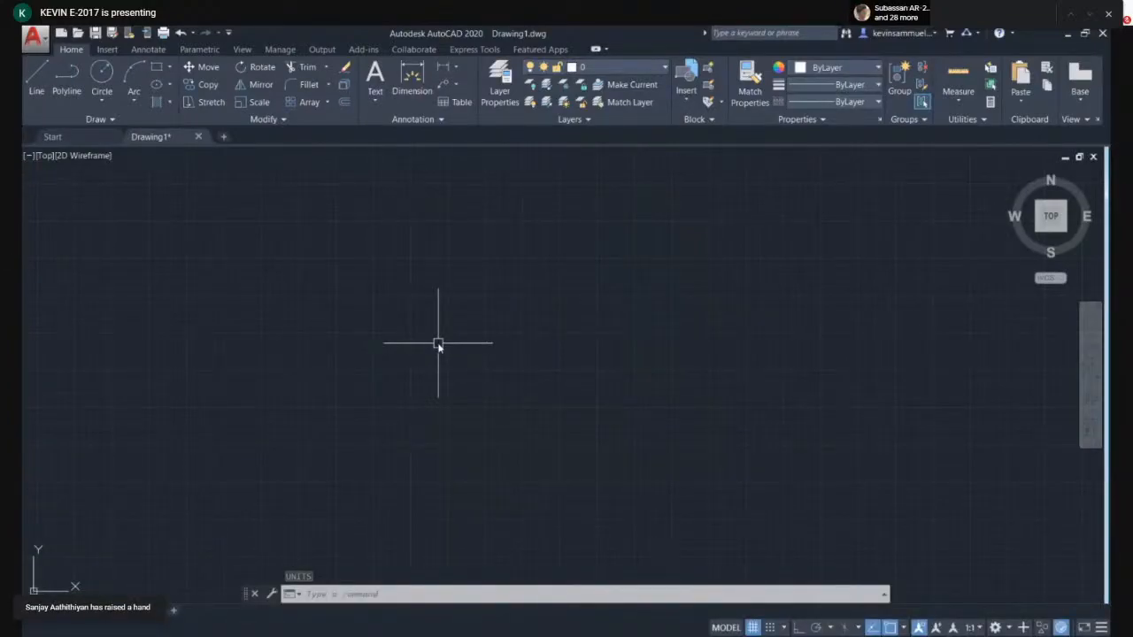
# - Configure the drawing units to Decimal length type, 0.00 precision, and millimetres for insertion scale
pyautogui.write('un')
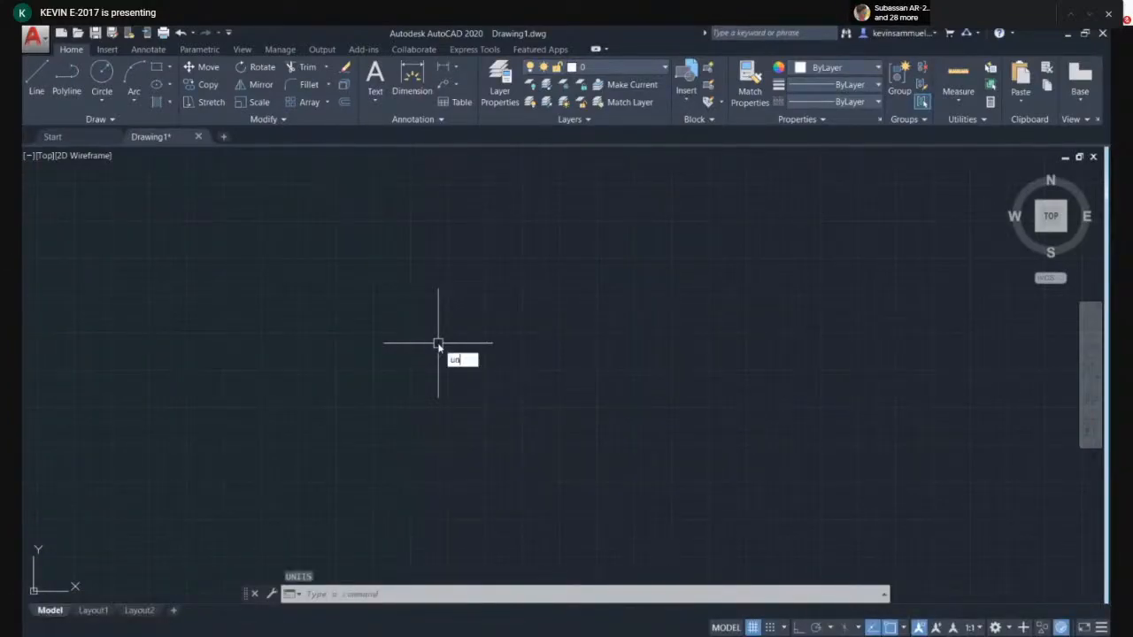
pyautogui.press('Return')
pyautogui.click(478, 240)
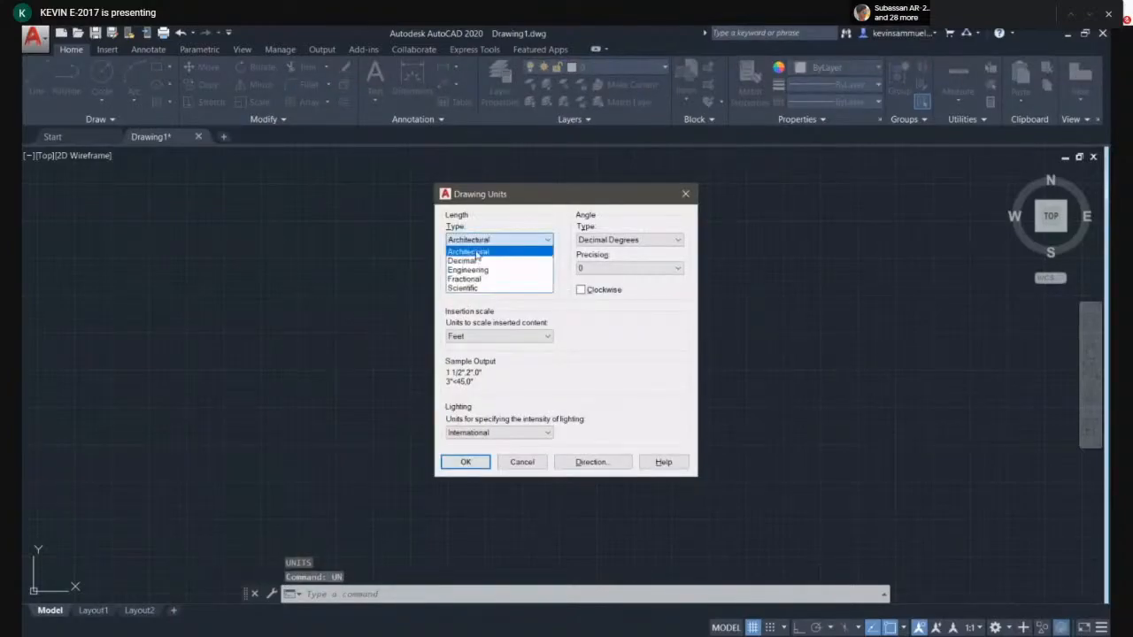
pyautogui.click(469, 258)
pyautogui.click(488, 268)
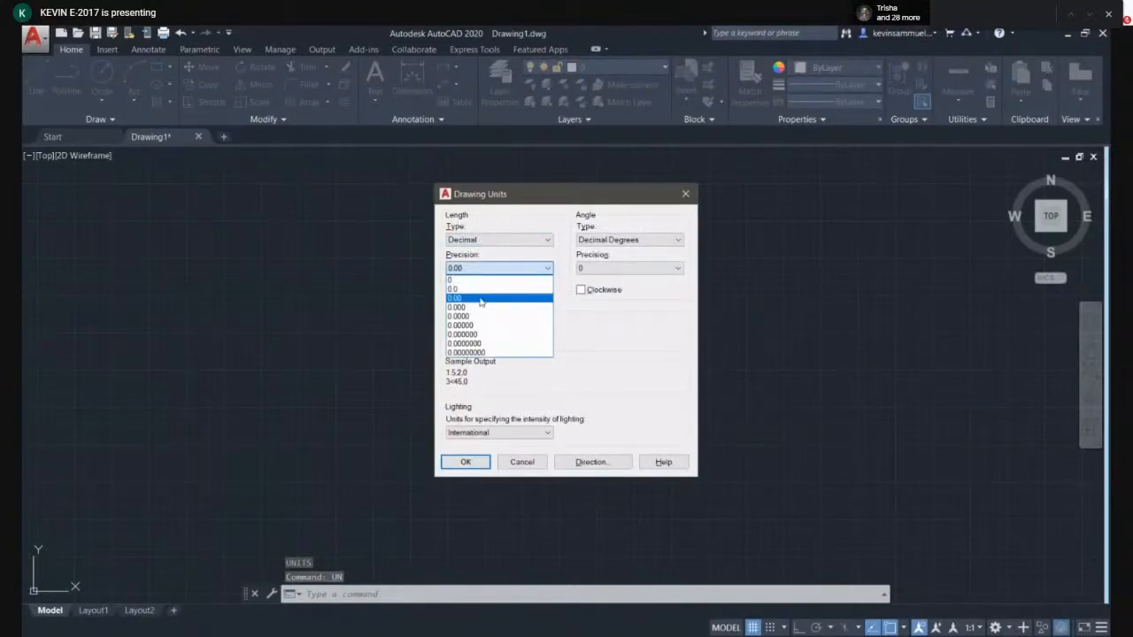
pyautogui.click(477, 299)
pyautogui.click(483, 336)
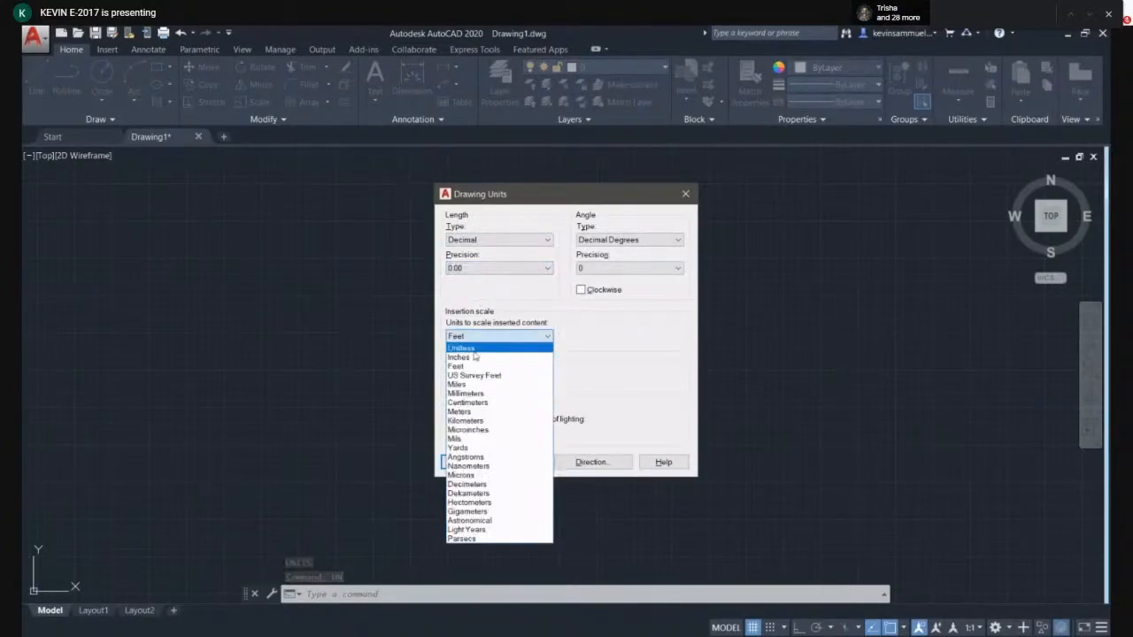
pyautogui.click(469, 412)
pyautogui.click(463, 461)
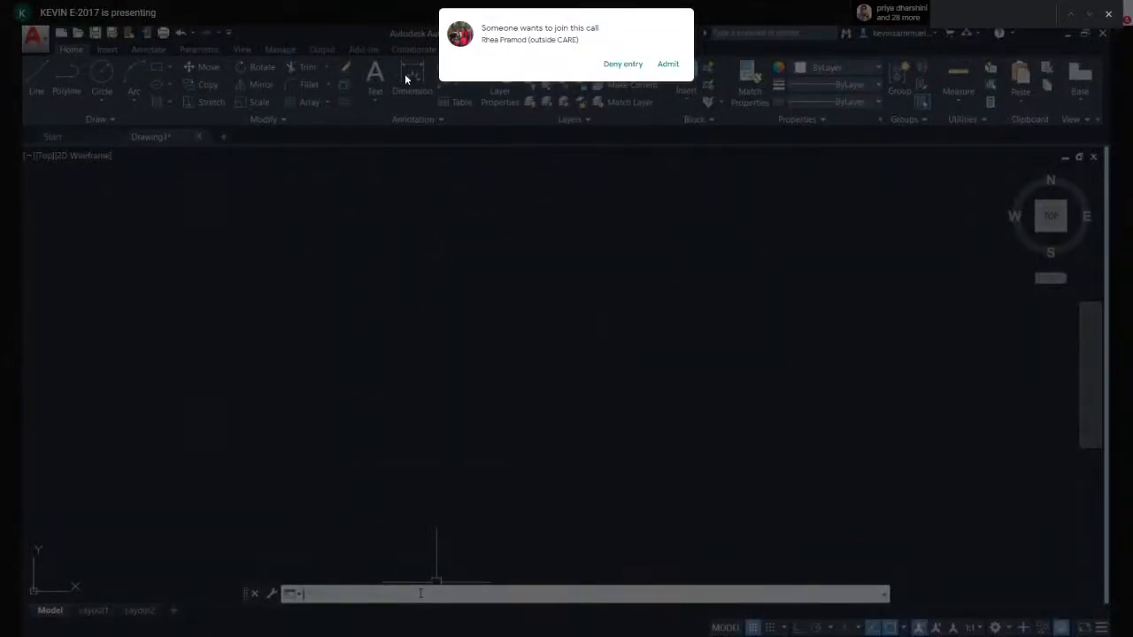
pyautogui.click(669, 65)
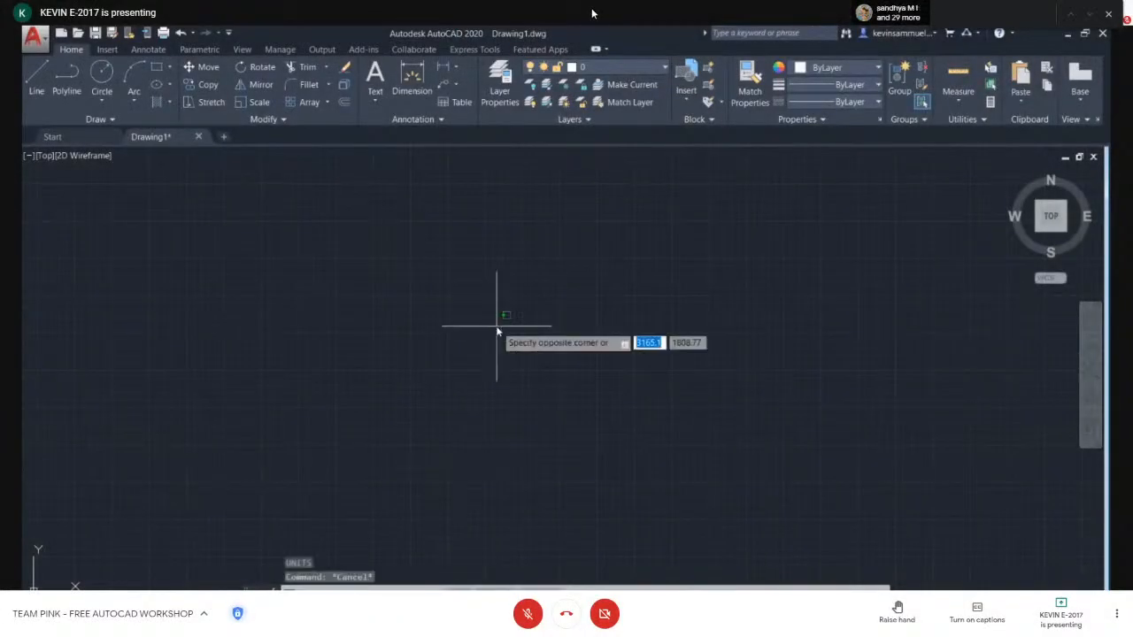
pyautogui.click(543, 333)
pyautogui.write('ul')
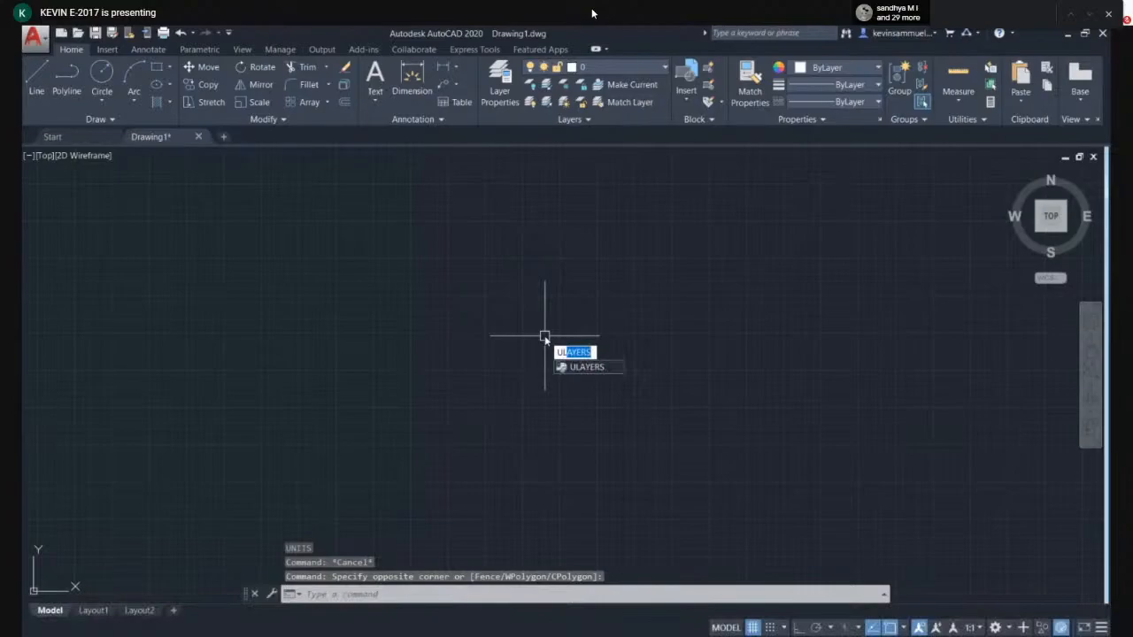
pyautogui.press('Escape')
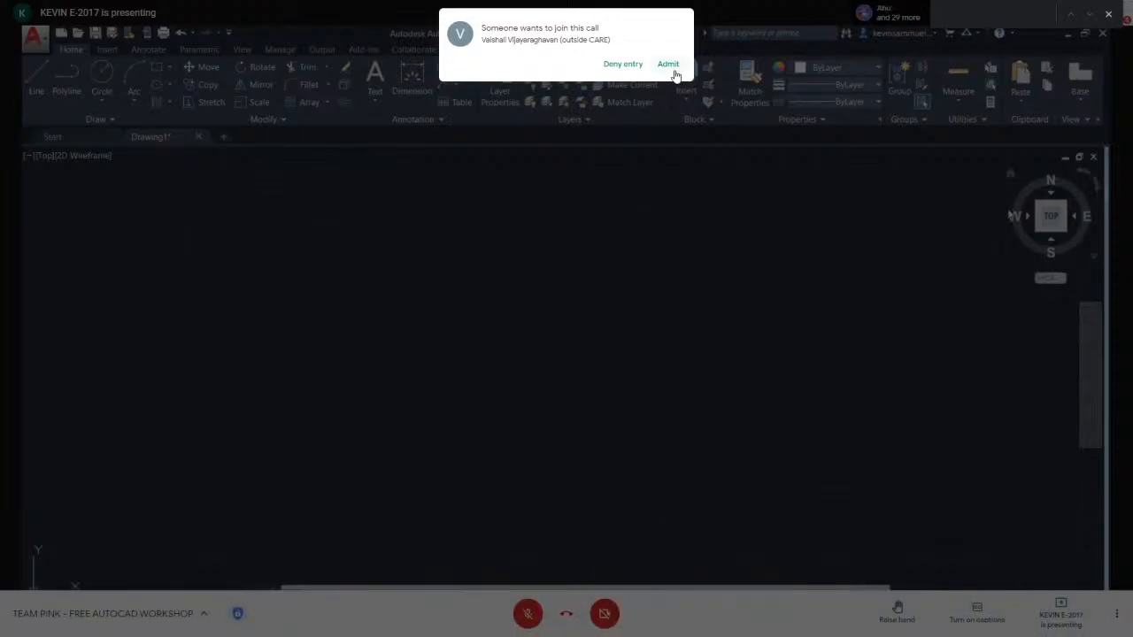
pyautogui.click(677, 74)
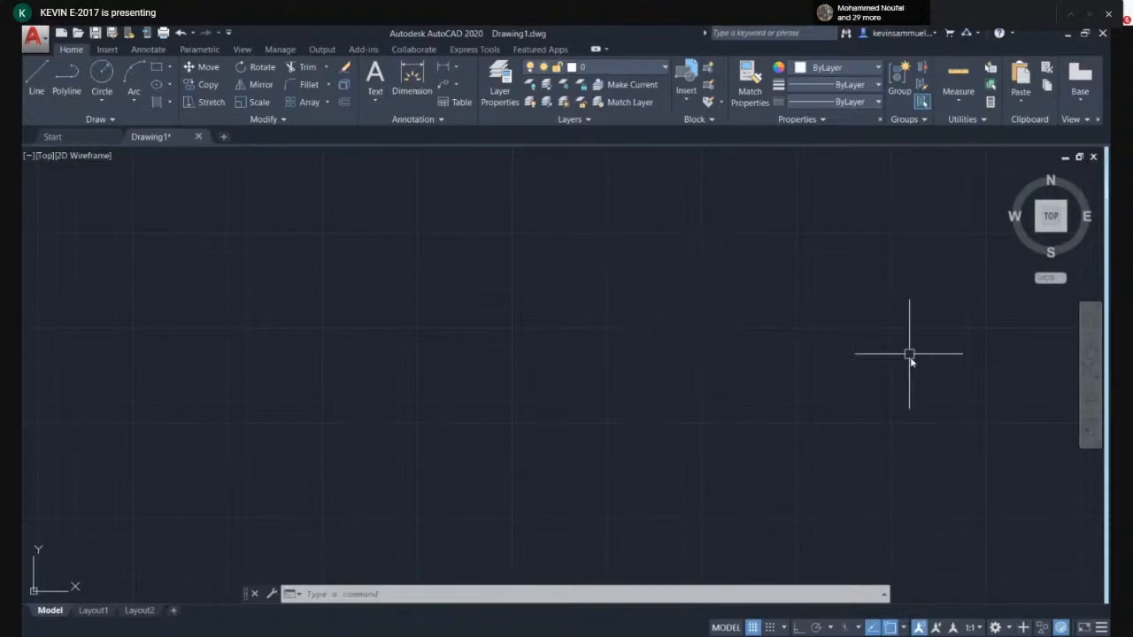
# - Toggle the drawing grid off and back on several times
pyautogui.click(752, 627)
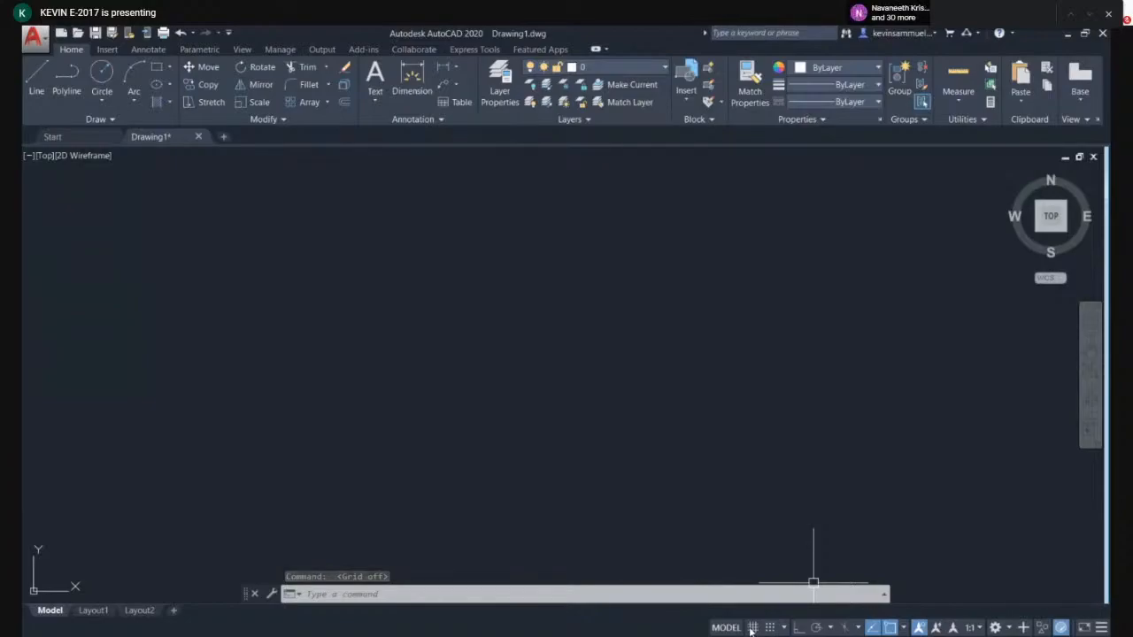
pyautogui.click(751, 628)
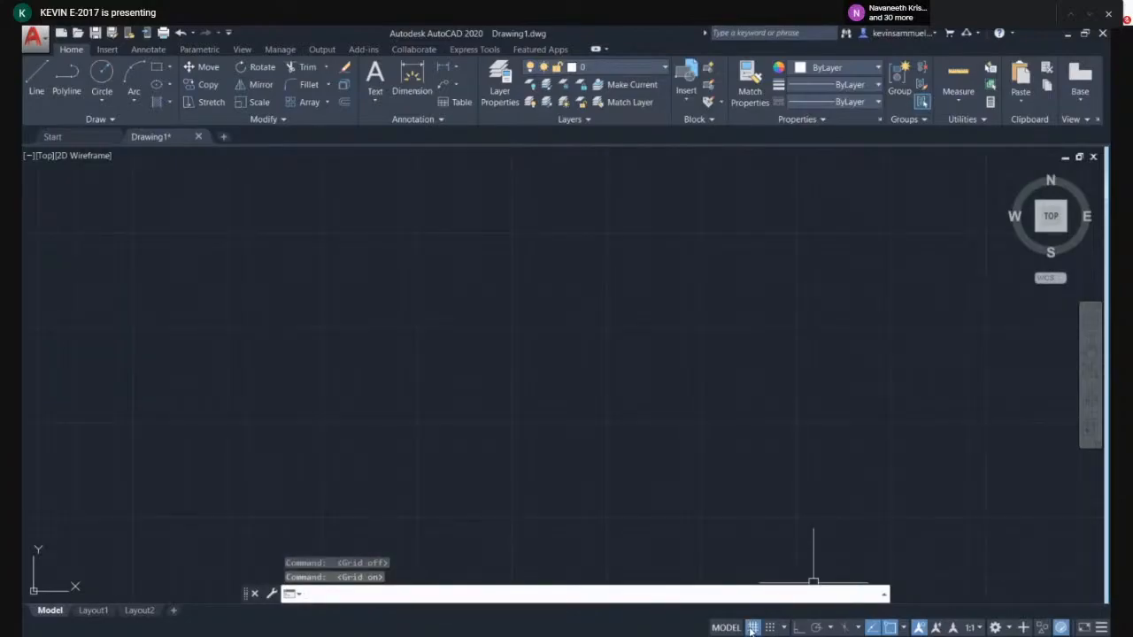
pyautogui.click(751, 627)
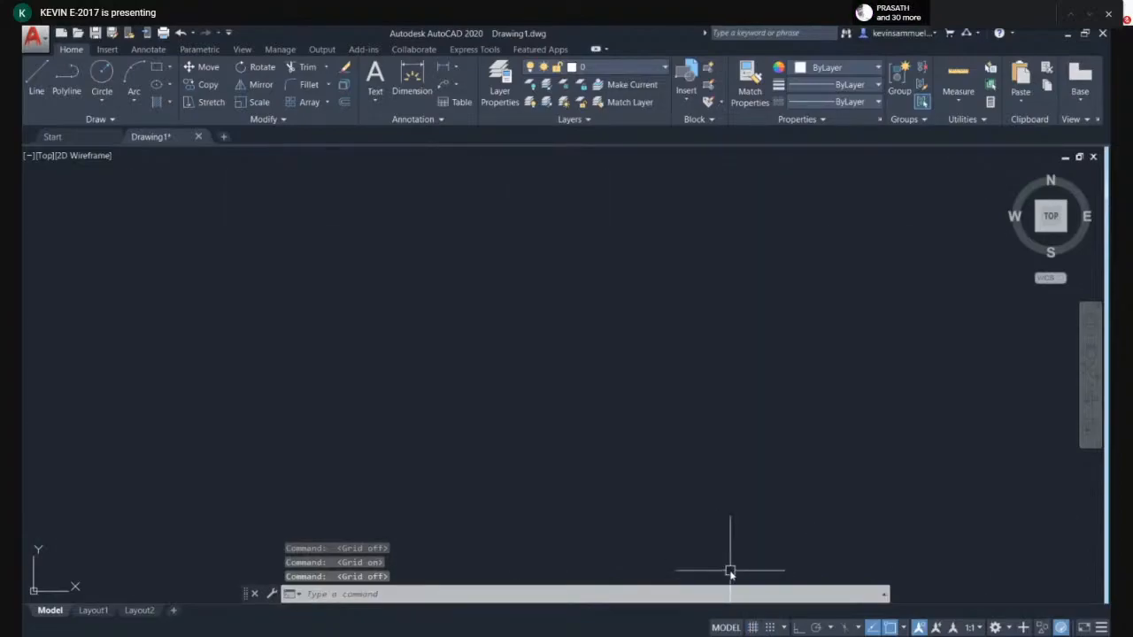
pyautogui.press('F7')
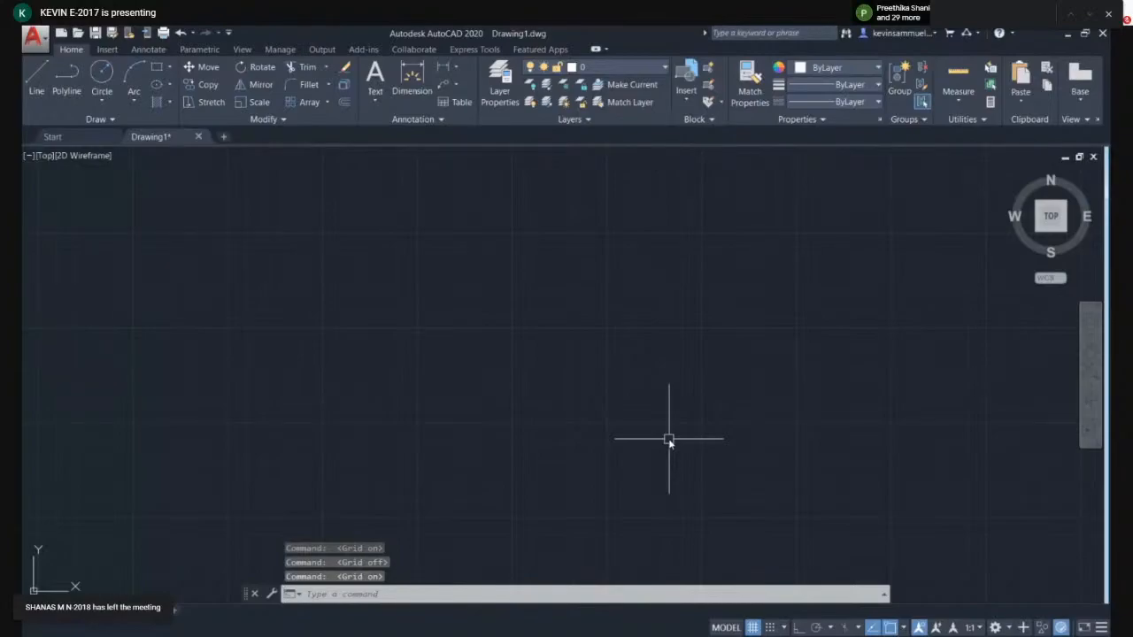
pyautogui.scroll(2, 590, 324)
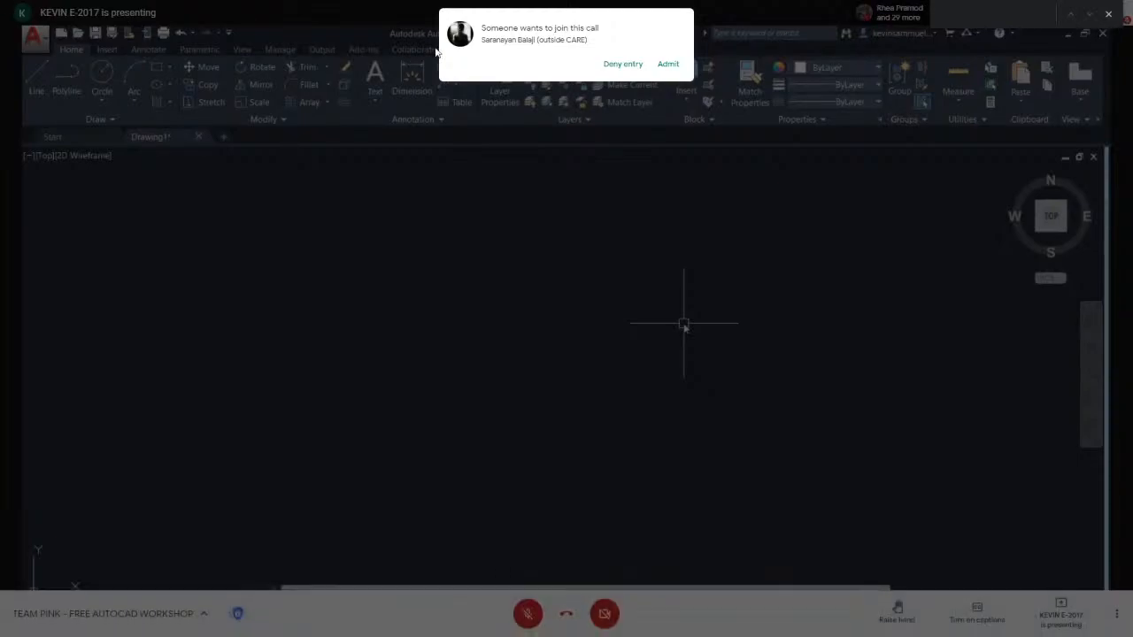
# - Review the object snap modes in the drafting settings and close the dialog without changes
pyautogui.click(670, 63)
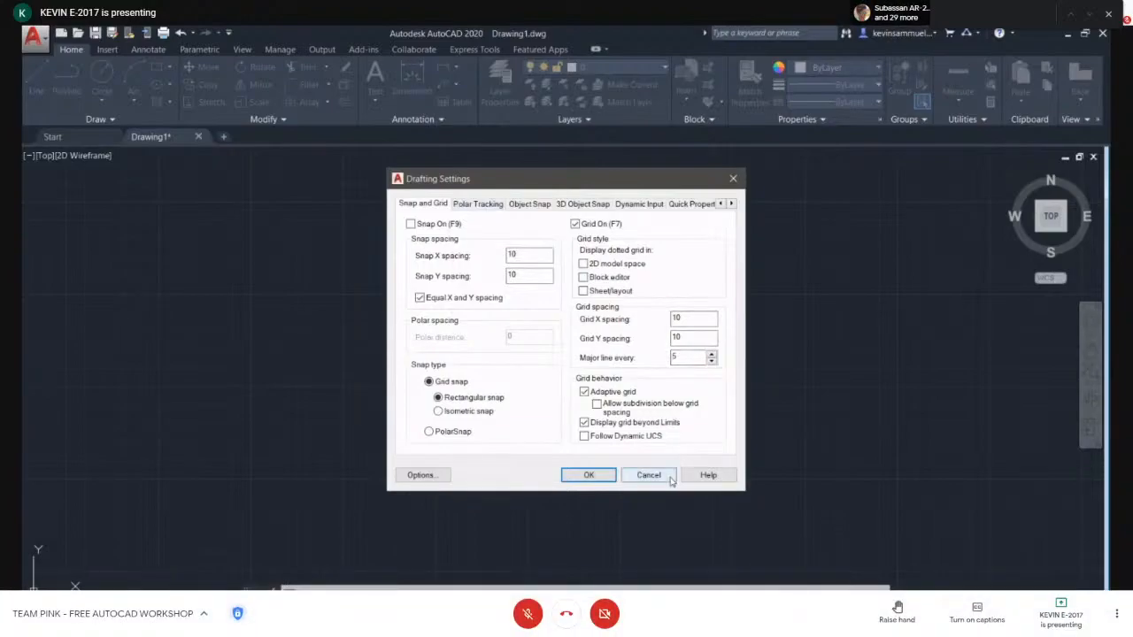
pyautogui.click(528, 205)
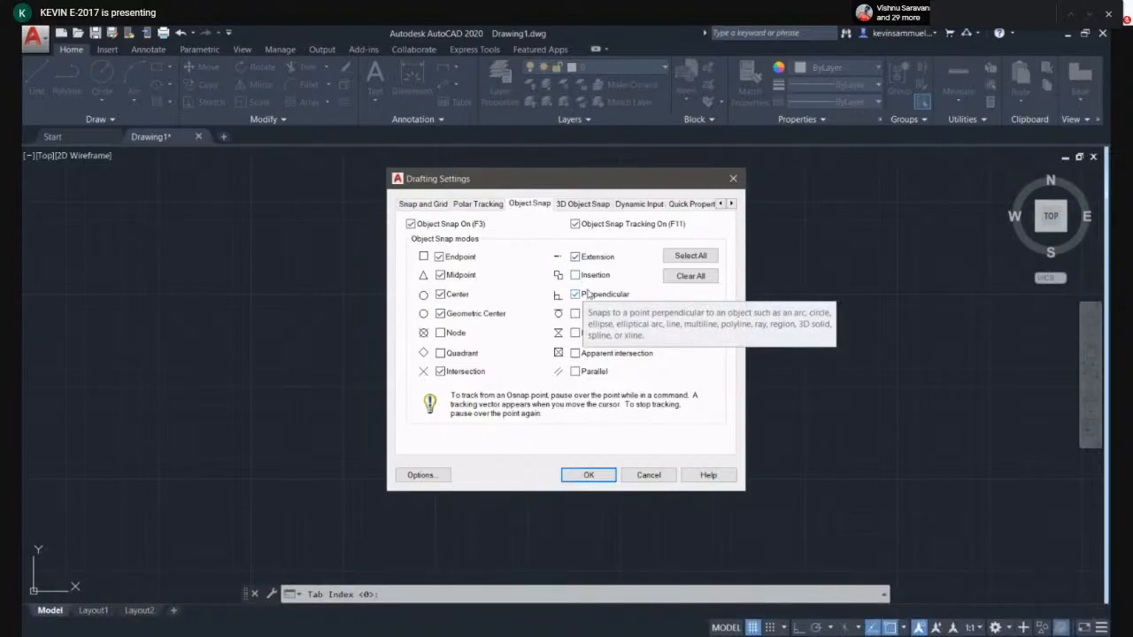
pyautogui.click(651, 476)
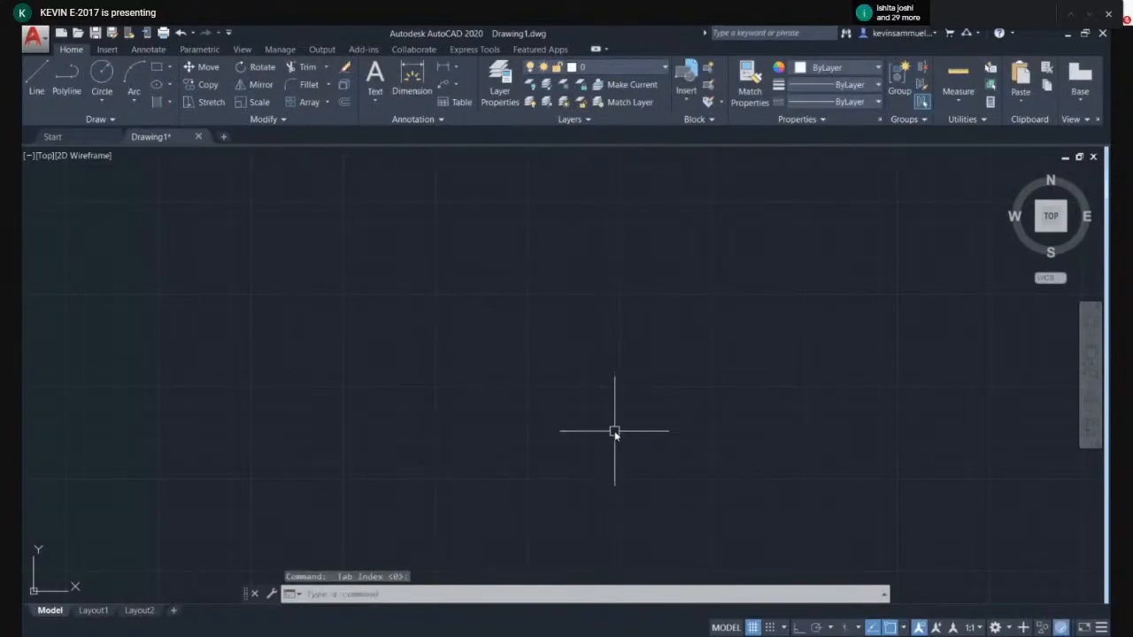
# - Draw a long horizontal line across the drawing area with the Line command
pyautogui.write('l')
pyautogui.press('Return')
pyautogui.click(534, 337)
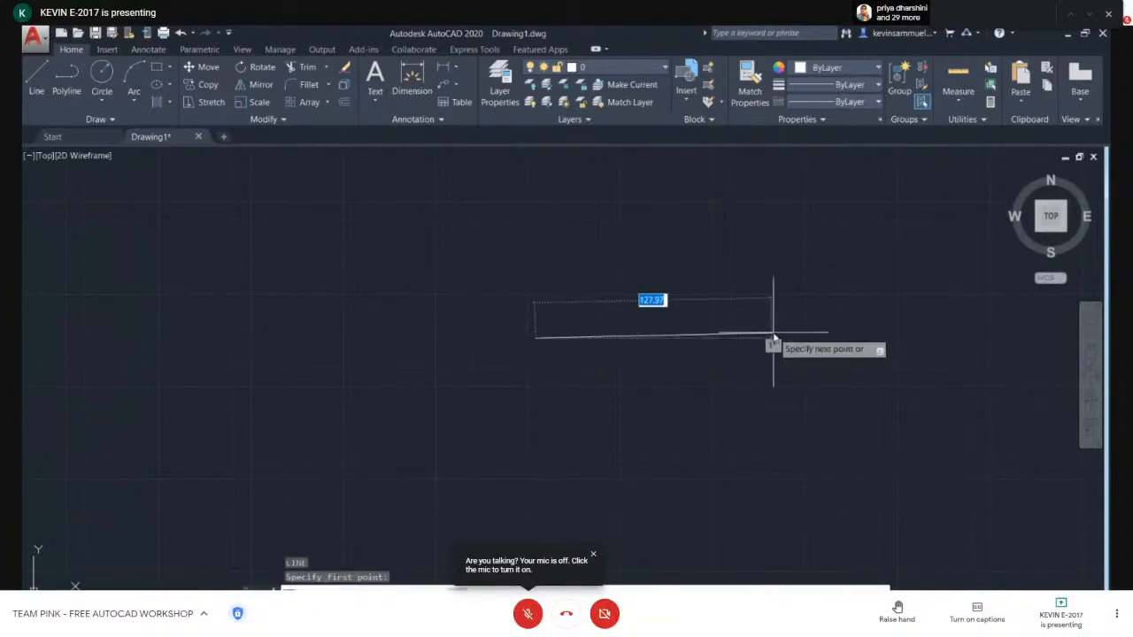
pyautogui.press('Escape')
pyautogui.scroll(5, 623, 346)
pyautogui.moveTo(726, 395); pyautogui.dragTo(459, 398, button='middle')
pyautogui.scroll(-2, 459, 400)
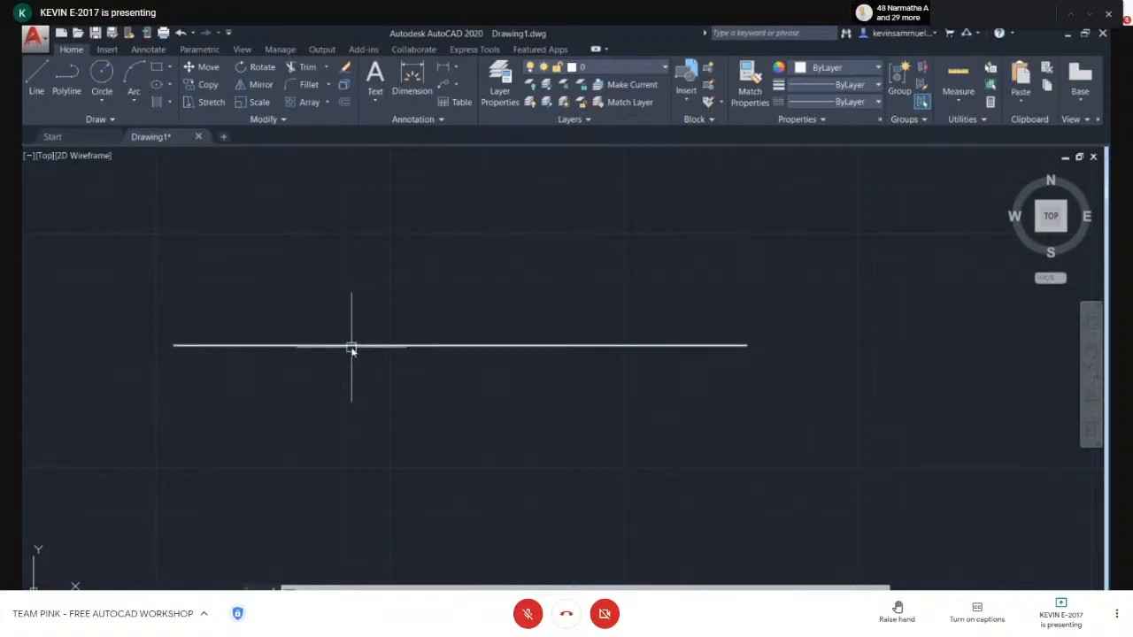
# - Start a line and toggle object snap off and back on, cancelling the command
pyautogui.write('l')
pyautogui.press('Return')
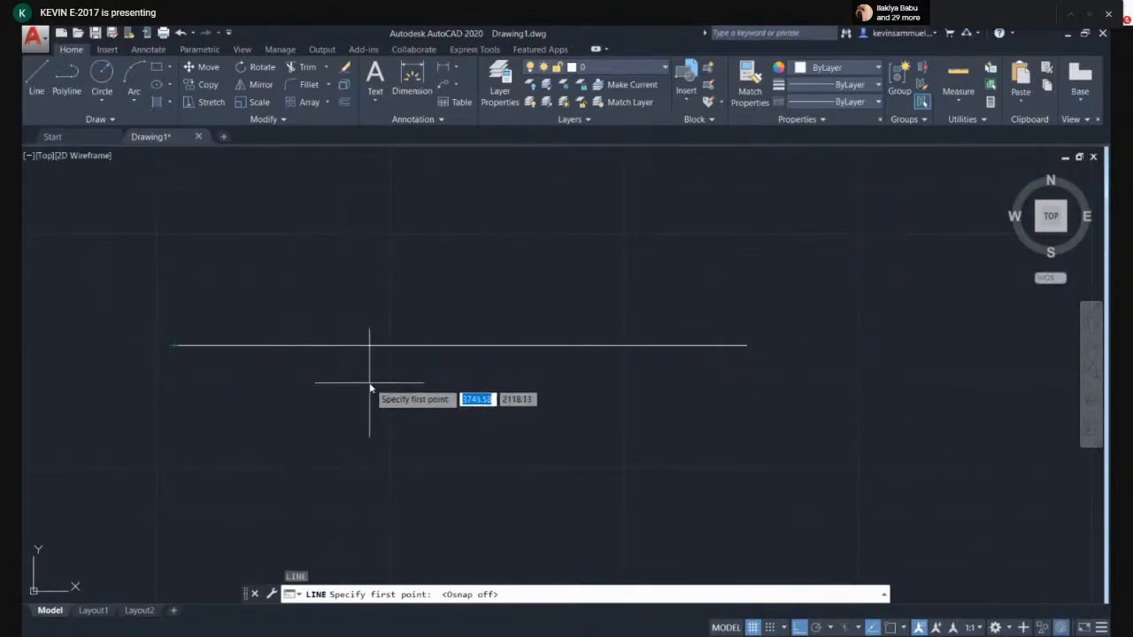
pyautogui.press('F3')
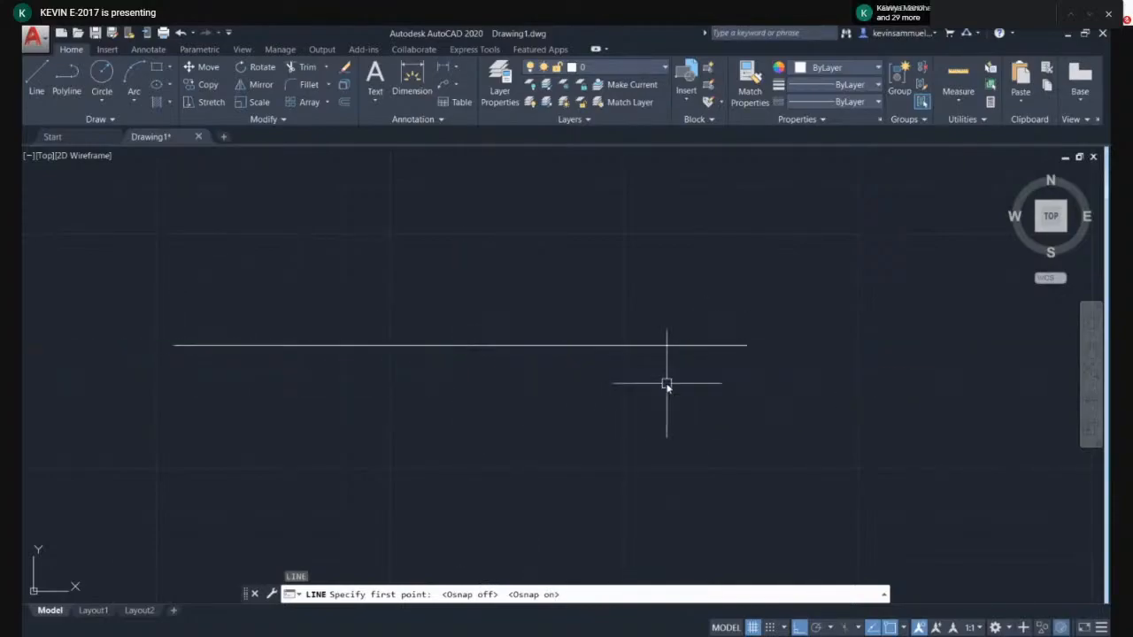
pyautogui.press('Escape')
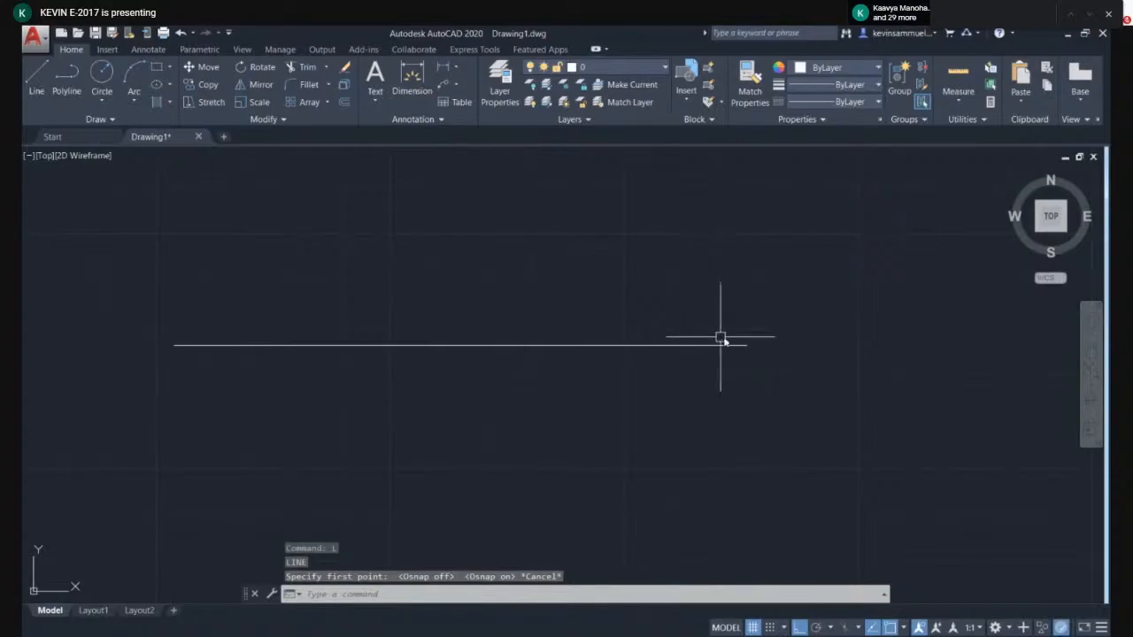
# - Window-select the horizontal line and delete it
pyautogui.click(733, 377)
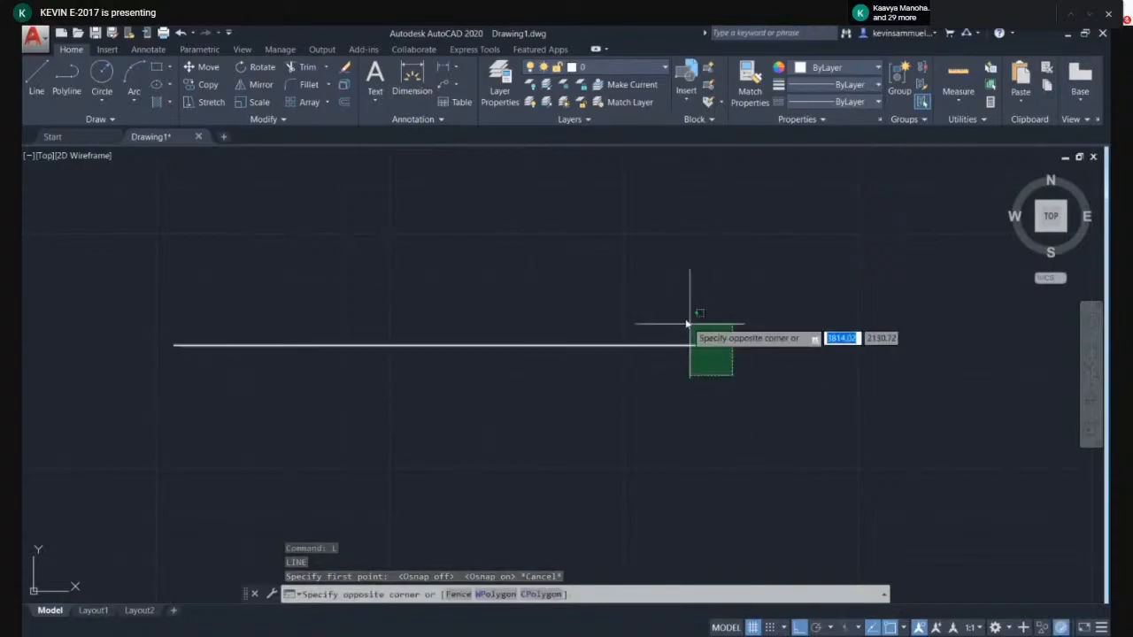
pyautogui.click(683, 317)
pyautogui.press('Delete')
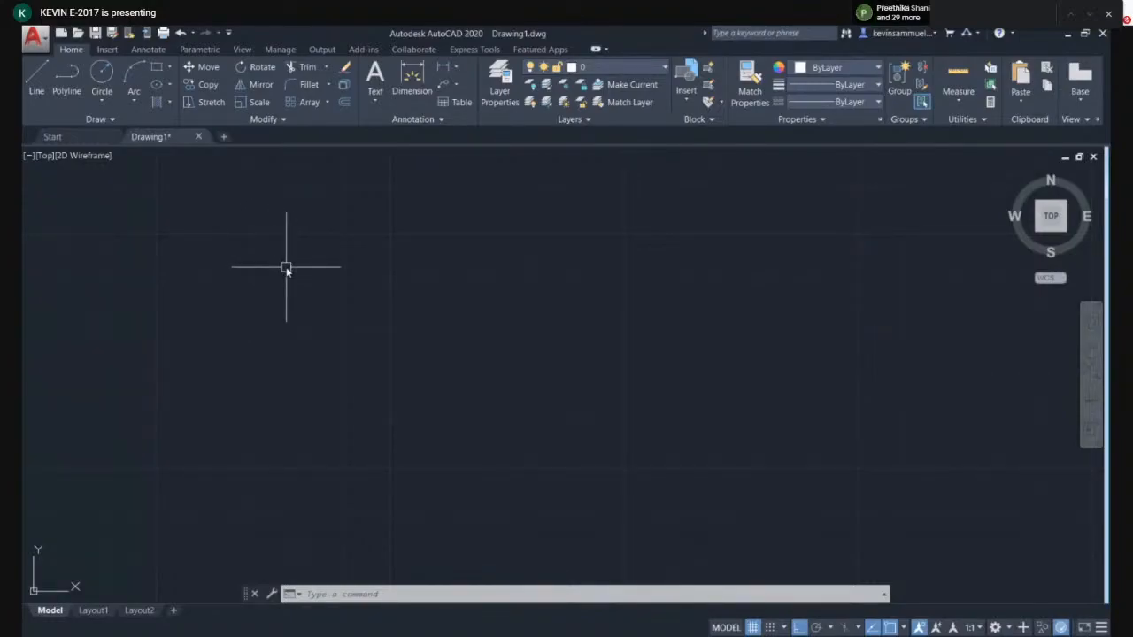
# - Draw a horizontal line 50 units long with the Line command
pyautogui.write('l')
pyautogui.press('Return')
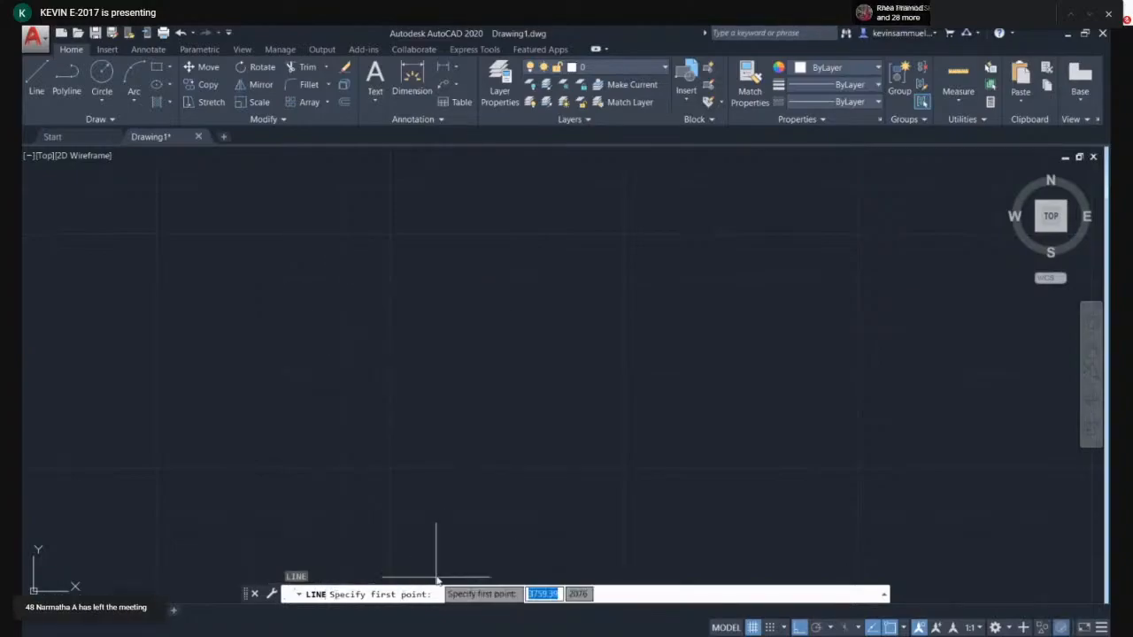
pyautogui.click(484, 329)
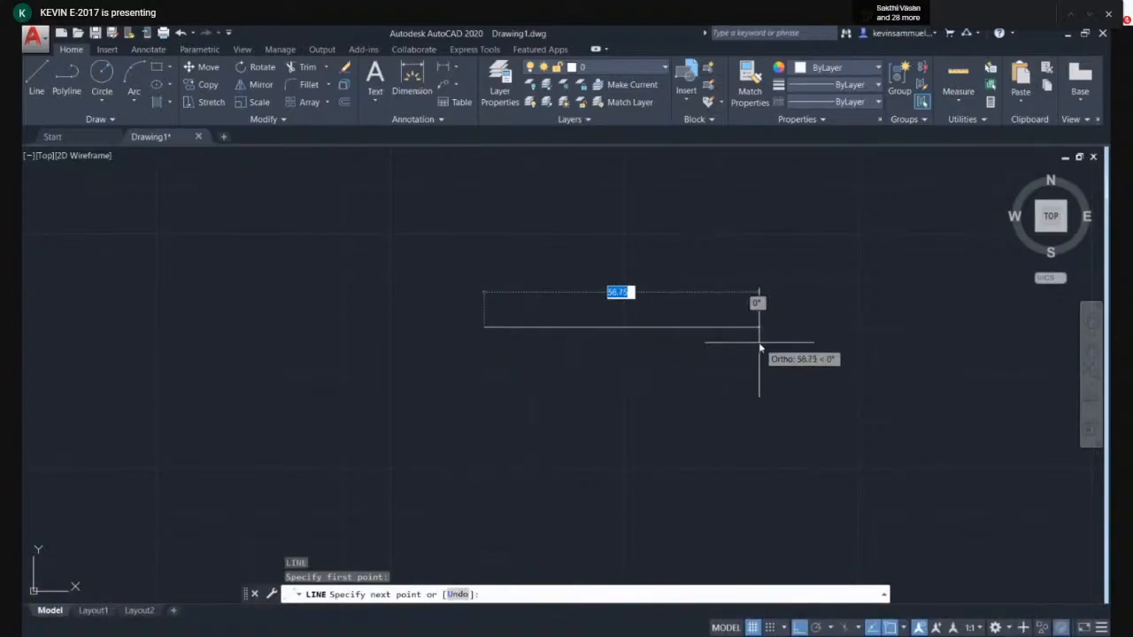
pyautogui.scroll(2, 759, 348)
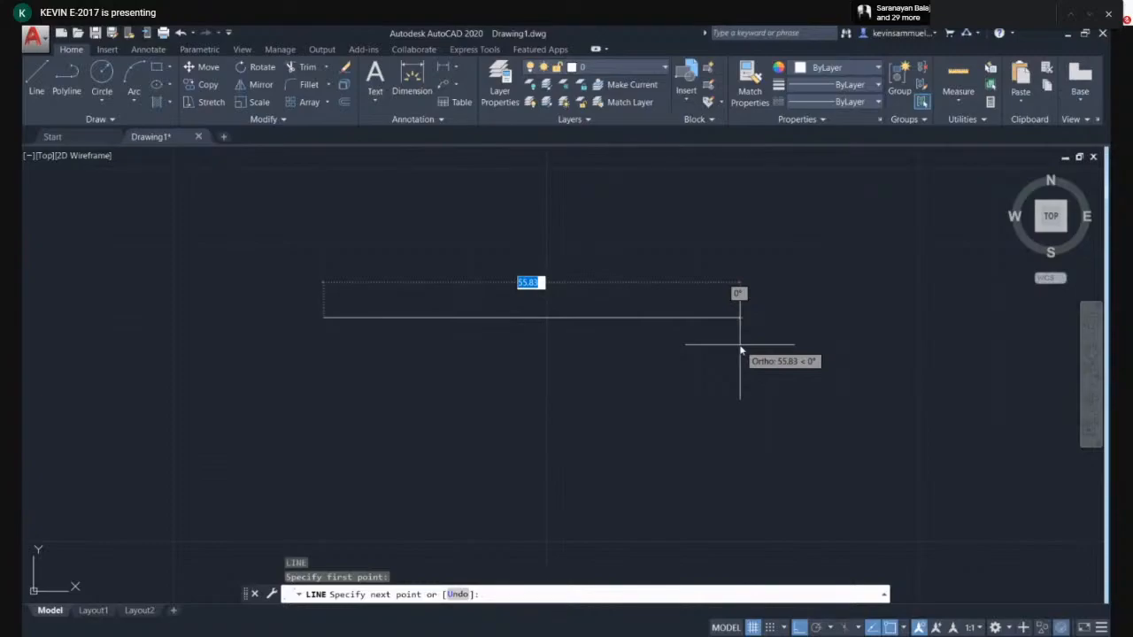
pyautogui.write('50')
pyautogui.press('Return')
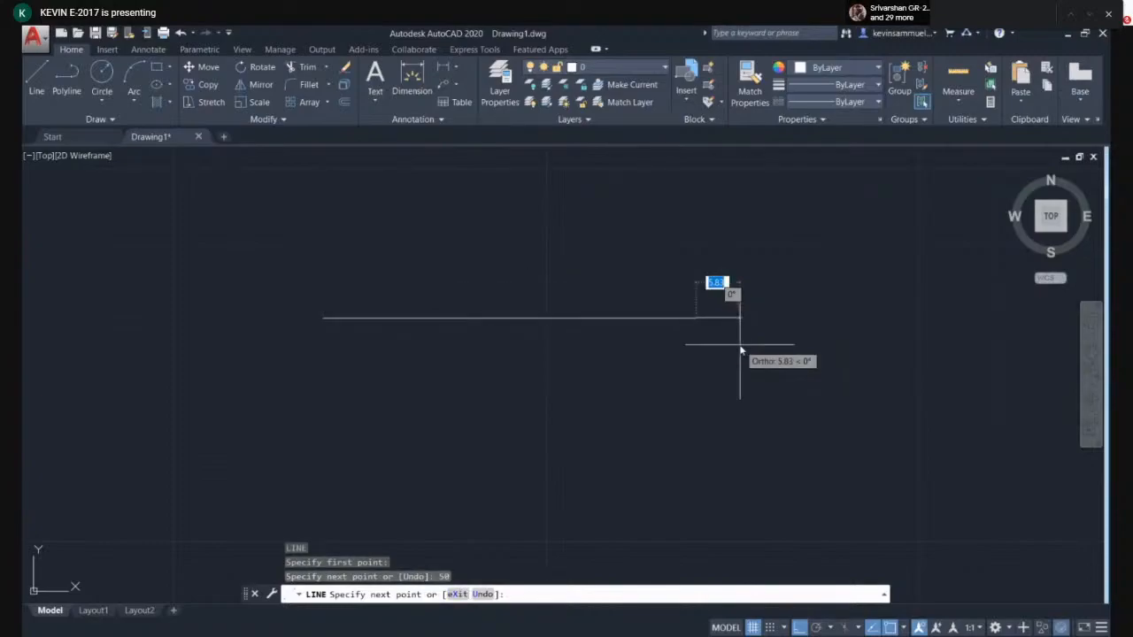
pyautogui.press('Escape')
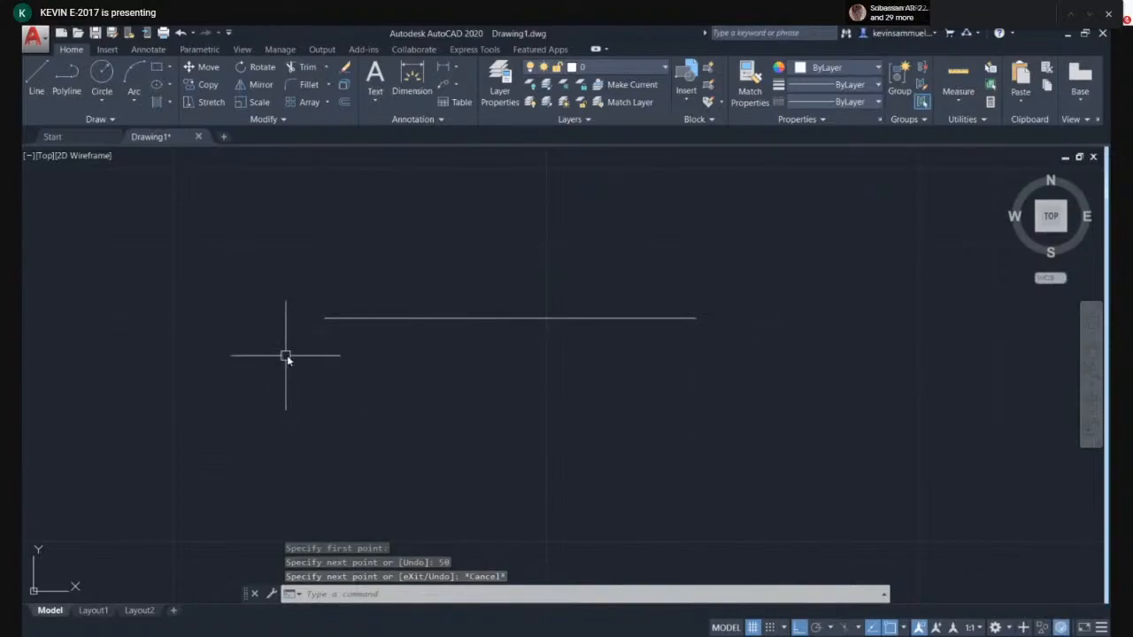
# - Select the 50-unit line and delete it
pyautogui.click(628, 370)
pyautogui.click(587, 314)
pyautogui.press('Delete')
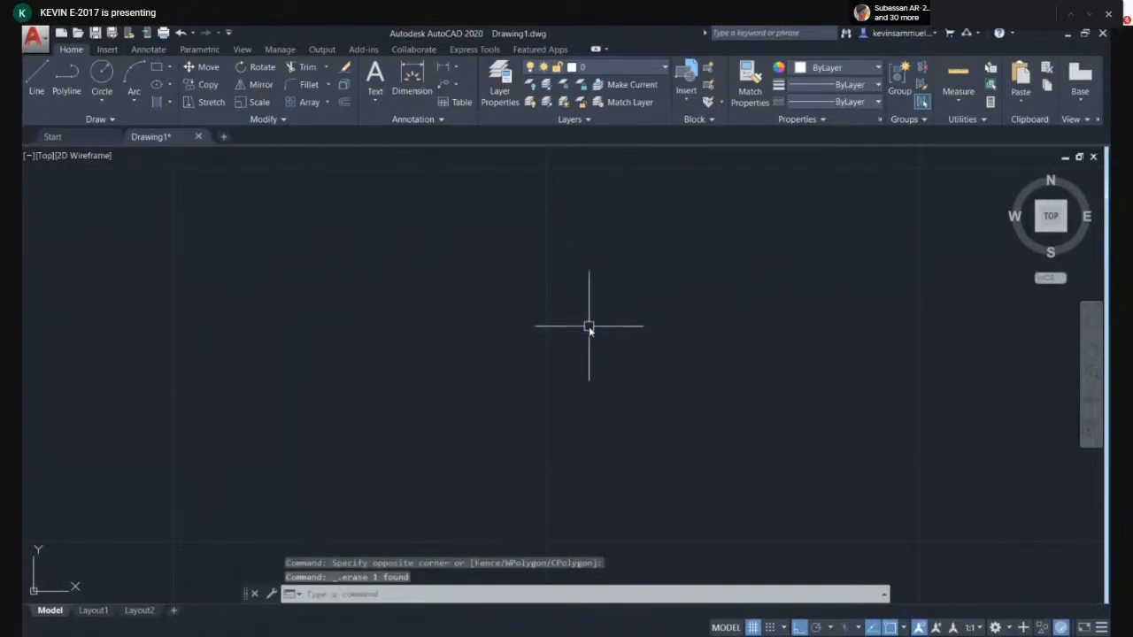
pyautogui.write('l')
pyautogui.press('Return')
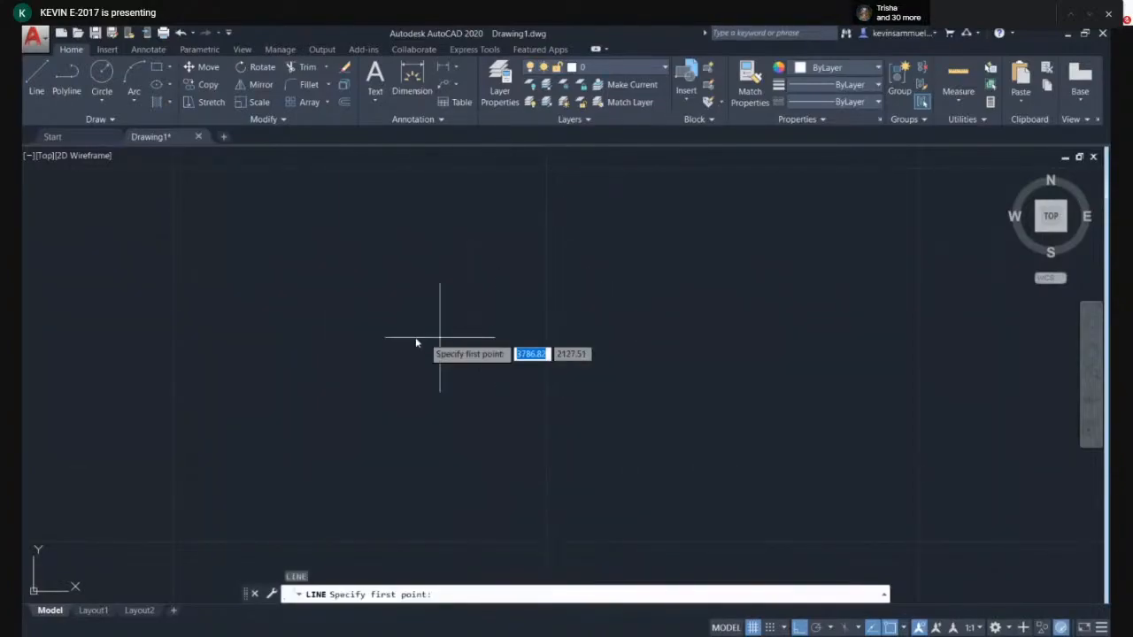
pyautogui.click(363, 334)
pyautogui.press('Escape')
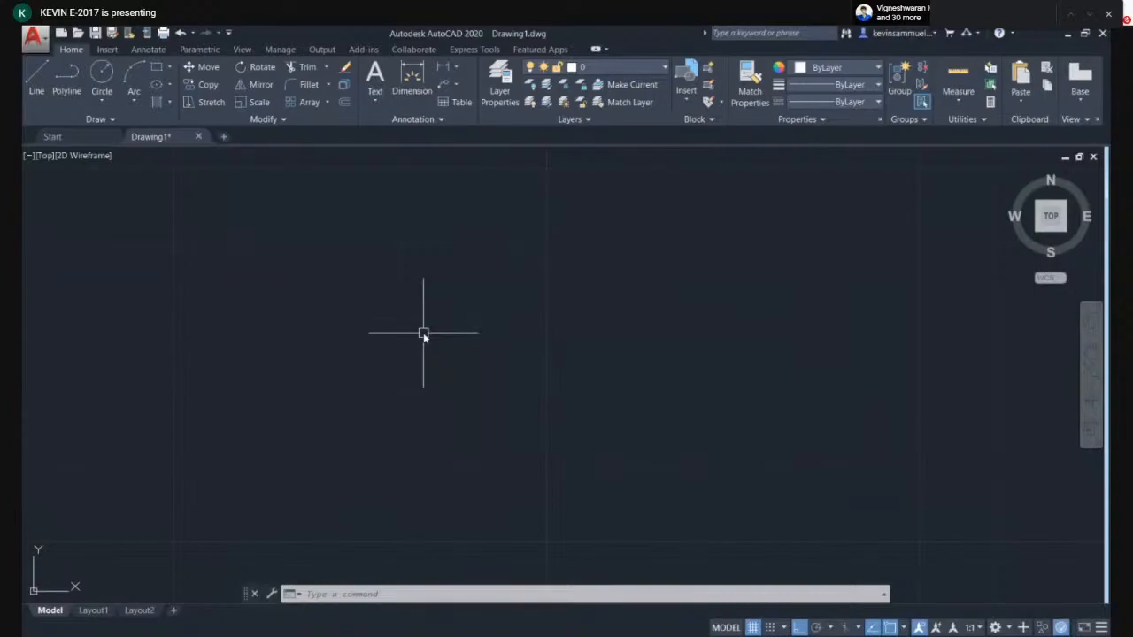
# - Start a line and toggle Ortho mode off and back on, cancelling the command
pyautogui.write('l')
pyautogui.press('Return')
pyautogui.click(459, 318)
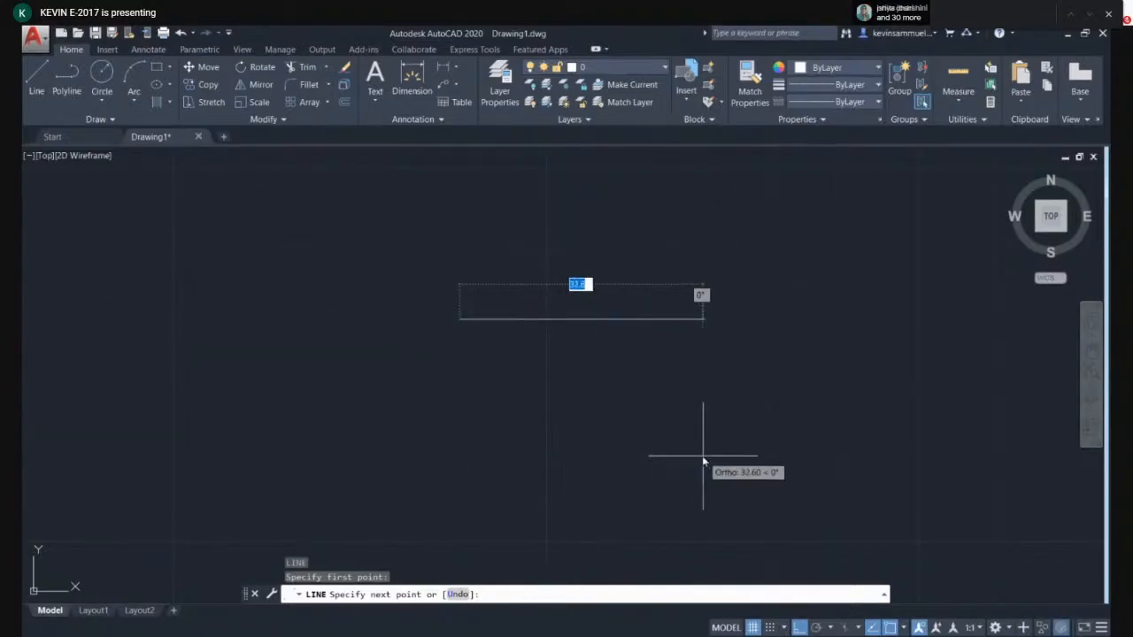
pyautogui.scroll(2, 703, 461)
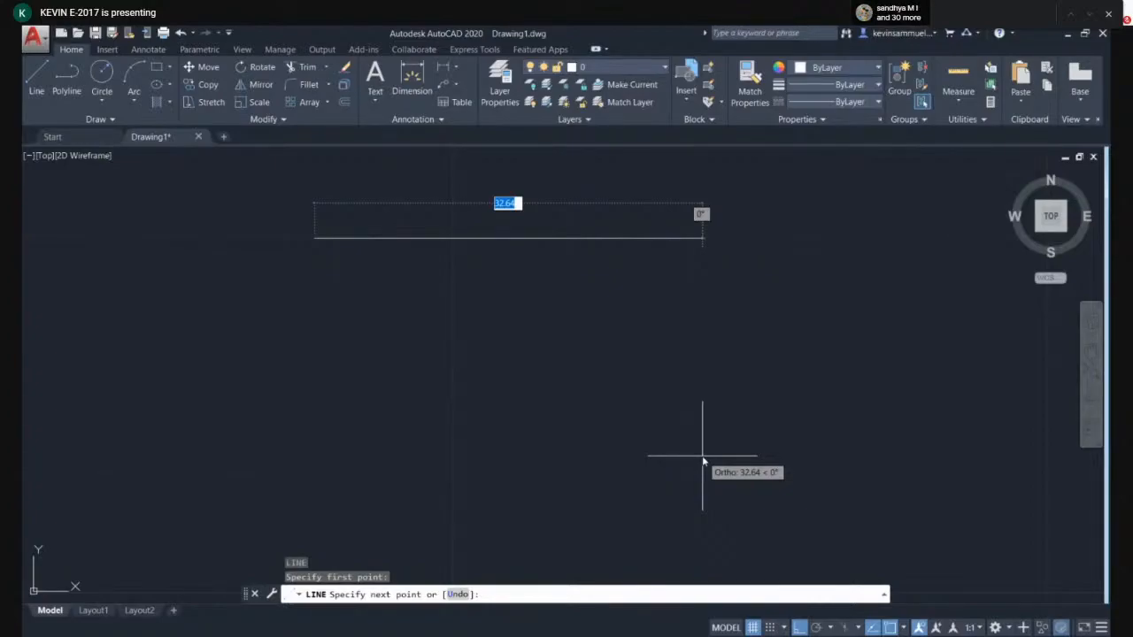
pyautogui.press('F8')
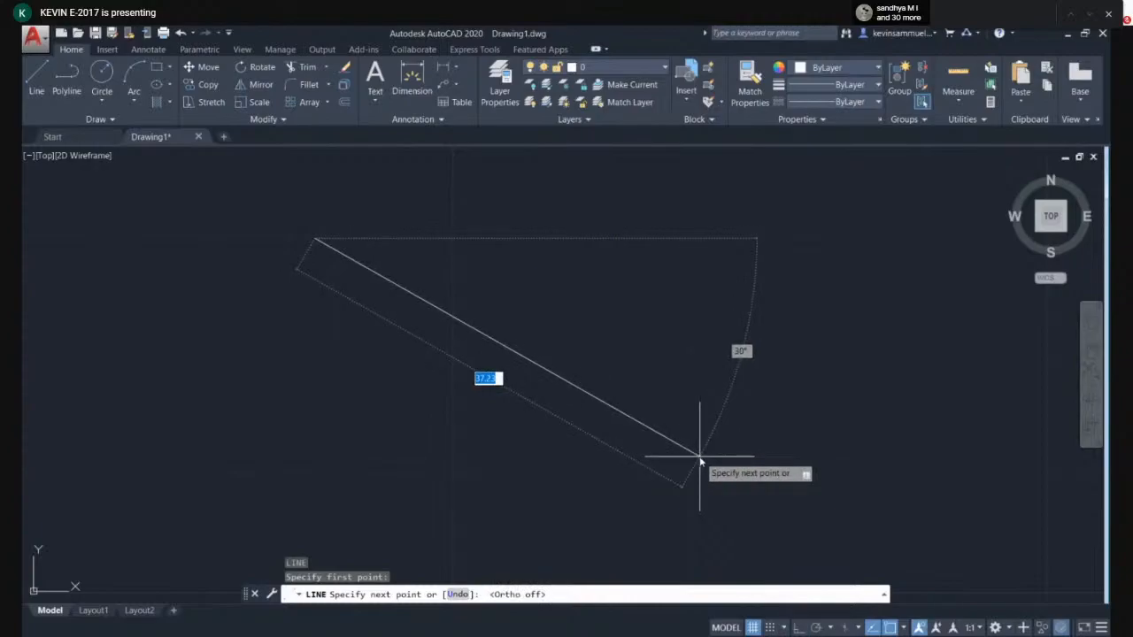
pyautogui.moveTo(164, 379); pyautogui.dragTo(332, 480, button='middle')
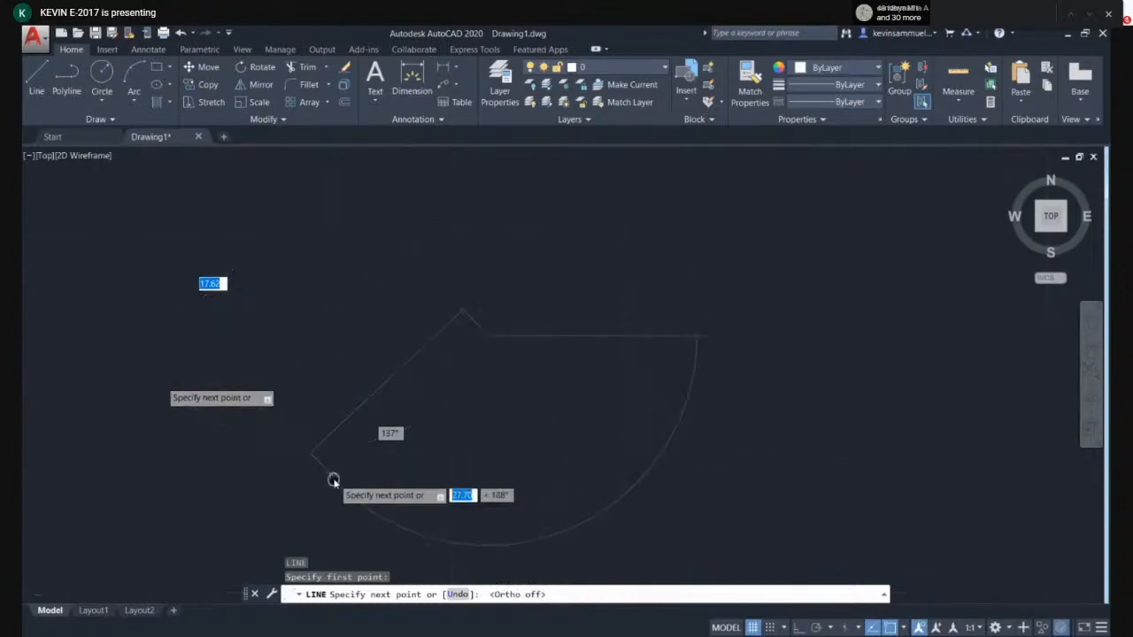
pyautogui.scroll(-3, 405, 253)
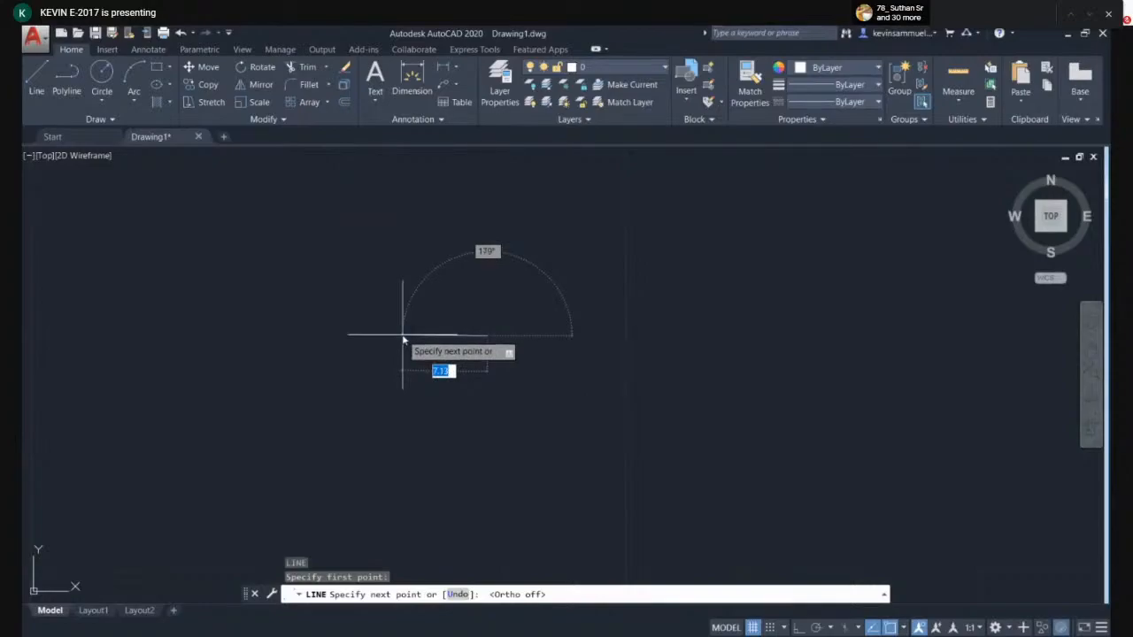
pyautogui.press('F8')
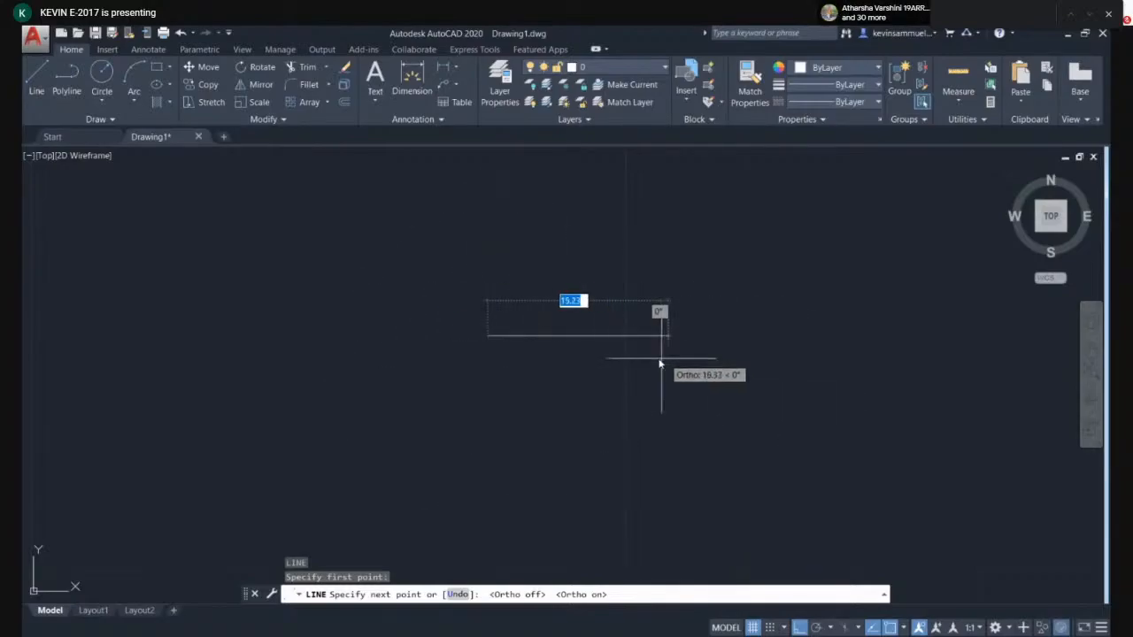
pyautogui.press('Escape')
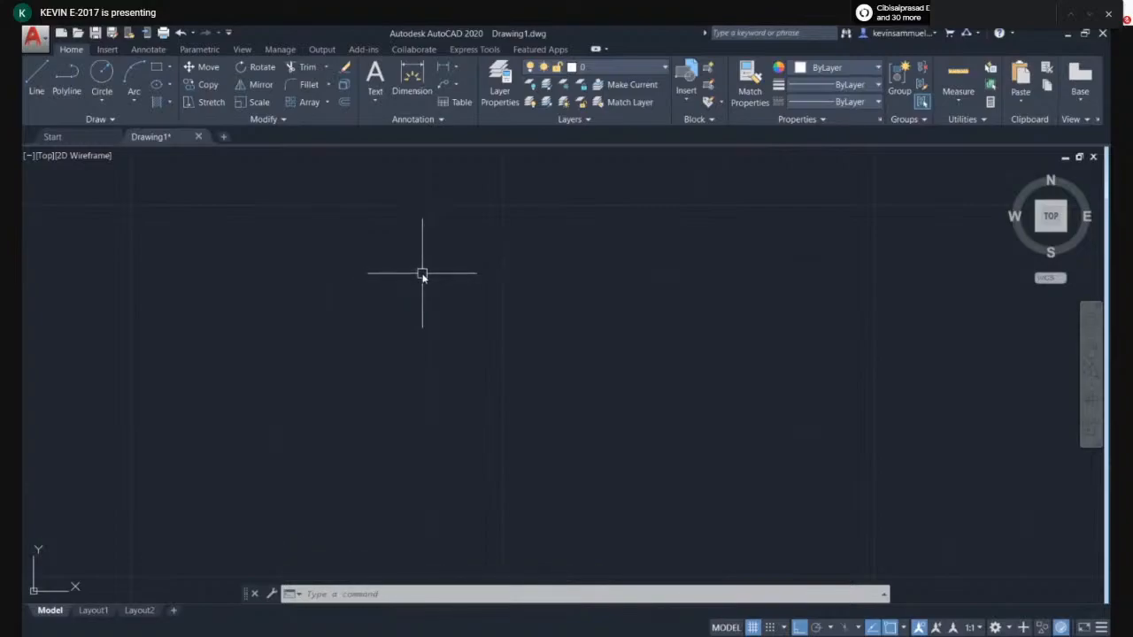
# - Draw a square with 10-unit sides using the Line command
pyautogui.write('L')
pyautogui.press('Return')
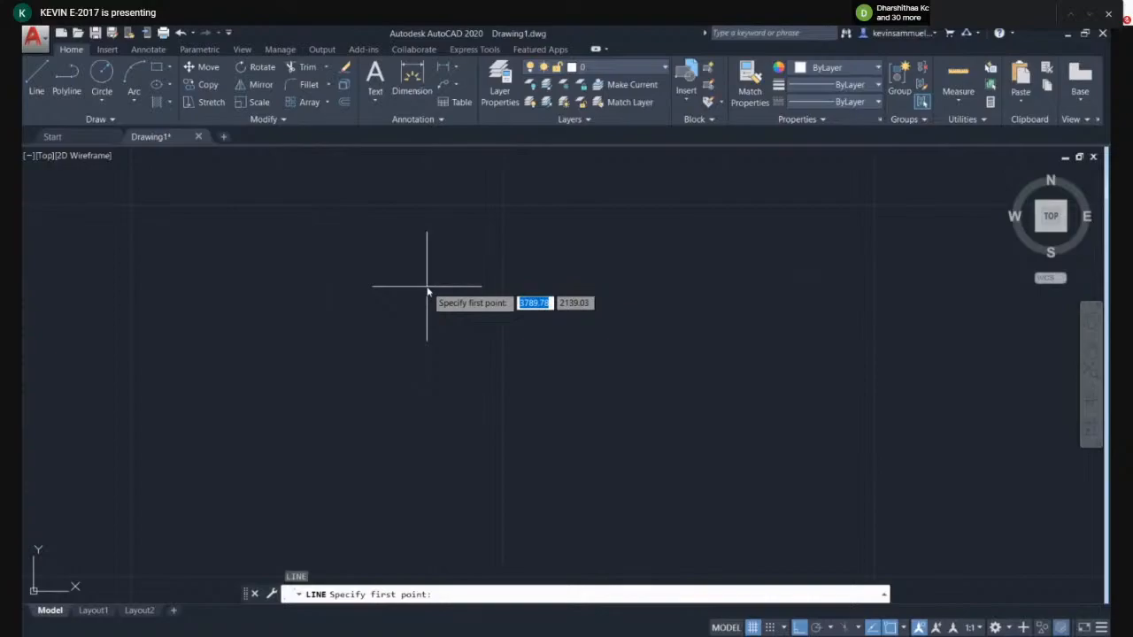
pyautogui.click(426, 286)
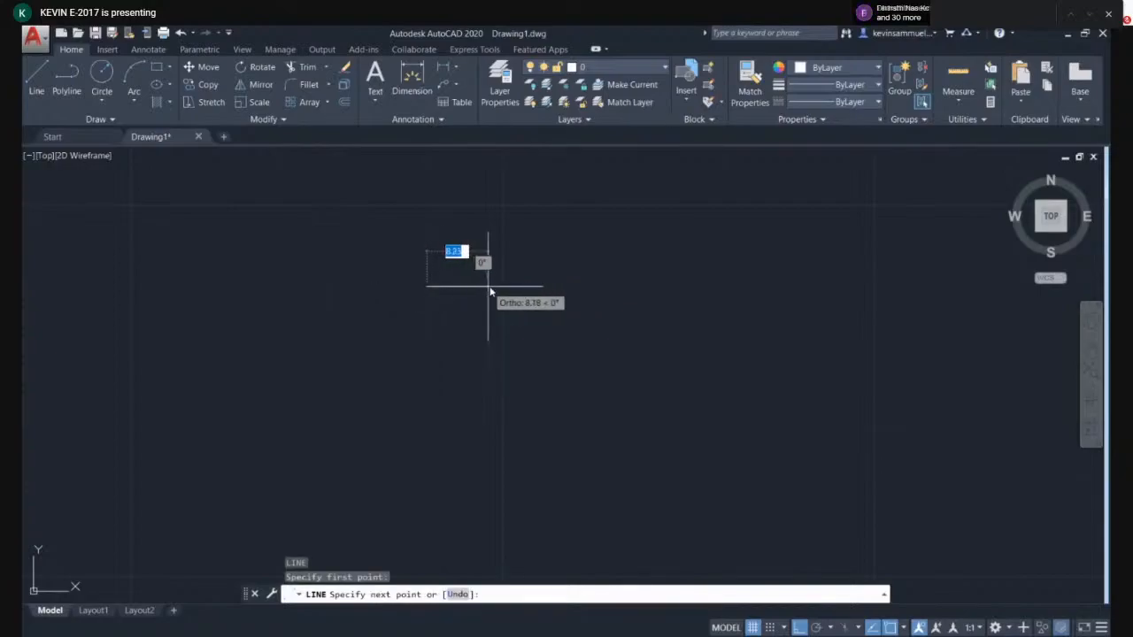
pyautogui.scroll(4, 492, 292)
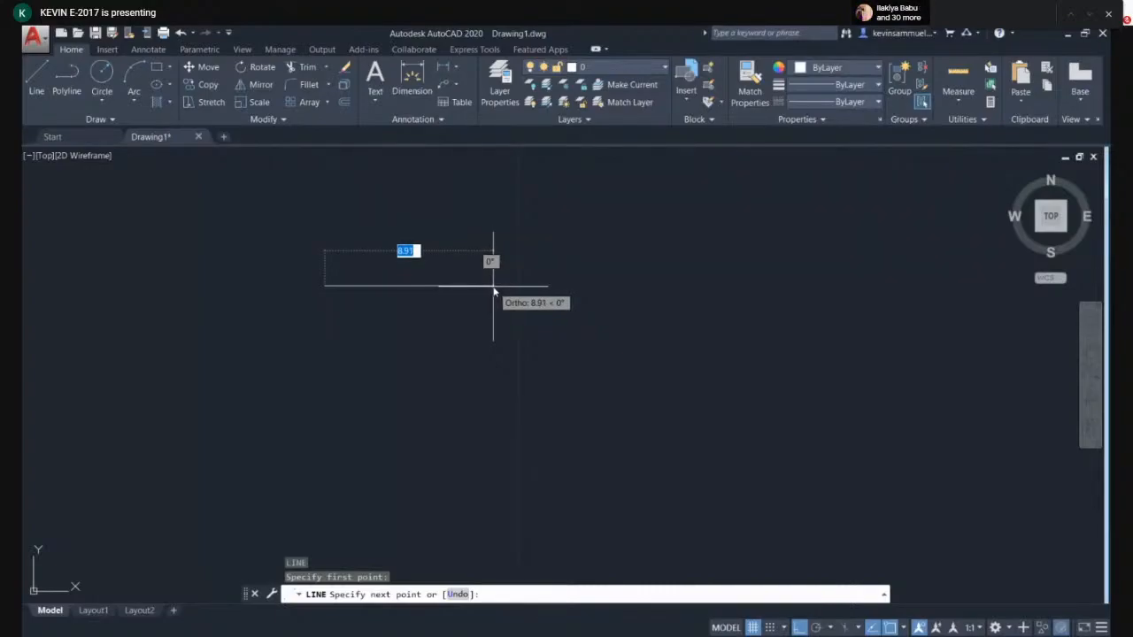
pyautogui.write('1')
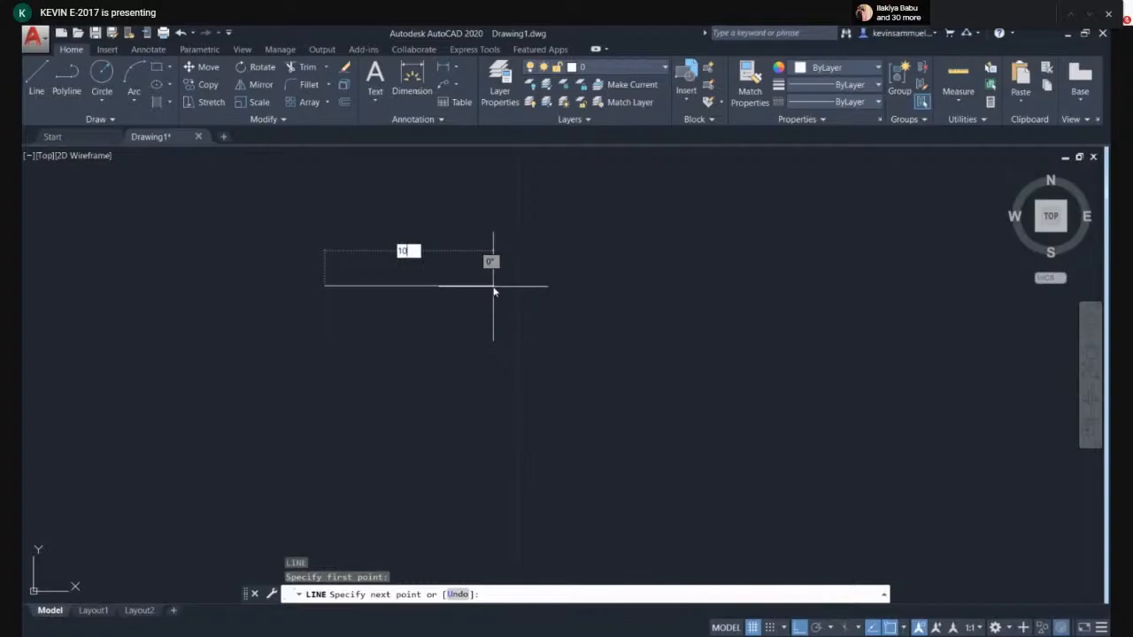
pyautogui.write('0')
pyautogui.press('Return')
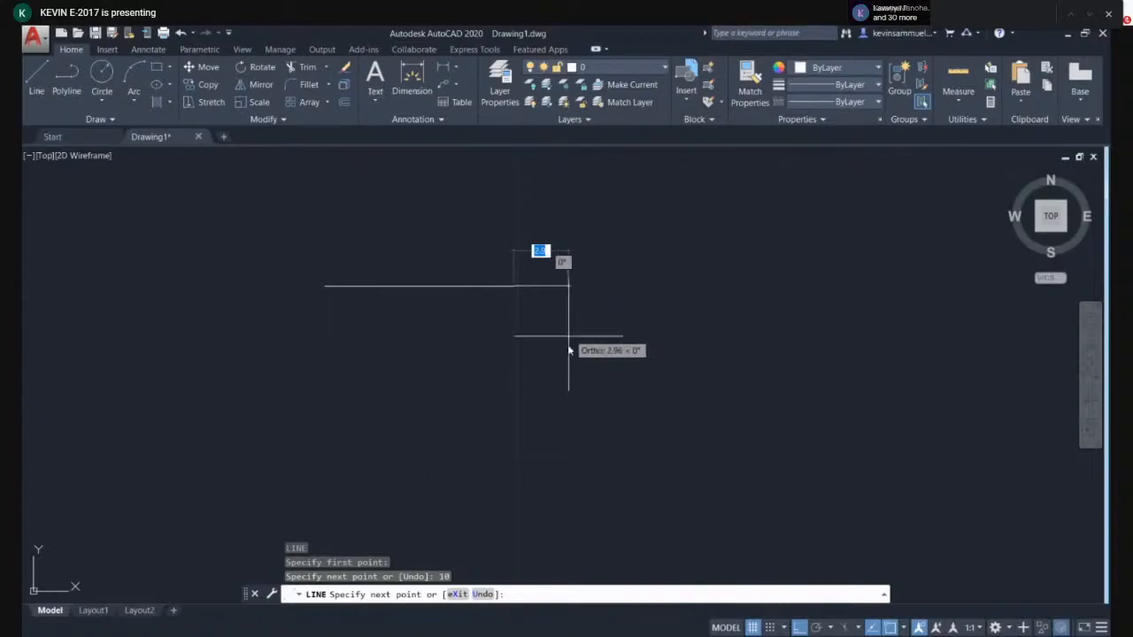
pyautogui.write('10')
pyautogui.press('Return')
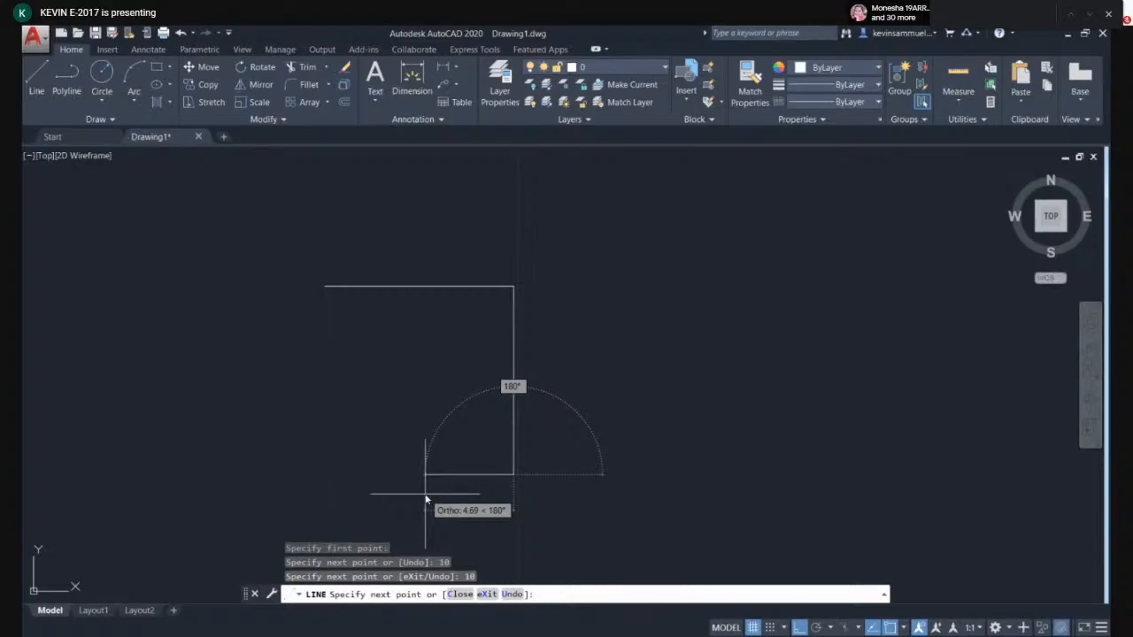
pyautogui.write('10')
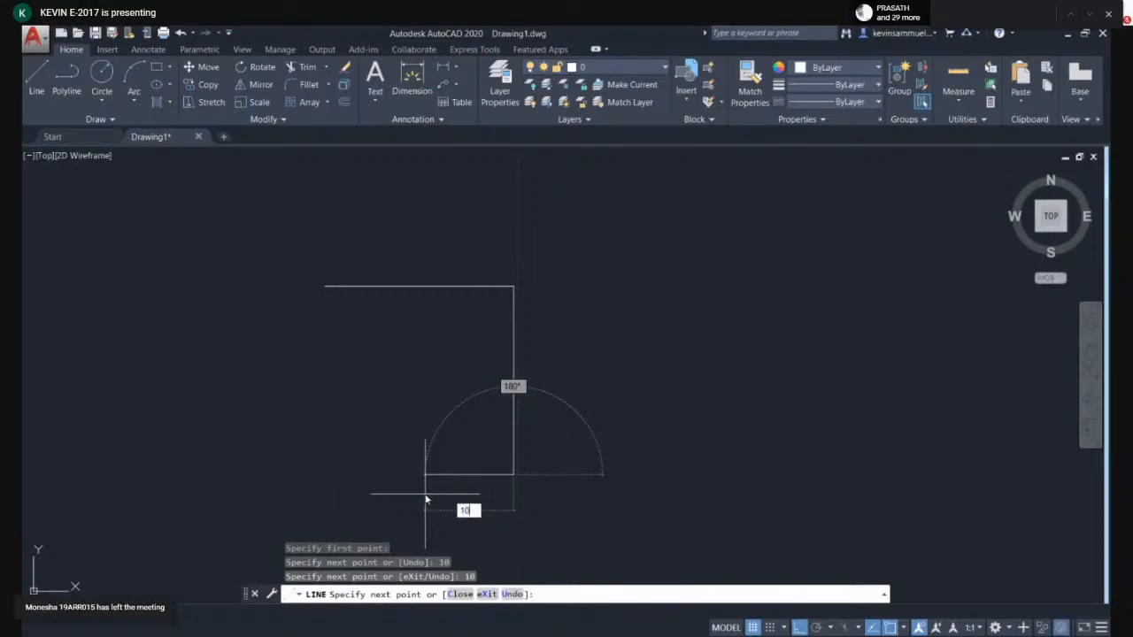
pyautogui.press('Return')
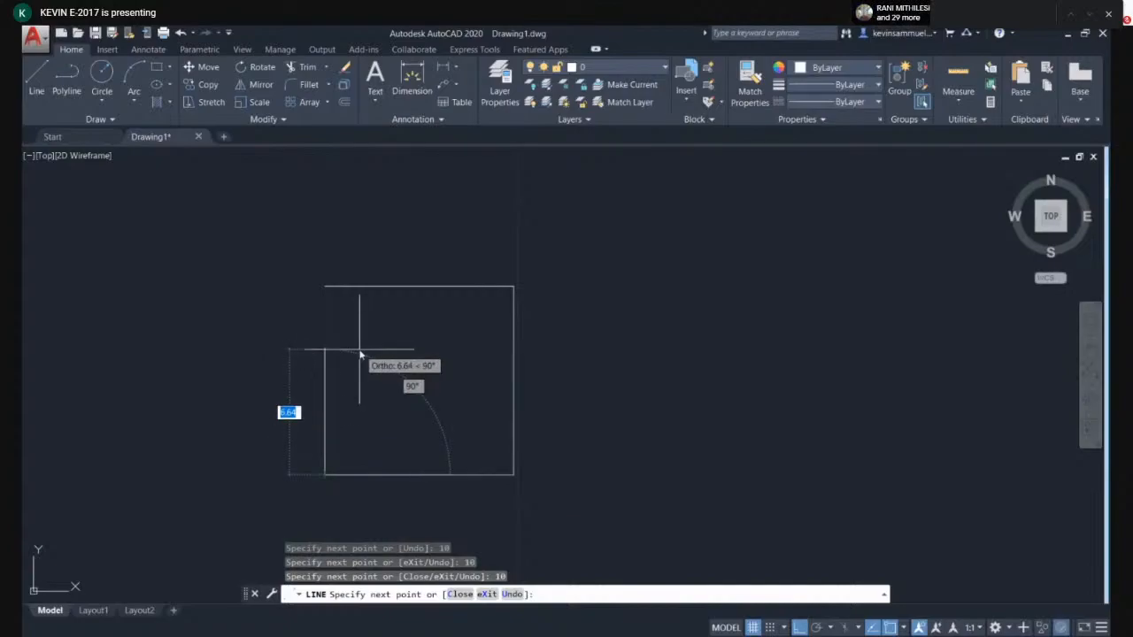
pyautogui.press('Escape')
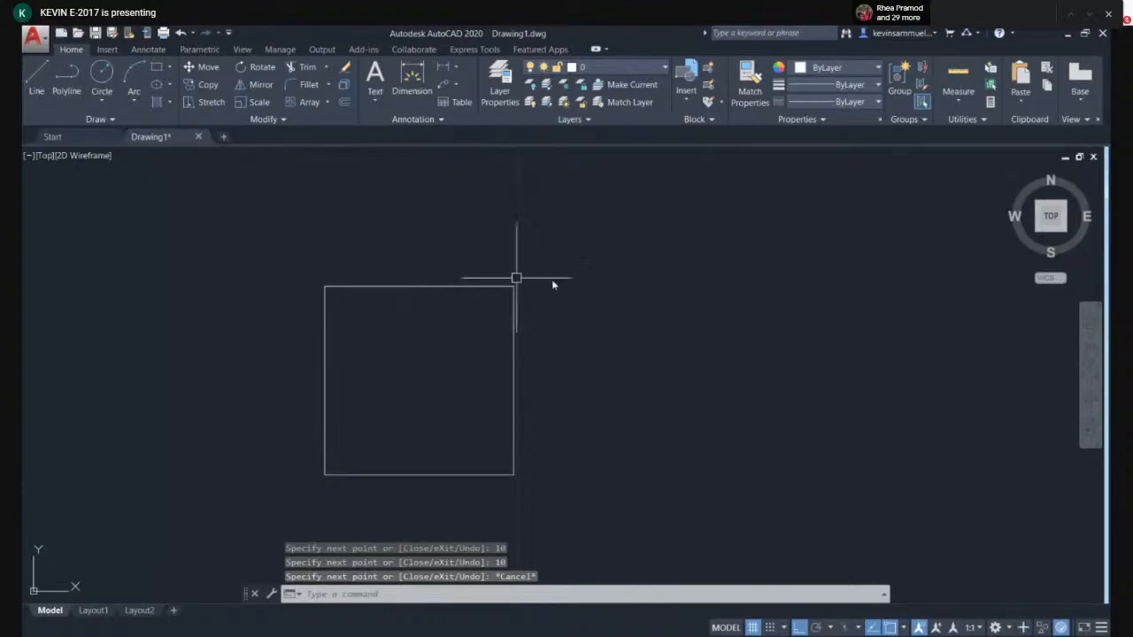
# - Window-select the square's four lines and delete them
pyautogui.moveTo(336, 284); pyautogui.dragTo(359, 260, button='middle')
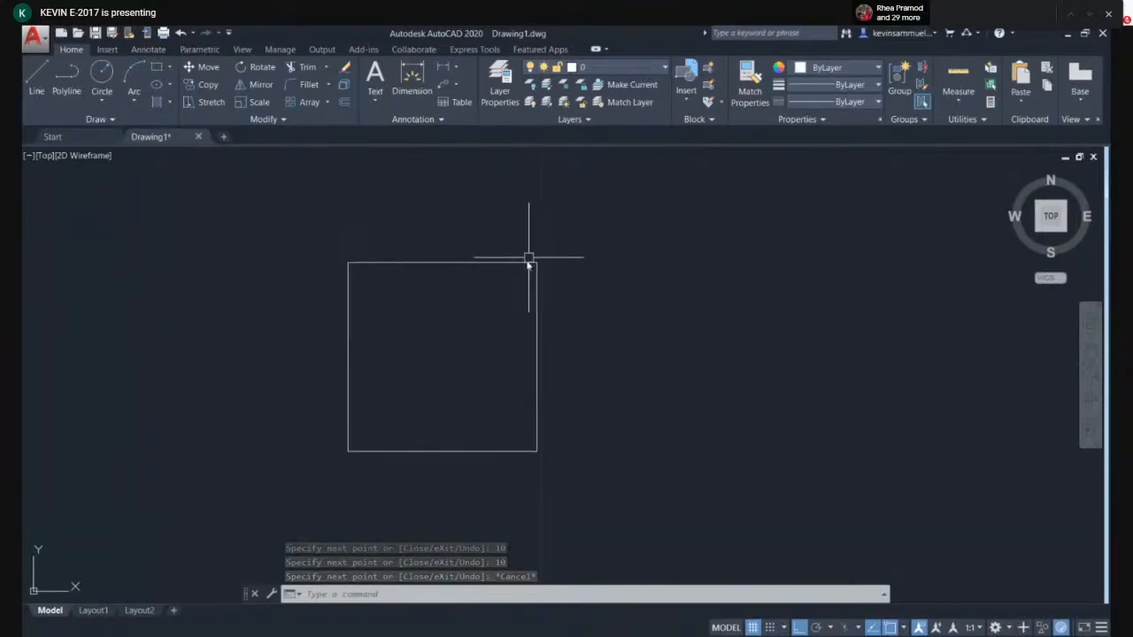
pyautogui.click(602, 232)
pyautogui.click(283, 473)
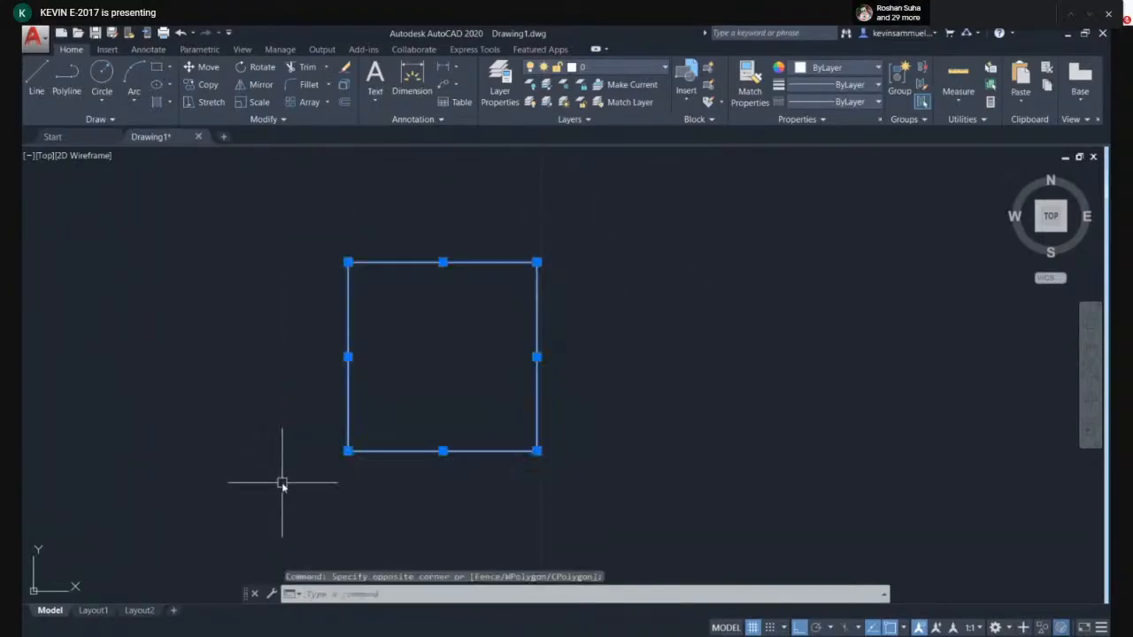
pyautogui.press('Delete')
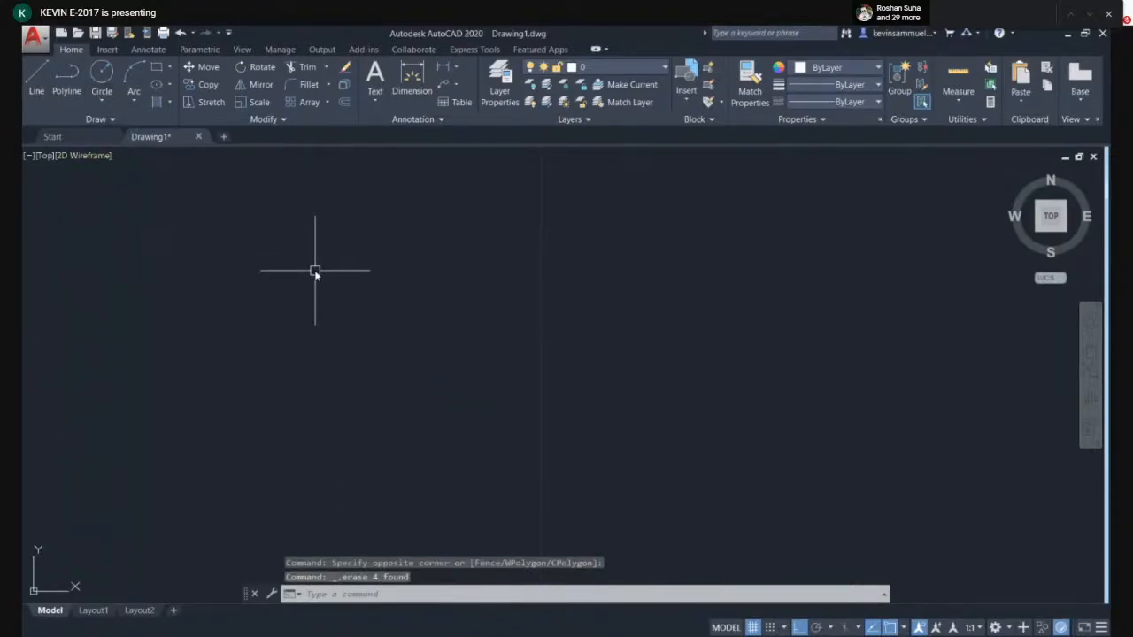
# - Draw a closed 10-unit square as one polyline with the PLINE command
pyautogui.write('P')
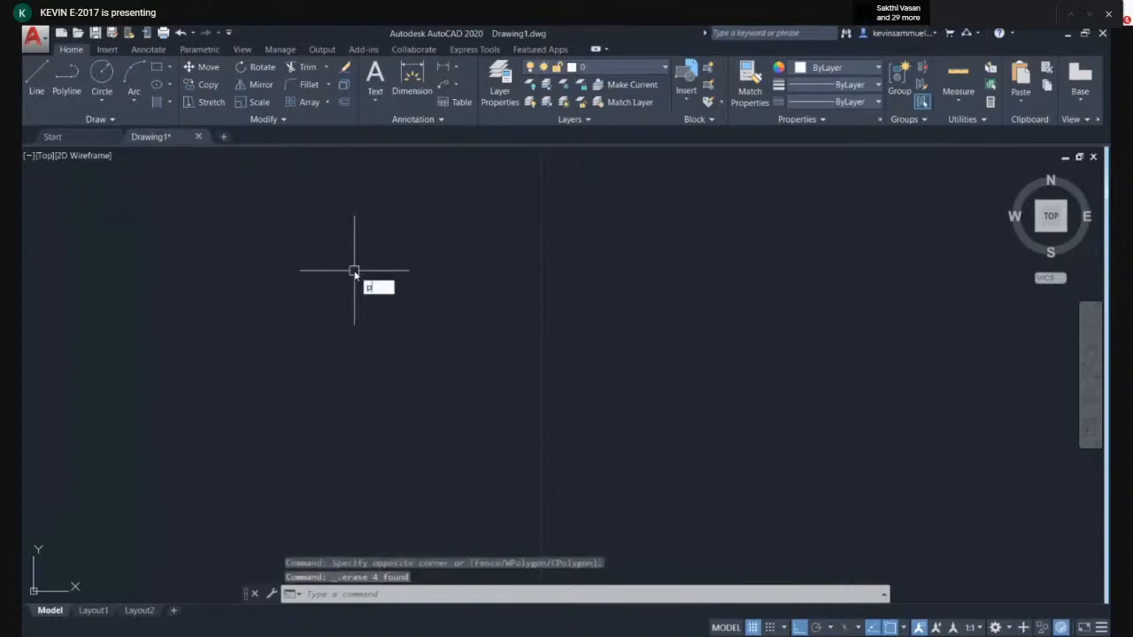
pyautogui.write('L')
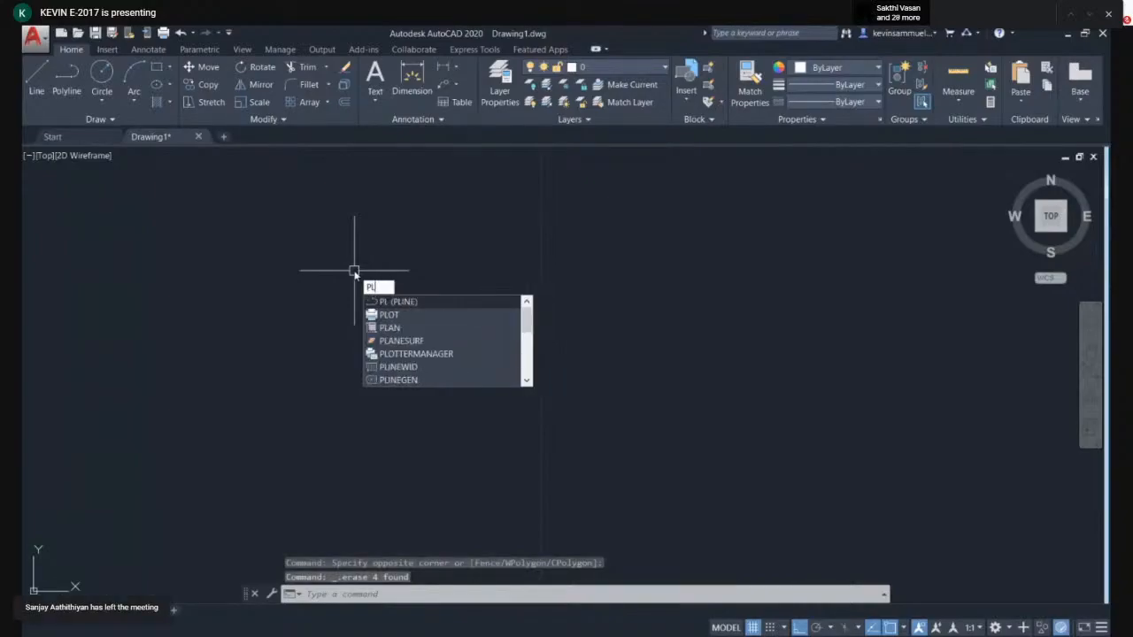
pyautogui.click(389, 302)
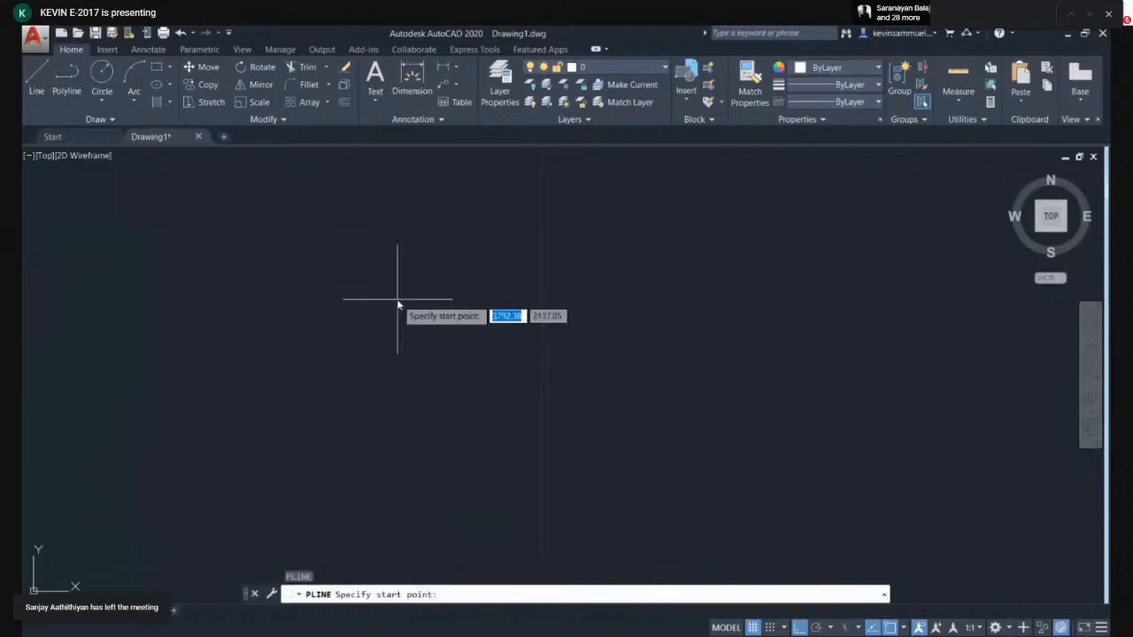
pyautogui.click(352, 244)
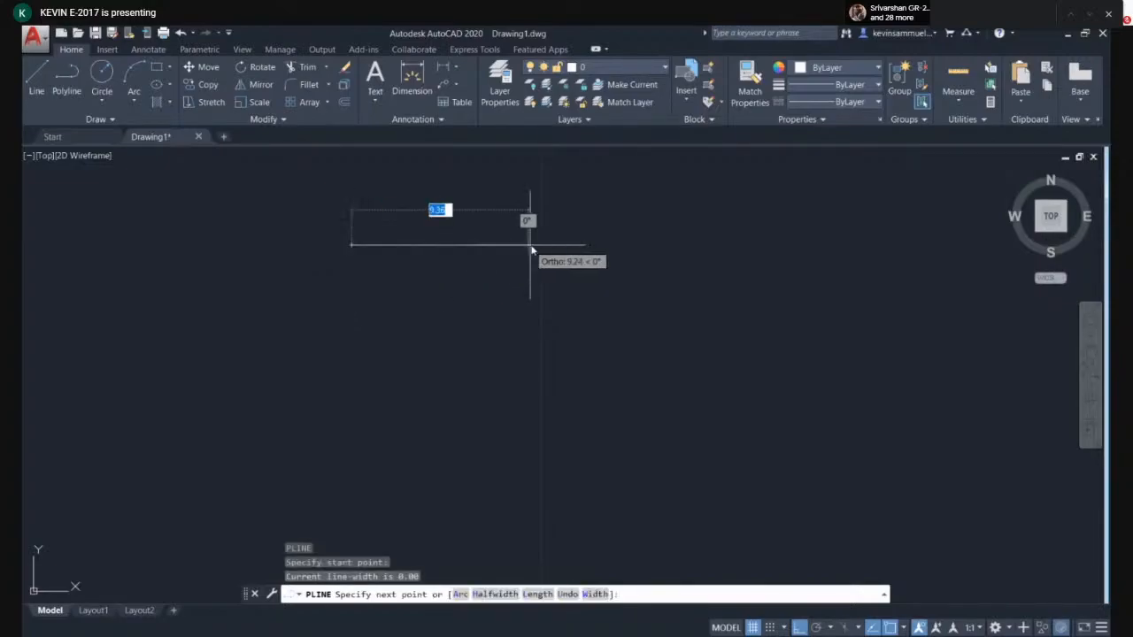
pyautogui.write('10')
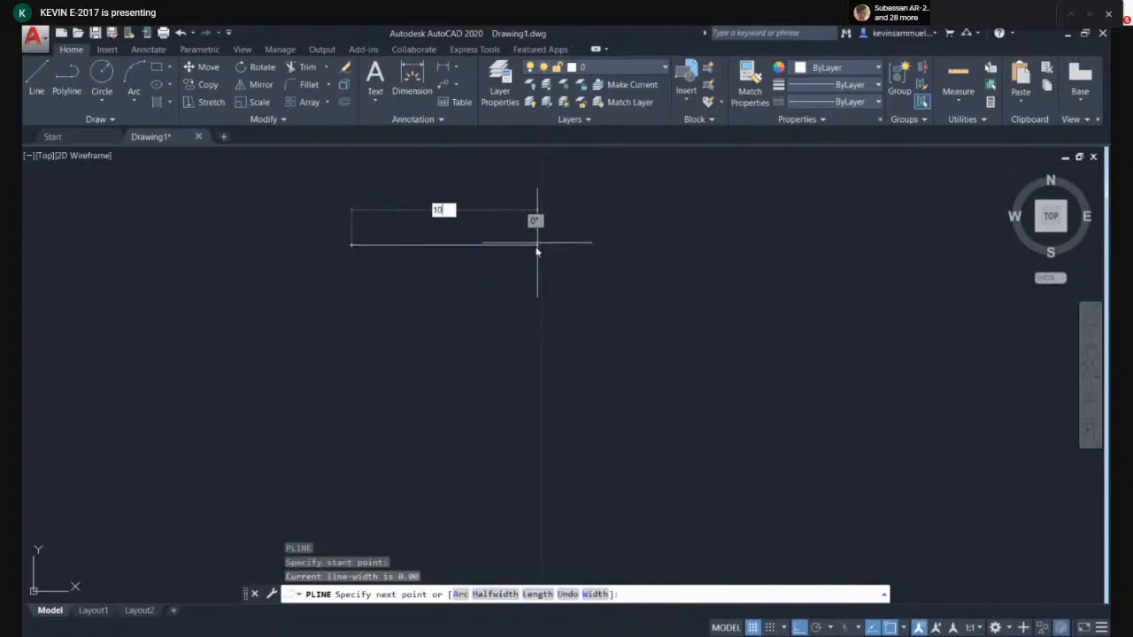
pyautogui.press('Return')
pyautogui.write('10')
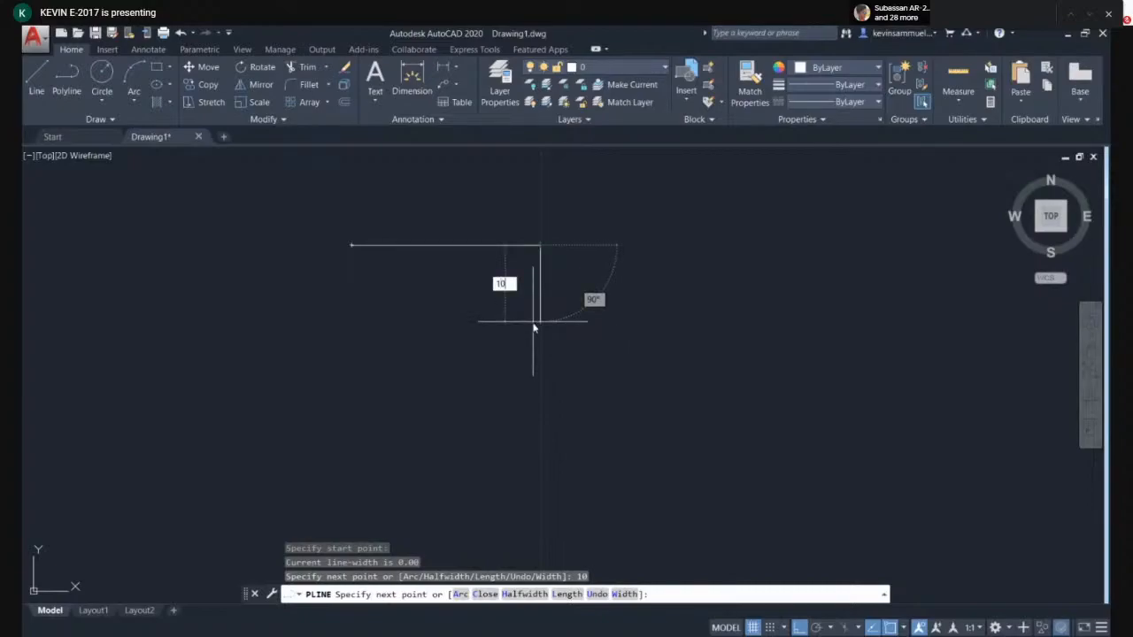
pyautogui.press('Return')
pyautogui.write('1')
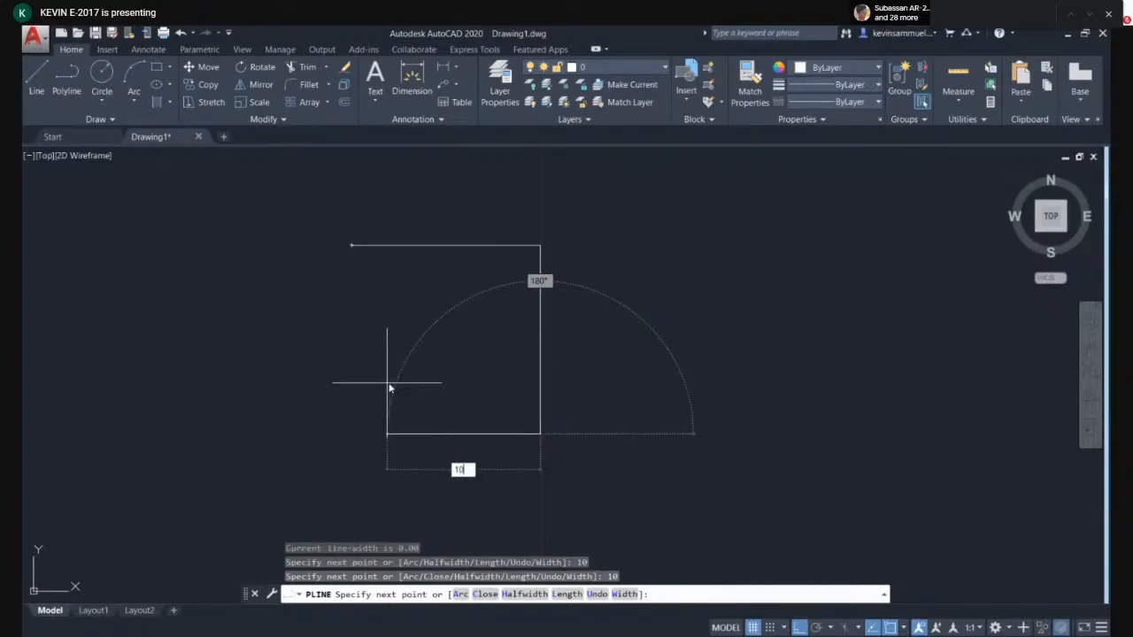
pyautogui.write('0')
pyautogui.press('Return')
pyautogui.click(352, 246)
pyautogui.press('Return')
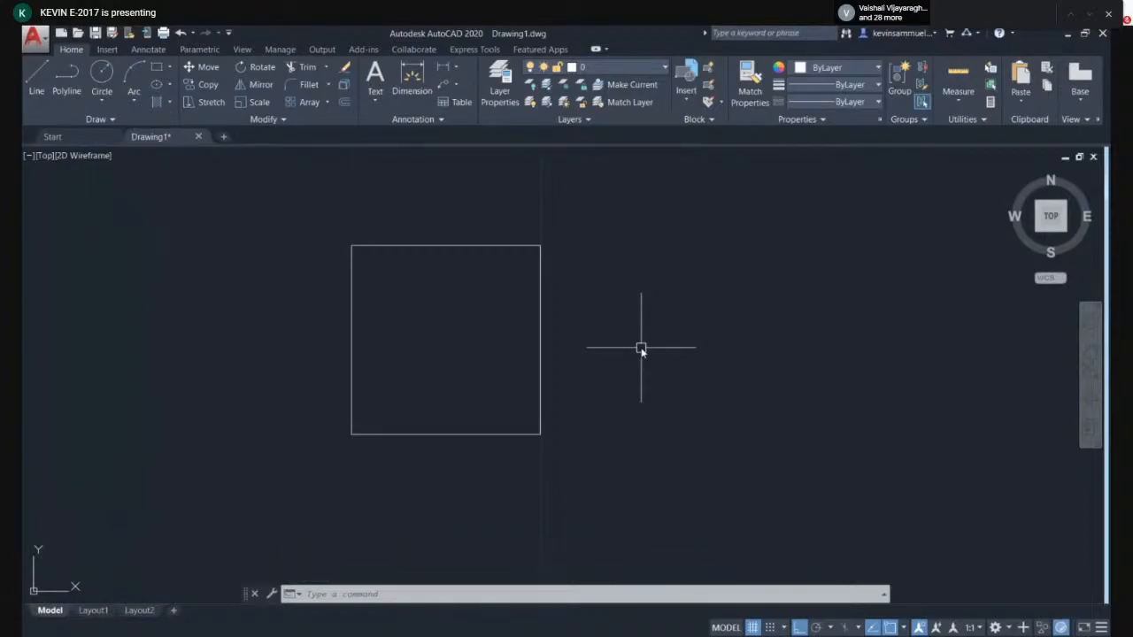
# - Crossing-select the polyline square, then clear the selection
pyautogui.click(686, 306)
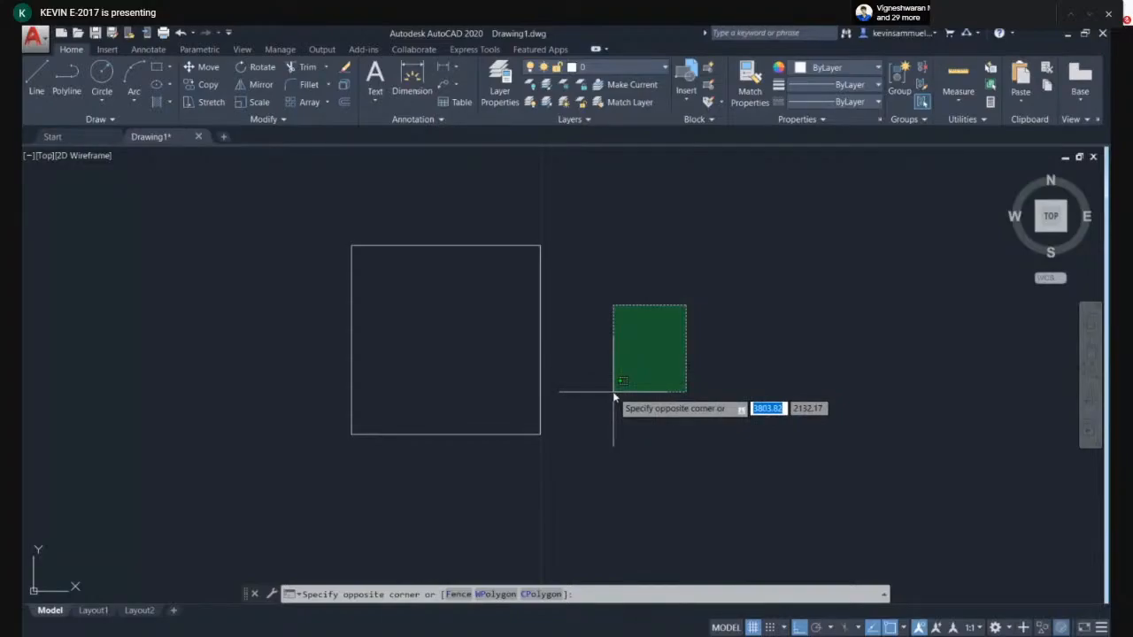
pyautogui.click(533, 361)
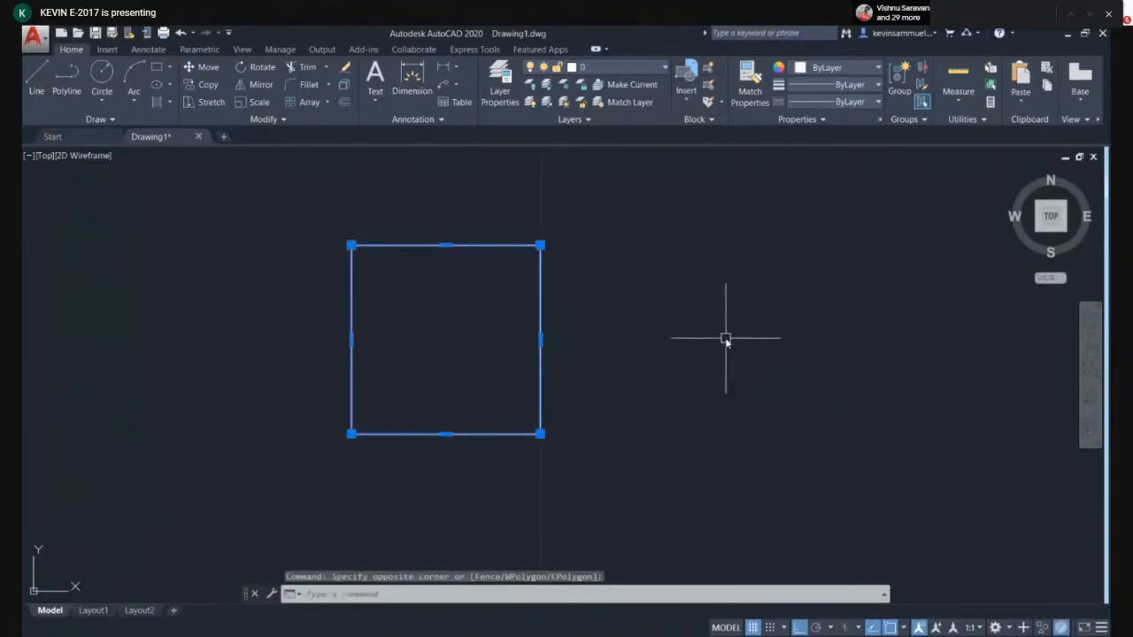
pyautogui.press('Escape')
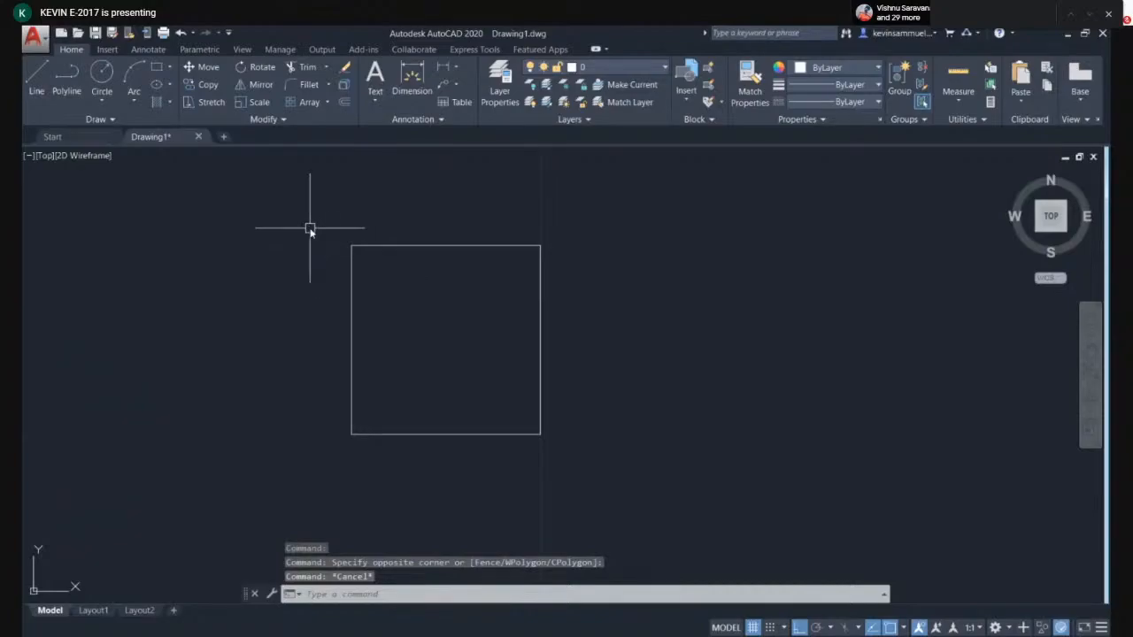
pyautogui.click(279, 215)
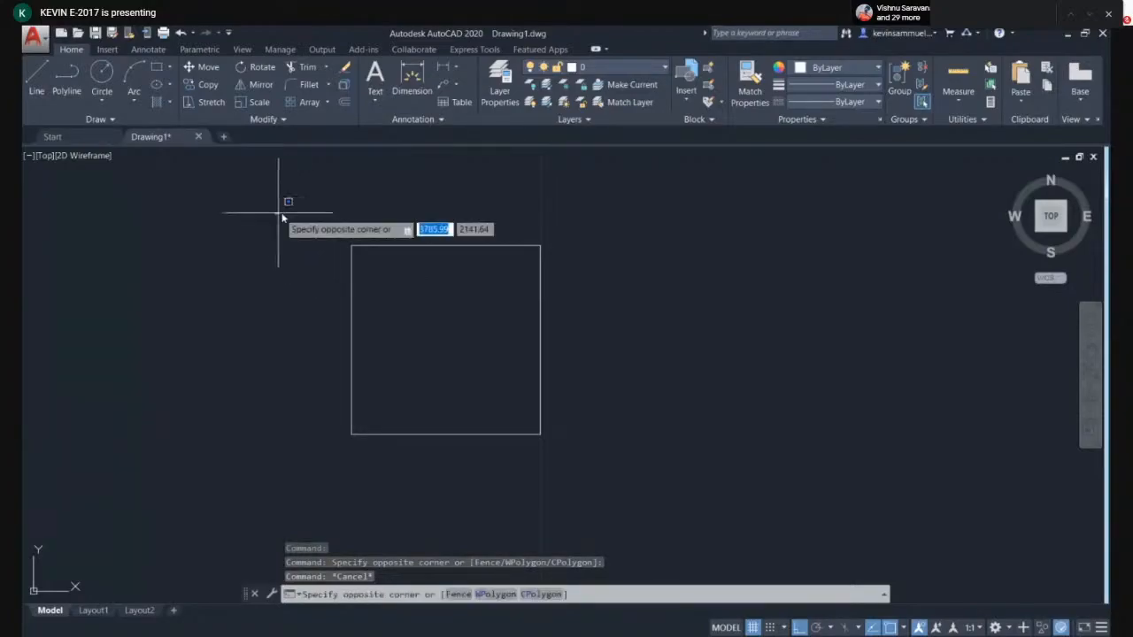
pyautogui.press('Escape')
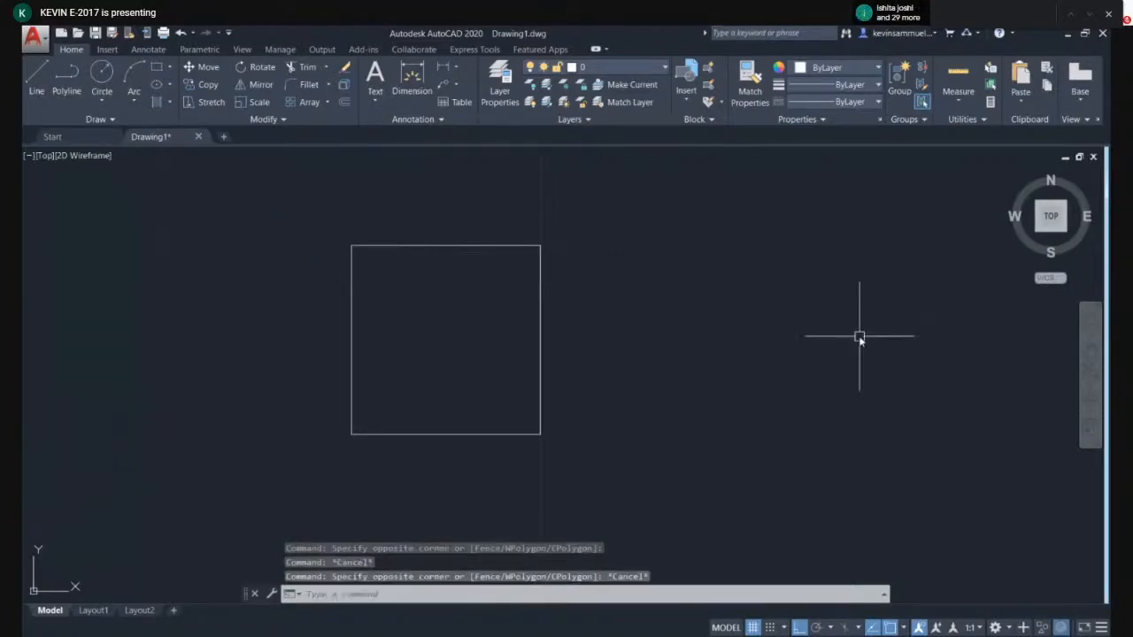
pyautogui.click(810, 345)
pyautogui.press('Escape')
pyautogui.click(190, 211)
pyautogui.click(381, 302)
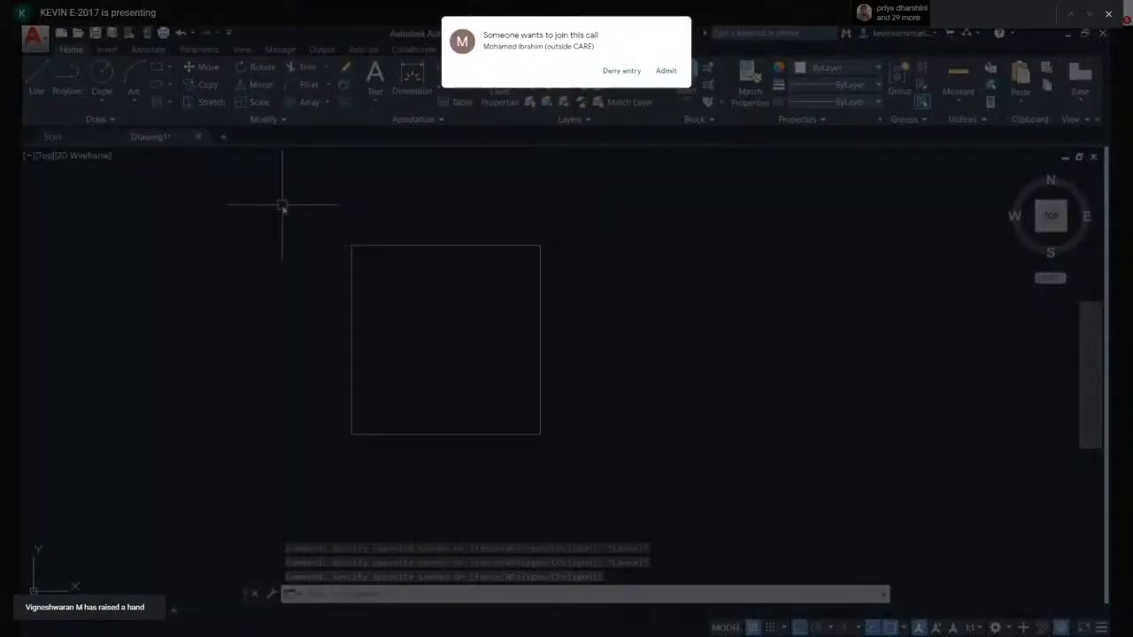
# - Window-select the whole polyline square by enclosing it completely
pyautogui.click(282, 205)
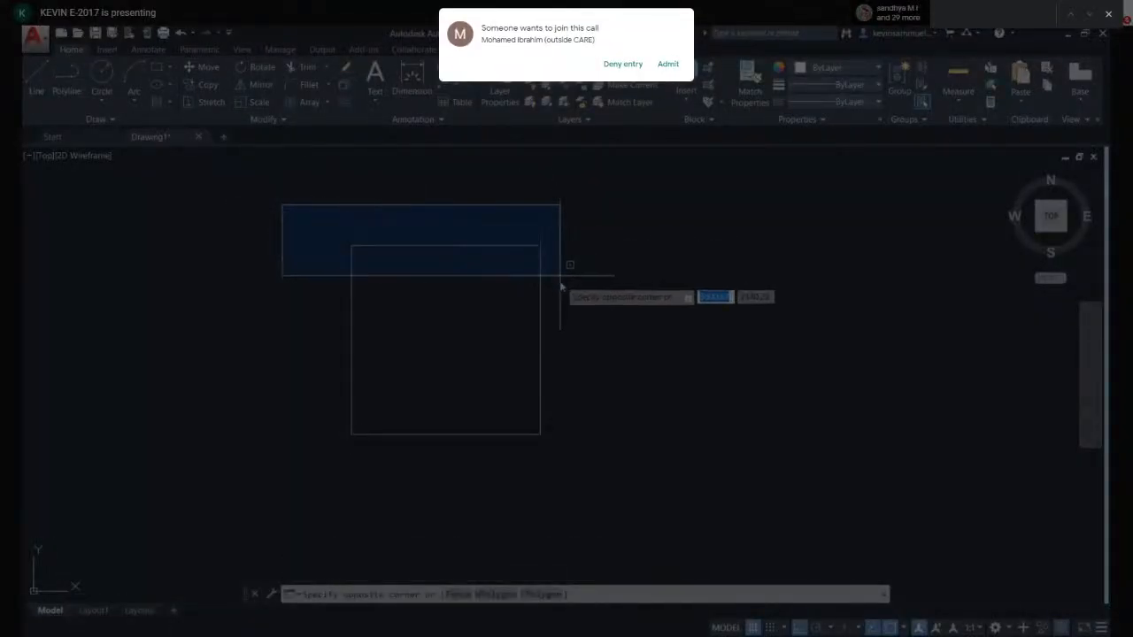
pyautogui.click(568, 461)
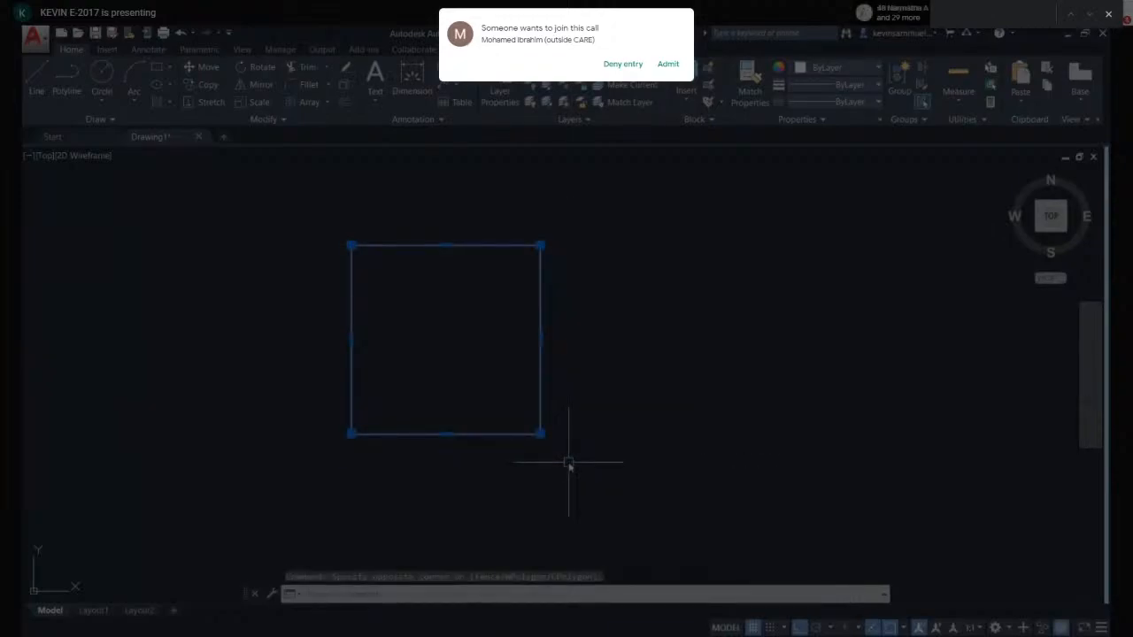
# - Select the polyline square with a selection window, then clear the selection
pyautogui.press('Escape')
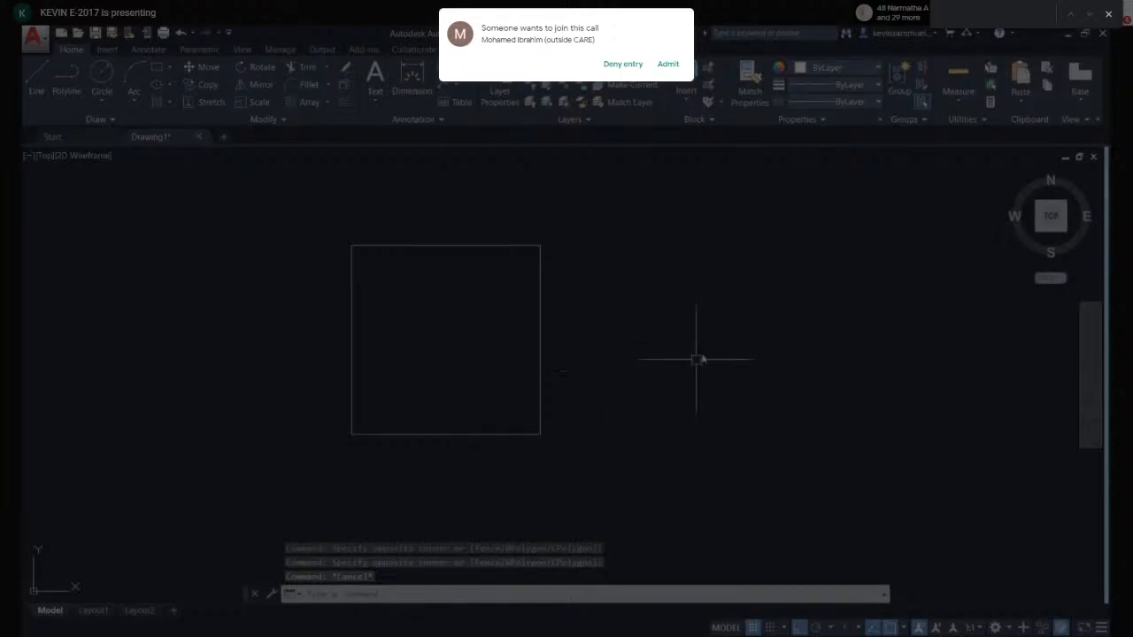
pyautogui.click(637, 326)
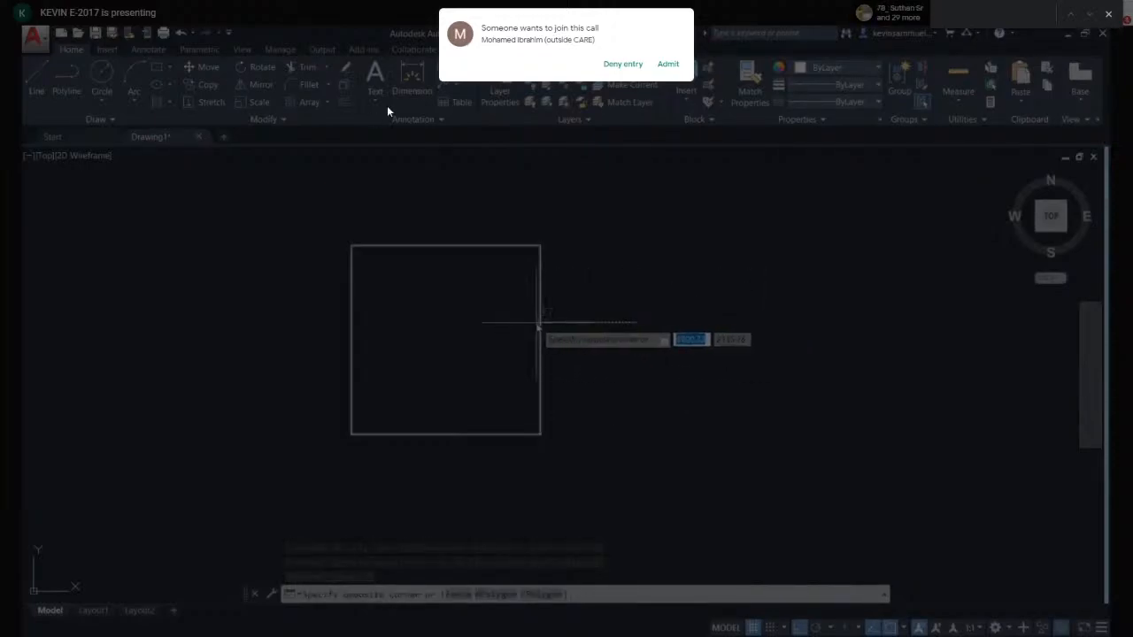
pyautogui.click(669, 69)
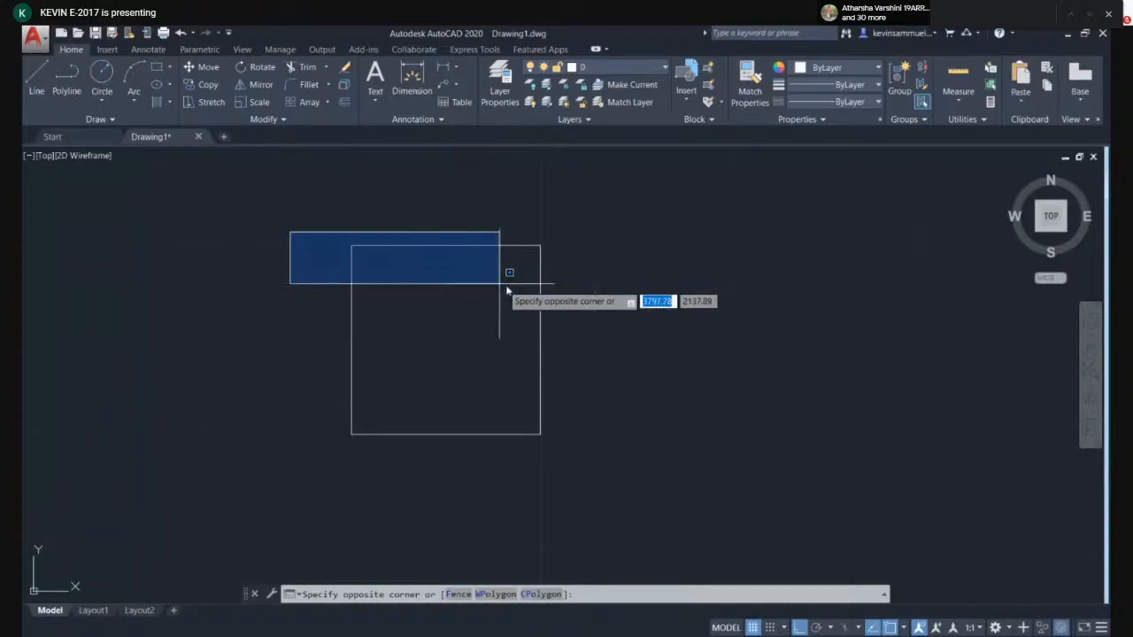
pyautogui.click(561, 473)
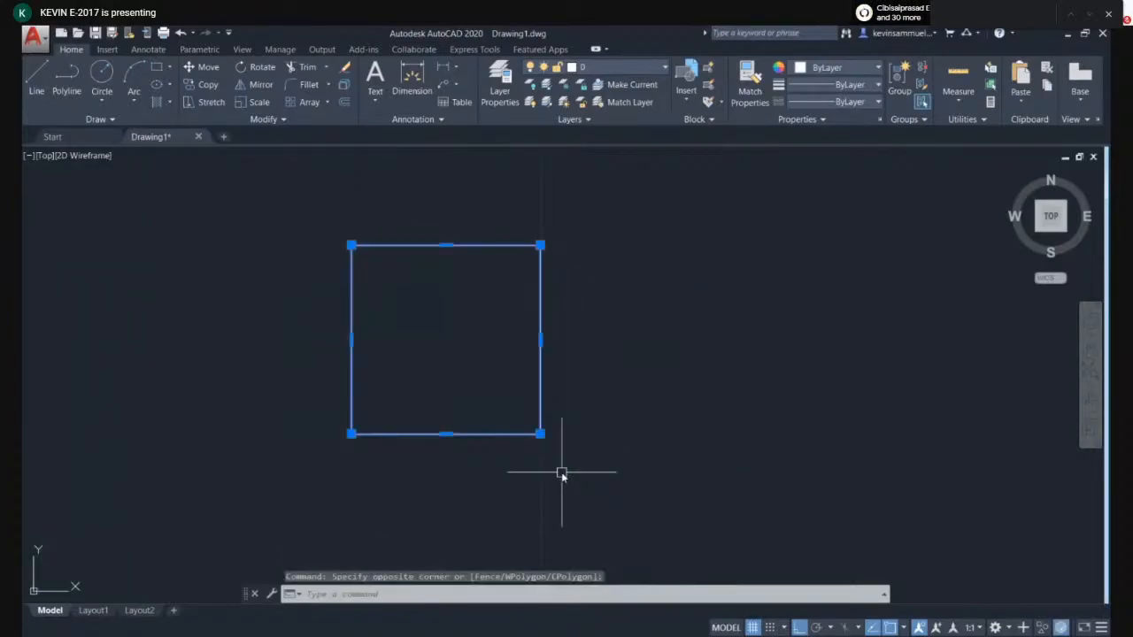
pyautogui.press('Escape')
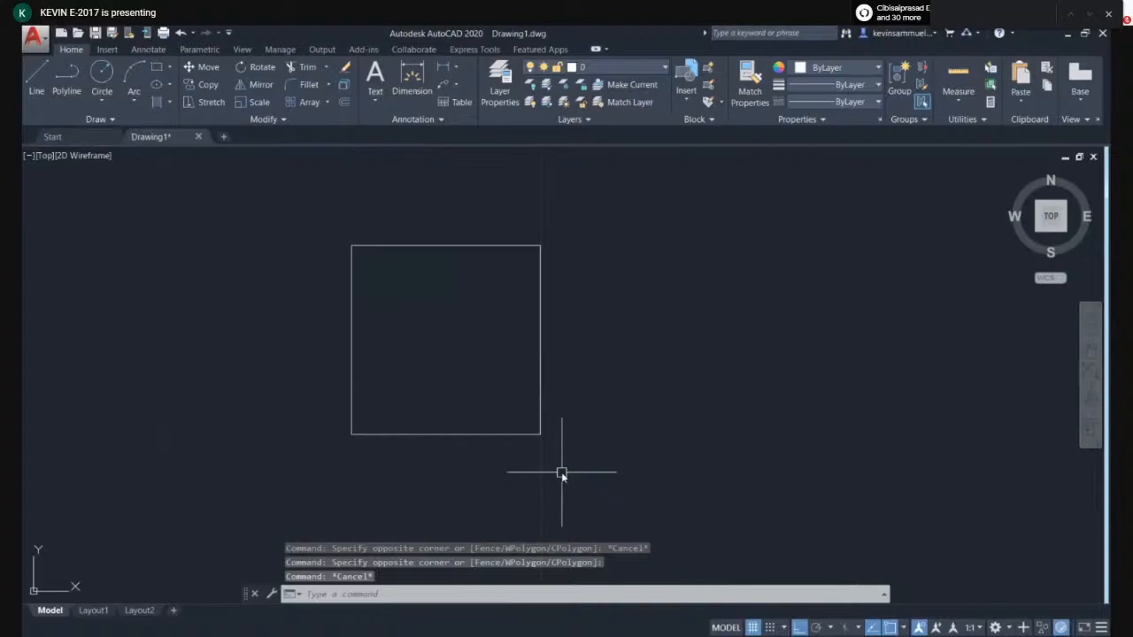
pyautogui.click(111, 306)
pyautogui.click(236, 414)
pyautogui.click(777, 276)
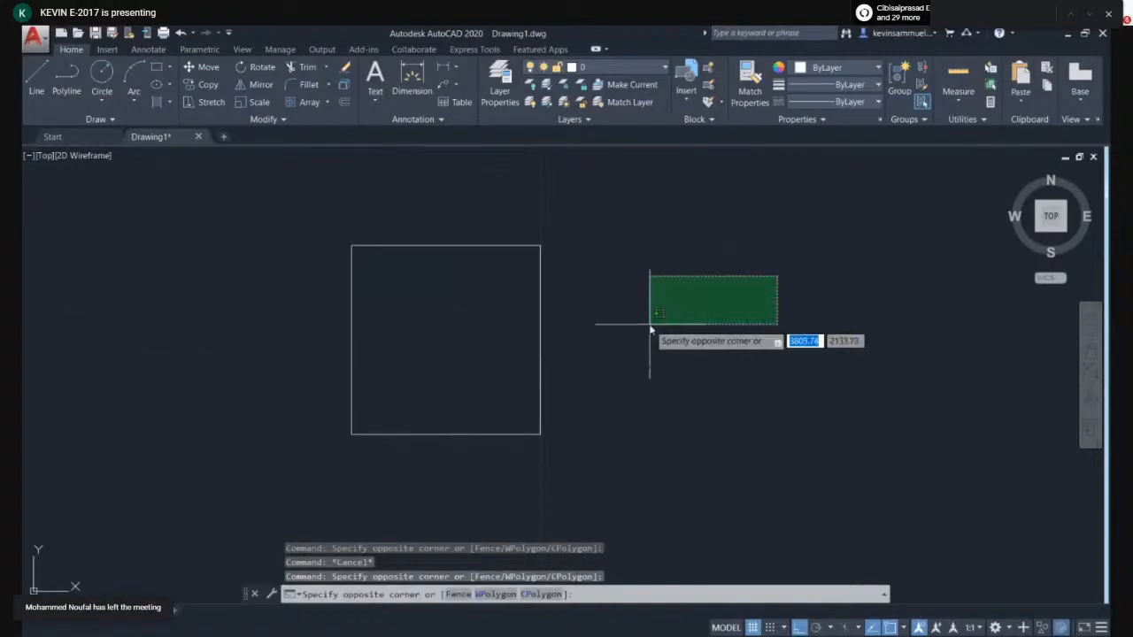
pyautogui.click(650, 329)
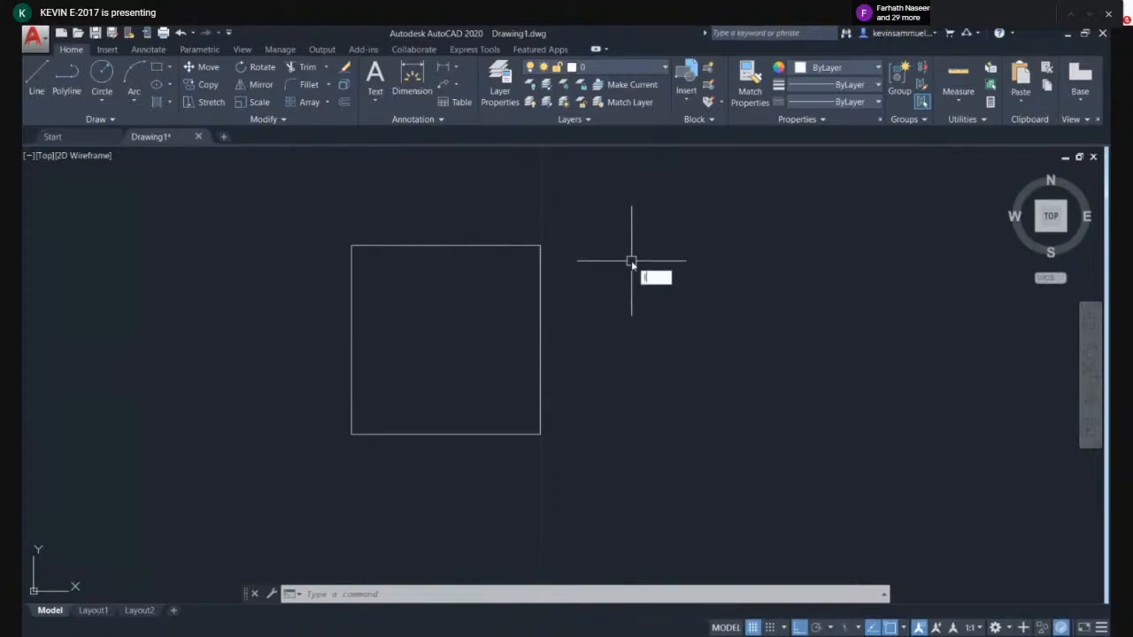
# - Draw a second 10-unit square from four separate lines to the right of the polyline square
pyautogui.press('Return')
pyautogui.moveTo(695, 280); pyautogui.dragTo(599, 268, button='middle')
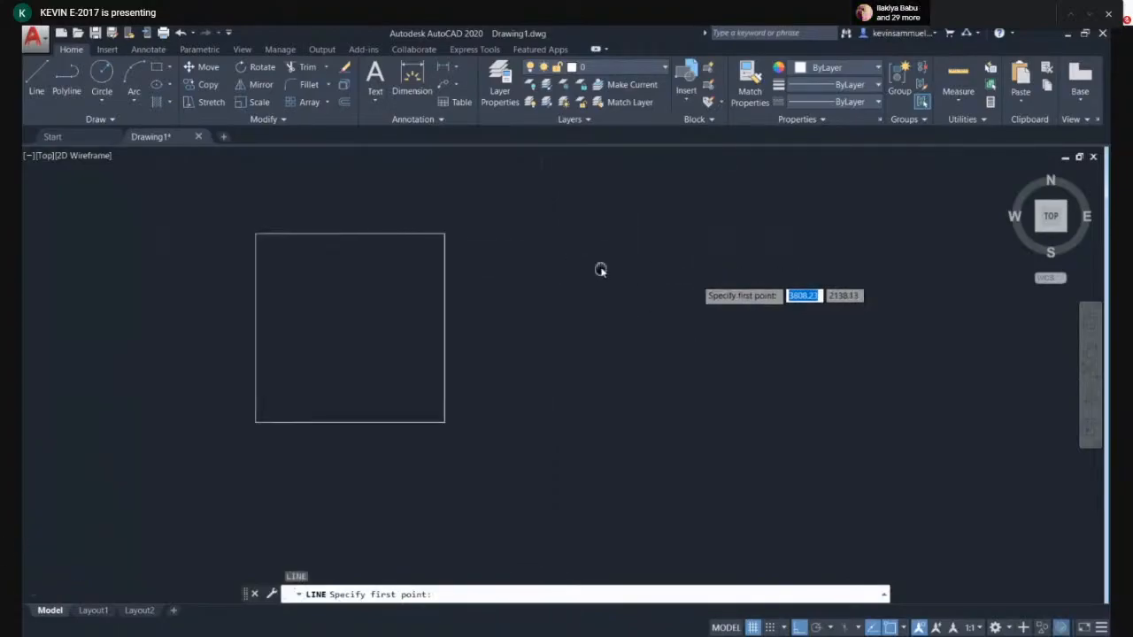
pyautogui.click(529, 236)
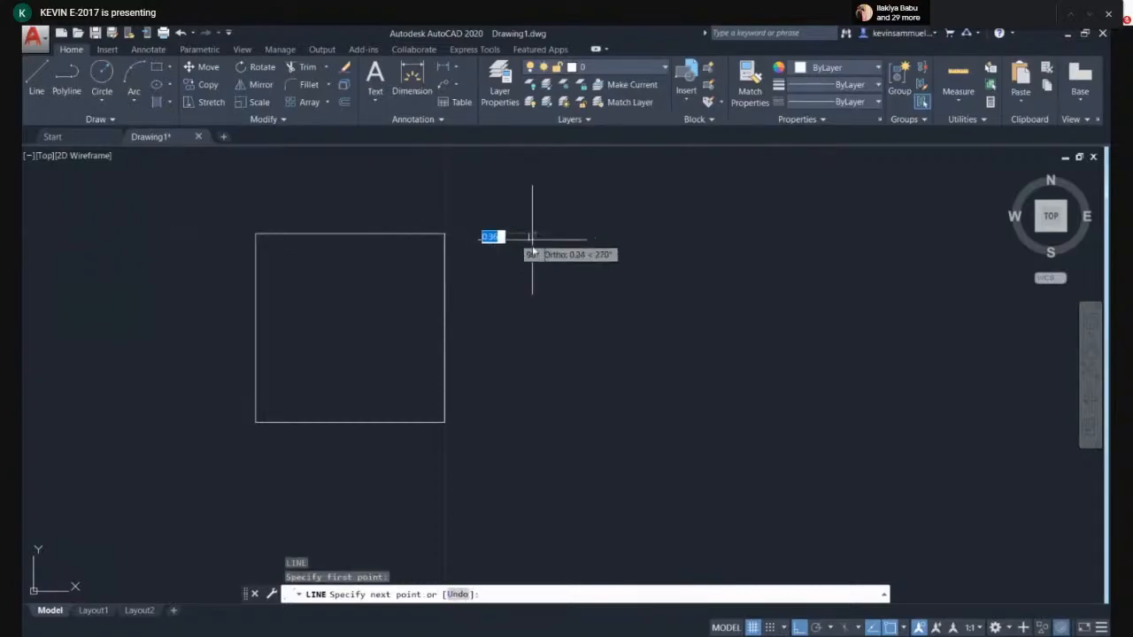
pyautogui.write('10')
pyautogui.press('Return')
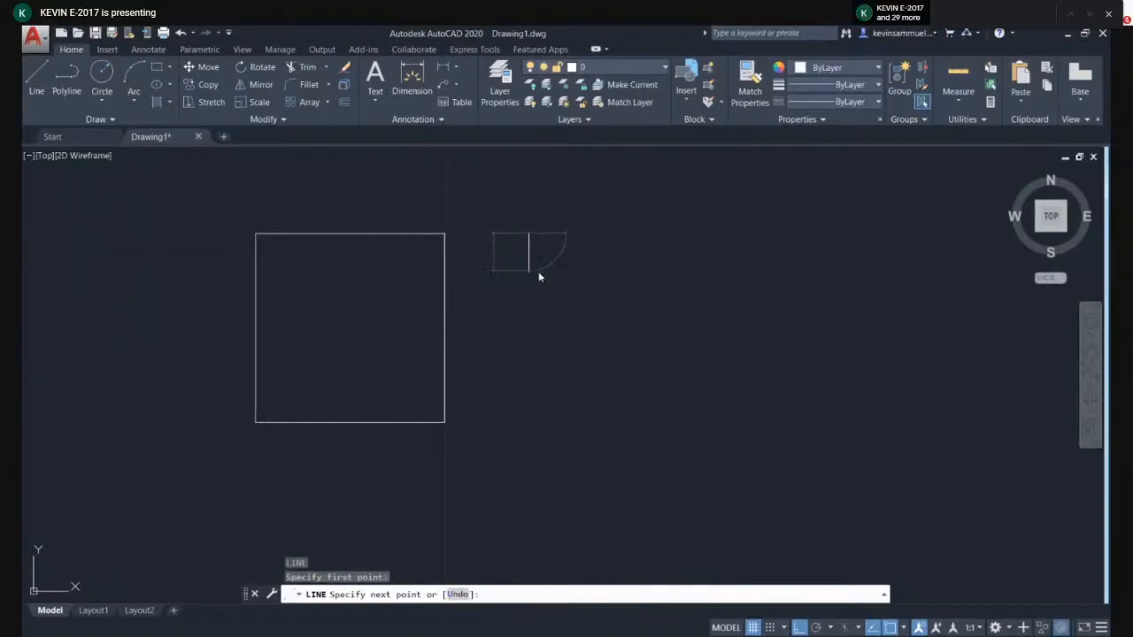
pyautogui.write('1')
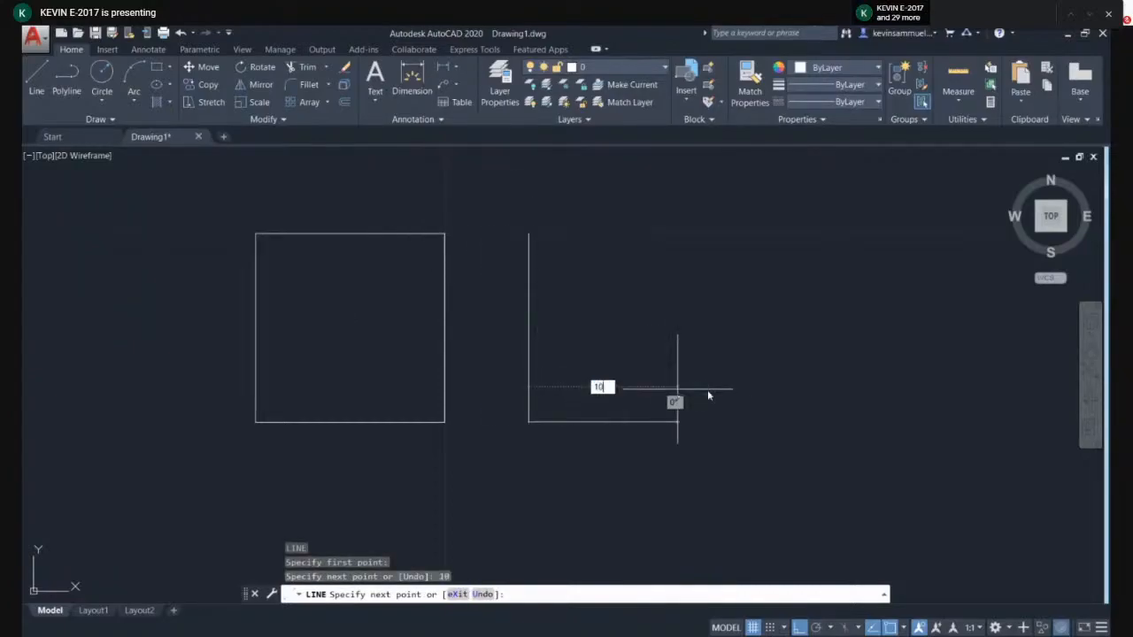
pyautogui.write('0')
pyautogui.press('Return')
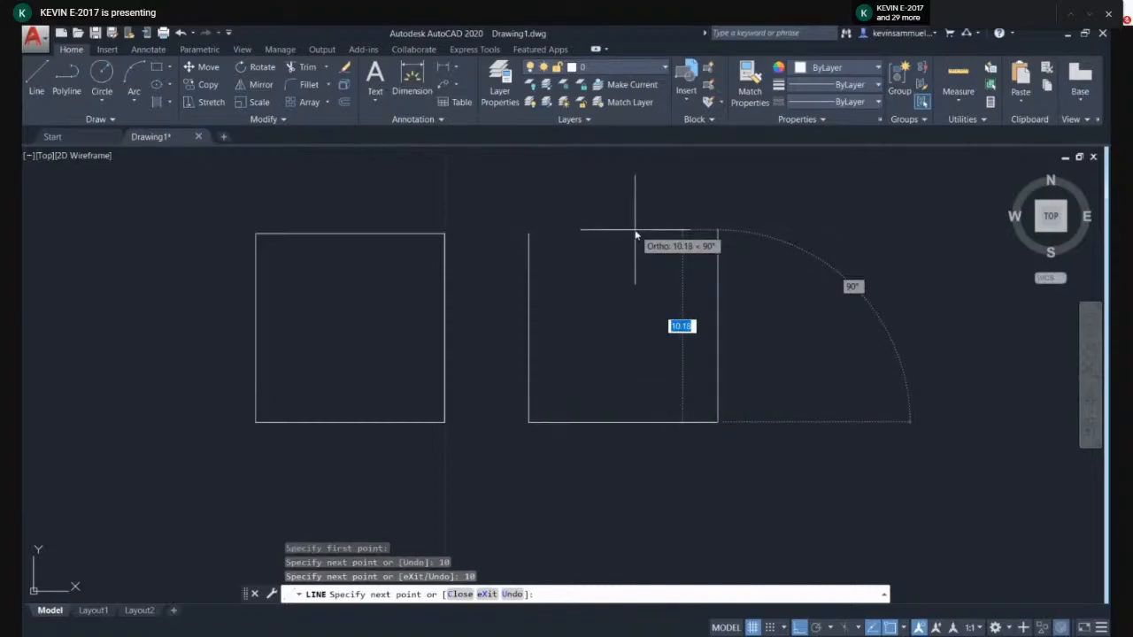
pyautogui.write('10')
pyautogui.press('Return')
pyautogui.write('1')
pyautogui.press('Return')
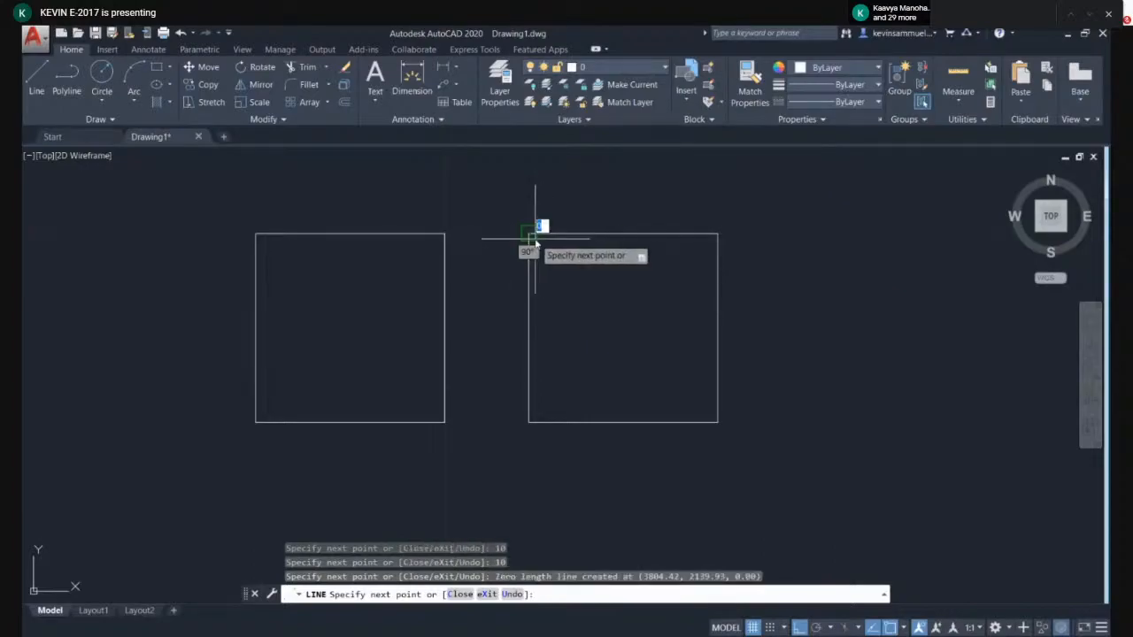
pyautogui.click(529, 234)
pyautogui.press('Escape')
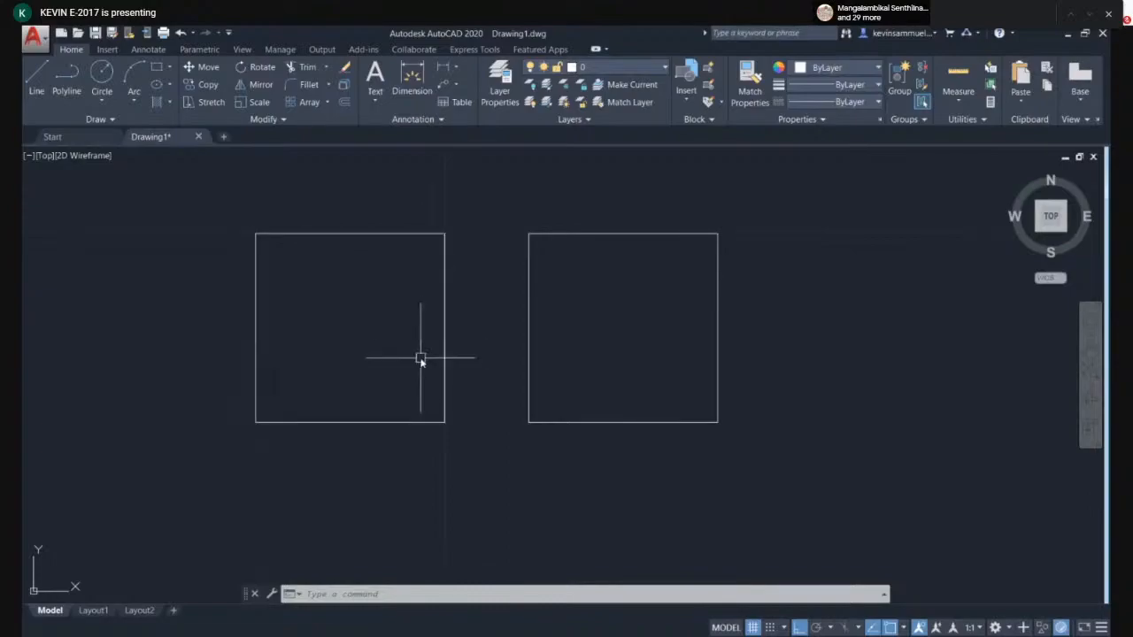
# - Pick the polyline square and then one side of the line square to compare their selections, clearing each
pyautogui.click(255, 287)
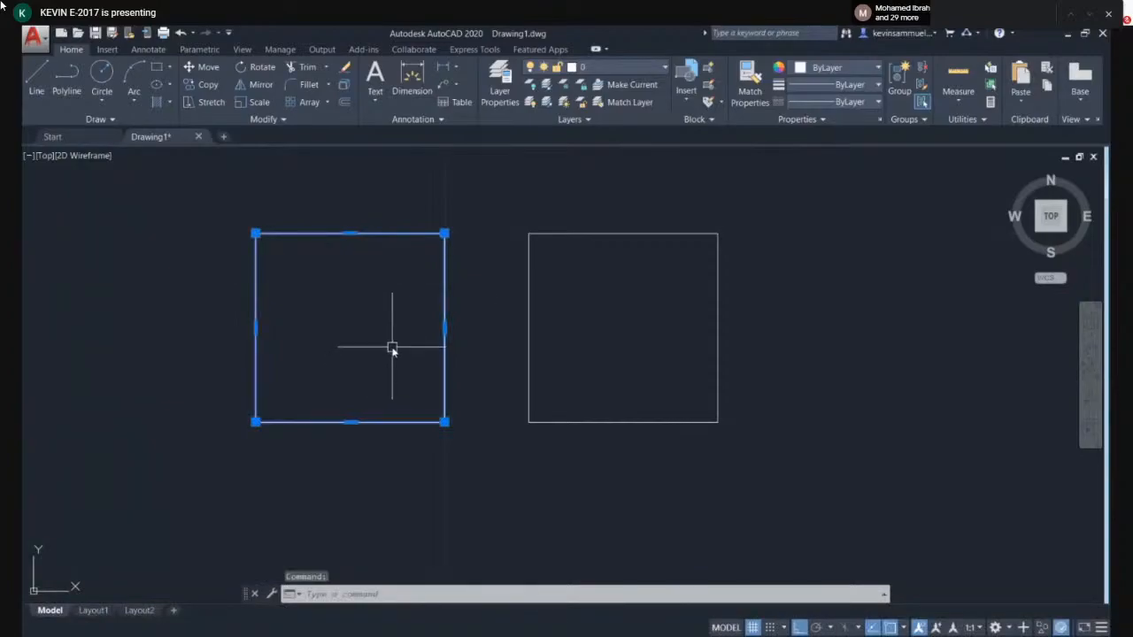
pyautogui.press('Escape')
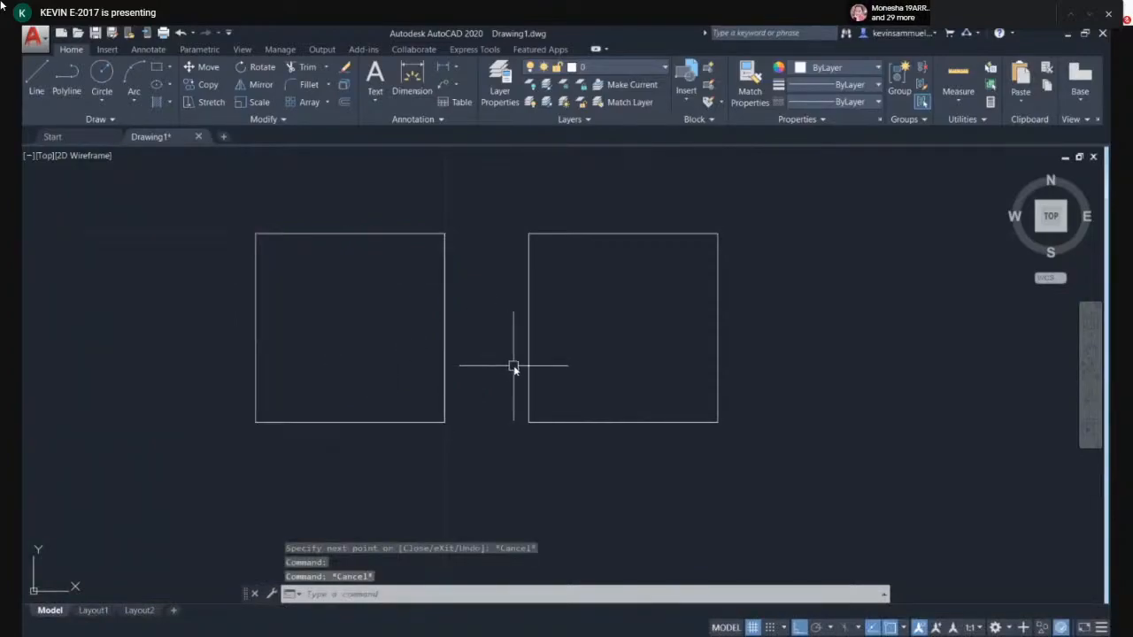
pyautogui.click(528, 354)
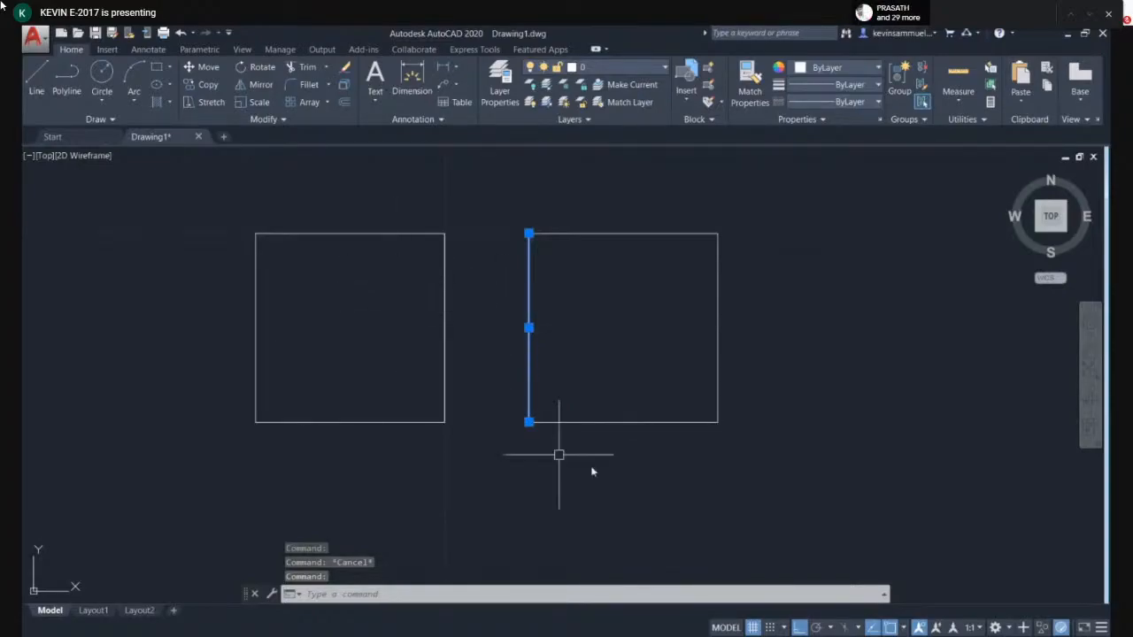
pyautogui.press('Escape')
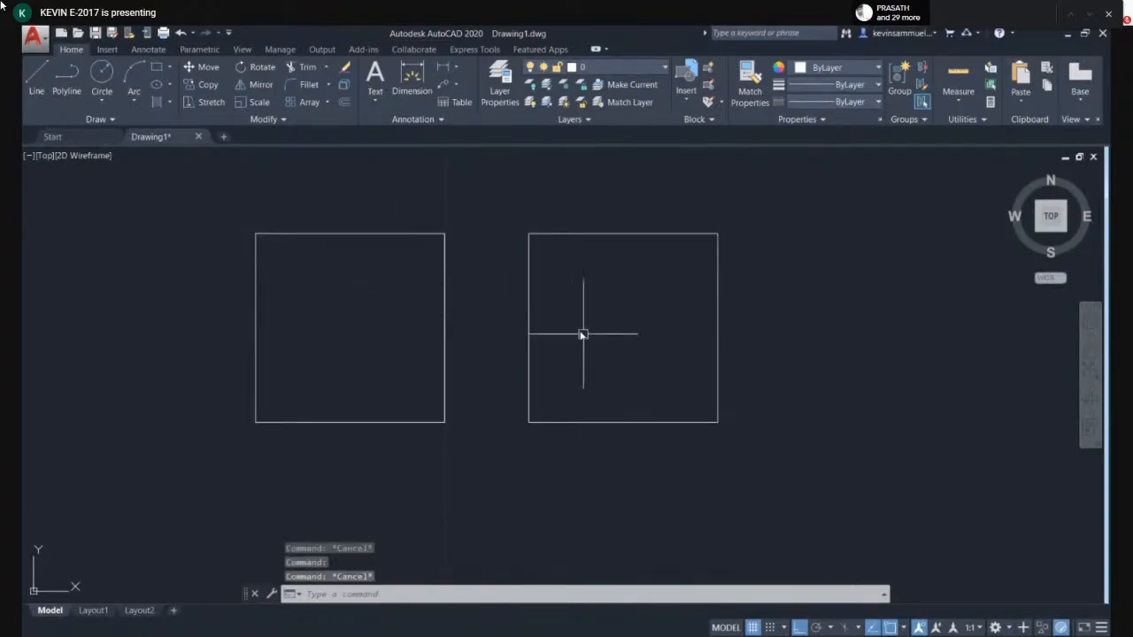
# - Crossing-select the line square's sides until all four lines are selected, then clear the selection
pyautogui.click(500, 204)
pyautogui.click(652, 204)
pyautogui.click(643, 235)
pyautogui.click(718, 266)
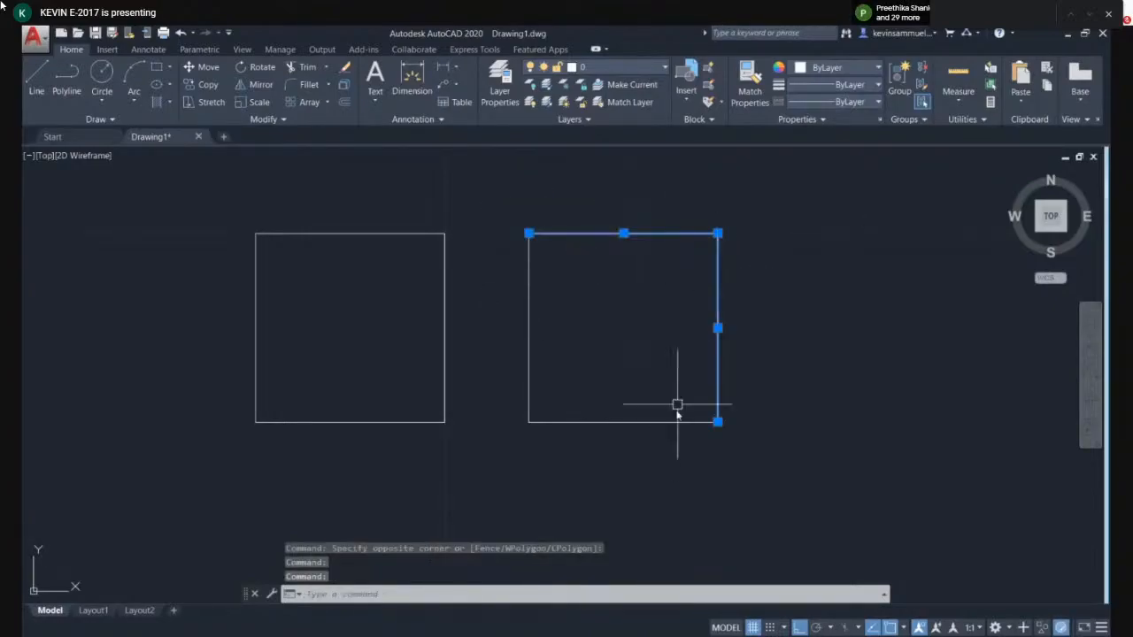
pyautogui.click(677, 422)
pyautogui.click(526, 303)
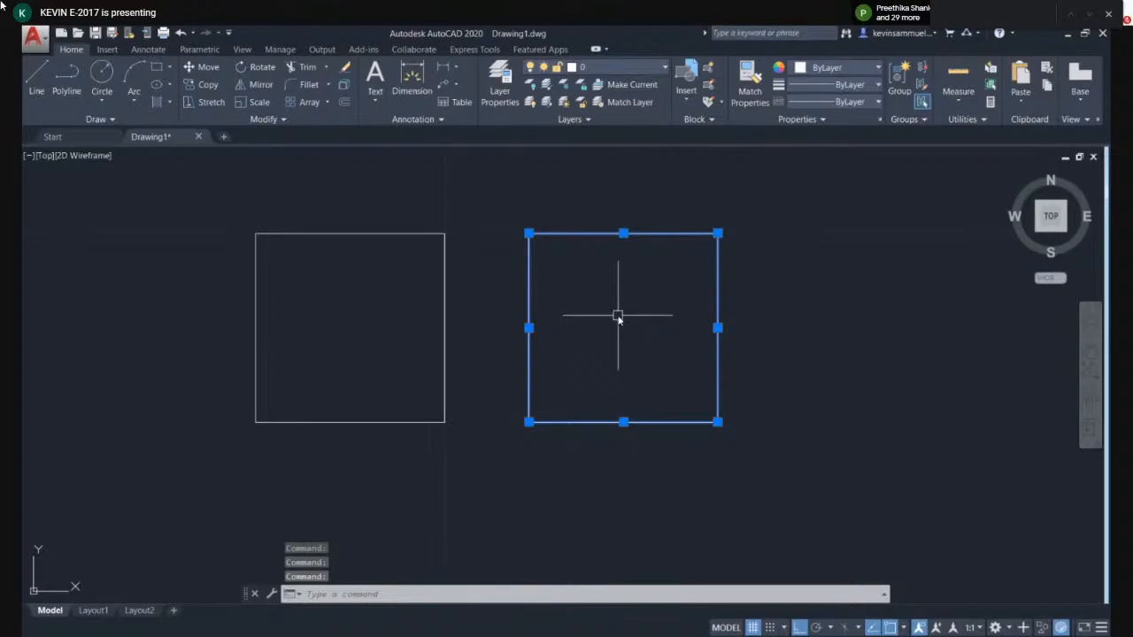
pyautogui.press('Escape')
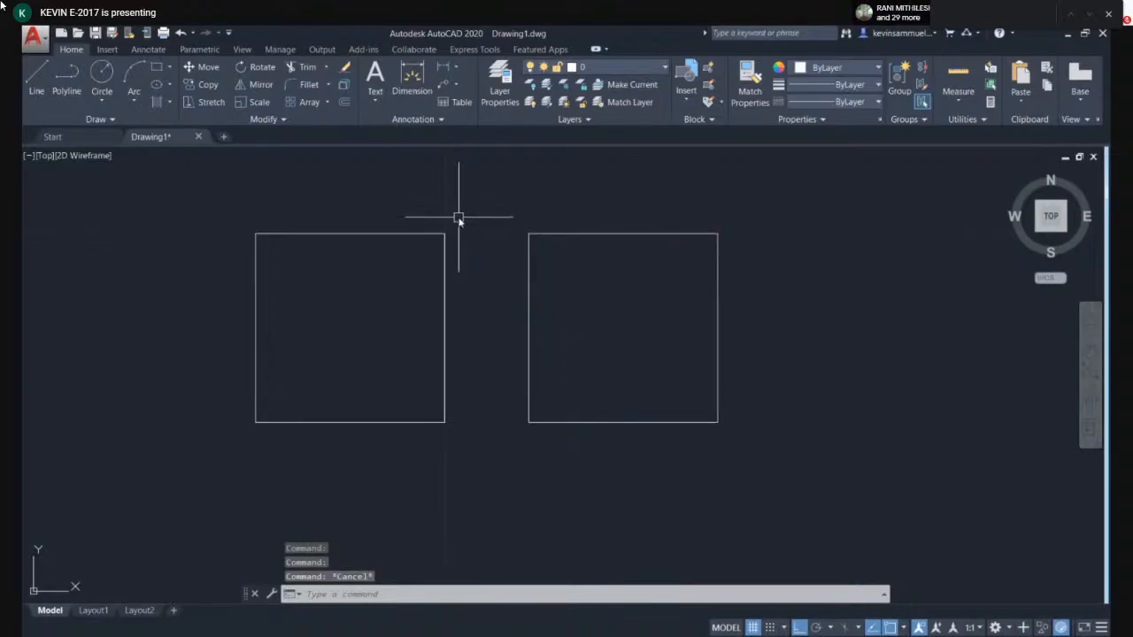
# - Crossing-select the polyline square at its top corner, then clear the selection
pyautogui.click(446, 221)
pyautogui.click(445, 240)
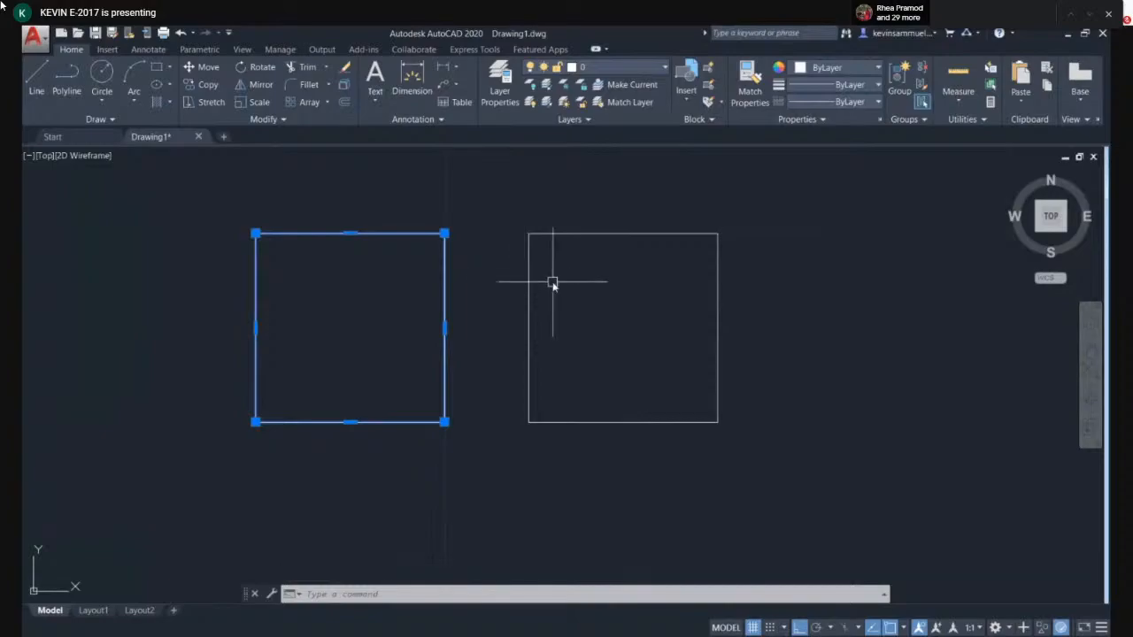
pyautogui.press('Escape')
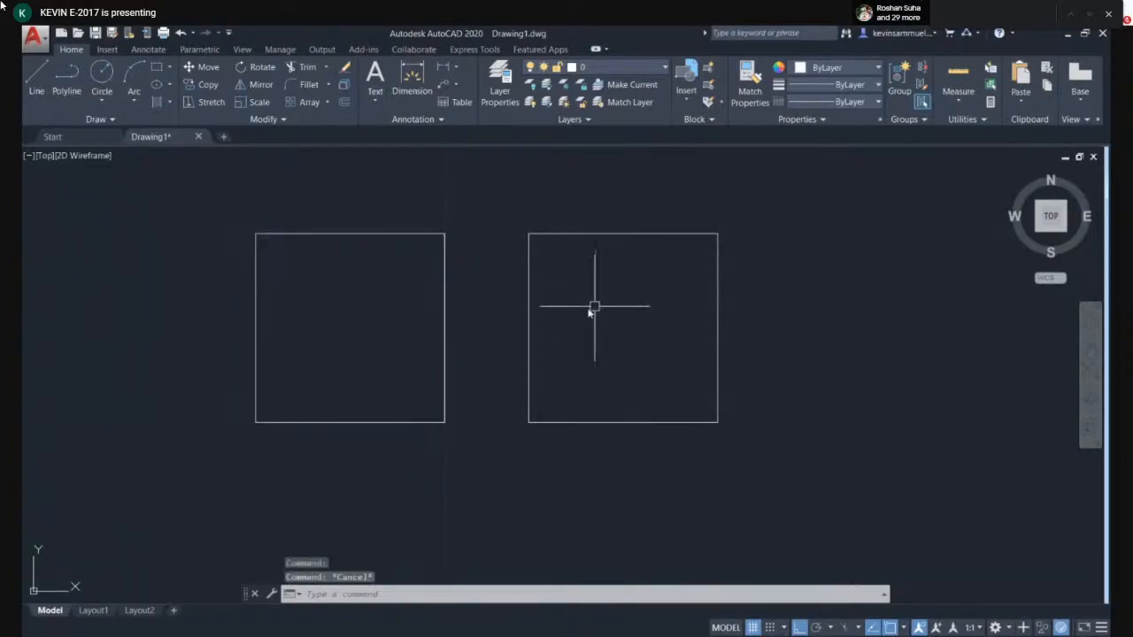
# - Crossing-select both squares and delete them
pyautogui.moveTo(750, 247); pyautogui.dragTo(180, 478)
pyautogui.press('Delete')
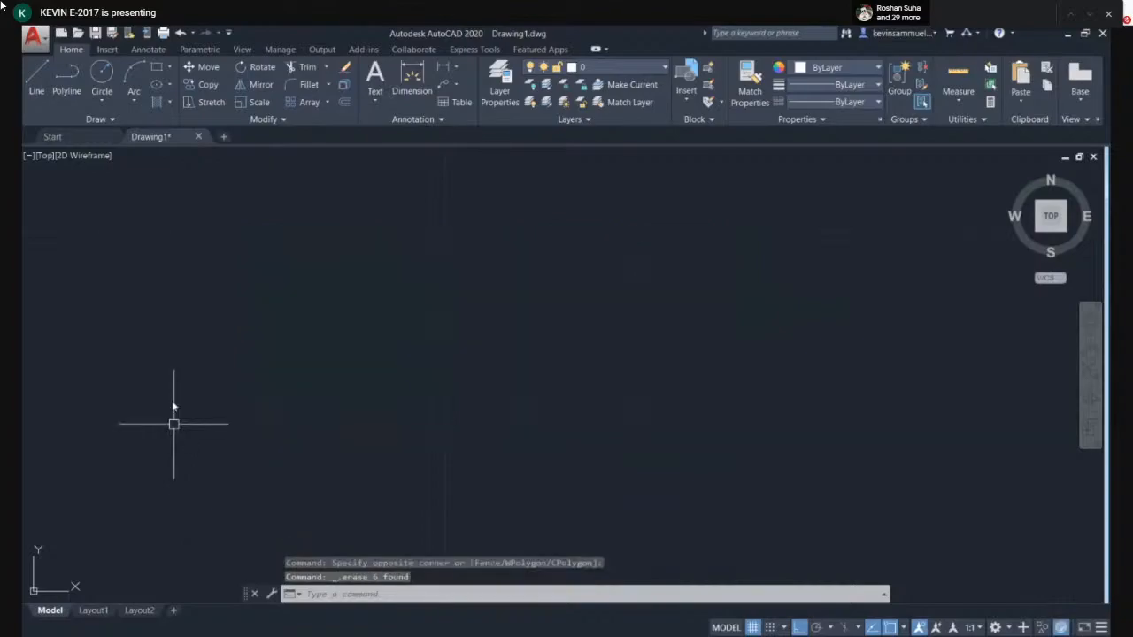
# - Turn Ortho off and begin a Start, Center, End arc by picking its start point
pyautogui.click(134, 92)
pyautogui.click(137, 104)
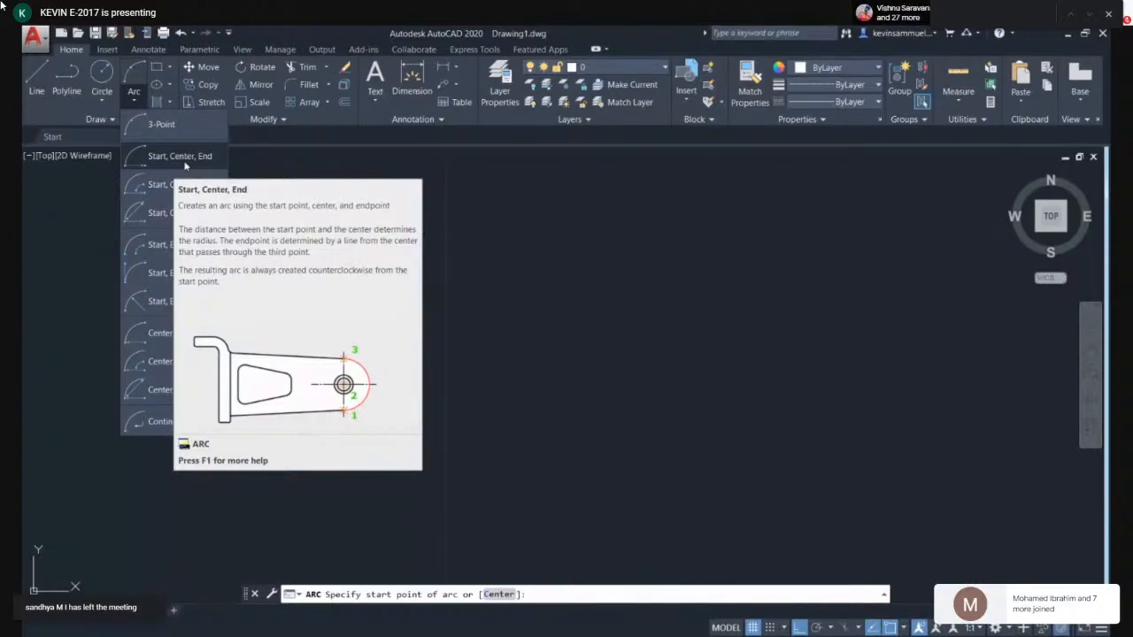
pyautogui.click(120, 98)
pyautogui.click(120, 99)
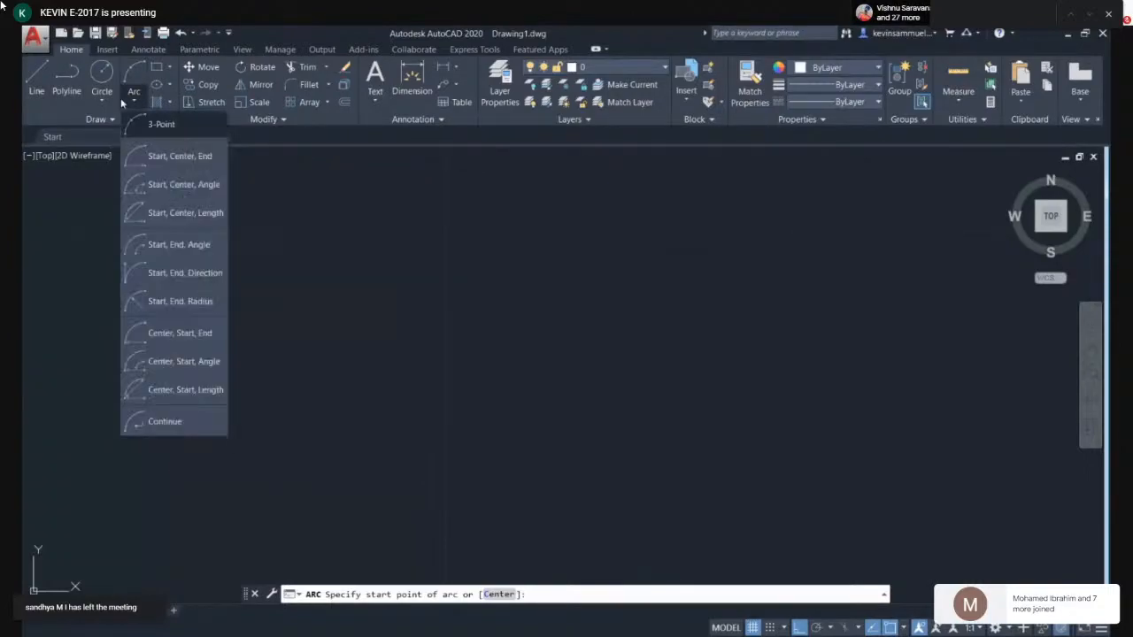
pyautogui.click(160, 156)
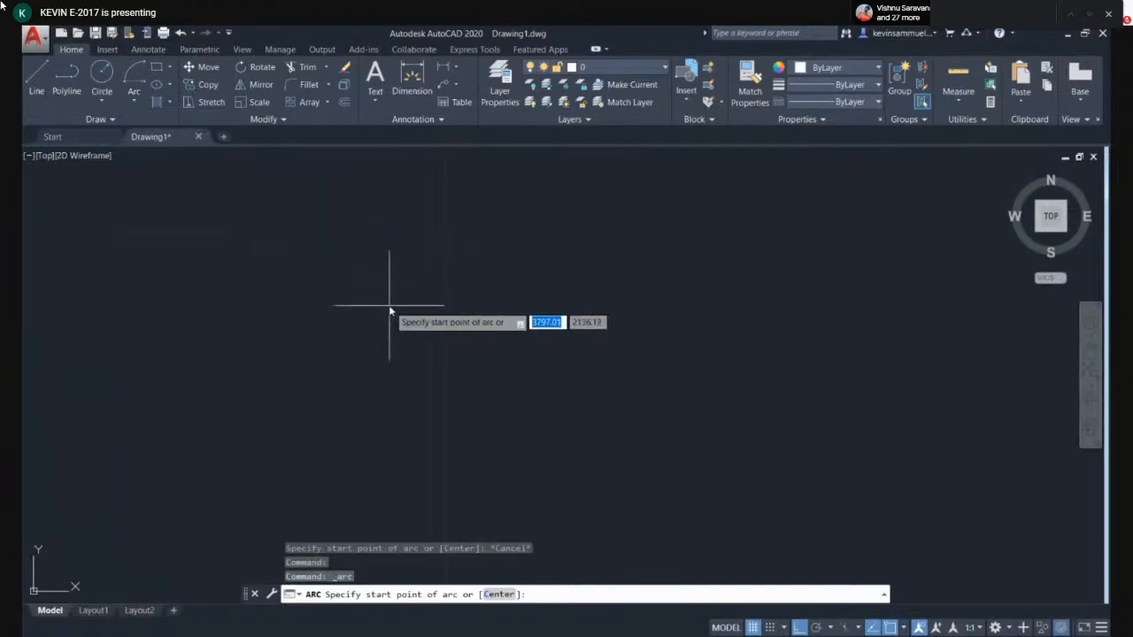
pyautogui.press('F8')
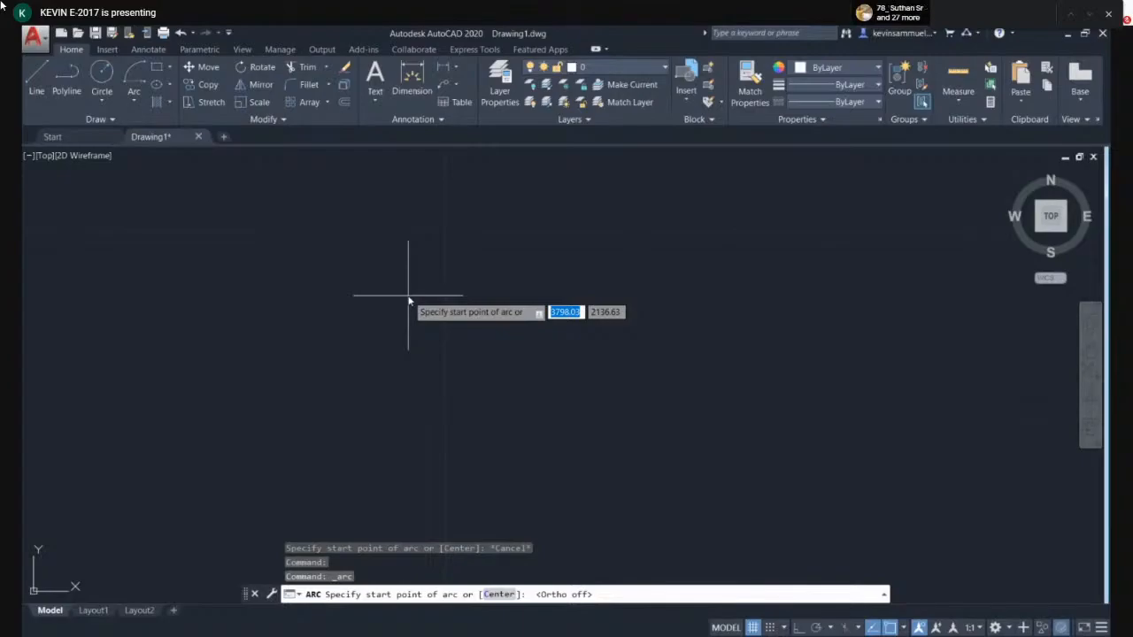
pyautogui.click(408, 302)
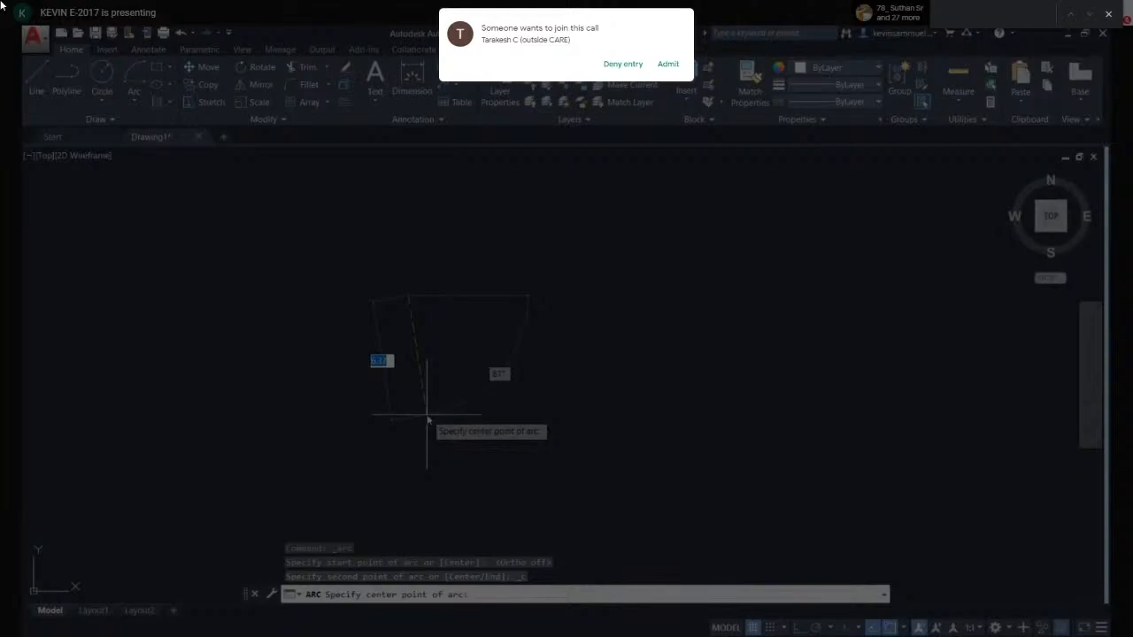
pyautogui.click(670, 67)
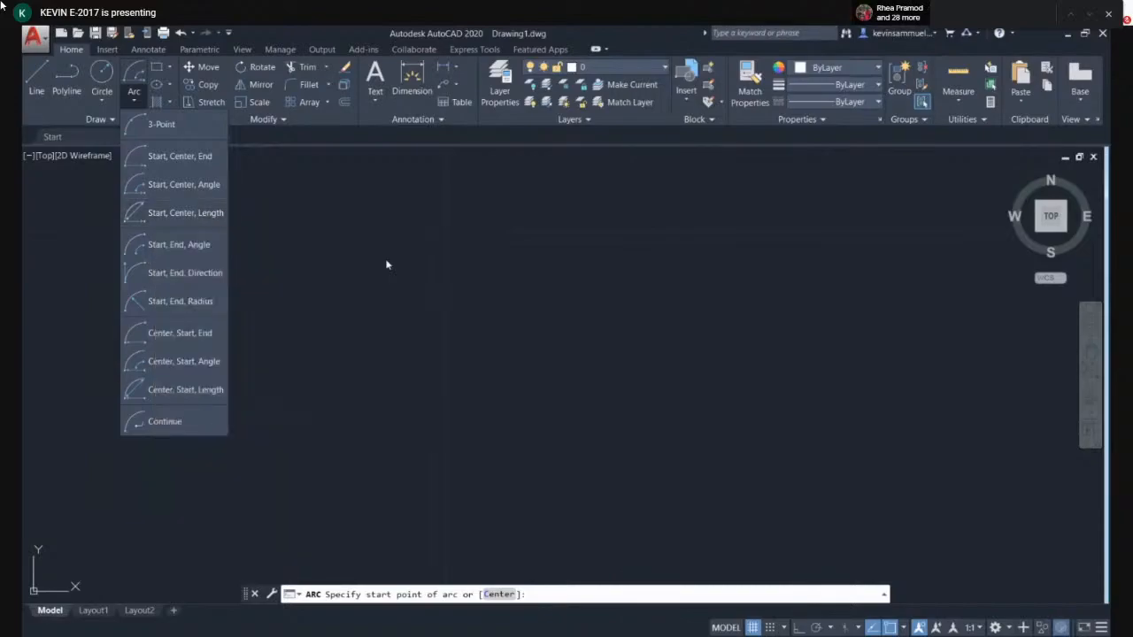
# - Try a Start, Center, Angle arc by picking a start point and a center point, then cancel it
pyautogui.click(218, 184)
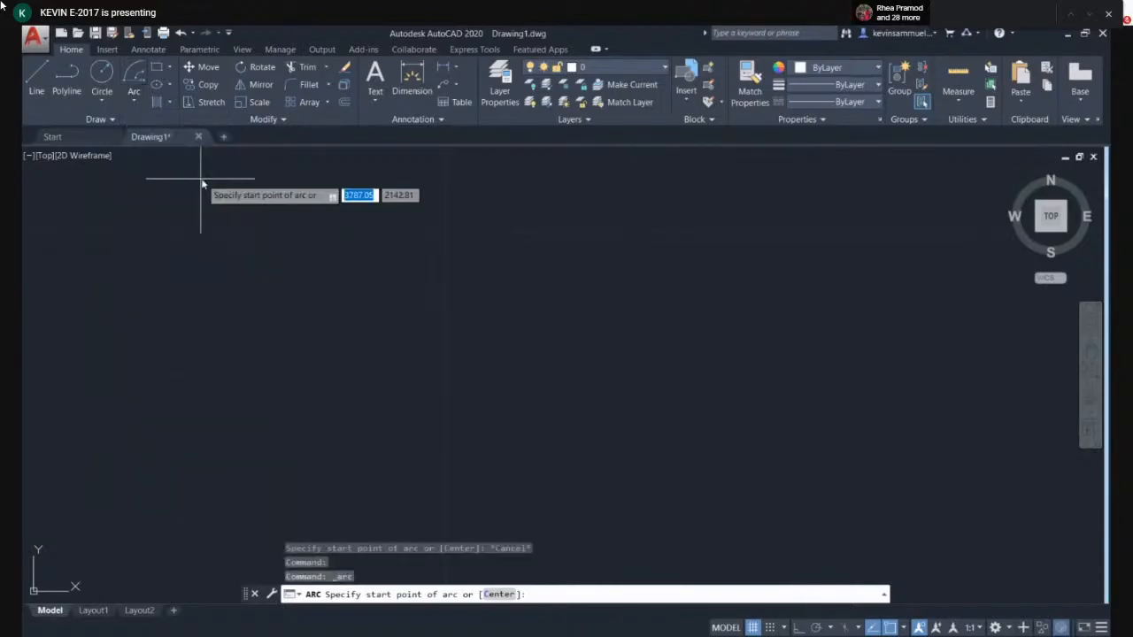
pyautogui.click(409, 311)
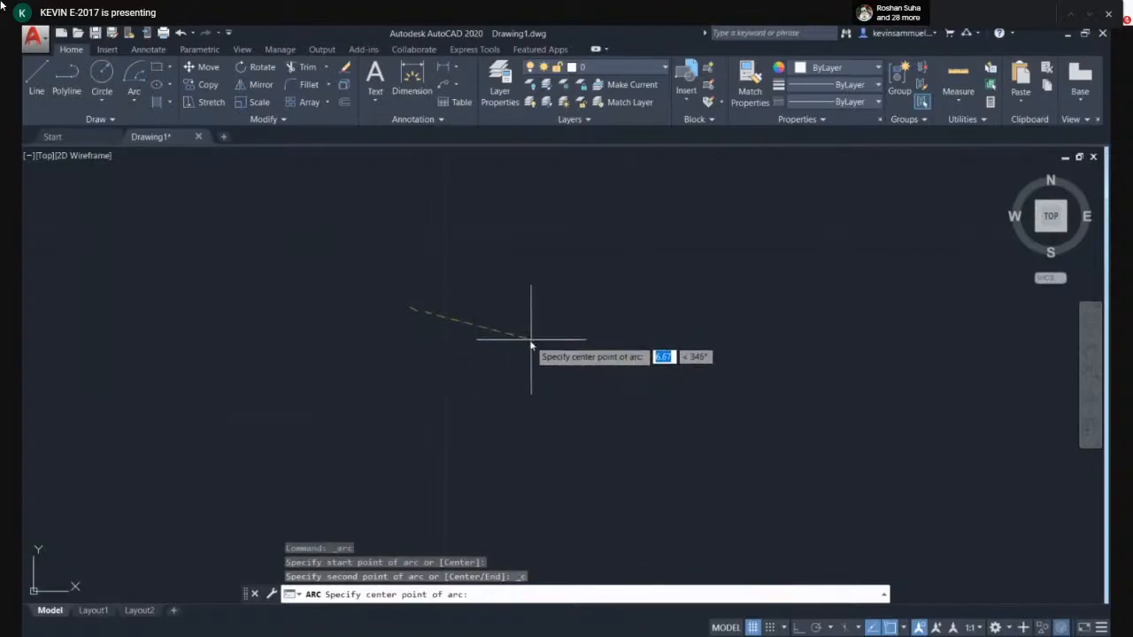
pyautogui.click(640, 357)
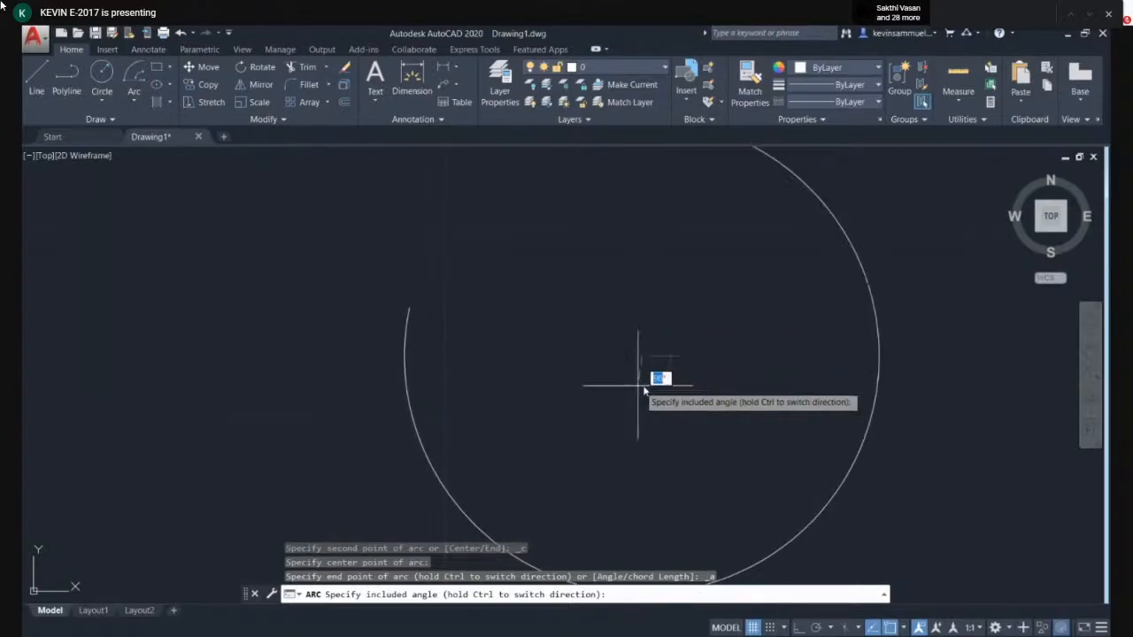
pyautogui.press('Escape')
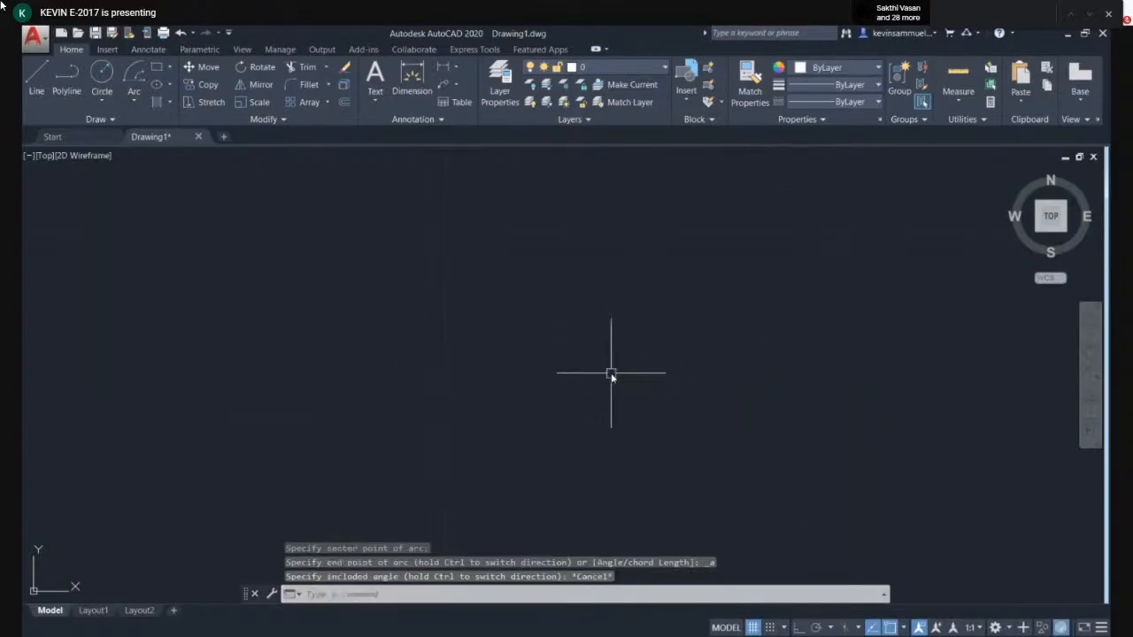
# - Draw a Start, Center, Length arc by picking start and center points and entering a chord length of 19
pyautogui.click(137, 102)
pyautogui.click(171, 210)
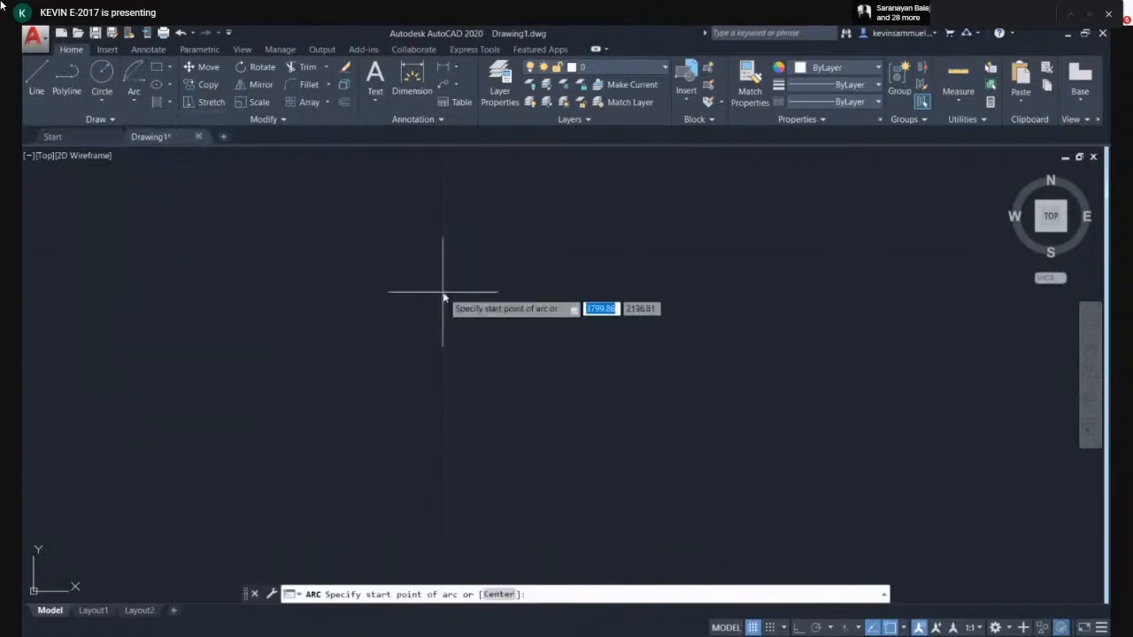
pyautogui.click(389, 302)
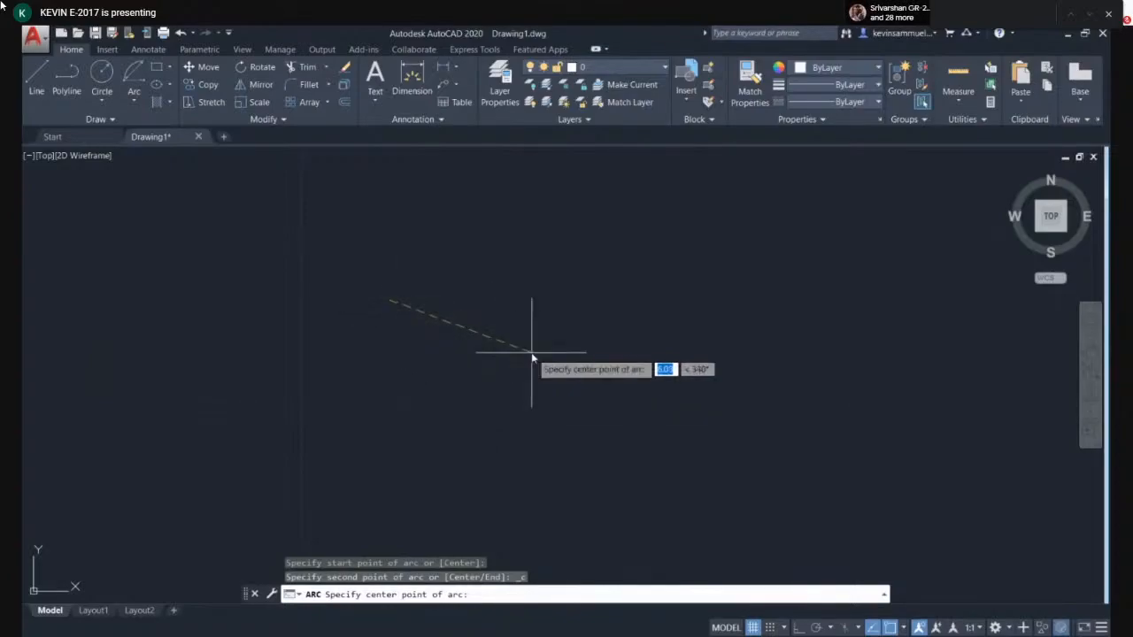
pyautogui.click(531, 353)
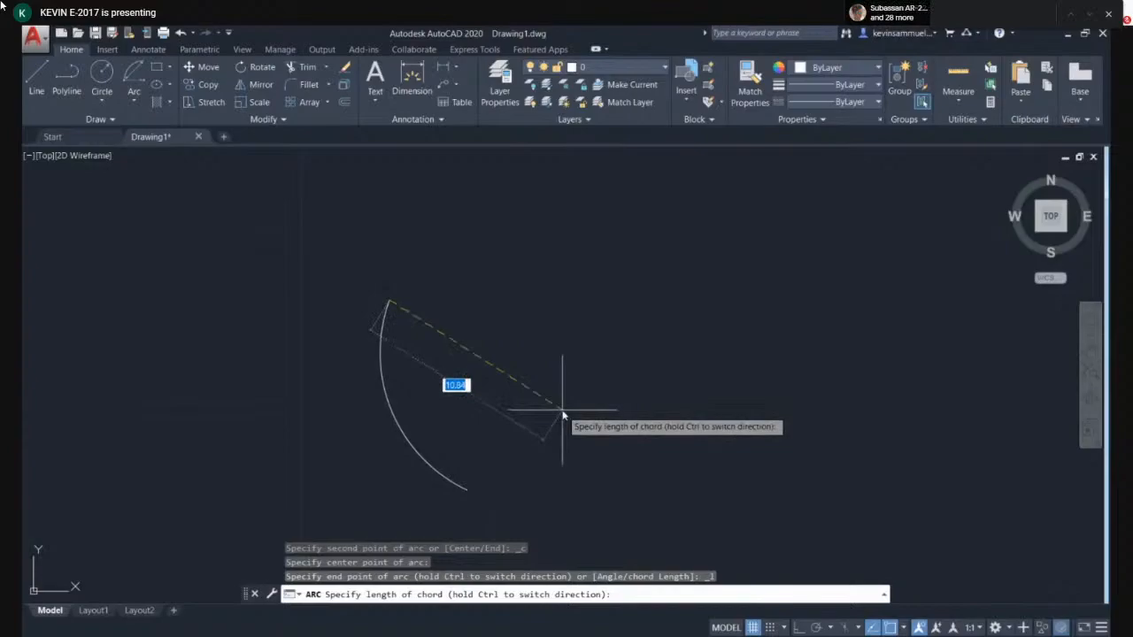
pyautogui.scroll(-2, 381, 315)
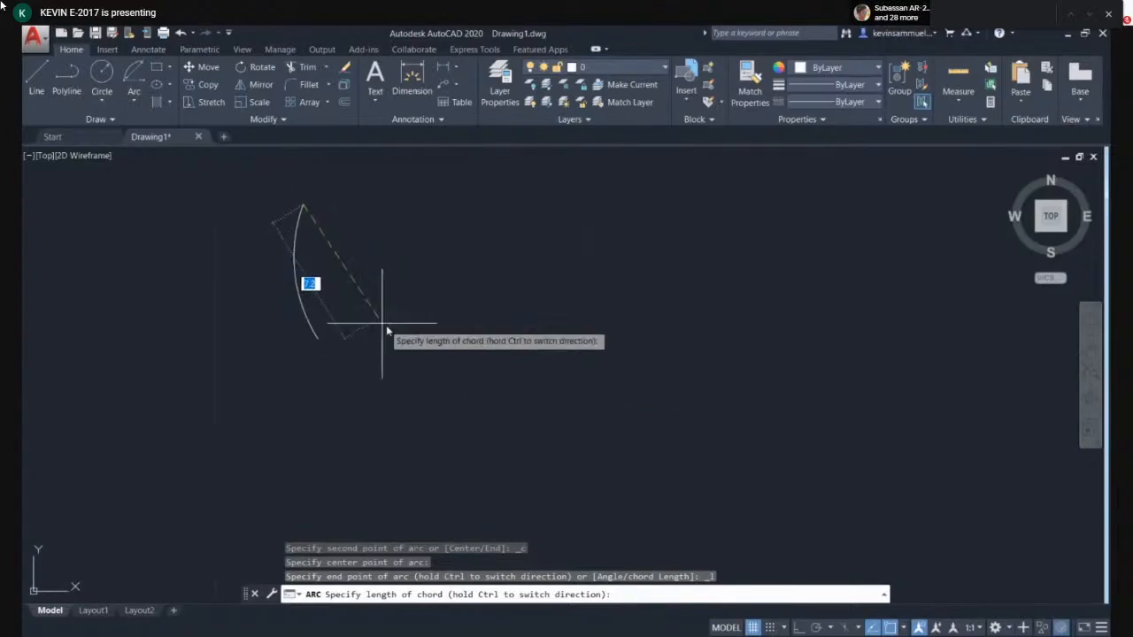
pyautogui.moveTo(393, 332); pyautogui.dragTo(429, 380, button='middle')
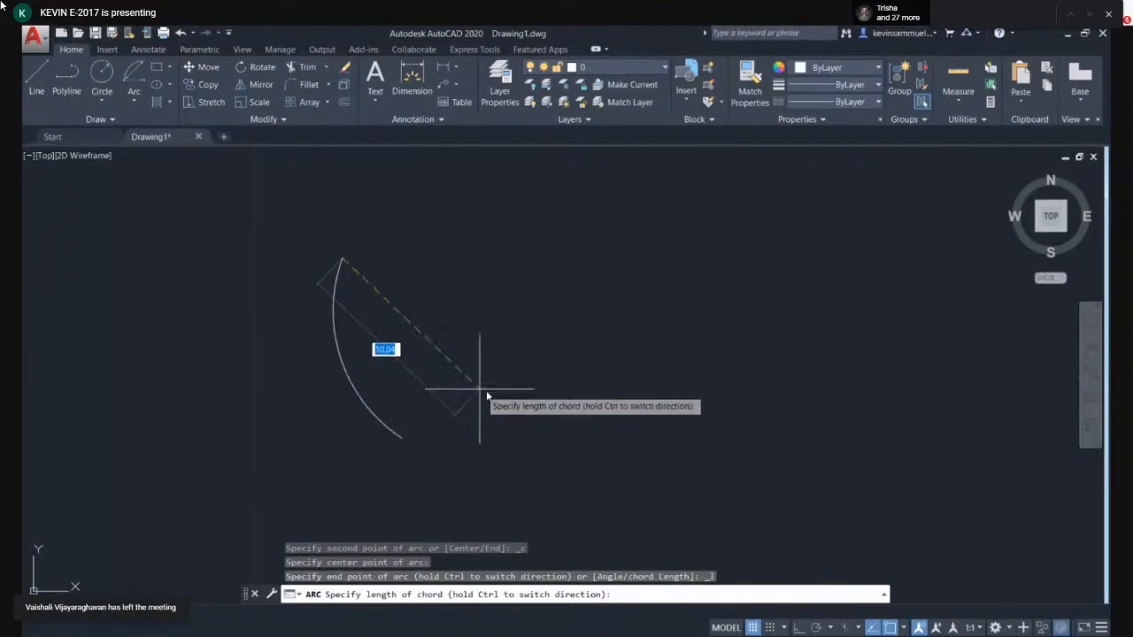
pyautogui.write('19')
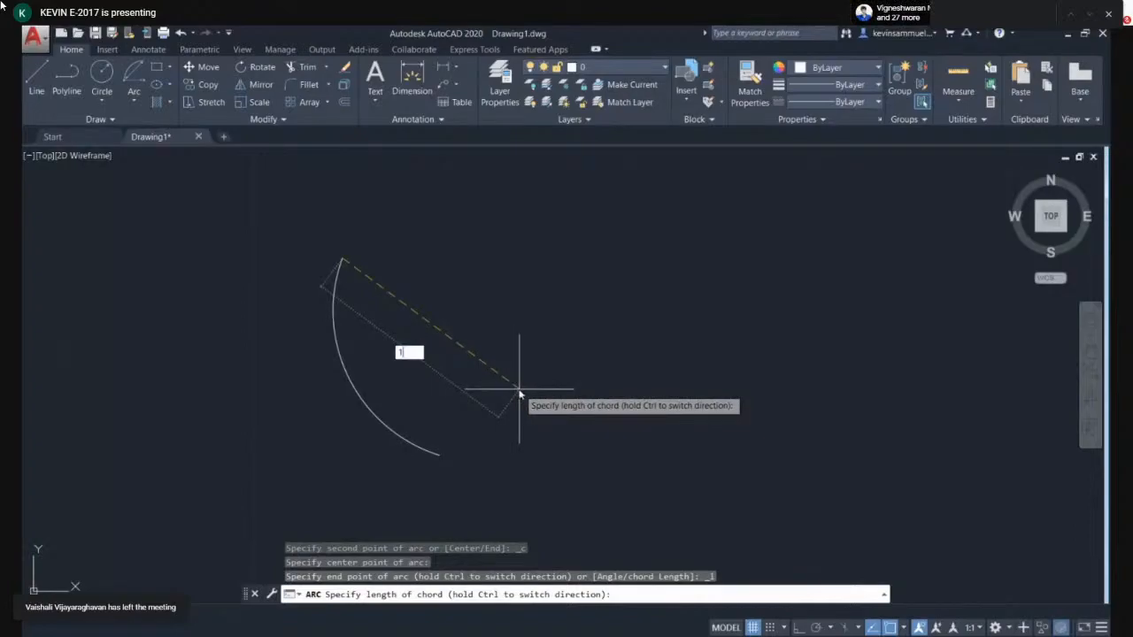
pyautogui.press('Return')
# - Select the arc with a selection window and delete it
pyautogui.click(594, 372)
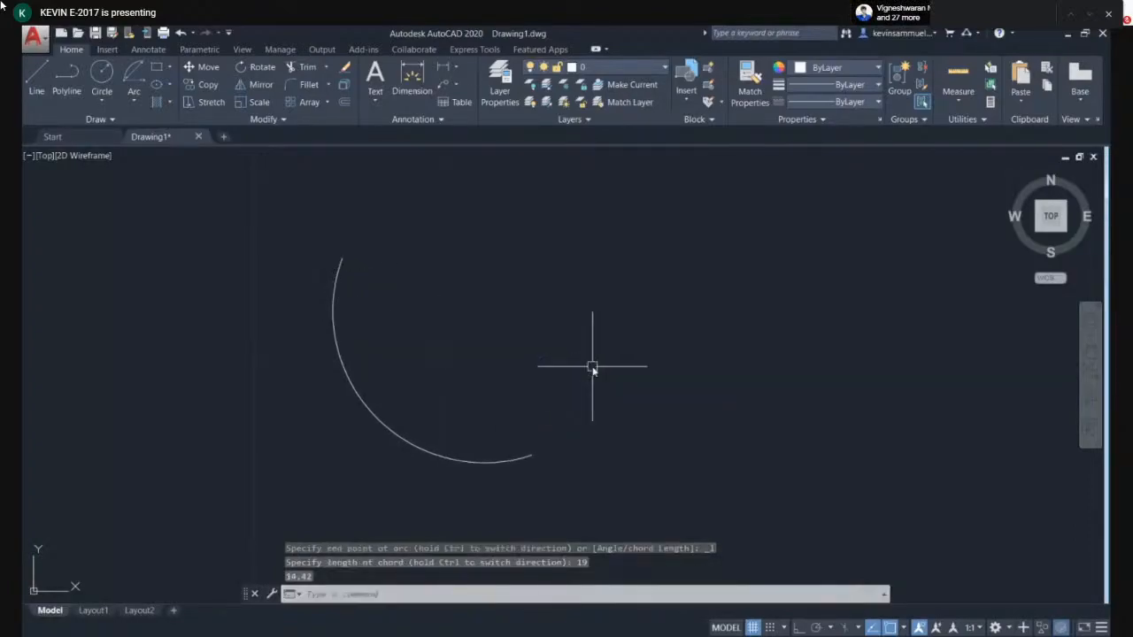
pyautogui.click(395, 400)
pyautogui.click(348, 432)
pyautogui.press('Escape')
pyautogui.click(296, 240)
pyautogui.click(432, 294)
pyautogui.click(302, 308)
pyautogui.click(478, 349)
pyautogui.click(317, 395)
pyautogui.click(434, 373)
pyautogui.click(354, 399)
pyautogui.press('Delete')
# - Draw a Start, Center, End arc by picking its start, center and end points
pyautogui.click(133, 73)
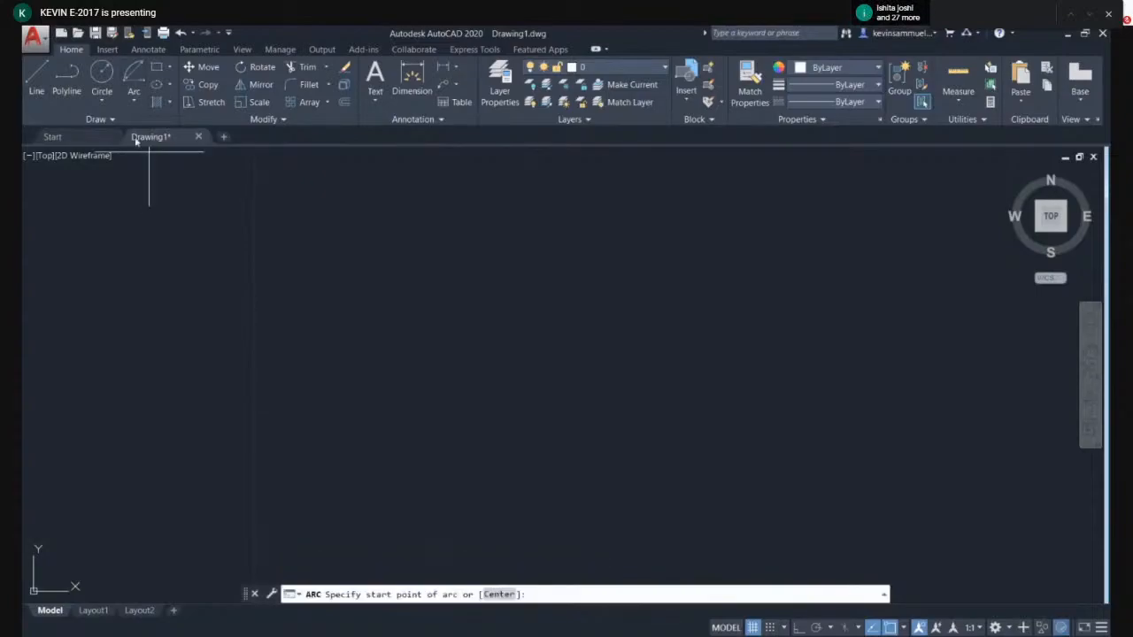
pyautogui.click(133, 100)
pyautogui.click(175, 185)
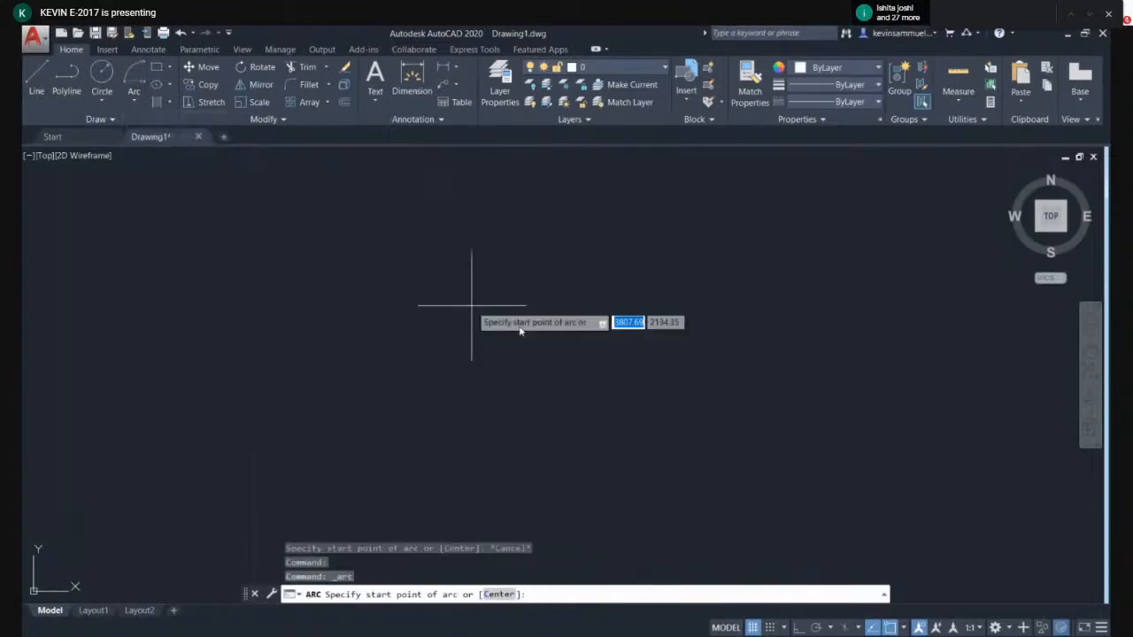
pyautogui.click(442, 305)
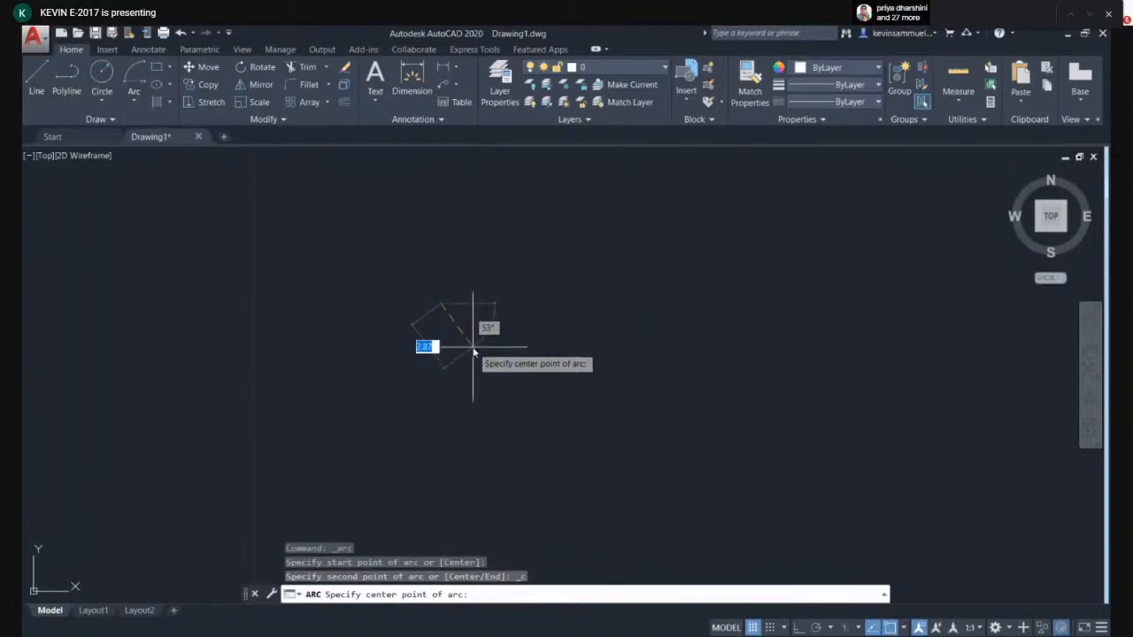
pyautogui.click(472, 349)
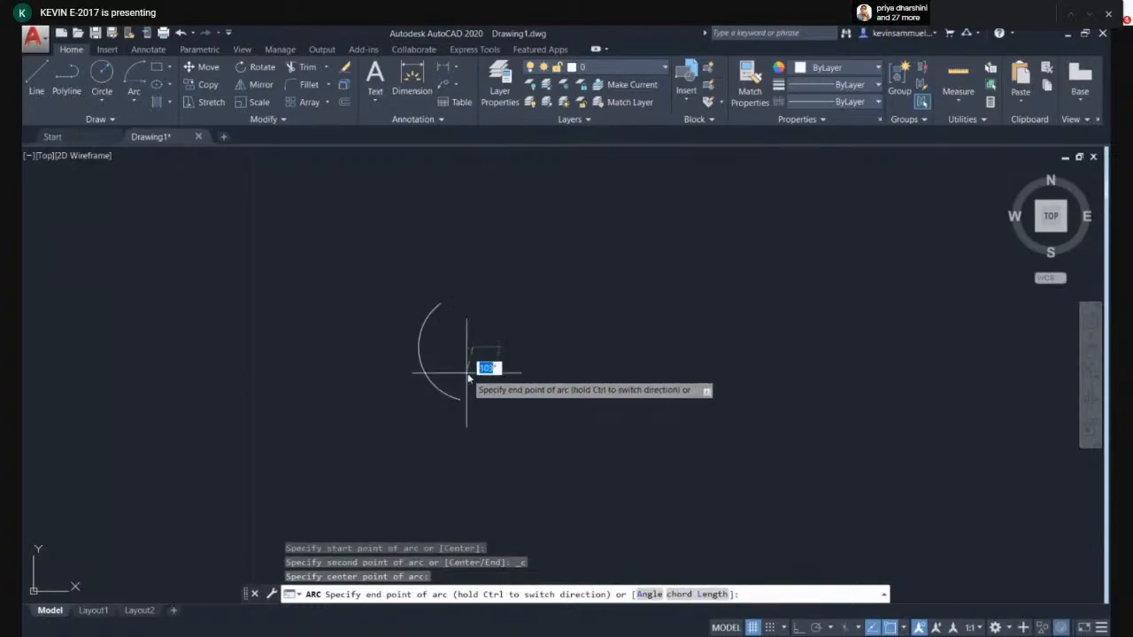
pyautogui.click(497, 379)
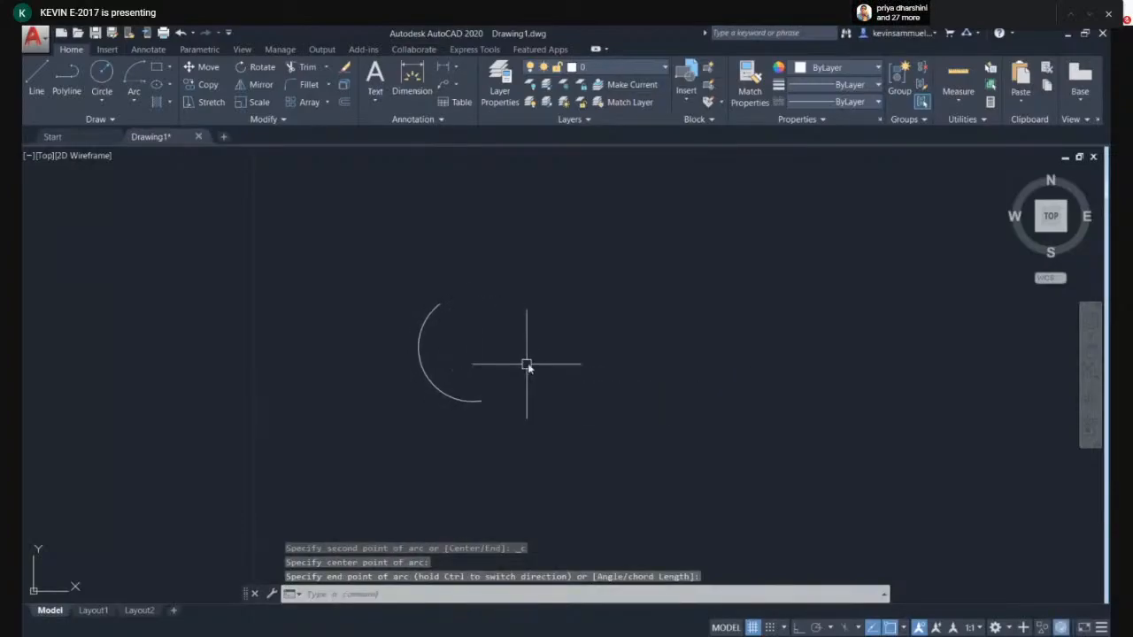
# - Crossing-select the new arc and delete it
pyautogui.click(502, 321)
pyautogui.click(404, 392)
pyautogui.press('Delete')
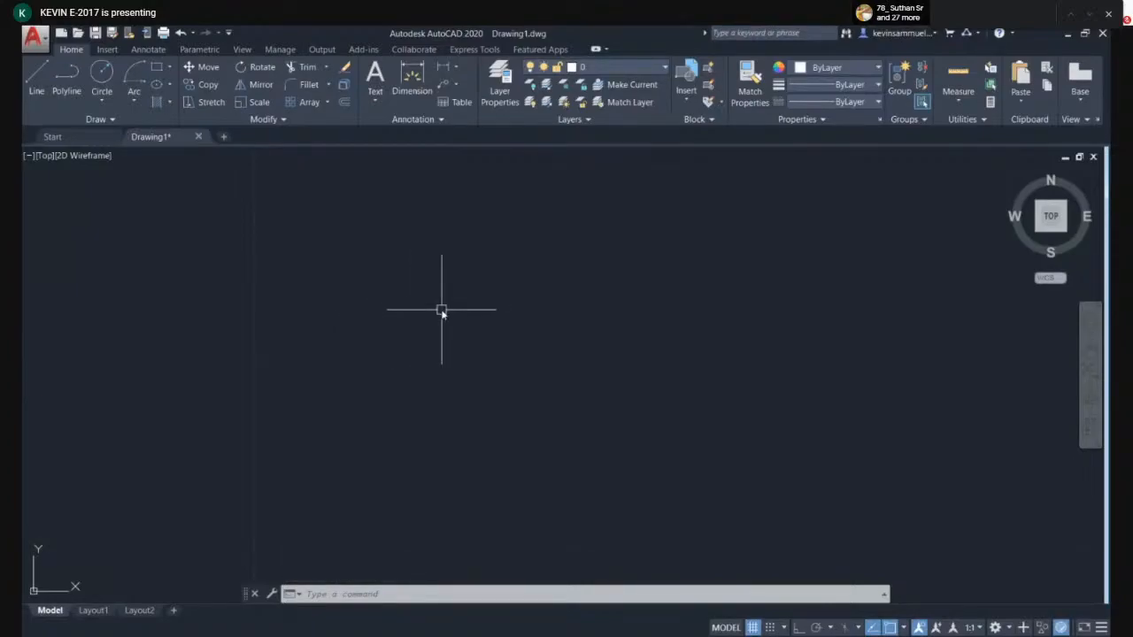
# - Draw a circle with the Circle command, picking its center and entering a radius of 5
pyautogui.write('c')
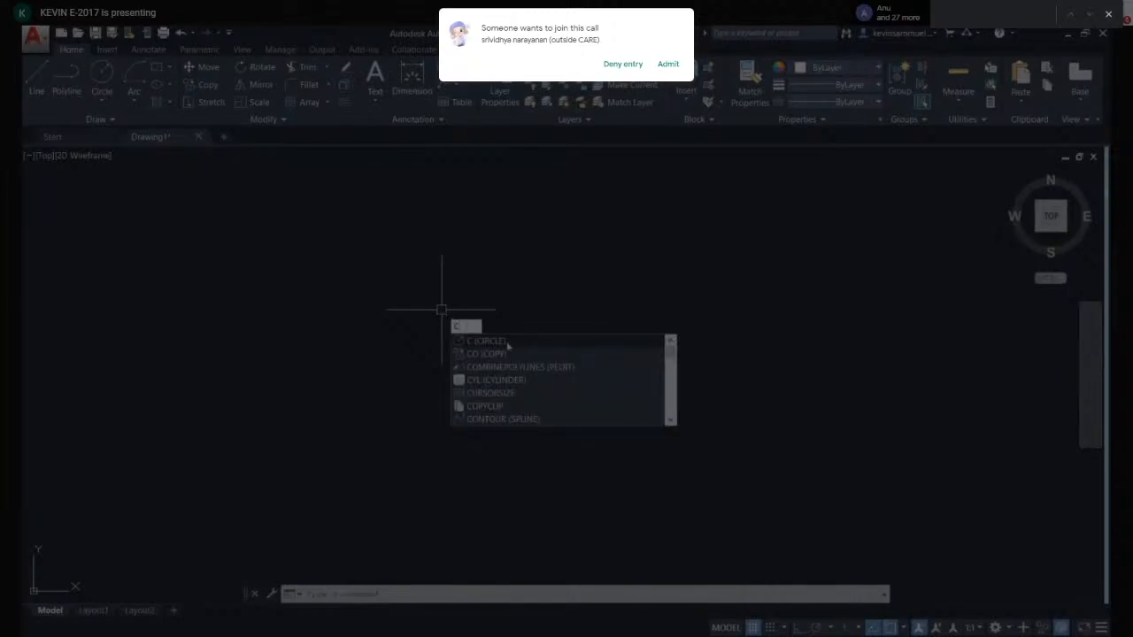
pyautogui.click(507, 341)
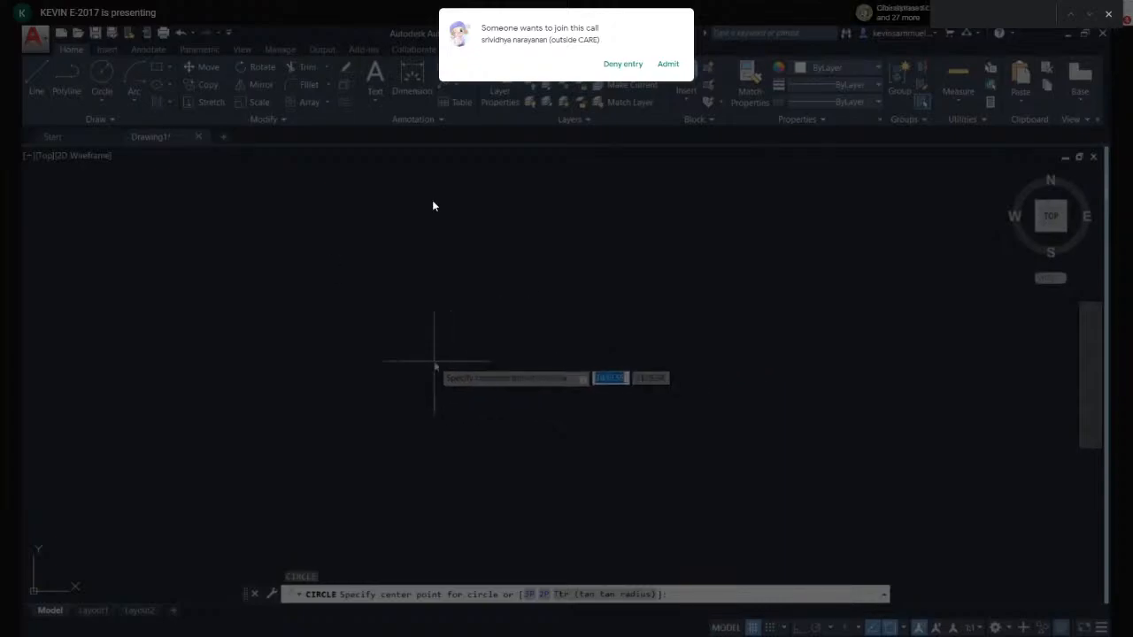
pyautogui.click(680, 64)
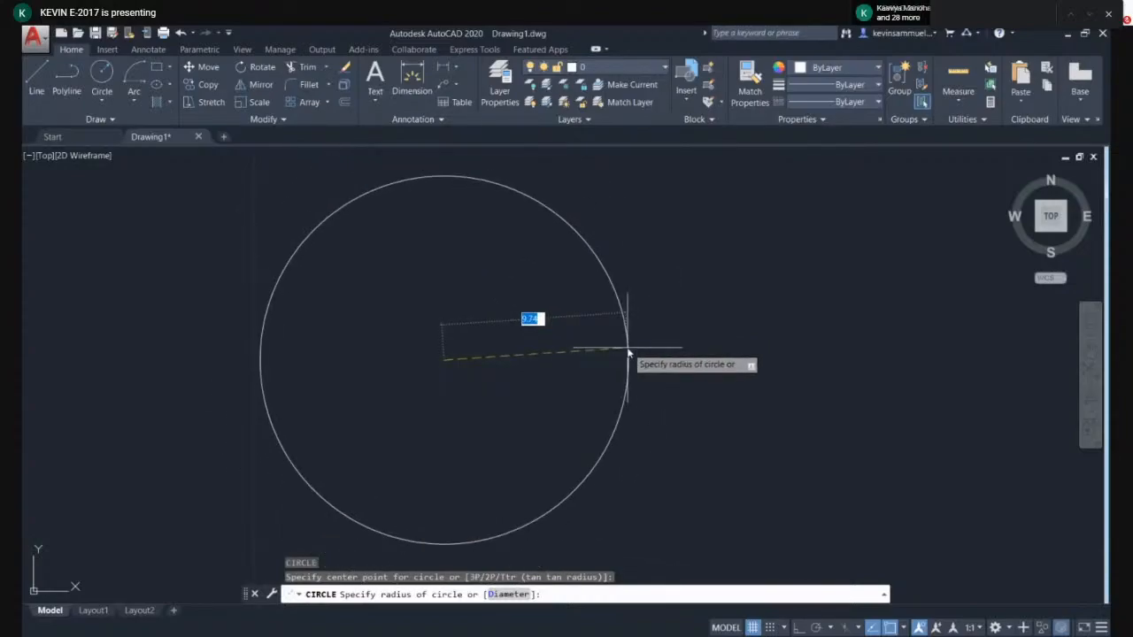
pyautogui.write('5')
pyautogui.press('Return')
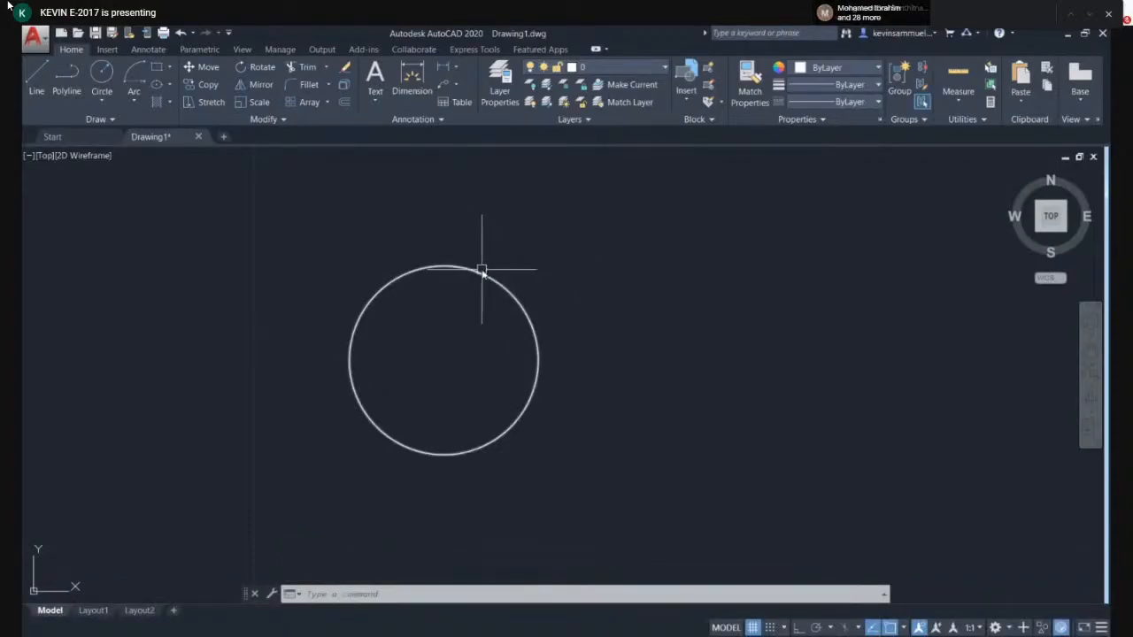
# - Select the circle with a window and delete it
pyautogui.click(532, 261)
pyautogui.click(491, 309)
pyautogui.press('Delete')
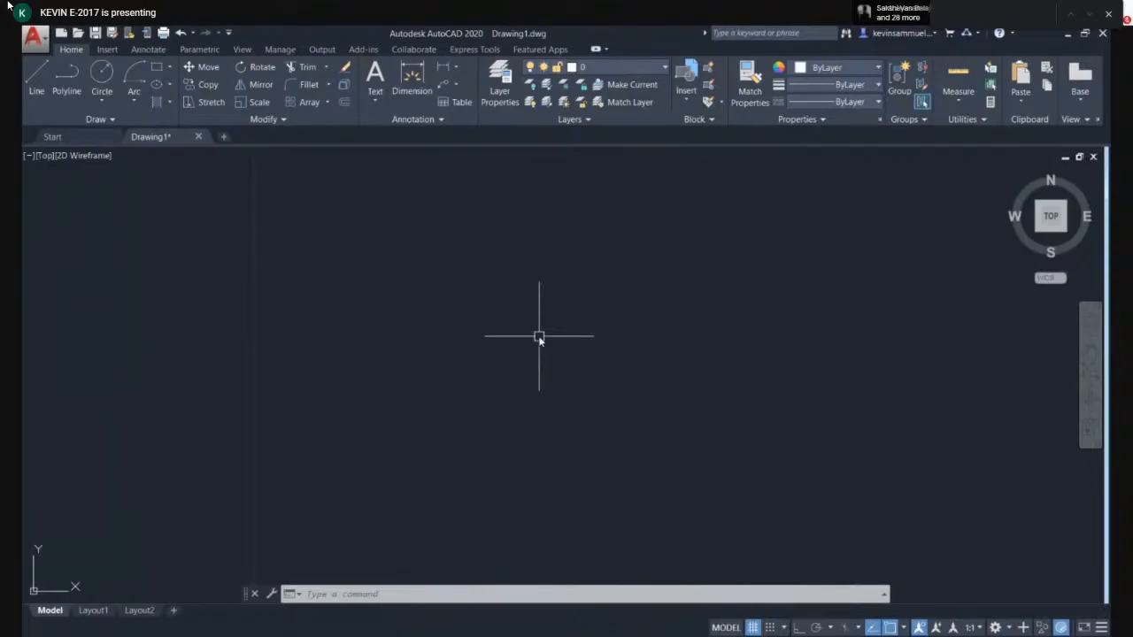
pyautogui.write('rec')
pyautogui.press('Return')
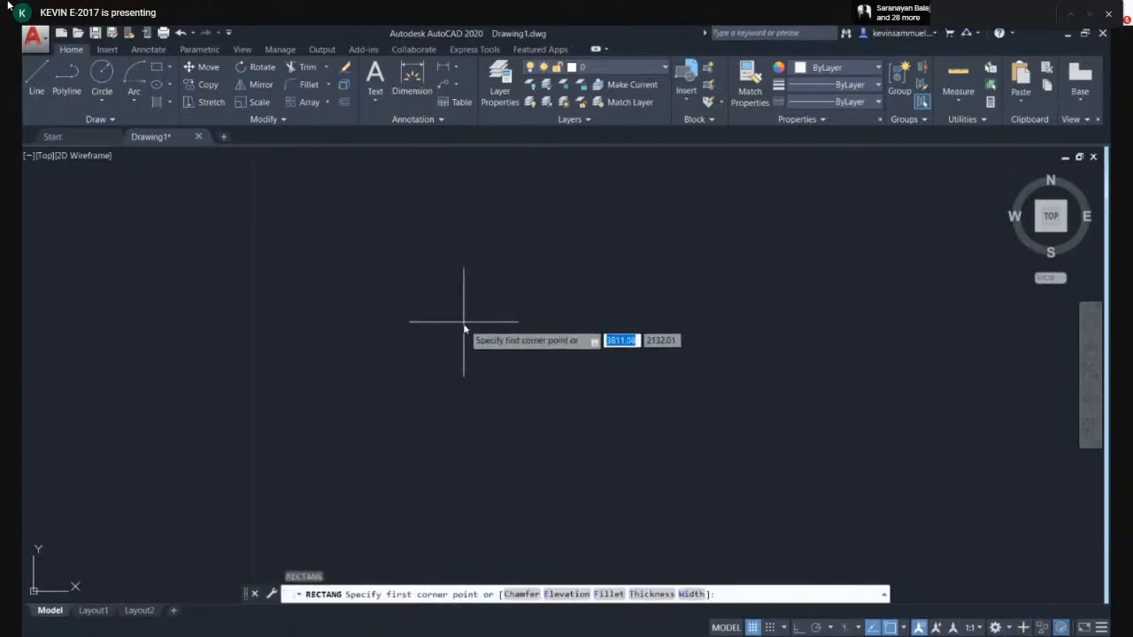
pyautogui.press('Escape')
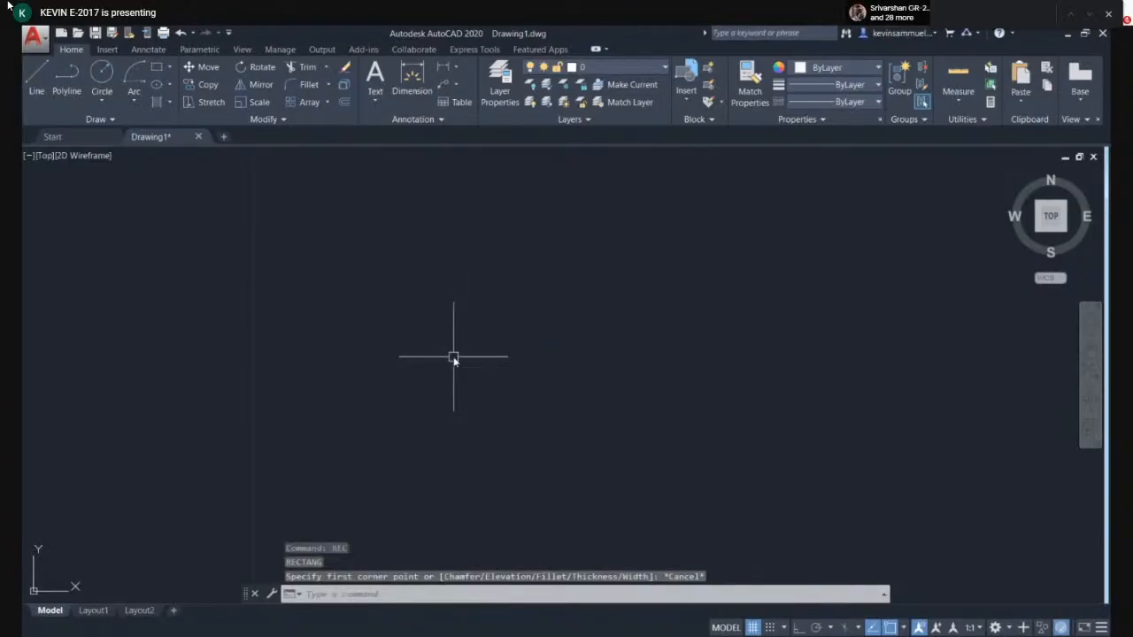
# - Draw a rectangle about 14 by 10 units with the RECTANG command by picking two opposite corners
pyautogui.write('re')
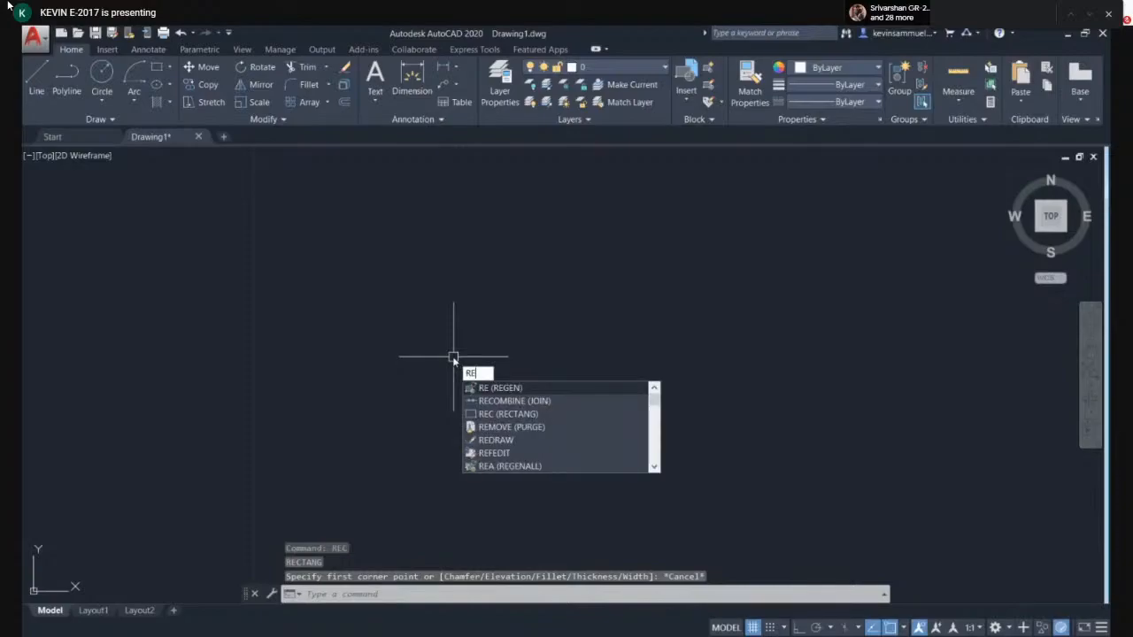
pyautogui.write('c')
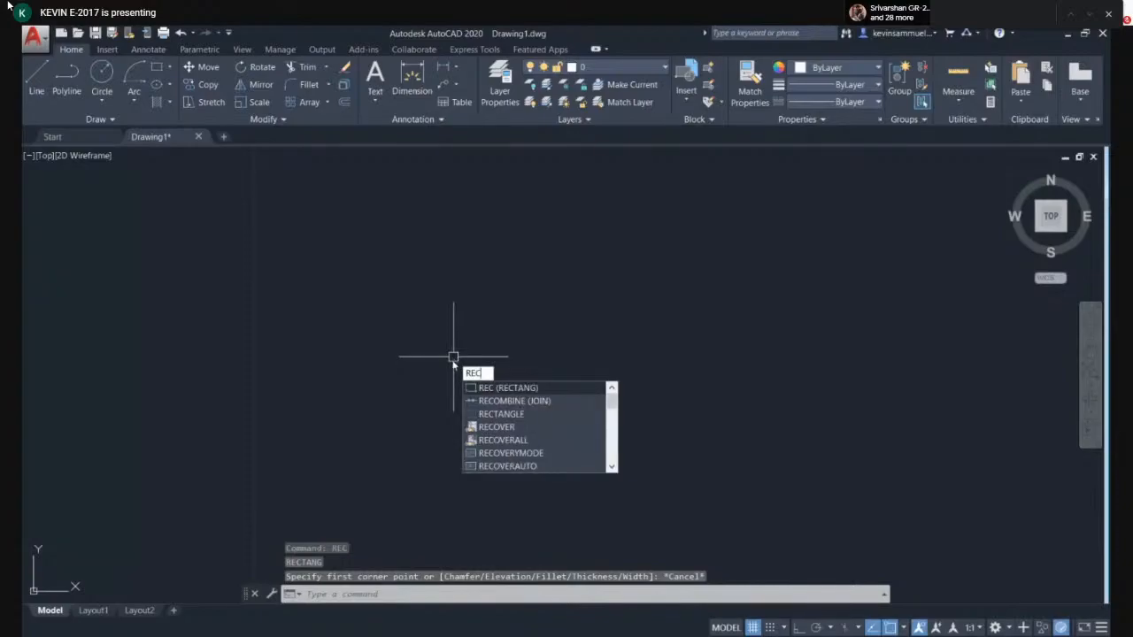
pyautogui.click(518, 392)
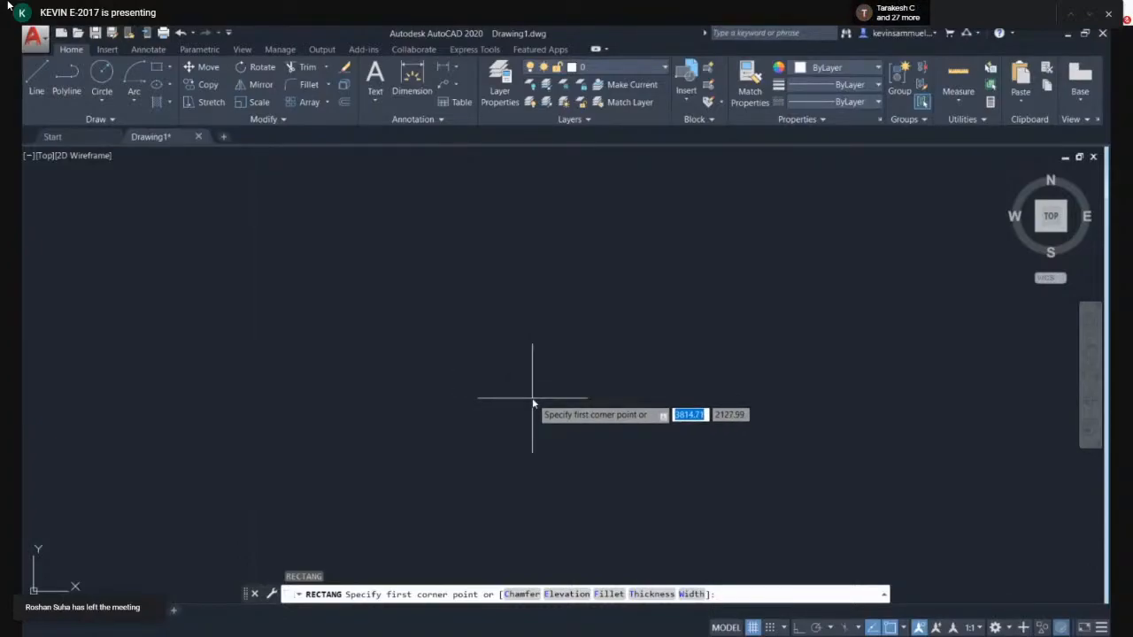
pyautogui.click(383, 461)
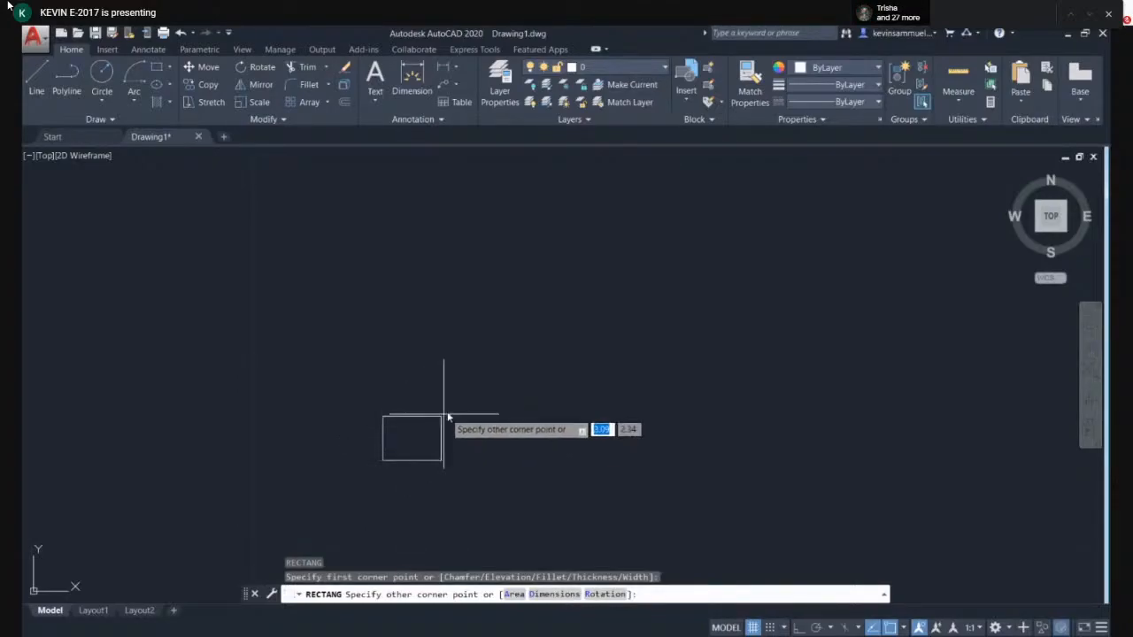
pyautogui.click(695, 264)
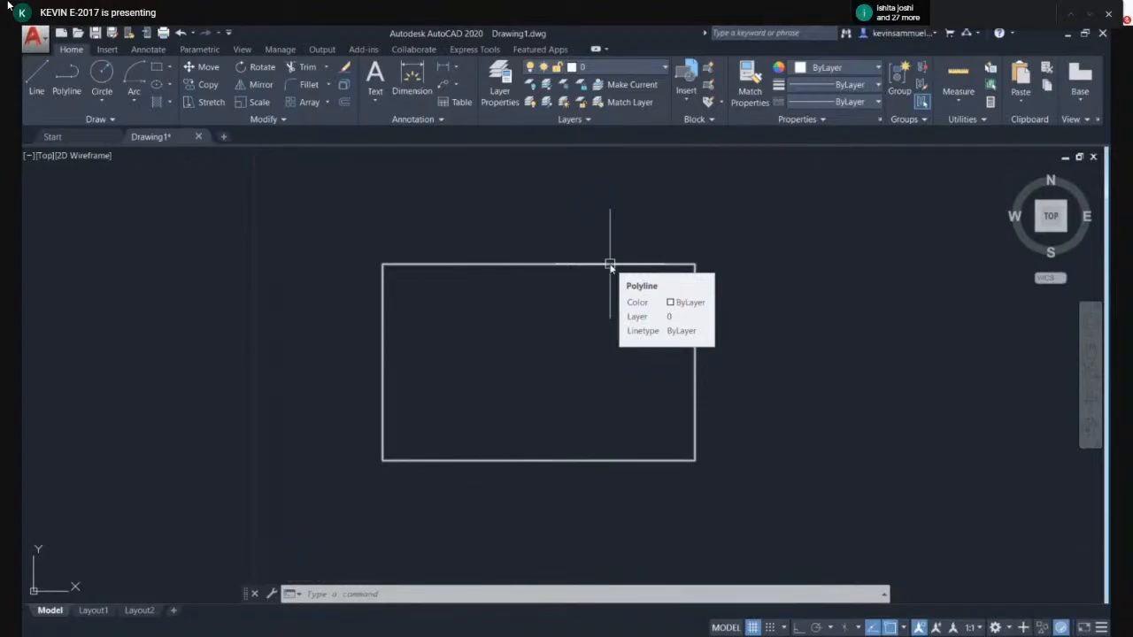
# - Crossing-select the rectangle and delete it
pyautogui.click(733, 245)
pyautogui.click(688, 292)
pyautogui.press('Delete')
pyautogui.write('rec')
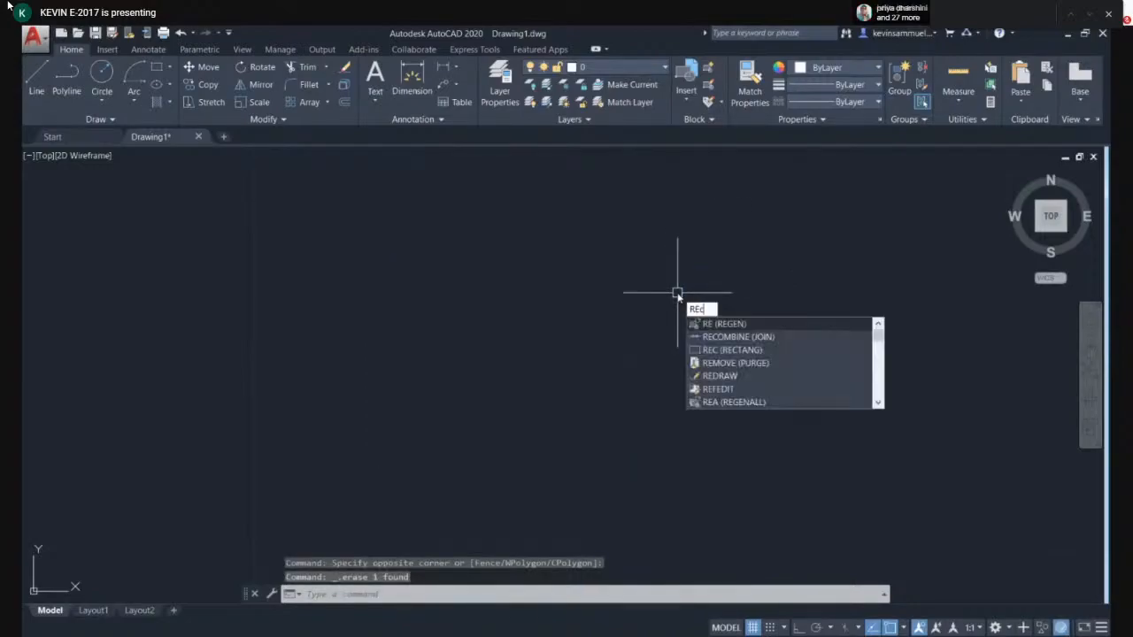
pyautogui.press('Return')
pyautogui.press('Escape')
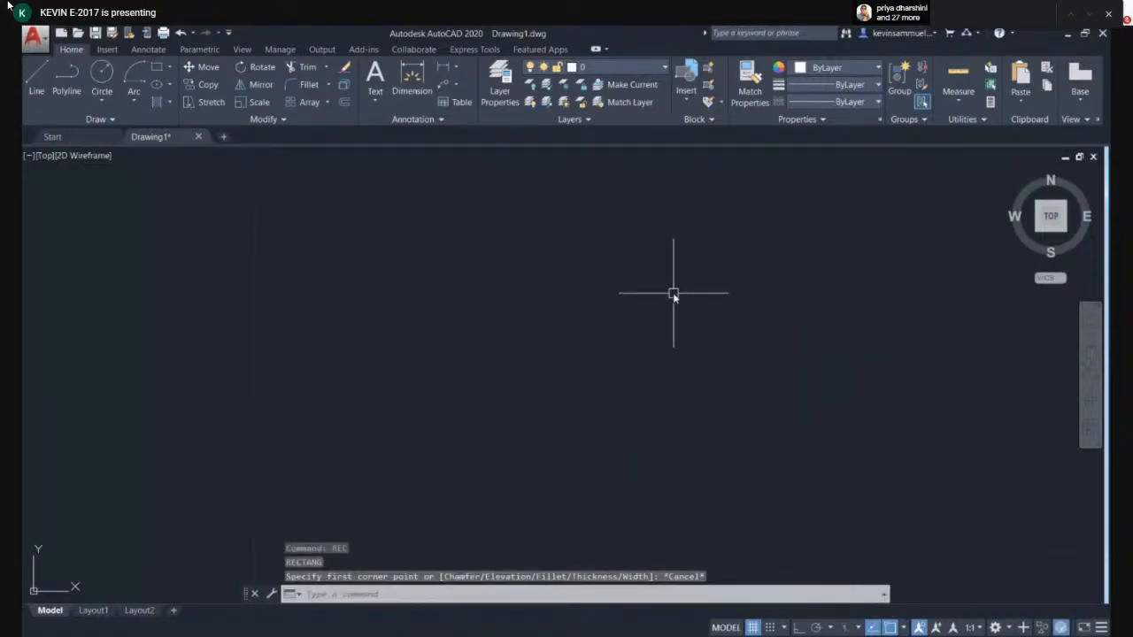
# - Draw a rectangle with RECTANG, picking the first corner and entering 15 for the other corner
pyautogui.write('re')
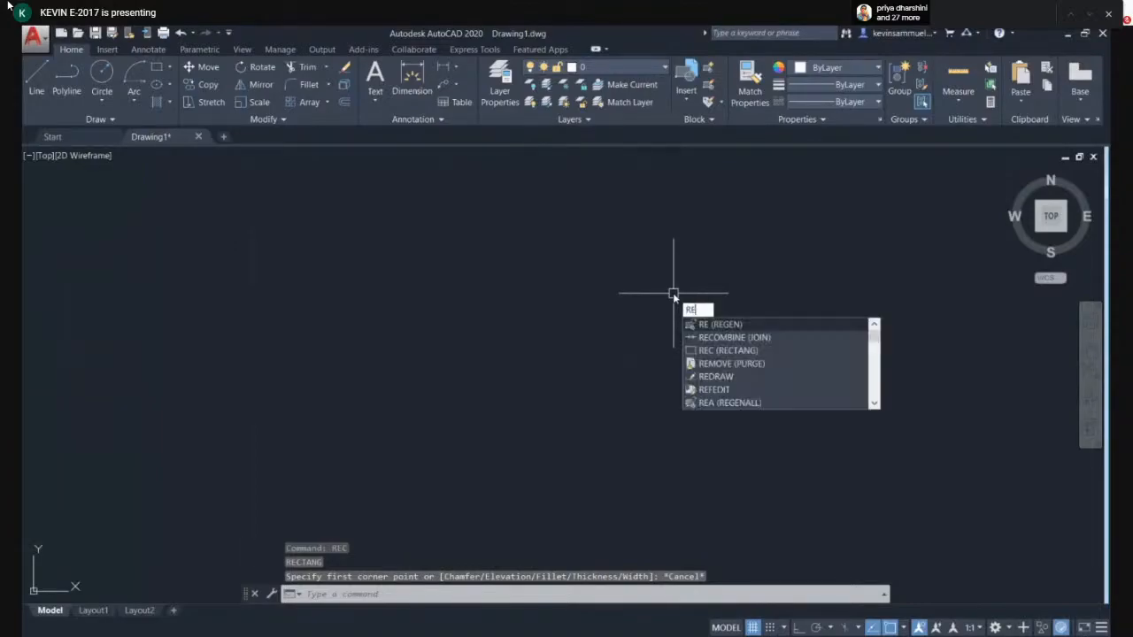
pyautogui.write('c')
pyautogui.press('Return')
pyautogui.click(465, 414)
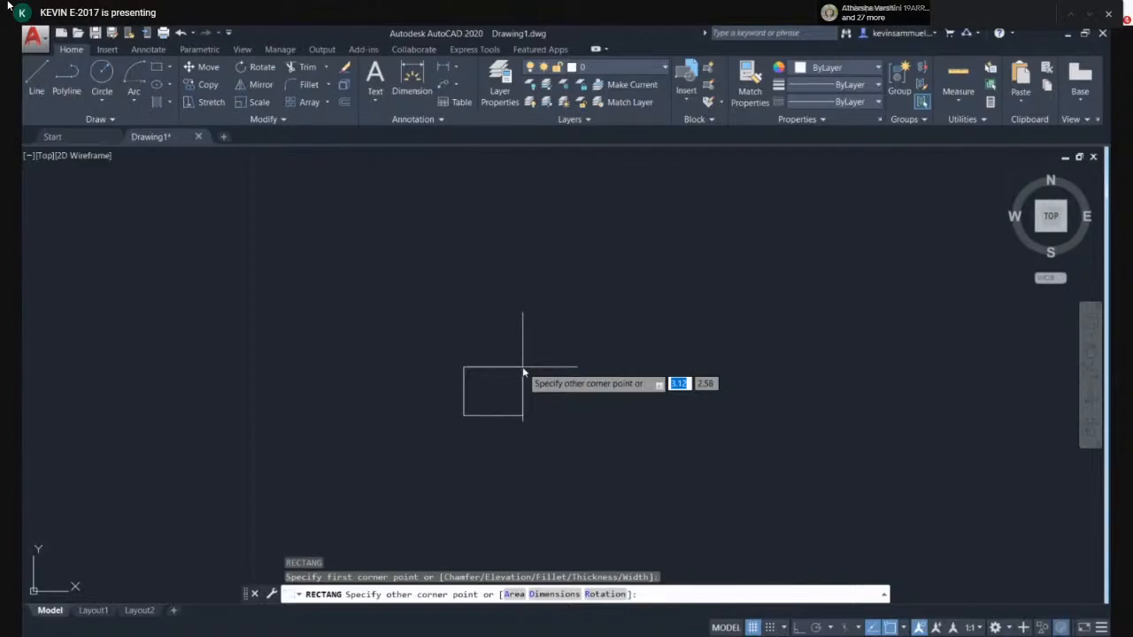
pyautogui.write('15')
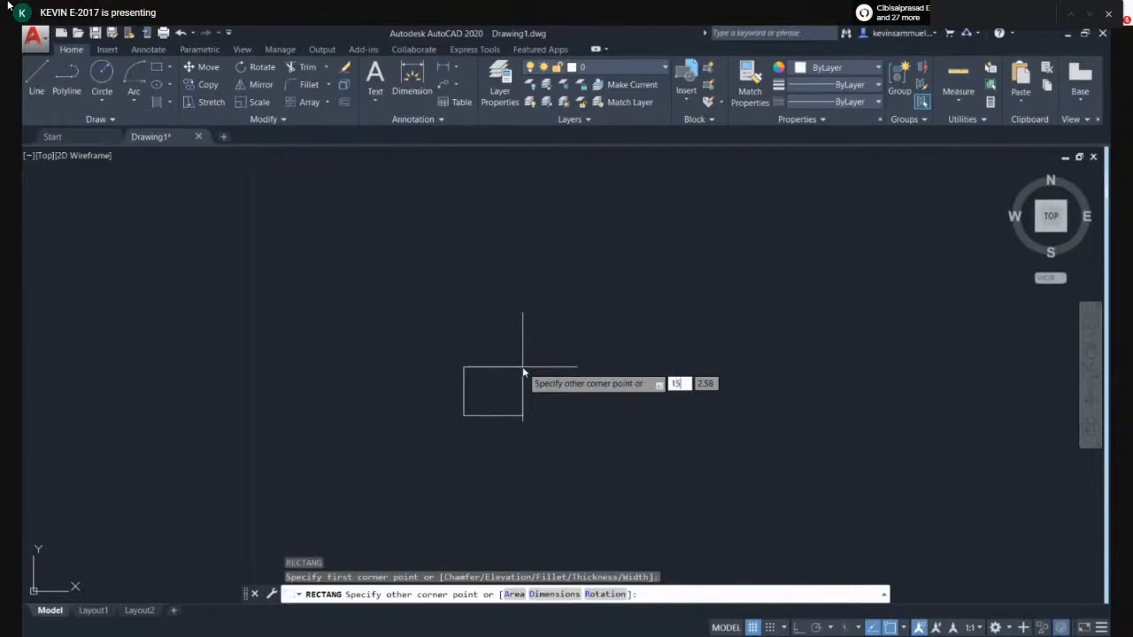
pyautogui.press('Return')
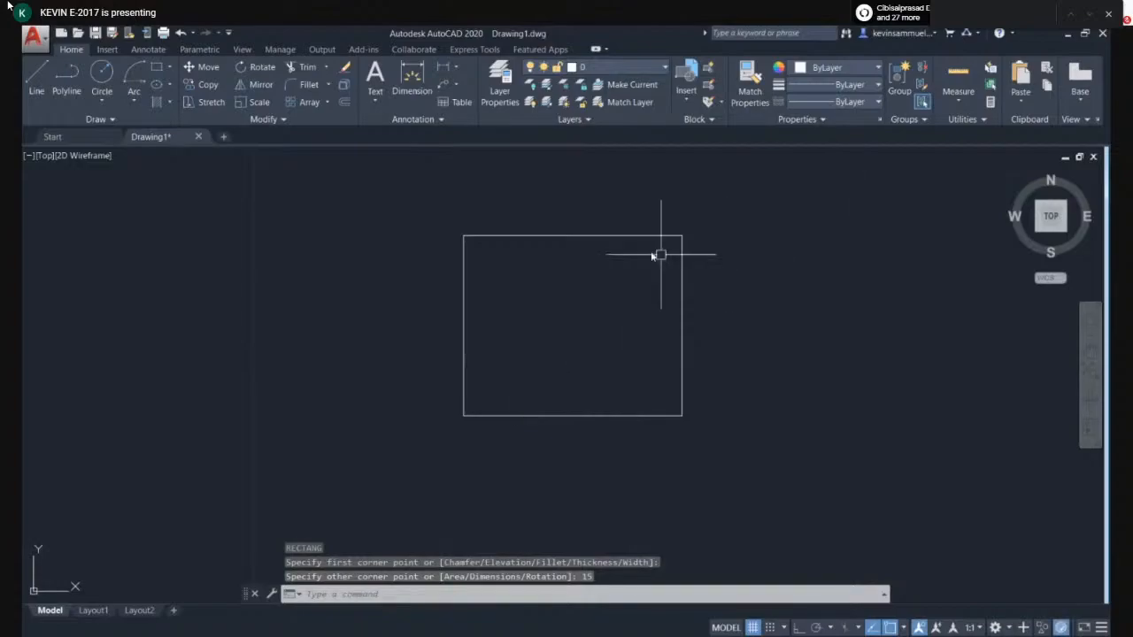
# - Select the rectangle with a window and delete it
pyautogui.click(734, 390)
pyautogui.click(673, 394)
pyautogui.press('Delete')
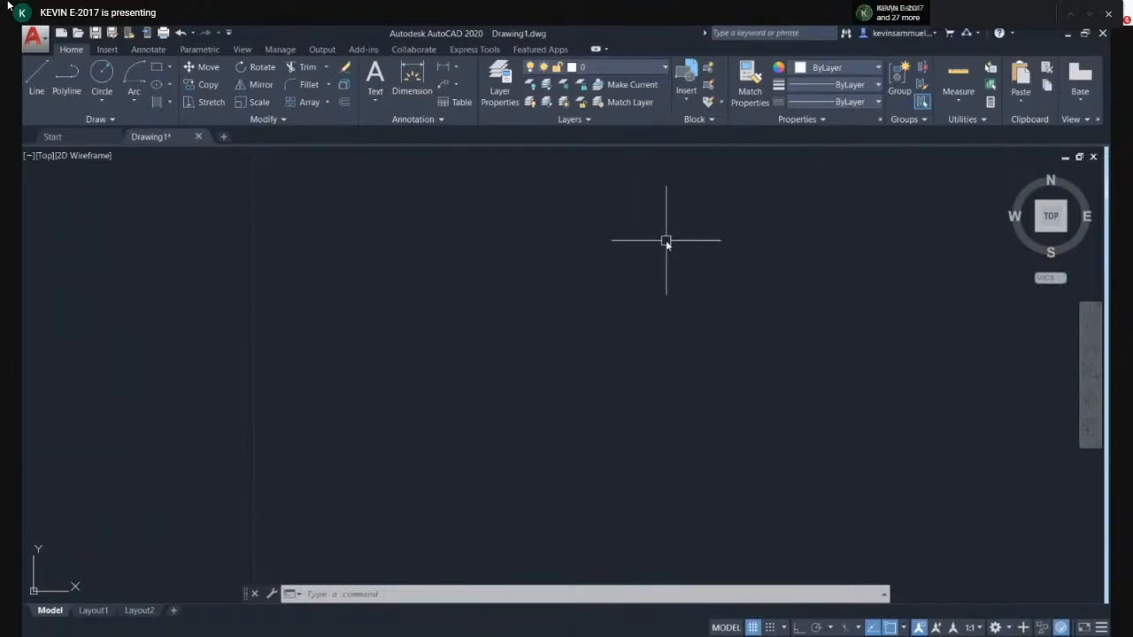
# - Draw a four-sided polygon with POLYGON, inscribed in a circle, picking its centre and a radius point
pyautogui.write('POL')
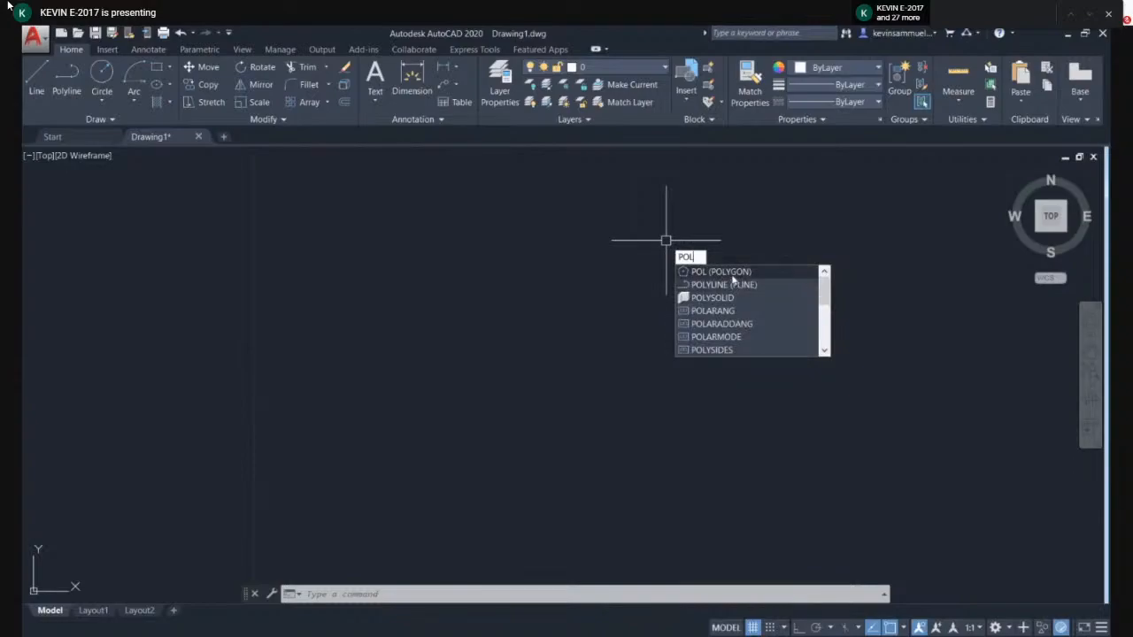
pyautogui.press('Return')
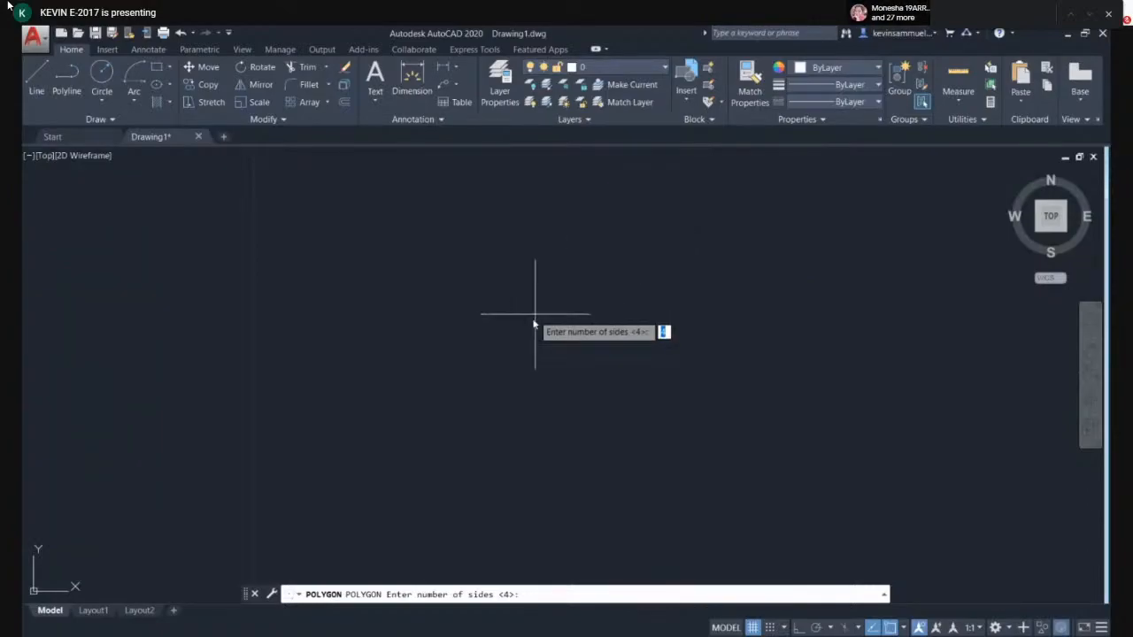
pyautogui.press('Return')
pyautogui.click(485, 385)
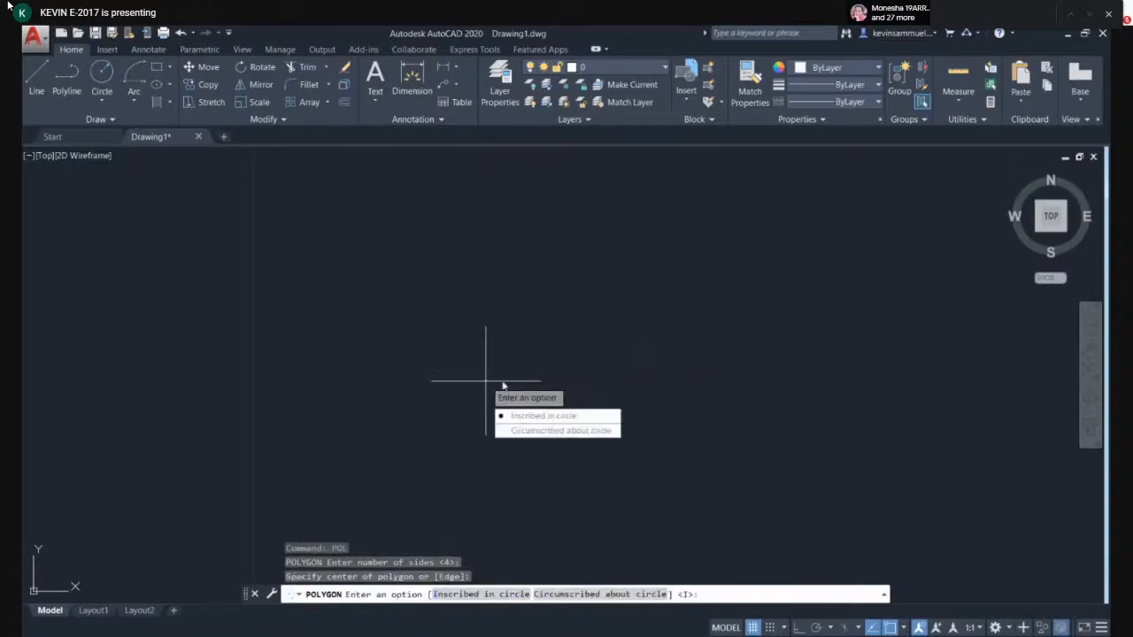
pyautogui.press('Return')
pyautogui.click(518, 345)
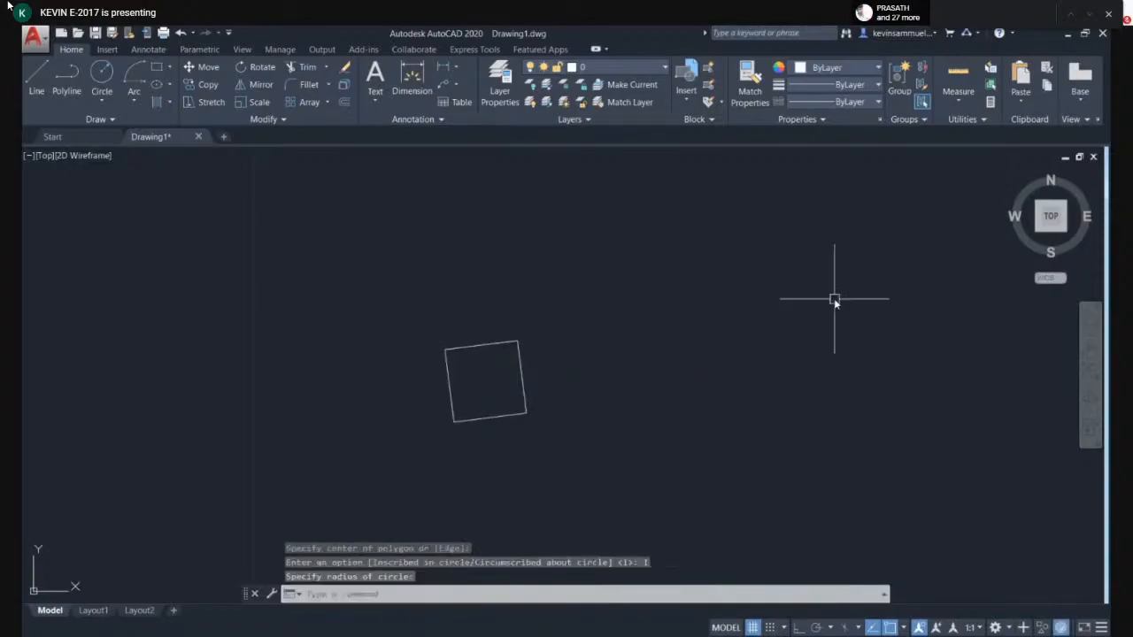
# - Window-select the square polygon and delete it
pyautogui.click(673, 357)
pyautogui.click(456, 477)
pyautogui.press('Delete')
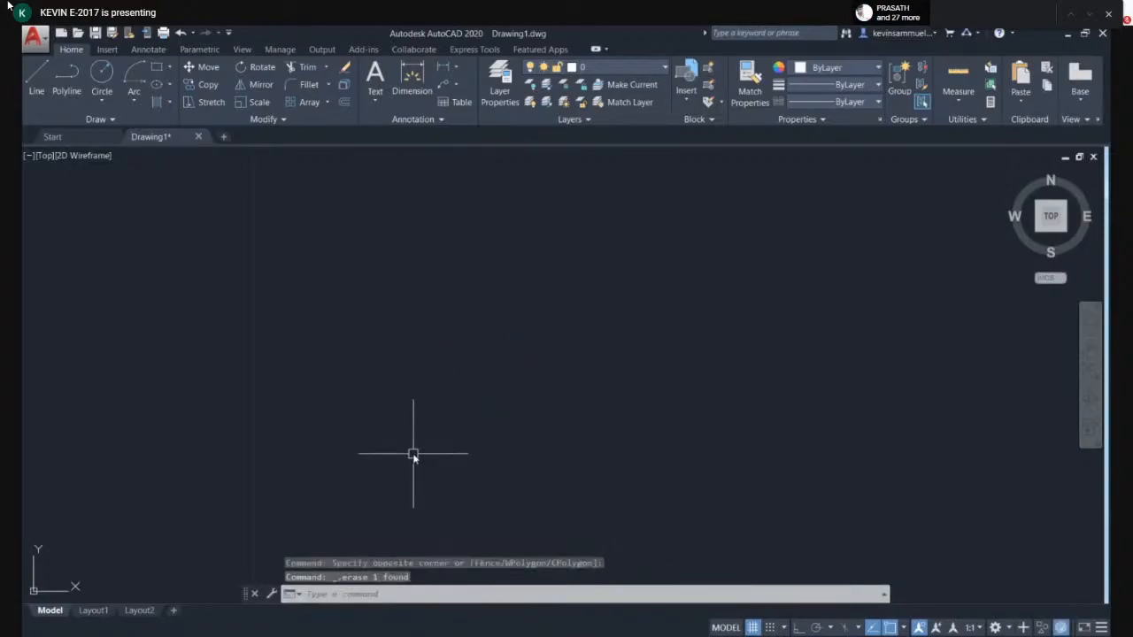
# - Draw a six-sided polygon inscribed in a circle with radius 5 using POLYGON
pyautogui.write('pol')
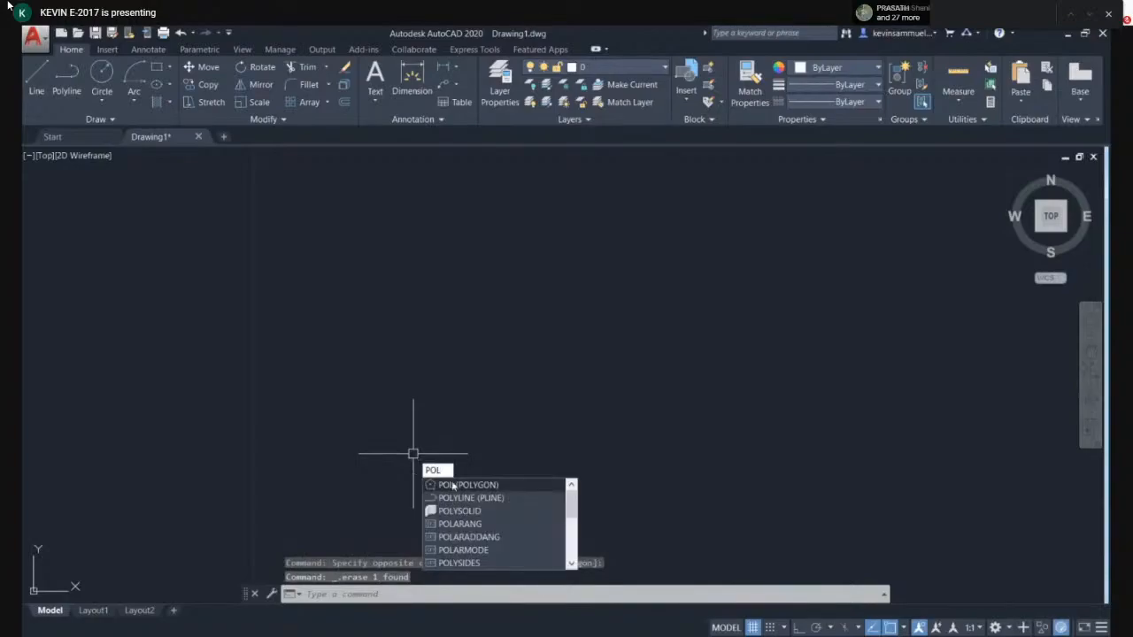
pyautogui.press('Return')
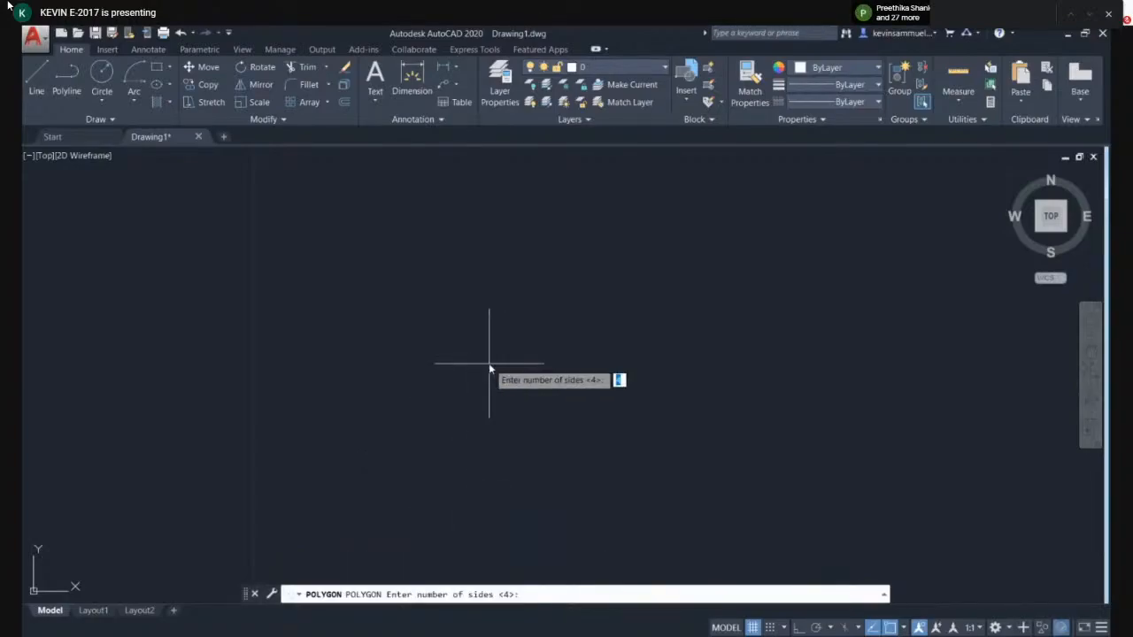
pyautogui.write('6')
pyautogui.press('Return')
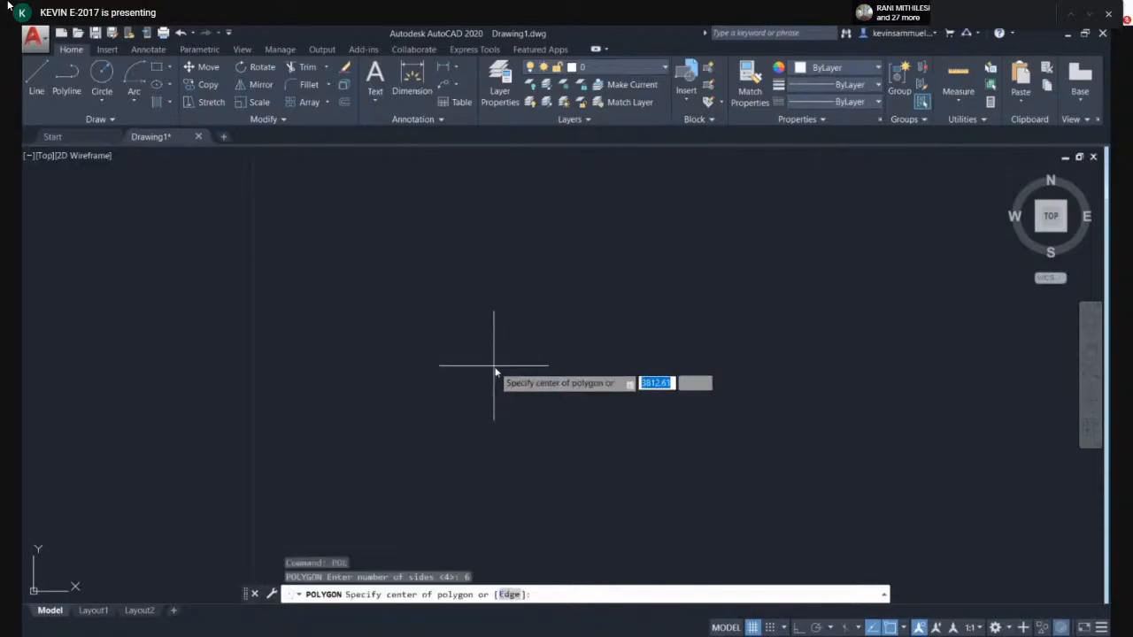
pyautogui.click(491, 358)
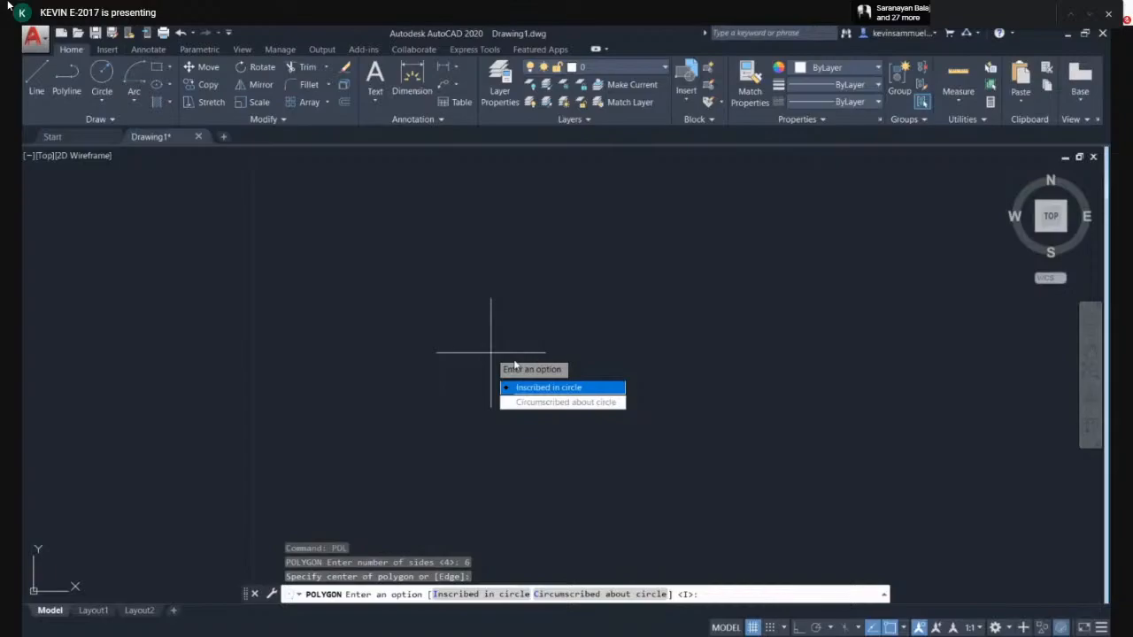
pyautogui.click(572, 388)
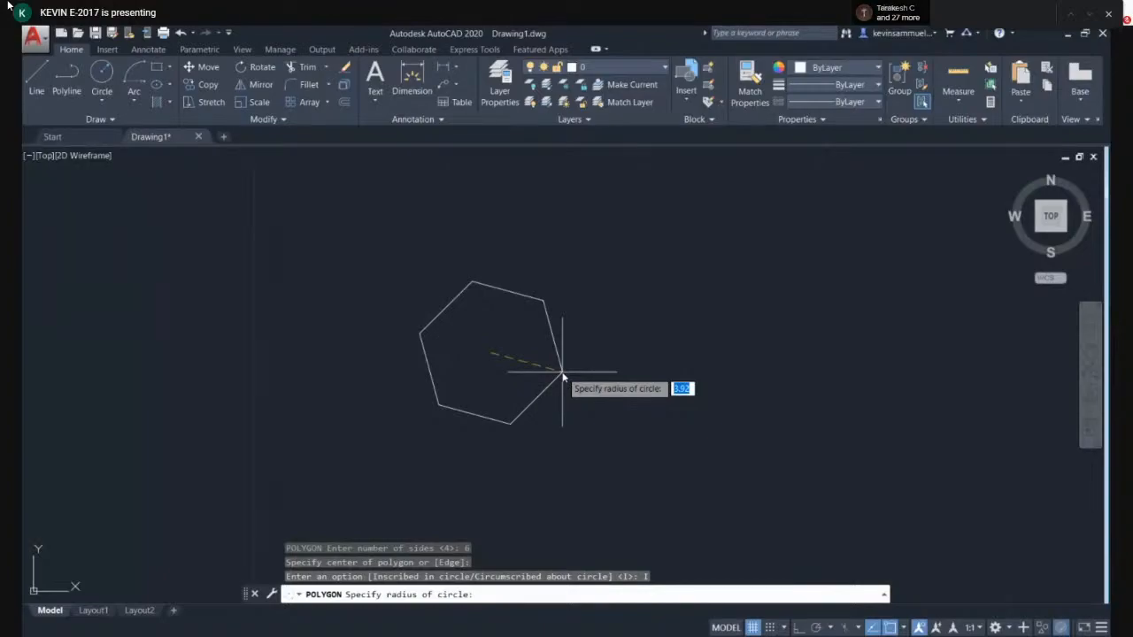
pyautogui.write('5')
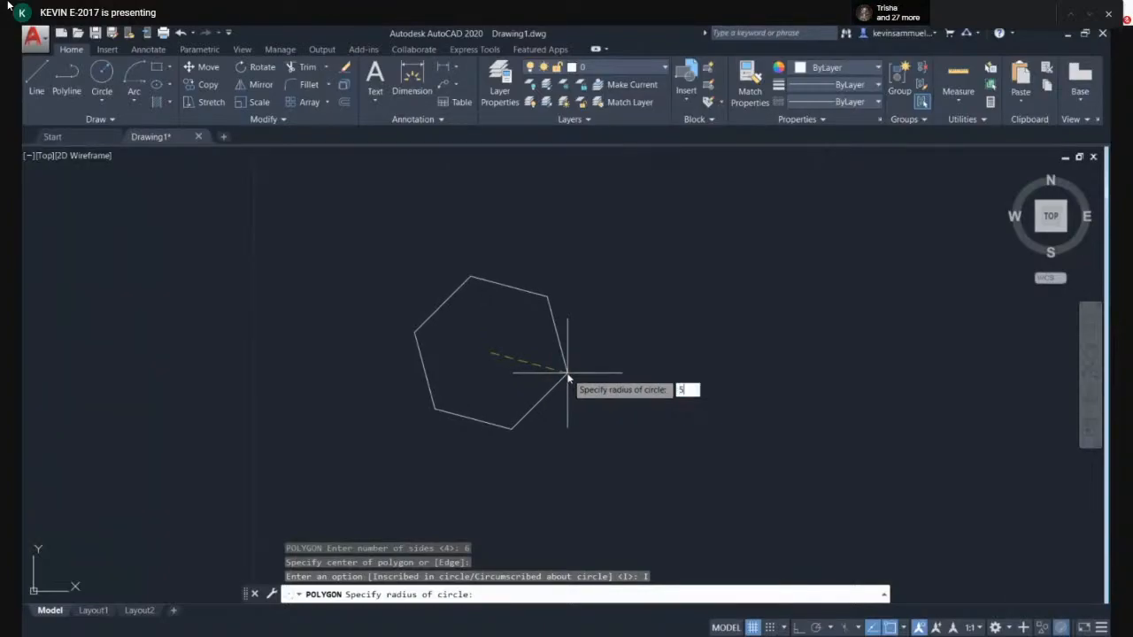
pyautogui.press('Return')
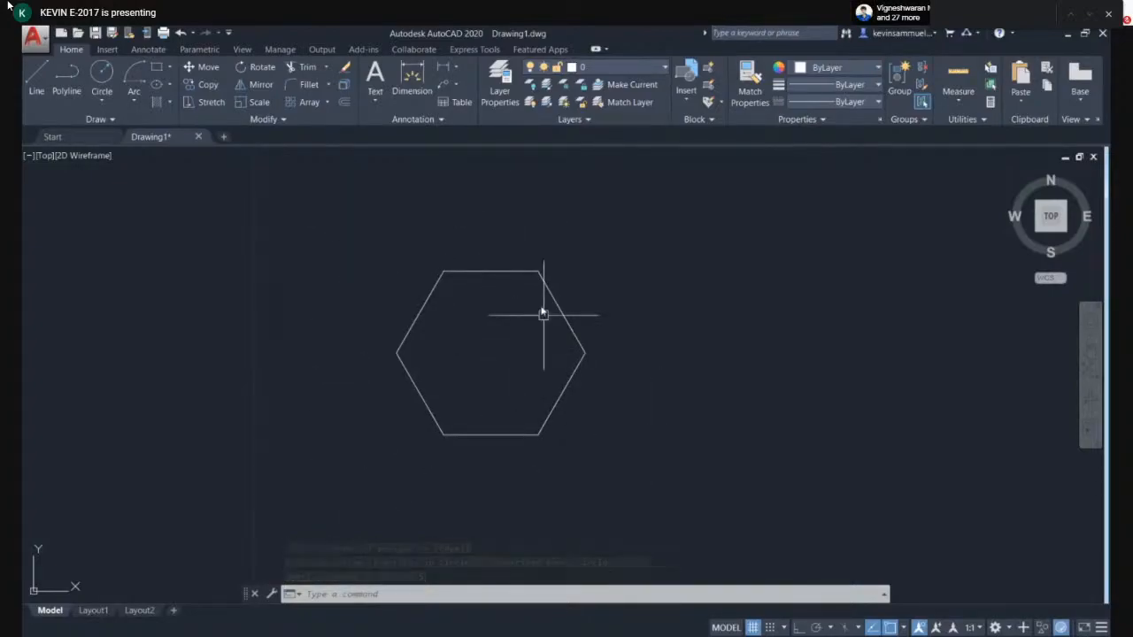
# - Crossing-select the hexagon and delete it
pyautogui.click(620, 274)
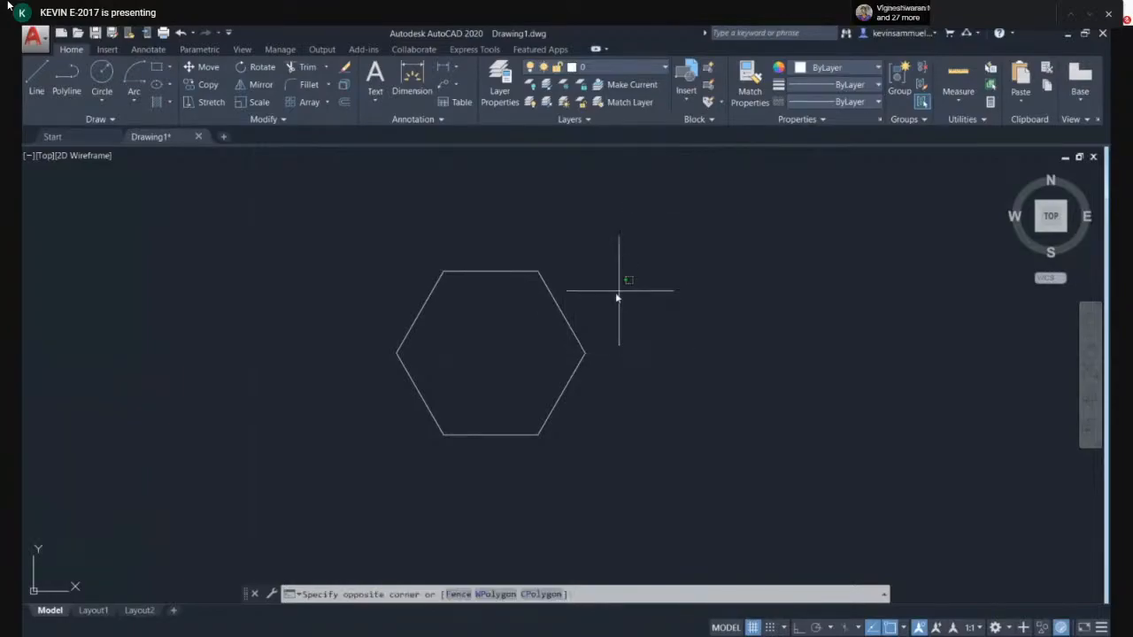
pyautogui.click(542, 364)
pyautogui.press('Delete')
# - Draw a ten-sided polygon inscribed in a circle, picking its centre and a radius point
pyautogui.write('po')
pyautogui.click(596, 398)
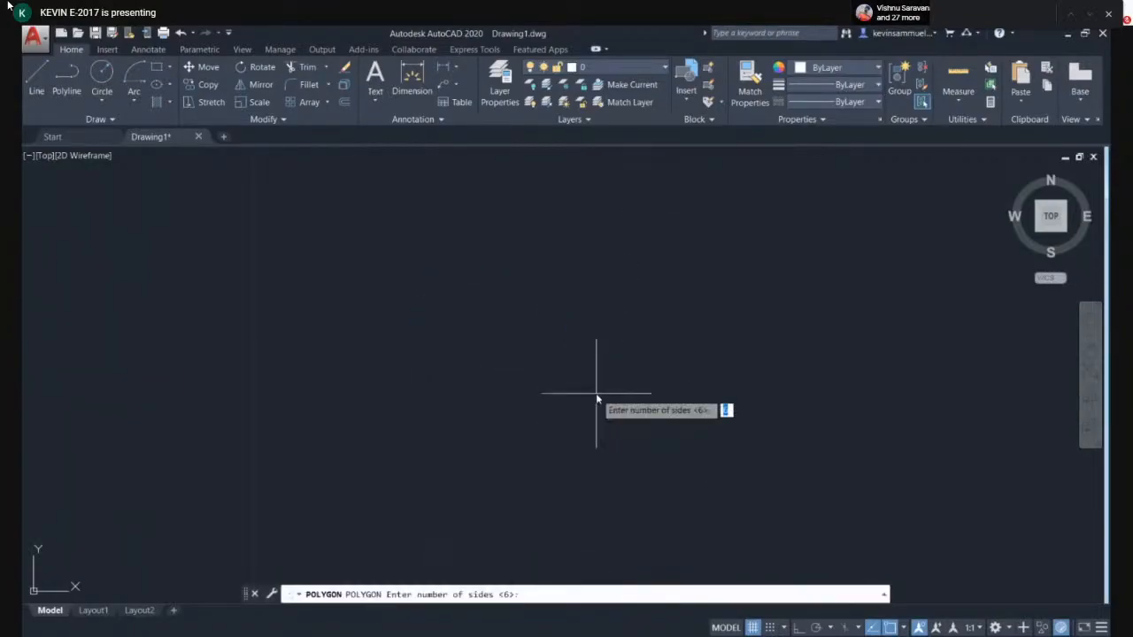
pyautogui.write('10')
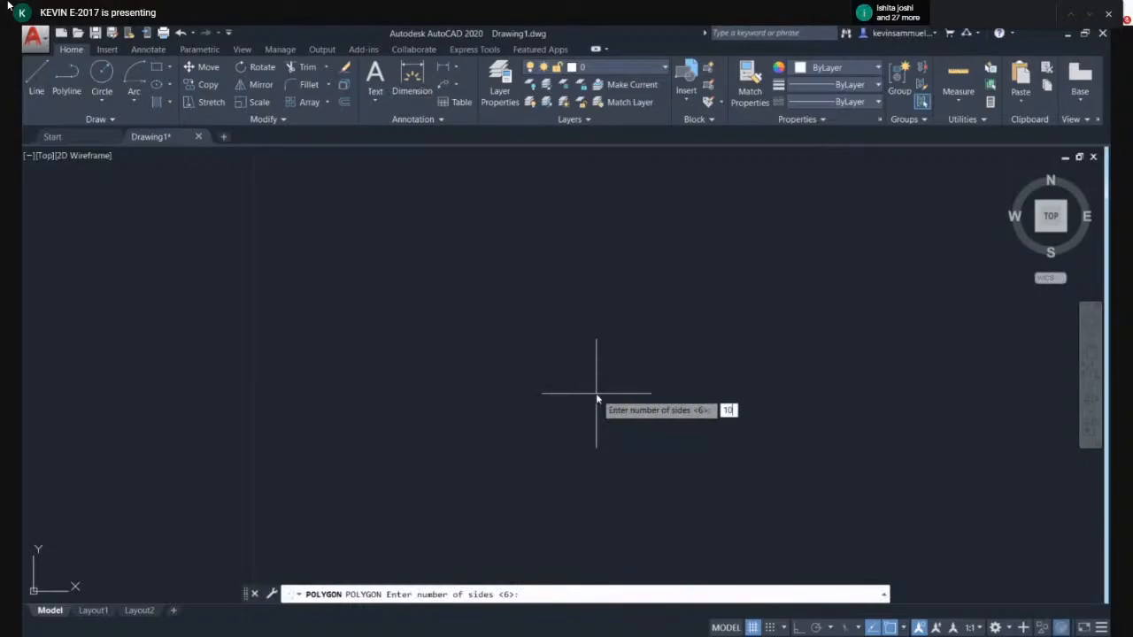
pyautogui.press('Return')
pyautogui.click(495, 384)
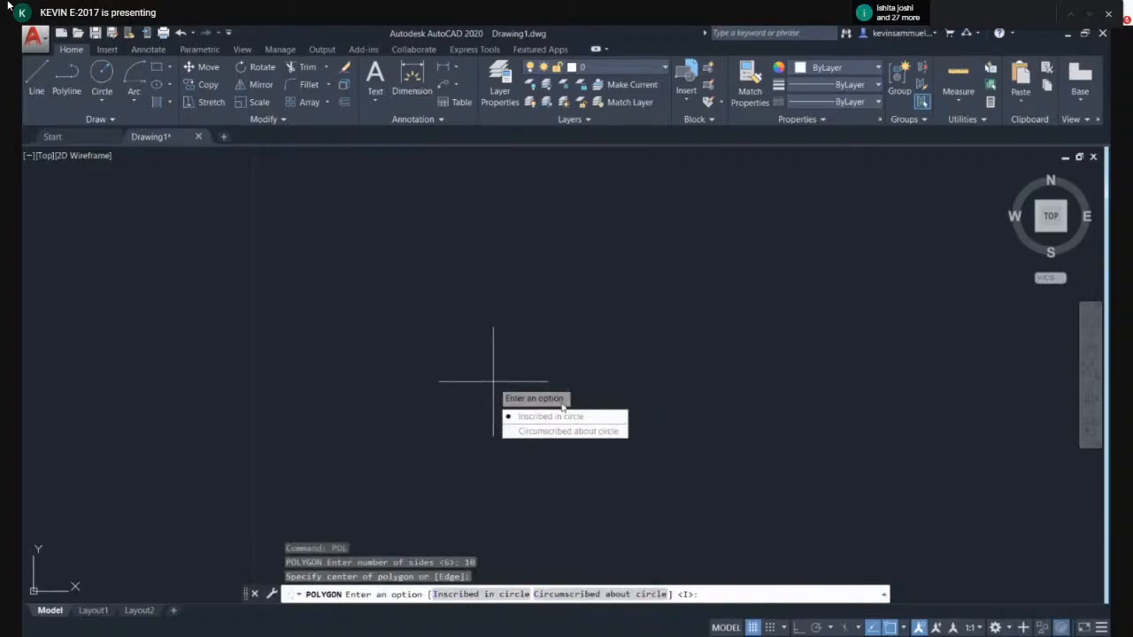
pyautogui.click(552, 415)
pyautogui.click(659, 272)
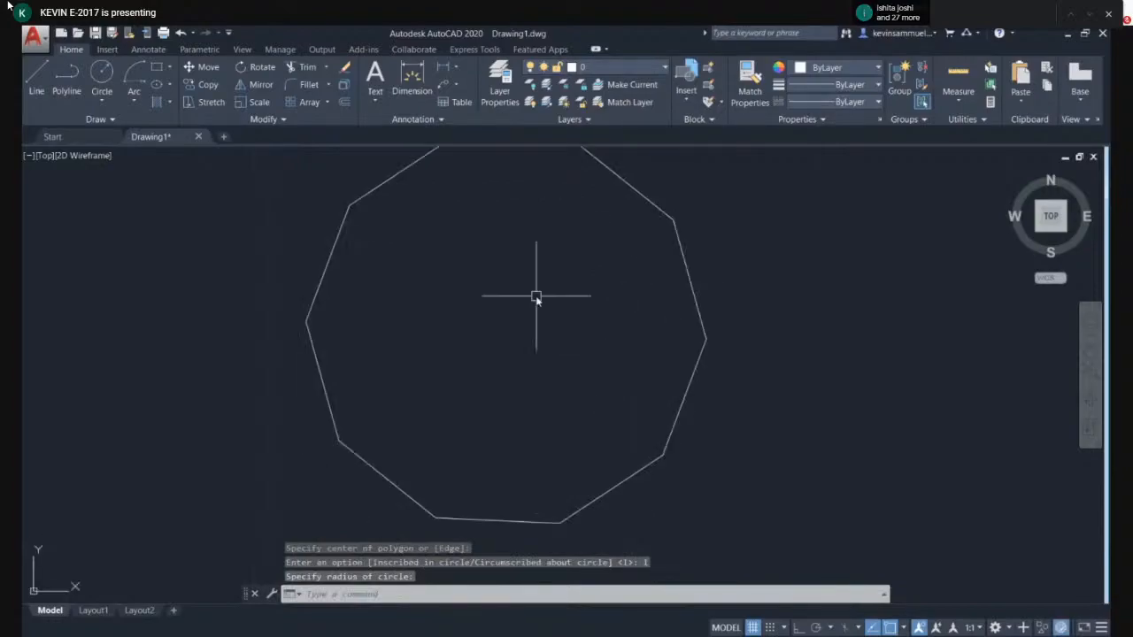
# - Crossing-select the ten-sided polygon and delete it
pyautogui.scroll(-2, 536, 295)
pyautogui.click(809, 361)
pyautogui.click(564, 292)
pyautogui.press('Delete')
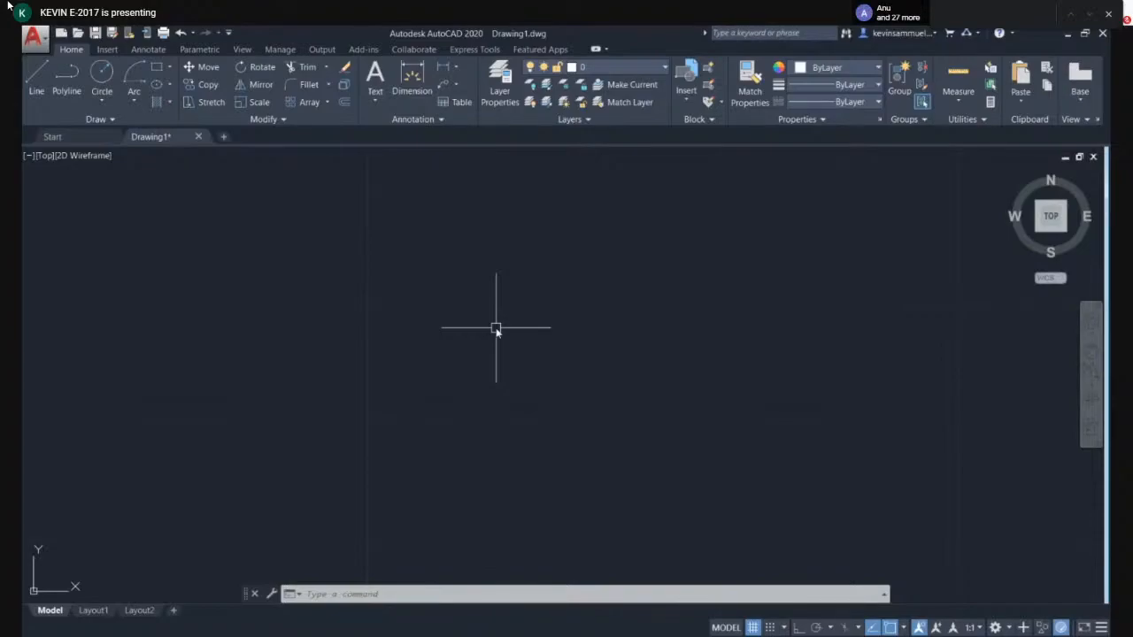
# - Draw a freeform curve with SPLINE through nine fit points across the drawing area
pyautogui.write('SPL')
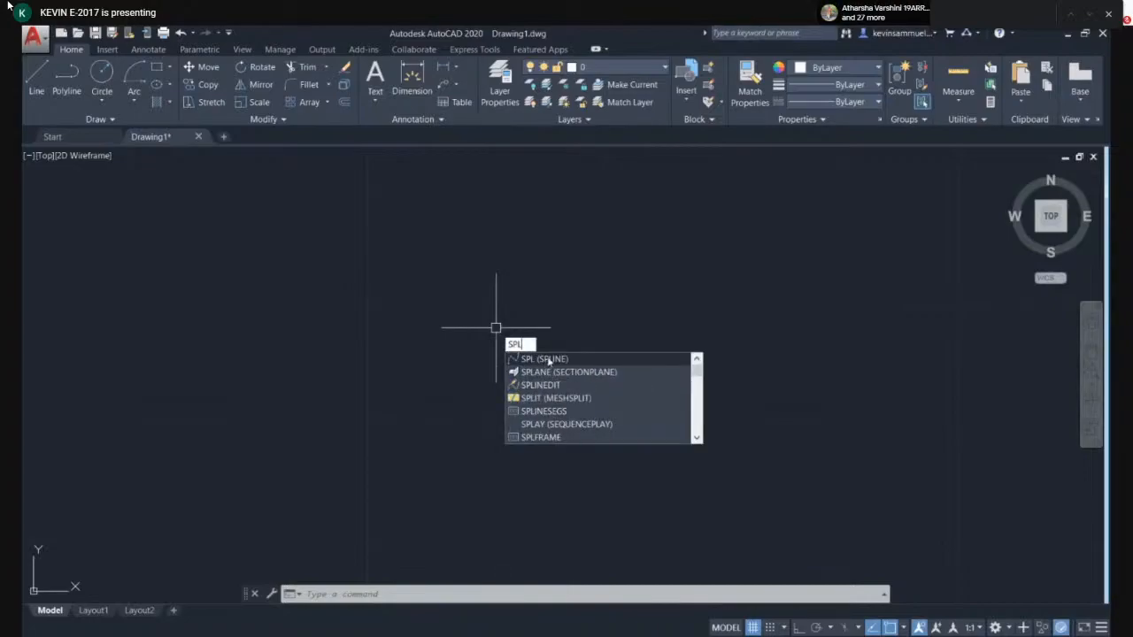
pyautogui.press('Return')
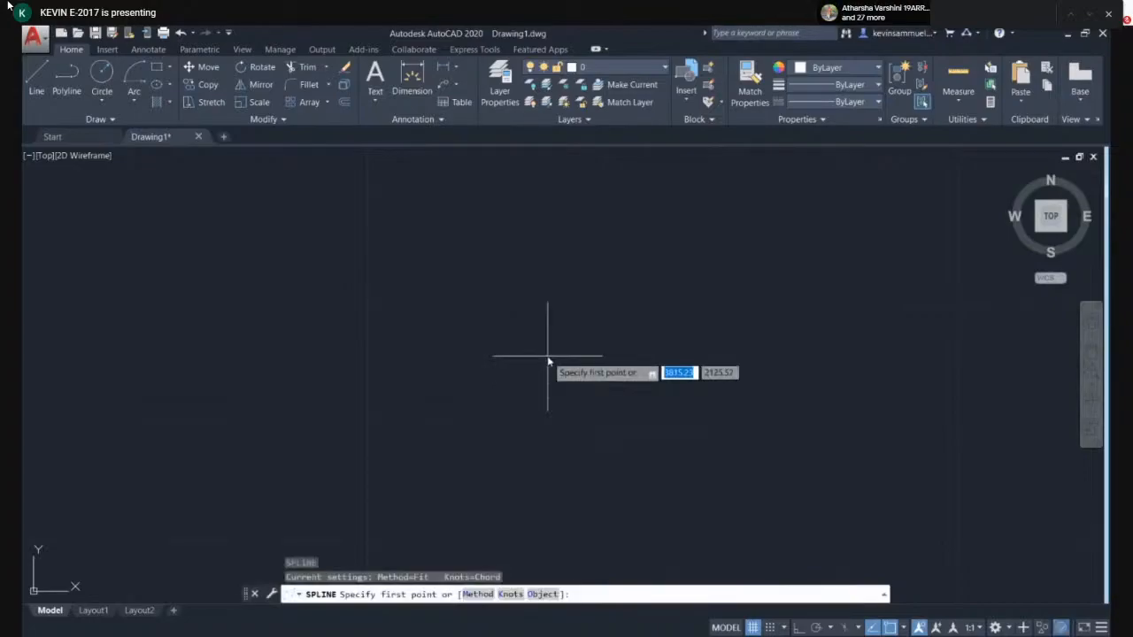
pyautogui.click(372, 436)
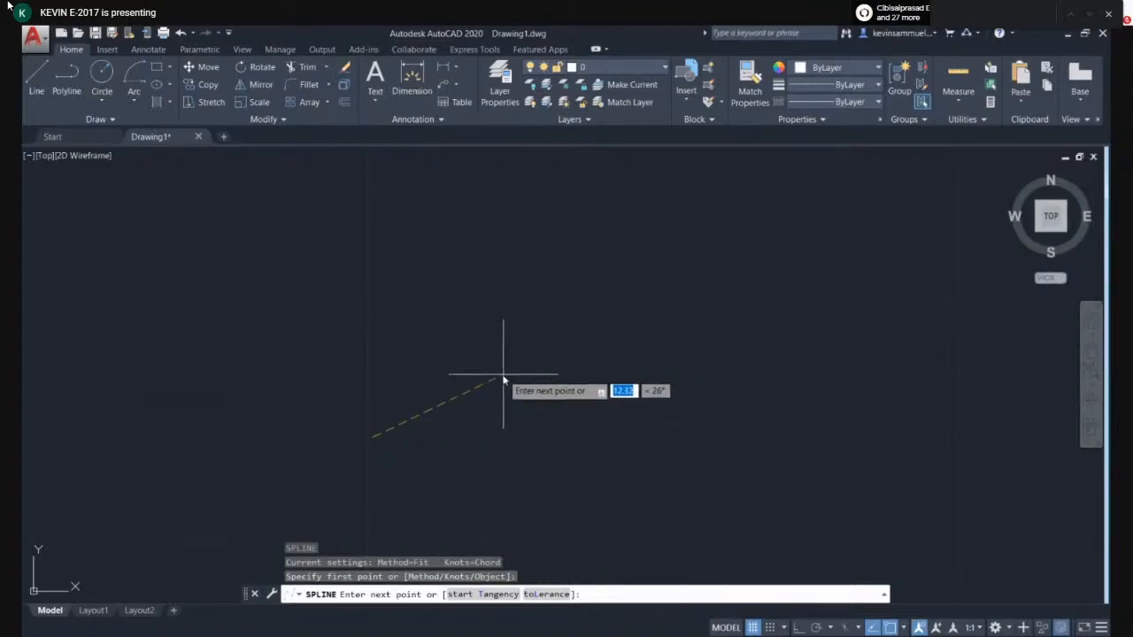
pyautogui.click(427, 323)
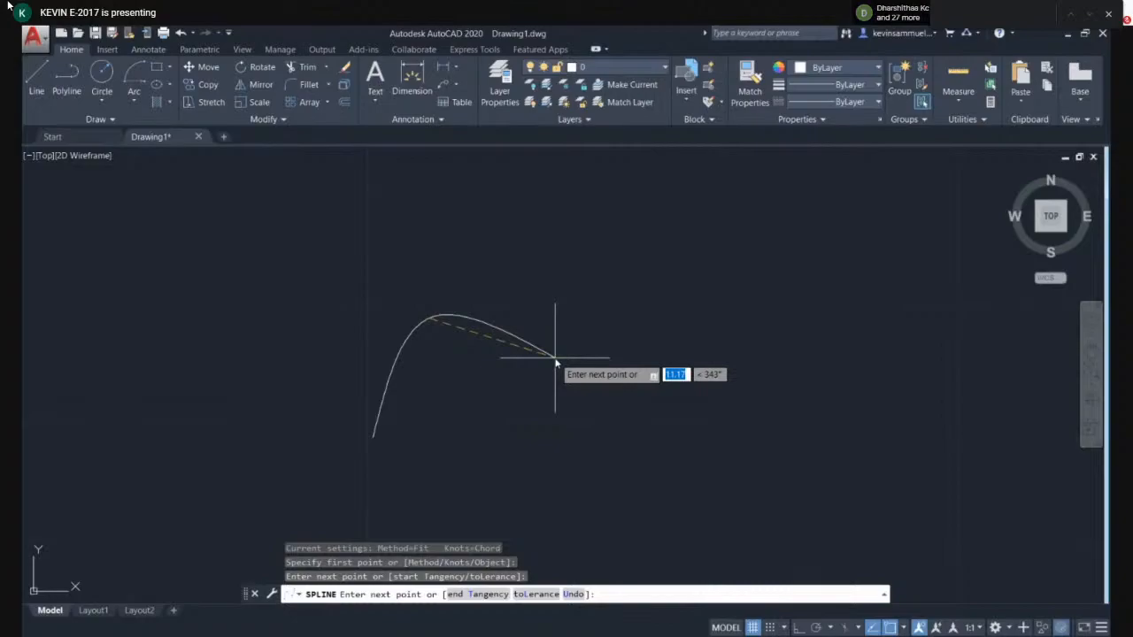
pyautogui.click(556, 360)
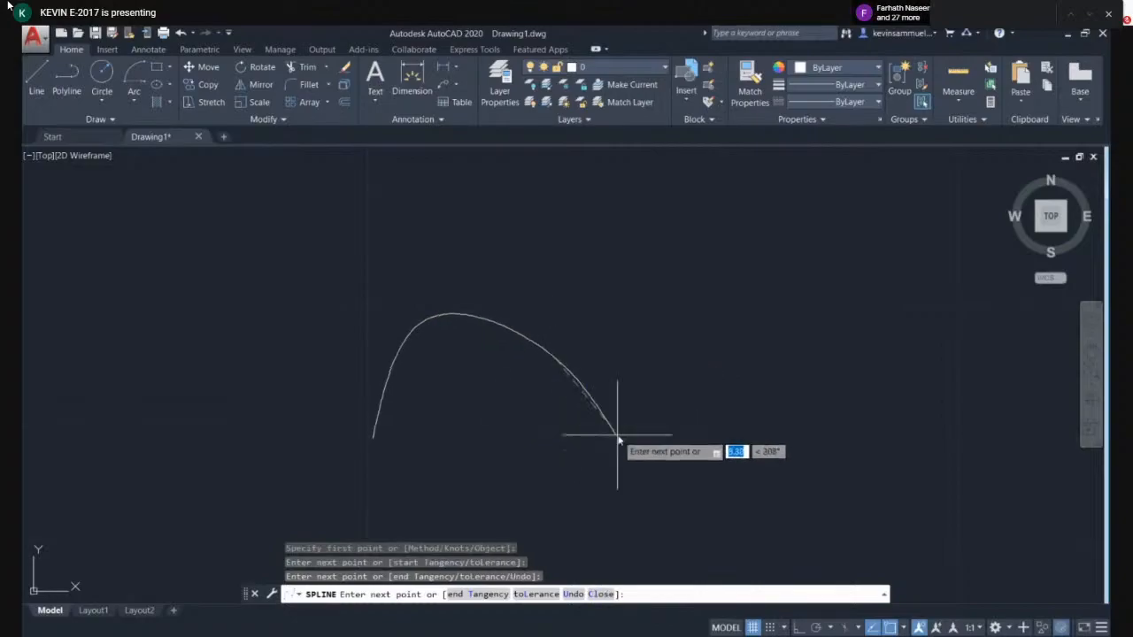
pyautogui.click(641, 419)
pyautogui.click(648, 251)
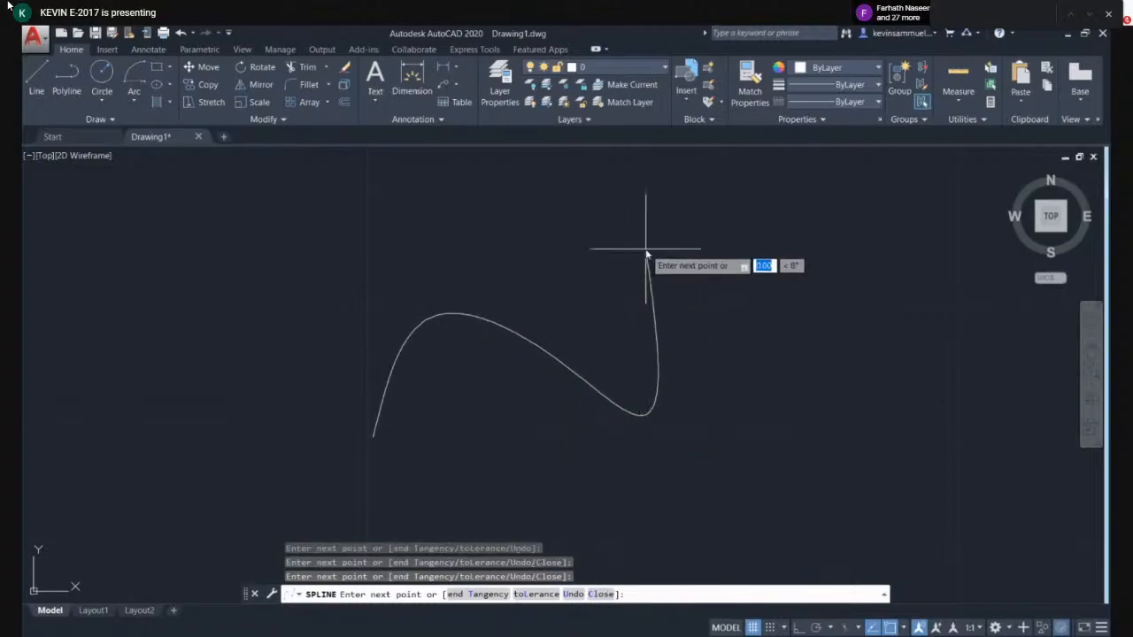
pyautogui.click(808, 334)
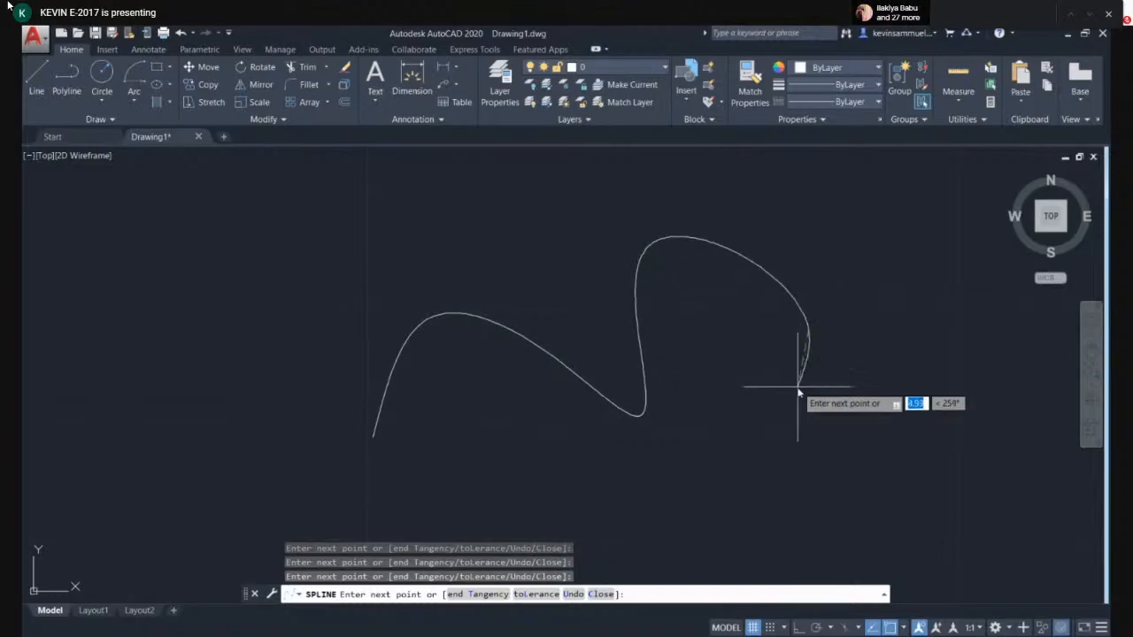
pyautogui.click(828, 492)
pyautogui.click(836, 263)
pyautogui.click(990, 425)
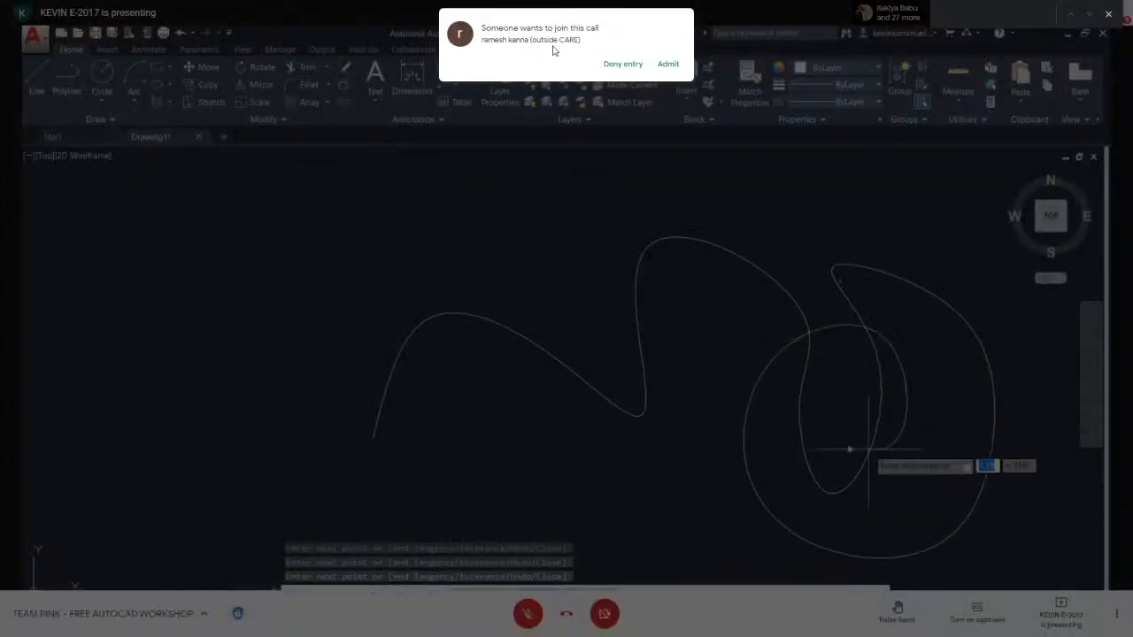
pyautogui.click(668, 67)
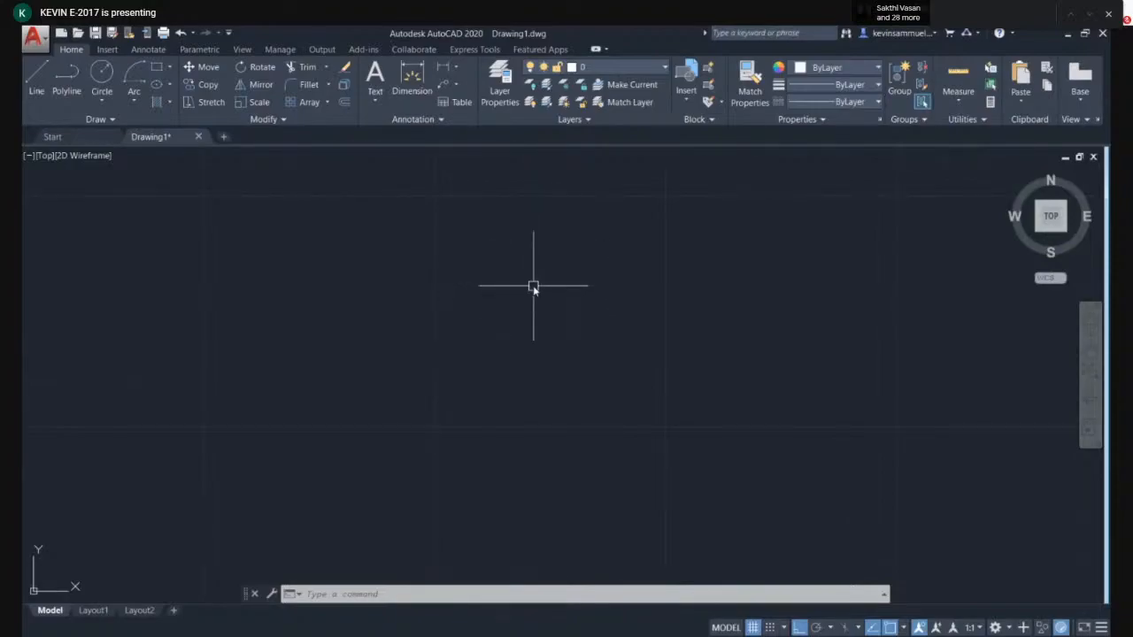
pyautogui.press('F7')
pyautogui.press('F7')
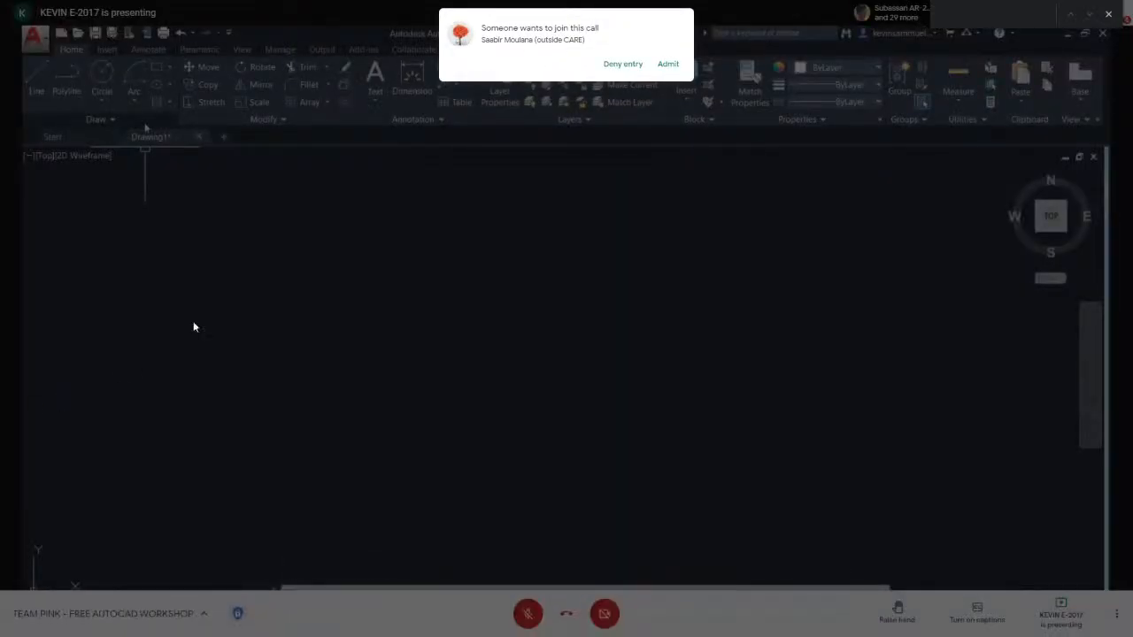
pyautogui.click(670, 65)
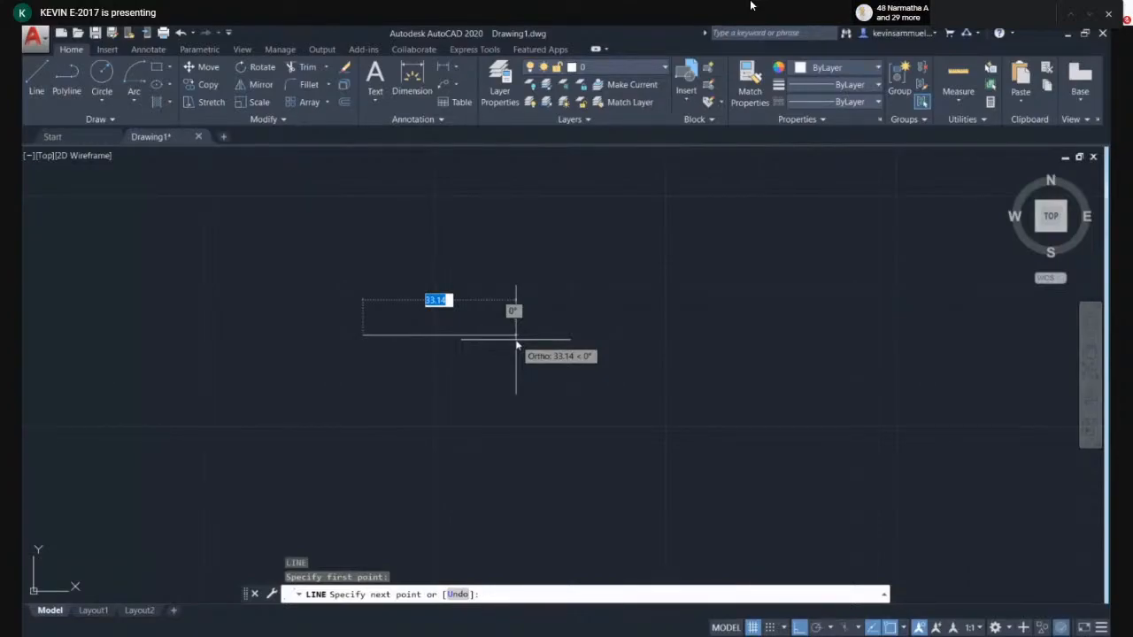
pyautogui.press('Escape')
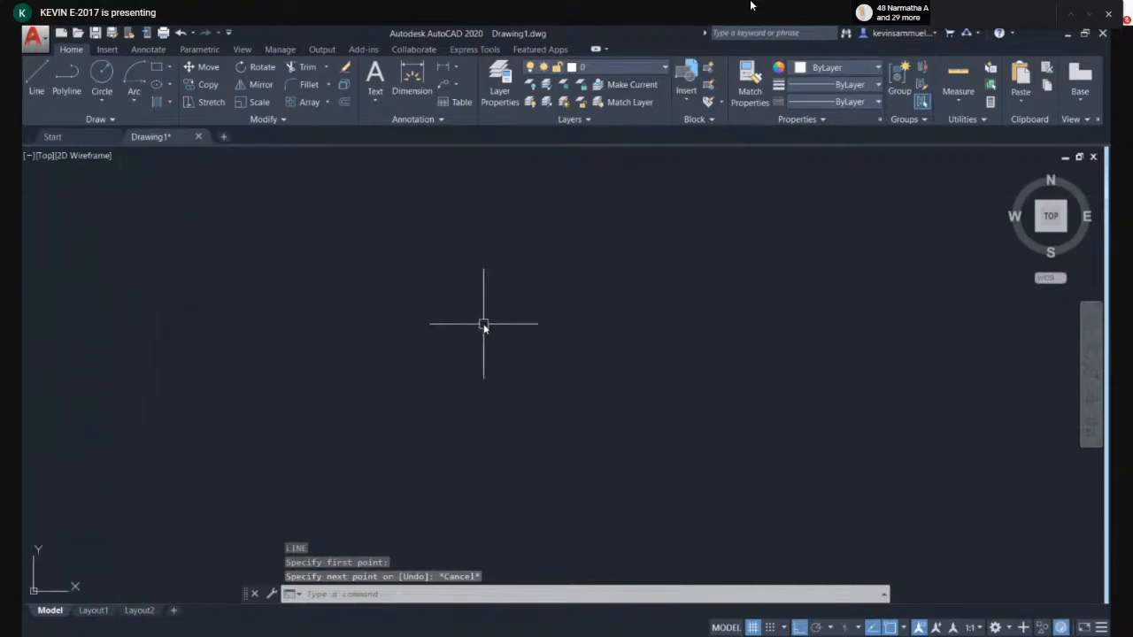
# - Draw a four-segment polyline with PLINE outlining a box shape, ending back near the start point
pyautogui.write('pl')
pyautogui.press('Return')
pyautogui.click(482, 342)
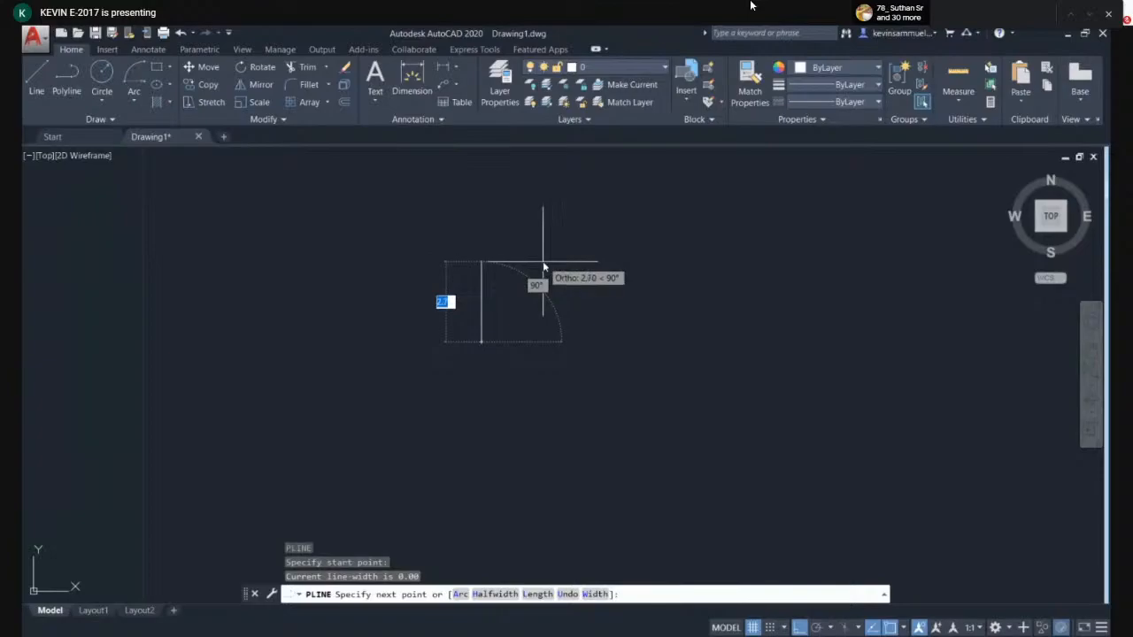
pyautogui.click(480, 262)
pyautogui.click(803, 263)
pyautogui.click(802, 353)
pyautogui.click(481, 343)
pyautogui.press('Escape')
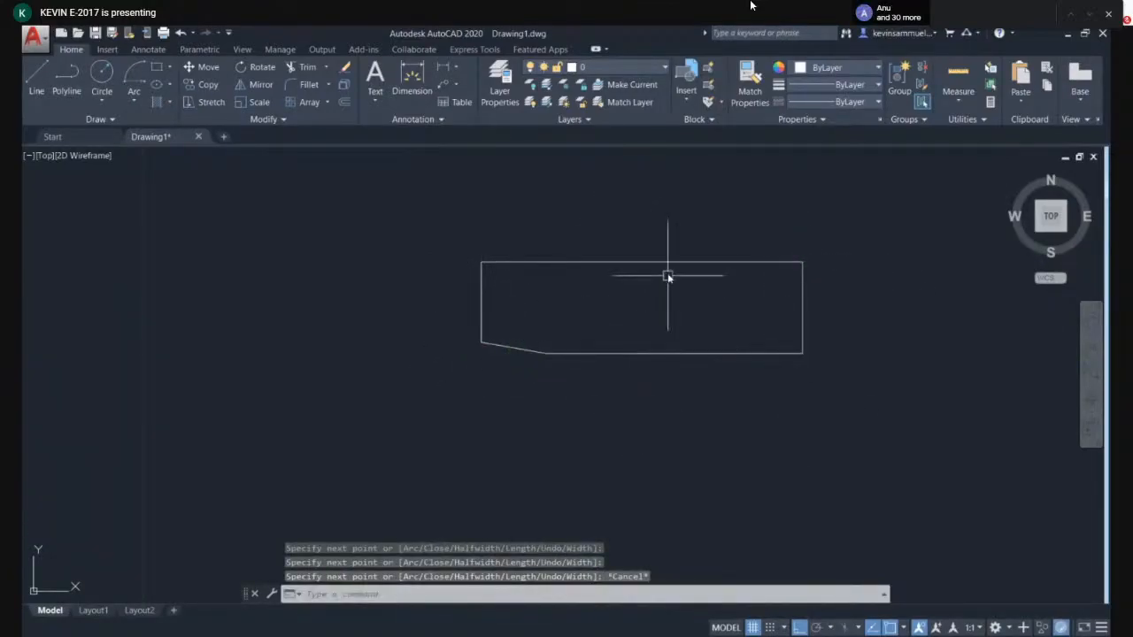
pyautogui.moveTo(751, 327); pyautogui.dragTo(516, 328, button='middle')
pyautogui.write('lo')
pyautogui.press('Return')
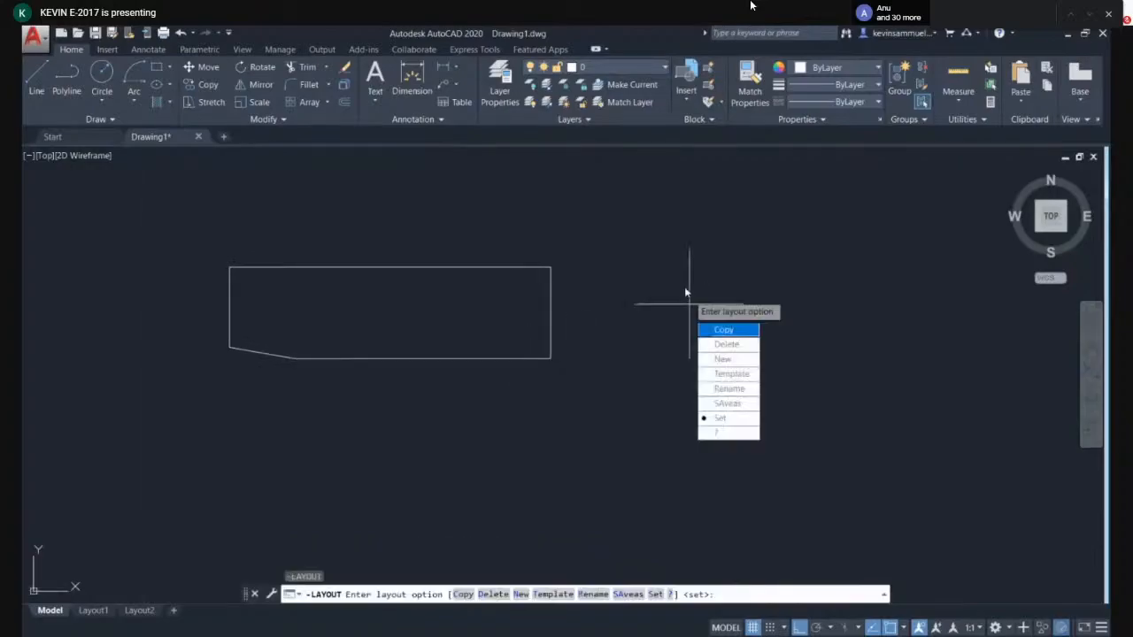
pyautogui.press('Escape')
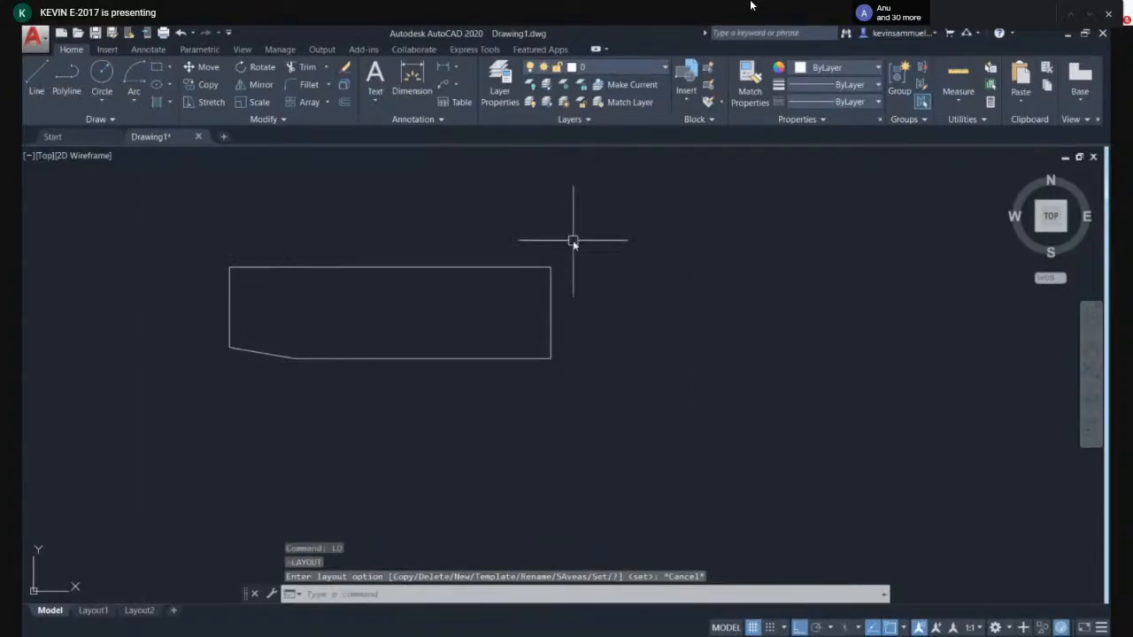
# - Draw a closed four-sided box with LINE to the right of the existing polyline, ending at its start point
pyautogui.write('l')
pyautogui.press('Return')
pyautogui.click(657, 270)
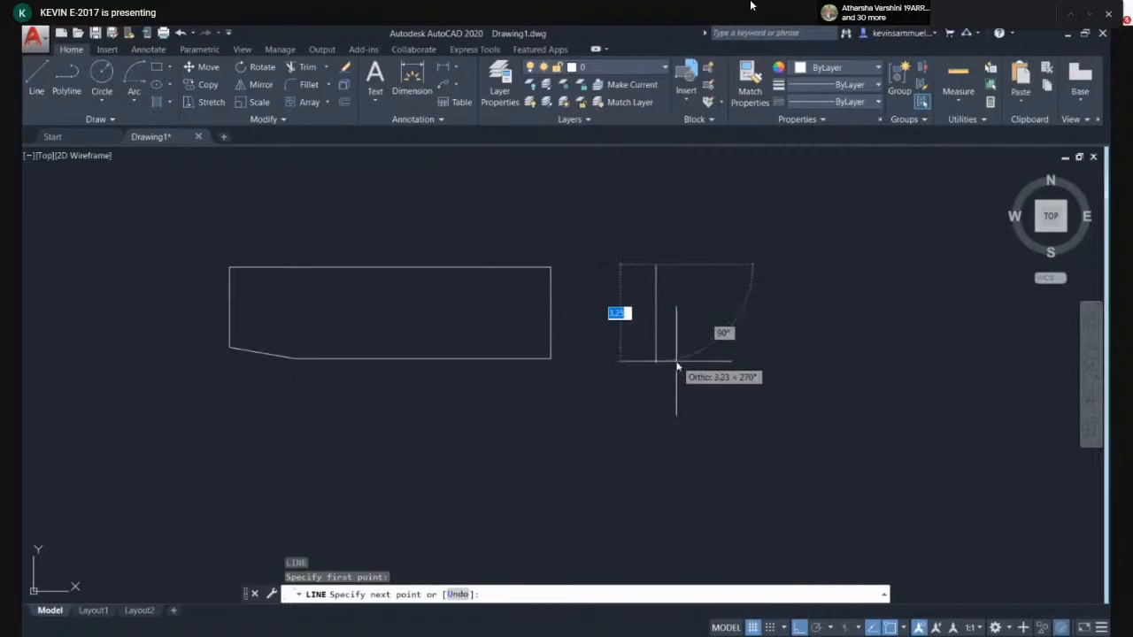
pyautogui.click(657, 360)
pyautogui.click(785, 360)
pyautogui.click(785, 258)
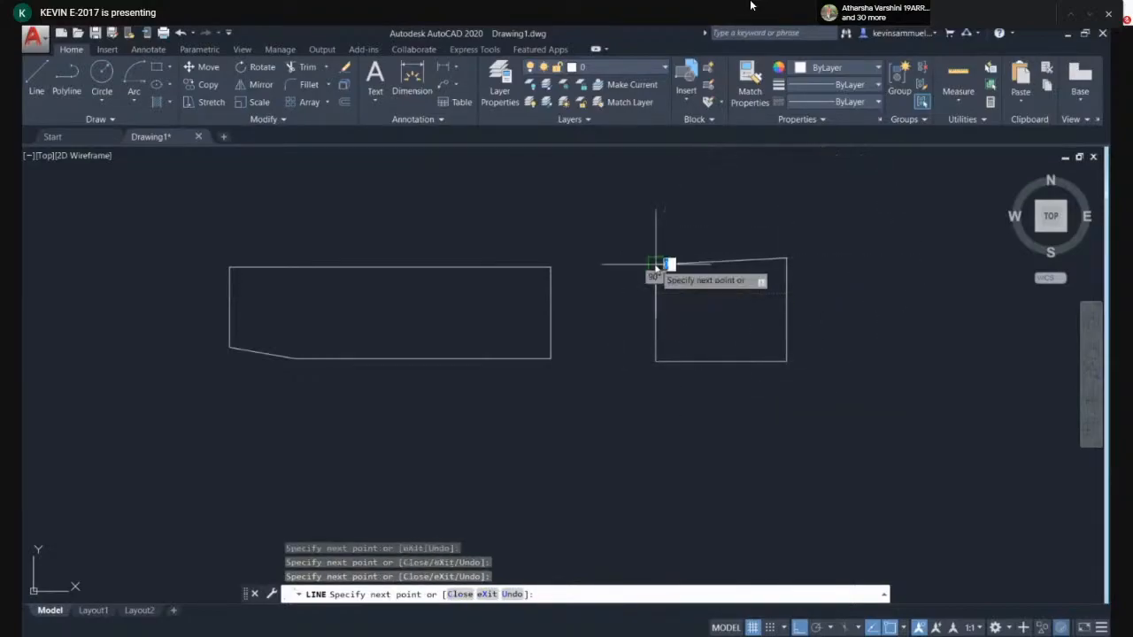
pyautogui.click(658, 264)
pyautogui.press('Return')
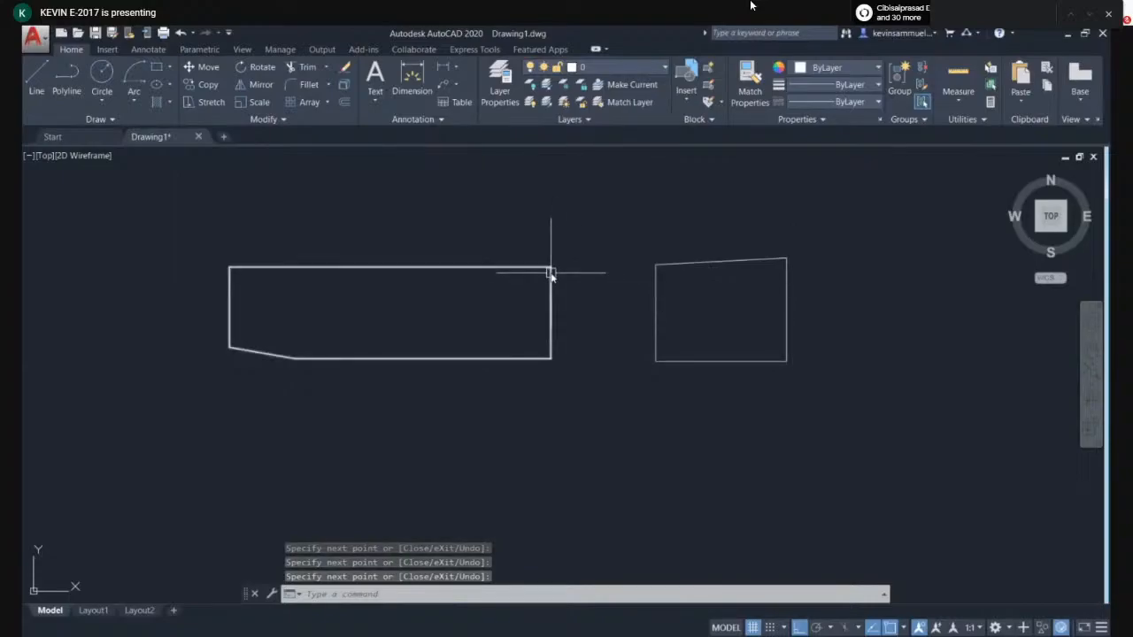
# - Crossing-select both box outlines and delete them
pyautogui.click(845, 237)
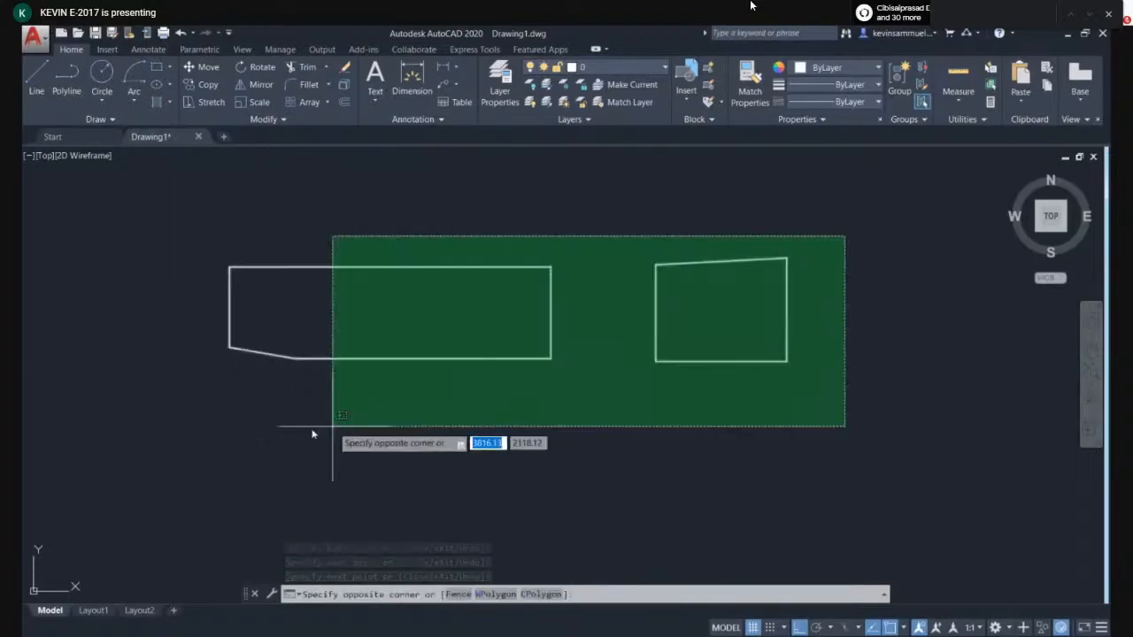
pyautogui.click(216, 429)
pyautogui.press('Delete')
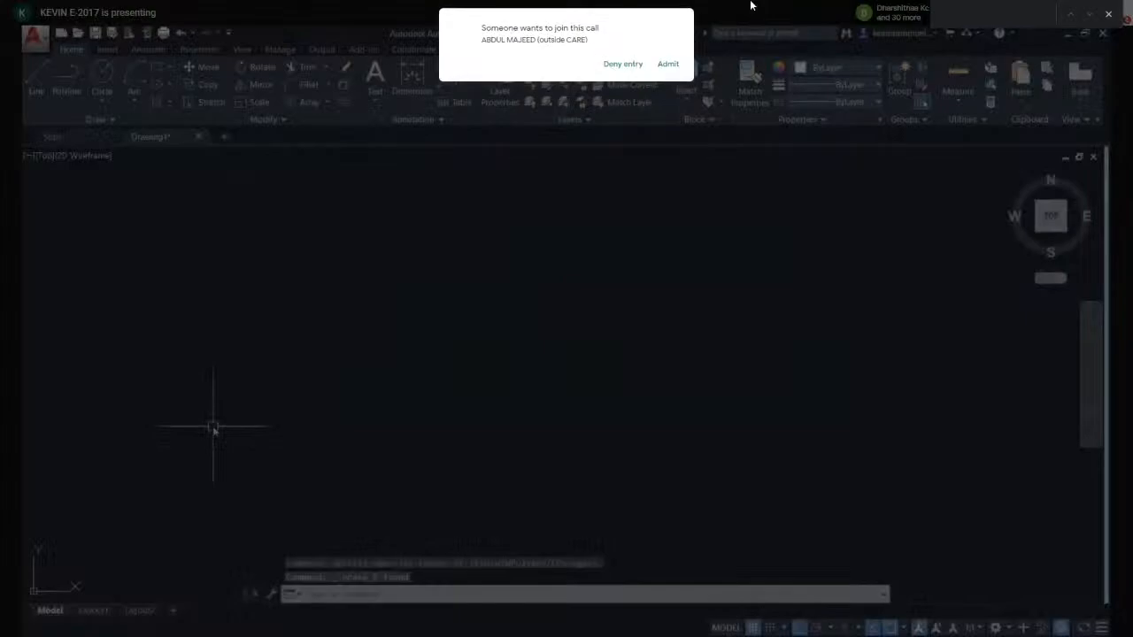
# - Draw a rectangle with RECTANG by picking two opposite corners in the drawing area
pyautogui.write('REC')
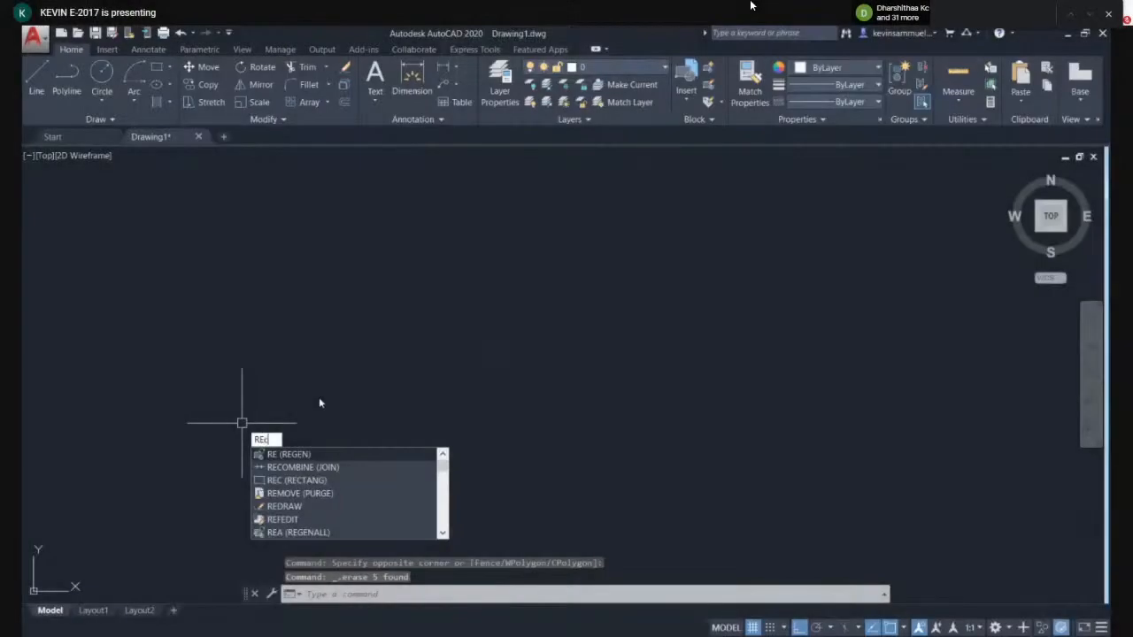
pyautogui.press('Return')
pyautogui.click(273, 460)
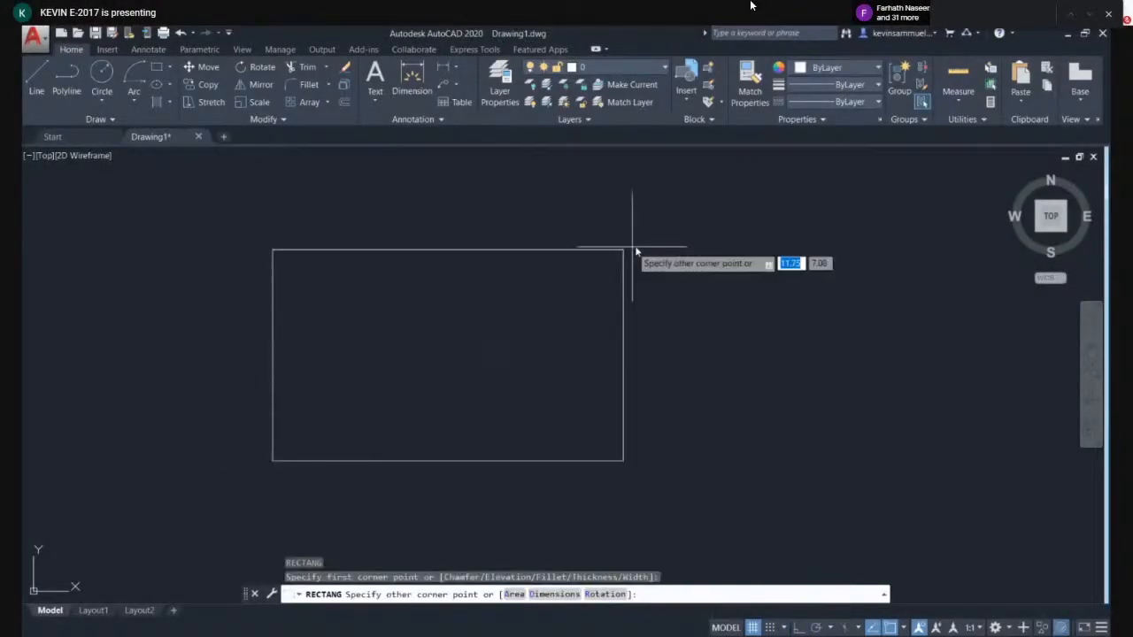
pyautogui.click(637, 246)
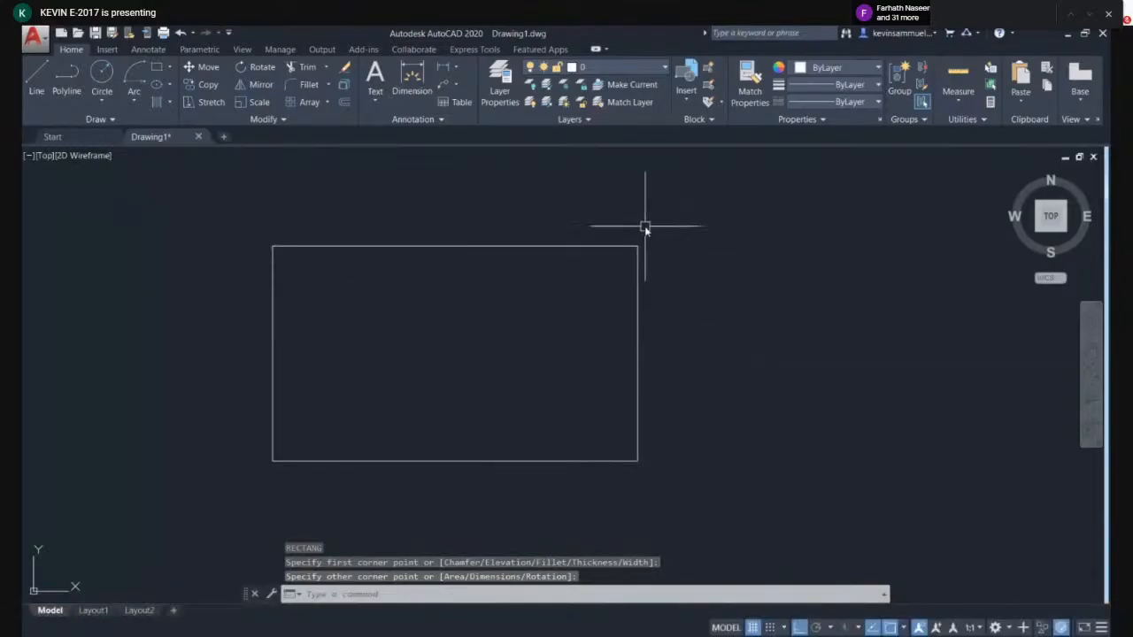
# - Crossing-select the rectangle and delete it
pyautogui.click(711, 262)
pyautogui.click(556, 337)
pyautogui.press('Delete')
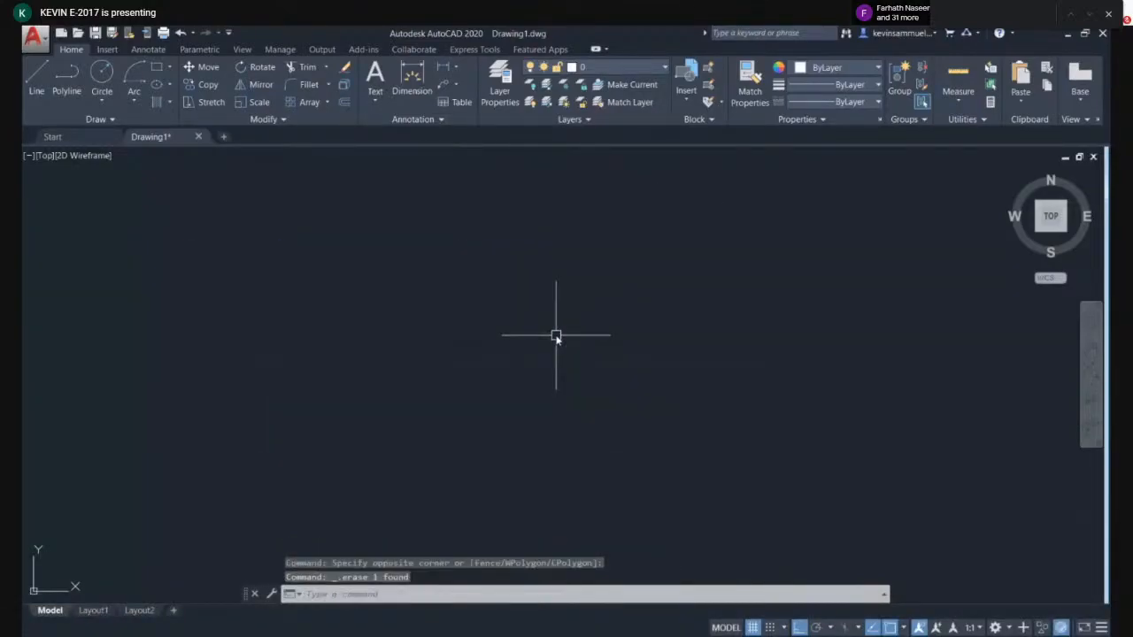
# - Draw a circle with CIRCLE by picking its centre and a point on its radius
pyautogui.write('c')
pyautogui.press('Return')
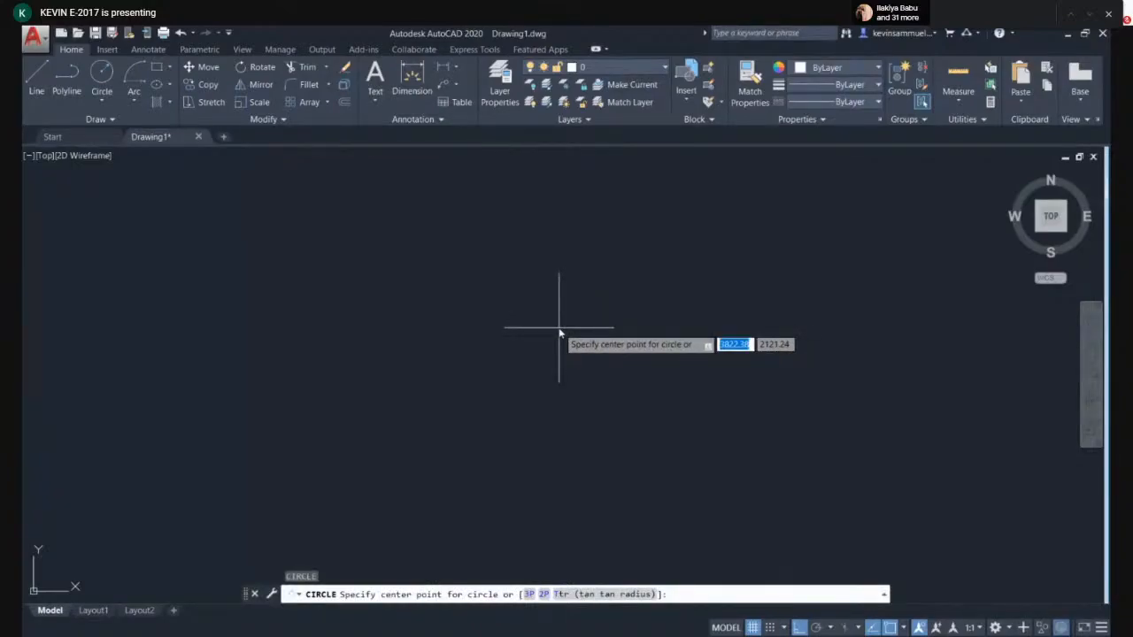
pyautogui.click(559, 333)
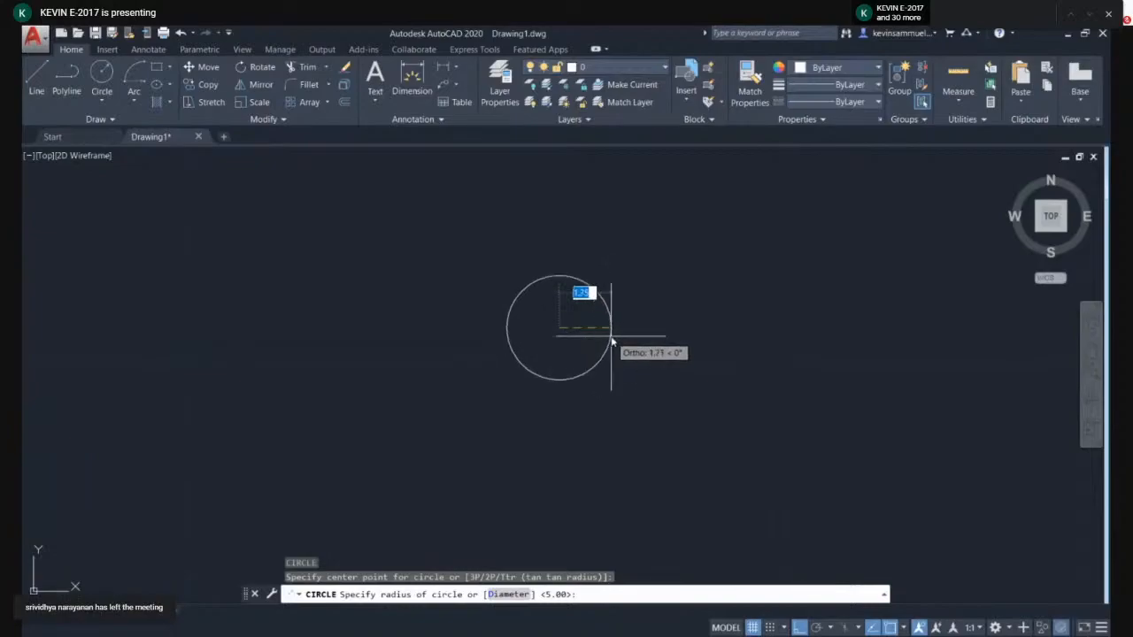
pyautogui.click(657, 333)
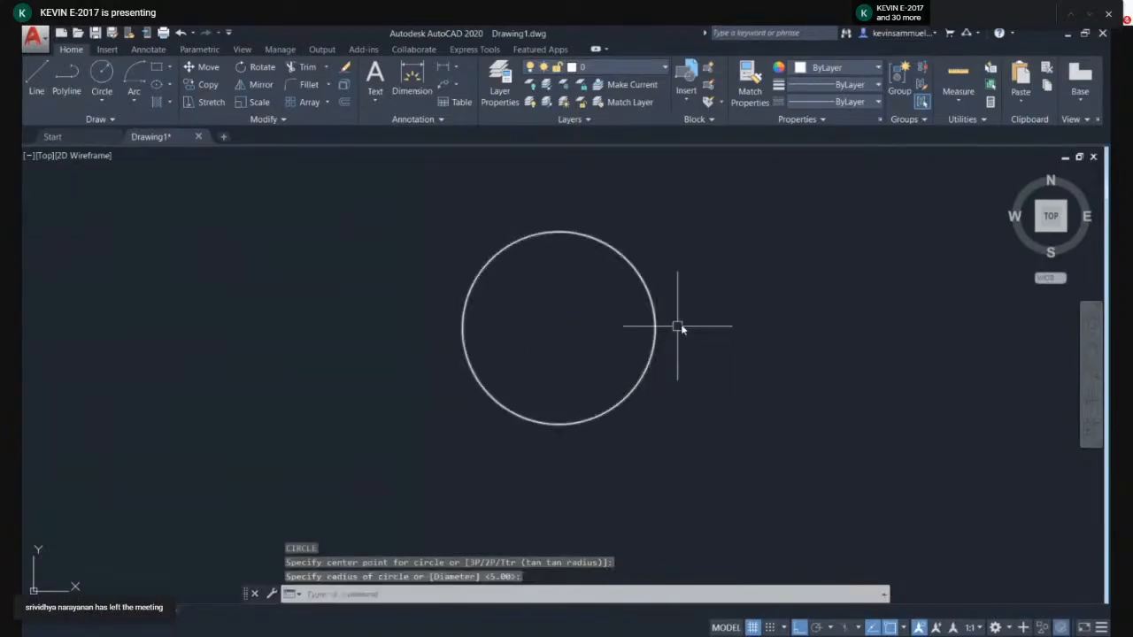
# - Crossing-select the circle and delete it
pyautogui.click(679, 283)
pyautogui.click(620, 324)
pyautogui.press('Delete')
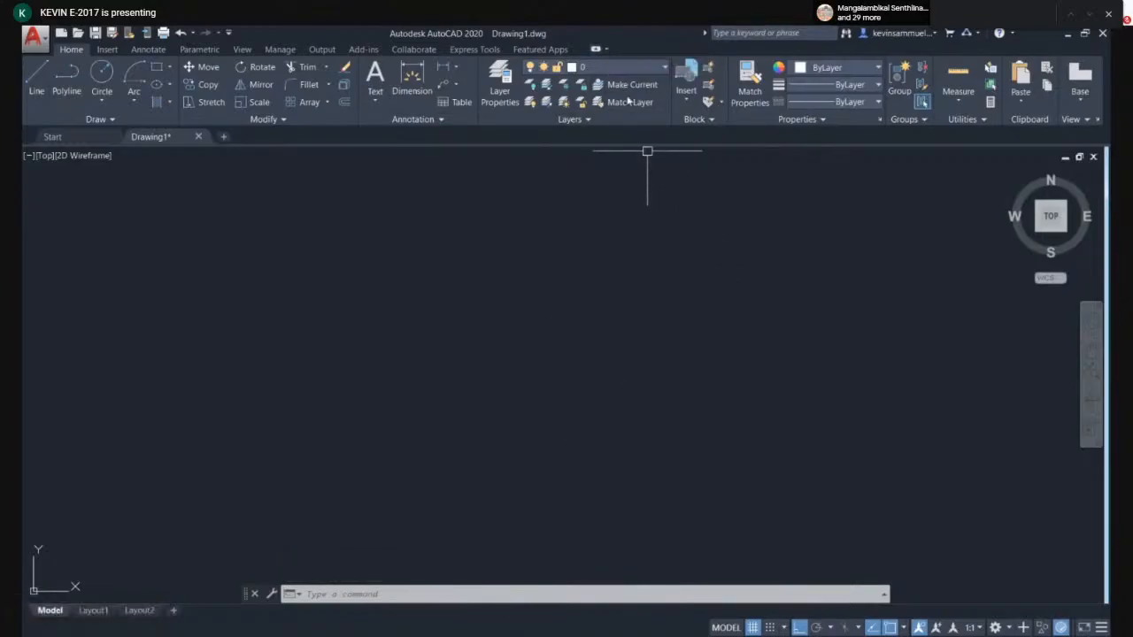
# - Cycle the ribbon through its minimized display states until the full ribbon returns
pyautogui.click(595, 50)
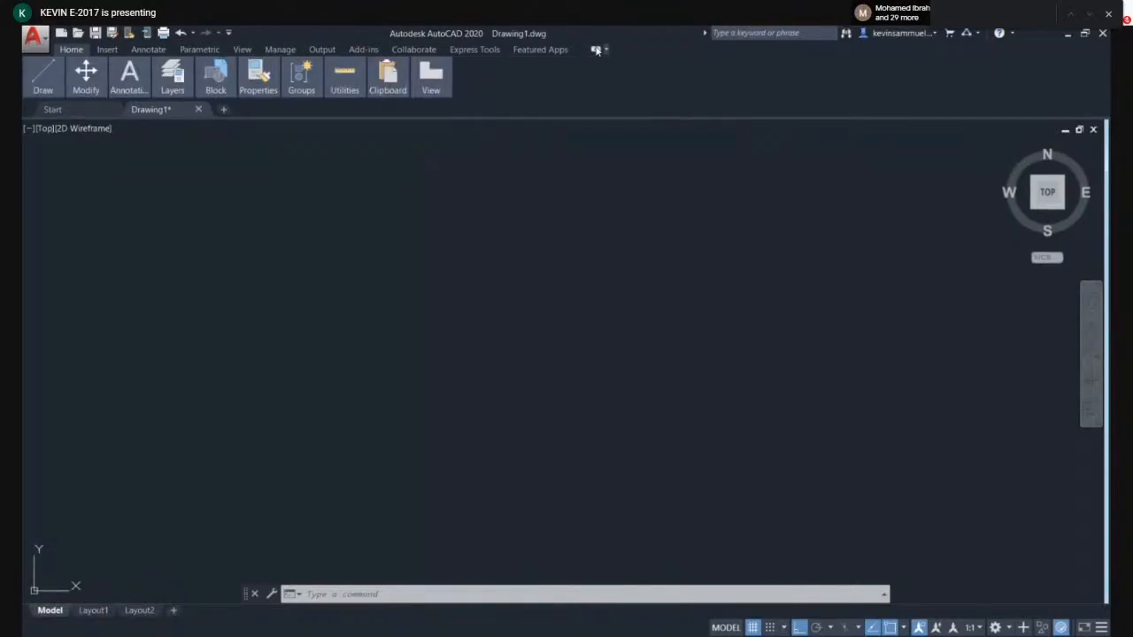
pyautogui.click(595, 50)
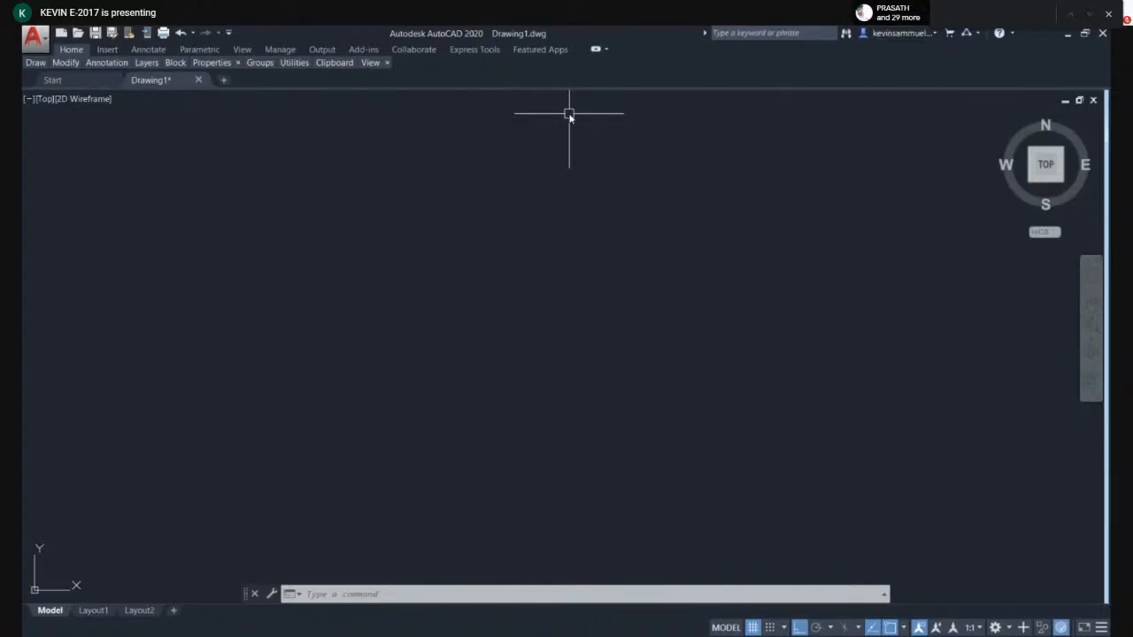
pyautogui.click(596, 51)
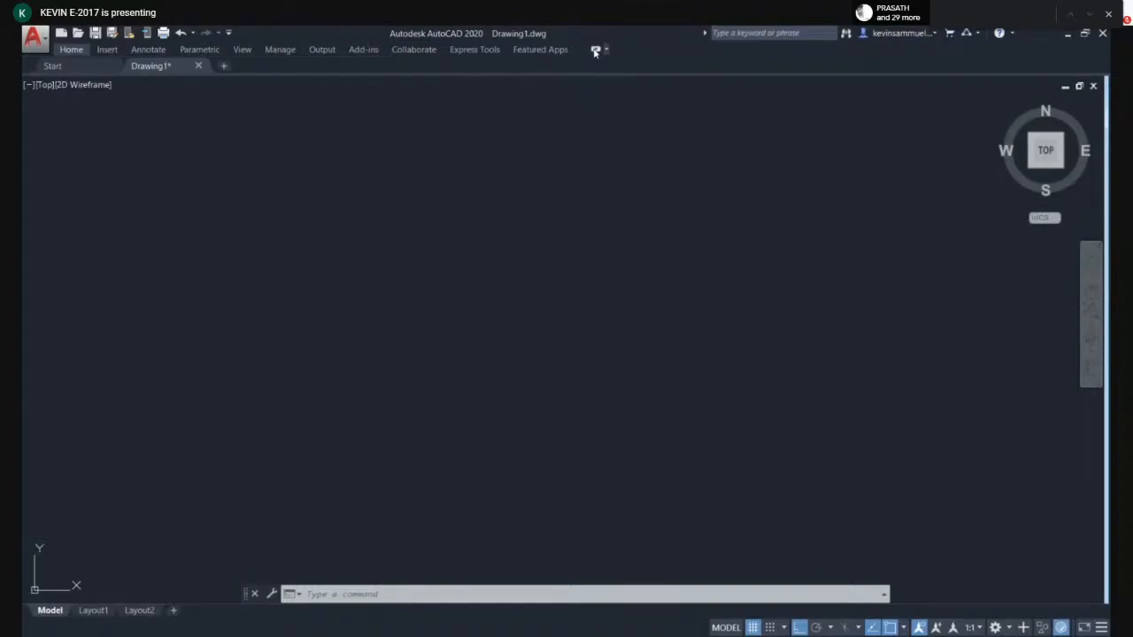
pyautogui.click(596, 51)
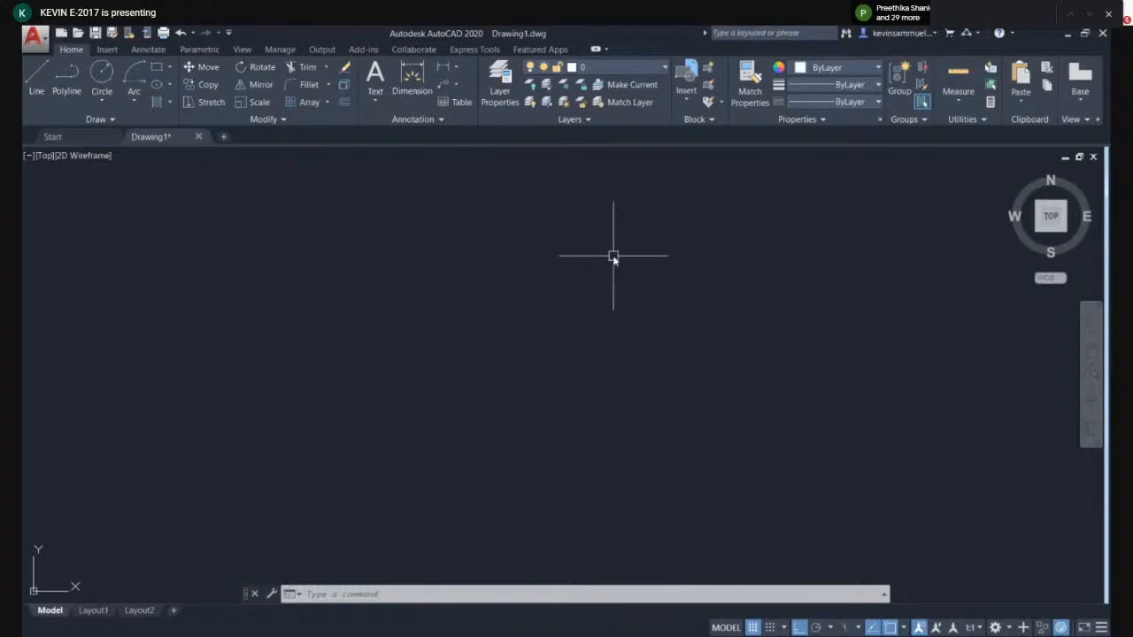
# - Draw a three-point arc with ARC, picking start, second and end points
pyautogui.write('a')
pyautogui.press('Return')
pyautogui.click(434, 385)
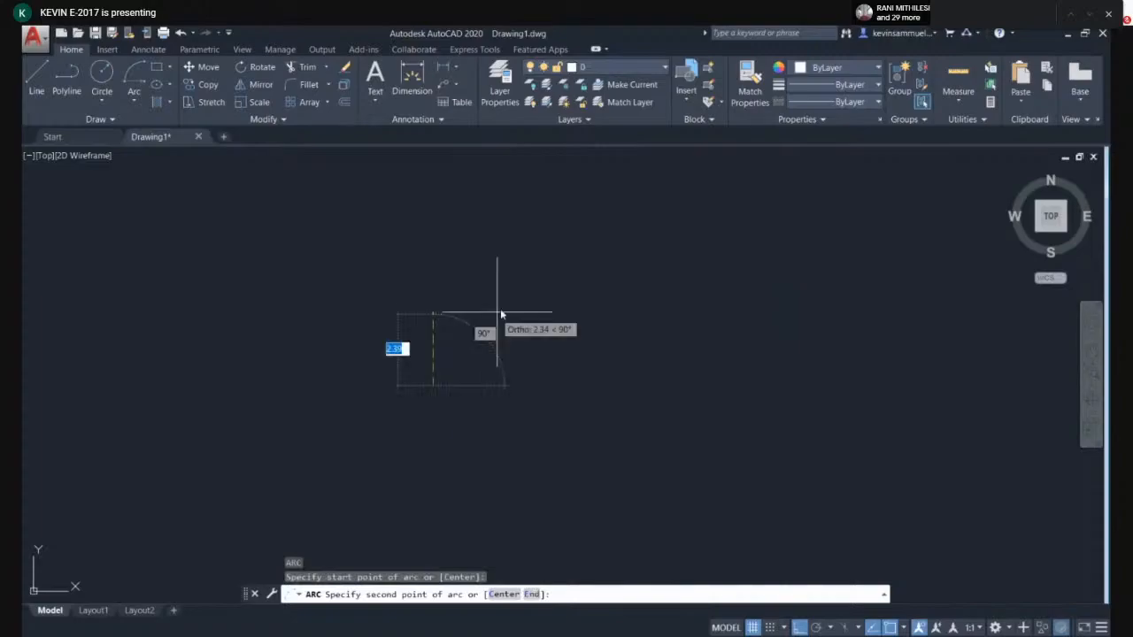
pyautogui.click(500, 314)
pyautogui.click(686, 310)
# - Select the arc with a crossing window and delete it
pyautogui.click(638, 407)
pyautogui.click(601, 434)
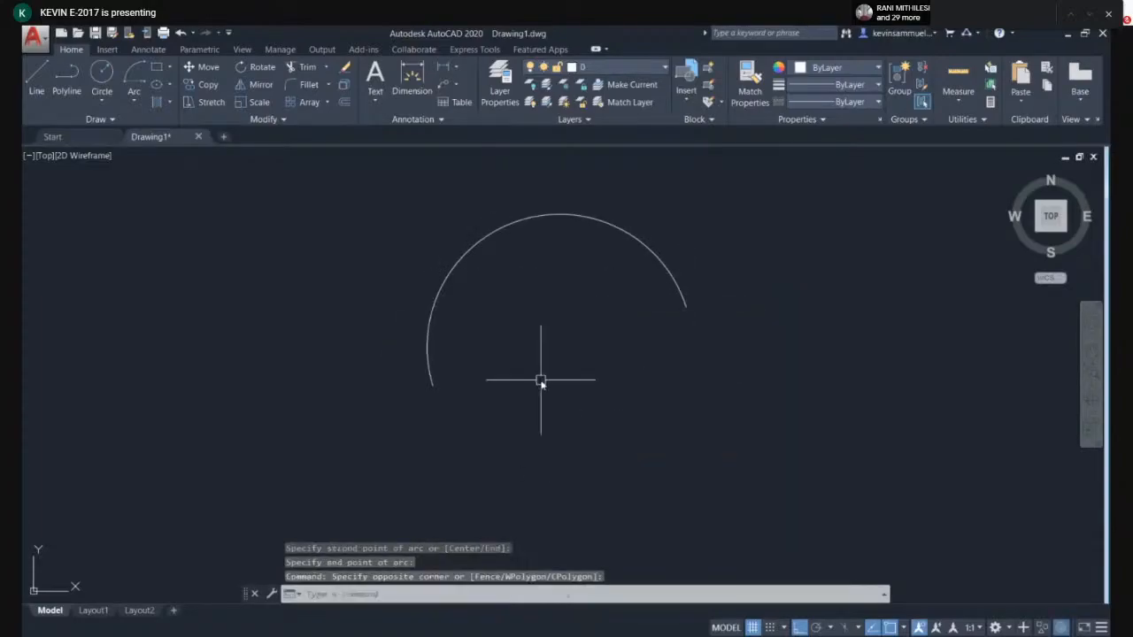
pyautogui.click(675, 183)
pyautogui.click(564, 274)
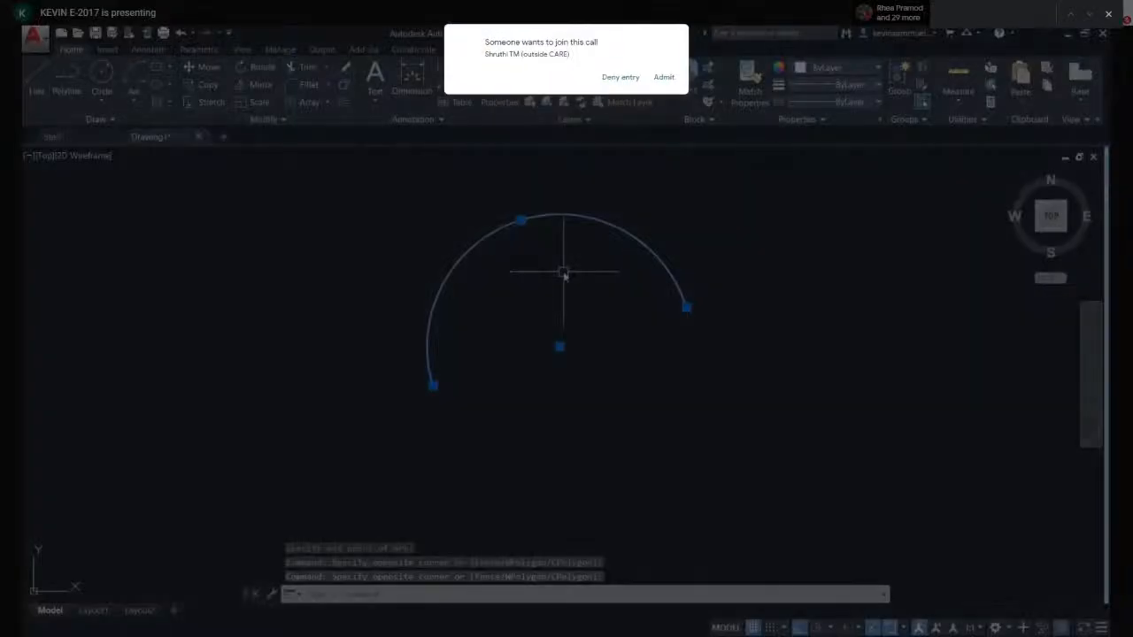
pyautogui.press('Delete')
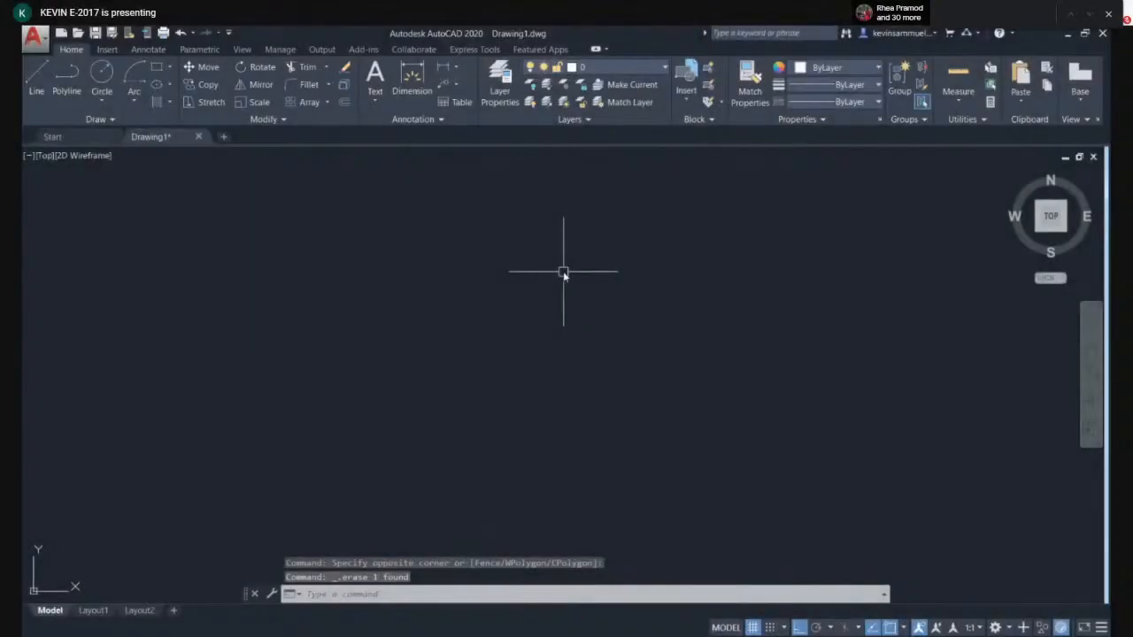
# - Try to draw a spline through five fit points, then cancel it
pyautogui.press('Return')
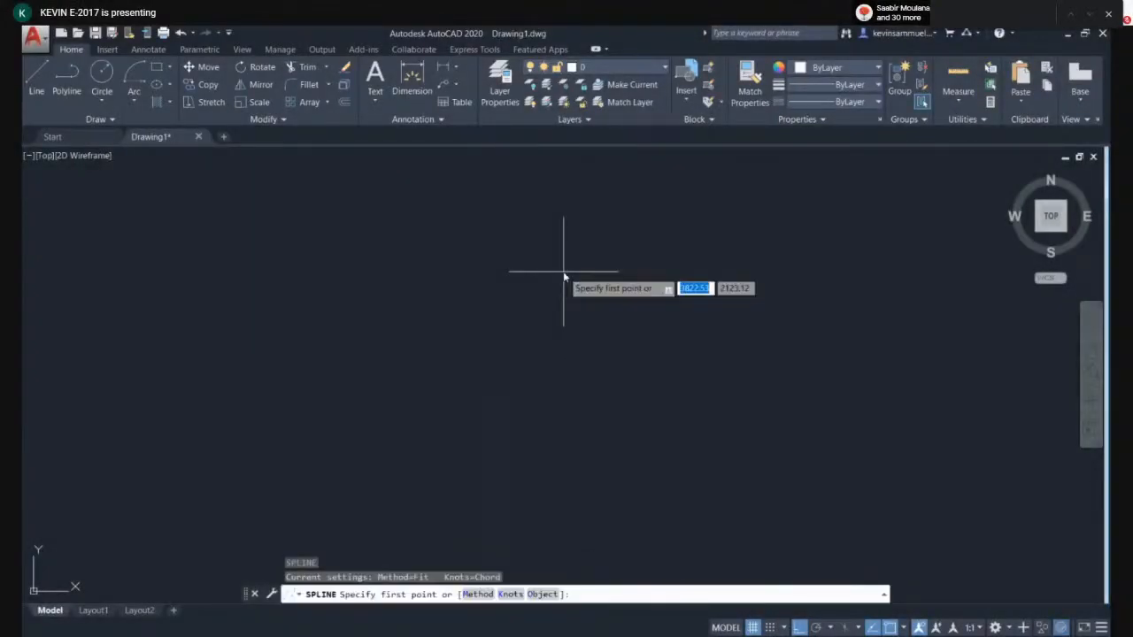
pyautogui.click(387, 383)
pyautogui.click(526, 287)
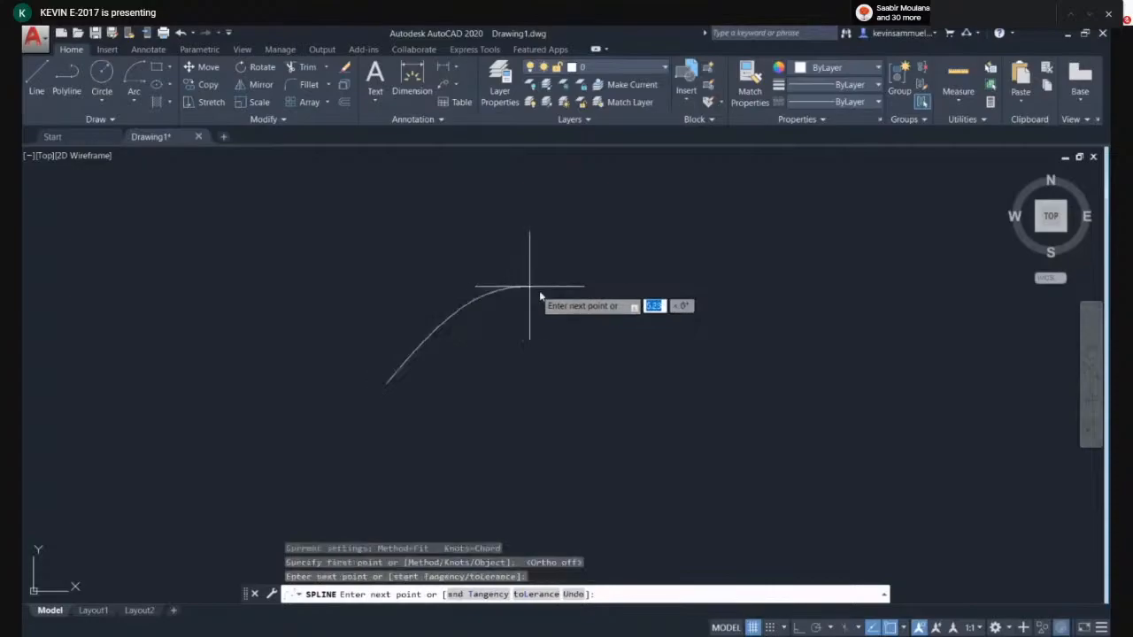
pyautogui.click(670, 370)
pyautogui.click(872, 245)
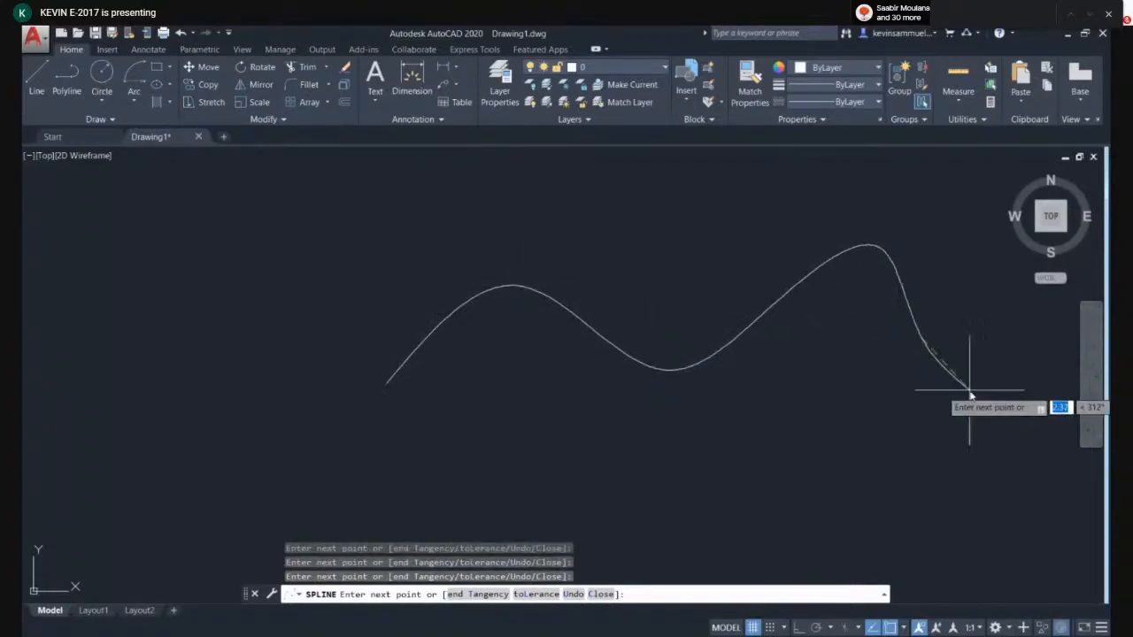
pyautogui.click(970, 444)
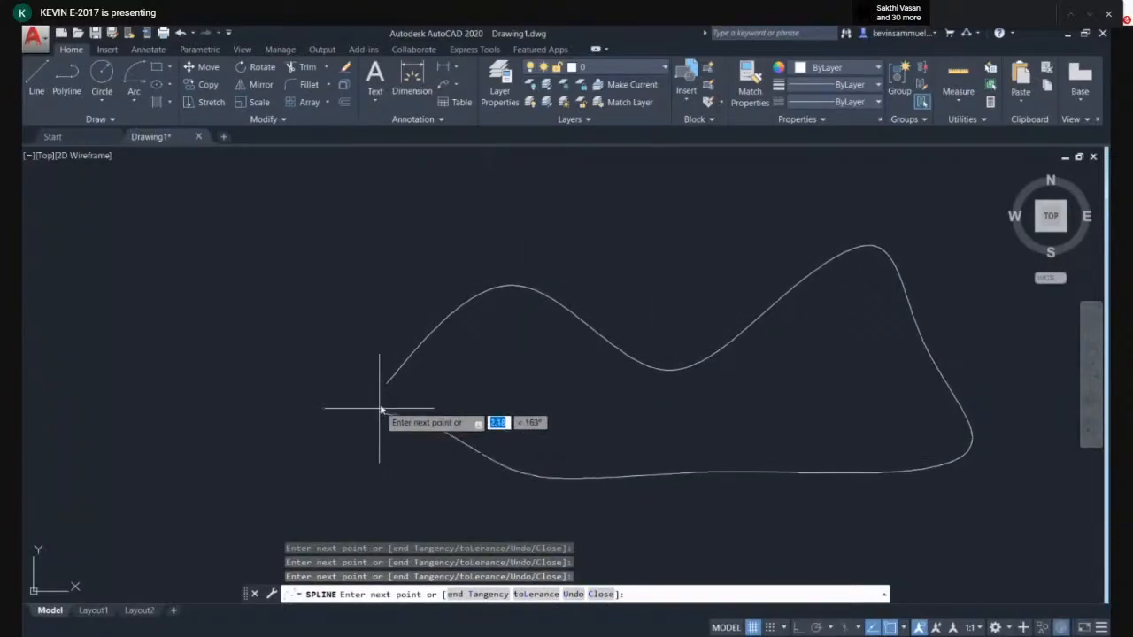
pyautogui.press('Escape')
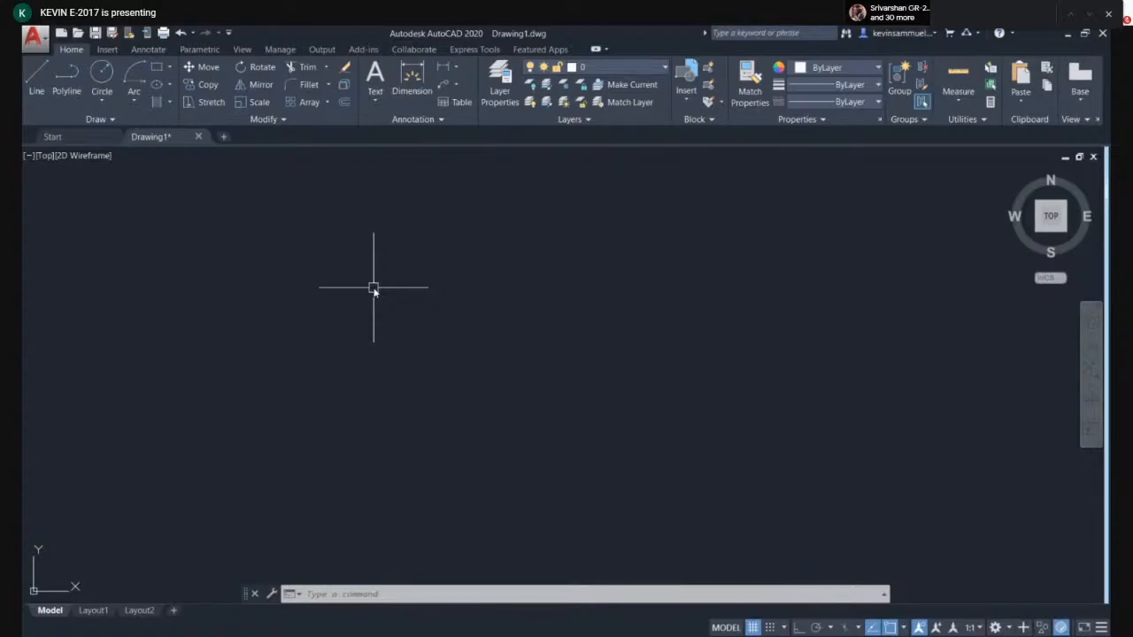
# - Turn Ortho on and draw a single horizontal line with LINE
pyautogui.write('l')
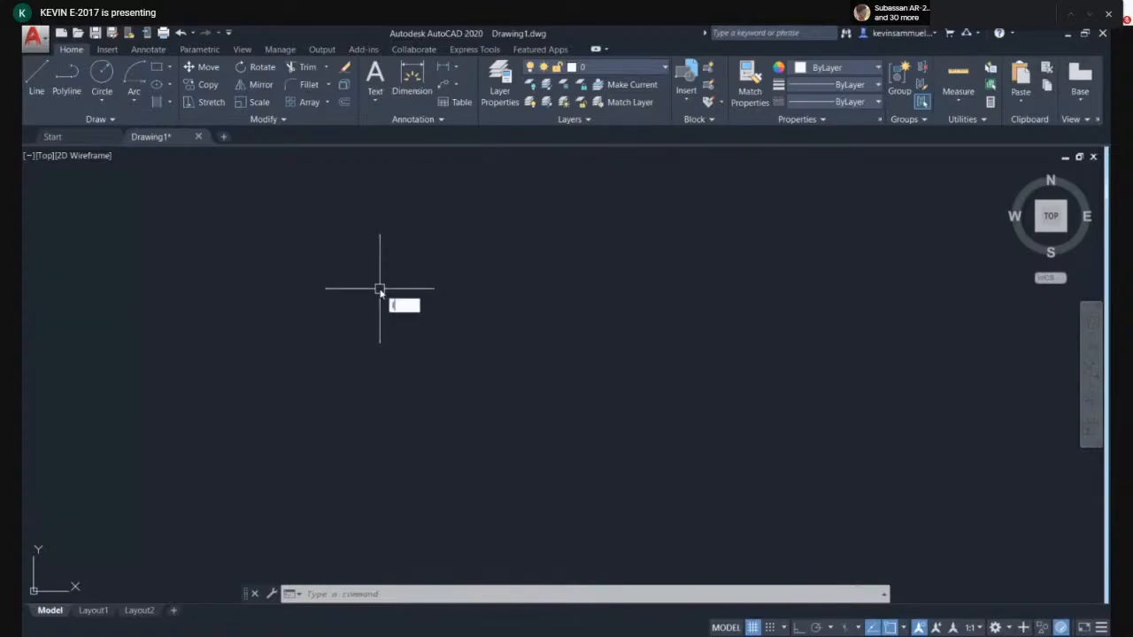
pyautogui.press('Return')
pyautogui.press('F8')
pyautogui.click(392, 337)
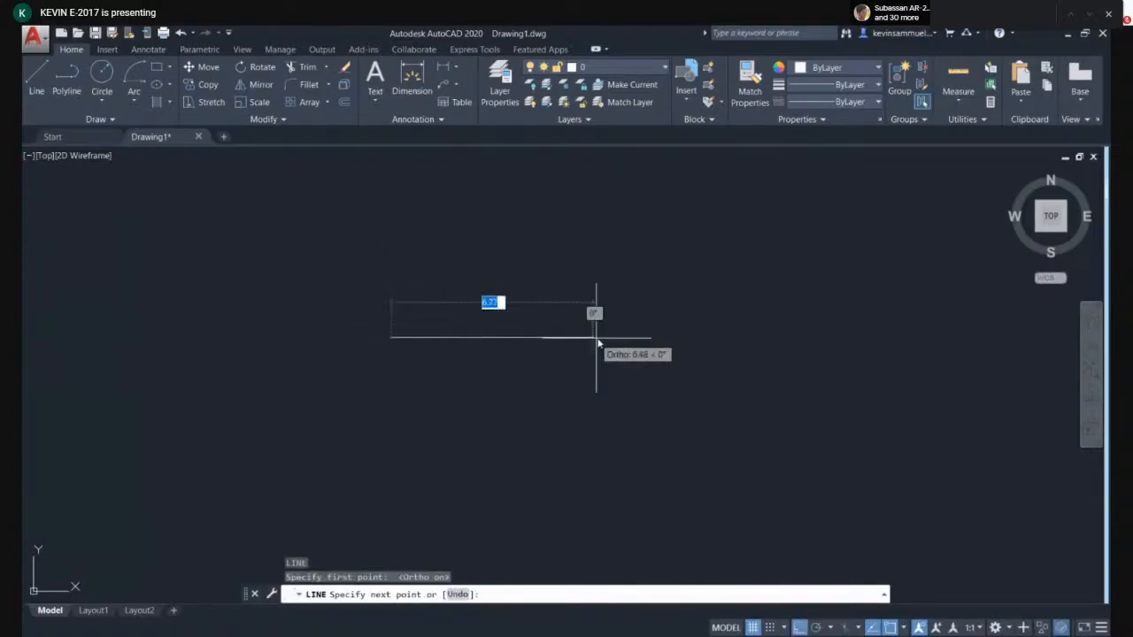
pyautogui.press('Escape')
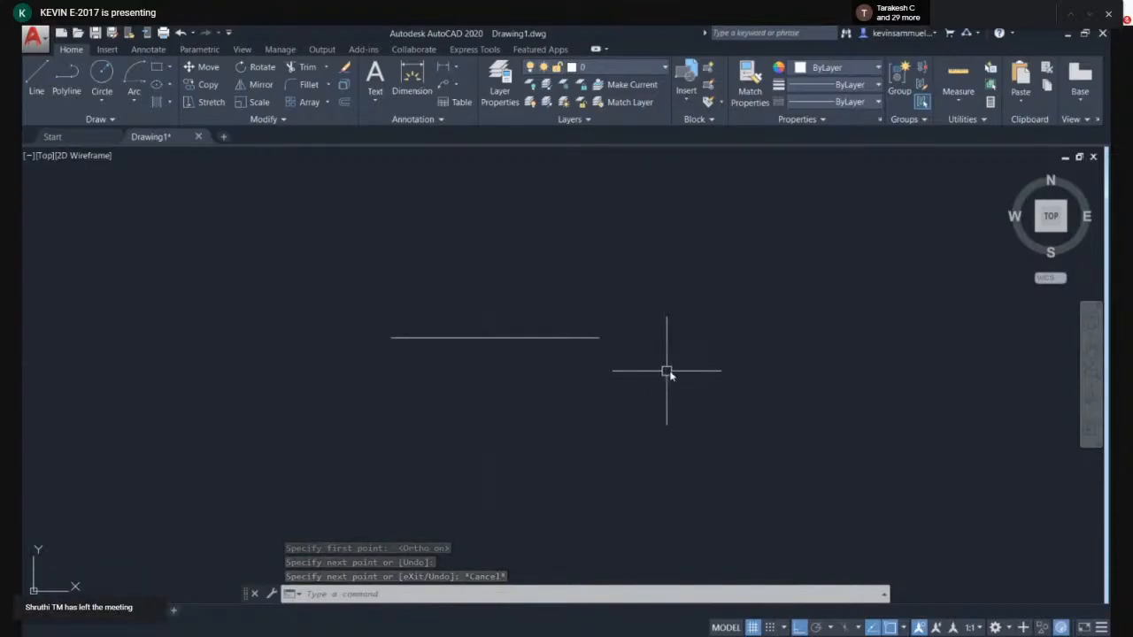
# - Move the horizontal line from its left endpoint to a new spot above it, turning Ortho off for the destination
pyautogui.write('M')
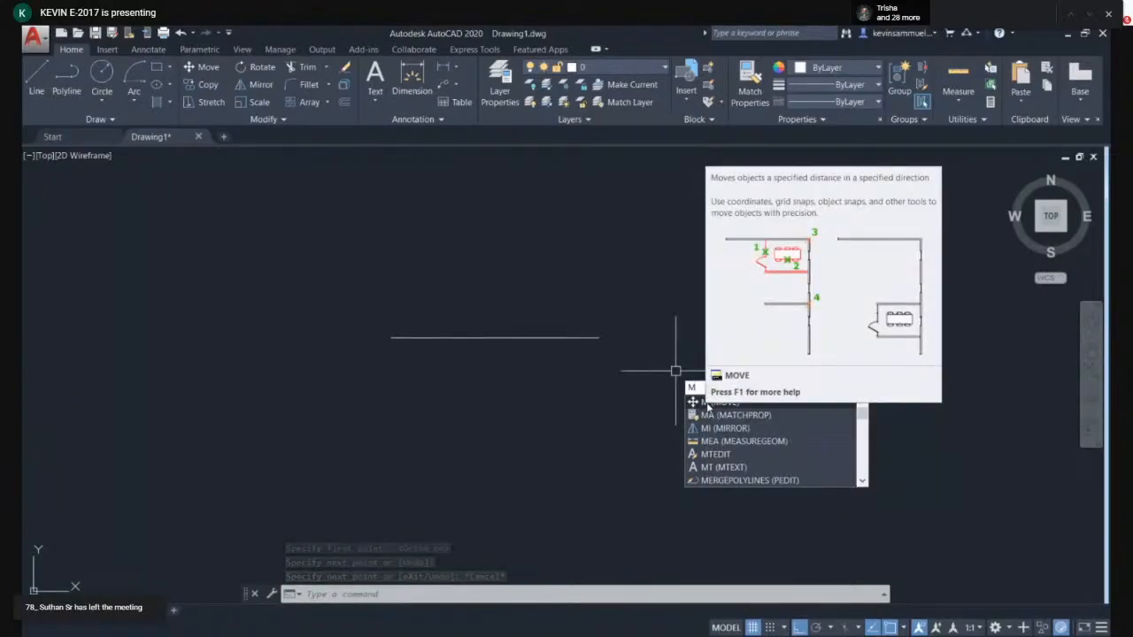
pyautogui.press('Return')
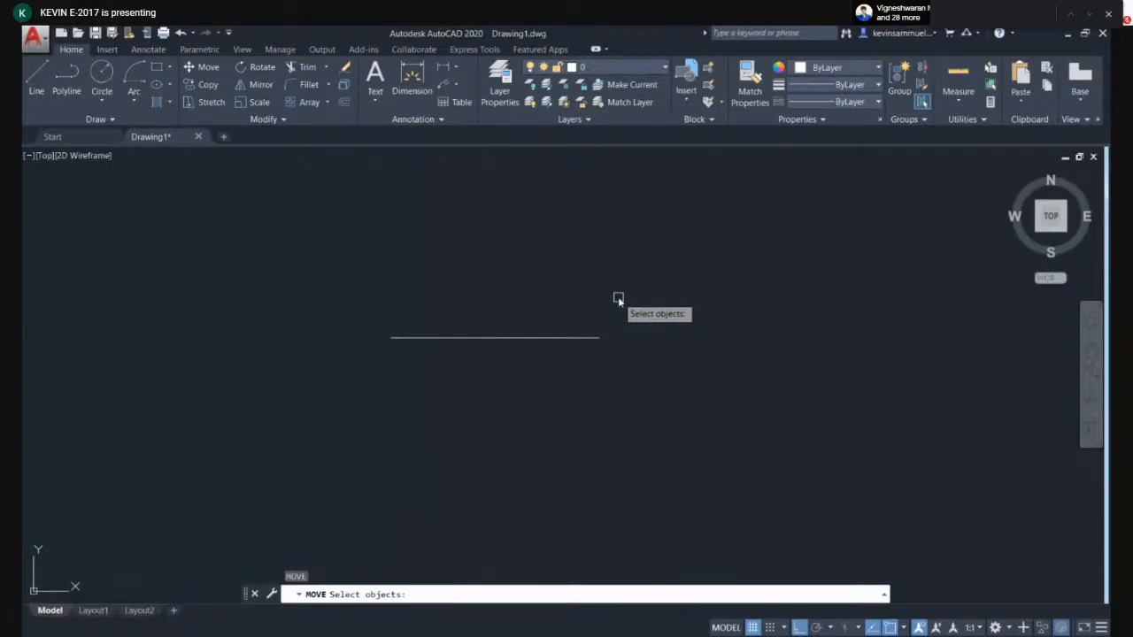
pyautogui.click(595, 340)
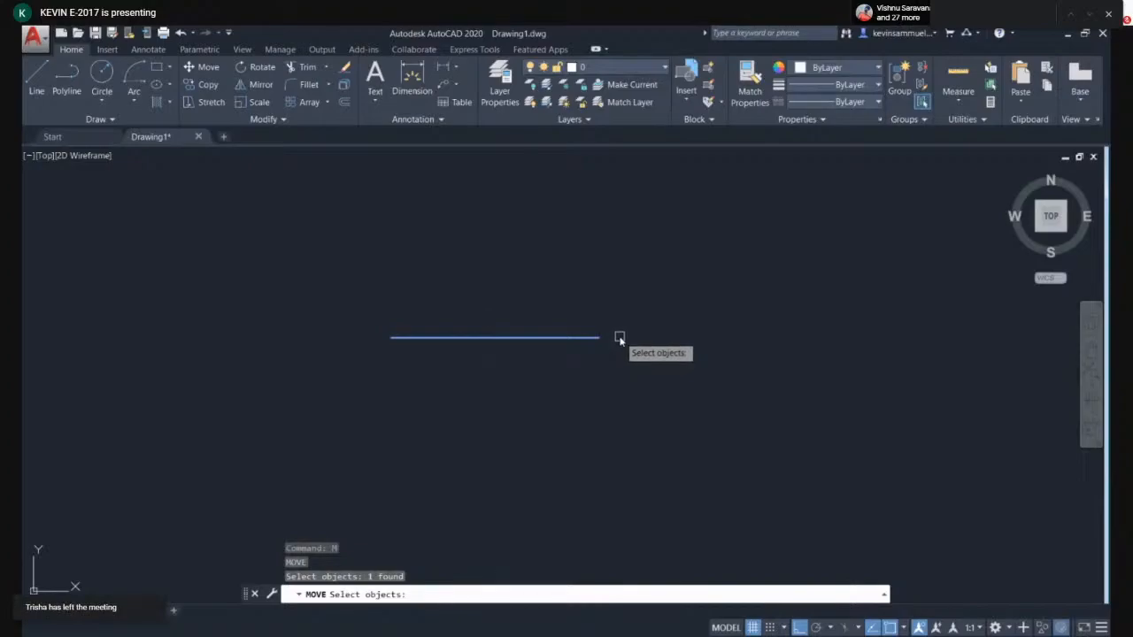
pyautogui.press('Return')
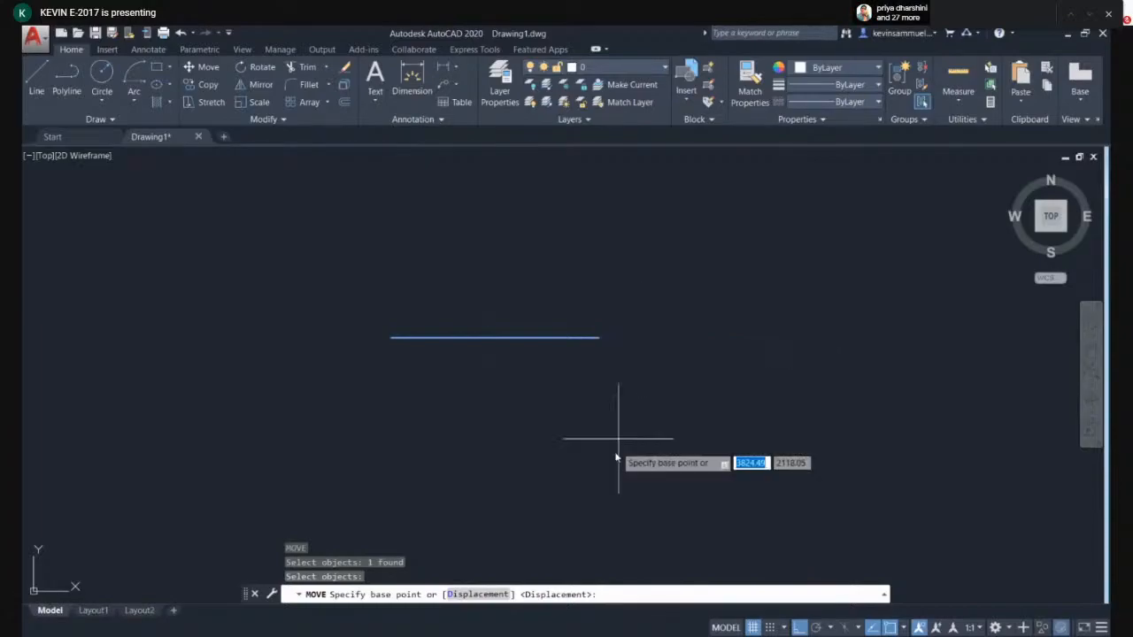
pyautogui.click(390, 337)
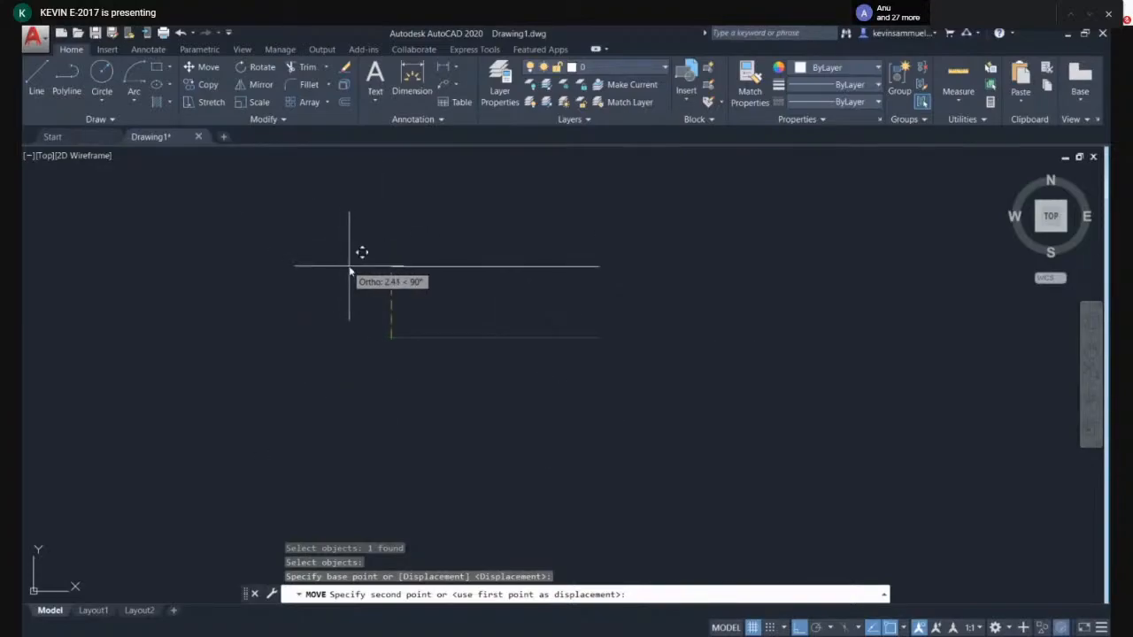
pyautogui.press('F8')
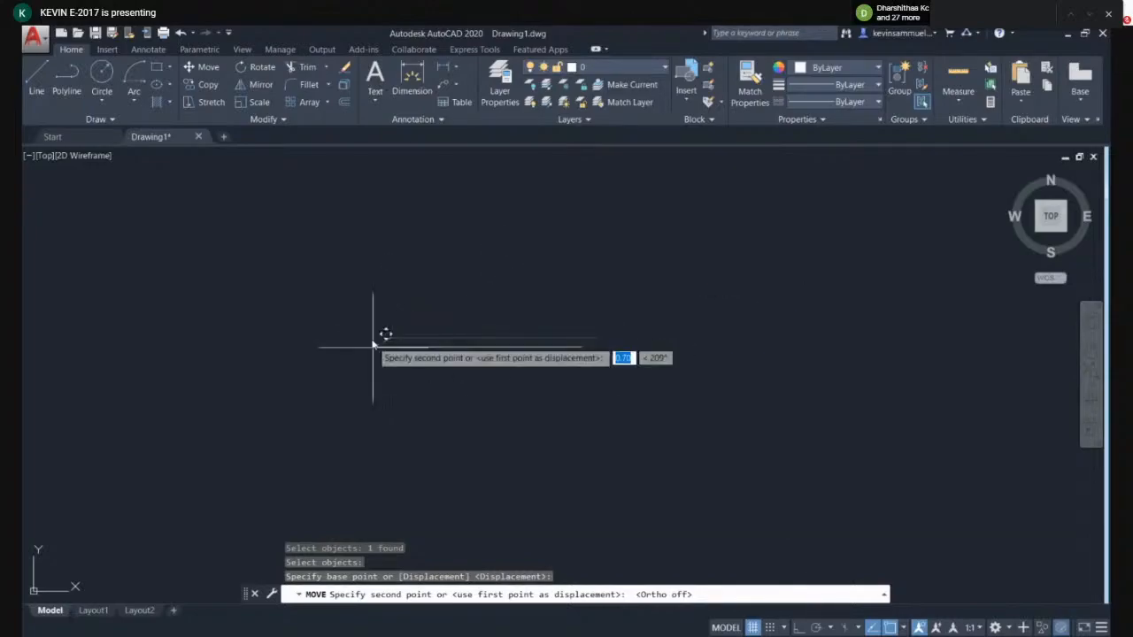
pyautogui.click(397, 314)
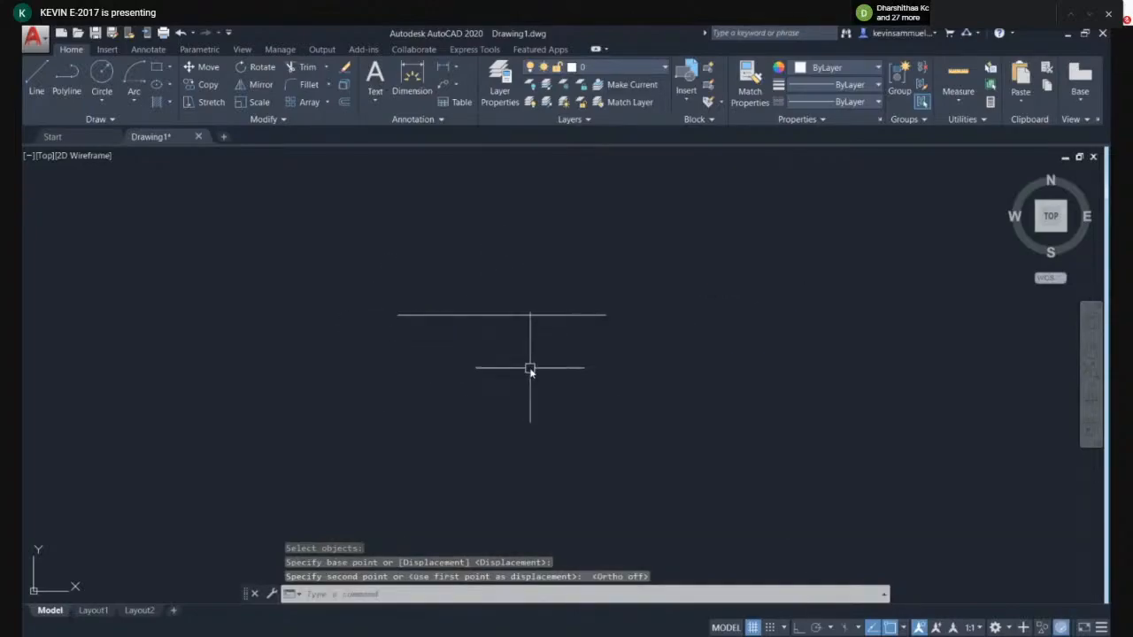
# - Move the line again, selecting it with a window and picking a new base point and destination
pyautogui.write('m')
pyautogui.press('Return')
pyautogui.click(576, 338)
pyautogui.click(549, 296)
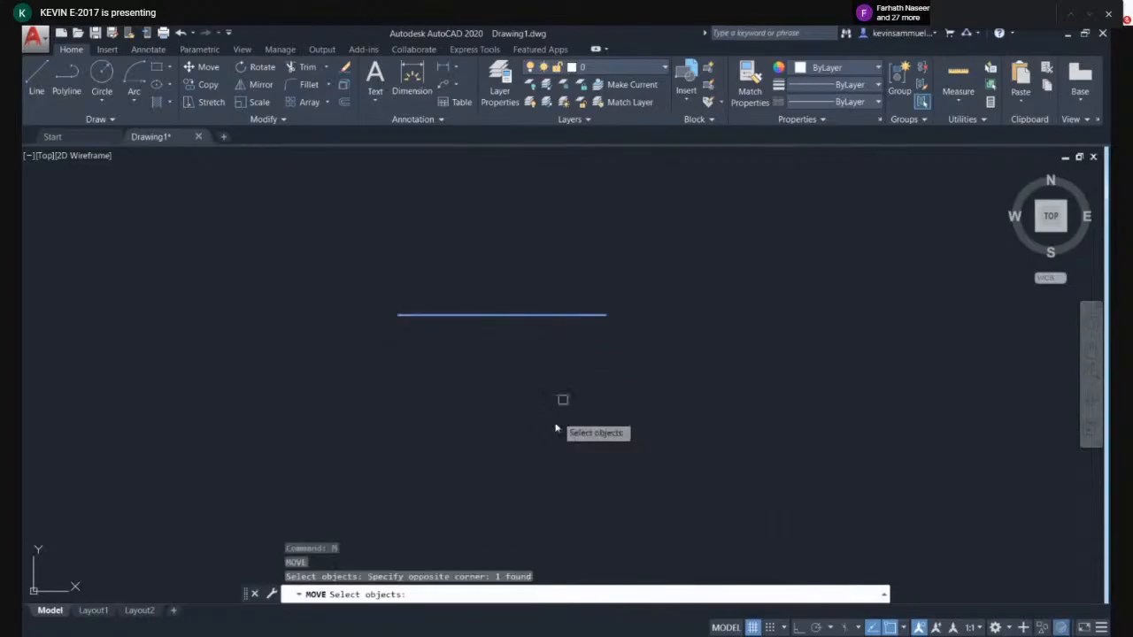
pyautogui.press('Return')
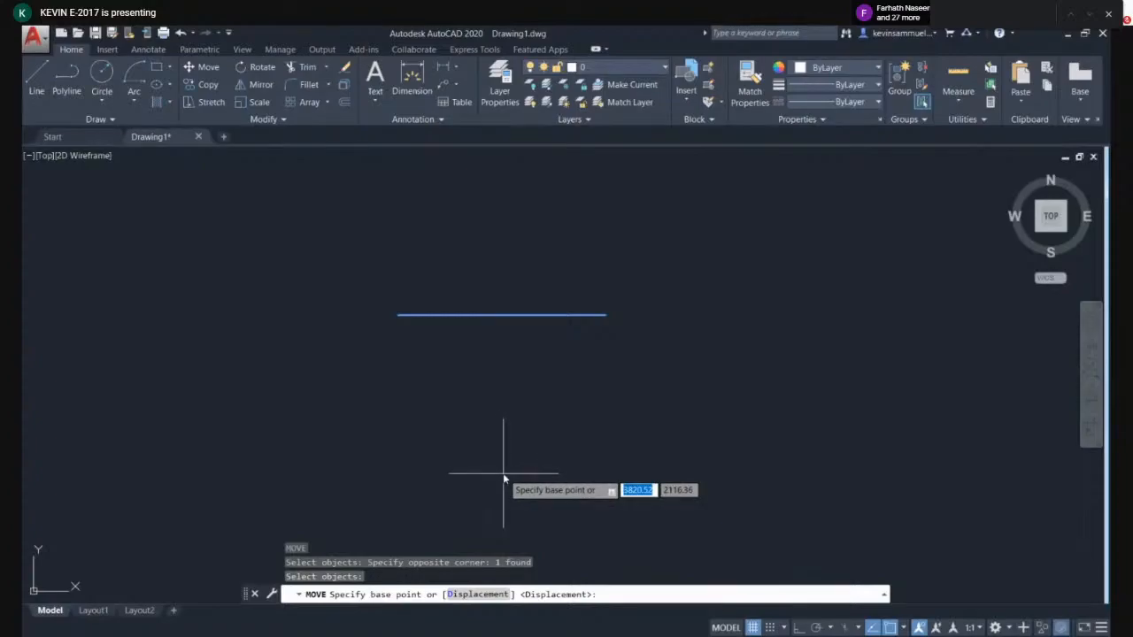
pyautogui.click(504, 476)
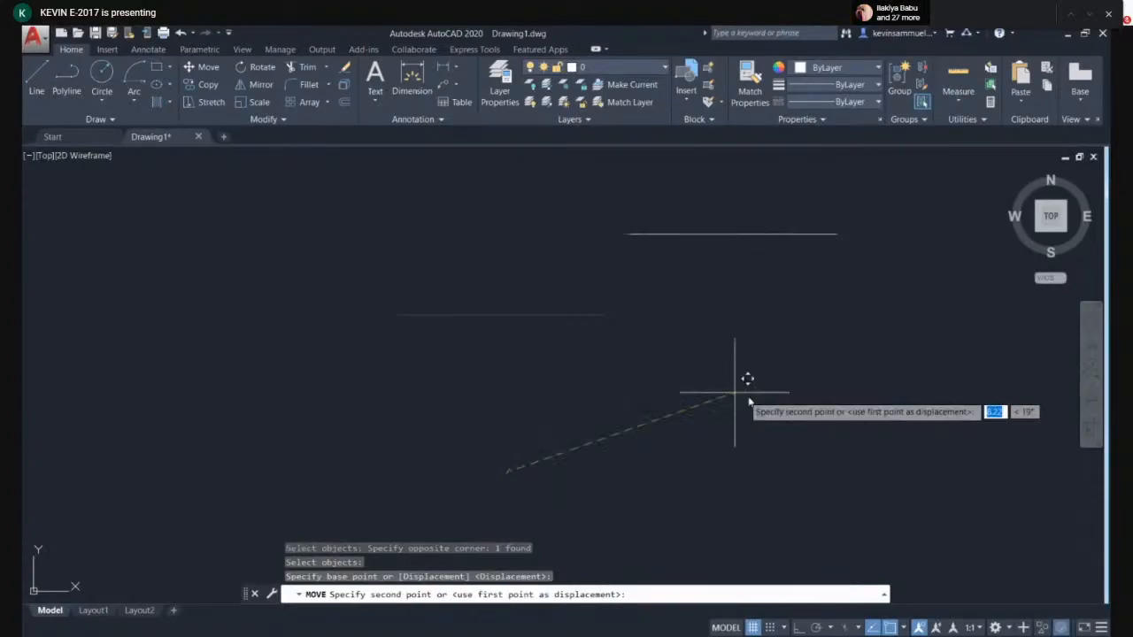
pyautogui.click(511, 437)
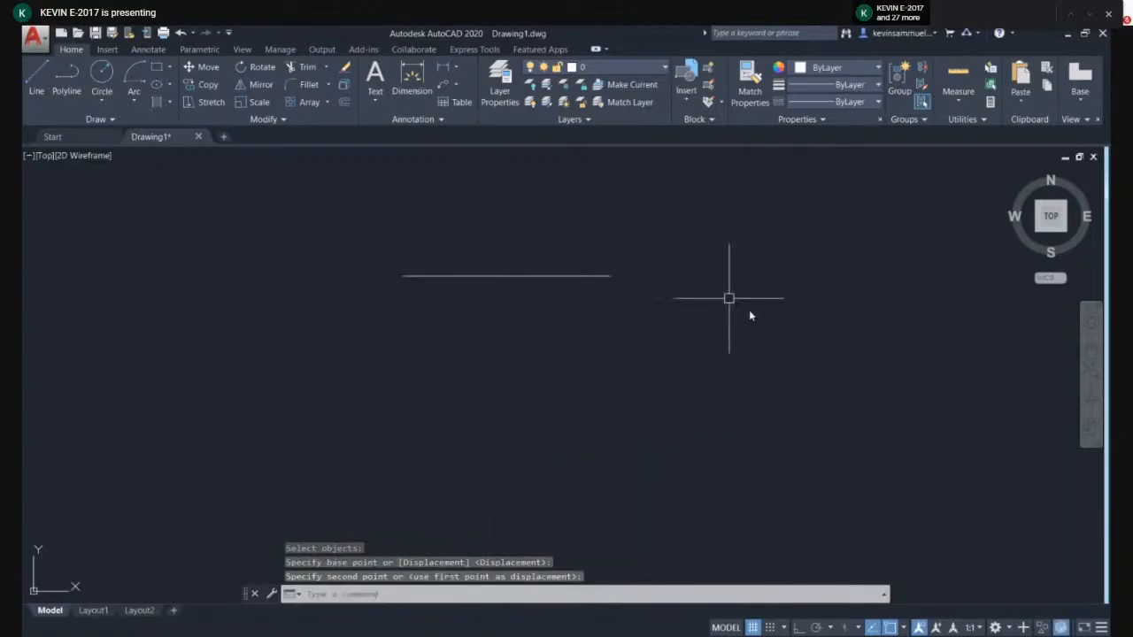
pyautogui.click(606, 278)
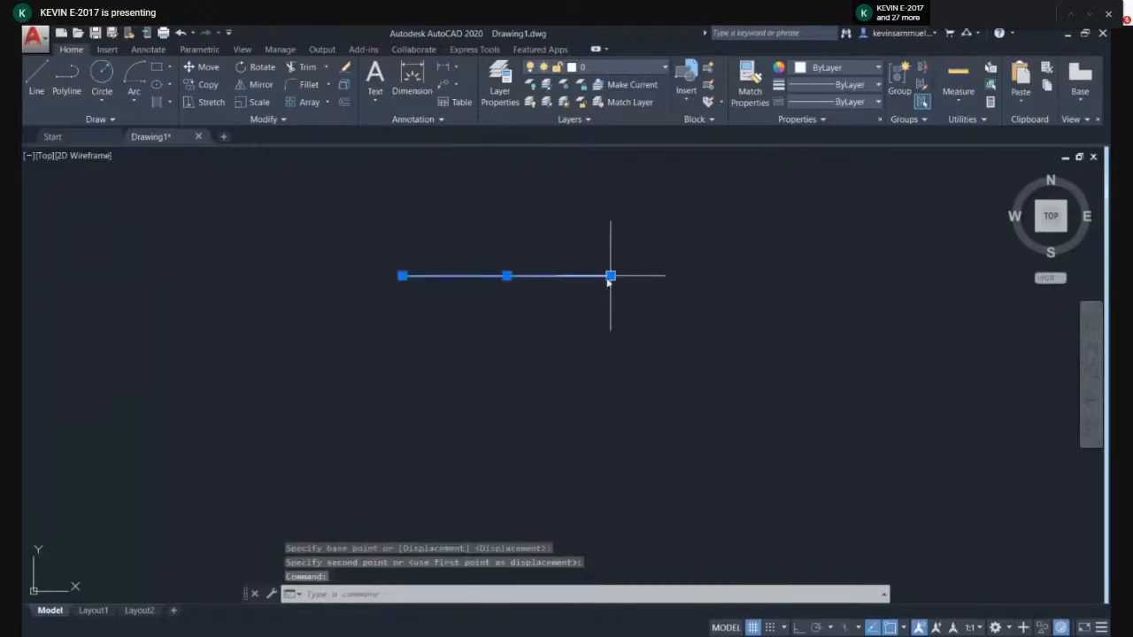
pyautogui.press('Escape')
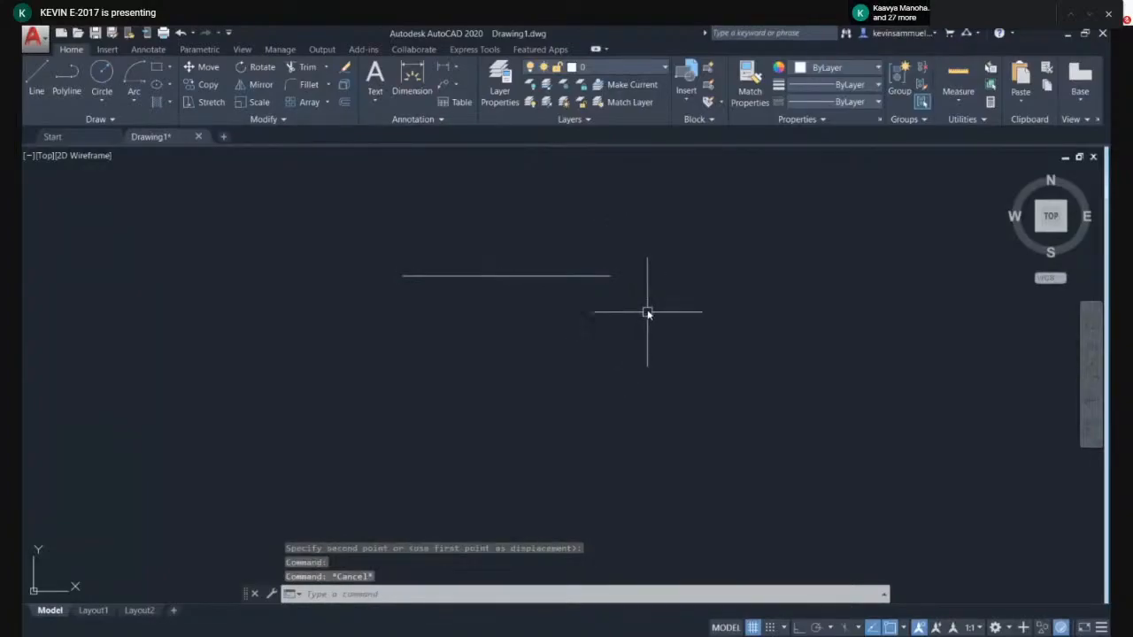
pyautogui.press('F8')
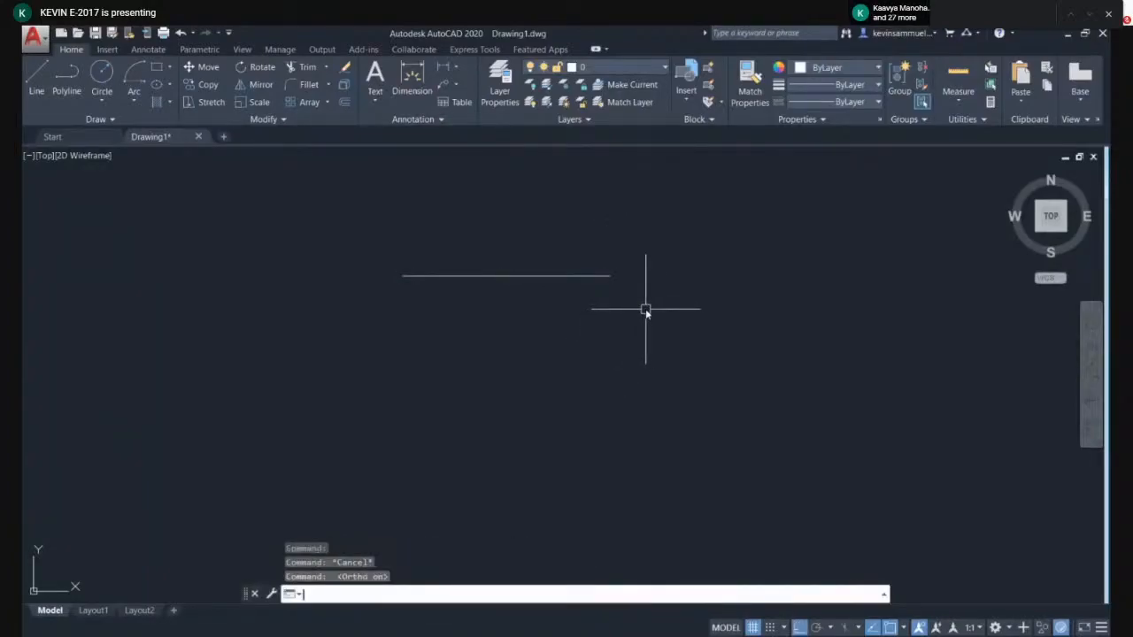
pyautogui.click(634, 308)
pyautogui.click(585, 252)
pyautogui.write('m')
pyautogui.press('Return')
pyautogui.click(675, 258)
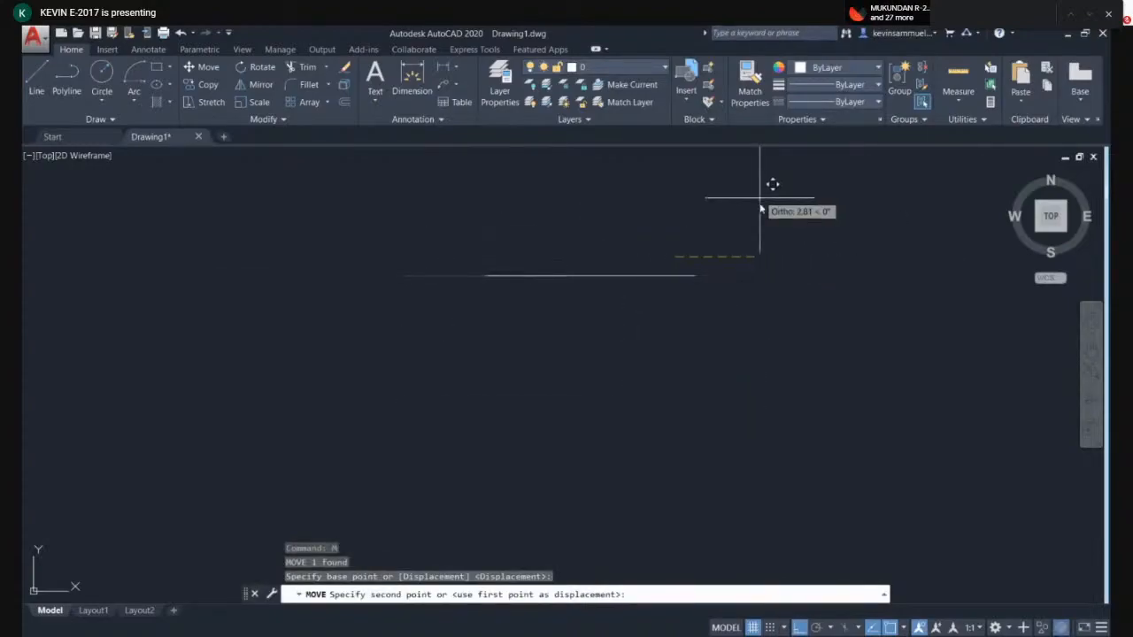
pyautogui.press('Escape')
pyautogui.press('F8')
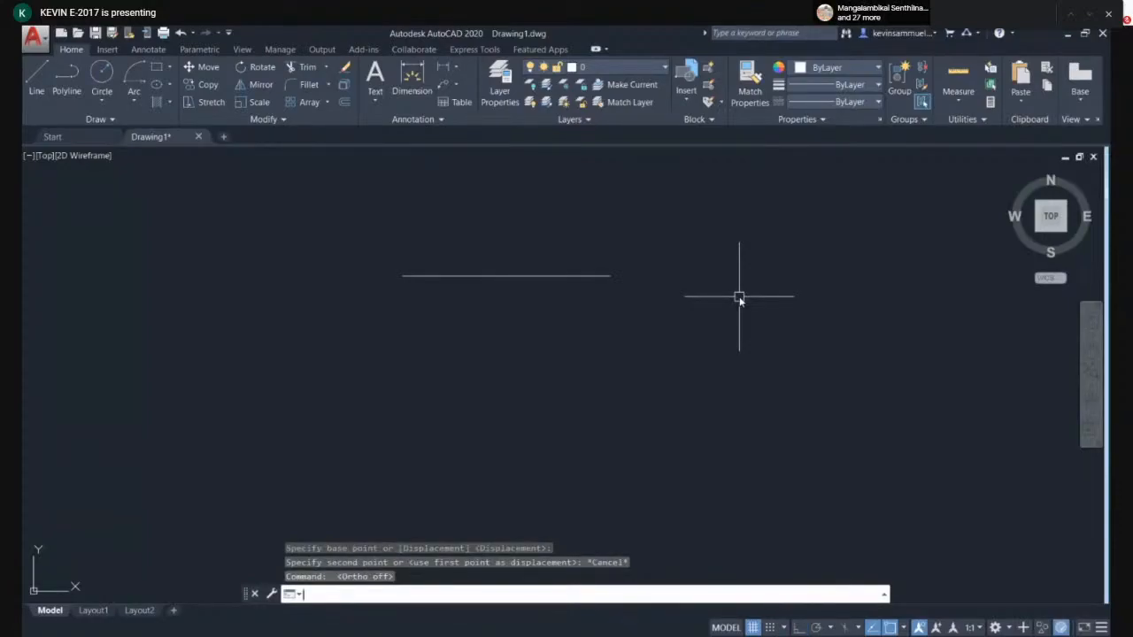
# - Select the line with a window and move it to a new position down and to the right
pyautogui.click(739, 298)
pyautogui.click(581, 223)
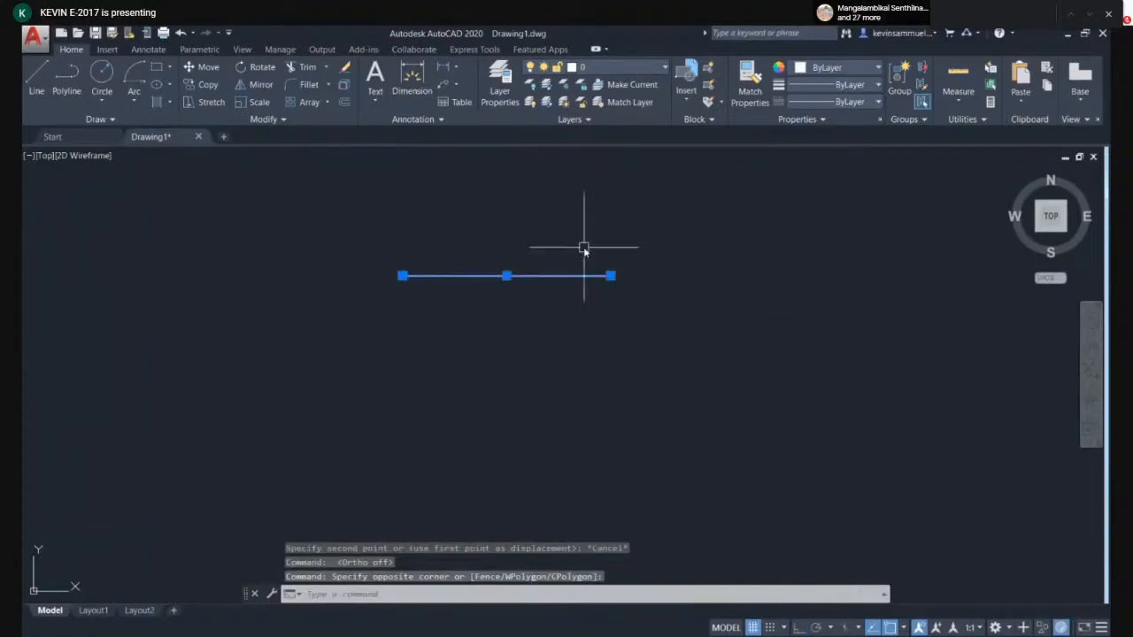
pyautogui.write('m')
pyautogui.press('Return')
pyautogui.click(674, 295)
pyautogui.click(748, 323)
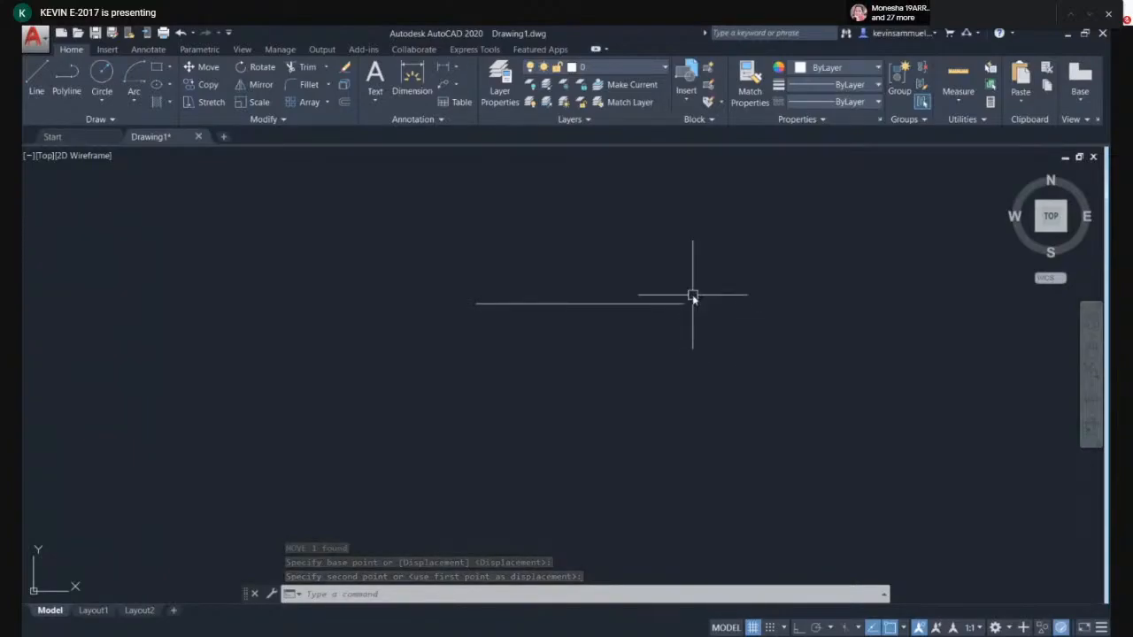
# - Window-select the line once more and move it further down and to the right
pyautogui.click(733, 274)
pyautogui.click(658, 336)
pyautogui.write('m')
pyautogui.press('Return')
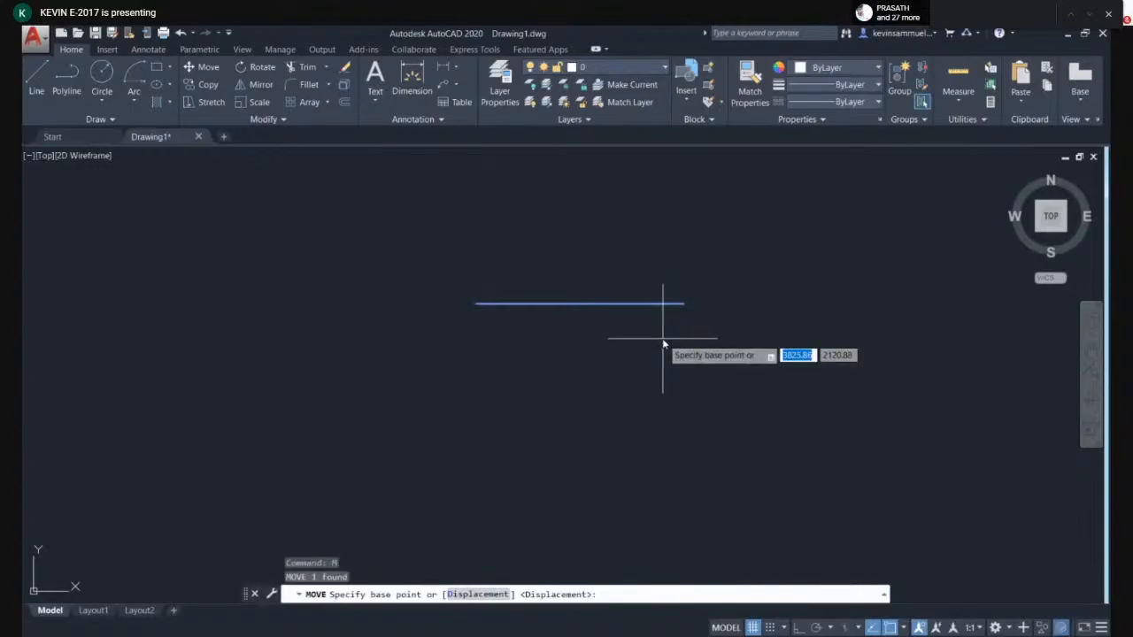
pyautogui.click(663, 344)
pyautogui.click(737, 360)
pyautogui.press('Return')
pyautogui.click(822, 370)
pyautogui.click(731, 299)
pyautogui.press('Escape')
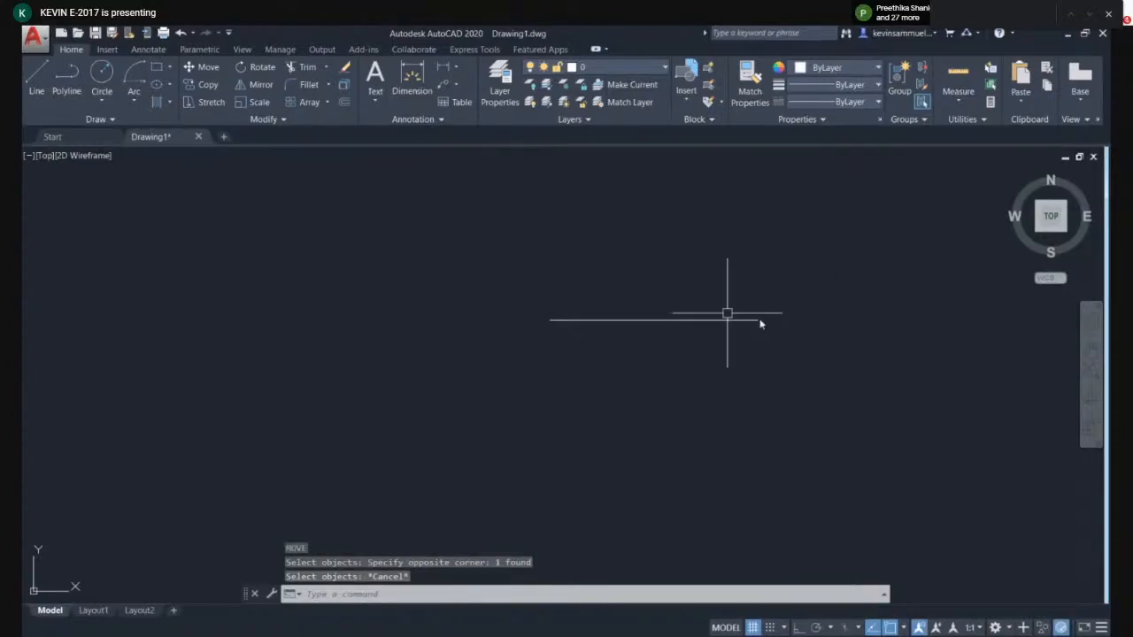
# - Start Copy, select the line, base it at its left endpoint and place a copy directly below with Ortho on
pyautogui.moveTo(692, 326)
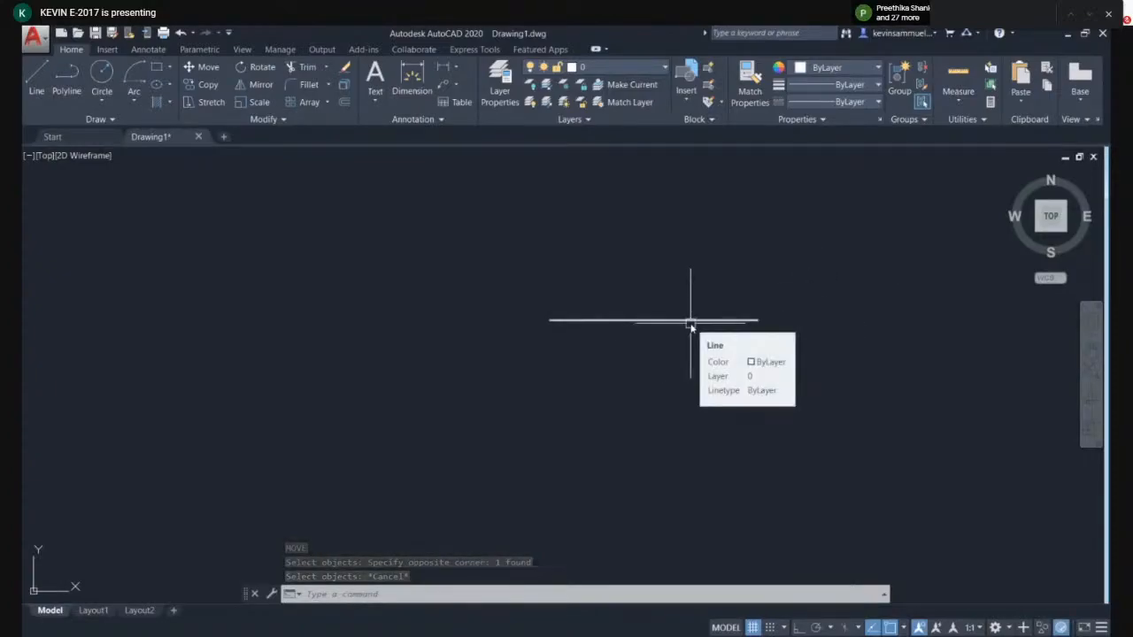
pyautogui.moveTo(730, 354)
pyautogui.mouseDown(button='middle')
pyautogui.moveTo(617, 319)
pyautogui.moveTo(607, 360)
pyautogui.mouseUp(button='middle')
pyautogui.scroll(2, 617, 318)
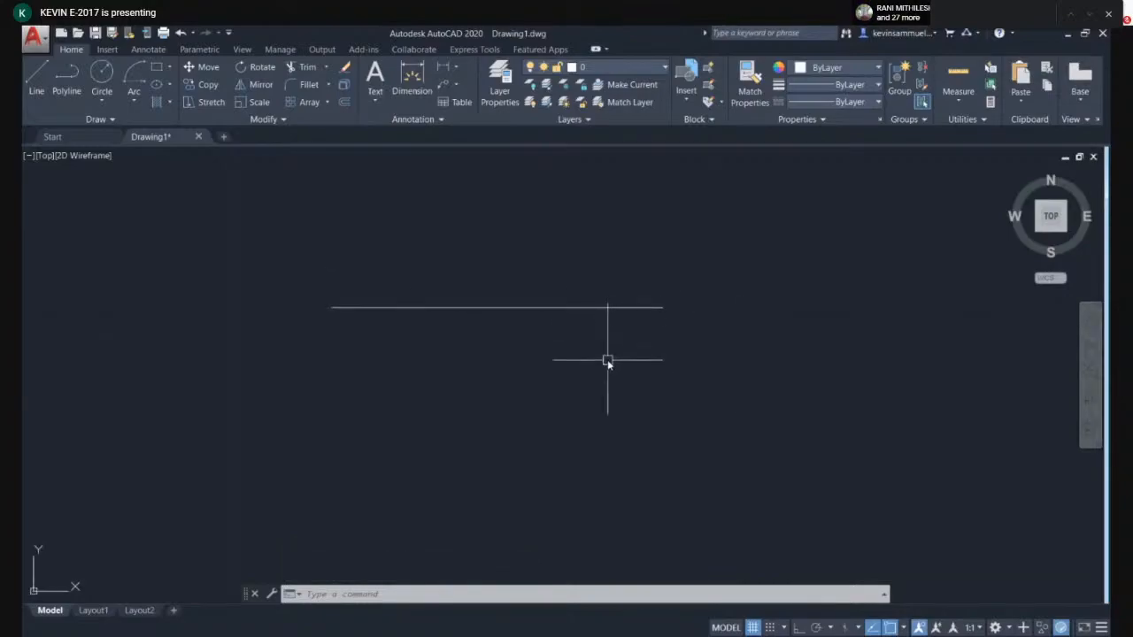
pyautogui.write('o')
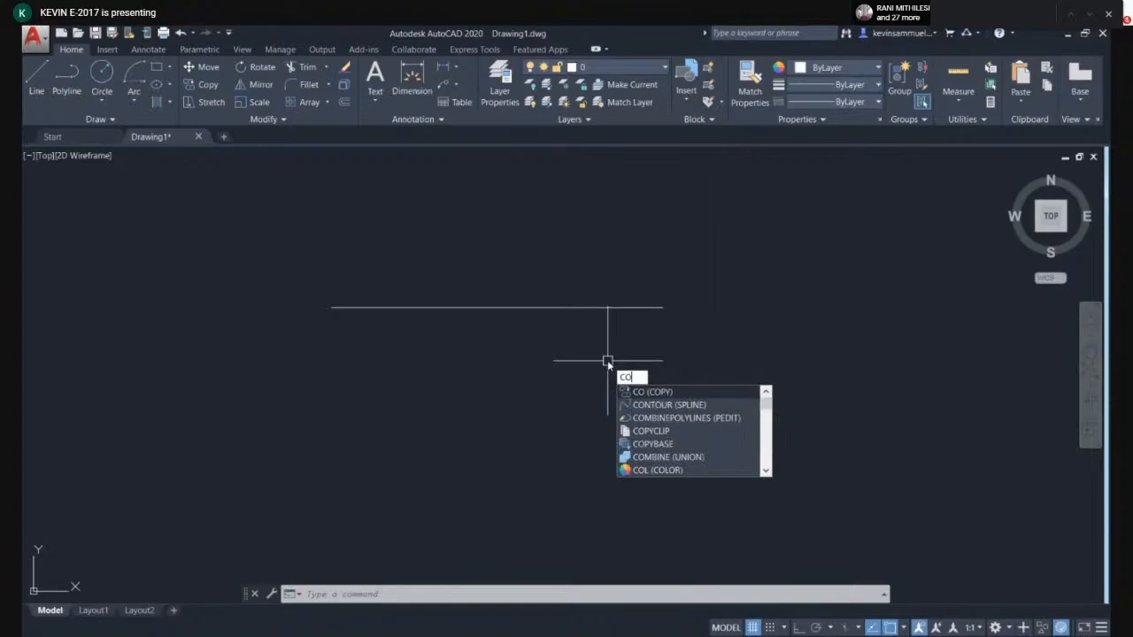
pyautogui.click(651, 392)
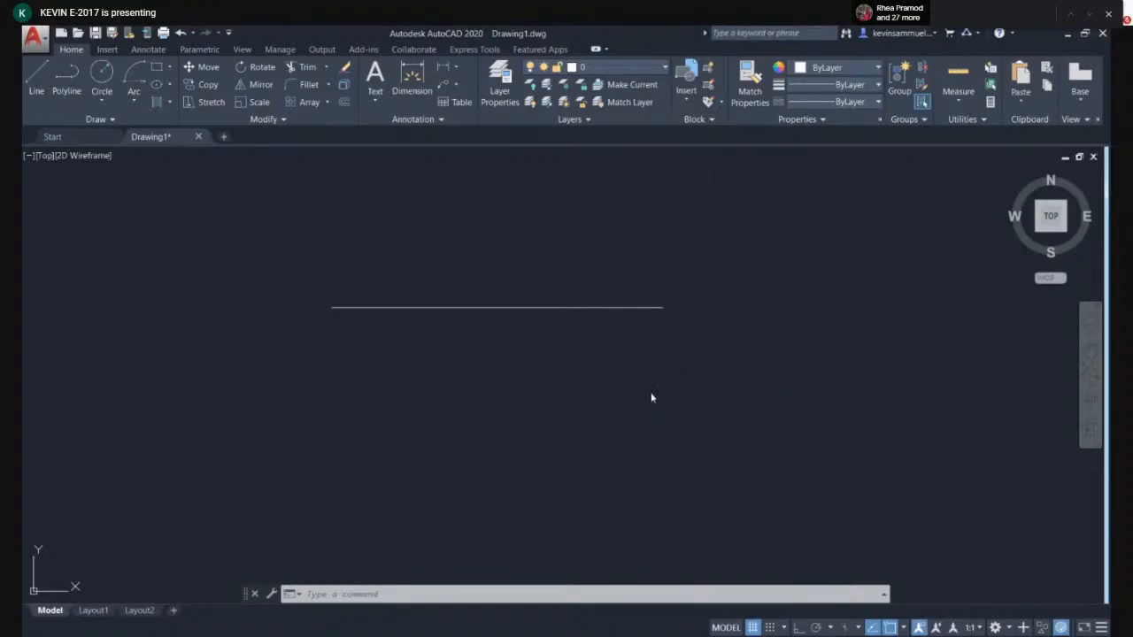
pyautogui.click(657, 307)
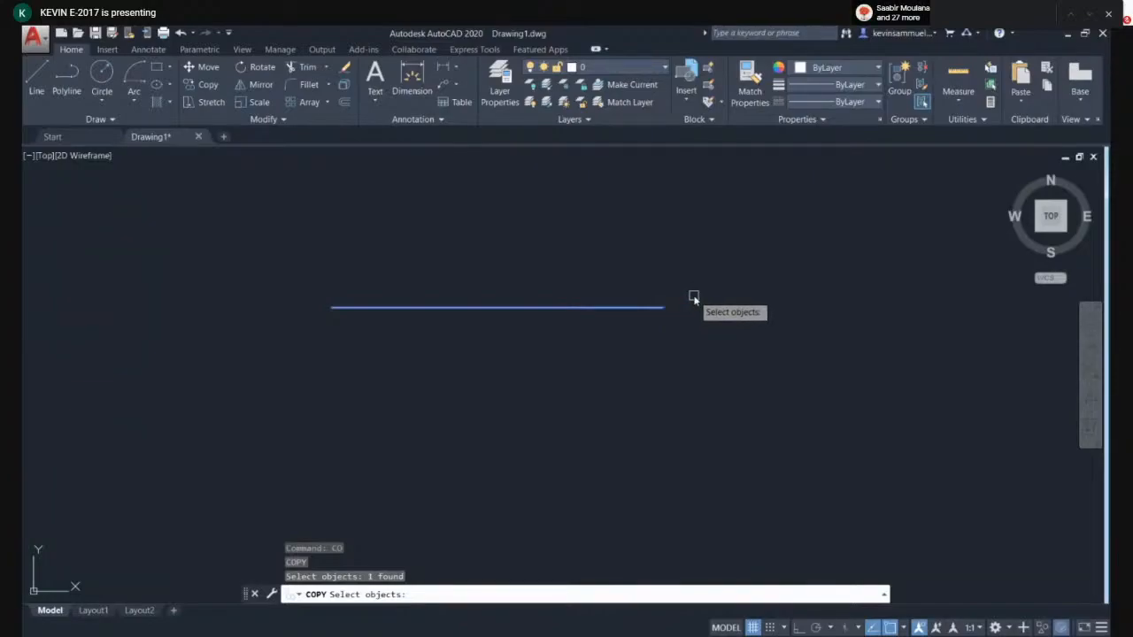
pyautogui.press('Return')
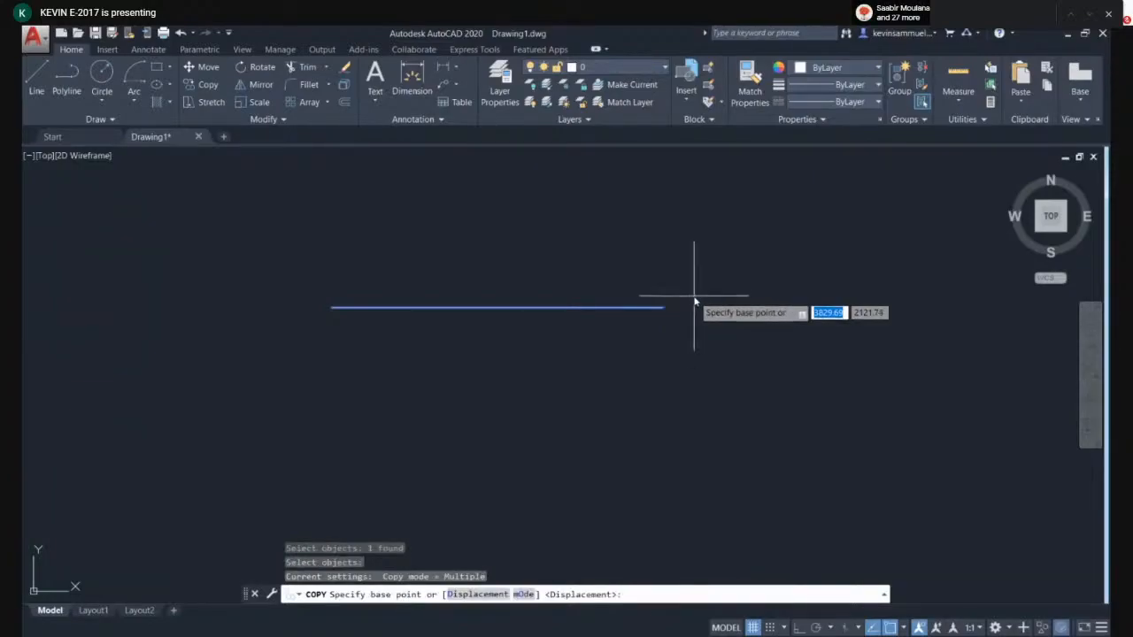
pyautogui.click(330, 307)
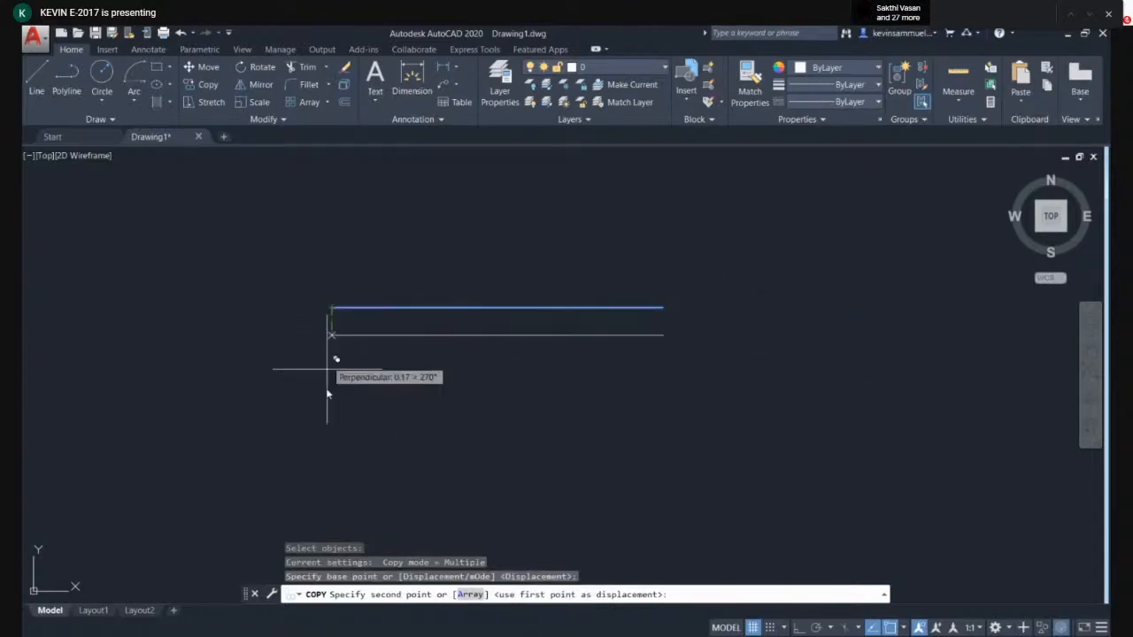
pyautogui.moveTo(326, 421); pyautogui.dragTo(345, 328, button='middle')
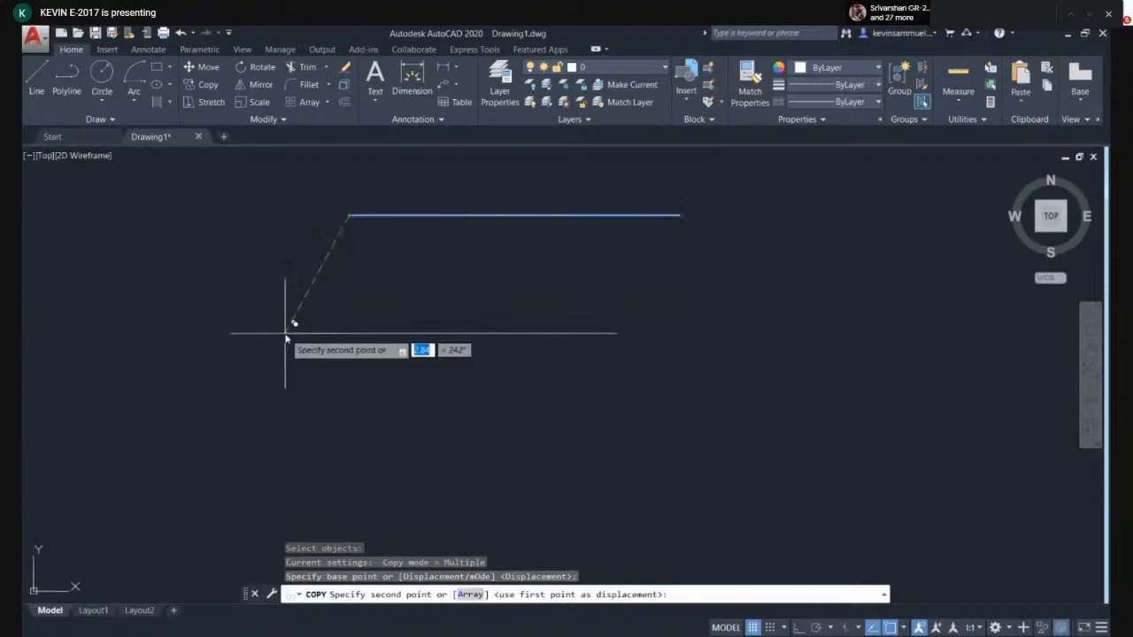
pyautogui.press('F8')
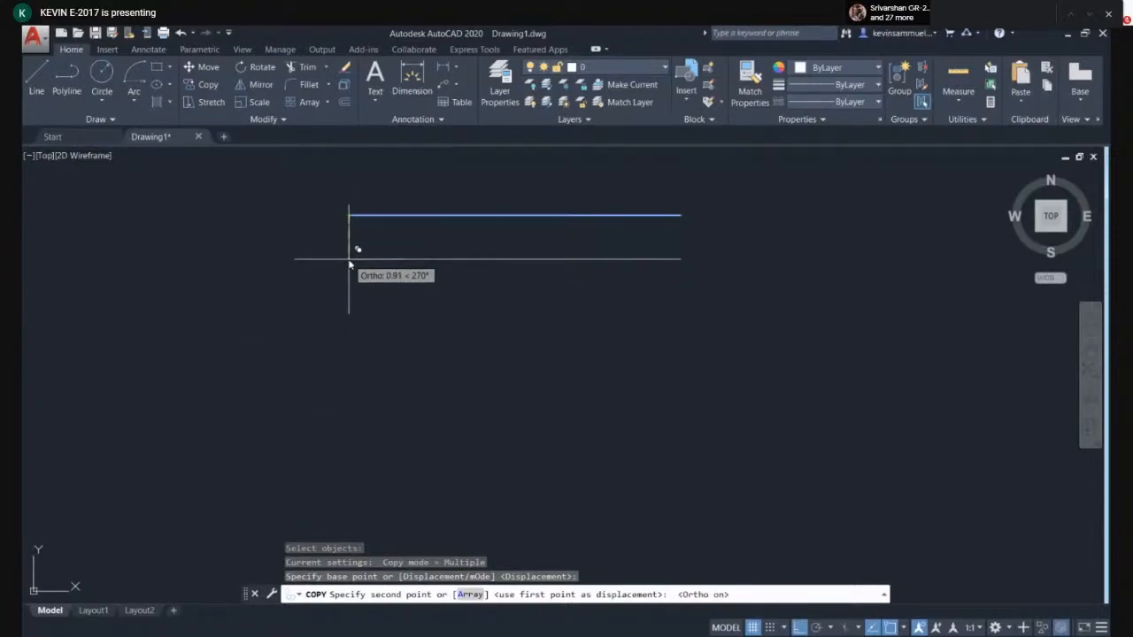
pyautogui.click(351, 261)
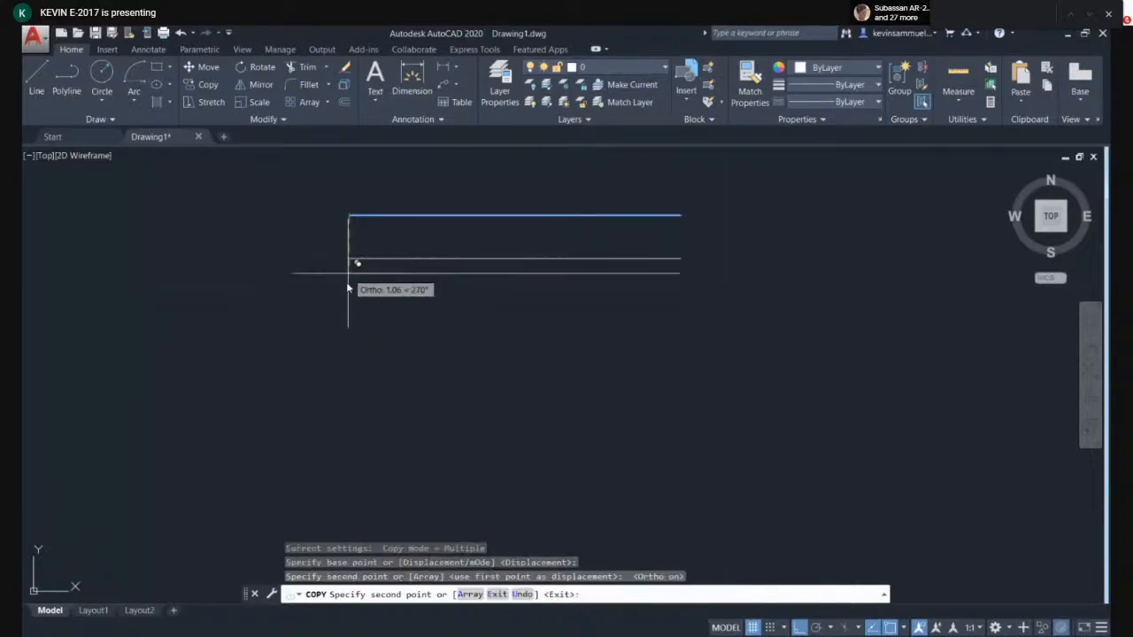
# - Place several more copies of the line stacked below the original and one above it
pyautogui.click(344, 303)
pyautogui.click(347, 378)
pyautogui.scroll(-3, 341, 337)
pyautogui.click(333, 373)
pyautogui.click(334, 421)
pyautogui.click(331, 471)
pyautogui.moveTo(312, 204); pyautogui.dragTo(314, 427, button='middle')
pyautogui.click(314, 336)
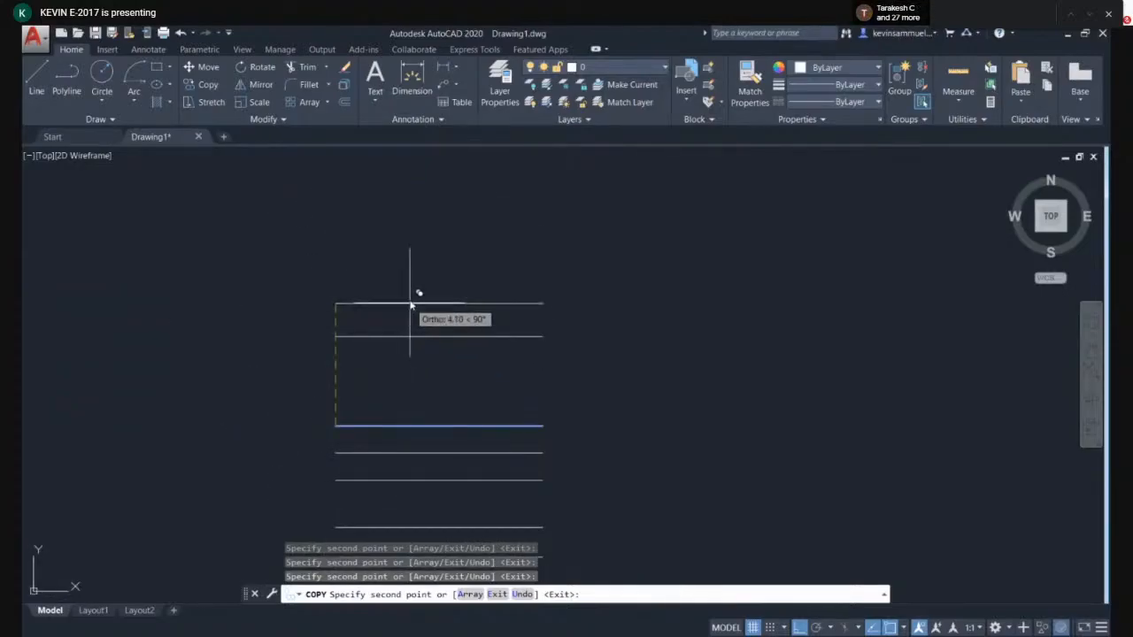
# - Turn Ortho off and place many more copies of the line scattered around the drawing, then end Copy
pyautogui.press('F8')
pyautogui.click(281, 268)
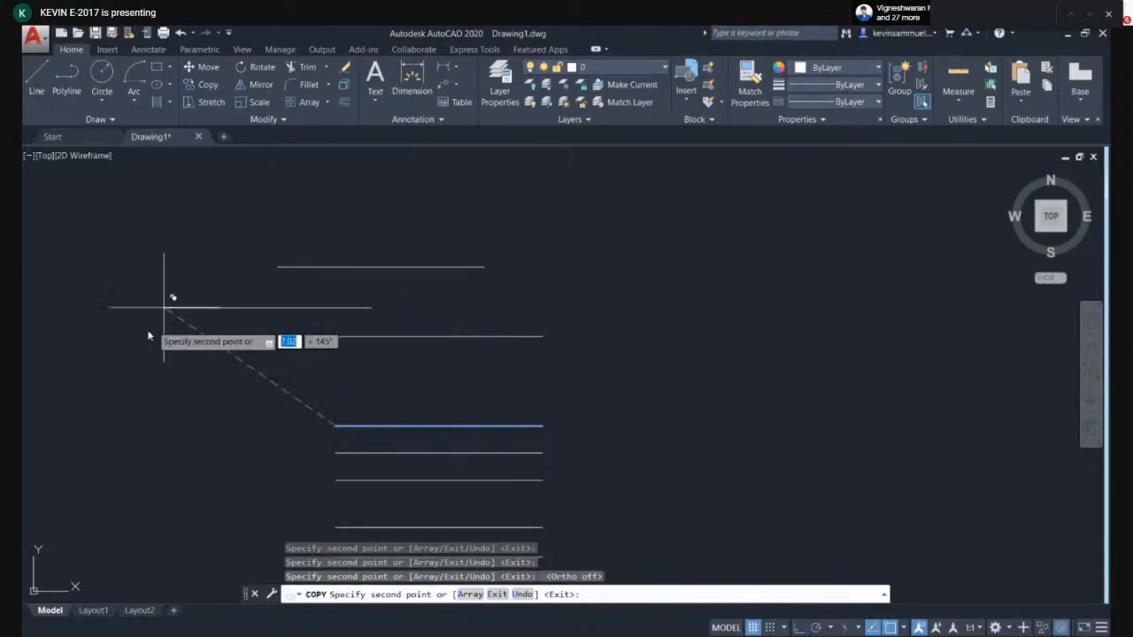
pyautogui.scroll(-3, 358, 359)
pyautogui.click(617, 256)
pyautogui.click(722, 375)
pyautogui.click(673, 422)
pyautogui.click(343, 497)
pyautogui.click(254, 378)
pyautogui.click(263, 285)
pyautogui.click(355, 227)
pyautogui.click(480, 212)
pyautogui.click(624, 206)
pyautogui.click(832, 238)
pyautogui.click(945, 305)
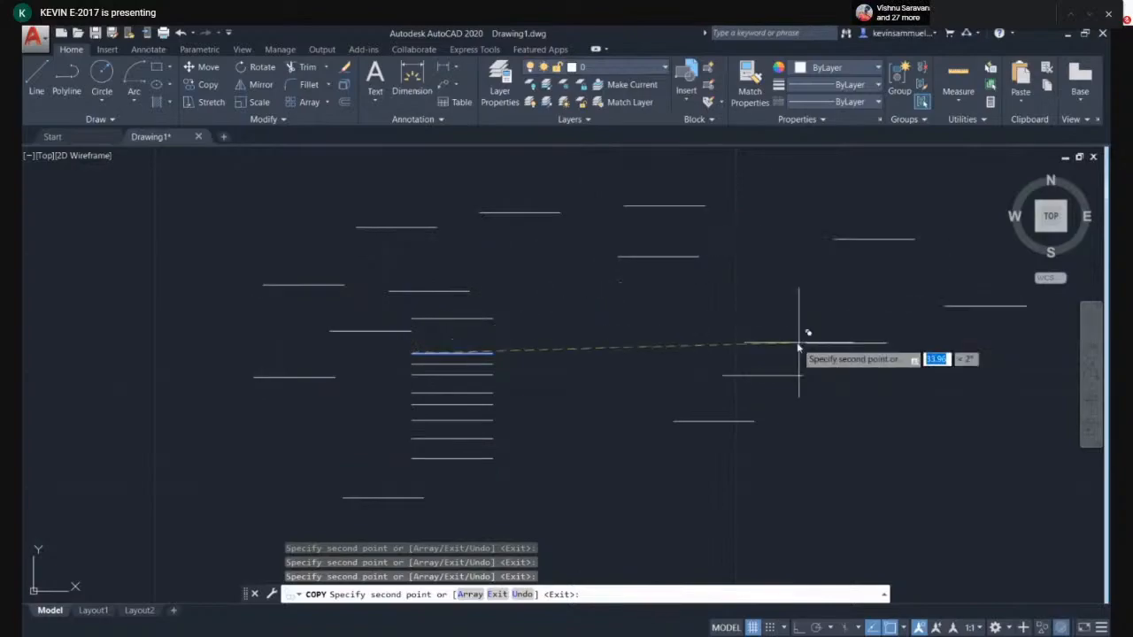
pyautogui.click(797, 343)
pyautogui.click(689, 333)
pyautogui.press('Escape')
# - Select all the lines with a window and delete them
pyautogui.scroll(-4, 708, 342)
pyautogui.click(483, 257)
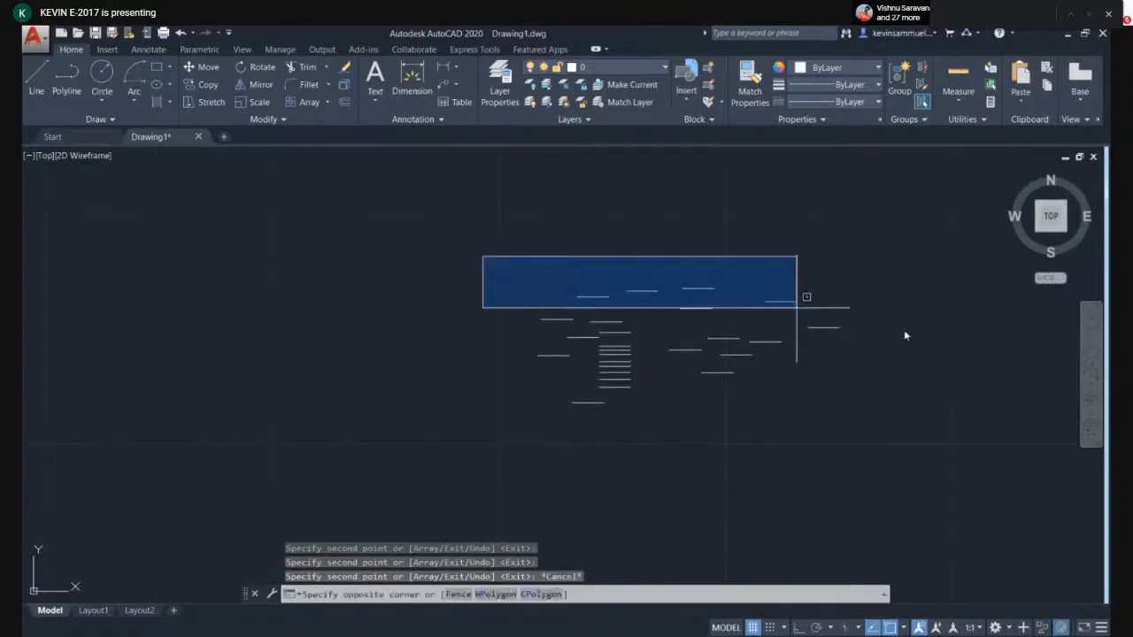
pyautogui.click(973, 439)
pyautogui.press('Delete')
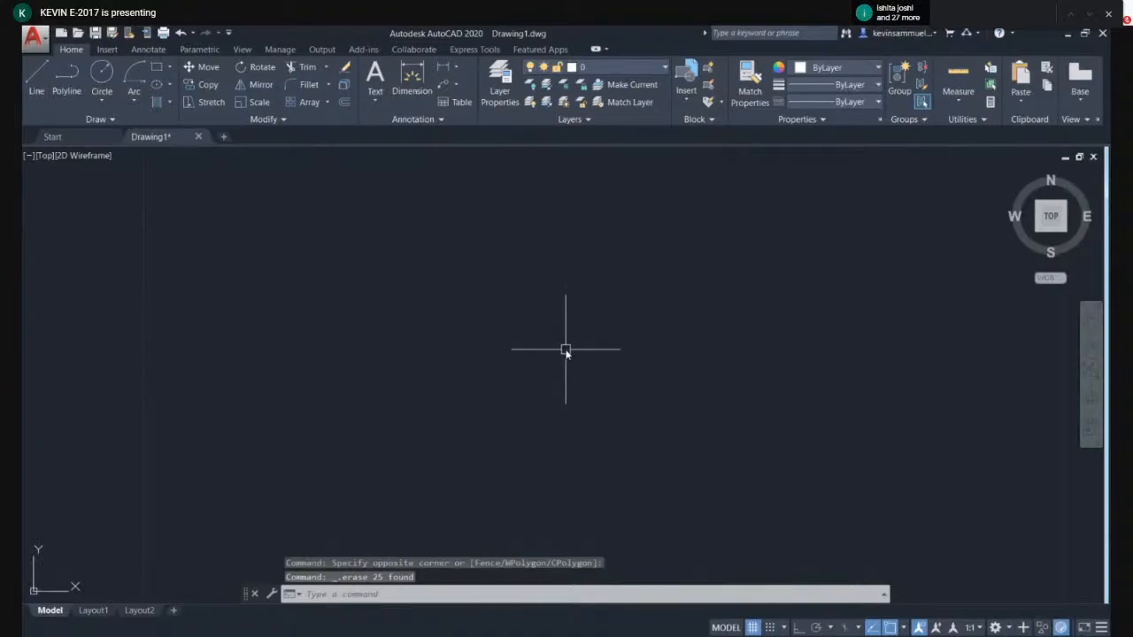
# - Turn Ortho on and draw a single horizontal line across the middle of the drawing
pyautogui.write('l')
pyautogui.press('Return')
pyautogui.click(472, 317)
pyautogui.press('F8')
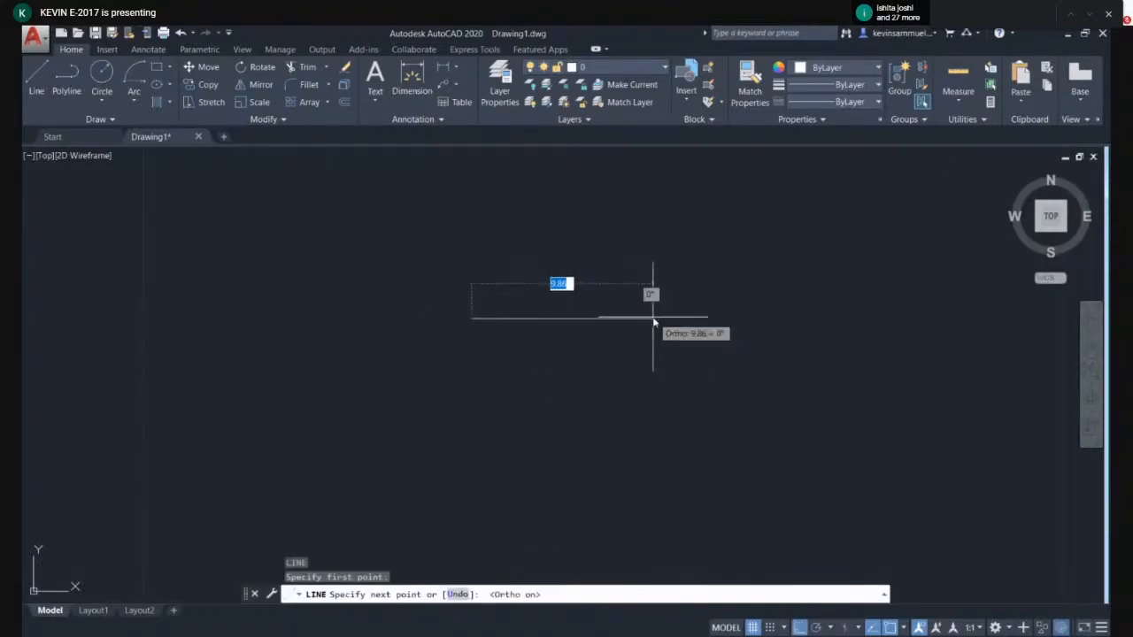
pyautogui.press('Escape')
pyautogui.press('Return')
pyautogui.click(399, 321)
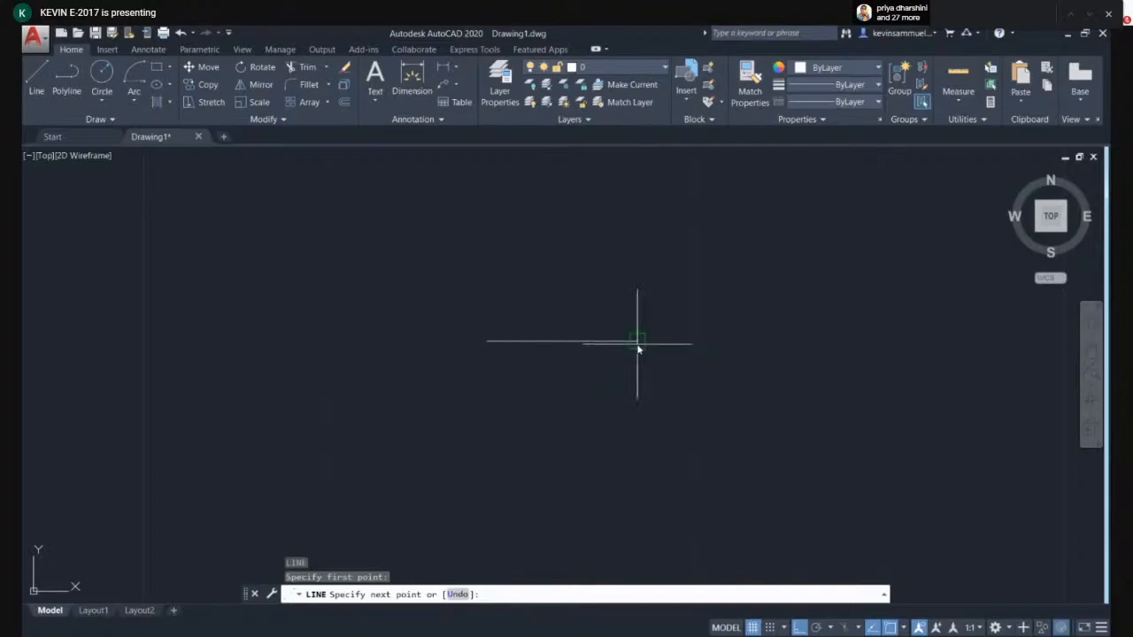
pyautogui.click(635, 321)
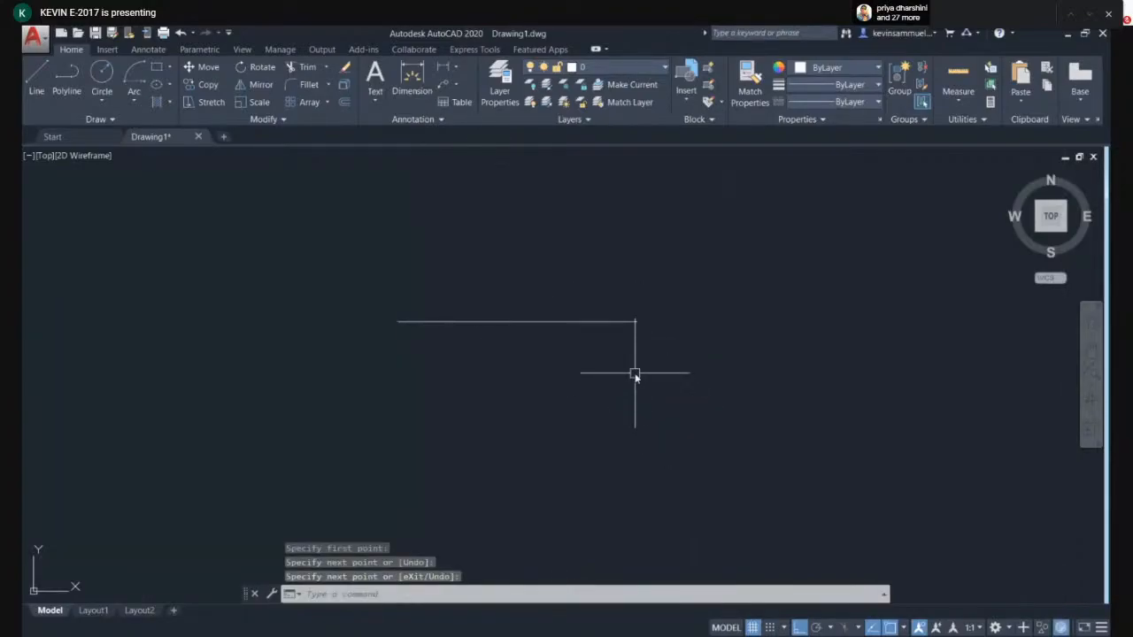
pyautogui.press('Escape')
# - Copy the line to place one copy on each side of it, forming a horizontal row of three lines
pyautogui.write('co')
pyautogui.press('Return')
pyautogui.click(634, 374)
pyautogui.click(589, 310)
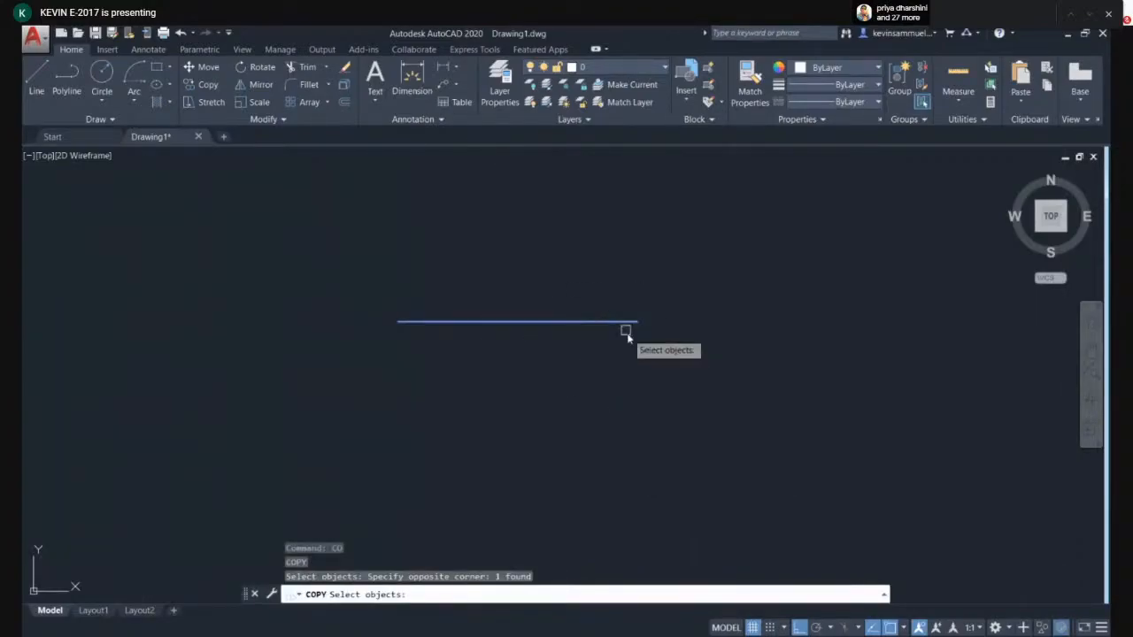
pyautogui.press('Return')
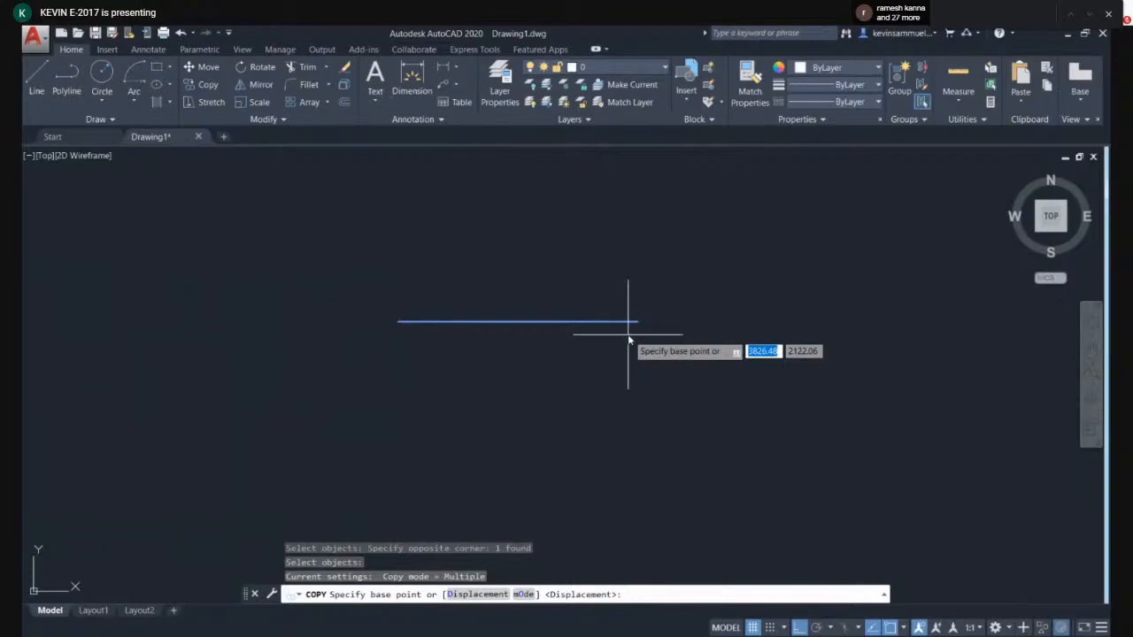
pyautogui.click(522, 428)
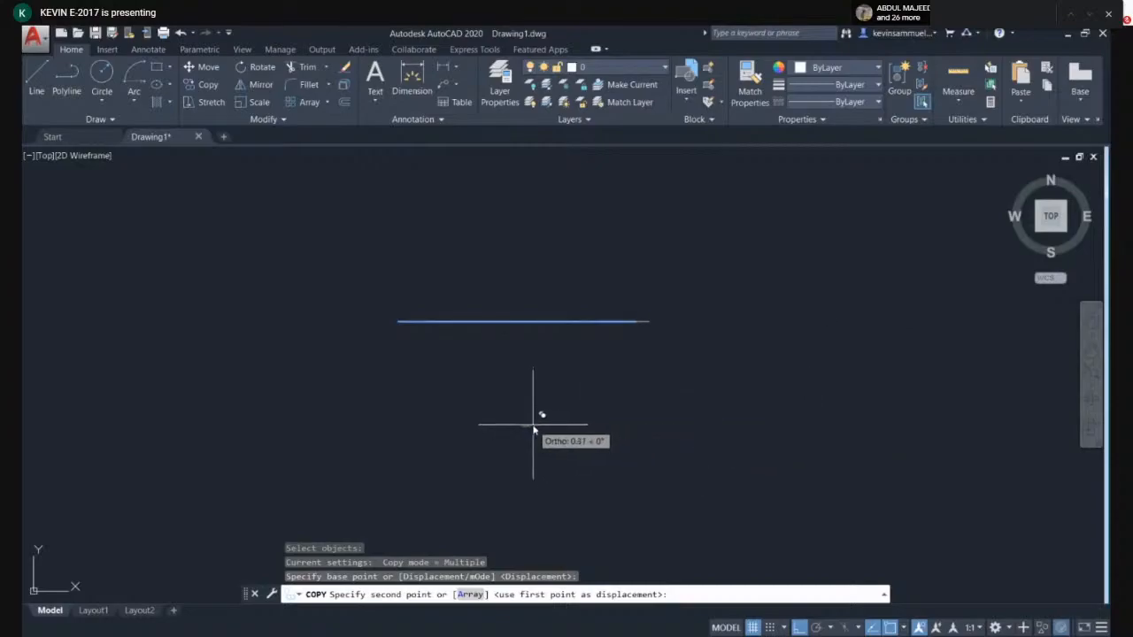
pyautogui.click(829, 405)
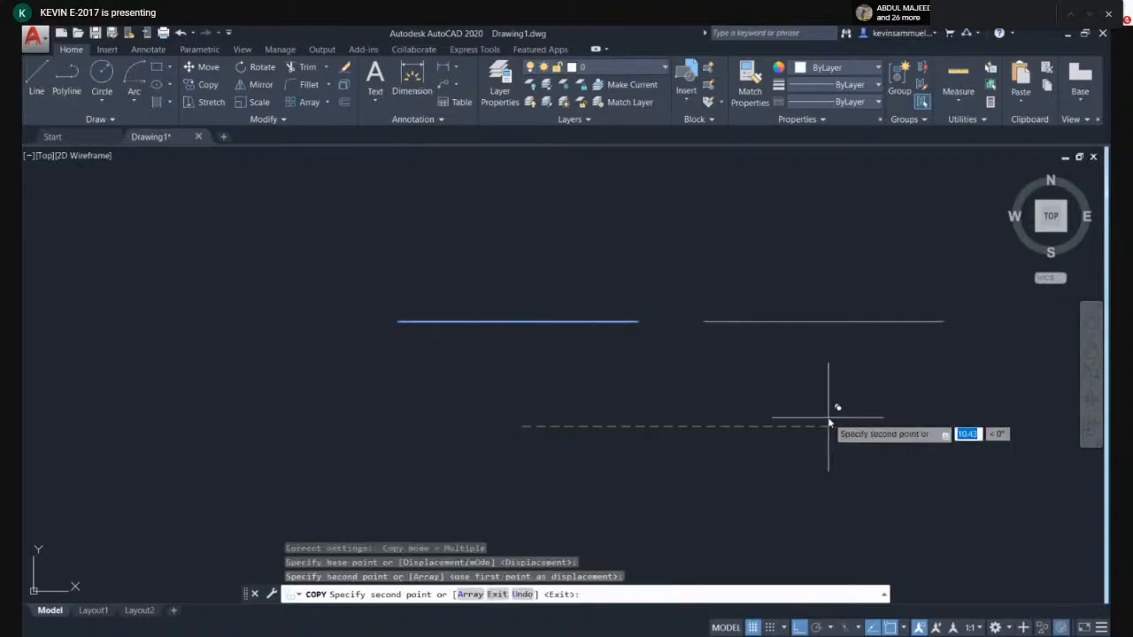
pyautogui.click(245, 398)
pyautogui.press('Escape')
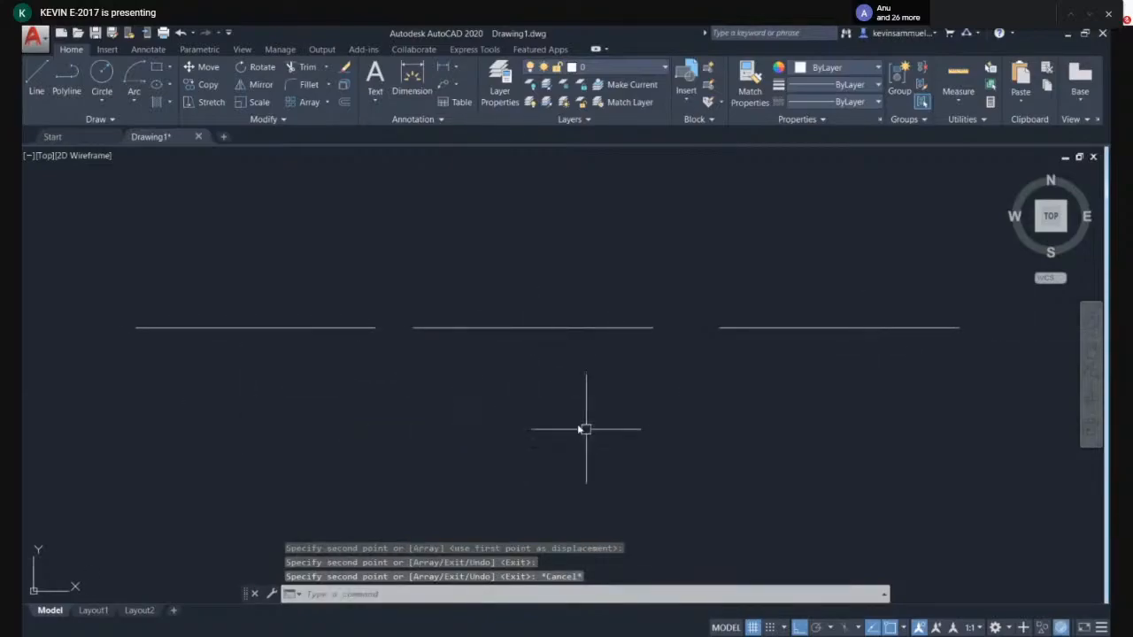
pyautogui.click(882, 414)
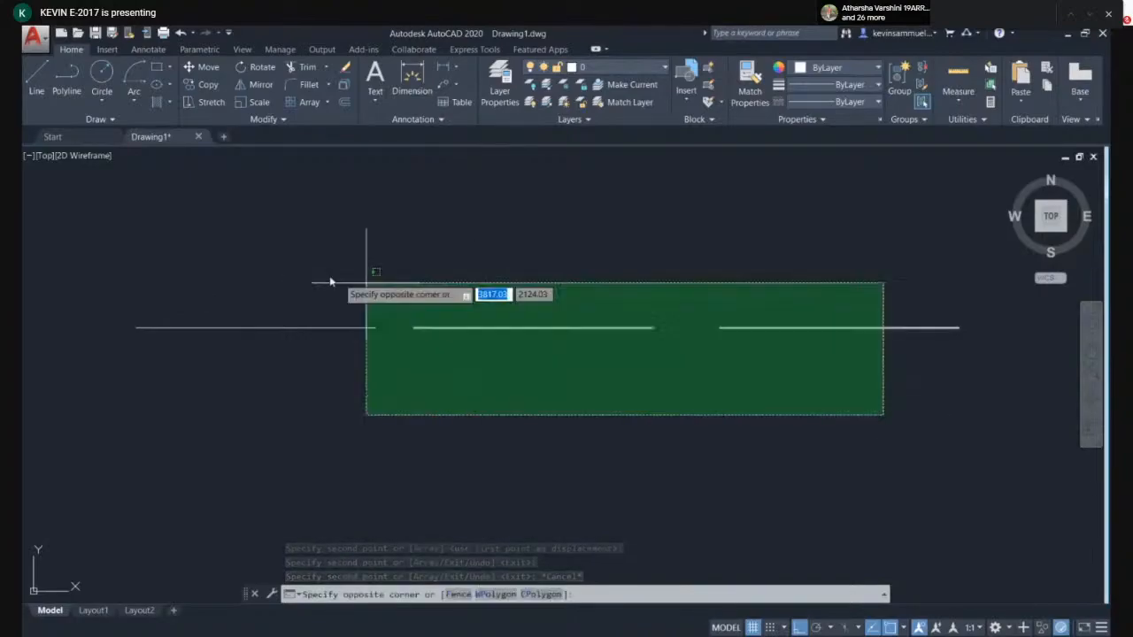
pyautogui.click(520, 331)
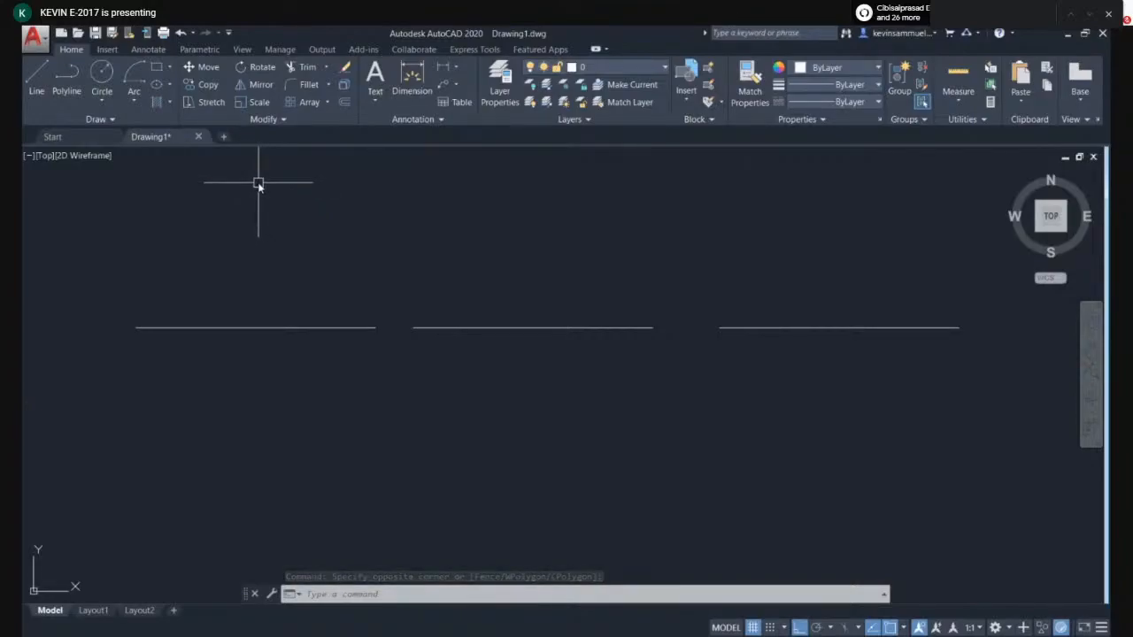
pyautogui.click(220, 137)
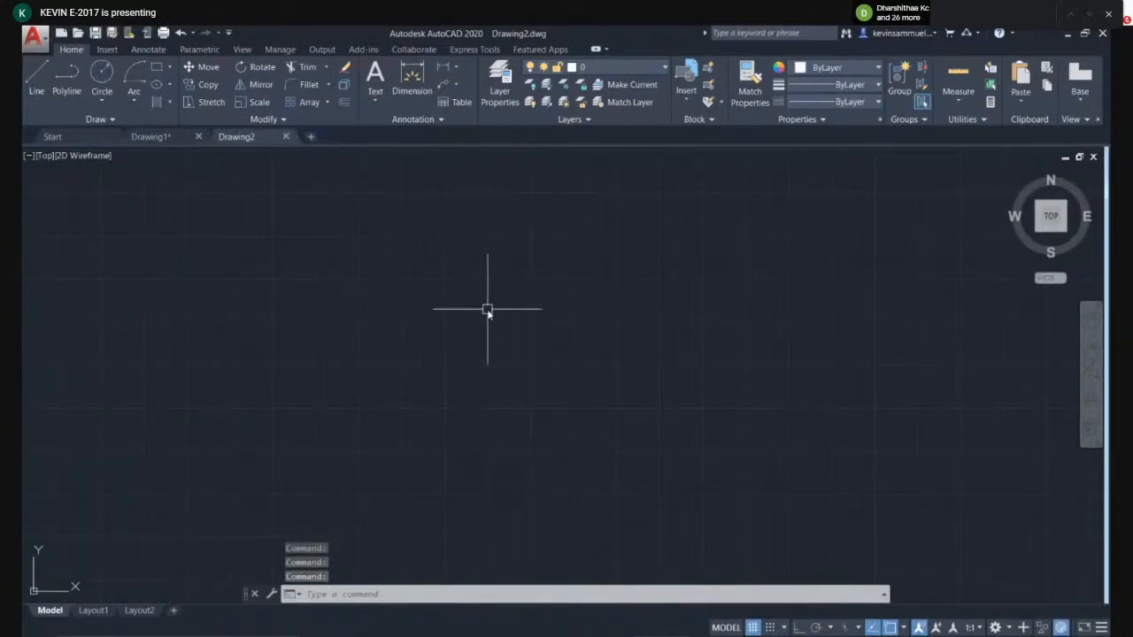
pyautogui.click(150, 137)
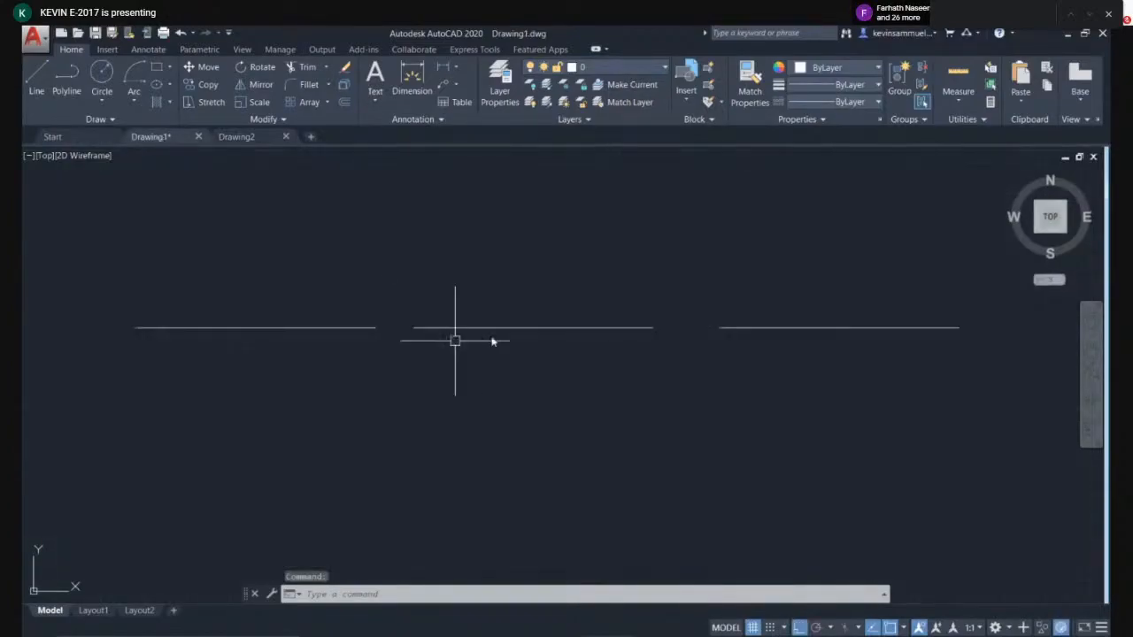
pyautogui.click(237, 137)
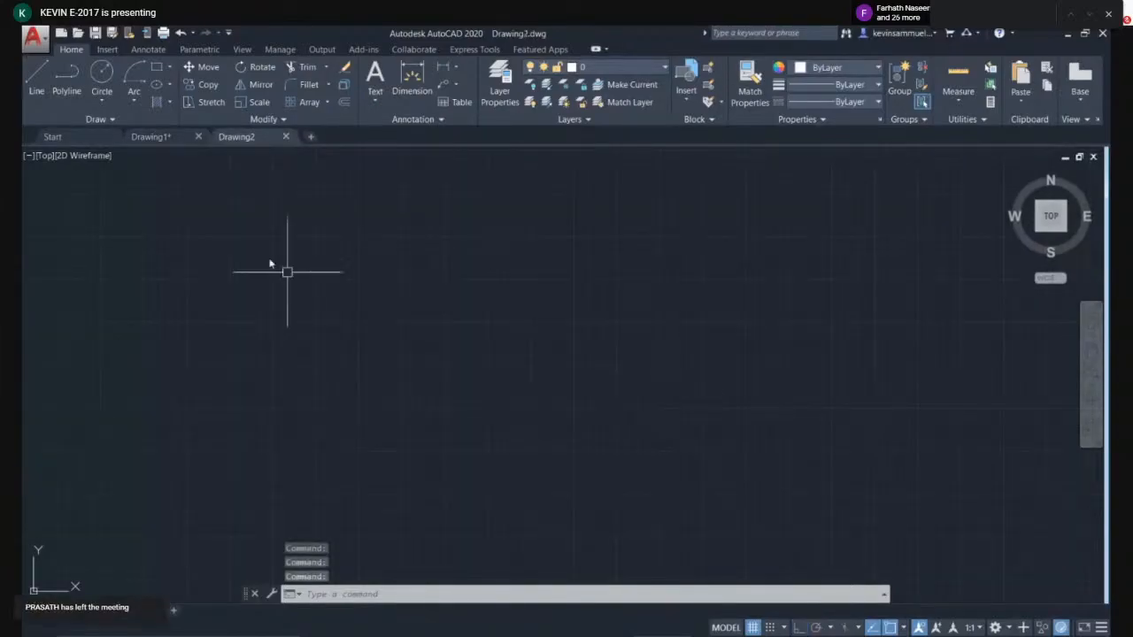
pyautogui.click(163, 134)
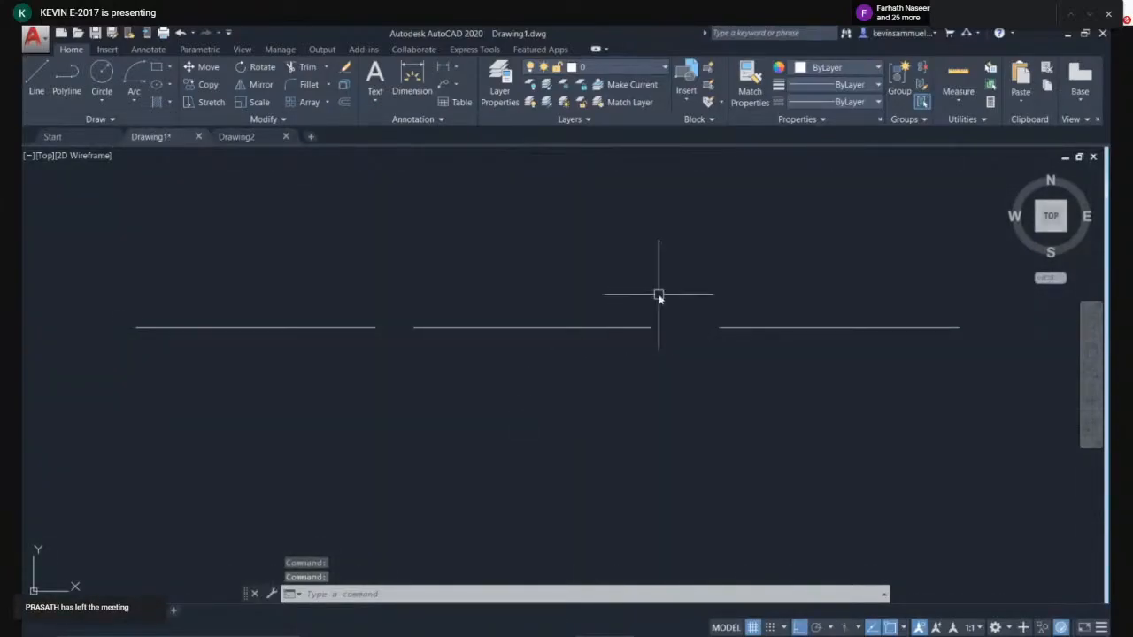
# - Select the middle line and copy it to the clipboard
pyautogui.click(658, 295)
pyautogui.click(574, 383)
pyautogui.rightClick(602, 331)
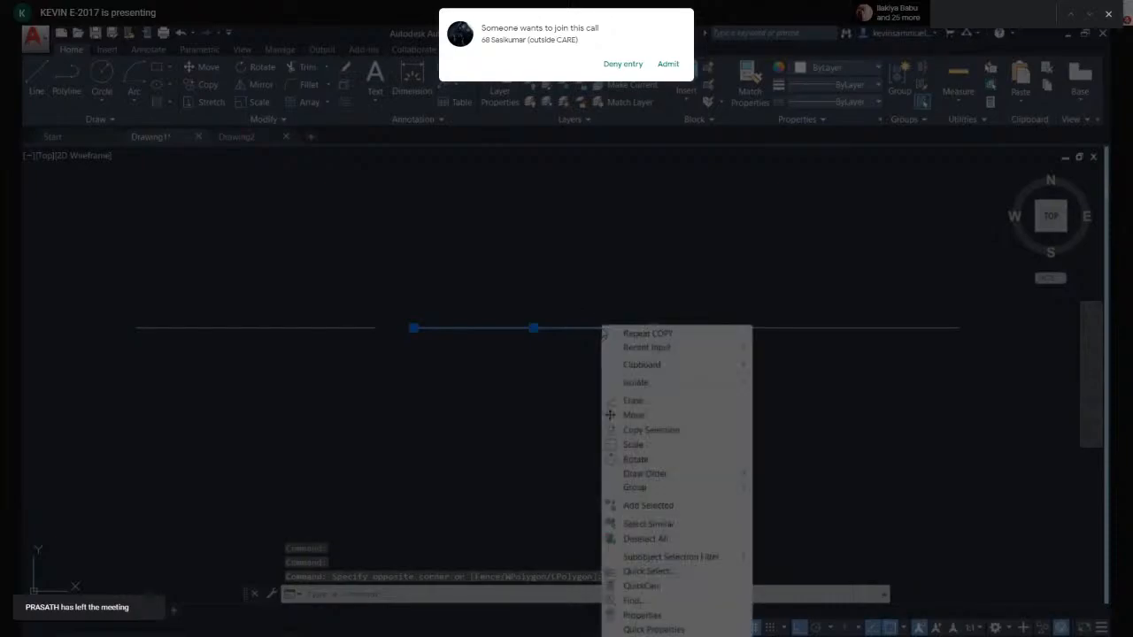
pyautogui.moveTo(627, 368)
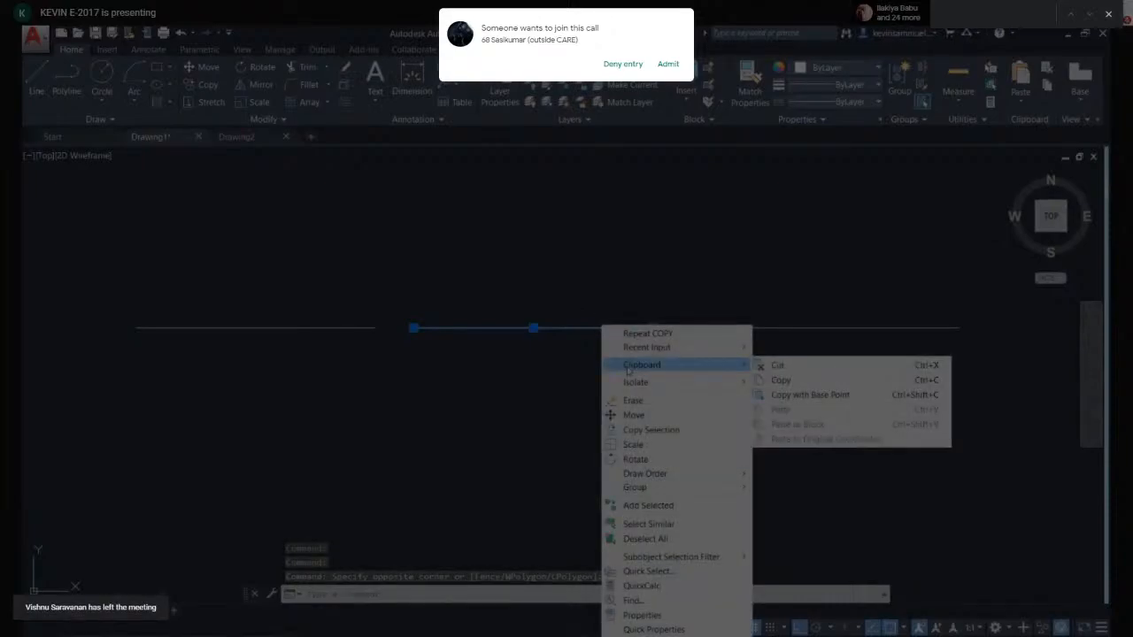
pyautogui.click(766, 380)
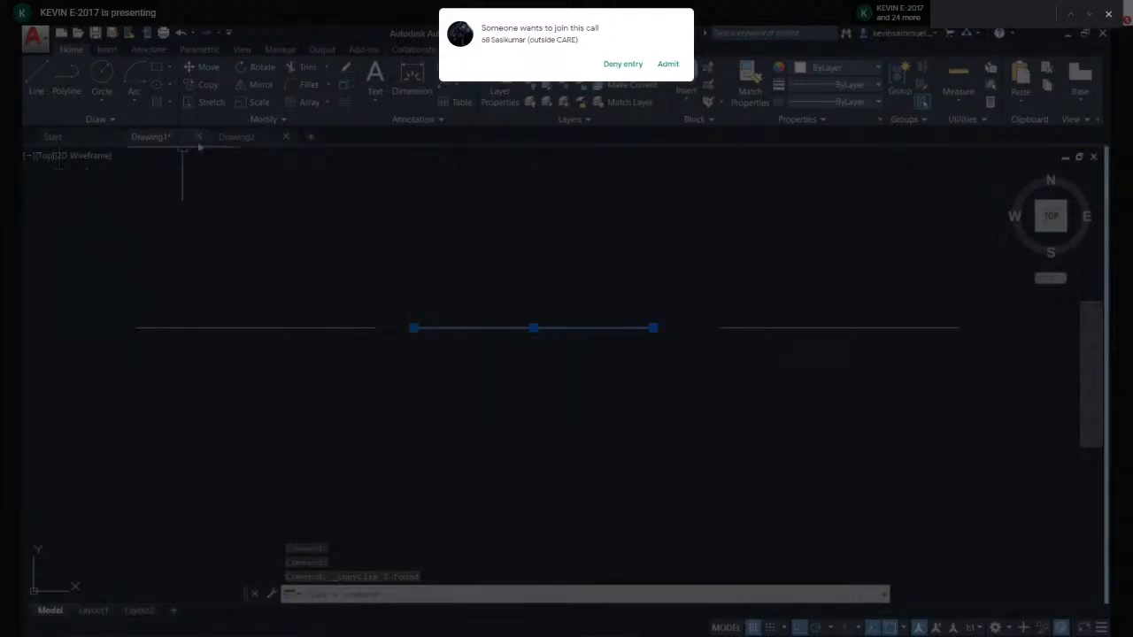
# - Switch to Drawing2 and start pasting the line, then cancel the paste
pyautogui.click(234, 138)
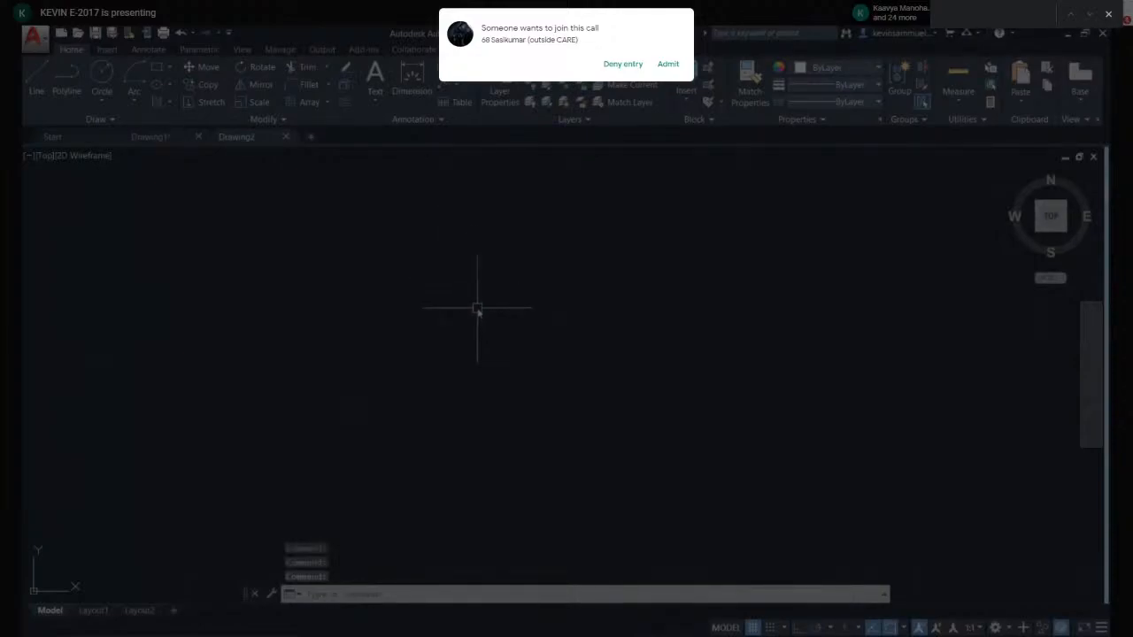
pyautogui.hotkey('ctrl', 'v')
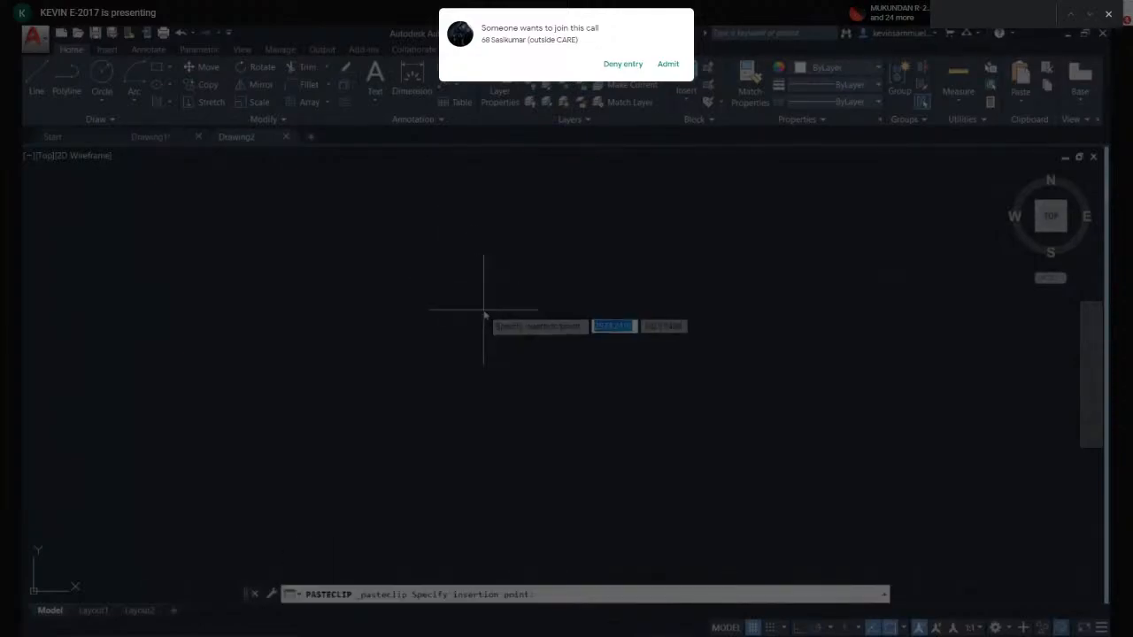
pyautogui.press('Escape')
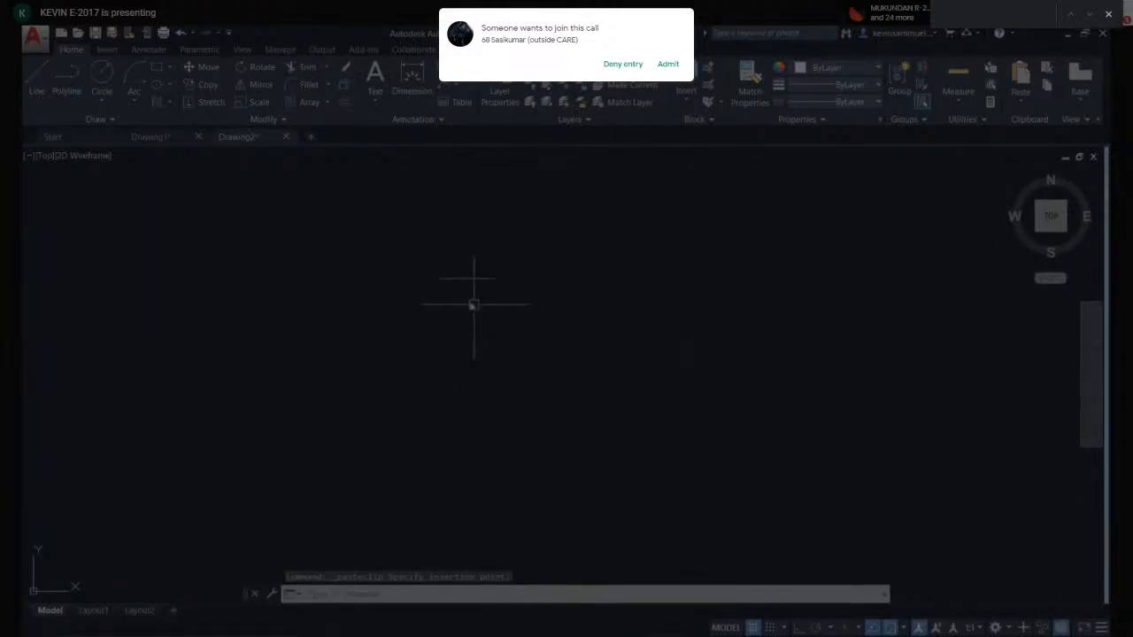
# - Window-select and delete the object in Drawing2, then undo the deletion
pyautogui.click(533, 256)
pyautogui.click(393, 335)
pyautogui.press('Delete')
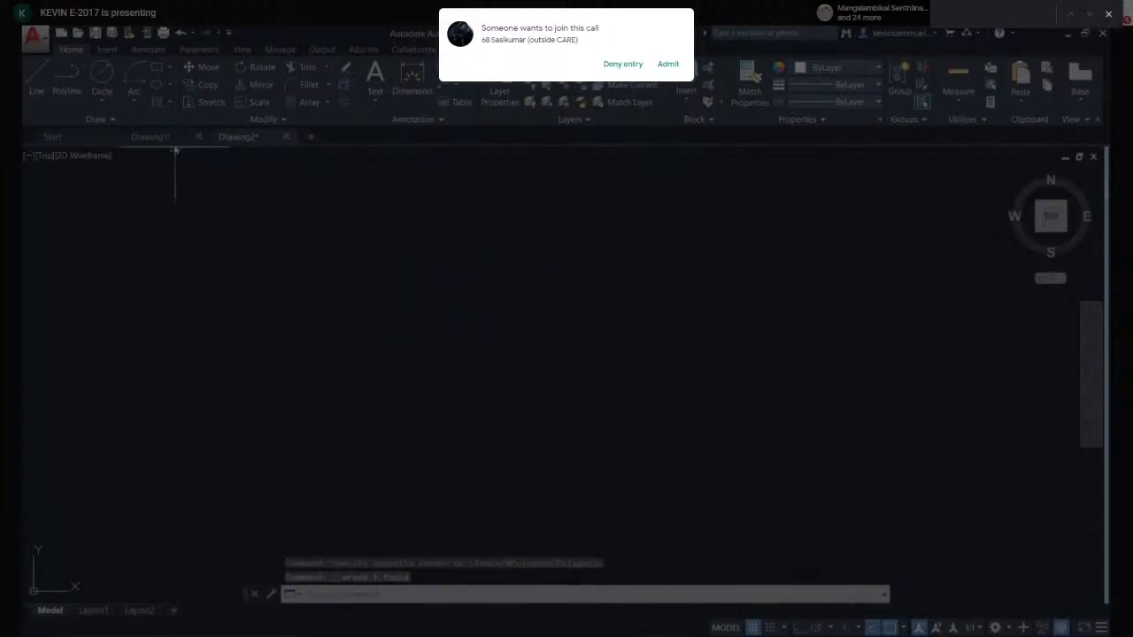
pyautogui.hotkey('ctrl', 'z')
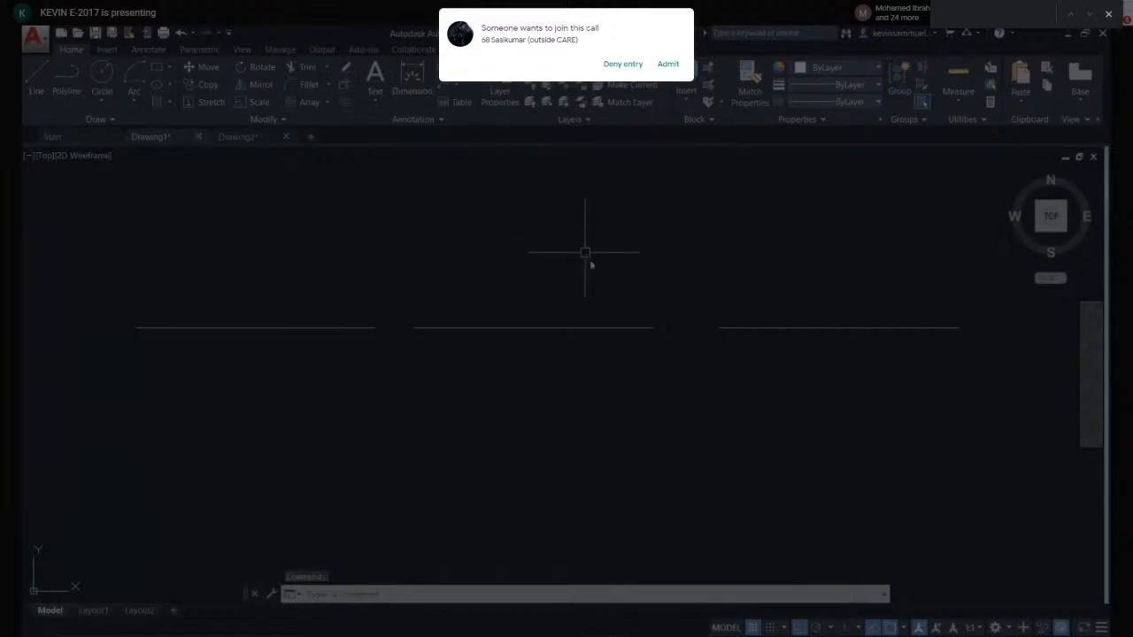
# - Select all three lines in Drawing1, copy them to the clipboard and paste them into Drawing2
pyautogui.click(791, 399)
pyautogui.click(233, 285)
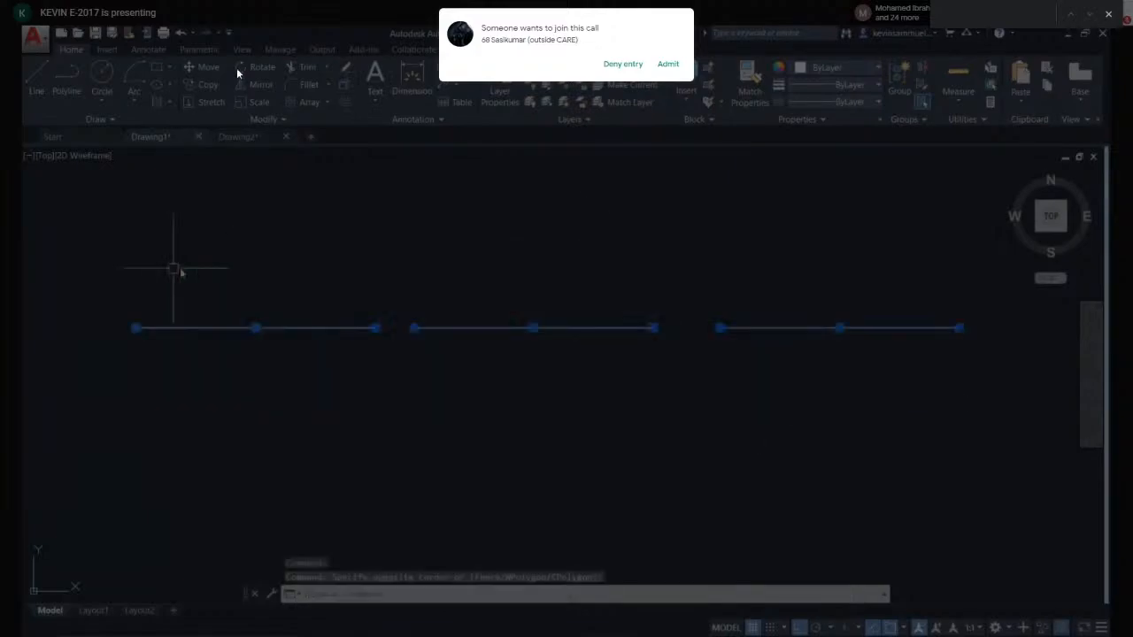
pyautogui.hotkey('ctrl', 'c')
pyautogui.click(681, 69)
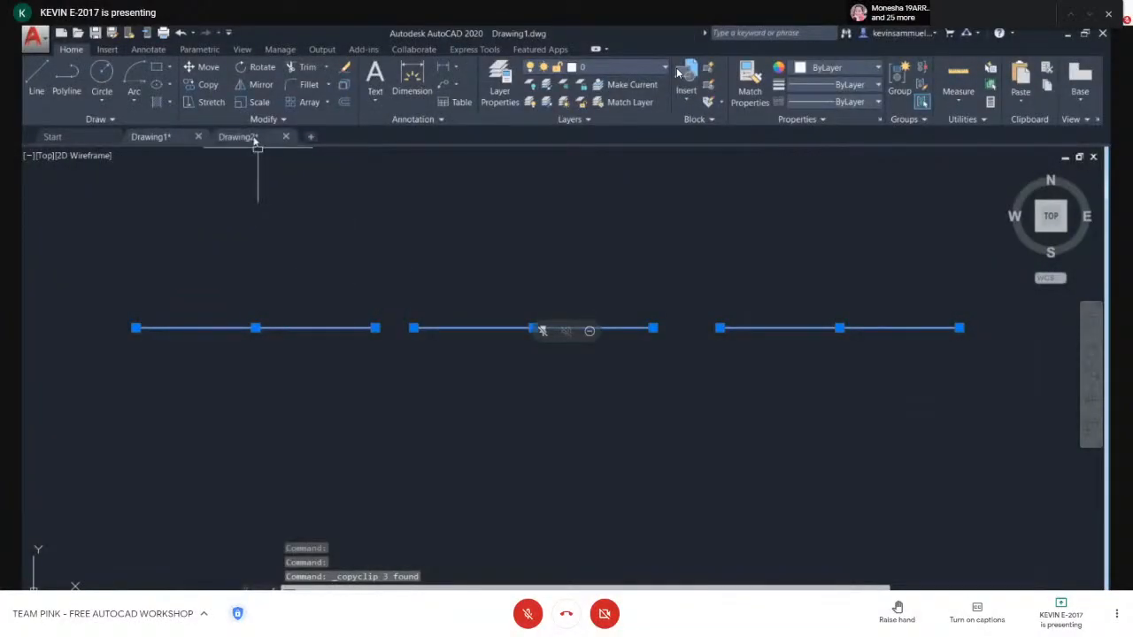
pyautogui.press('Delete')
pyautogui.hotkey('ctrl', 'v')
pyautogui.click(398, 340)
# - Start another paste, cancel it, and delete the pasted lines in Drawing2 with a window selection
pyautogui.hotkey('ctrl', 'v')
pyautogui.press('Escape')
pyautogui.click(763, 387)
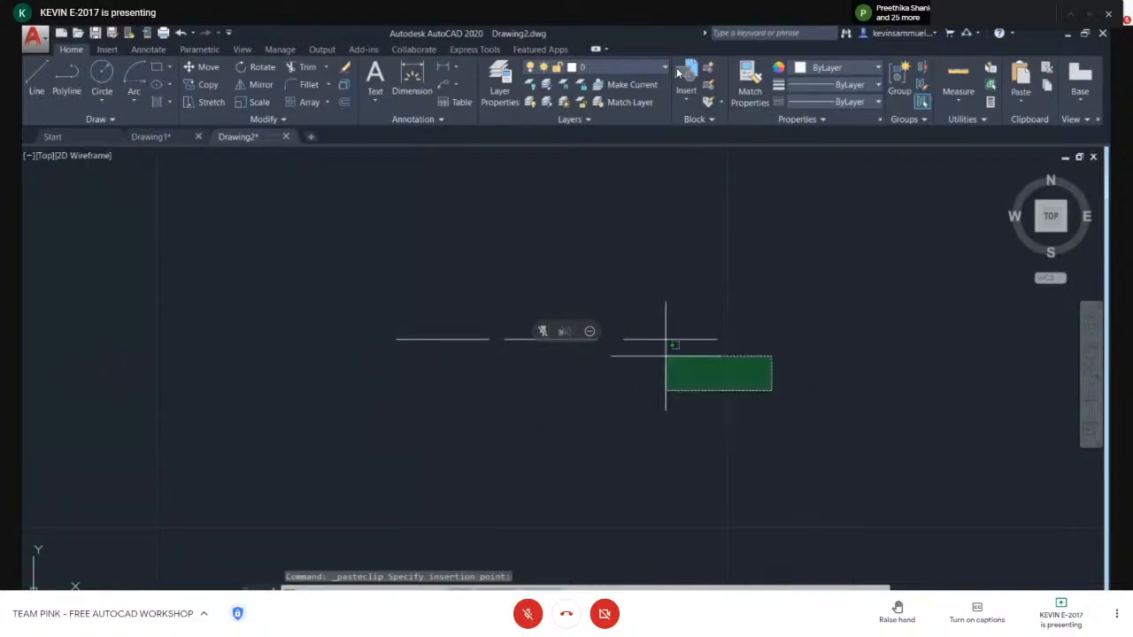
pyautogui.click(316, 260)
pyautogui.press('Delete')
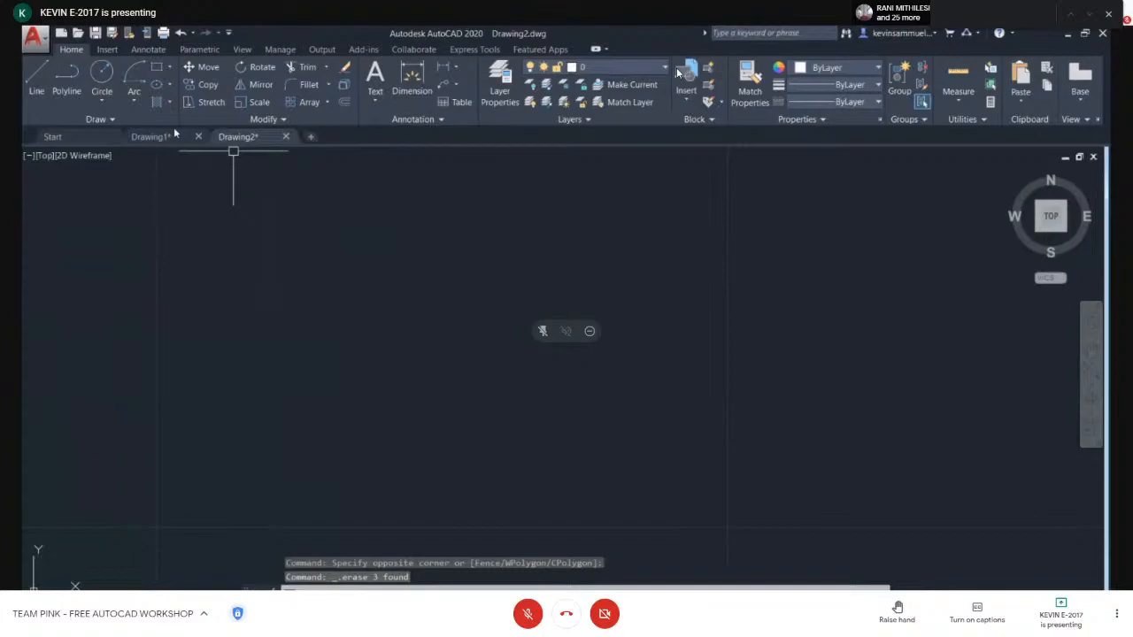
# - Return to Drawing1, turn Ortho off and try rotating the middle line about its left endpoint, then cancel
pyautogui.click(147, 138)
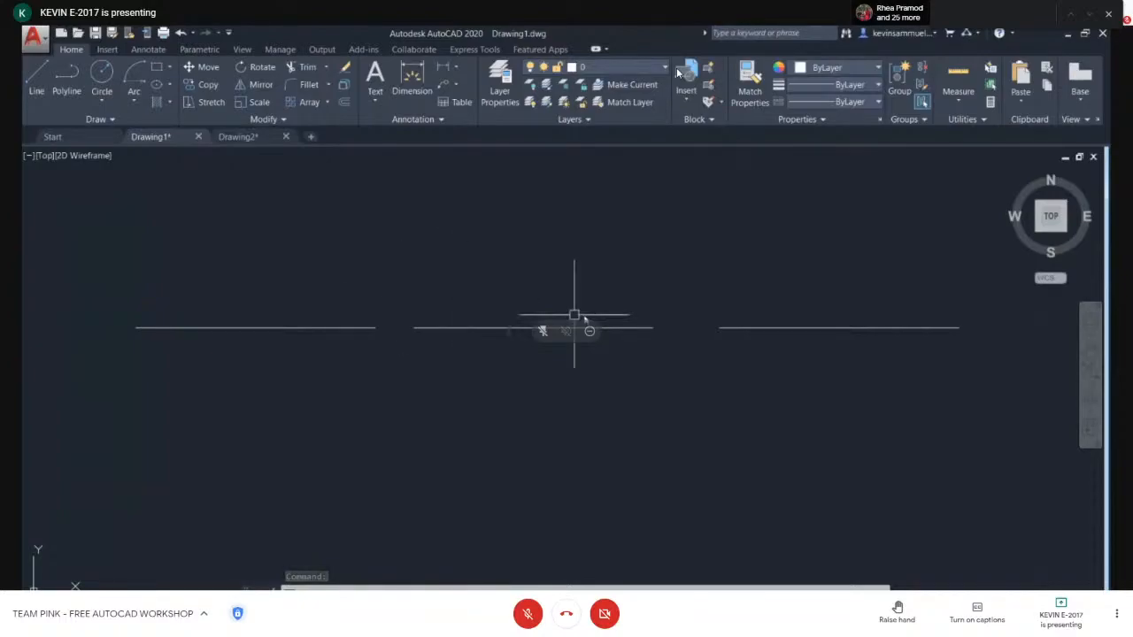
pyautogui.click(820, 290)
pyautogui.click(741, 292)
pyautogui.moveTo(580, 317); pyautogui.dragTo(404, 301, button='middle')
pyautogui.scroll(2, 645, 321)
pyautogui.moveTo(695, 336); pyautogui.dragTo(559, 346, button='middle')
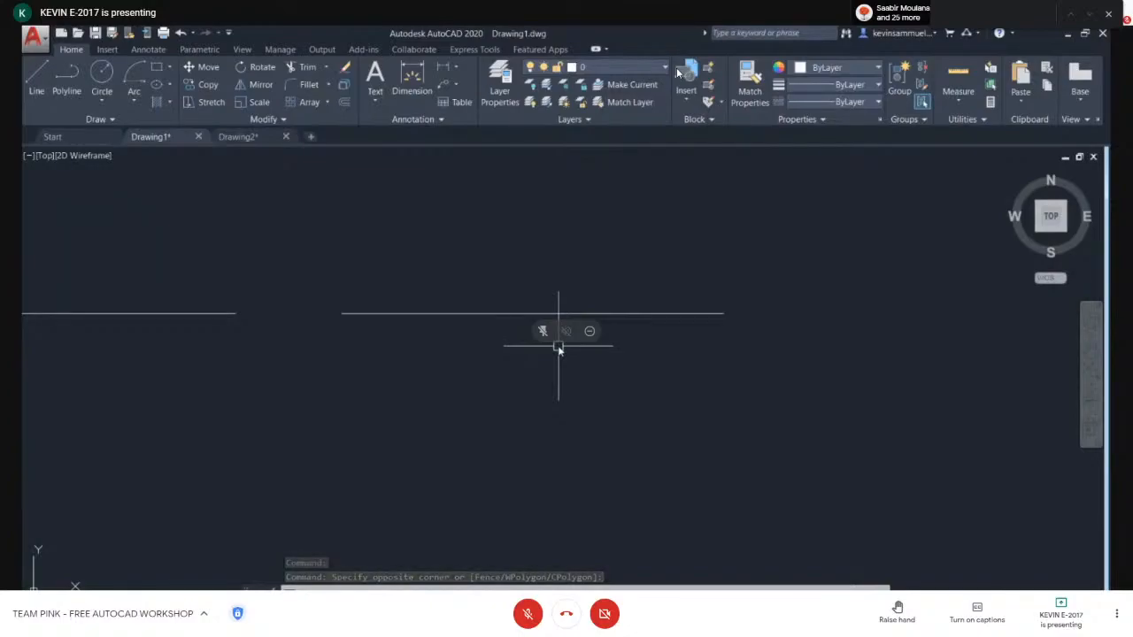
pyautogui.write('RO')
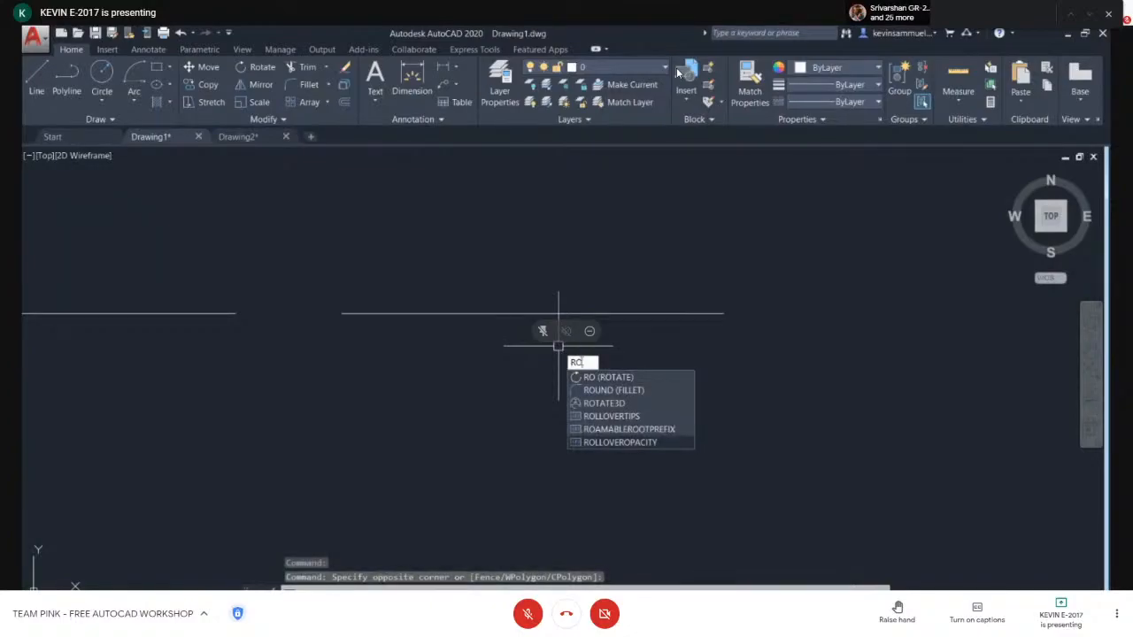
pyautogui.click(602, 378)
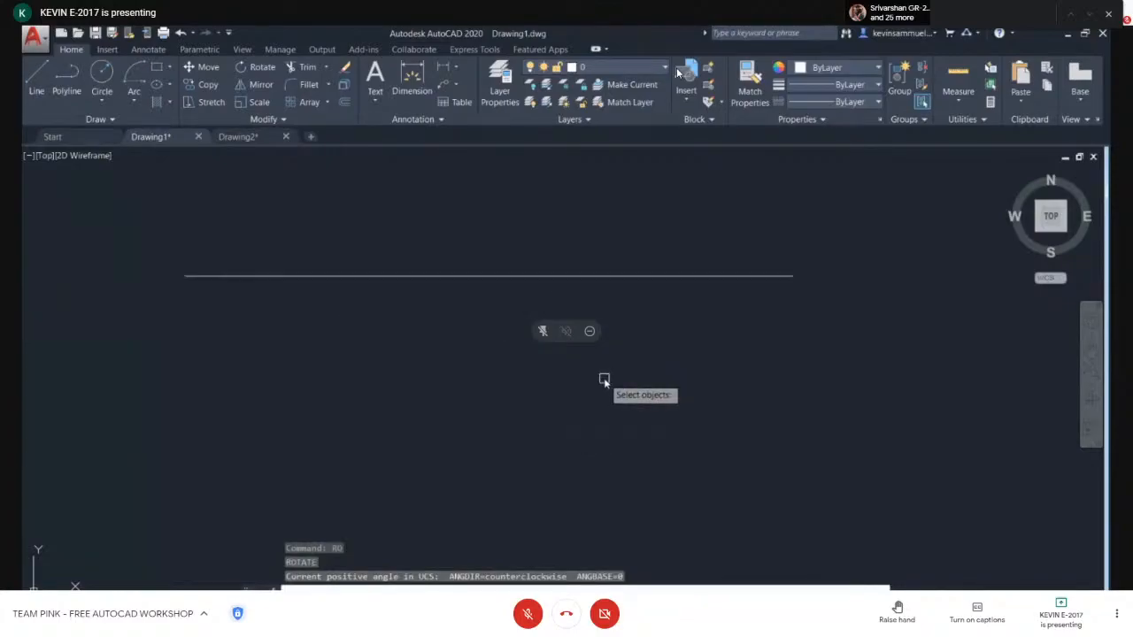
pyautogui.click(703, 276)
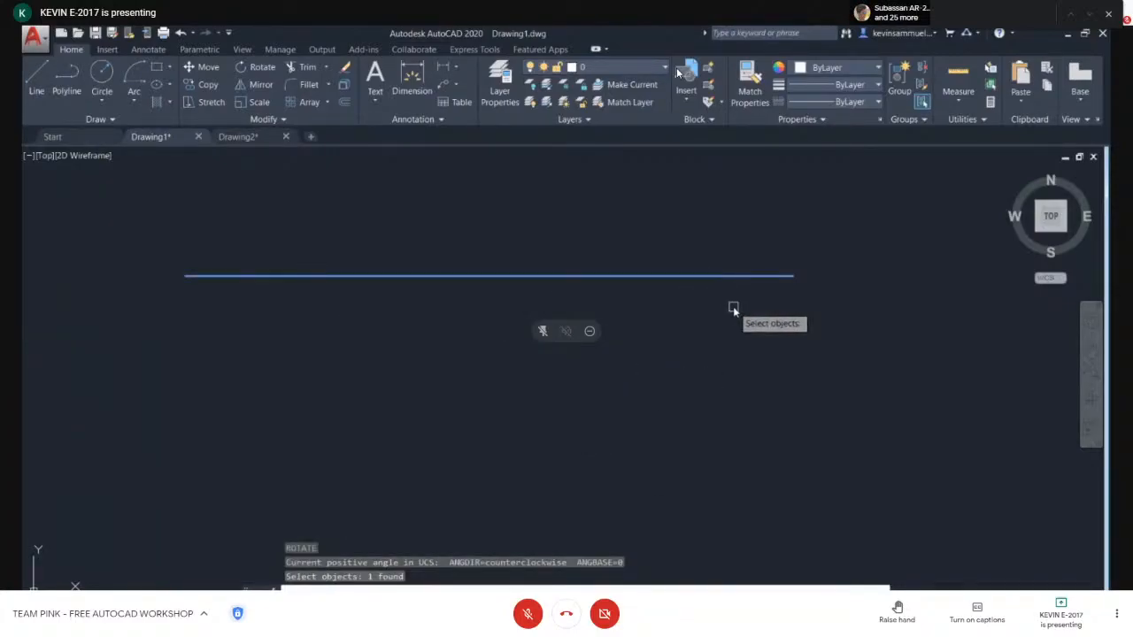
pyautogui.press('Return')
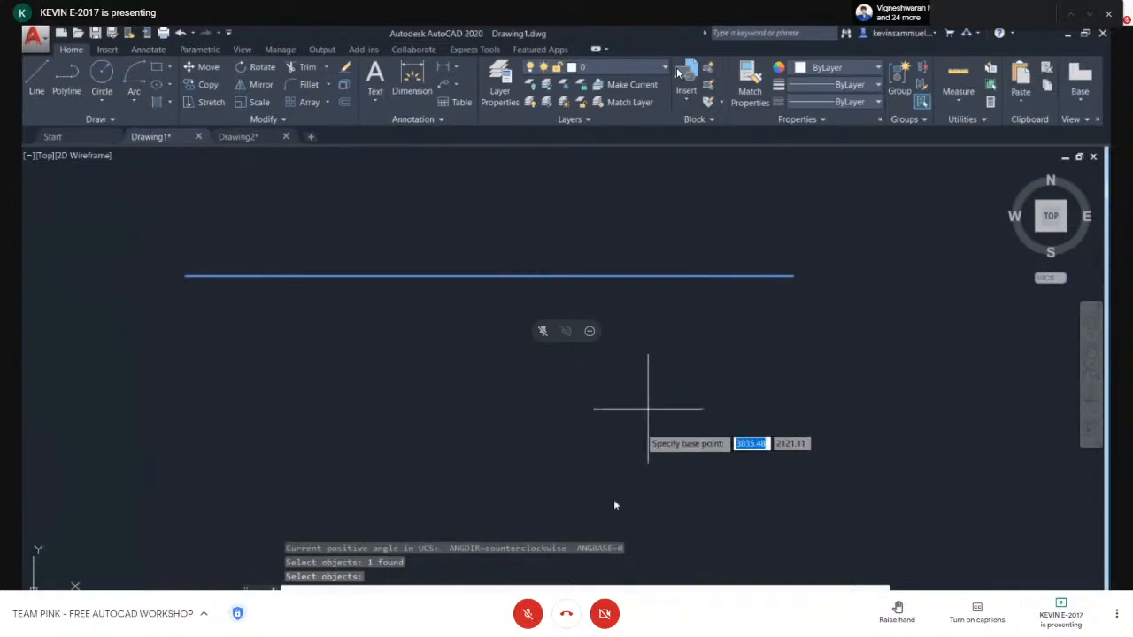
pyautogui.click(181, 275)
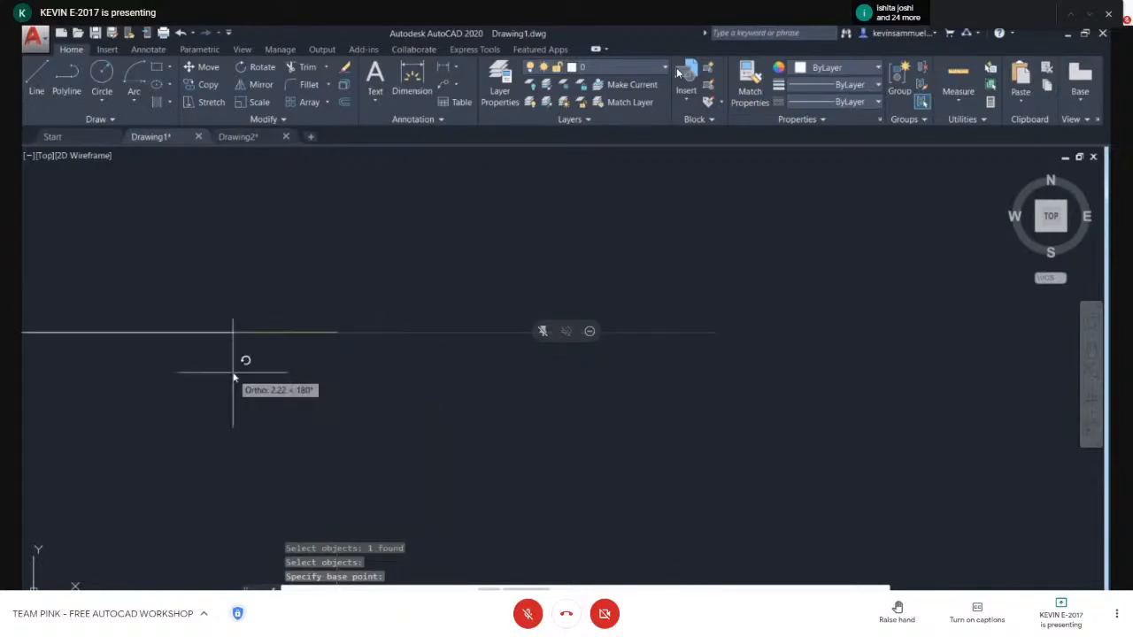
pyautogui.press('F8')
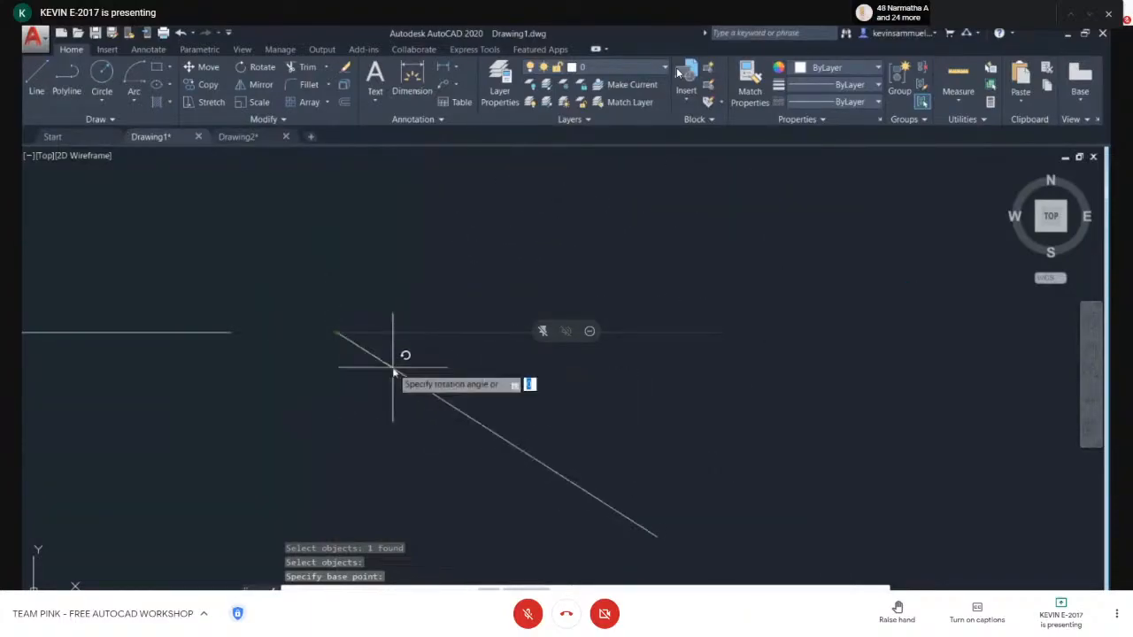
pyautogui.press('Escape')
# - Delete the leftmost horizontal line using a crossing window selection
pyautogui.click(239, 307)
pyautogui.click(204, 359)
pyautogui.press('Delete')
# - Select the middle horizontal line and try rotating it about its midpoint, then cancel the rotation
pyautogui.click(538, 367)
pyautogui.click(536, 303)
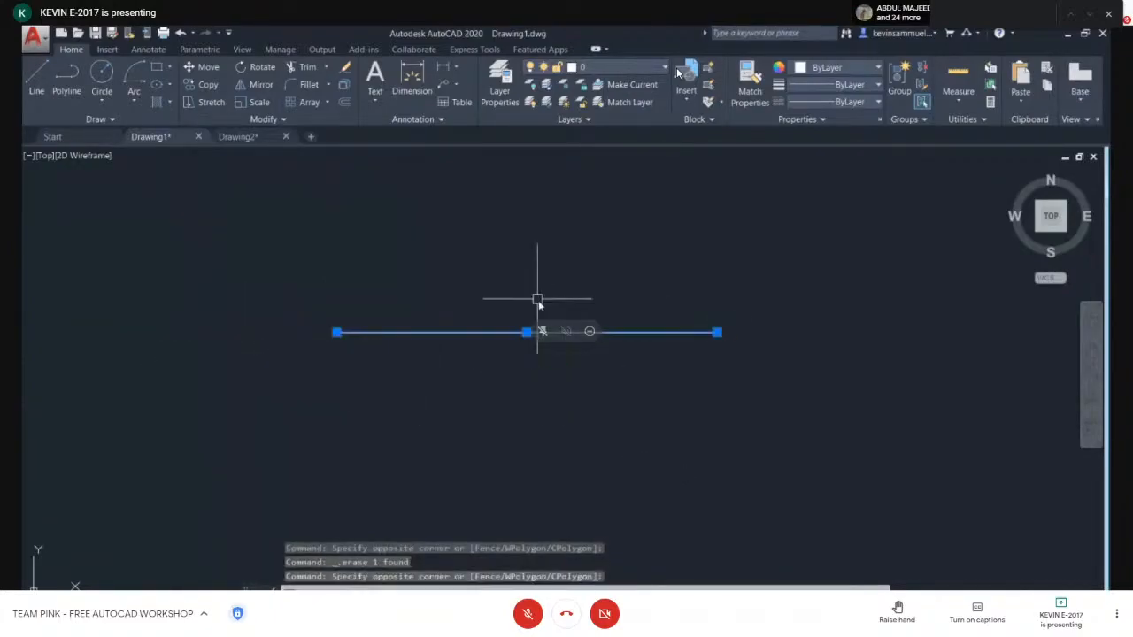
pyautogui.write('ro')
pyautogui.press('Return')
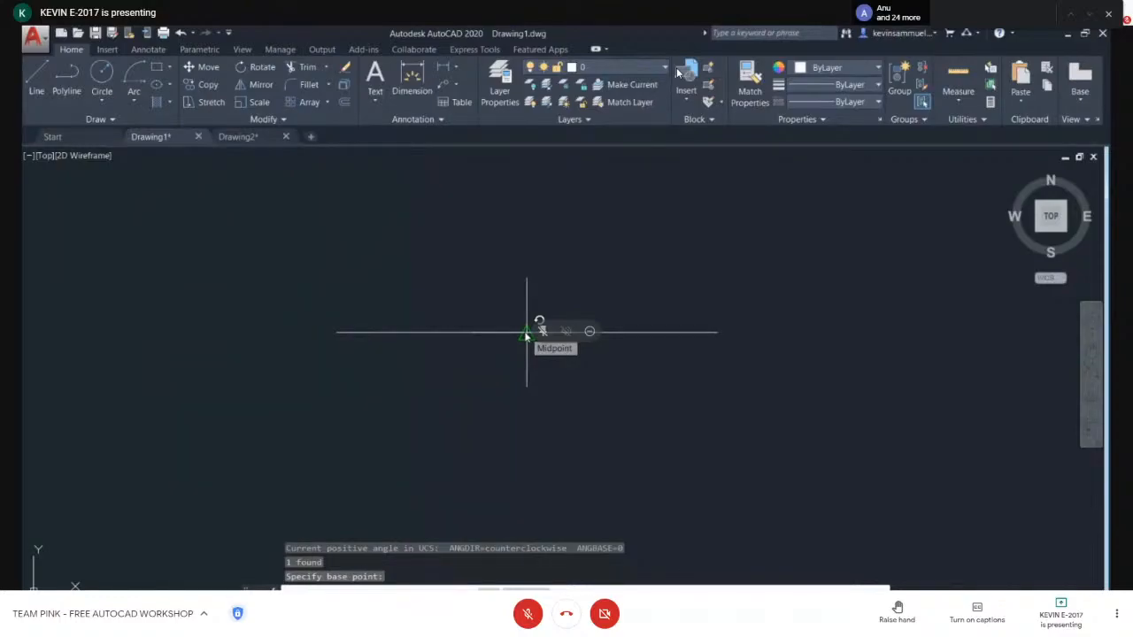
pyautogui.click(526, 333)
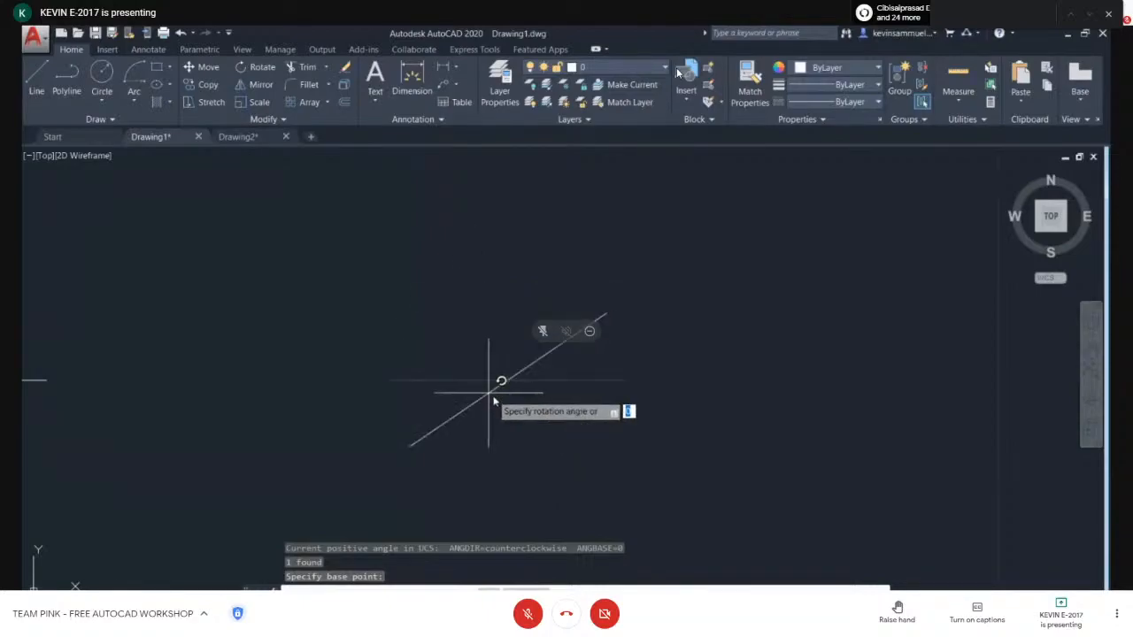
pyautogui.press('Escape')
# - Crossing-select the horizontal line and try rotating it about its left endpoint, then cancel
pyautogui.click(538, 318)
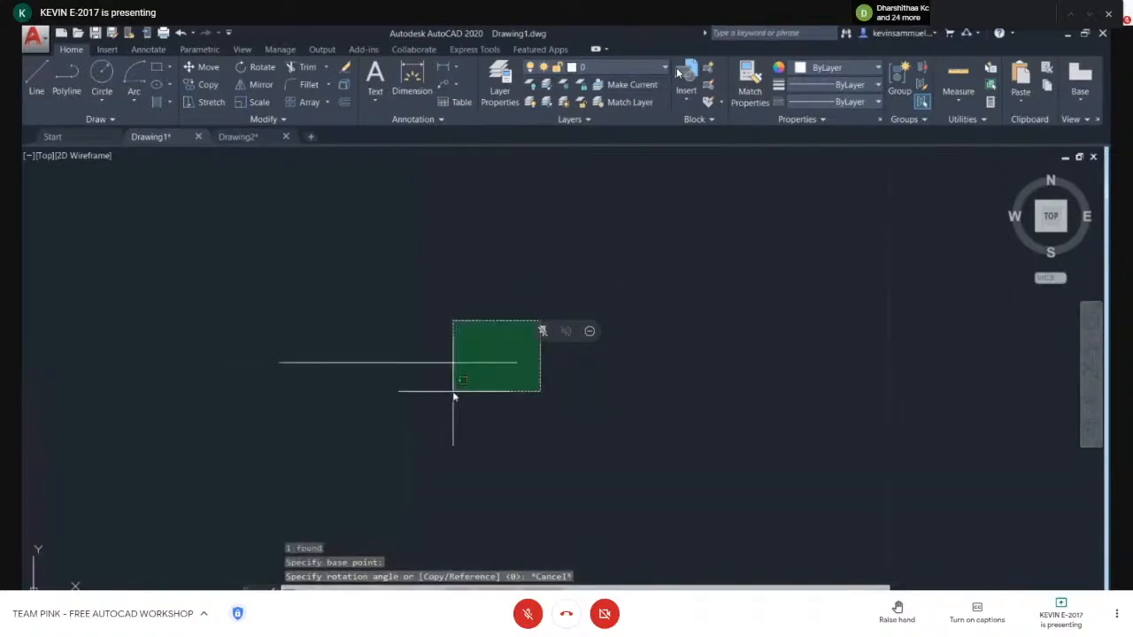
pyautogui.click(451, 393)
pyautogui.write('ro')
pyautogui.press('Return')
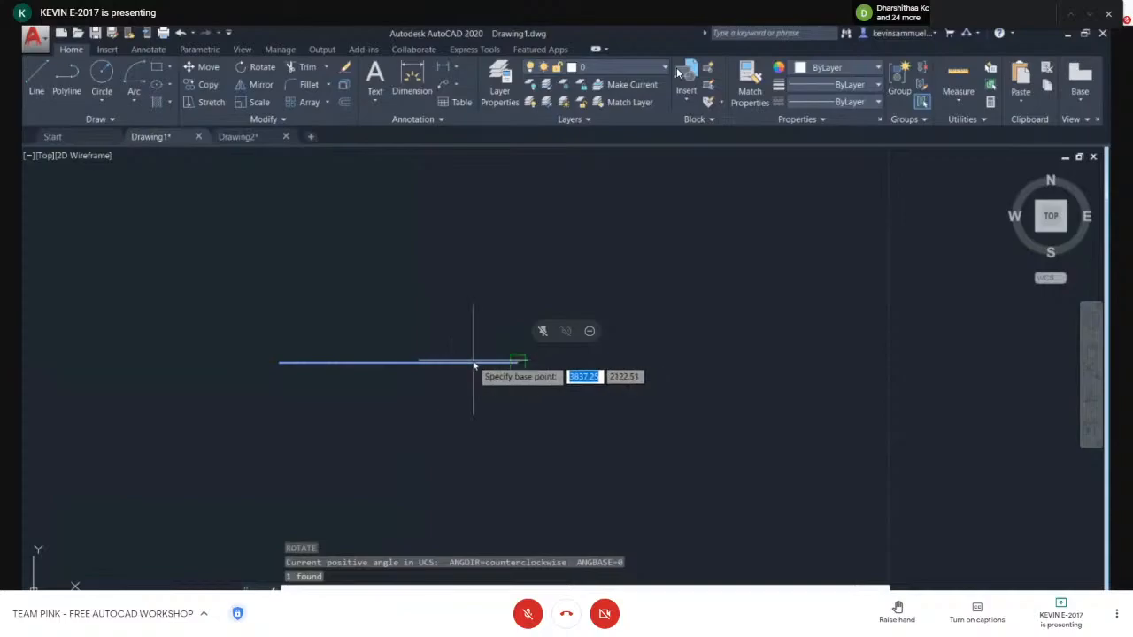
pyautogui.click(461, 395)
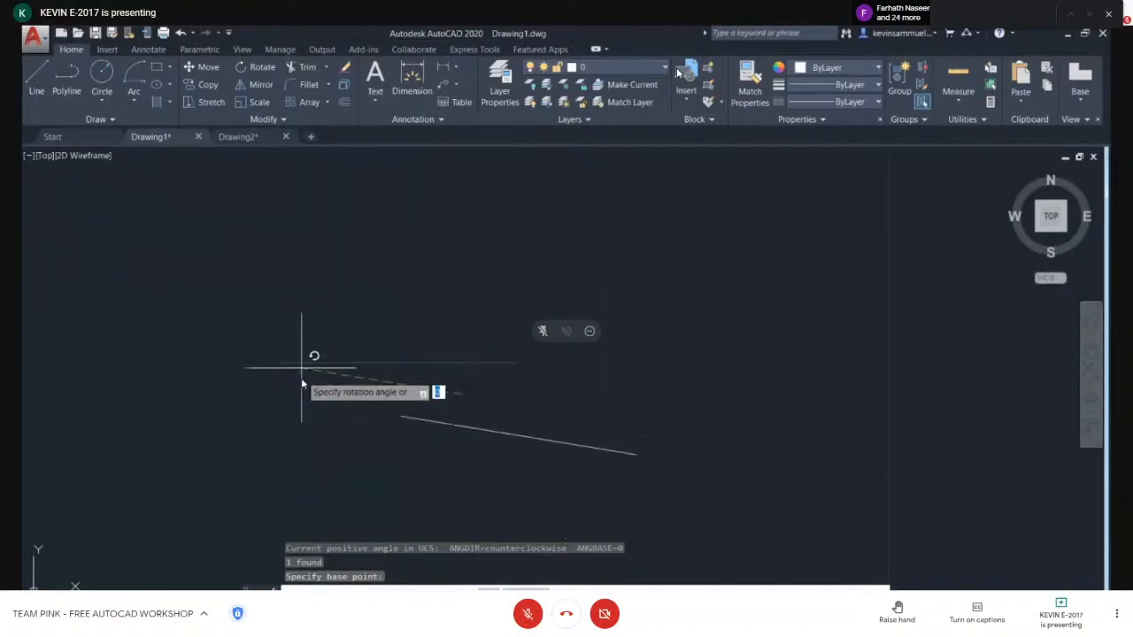
pyautogui.press('Escape')
# - Crossing-select both short lines and try rotating them together with Ortho on, then cancel
pyautogui.click(577, 256)
pyautogui.click(274, 384)
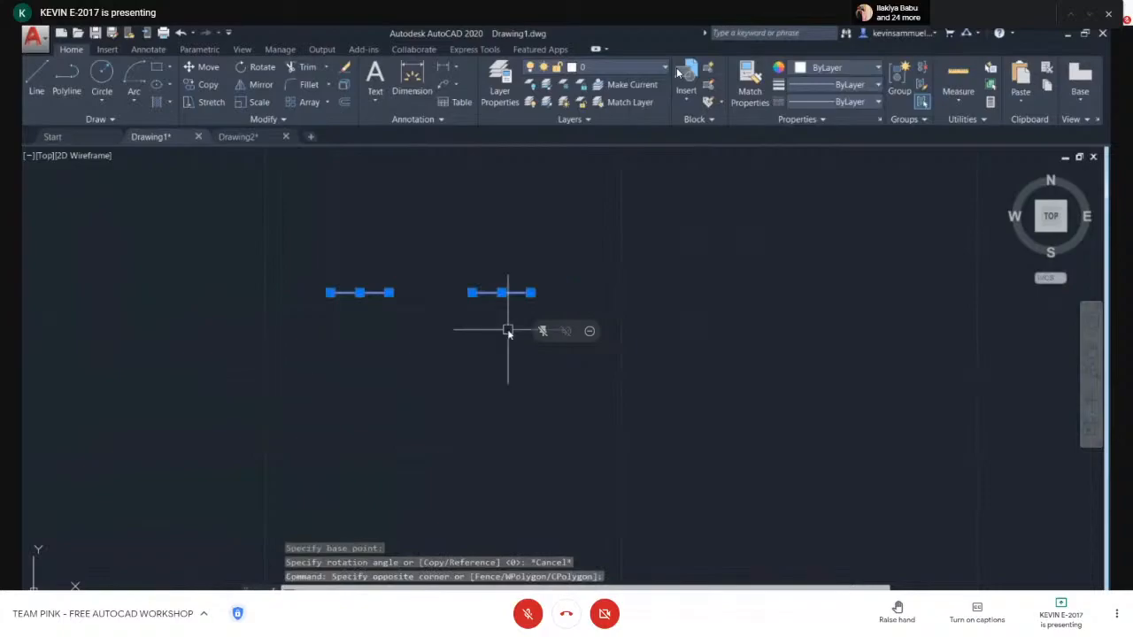
pyautogui.write('ro')
pyautogui.press('Return')
pyautogui.click(431, 292)
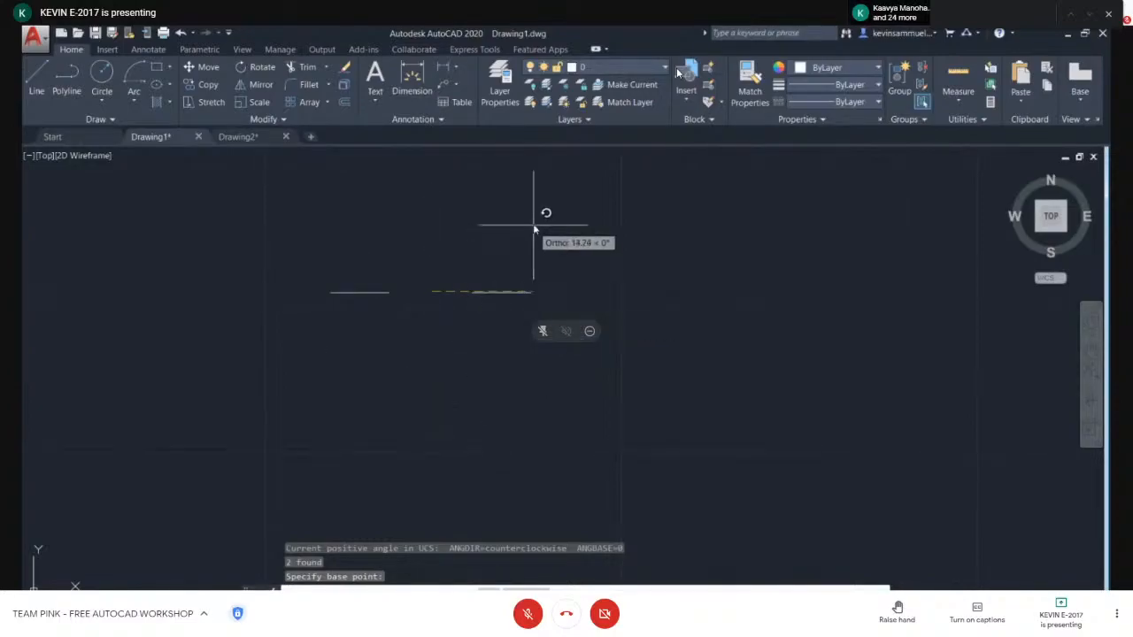
pyautogui.press('Escape')
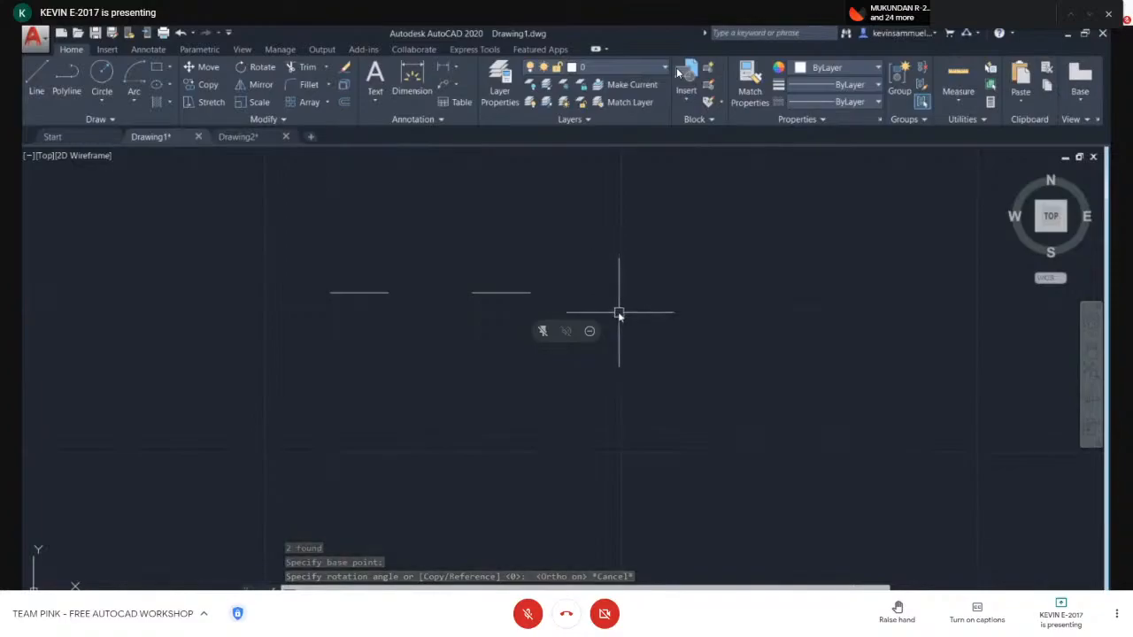
# - Draw connected Ortho lines from the horizontal line's left end: up, across to the right, and down past it
pyautogui.scroll(4, 507, 293)
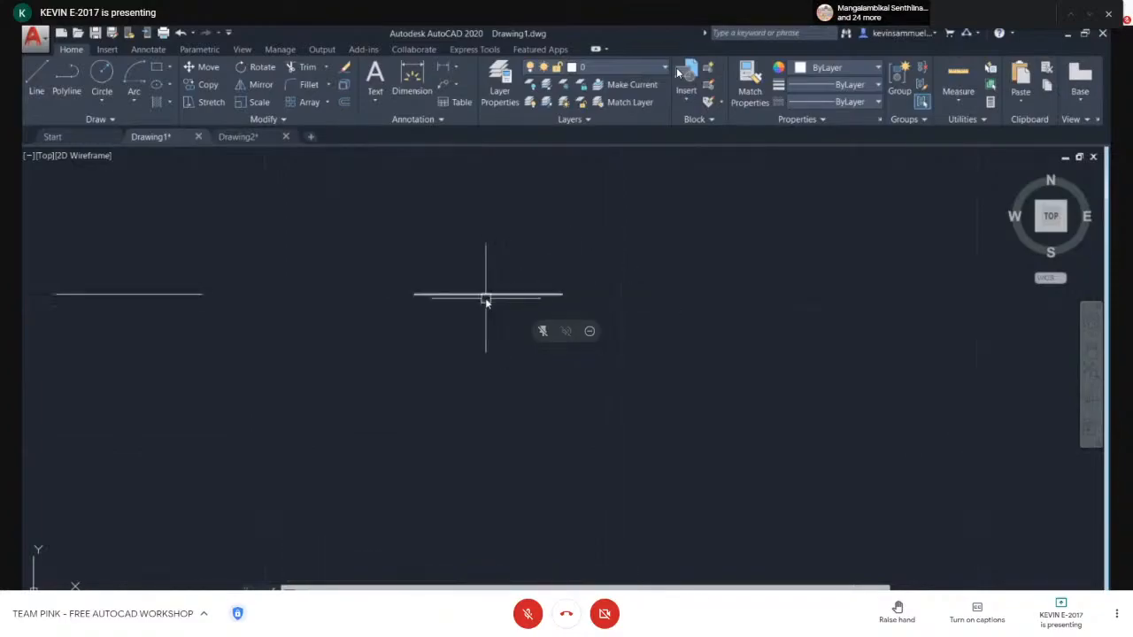
pyautogui.moveTo(475, 305); pyautogui.dragTo(505, 376, button='middle')
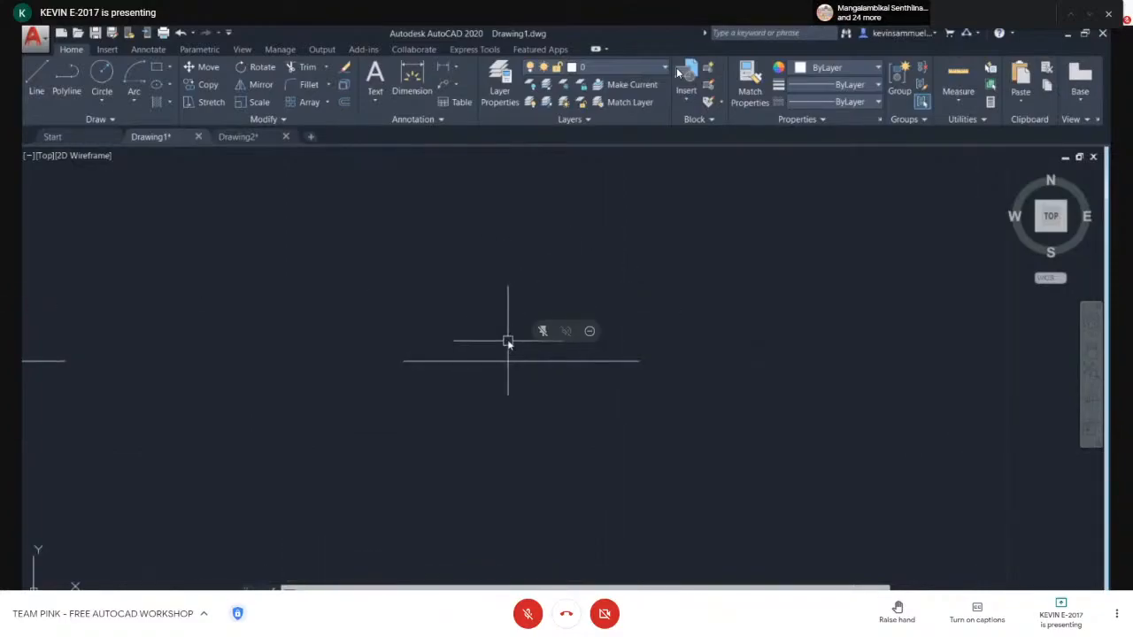
pyautogui.write('l')
pyautogui.press('Return')
pyautogui.click(404, 360)
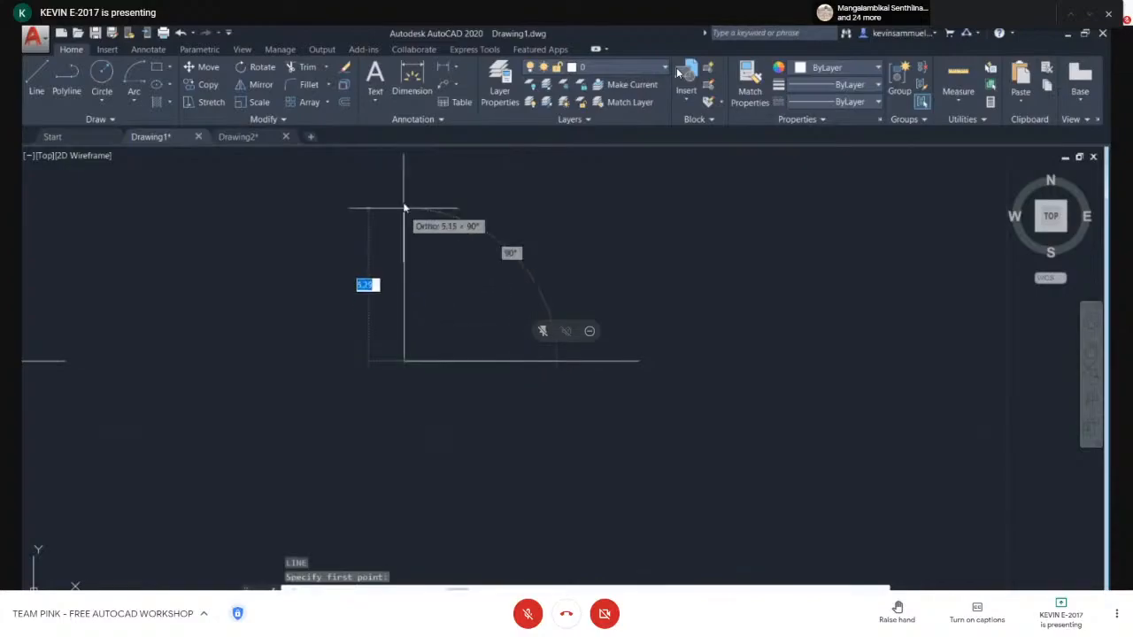
pyautogui.click(423, 188)
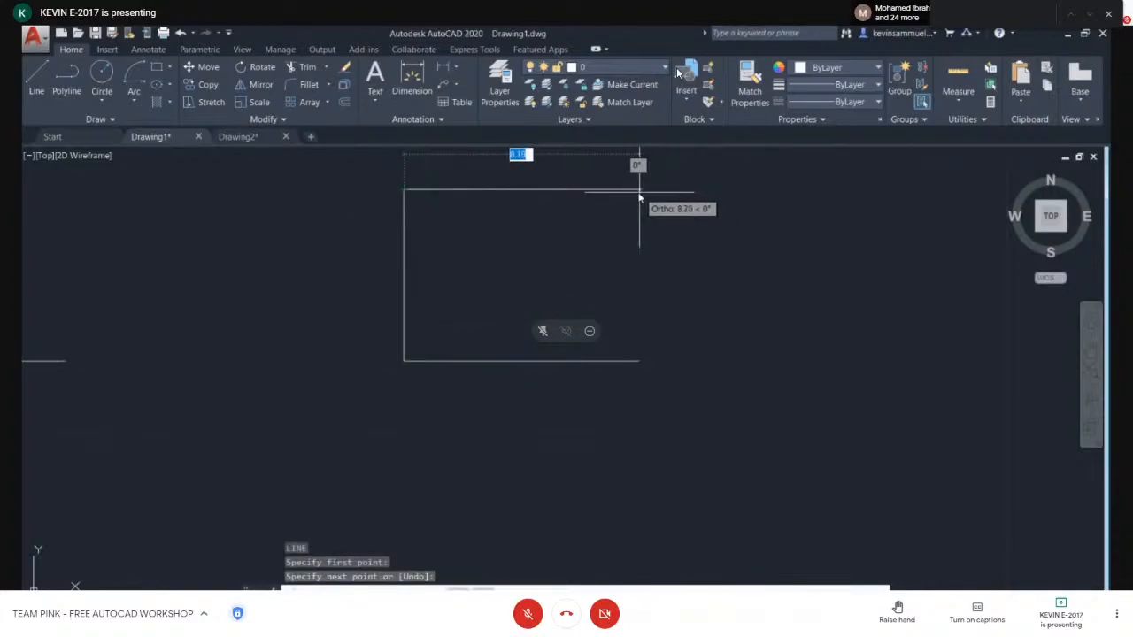
pyautogui.click(629, 189)
pyautogui.click(628, 462)
pyautogui.press('Escape')
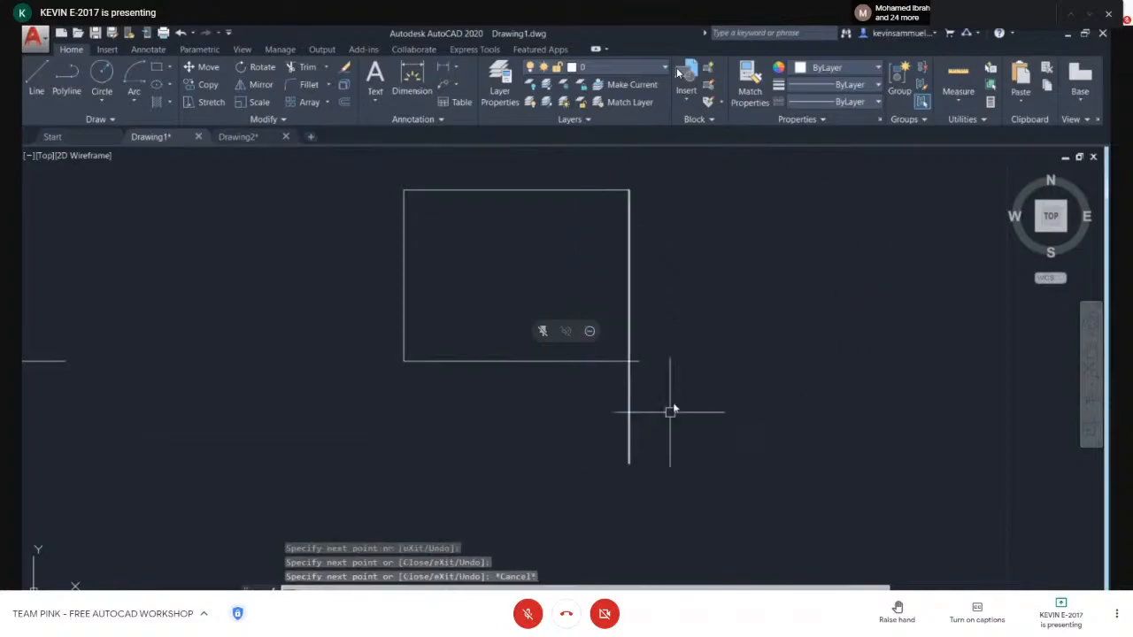
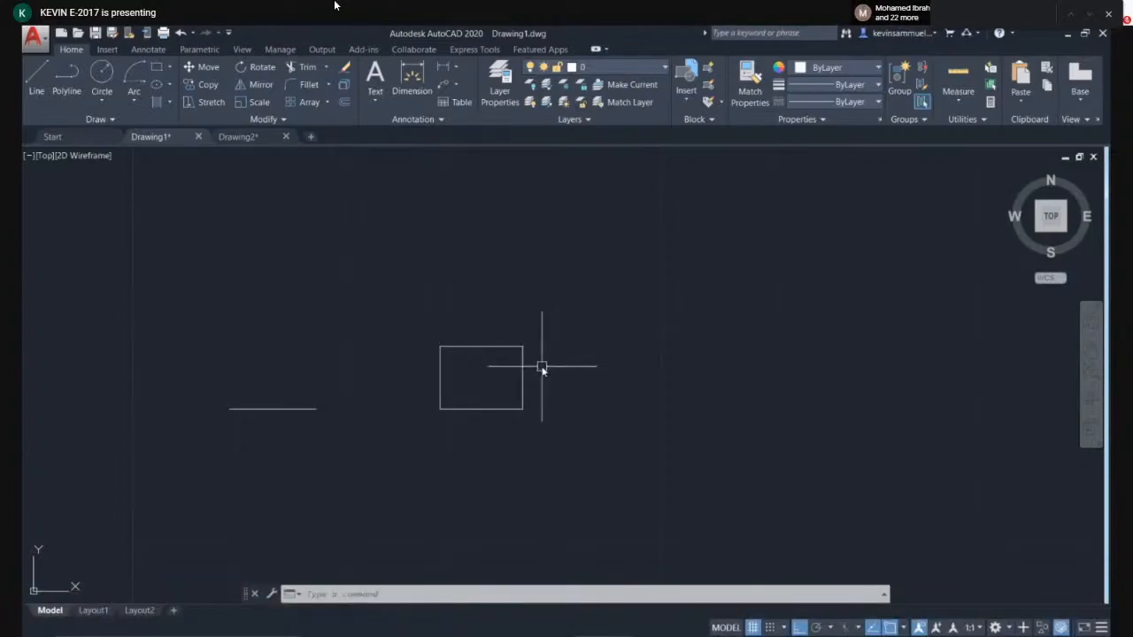
# - Draw a horizontal line starting inside the rectangle and extending past its right side
pyautogui.scroll(4, 552, 372)
pyautogui.press('l')
pyautogui.press('Return')
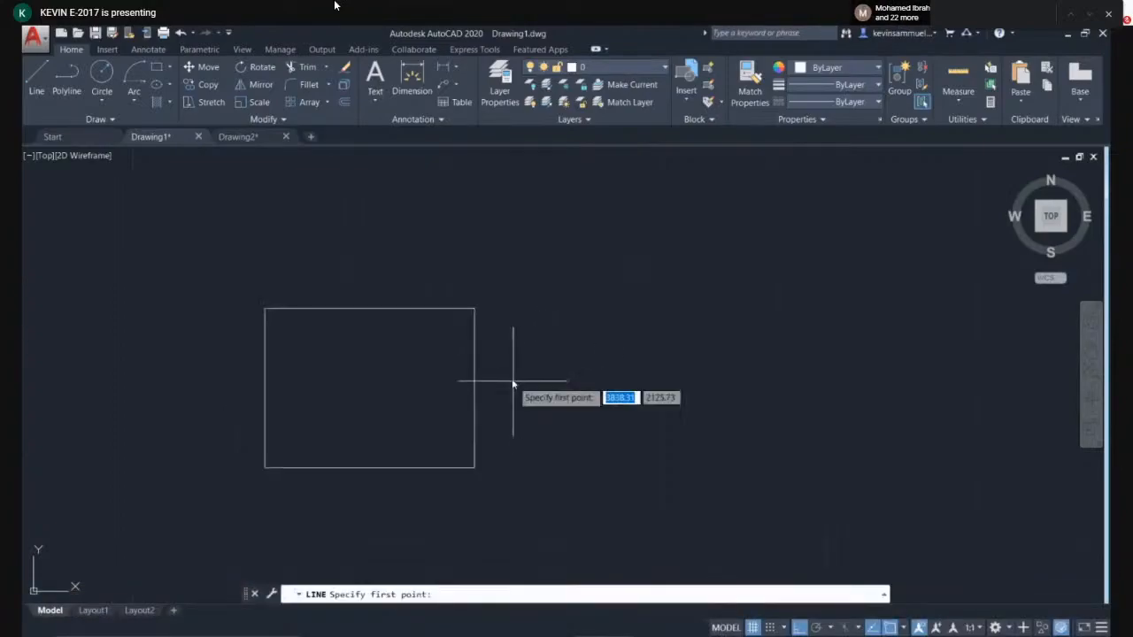
pyautogui.click(343, 382)
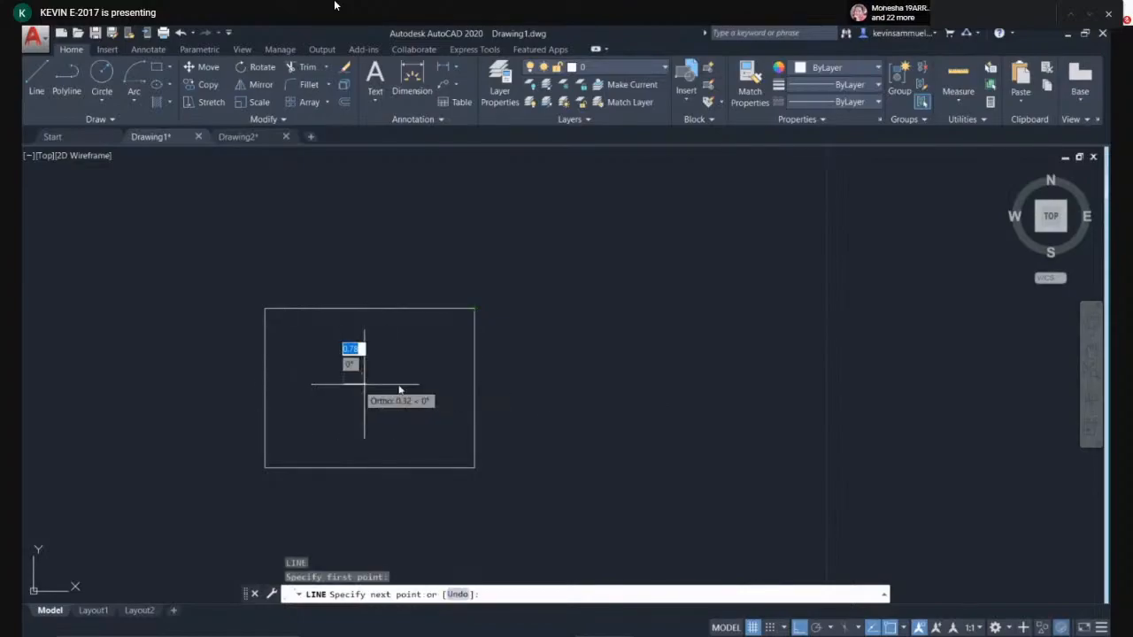
pyautogui.click(649, 386)
pyautogui.press('Escape')
pyautogui.scroll(2, 460, 398)
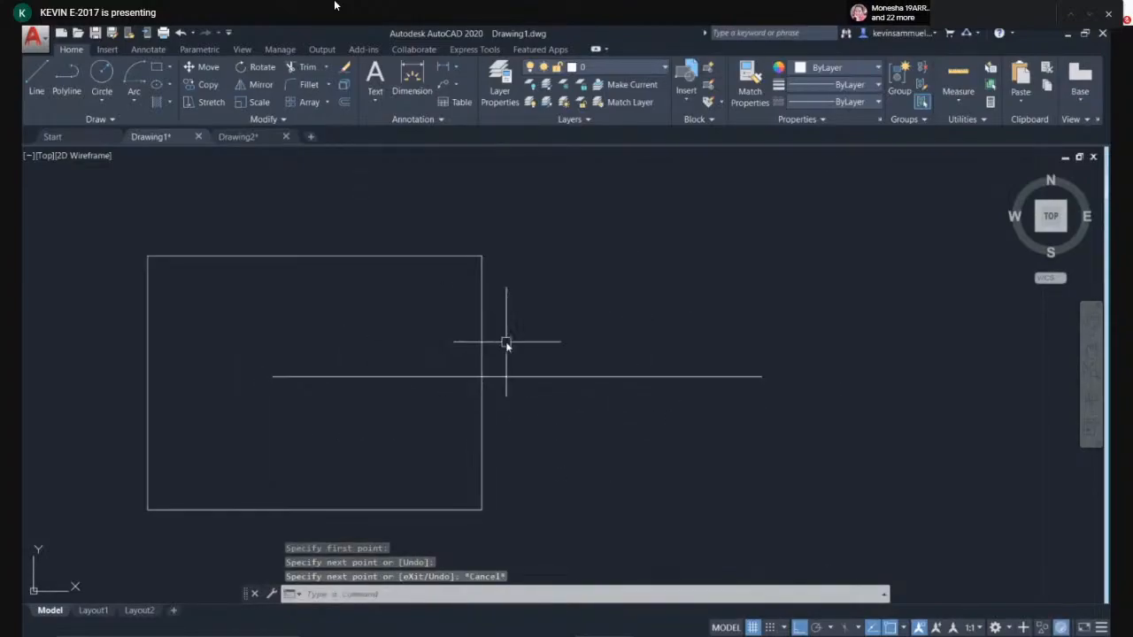
# - Trim away the part of the line that sticks out beyond the rectangle's right side
pyautogui.write('T')
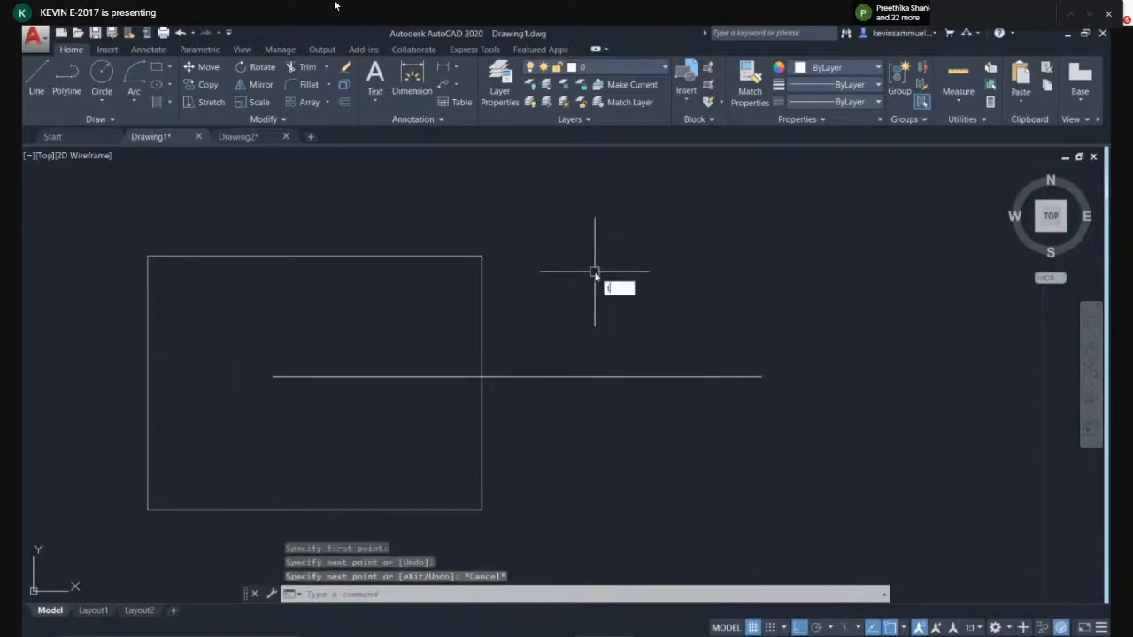
pyautogui.write('r')
pyautogui.press('Return')
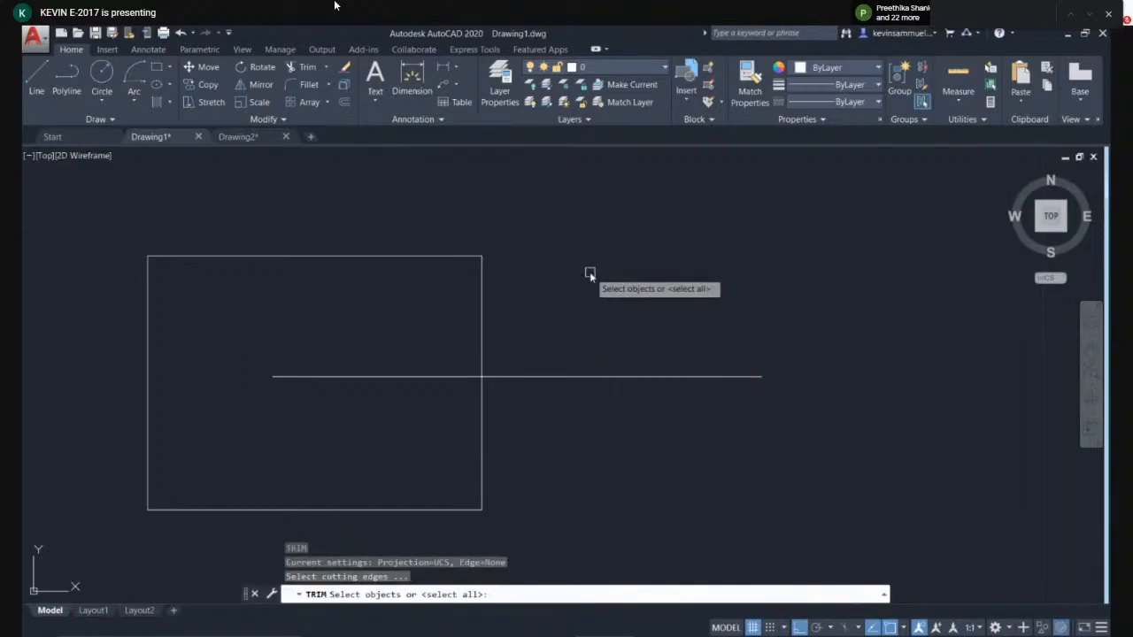
pyautogui.press('Return')
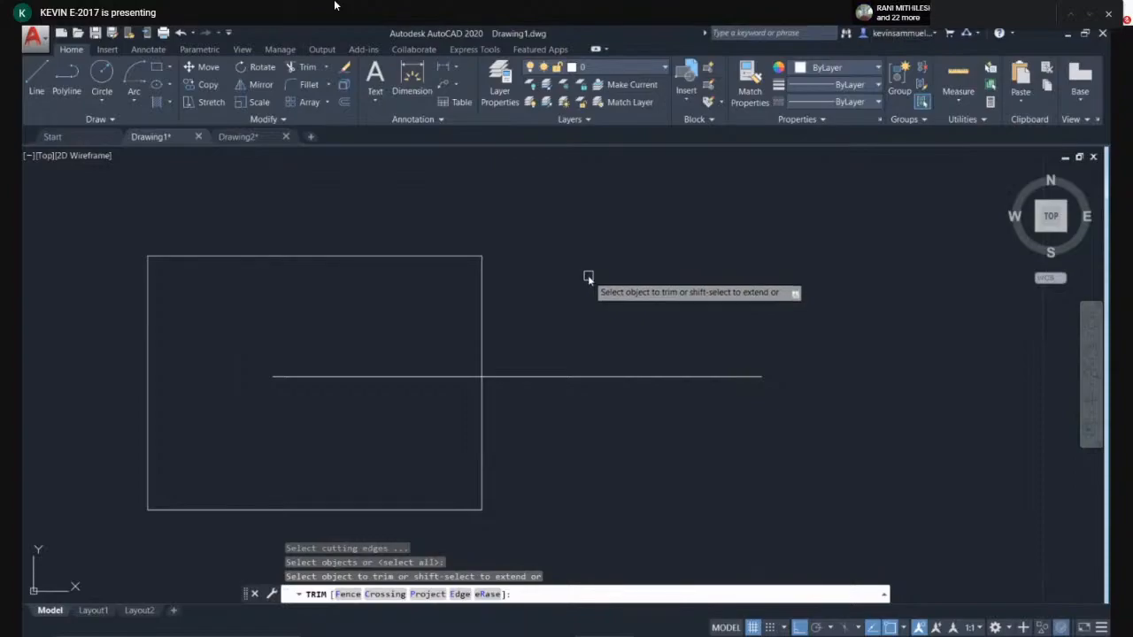
pyautogui.click(554, 376)
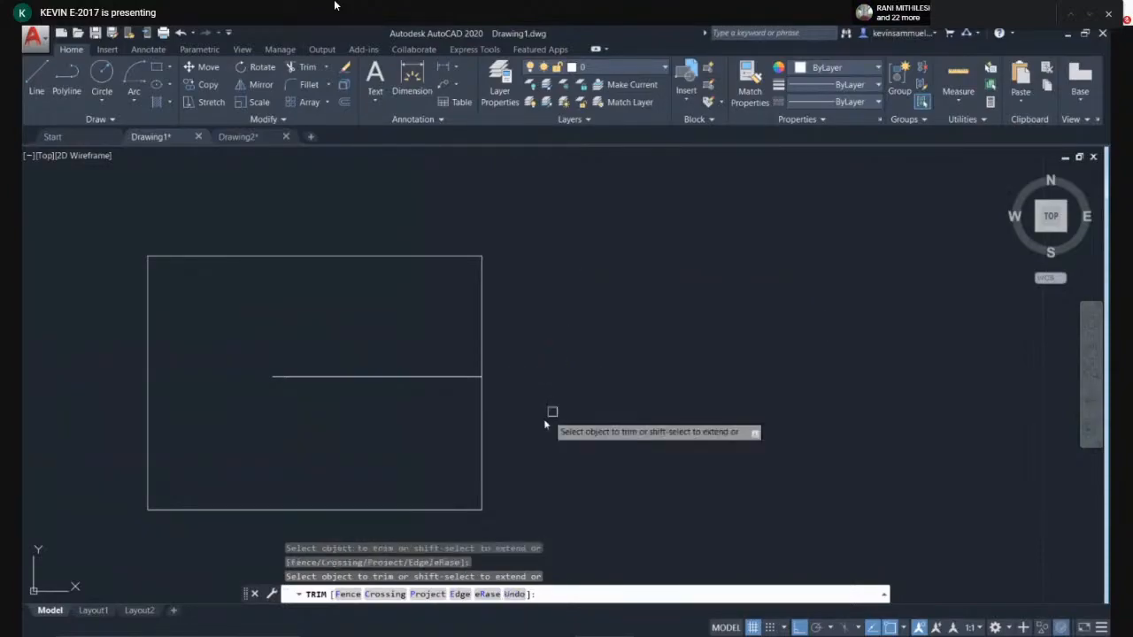
pyautogui.press('Escape')
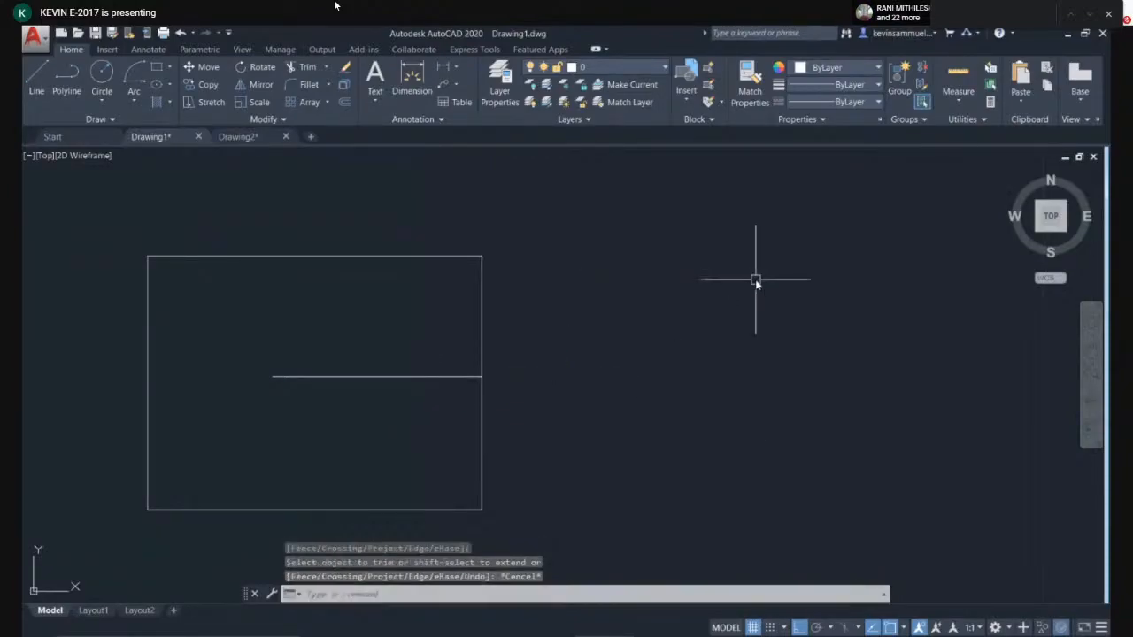
# - Undo the trim and run Trim on the line again, removing its part inside the rectangle
pyautogui.hotkey('ctrl', 'z')
pyautogui.write('tr')
pyautogui.press('Return')
pyautogui.press('Return')
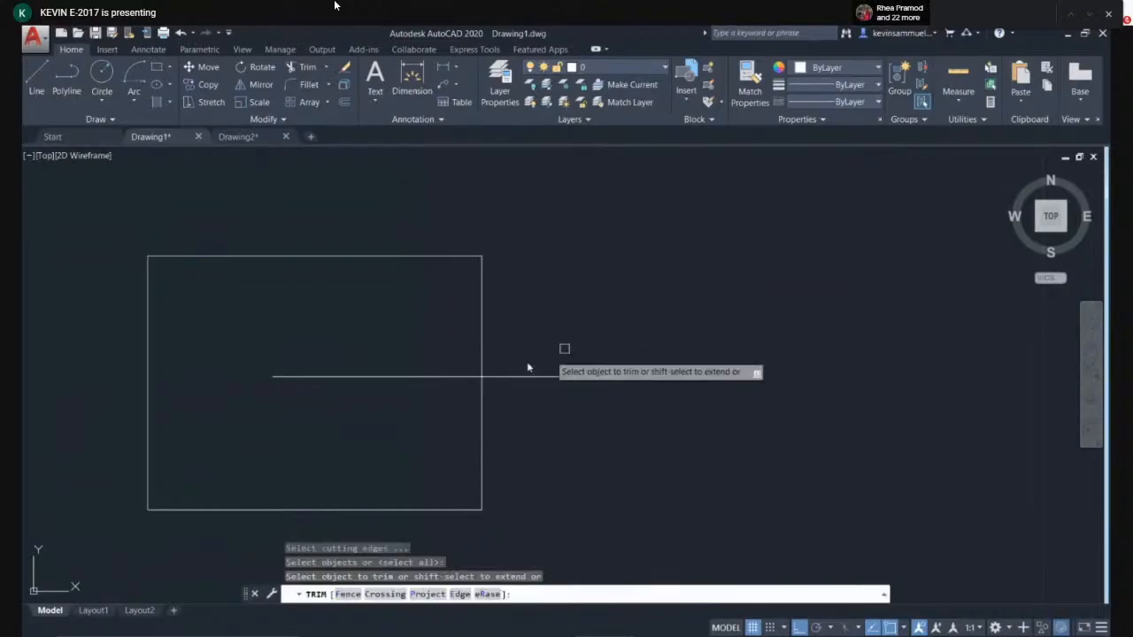
pyautogui.press('Escape')
# - Select the remaining line segment outside the rectangle and delete it
pyautogui.click(717, 373)
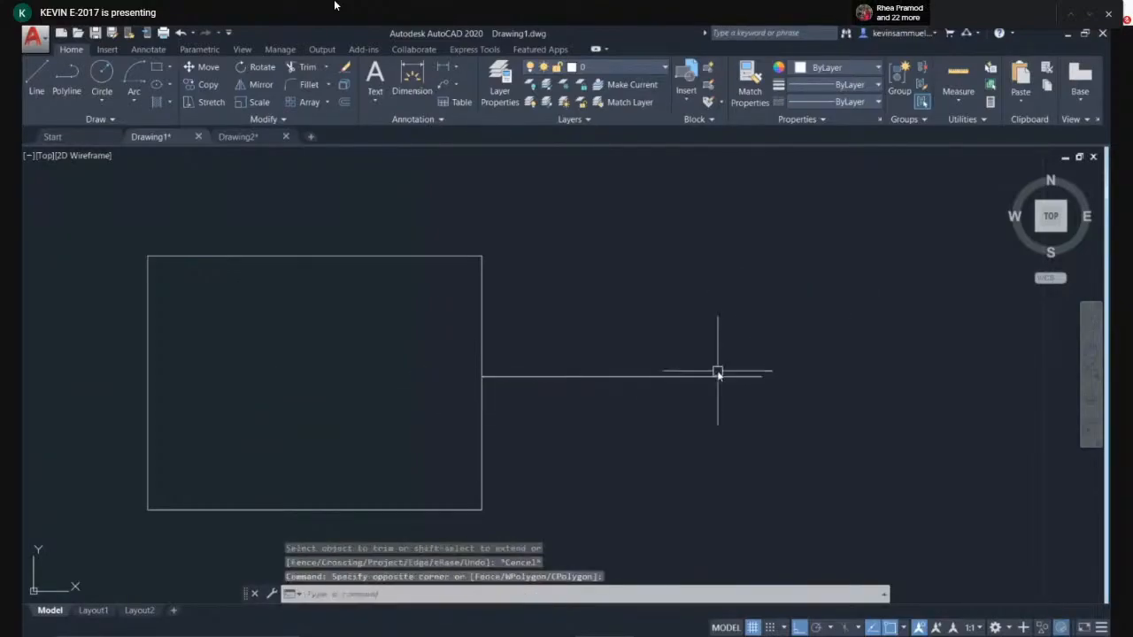
pyautogui.click(722, 381)
pyautogui.press('Delete')
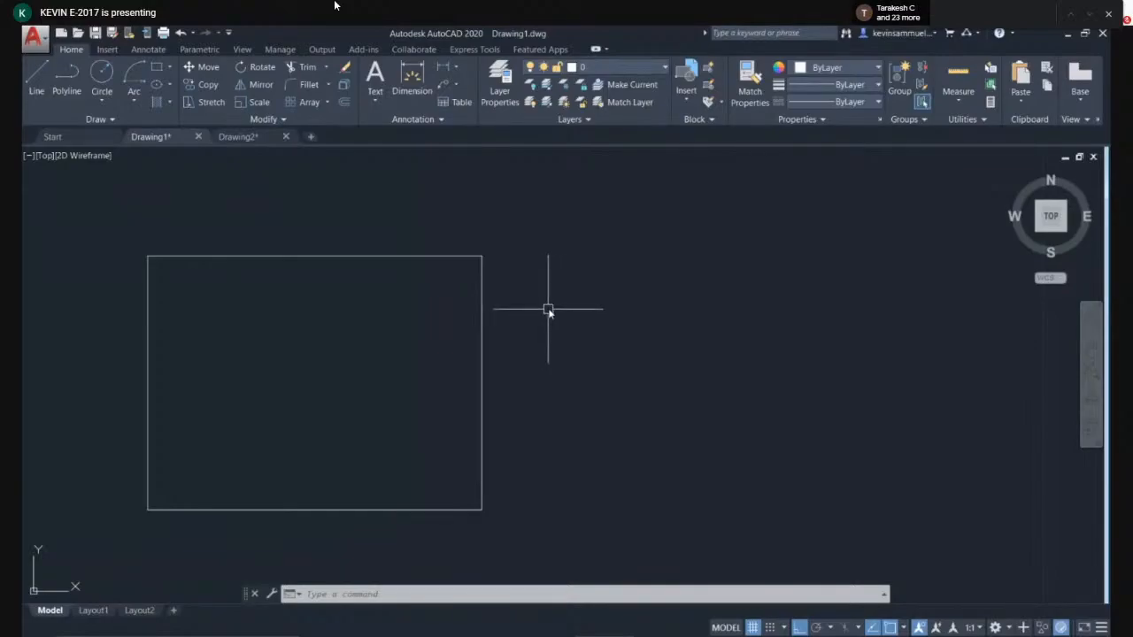
# - Erase the rectangle's right side, then select its top side and delete it
pyautogui.write('E')
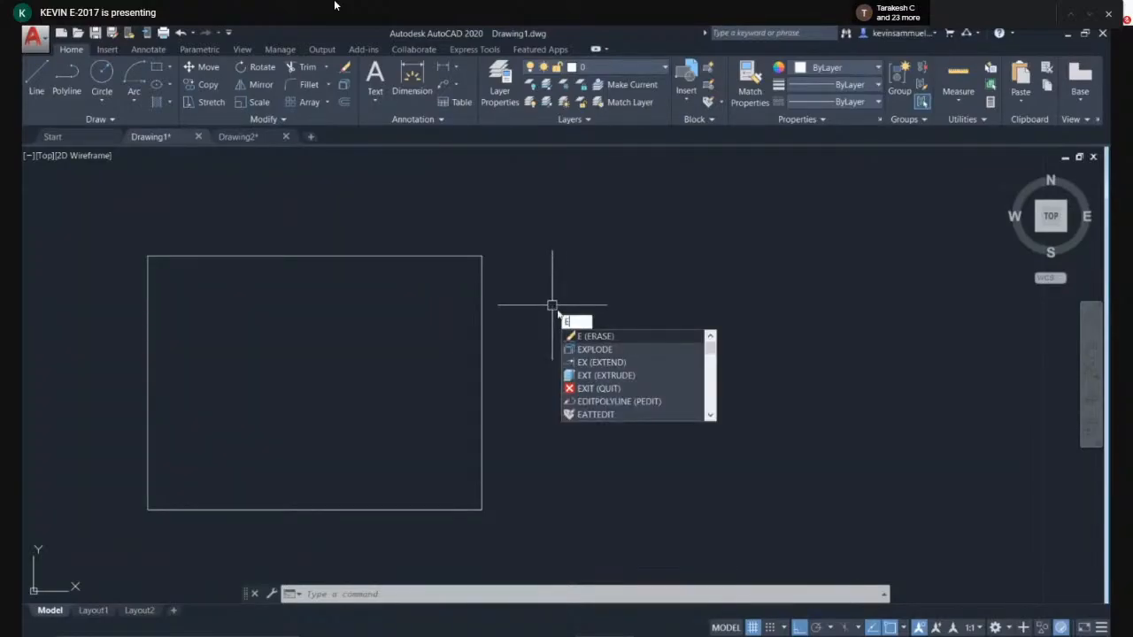
pyautogui.press('Return')
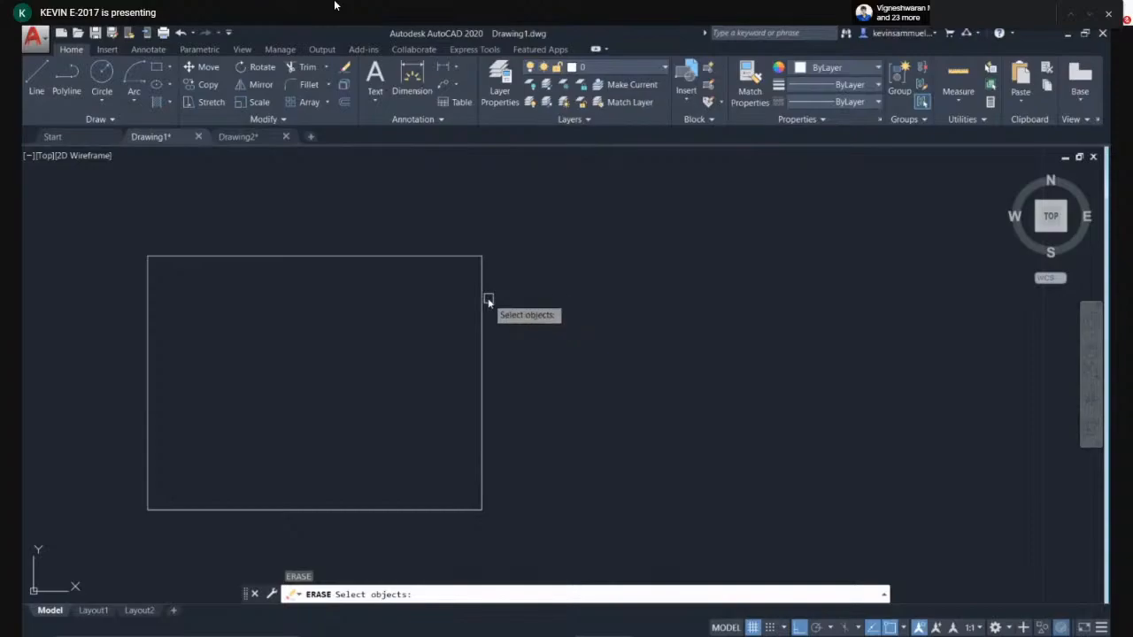
pyautogui.click(485, 301)
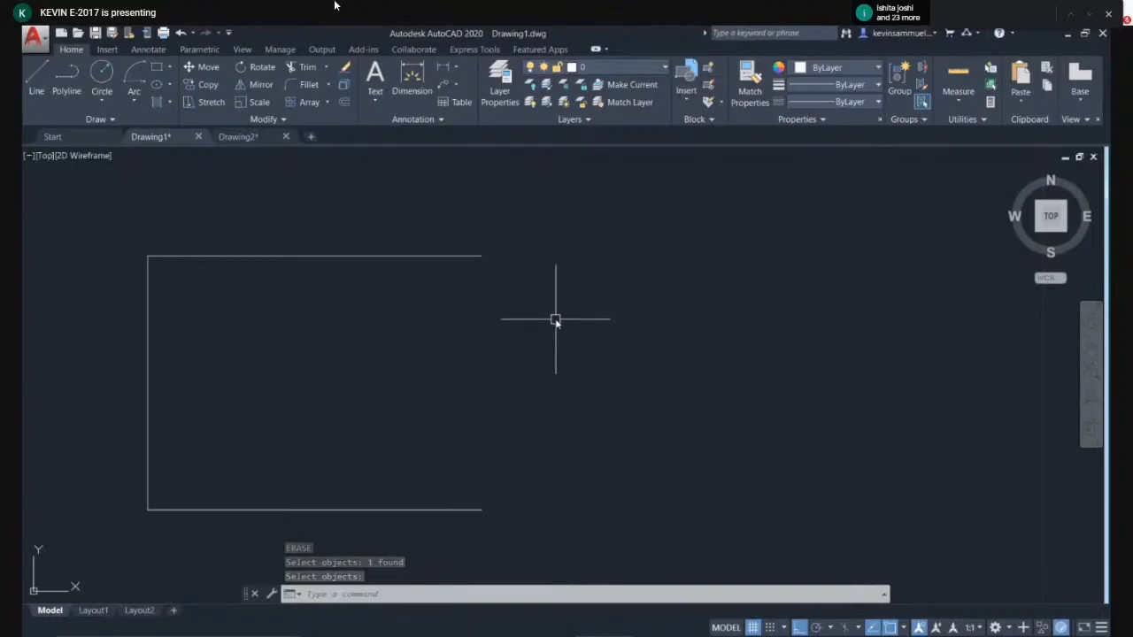
pyautogui.click(480, 258)
pyautogui.press('Delete')
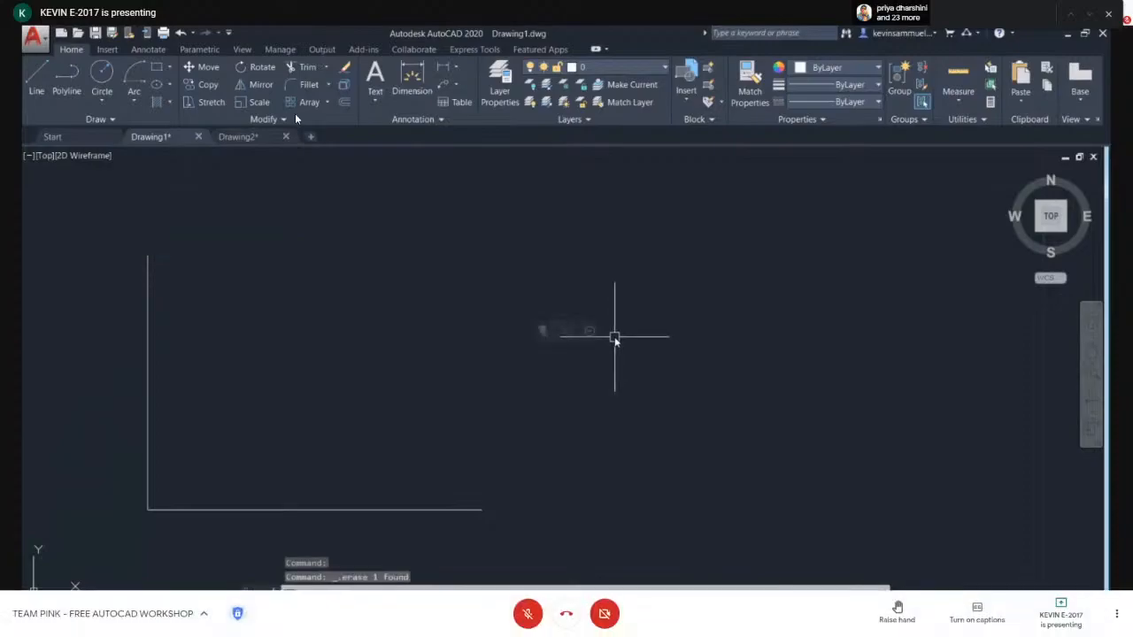
# - Undo both deletions to restore the rectangle's sides
pyautogui.hotkey('ctrl', 'z')
pyautogui.hotkey('ctrl', 'z')
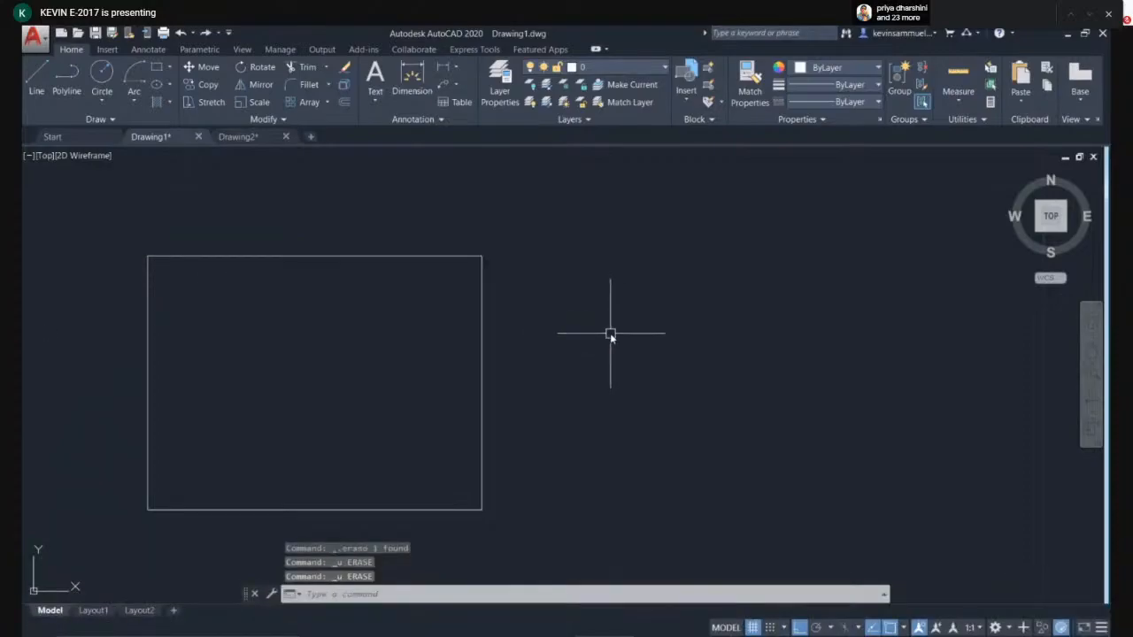
pyautogui.press('Escape')
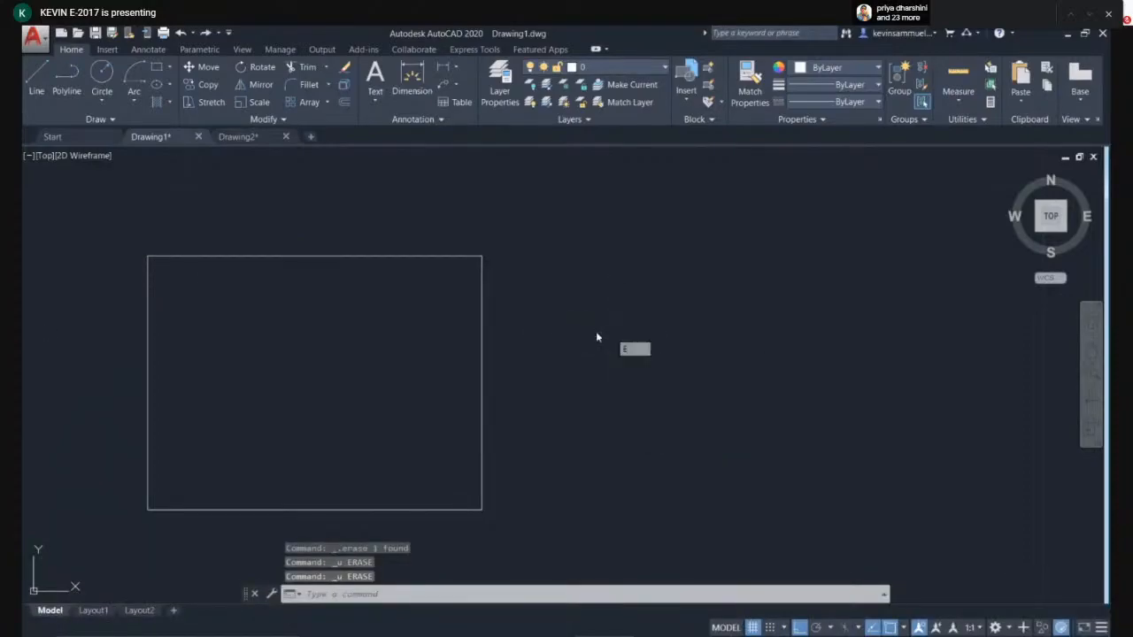
# - Select the rectangle's right side, delete it, and undo the deletion
pyautogui.click(482, 293)
pyautogui.press('Delete')
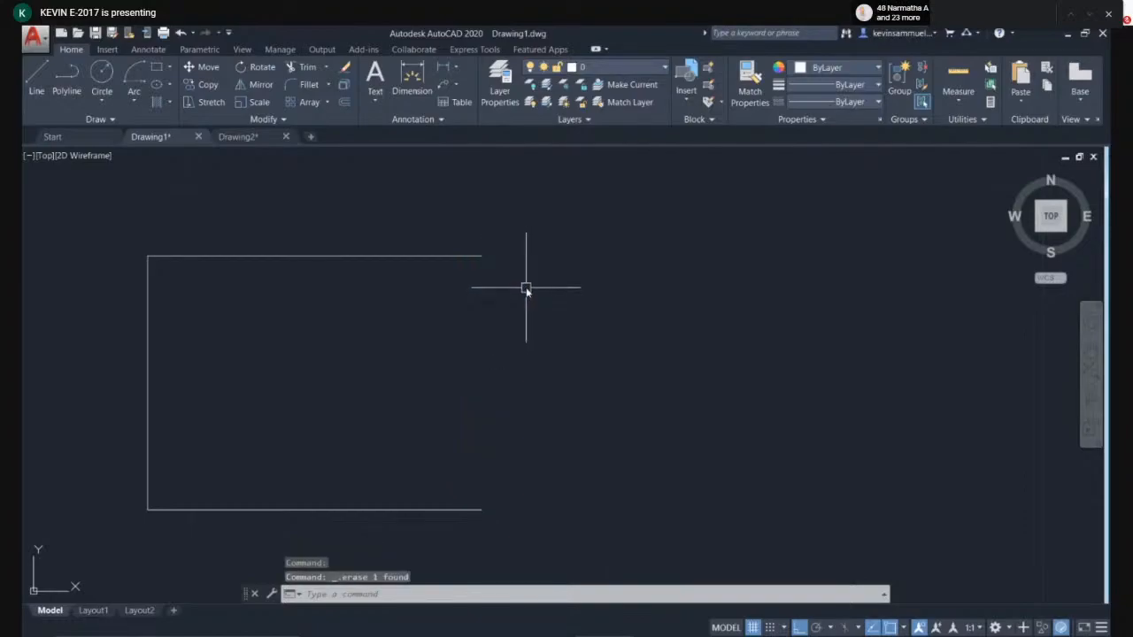
pyautogui.hotkey('ctrl', 'z')
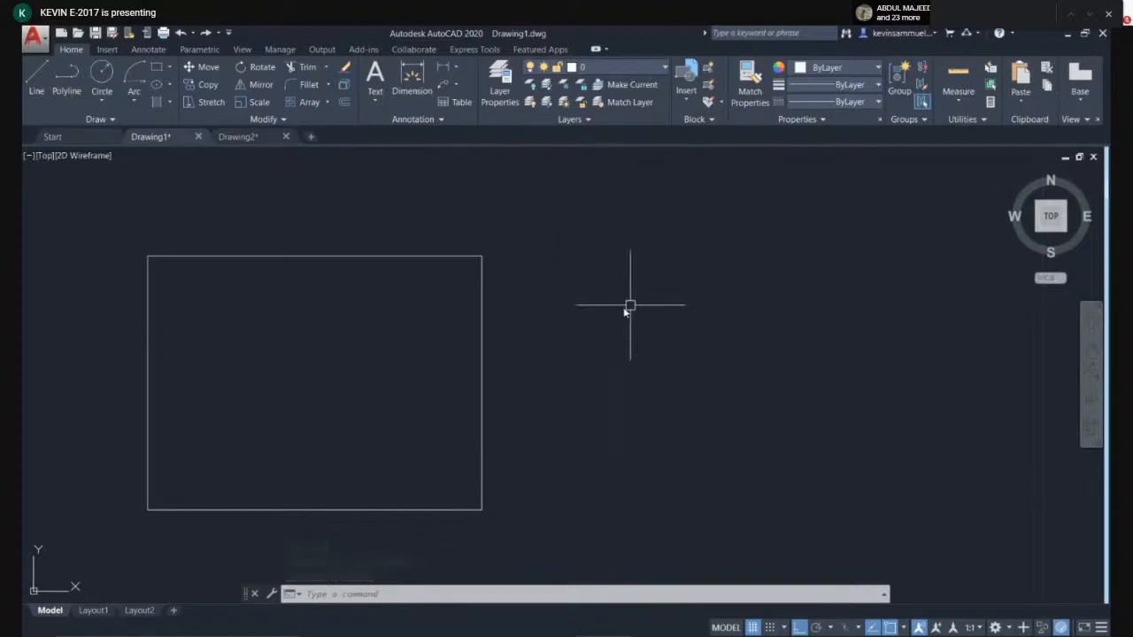
# - Crossing-select the whole rectangle and mirror it about a vertical line to its right, keeping the source
pyautogui.moveTo(607, 317); pyautogui.dragTo(641, 320, button='middle')
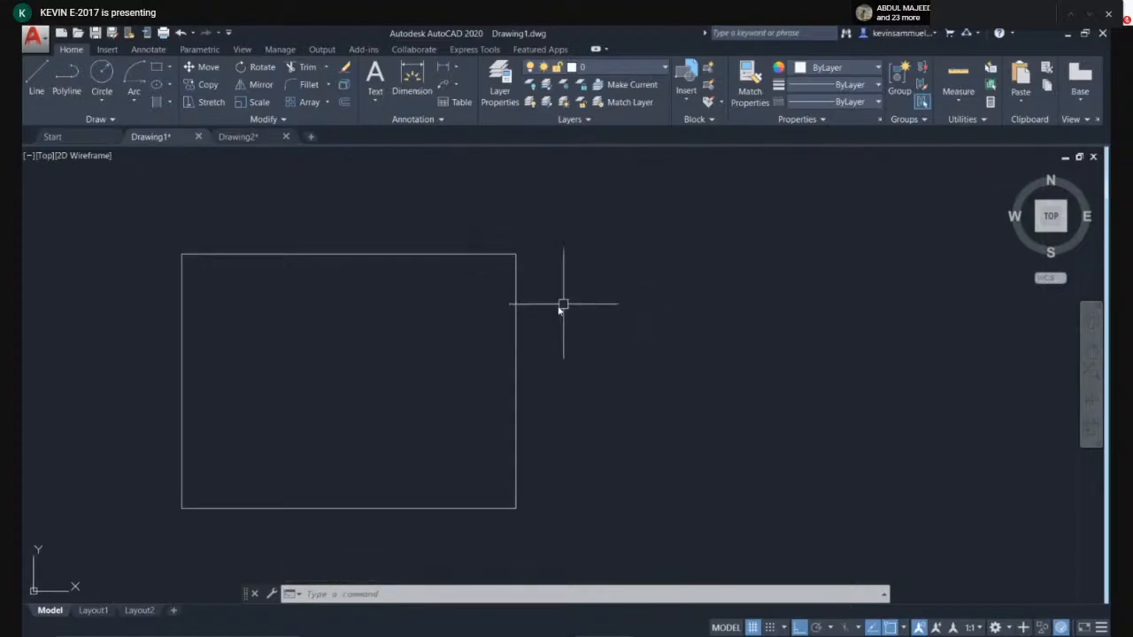
pyautogui.click(579, 230)
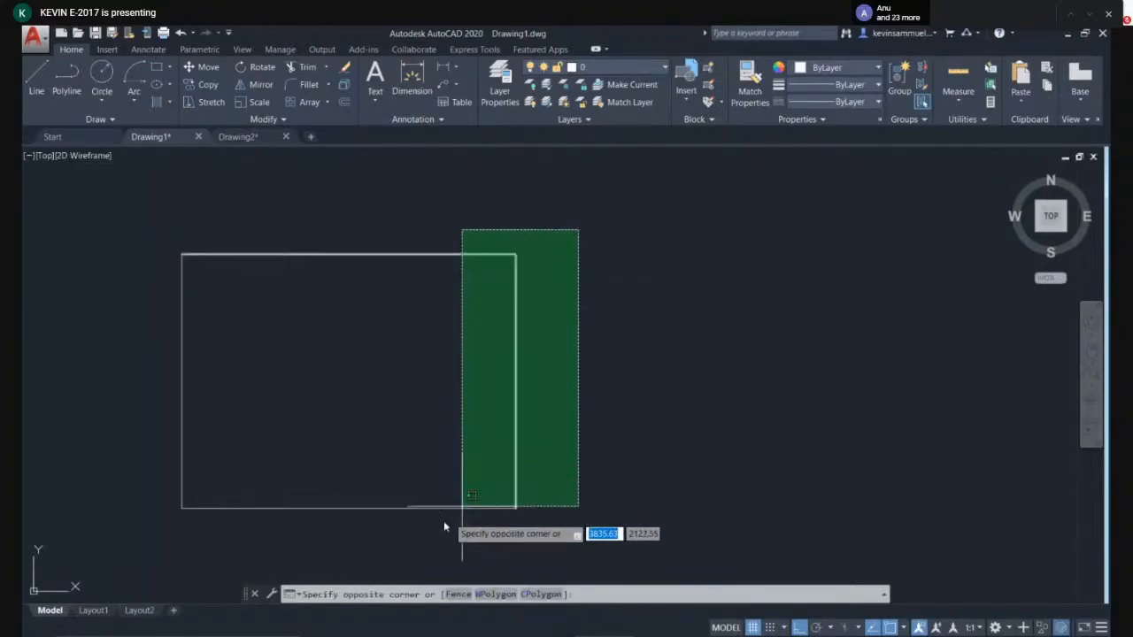
pyautogui.click(177, 555)
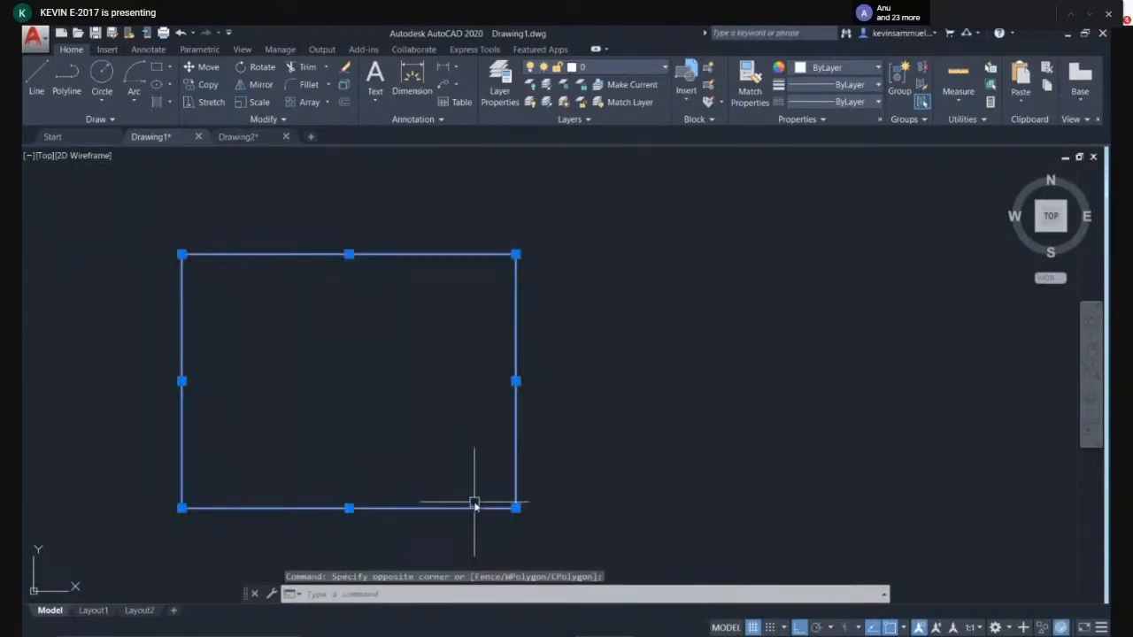
pyautogui.write('MI')
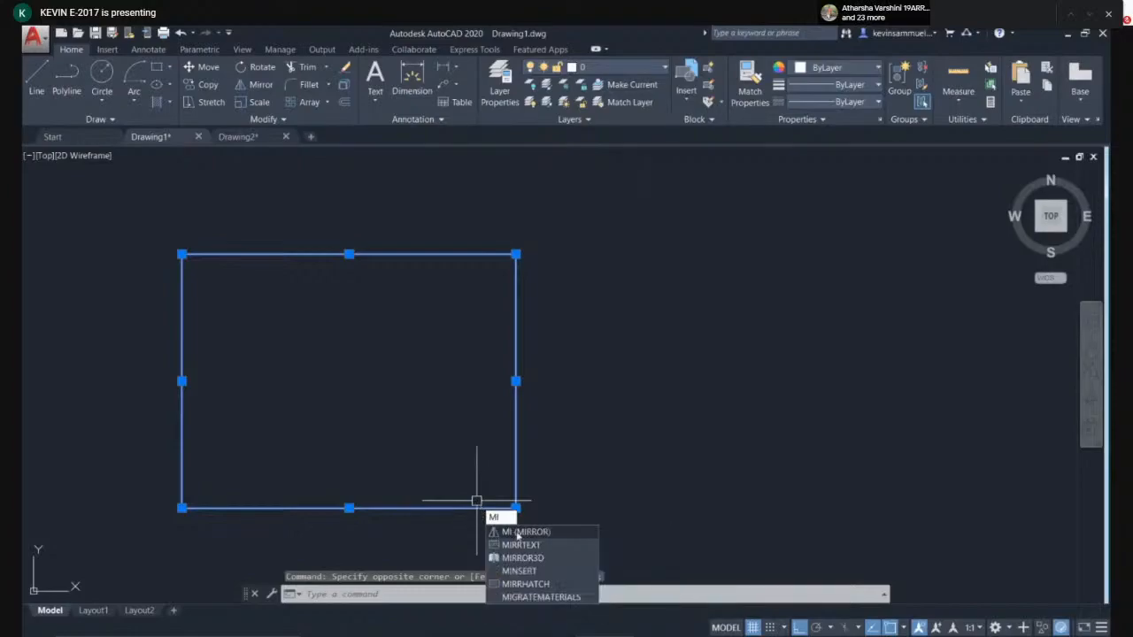
pyautogui.click(517, 532)
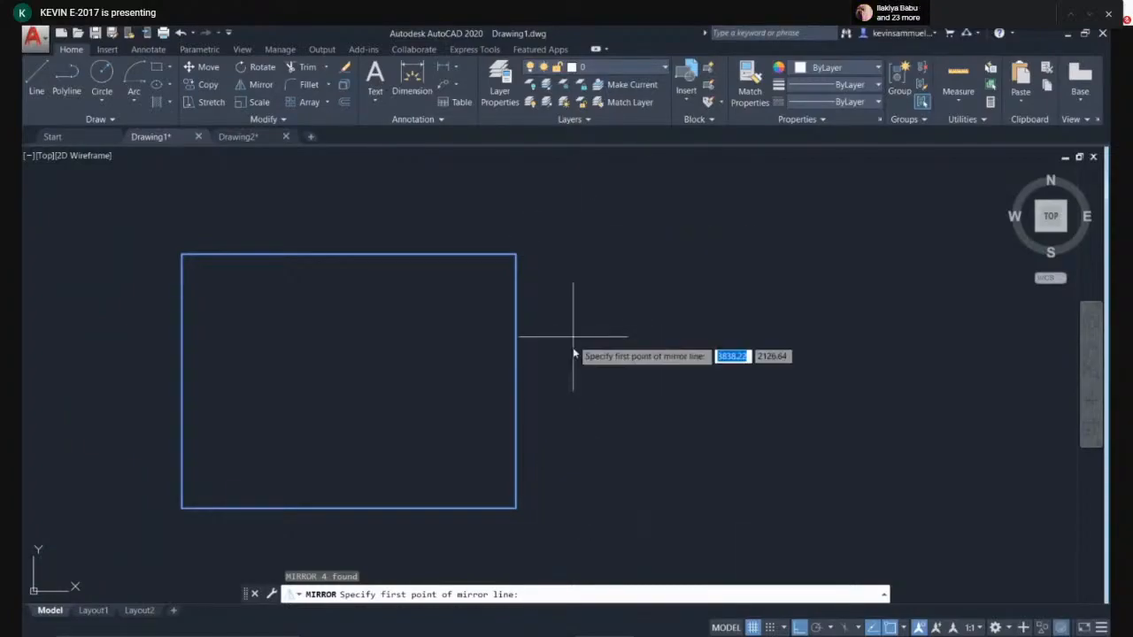
pyautogui.click(562, 222)
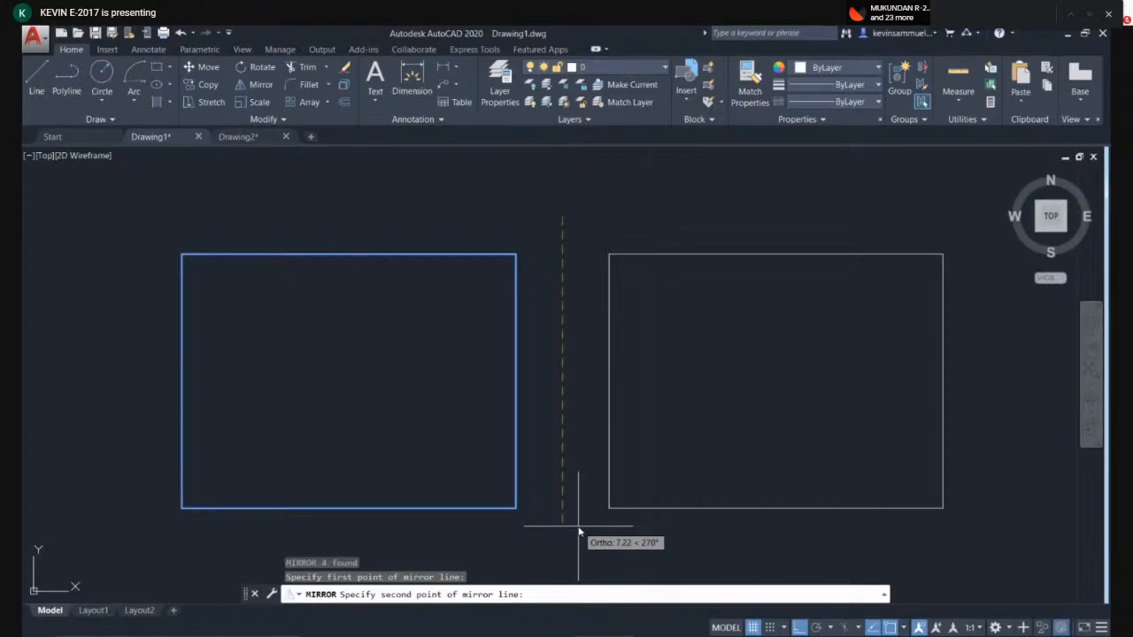
pyautogui.moveTo(579, 531); pyautogui.dragTo(569, 495, button='middle')
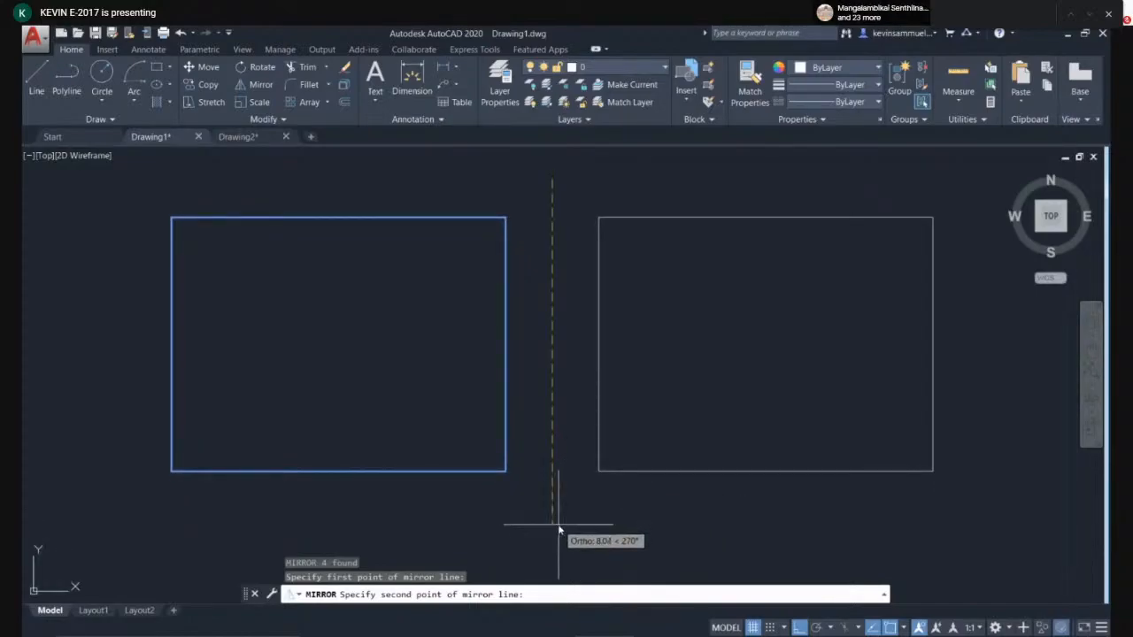
pyautogui.click(558, 529)
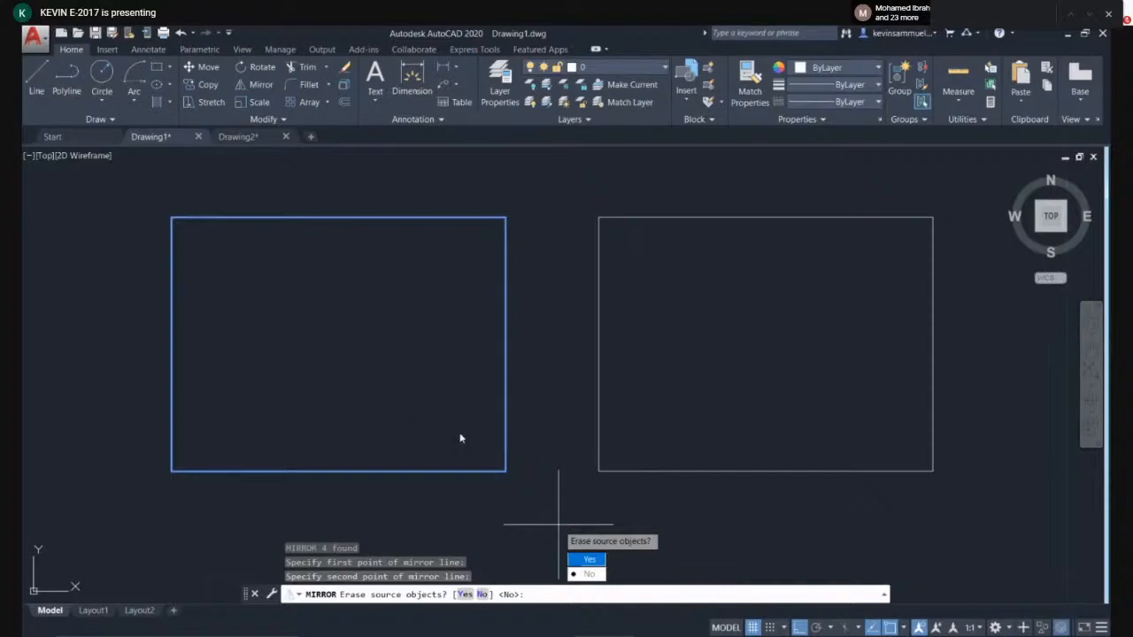
pyautogui.press('Return')
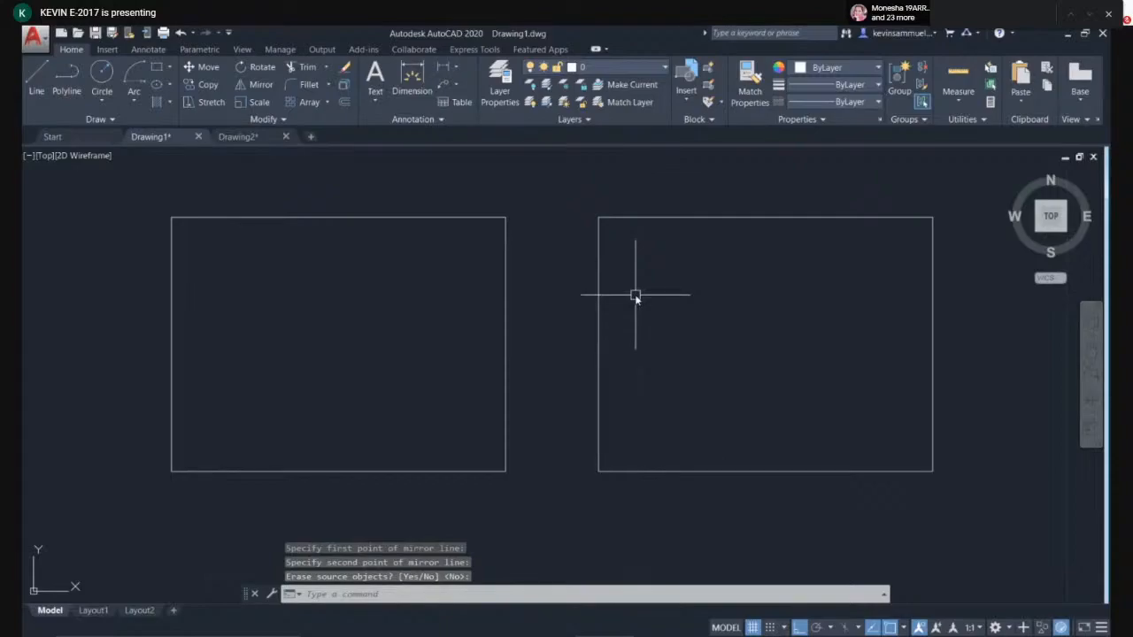
# - Draw a new small rectangle above the two existing rectangles
pyautogui.scroll(-2, 654, 319)
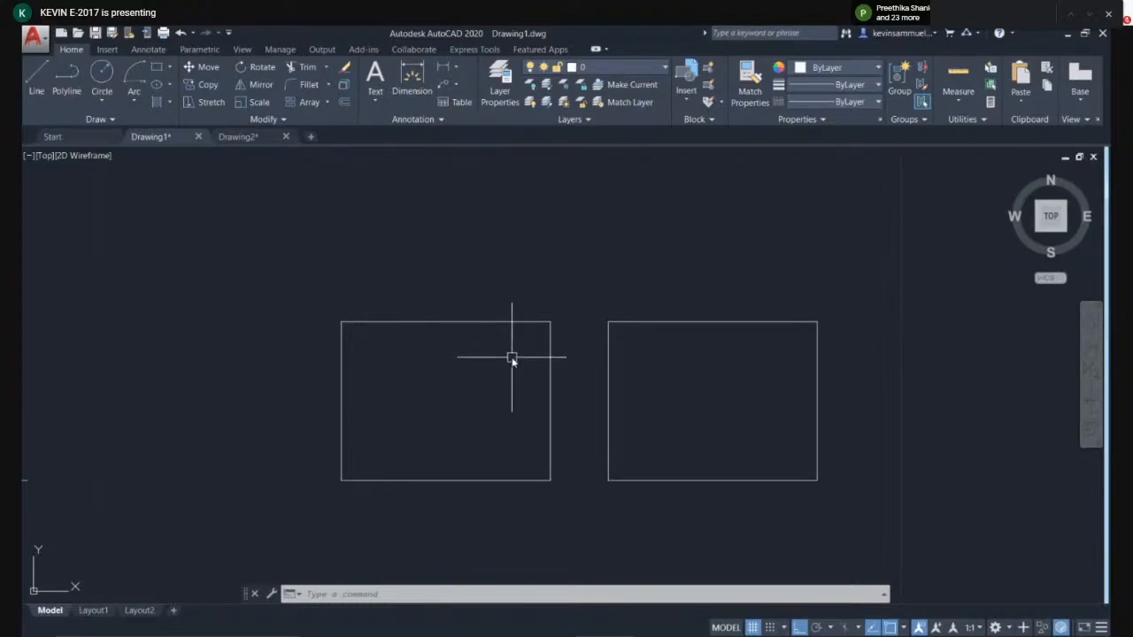
pyautogui.moveTo(690, 367); pyautogui.dragTo(526, 511, button='middle')
pyautogui.scroll(-2, 559, 390)
pyautogui.moveTo(558, 389); pyautogui.dragTo(501, 415, button='middle')
pyautogui.scroll(-2, 496, 412)
pyautogui.write('c')
pyautogui.press('Return')
pyautogui.click(416, 233)
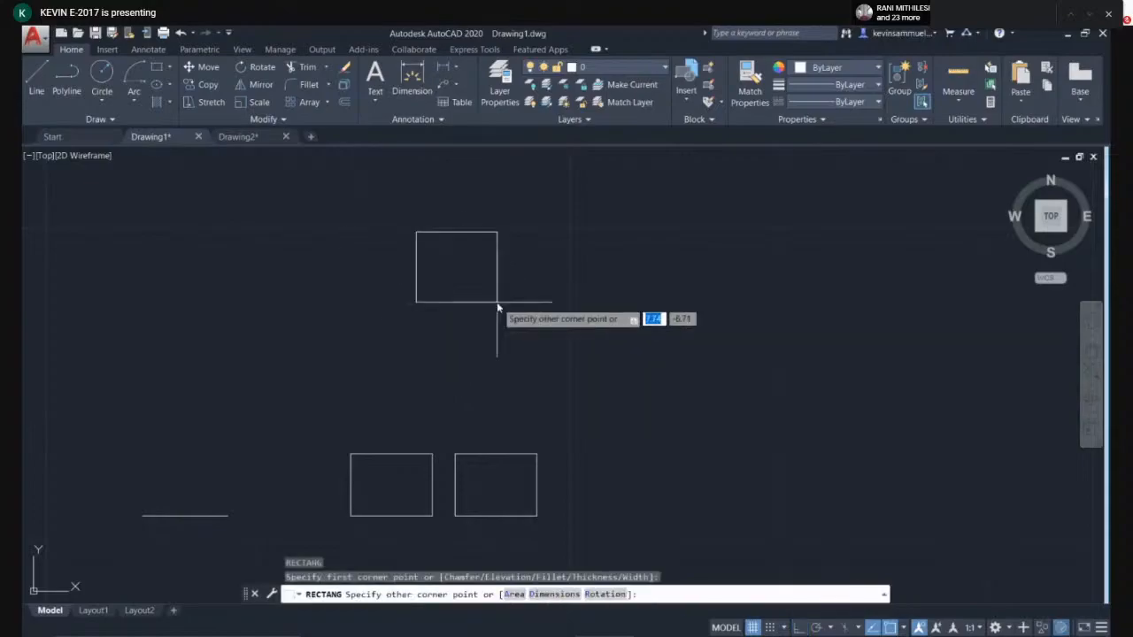
pyautogui.click(491, 245)
pyautogui.moveTo(513, 295); pyautogui.dragTo(463, 316, button='middle')
pyautogui.scroll(3, 468, 316)
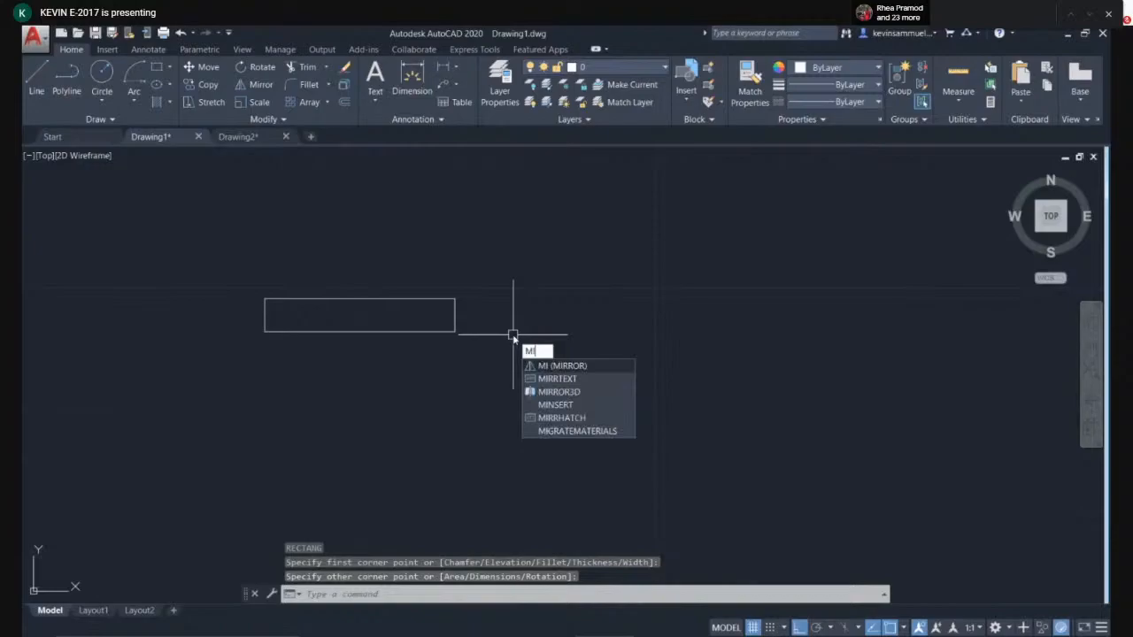
# - Try mirroring the new rectangle about a horizontal line above it, then cancel
pyautogui.press('Return')
pyautogui.click(467, 278)
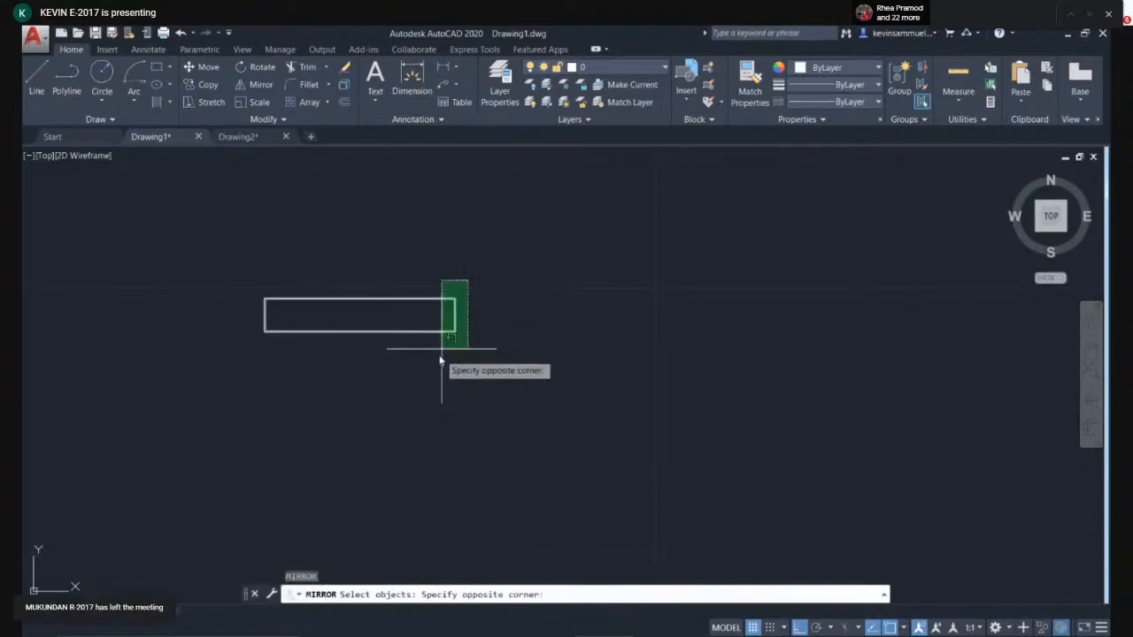
pyautogui.click(435, 366)
pyautogui.press('Return')
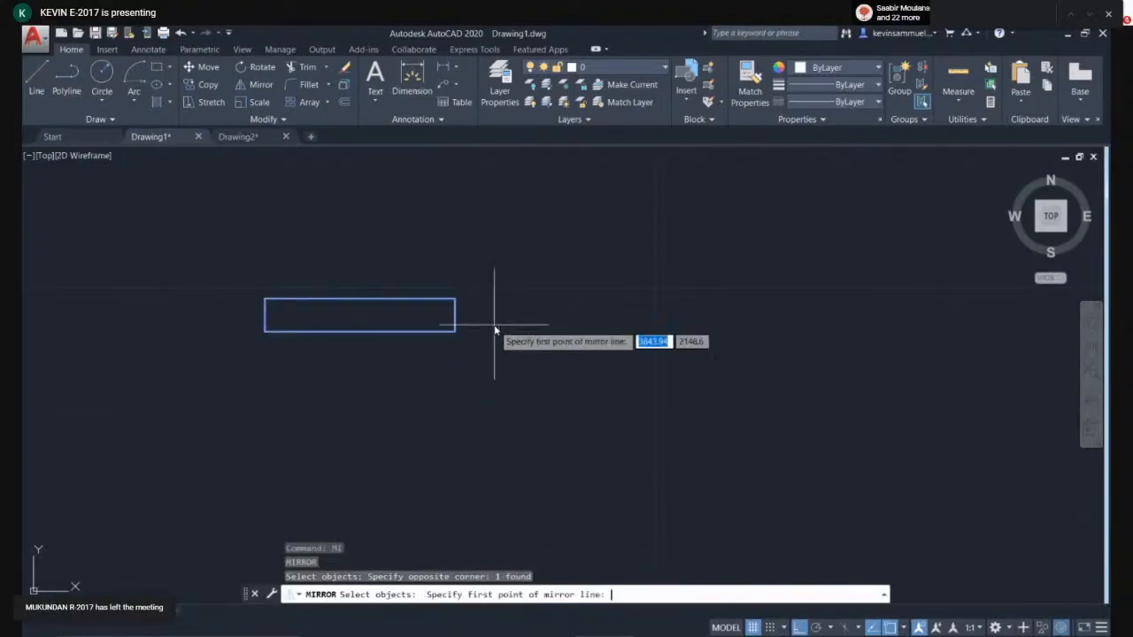
pyautogui.click(359, 257)
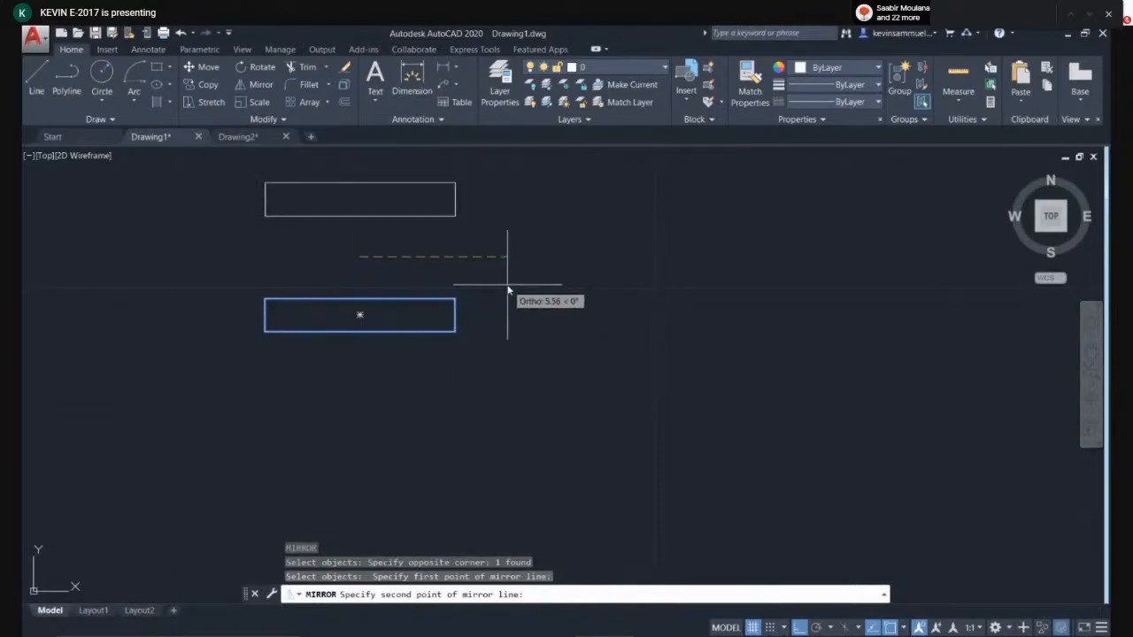
pyautogui.click(507, 290)
pyautogui.press('Escape')
# - Window-select the new rectangle and delete it
pyautogui.click(503, 241)
pyautogui.click(310, 434)
pyautogui.press('Delete')
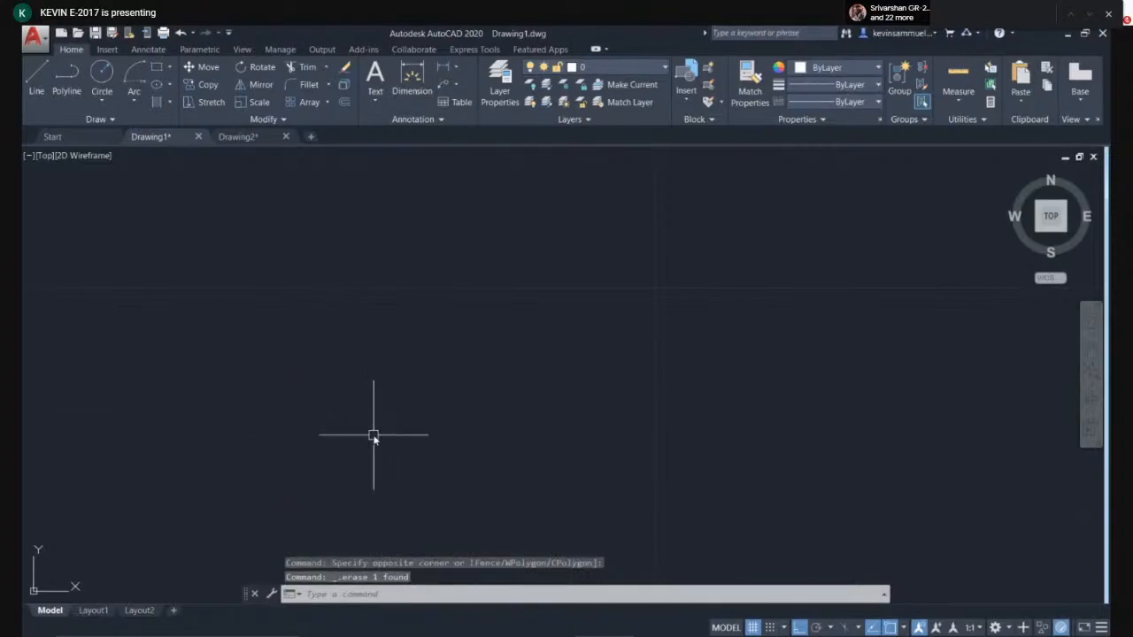
# - Draw an irregular closed outline of eight line segments with the Line command
pyautogui.write('l')
pyautogui.press('Return')
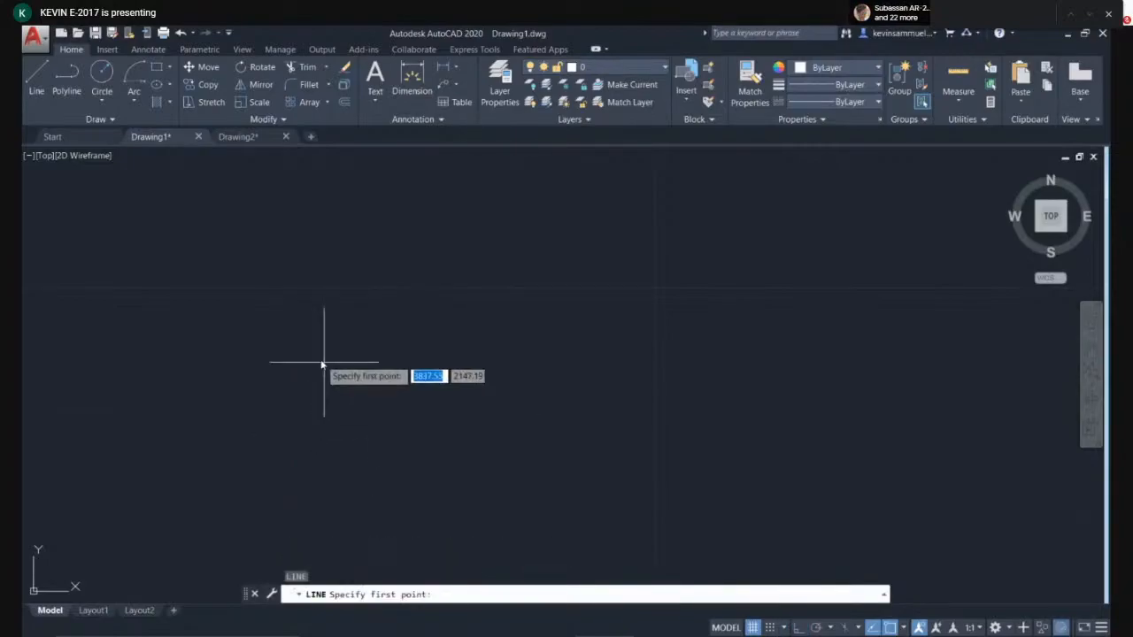
pyautogui.click(321, 359)
pyautogui.click(312, 267)
pyautogui.click(394, 261)
pyautogui.click(458, 382)
pyautogui.click(340, 437)
pyautogui.click(267, 438)
pyautogui.click(220, 397)
pyautogui.click(257, 356)
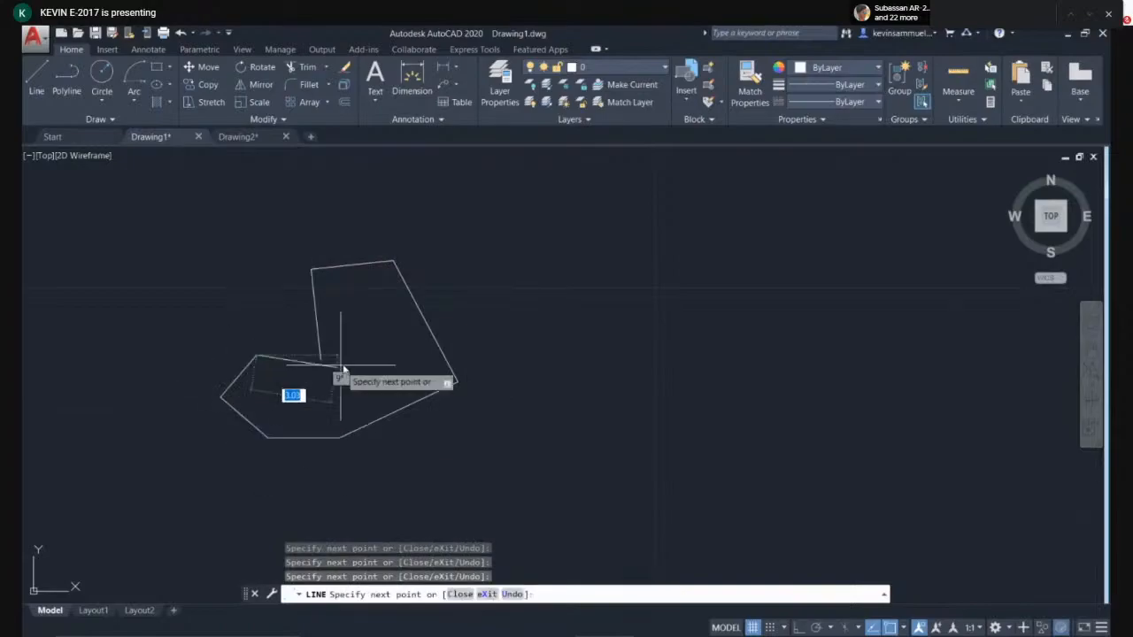
pyautogui.click(321, 356)
pyautogui.press('Return')
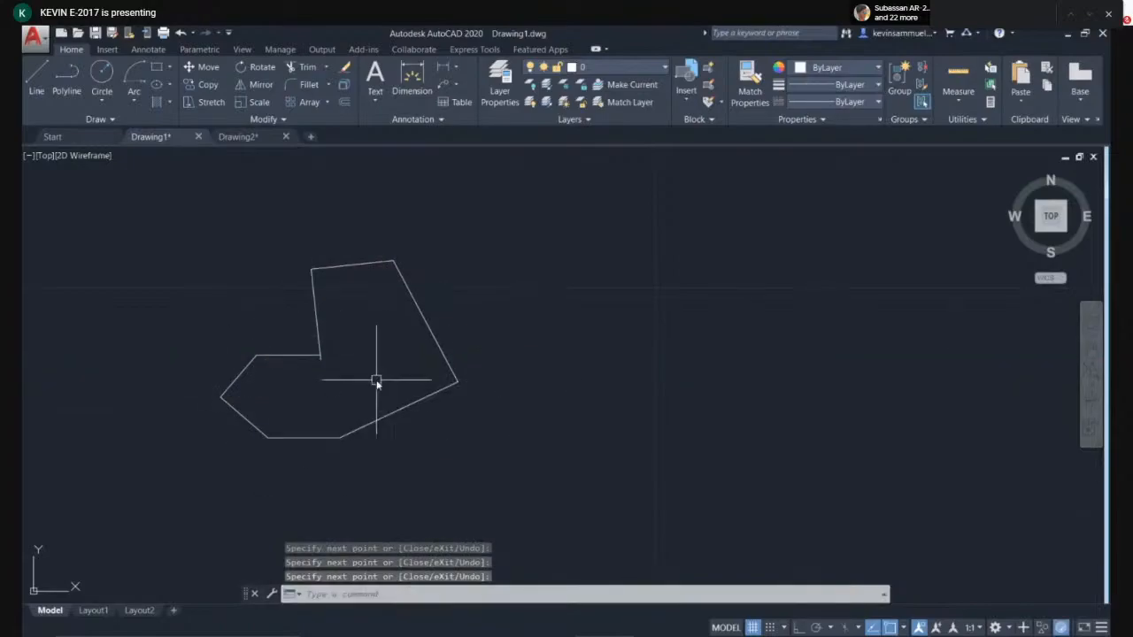
# - Trim the small overhanging line stub at the outline's inner corner
pyautogui.scroll(2, 309, 373)
pyautogui.scroll(3, 369, 395)
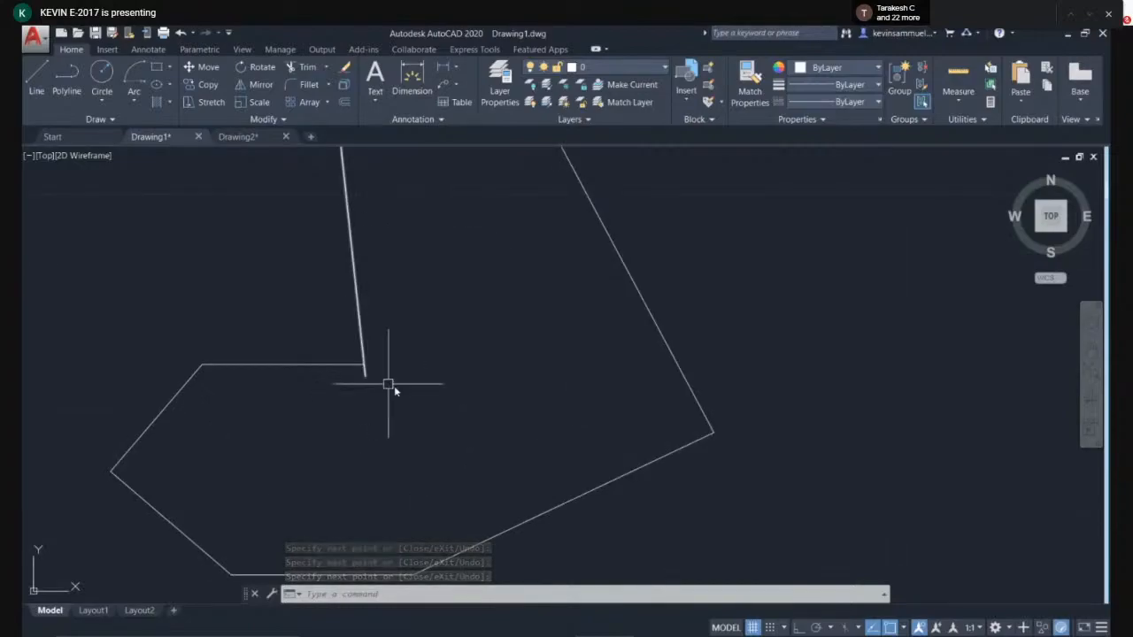
pyautogui.write('t')
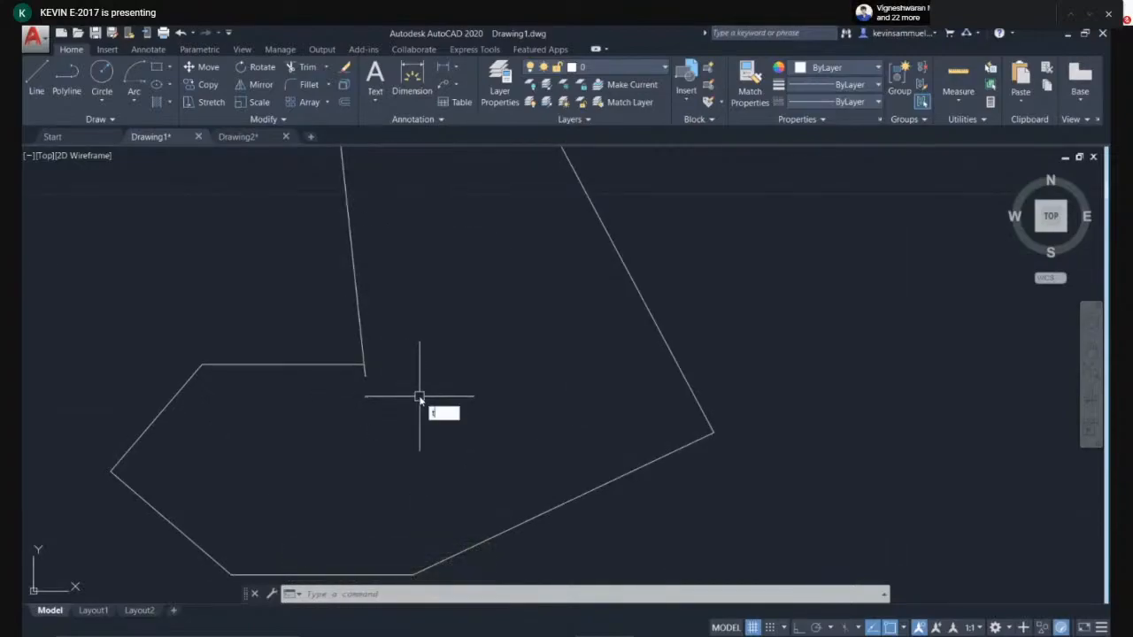
pyautogui.write('r')
pyautogui.press('Return')
pyautogui.press('Return')
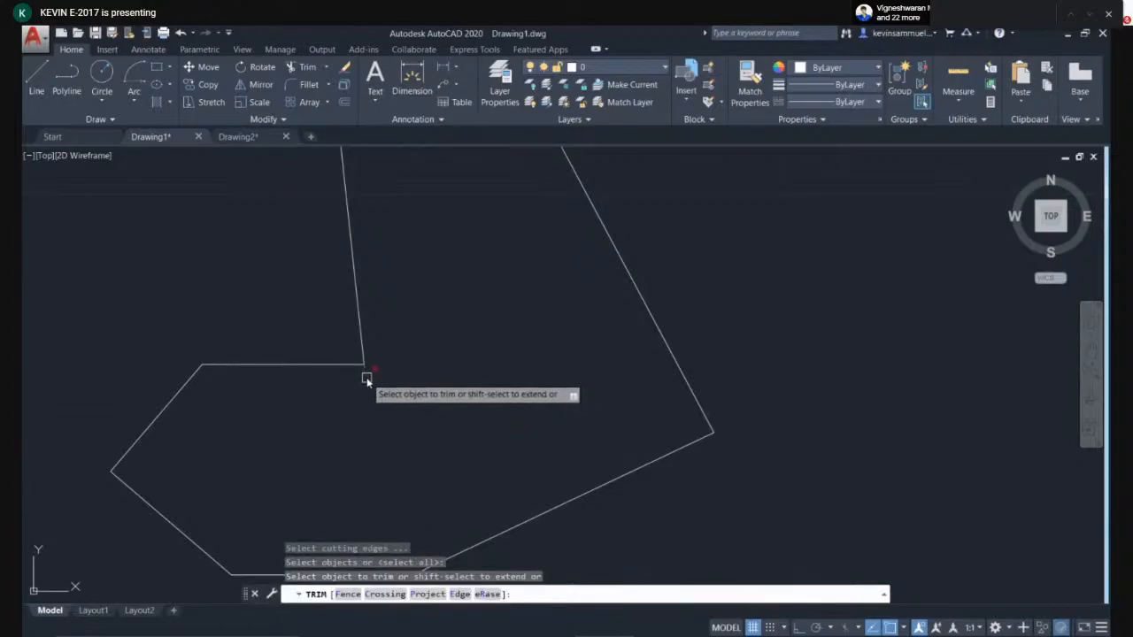
pyautogui.click(368, 377)
pyautogui.press('Escape')
# - Crossing-select the outline and mirror it about a vertical line to its right, keeping the source
pyautogui.scroll(-3, 381, 386)
pyautogui.scroll(-3, 556, 351)
pyautogui.moveTo(562, 355); pyautogui.dragTo(470, 360, button='middle')
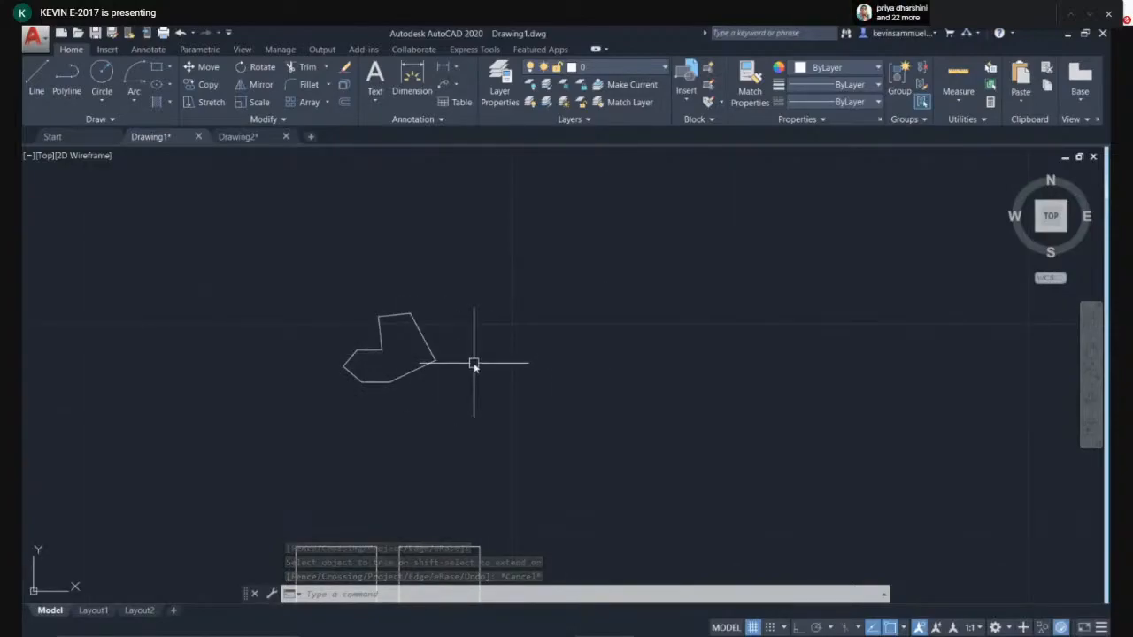
pyautogui.write('MI')
pyautogui.press('Return')
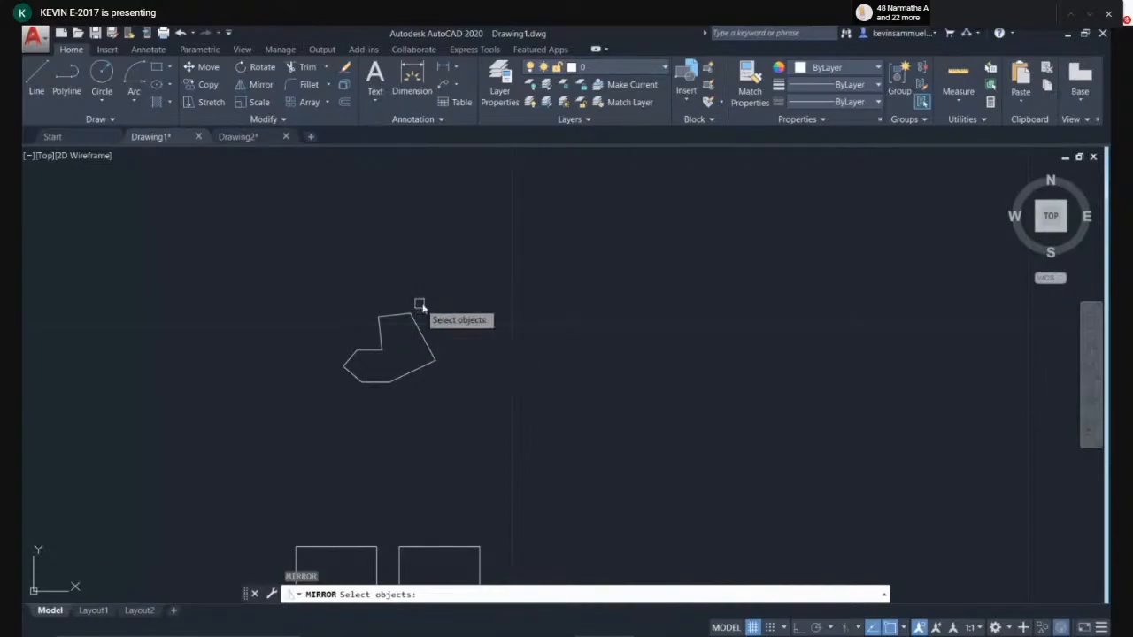
pyautogui.scroll(2, 427, 351)
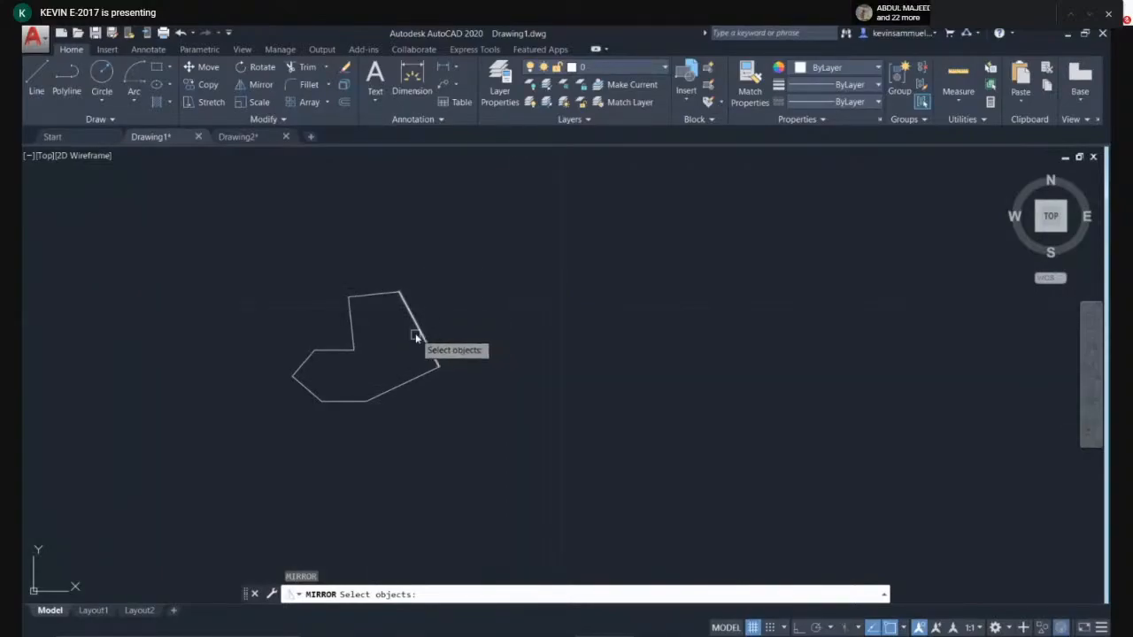
pyautogui.click(506, 221)
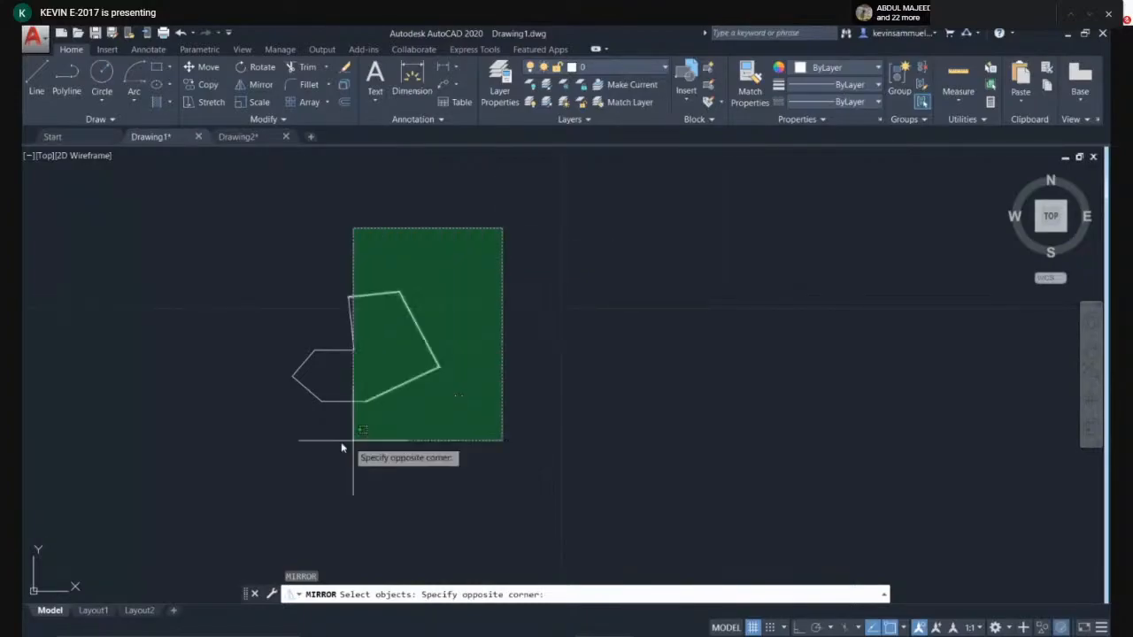
pyautogui.click(289, 446)
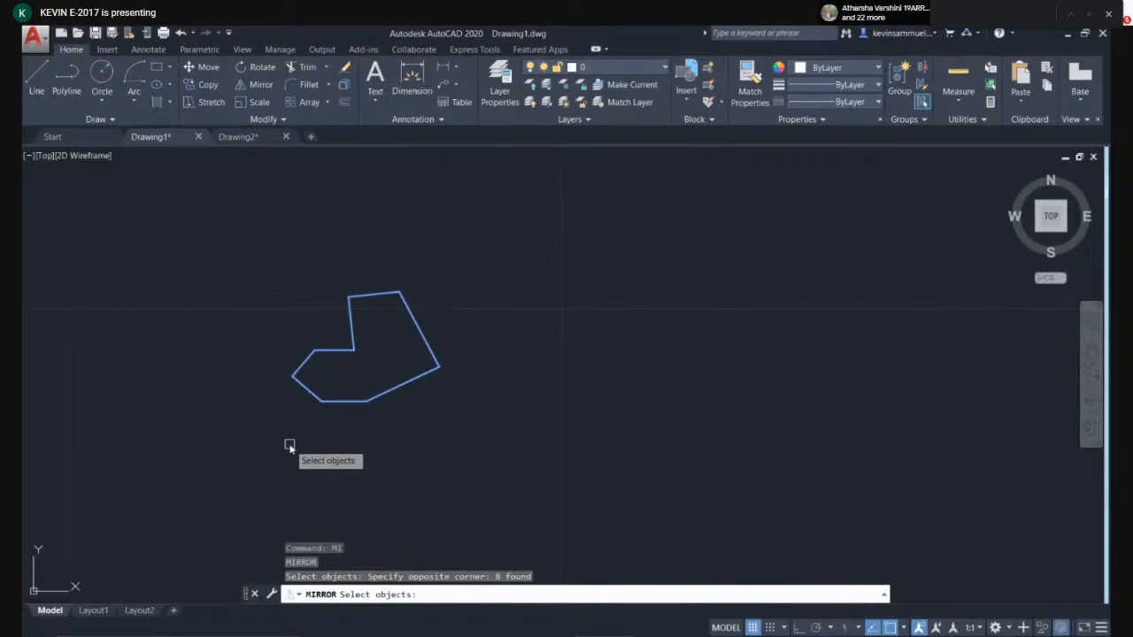
pyautogui.press('Return')
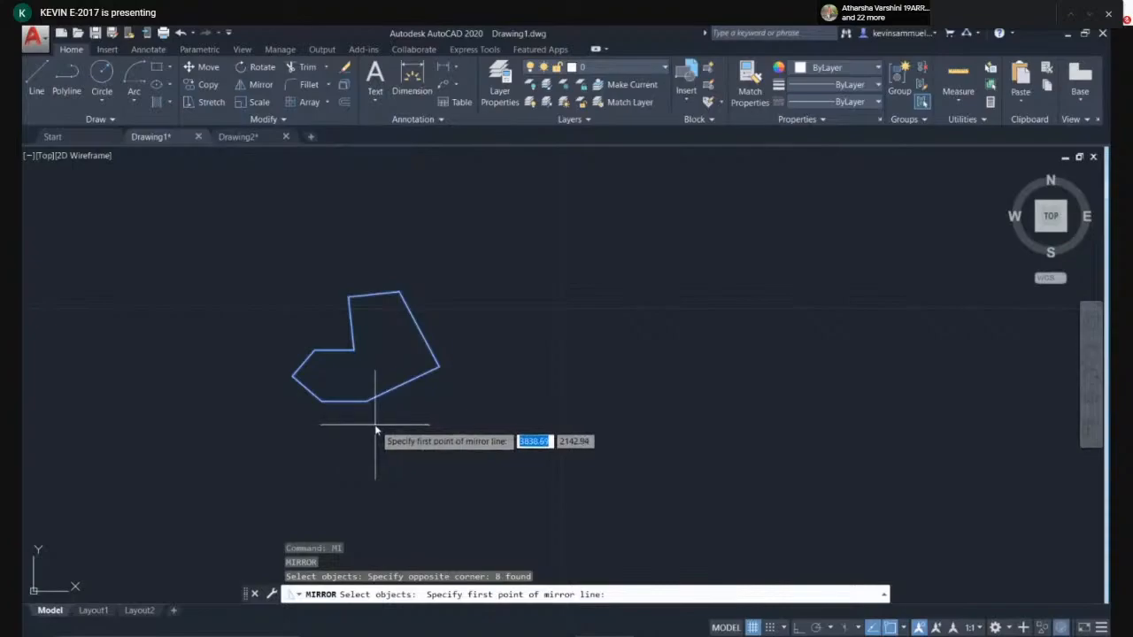
pyautogui.click(508, 269)
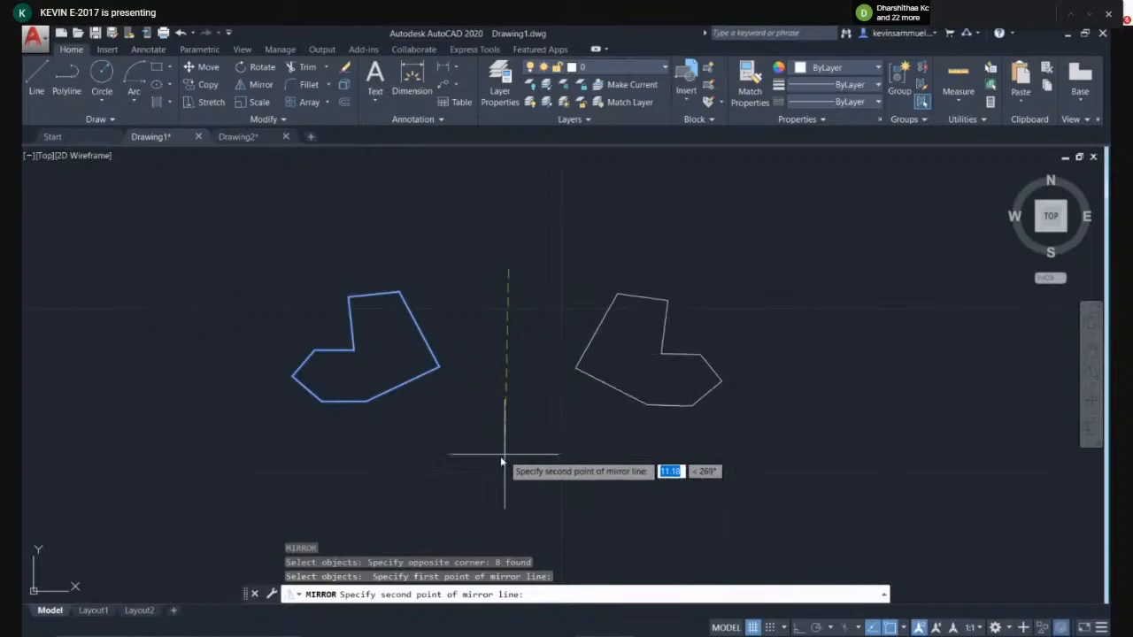
pyautogui.press('F8')
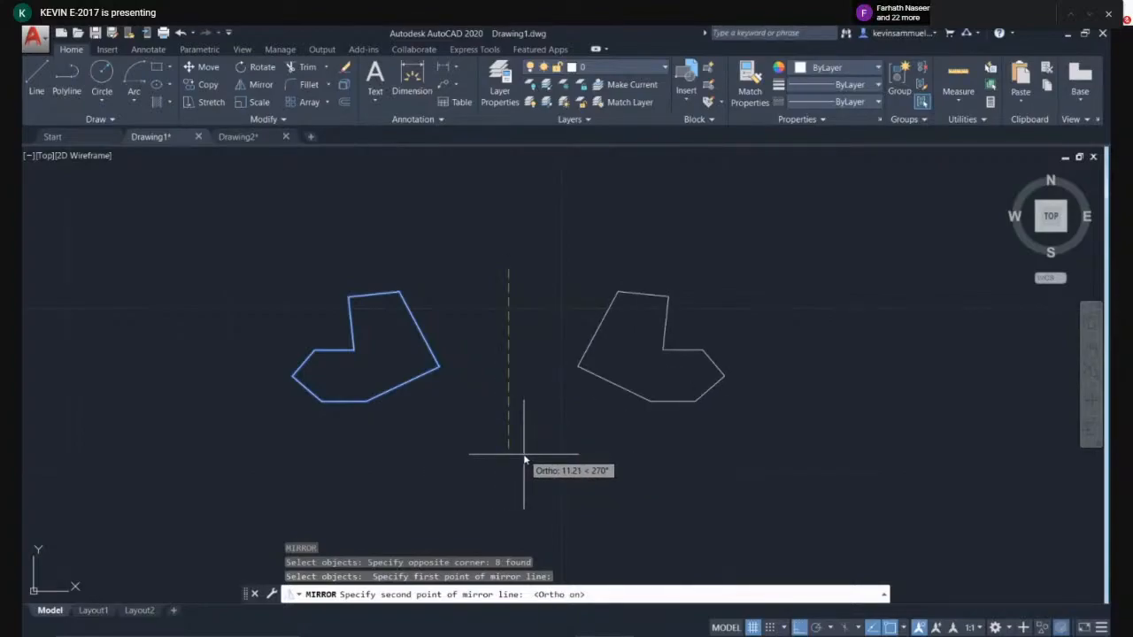
pyautogui.press('F8')
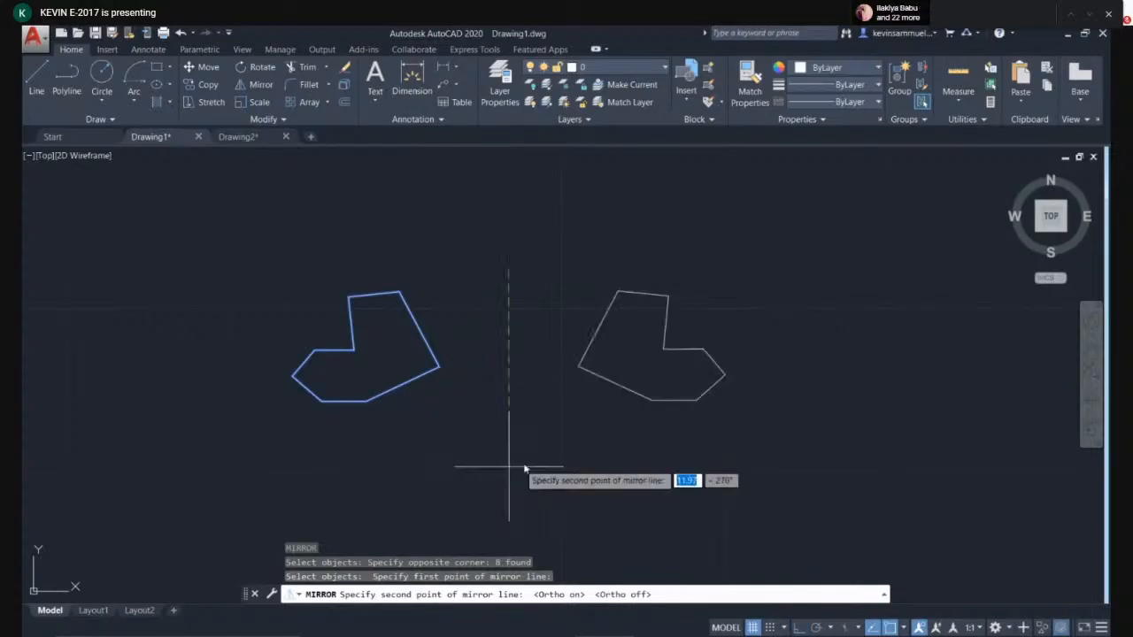
pyautogui.press('F8')
pyautogui.click(511, 444)
pyautogui.press('Return')
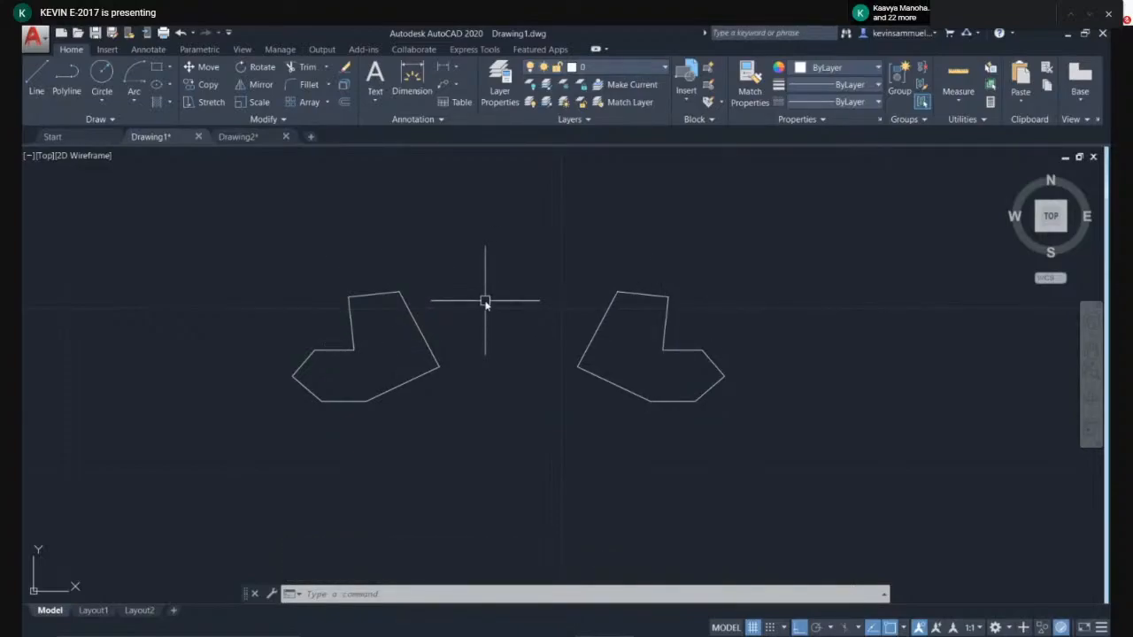
# - Select both outlines and delete them to clear the drawing
pyautogui.click(699, 243)
pyautogui.click(276, 447)
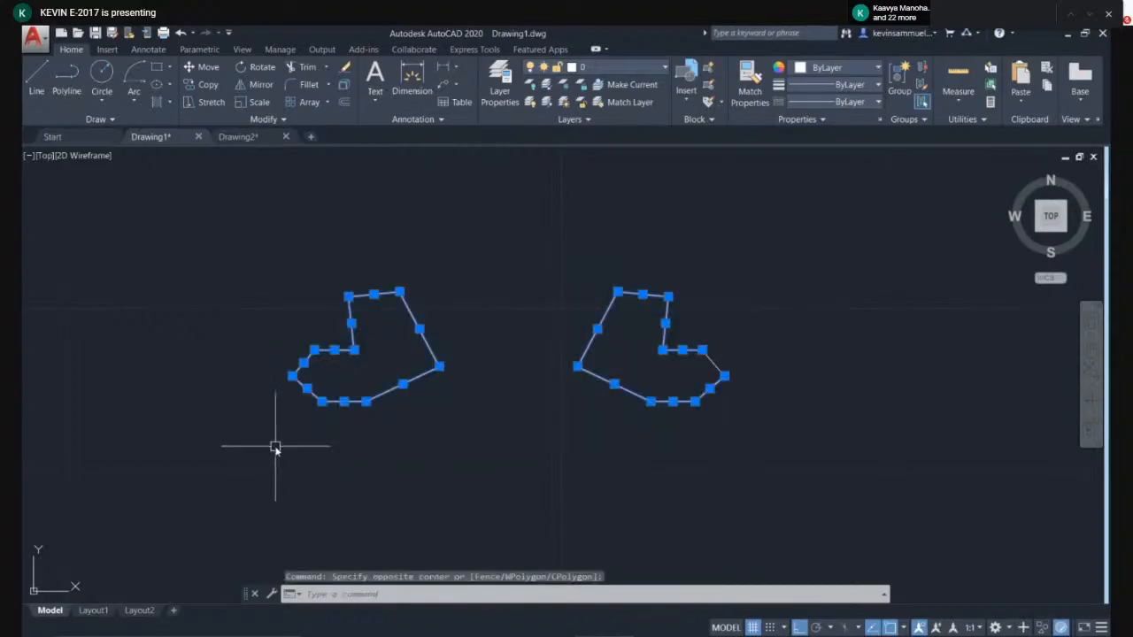
pyautogui.press('Delete')
pyautogui.click(770, 291)
pyautogui.click(598, 421)
pyautogui.press('Delete')
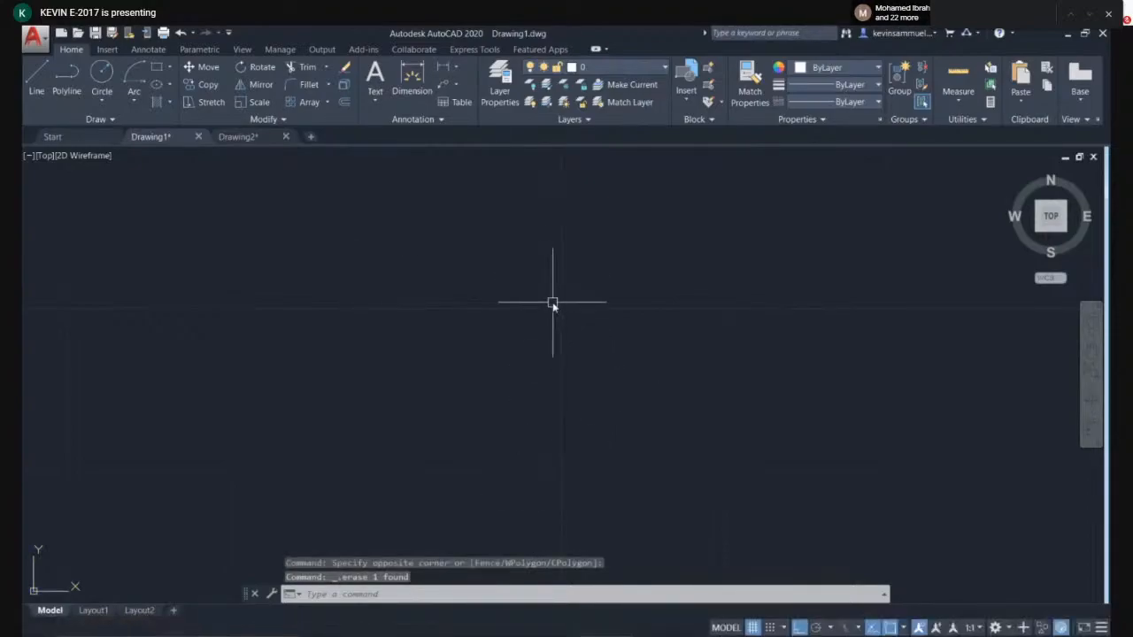
# - Draw a horizontal line with a vertical line running down from its right end
pyautogui.write('l')
pyautogui.press('Return')
pyautogui.click(412, 265)
pyautogui.click(713, 270)
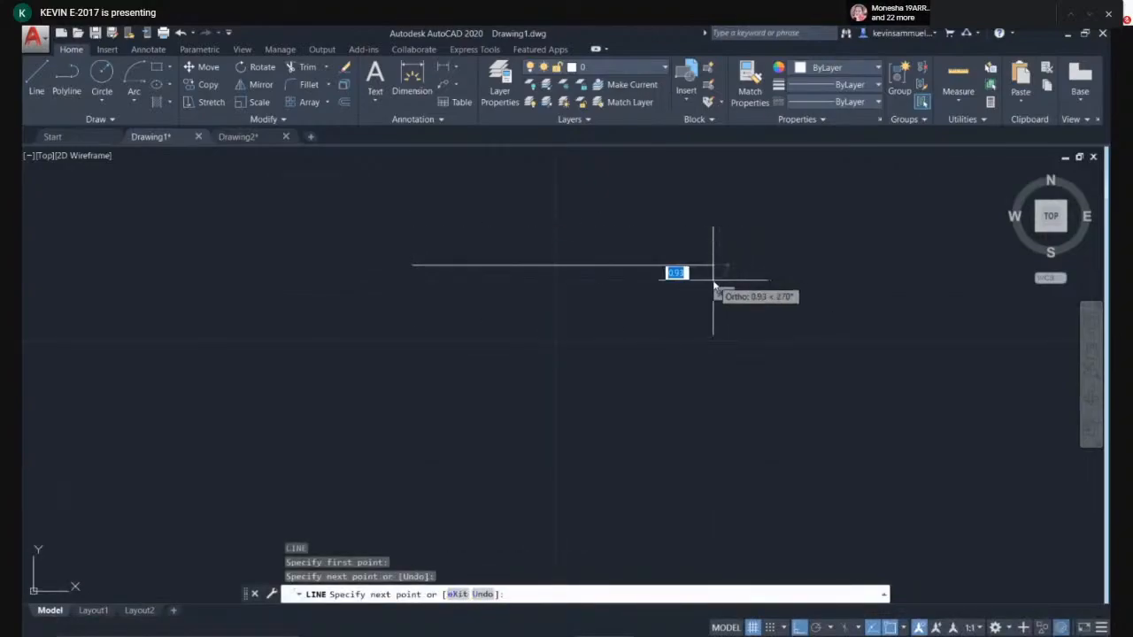
pyautogui.click(696, 470)
pyautogui.press('Return')
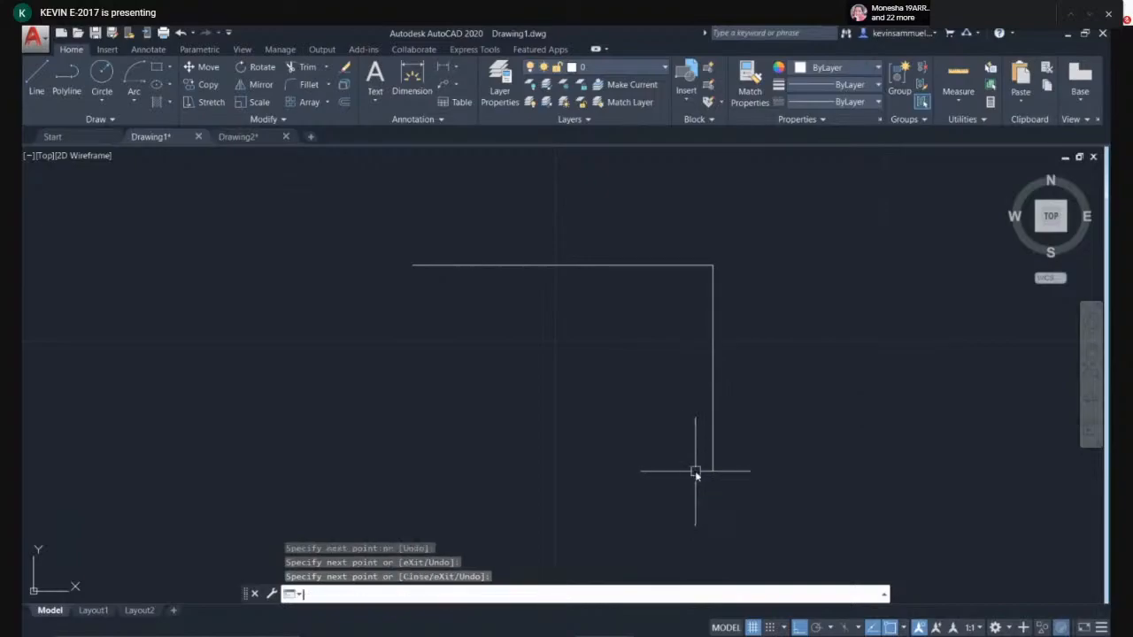
# - Draw a left vertical line and a short bottom line, leaving the bottom-right corner open
pyautogui.press('Return')
pyautogui.click(413, 267)
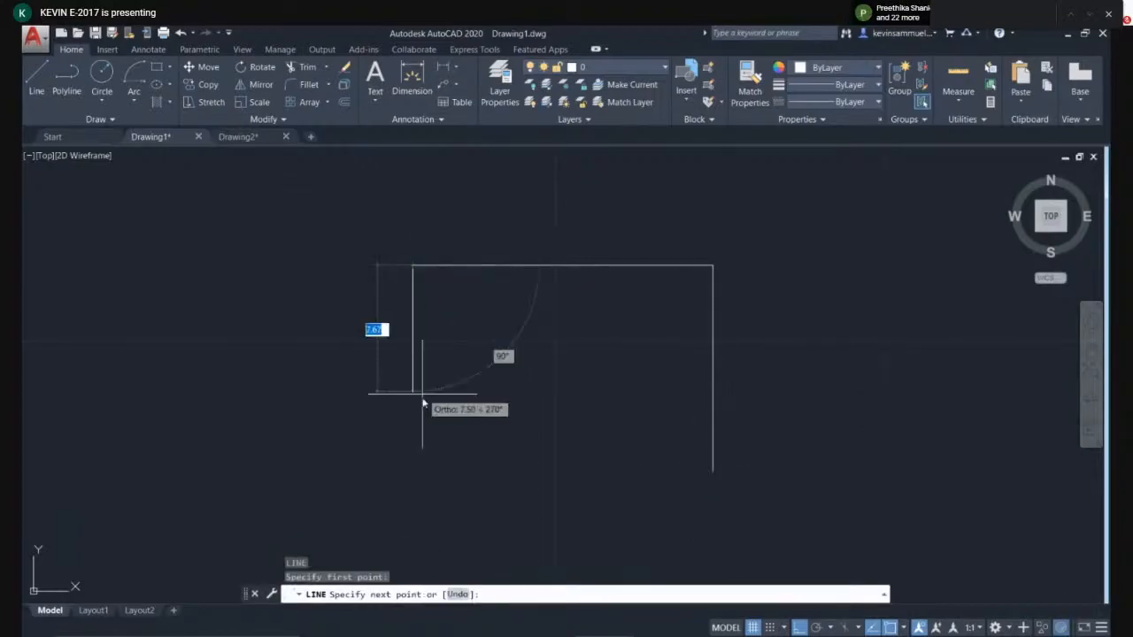
pyautogui.click(434, 473)
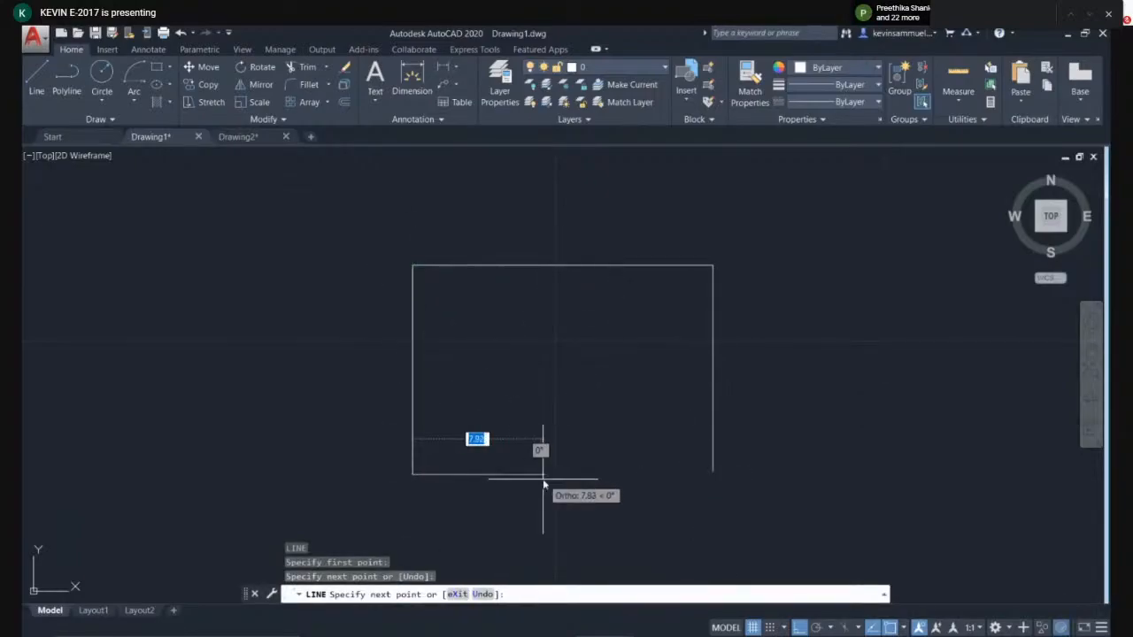
pyautogui.click(544, 478)
pyautogui.press('Return')
# - Join the bottom and right lines with a zero-radius fillet, then undo it
pyautogui.moveTo(702, 458); pyautogui.dragTo(647, 400, button='middle')
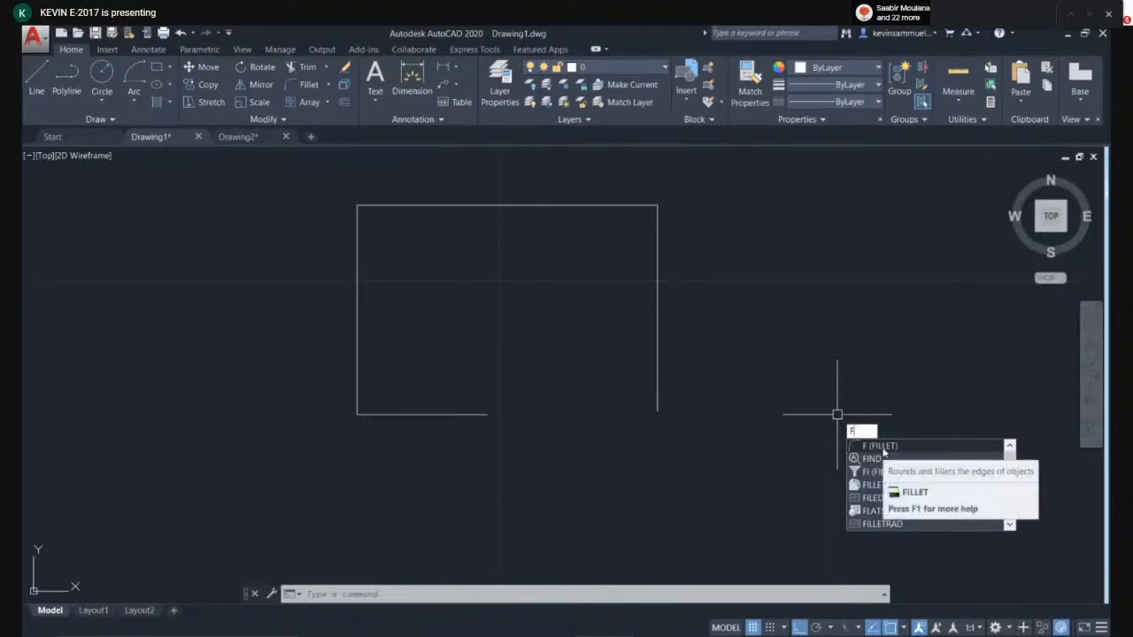
pyautogui.press('Return')
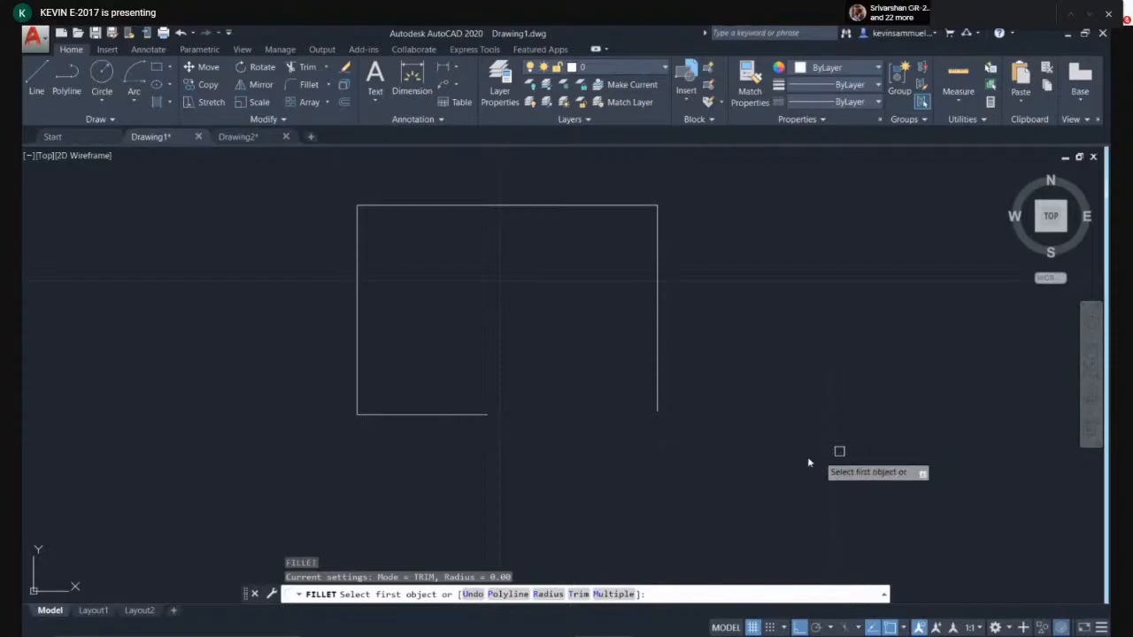
pyautogui.click(460, 415)
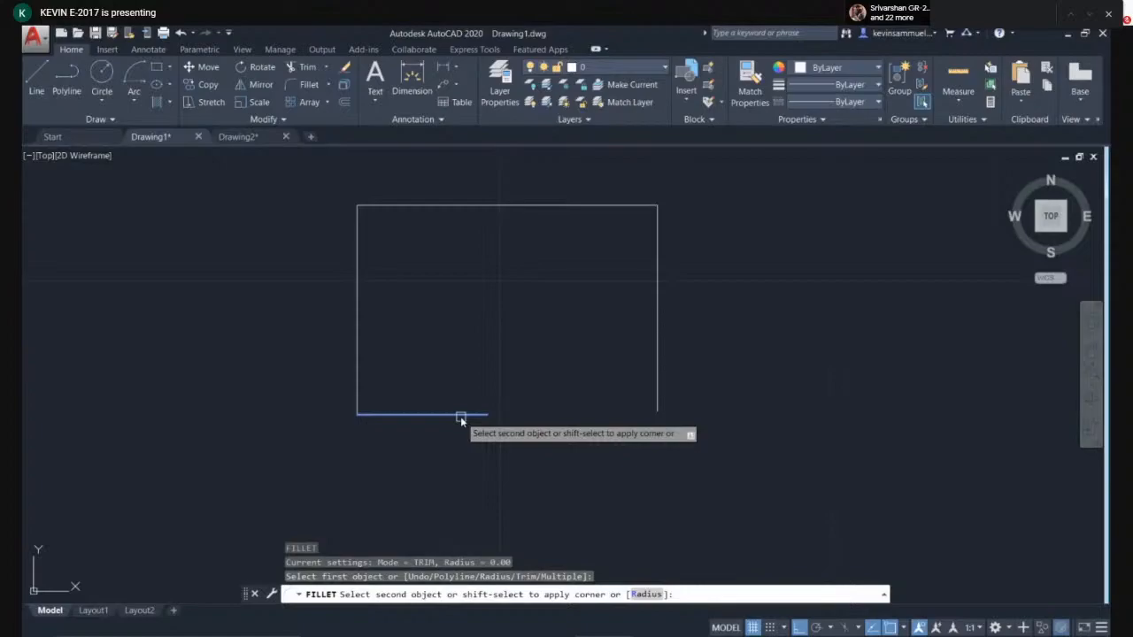
pyautogui.click(655, 392)
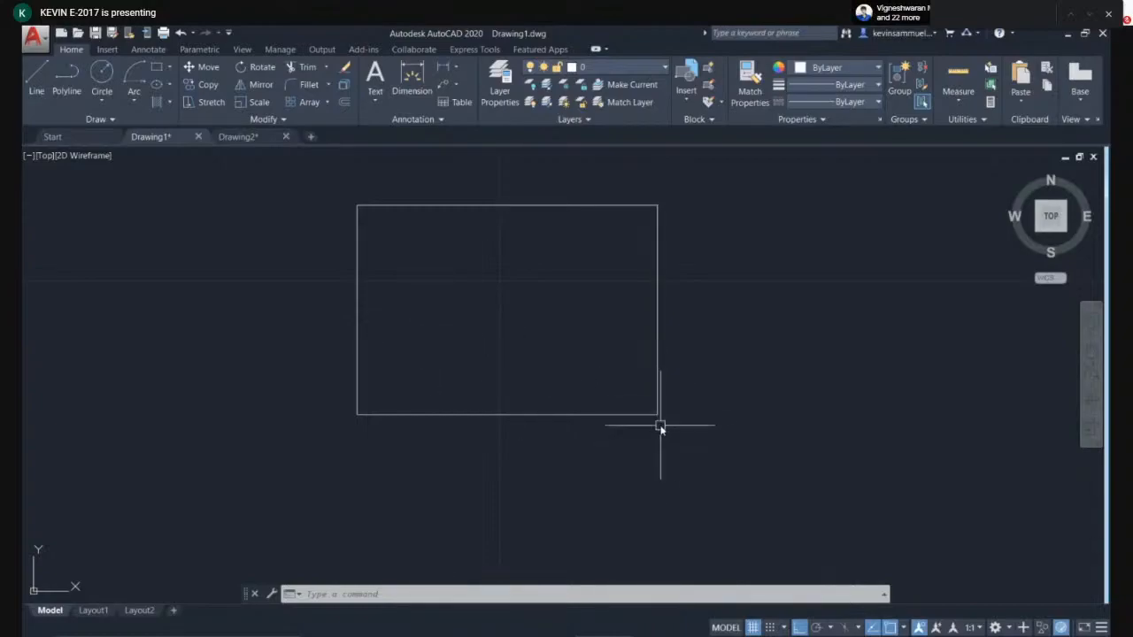
pyautogui.hotkey('ctrl', 'z')
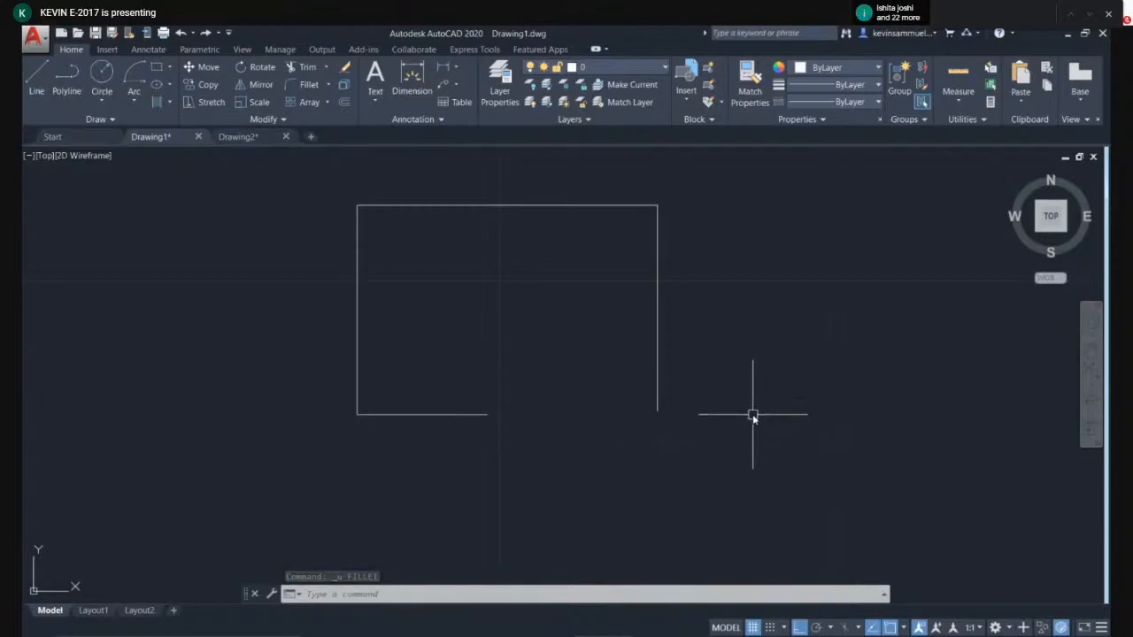
# - Fillet the open bottom-right corner with a radius of 5, then undo the fillet
pyautogui.write('f')
pyautogui.press('Return')
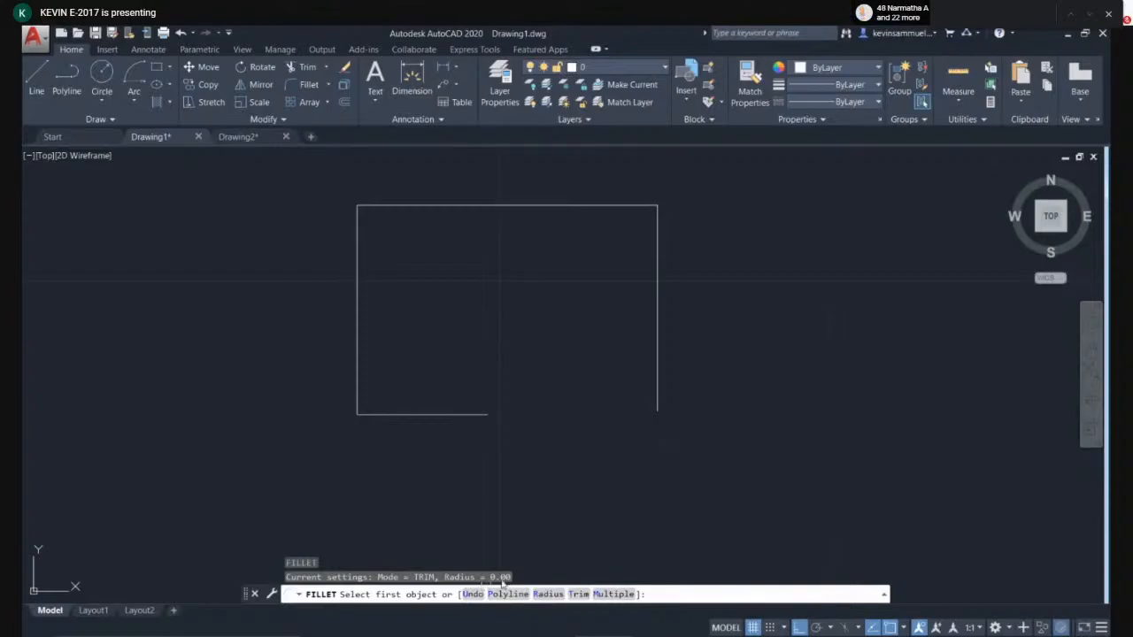
pyautogui.click(535, 597)
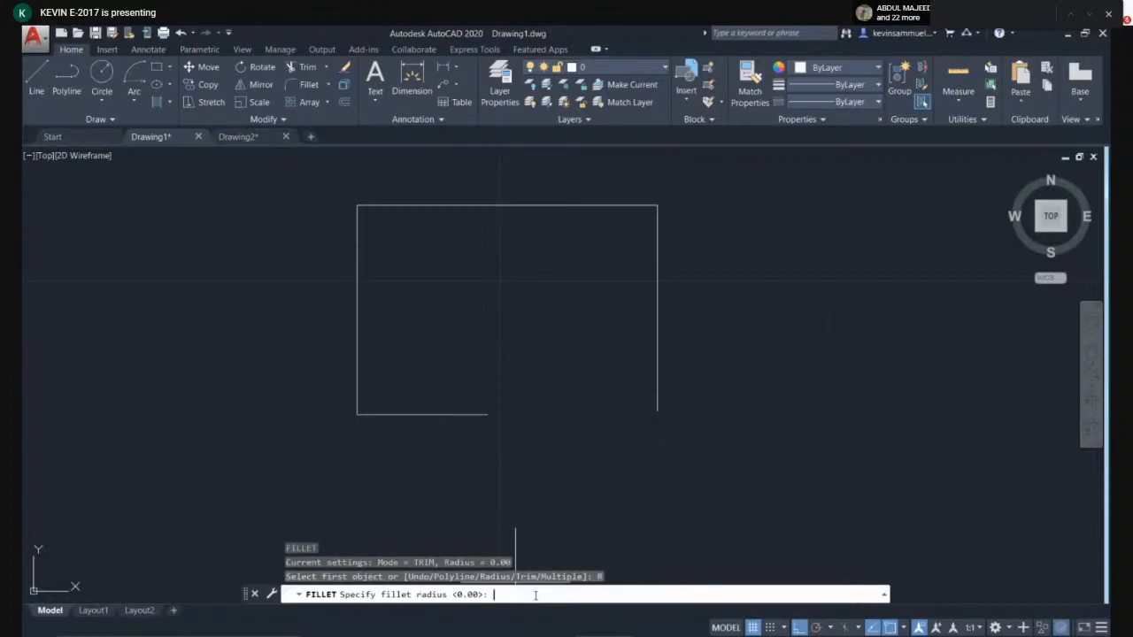
pyautogui.write('5')
pyautogui.press('Return')
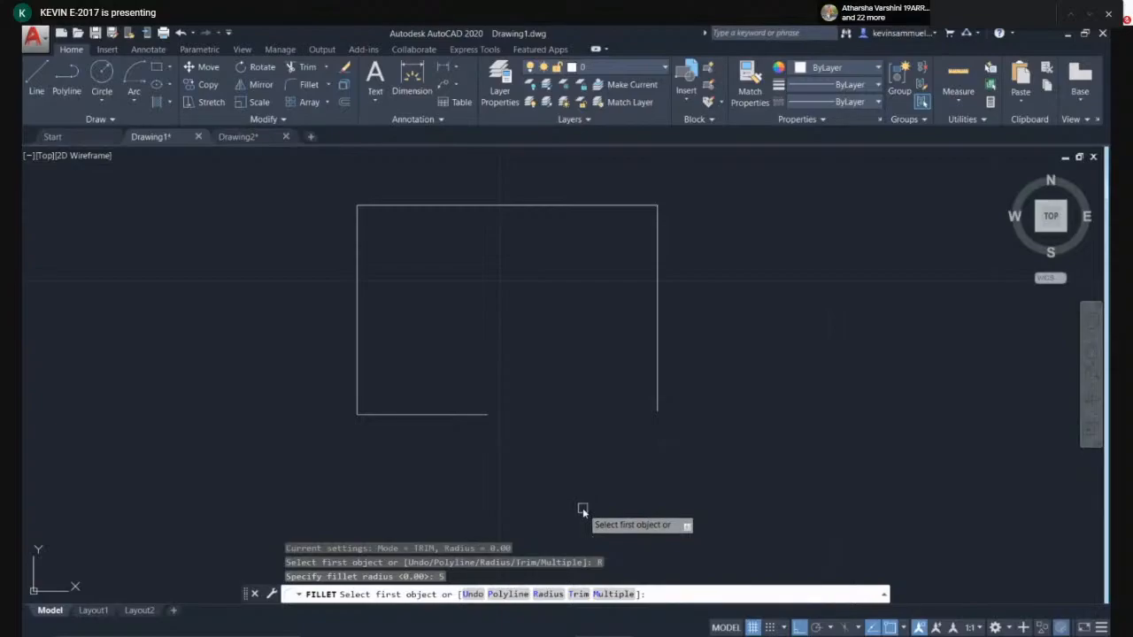
pyautogui.click(470, 414)
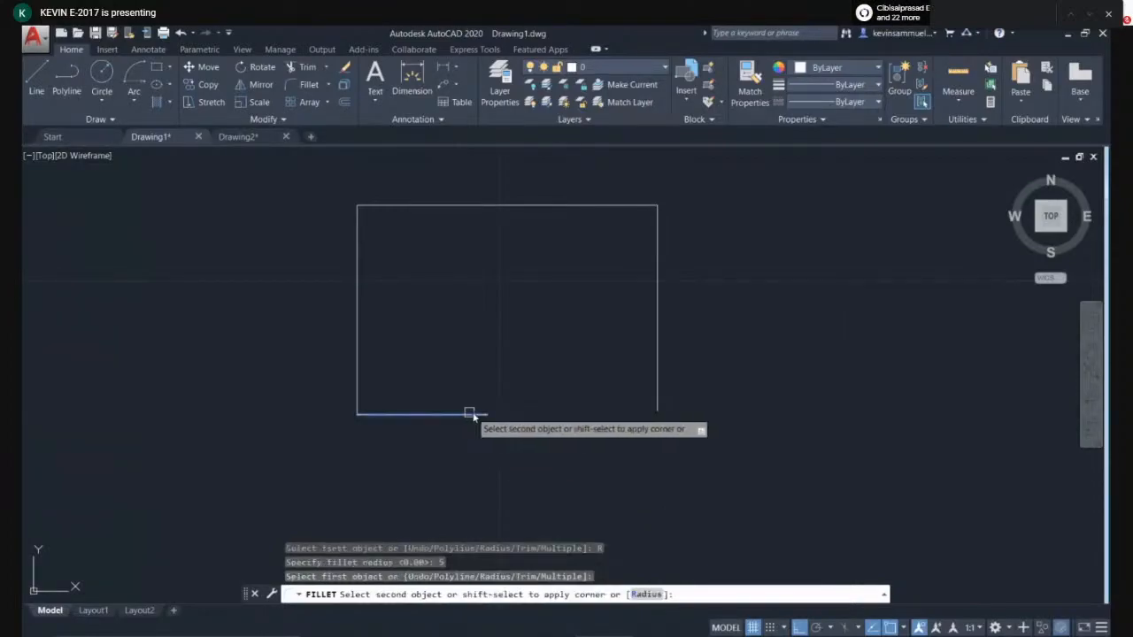
pyautogui.click(657, 337)
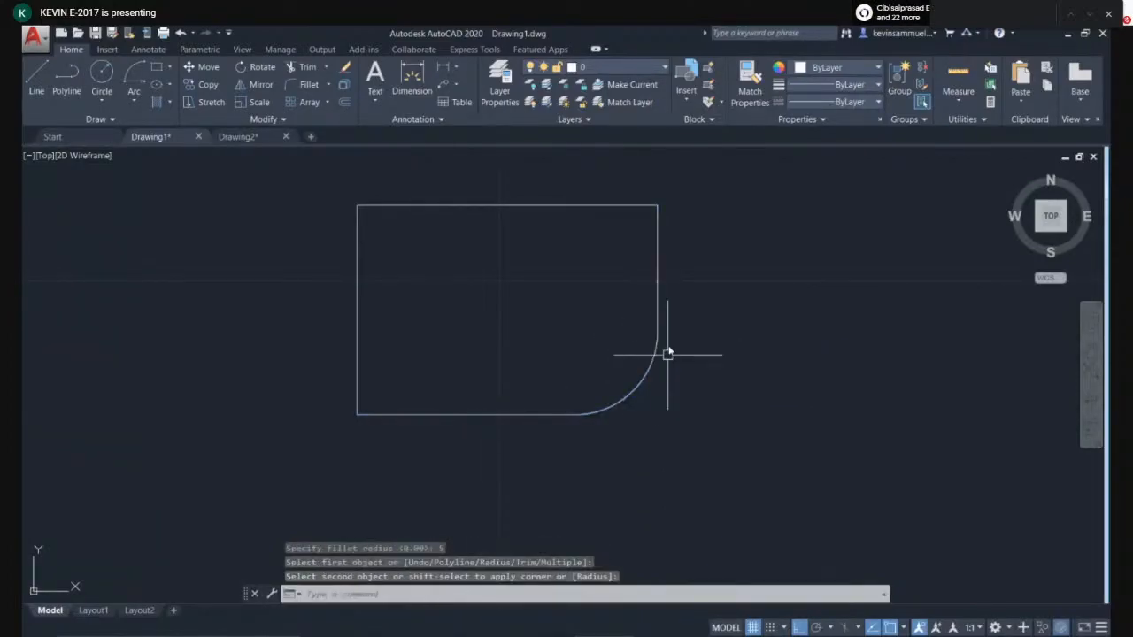
pyautogui.click(633, 390)
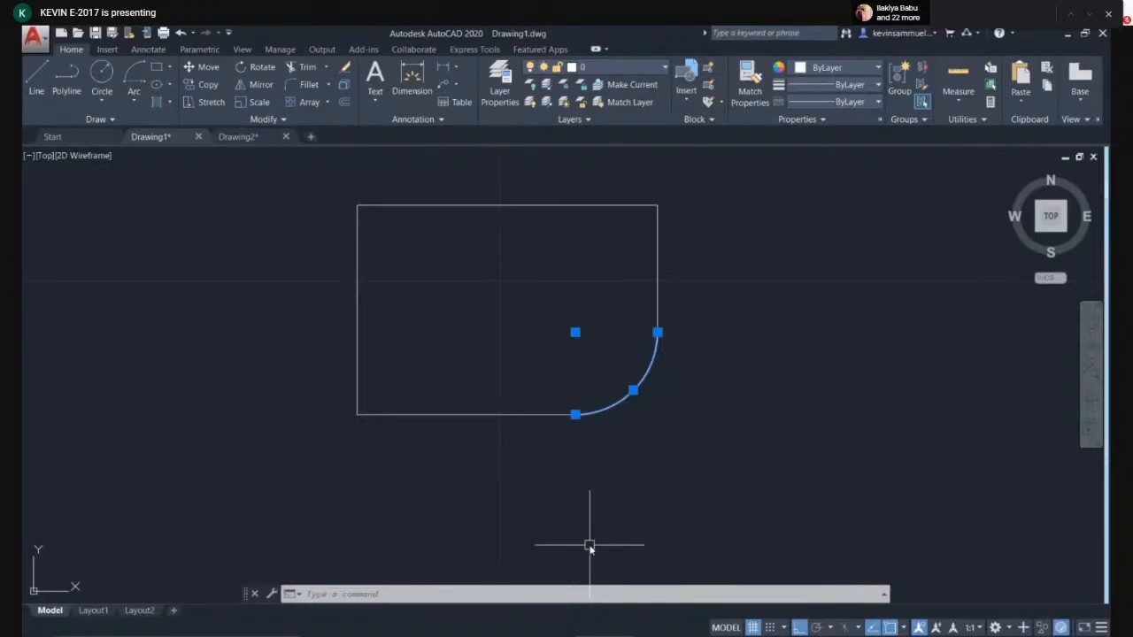
pyautogui.press('Escape')
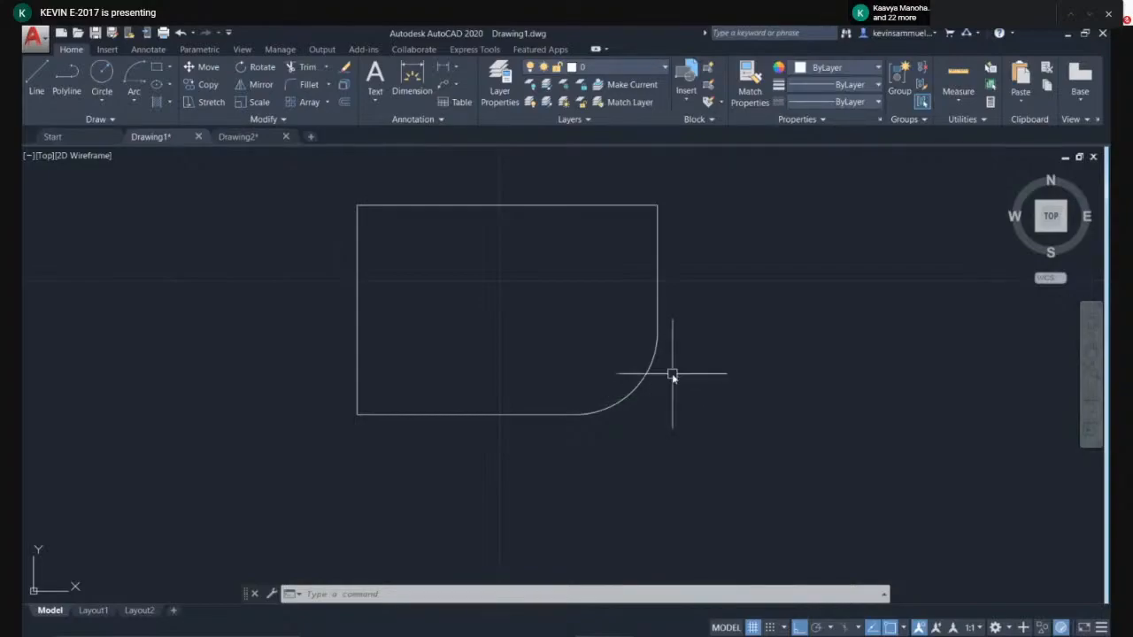
pyautogui.hotkey('ctrl', 'z')
pyautogui.hotkey('ctrl', 'z')
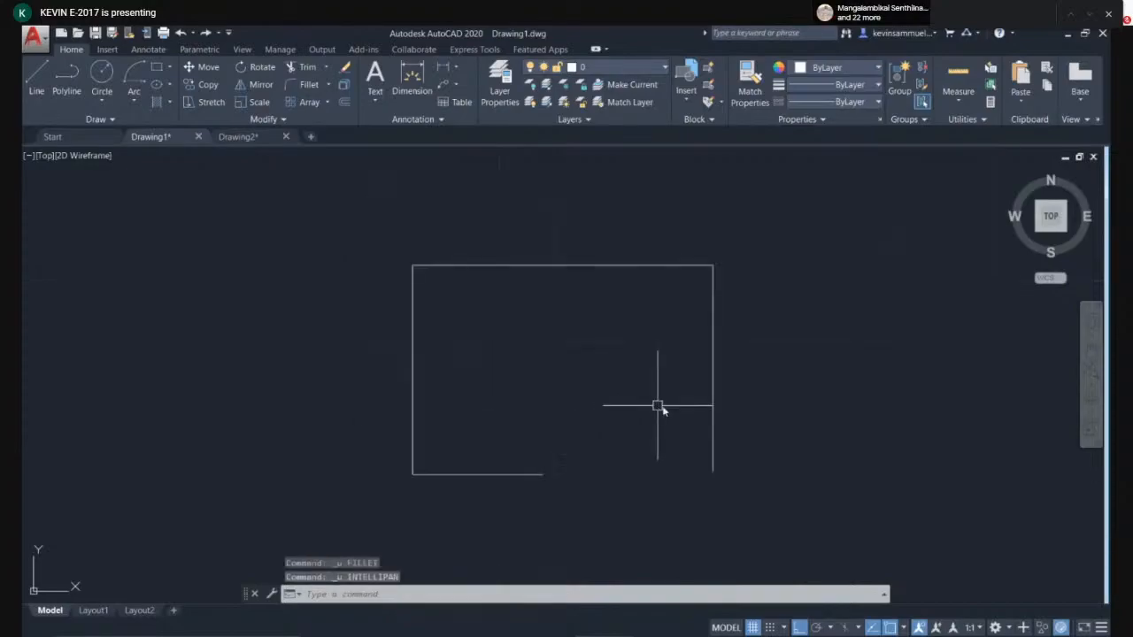
# - Close the open bottom-right corner with a zero-radius fillet of the bottom and right lines, then undo it
pyautogui.moveTo(741, 425); pyautogui.dragTo(640, 303, button='middle')
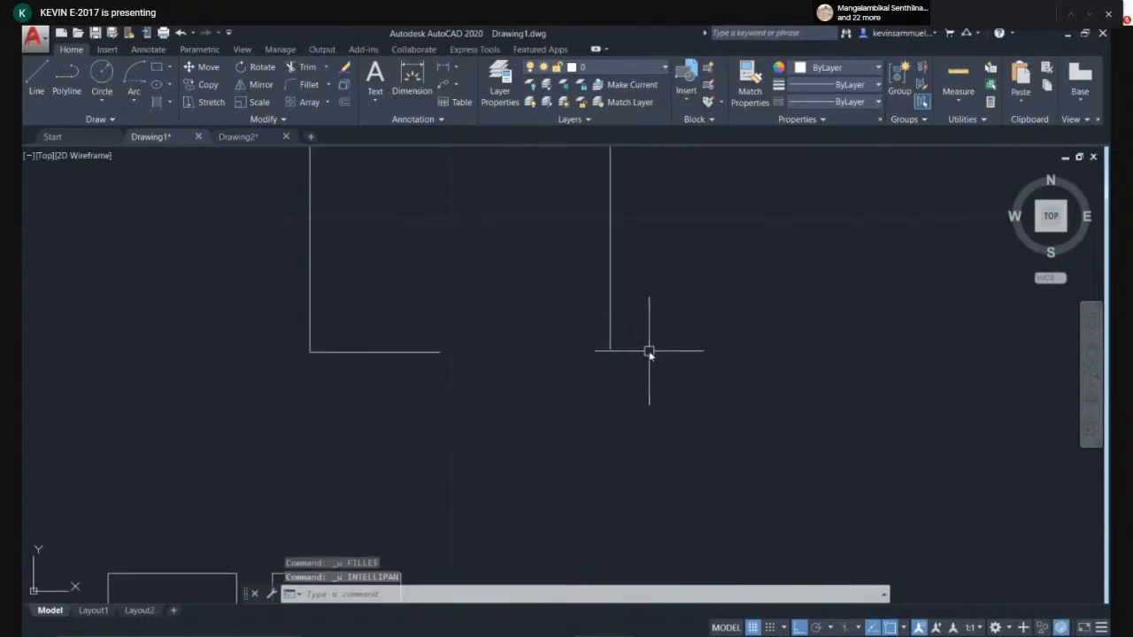
pyautogui.write('f')
pyautogui.press('Return')
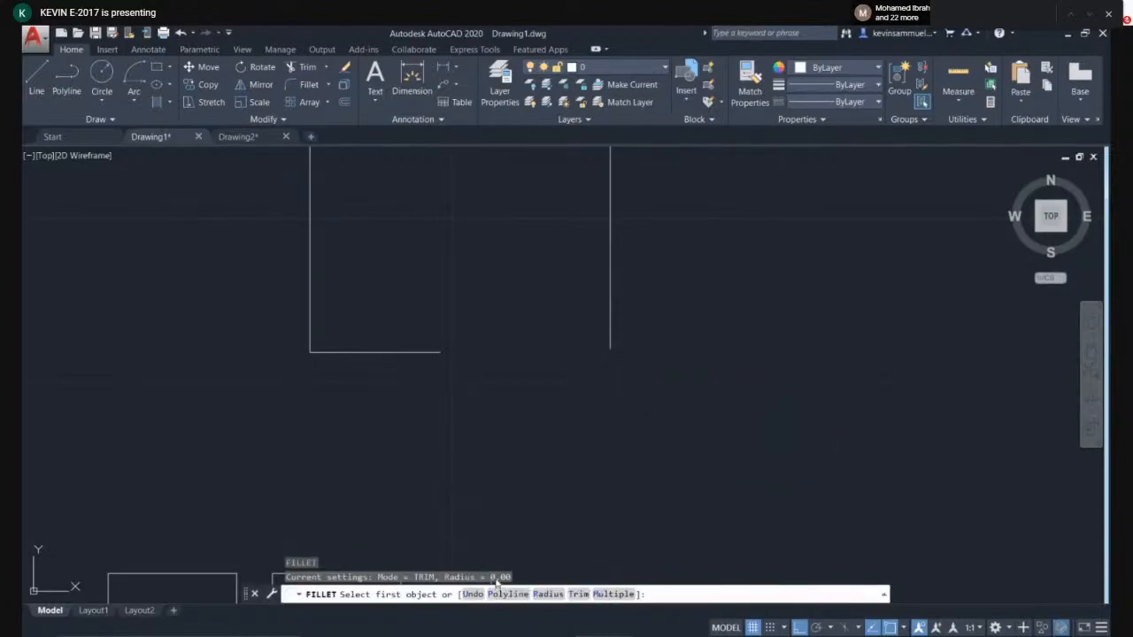
pyautogui.click(430, 352)
pyautogui.click(610, 314)
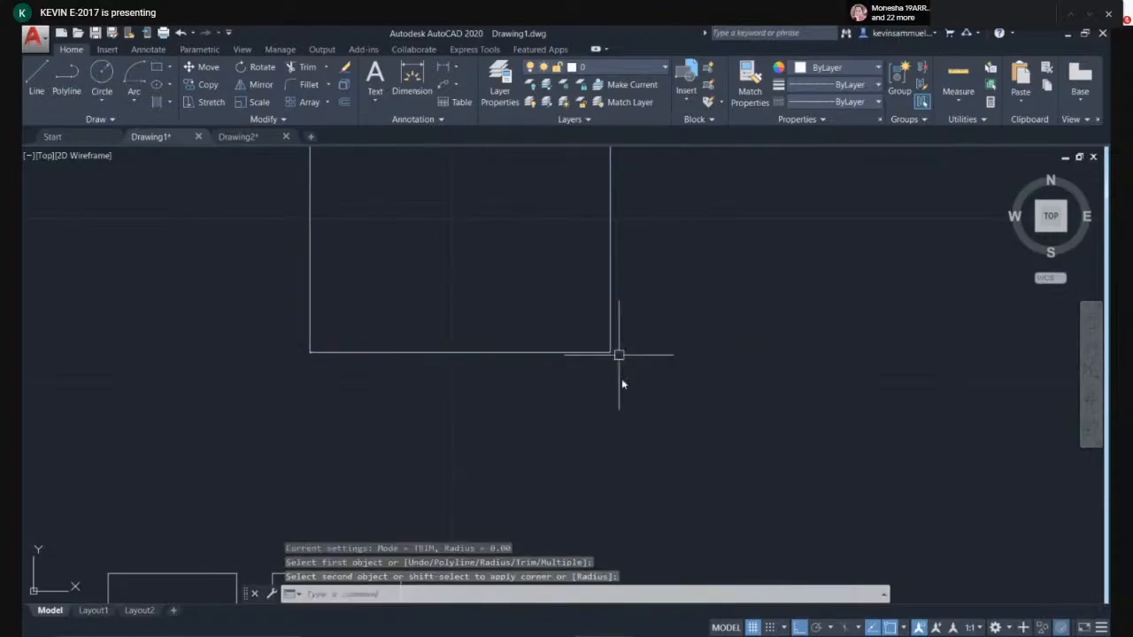
pyautogui.scroll(2, 616, 413)
pyautogui.moveTo(617, 377); pyautogui.dragTo(615, 535, button='middle')
pyautogui.scroll(-4, 584, 483)
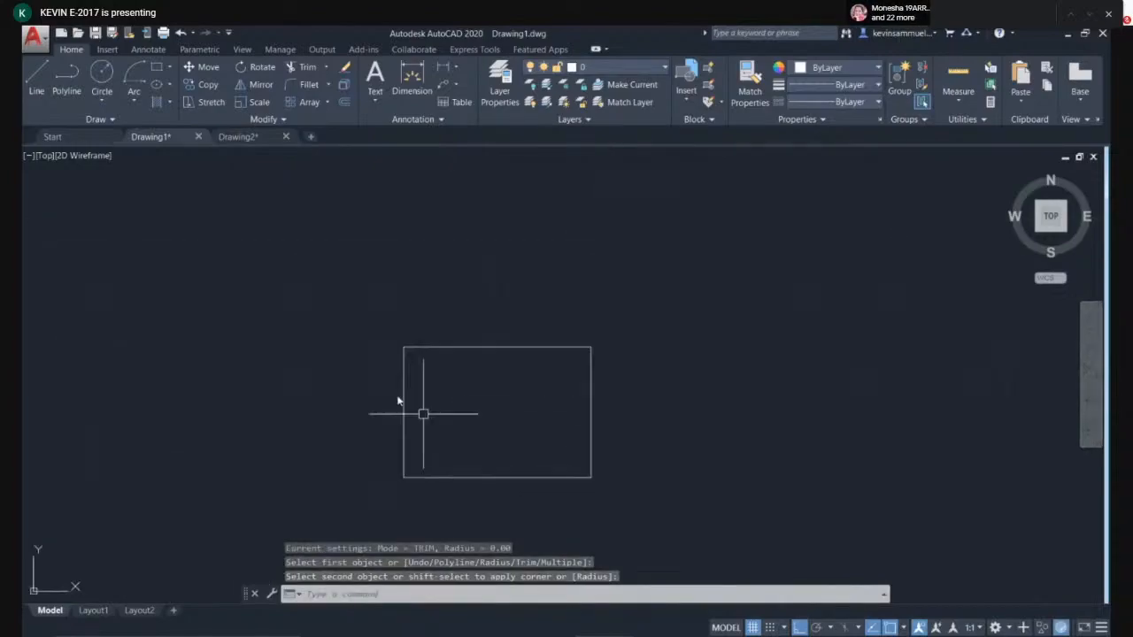
pyautogui.moveTo(652, 441); pyautogui.dragTo(631, 333, button='middle')
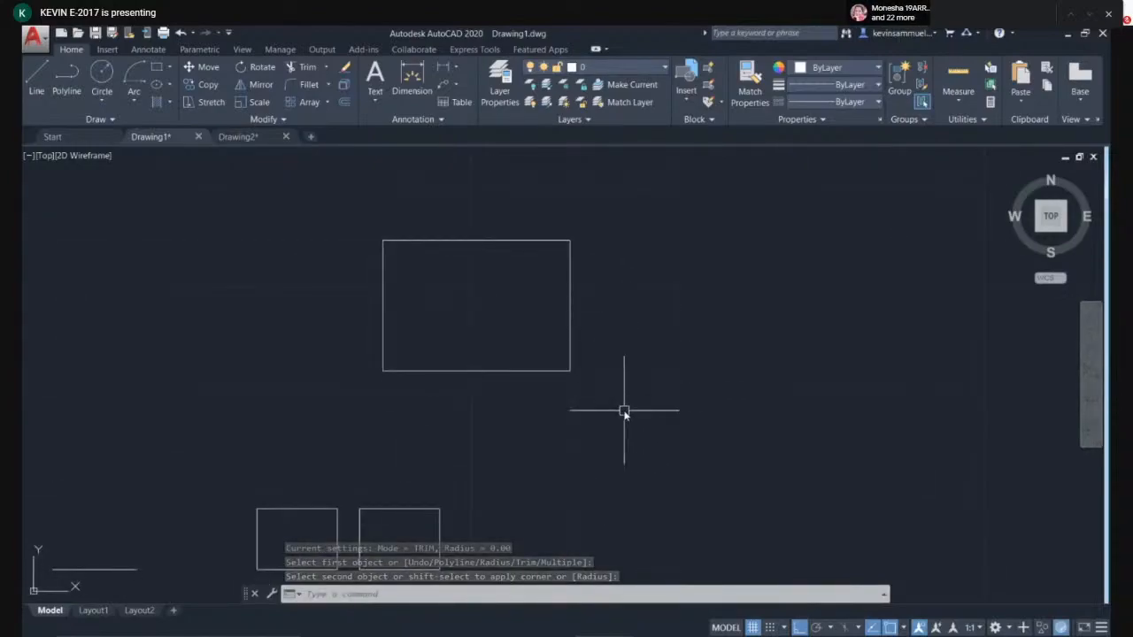
pyautogui.hotkey('ctrl', 'z')
pyautogui.hotkey('ctrl', 'z')
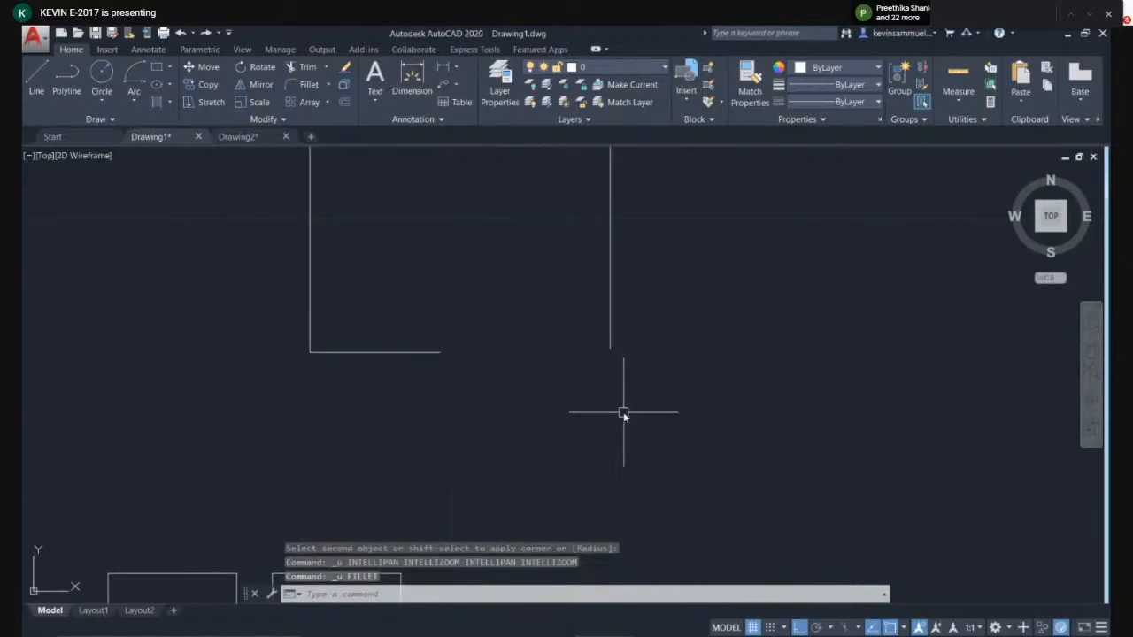
# - Fillet the bottom-right corner with a radius of 10, then undo the fillet
pyautogui.press('Return')
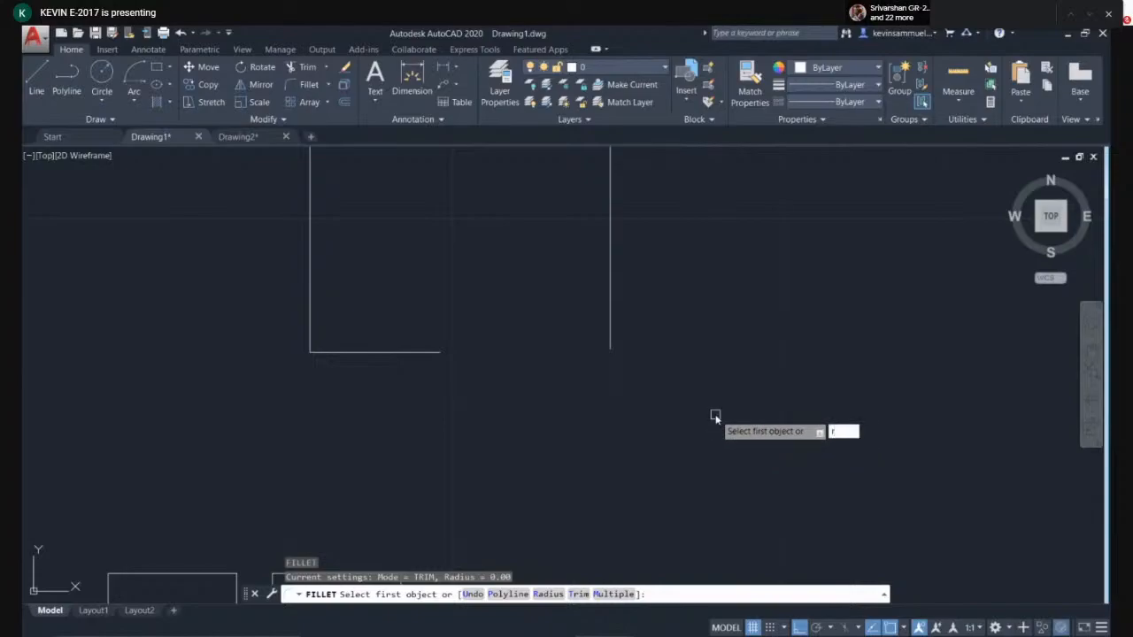
pyautogui.press('Return')
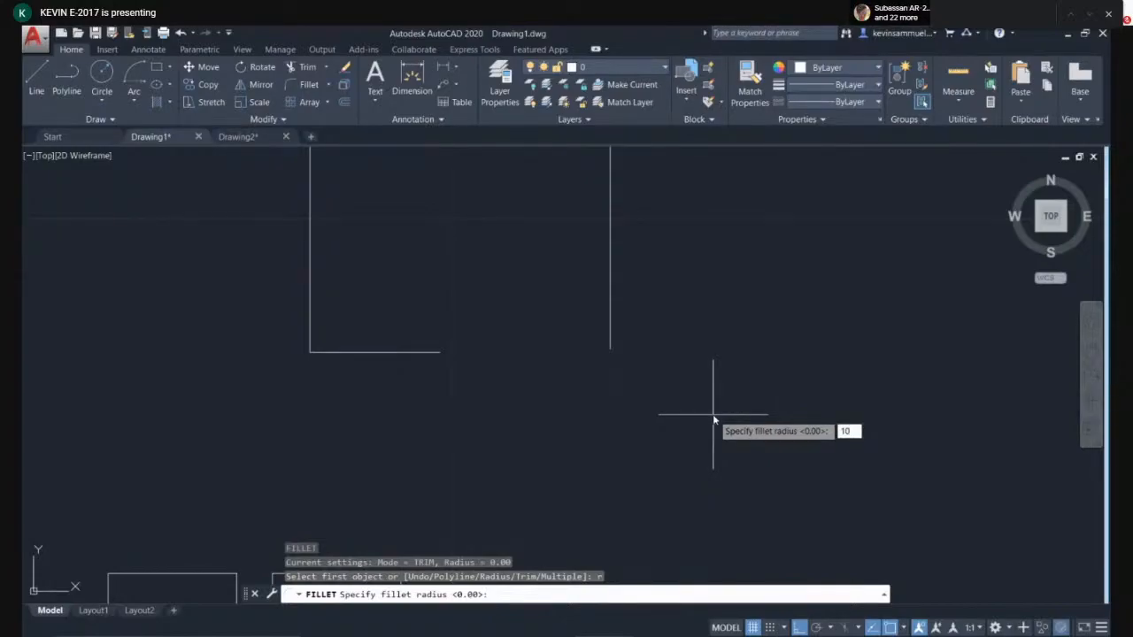
pyautogui.write('10')
pyautogui.press('Return')
pyautogui.click(434, 352)
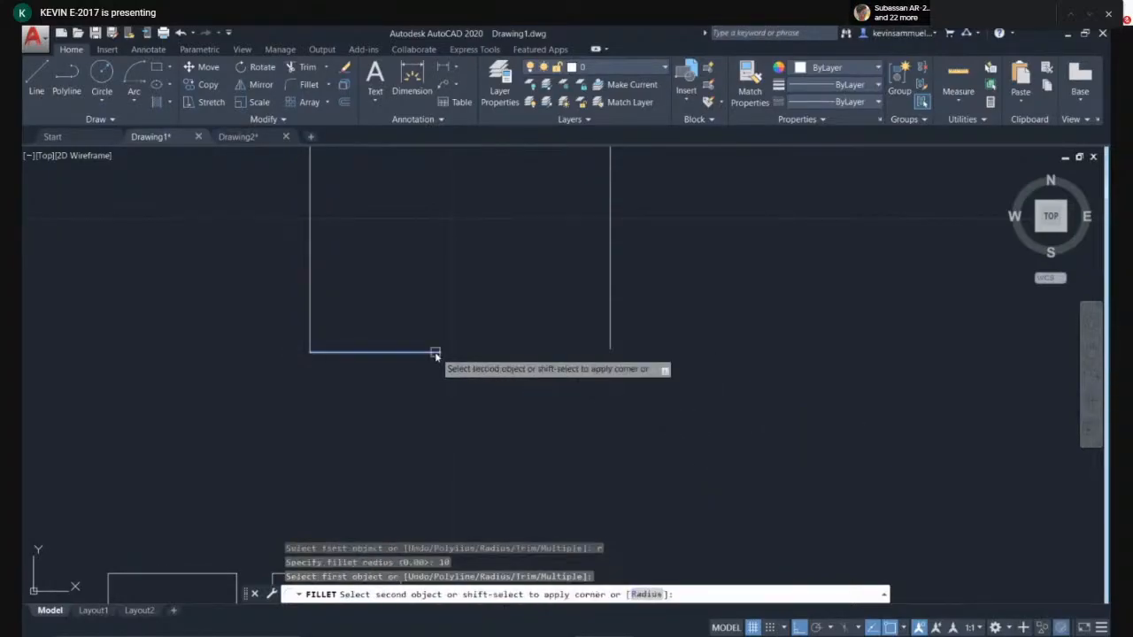
pyautogui.click(610, 246)
pyautogui.moveTo(643, 296); pyautogui.dragTo(643, 403, button='middle')
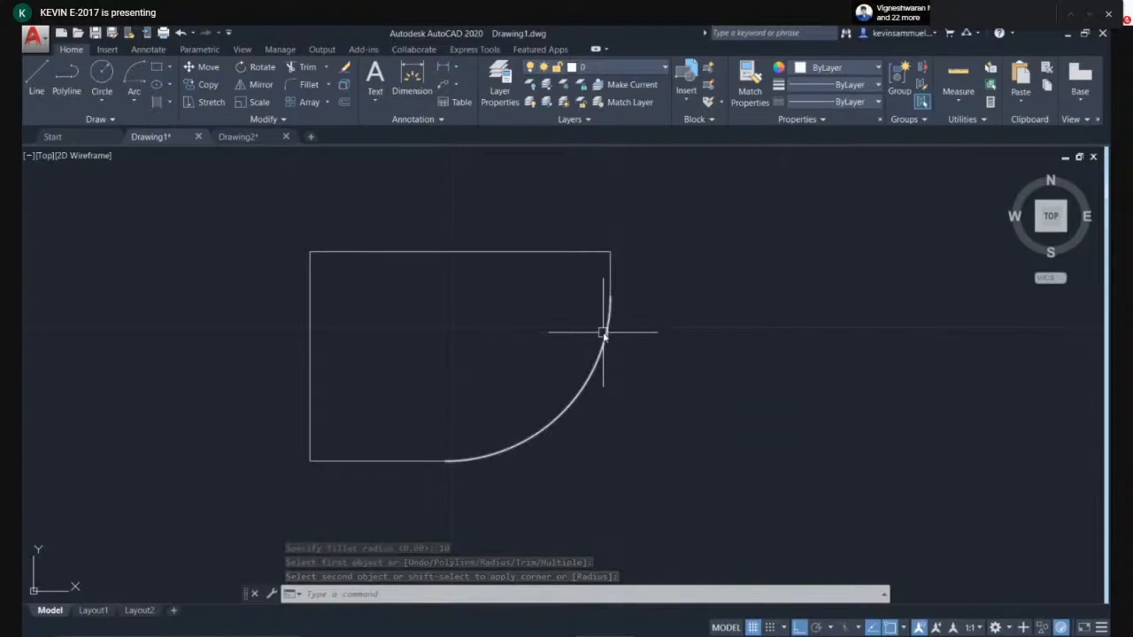
pyautogui.hotkey('ctrl', 'z')
pyautogui.hotkey('ctrl', 'z')
# - Close the bottom-right corner by filleting the bottom and right lines with zero radius
pyautogui.moveTo(612, 339); pyautogui.dragTo(617, 378, button='middle')
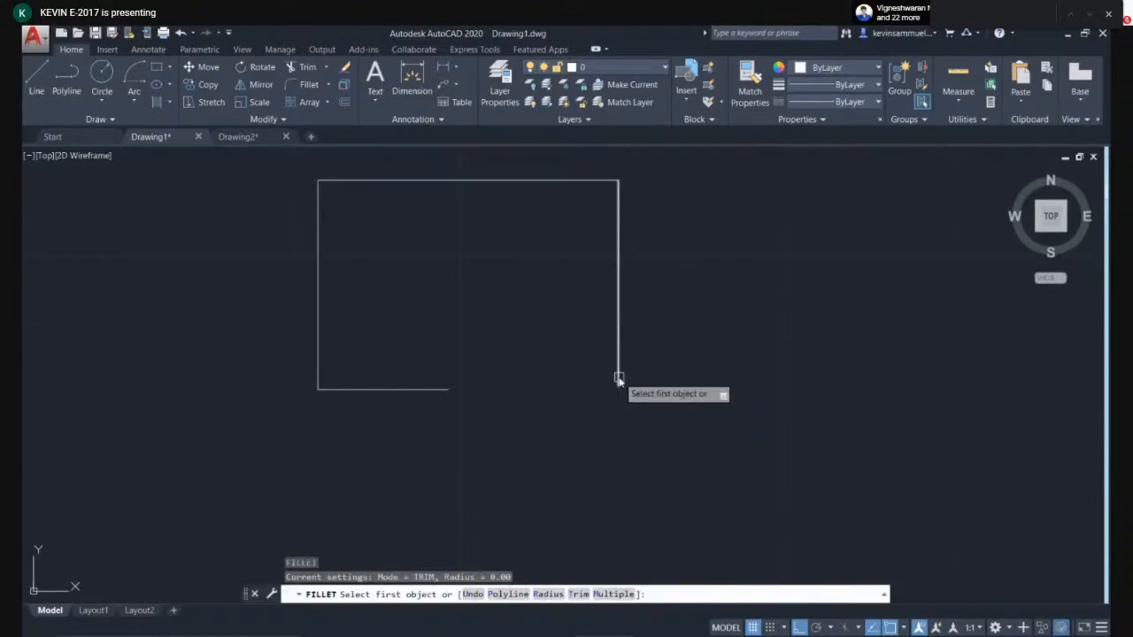
pyautogui.click(451, 390)
pyautogui.click(619, 328)
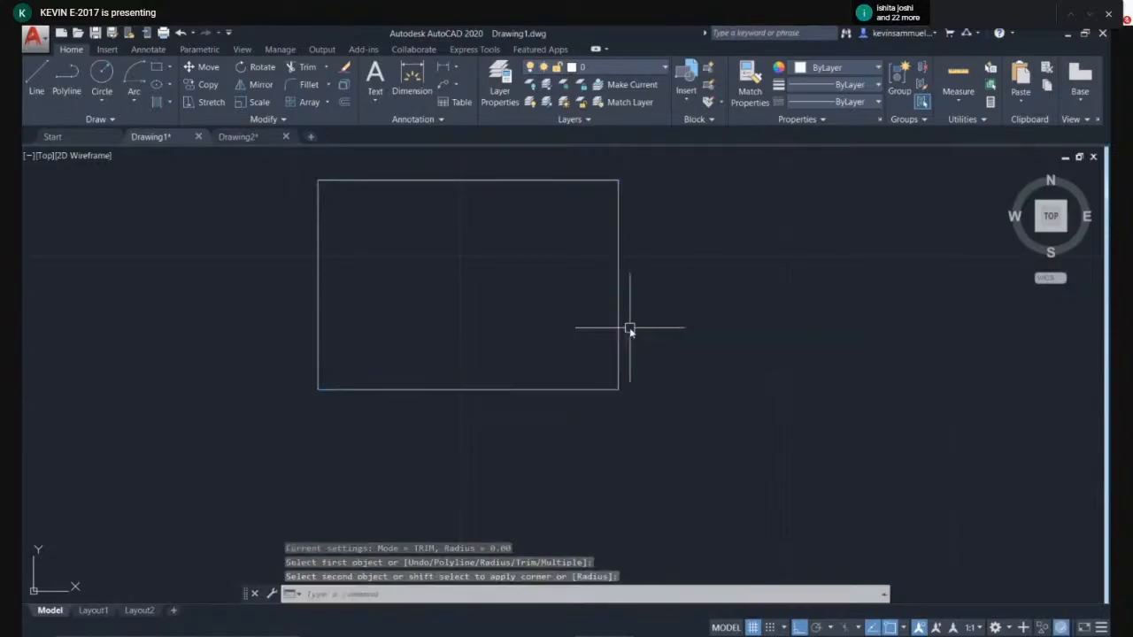
pyautogui.press('Escape')
pyautogui.scroll(-2, 679, 336)
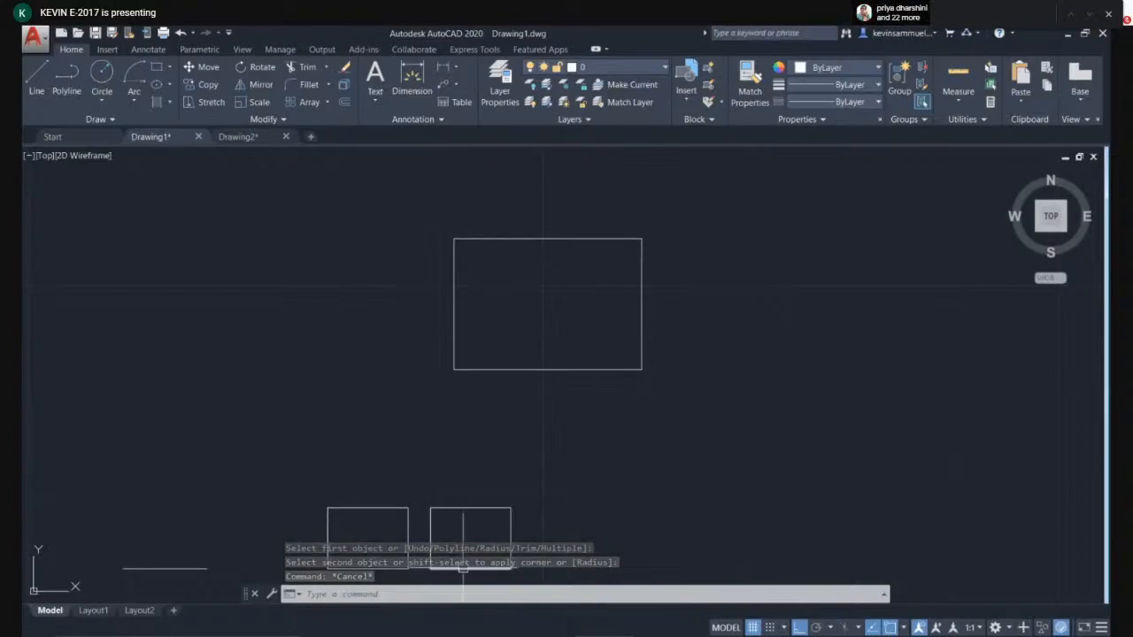
pyautogui.moveTo(656, 268); pyautogui.dragTo(603, 257, button='middle')
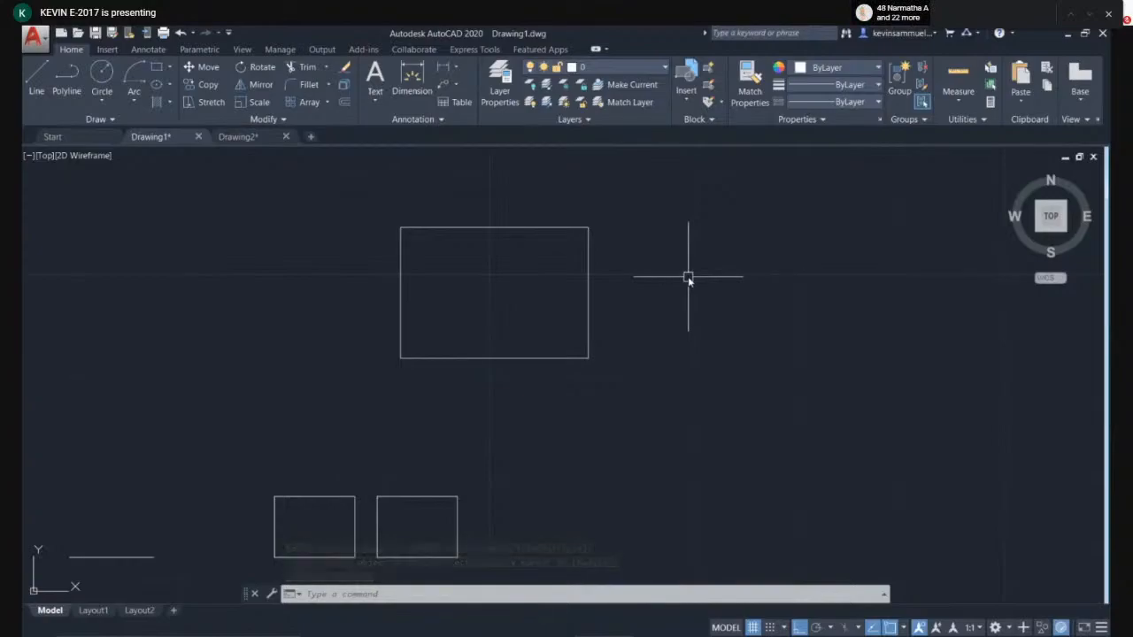
pyautogui.moveTo(602, 255); pyautogui.dragTo(535, 290, button='middle')
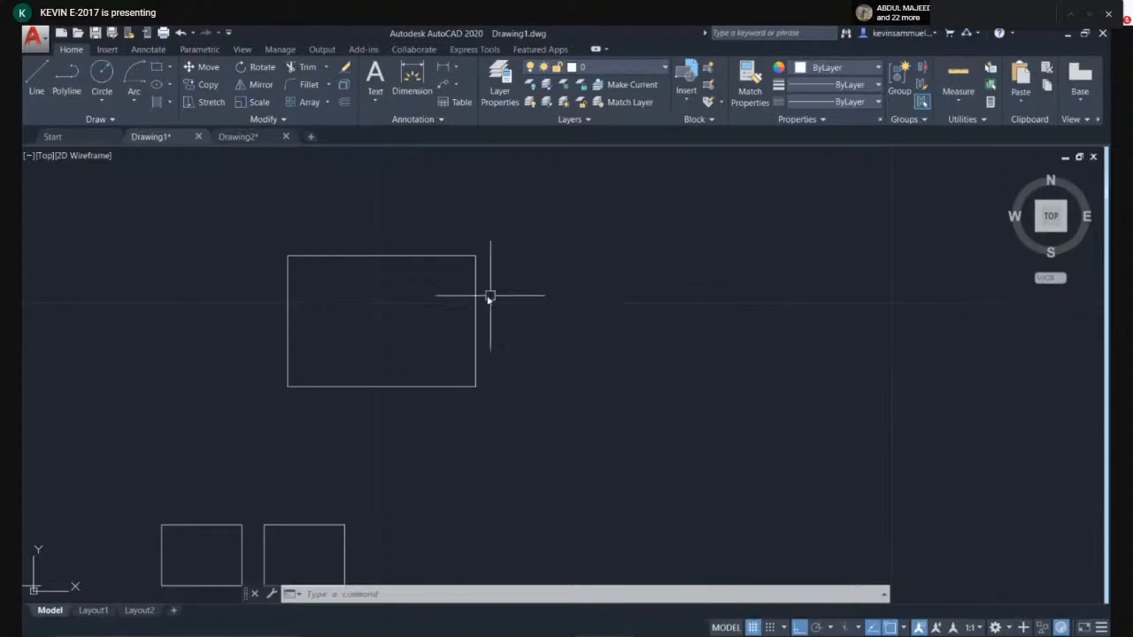
# - Draw a short line to the right of the rectangle, then delete it
pyautogui.write('l')
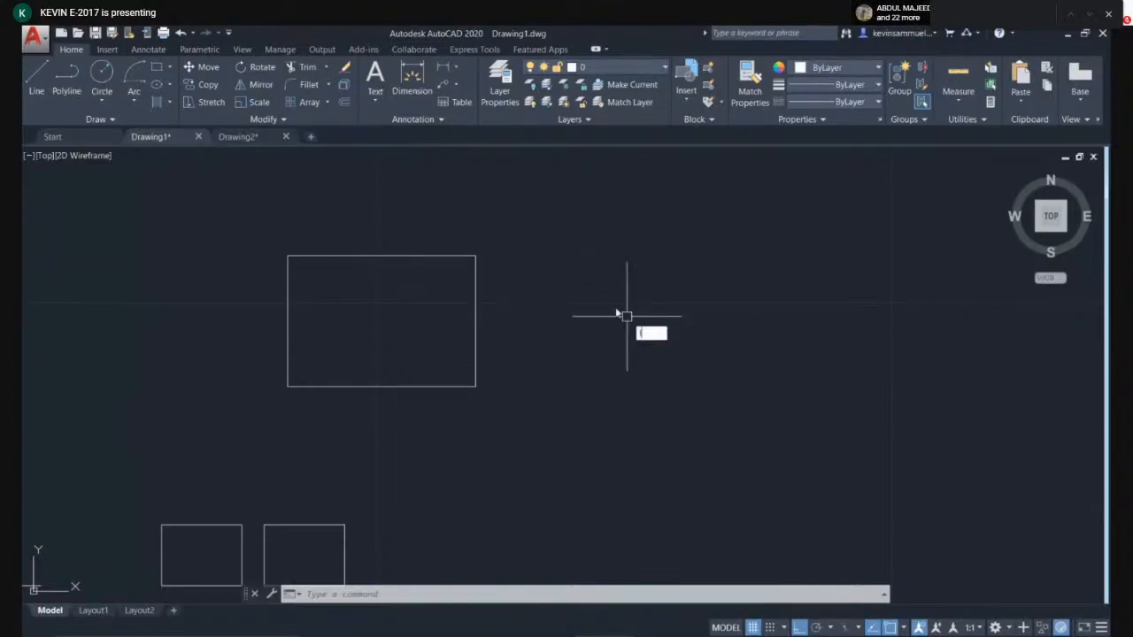
pyautogui.press('Return')
pyautogui.click(591, 293)
pyautogui.click(652, 327)
pyautogui.press('Escape')
pyautogui.click(678, 253)
pyautogui.click(610, 328)
pyautogui.press('Delete')
pyautogui.click(458, 255)
pyautogui.click(475, 292)
pyautogui.press('Escape')
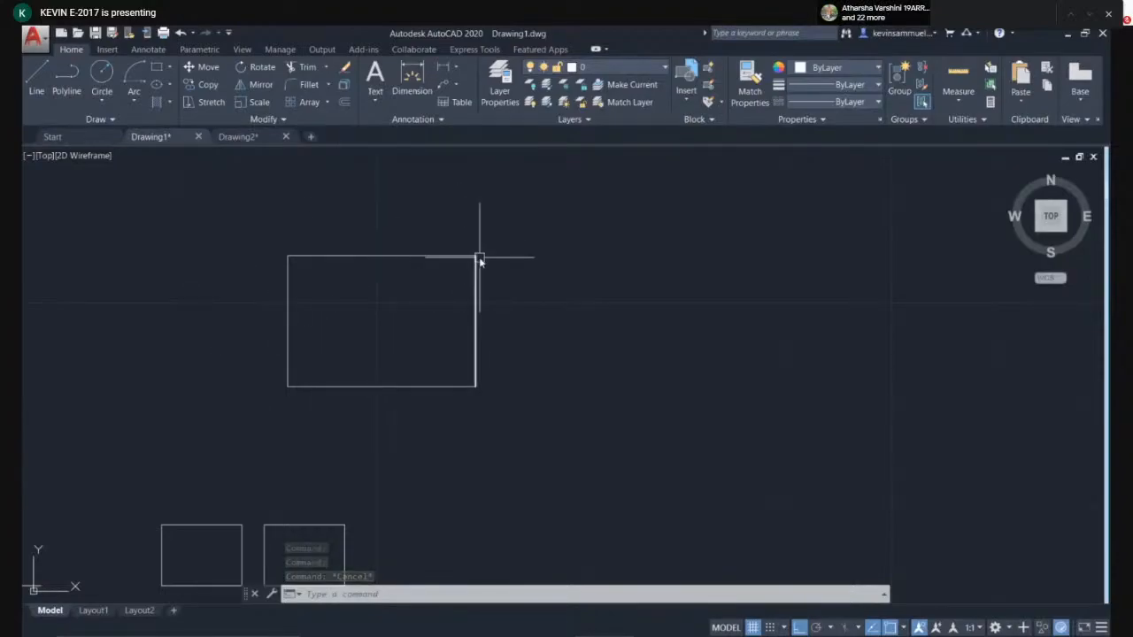
# - Select the rectangle's four lines and join them into a single polyline
pyautogui.click(561, 215)
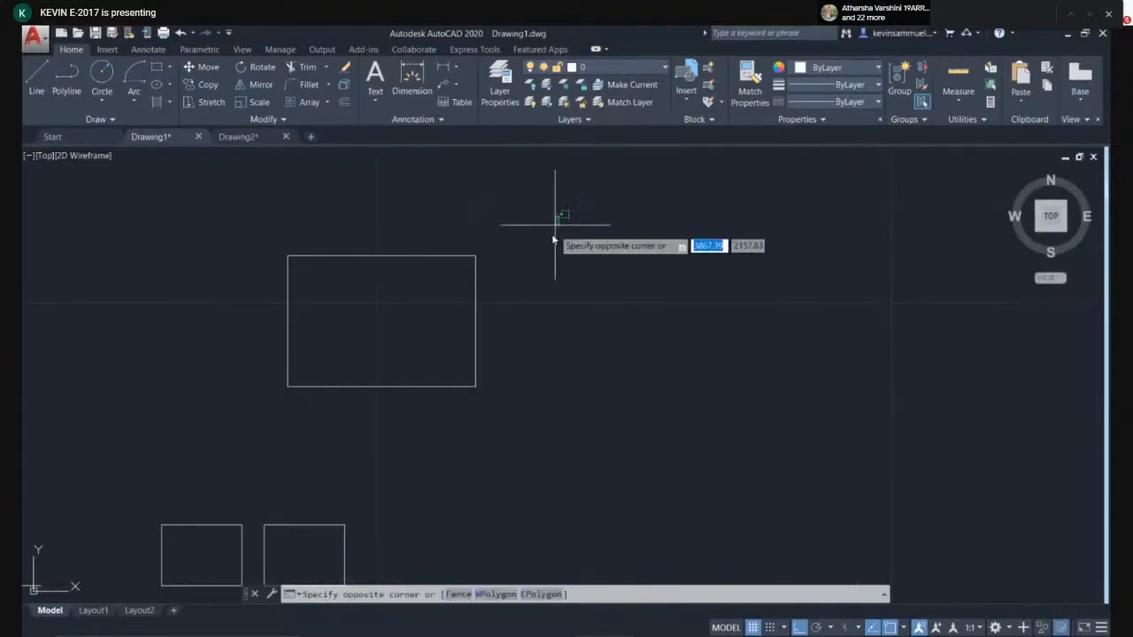
pyautogui.click(223, 441)
pyautogui.press('Escape')
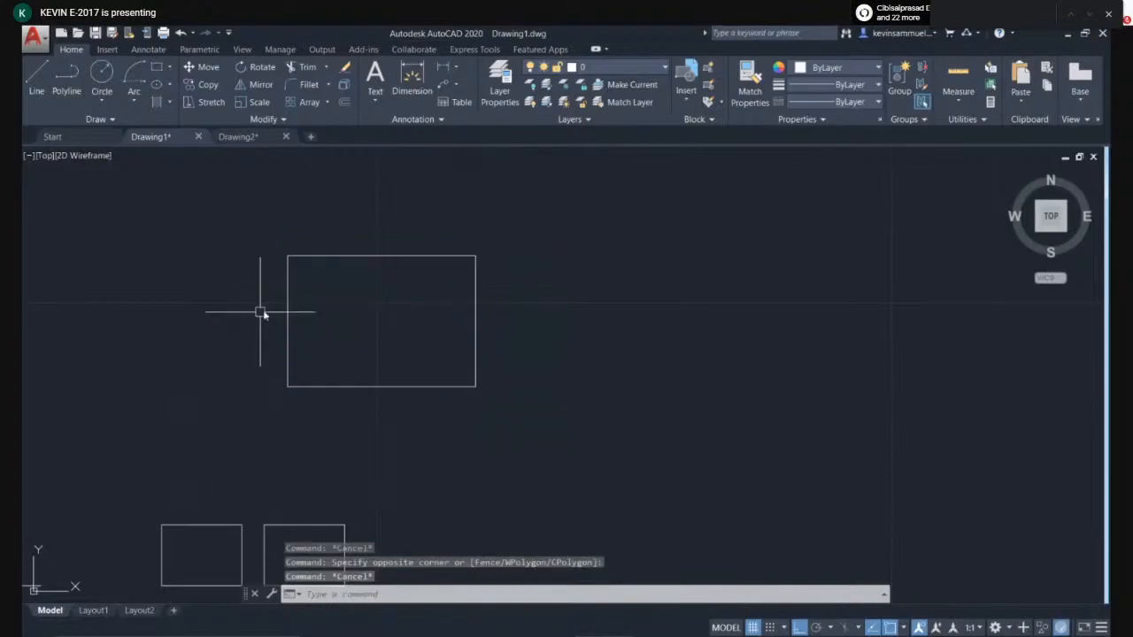
pyautogui.click(288, 306)
pyautogui.click(330, 257)
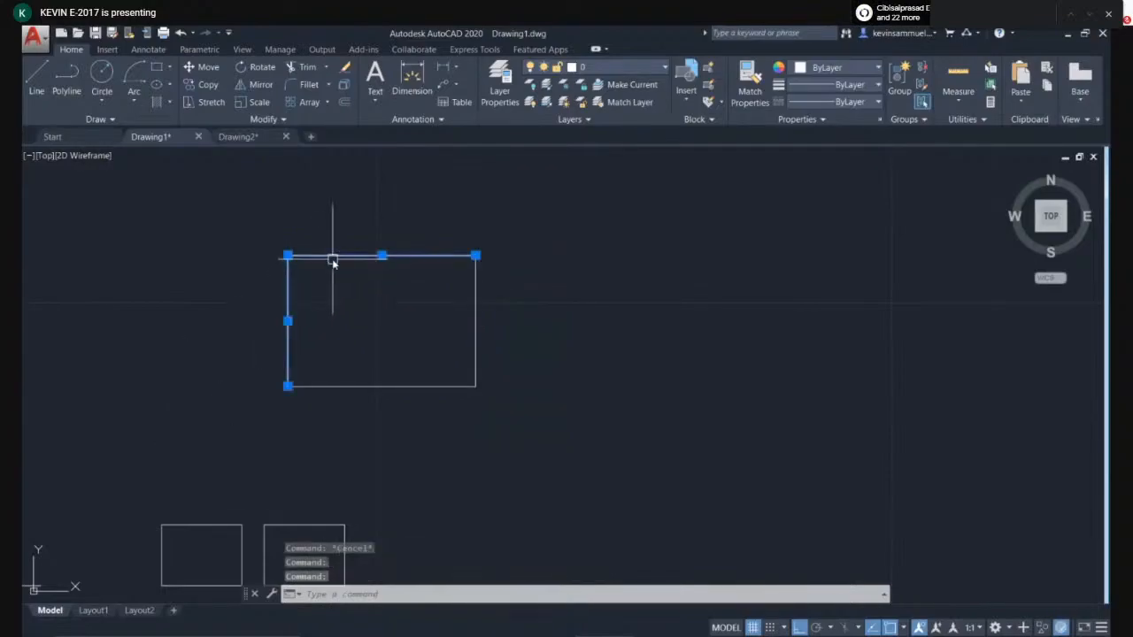
pyautogui.click(347, 386)
pyautogui.click(475, 292)
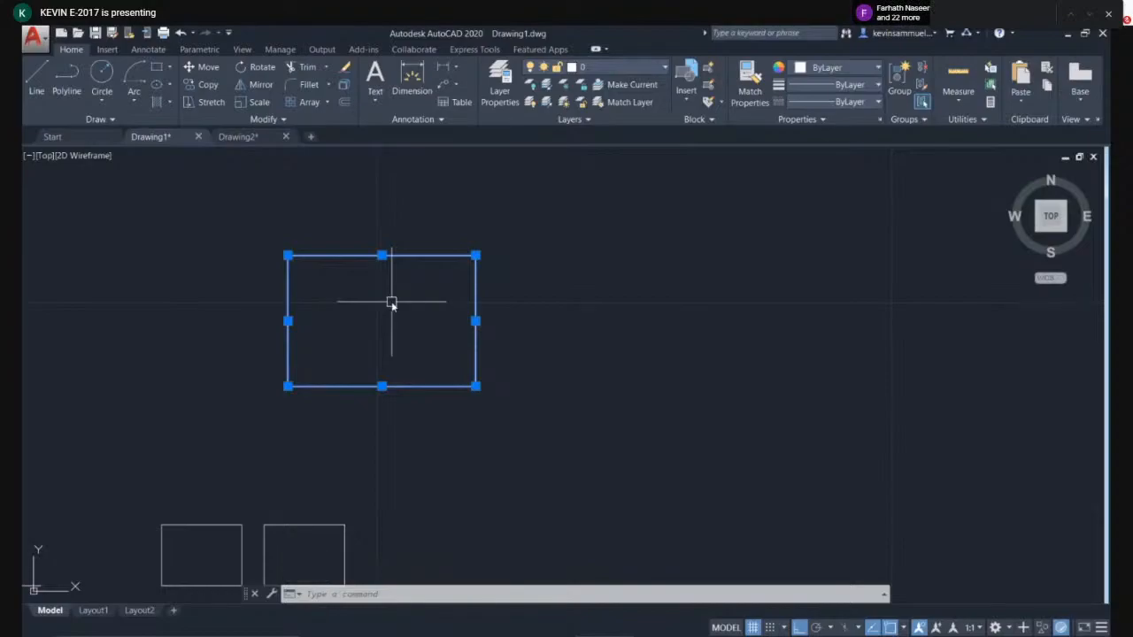
pyautogui.write('j')
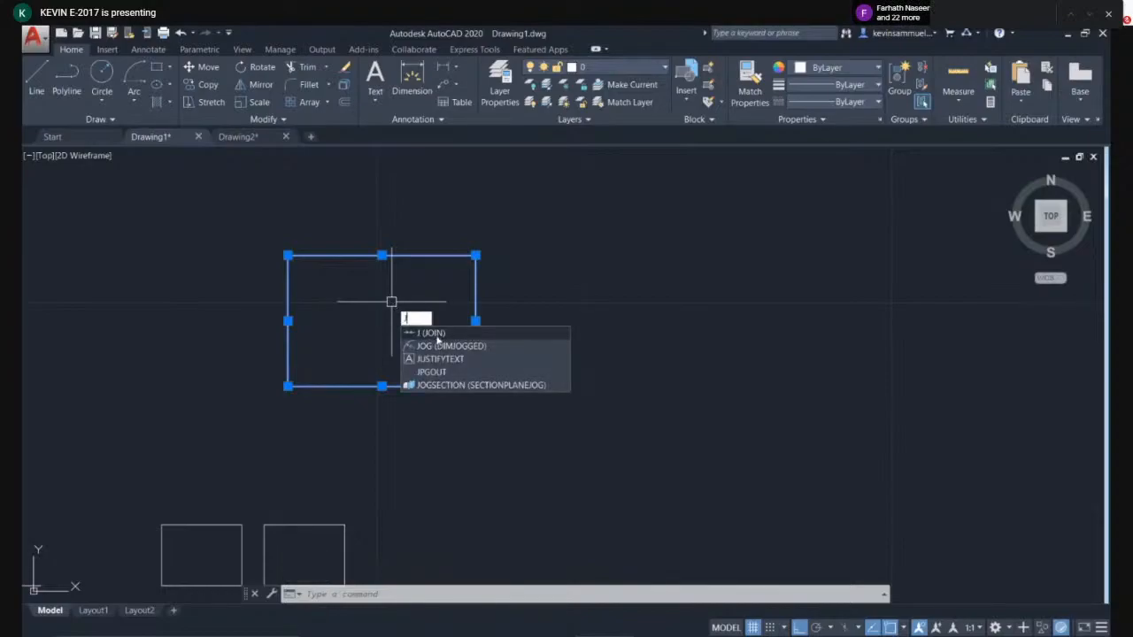
pyautogui.press('Return')
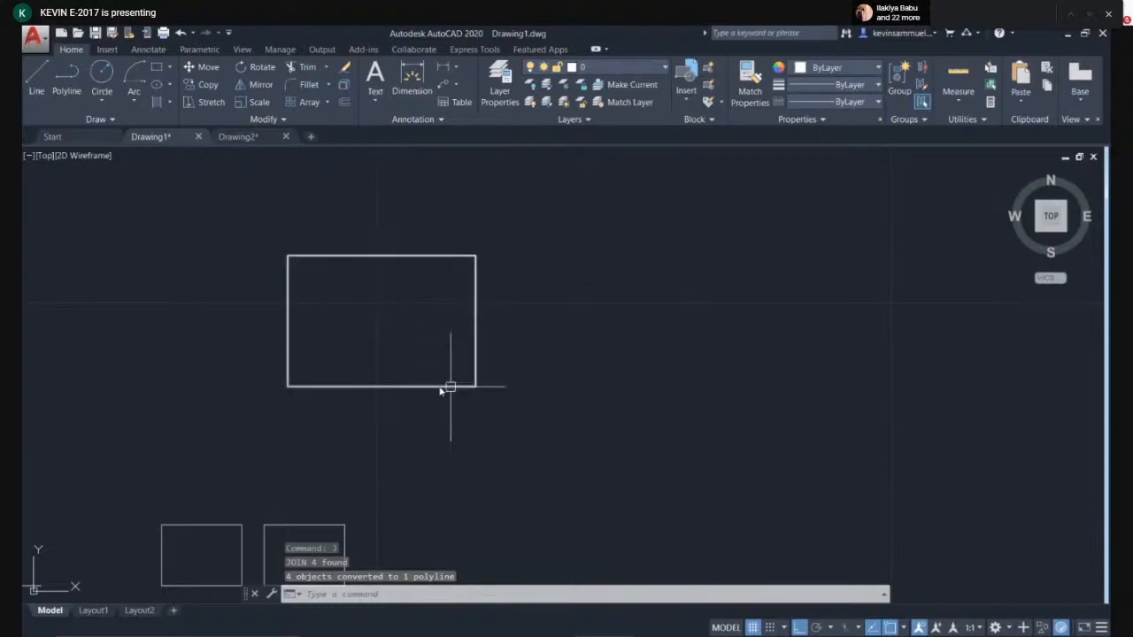
pyautogui.click(482, 286)
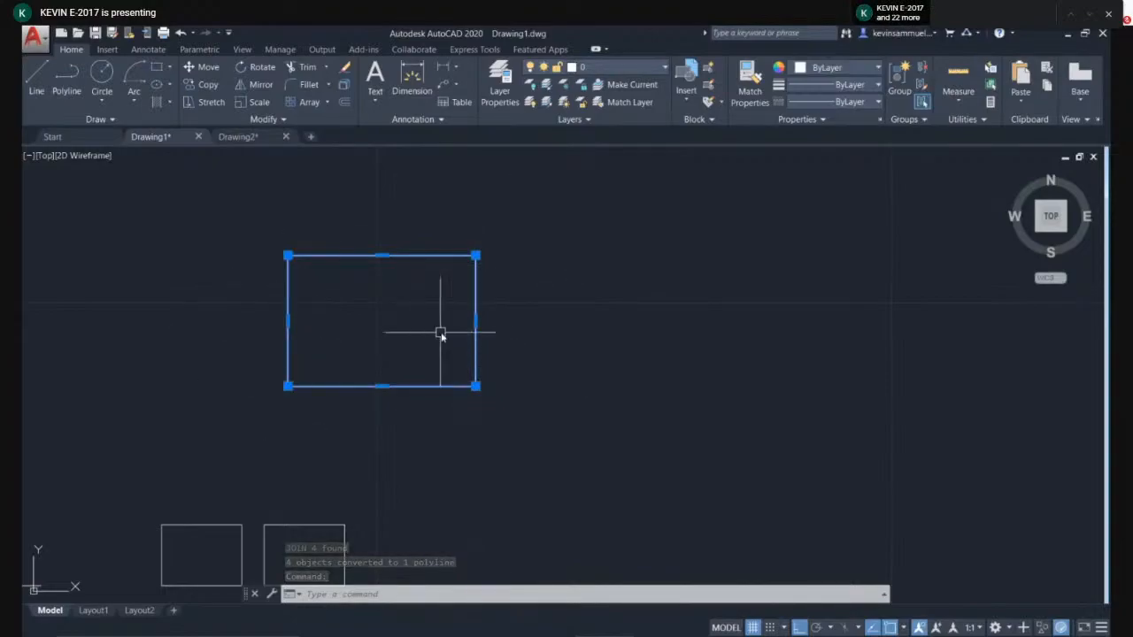
pyautogui.press('Escape')
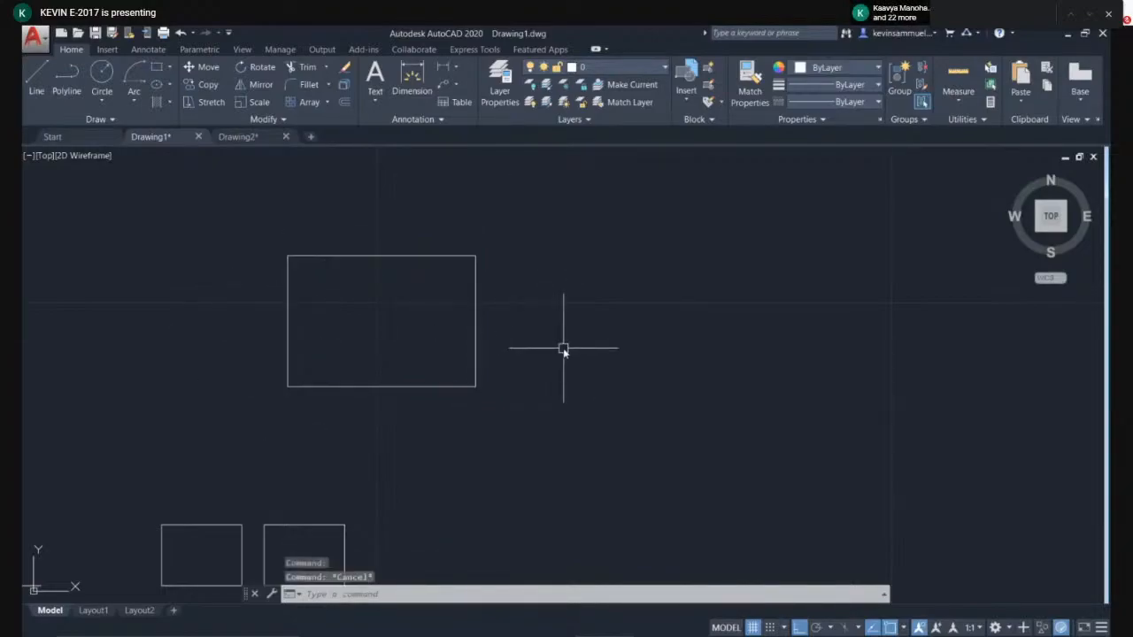
# - Draw a closed rectangular polyline to the right of the rectangle, then undo it
pyautogui.moveTo(430, 472); pyautogui.dragTo(486, 418, button='middle')
pyautogui.moveTo(607, 430); pyautogui.dragTo(492, 527, button='middle')
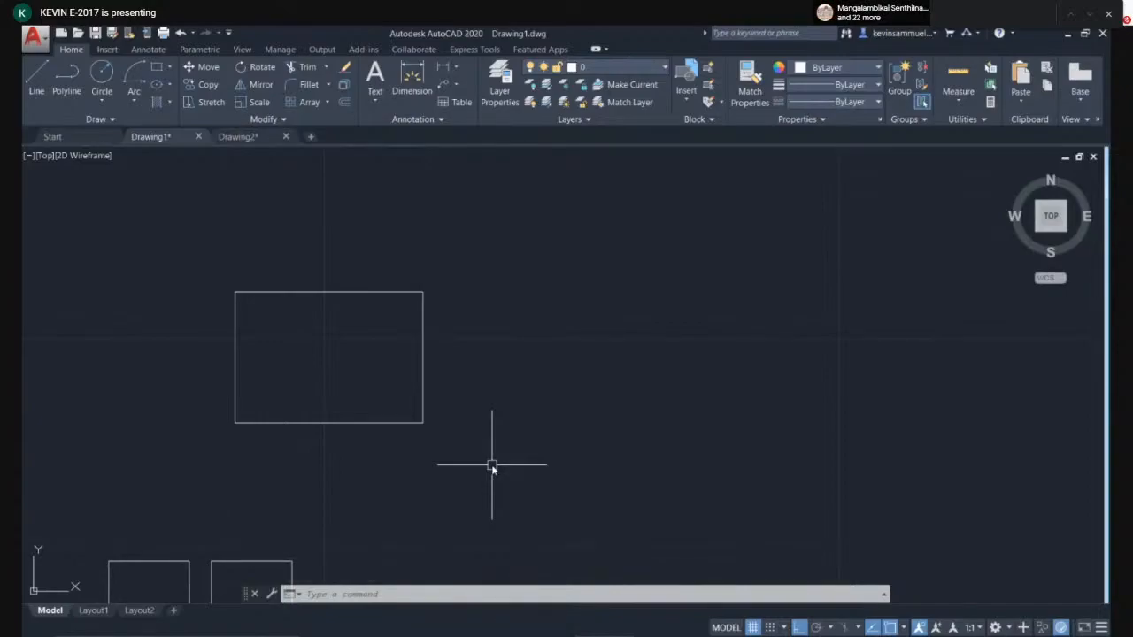
pyautogui.press('Return')
pyautogui.click(480, 275)
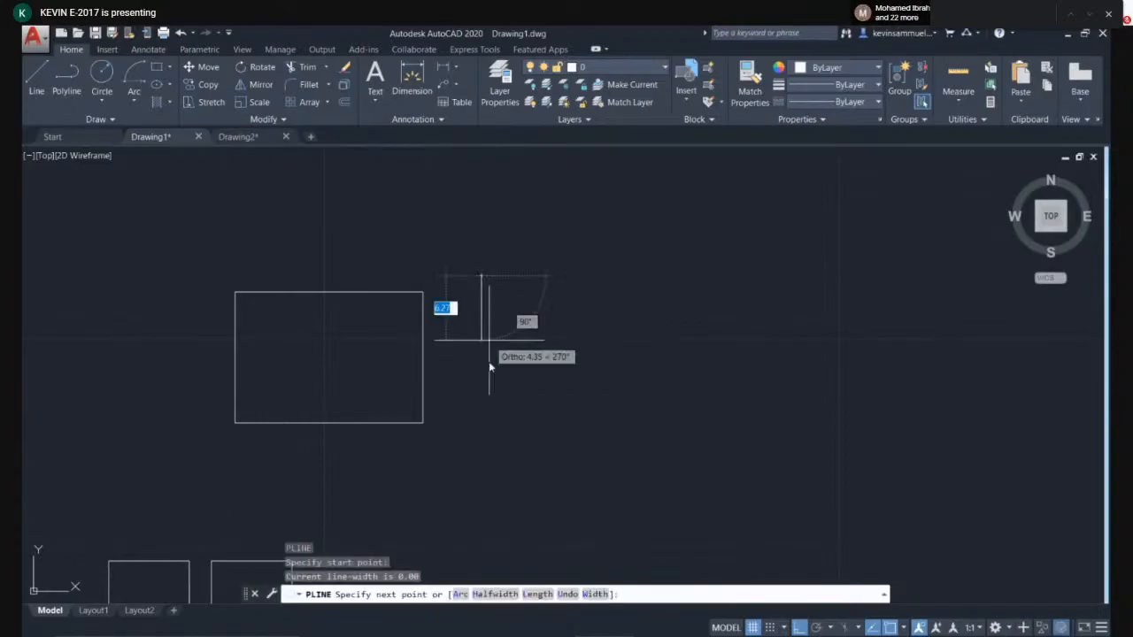
pyautogui.click(481, 417)
pyautogui.click(764, 416)
pyautogui.click(764, 245)
pyautogui.click(480, 245)
pyautogui.click(481, 275)
pyautogui.press('Return')
pyautogui.click(482, 307)
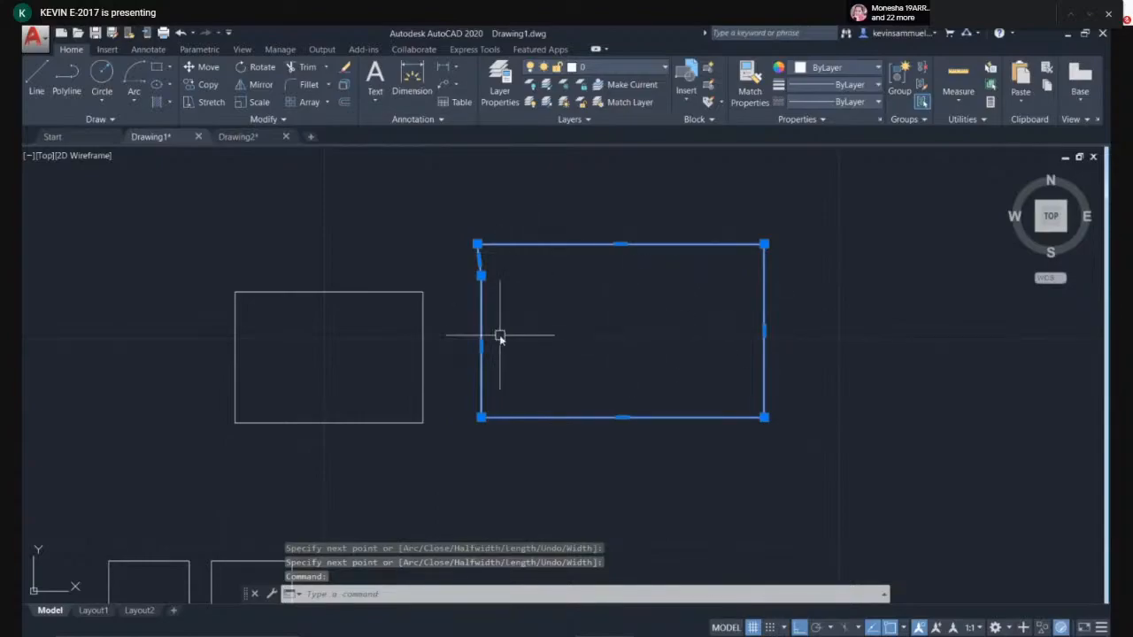
pyautogui.click(376, 293)
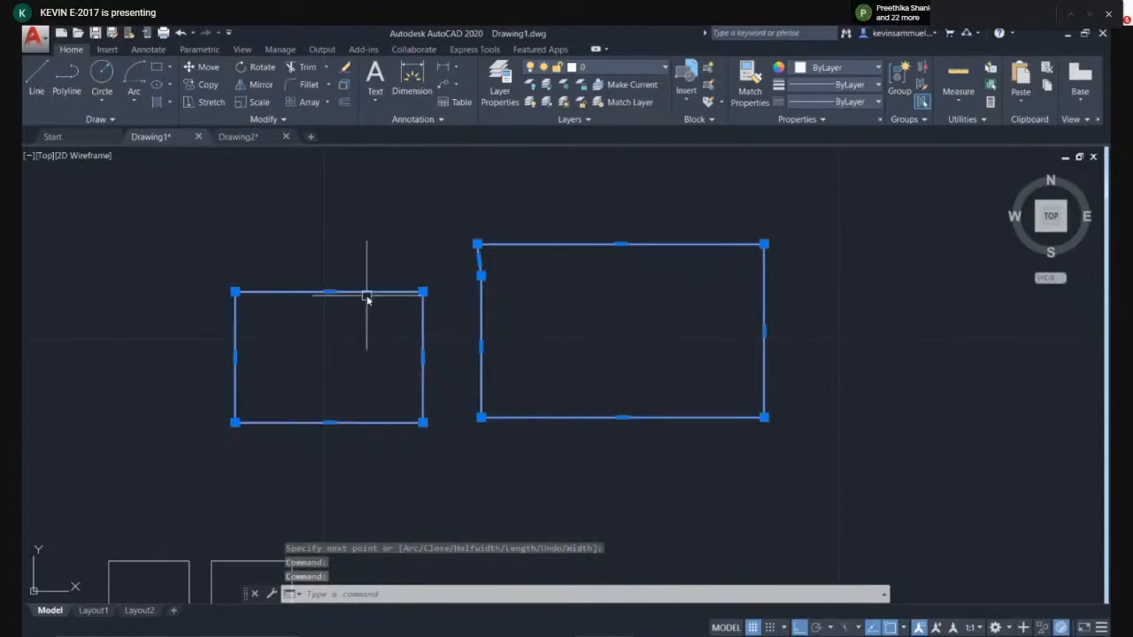
pyautogui.press('Escape')
pyautogui.hotkey('ctrl', 'z')
# - Undo the join, then select the rectangle's four lines by window and join them into one polyline again
pyautogui.hotkey('ctrl', 'z')
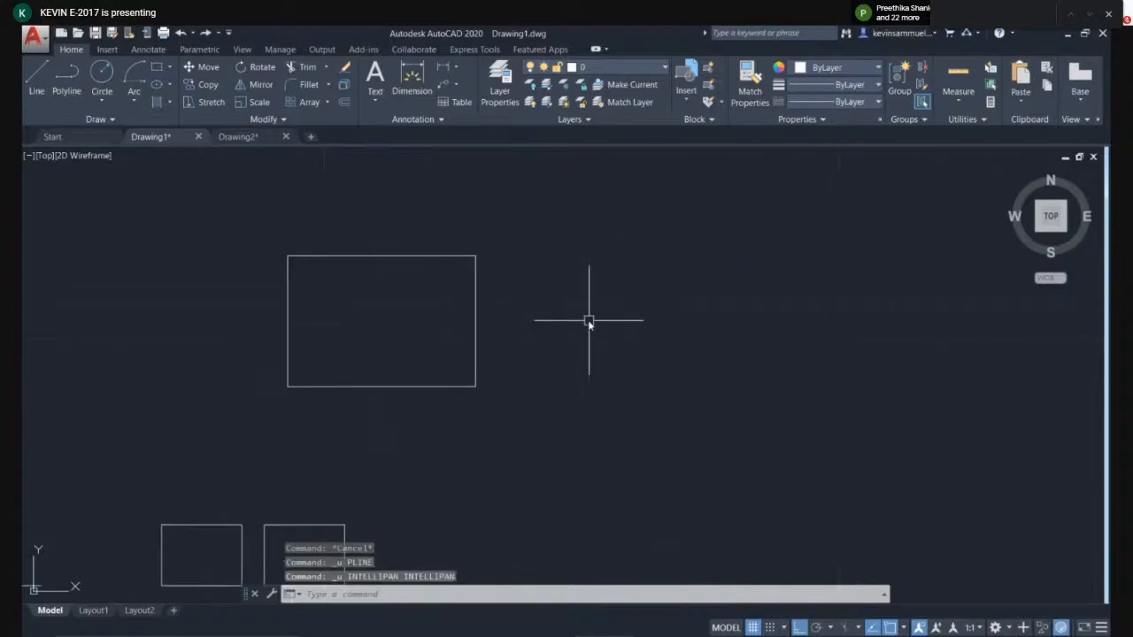
pyautogui.hotkey('ctrl', 'z')
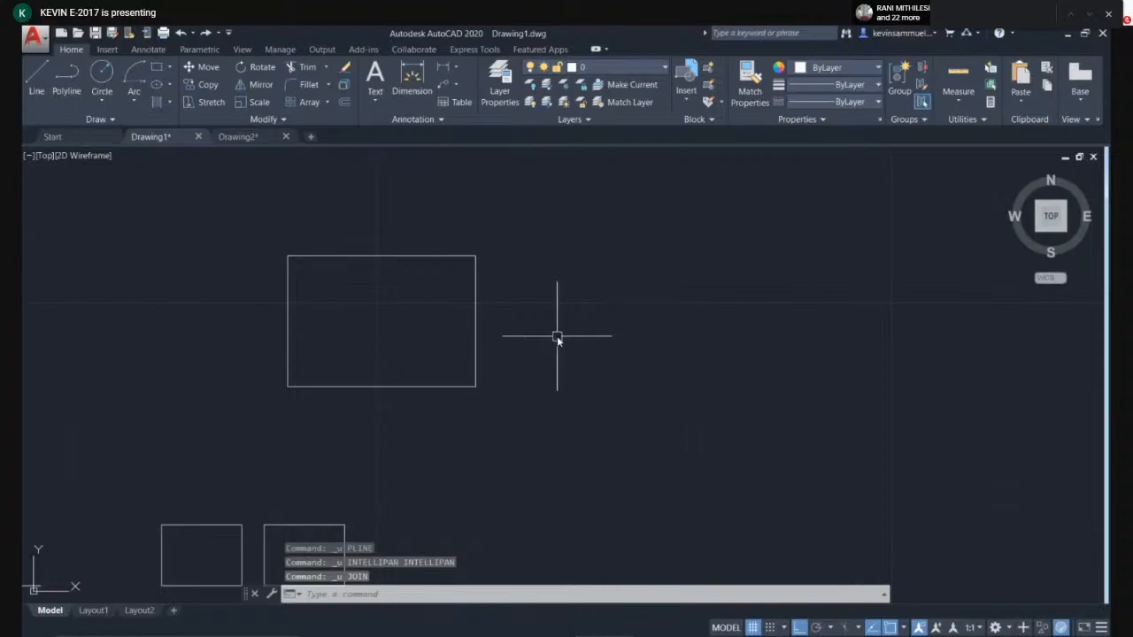
pyautogui.click(528, 233)
pyautogui.click(255, 416)
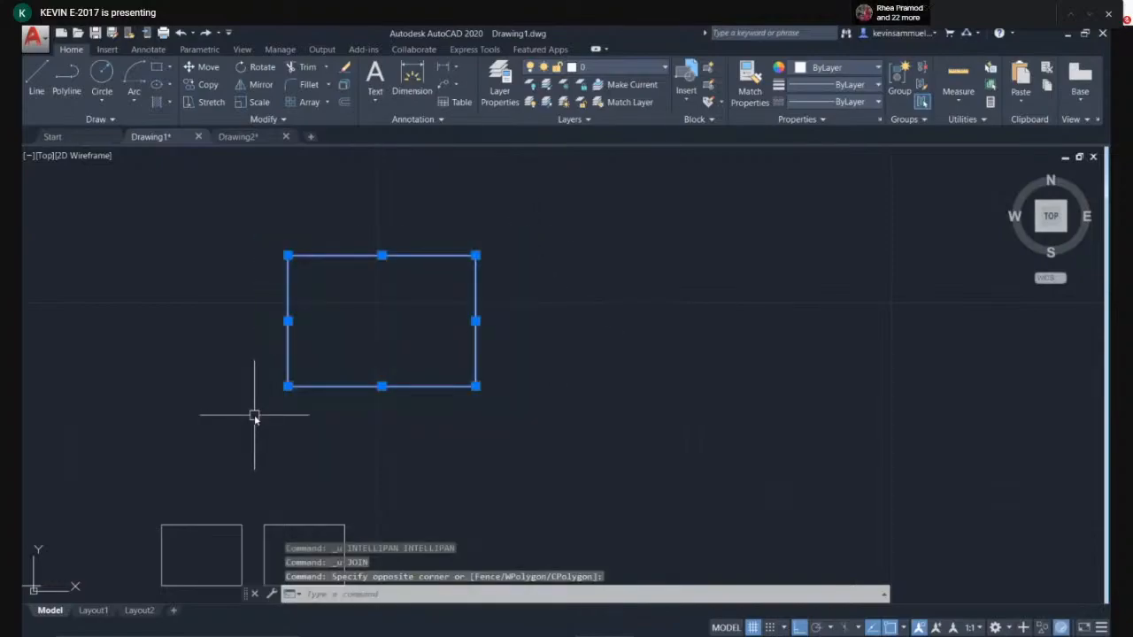
pyautogui.write('j')
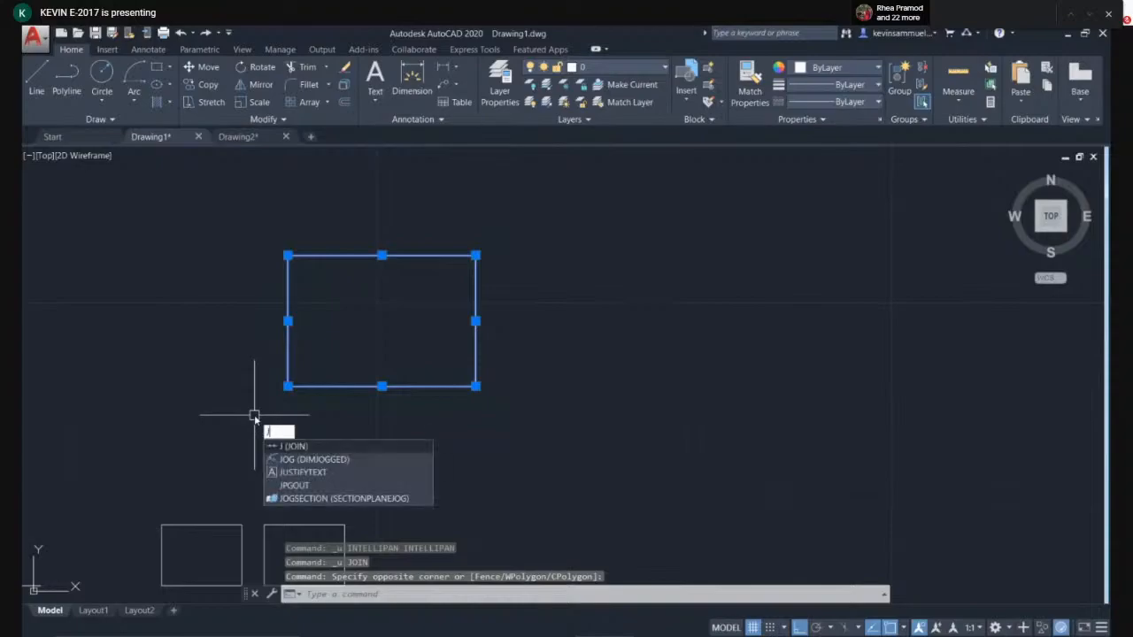
pyautogui.press('Return')
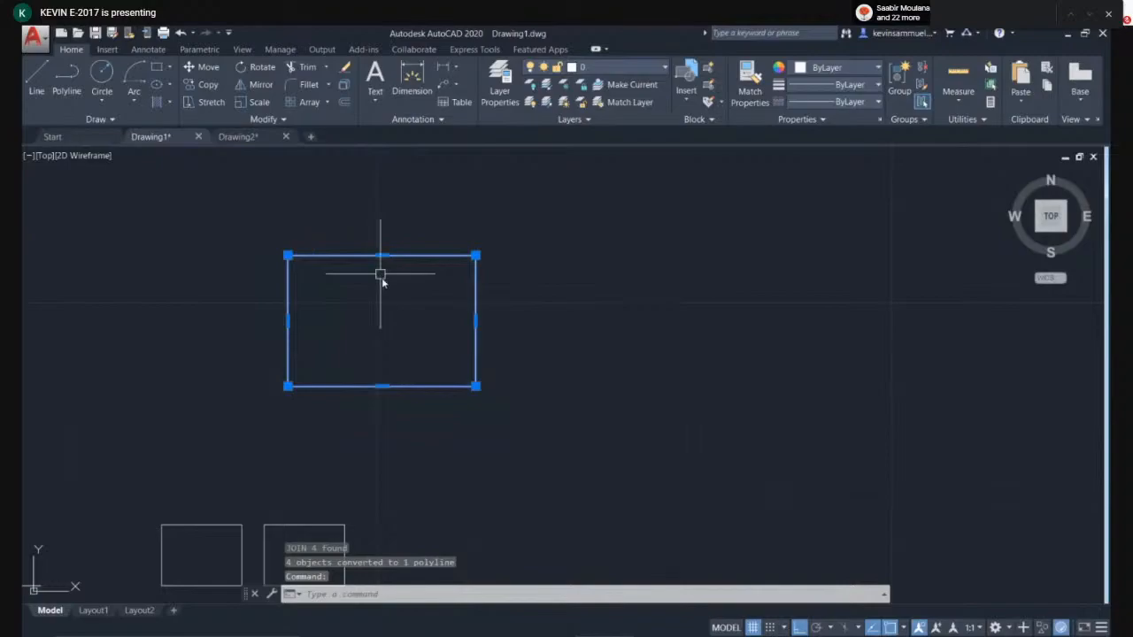
pyautogui.press('Escape')
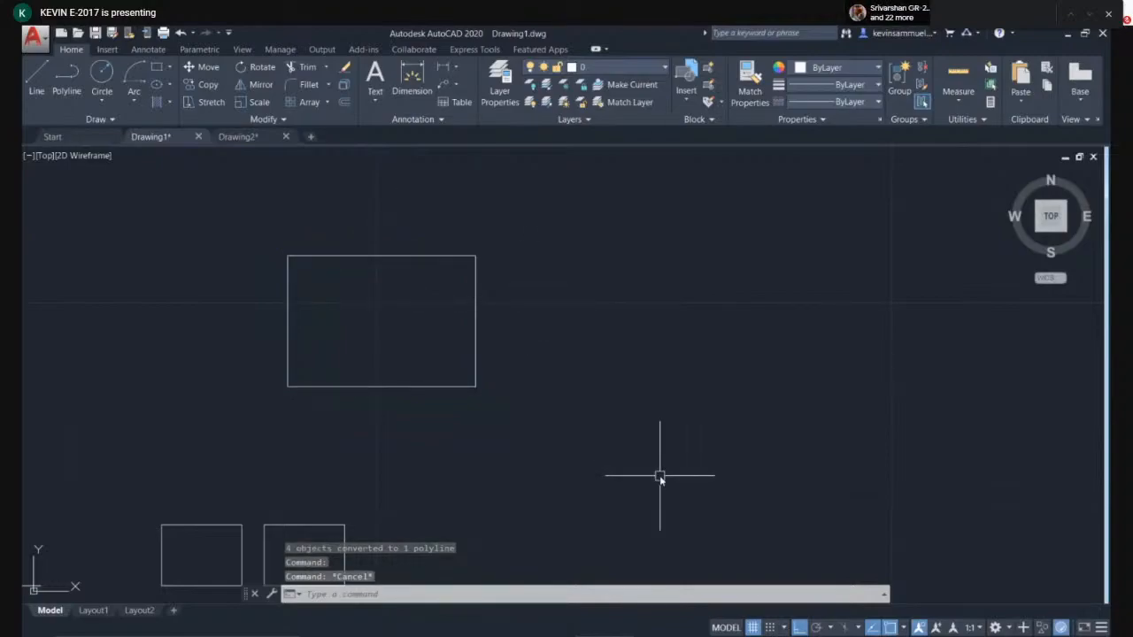
pyautogui.moveTo(661, 317); pyautogui.dragTo(498, 329, button='middle')
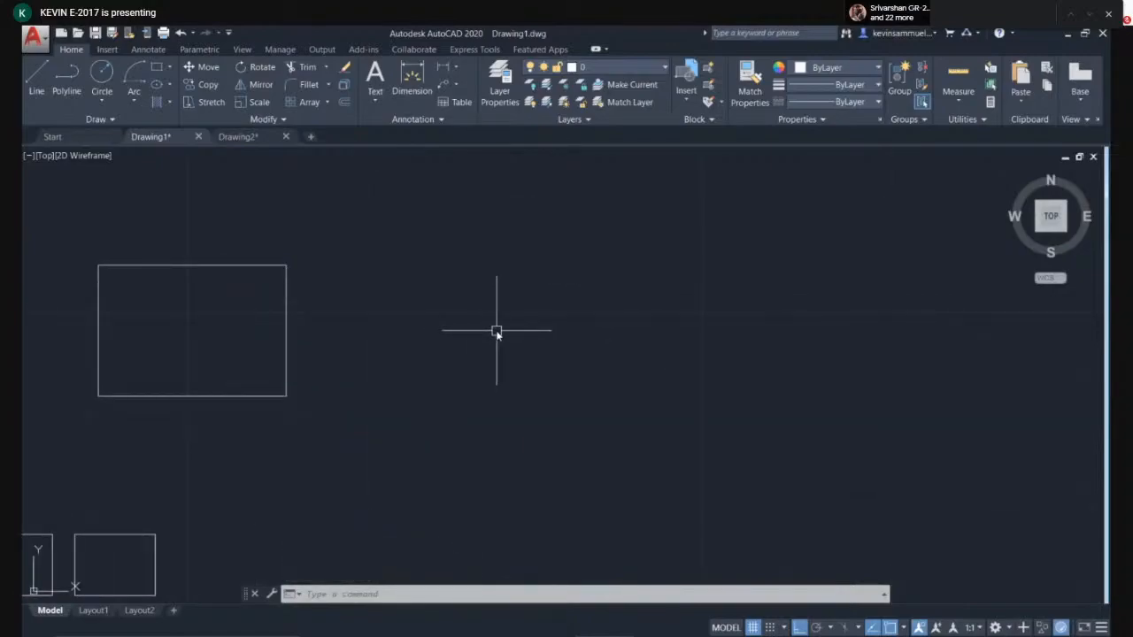
pyautogui.write('pl')
pyautogui.press('Return')
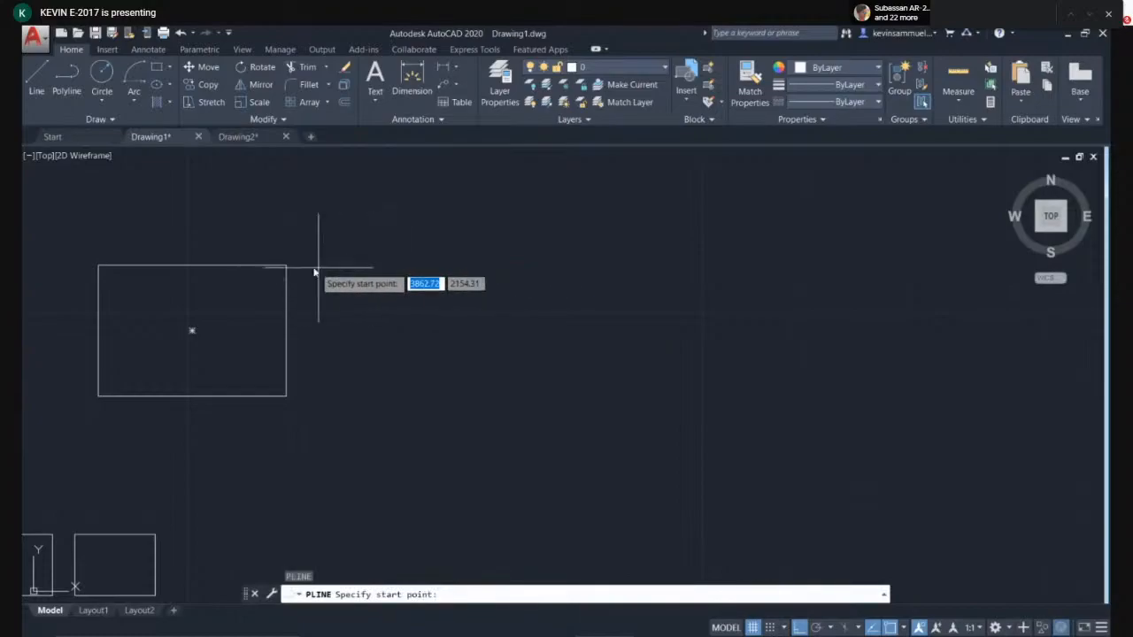
pyautogui.press('Escape')
# - Draw a rectangle to the right of the existing rectangle
pyautogui.write('rec')
pyautogui.press('Return')
pyautogui.click(422, 346)
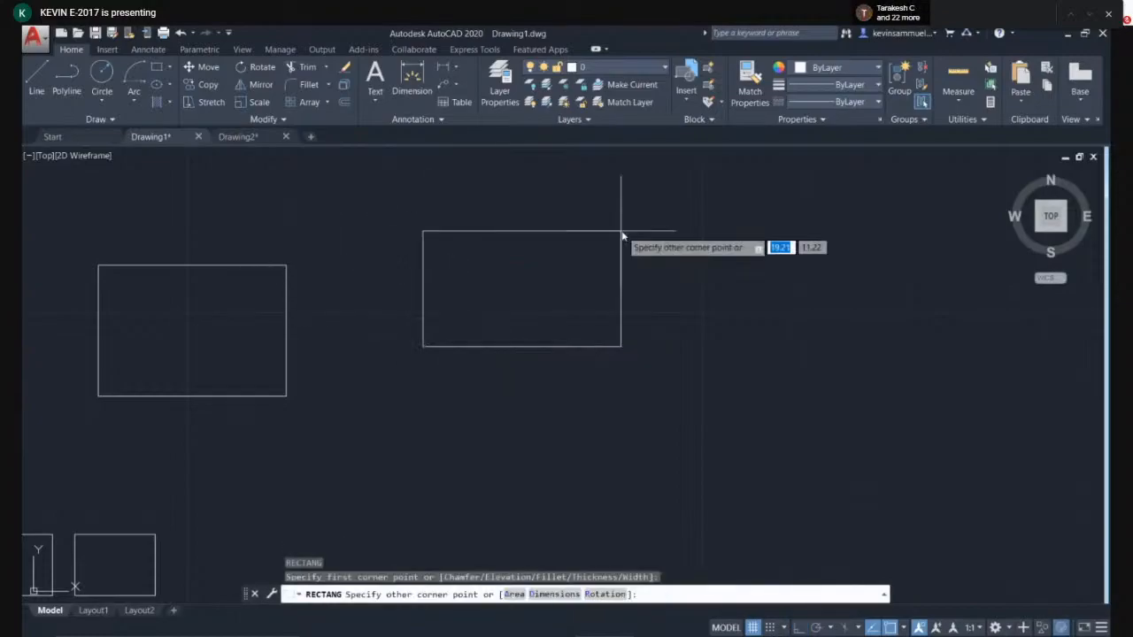
pyautogui.click(622, 233)
pyautogui.press('Escape')
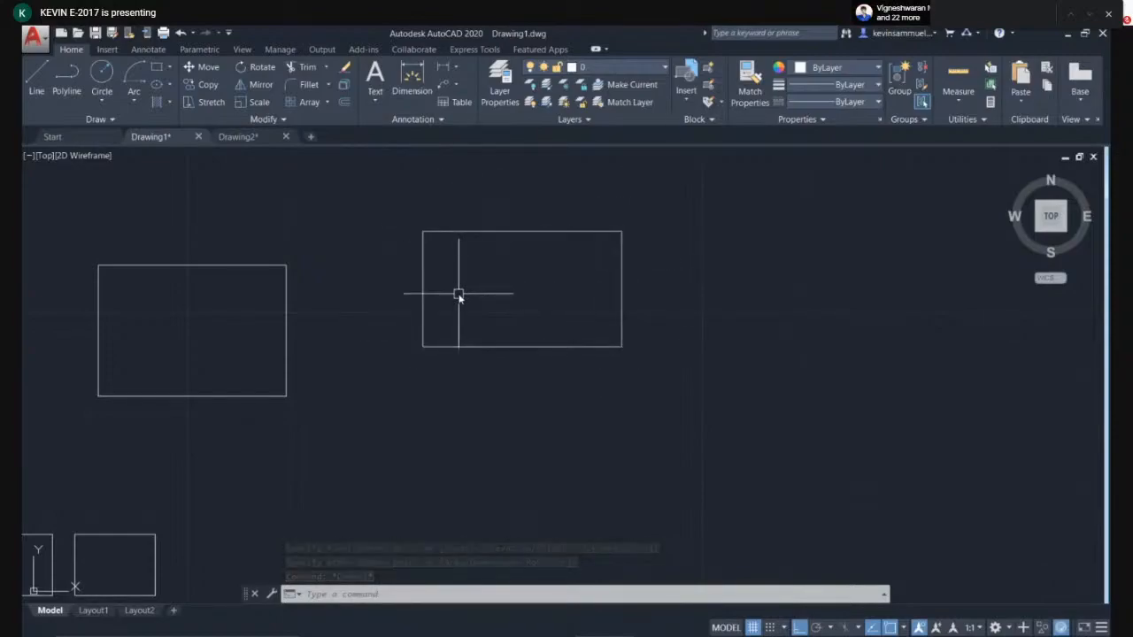
# - Select the new rectangle and explode it into separate lines
pyautogui.click(665, 213)
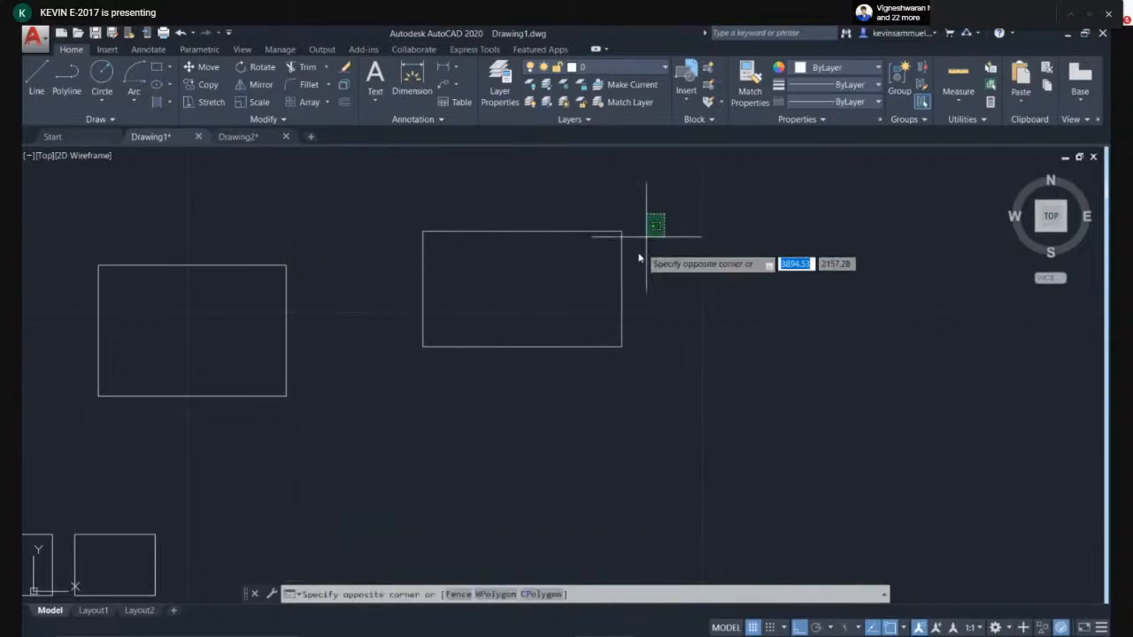
pyautogui.click(614, 301)
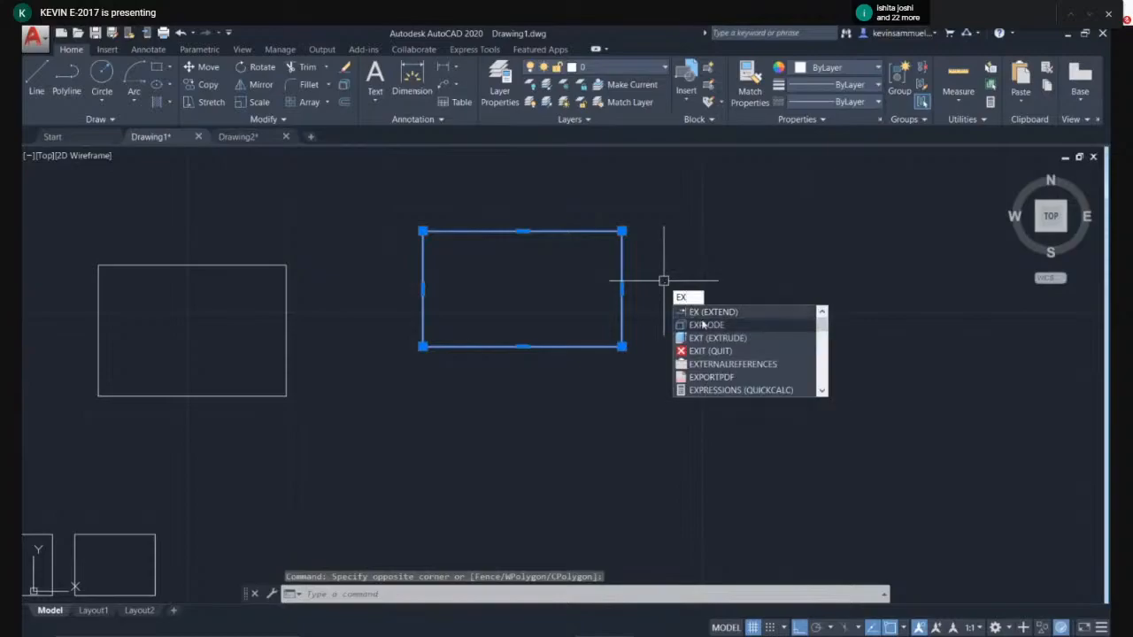
pyautogui.click(705, 326)
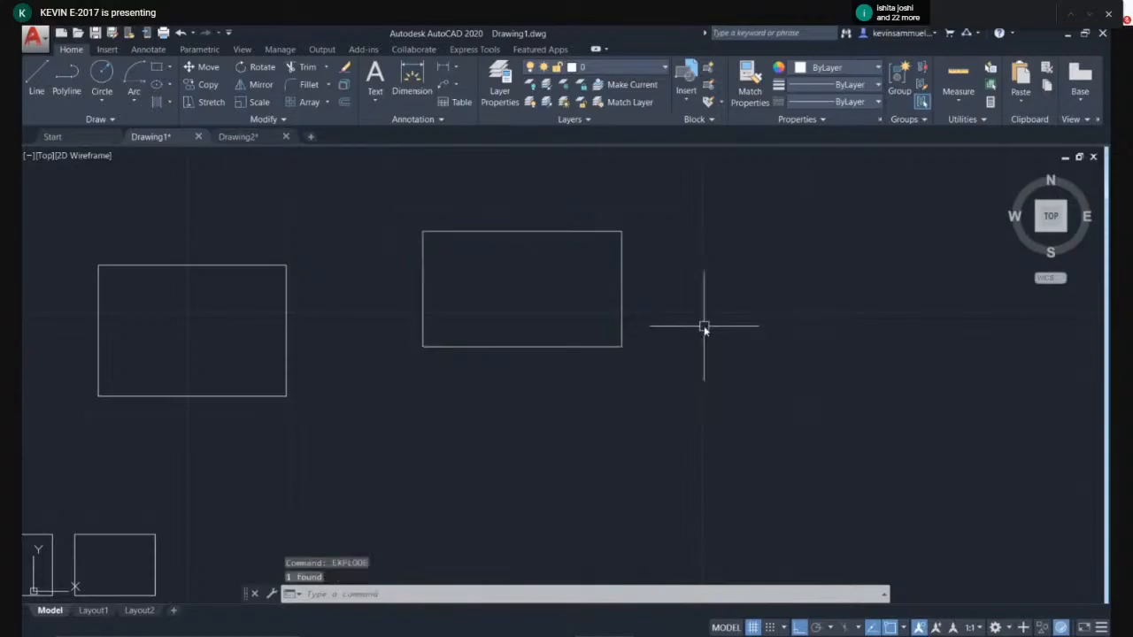
# - Move the exploded rectangle's bottom edge downward
pyautogui.click(622, 259)
pyautogui.click(575, 231)
pyautogui.click(423, 285)
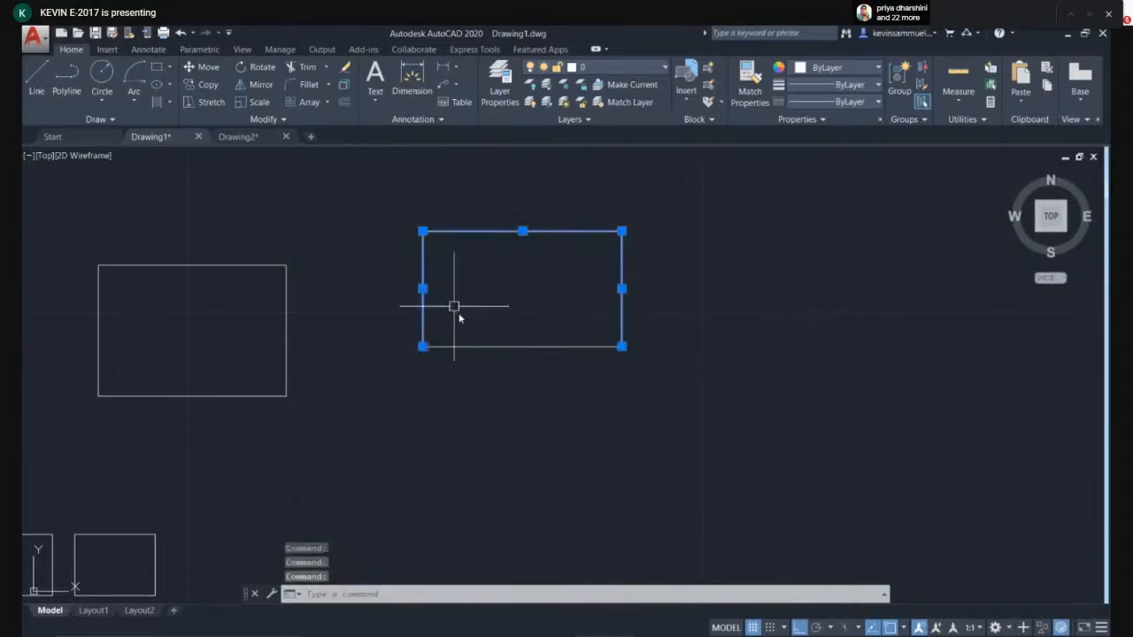
pyautogui.press('Escape')
pyautogui.click(554, 440)
pyautogui.click(538, 343)
pyautogui.write('m')
pyautogui.press('Return')
pyautogui.click(825, 378)
pyautogui.click(827, 433)
pyautogui.press('Escape')
# - Move the exploded rectangle's right edge further to the right
pyautogui.click(738, 324)
pyautogui.click(577, 289)
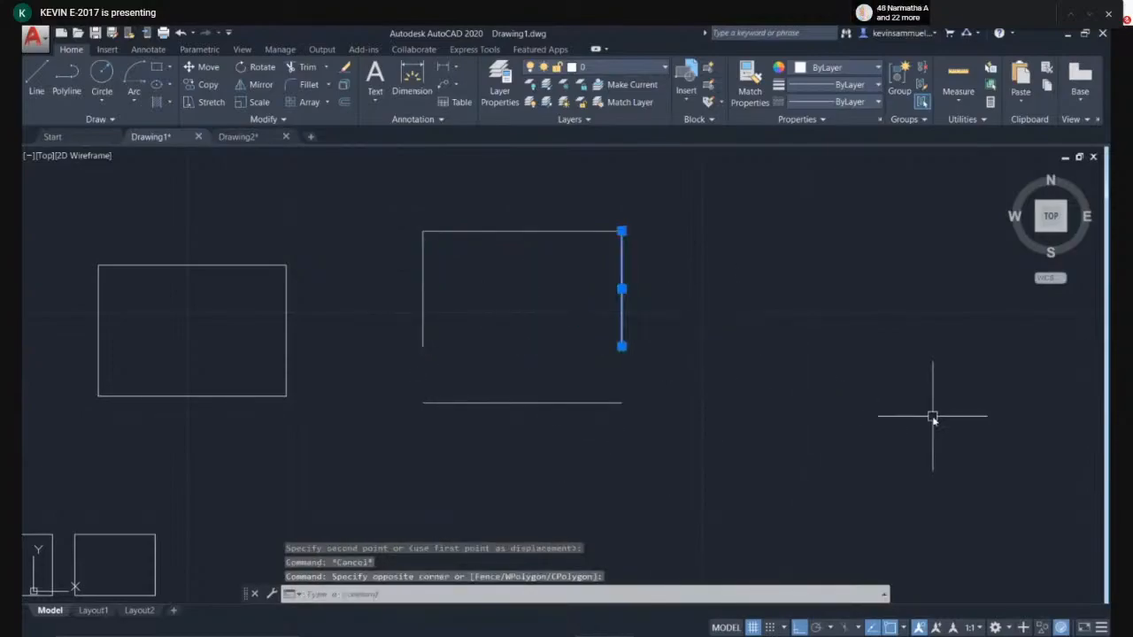
pyautogui.write(',m')
pyautogui.press('Return')
pyautogui.press('Escape')
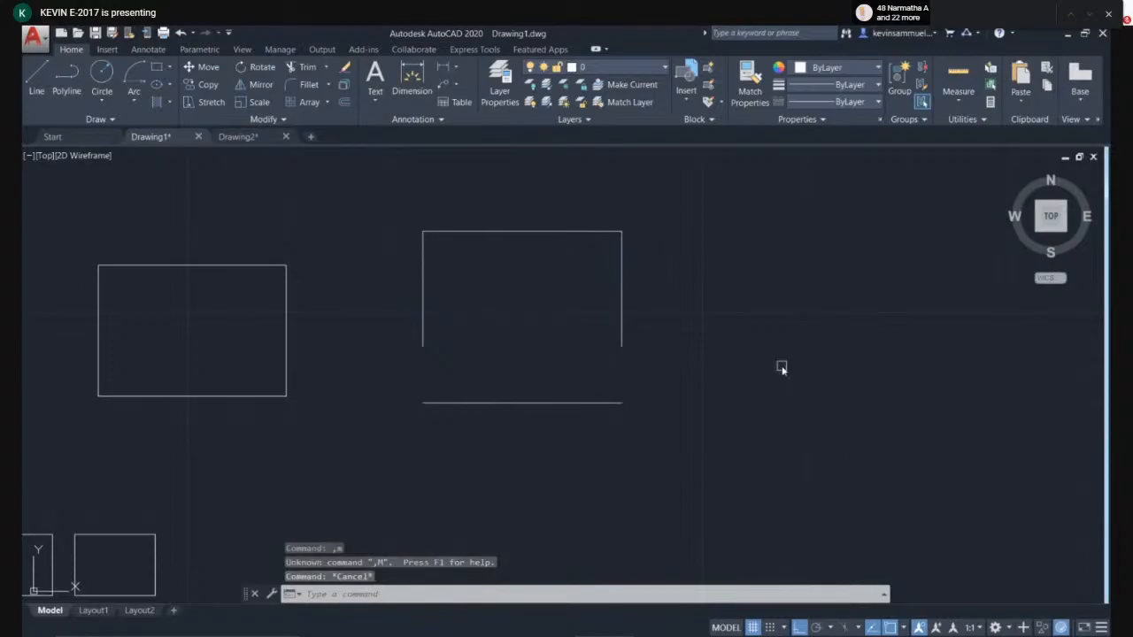
pyautogui.write('m')
pyautogui.press('Return')
pyautogui.click(770, 366)
pyautogui.click(573, 286)
pyautogui.press('Return')
pyautogui.click(740, 370)
pyautogui.click(810, 382)
# - Move the exploded rectangle's top edge upward
pyautogui.click(576, 276)
pyautogui.click(563, 219)
pyautogui.write('m')
pyautogui.press('Return')
pyautogui.click(605, 306)
pyautogui.click(617, 275)
pyautogui.press('Escape')
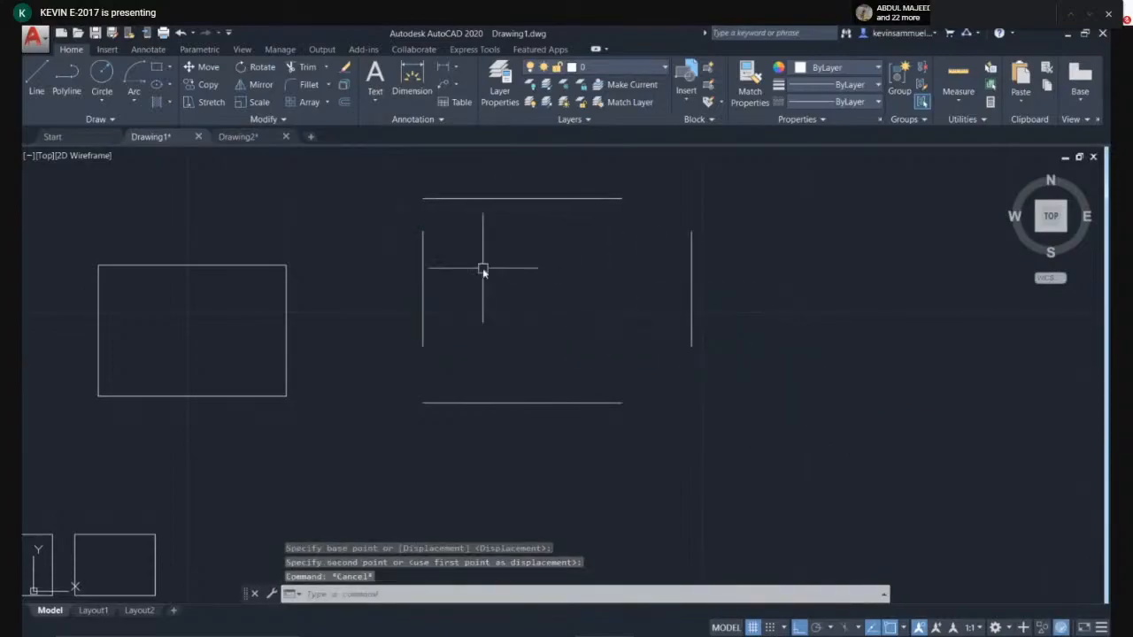
# - Undo the three moves, the explode and the rectangle
pyautogui.click(763, 204)
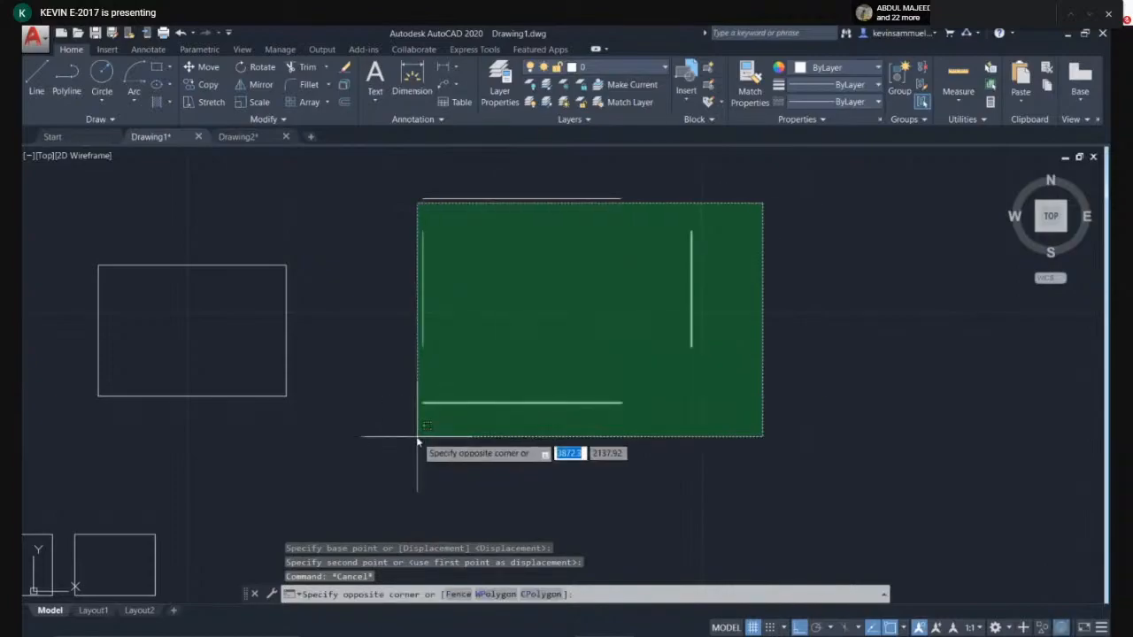
pyautogui.click(940, 332)
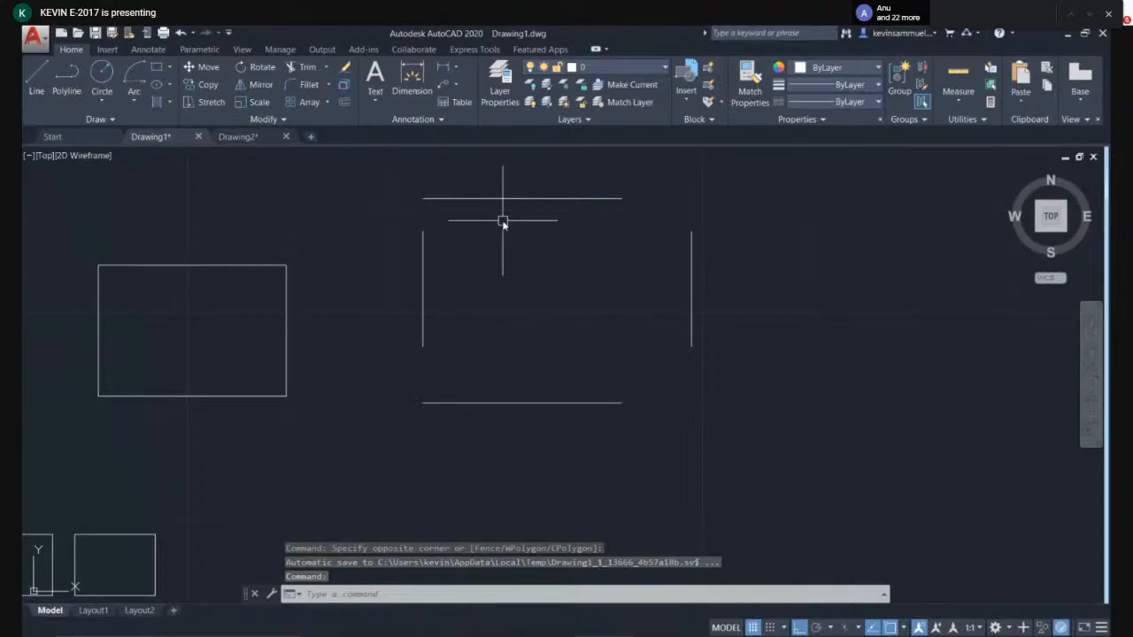
pyautogui.hotkey('ctrl', 'z')
pyautogui.hotkey('ctrl', 'z')
pyautogui.hotkey('ctrl', 'z')
pyautogui.hotkey('ctrl', 'z')
pyautogui.hotkey('ctrl', 'z')
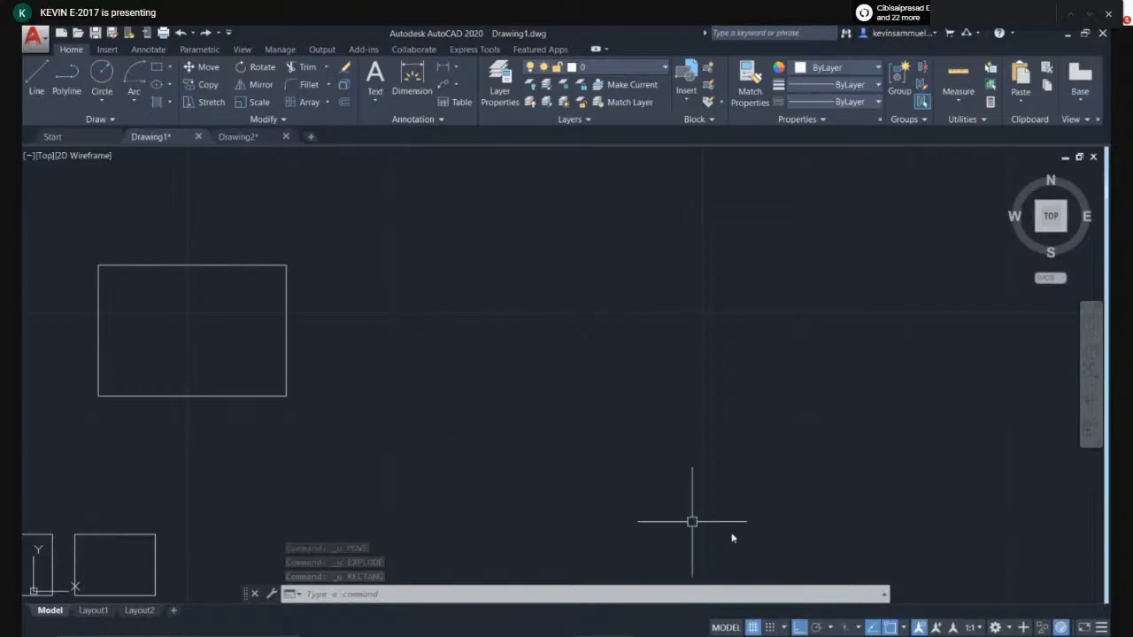
# - Open the command history and scroll through the recent commands
pyautogui.click(884, 594)
pyautogui.scroll(1, 518, 513)
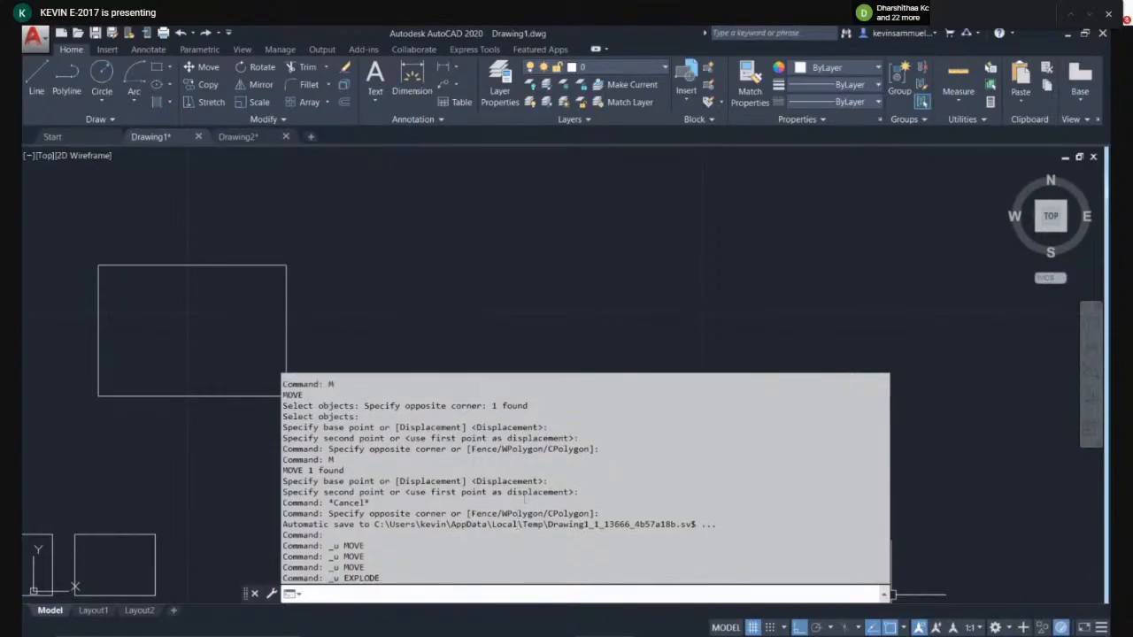
pyautogui.scroll(3, 509, 481)
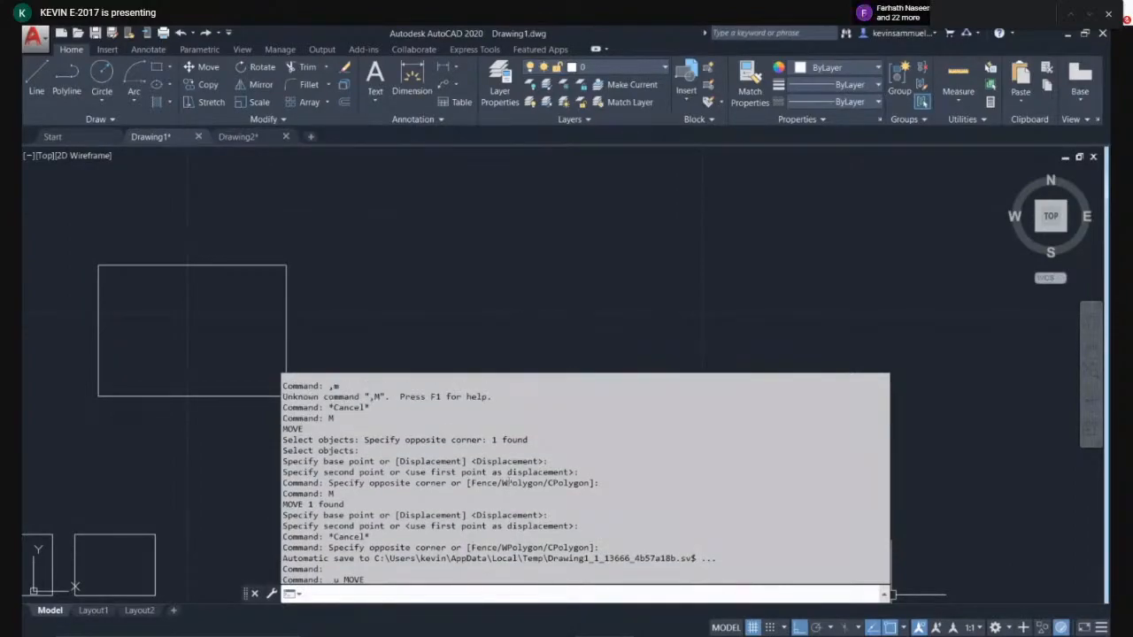
pyautogui.scroll(5, 509, 483)
pyautogui.scroll(1, 507, 489)
pyautogui.scroll(-1, 507, 488)
pyautogui.press('Escape')
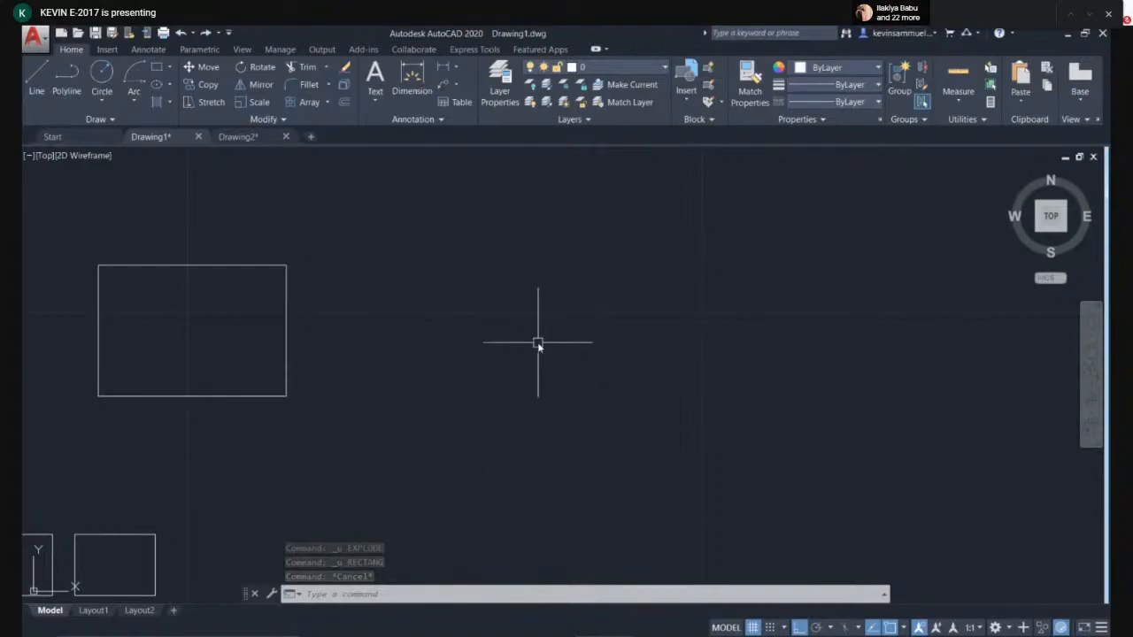
# - Pan around the drawing with the Pan command
pyautogui.write('pA')
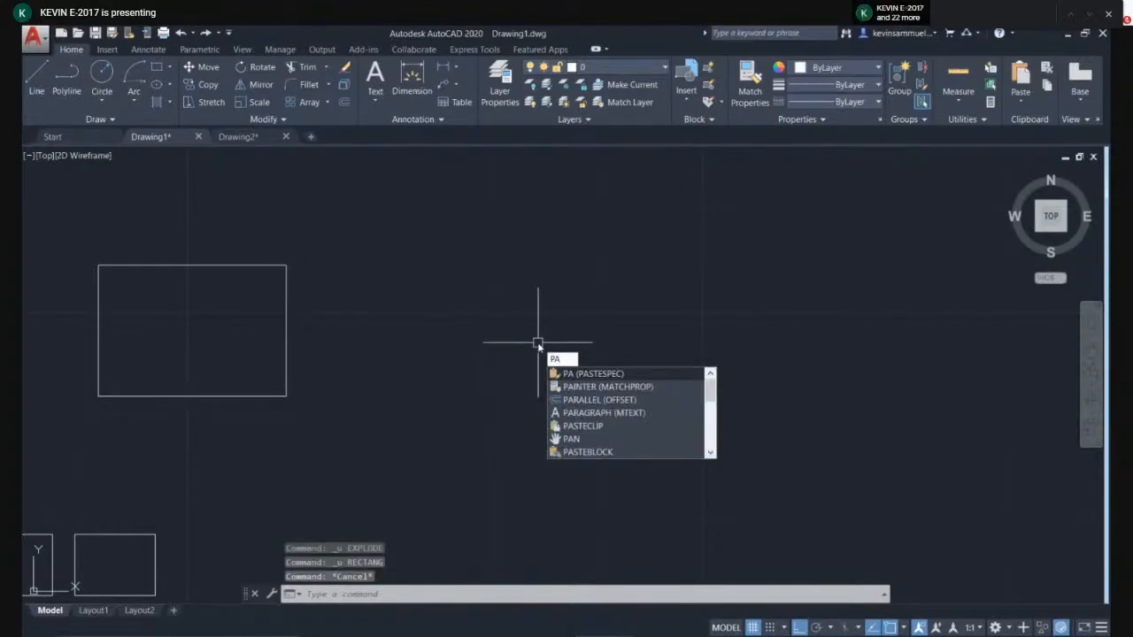
pyautogui.write('N')
pyautogui.click(585, 375)
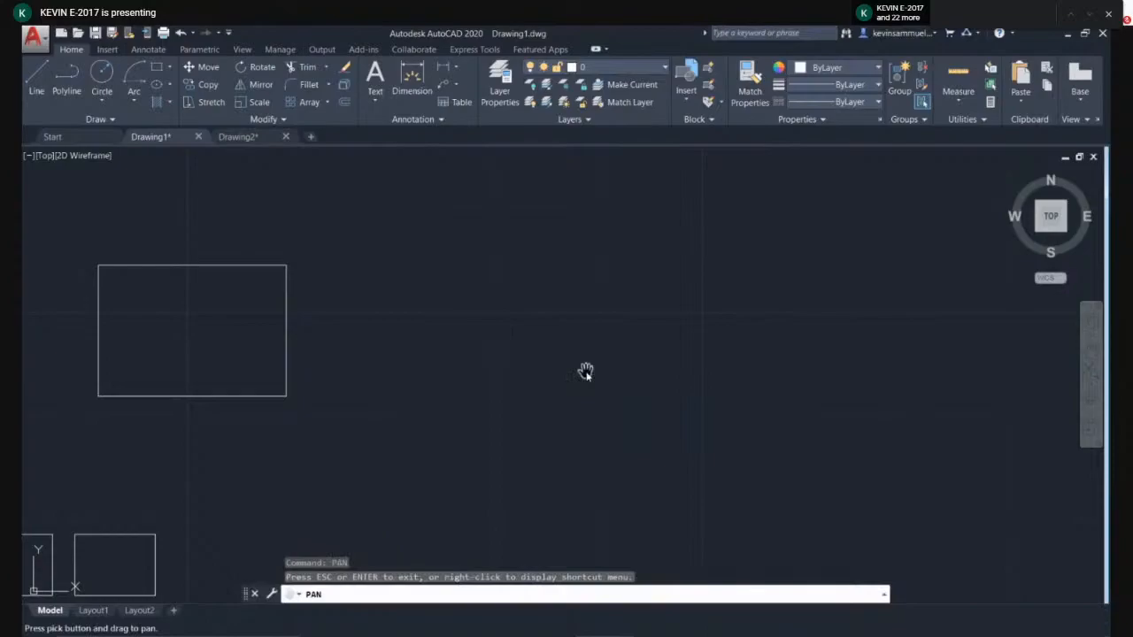
pyautogui.moveTo(548, 285); pyautogui.dragTo(404, 372)
pyautogui.moveTo(483, 357); pyautogui.dragTo(354, 346)
pyautogui.moveTo(241, 389); pyautogui.dragTo(624, 303)
pyautogui.moveTo(399, 438); pyautogui.dragTo(572, 342)
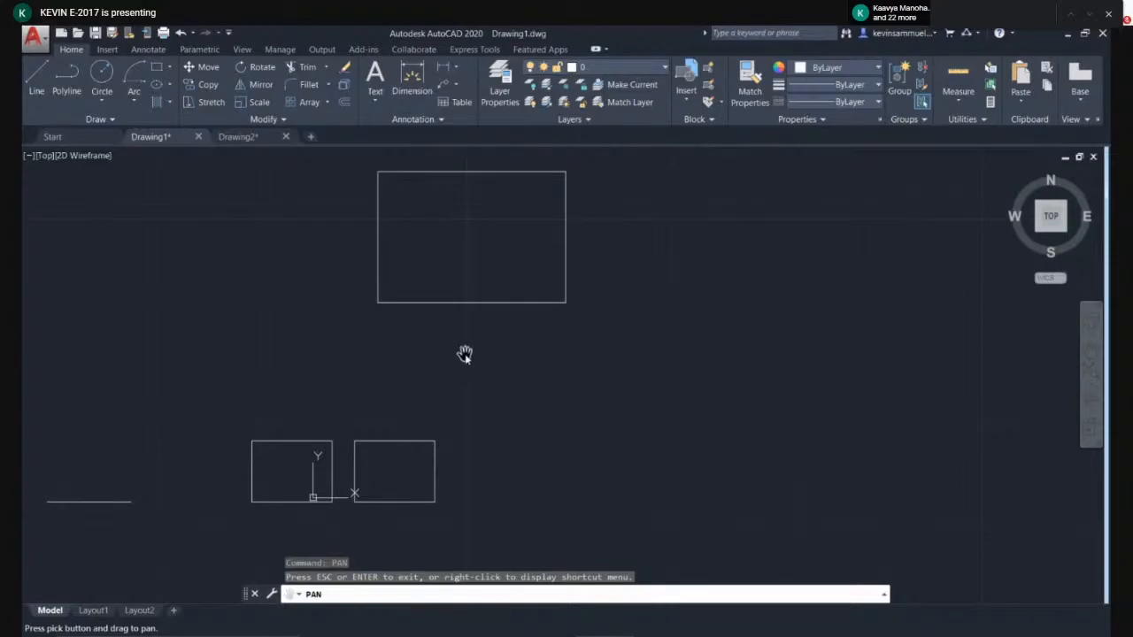
pyautogui.scroll(-6, 464, 354)
pyautogui.scroll(4, 467, 357)
pyautogui.moveTo(438, 373); pyautogui.dragTo(378, 401)
pyautogui.moveTo(640, 323)
pyautogui.mouseDown()
pyautogui.moveTo(540, 310)
pyautogui.moveTo(291, 342)
pyautogui.moveTo(532, 329)
pyautogui.mouseUp()
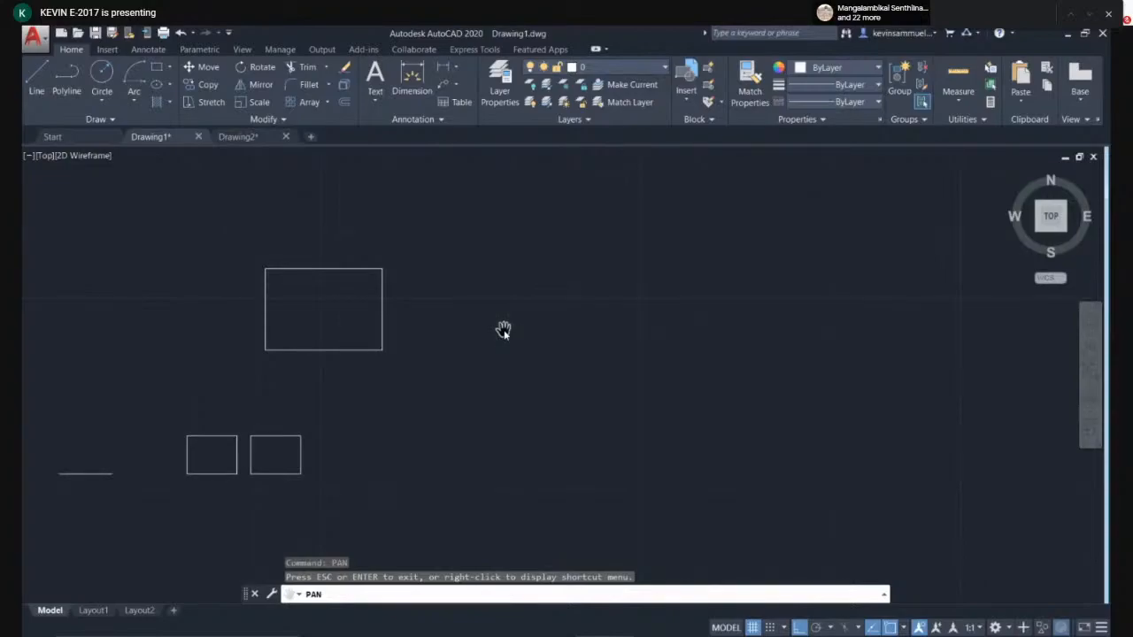
pyautogui.press('Escape')
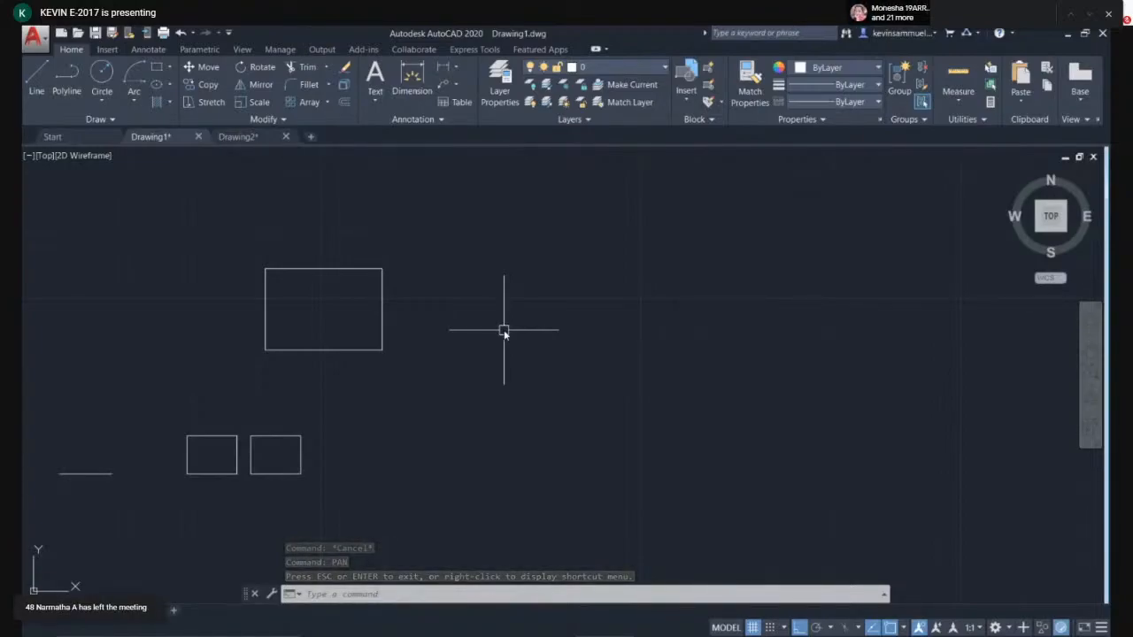
# - Draw a rectangle to the right of the existing rectangle
pyautogui.moveTo(511, 328)
pyautogui.mouseDown(button='middle')
pyautogui.moveTo(371, 314)
pyautogui.moveTo(481, 298)
pyautogui.moveTo(336, 380)
pyautogui.moveTo(656, 295)
pyautogui.mouseUp(button='middle')
pyautogui.moveTo(481, 362); pyautogui.dragTo(477, 357, button='middle')
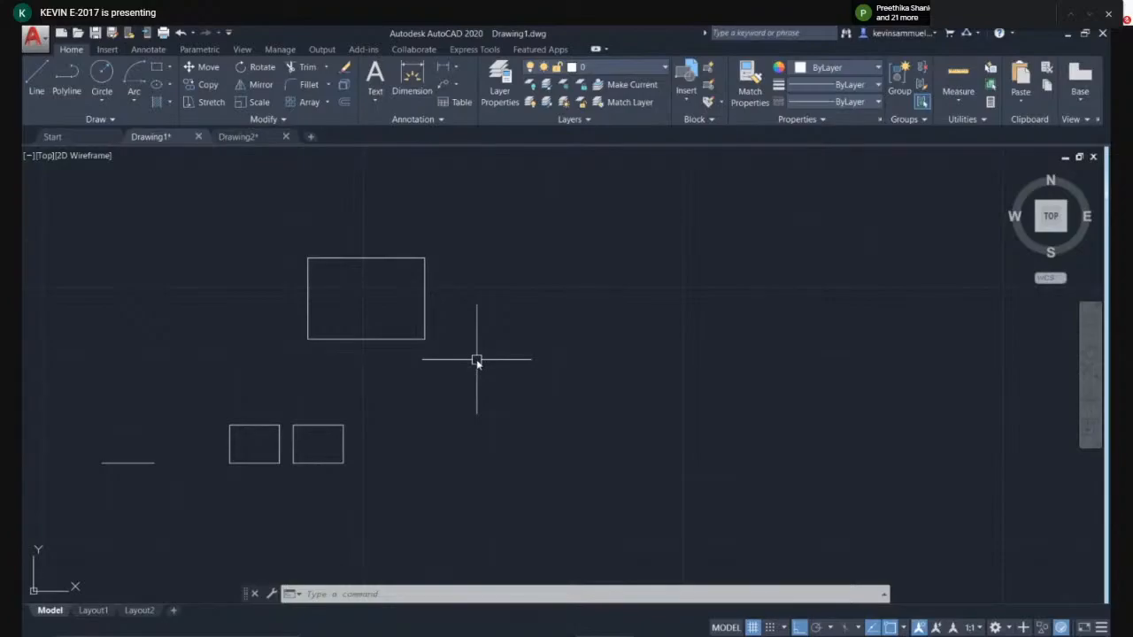
pyautogui.moveTo(495, 363)
pyautogui.mouseDown(button='middle')
pyautogui.moveTo(551, 372)
pyautogui.moveTo(516, 364)
pyautogui.mouseUp(button='middle')
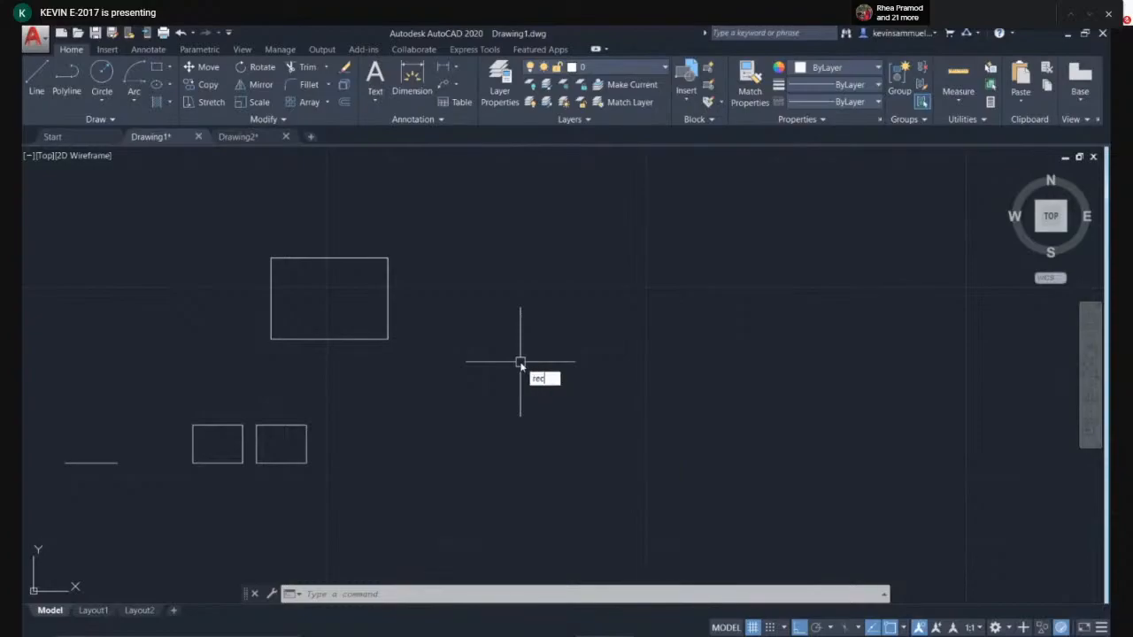
pyautogui.press('Return')
pyautogui.click(473, 420)
pyautogui.click(658, 282)
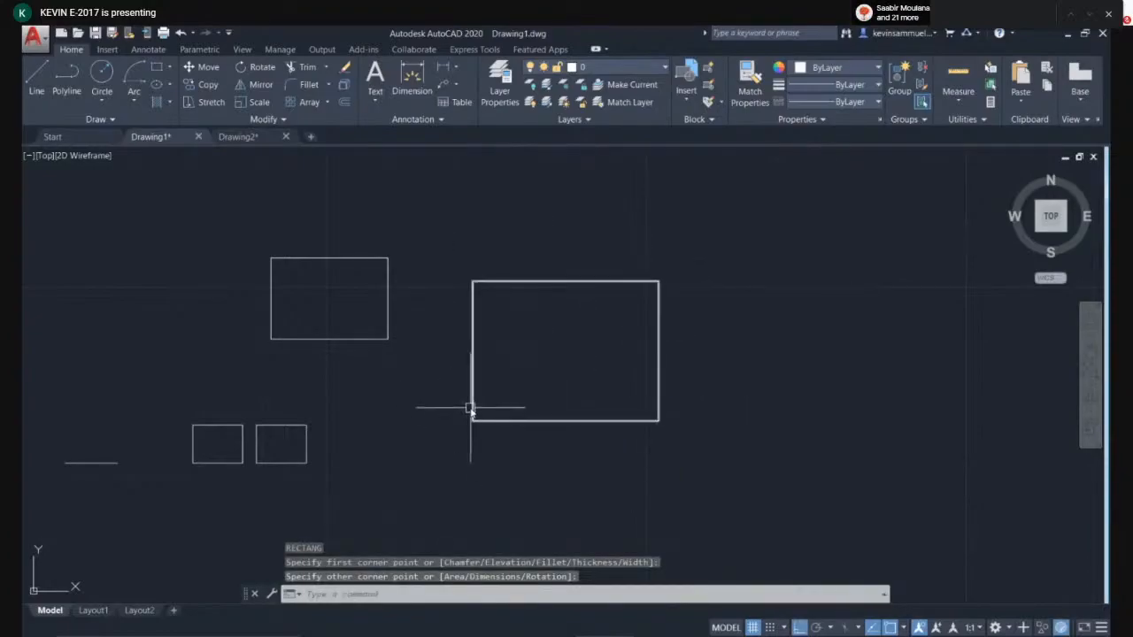
# - Select the new rectangle and explode it into separate lines
pyautogui.moveTo(798, 366); pyautogui.dragTo(749, 365, button='middle')
pyautogui.click(716, 262)
pyautogui.click(575, 311)
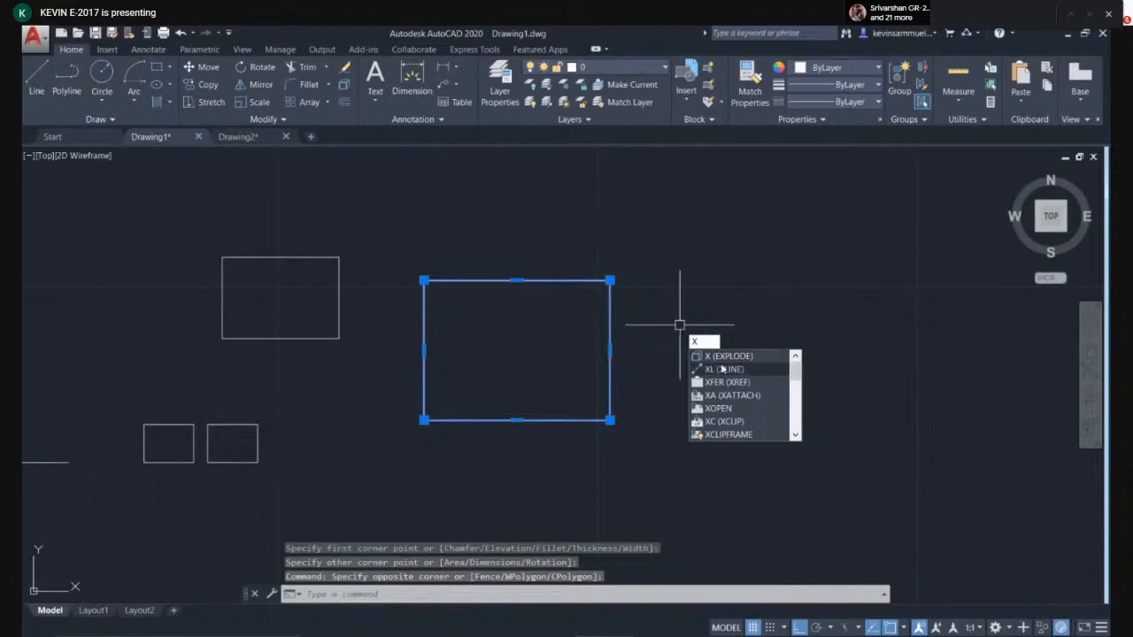
pyautogui.press('Return')
pyautogui.click(610, 318)
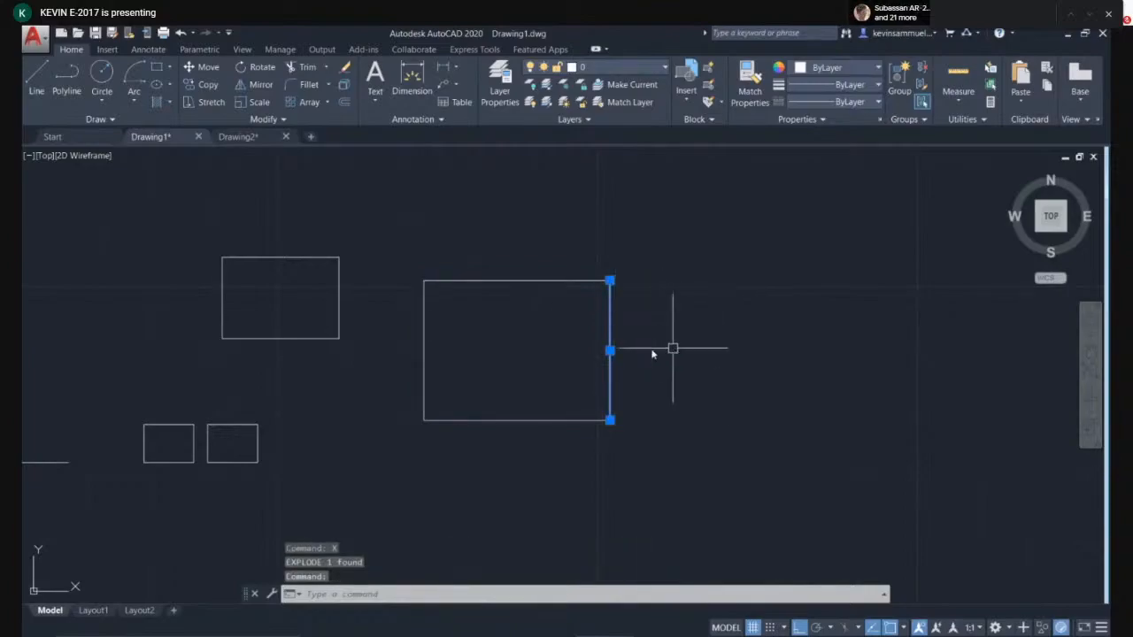
pyautogui.click(558, 427)
pyautogui.press('Escape')
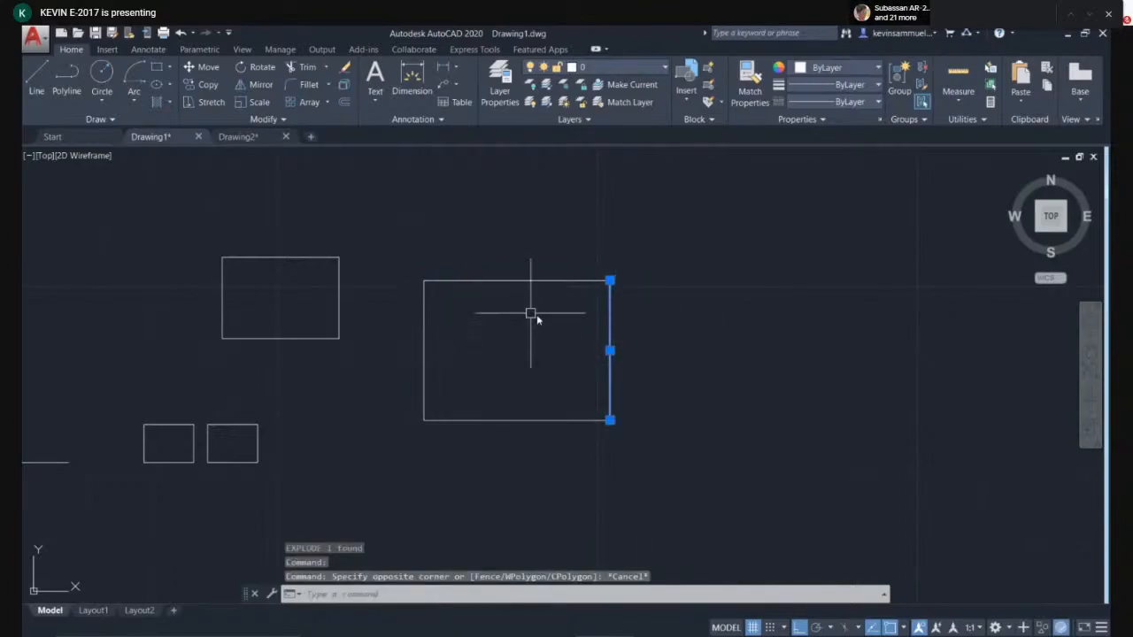
pyautogui.press('Escape')
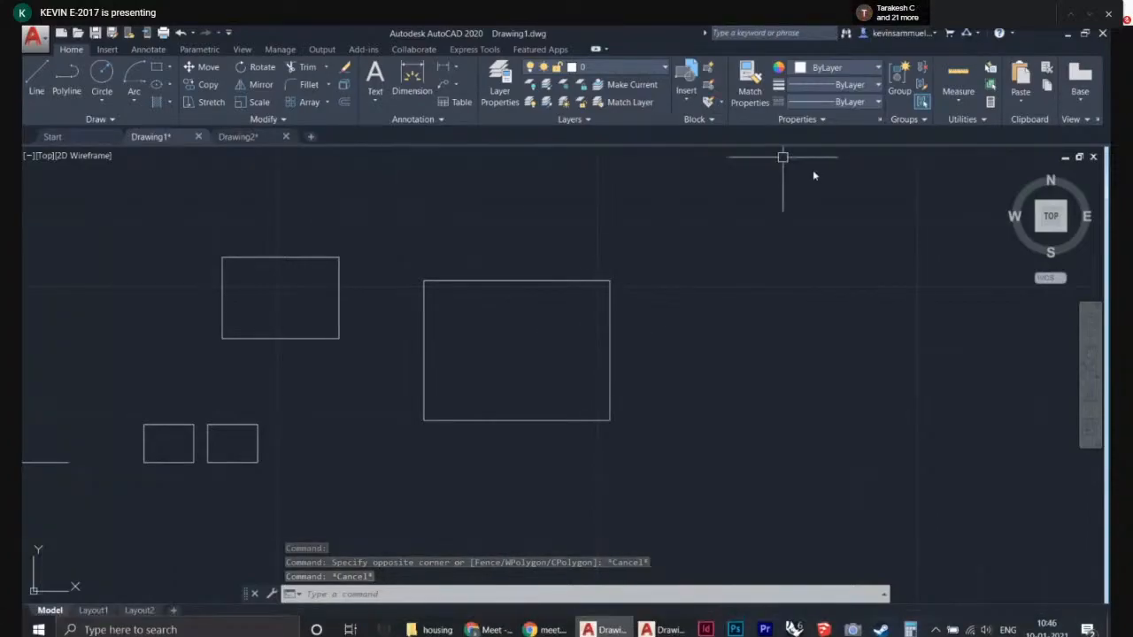
# - Select all four lines of the exploded rectangle and delete them
pyautogui.moveTo(583, 210); pyautogui.dragTo(521, 277, button='middle')
pyautogui.click(588, 286)
pyautogui.click(362, 500)
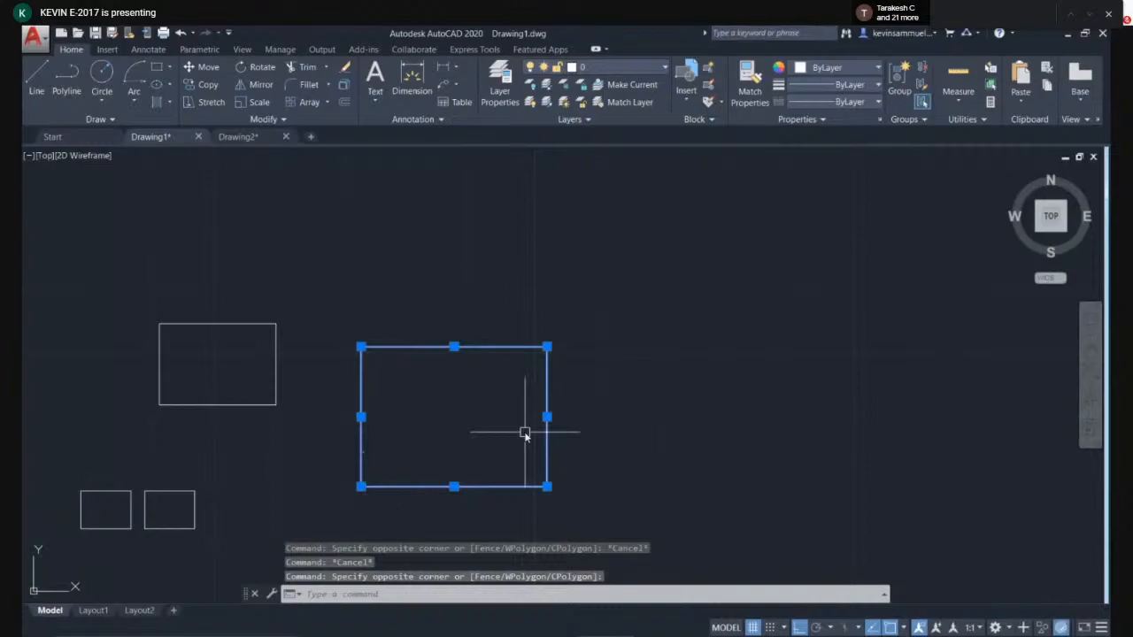
pyautogui.press('Delete')
# - Draw a horizontal line in the empty area to the right of the rectangle
pyautogui.moveTo(592, 389); pyautogui.dragTo(549, 390, button='middle')
pyautogui.write('l')
pyautogui.press('Return')
pyautogui.click(476, 262)
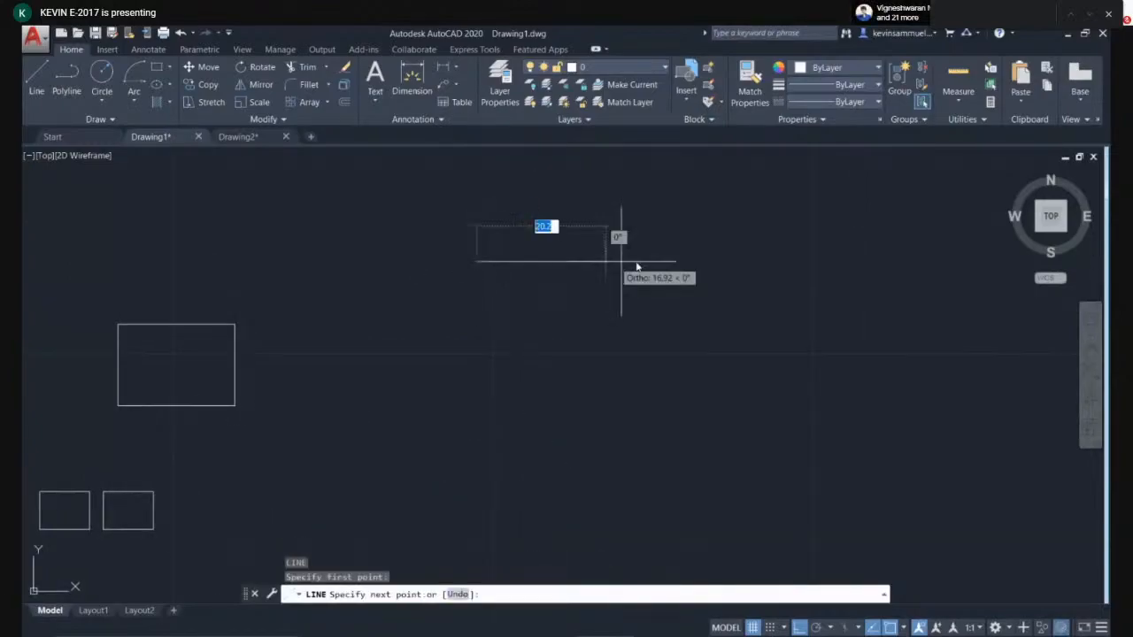
pyautogui.click(693, 262)
pyautogui.press('Escape')
# - Draw a vertical line starting just below the horizontal line
pyautogui.press('Return')
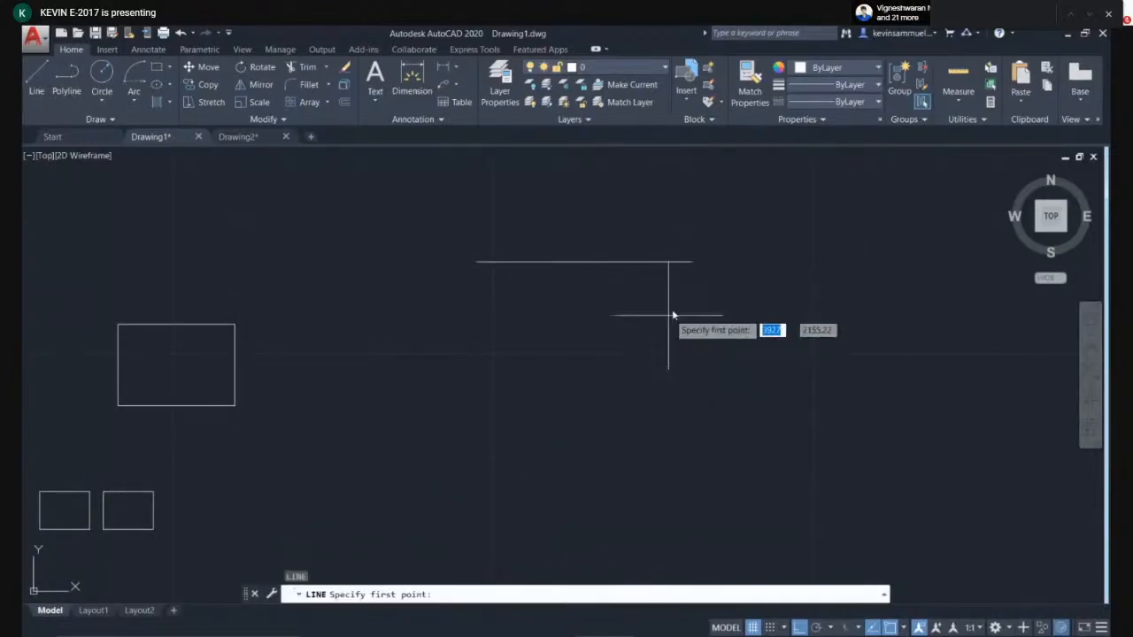
pyautogui.click(627, 293)
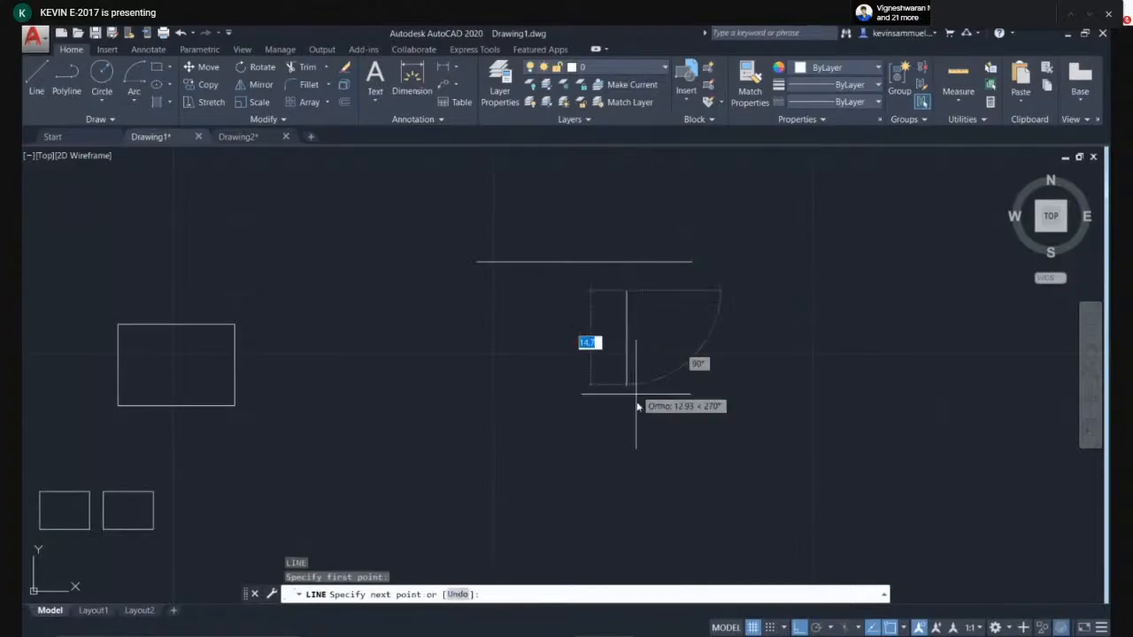
pyautogui.press('Escape')
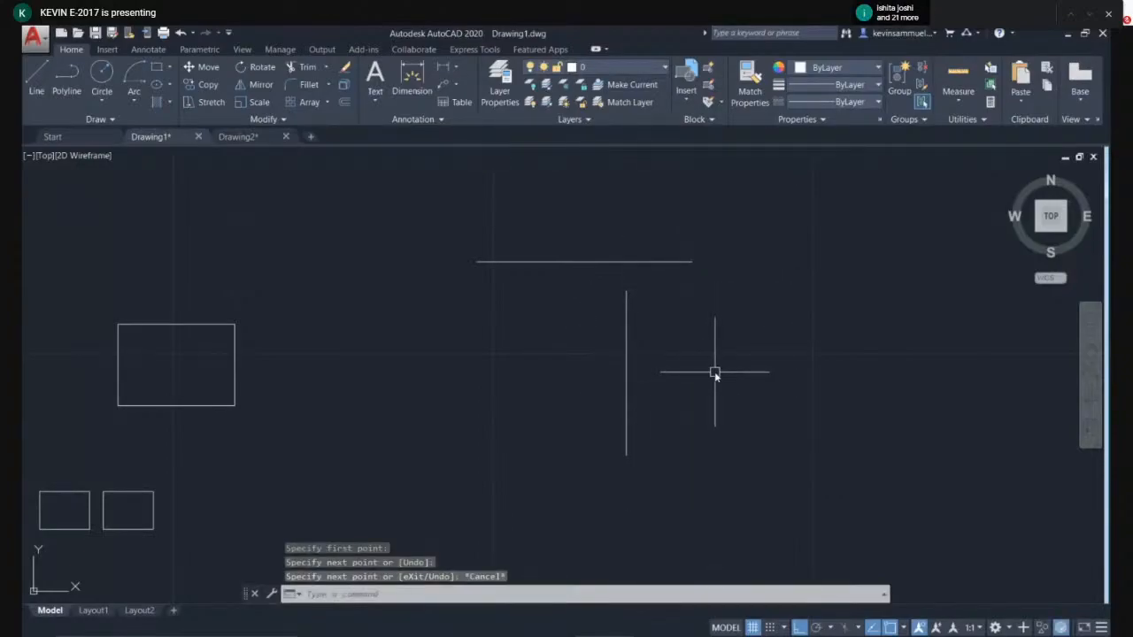
pyautogui.moveTo(761, 354); pyautogui.dragTo(735, 346, button='middle')
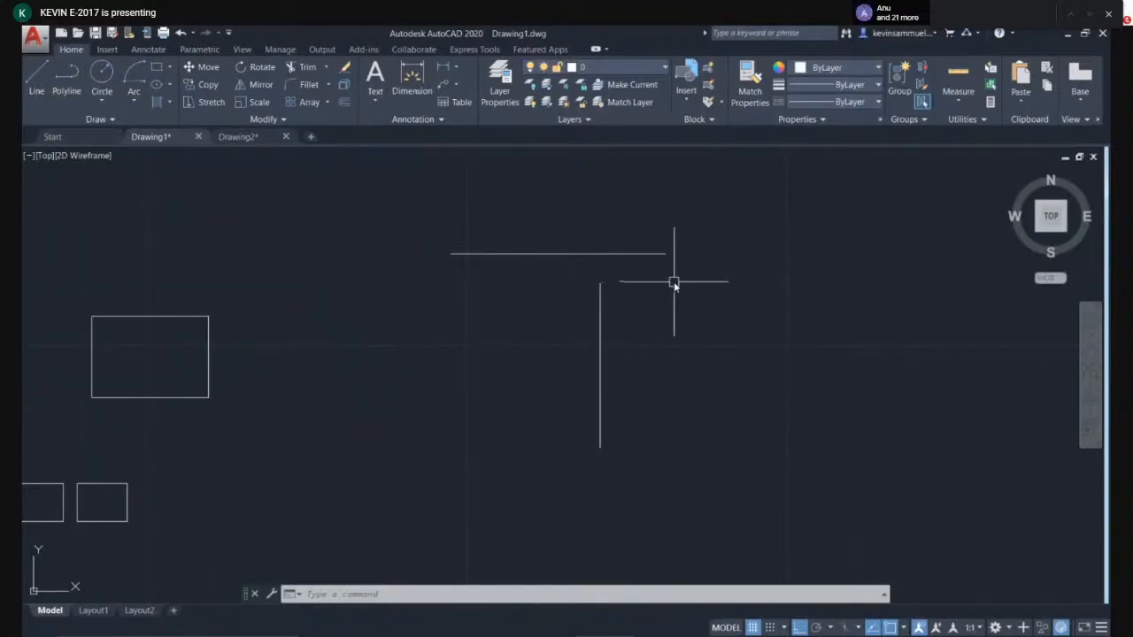
# - Fillet the horizontal and vertical lines into a sharp corner, then undo the fillet
pyautogui.press('Return')
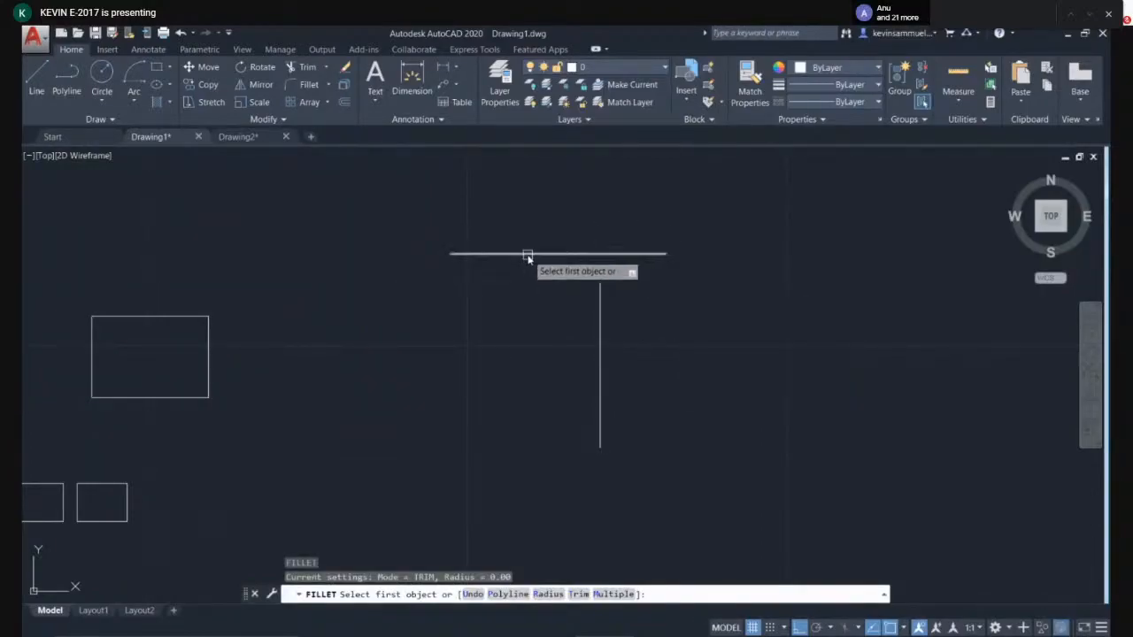
pyautogui.click(528, 254)
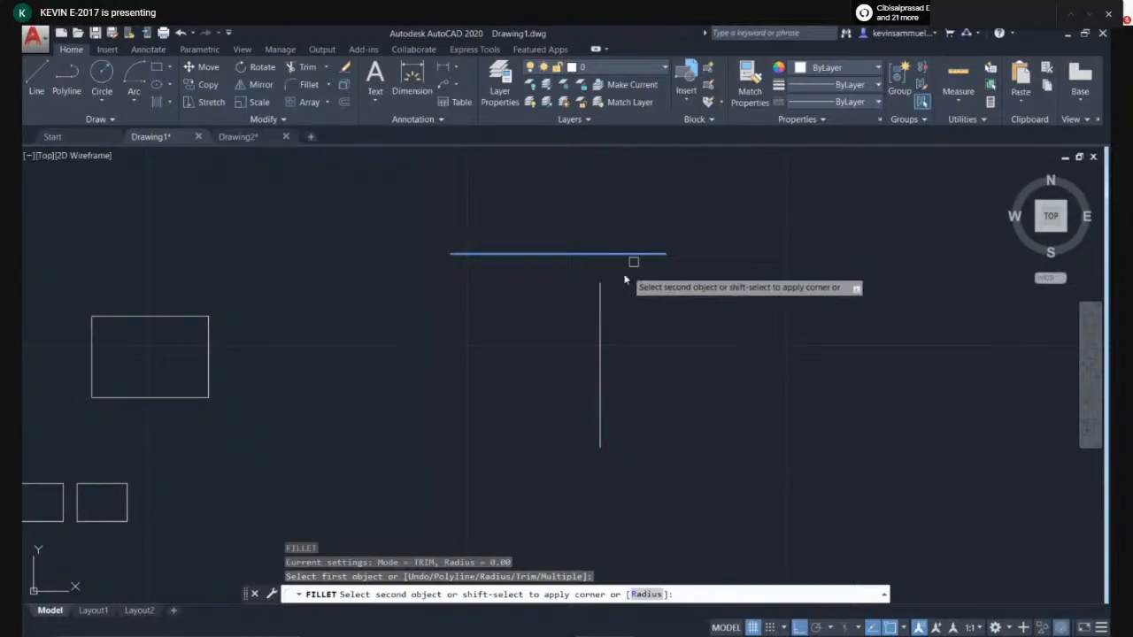
pyautogui.click(600, 309)
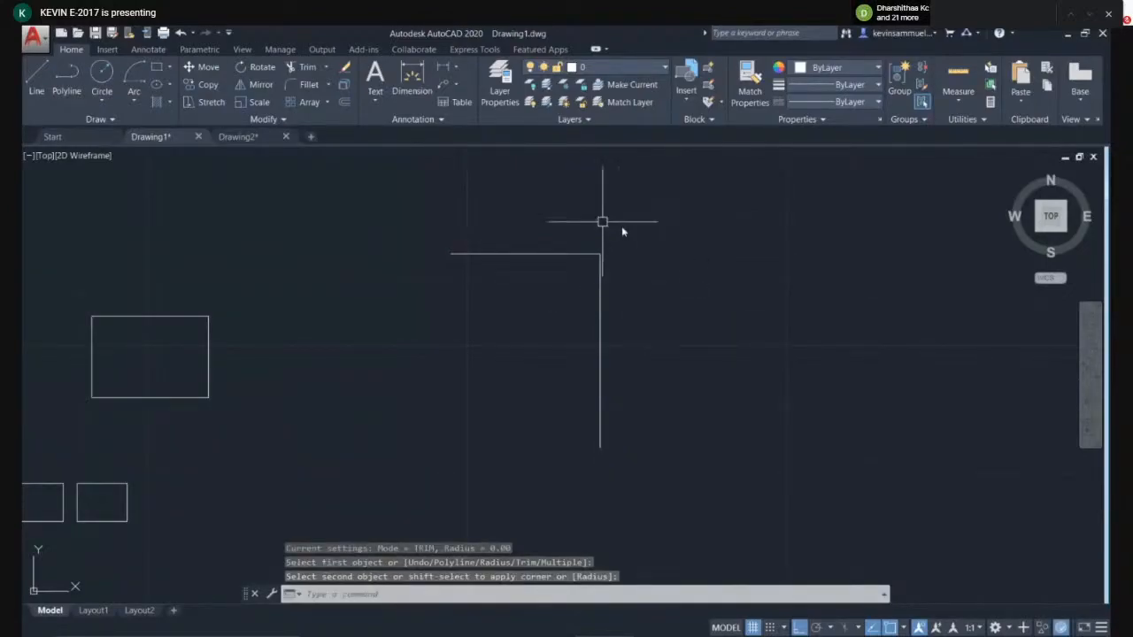
pyautogui.moveTo(670, 272); pyautogui.dragTo(632, 271, button='middle')
pyautogui.hotkey('ctrl', 'z')
pyautogui.hotkey('ctrl', 'z')
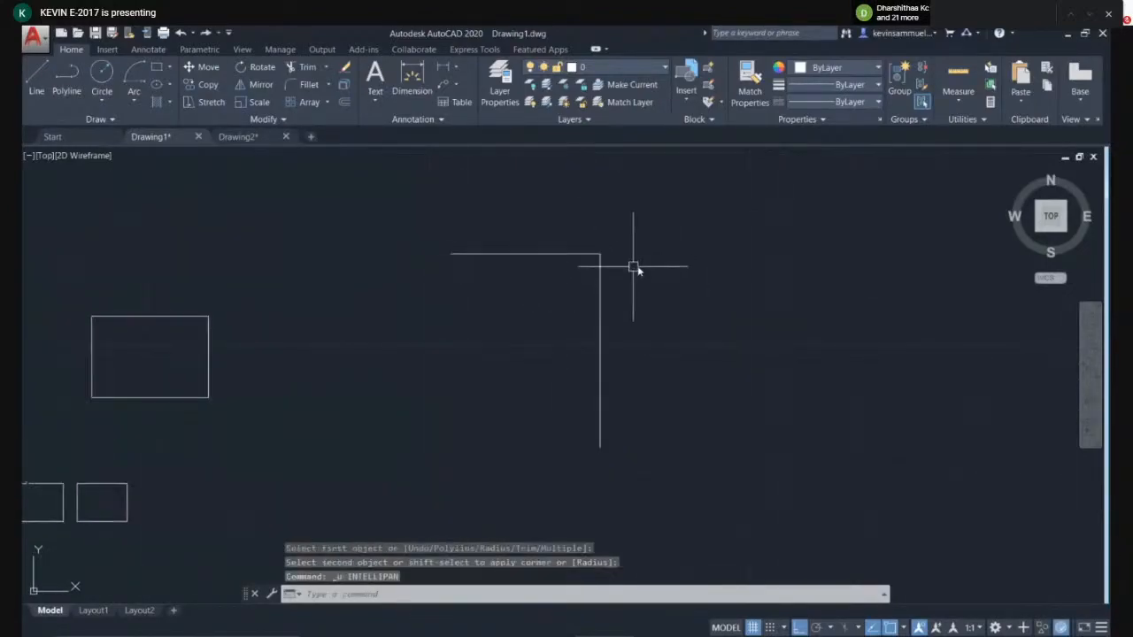
# - Extend the vertical line up to the horizontal line as its boundary edge
pyautogui.write('e')
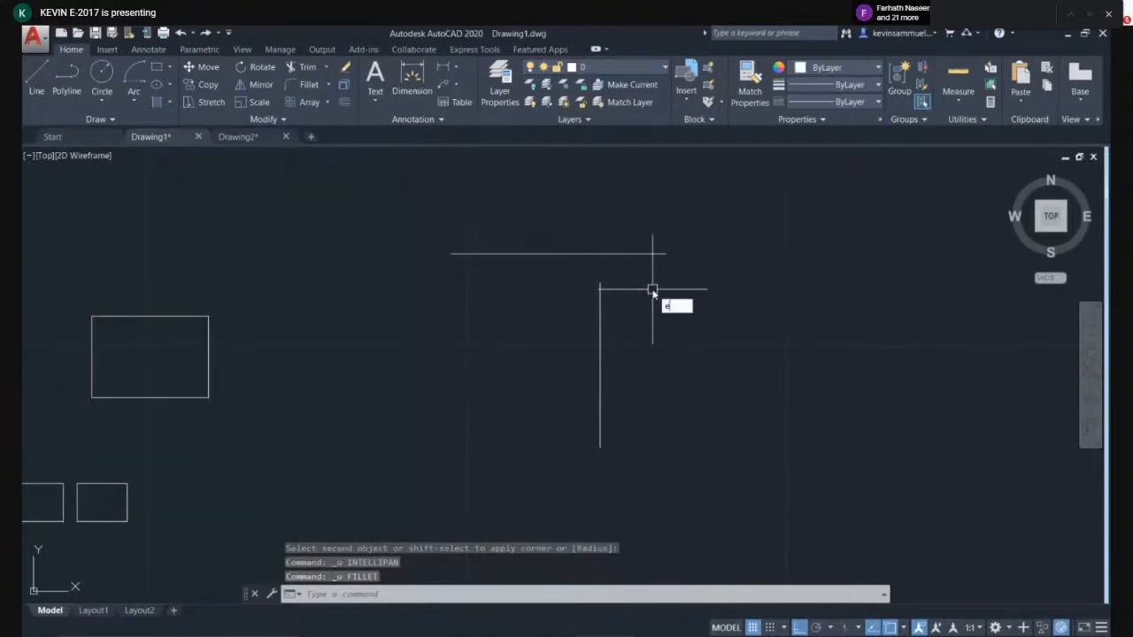
pyautogui.write('x')
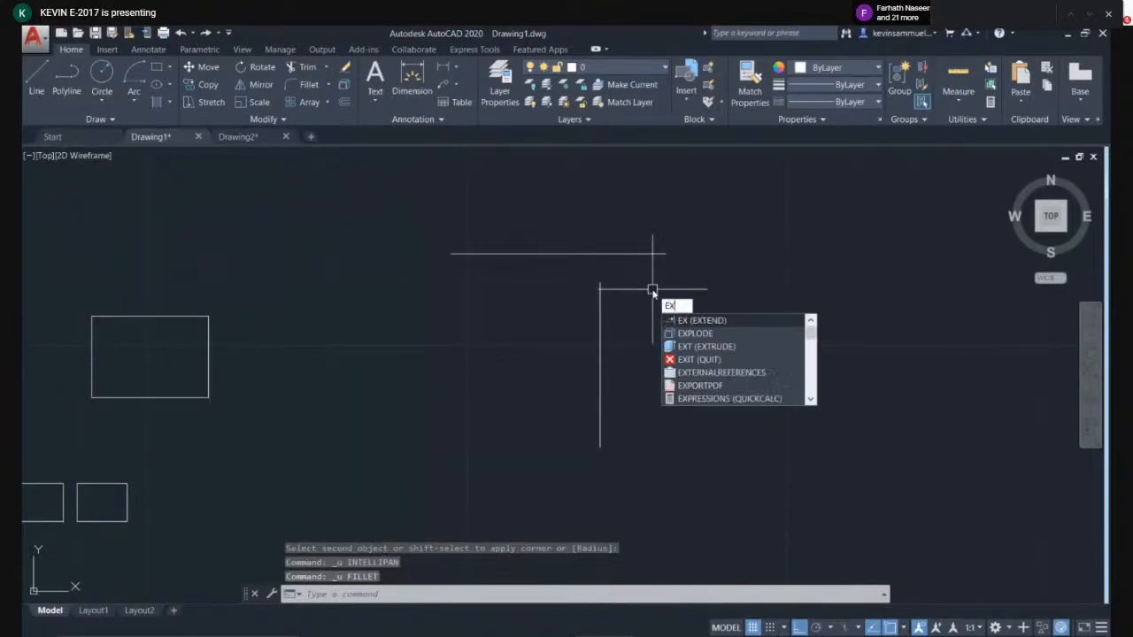
pyautogui.click(692, 321)
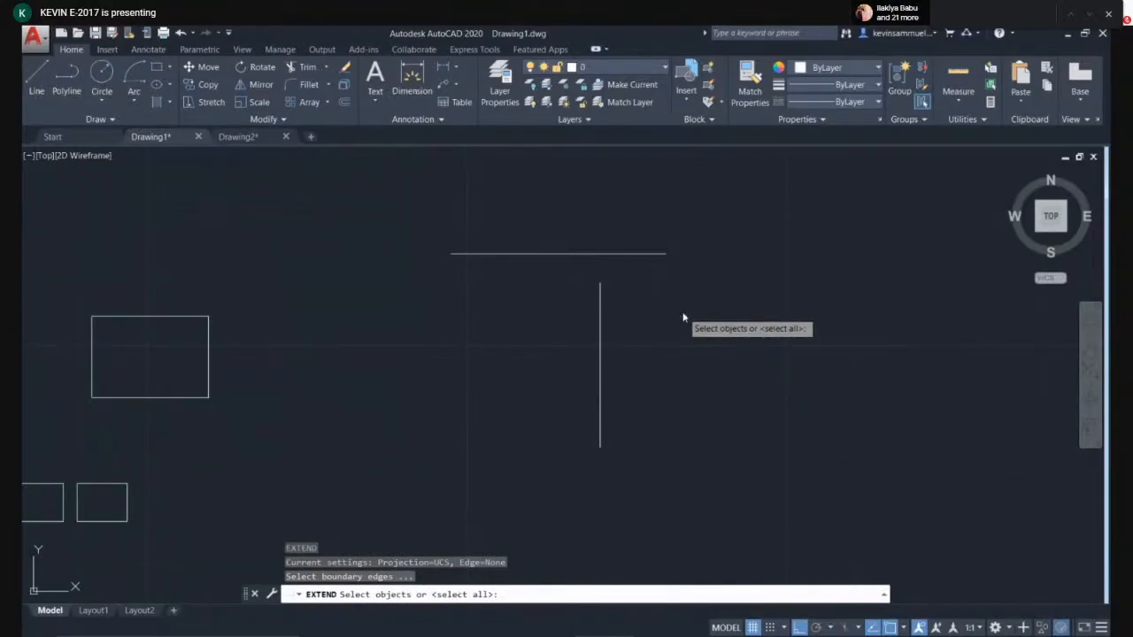
pyautogui.press('Escape')
pyautogui.write('e')
pyautogui.press('Return')
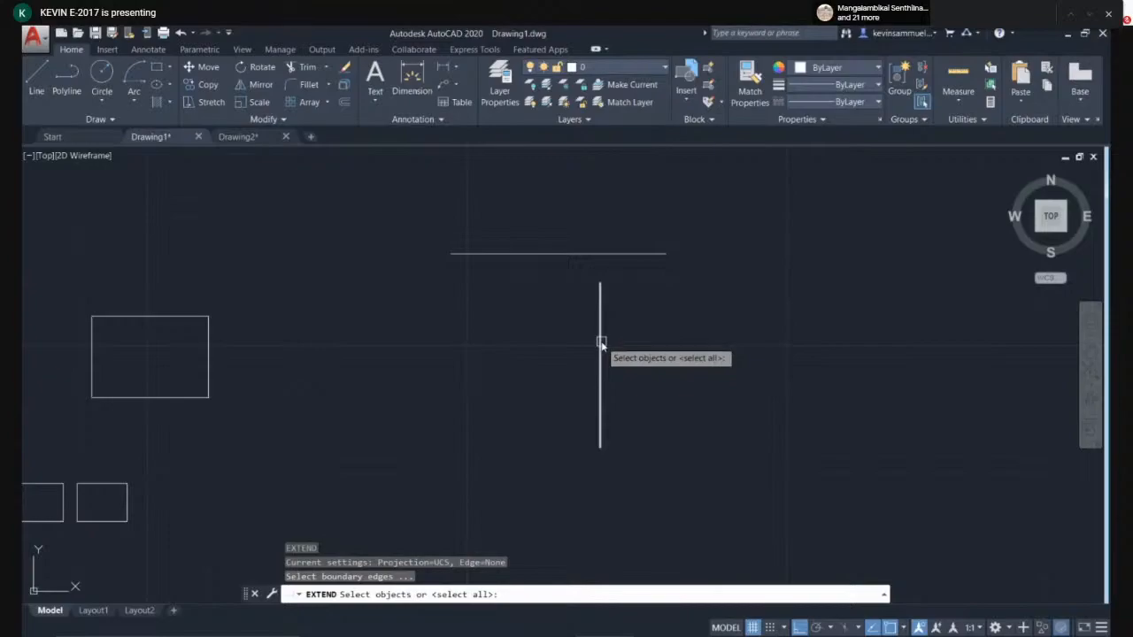
pyautogui.click(590, 255)
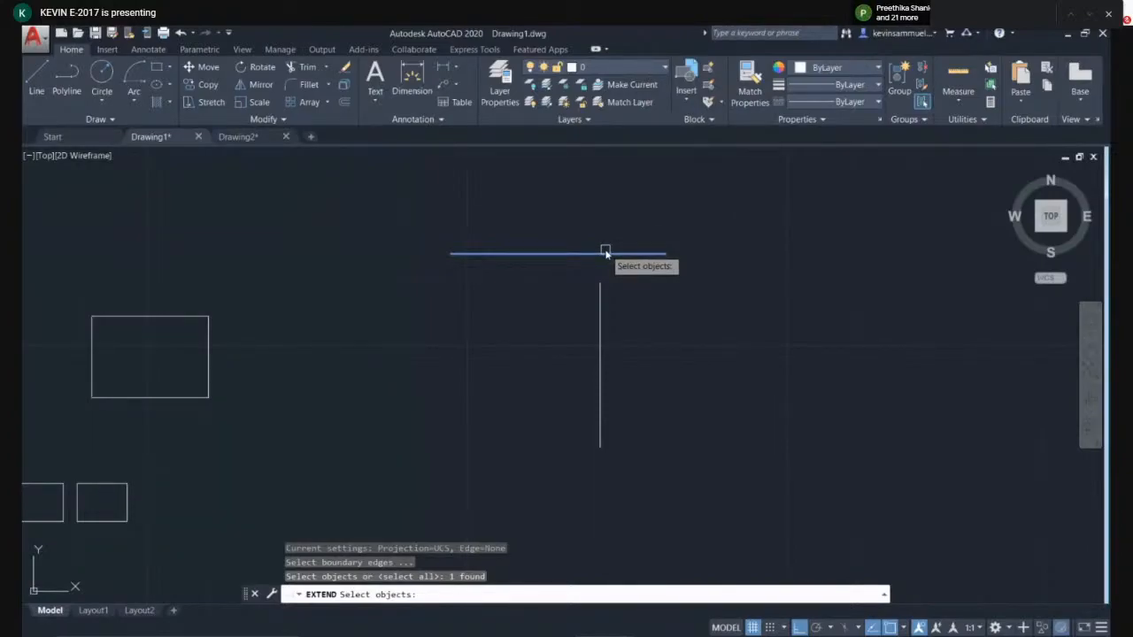
pyautogui.press('Return')
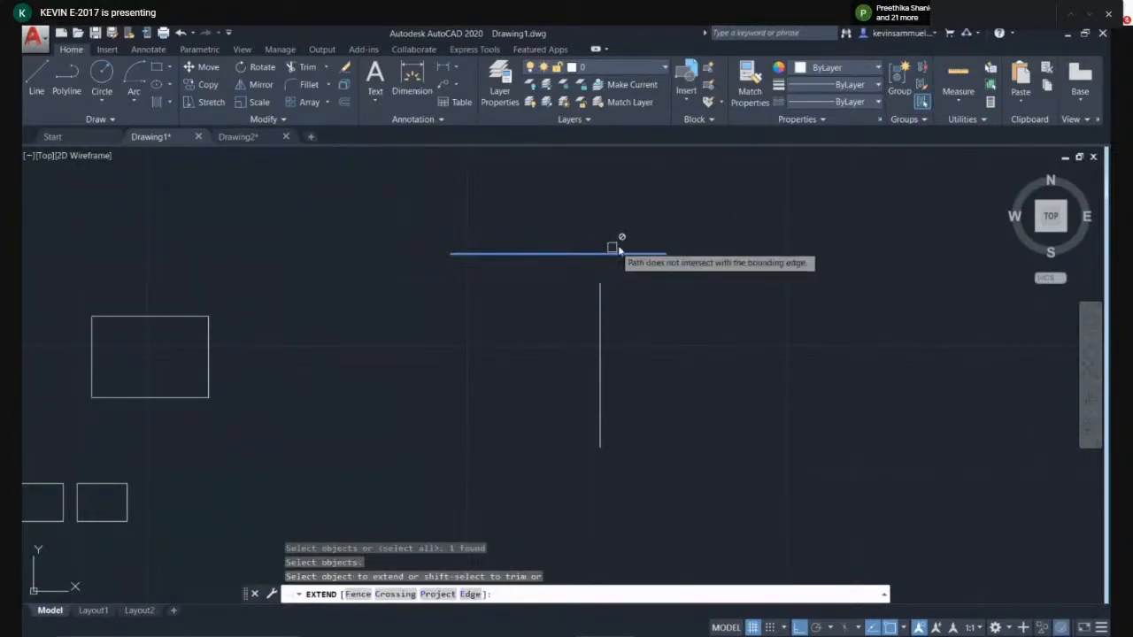
pyautogui.click(601, 319)
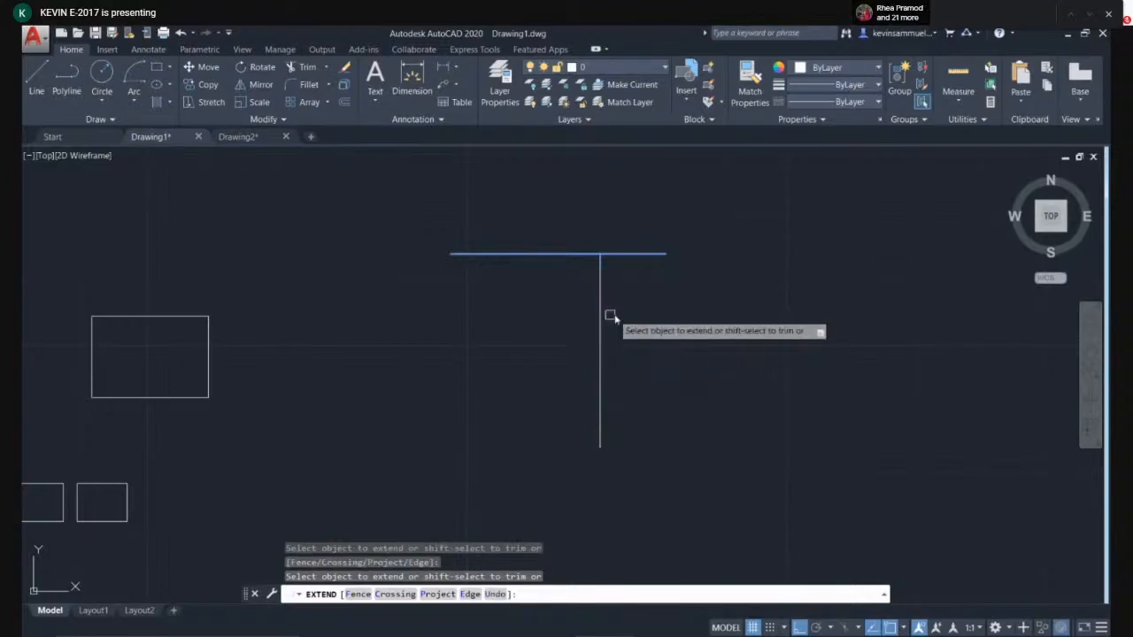
pyautogui.press('Return')
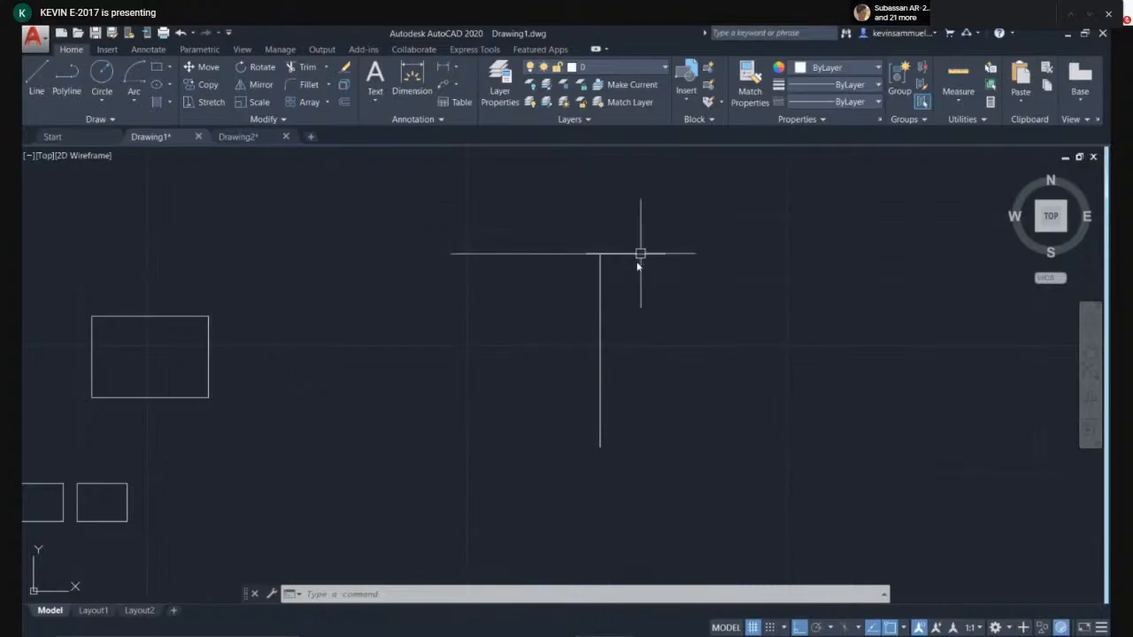
# - Undo back to the two separate lines before the extension, redoing the removed line
pyautogui.hotkey('ctrl', 'z')
pyautogui.hotkey('ctrl', 'z')
pyautogui.hotkey('ctrl', 'z')
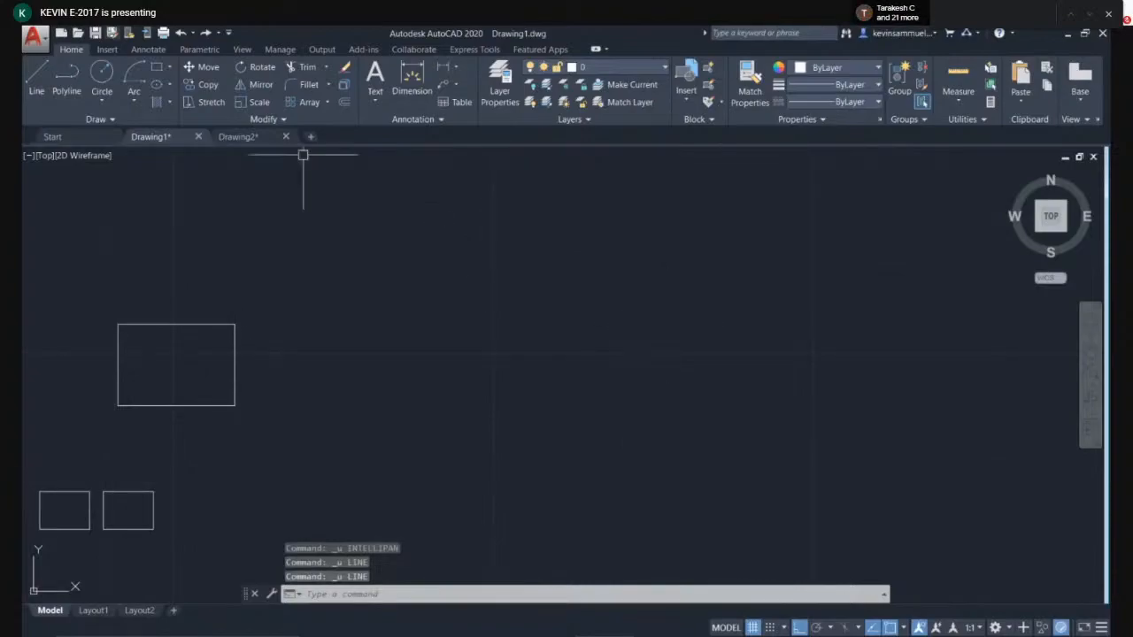
pyautogui.click(204, 34)
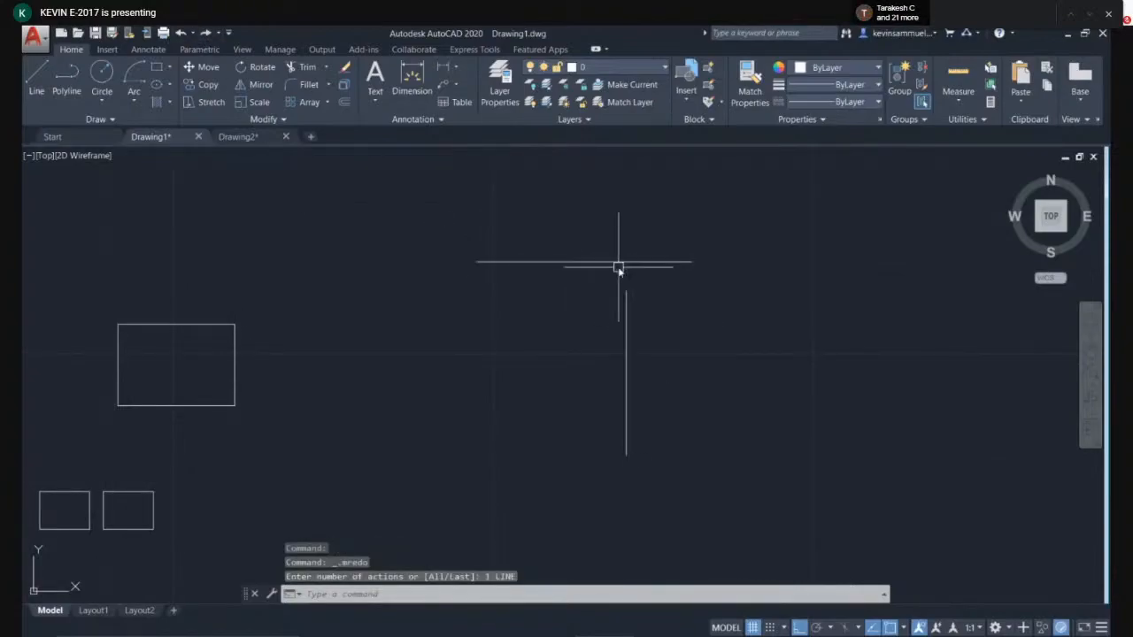
# - Fillet the horizontal and vertical lines into a corner again, then undo it
pyautogui.press('Return')
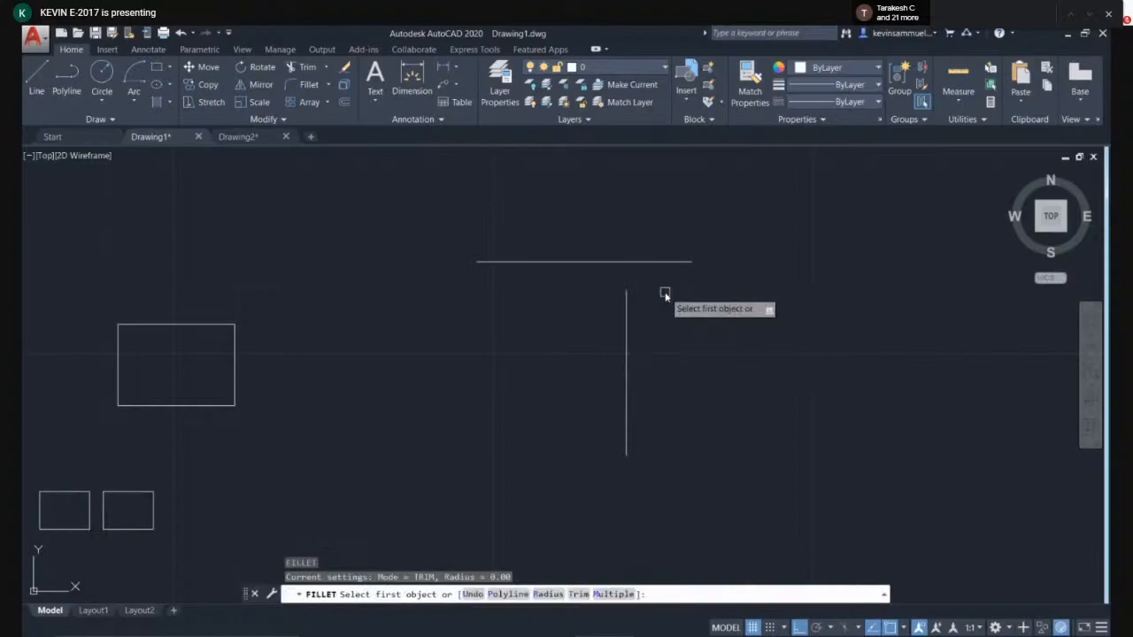
pyautogui.click(625, 261)
pyautogui.click(626, 305)
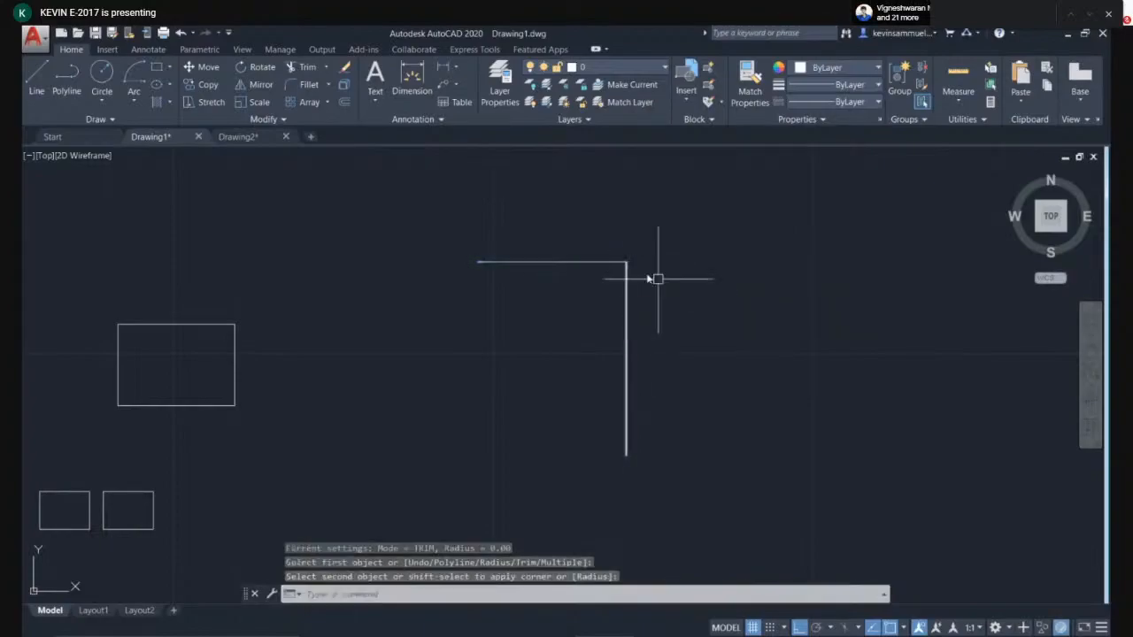
pyautogui.hotkey('ctrl', 'z')
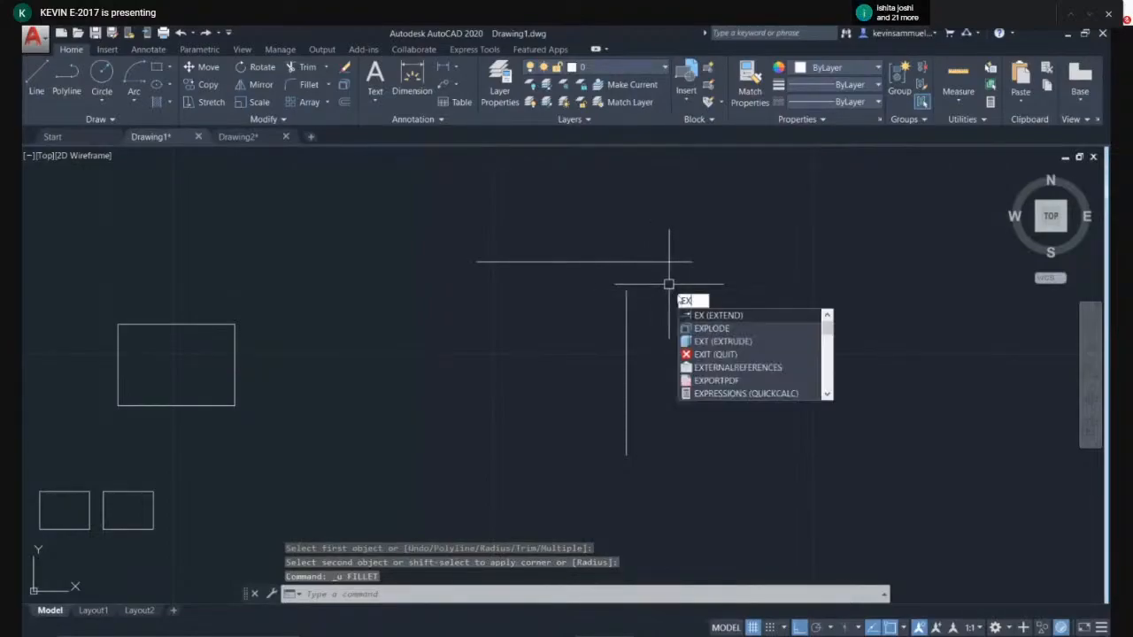
# - Extend the vertical line up to the horizontal line, using the horizontal line as boundary
pyautogui.press('Return')
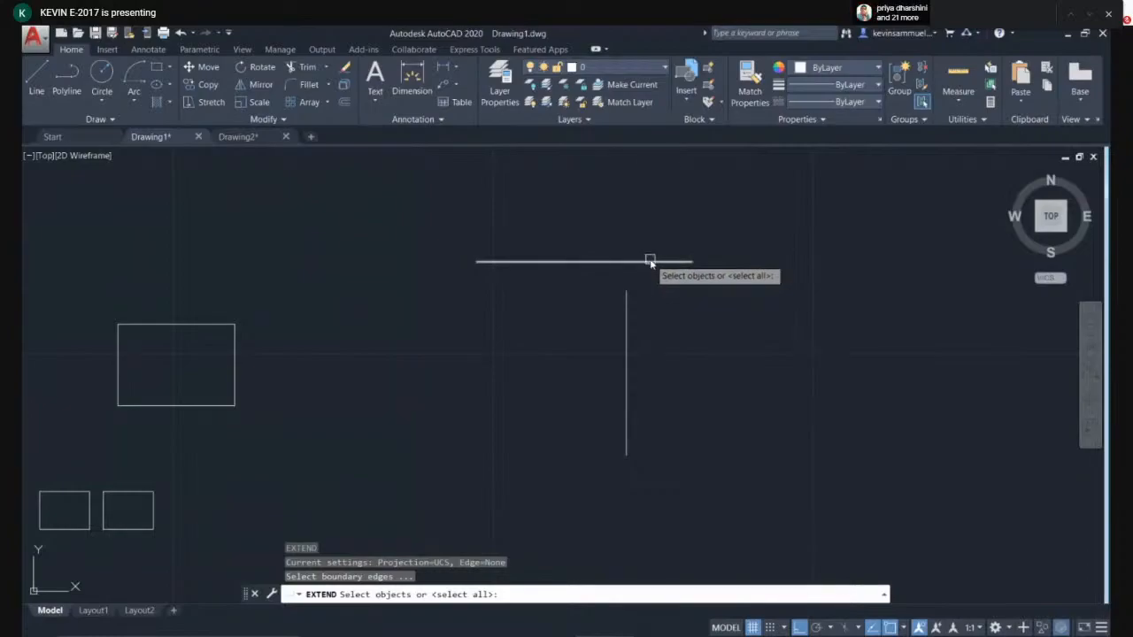
pyautogui.click(650, 261)
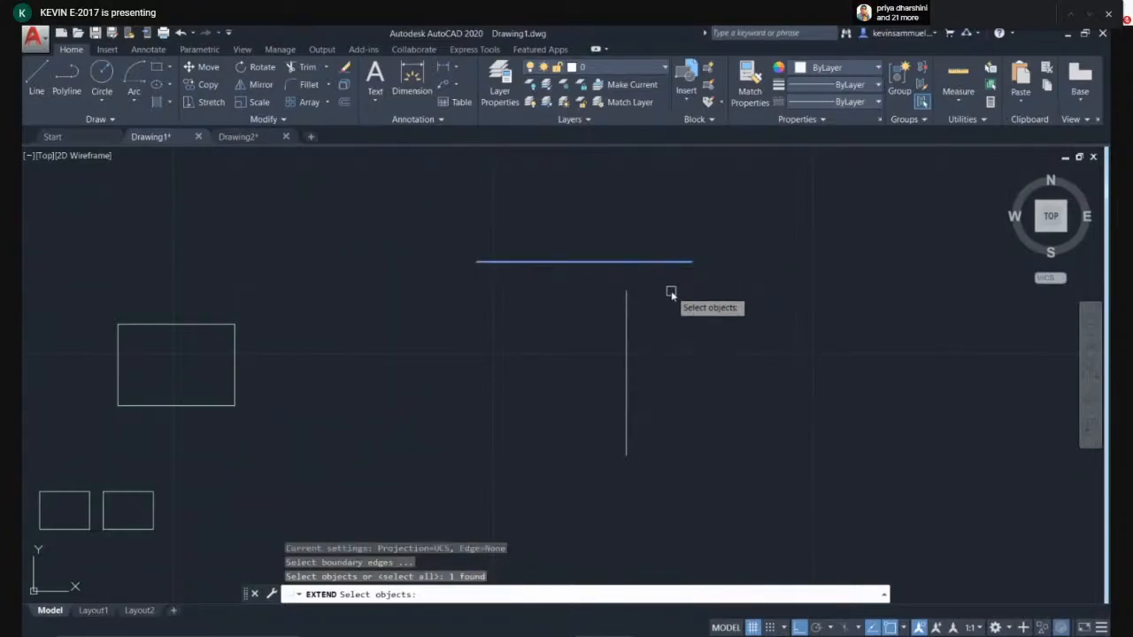
pyautogui.press('Return')
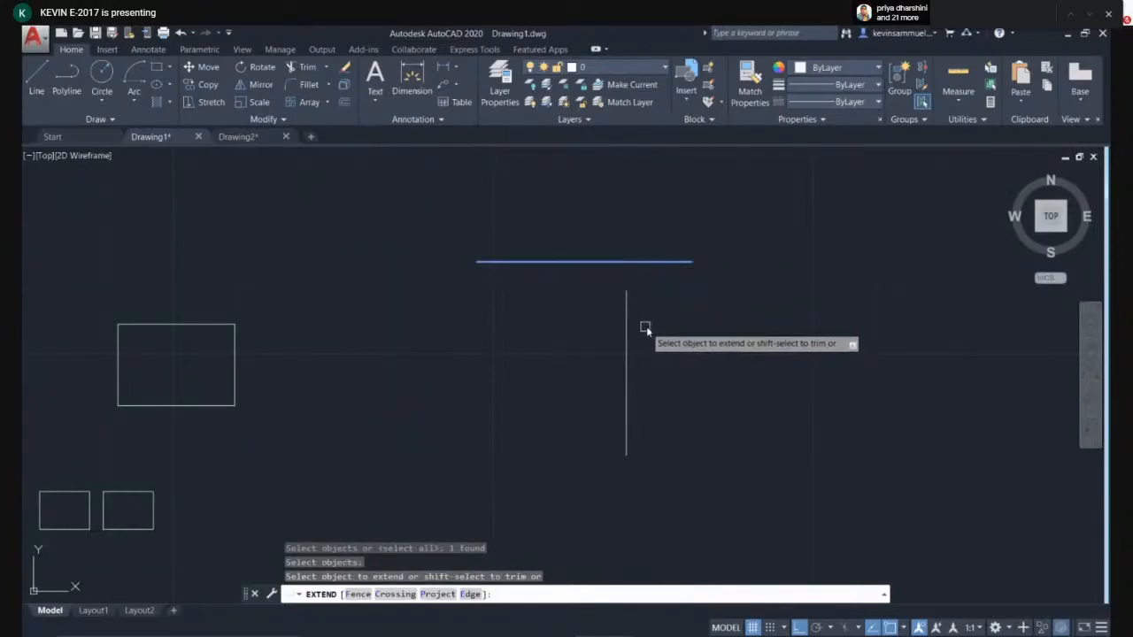
pyautogui.click(627, 382)
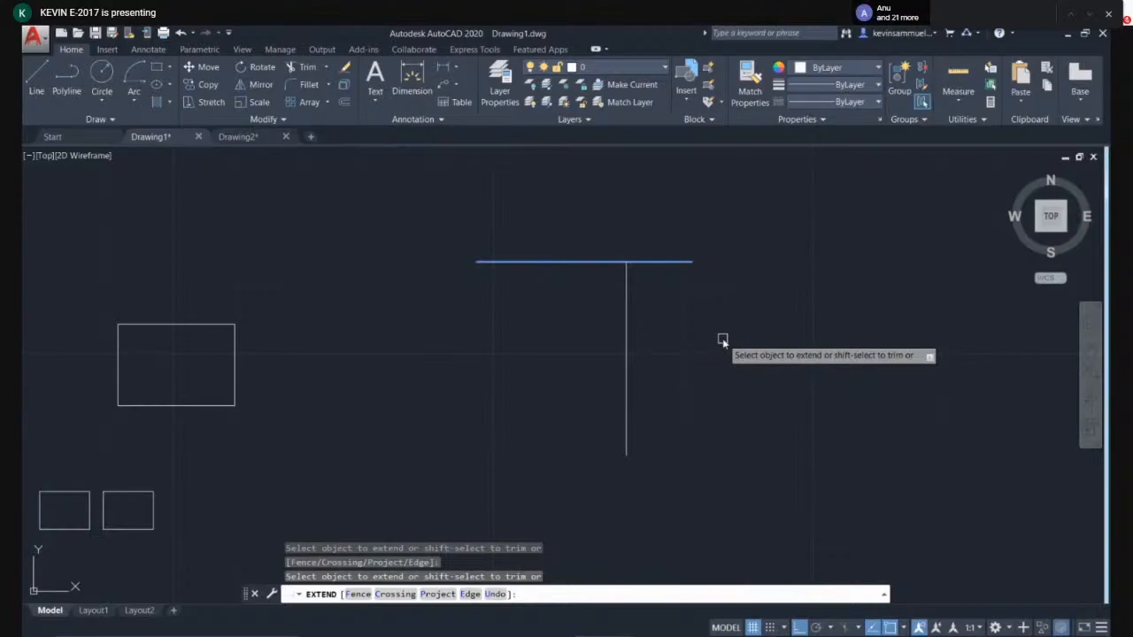
pyautogui.press('Escape')
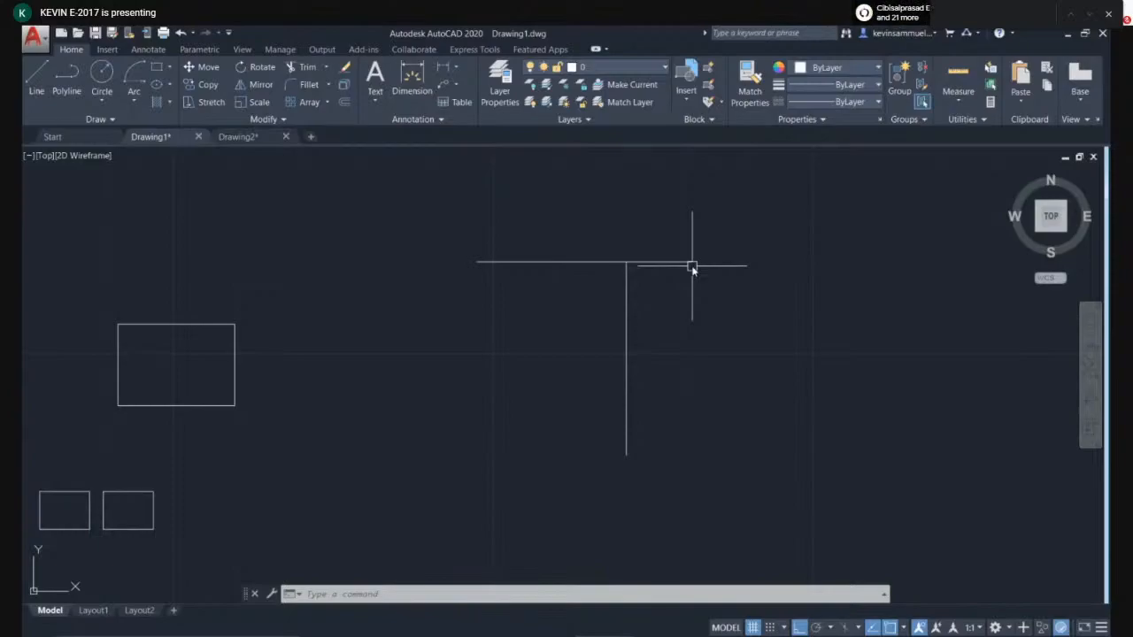
# - Select both the horizontal and vertical lines and delete them
pyautogui.click(668, 240)
pyautogui.click(596, 292)
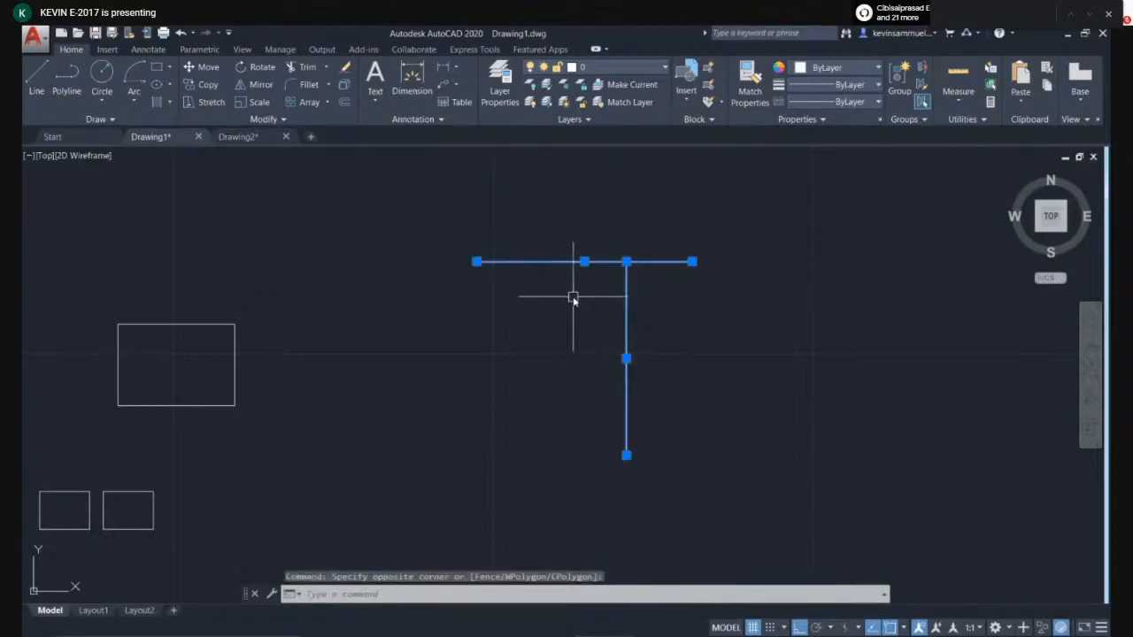
pyautogui.press('Delete')
# - Draw a small rectangle in the empty area to the right of the existing rectangles
pyautogui.moveTo(544, 316); pyautogui.dragTo(637, 354, button='middle')
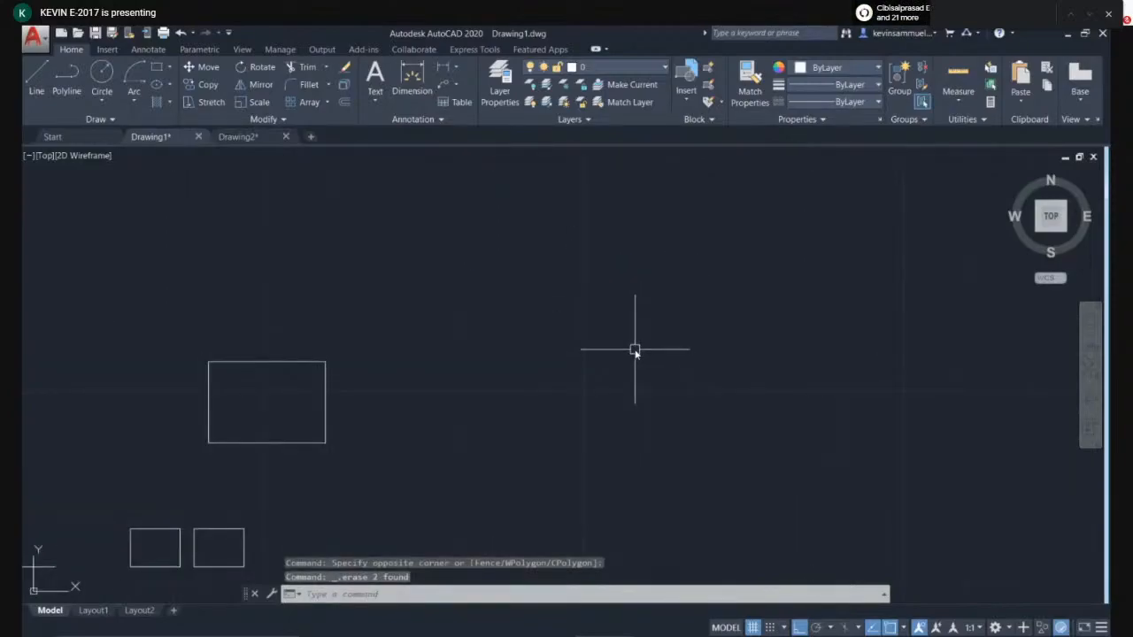
pyautogui.scroll(-4, 531, 323)
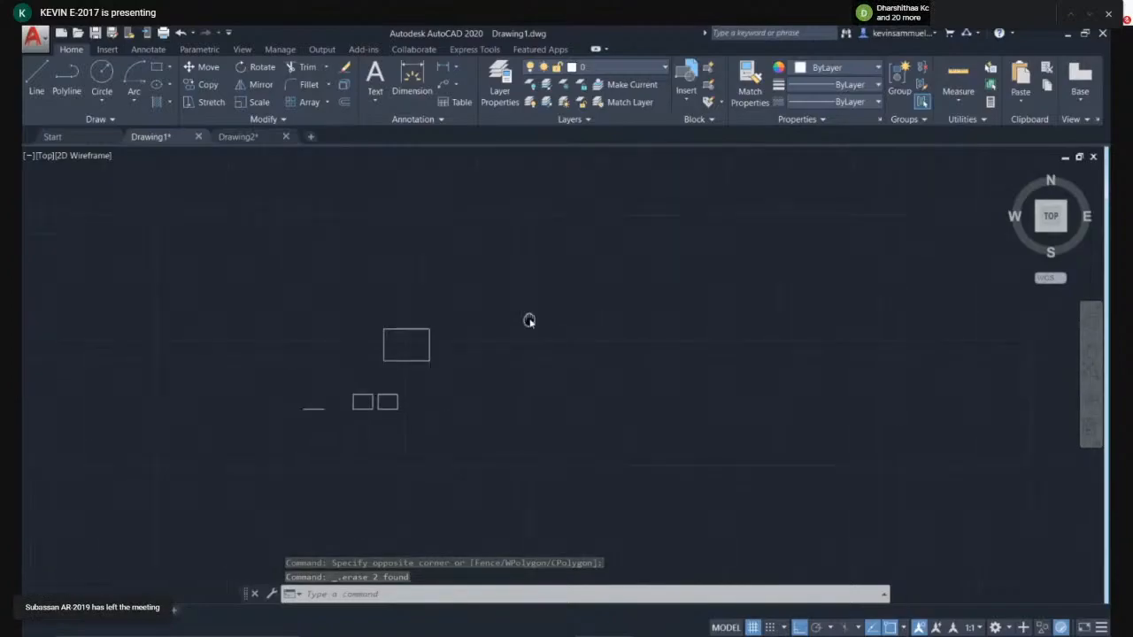
pyautogui.write('rec')
pyautogui.press('Return')
pyautogui.click(557, 398)
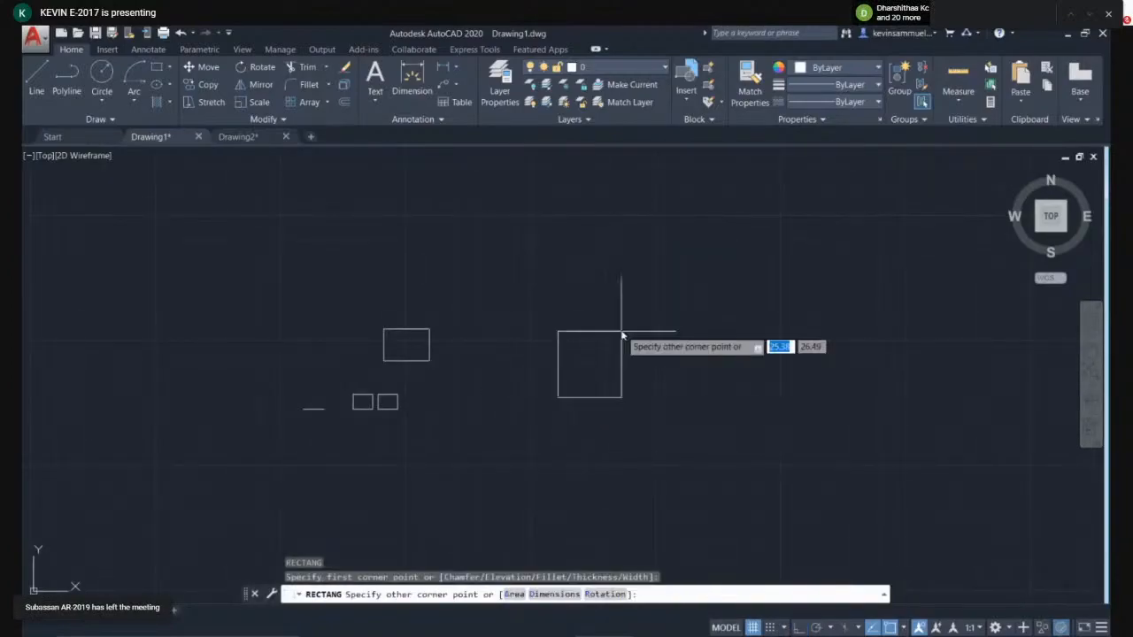
pyautogui.click(630, 330)
# - Rotate the new rectangle about its centre to a tilted angle
pyautogui.click(645, 321)
pyautogui.click(619, 378)
pyautogui.write('ro')
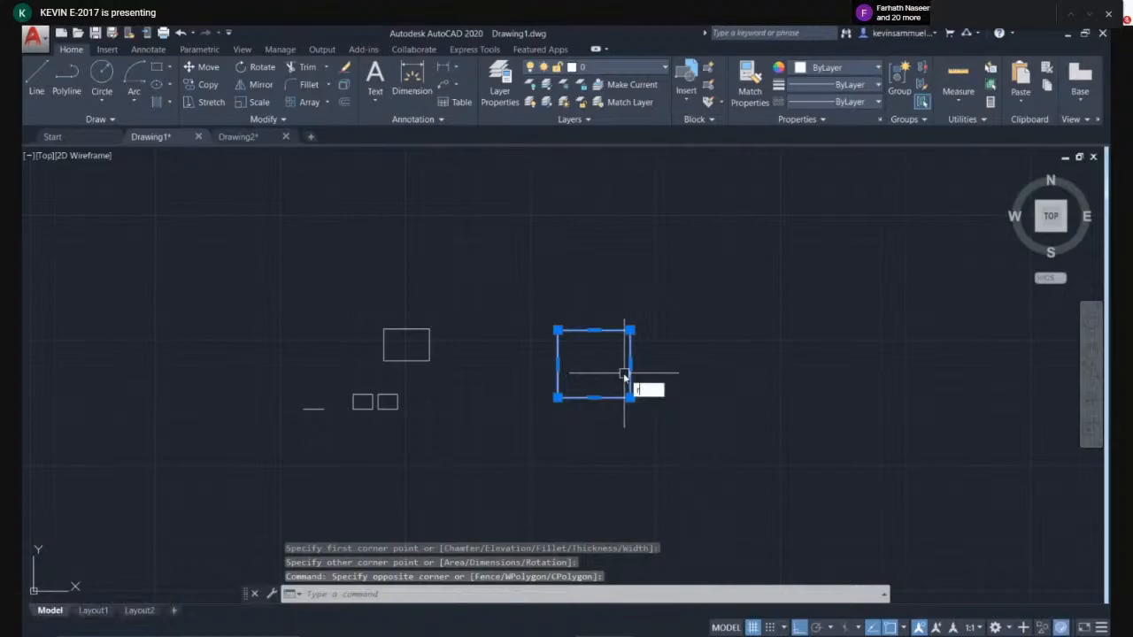
pyautogui.press('Return')
pyautogui.click(602, 362)
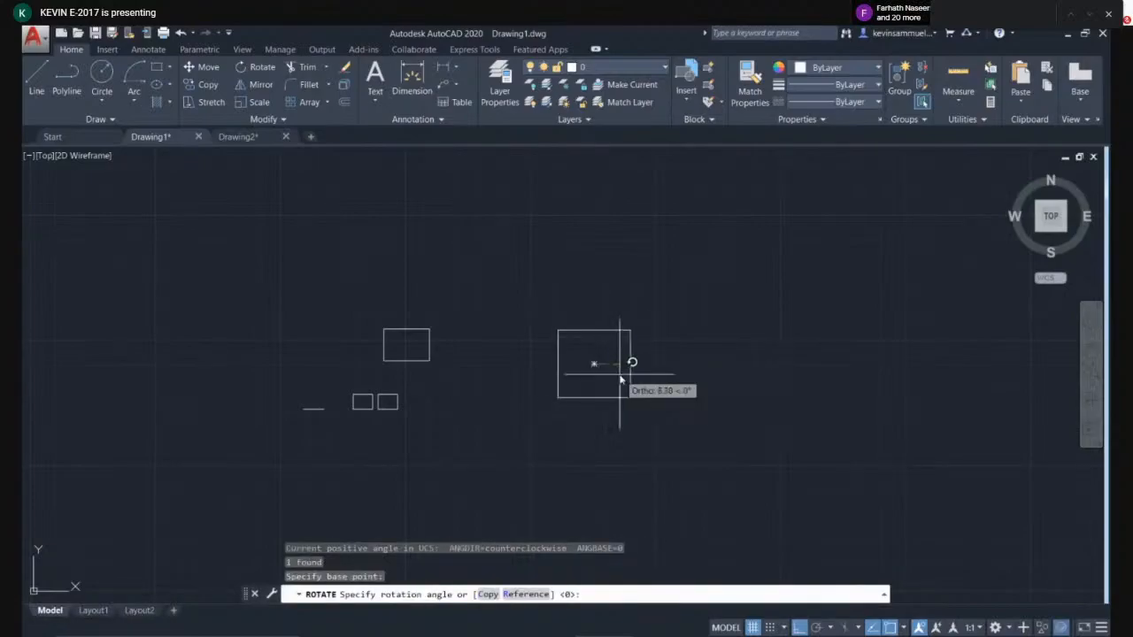
pyautogui.click(608, 360)
# - Draw a vertical line to the right of the rotated rectangle
pyautogui.moveTo(710, 354); pyautogui.dragTo(671, 337, button='middle')
pyautogui.scroll(2, 597, 361)
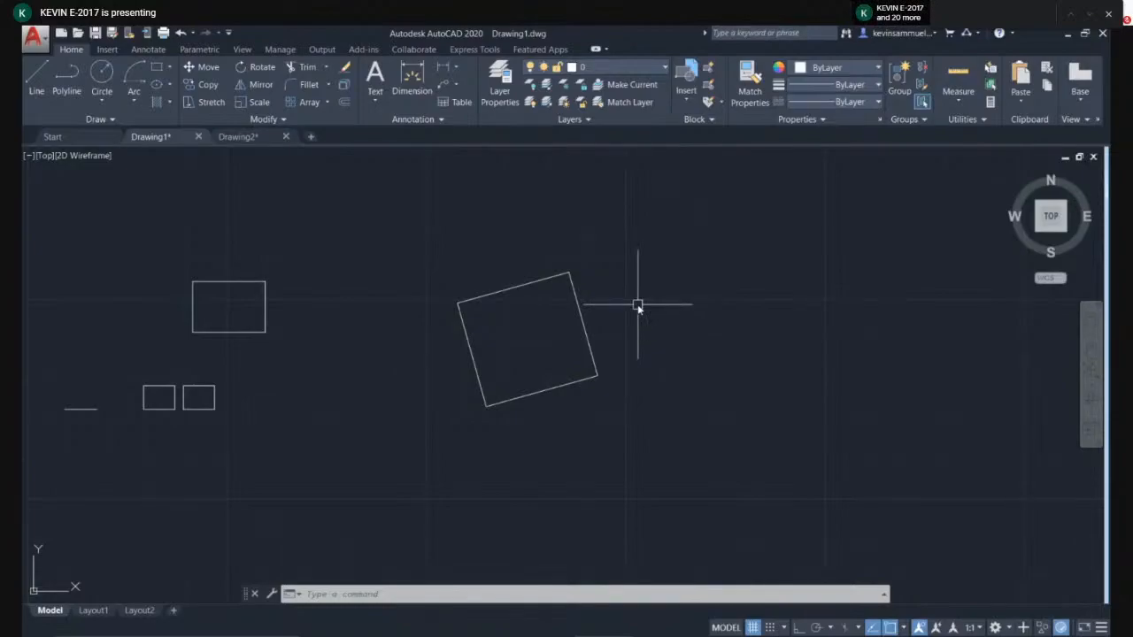
pyautogui.moveTo(713, 311); pyautogui.dragTo(575, 325, button='middle')
pyautogui.write('l')
pyautogui.press('Return')
pyautogui.click(692, 224)
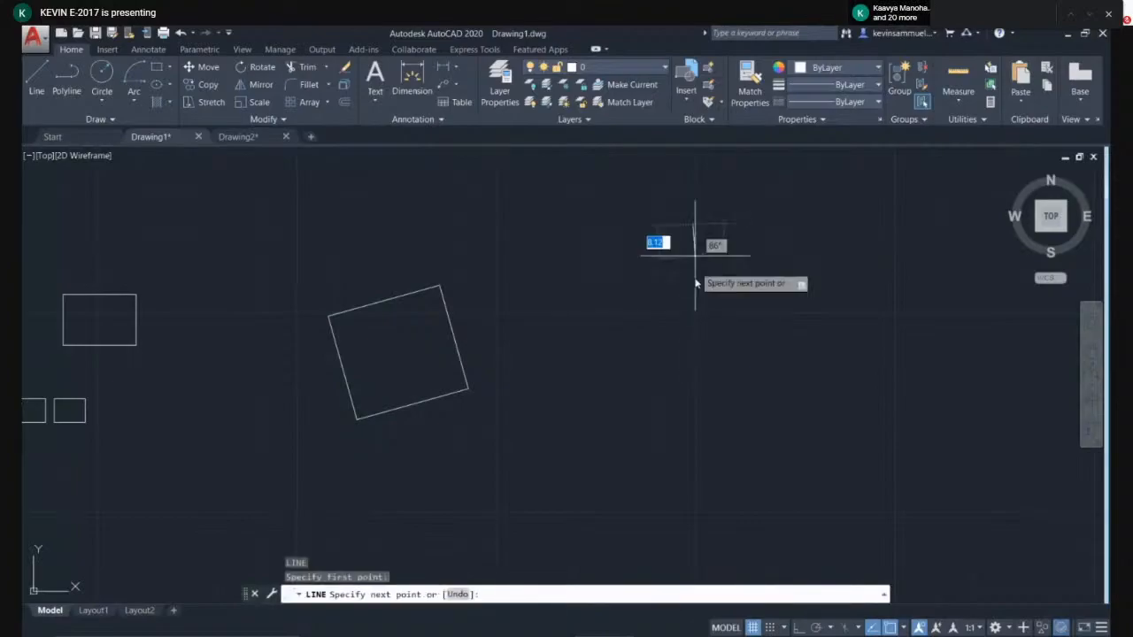
pyautogui.click(670, 443)
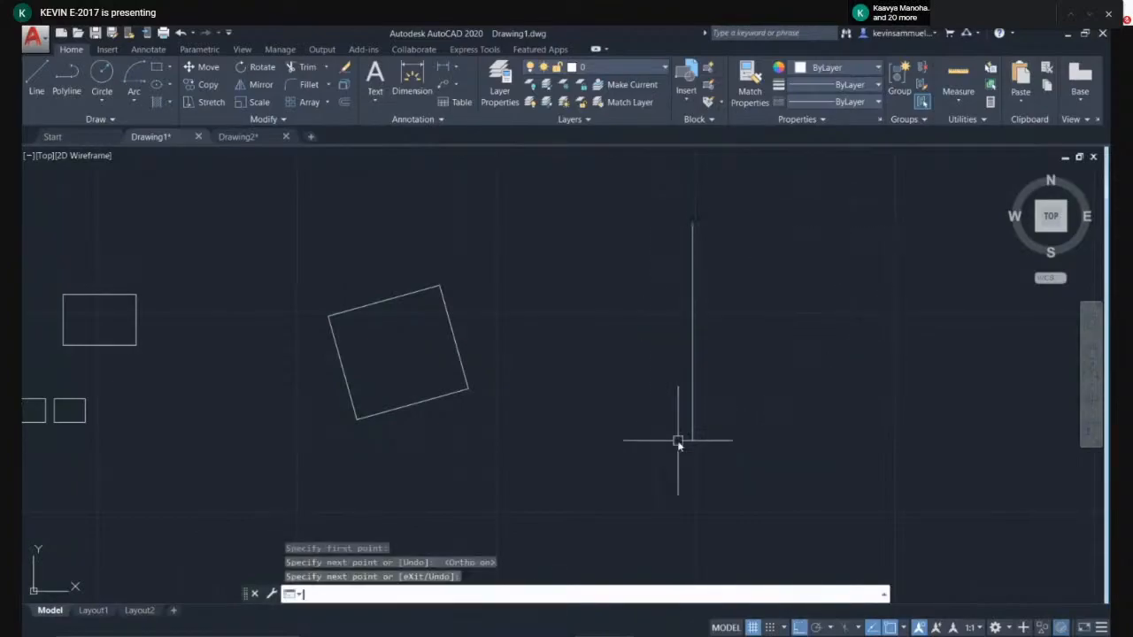
pyautogui.press('Return')
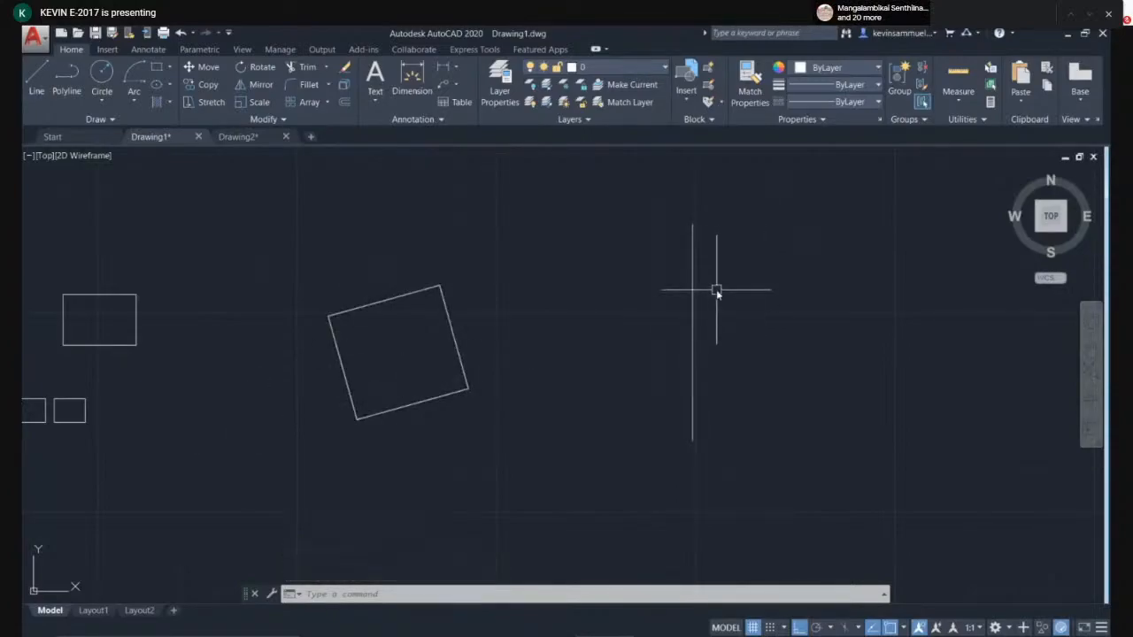
# - Align the tilted rectangle to the vertical line using two source and two destination points, without scaling
pyautogui.write('l')
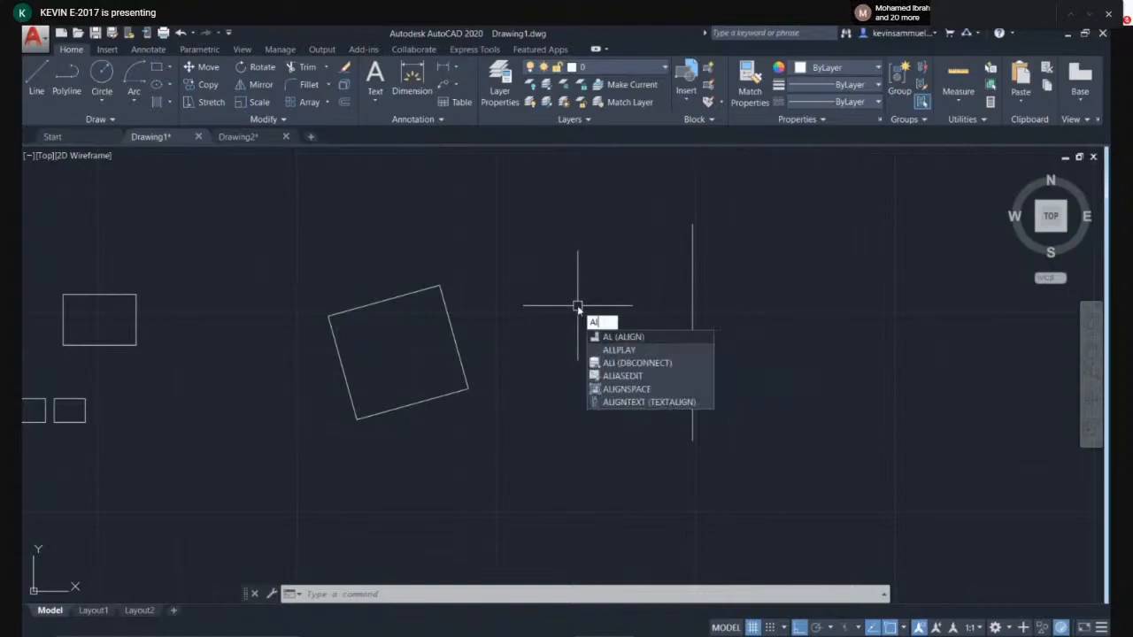
pyautogui.click(638, 337)
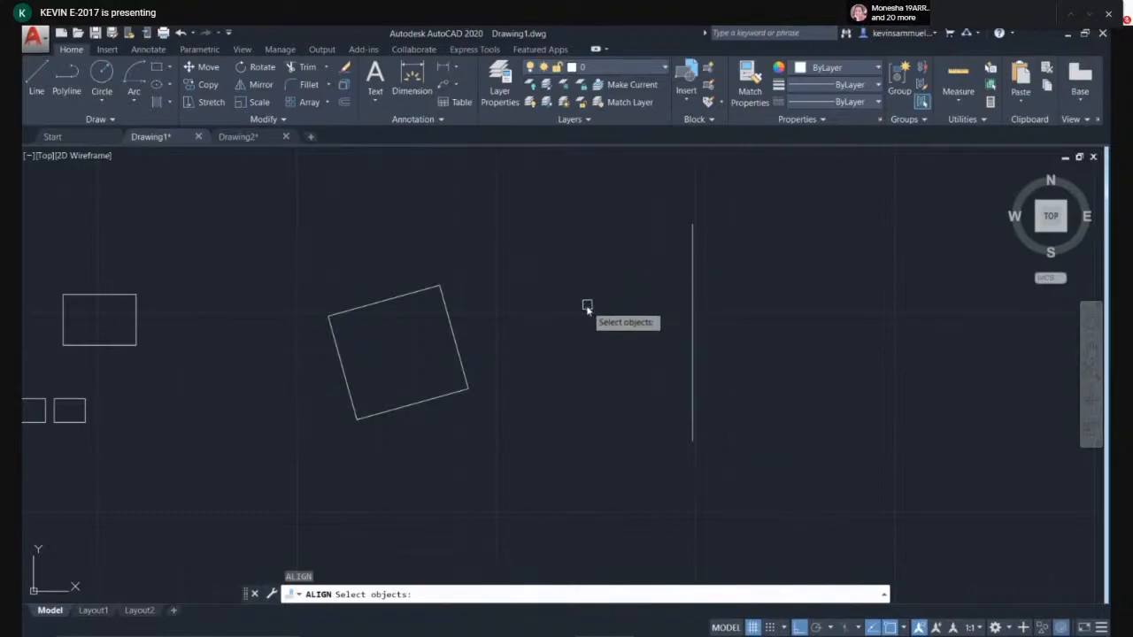
pyautogui.click(452, 329)
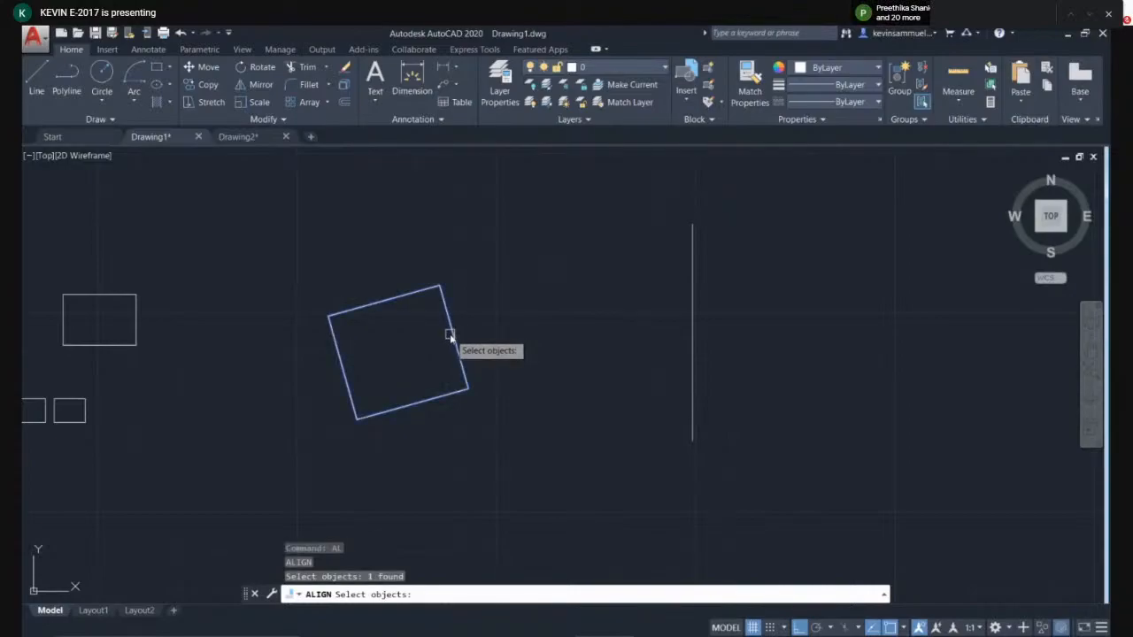
pyautogui.press('Return')
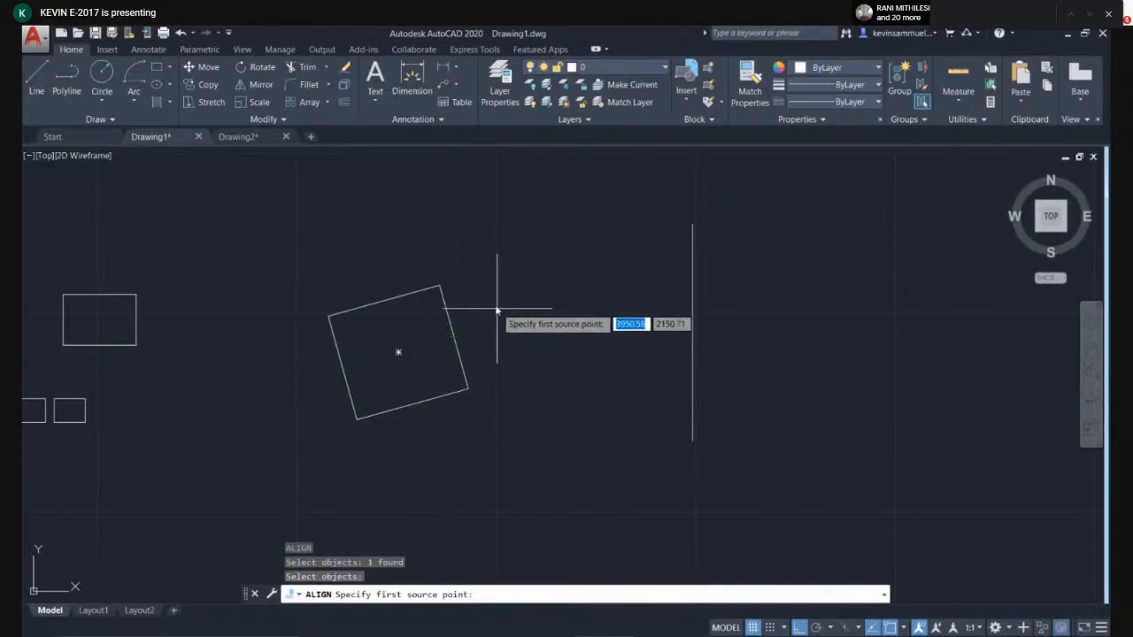
pyautogui.click(441, 289)
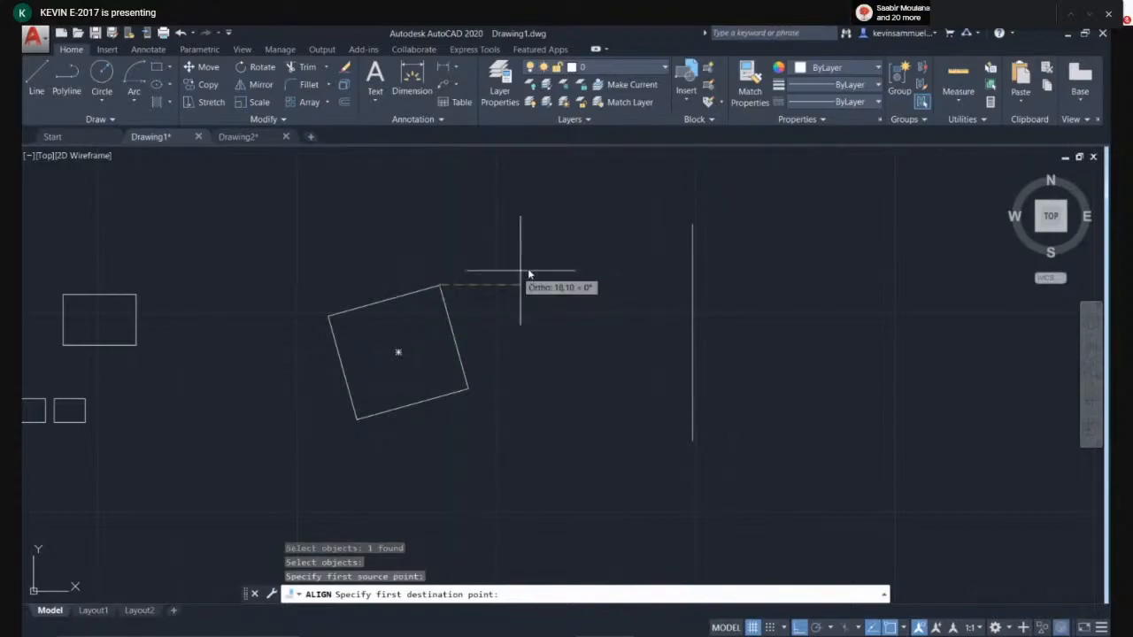
pyautogui.click(689, 227)
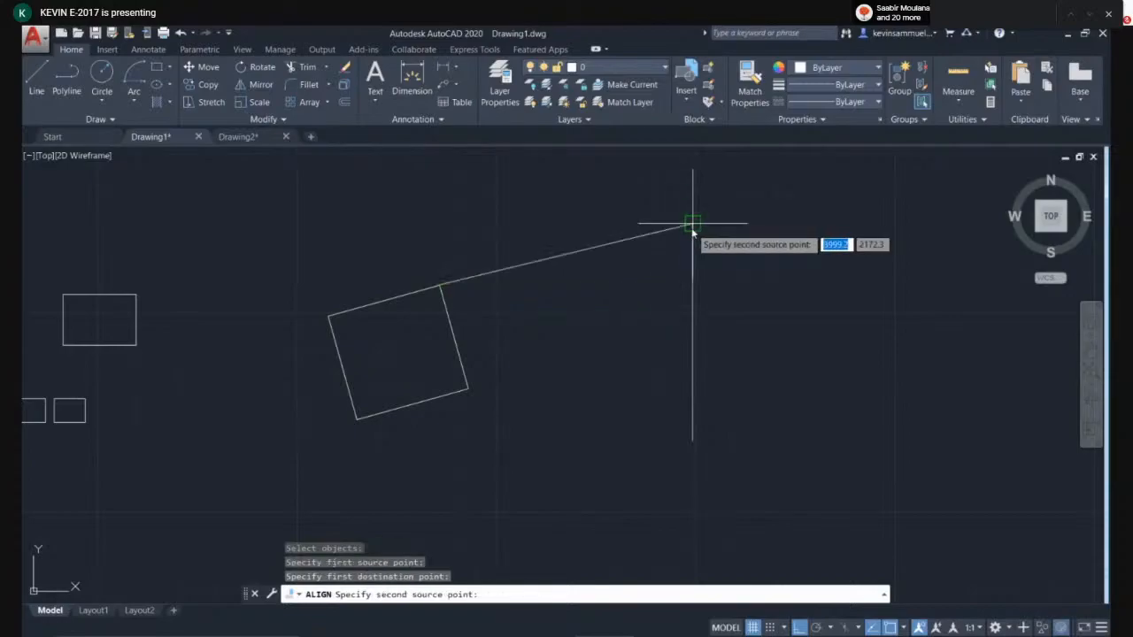
pyautogui.click(687, 230)
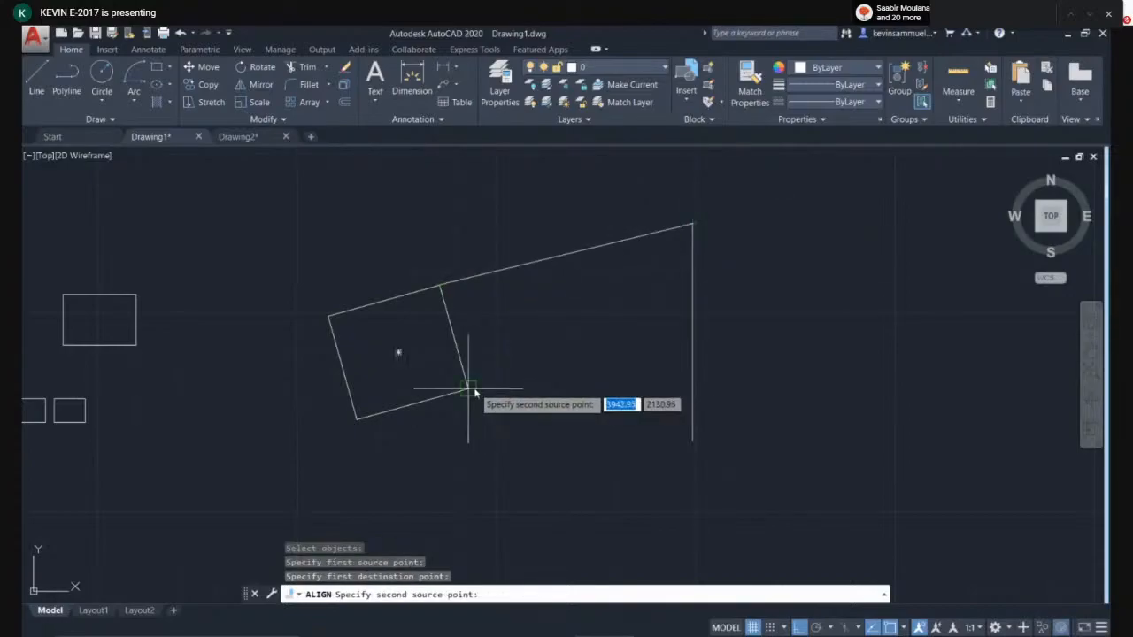
pyautogui.click(692, 393)
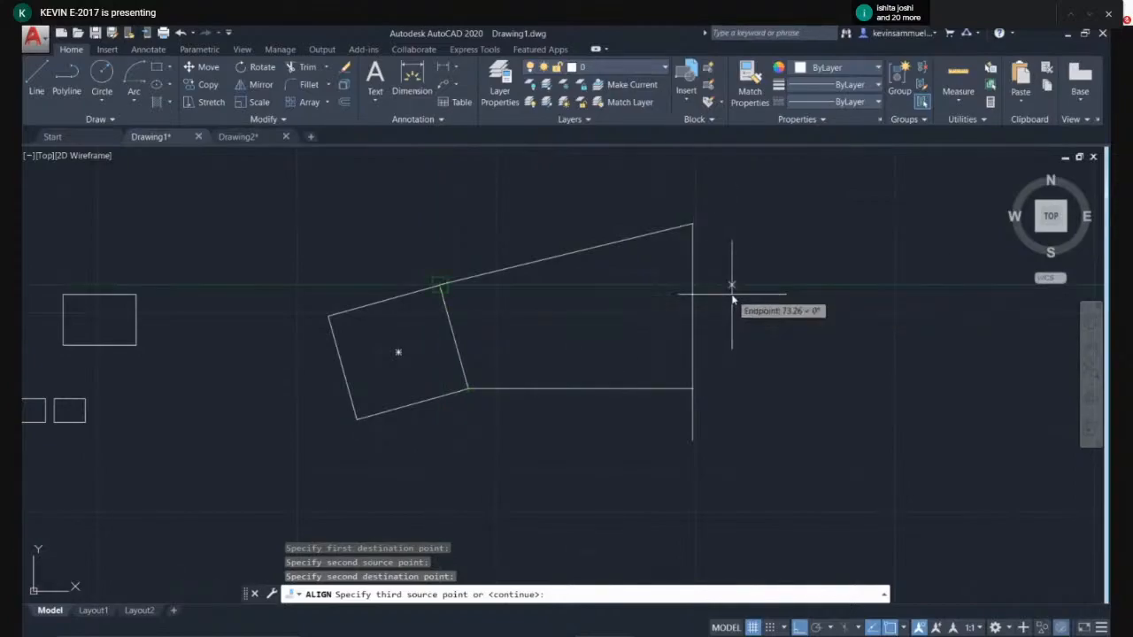
pyautogui.press('Return')
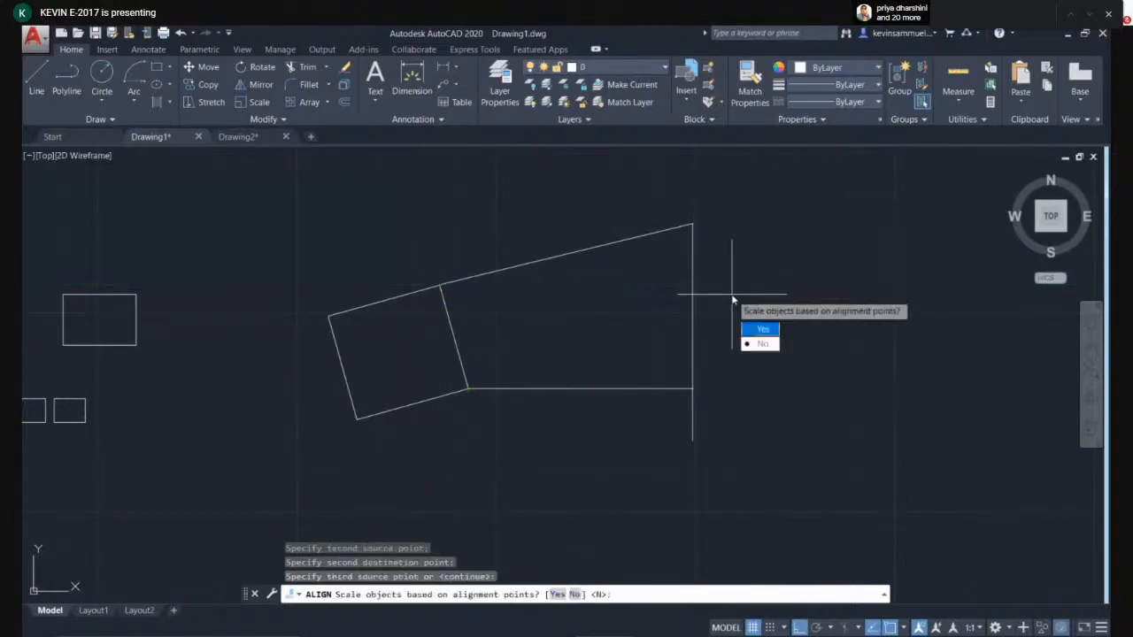
pyautogui.click(767, 344)
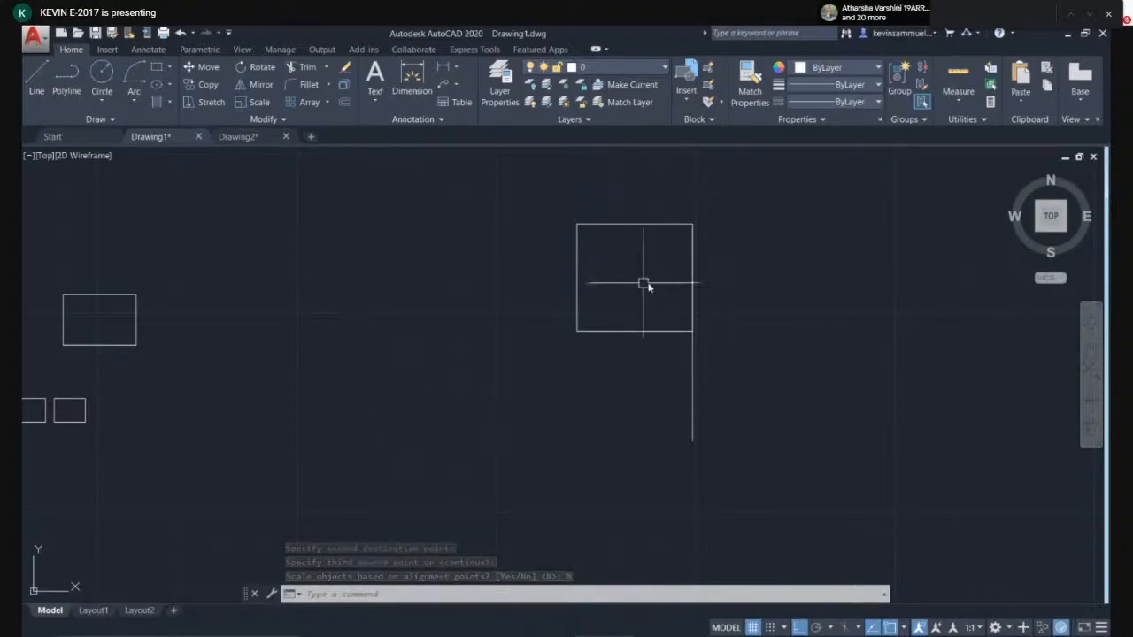
# - Move the vertical line a short distance to the right, away from the aligned rectangle
pyautogui.click(691, 408)
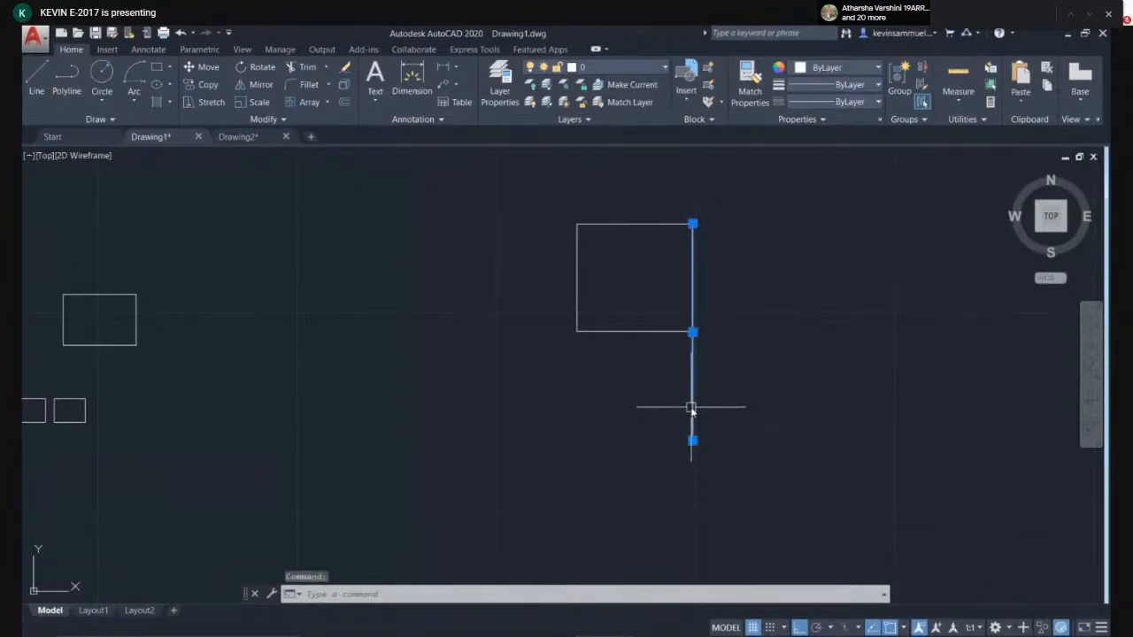
pyautogui.press('m')
pyautogui.press('Return')
pyautogui.click(653, 415)
pyautogui.click(710, 416)
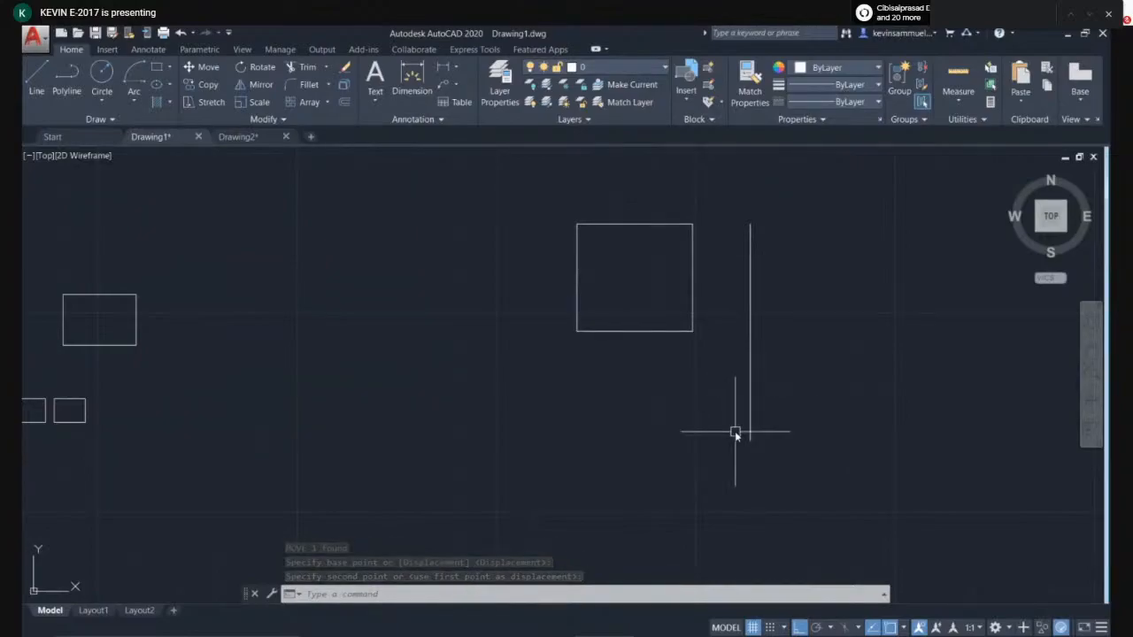
# - Turn ortho off and draw a diagonal line running down-right to the left of the rectangle
pyautogui.press('F8')
pyautogui.write('l')
pyautogui.press('Return')
pyautogui.click(529, 467)
pyautogui.click(351, 268)
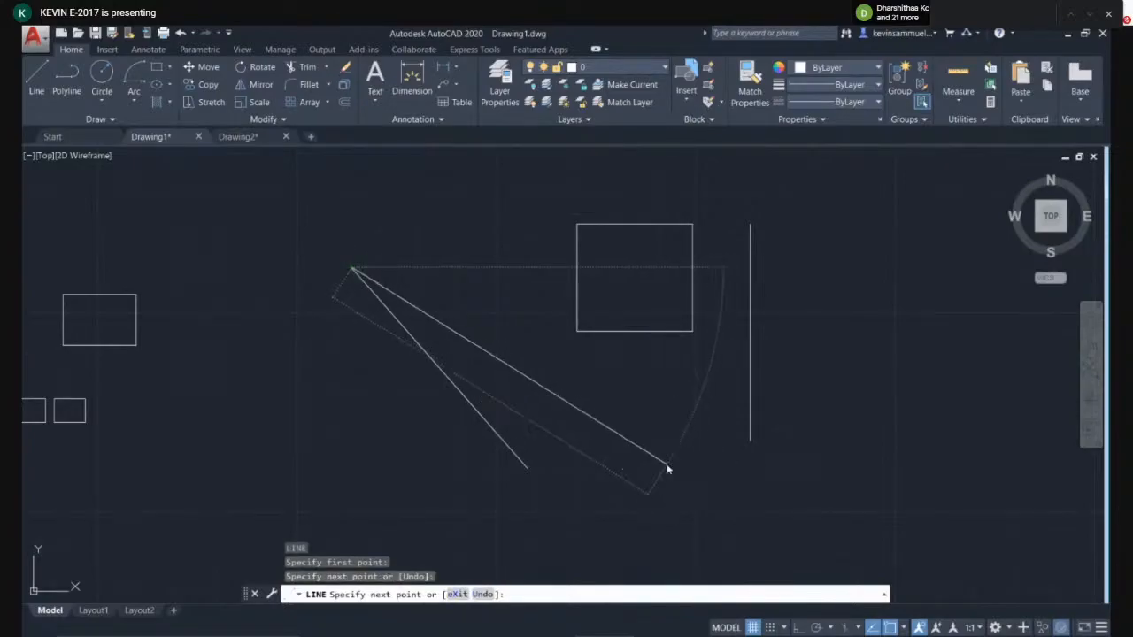
pyautogui.press('Return')
# - Select the vertical line and delete it
pyautogui.click(804, 384)
pyautogui.click(696, 438)
pyautogui.press('Delete')
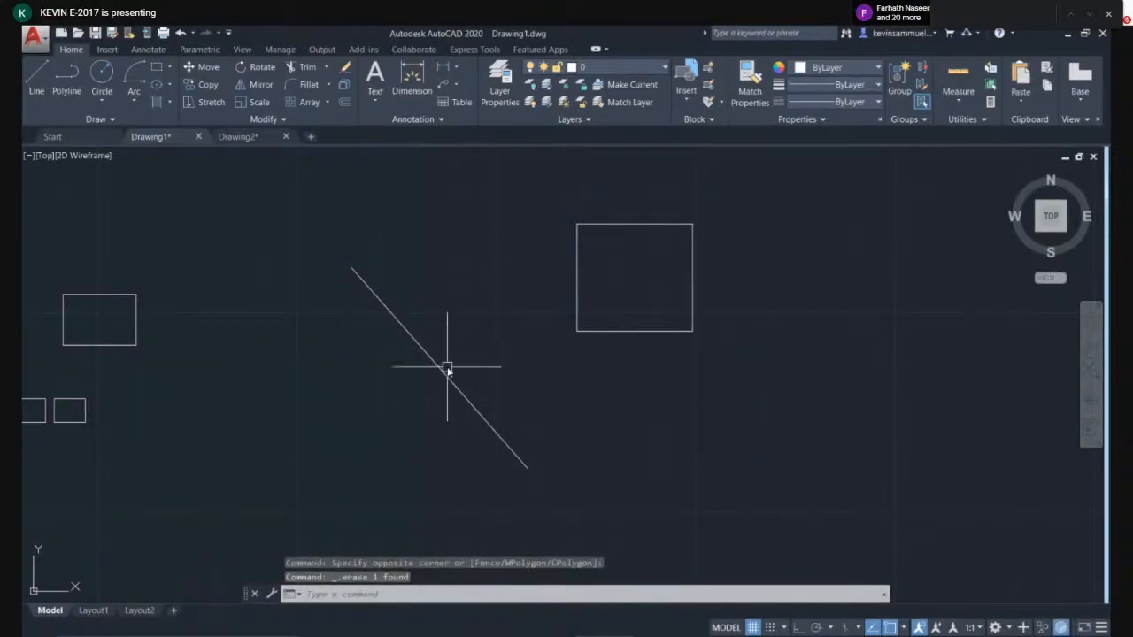
# - Align the square to the diagonal line, matching its corners to the line's upper end and direction, without scaling
pyautogui.write('a')
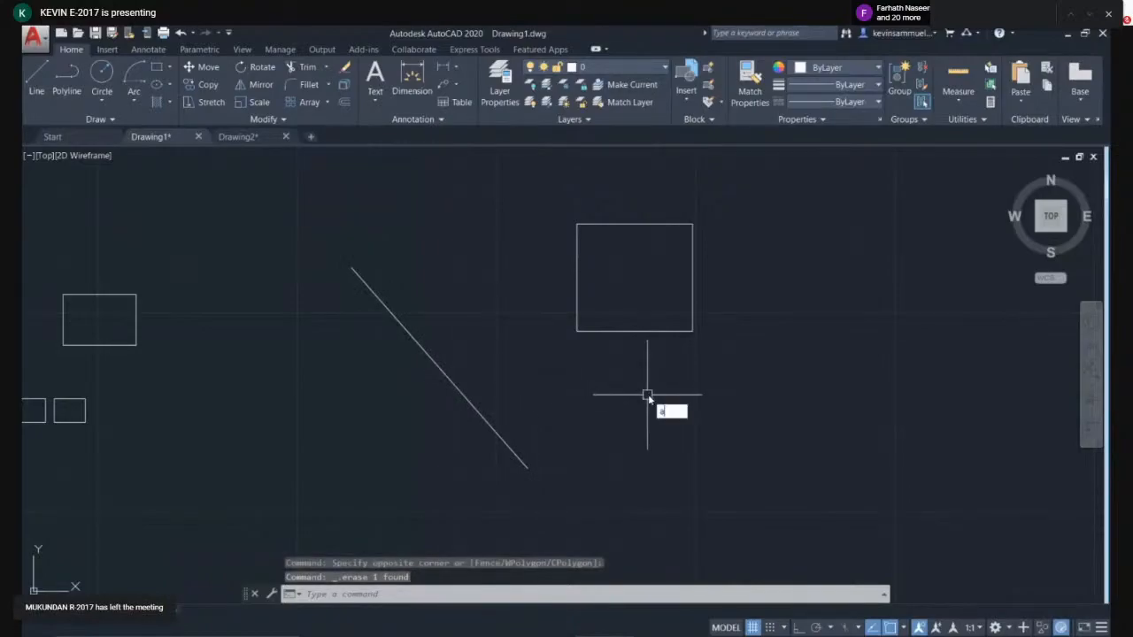
pyautogui.write('l')
pyautogui.press('Return')
pyautogui.click(665, 331)
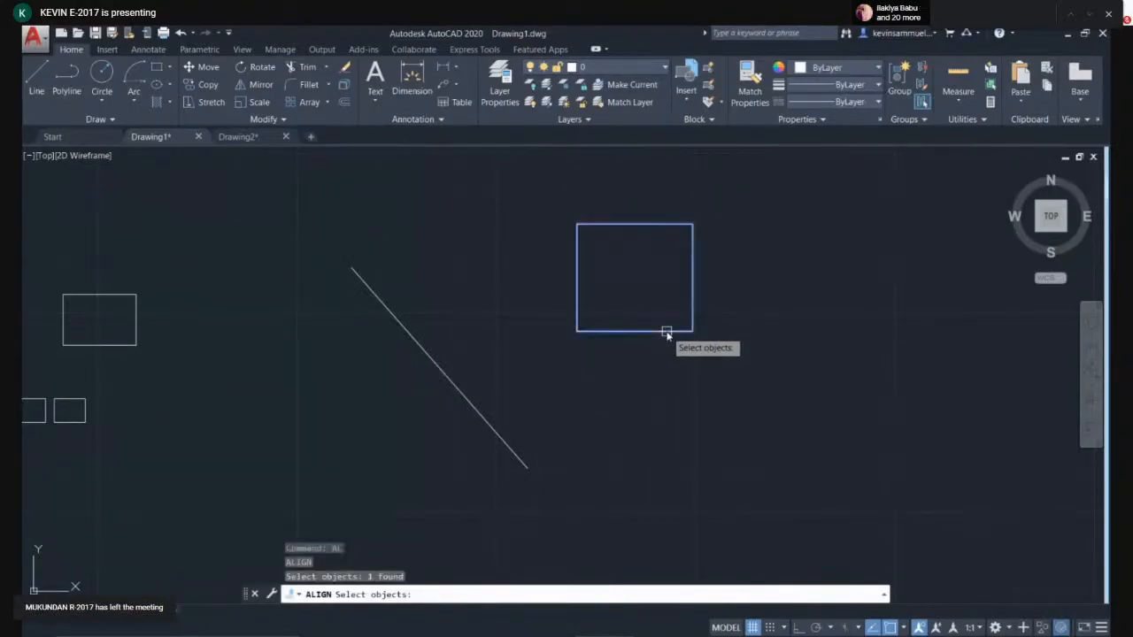
pyautogui.press('Return')
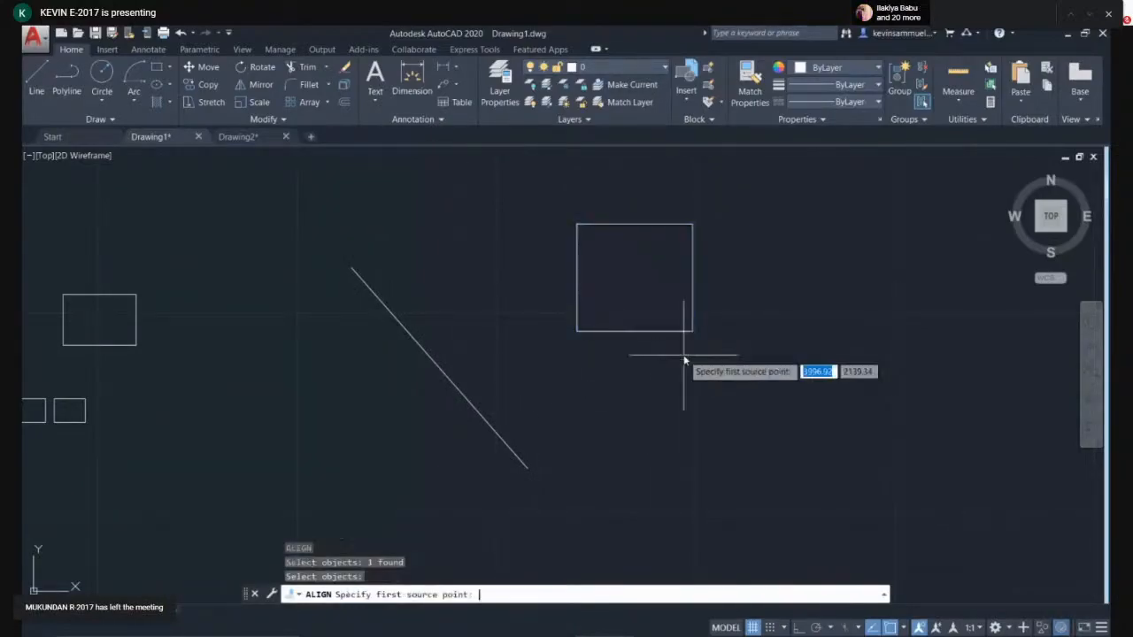
pyautogui.click(576, 225)
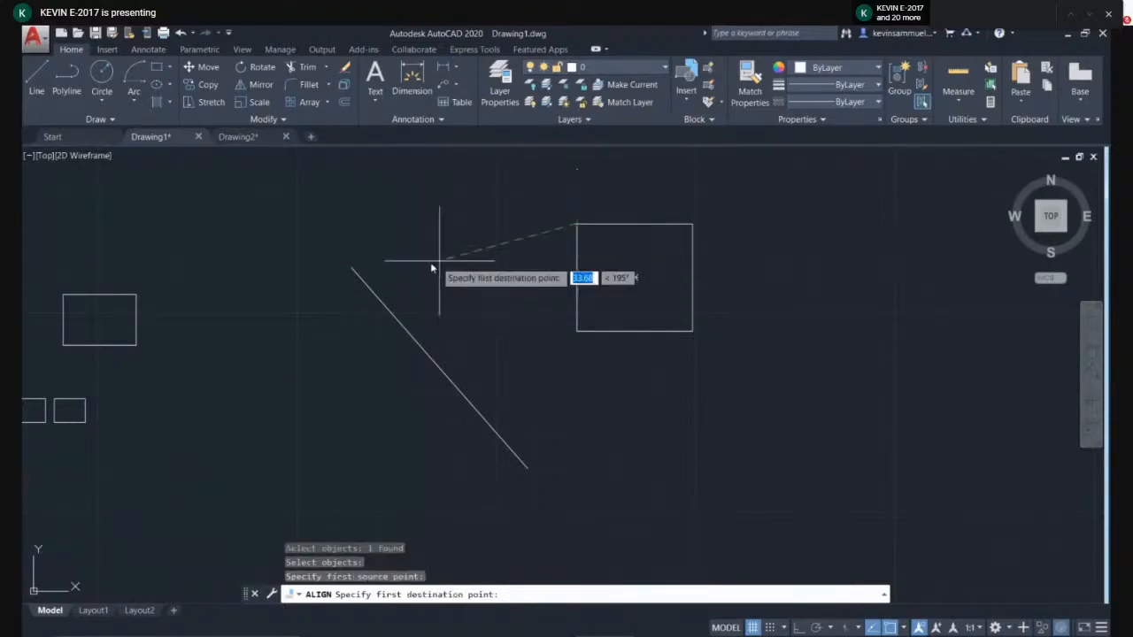
pyautogui.click(352, 268)
pyautogui.click(578, 331)
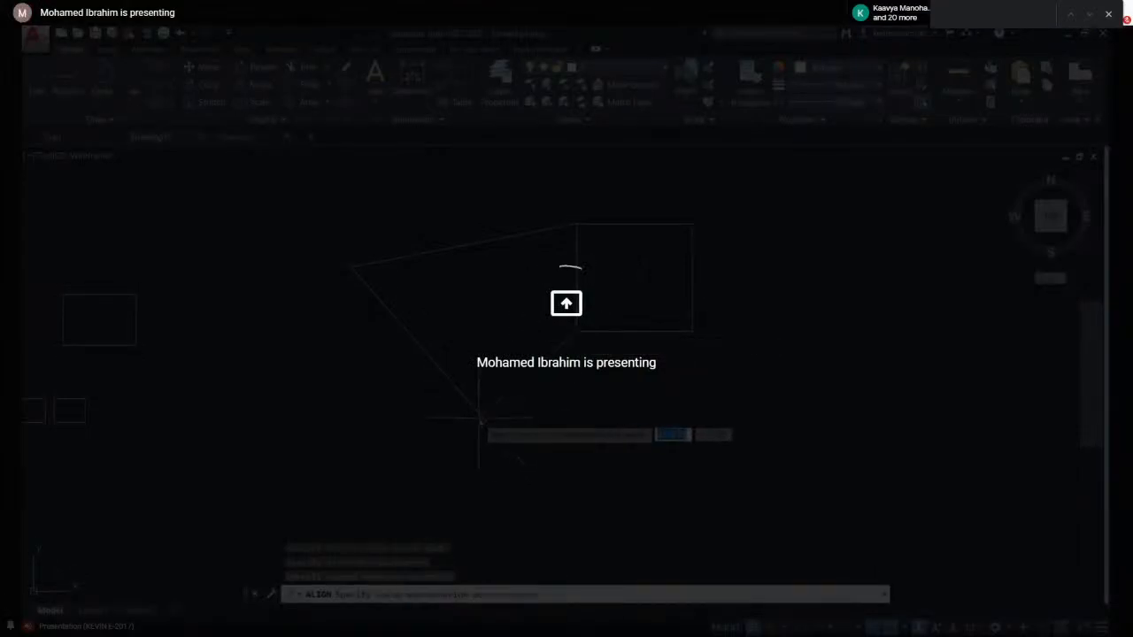
pyautogui.press('Return')
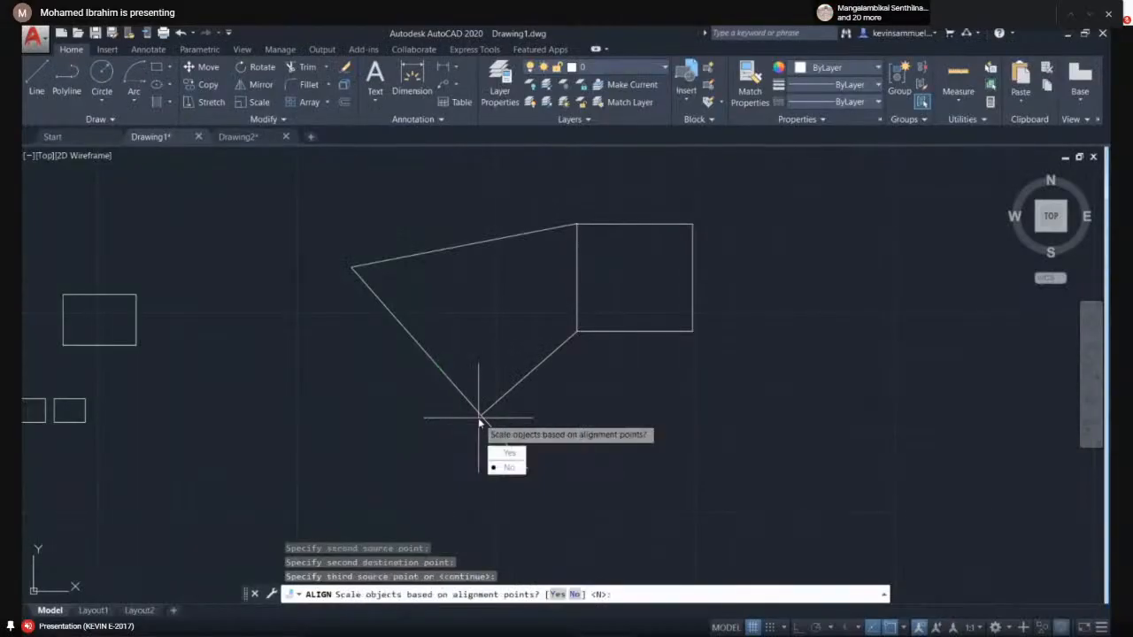
pyautogui.click(506, 467)
# - Select the diagonal line and delete it
pyautogui.click(531, 362)
pyautogui.click(435, 443)
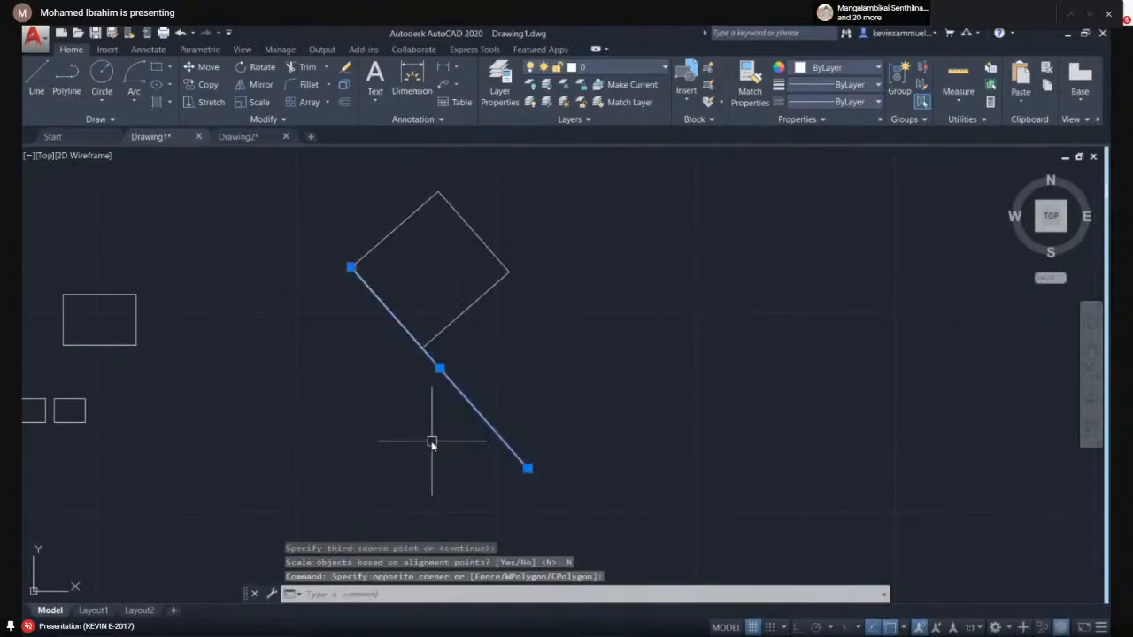
pyautogui.press('Delete')
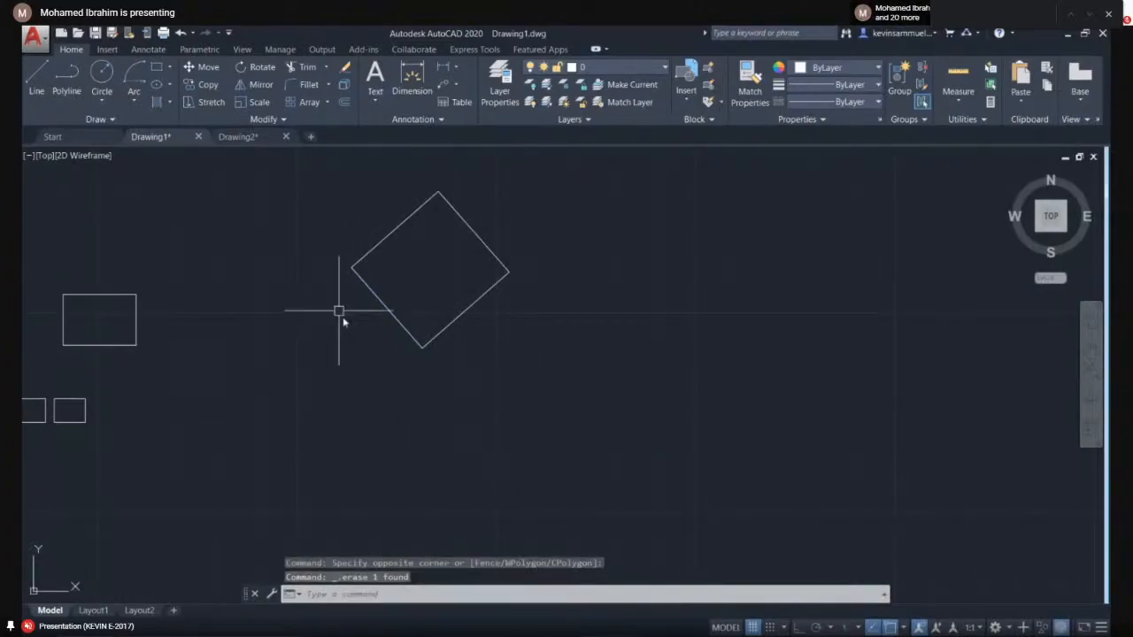
# - Zoom and pan in closely on the small rectangle at the left of the drawing
pyautogui.scroll(2, 417, 338)
pyautogui.scroll(-2, 446, 352)
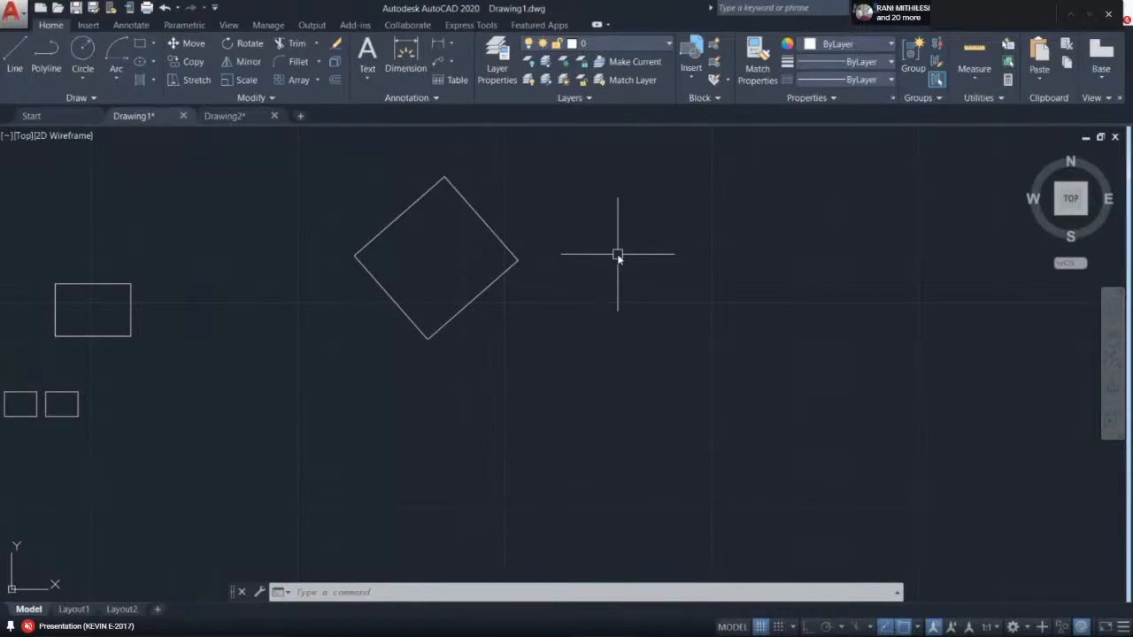
pyautogui.moveTo(538, 259); pyautogui.dragTo(612, 298, button='middle')
pyautogui.moveTo(313, 403); pyautogui.dragTo(546, 391, button='middle')
pyautogui.scroll(2, 345, 372)
pyautogui.scroll(2, 470, 321)
pyautogui.scroll(2, 451, 343)
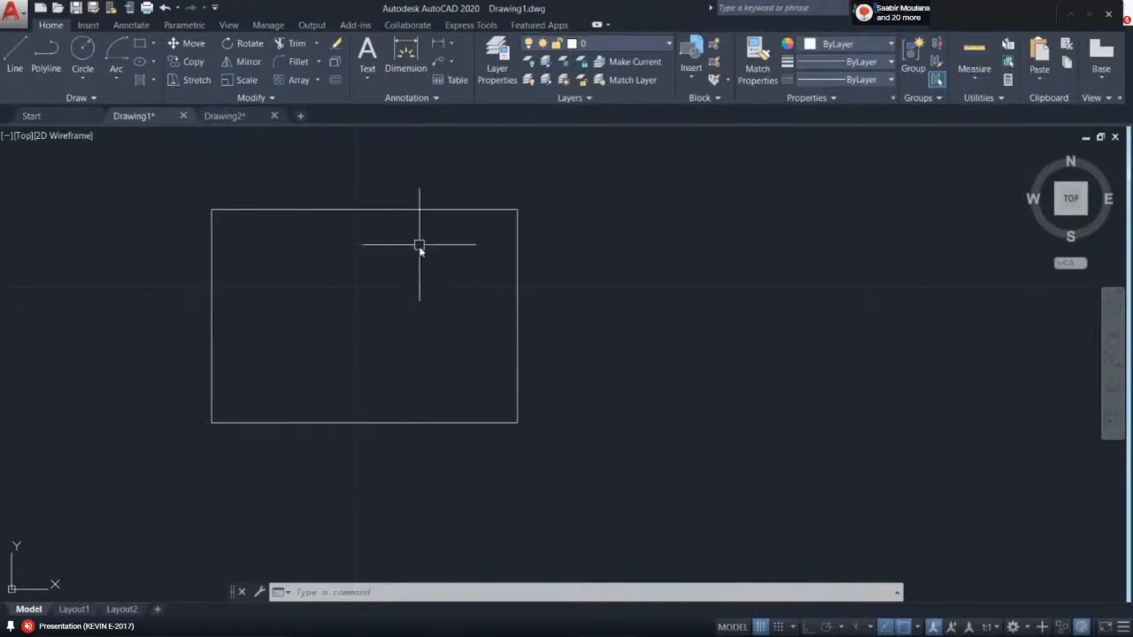
pyautogui.moveTo(427, 253); pyautogui.dragTo(455, 260, button='middle')
pyautogui.scroll(2, 408, 260)
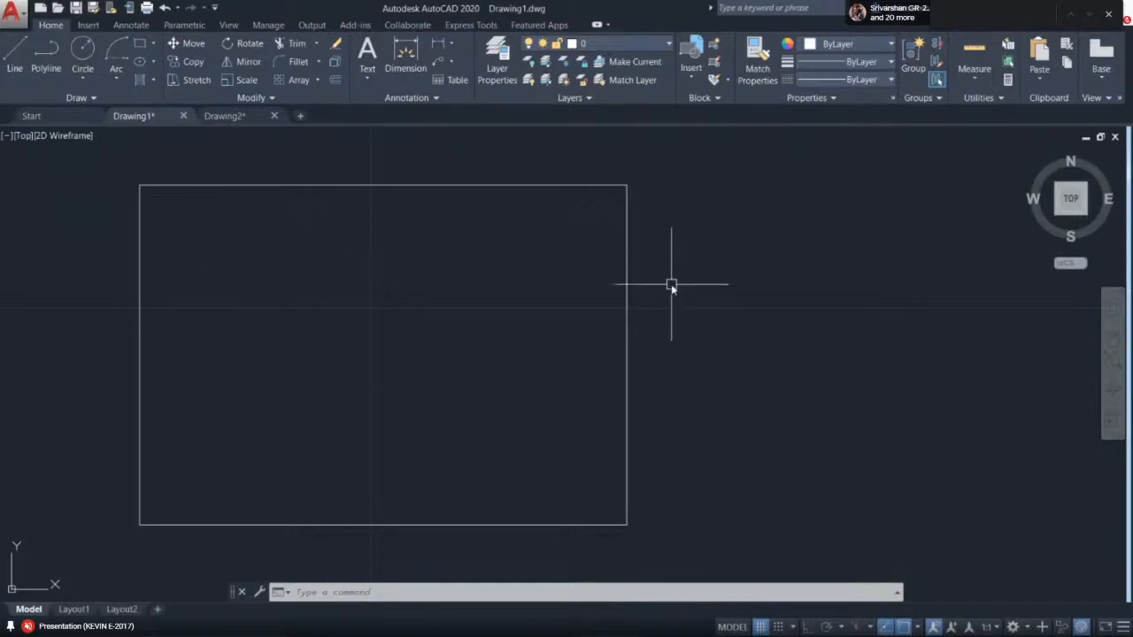
pyautogui.write('l')
pyautogui.press('Return')
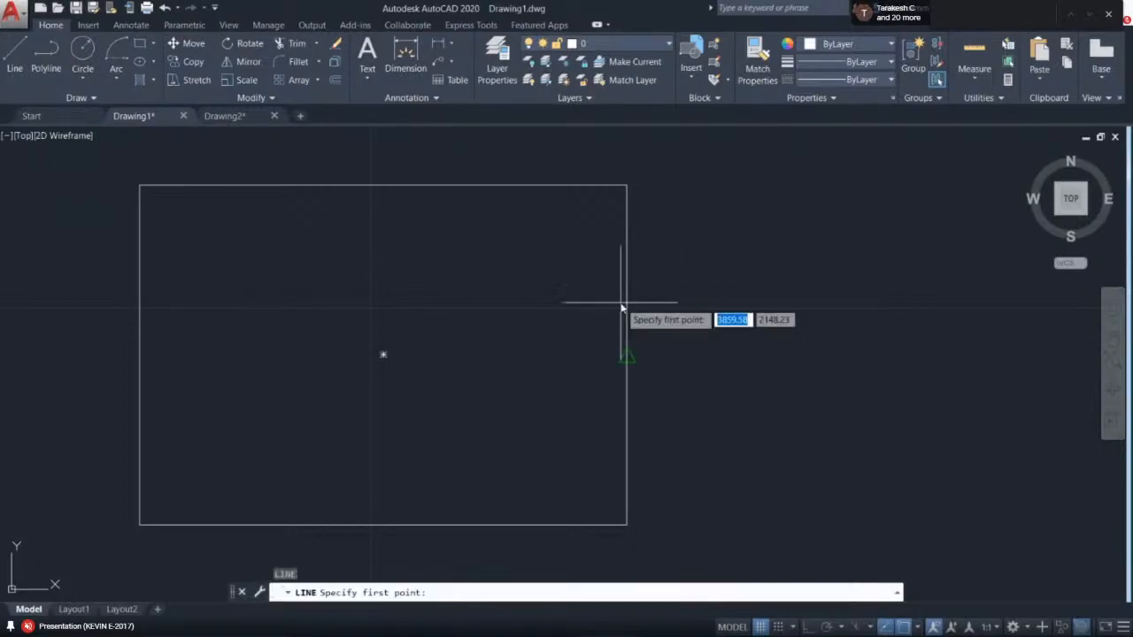
pyautogui.press('Escape')
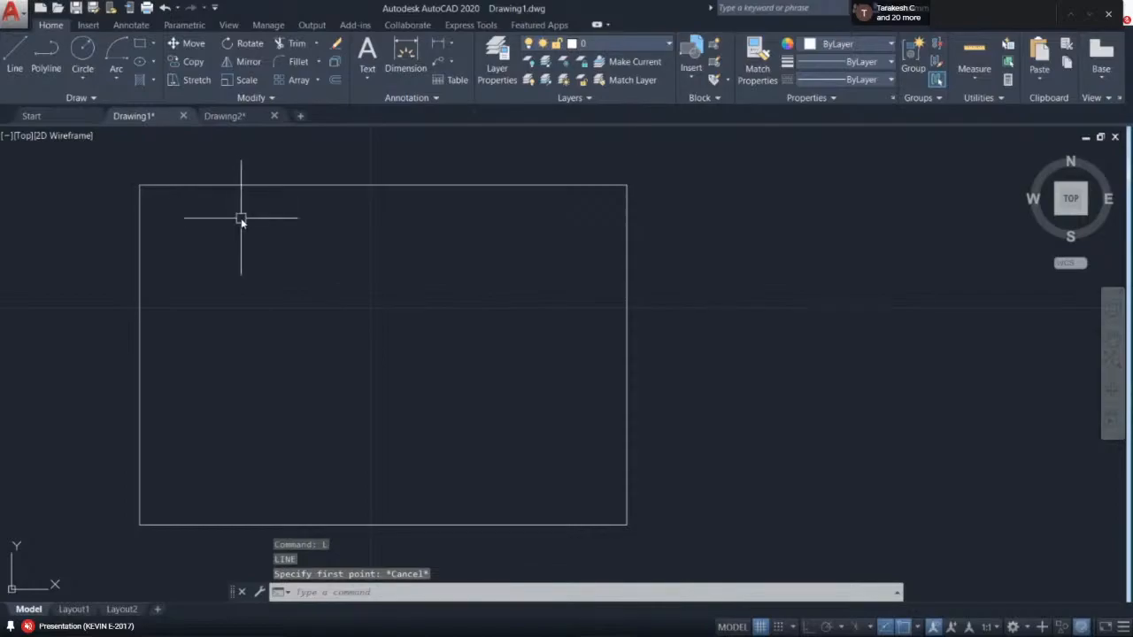
pyautogui.press('Return')
pyautogui.click(142, 184)
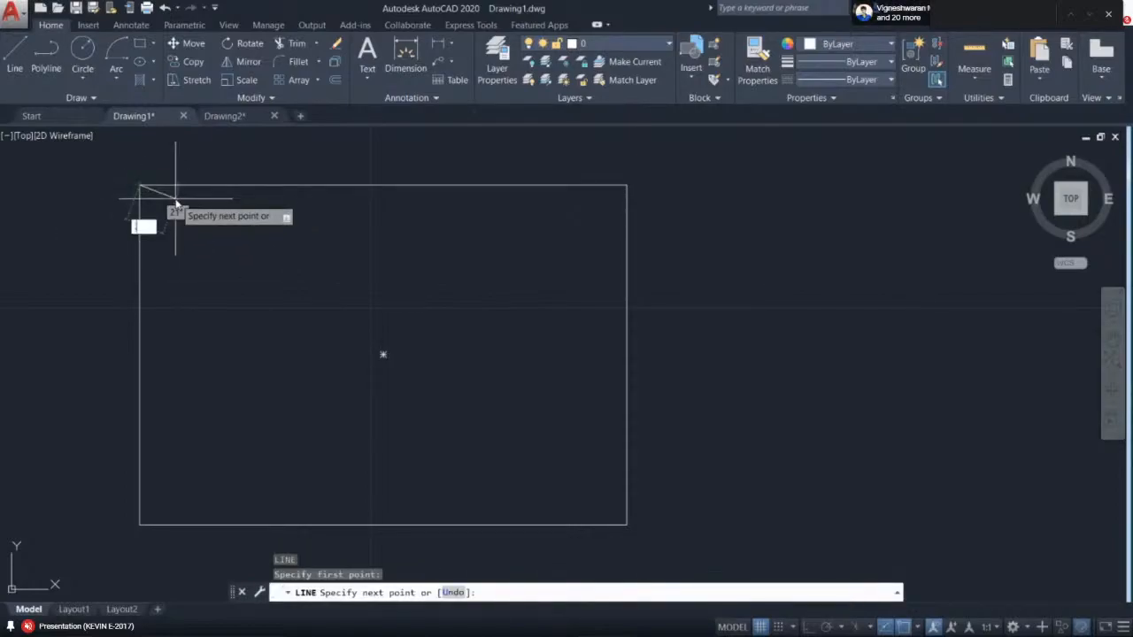
pyautogui.press('Escape')
pyautogui.press('Return')
pyautogui.press('Escape')
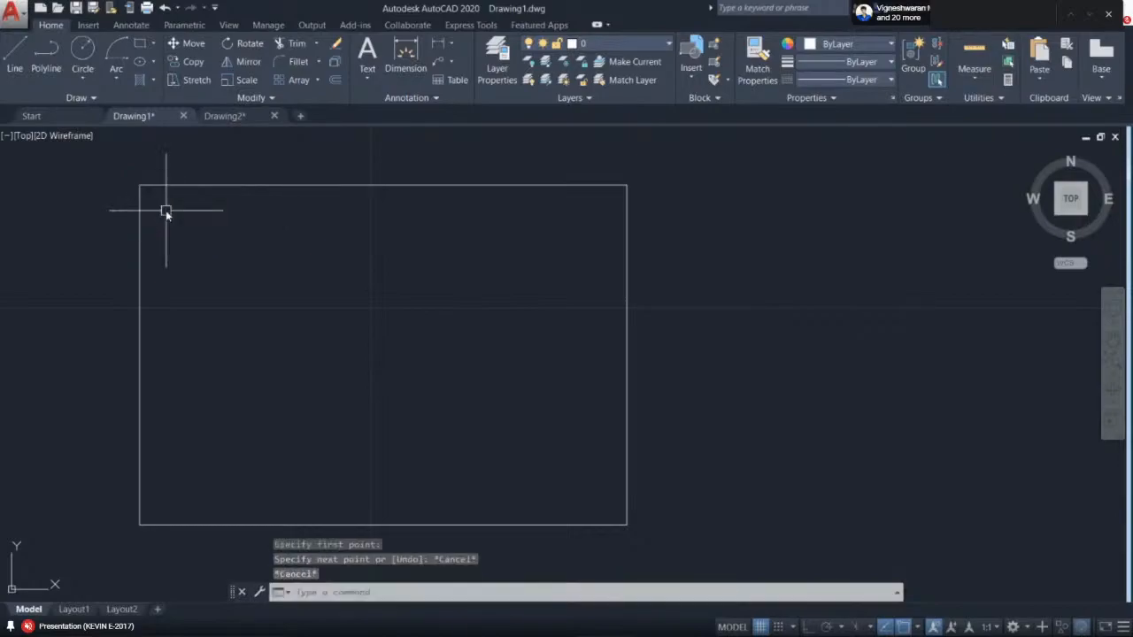
# - Turn on Ortho mode
pyautogui.press('F8')
pyautogui.moveTo(157, 212); pyautogui.dragTo(256, 225, button='middle')
pyautogui.scroll(2, 257, 226)
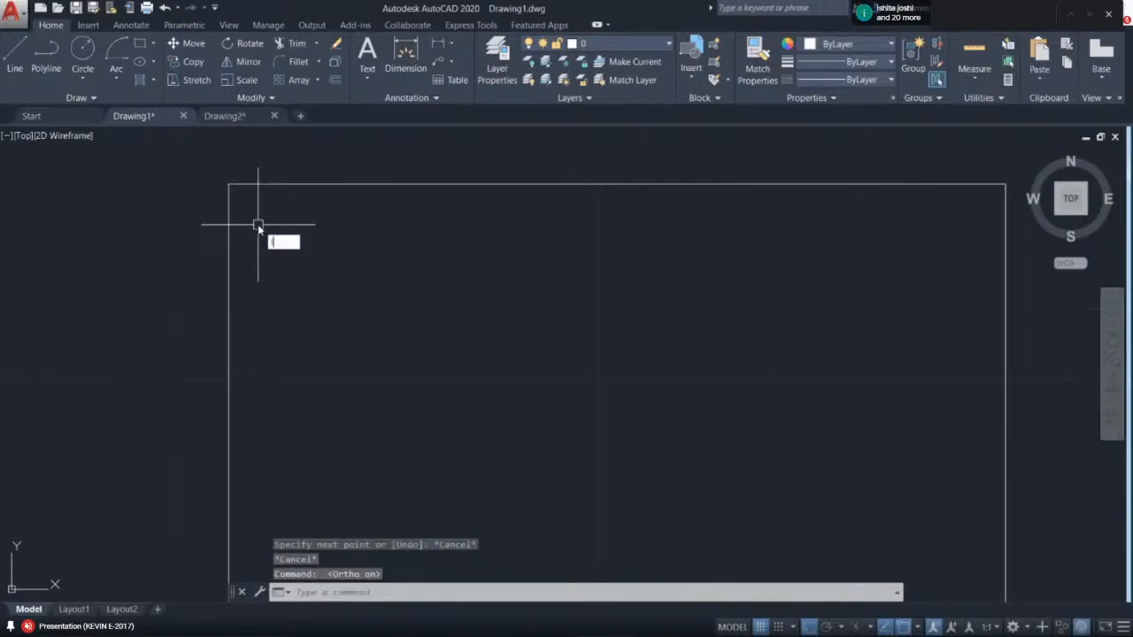
# - Draw a vertical line 0.23 inside the rectangle's left edge, running from the top edge down to the bottom edge
pyautogui.press('Return')
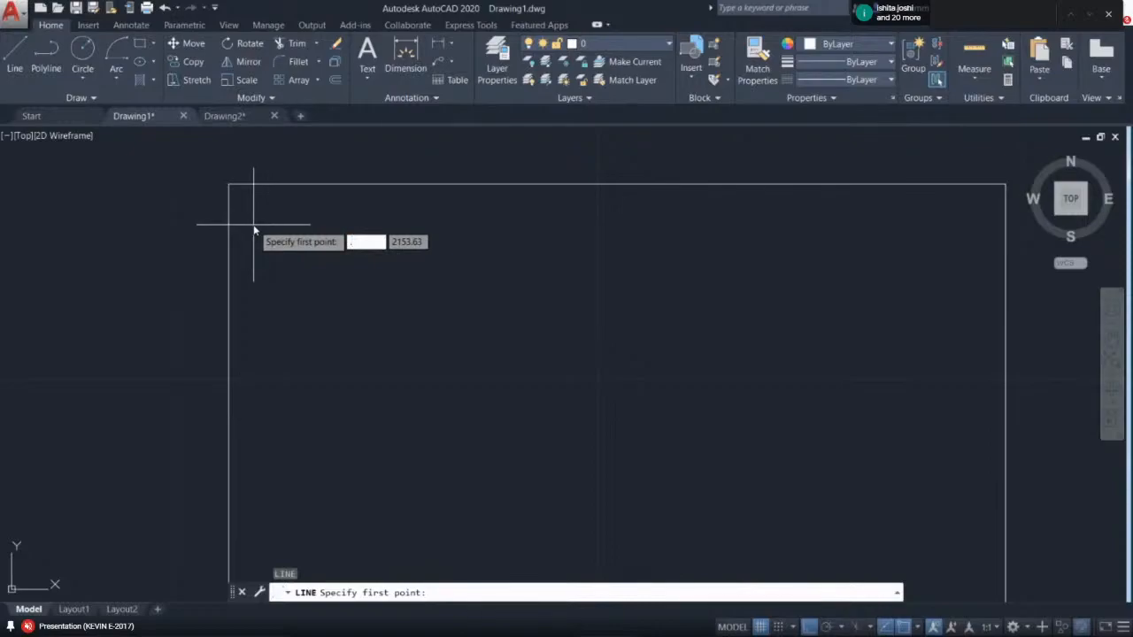
pyautogui.press('Return')
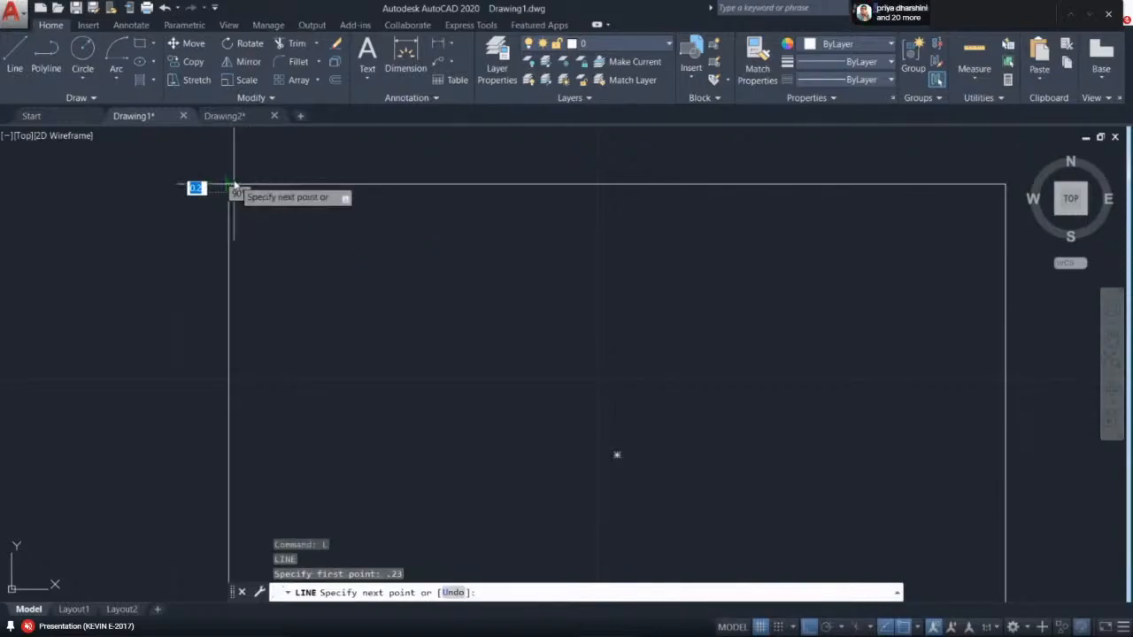
pyautogui.moveTo(268, 299); pyautogui.dragTo(271, 153, button='middle')
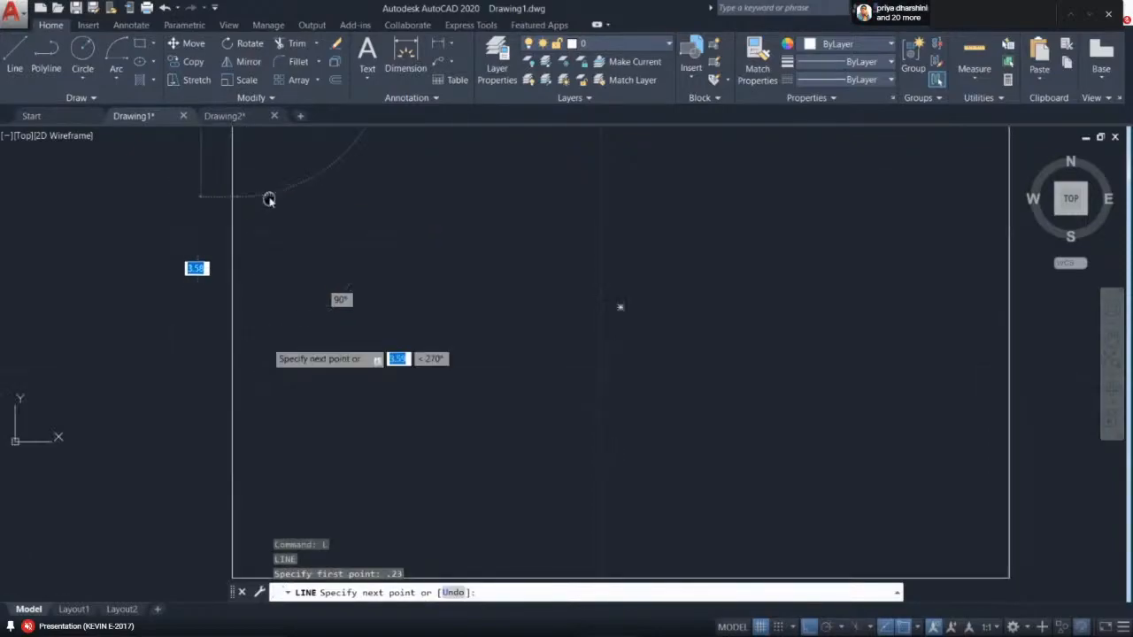
pyautogui.scroll(4, 261, 381)
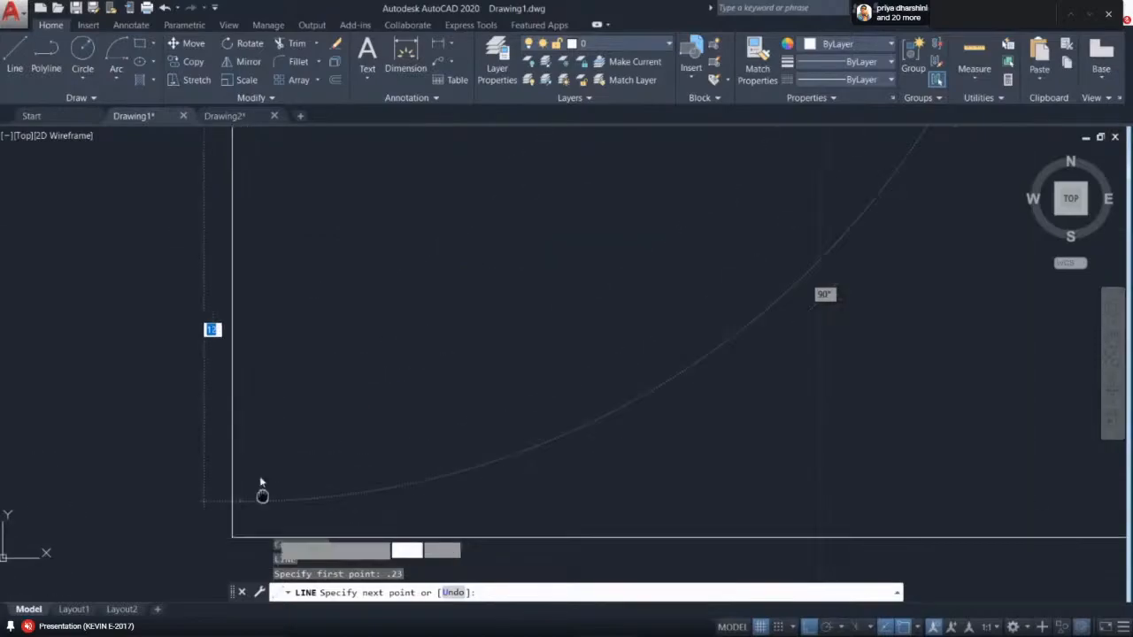
pyautogui.click(228, 483)
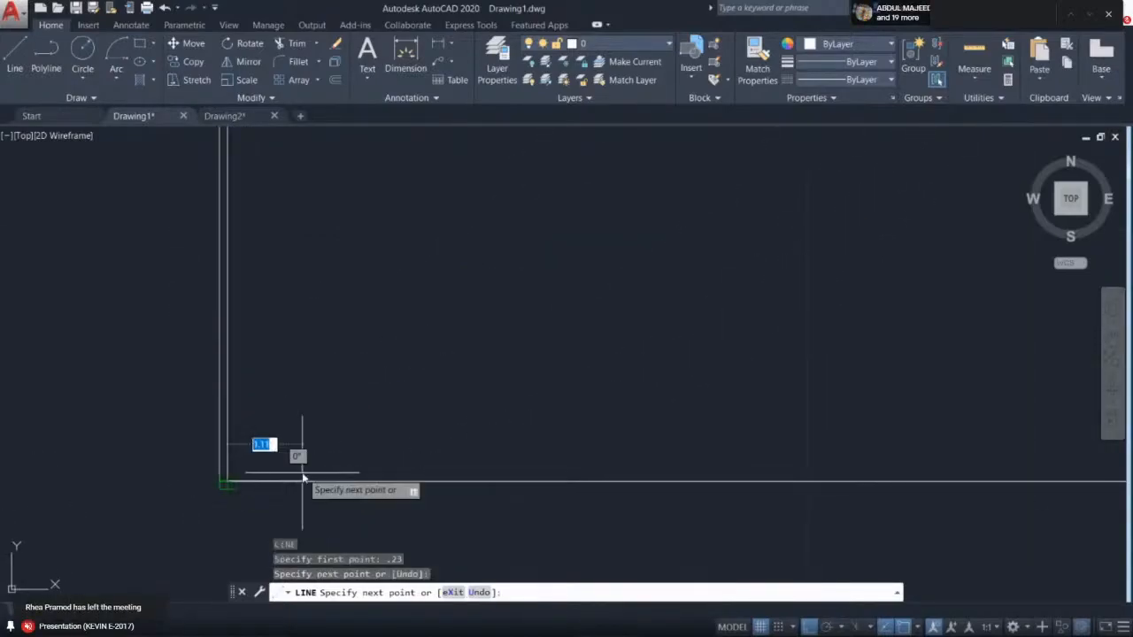
pyautogui.press('Return')
# - Draw a horizontal line 0.23 above the rectangle's bottom edge, running across to the right edge
pyautogui.moveTo(508, 419); pyautogui.dragTo(443, 411, button='middle')
pyautogui.press('Return')
pyautogui.scroll(2, 190, 476)
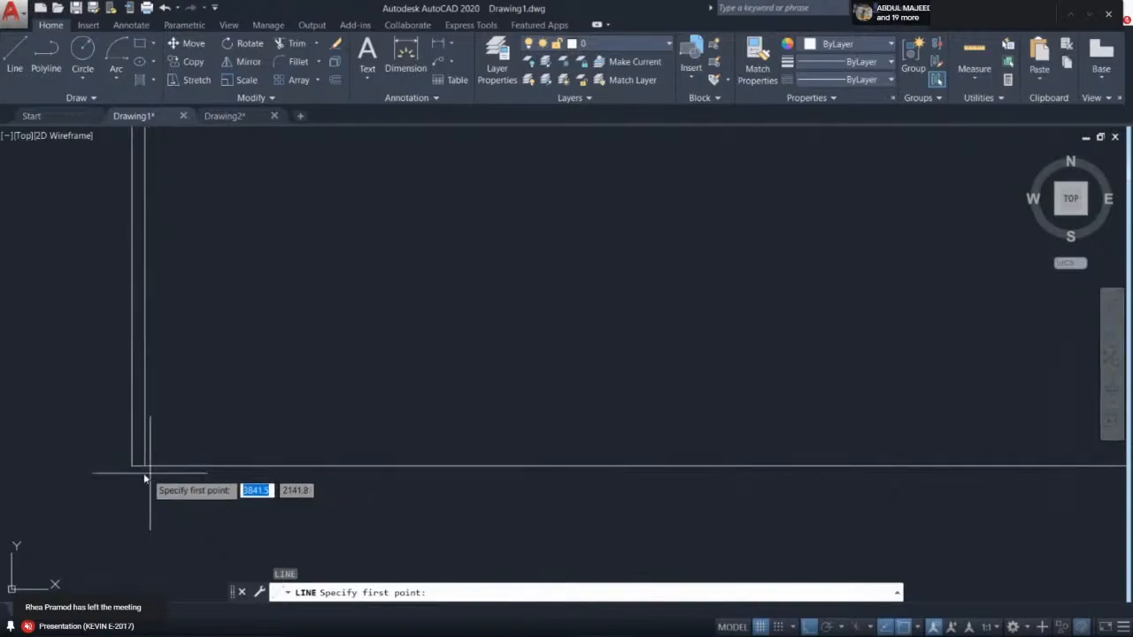
pyautogui.click(130, 466)
pyautogui.write('23')
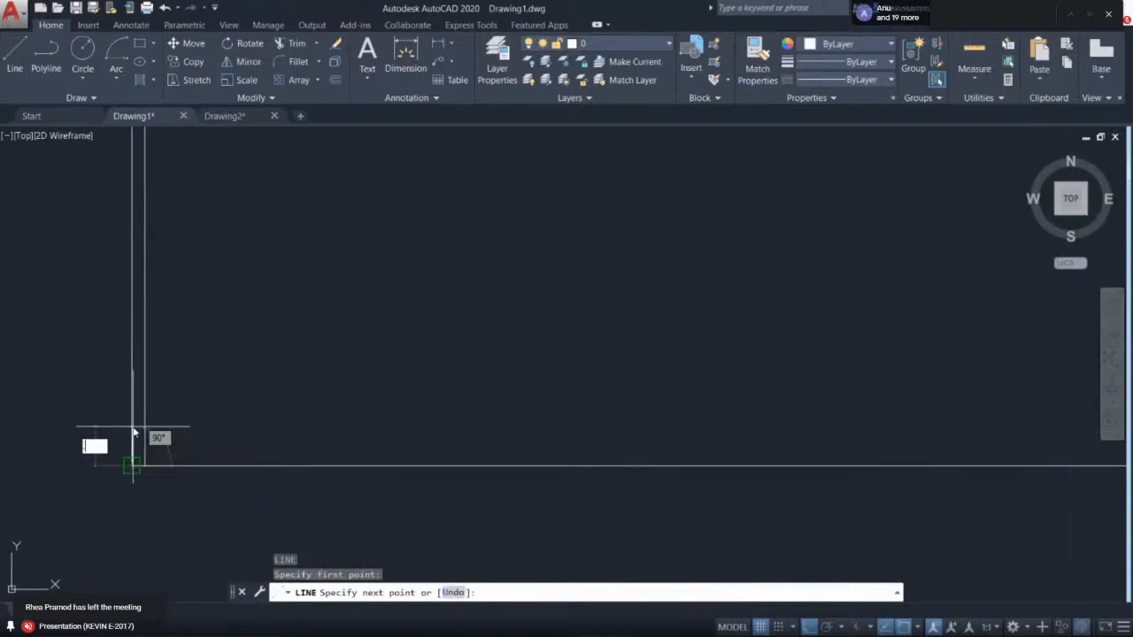
pyautogui.press('Return')
pyautogui.moveTo(800, 401); pyautogui.dragTo(363, 373, button='middle')
pyautogui.scroll(-2, 371, 374)
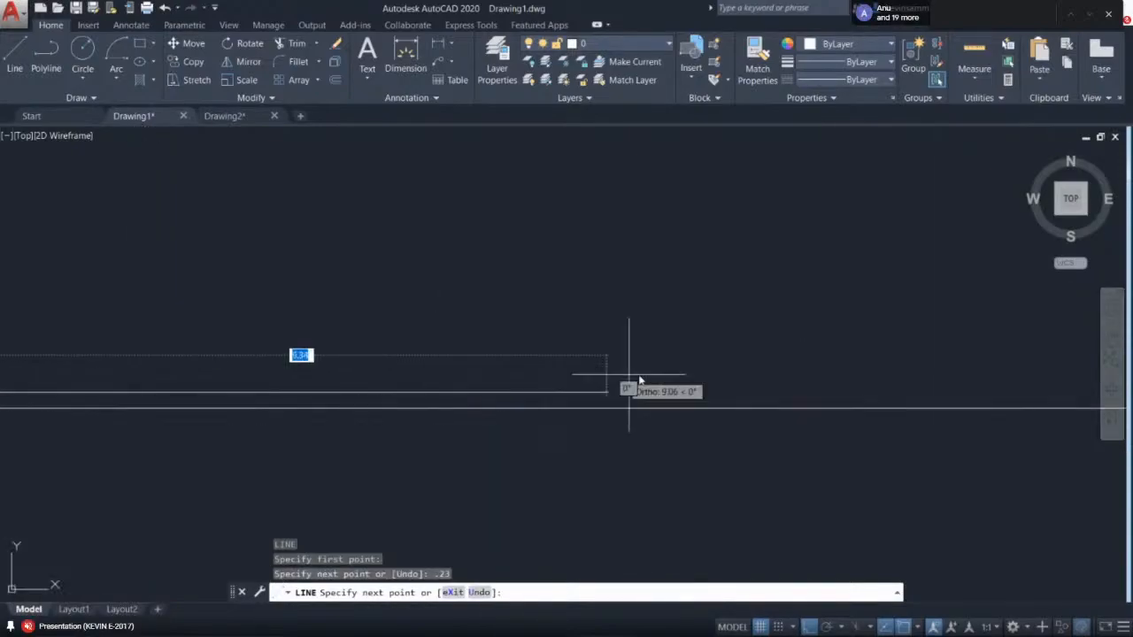
pyautogui.scroll(-4, 708, 370)
pyautogui.click(899, 365)
pyautogui.press('Escape')
# - Select the whole rectangle together with its inner lines and delete it
pyautogui.scroll(2, 619, 389)
pyautogui.scroll(-2, 256, 377)
pyautogui.moveTo(344, 299); pyautogui.dragTo(344, 403, button='middle')
pyautogui.scroll(2, 251, 213)
pyautogui.moveTo(246, 206); pyautogui.dragTo(311, 133, button='middle')
pyautogui.moveTo(394, 344); pyautogui.dragTo(398, 22, button='middle')
pyautogui.moveTo(388, 437); pyautogui.dragTo(431, 406, button='middle')
pyautogui.scroll(3, 344, 382)
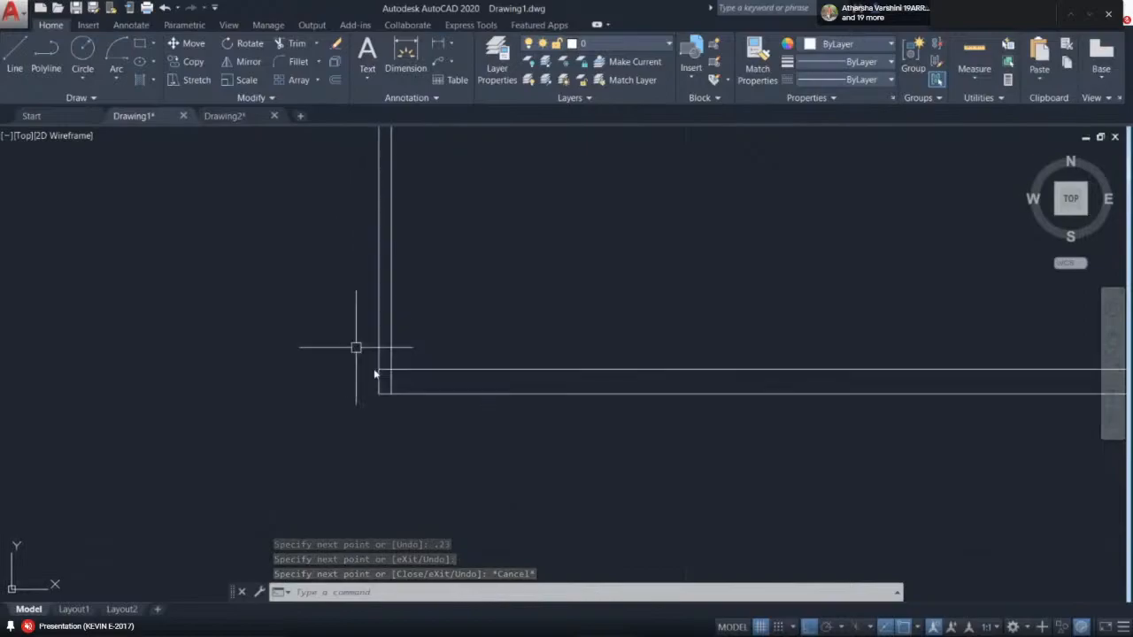
pyautogui.scroll(-4, 389, 364)
pyautogui.moveTo(569, 308); pyautogui.dragTo(413, 455)
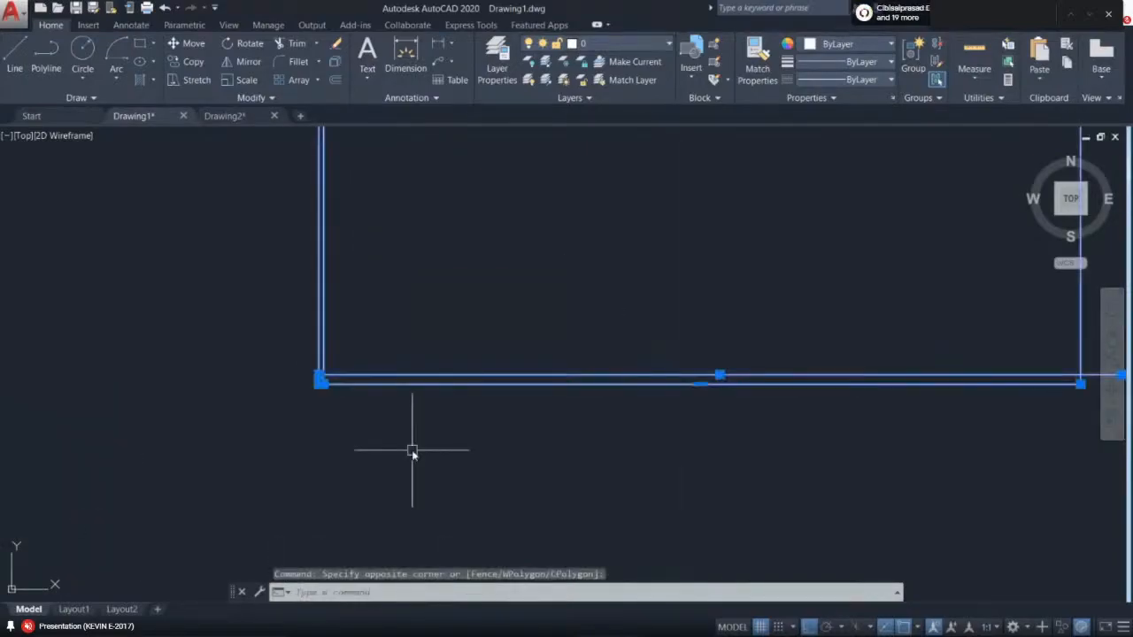
pyautogui.press('Delete')
# - Draw a new rectangle by picking two opposite corner points
pyautogui.write('ec')
pyautogui.press('Return')
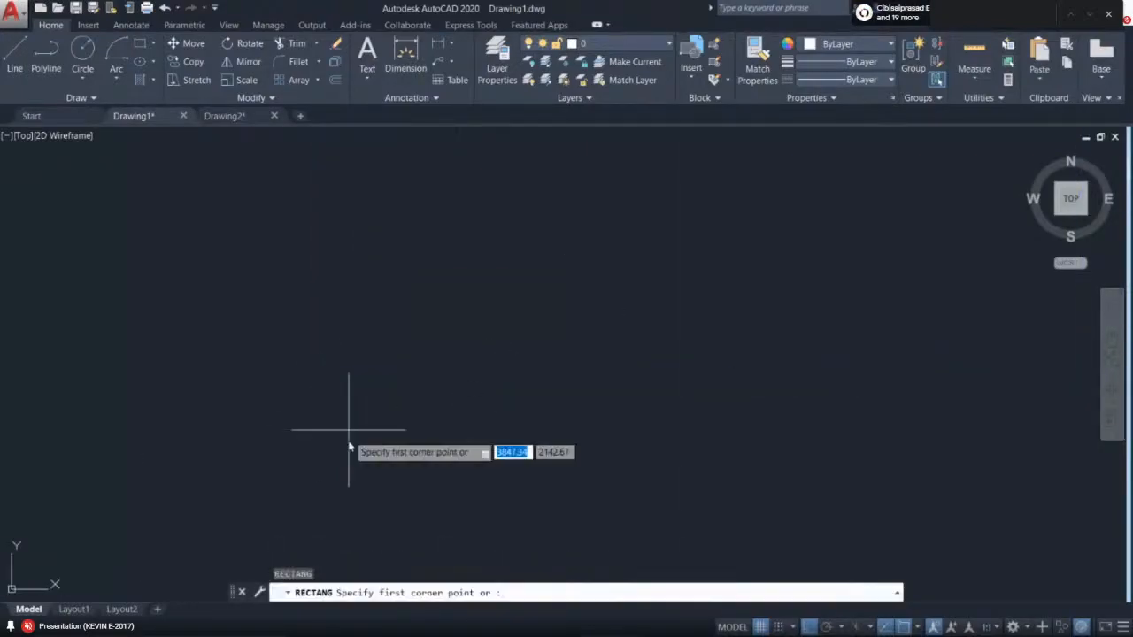
pyautogui.click(336, 461)
pyautogui.click(628, 253)
# - Draw a vertical line 0.23 inside the new rectangle's left edge, from its top edge to its bottom edge
pyautogui.moveTo(538, 329); pyautogui.dragTo(519, 291, button='middle')
pyautogui.scroll(2, 518, 288)
pyautogui.write('l')
pyautogui.press('Return')
pyautogui.scroll(2, 177, 167)
pyautogui.click(213, 169)
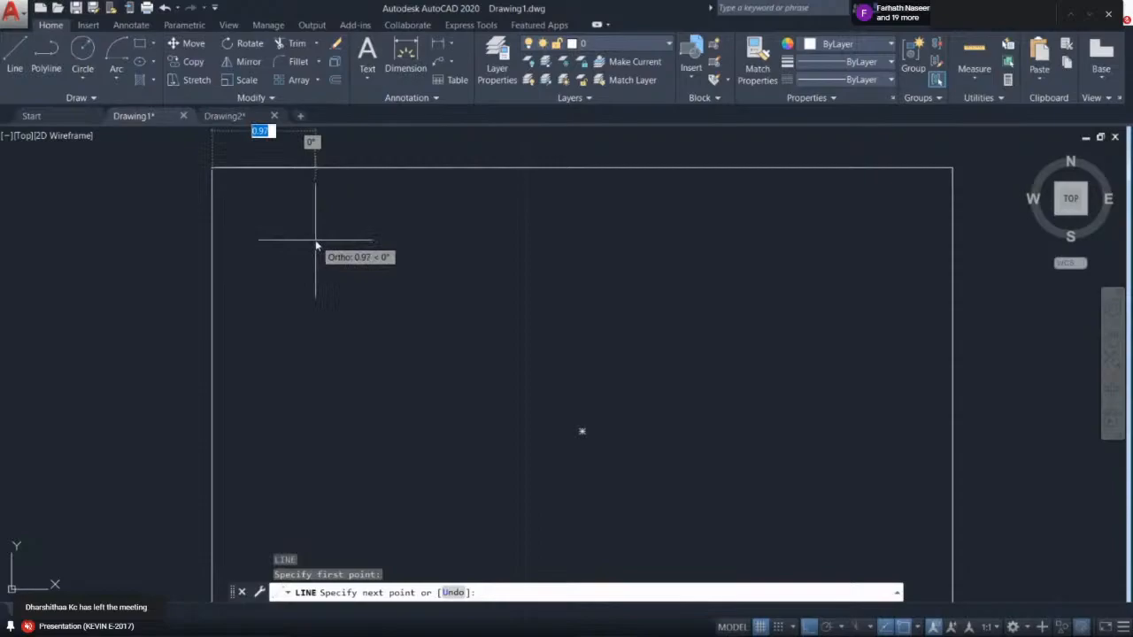
pyautogui.press('BackSpace')
pyautogui.press('Return')
pyautogui.moveTo(254, 379); pyautogui.dragTo(239, 190, button='middle')
pyautogui.click(223, 511)
pyautogui.press('Return')
pyautogui.moveTo(417, 392); pyautogui.dragTo(205, 461, button='middle')
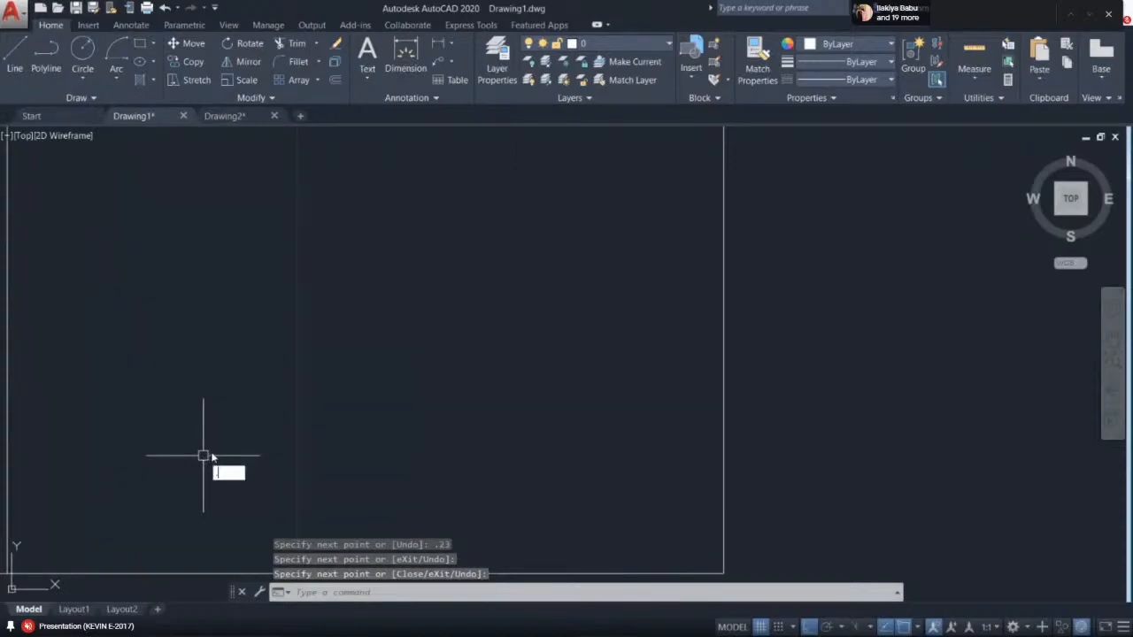
pyautogui.press('Escape')
# - Draw a horizontal line 0.23 below the rectangle's top edge, running across to the right edge
pyautogui.scroll(-3, 427, 442)
pyautogui.moveTo(427, 379); pyautogui.dragTo(493, 361, button='middle')
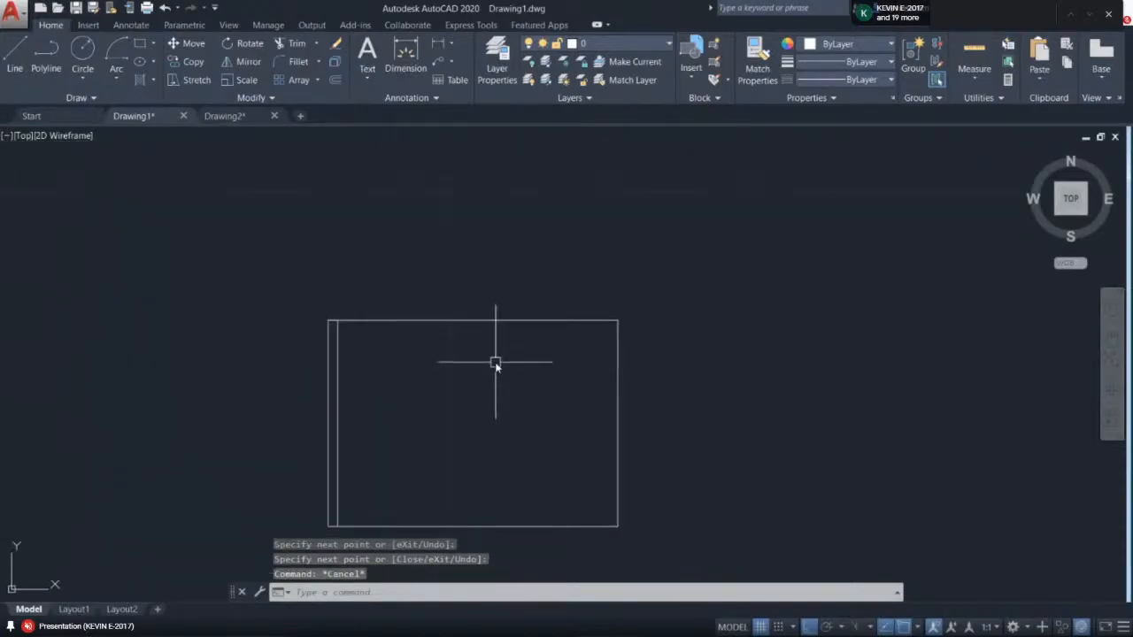
pyautogui.press('Return')
pyautogui.scroll(4, 327, 337)
pyautogui.click(313, 262)
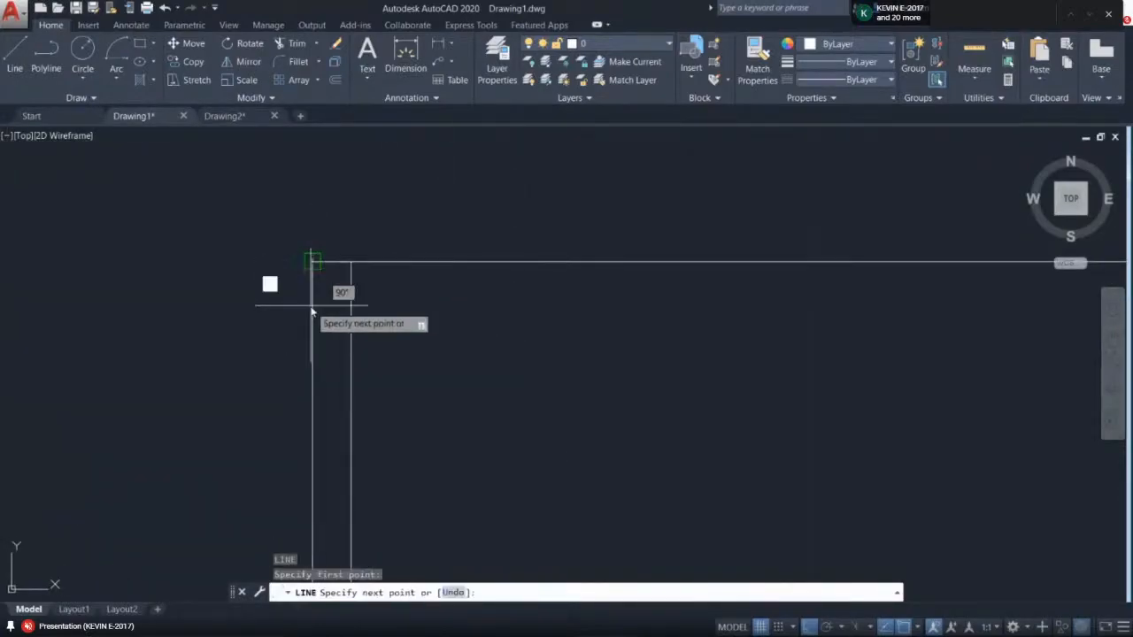
pyautogui.write('.')
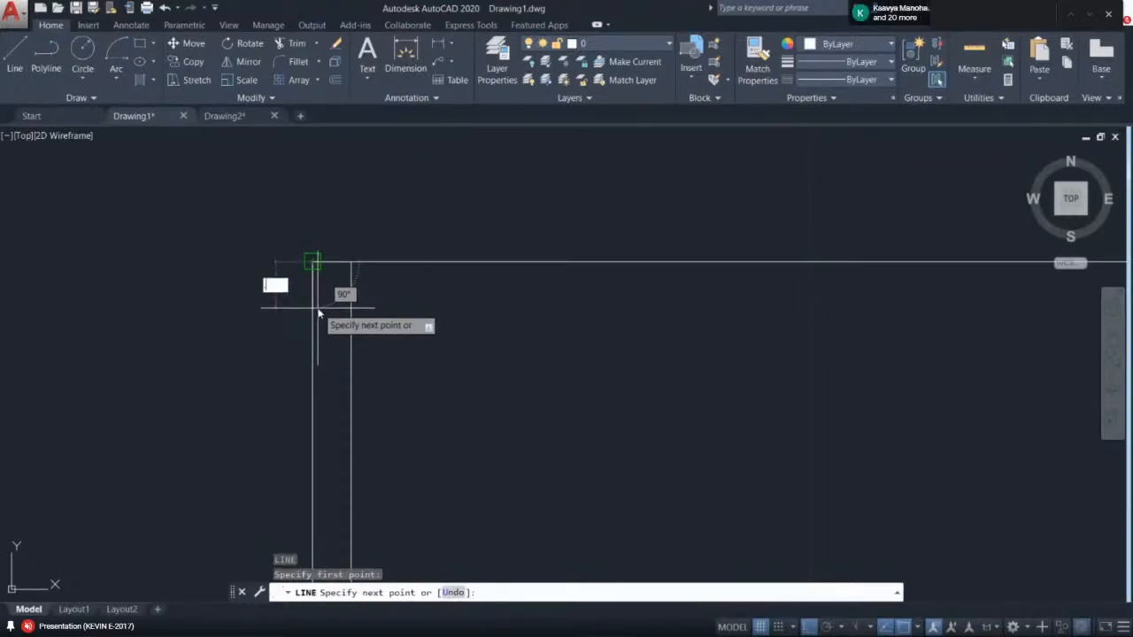
pyautogui.write('23')
pyautogui.press('Return')
pyautogui.moveTo(777, 294); pyautogui.dragTo(287, 295, button='middle')
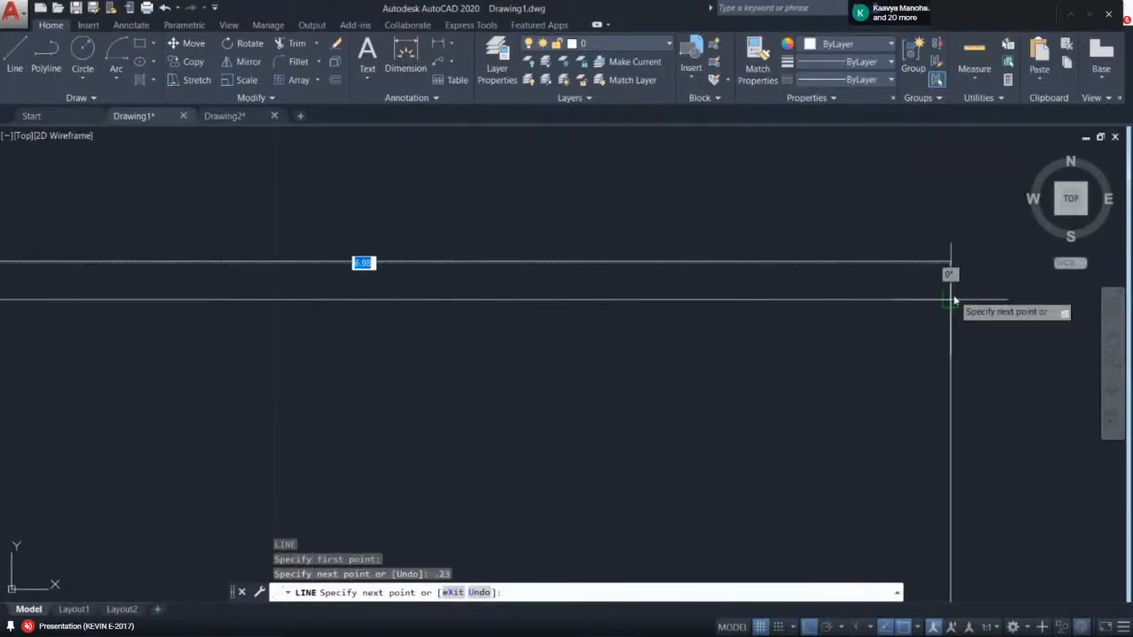
pyautogui.click(953, 301)
pyautogui.press('Return')
# - Draw a vertical line 0.23 inside the rectangle's right edge, from its top edge down to the bottom edge
pyautogui.moveTo(860, 390); pyautogui.dragTo(787, 326, button='middle')
pyautogui.scroll(-3, 815, 331)
pyautogui.scroll(2, 832, 267)
pyautogui.press('Return')
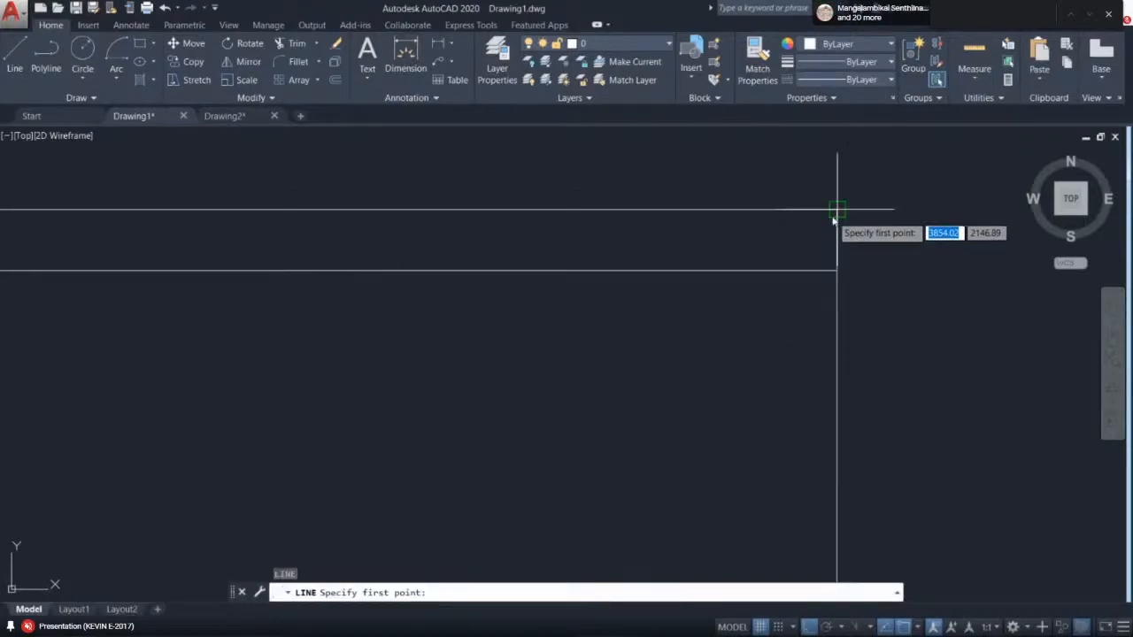
pyautogui.click(834, 221)
pyautogui.write('.23')
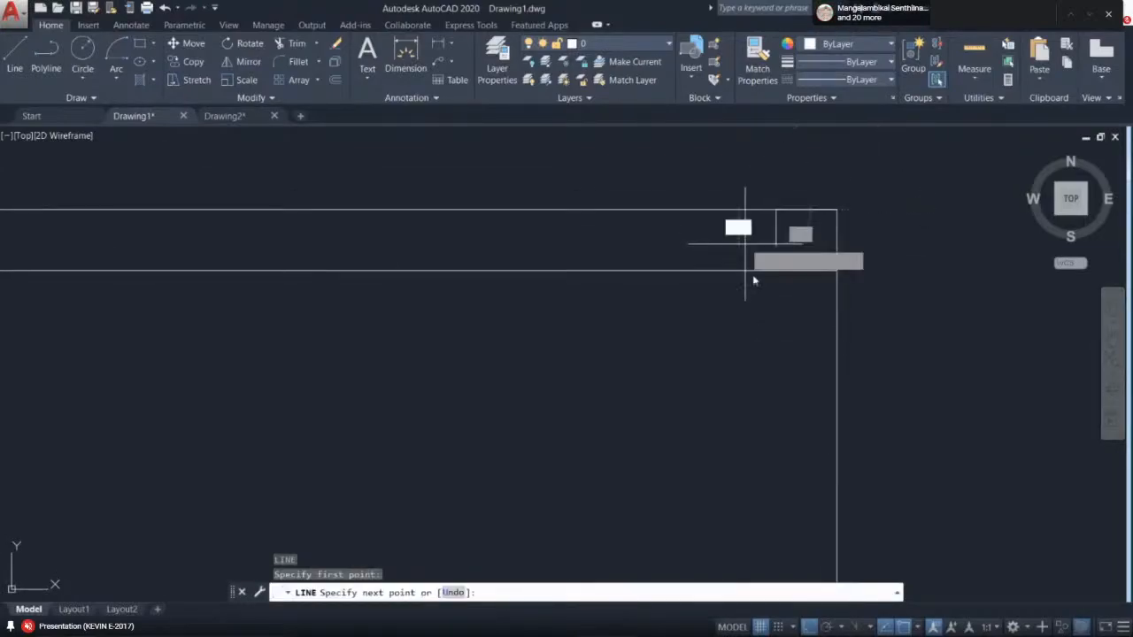
pyautogui.press('Return')
pyautogui.scroll(-2, 749, 395)
pyautogui.scroll(3, 742, 352)
pyautogui.scroll(-4, 742, 352)
pyautogui.scroll(2, 680, 447)
pyautogui.click(670, 385)
pyautogui.press('Return')
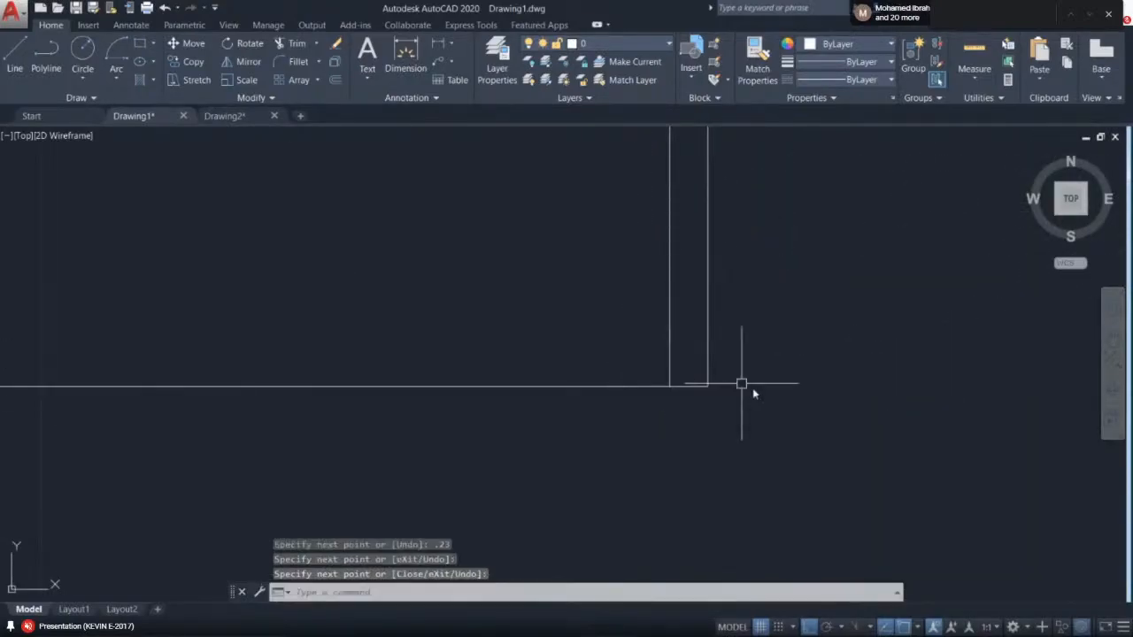
pyautogui.write('.23')
pyautogui.press('Return')
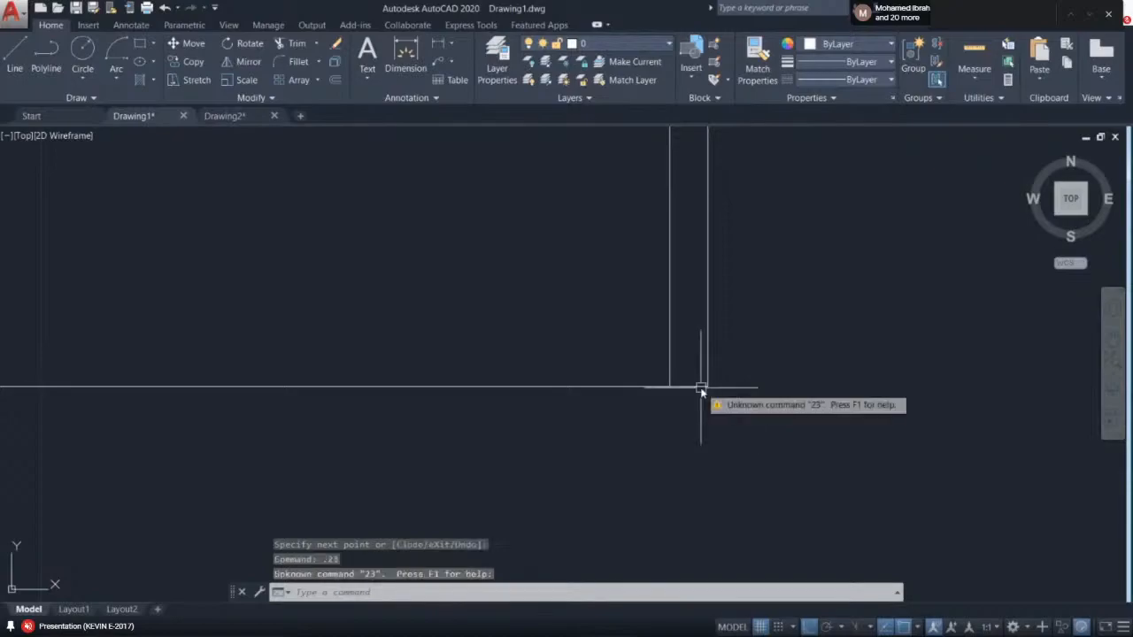
pyautogui.press('Escape')
# - Draw a horizontal line 0.23 above the rectangle's bottom edge, running across to the left edge
pyautogui.write('l')
pyautogui.press('Return')
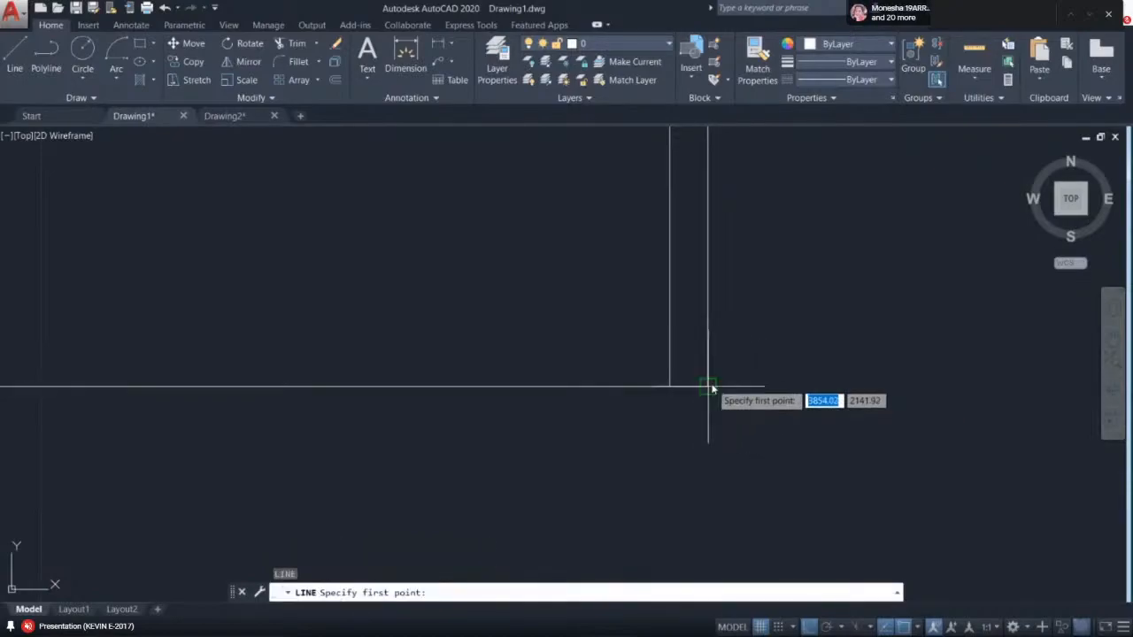
pyautogui.click(707, 386)
pyautogui.write('.2')
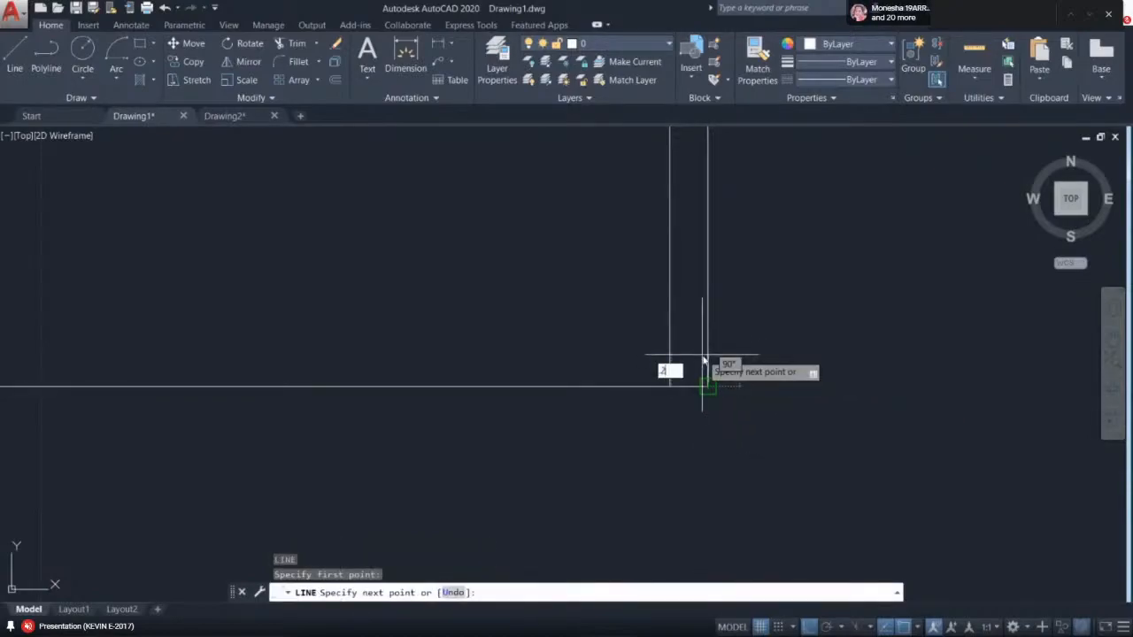
pyautogui.write('3')
pyautogui.press('Return')
pyautogui.moveTo(360, 354); pyautogui.dragTo(788, 327, button='middle')
pyautogui.scroll(-2, 788, 327)
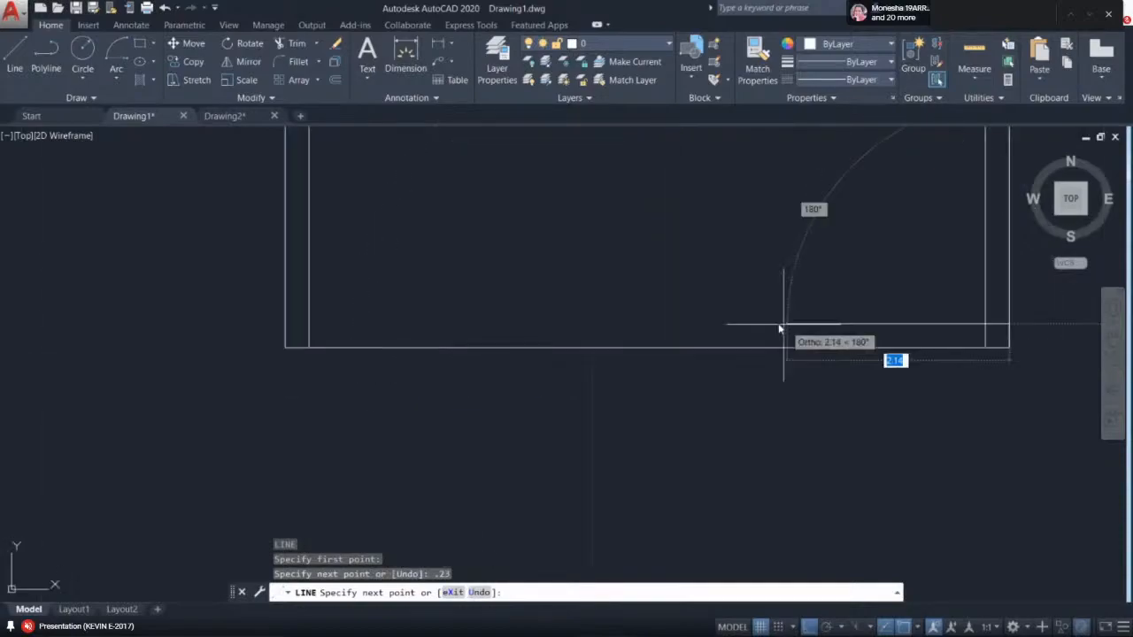
pyautogui.click(276, 329)
pyautogui.press('Return')
pyautogui.scroll(-2, 607, 315)
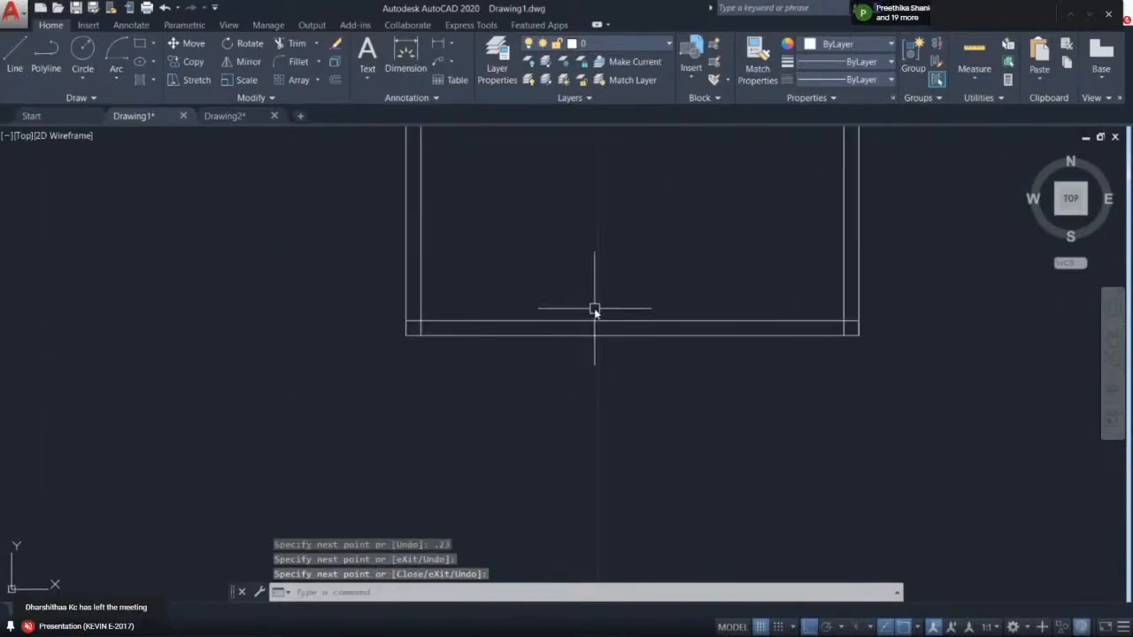
pyautogui.scroll(-2, 531, 363)
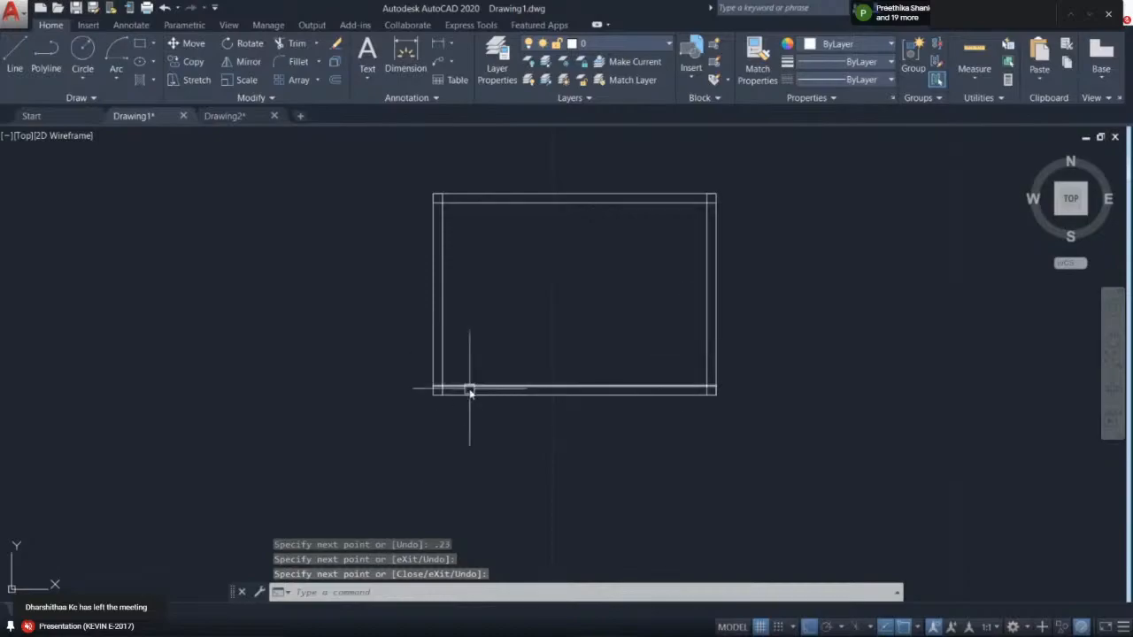
pyautogui.scroll(2, 469, 392)
pyautogui.moveTo(508, 310); pyautogui.dragTo(432, 382, button='middle')
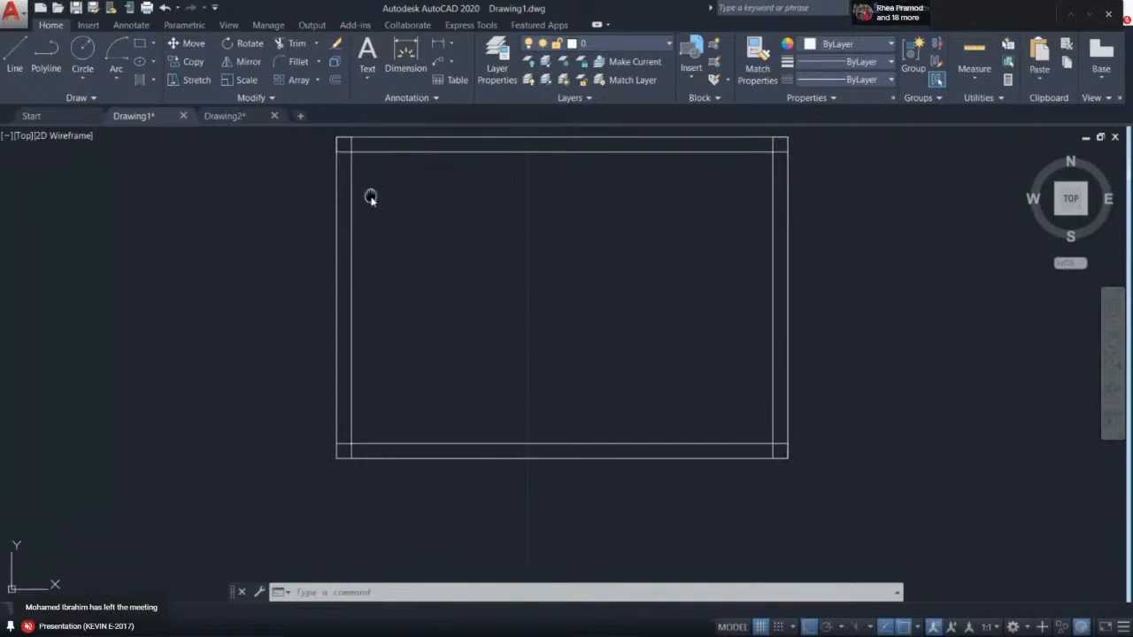
pyautogui.scroll(4, 354, 218)
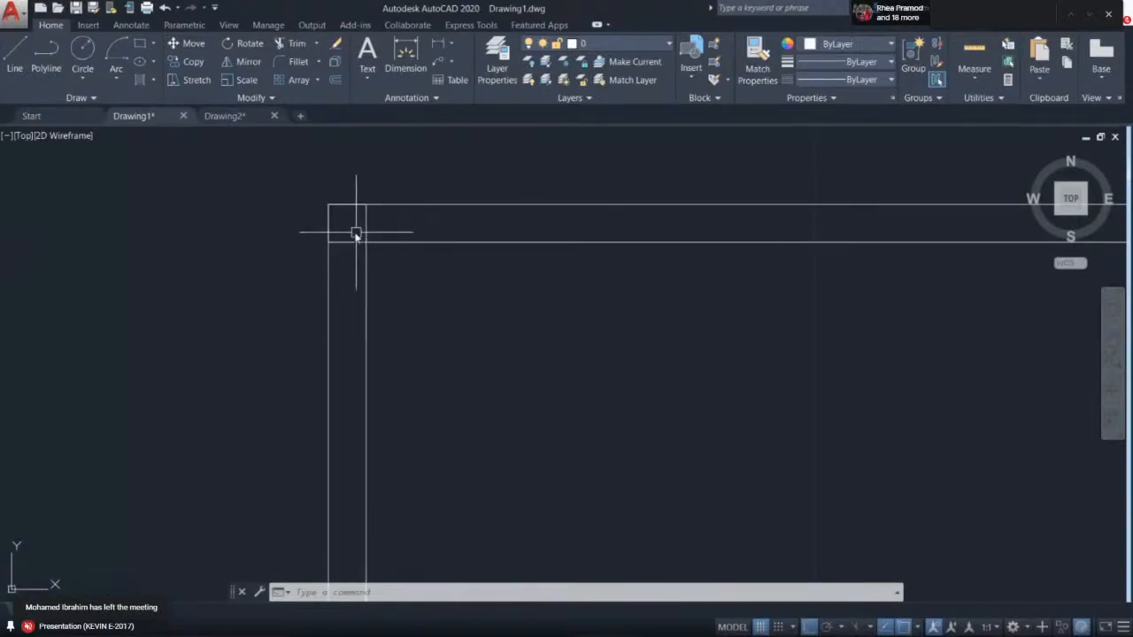
pyautogui.scroll(2, 355, 234)
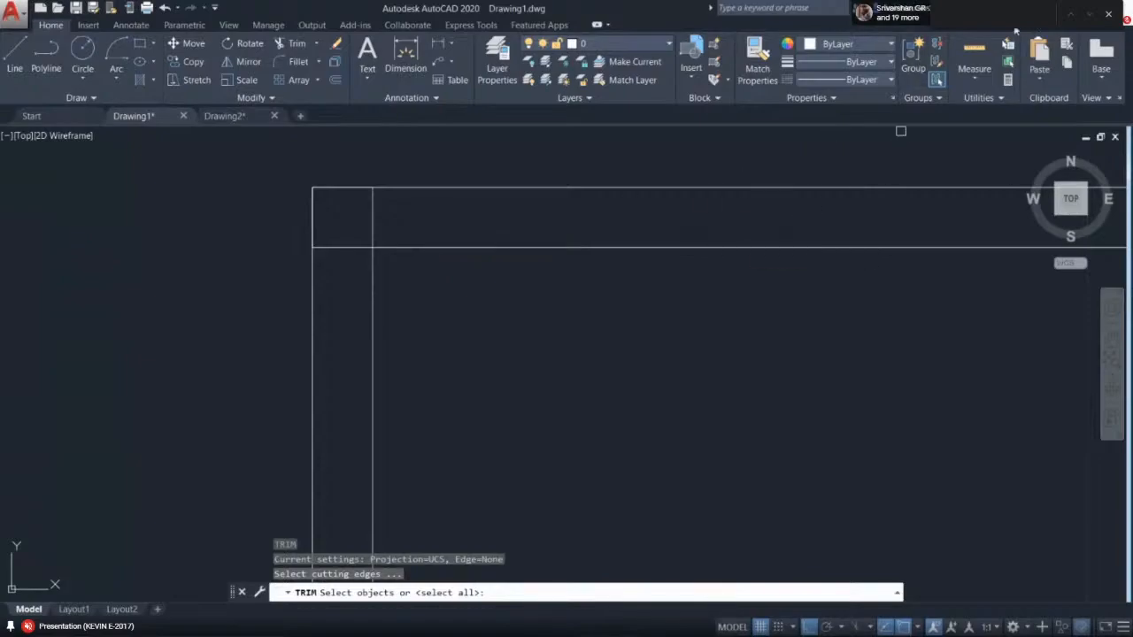
# - Switch to Google Meet and stop screen sharing
pyautogui.hotkey('alt', 'Tab')
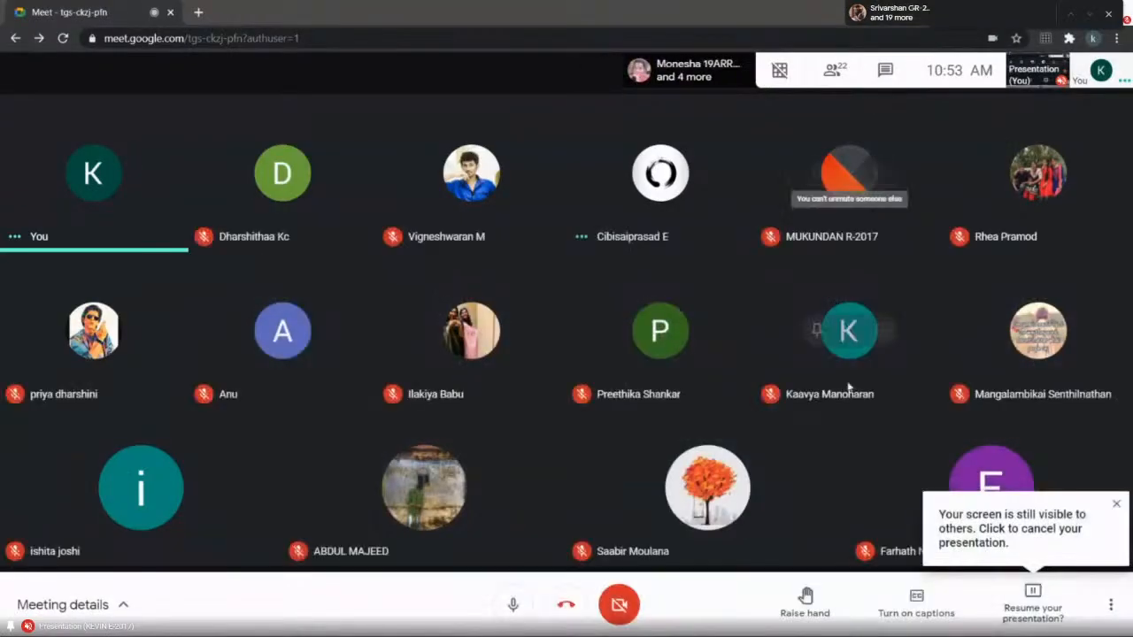
pyautogui.click(1025, 588)
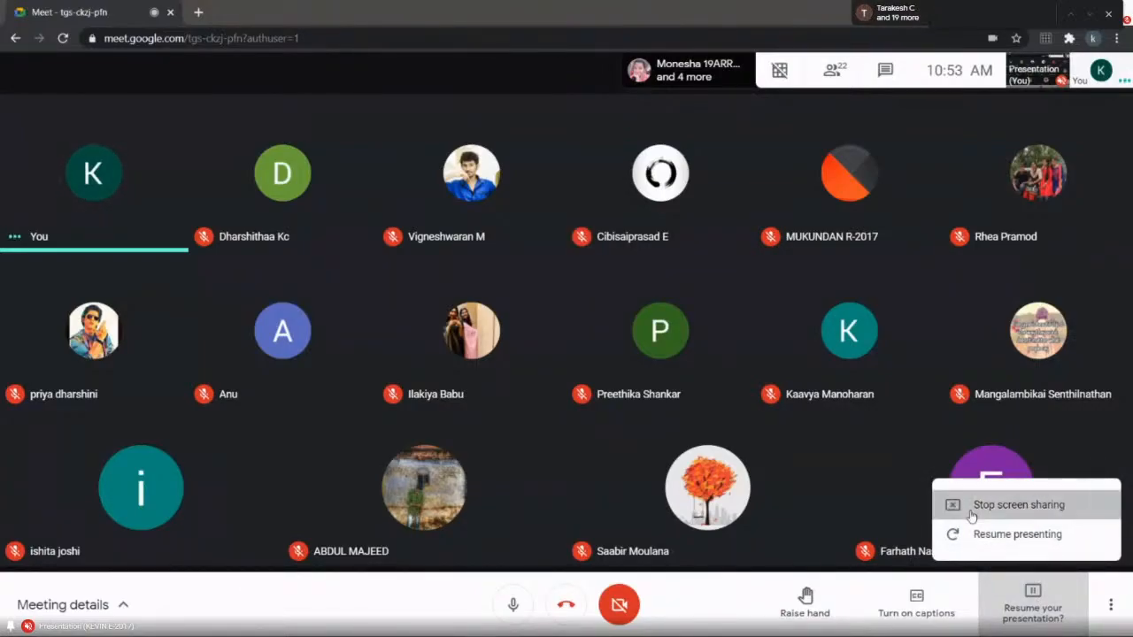
pyautogui.click(982, 506)
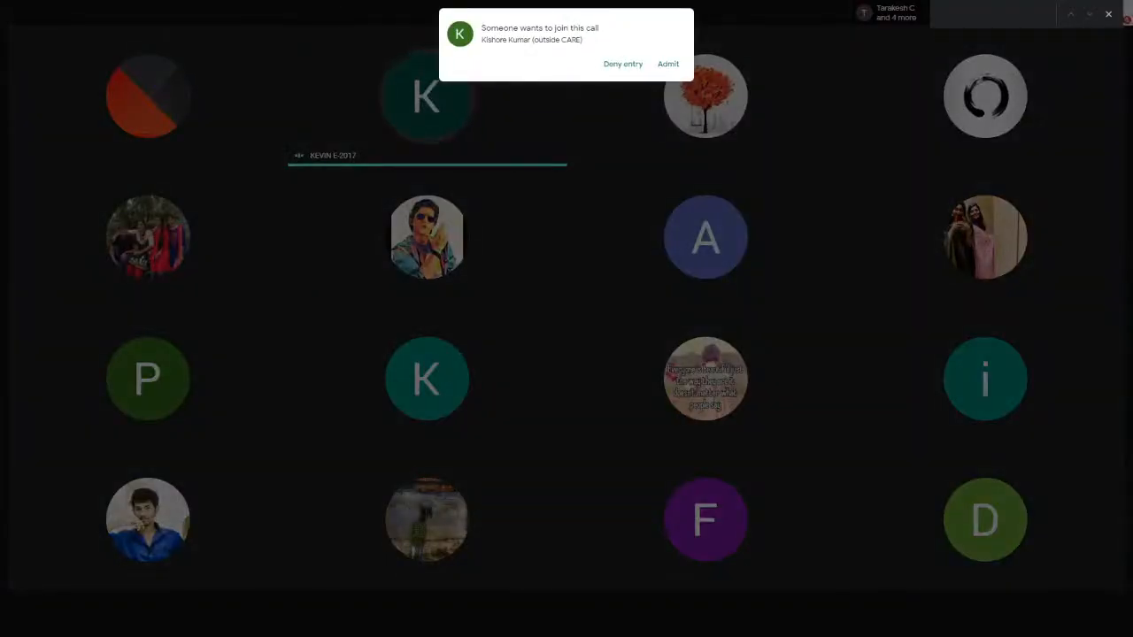
# - Admit the two people waiting to join the call
pyautogui.click(678, 66)
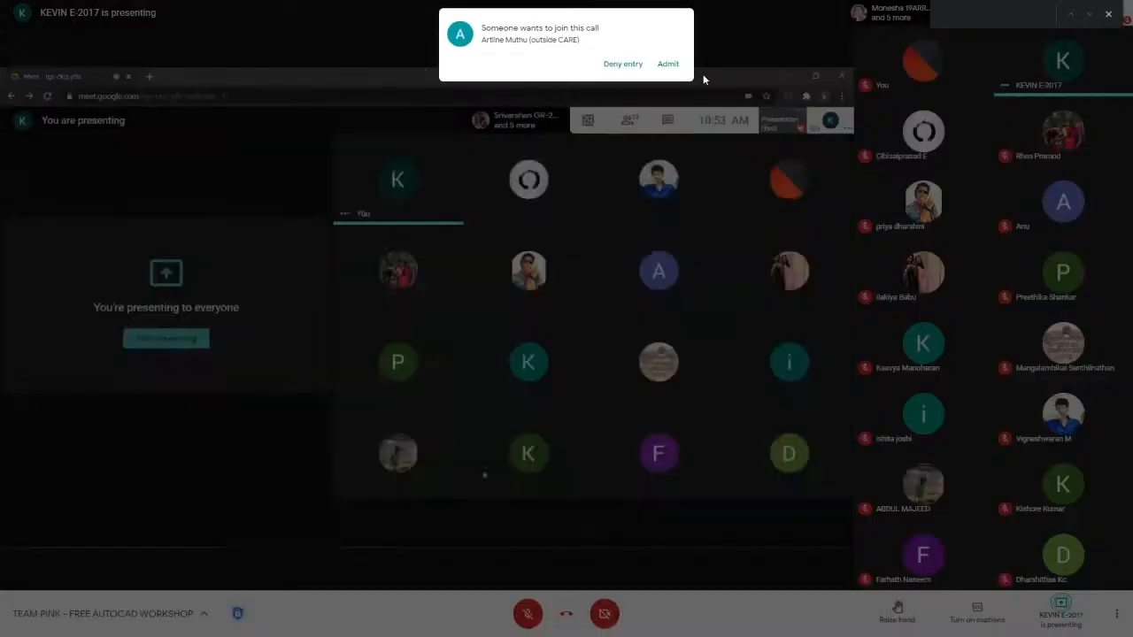
pyautogui.click(668, 65)
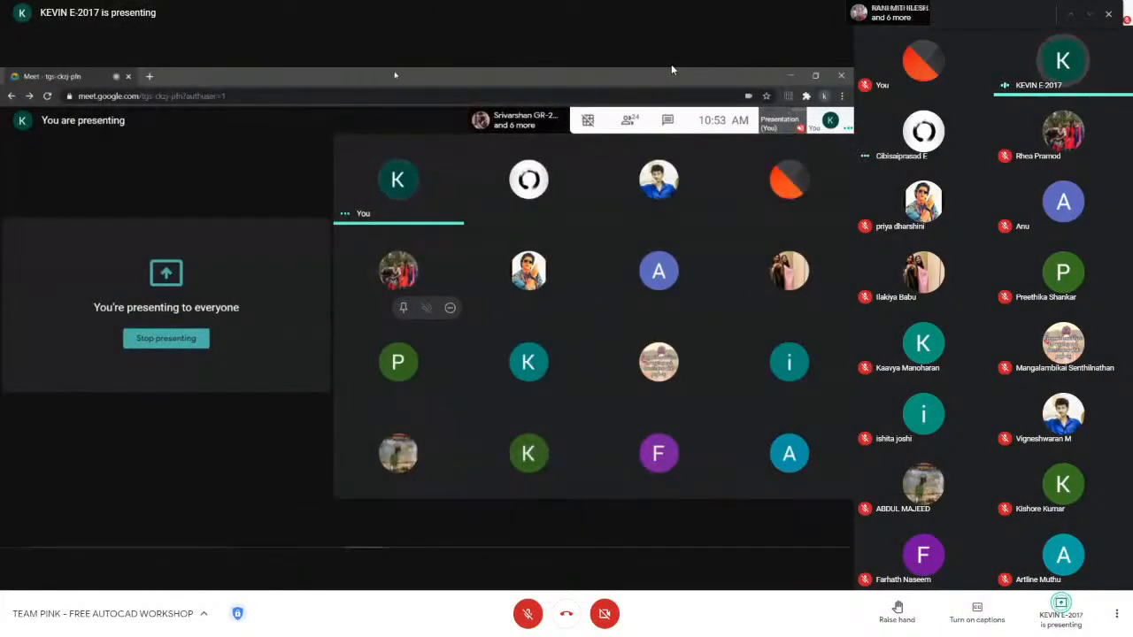
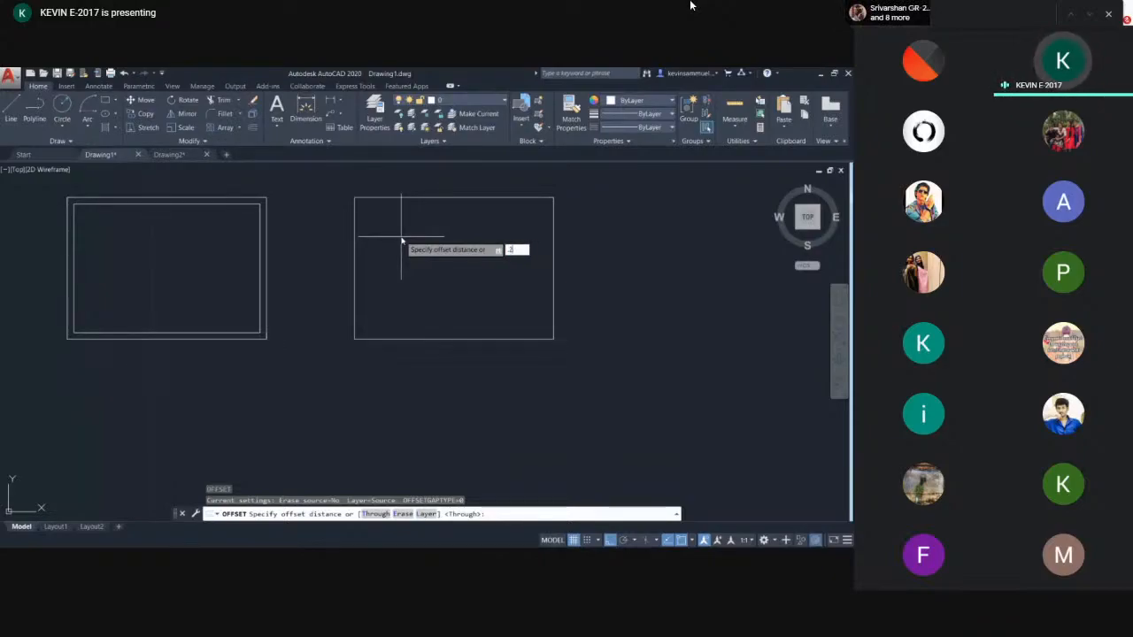
# - Offset the right rectangle 0.23 inward to create an inner border
pyautogui.press('Return')
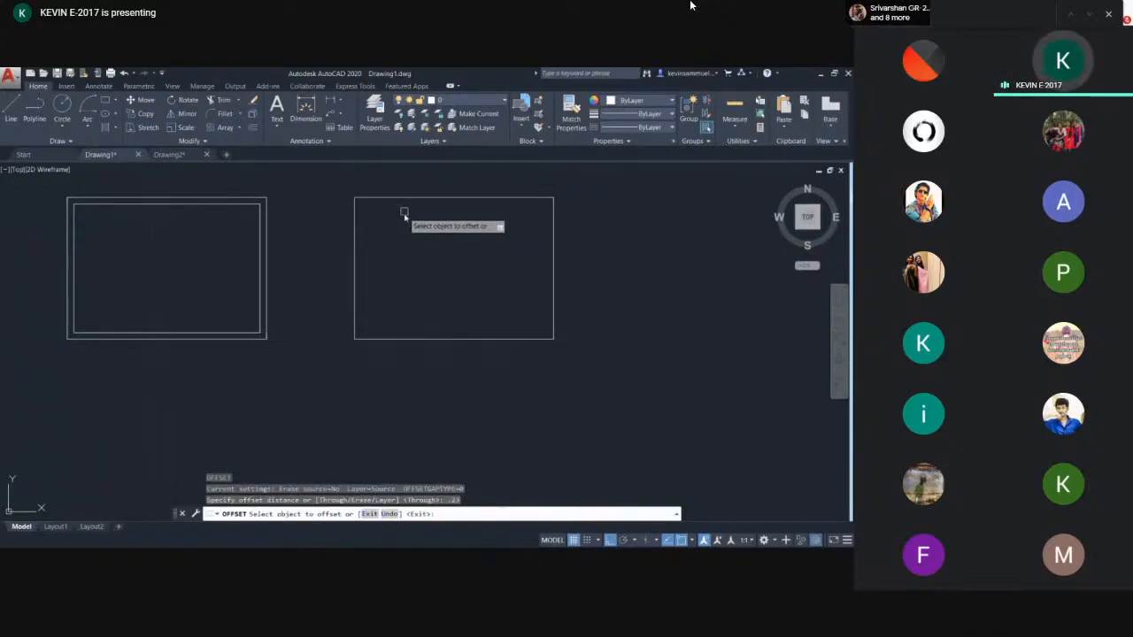
pyautogui.scroll(2, 401, 222)
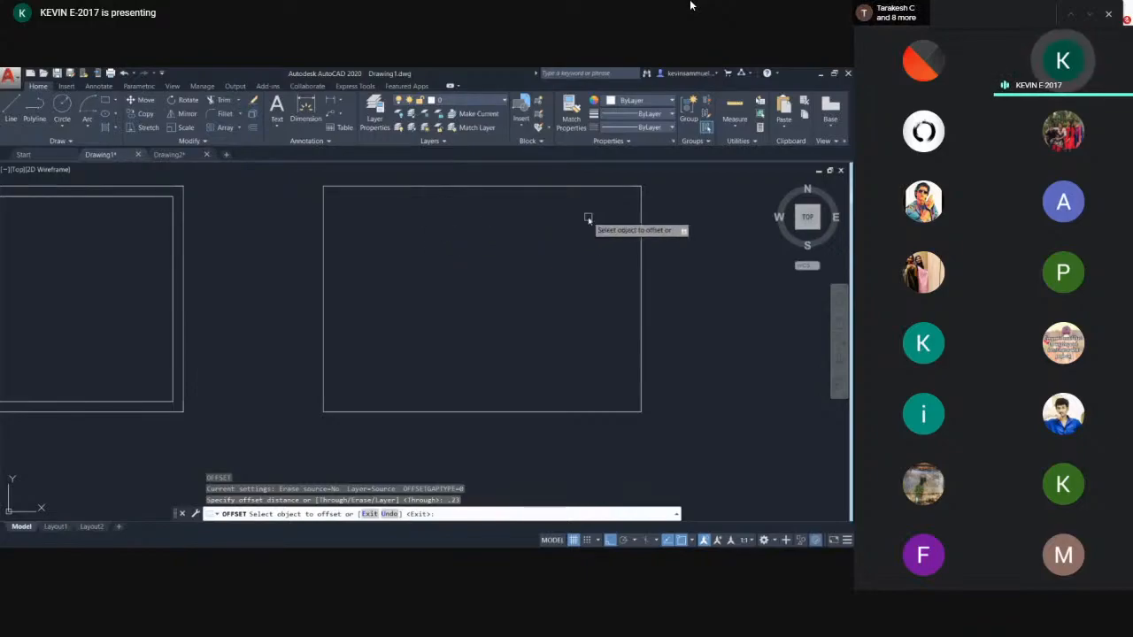
pyautogui.click(558, 186)
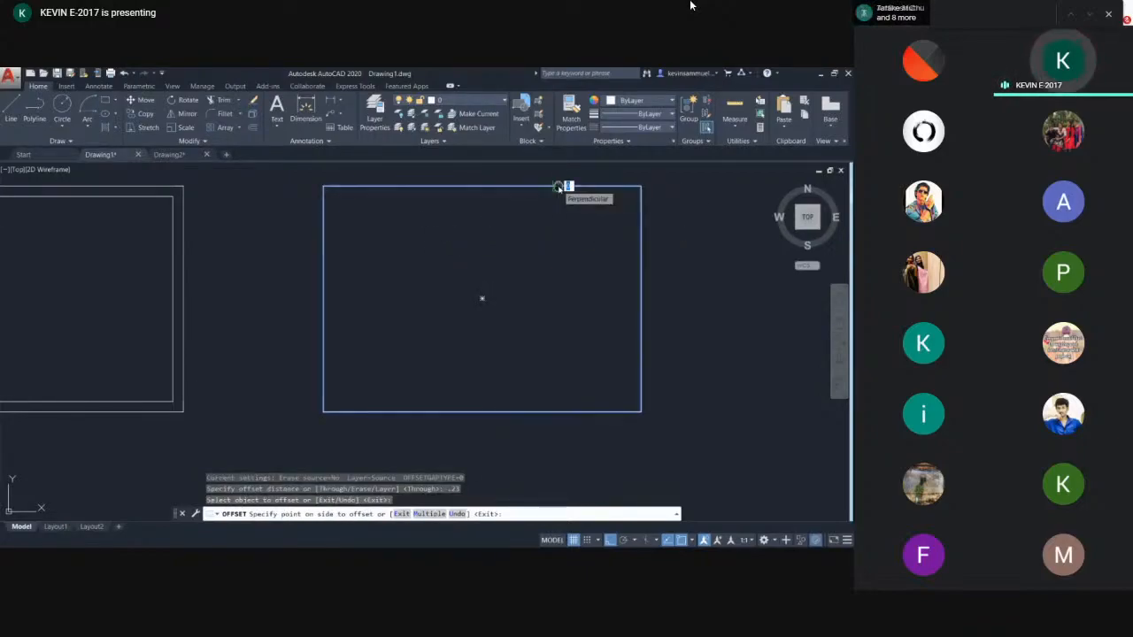
pyautogui.moveTo(561, 185); pyautogui.dragTo(532, 220, button='middle')
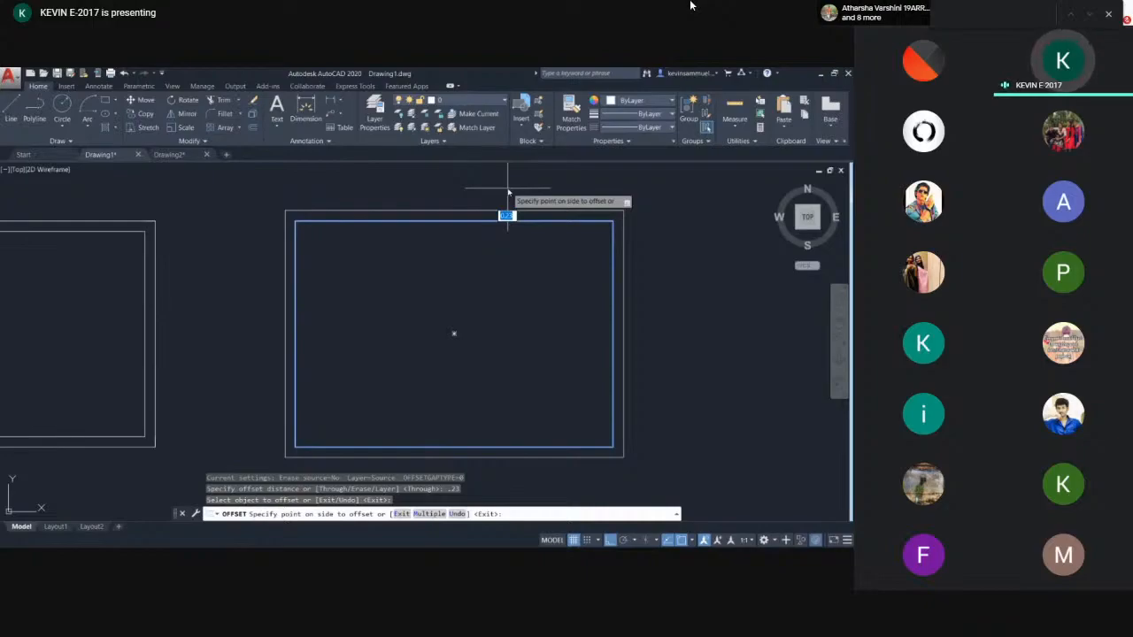
pyautogui.click(513, 265)
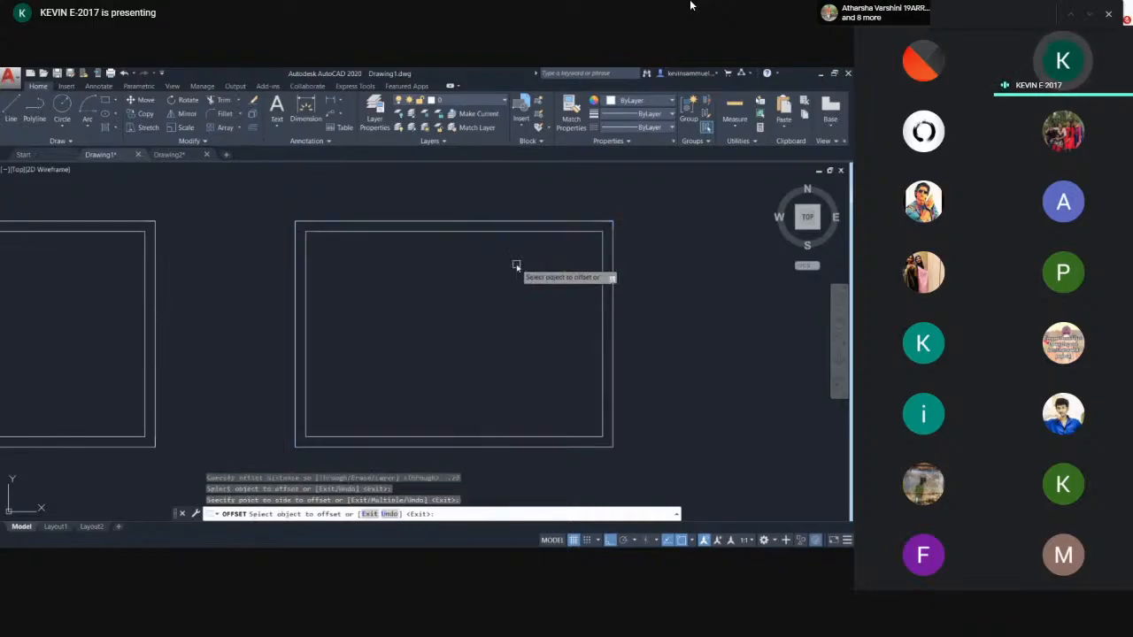
pyautogui.press('Escape')
# - Delete the stray short line near the rectangle's top-right corner
pyautogui.scroll(-2, 482, 248)
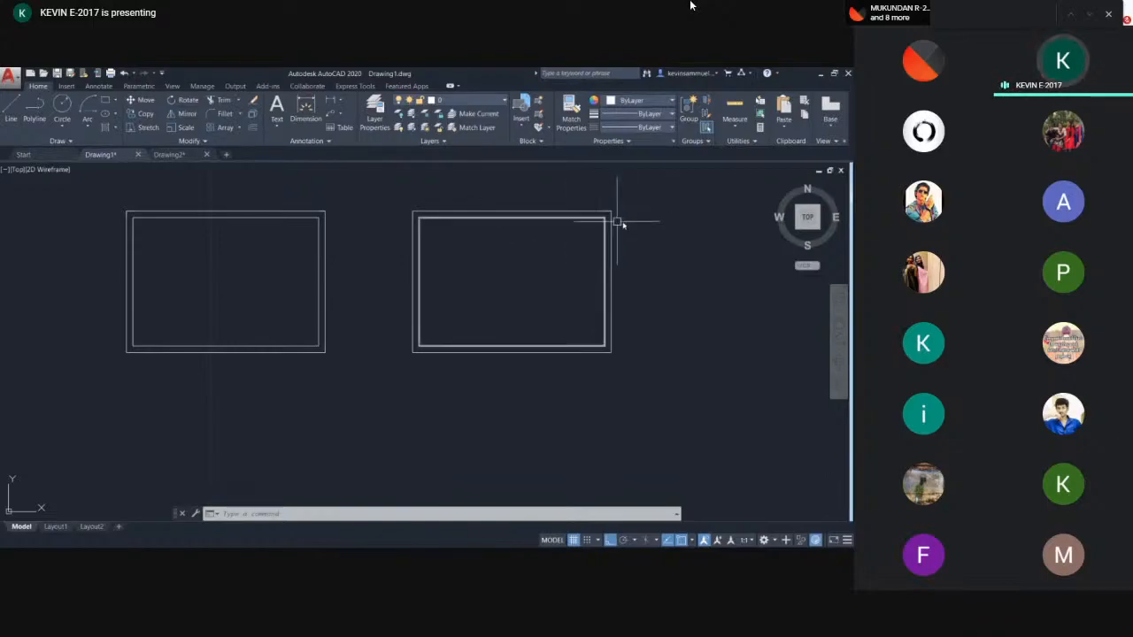
pyautogui.moveTo(613, 228); pyautogui.dragTo(470, 237, button='middle')
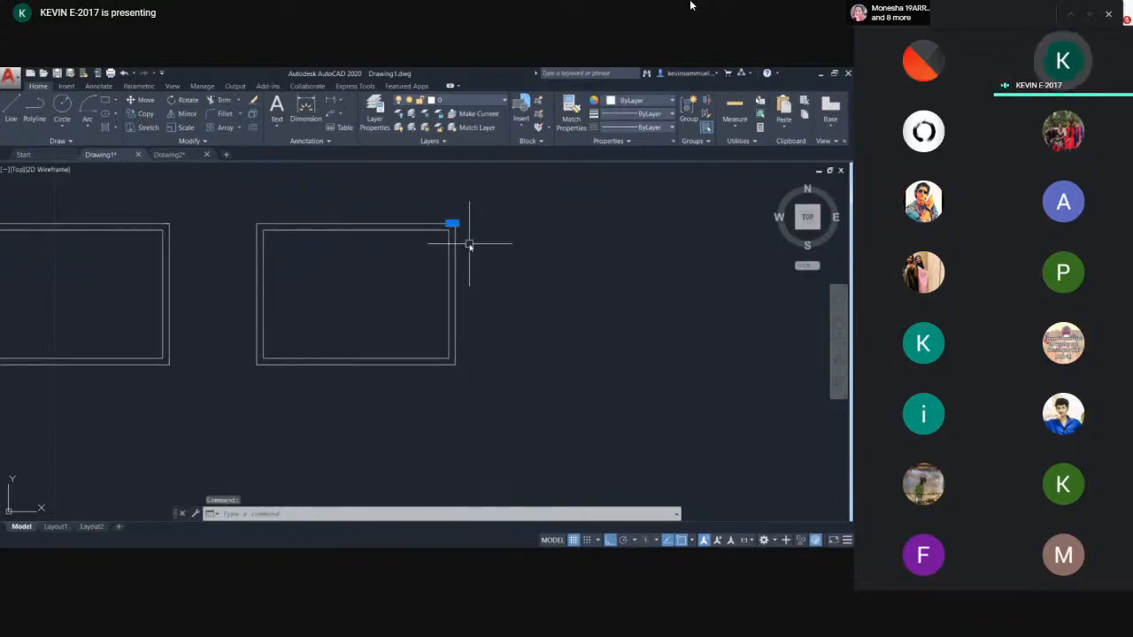
pyautogui.press('Delete')
pyautogui.click(309, 224)
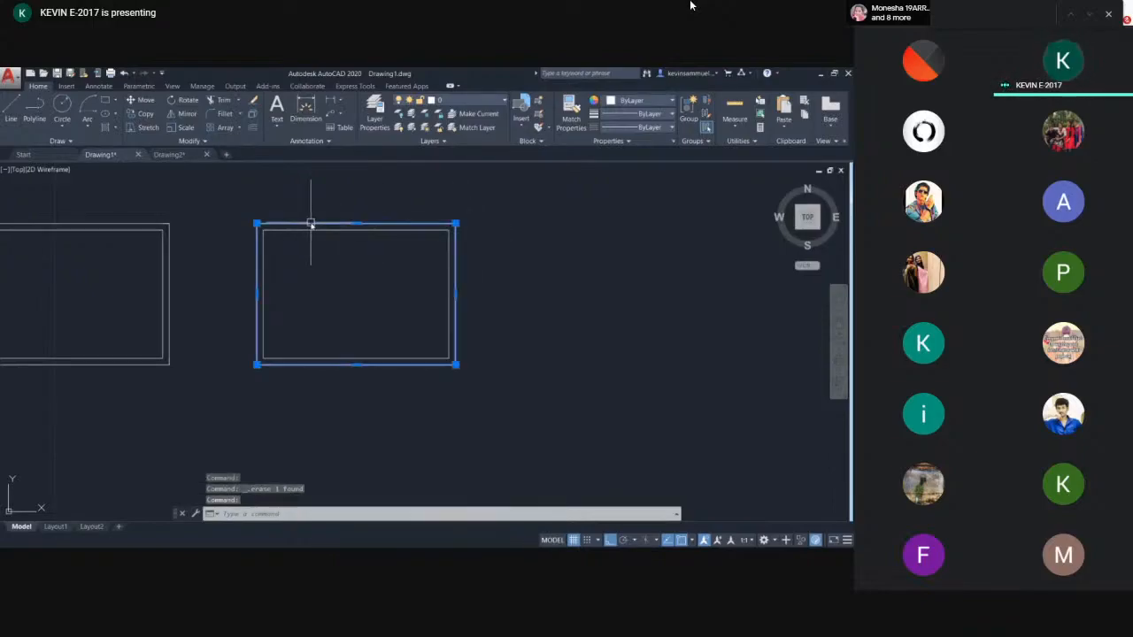
pyautogui.press('Escape')
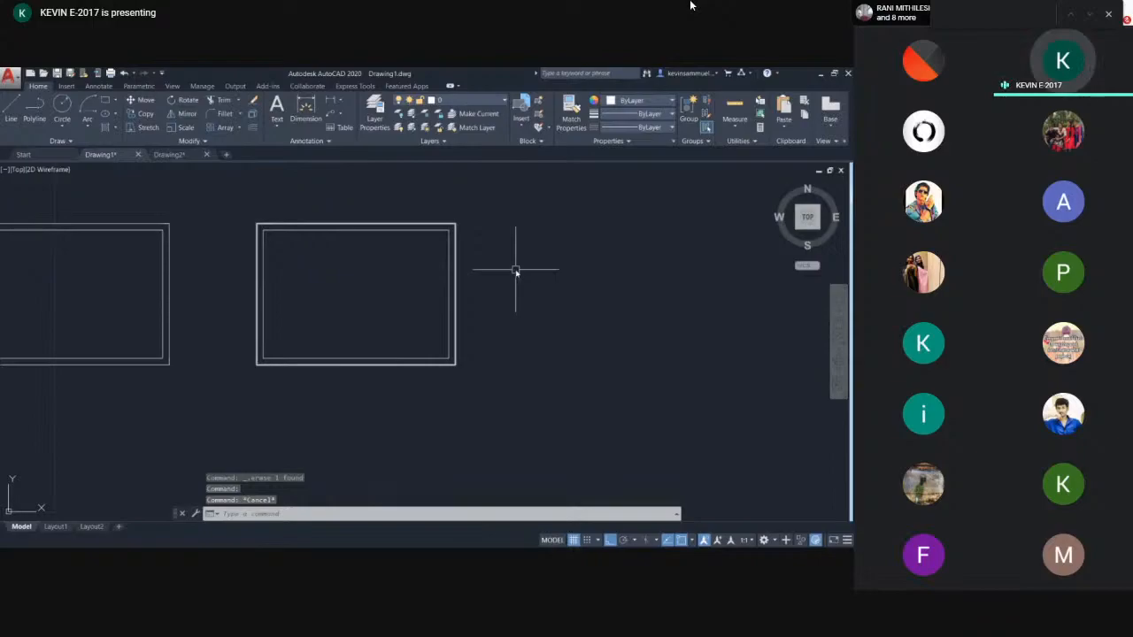
# - Draw a vertical line in the empty area to the right of the rectangles
pyautogui.scroll(-2, 516, 271)
pyautogui.write('l')
pyautogui.press('Return')
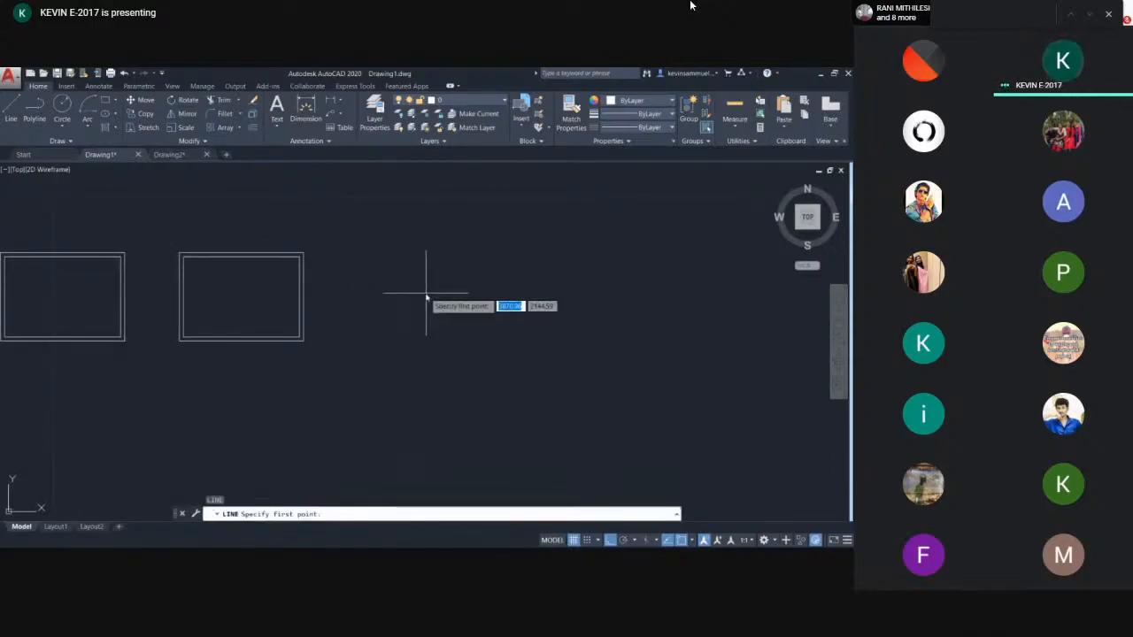
pyautogui.click(435, 264)
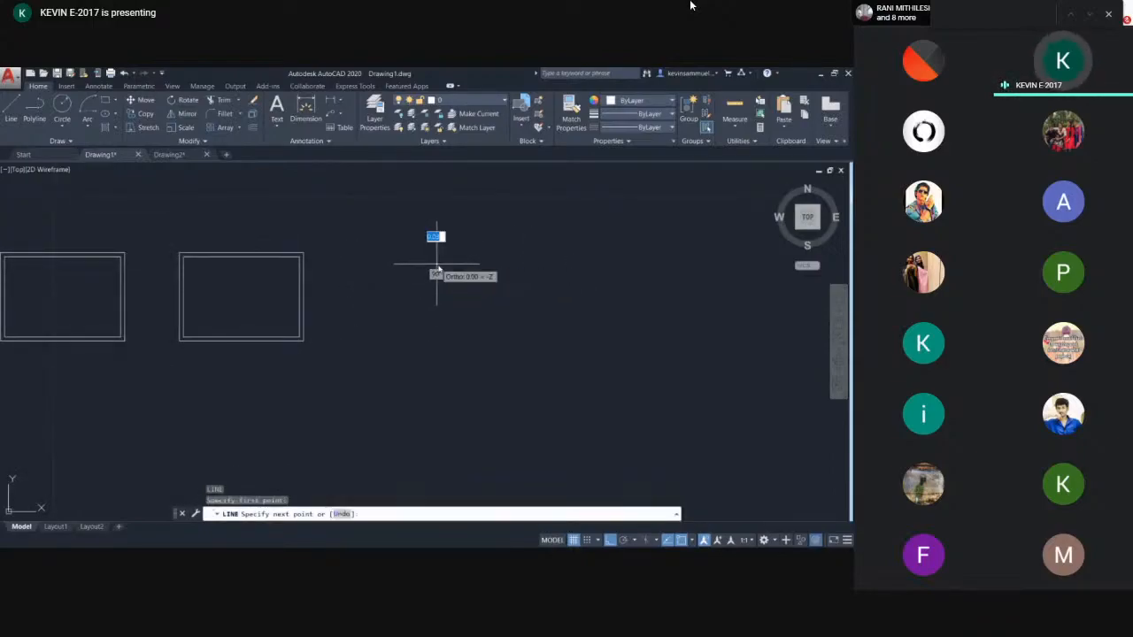
pyautogui.click(433, 347)
pyautogui.press('Escape')
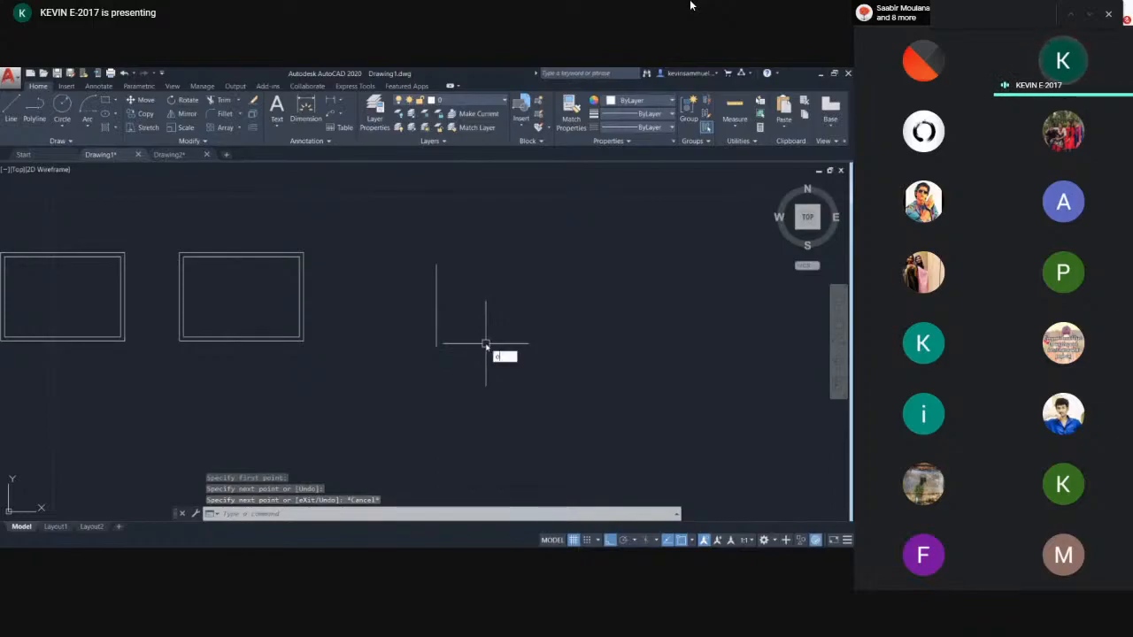
# - Offset the vertical line 0.23 to the right
pyautogui.write('o')
pyautogui.press('Return')
pyautogui.press('Return')
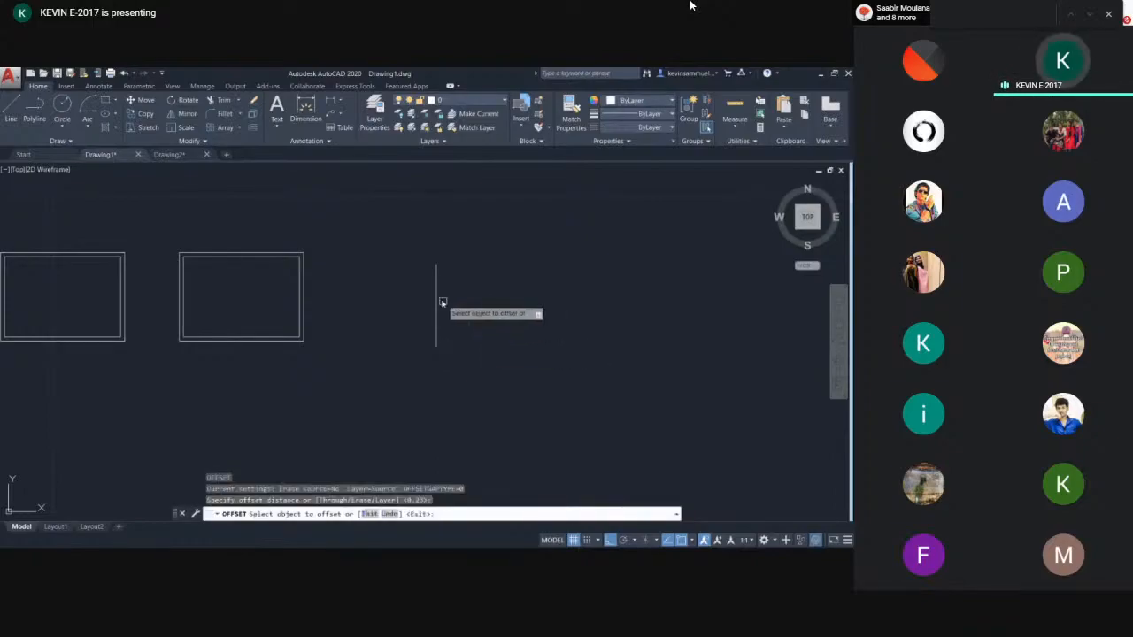
pyautogui.click(436, 288)
pyautogui.click(463, 295)
pyautogui.press('Escape')
# - Delete the offset copy of the vertical line
pyautogui.scroll(2, 439, 295)
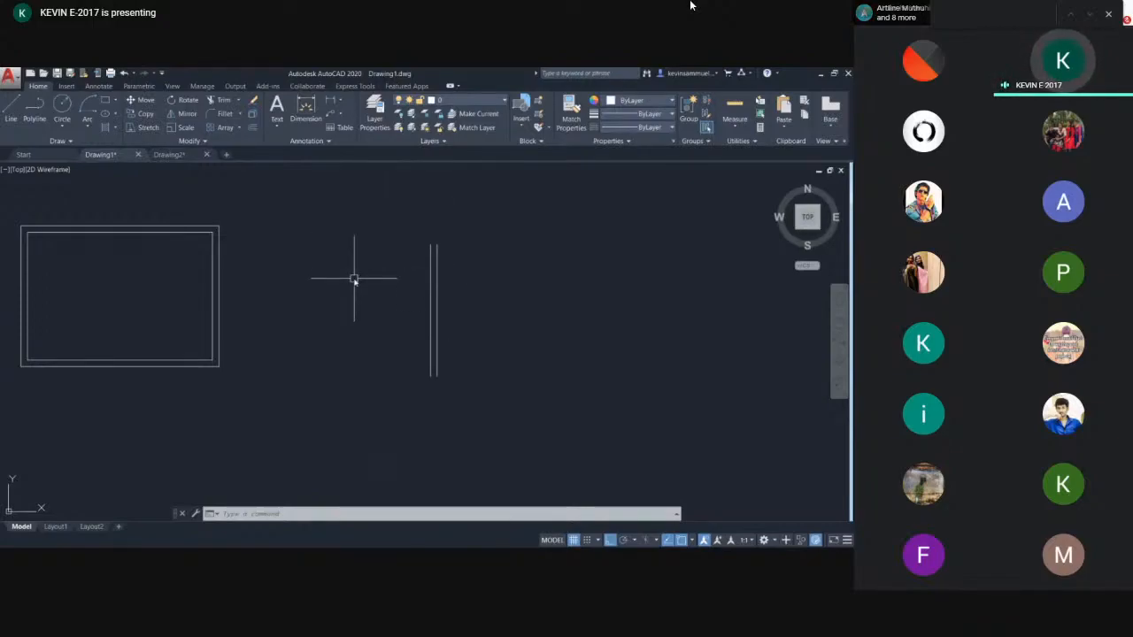
pyautogui.click(435, 261)
pyautogui.press('Delete')
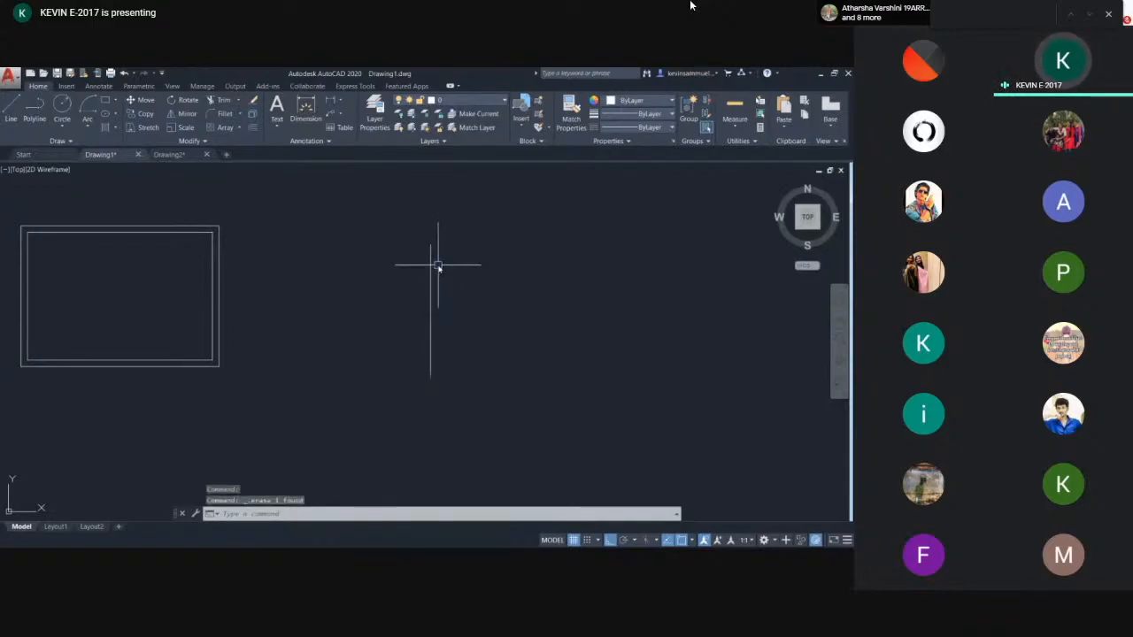
pyautogui.write('o')
pyautogui.press('Return')
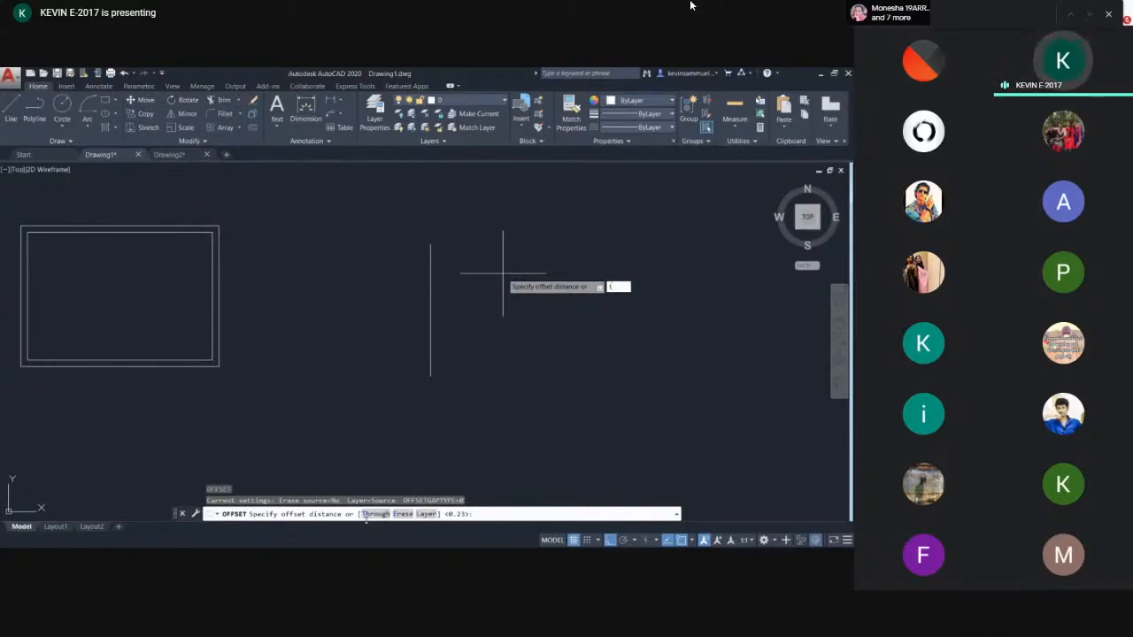
pyautogui.write('t')
pyautogui.press('Return')
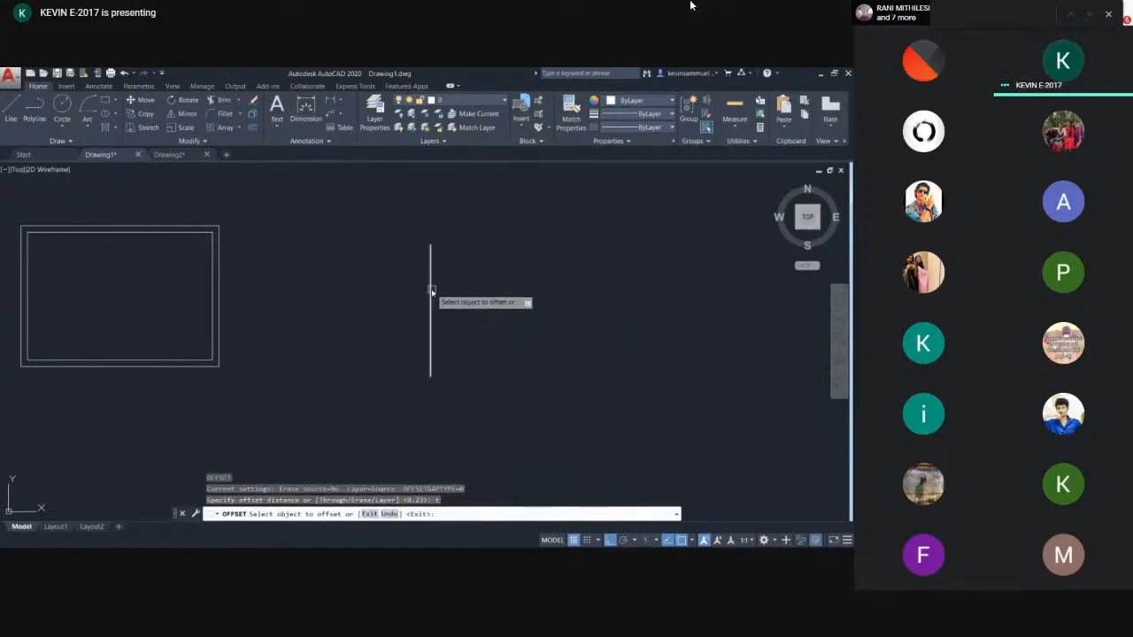
pyautogui.click(431, 299)
pyautogui.moveTo(590, 289); pyautogui.dragTo(256, 289, button='middle')
pyautogui.scroll(-2, 256, 292)
pyautogui.scroll(-3, 612, 313)
pyautogui.moveTo(611, 314); pyautogui.dragTo(367, 314, button='middle')
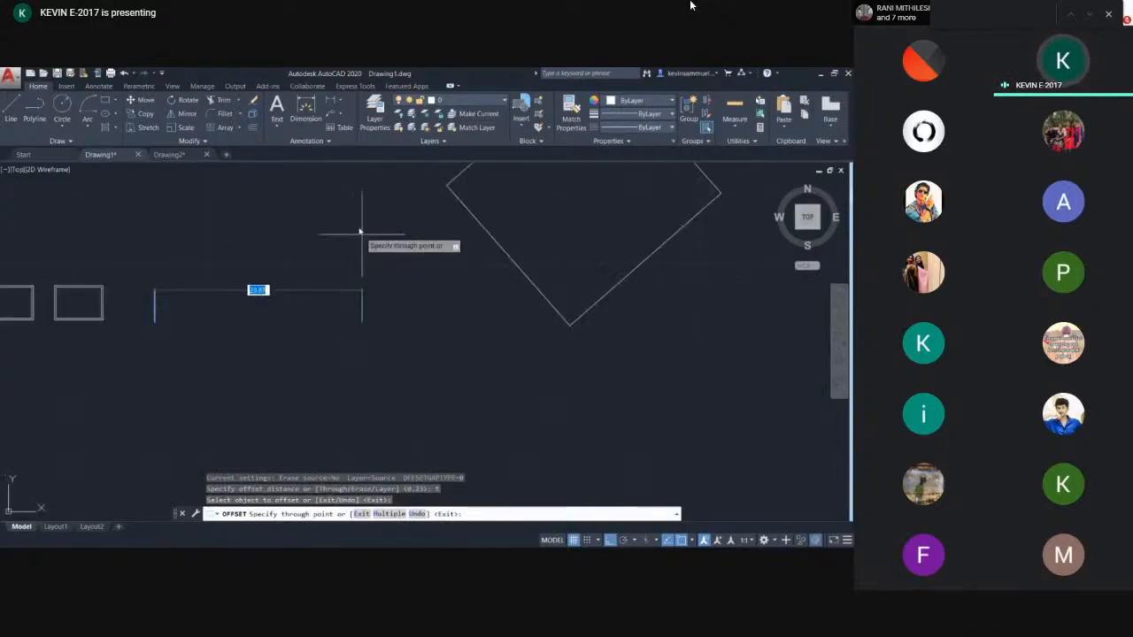
pyautogui.scroll(4, 221, 301)
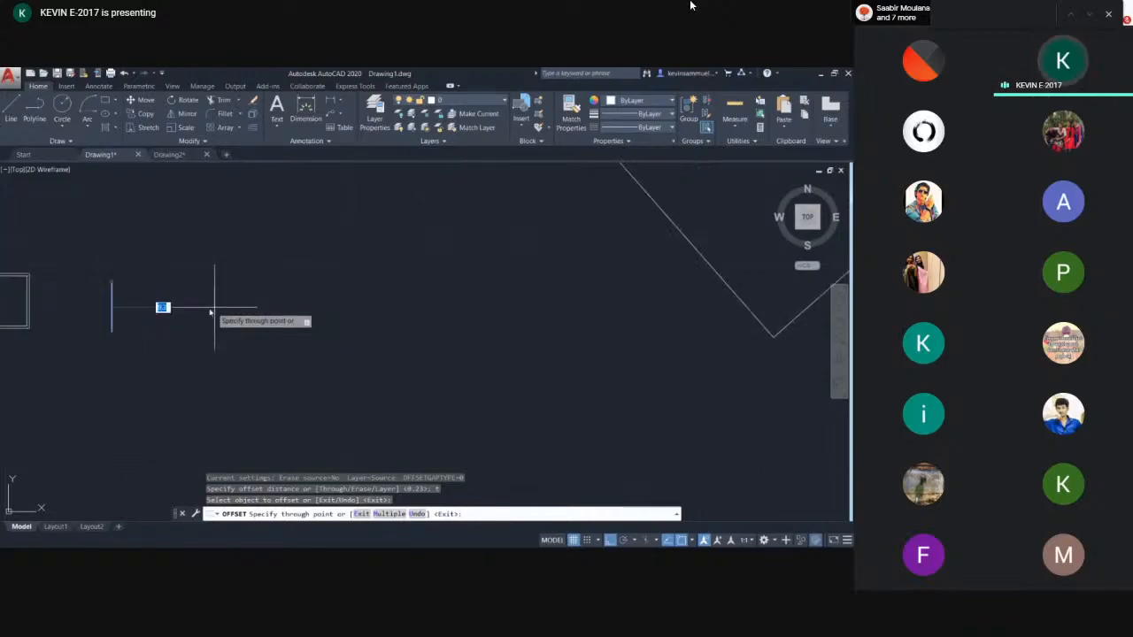
pyautogui.scroll(2, 321, 290)
pyautogui.press('Escape')
# - Offset the vertical line repeatedly with the Through option, placing four parallel copies at chosen points to the right
pyautogui.scroll(2, 212, 262)
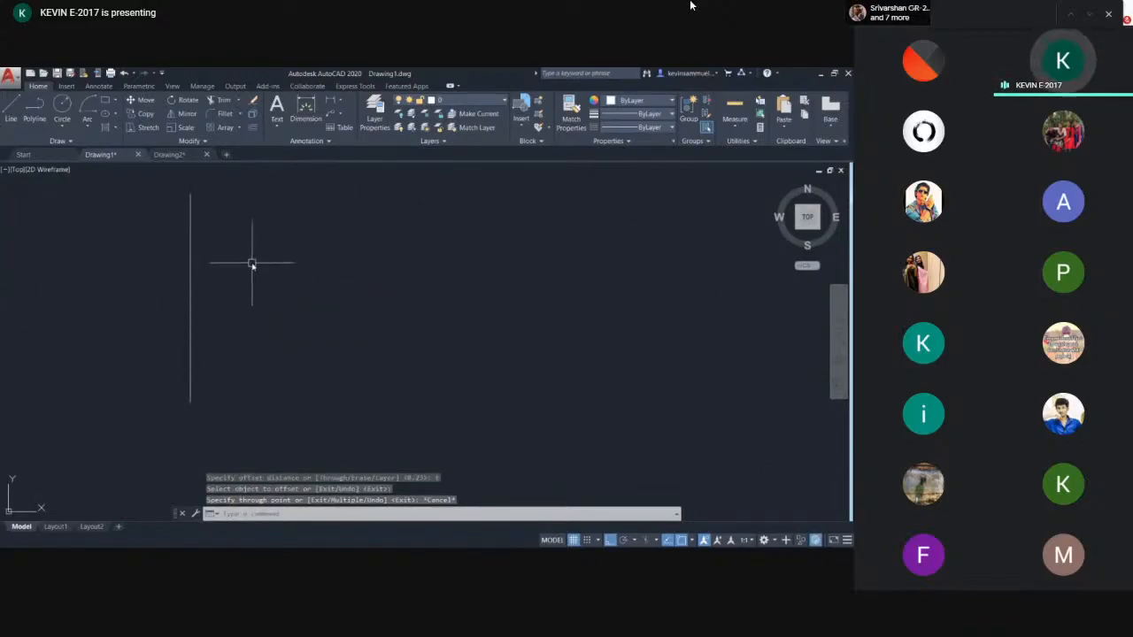
pyautogui.write('o')
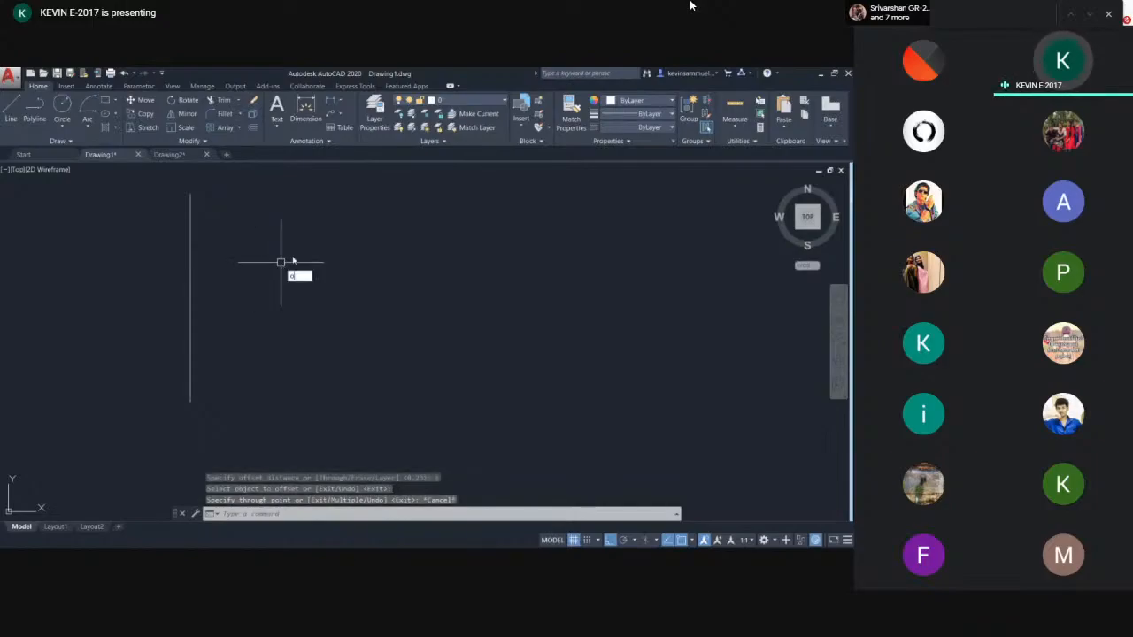
pyautogui.press('Return')
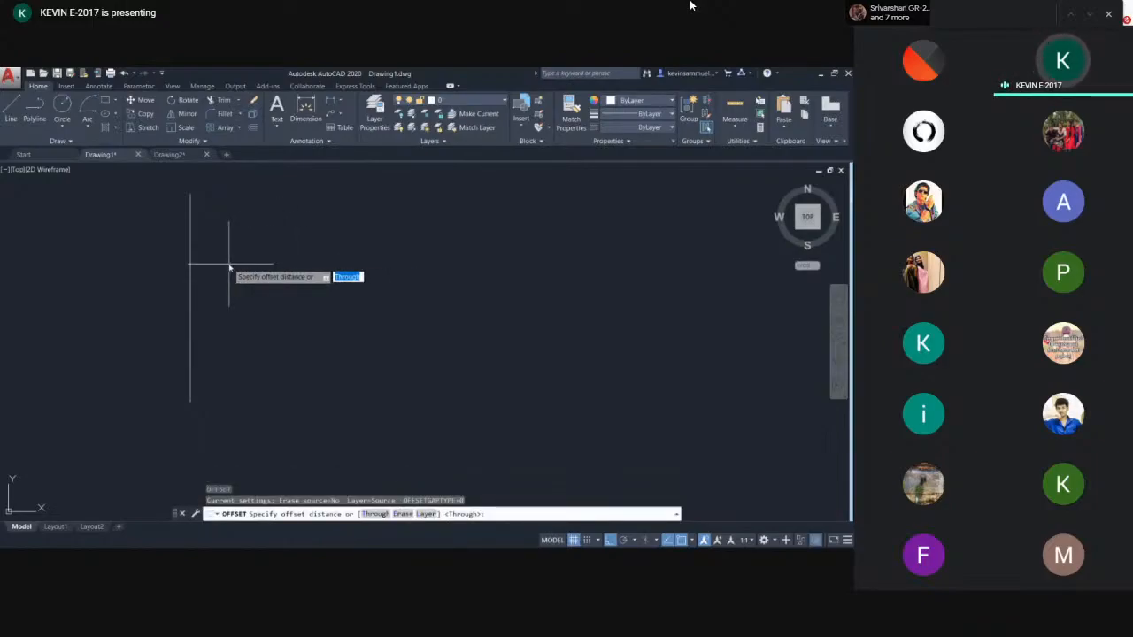
pyautogui.press('Return')
pyautogui.click(191, 255)
pyautogui.click(236, 260)
pyautogui.click(237, 259)
pyautogui.click(336, 263)
pyautogui.click(336, 265)
pyautogui.click(439, 268)
pyautogui.click(439, 270)
pyautogui.click(510, 271)
pyautogui.click(510, 272)
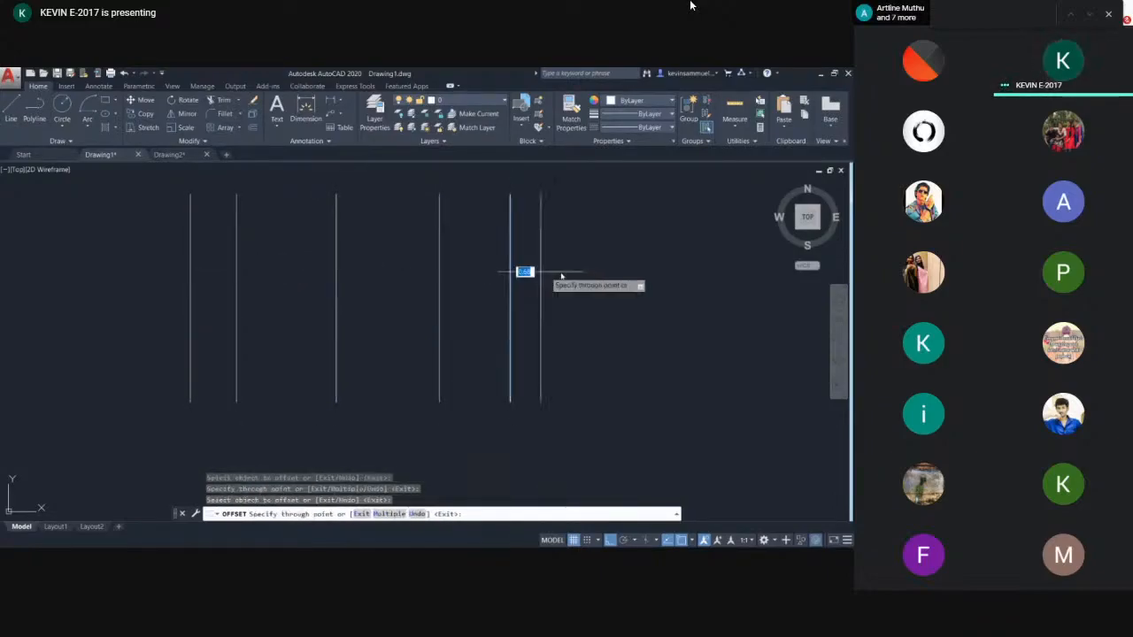
pyautogui.press('Escape')
# - Offset the rectangle's inner border another 0.23 inward to add a third nested rectangle
pyautogui.scroll(-6, 561, 277)
pyautogui.scroll(4, 448, 293)
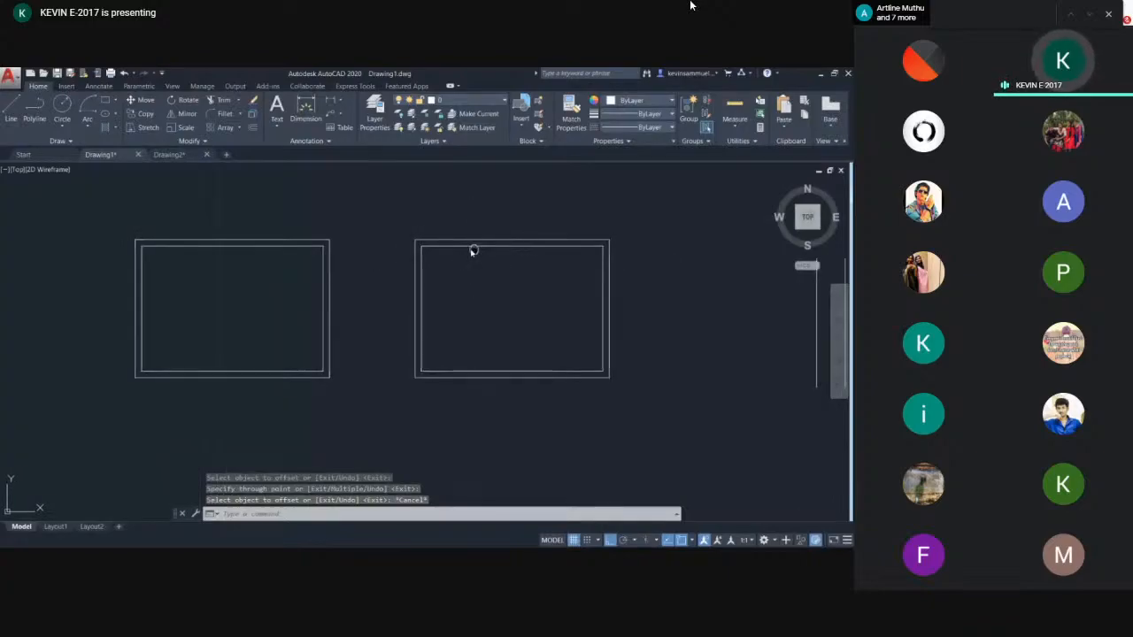
pyautogui.moveTo(473, 251); pyautogui.dragTo(416, 245, button='middle')
pyautogui.press('Return')
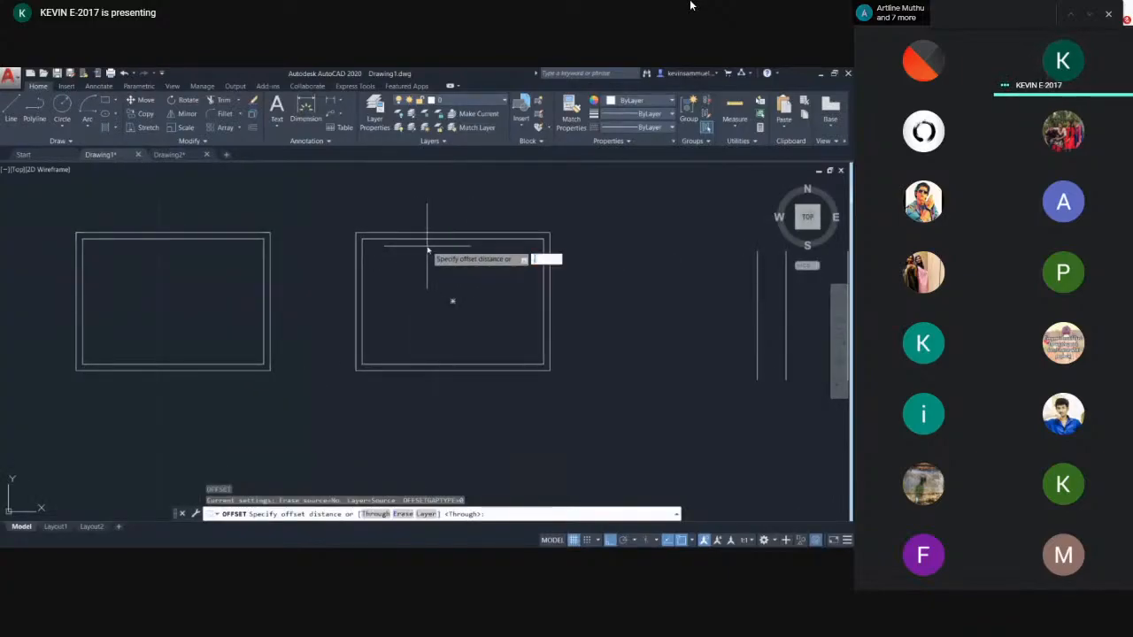
pyautogui.write('23')
pyautogui.press('Return')
pyautogui.scroll(2, 430, 248)
pyautogui.click(432, 241)
pyautogui.click(428, 285)
pyautogui.press('Return')
pyautogui.press('Return')
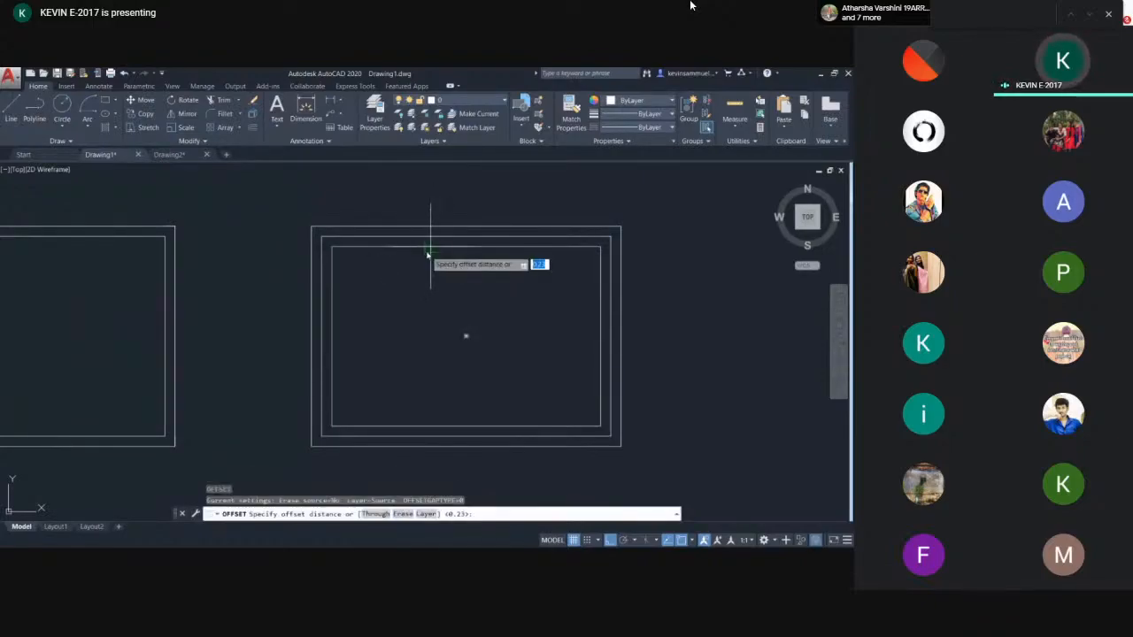
# - Set the offset distance to 1 and offset the innermost rectangle inward twice
pyautogui.write('1')
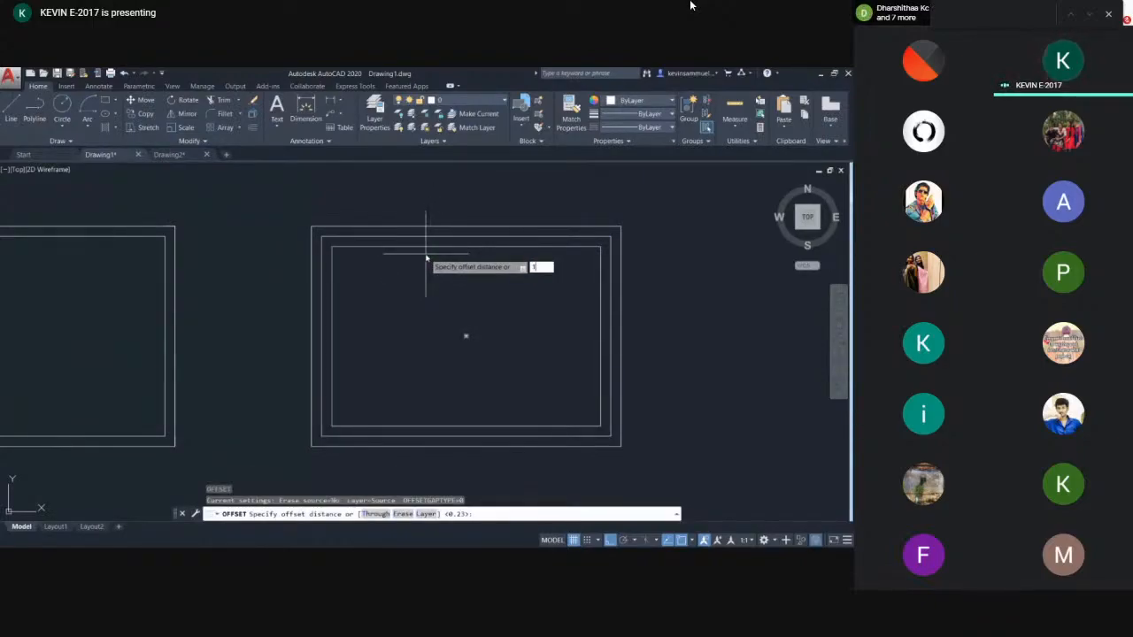
pyautogui.press('Return')
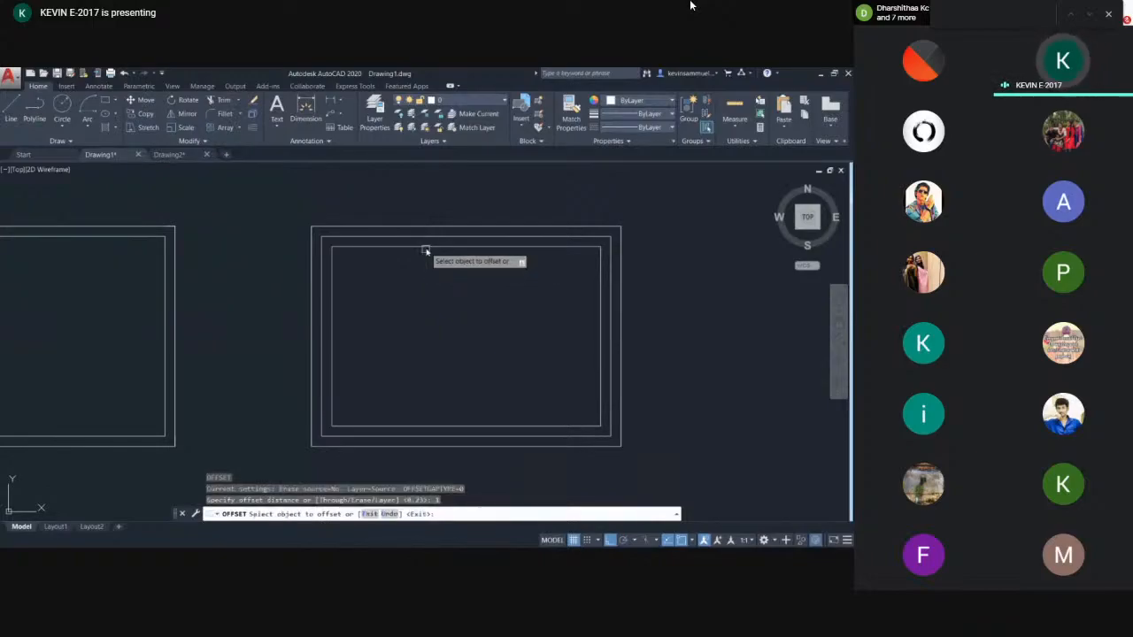
pyautogui.click(426, 248)
pyautogui.click(430, 273)
pyautogui.click(430, 291)
pyautogui.click(430, 322)
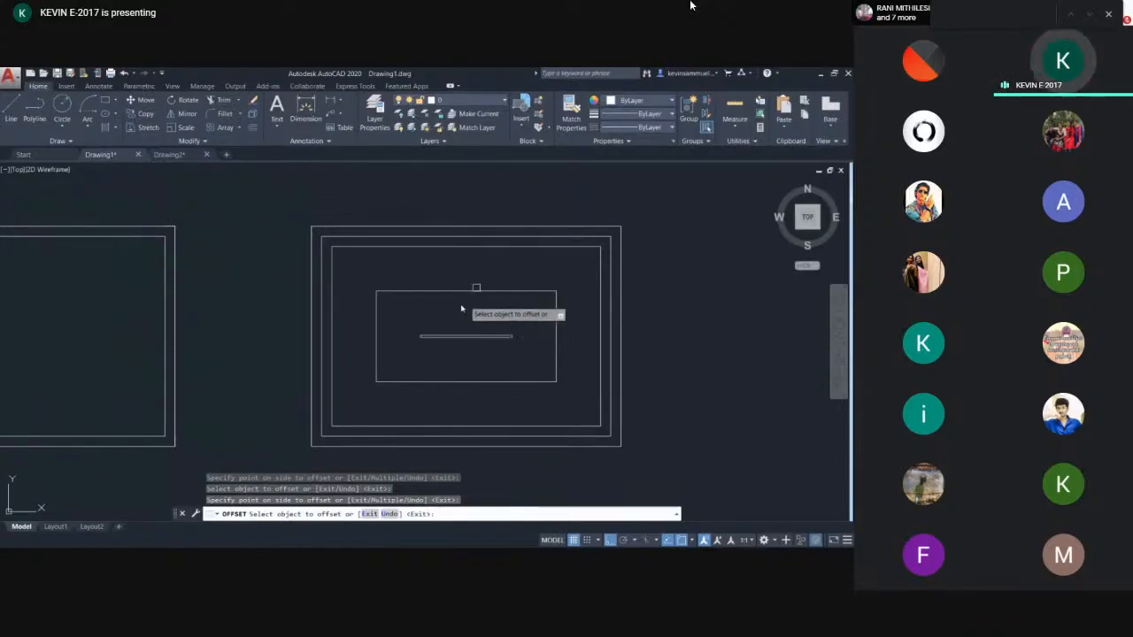
# - Select all the parallel vertical lines and delete them
pyautogui.moveTo(537, 336); pyautogui.dragTo(256, 266, button='middle')
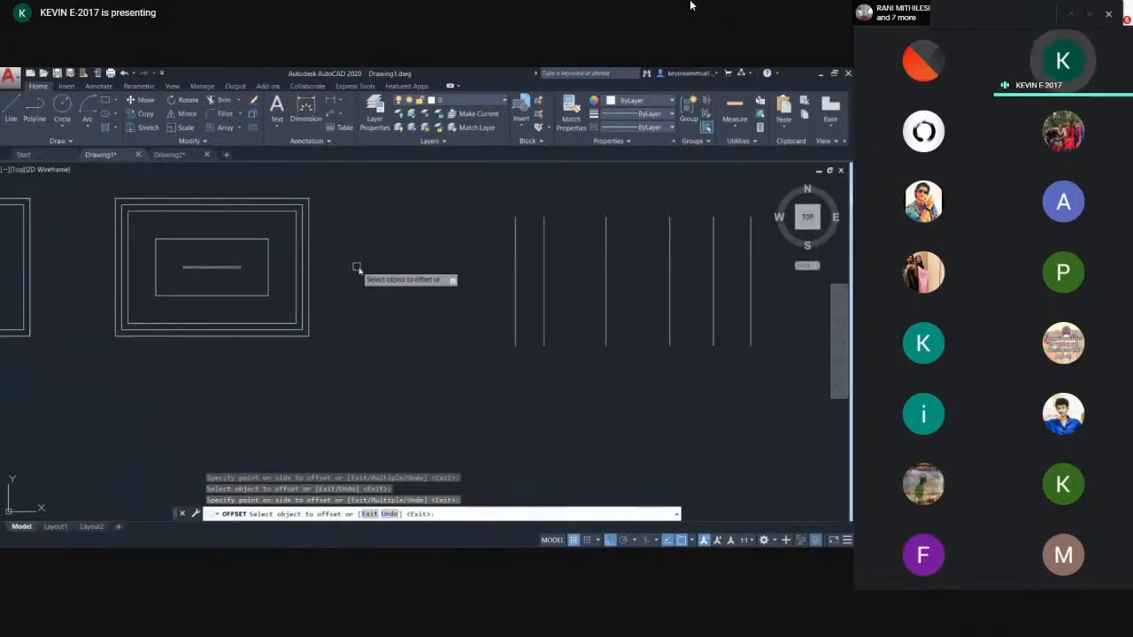
pyautogui.moveTo(518, 265); pyautogui.dragTo(336, 286, button='middle')
pyautogui.scroll(-2, 336, 286)
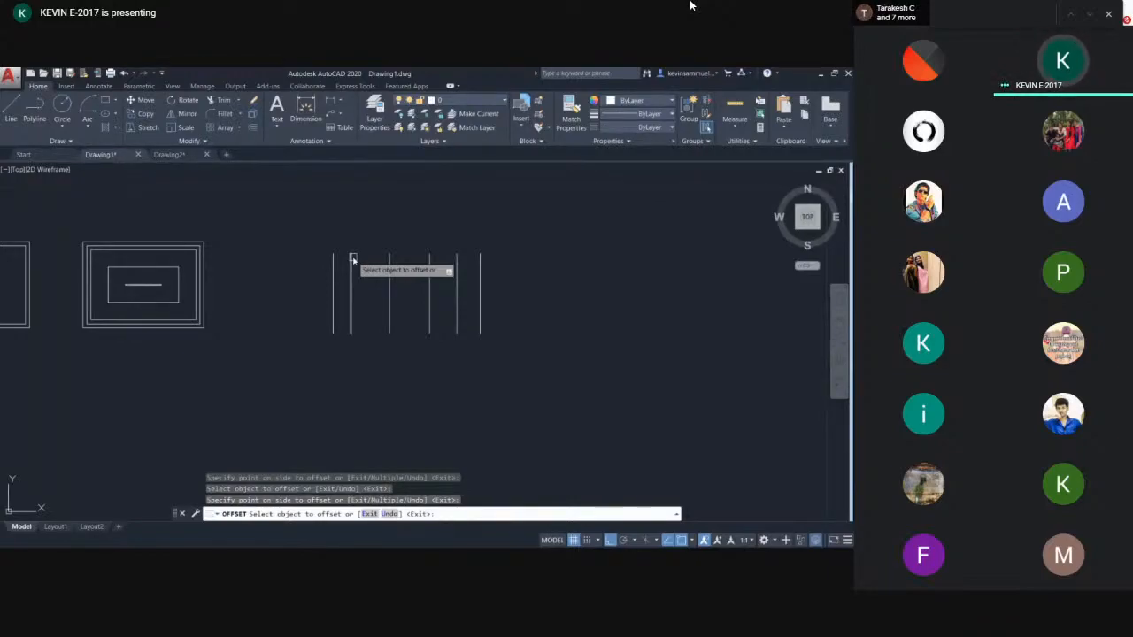
pyautogui.press('Escape')
pyautogui.click(576, 258)
pyautogui.click(329, 297)
pyautogui.press('Delete')
# - Draw a small rectangle to the right of the existing frames
pyautogui.scroll(-2, 300, 310)
pyautogui.scroll(-2, 283, 295)
pyautogui.scroll(4, 384, 280)
pyautogui.scroll(-2, 375, 301)
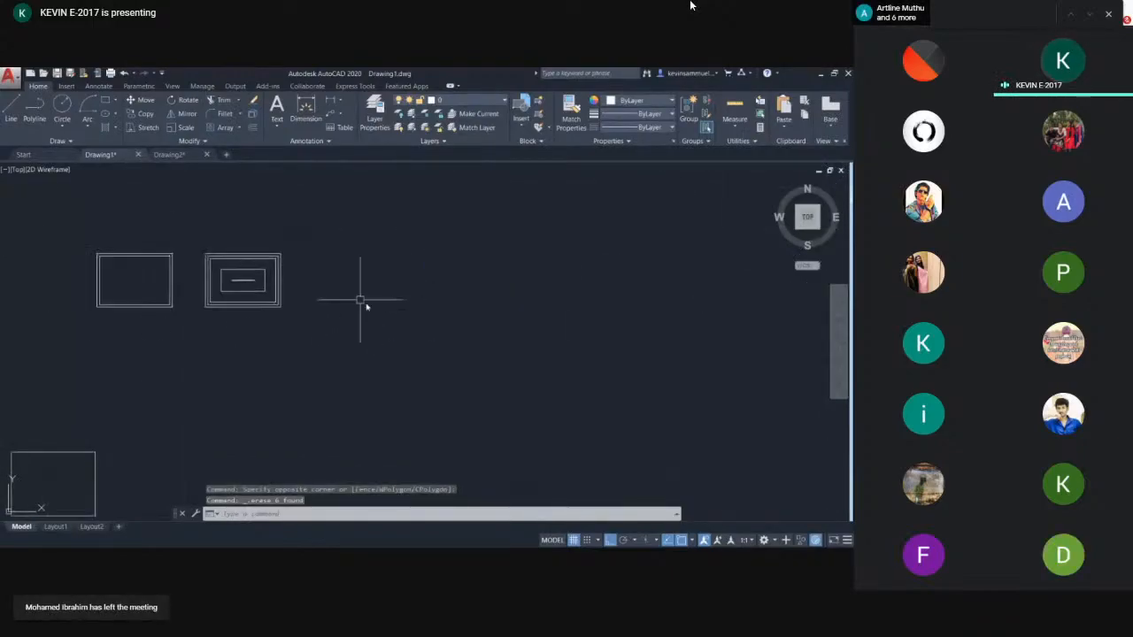
pyautogui.scroll(2, 370, 305)
pyautogui.write('rec')
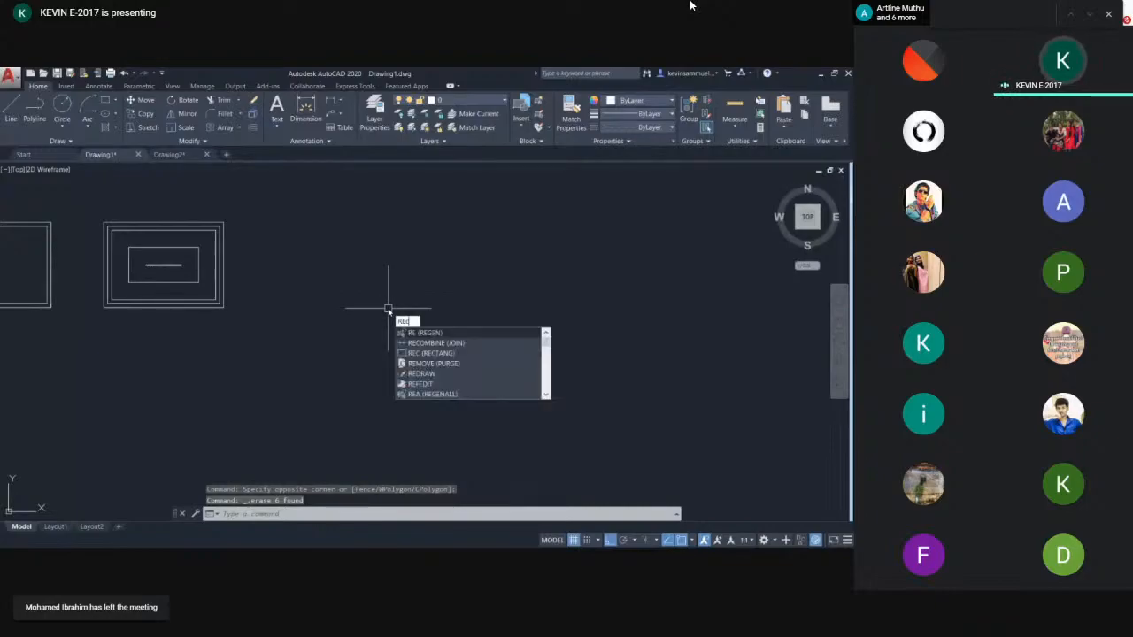
pyautogui.press('Return')
pyautogui.click(327, 343)
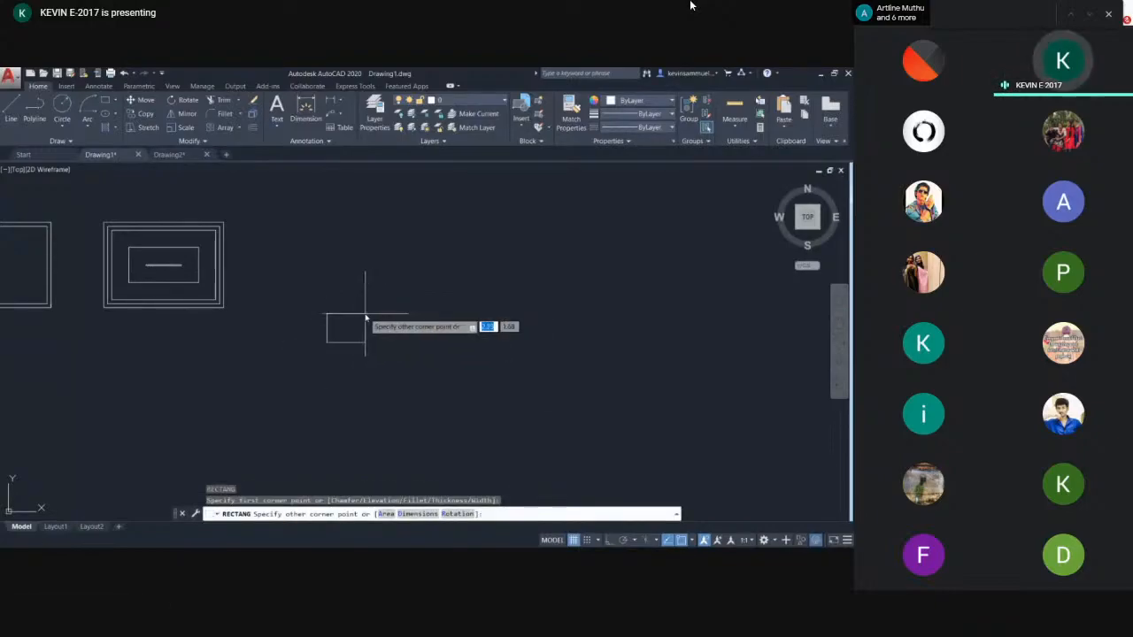
pyautogui.click(368, 316)
pyautogui.scroll(4, 375, 330)
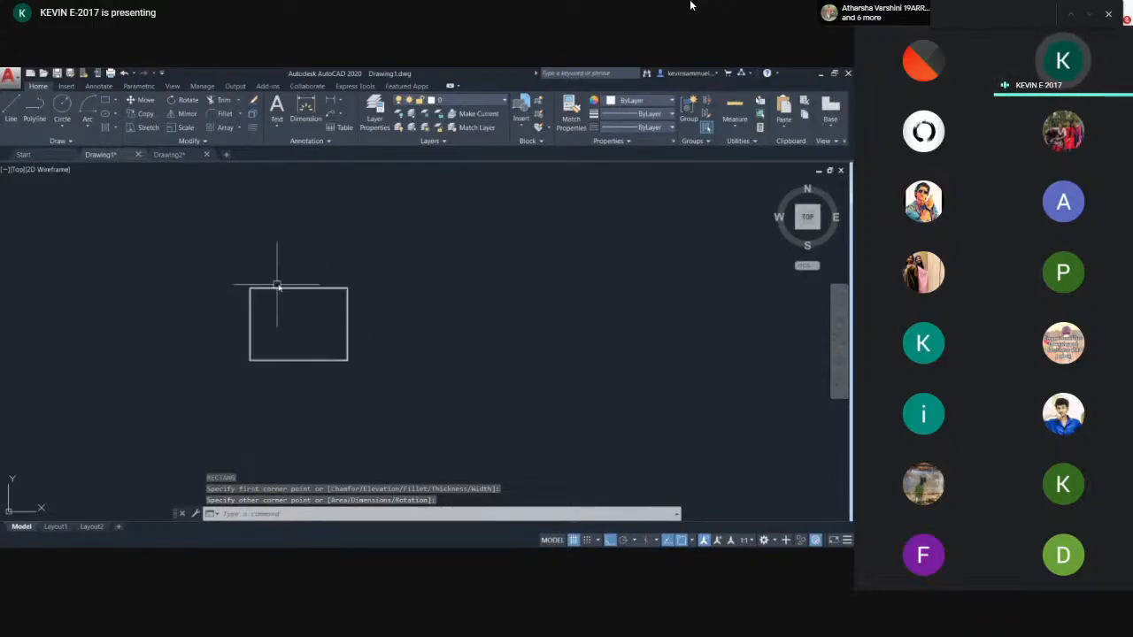
pyautogui.moveTo(273, 292)
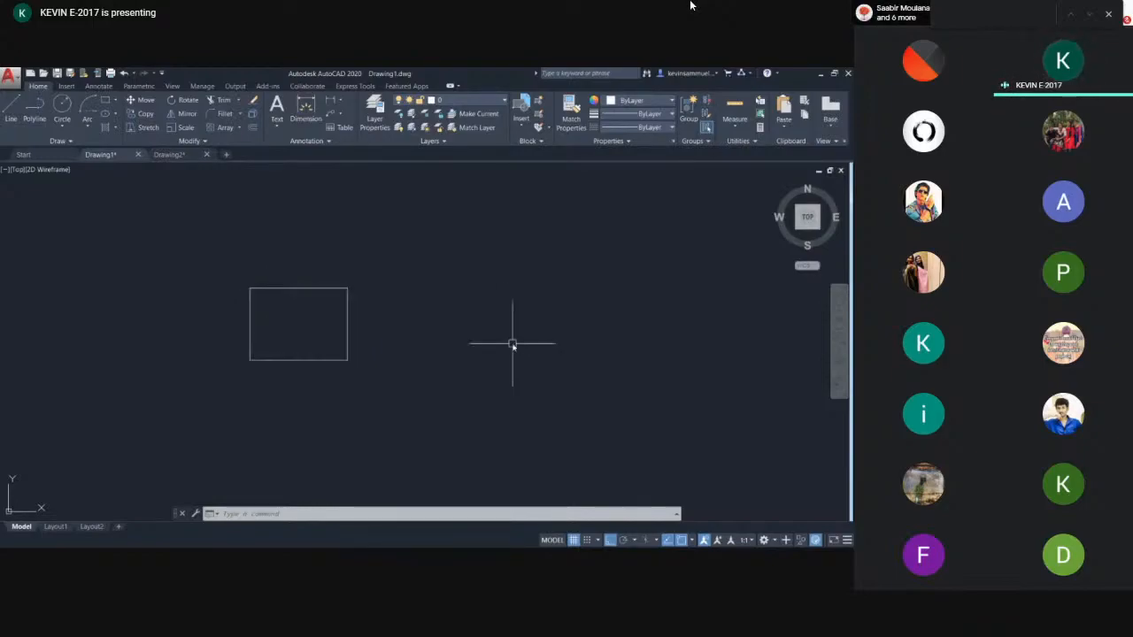
pyautogui.write('c')
pyautogui.press('Return')
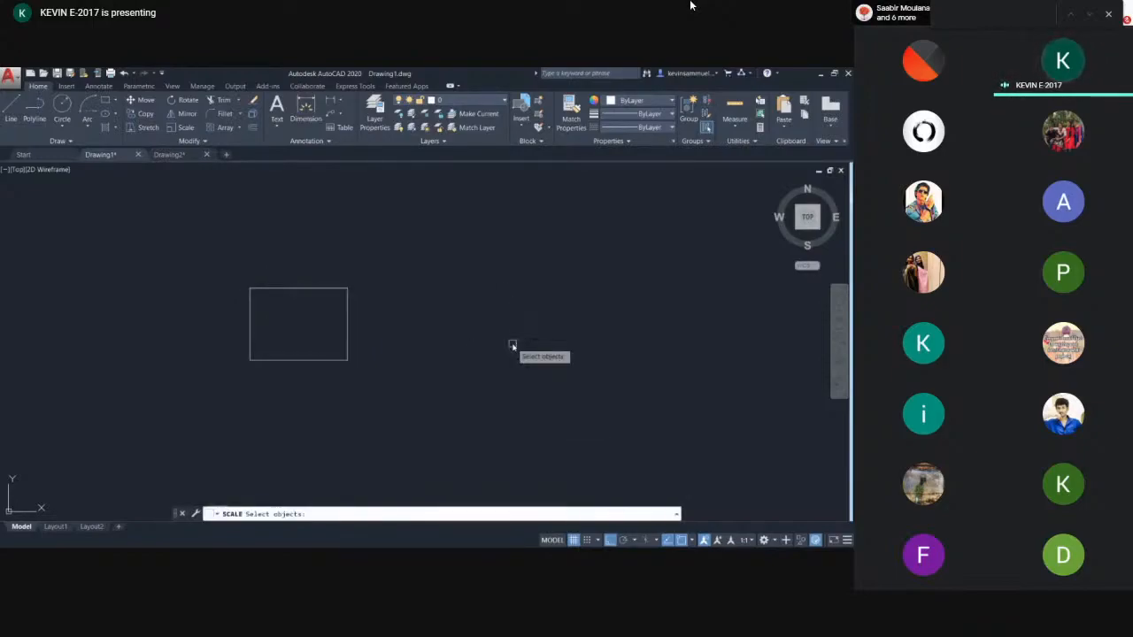
pyautogui.click(345, 306)
pyautogui.press('Return')
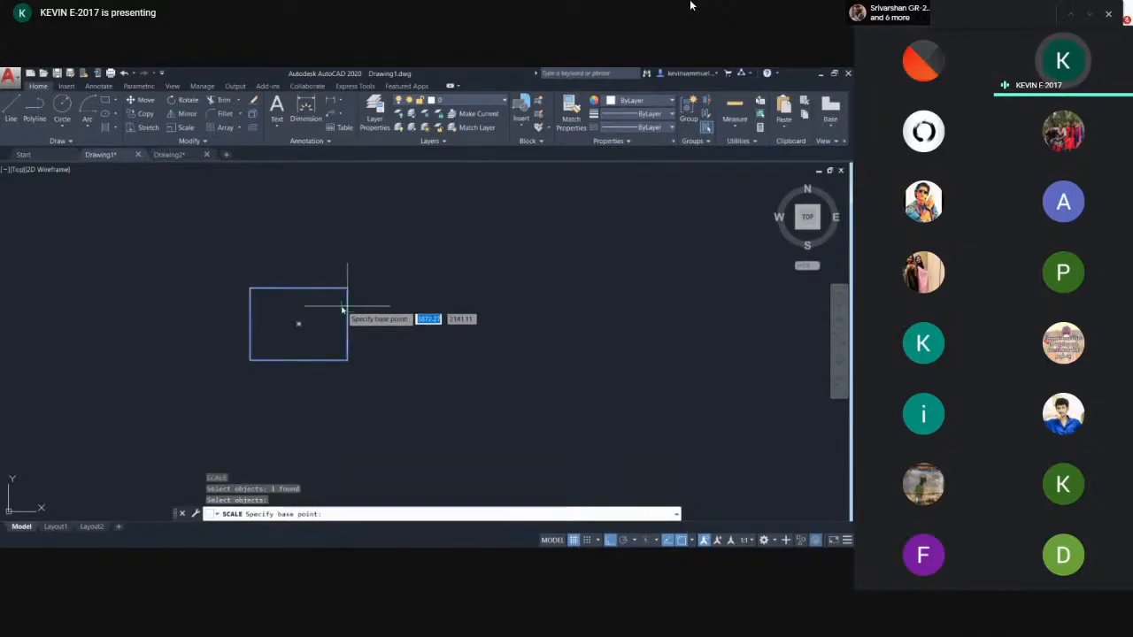
pyautogui.click(299, 326)
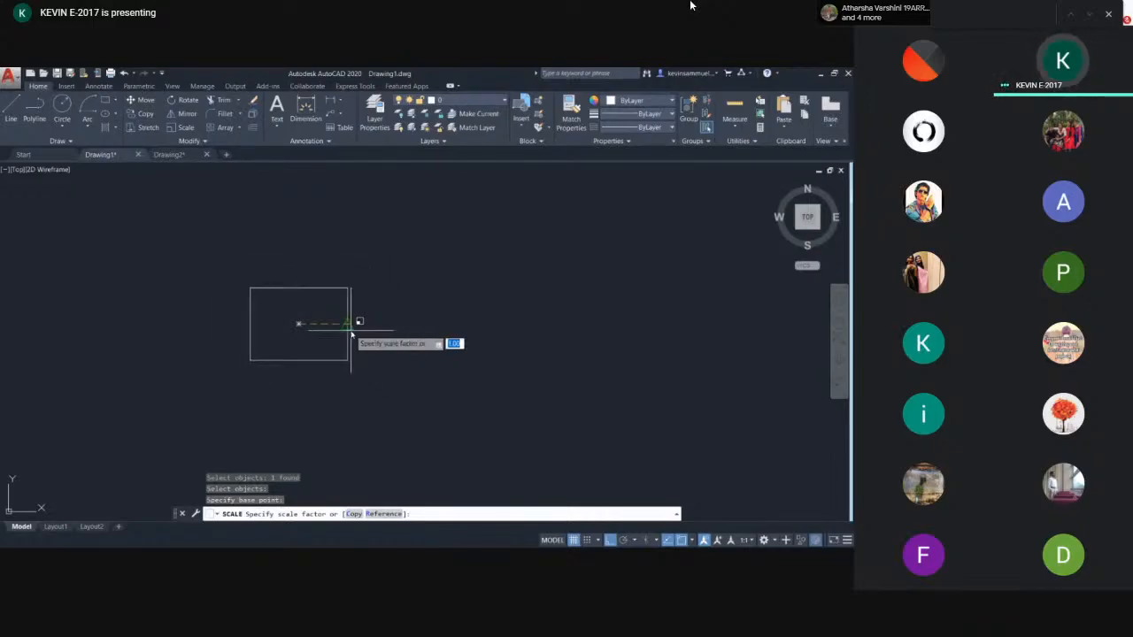
pyautogui.press('Escape')
pyautogui.scroll(2, 324, 295)
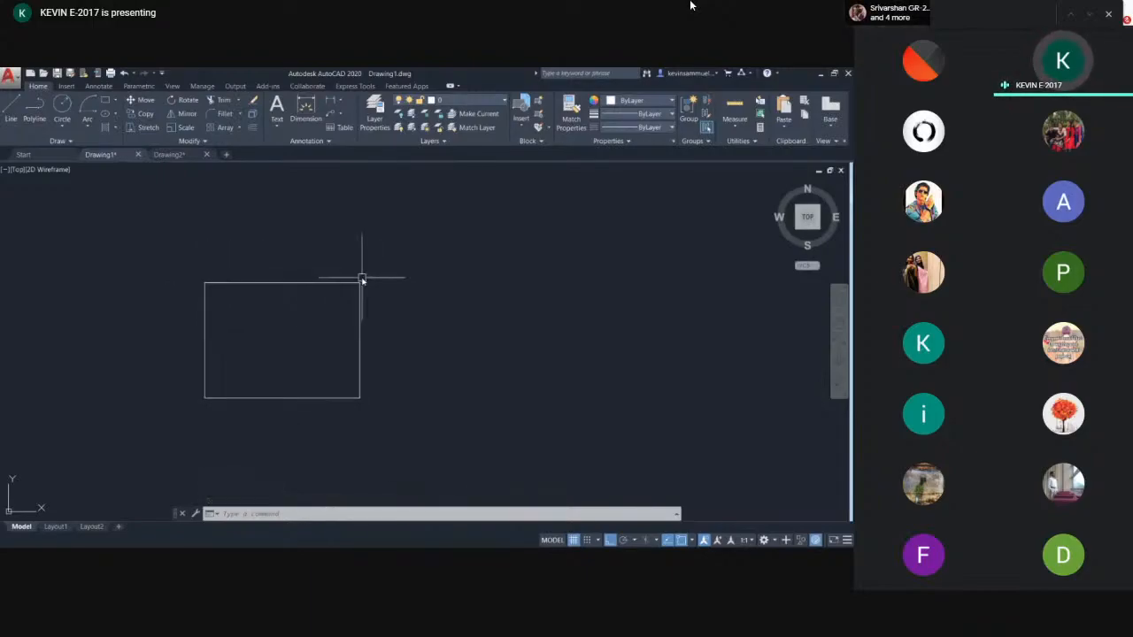
pyautogui.click(399, 329)
pyautogui.click(325, 331)
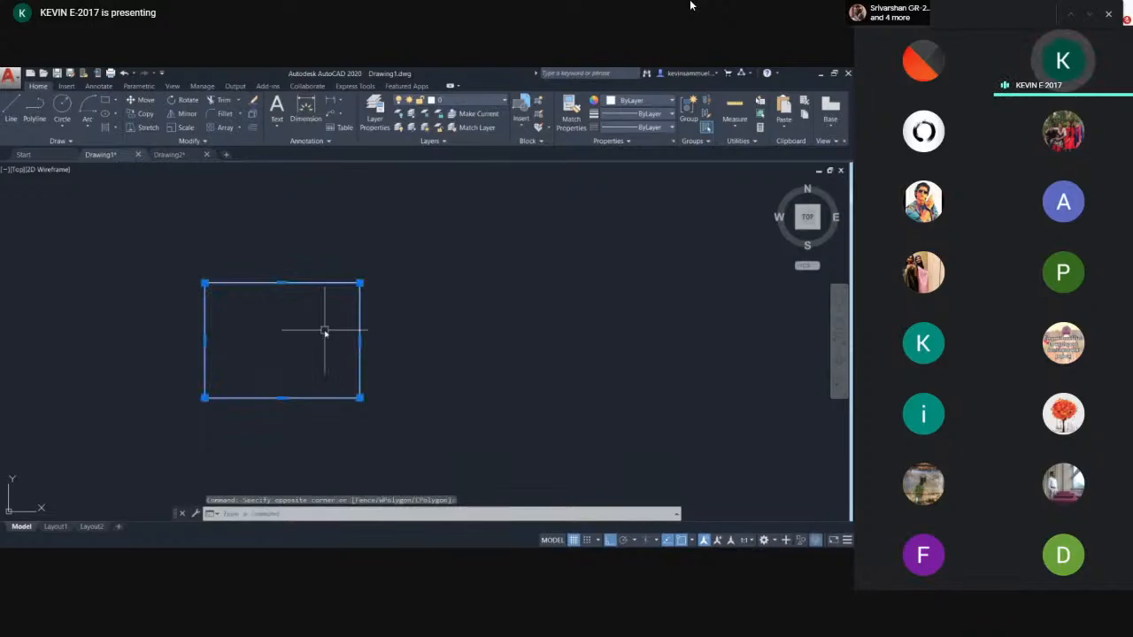
pyautogui.write('sc')
pyautogui.press('Return')
pyautogui.click(290, 337)
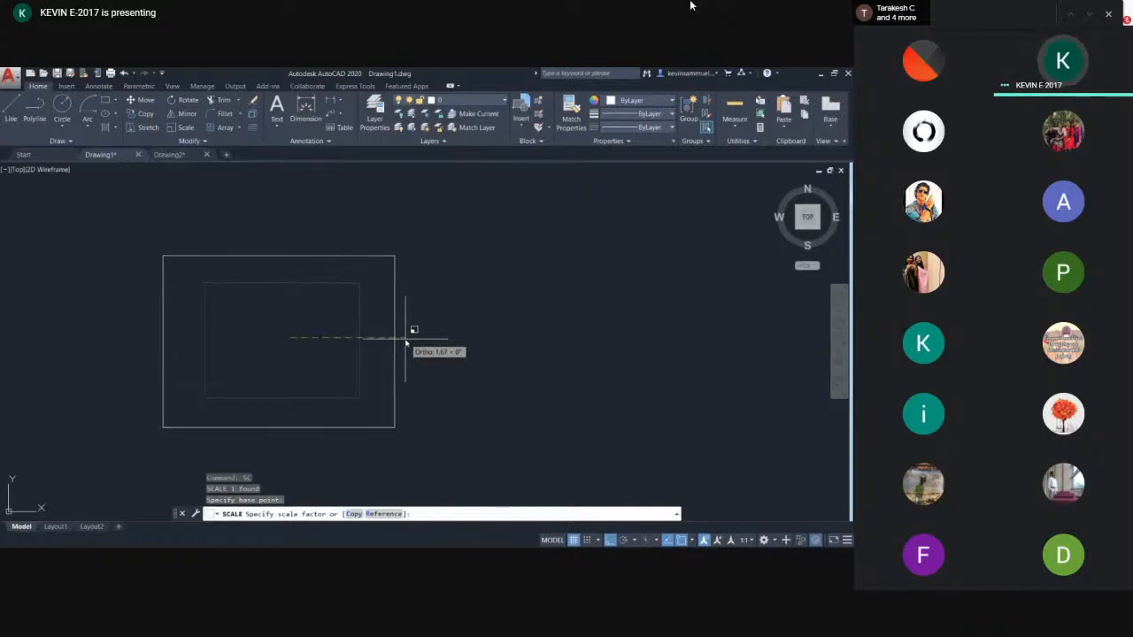
pyautogui.press('Escape')
# - Draw a long, thin horizontal rectangle to the right of the small rectangle
pyautogui.moveTo(462, 334); pyautogui.dragTo(284, 339, button='middle')
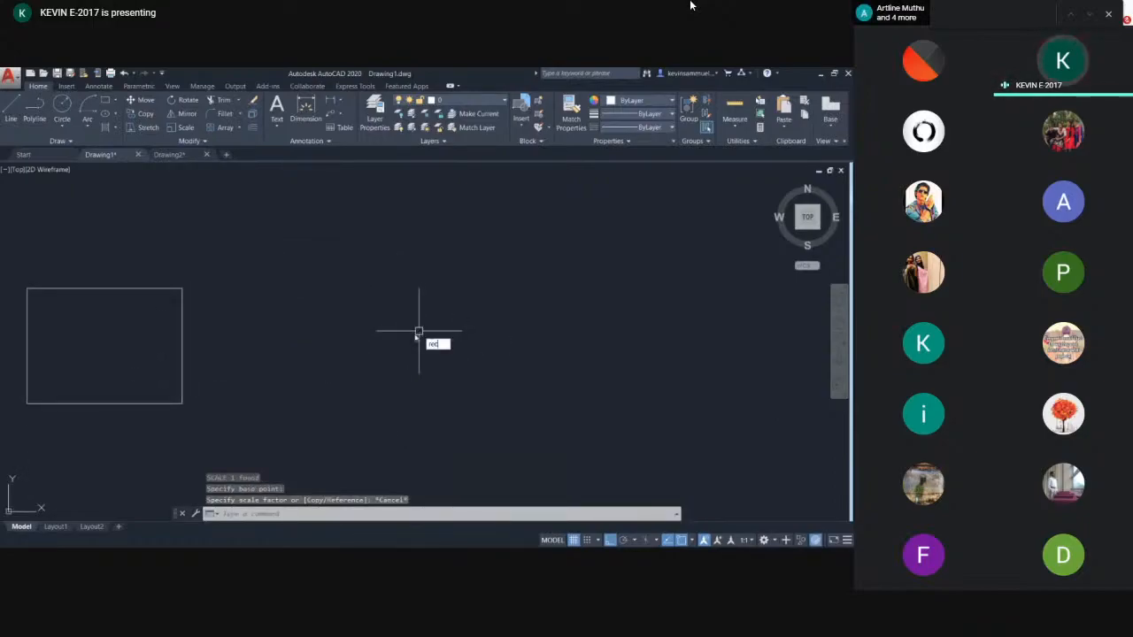
pyautogui.press('Return')
pyautogui.click(387, 335)
pyautogui.click(606, 361)
pyautogui.press('Escape')
pyautogui.moveTo(635, 353); pyautogui.dragTo(474, 345, button='middle')
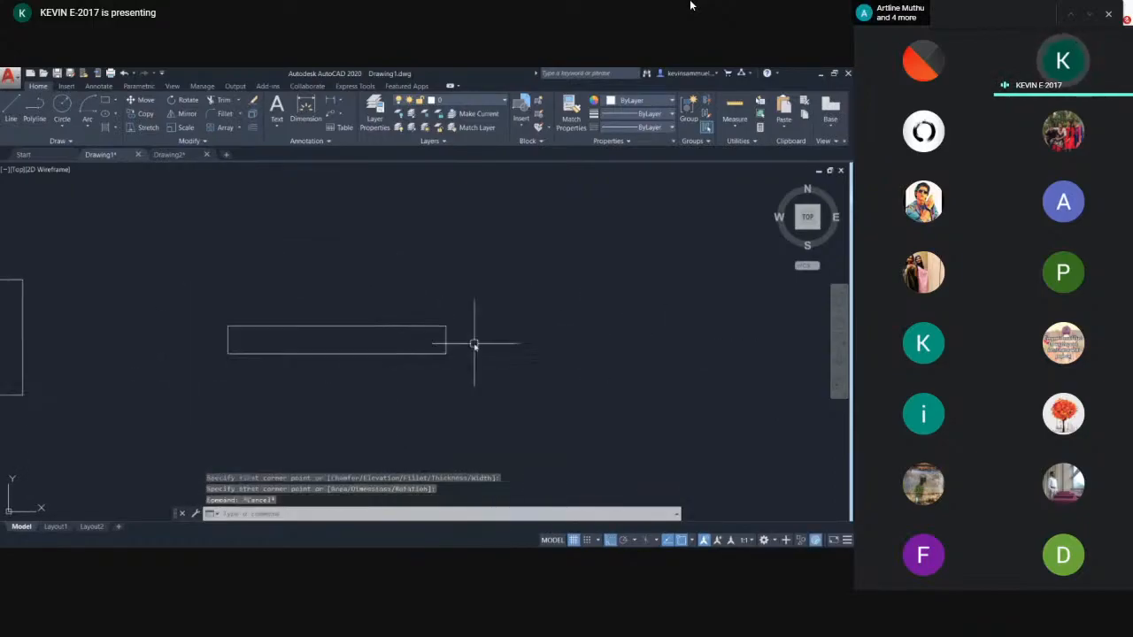
pyautogui.write('sc')
pyautogui.press('Return')
pyautogui.click(481, 349)
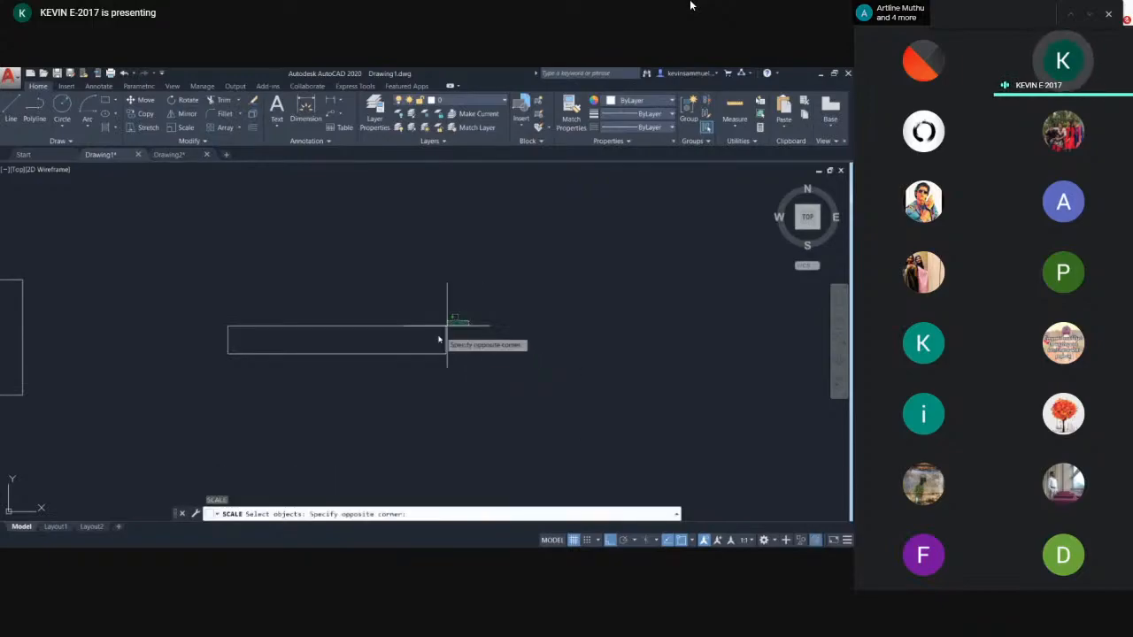
pyautogui.click(443, 323)
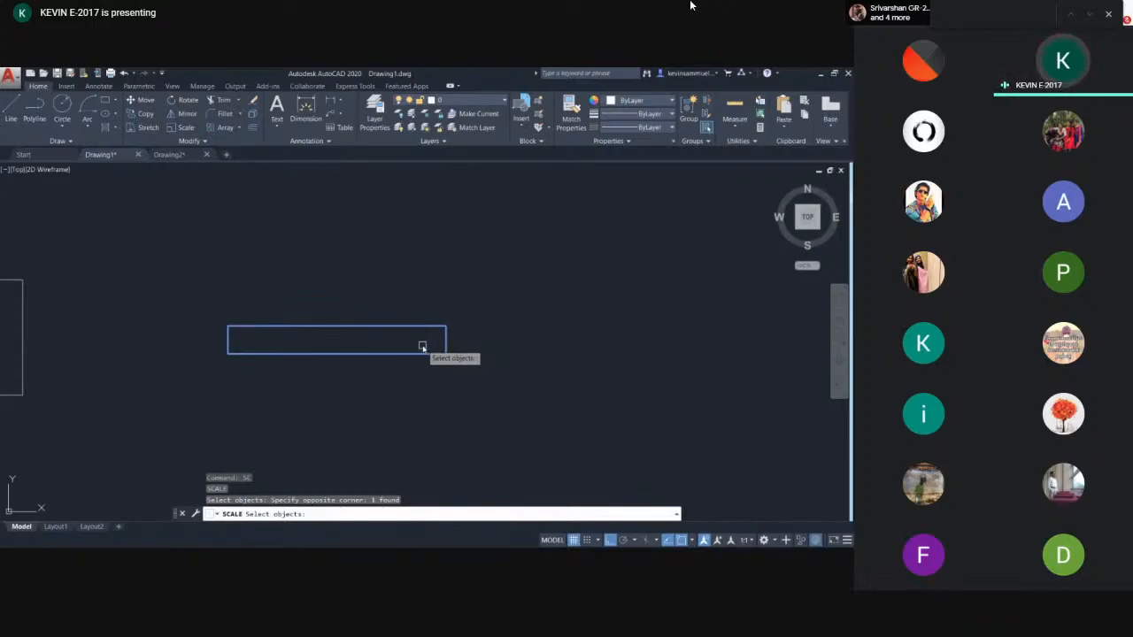
pyautogui.press('Return')
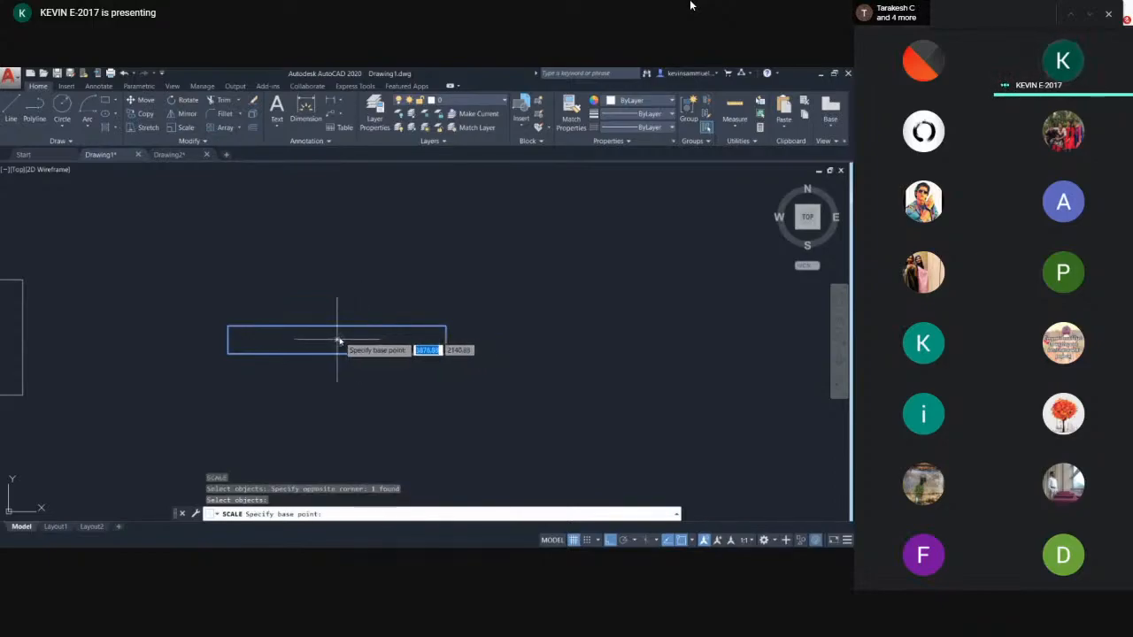
pyautogui.click(340, 336)
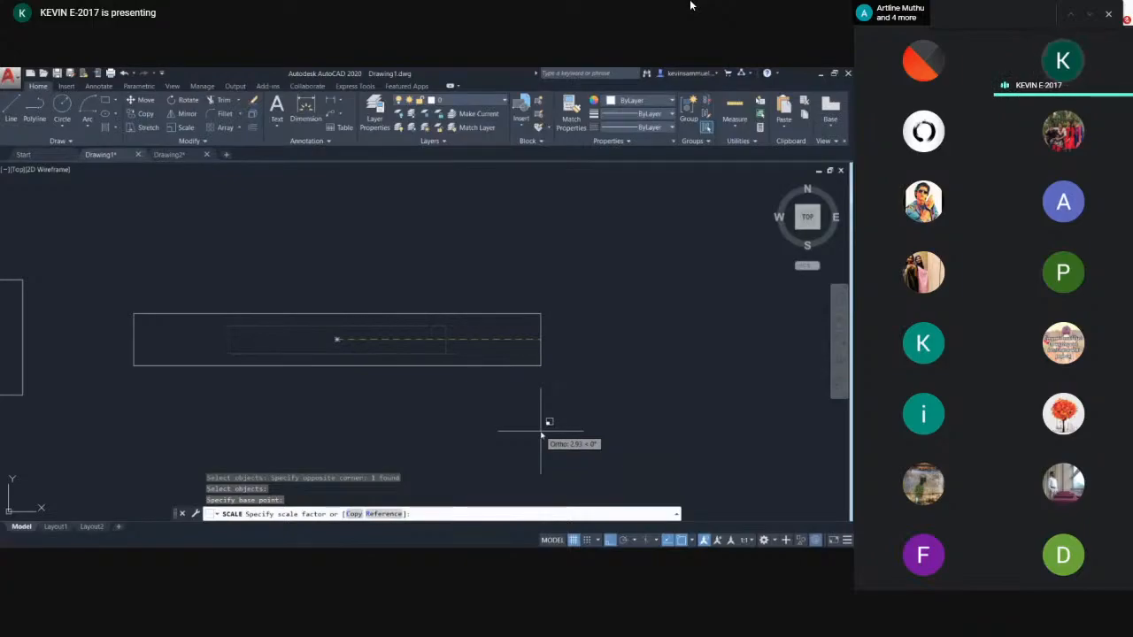
pyautogui.press('Escape')
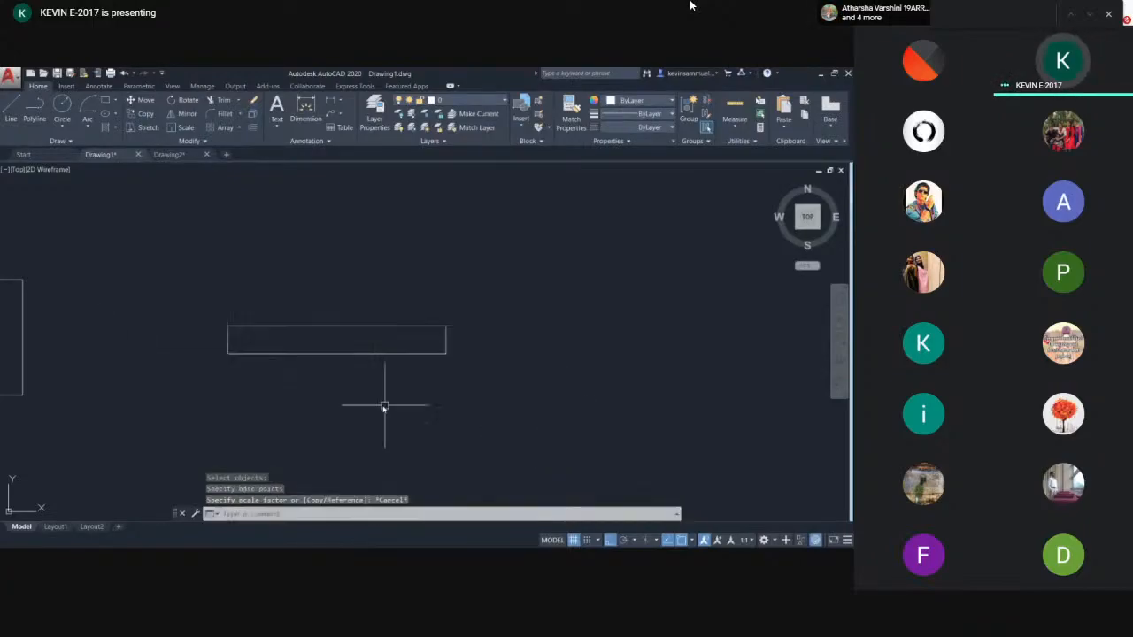
# - Scale the long rectangle up about its centre point
pyautogui.scroll(2, 401, 342)
pyautogui.moveTo(392, 333); pyautogui.dragTo(345, 319, button='middle')
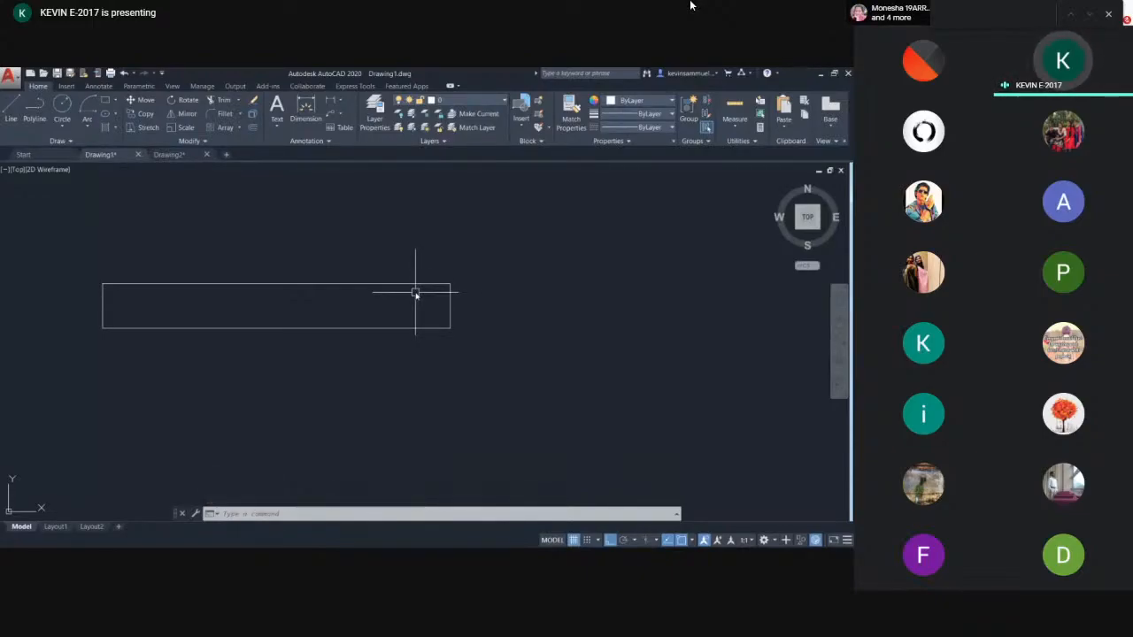
pyautogui.click(460, 273)
pyautogui.click(422, 318)
pyautogui.write('sc')
pyautogui.press('Return')
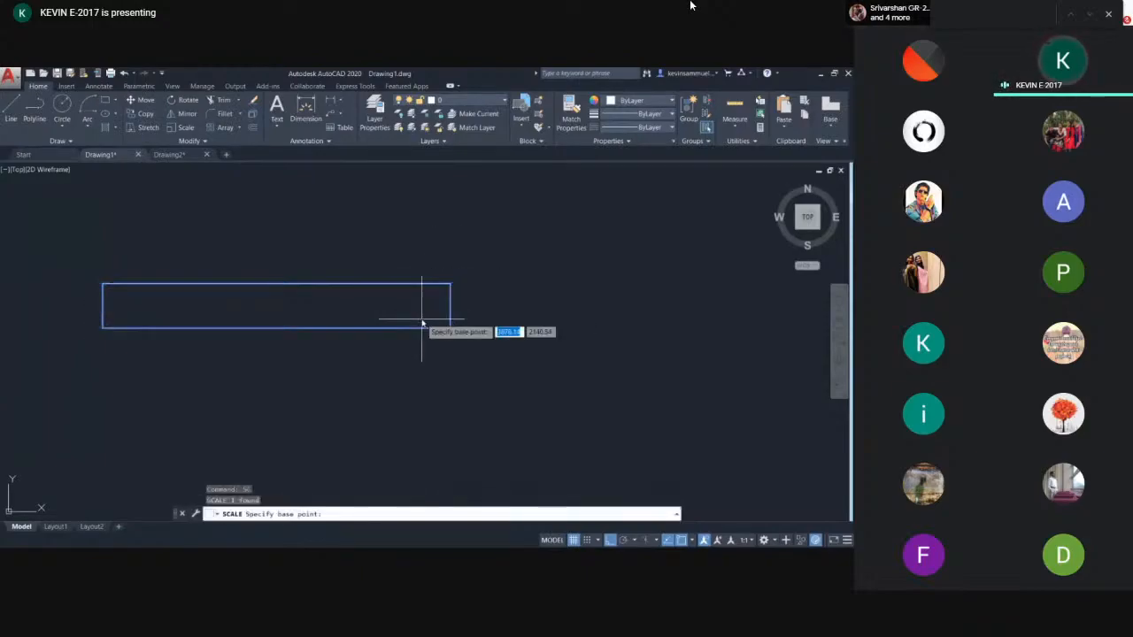
pyautogui.click(274, 307)
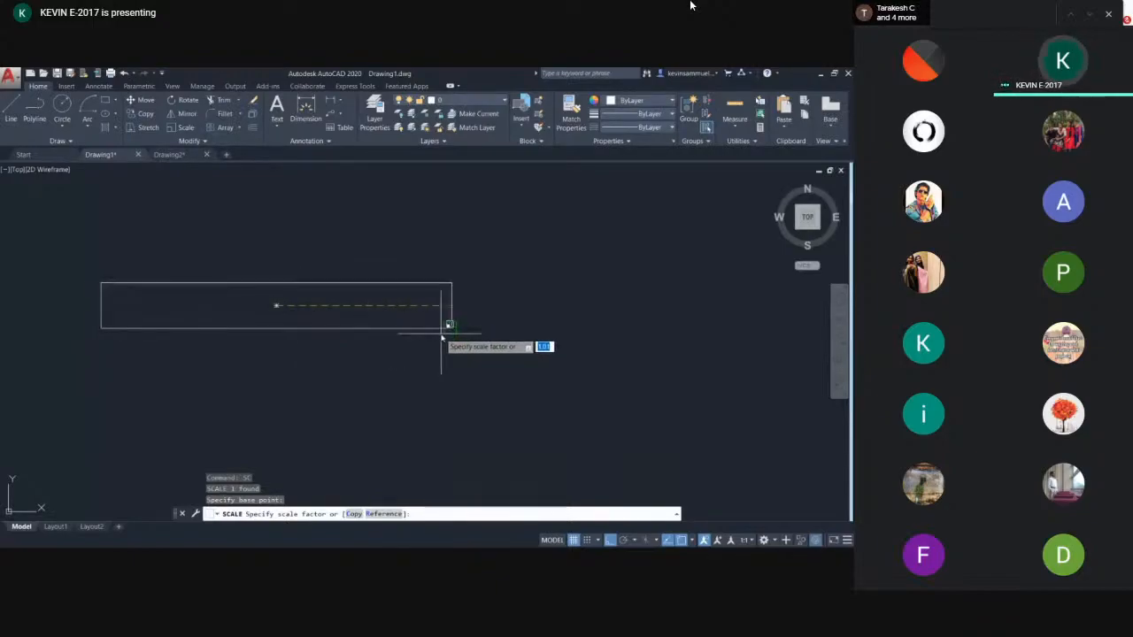
pyautogui.press('Return')
pyautogui.scroll(-3, 469, 352)
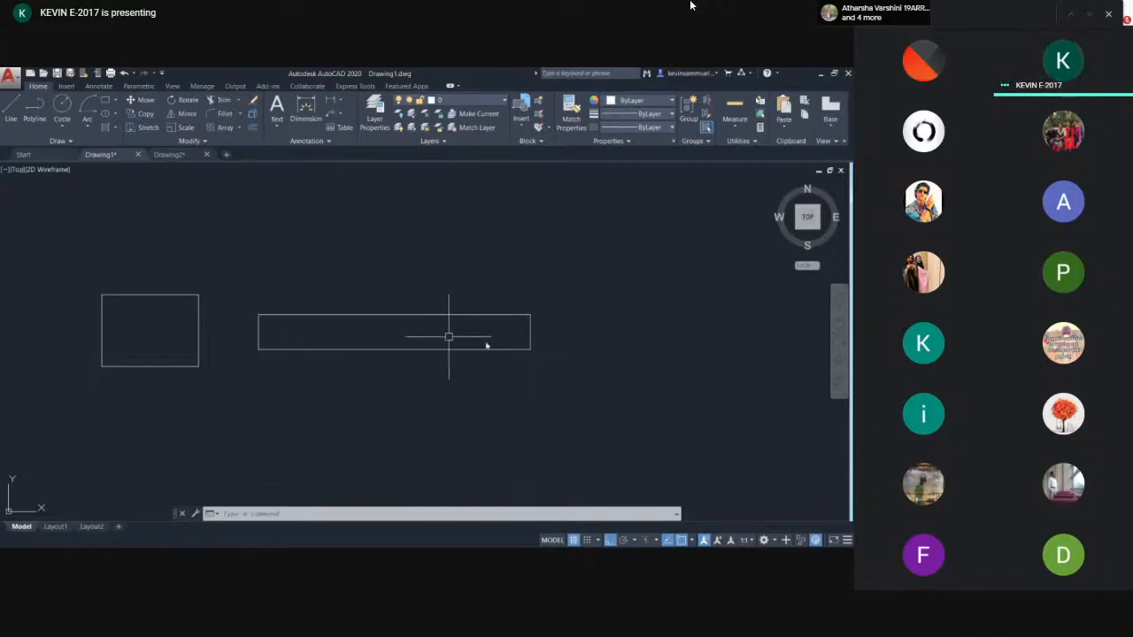
# - Scale the long rectangle down by a factor of 0.1 about its centre
pyautogui.click(526, 316)
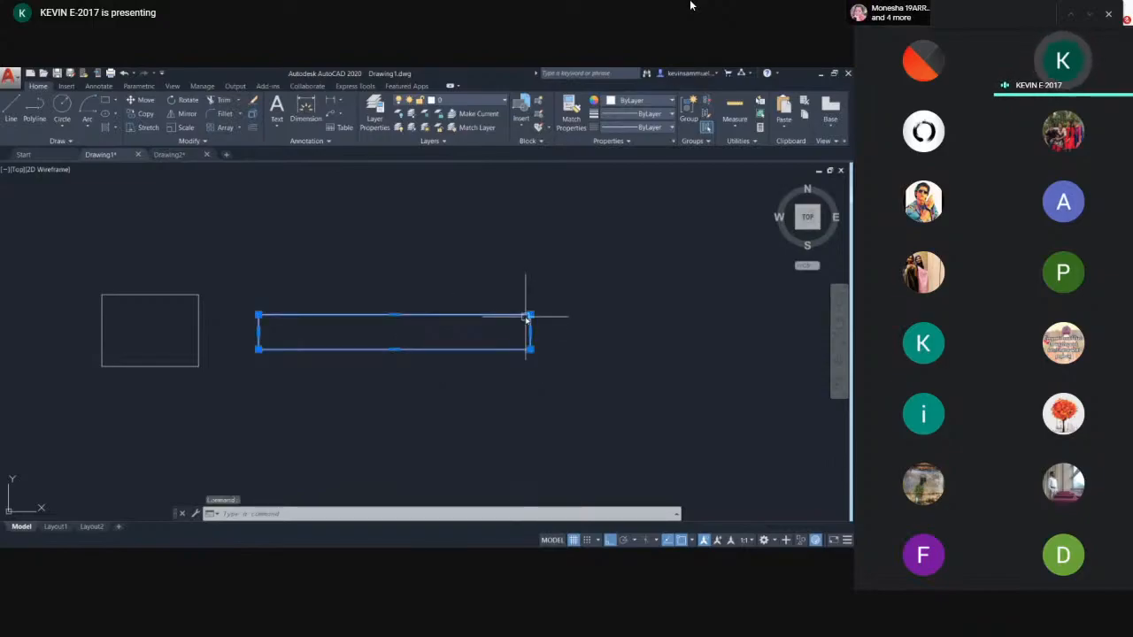
pyautogui.write('sc')
pyautogui.press('Return')
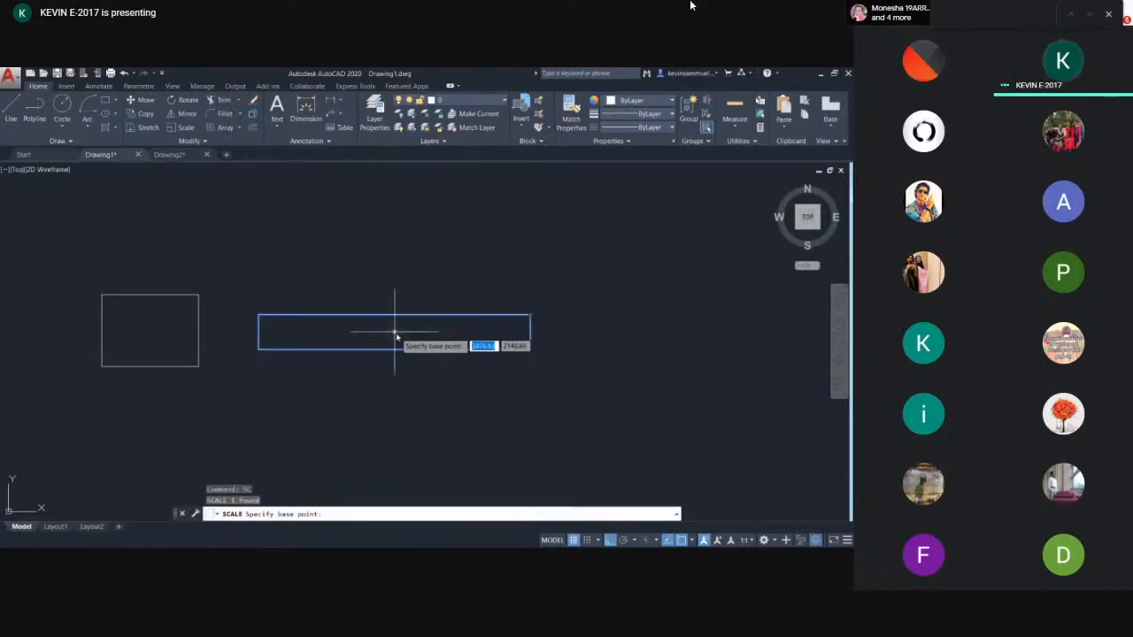
pyautogui.click(397, 334)
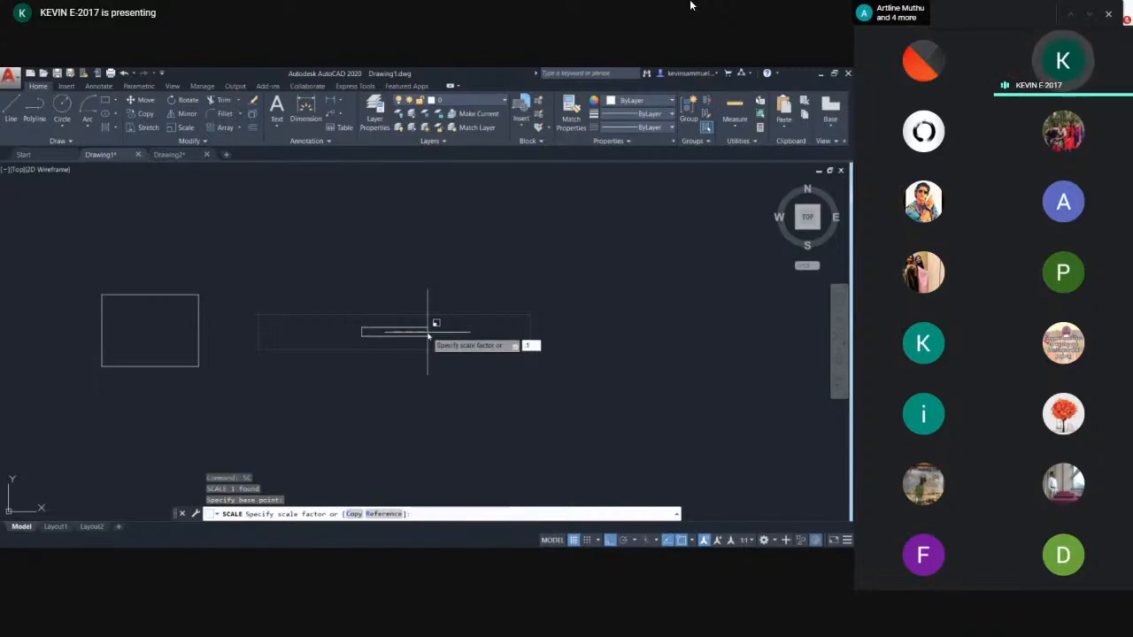
pyautogui.press('Return')
pyautogui.scroll(4, 354, 331)
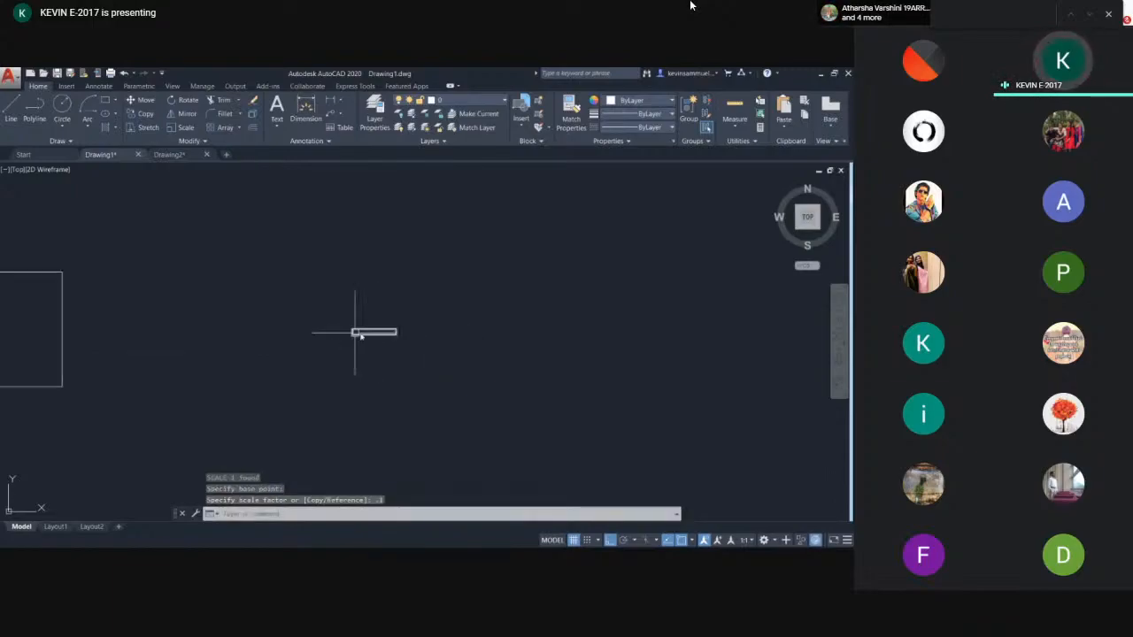
pyautogui.scroll(4, 398, 332)
pyautogui.click(493, 258)
pyautogui.click(393, 362)
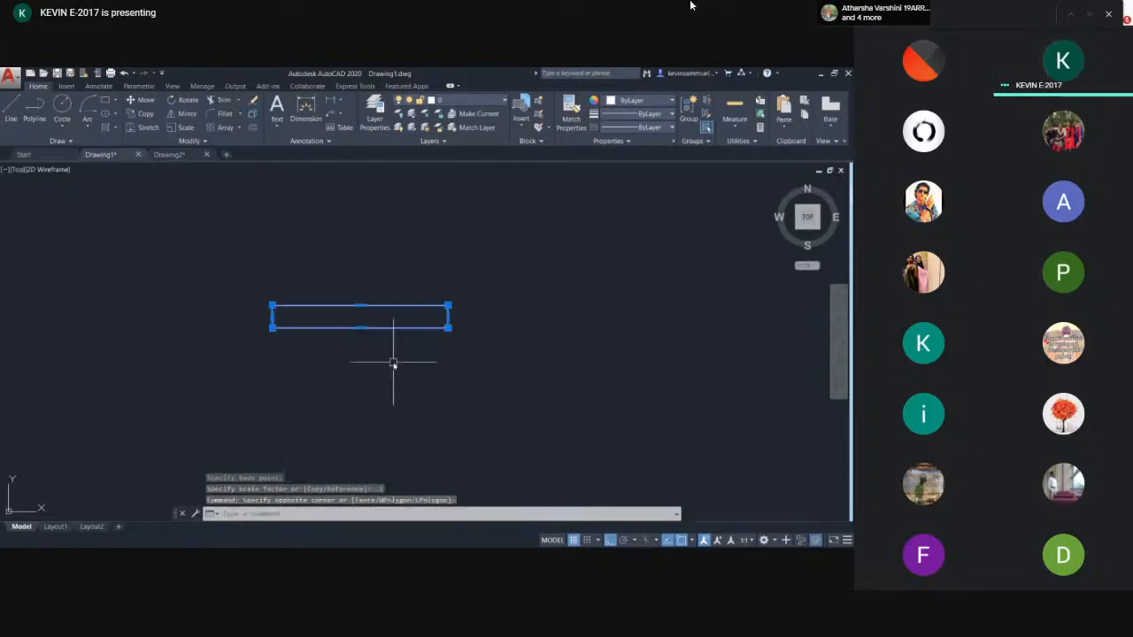
pyautogui.press('Return')
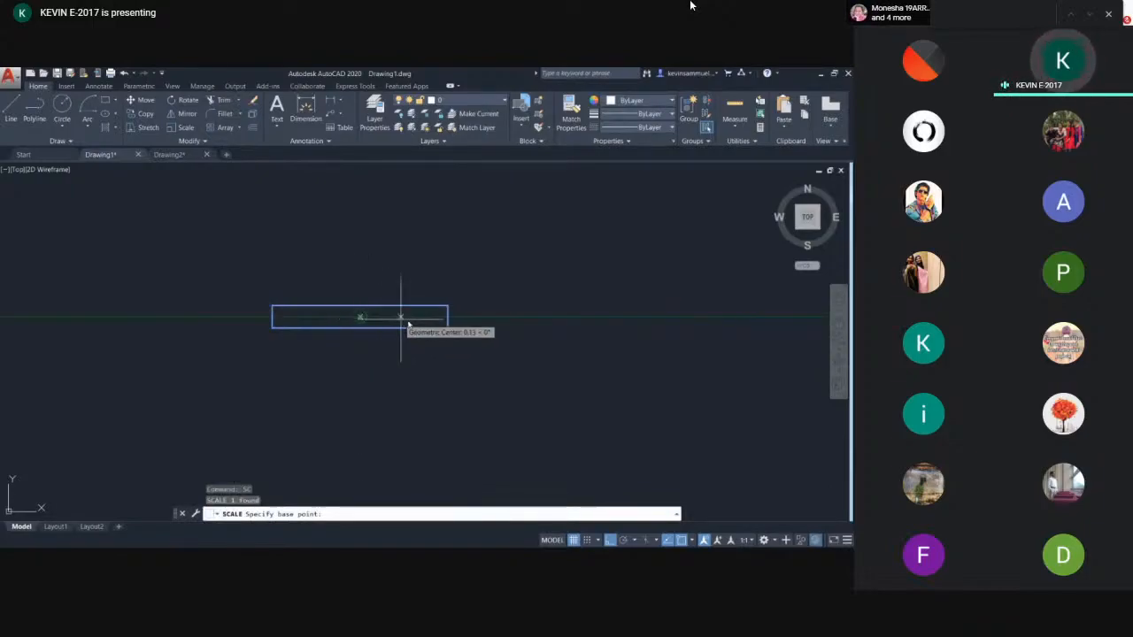
pyautogui.click(447, 328)
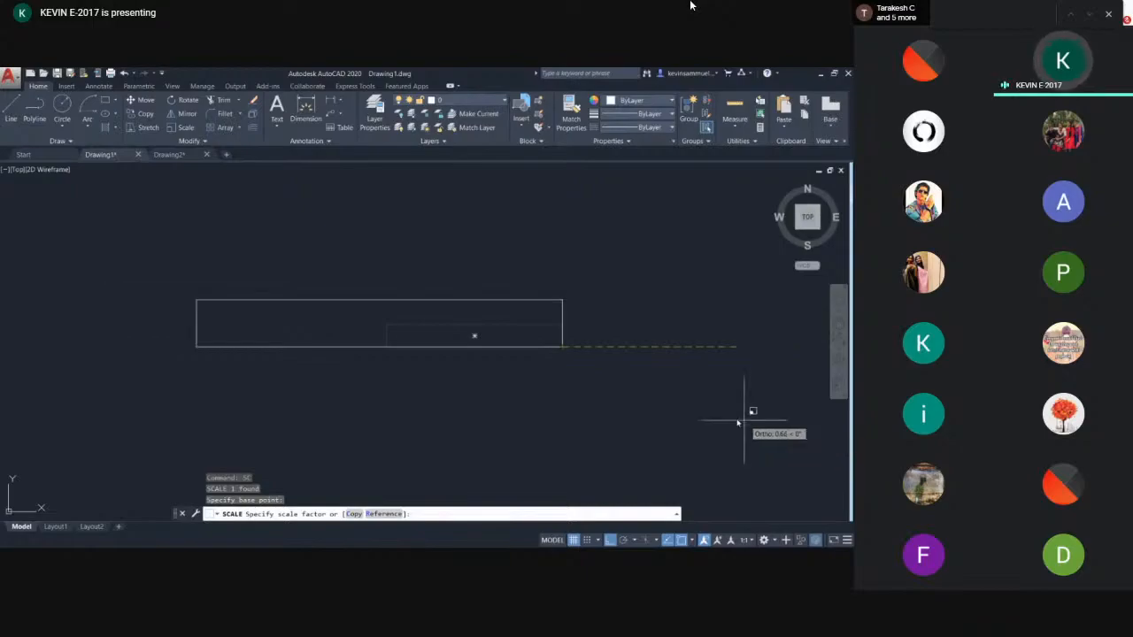
pyautogui.press('Escape')
pyautogui.click(624, 361)
pyautogui.click(561, 327)
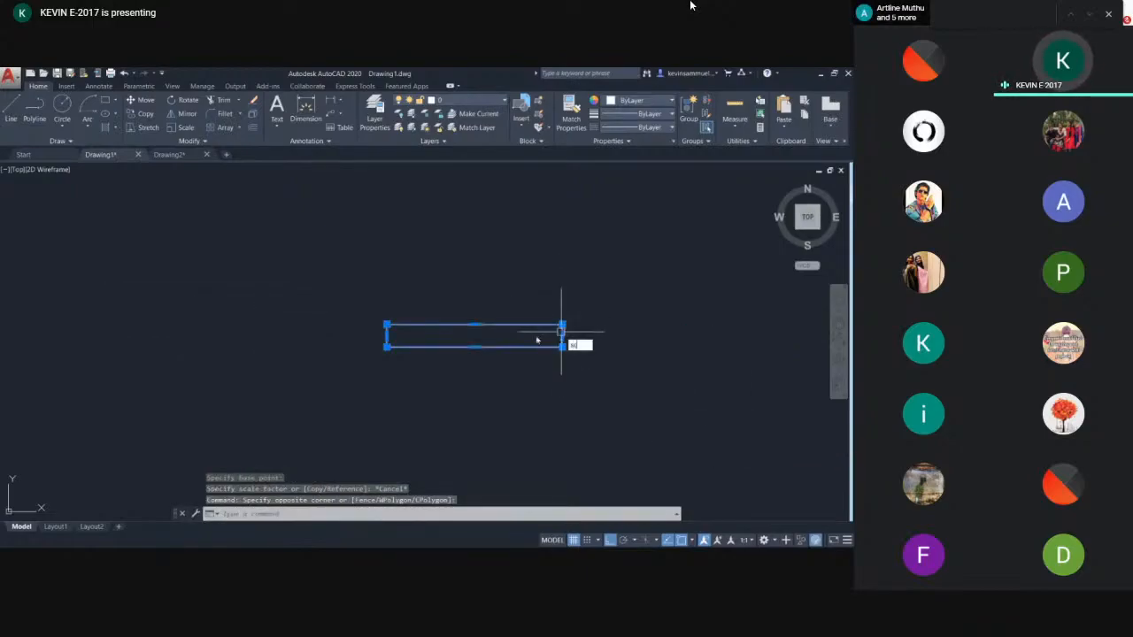
pyautogui.write('sc')
pyautogui.press('Return')
pyautogui.scroll(2, 478, 335)
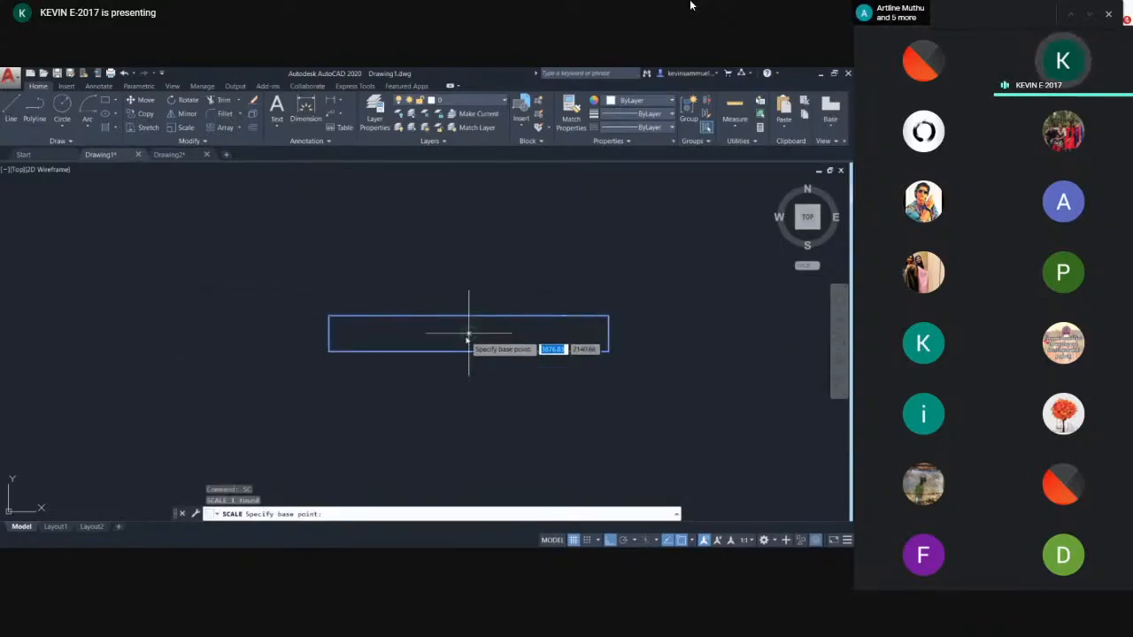
pyautogui.click(468, 334)
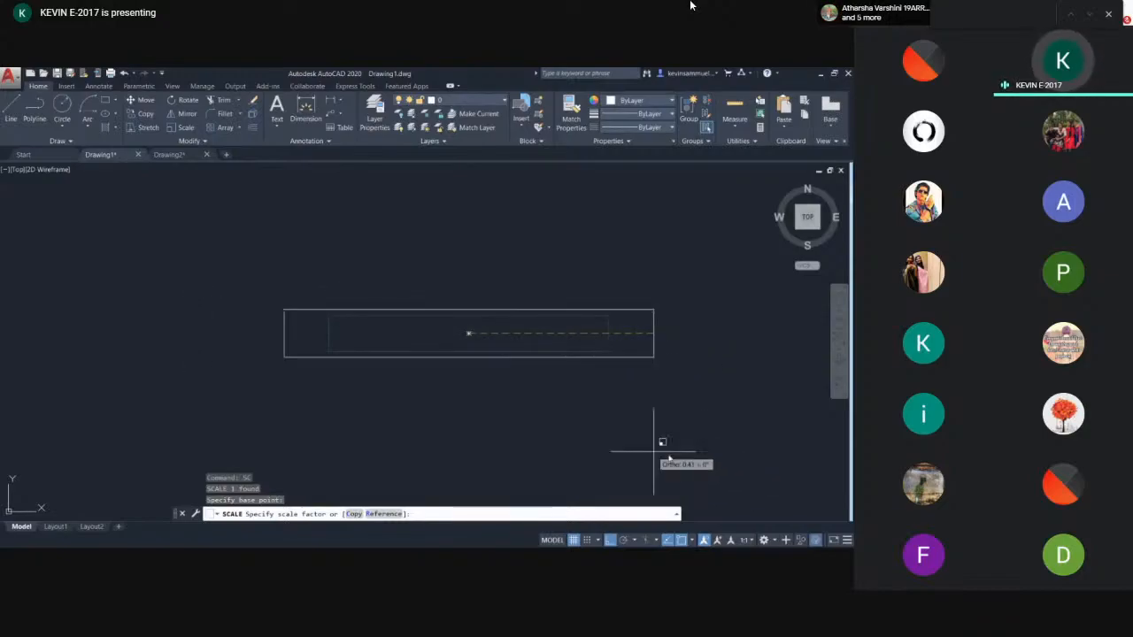
pyautogui.press('Escape')
pyautogui.click(717, 415)
pyautogui.click(607, 326)
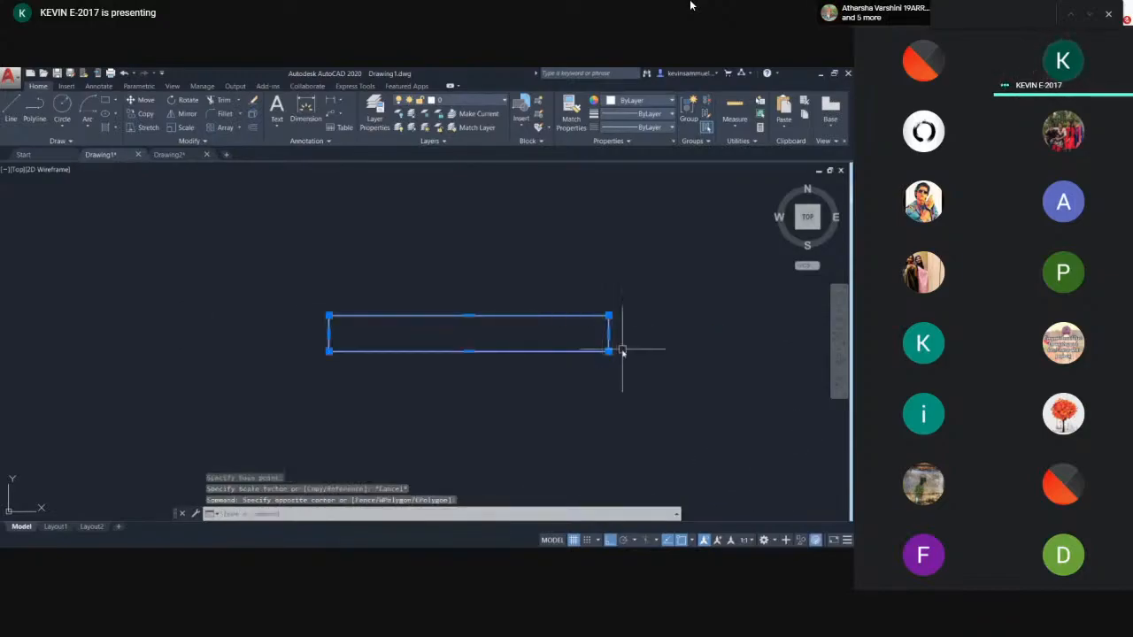
pyautogui.write('sc')
pyautogui.press('Return')
pyautogui.click(609, 351)
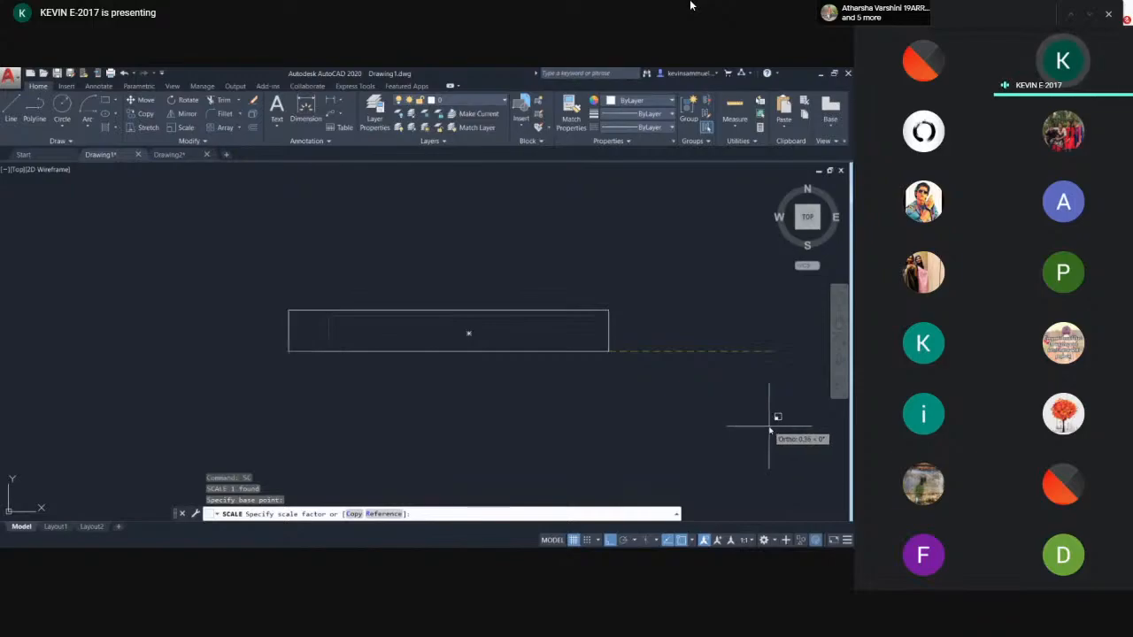
pyautogui.press('Escape')
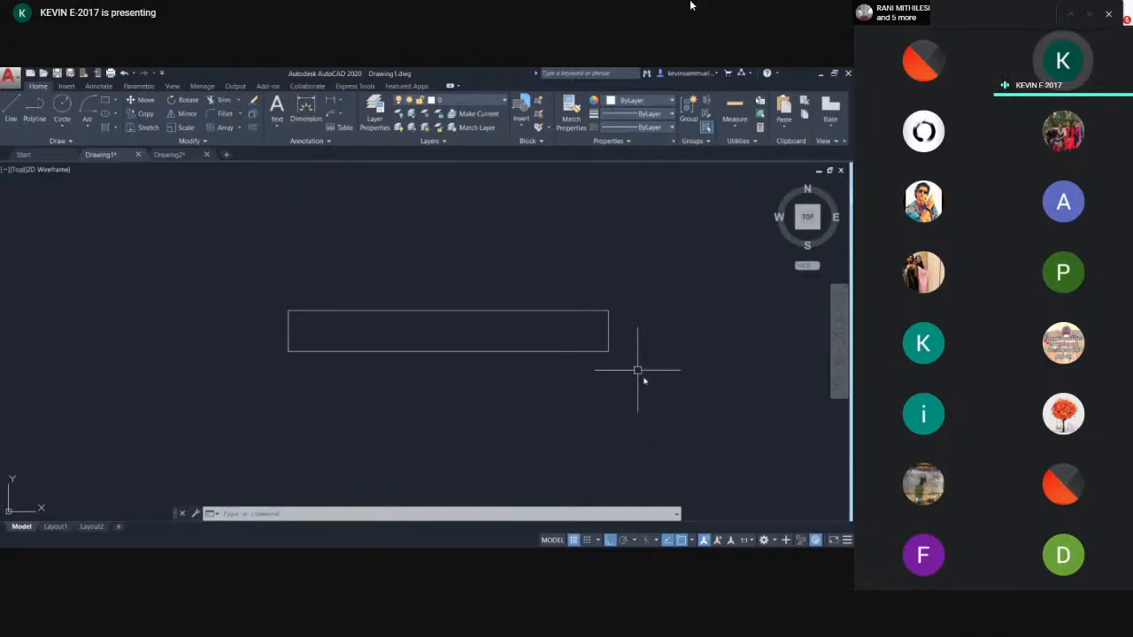
# - Copy the long rectangle to a position directly below itself
pyautogui.scroll(-2, 644, 375)
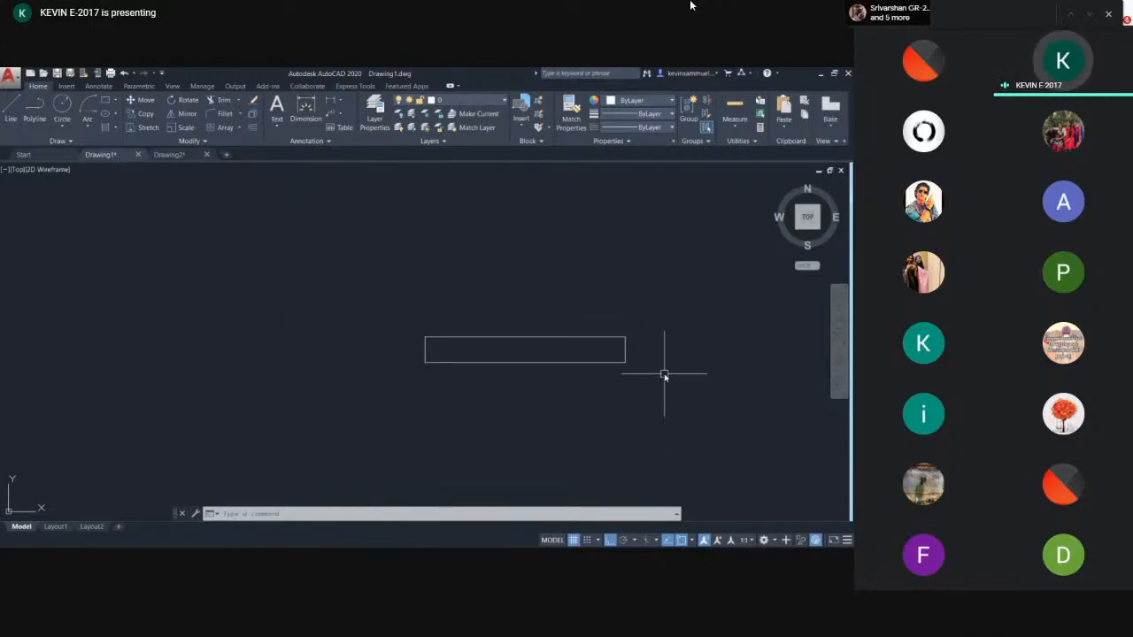
pyautogui.moveTo(655, 372); pyautogui.dragTo(536, 331, button='middle')
pyautogui.scroll(2, 517, 337)
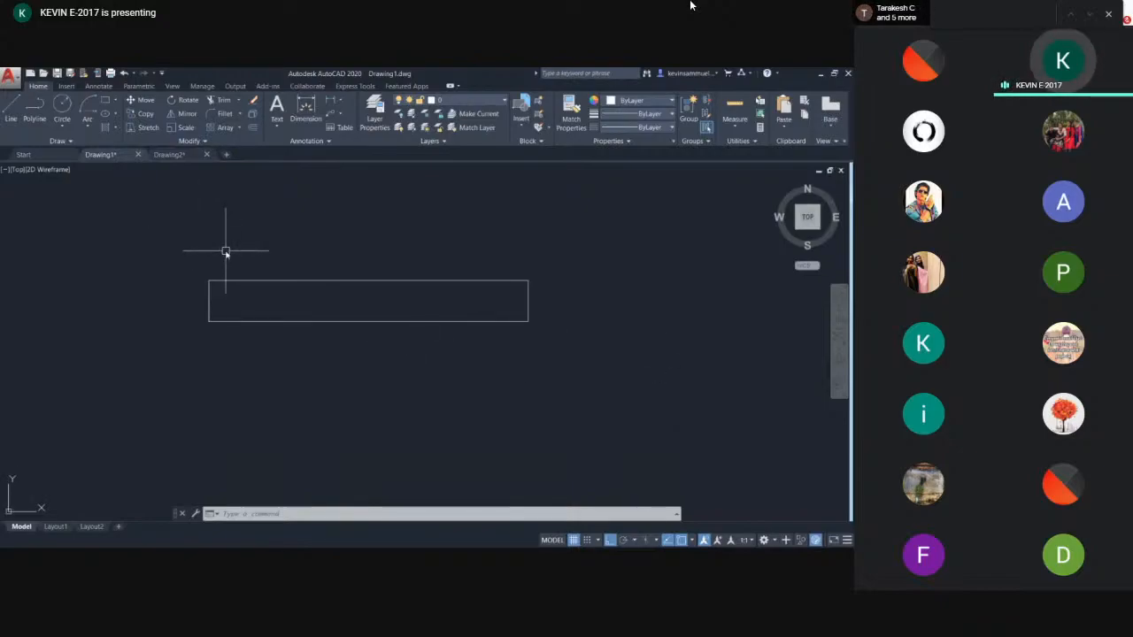
pyautogui.scroll(-2, 237, 251)
pyautogui.scroll(2, 376, 307)
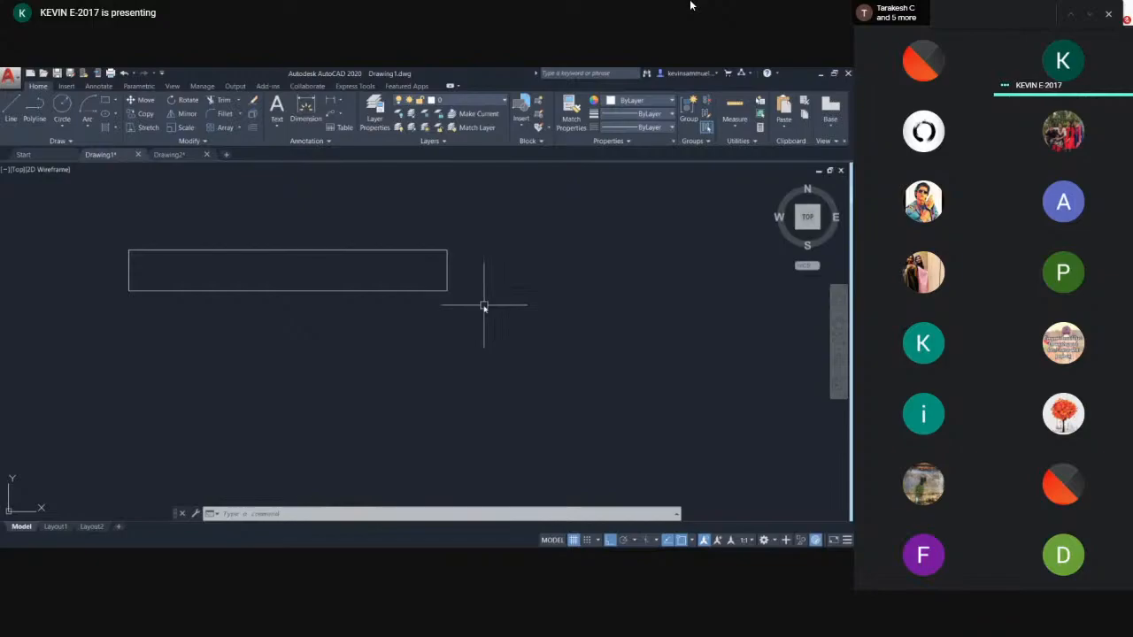
pyautogui.click(508, 235)
pyautogui.click(391, 323)
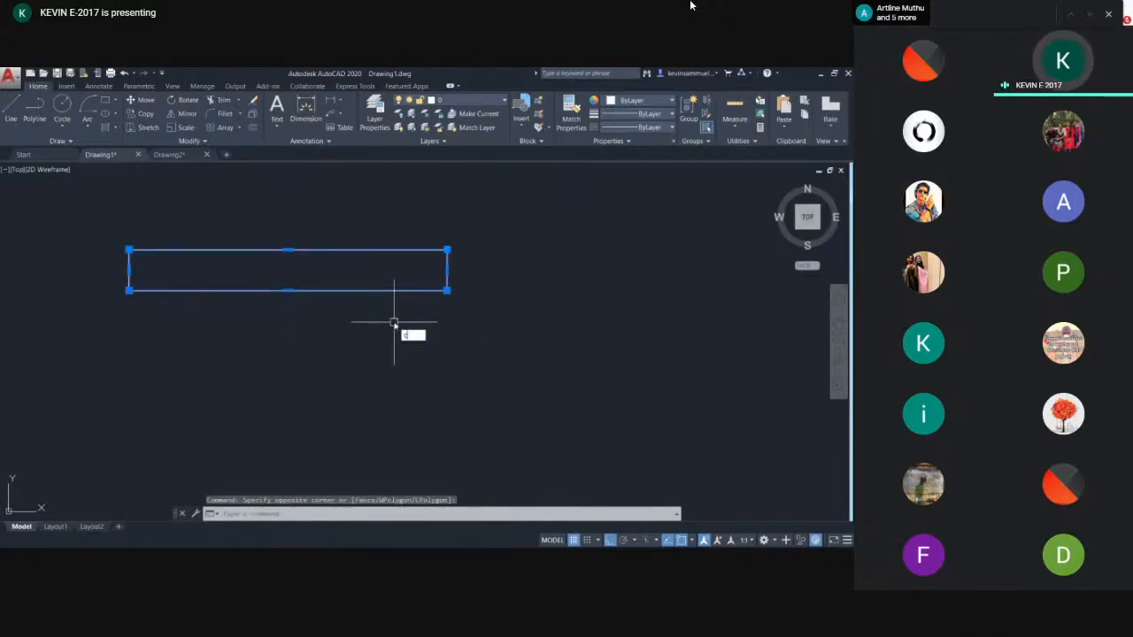
pyautogui.write('o')
pyautogui.press('Return')
pyautogui.click(568, 317)
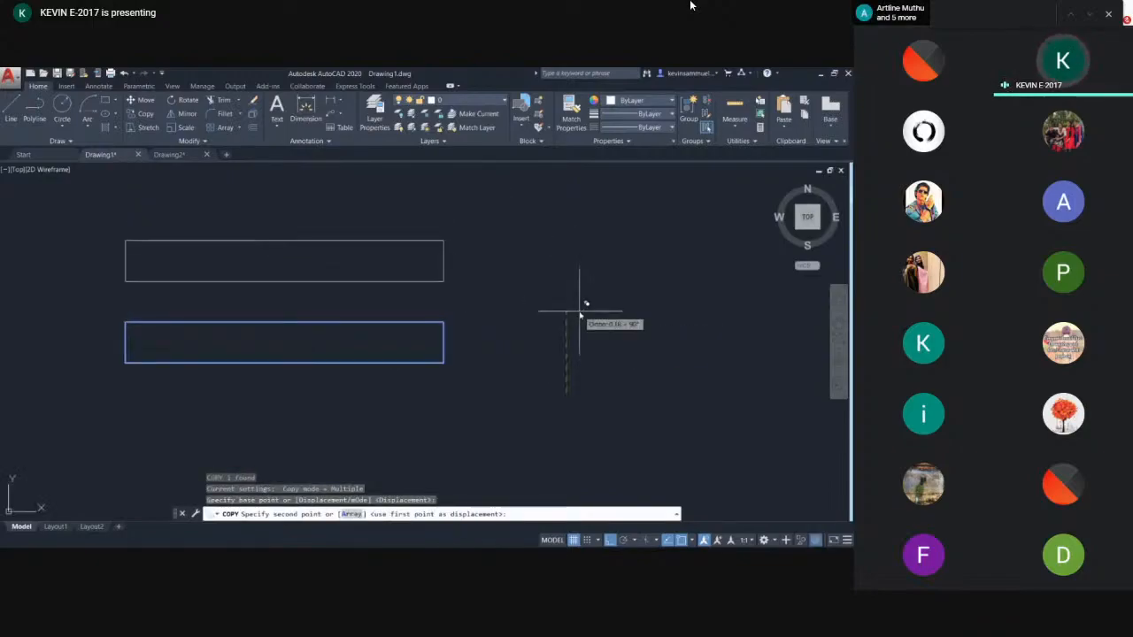
pyautogui.click(579, 314)
pyautogui.press('Escape')
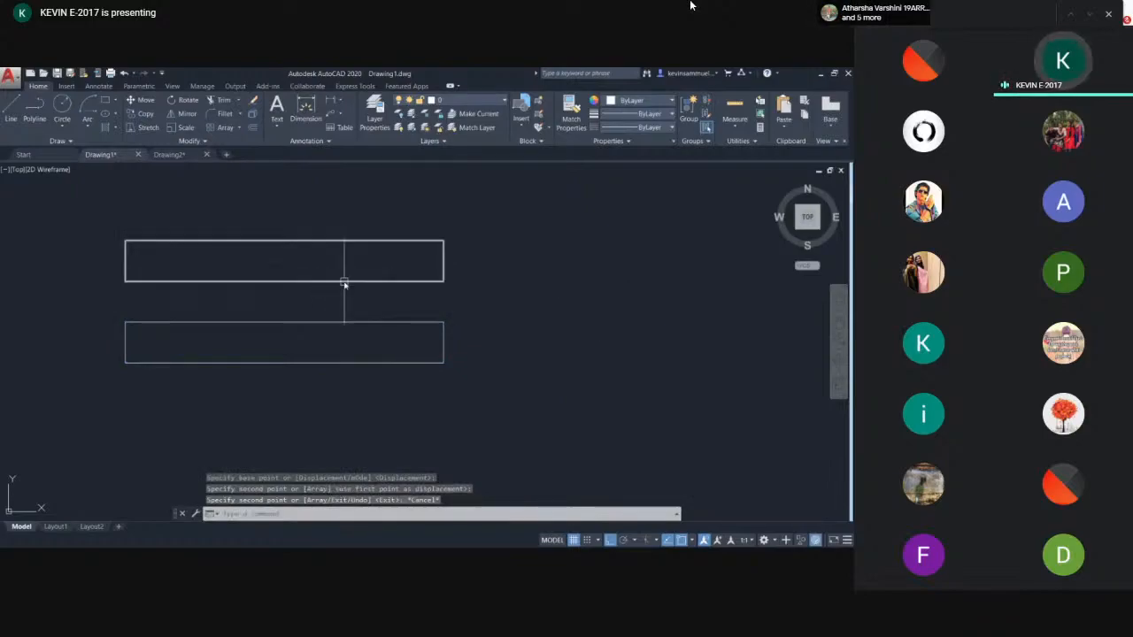
# - Move the upper rectangle to the right so it no longer sits above the copy
pyautogui.write('M')
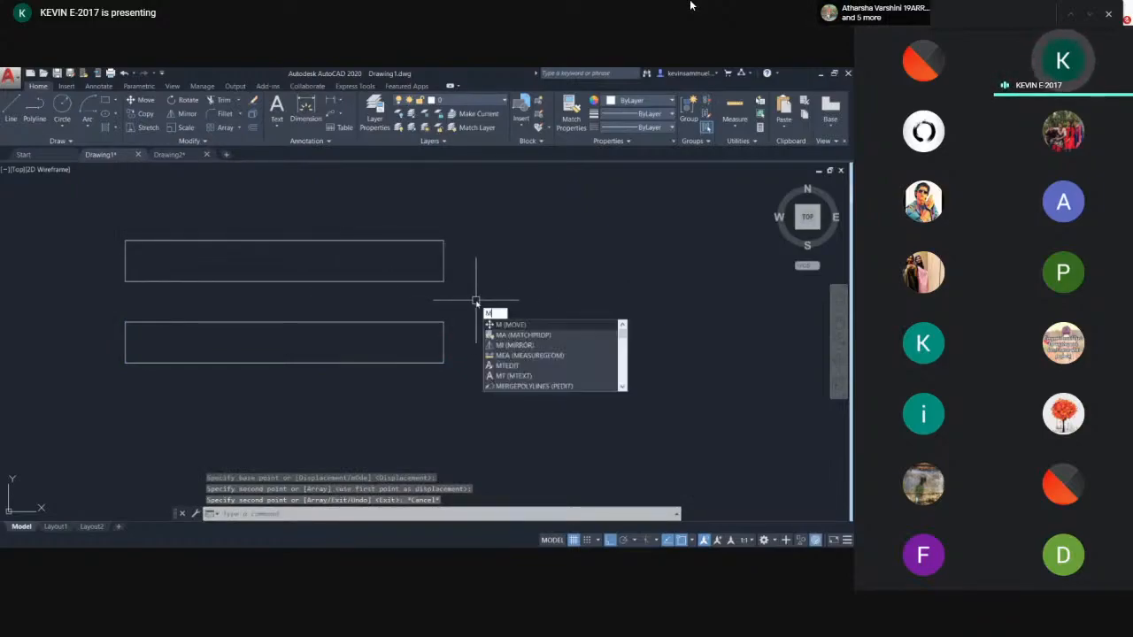
pyautogui.press('Return')
pyautogui.click(466, 292)
pyautogui.click(421, 260)
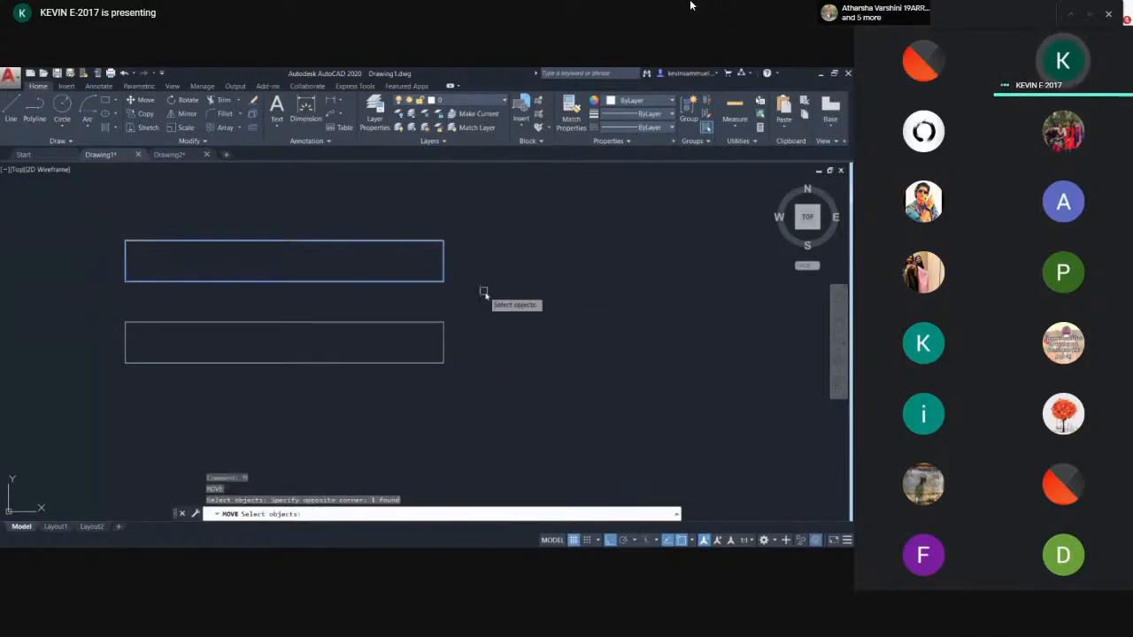
pyautogui.press('Return')
pyautogui.click(460, 297)
pyautogui.click(782, 296)
pyautogui.moveTo(627, 331); pyautogui.dragTo(399, 322, button='middle')
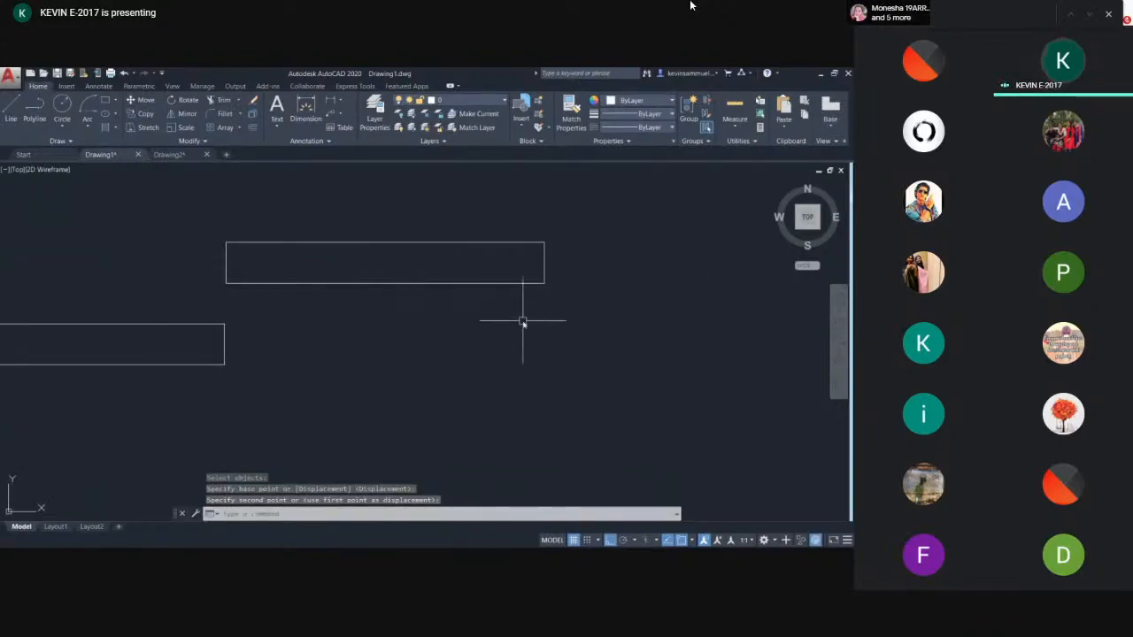
# - Rotate the upper rectangle about its left end by roughly 40 degrees with Ortho off
pyautogui.click(539, 276)
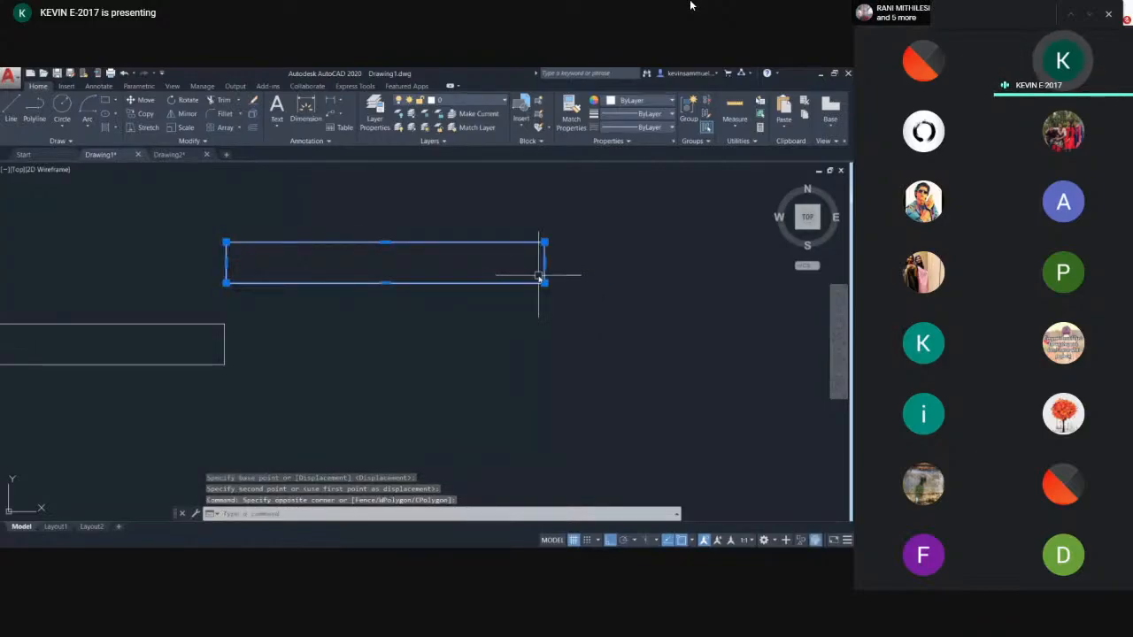
pyautogui.write('O')
pyautogui.press('Return')
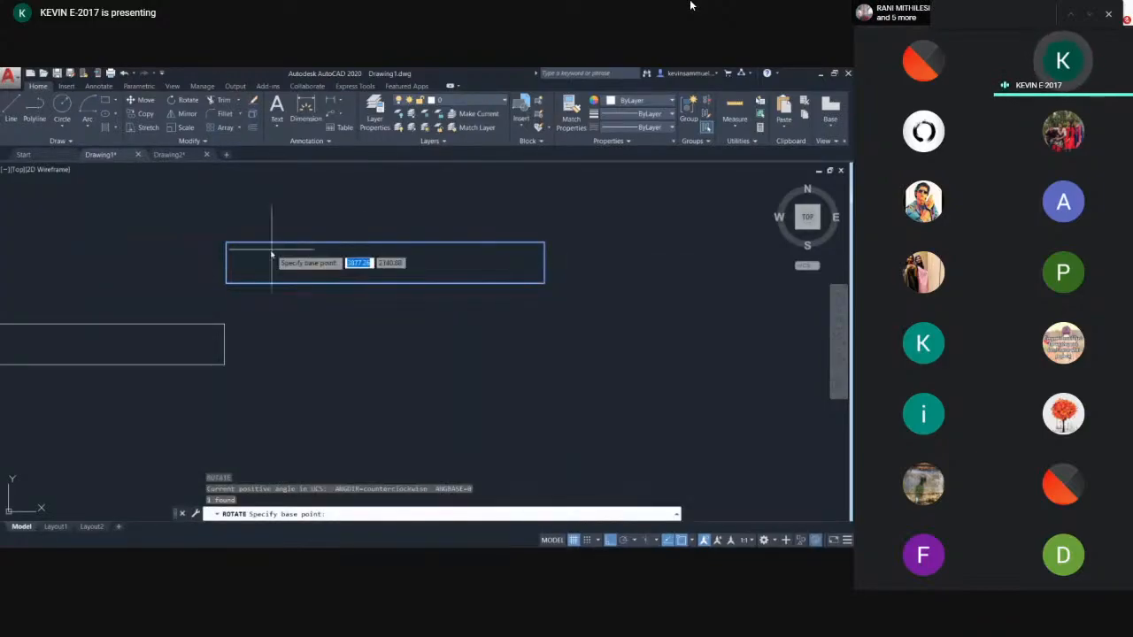
pyautogui.click(222, 264)
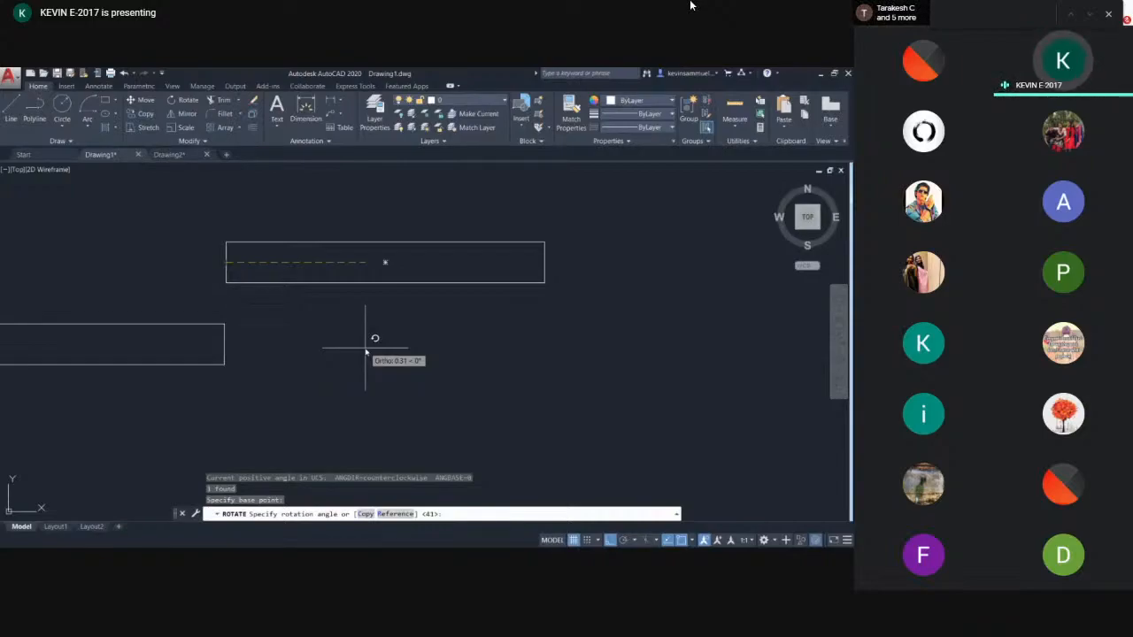
pyautogui.press('F8')
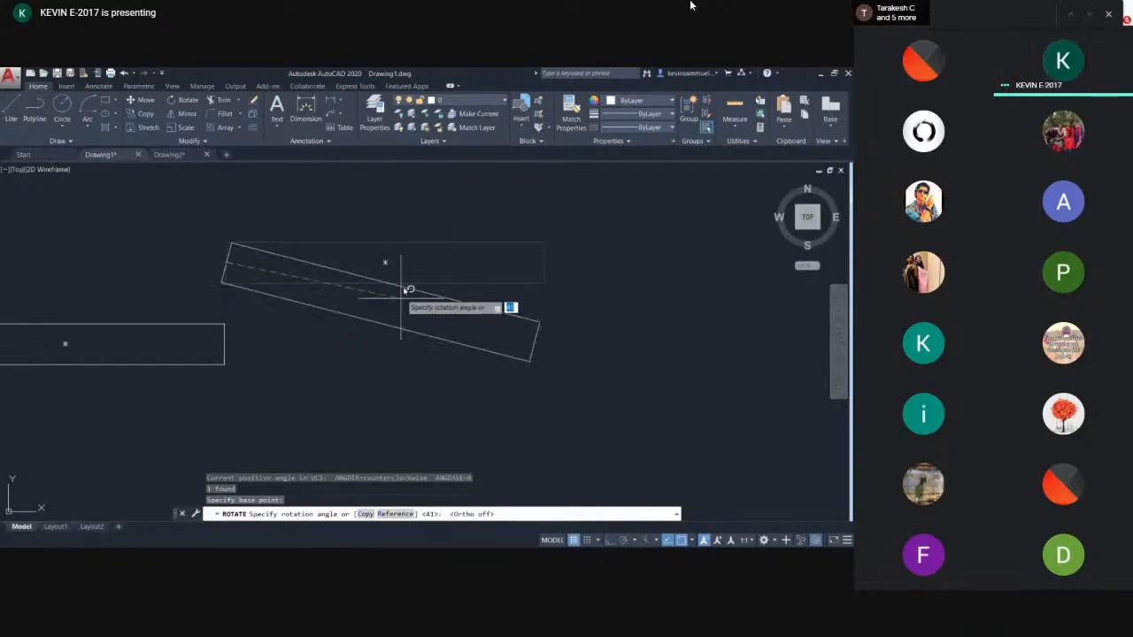
pyautogui.click(268, 233)
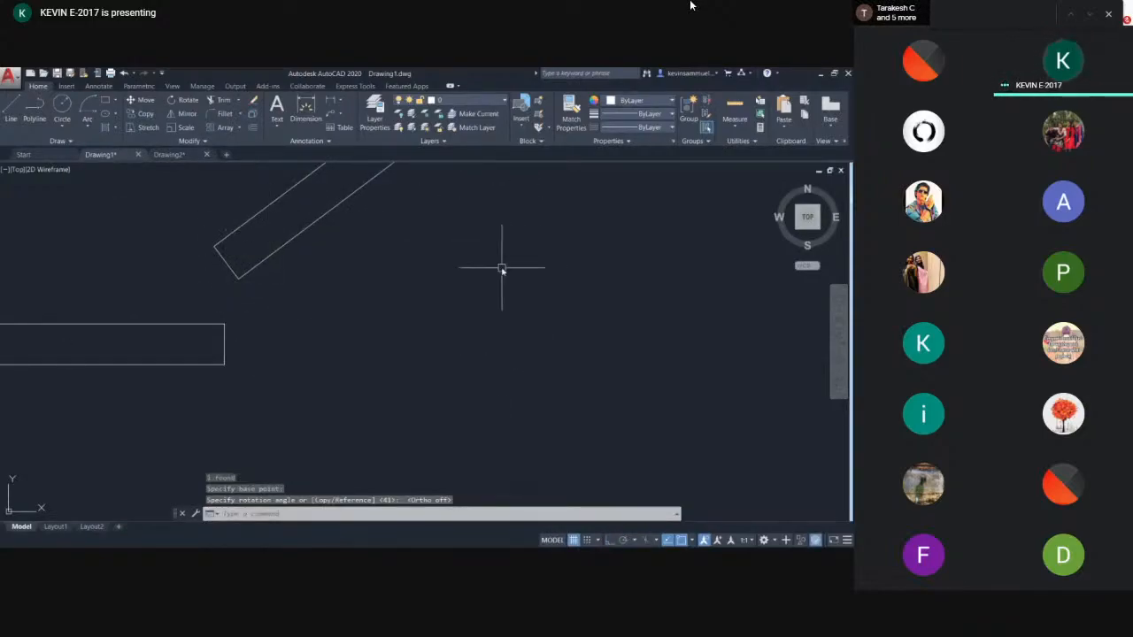
pyautogui.scroll(-8, 501, 270)
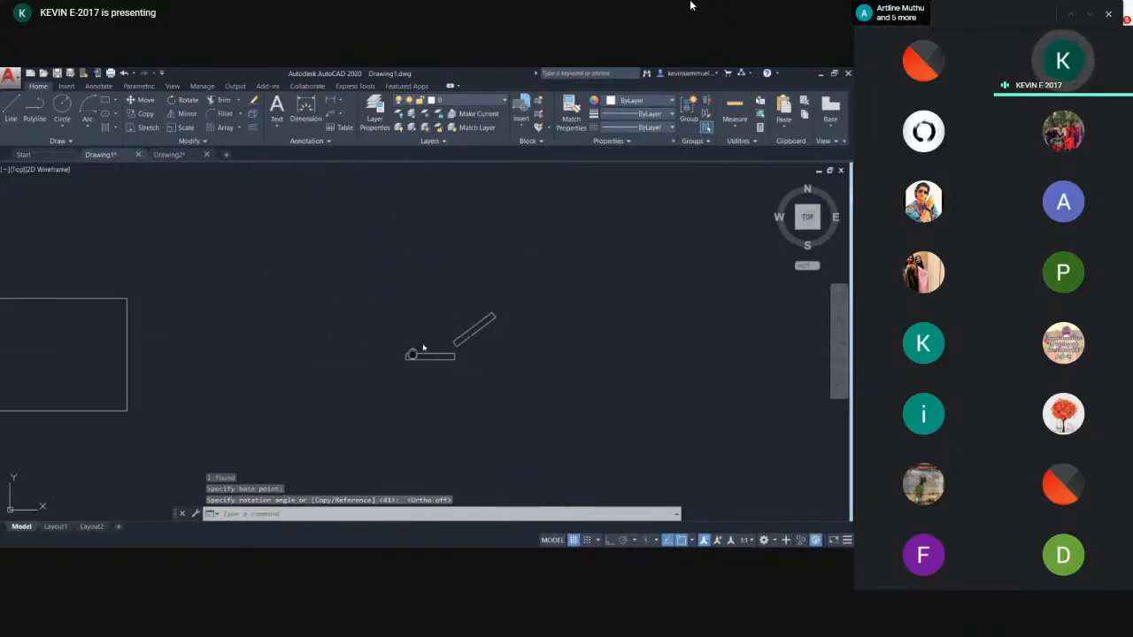
# - Draw a U-shaped chain of vertical and horizontal lines with Ortho turned on
pyautogui.scroll(2, 569, 347)
pyautogui.write('l')
pyautogui.press('Return')
pyautogui.click(454, 253)
pyautogui.press('F8')
pyautogui.click(454, 312)
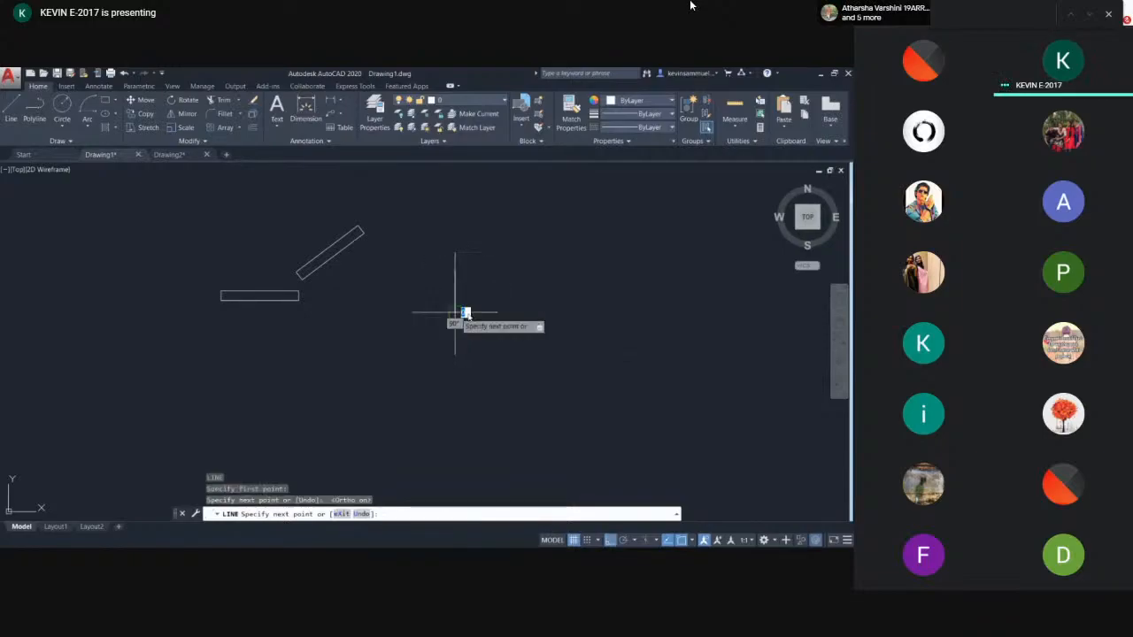
pyautogui.click(537, 306)
pyautogui.press('Escape')
pyautogui.scroll(4, 529, 312)
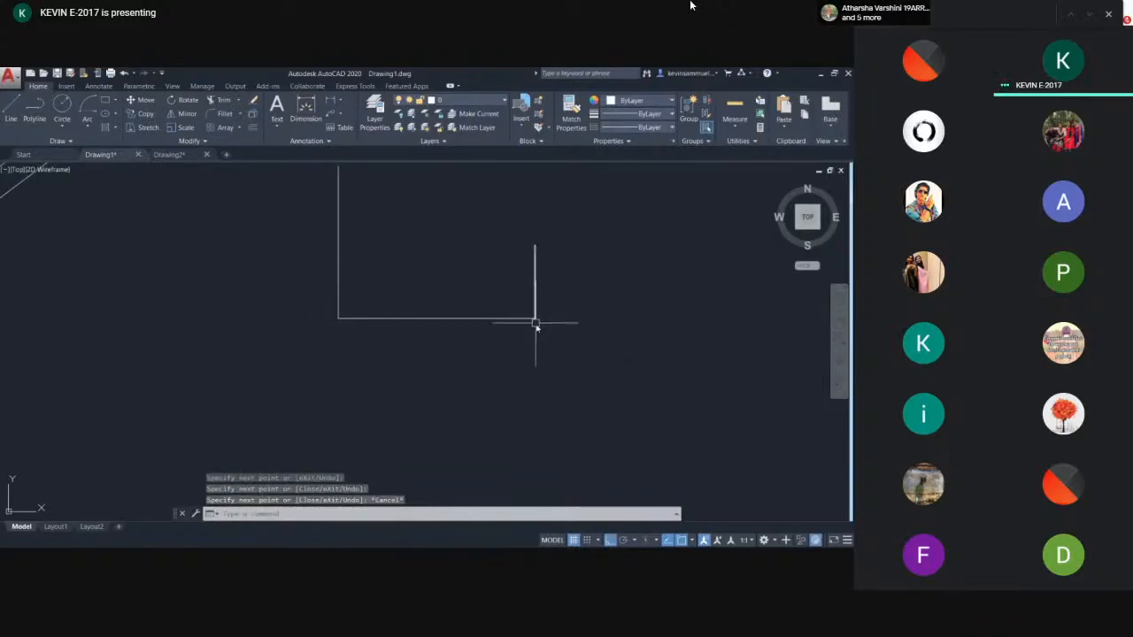
# - Draw a long horizontal line crossing both uprights of the U shape
pyautogui.write('l')
pyautogui.press('Return')
pyautogui.click(212, 262)
pyautogui.click(612, 263)
pyautogui.press('Escape')
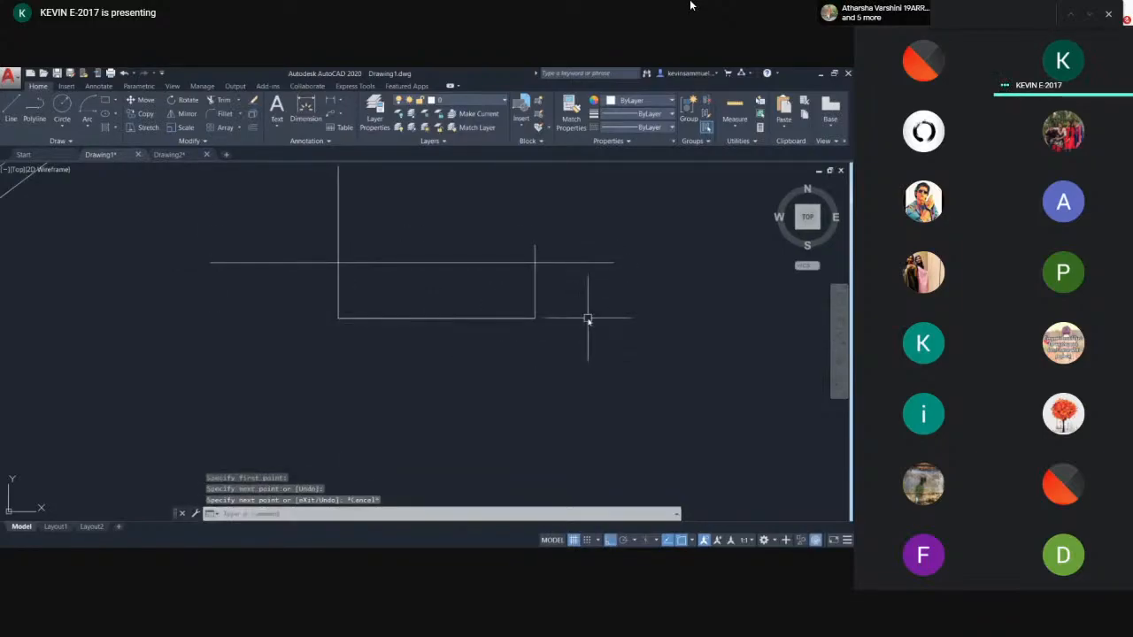
pyautogui.moveTo(453, 240); pyautogui.dragTo(441, 288, button='middle')
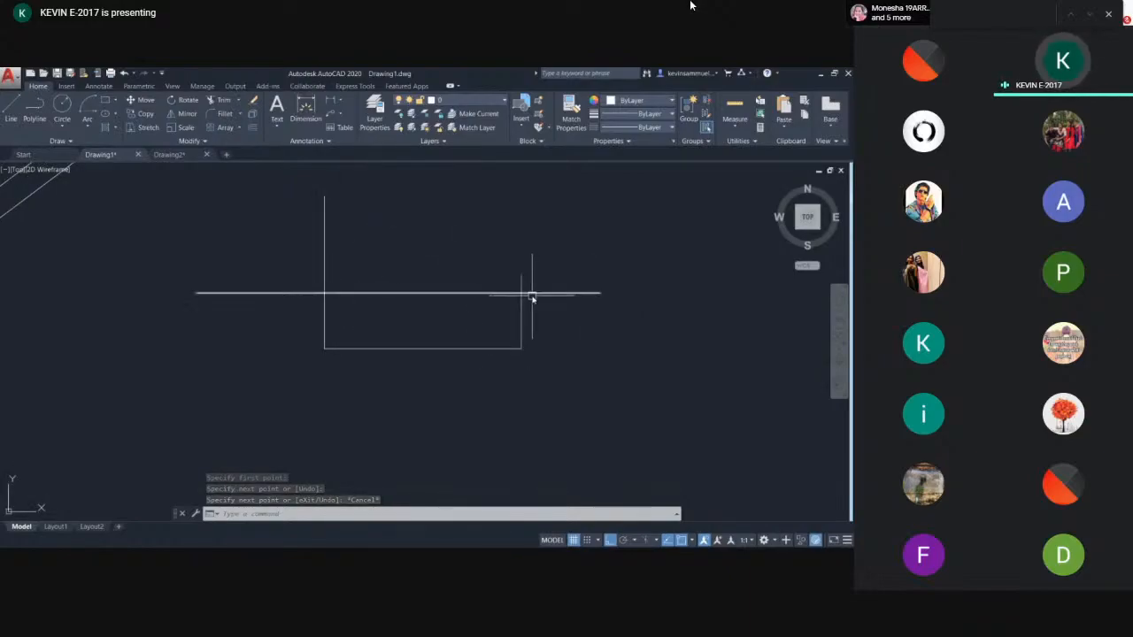
# - Trim the overhanging line ends so the U shape and the crossing line form a closed rectangle
pyautogui.write('ts or')
pyautogui.press('Return')
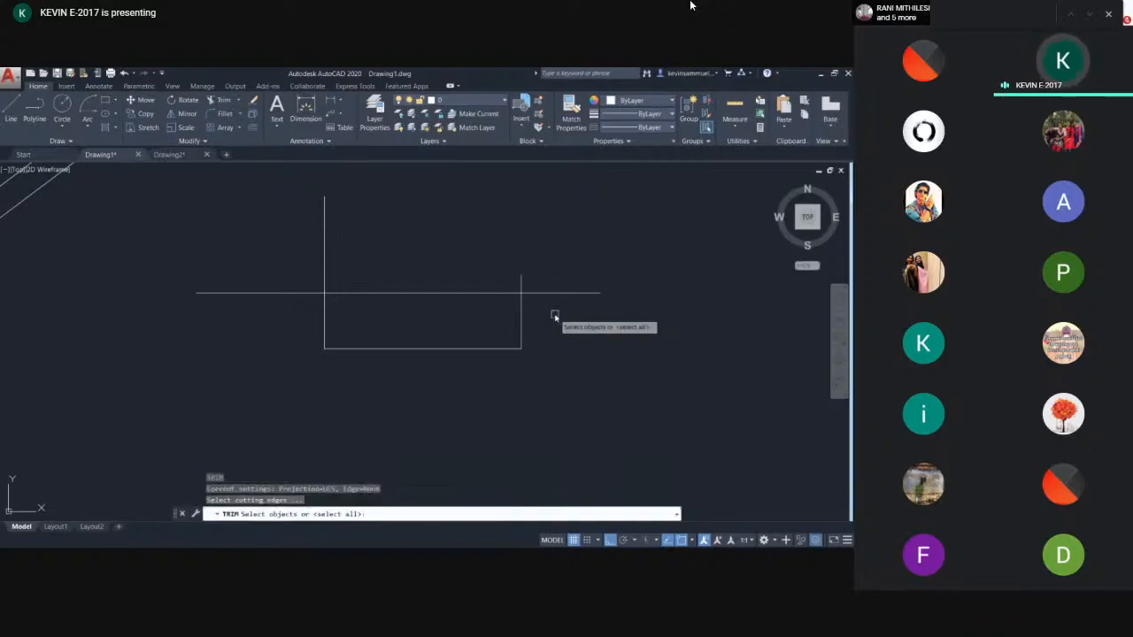
pyautogui.press('Return')
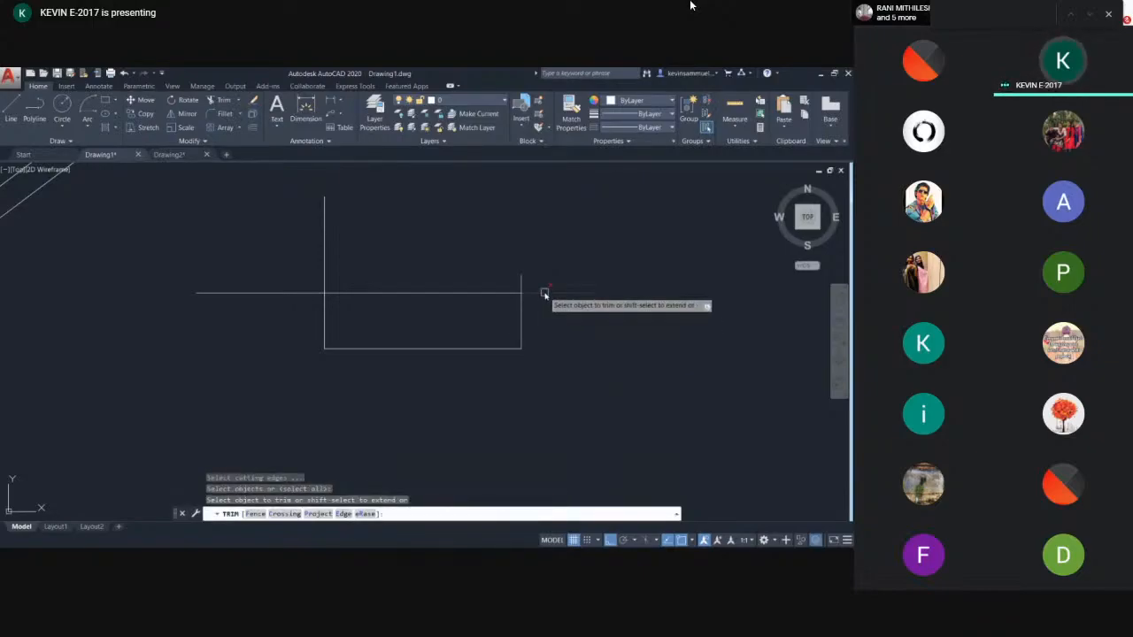
pyautogui.click(522, 281)
pyautogui.click(320, 243)
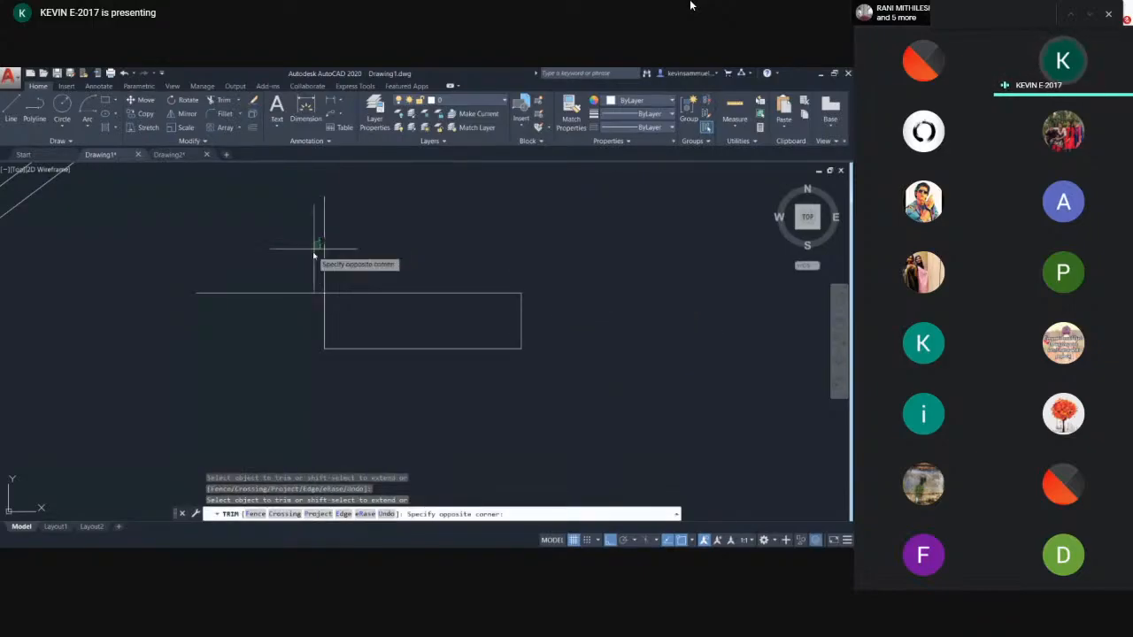
pyautogui.click(329, 250)
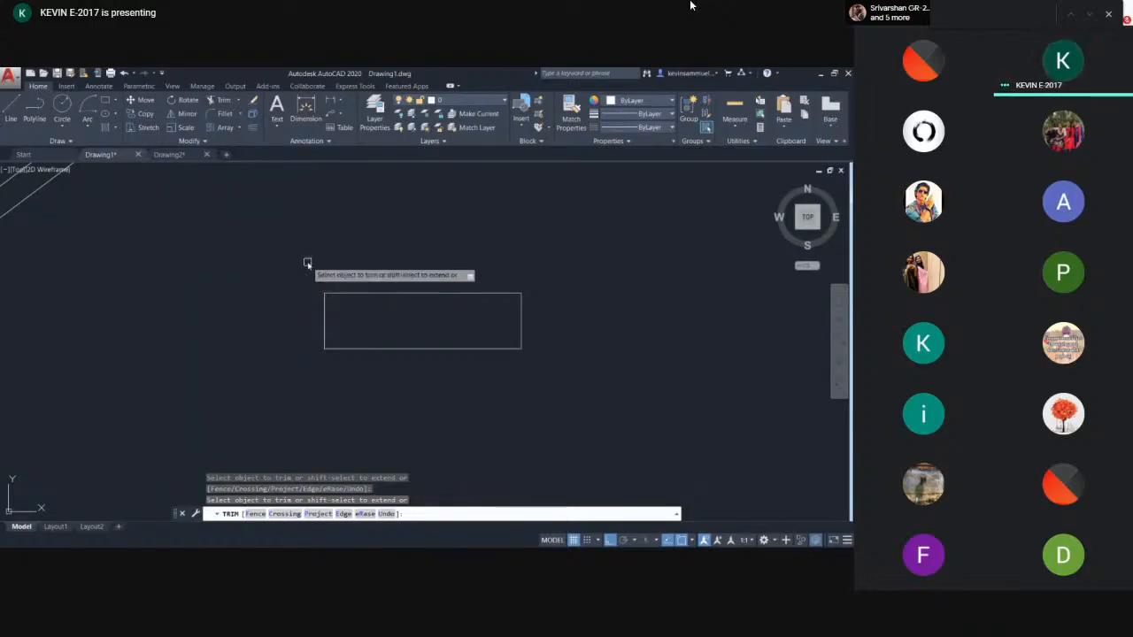
pyautogui.press('Escape')
# - Mirror the new rectangle about a horizontal line along its top edge, keeping the original
pyautogui.scroll(-4, 309, 262)
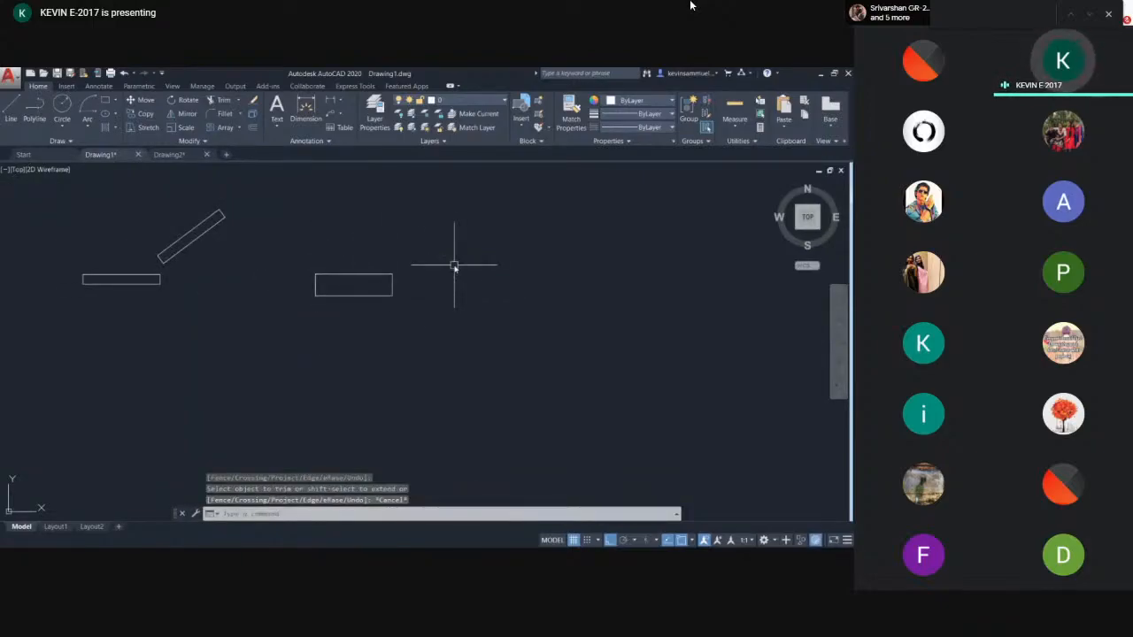
pyautogui.click(423, 248)
pyautogui.click(328, 325)
pyautogui.click(405, 245)
pyautogui.click(242, 335)
pyautogui.press('Return')
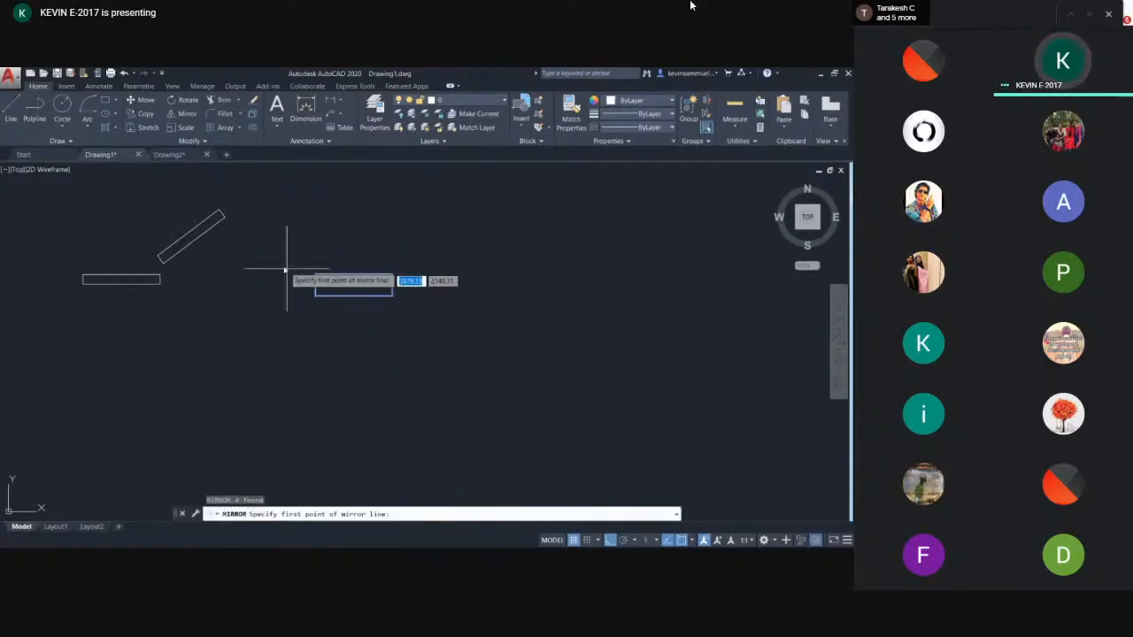
pyautogui.click(253, 266)
pyautogui.click(457, 268)
pyautogui.press('Return')
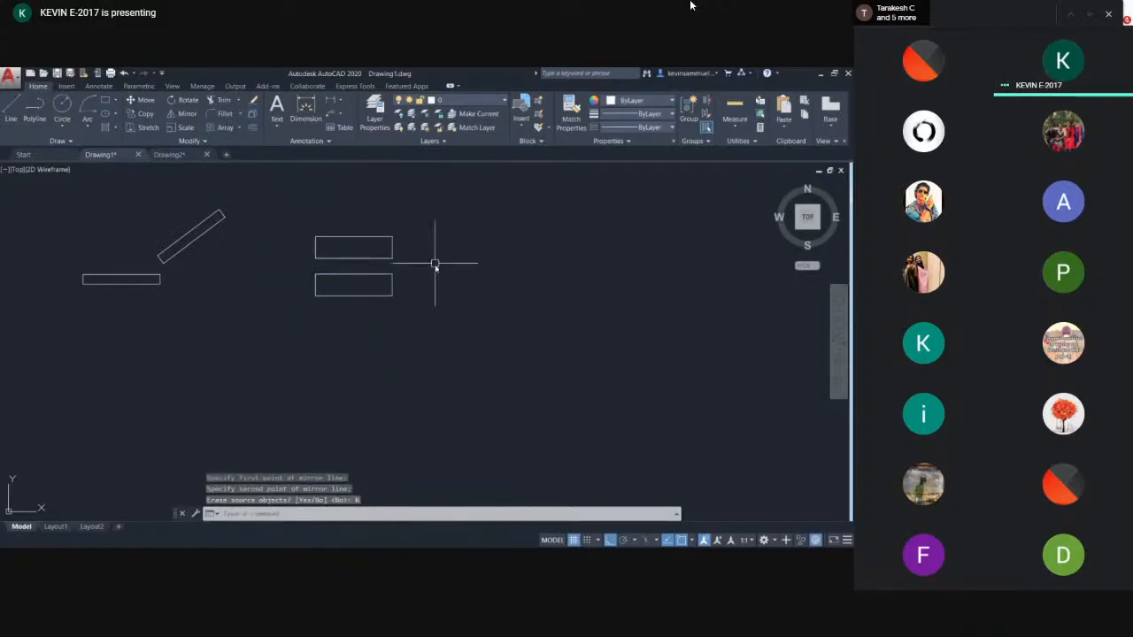
# - Mirror the lower rectangle about a vertical line to its right, erasing the source object
pyautogui.press('Return')
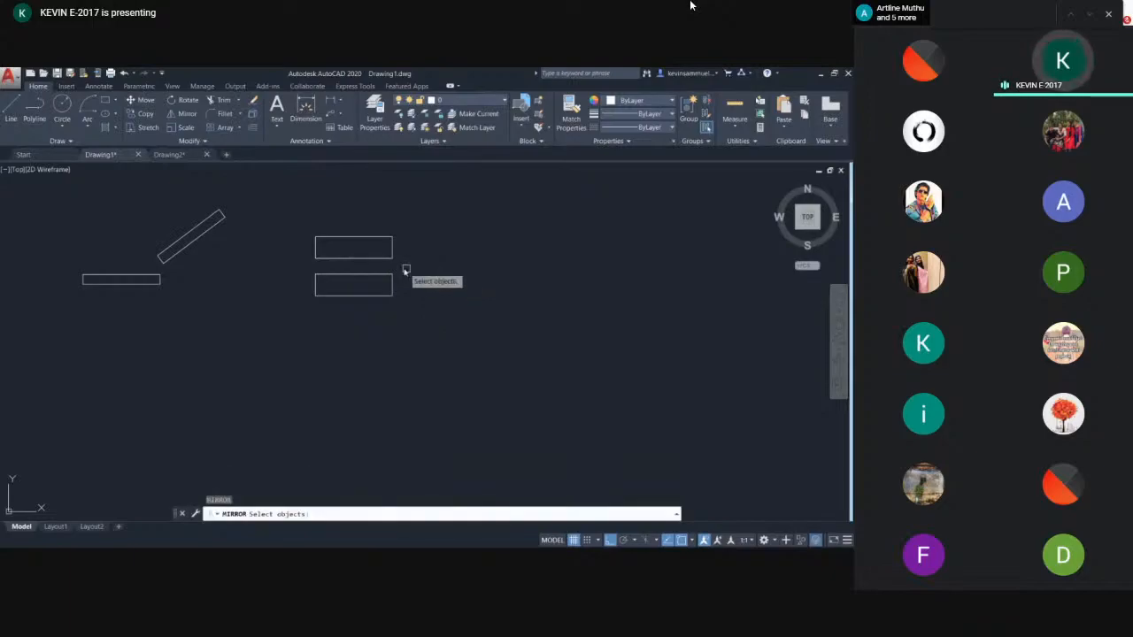
pyautogui.scroll(4, 416, 273)
pyautogui.click(392, 250)
pyautogui.click(146, 395)
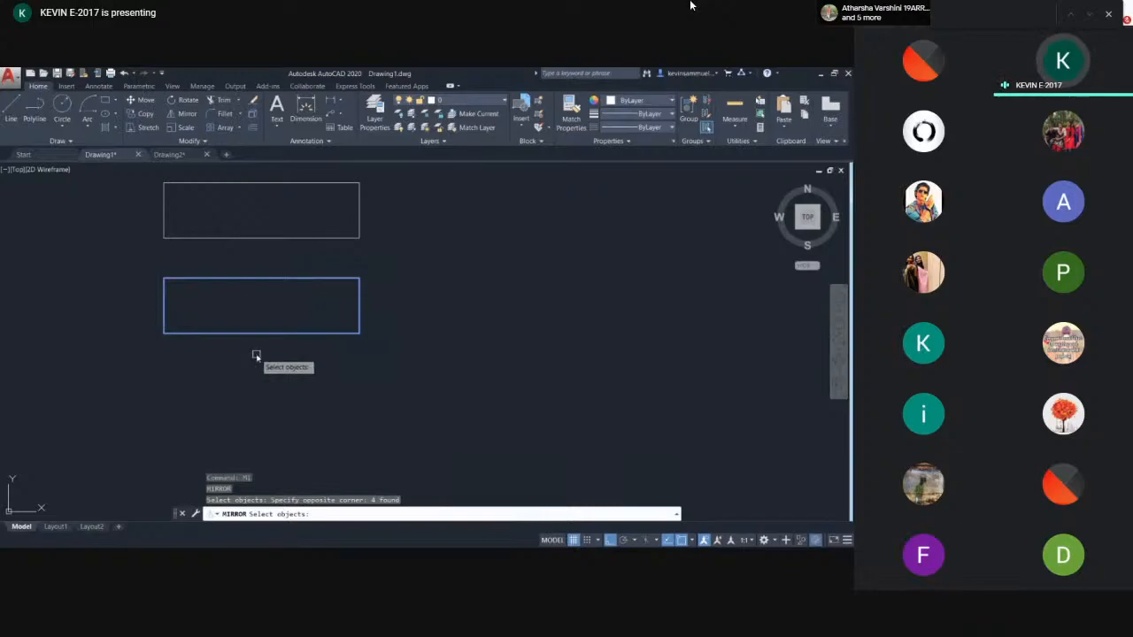
pyautogui.press('Return')
pyautogui.click(388, 263)
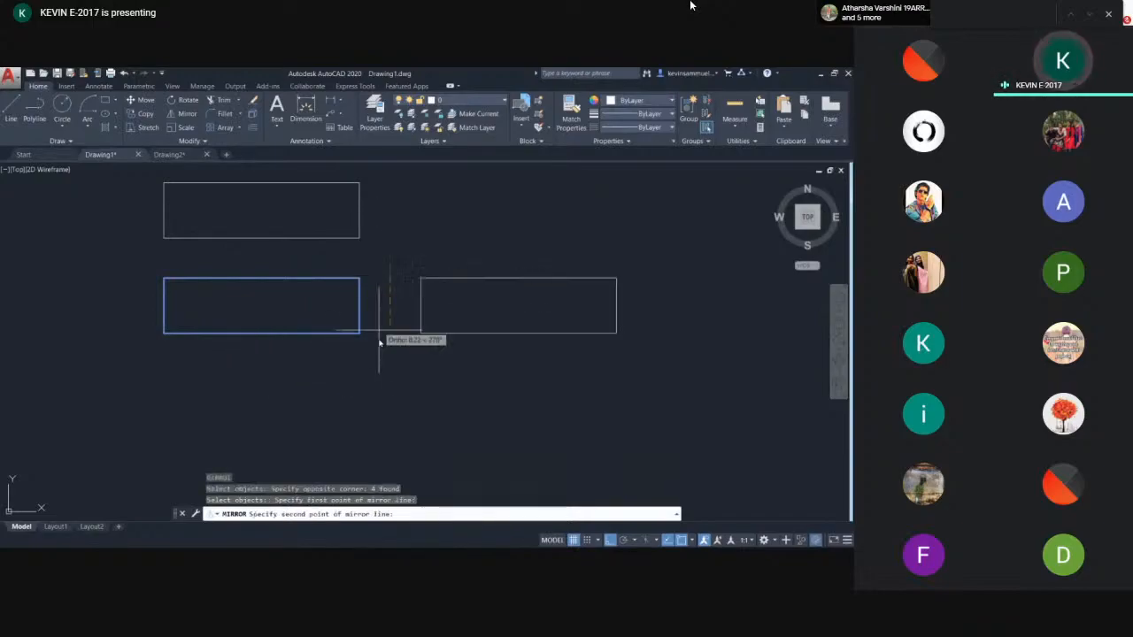
pyautogui.click(380, 372)
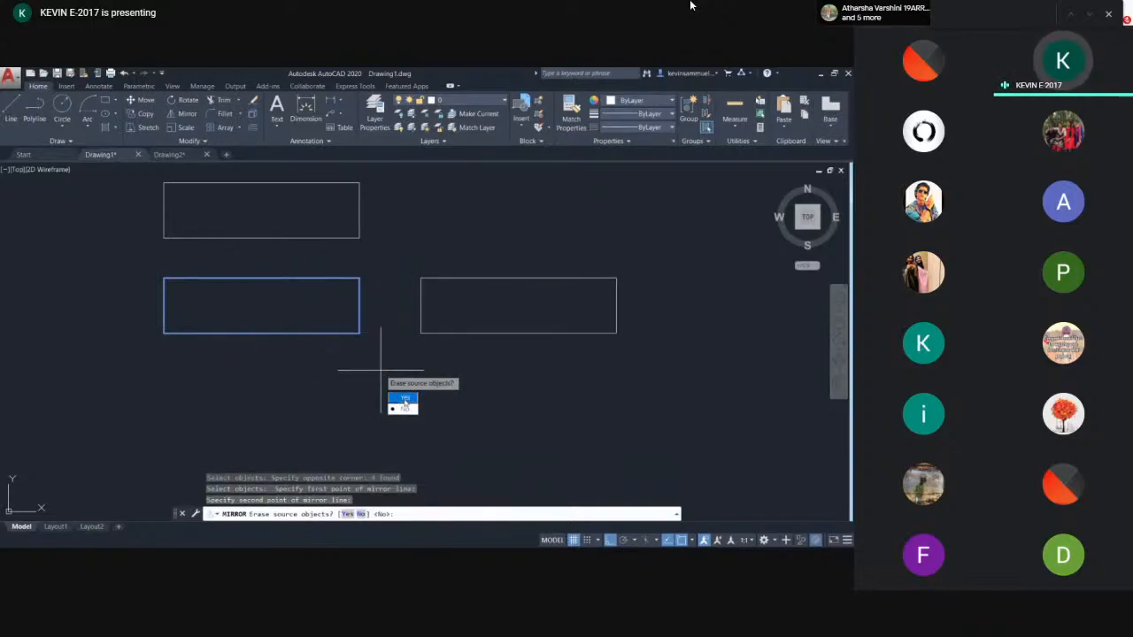
pyautogui.click(403, 399)
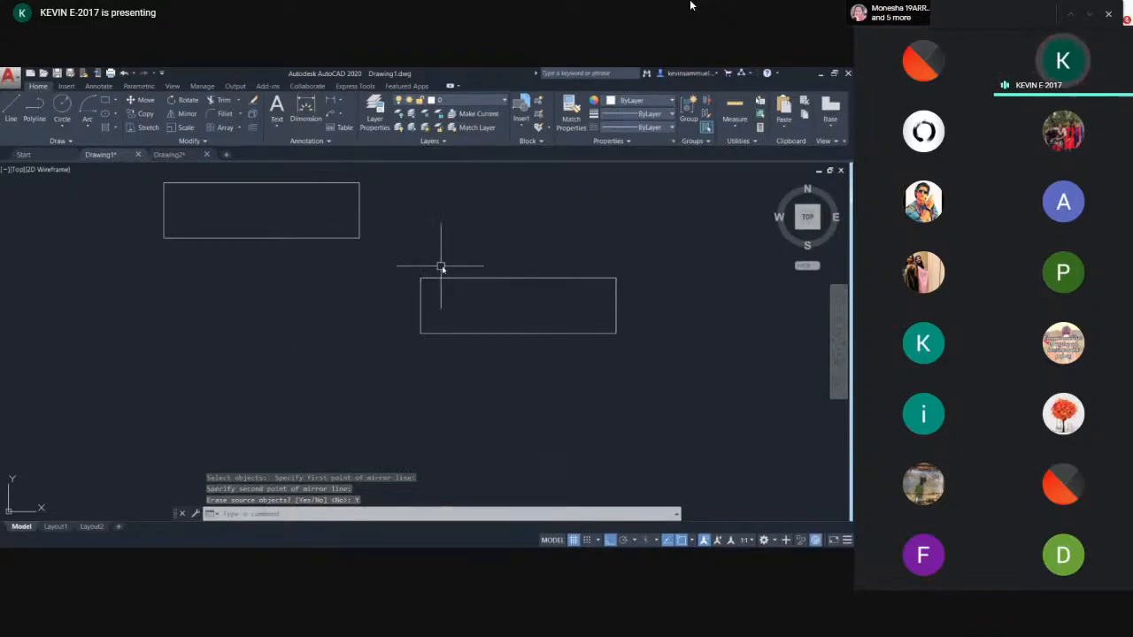
# - Draw a horizontal line above the rectangles
pyautogui.moveTo(542, 334); pyautogui.dragTo(341, 343, button='middle')
pyautogui.scroll(-4, 445, 316)
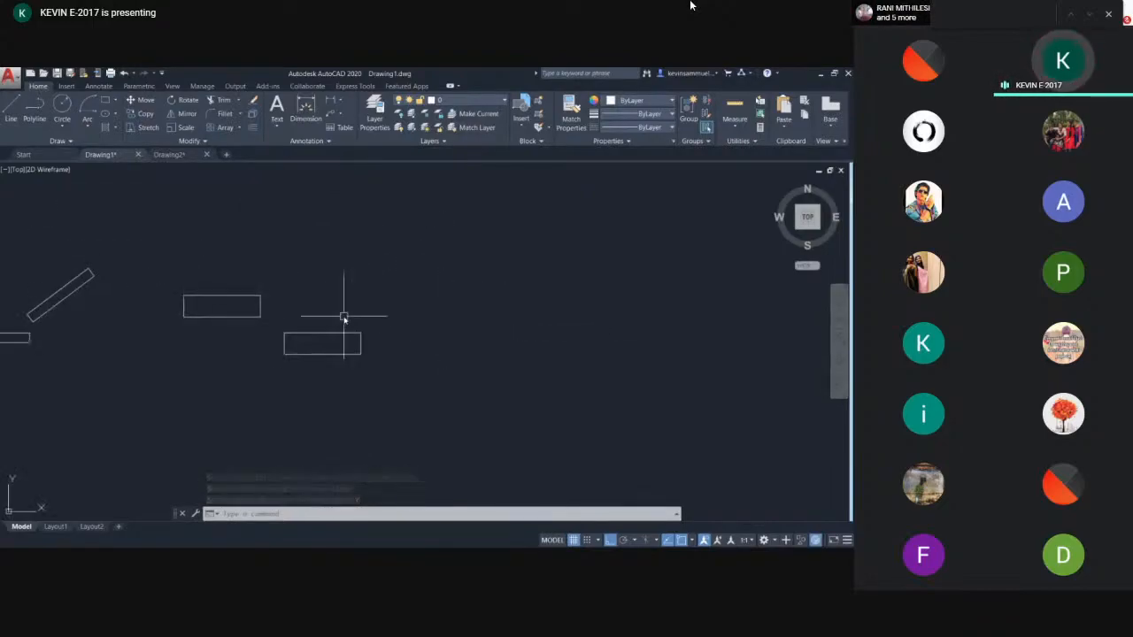
pyautogui.write('l')
pyautogui.press('Return')
pyautogui.click(394, 239)
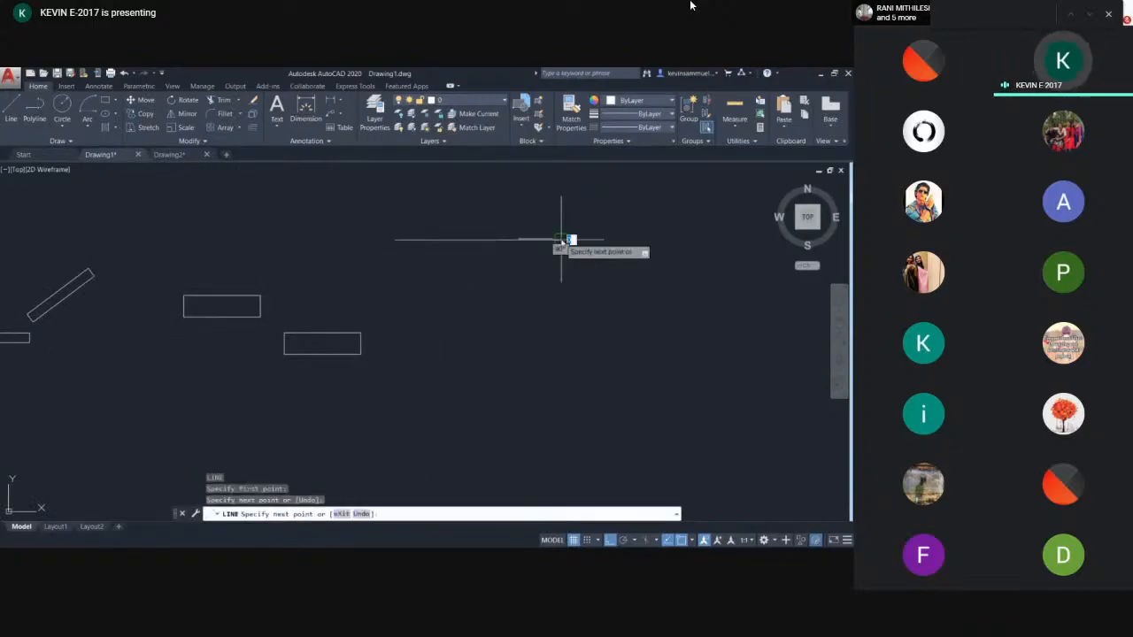
pyautogui.click(561, 239)
pyautogui.press('Return')
# - Draw a vertical line starting just below the middle of the horizontal line
pyautogui.press('Return')
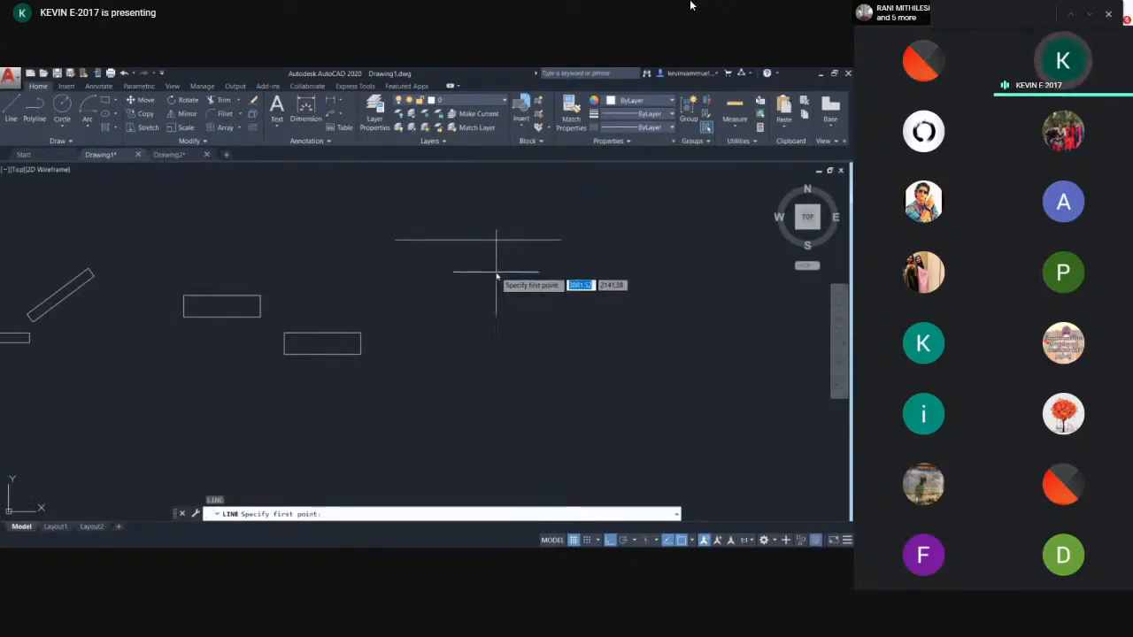
pyautogui.click(490, 263)
pyautogui.click(489, 380)
pyautogui.press('Return')
pyautogui.scroll(3, 470, 255)
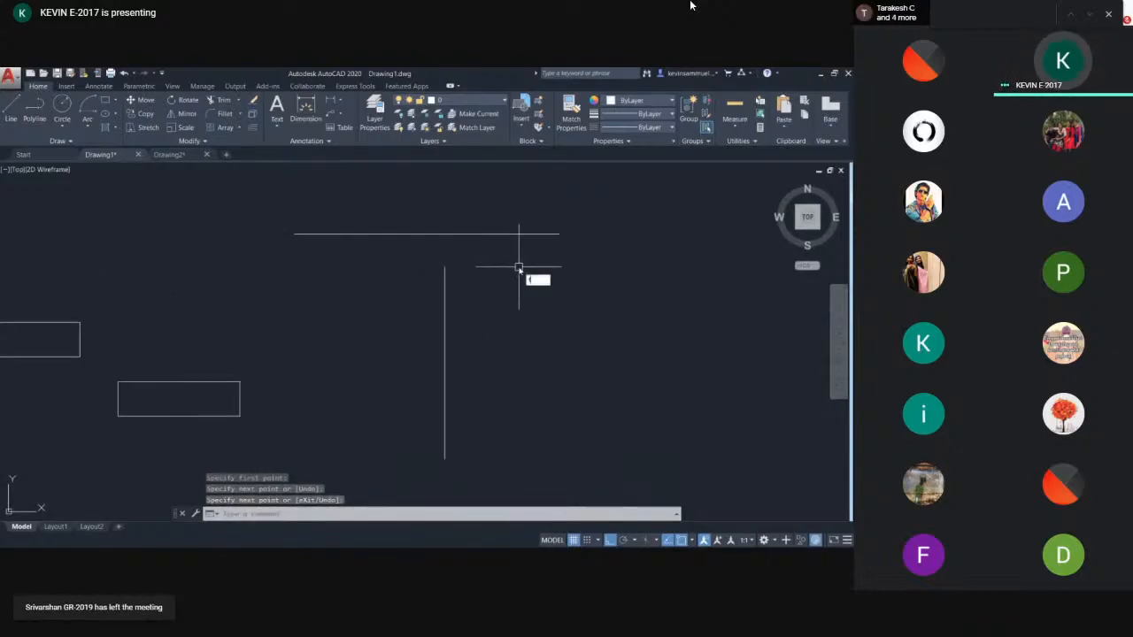
# - Fillet the horizontal line and the vertical line into a corner, then undo the fillet
pyautogui.press('Return')
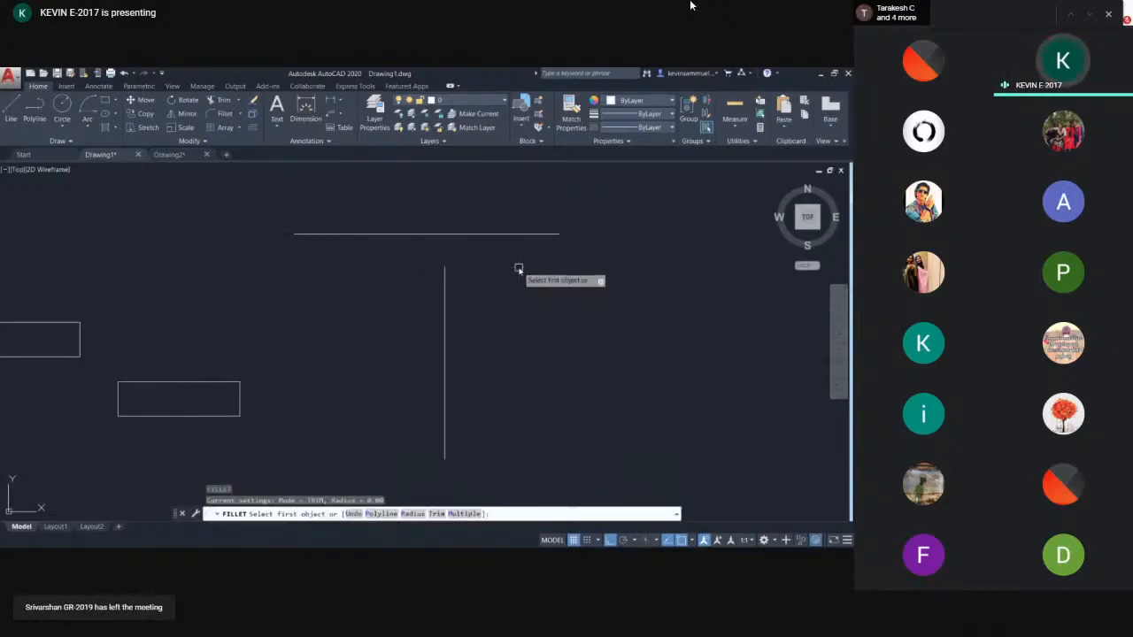
pyautogui.click(392, 234)
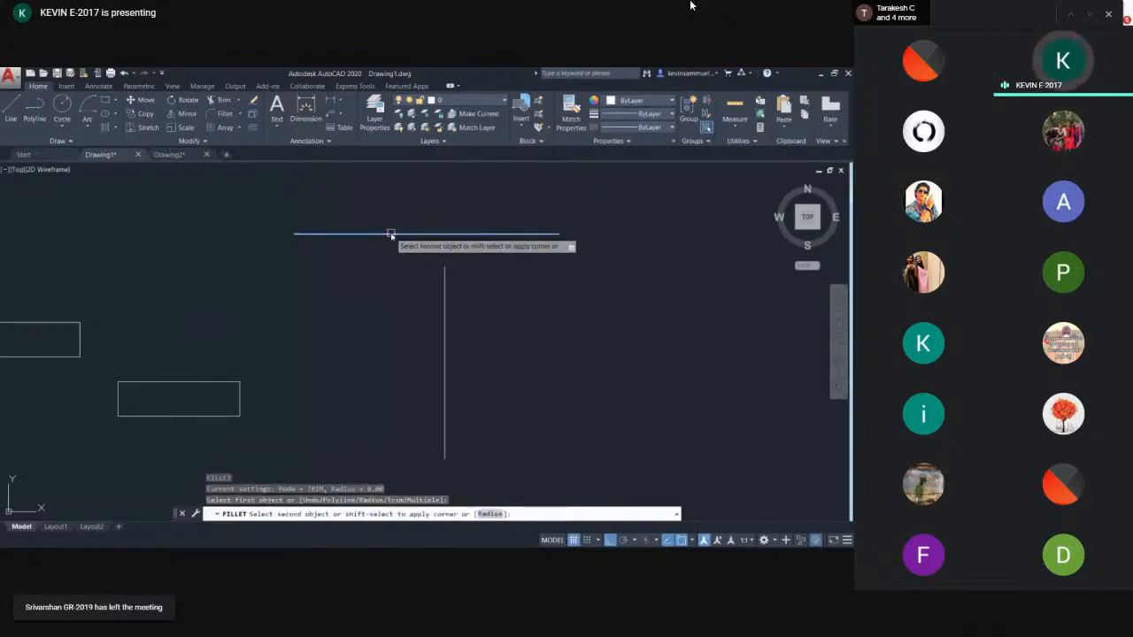
pyautogui.click(444, 282)
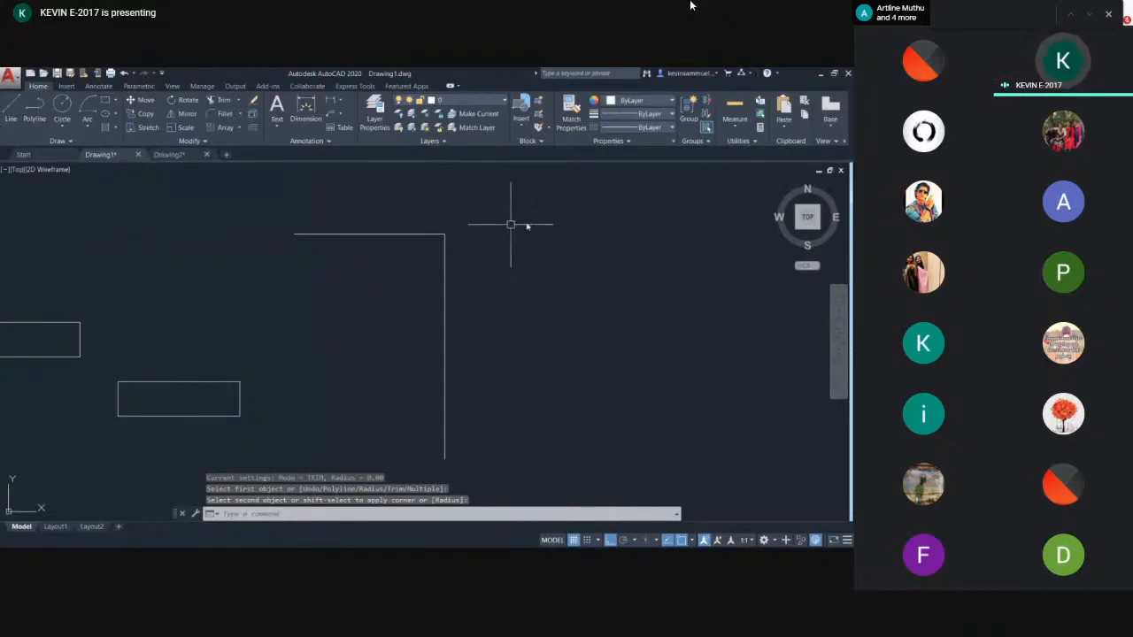
pyautogui.hotkey('ctrl', 'z')
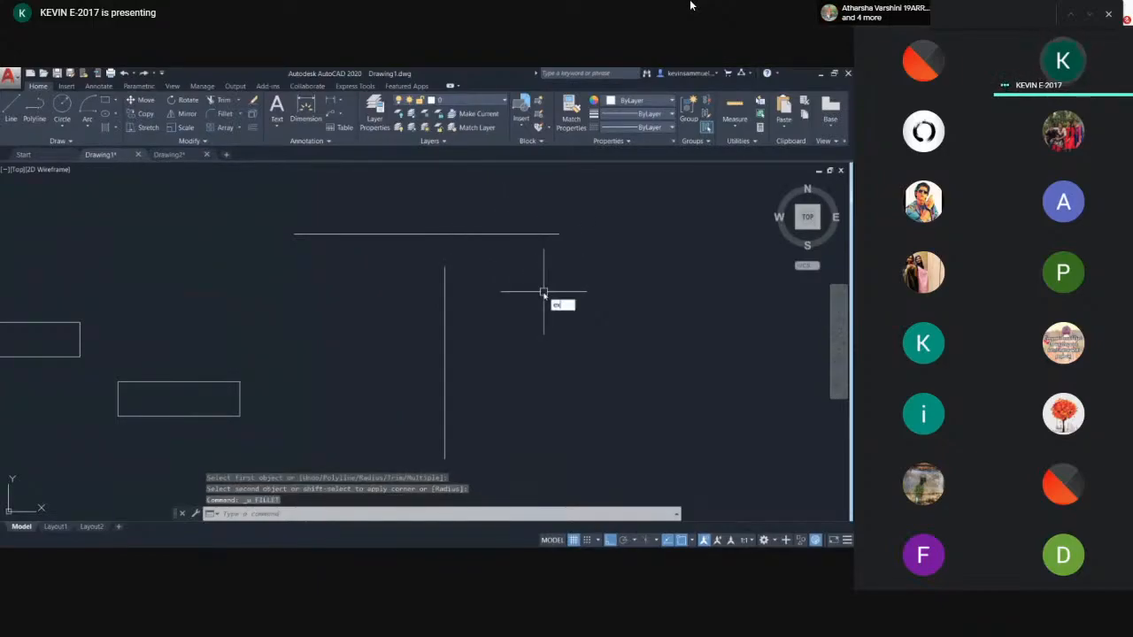
# - Extend the vertical line up to the horizontal line, then undo and repeat the extension
pyautogui.press('Return')
pyautogui.click(472, 239)
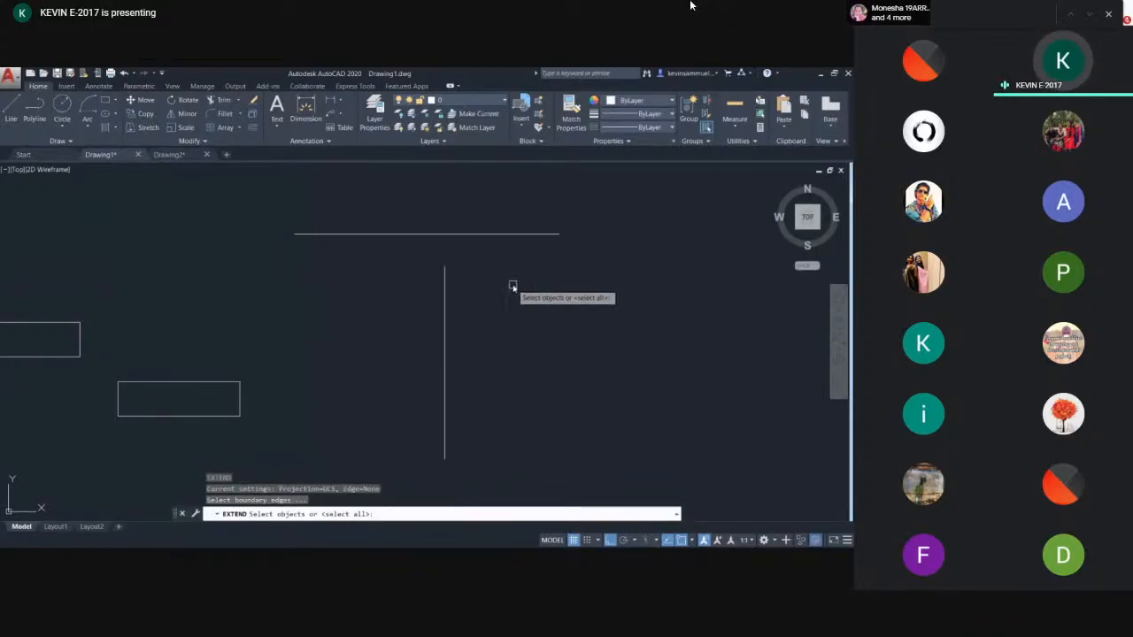
pyautogui.click(397, 237)
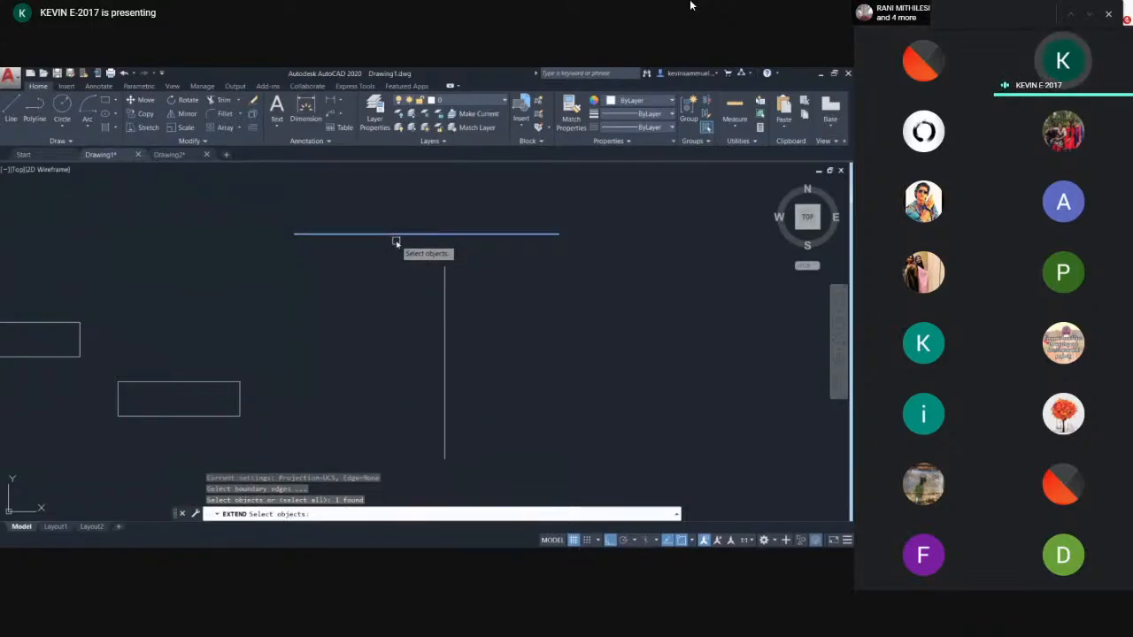
pyautogui.press('Return')
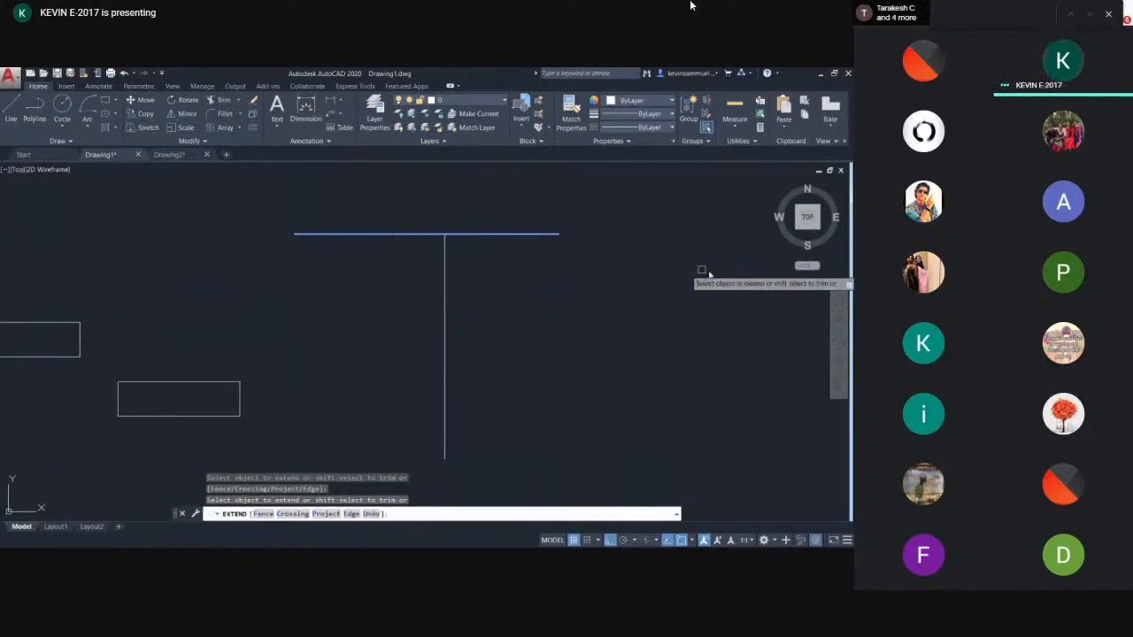
pyautogui.press('Escape')
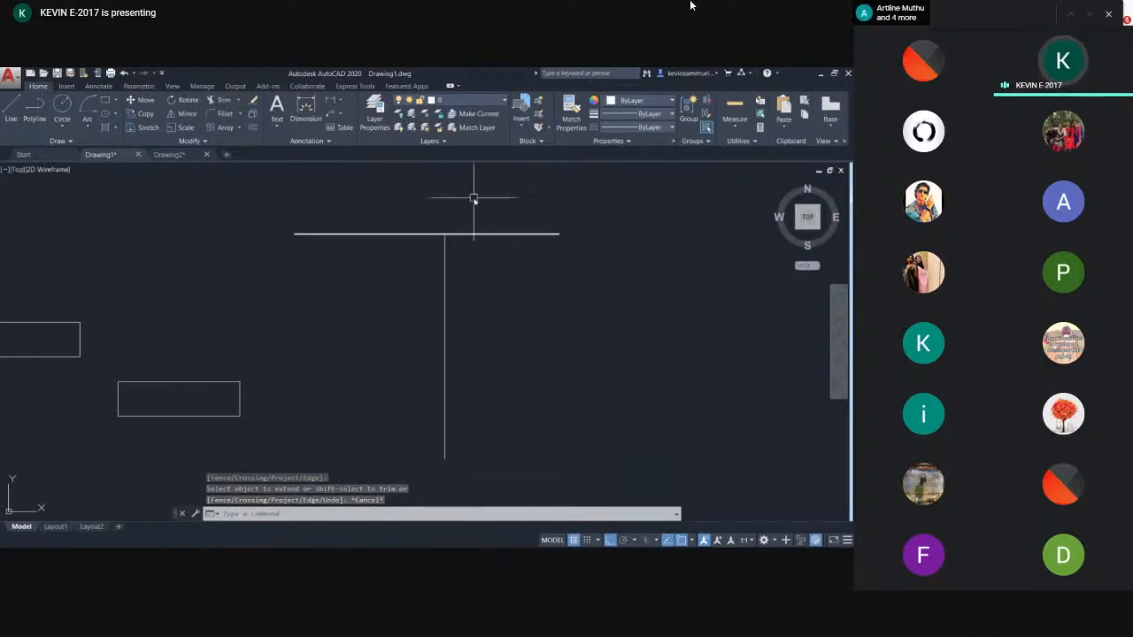
pyautogui.scroll(-2, 479, 244)
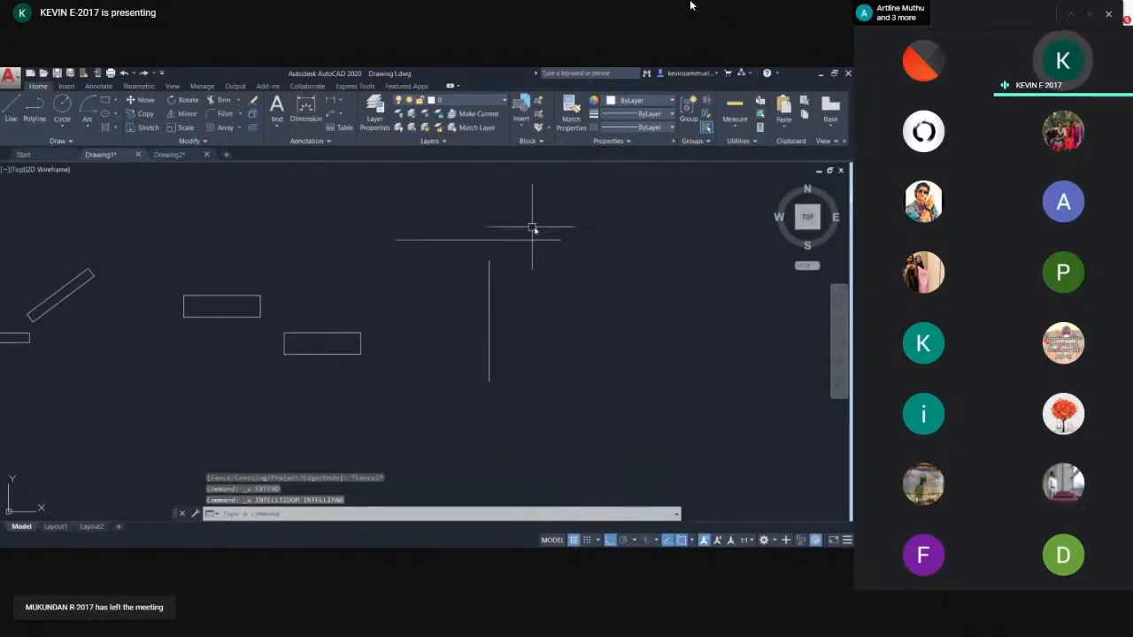
pyautogui.scroll(2, 530, 237)
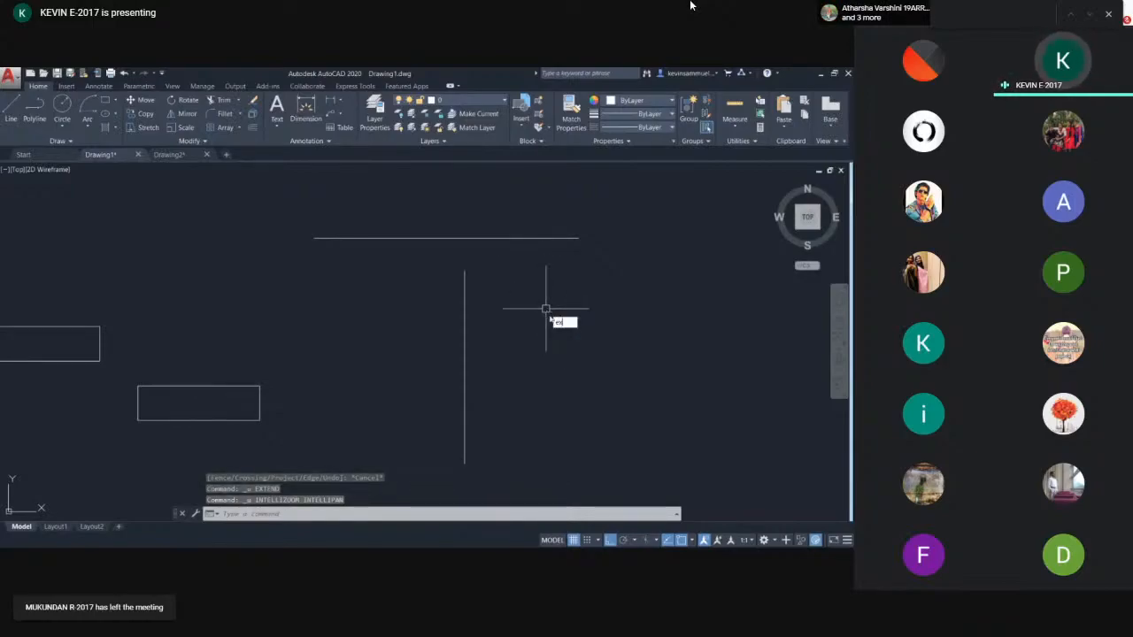
pyautogui.press('Return')
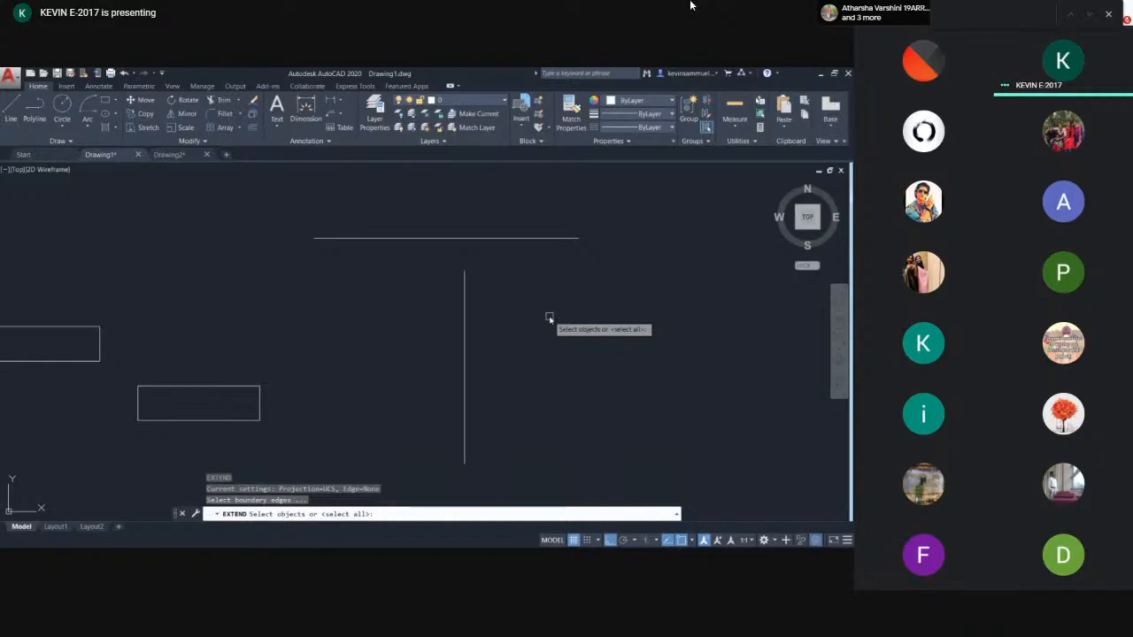
pyautogui.press('Return')
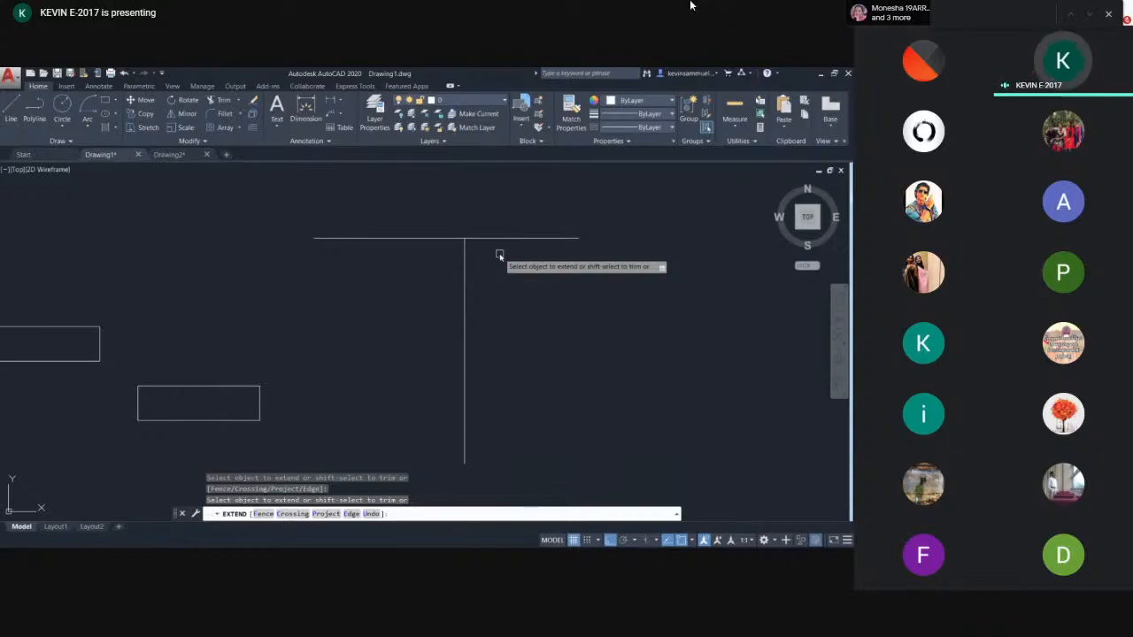
pyautogui.moveTo(496, 254); pyautogui.dragTo(468, 291, button='middle')
pyautogui.press('Escape')
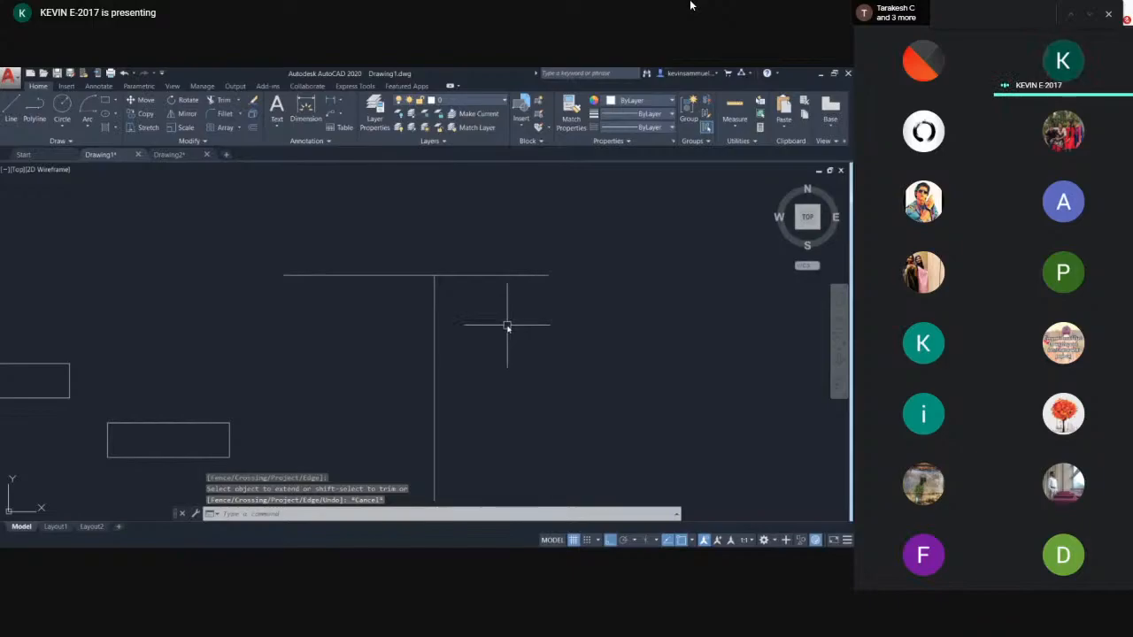
# - Trim the horizontal line's right part at the vertical line, then undo the trim and extension
pyautogui.write('tr')
pyautogui.press('Return')
pyautogui.press('Return')
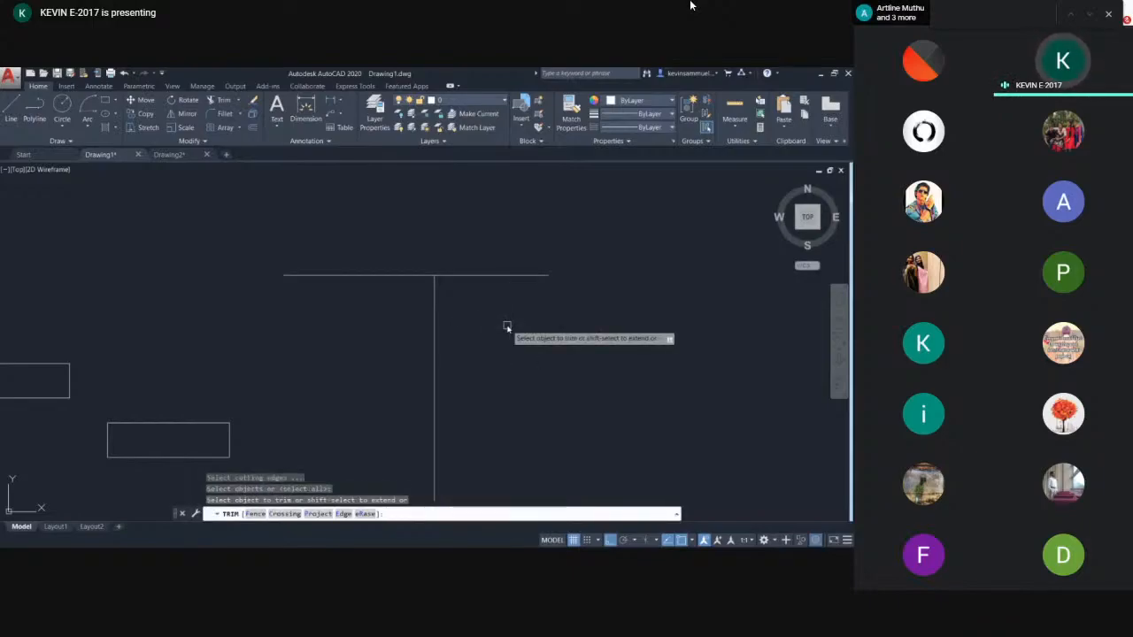
pyautogui.click(505, 274)
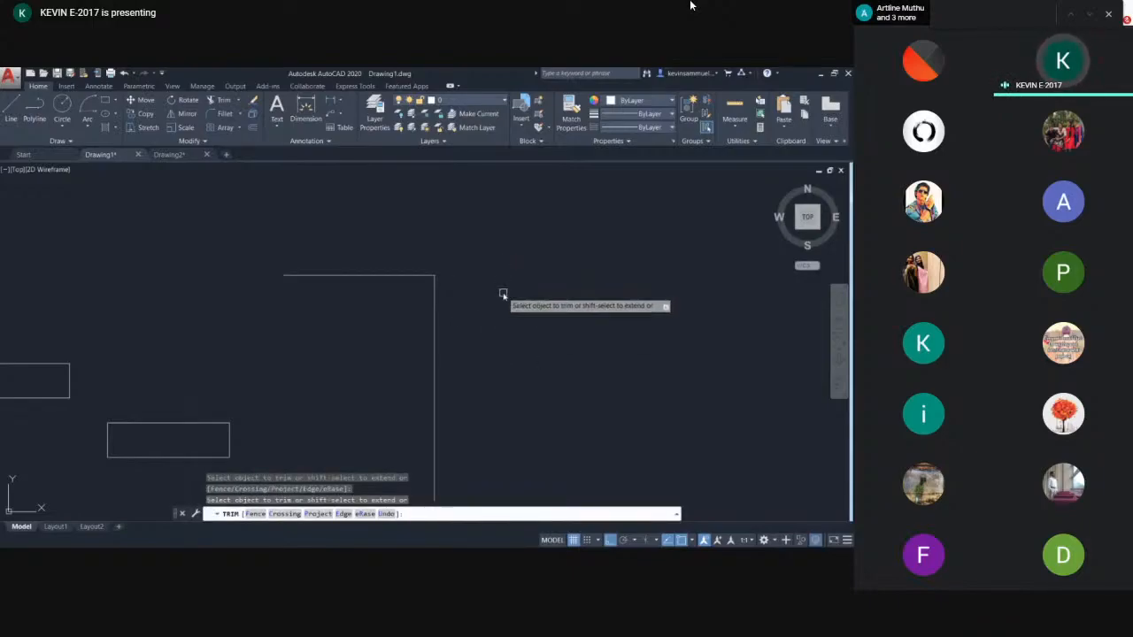
pyautogui.press('Escape')
pyautogui.hotkey('ctrl', 'z')
pyautogui.hotkey('ctrl', 'z')
pyautogui.hotkey('ctrl', 'z')
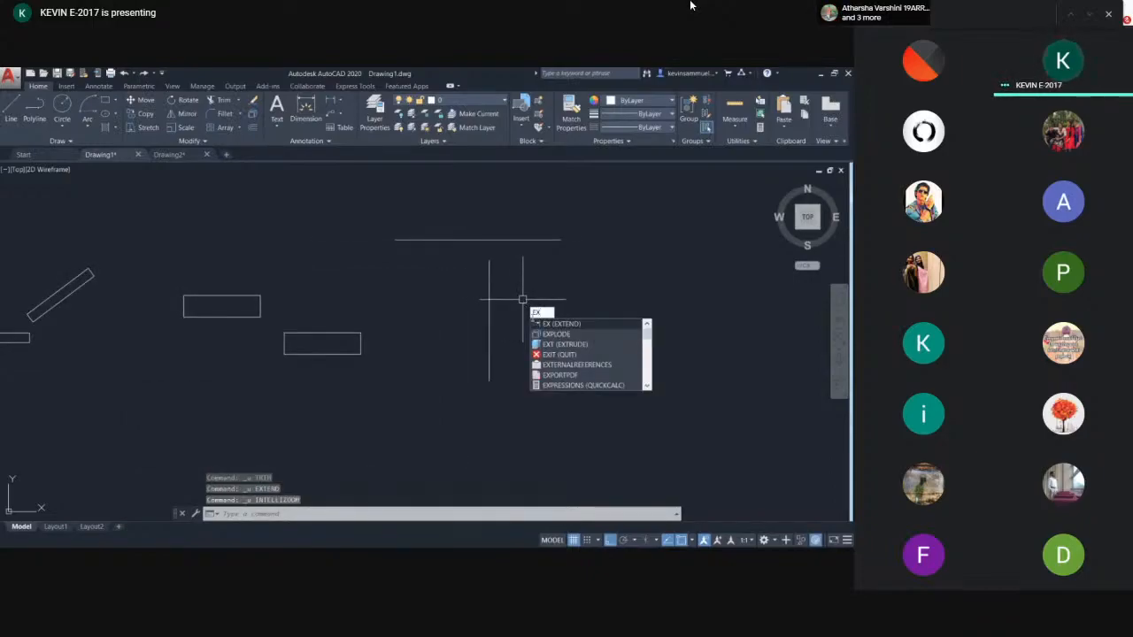
# - Extend the vertical line upward until it meets the horizontal line, using all objects as boundaries
pyautogui.press('Return')
pyautogui.press('Return')
pyautogui.click(490, 282)
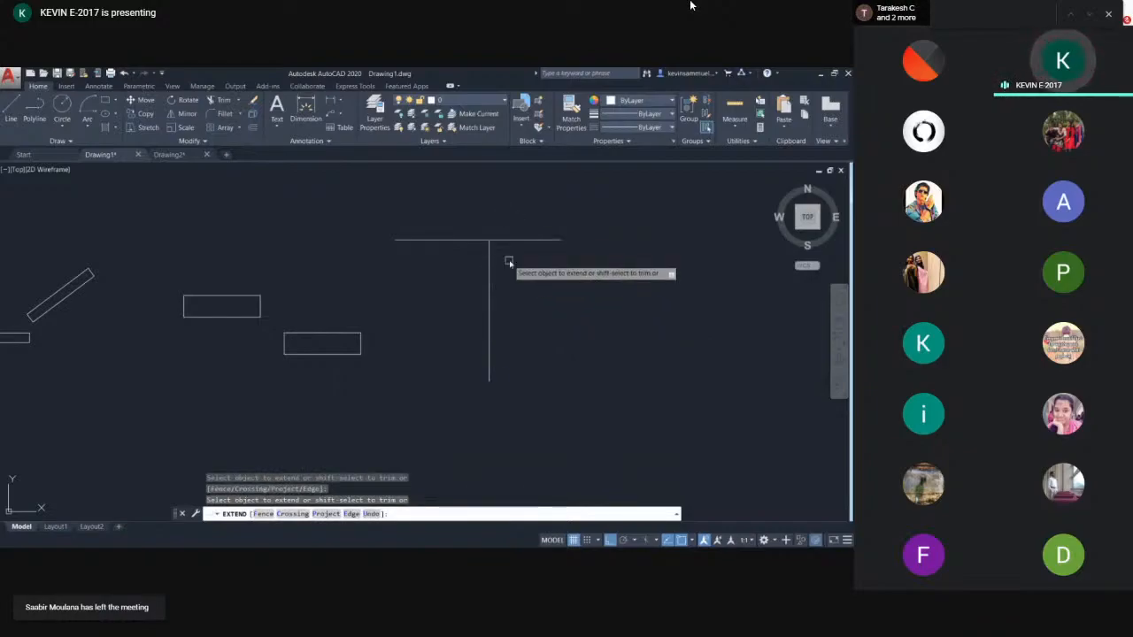
pyautogui.press('Escape')
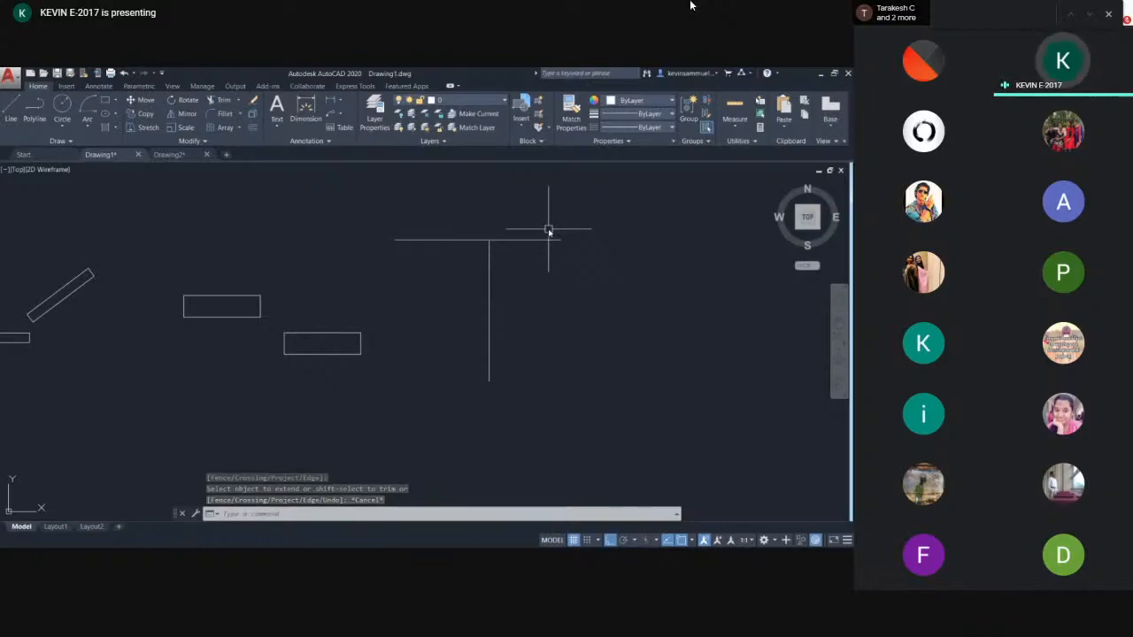
# - Quick-measure the horizontal and vertical lines of the T shape
pyautogui.moveTo(577, 285); pyautogui.dragTo(561, 286, button='middle')
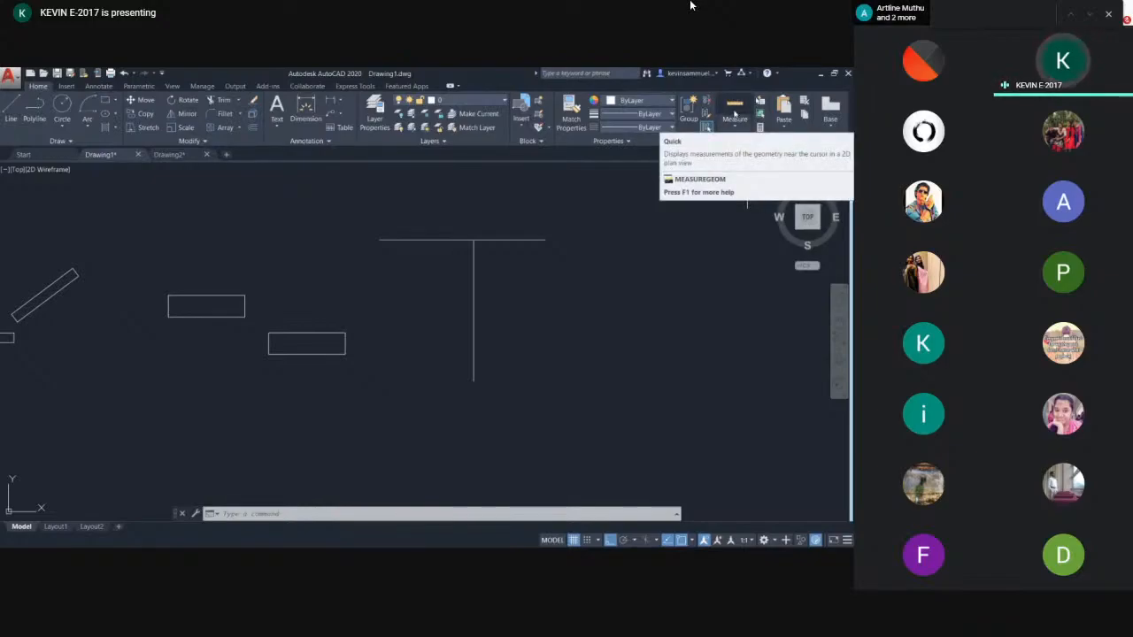
pyautogui.click(735, 113)
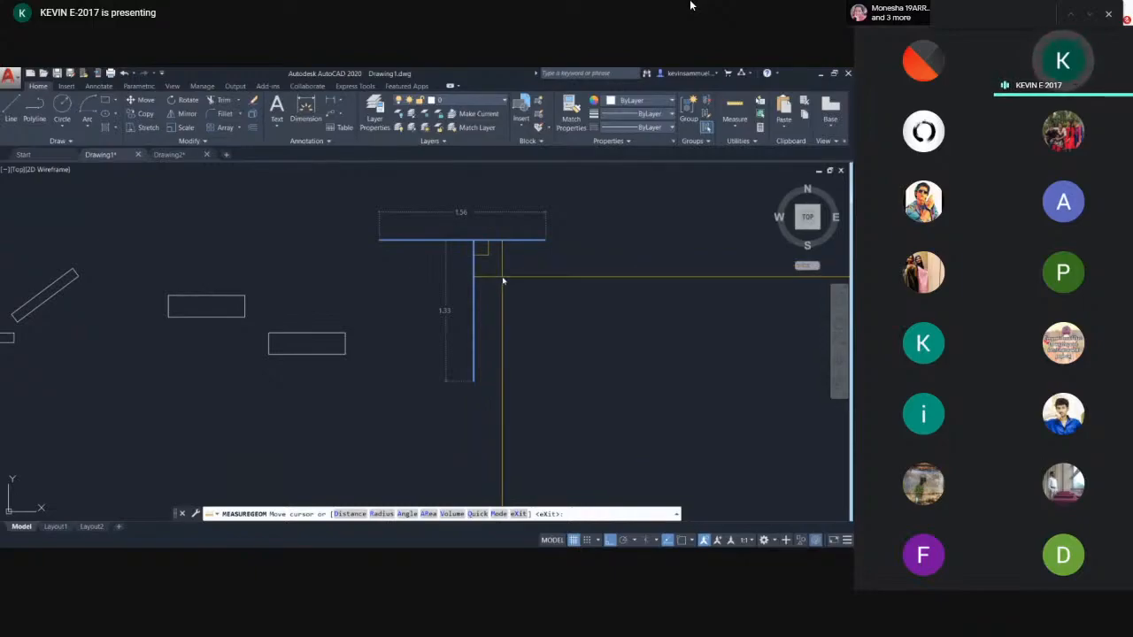
pyautogui.press('Escape')
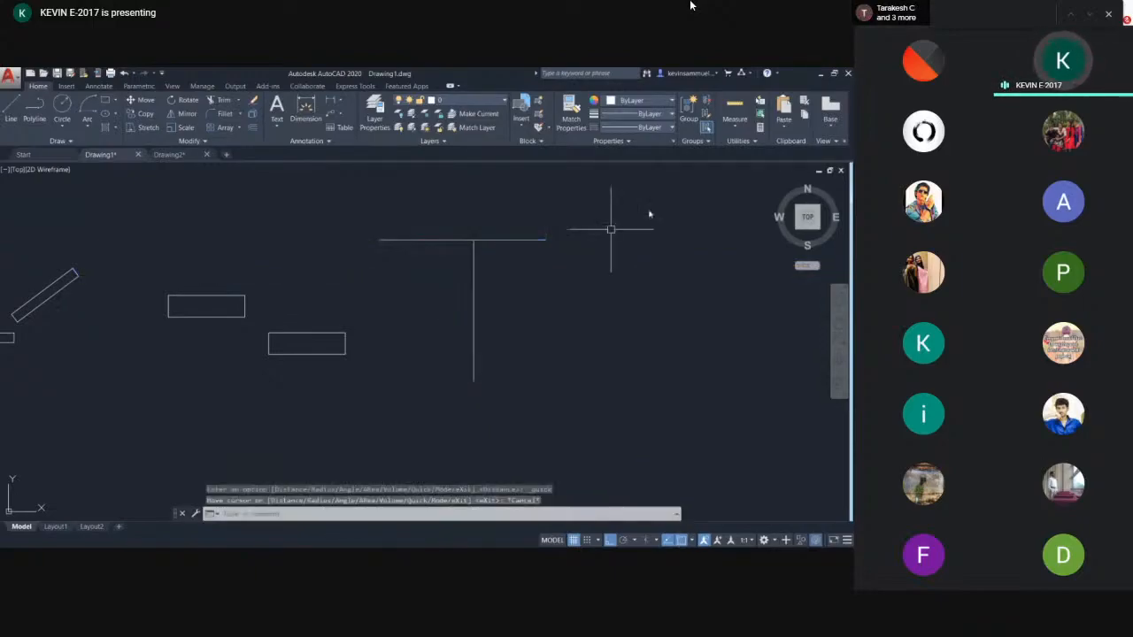
# - Measure the distance between the two endpoints of the horizontal line
pyautogui.click(737, 130)
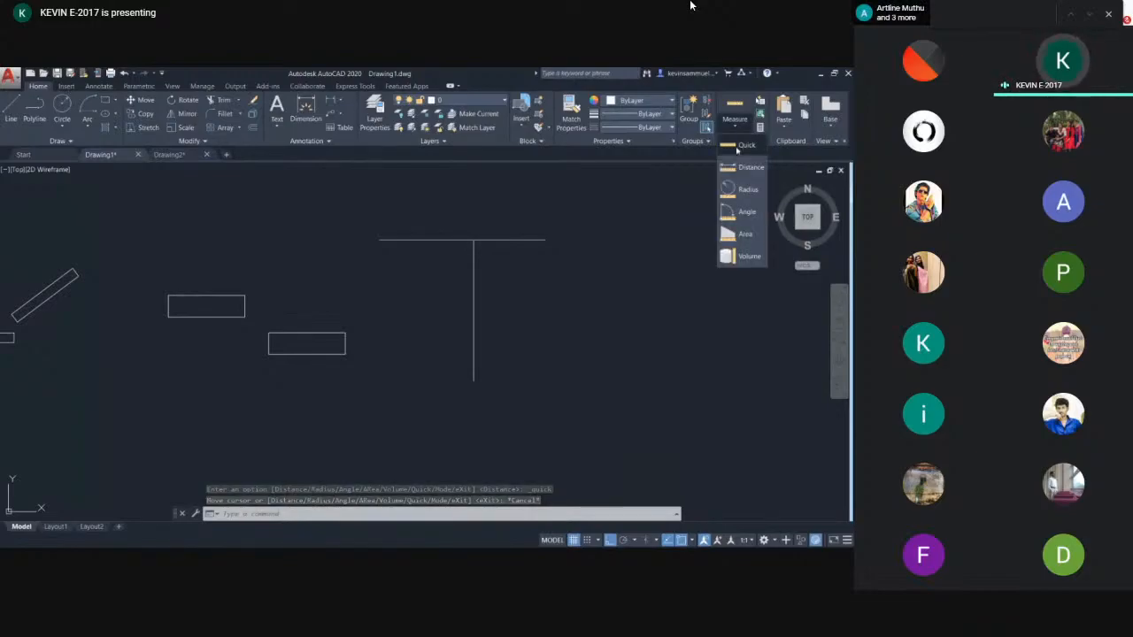
pyautogui.click(742, 168)
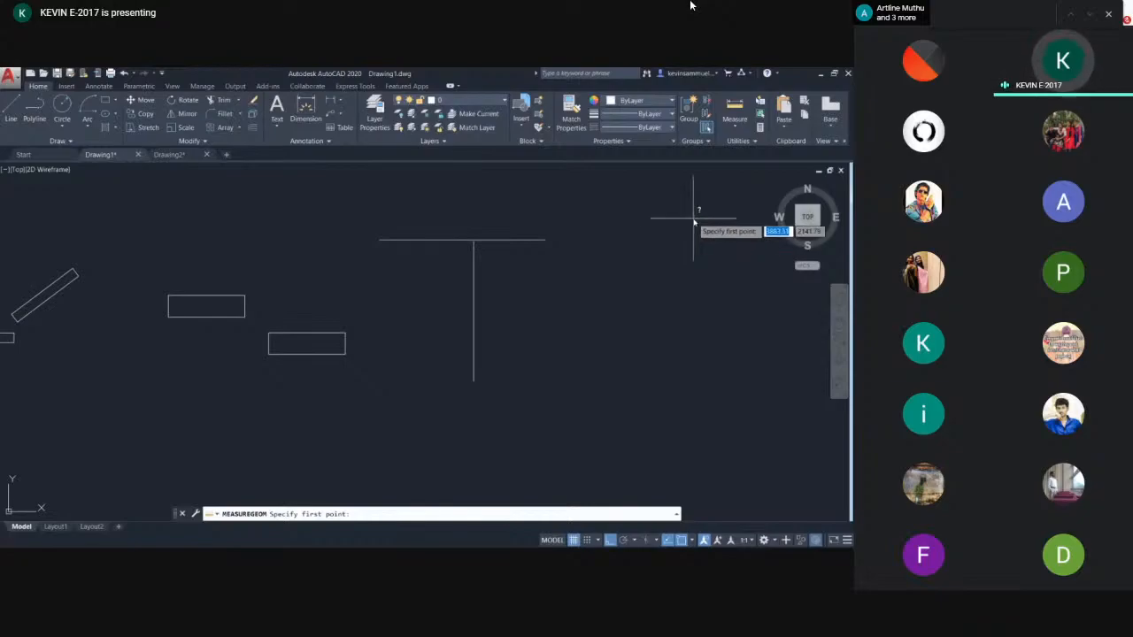
pyautogui.moveTo(511, 287); pyautogui.dragTo(463, 293, button='middle')
pyautogui.scroll(2, 463, 292)
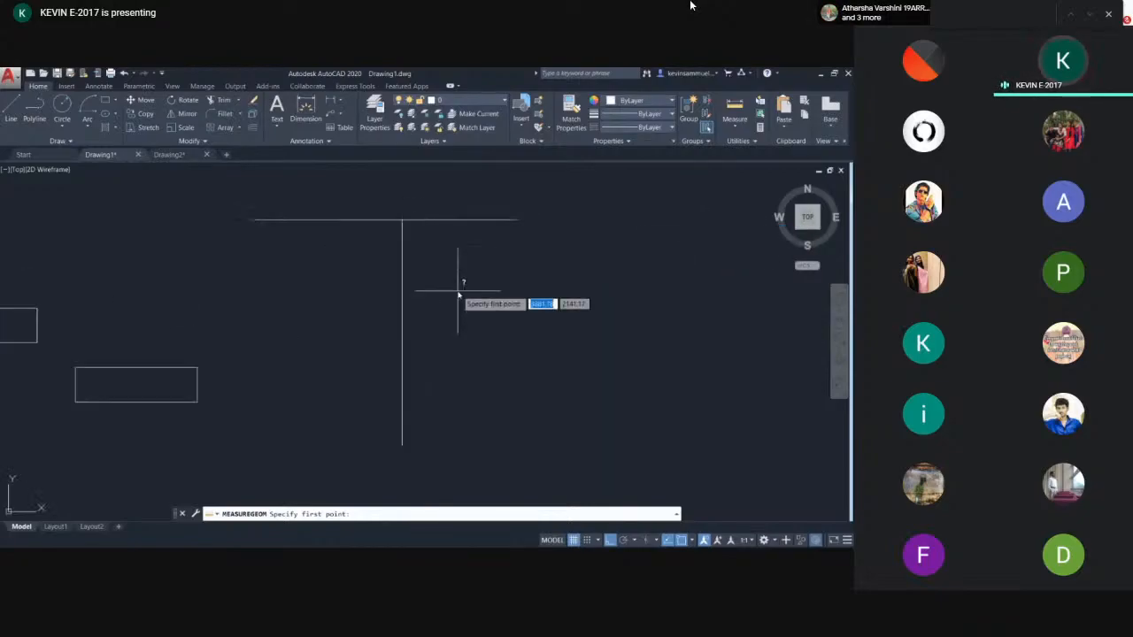
pyautogui.click(252, 220)
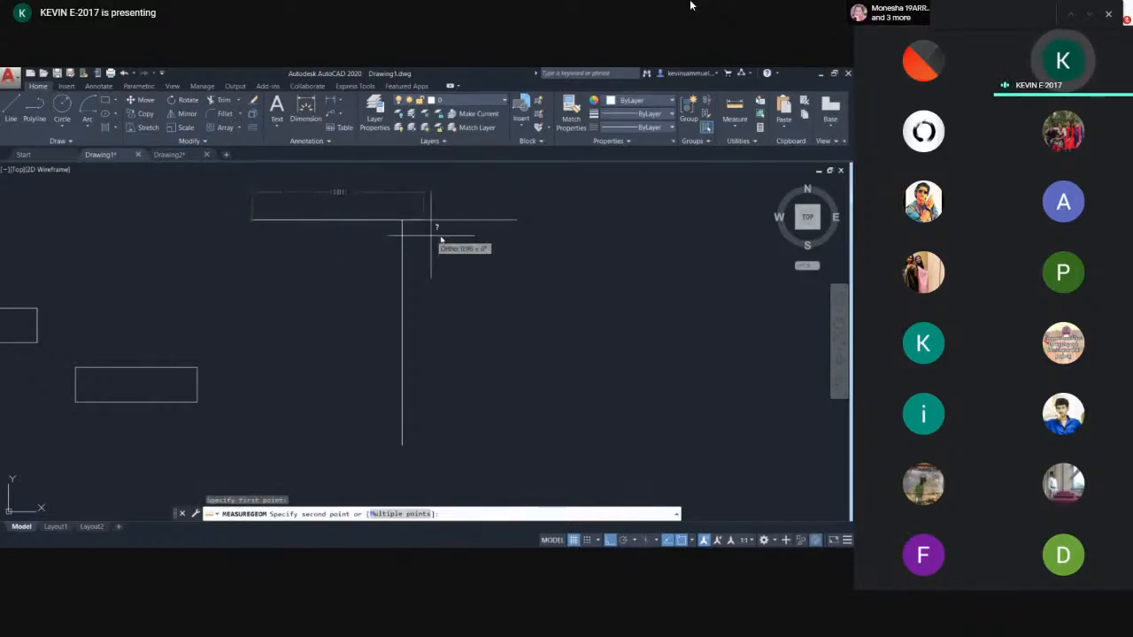
pyautogui.click(519, 228)
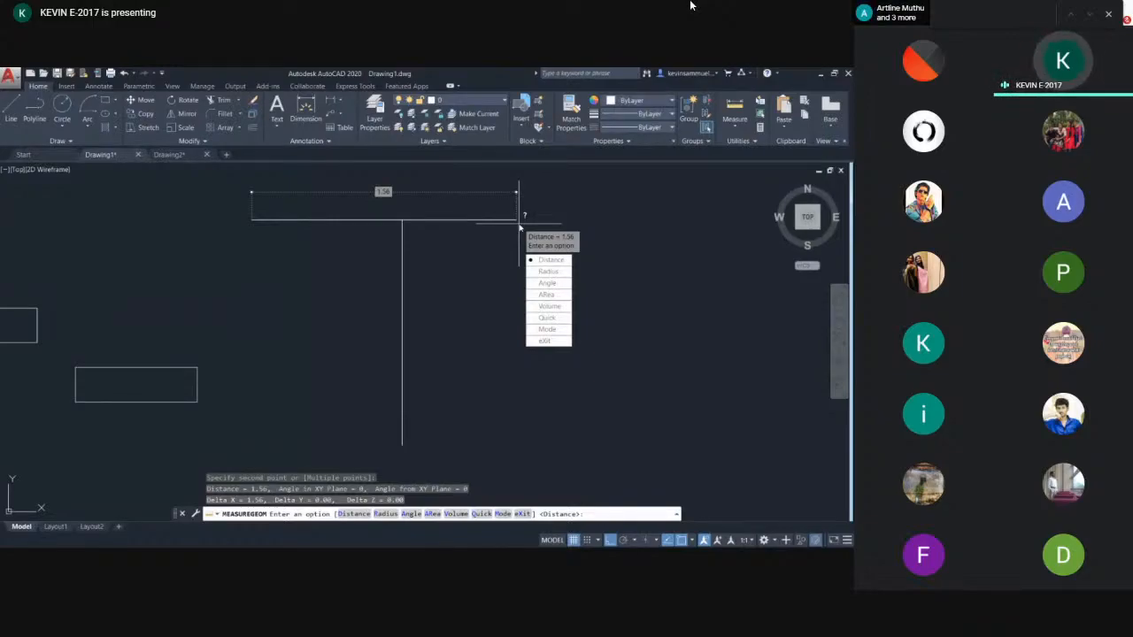
pyautogui.press('Escape')
# - Measure the distance from the top to the bottom endpoint of the vertical line
pyautogui.click(738, 124)
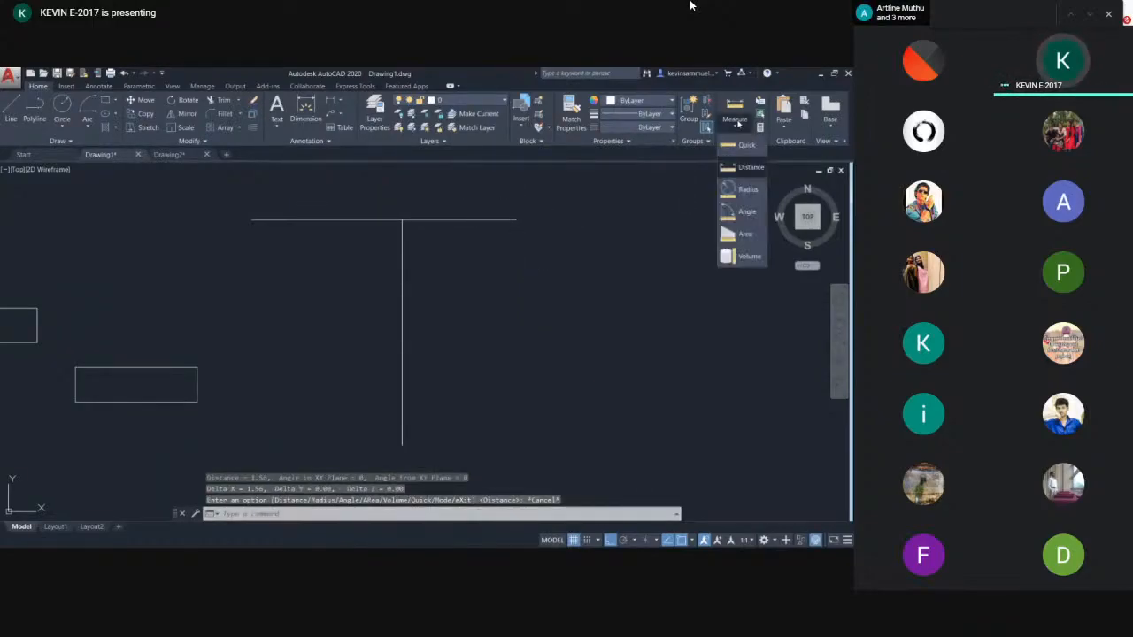
pyautogui.click(738, 158)
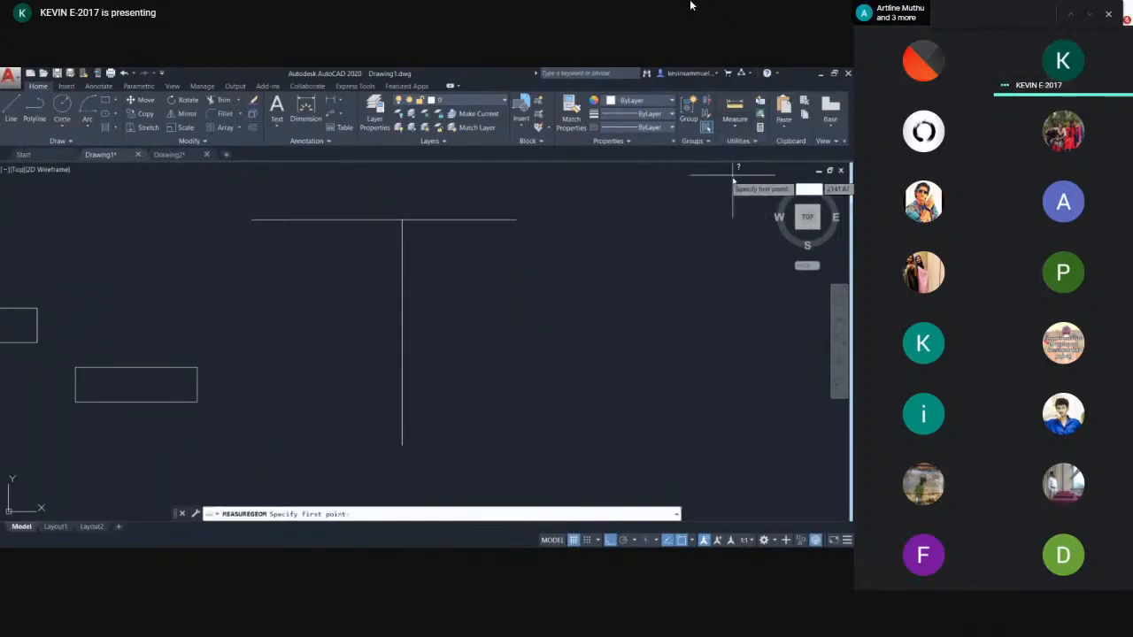
pyautogui.click(403, 220)
pyautogui.click(403, 444)
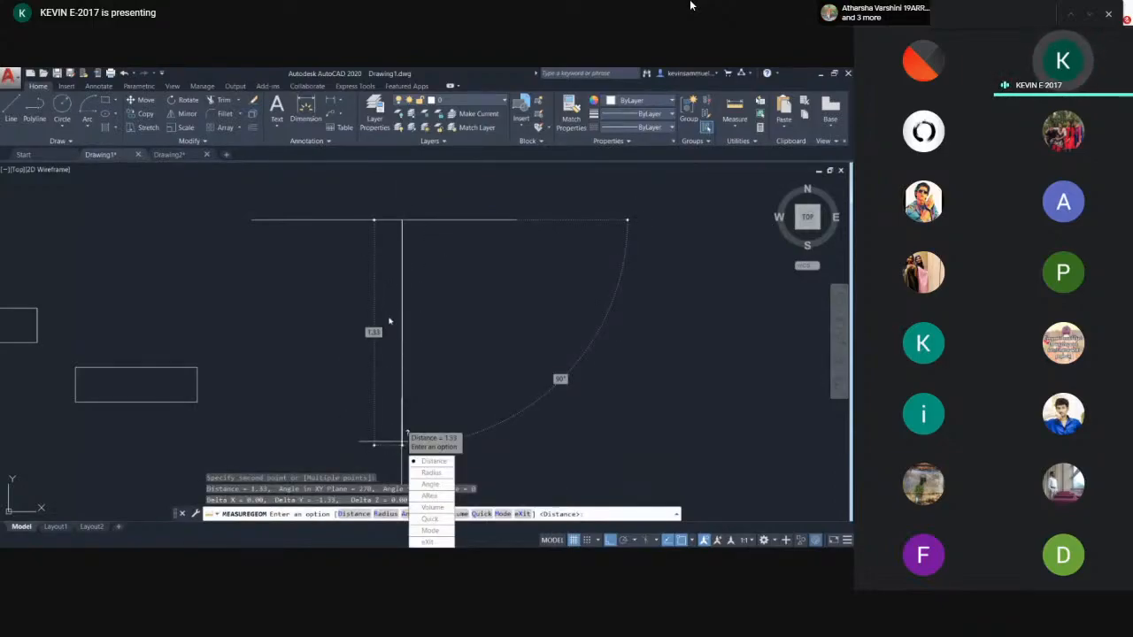
pyautogui.press('Escape')
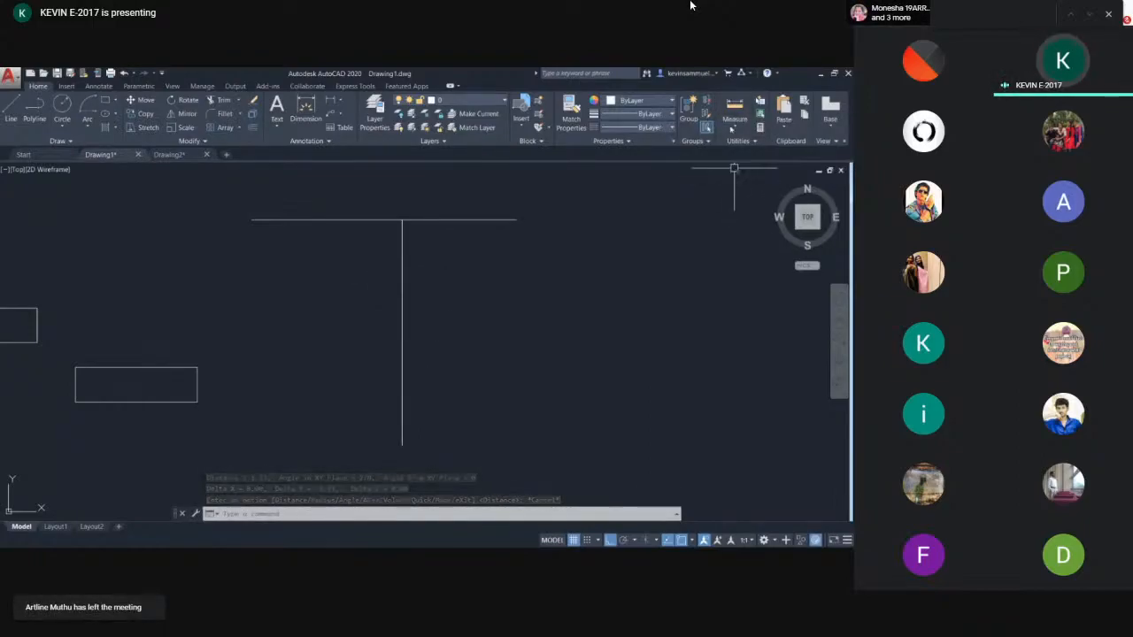
pyautogui.write('a')
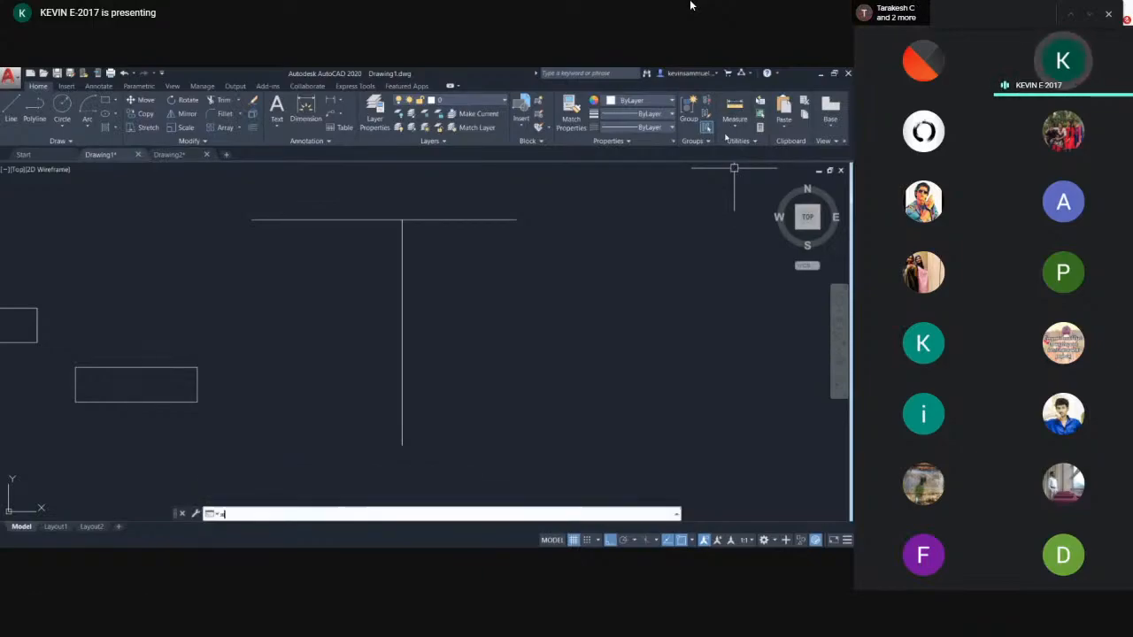
pyautogui.write('ea')
pyautogui.press('Return')
pyautogui.press('Escape')
pyautogui.press('Escape')
# - Measure the distance from the left end of the horizontal line to the point where the vertical line meets it
pyautogui.write('me')
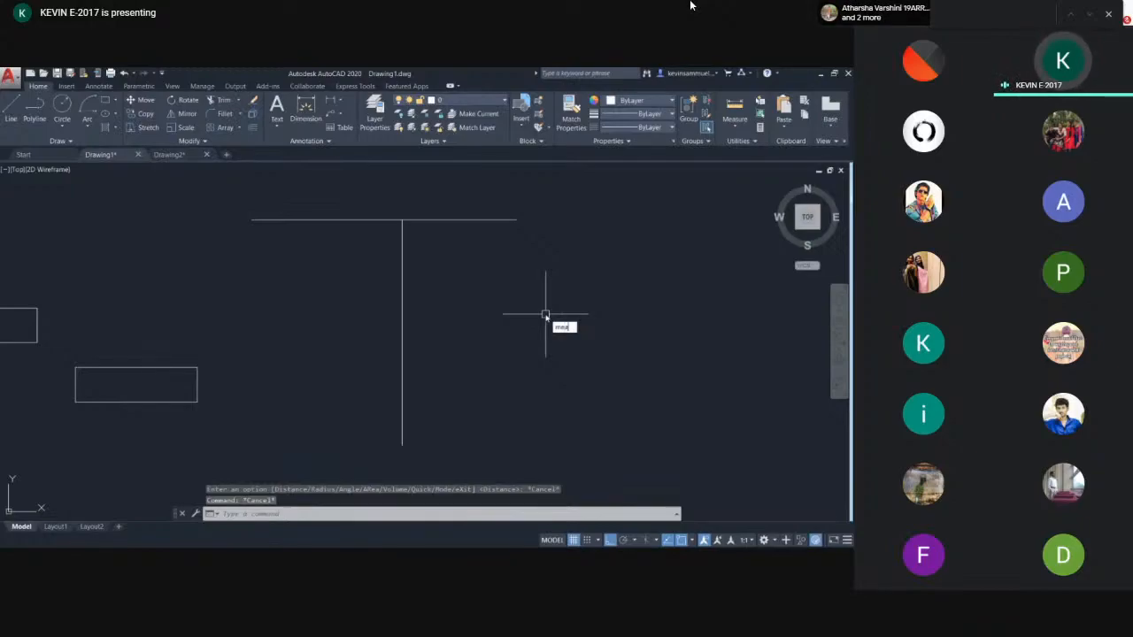
pyautogui.write('a')
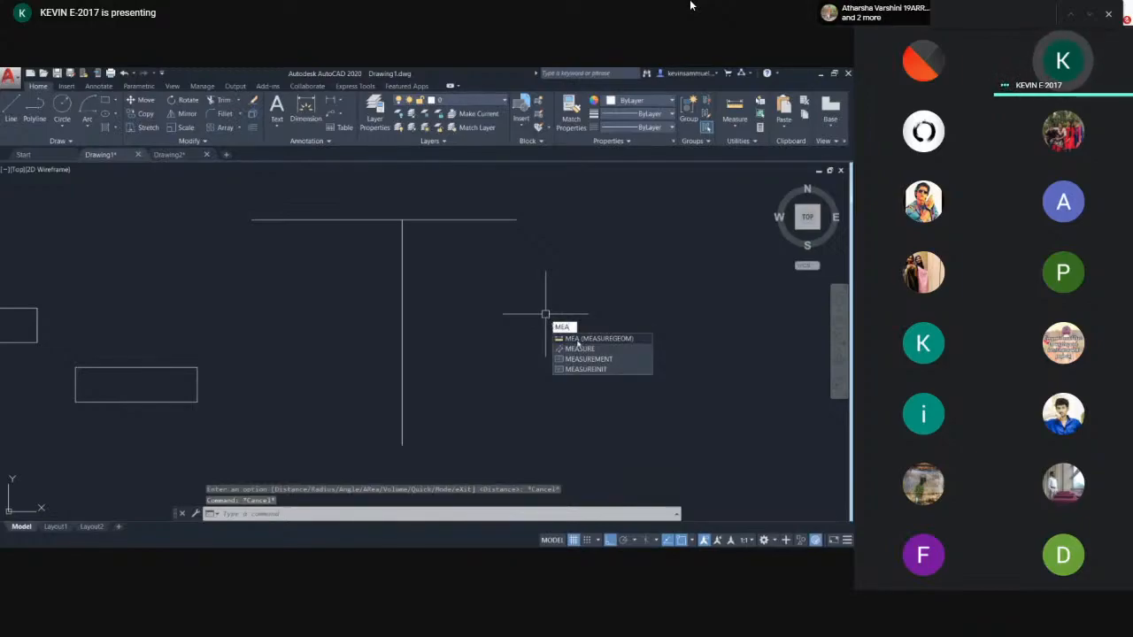
pyautogui.press('Return')
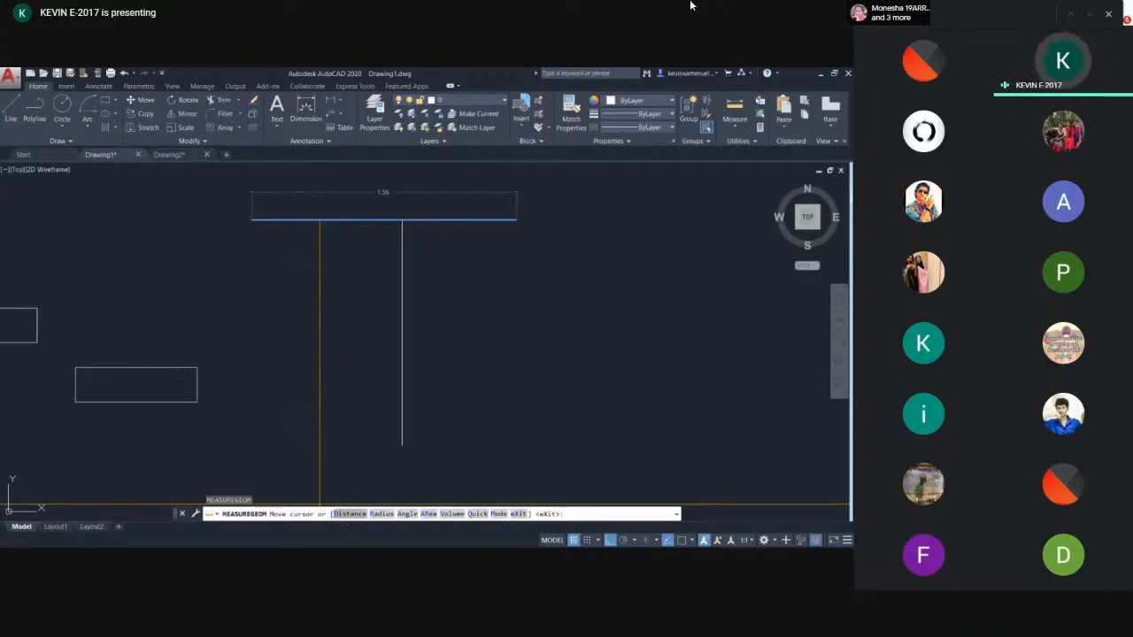
pyautogui.click(337, 514)
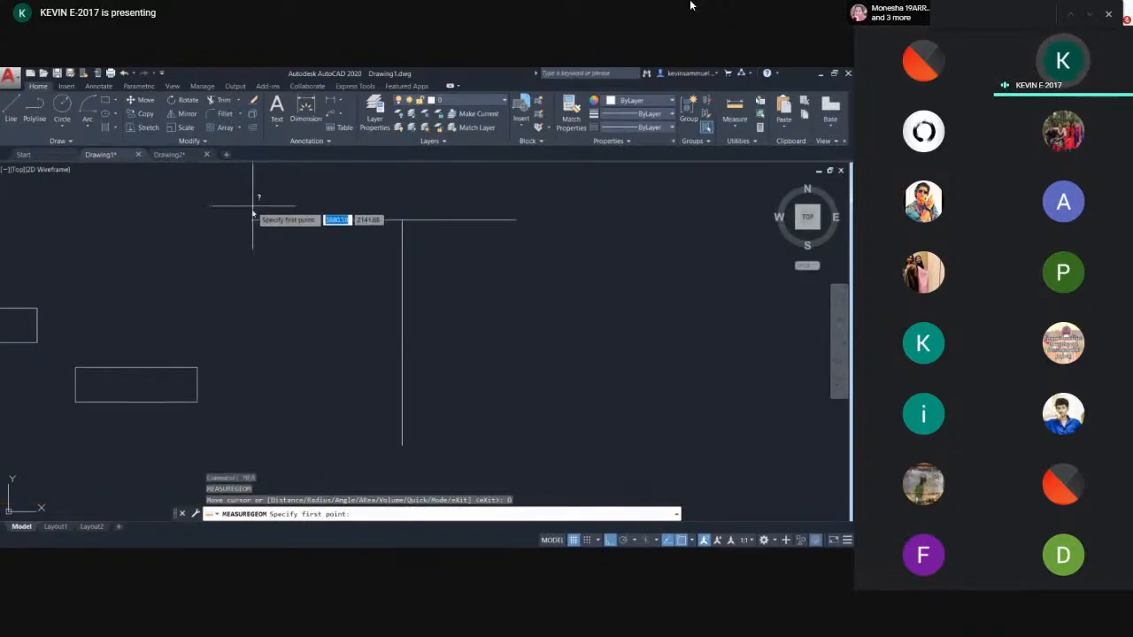
pyautogui.click(252, 220)
pyautogui.click(402, 220)
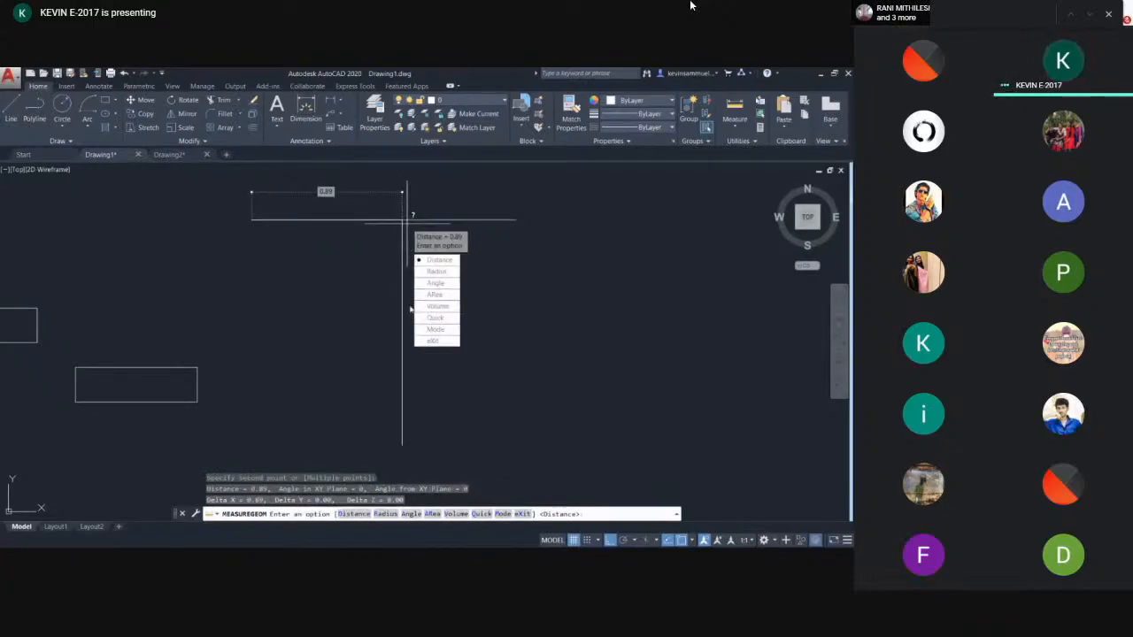
pyautogui.press('Escape')
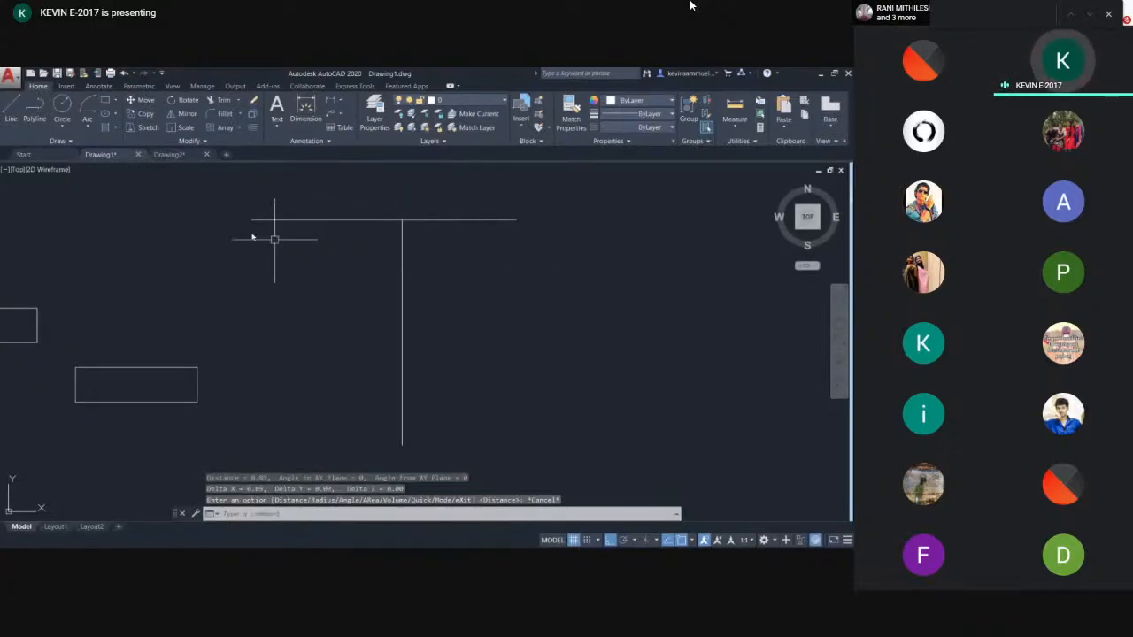
pyautogui.click(741, 125)
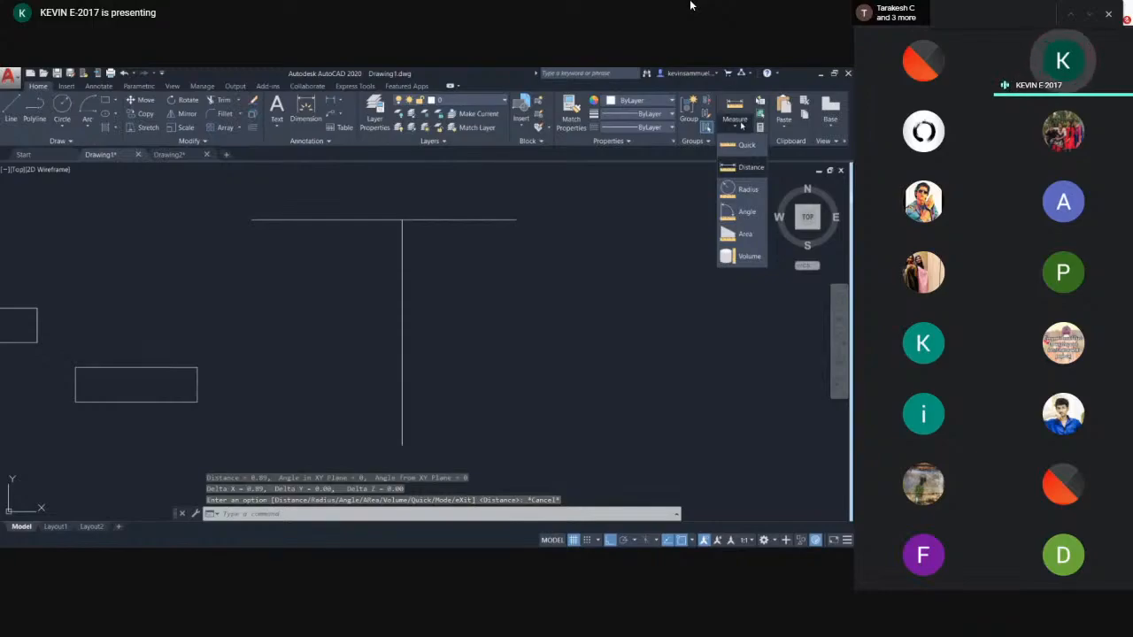
pyautogui.click(748, 188)
pyautogui.scroll(-4, 380, 298)
pyautogui.moveTo(324, 303); pyautogui.dragTo(500, 277, button='middle')
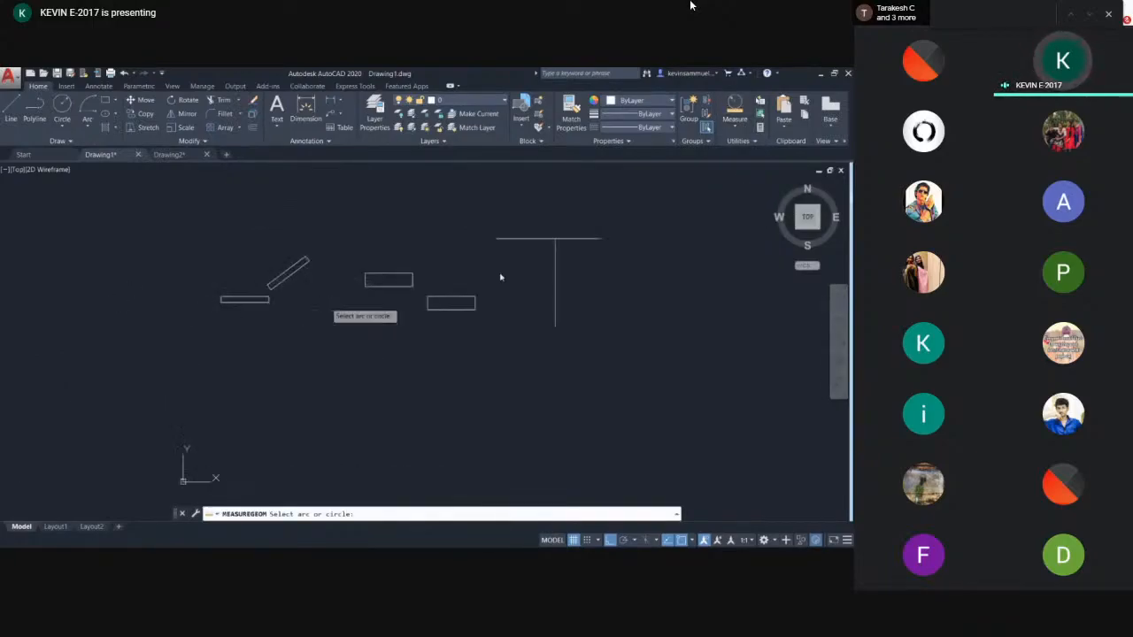
pyautogui.press('Escape')
# - Draw a circle of radius about 0.74 to the right of the T shape
pyautogui.moveTo(689, 311)
pyautogui.mouseDown(button='middle')
pyautogui.moveTo(543, 310)
pyautogui.moveTo(561, 299)
pyautogui.mouseUp(button='middle')
pyautogui.write('c')
pyautogui.press('Return')
pyautogui.click(527, 338)
pyautogui.click(575, 320)
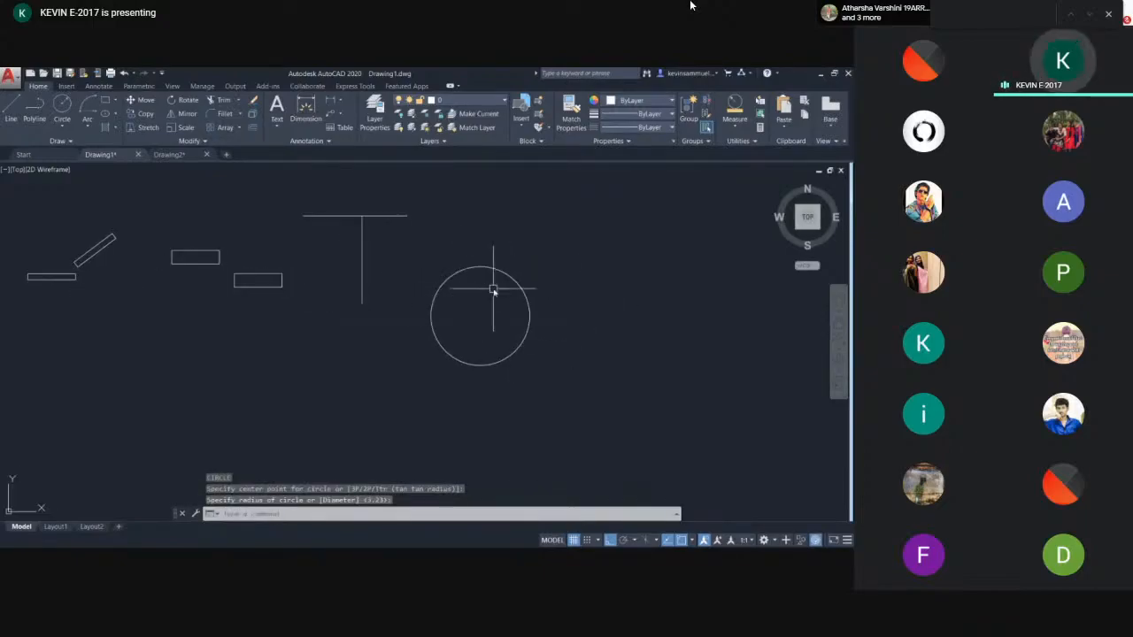
# - Measure the radius of the new circle
pyautogui.click(735, 112)
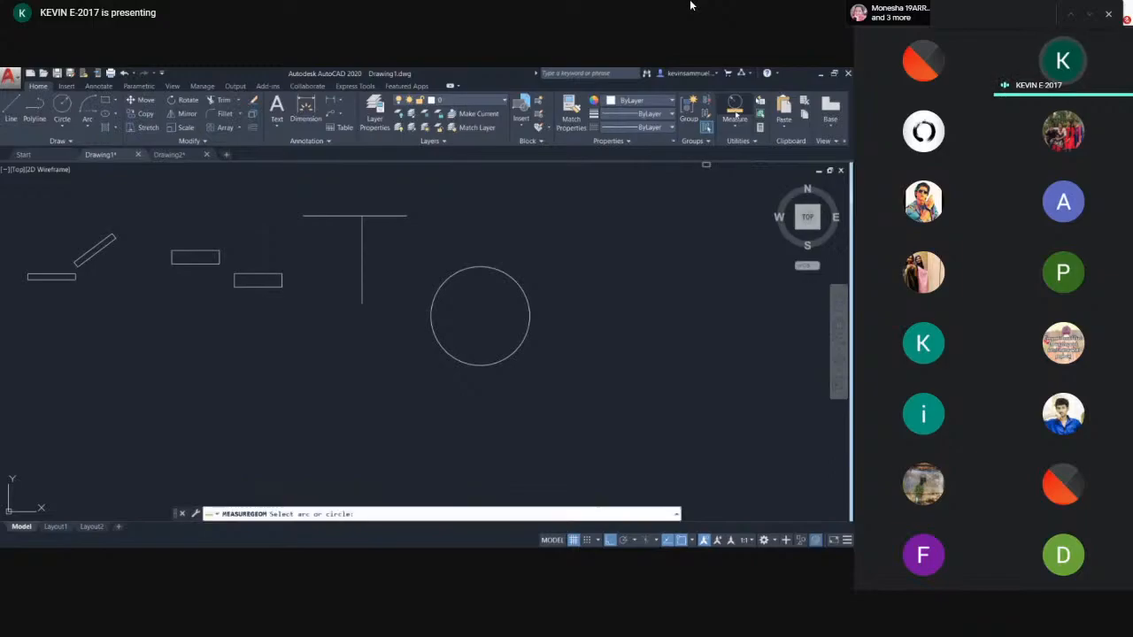
pyautogui.click(521, 285)
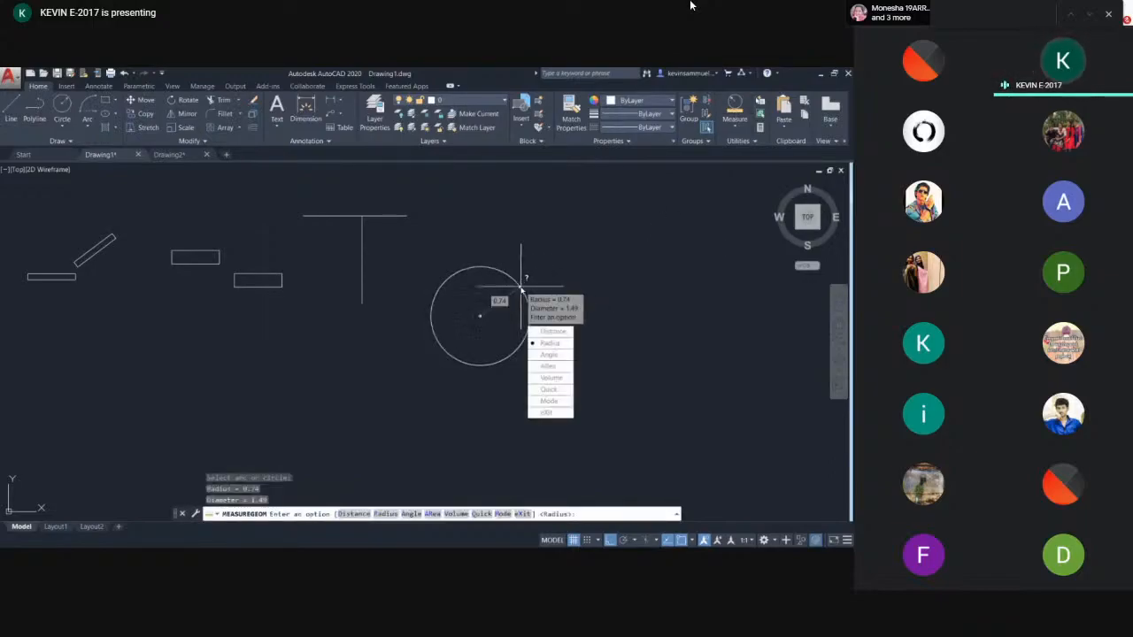
pyautogui.scroll(4, 520, 321)
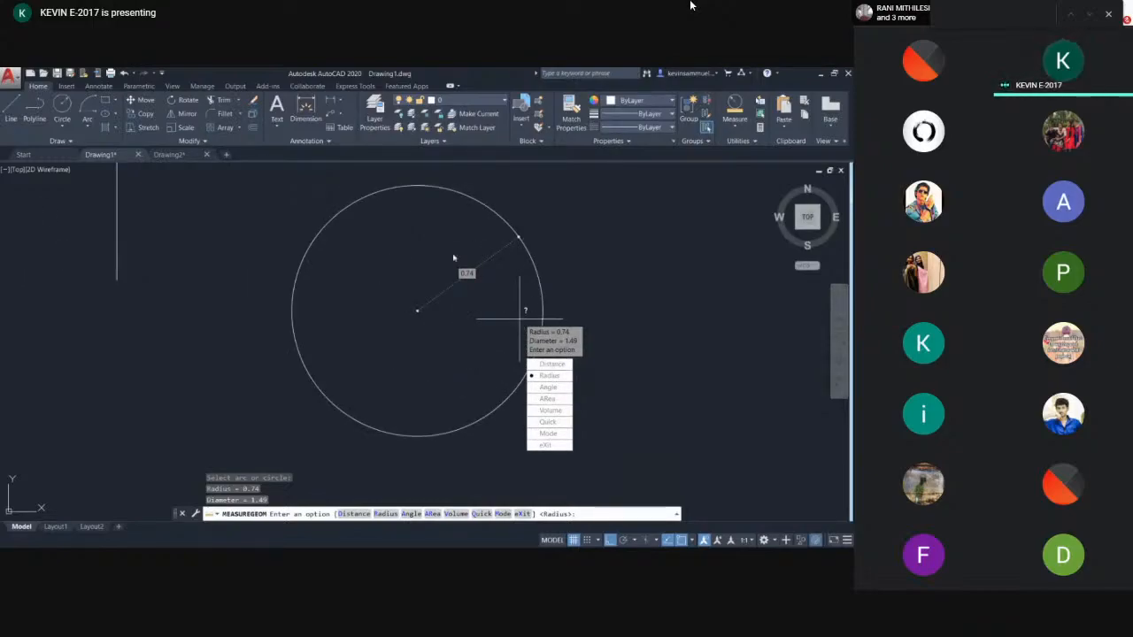
pyautogui.press('Escape')
# - Draw a three-point arc to the right of the circle
pyautogui.moveTo(611, 270); pyautogui.dragTo(404, 301, button='middle')
pyautogui.scroll(-2, 360, 306)
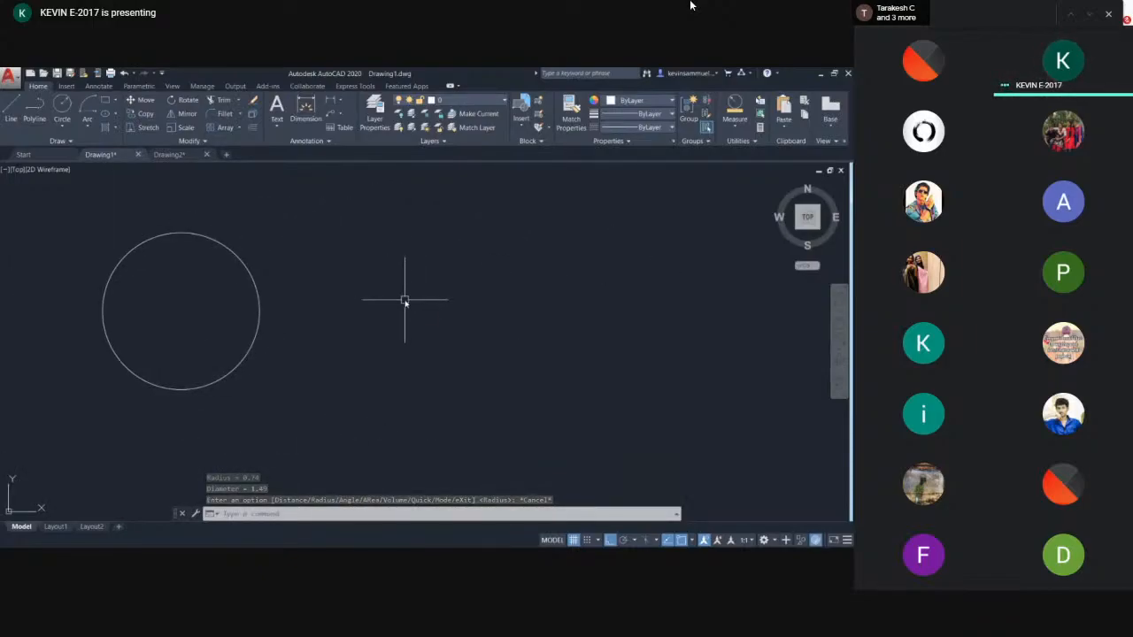
pyautogui.write('AC')
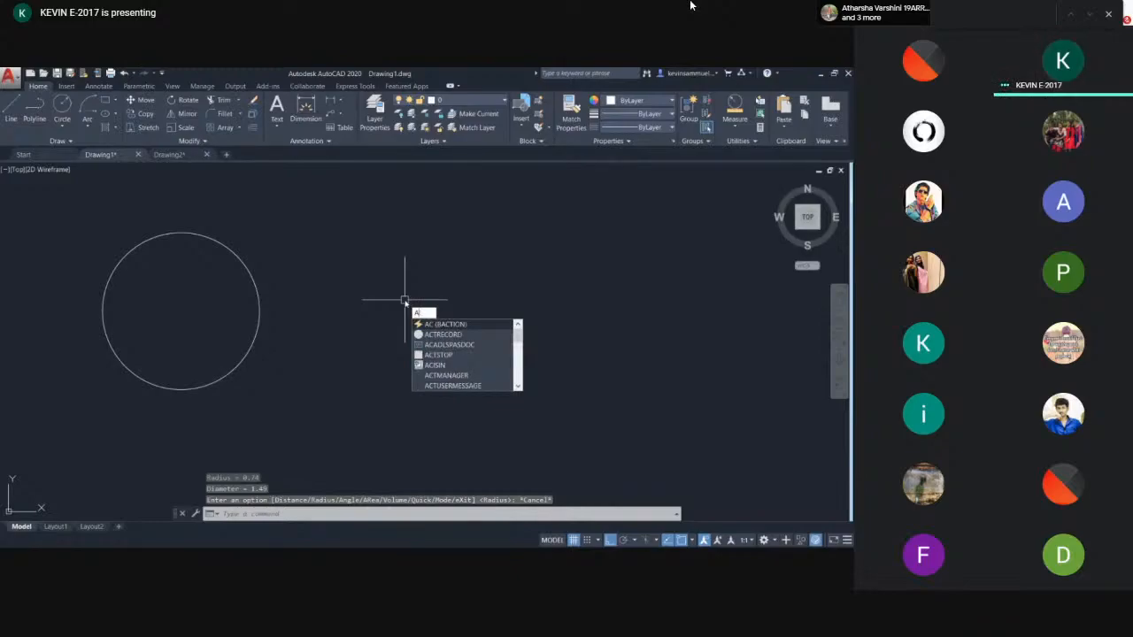
pyautogui.press('Return')
pyautogui.click(399, 318)
pyautogui.click(509, 257)
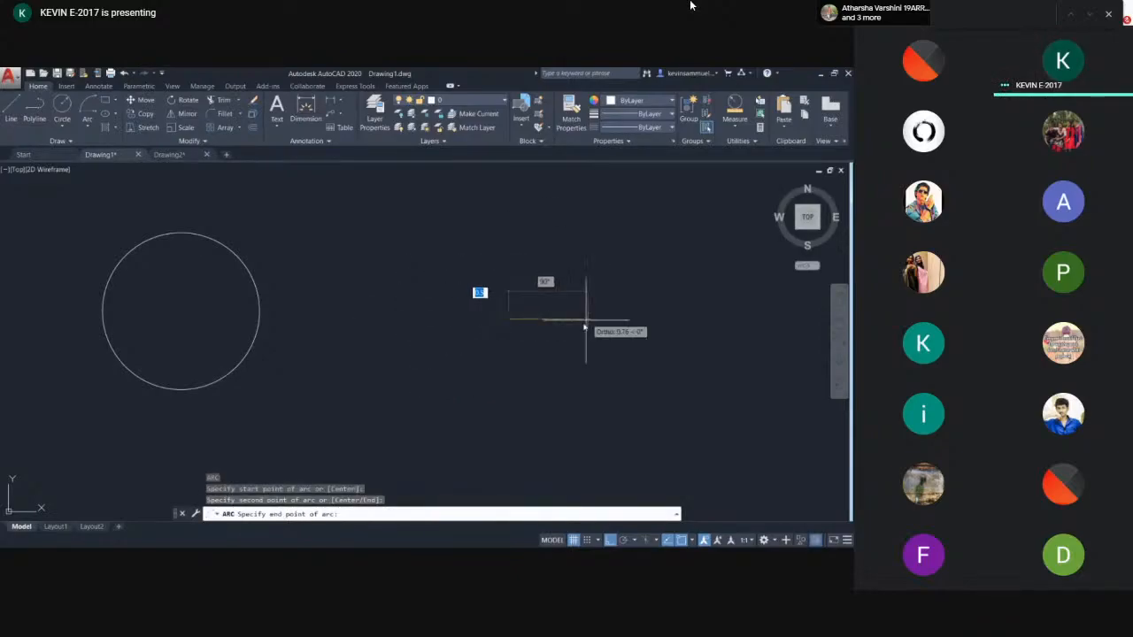
pyautogui.click(512, 272)
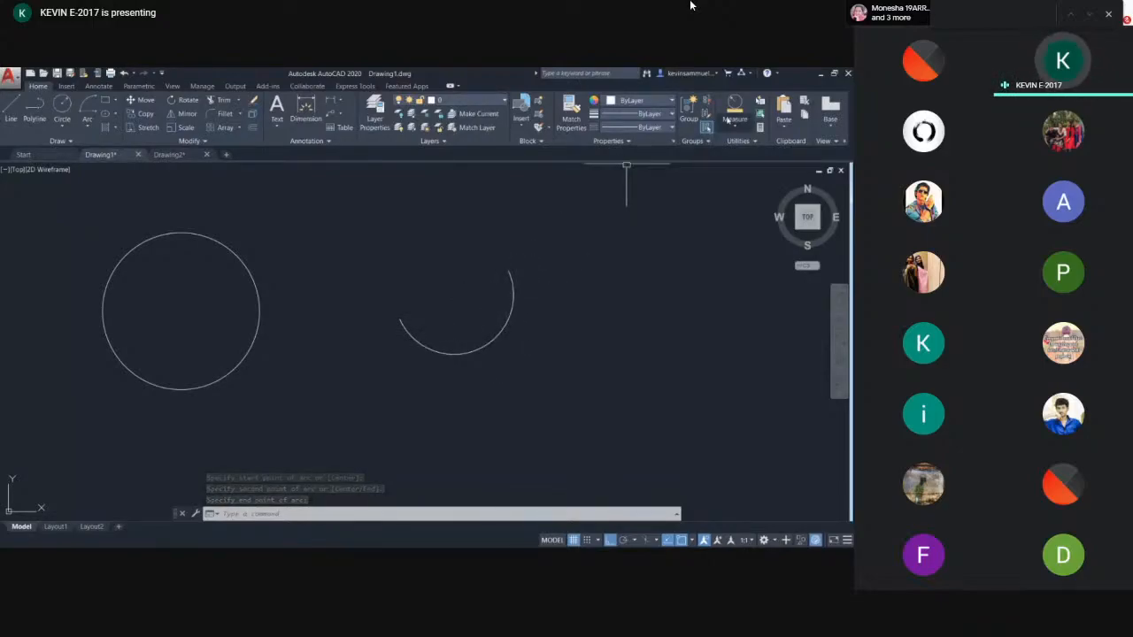
# - Measure the radius of the arc
pyautogui.click(737, 113)
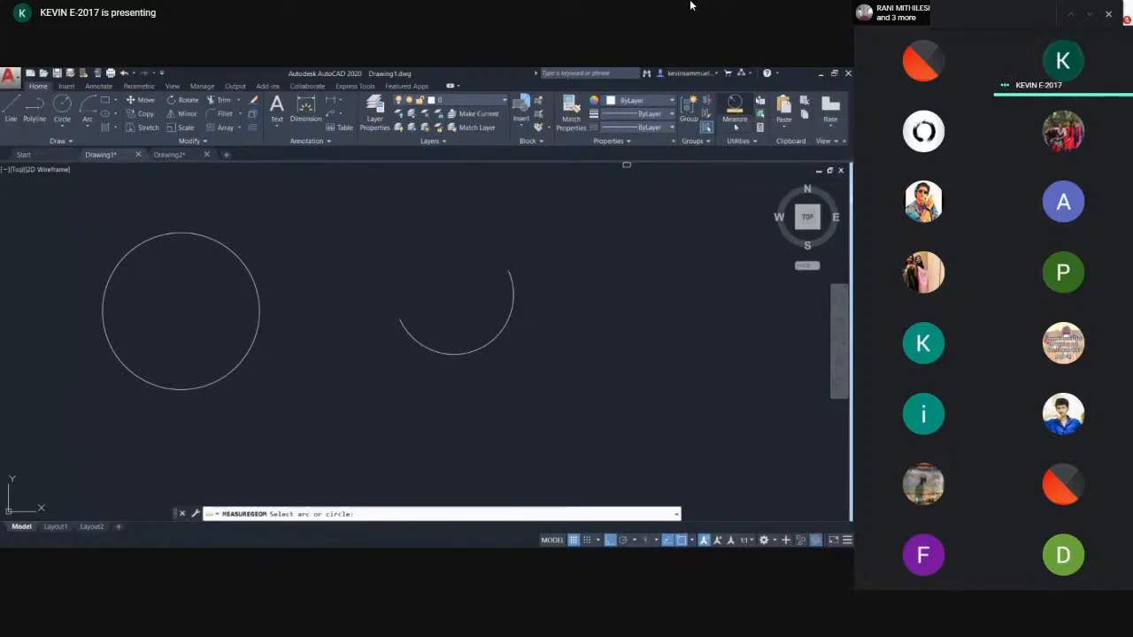
pyautogui.click(735, 128)
pyautogui.click(734, 193)
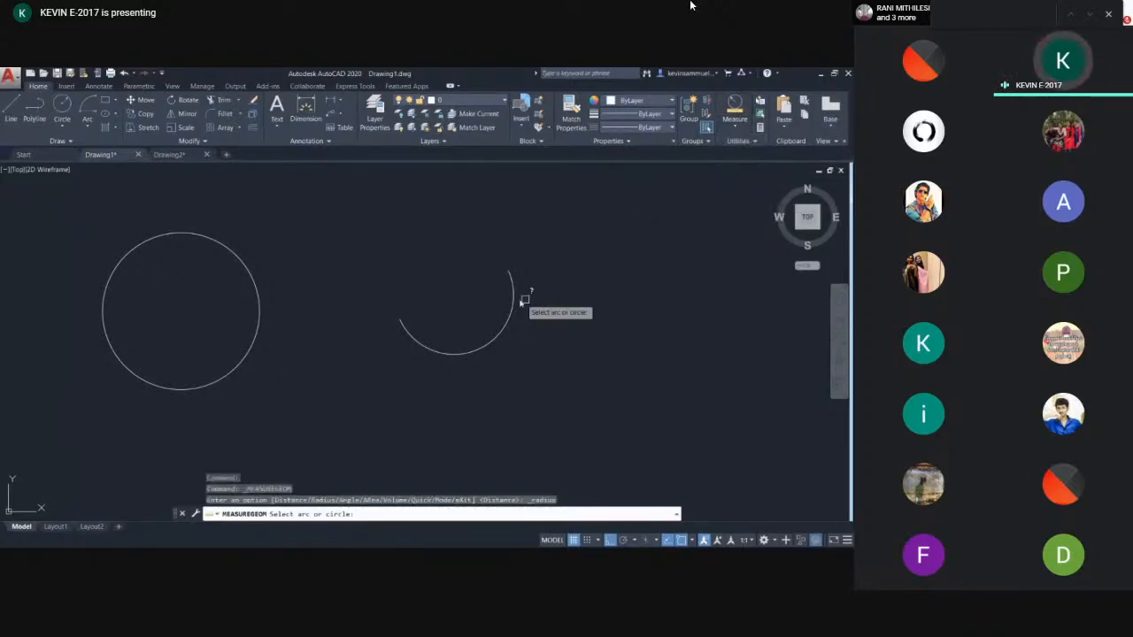
pyautogui.click(511, 296)
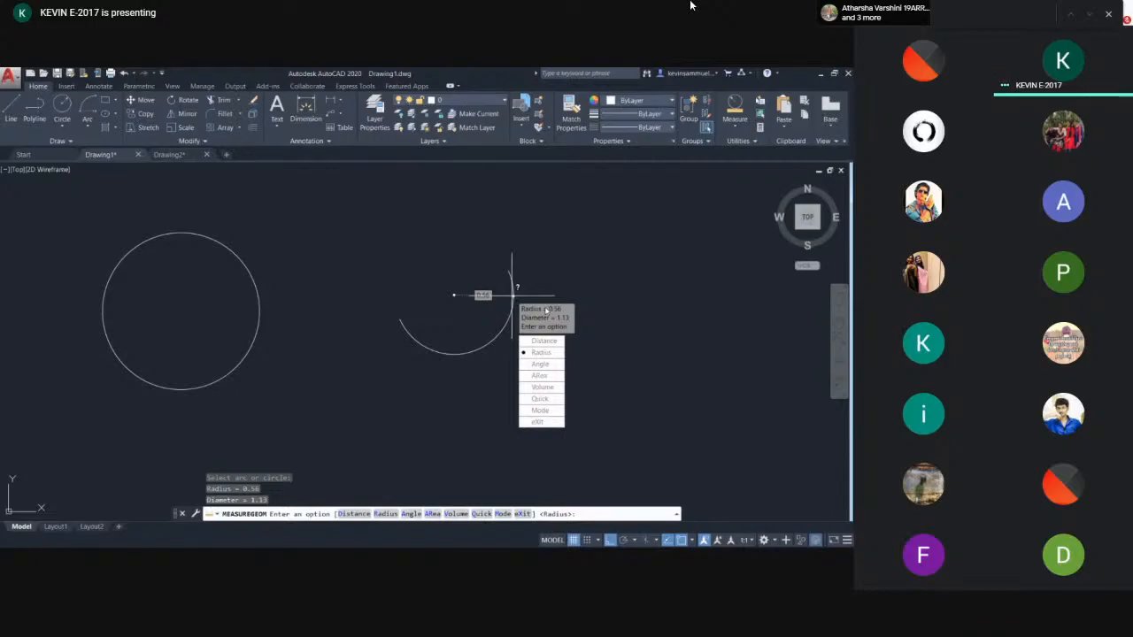
pyautogui.press('Escape')
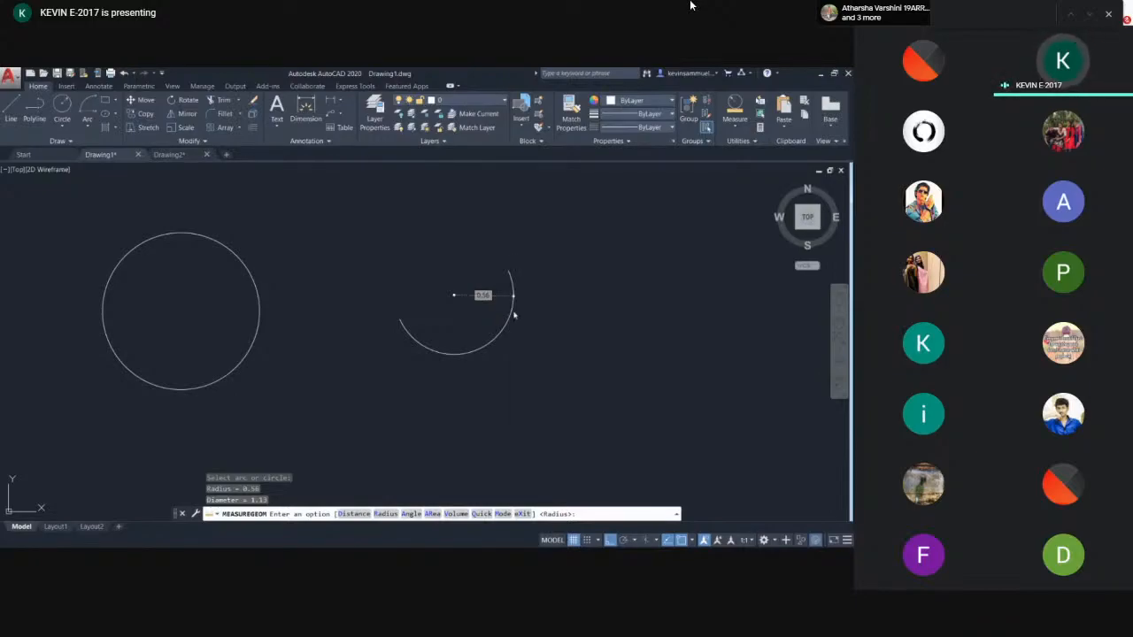
# - Start the Angle measurement near the T shape
pyautogui.click(735, 126)
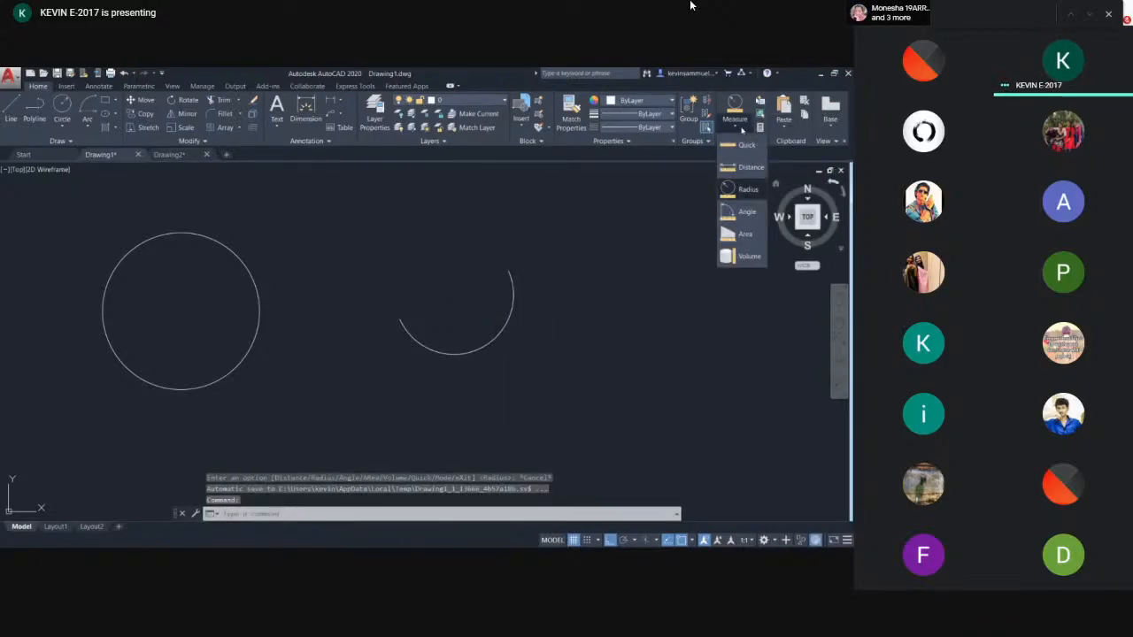
pyautogui.scroll(-4, 159, 297)
pyautogui.moveTo(185, 303); pyautogui.dragTo(527, 312, button='middle')
pyautogui.scroll(6, 363, 252)
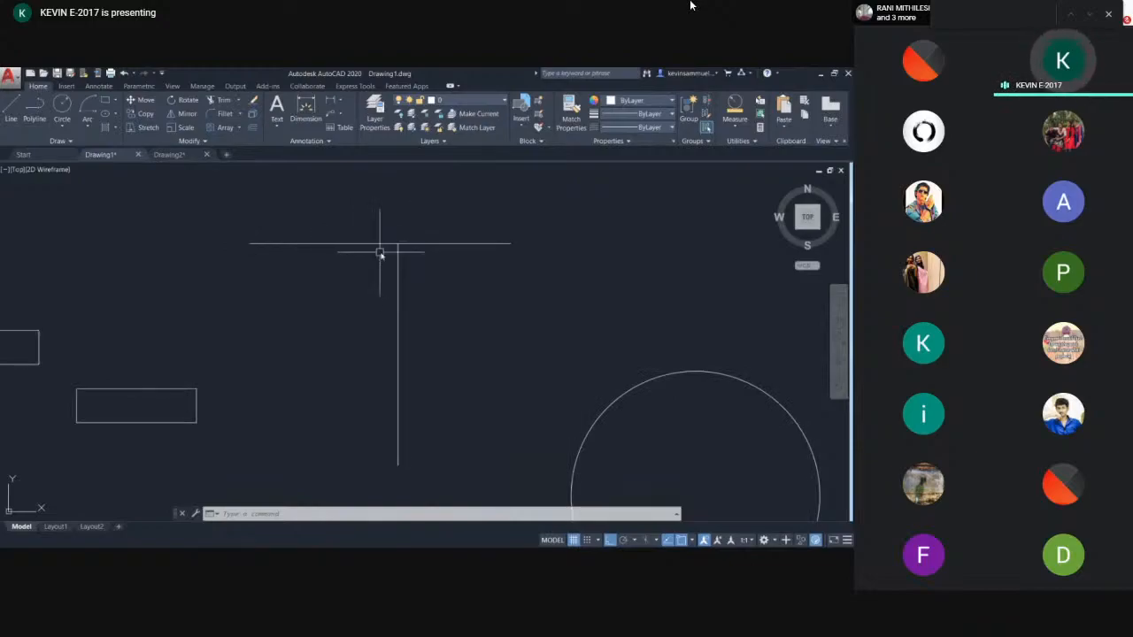
pyautogui.click(735, 129)
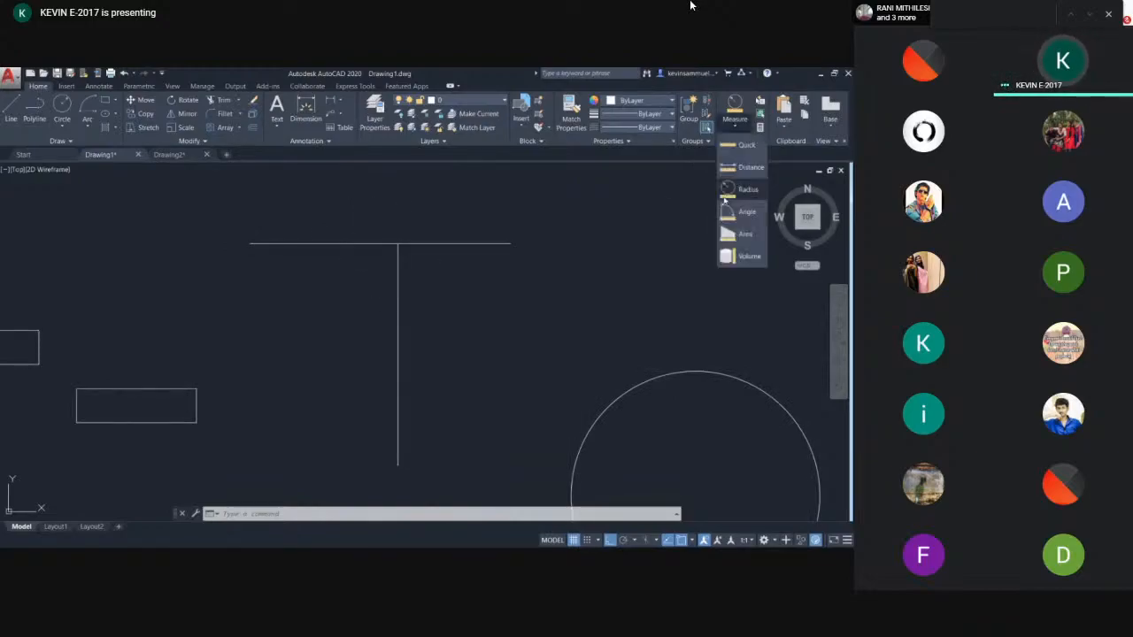
pyautogui.click(731, 208)
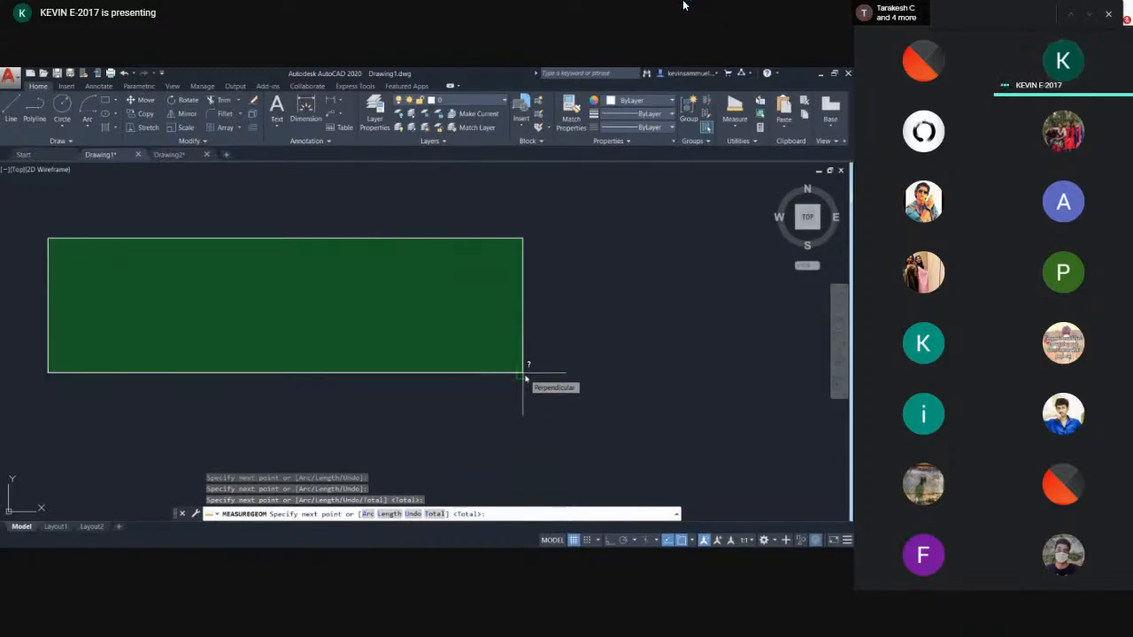
# - Complete the area and perimeter measurement of the rectangle and review the command history
pyautogui.press('Return')
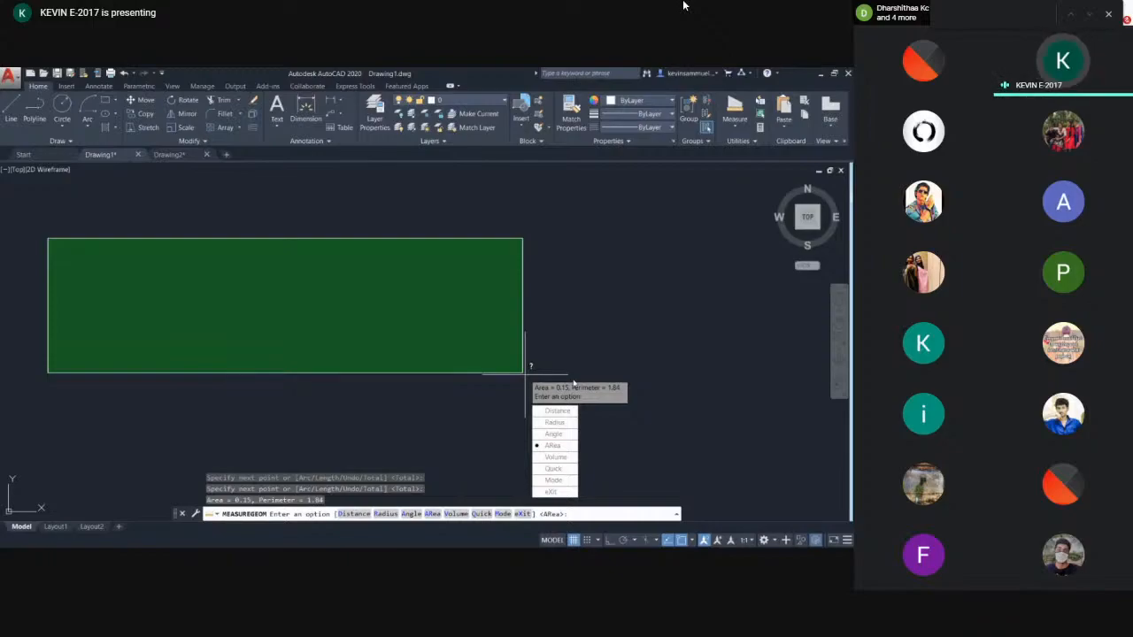
pyautogui.press('Escape')
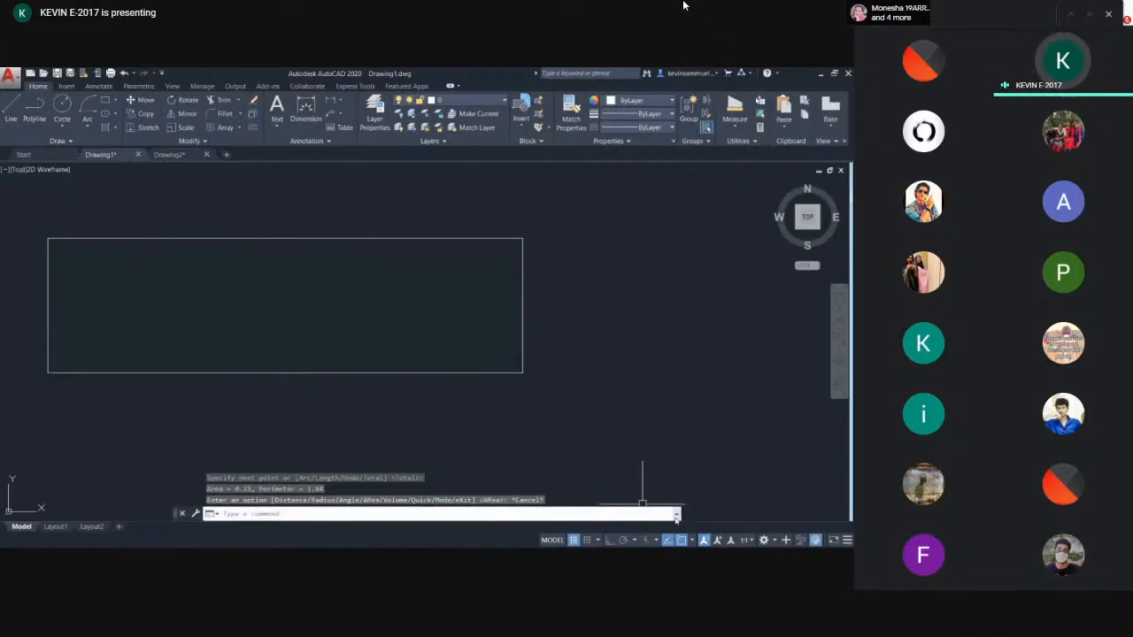
pyautogui.press('F2')
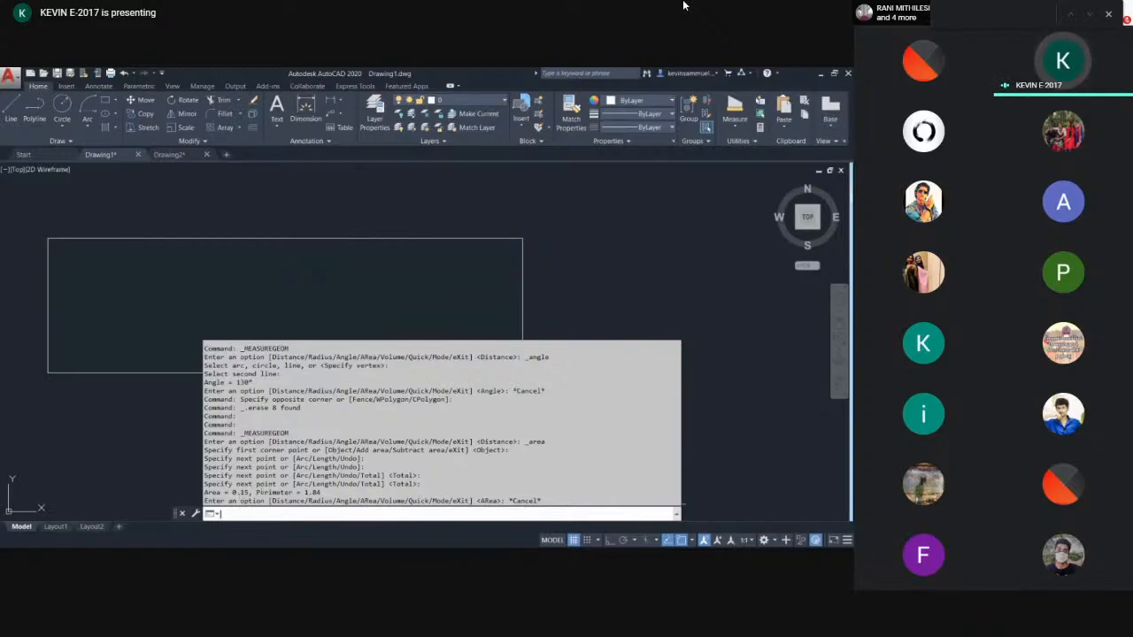
pyautogui.press('Escape')
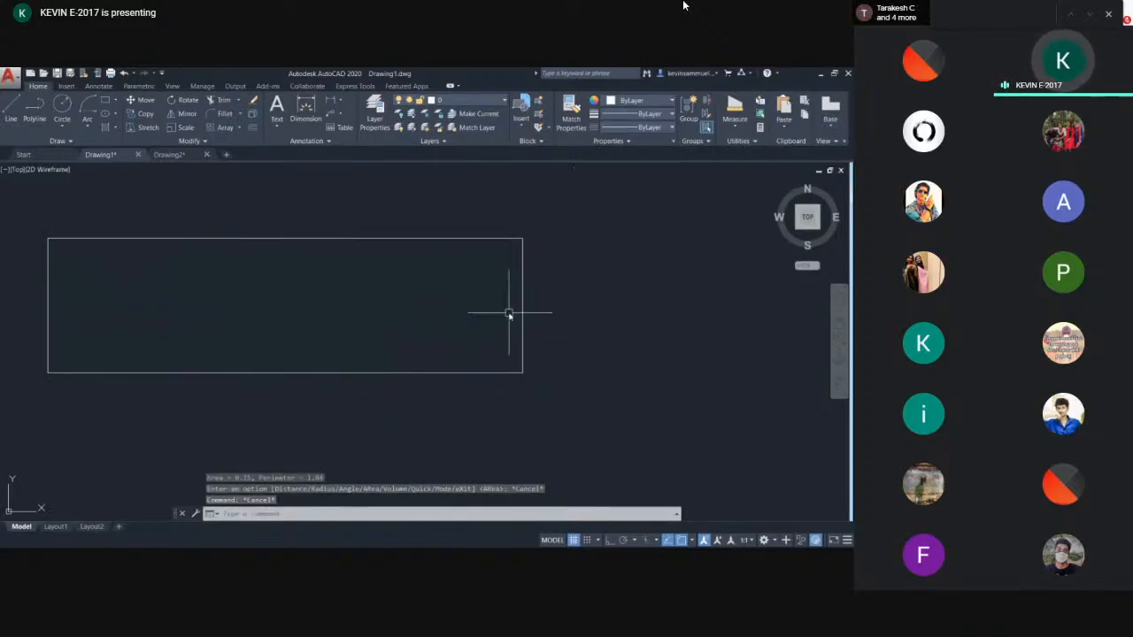
pyautogui.scroll(-4, 528, 249)
pyautogui.moveTo(557, 262)
pyautogui.mouseDown(button='middle')
pyautogui.moveTo(538, 318)
pyautogui.moveTo(468, 291)
pyautogui.mouseUp(button='middle')
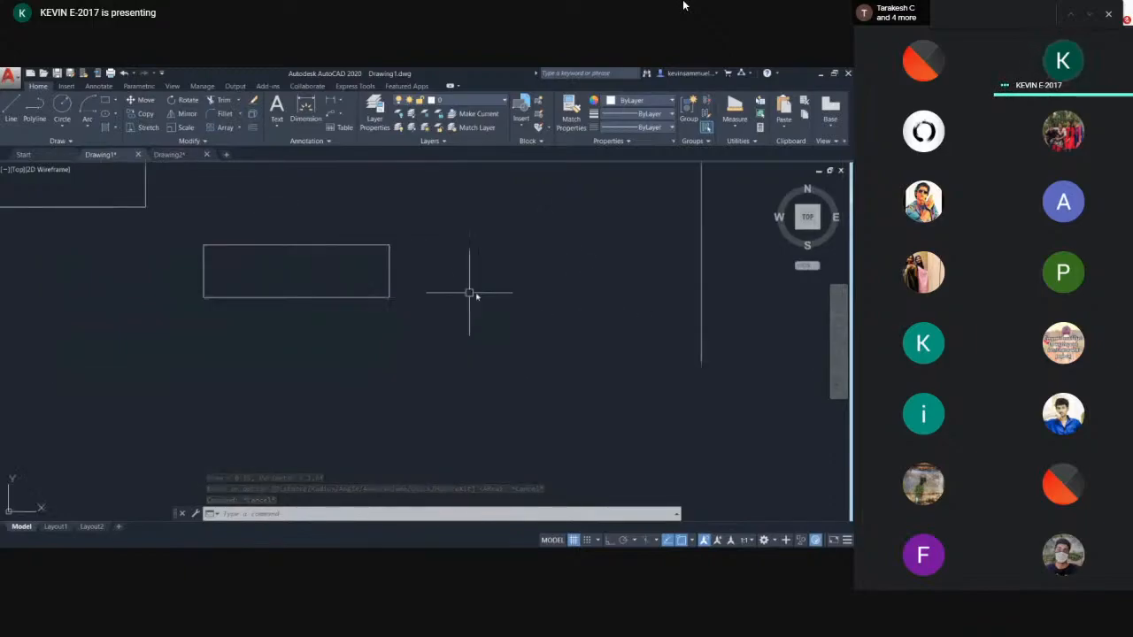
pyautogui.scroll(-4, 508, 296)
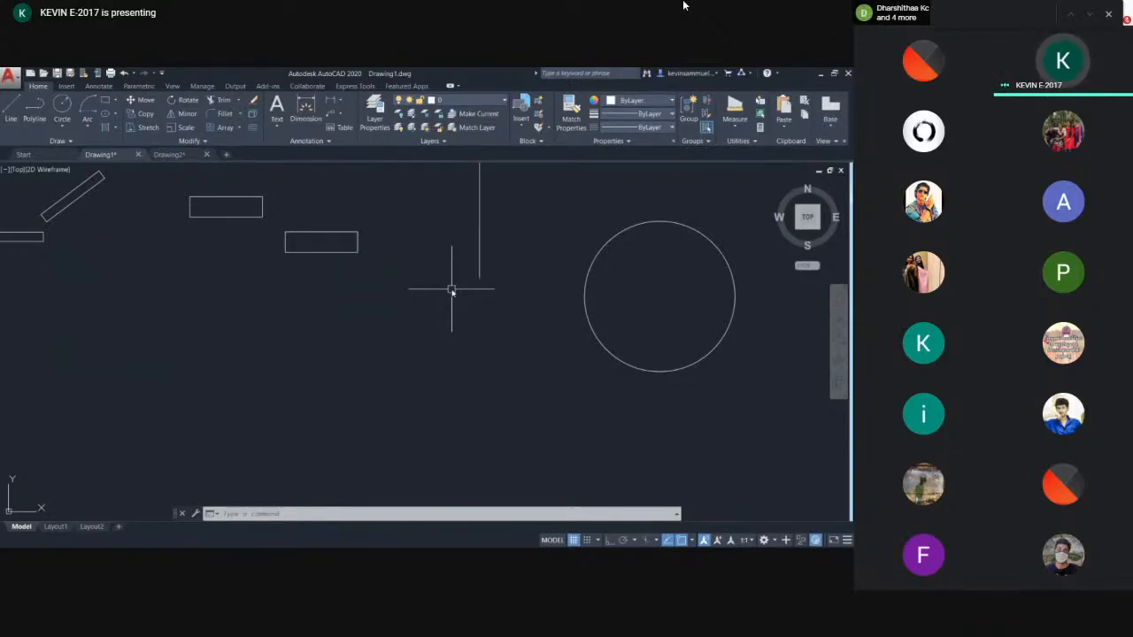
pyautogui.moveTo(451, 290)
pyautogui.mouseDown(button='middle')
pyautogui.moveTo(336, 309)
pyautogui.moveTo(292, 329)
pyautogui.mouseUp(button='middle')
pyautogui.moveTo(465, 309); pyautogui.dragTo(291, 303, button='middle')
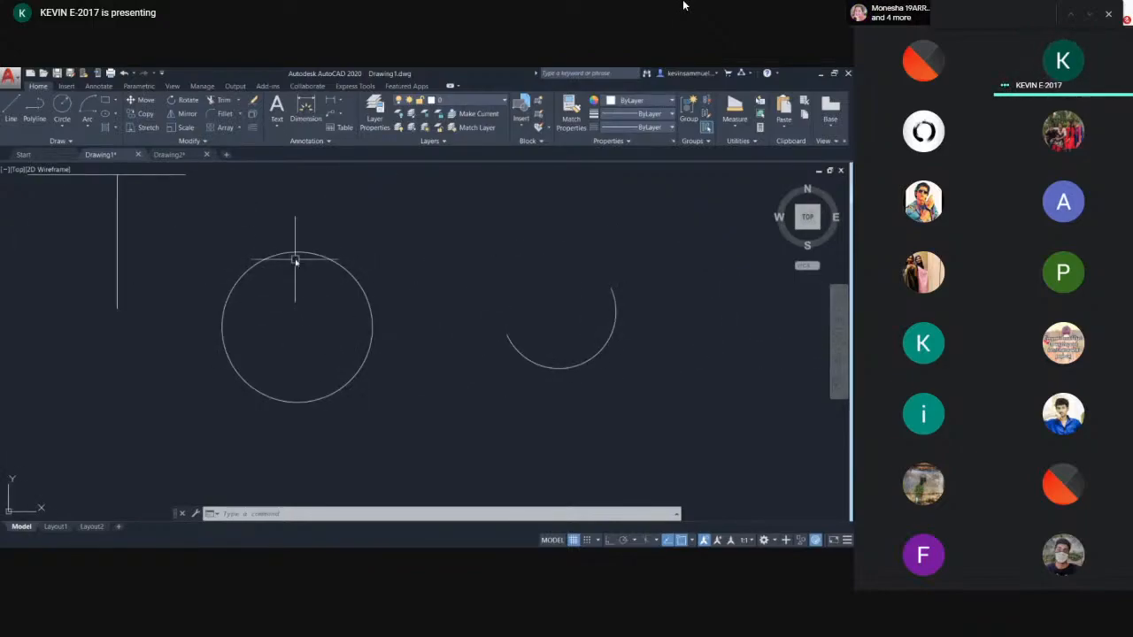
pyautogui.scroll(2, 301, 253)
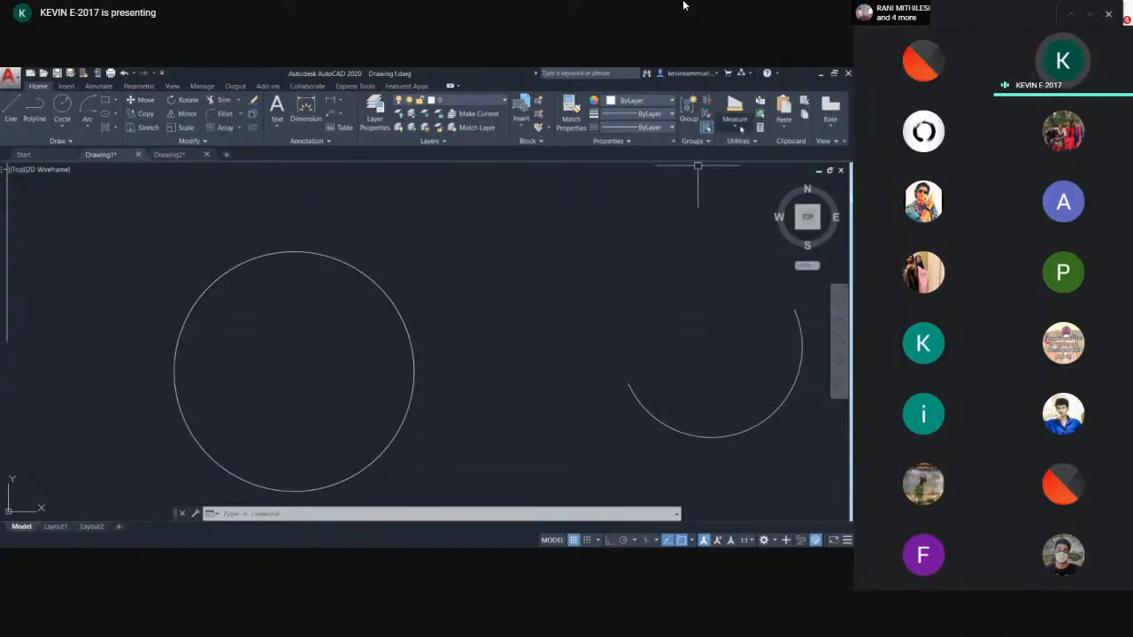
pyautogui.click(735, 108)
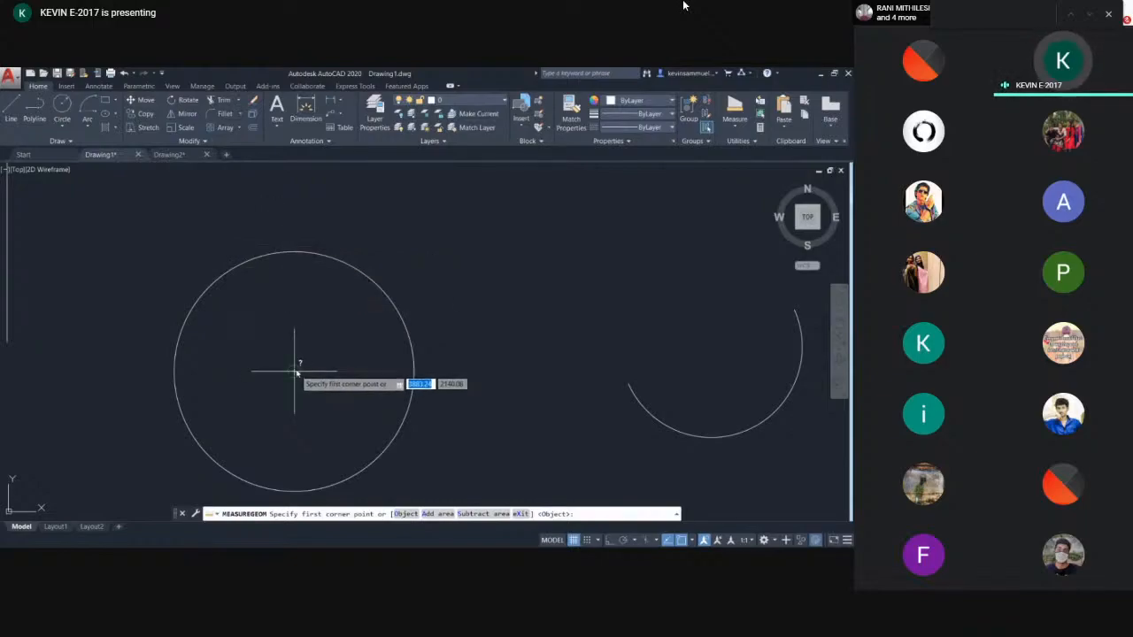
pyautogui.click(295, 253)
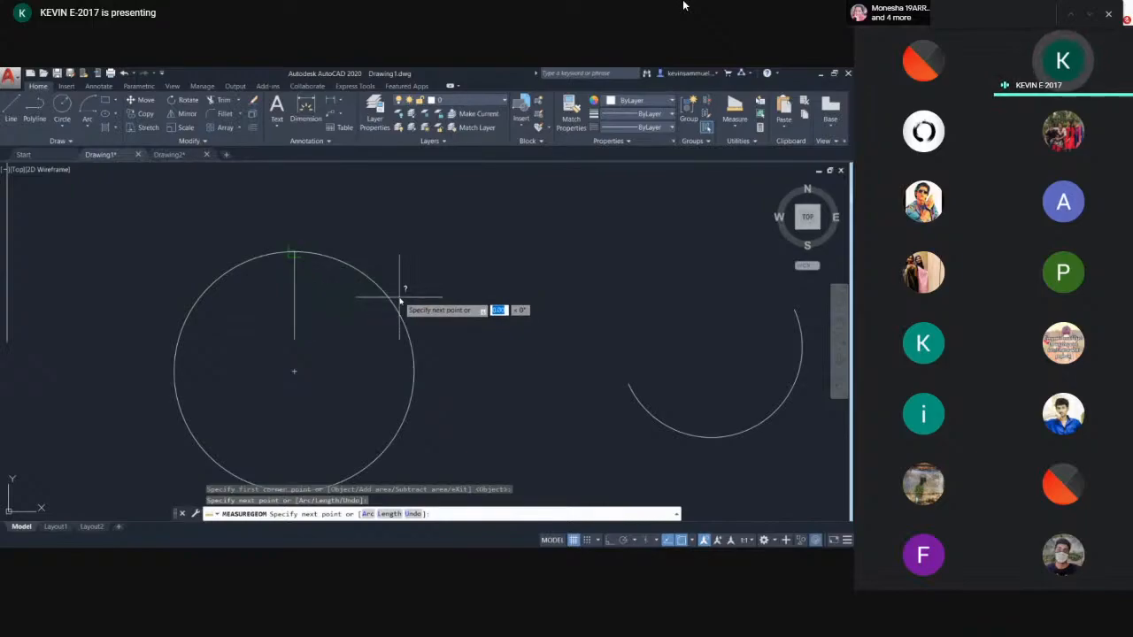
pyautogui.press('Escape')
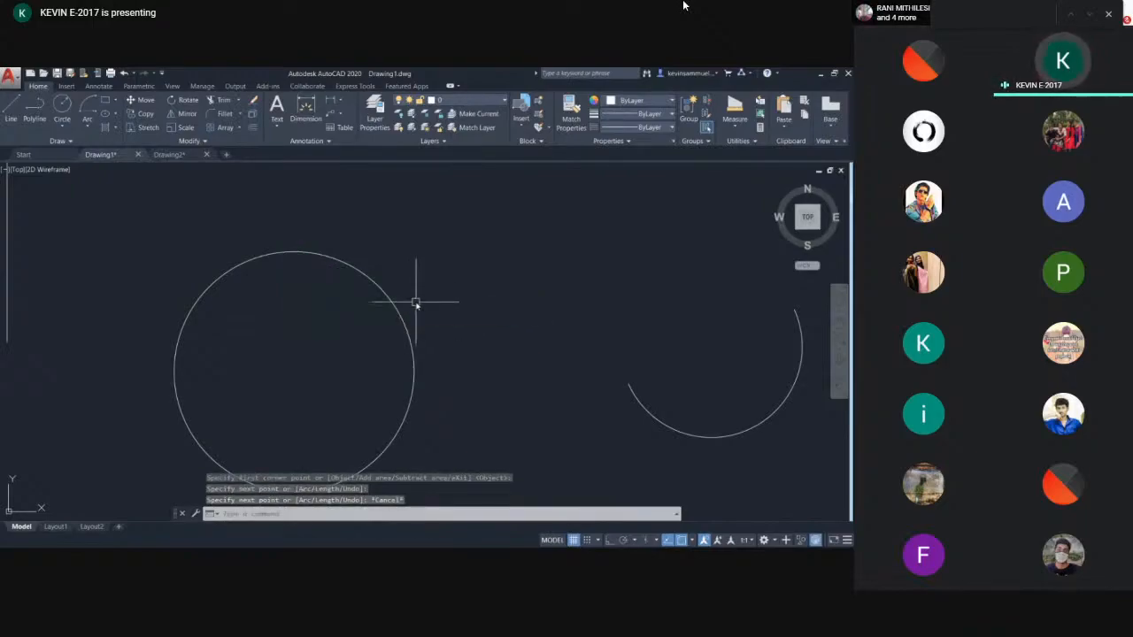
# - Measure the area and circumference of the circle using the Area command's Object option
pyautogui.write('ARE')
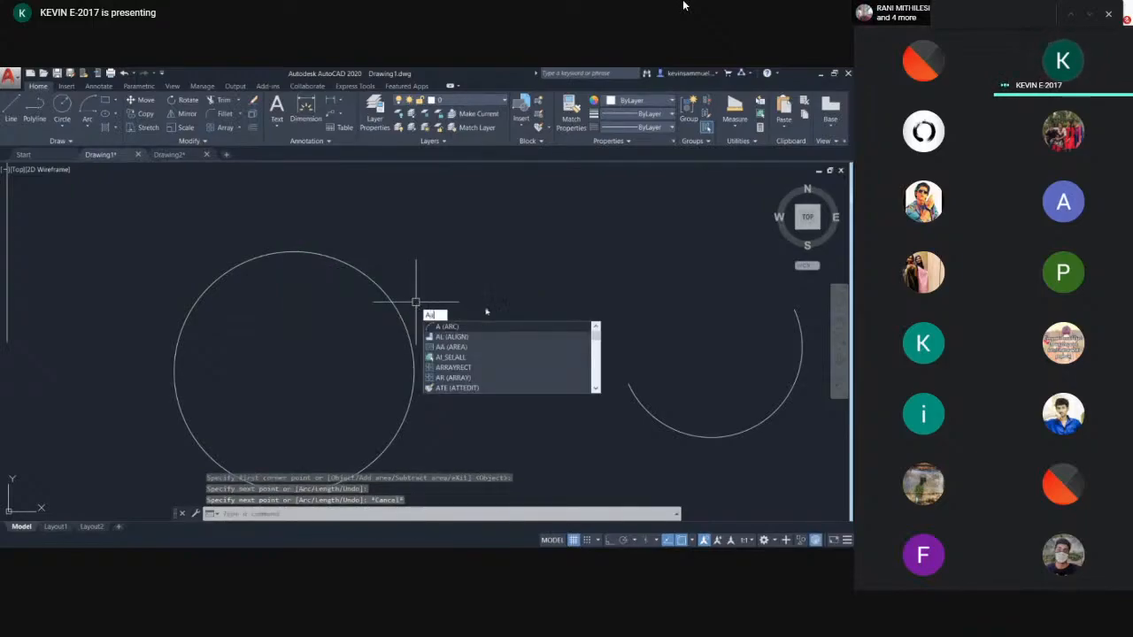
pyautogui.write('A')
pyautogui.press('Return')
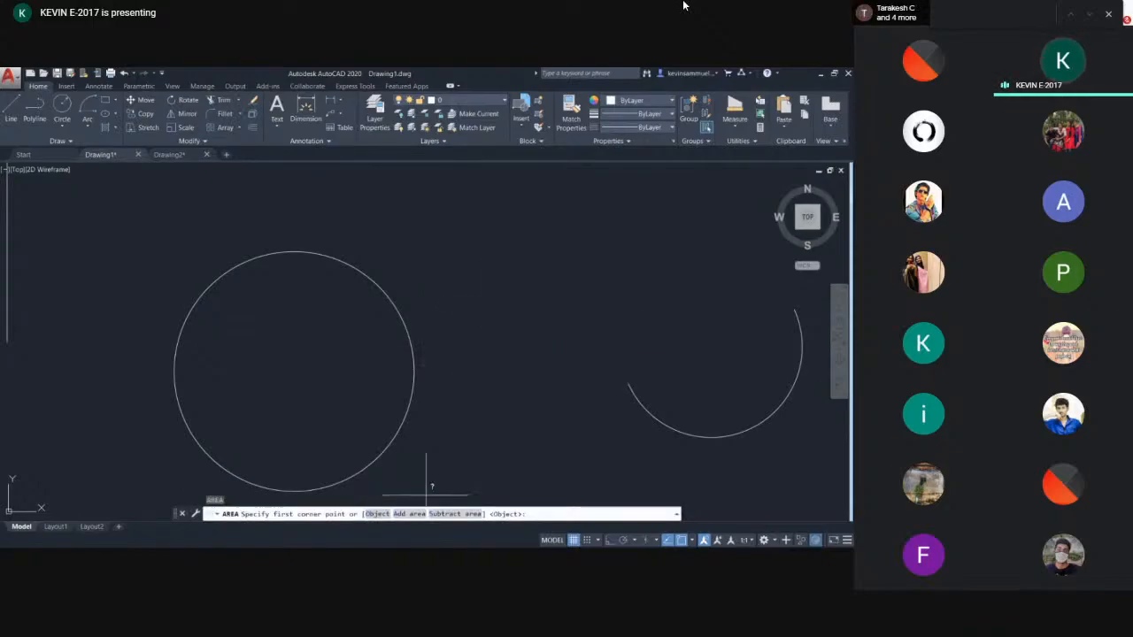
pyautogui.click(370, 515)
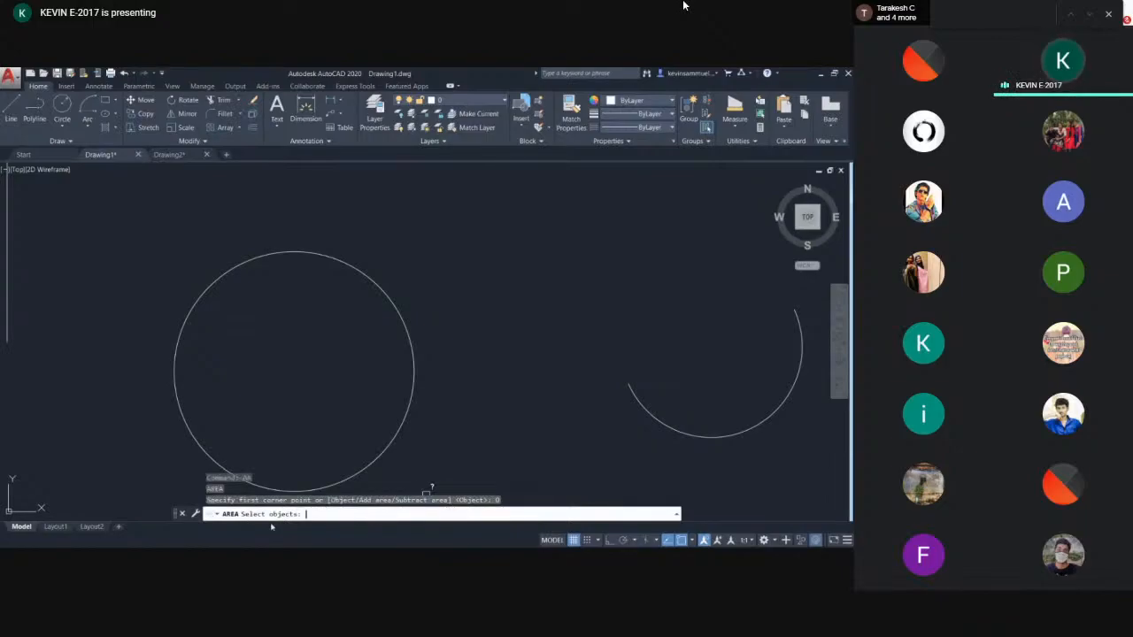
pyautogui.click(399, 311)
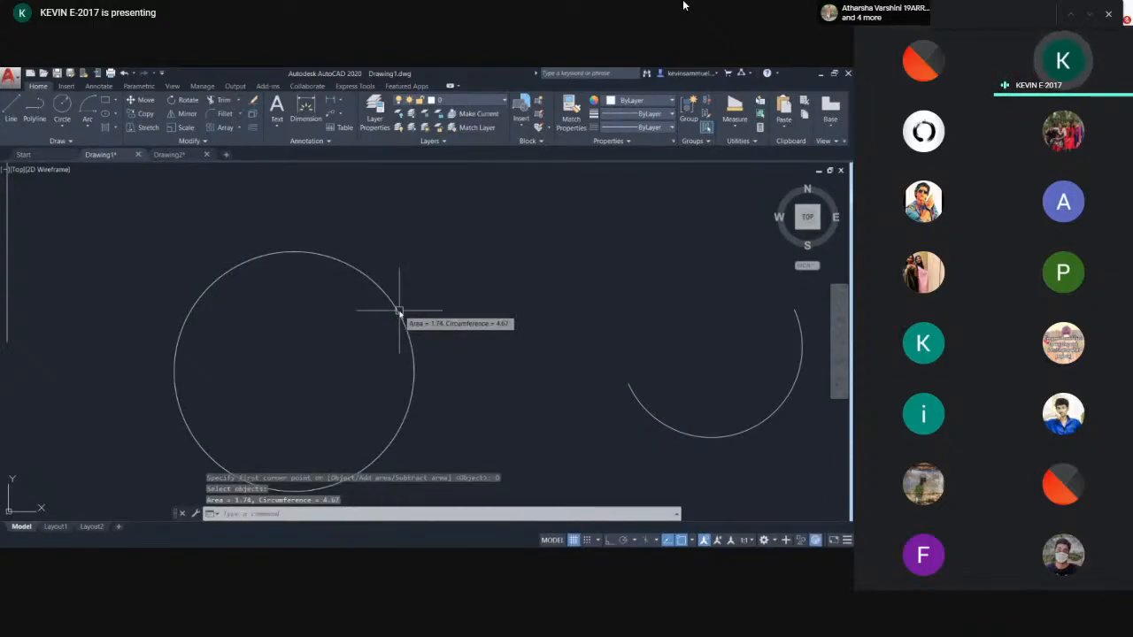
pyautogui.scroll(-4, 438, 372)
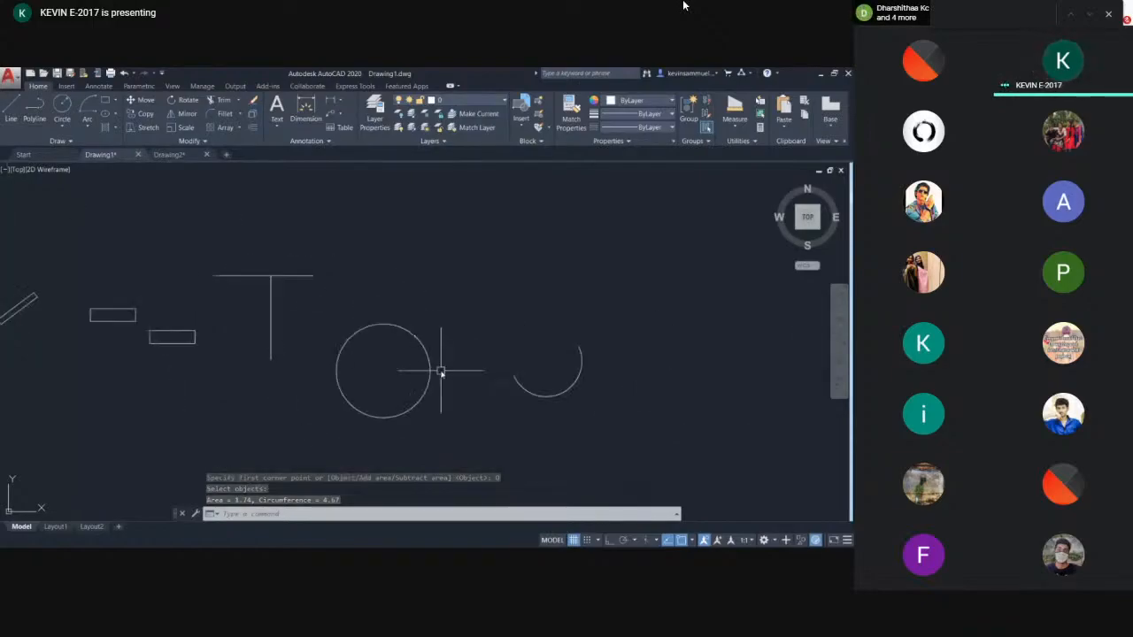
pyautogui.moveTo(425, 346); pyautogui.dragTo(399, 324, button='middle')
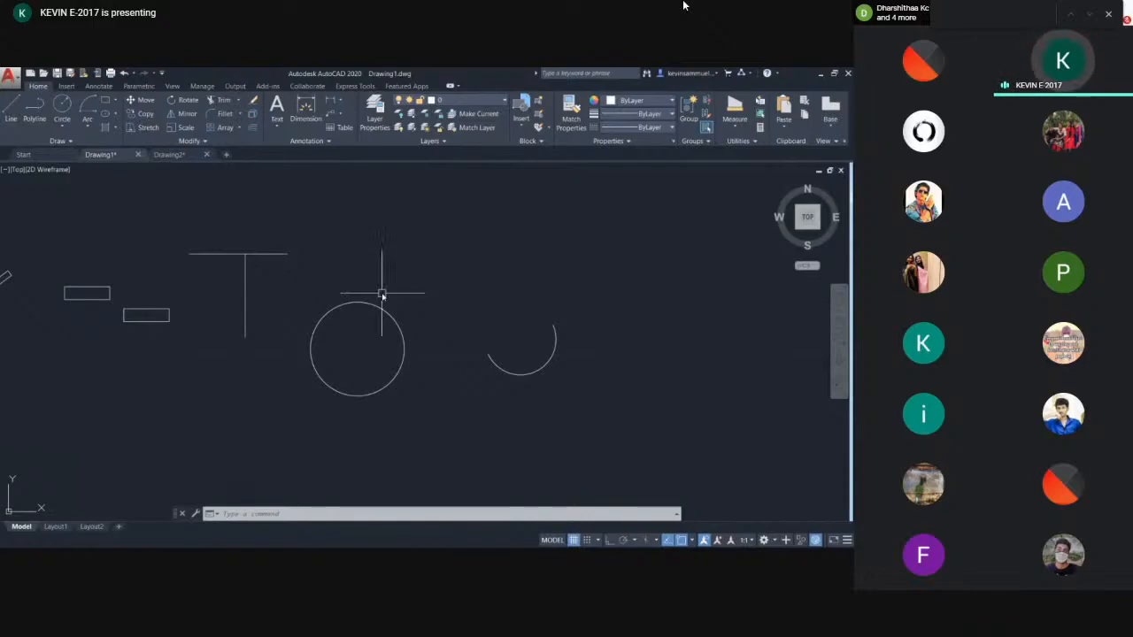
pyautogui.scroll(2, 387, 297)
pyautogui.scroll(2, 396, 301)
pyautogui.moveTo(392, 298); pyautogui.dragTo(390, 381, button='middle')
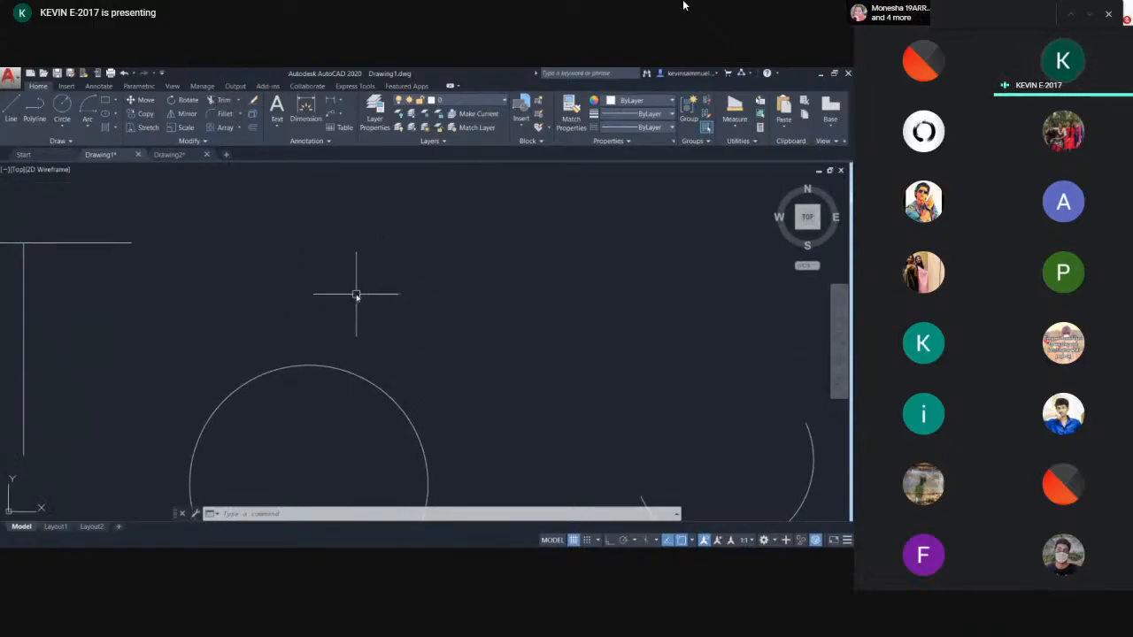
pyautogui.scroll(-2, 357, 294)
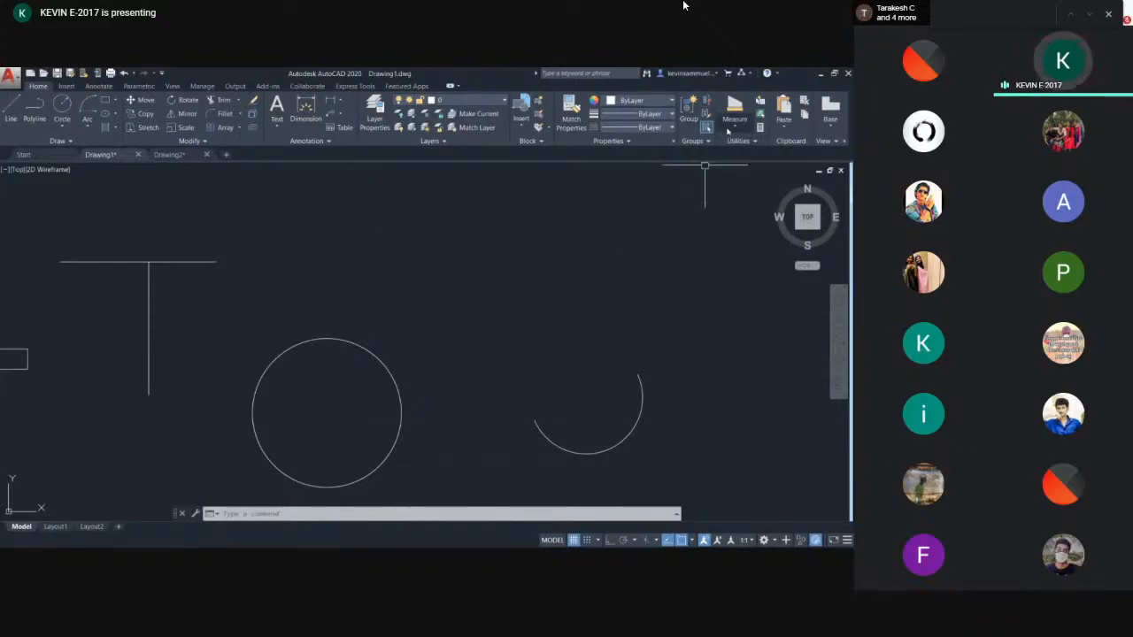
pyautogui.click(730, 129)
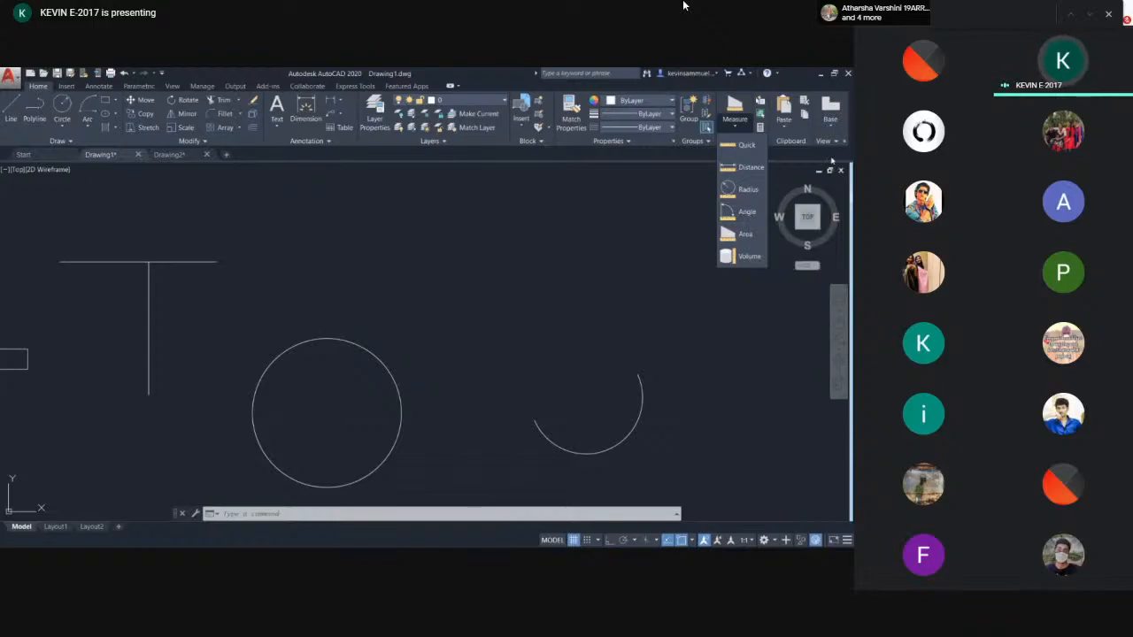
pyautogui.scroll(-3, 275, 309)
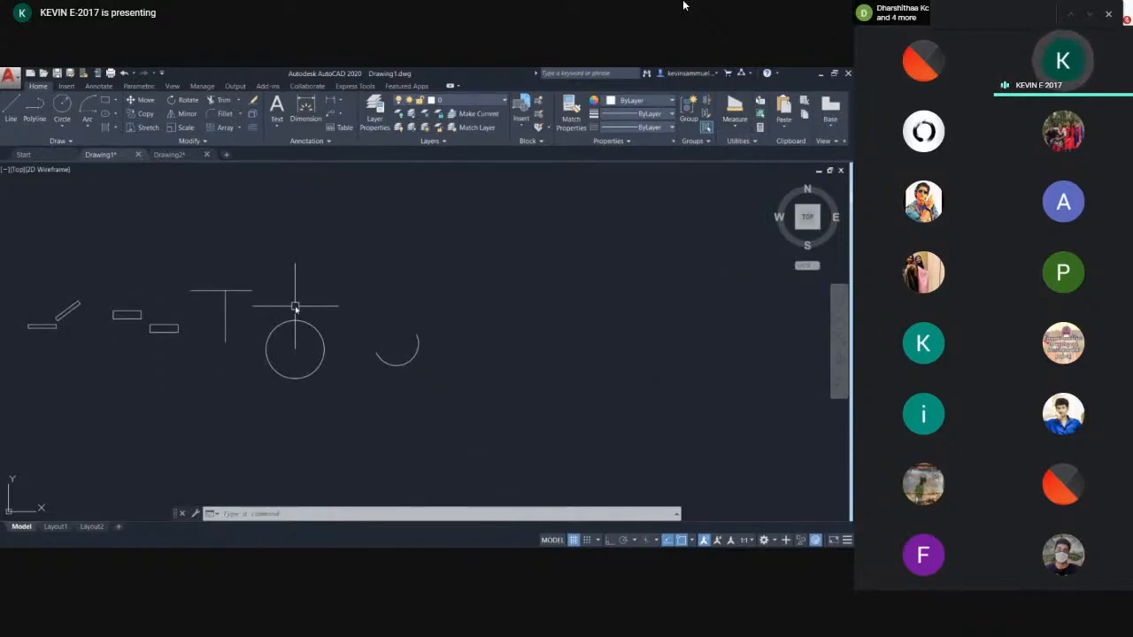
pyautogui.scroll(-2, 331, 283)
pyautogui.moveTo(430, 295); pyautogui.dragTo(325, 318, button='middle')
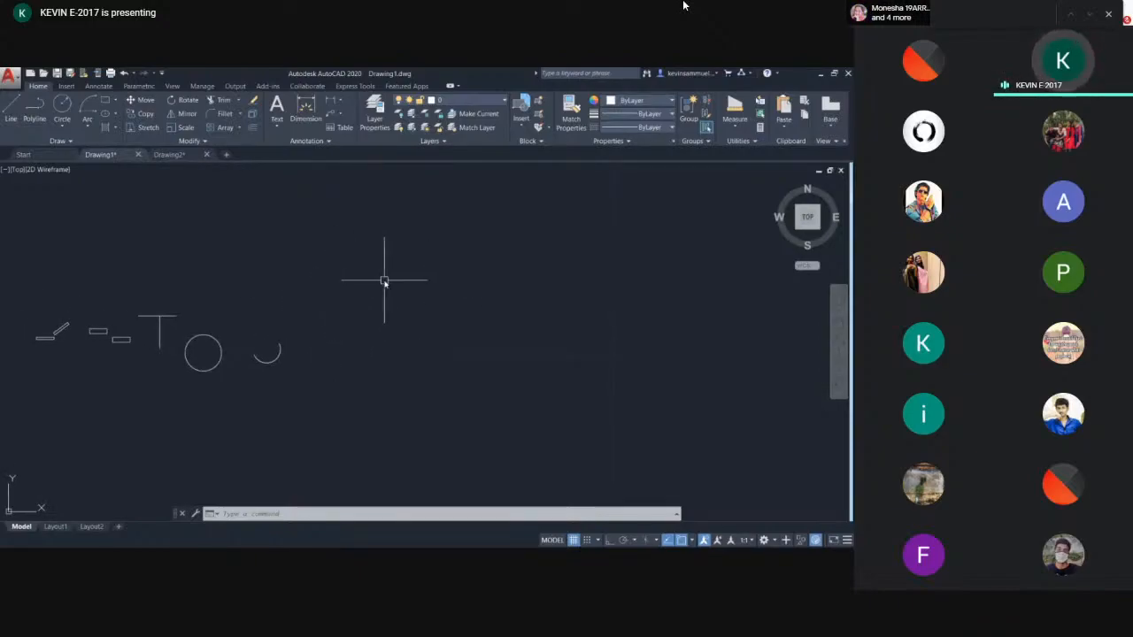
pyautogui.moveTo(342, 266); pyautogui.dragTo(393, 273, button='middle')
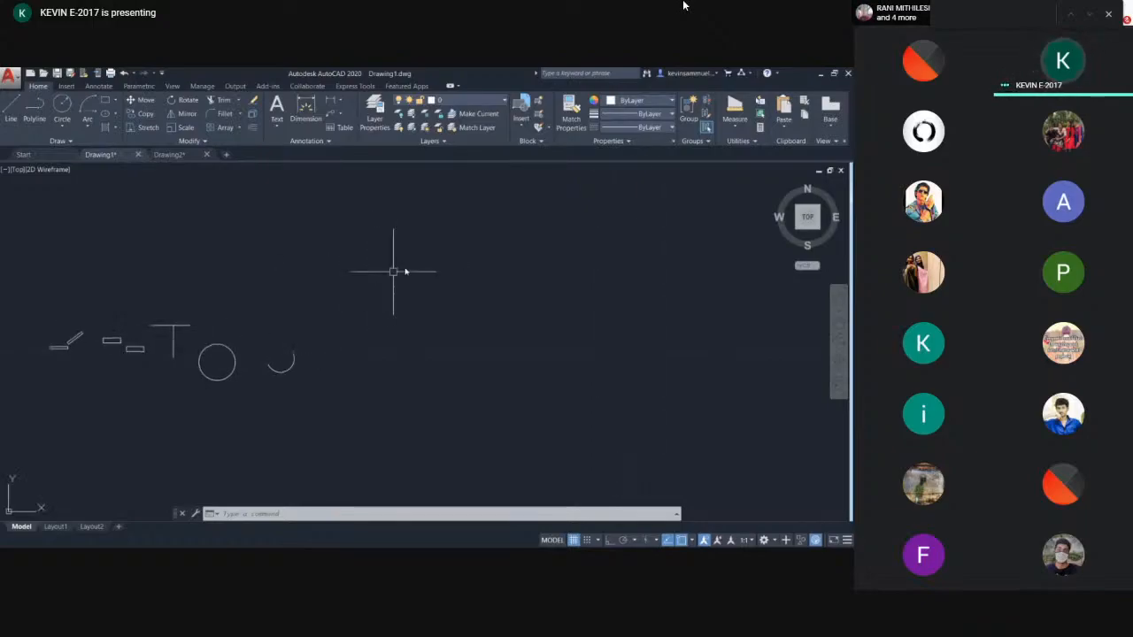
# - Draw a large rectangle in the empty area above the existing shapes
pyautogui.scroll(3, 463, 291)
pyautogui.write('rec')
pyautogui.press('Return')
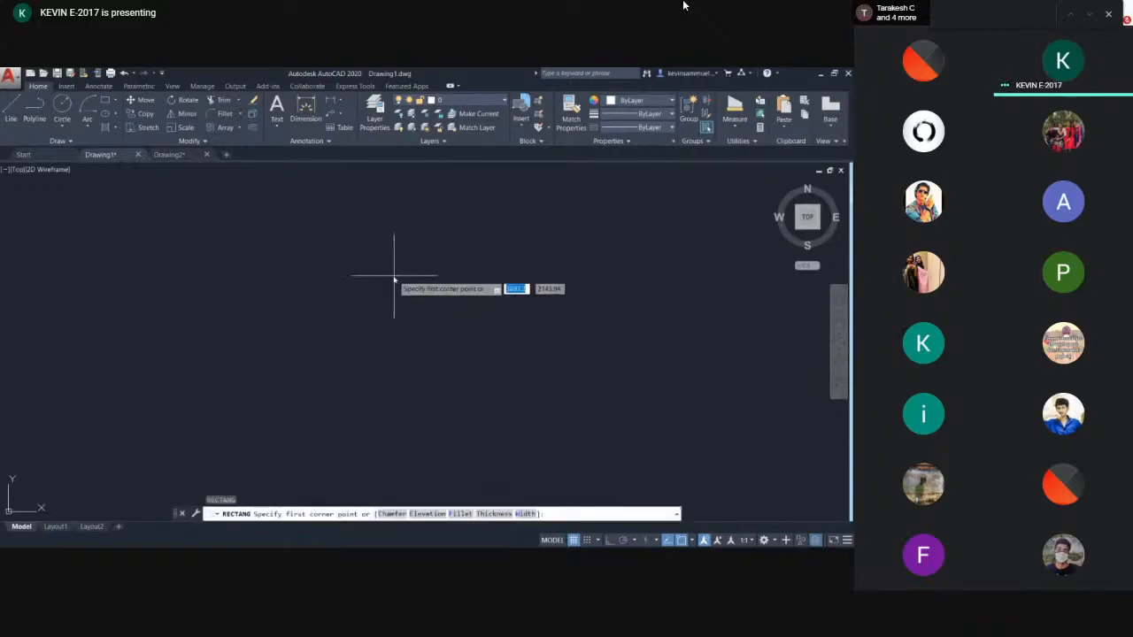
pyautogui.click(277, 256)
pyautogui.click(643, 431)
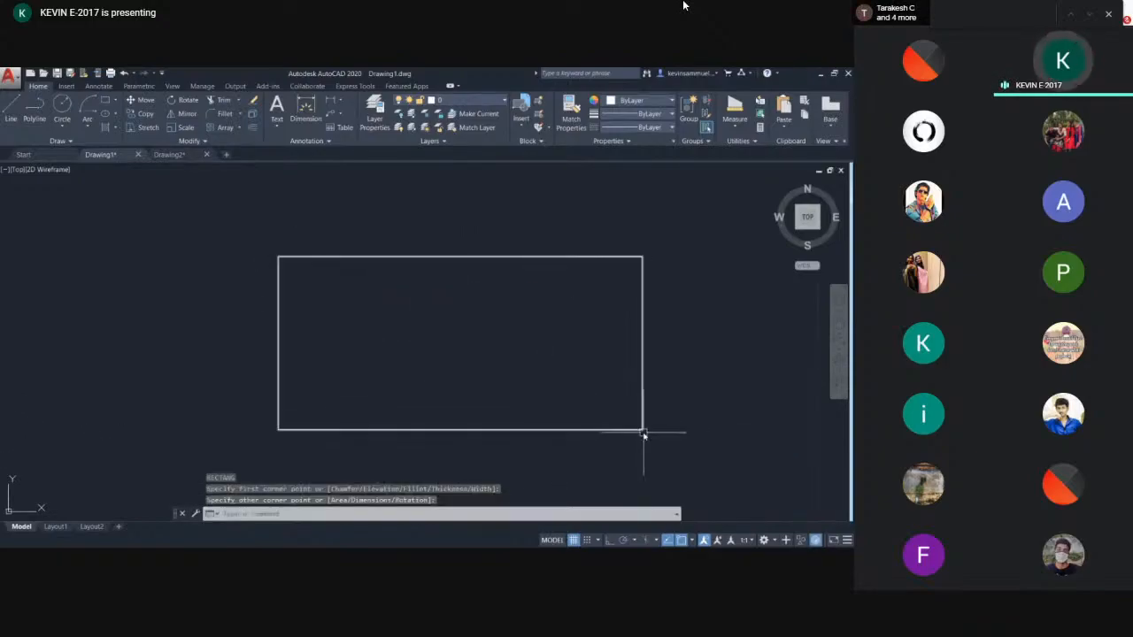
pyautogui.press('Escape')
pyautogui.moveTo(523, 339); pyautogui.dragTo(452, 343, button='middle')
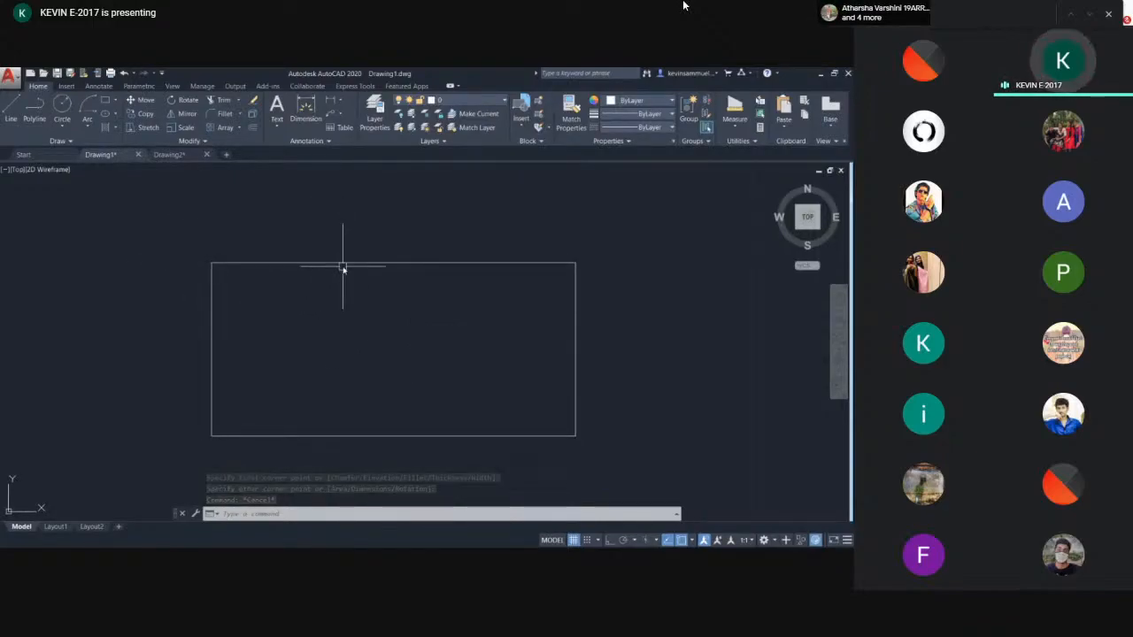
# - Try twice to dimension the rectangle's top edge with the DIM command
pyautogui.write('im')
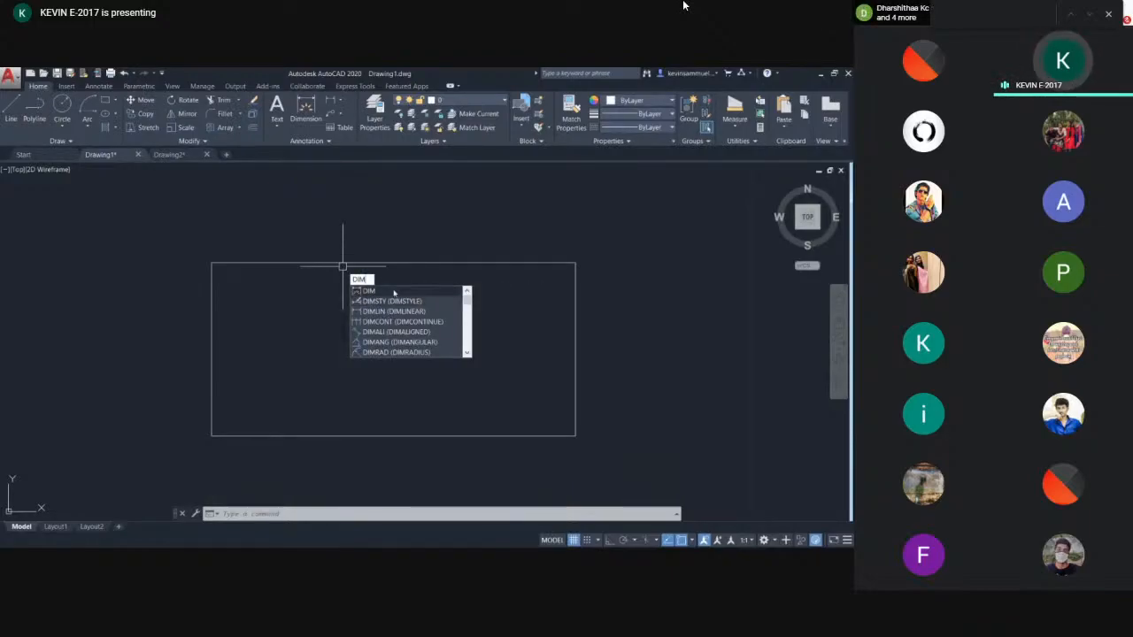
pyautogui.press('Return')
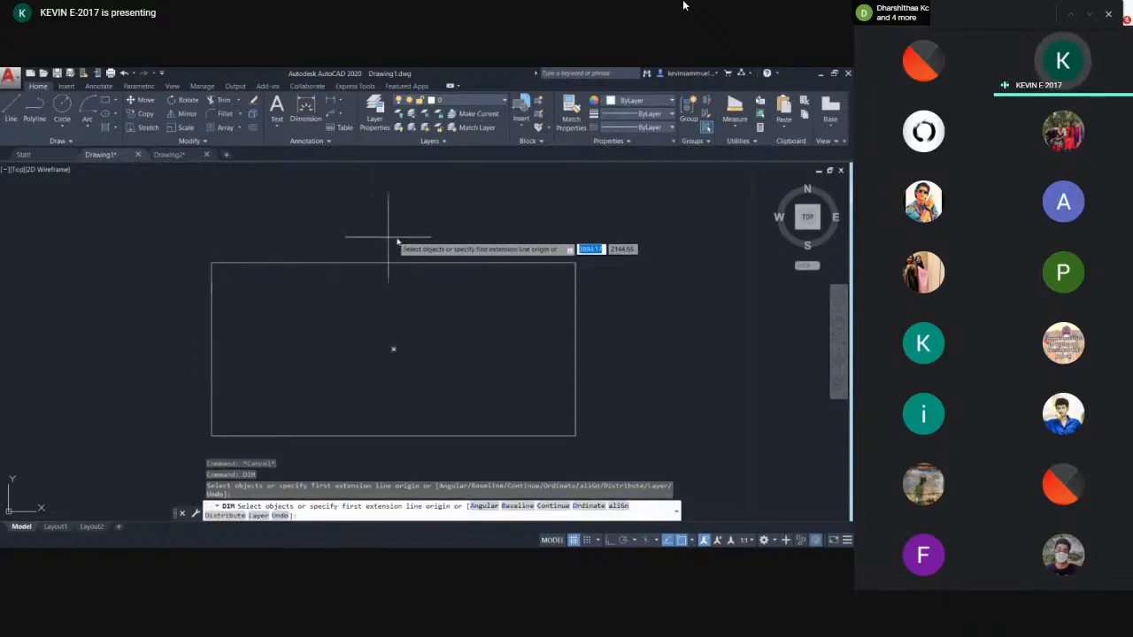
pyautogui.click(217, 274)
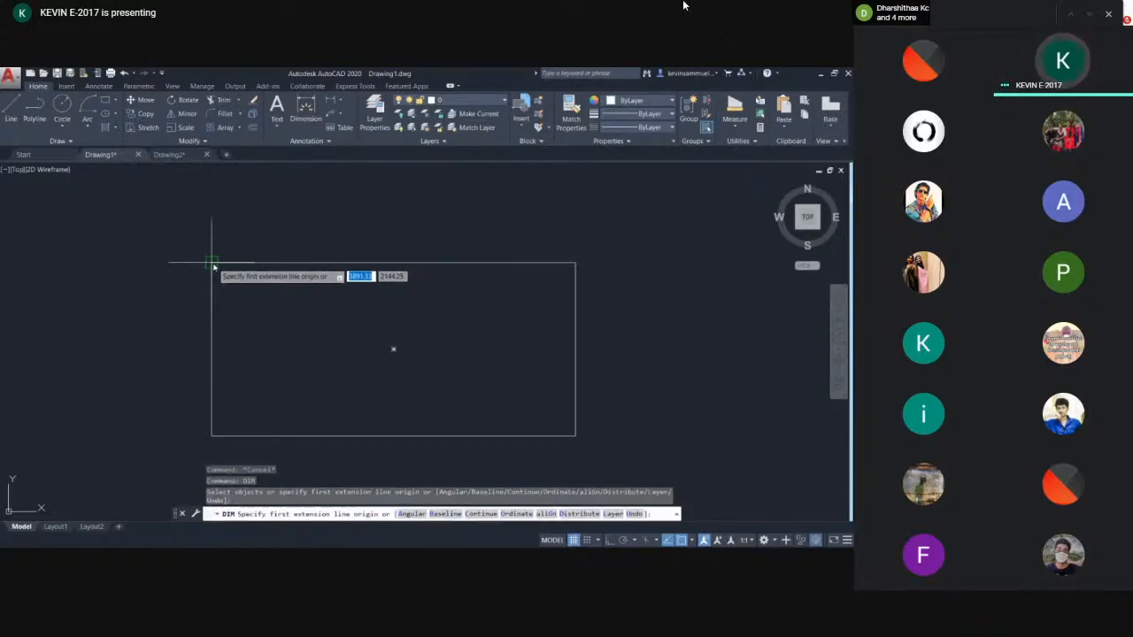
pyautogui.click(575, 262)
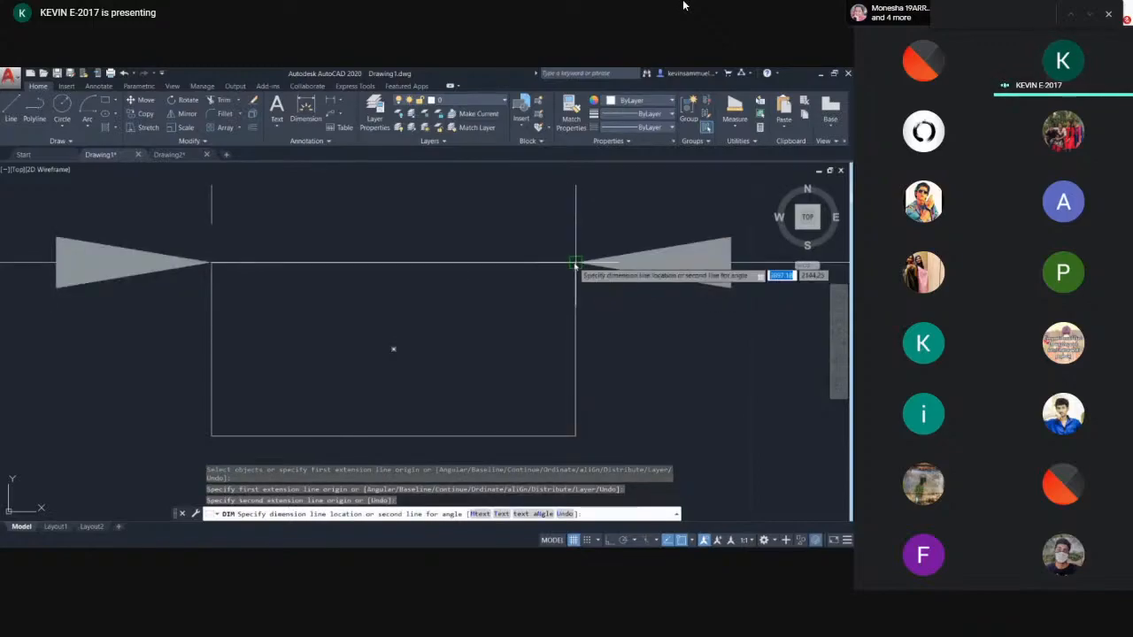
pyautogui.press('Escape')
pyautogui.scroll(-8, 574, 264)
pyautogui.scroll(4, 575, 263)
pyautogui.write('dim')
pyautogui.press('Return')
pyautogui.click(429, 262)
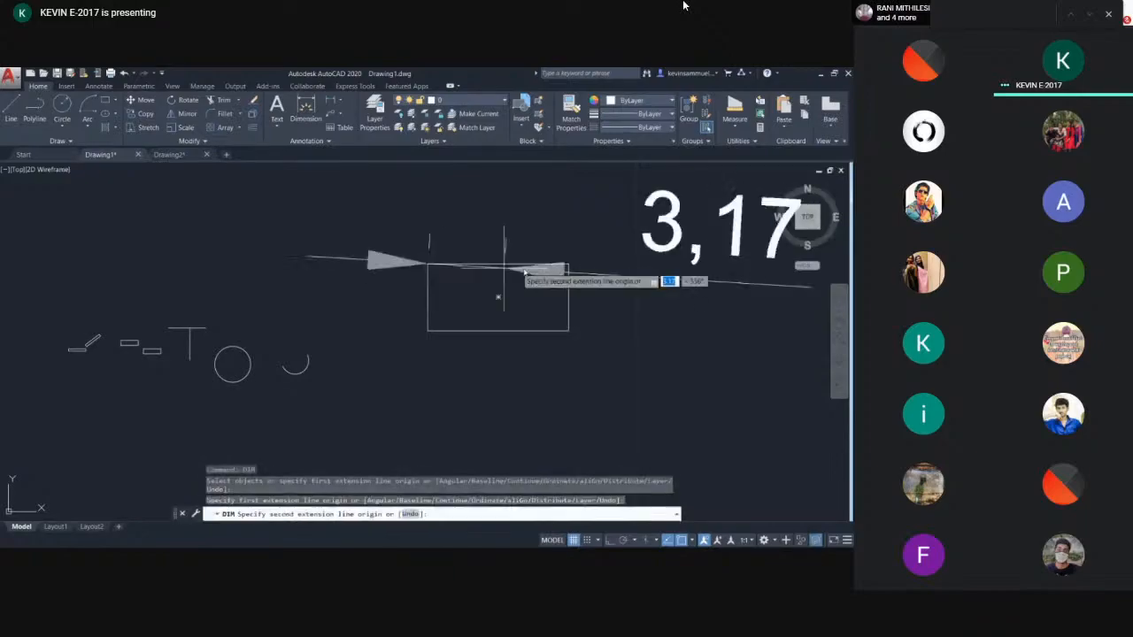
pyautogui.click(569, 264)
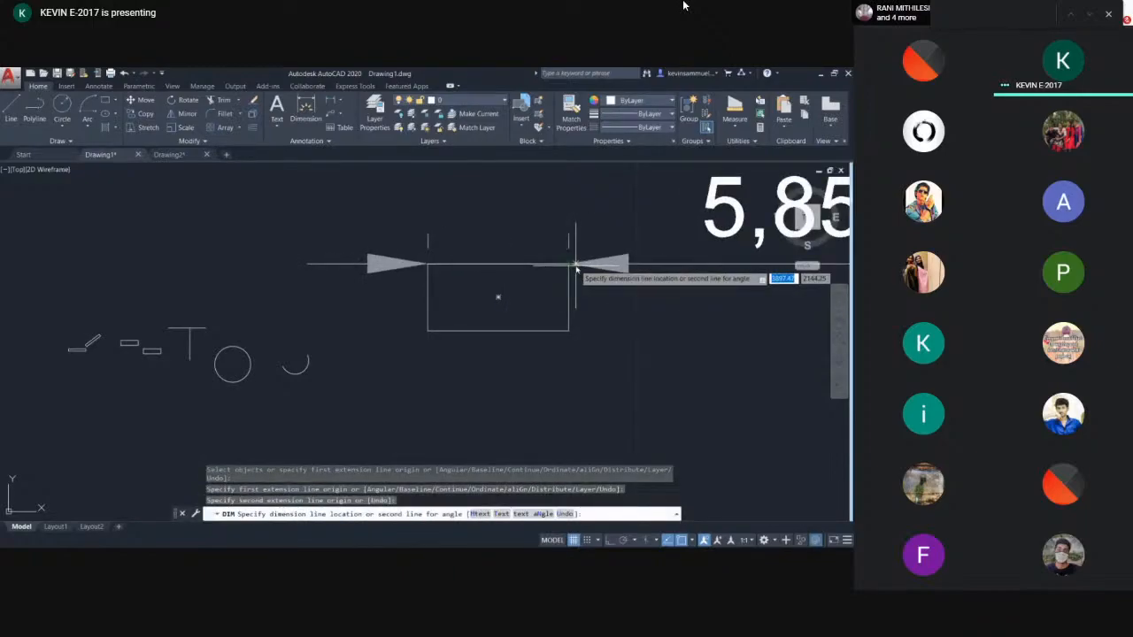
pyautogui.press('Escape')
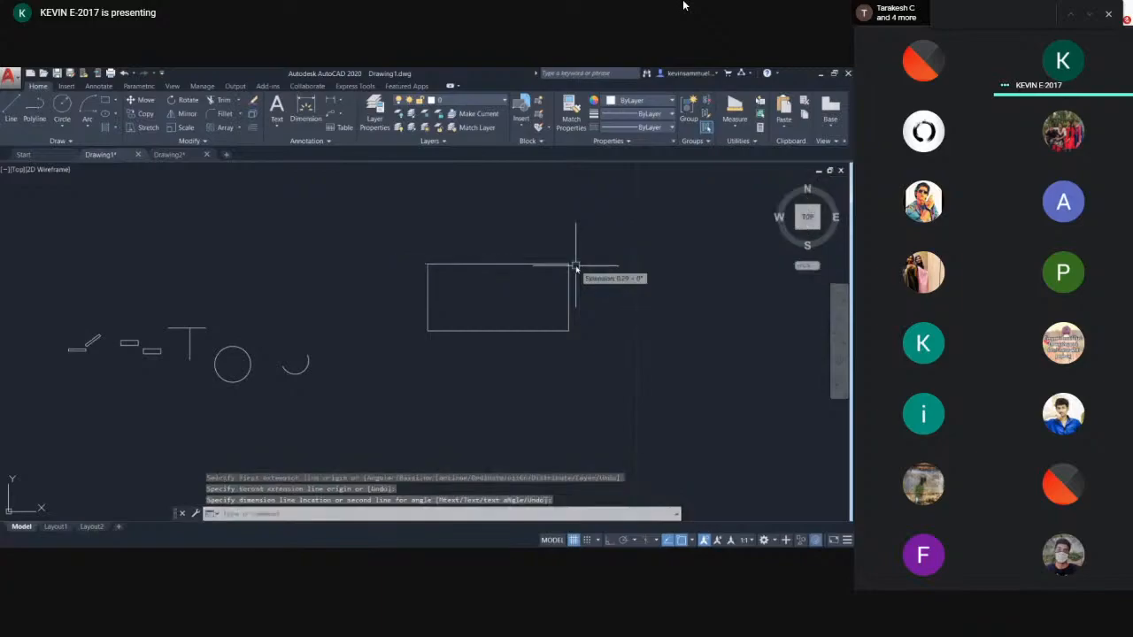
# - Place a dimension across the rectangle's top edge with the DIM command
pyautogui.moveTo(587, 262); pyautogui.dragTo(445, 265, button='middle')
pyautogui.write('dim')
pyautogui.press('Return')
pyautogui.click(284, 265)
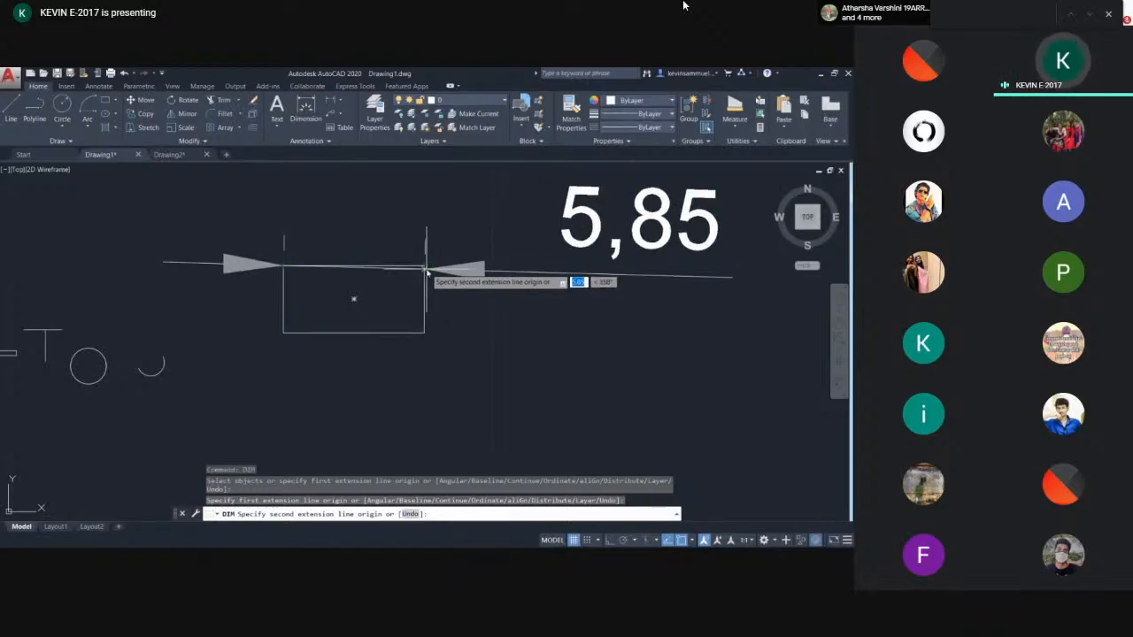
pyautogui.click(424, 265)
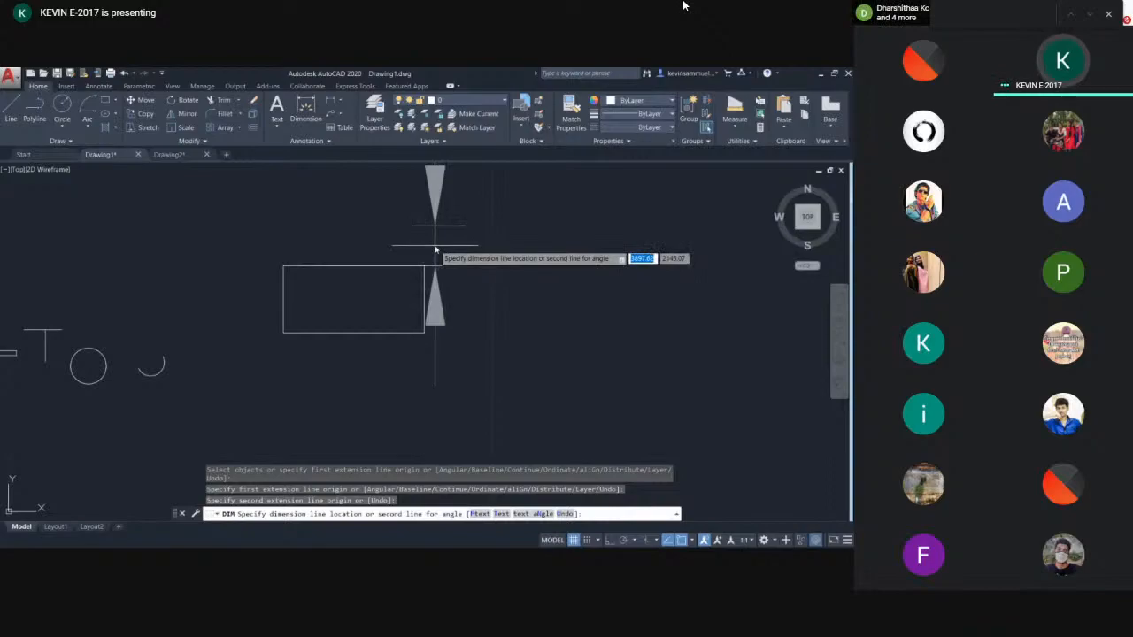
pyautogui.click(481, 246)
pyautogui.scroll(2, 532, 243)
pyautogui.moveTo(530, 244); pyautogui.dragTo(462, 383, button='middle')
pyautogui.scroll(-6, 462, 382)
pyautogui.scroll(2, 465, 382)
pyautogui.scroll(2, 401, 396)
pyautogui.scroll(-2, 373, 319)
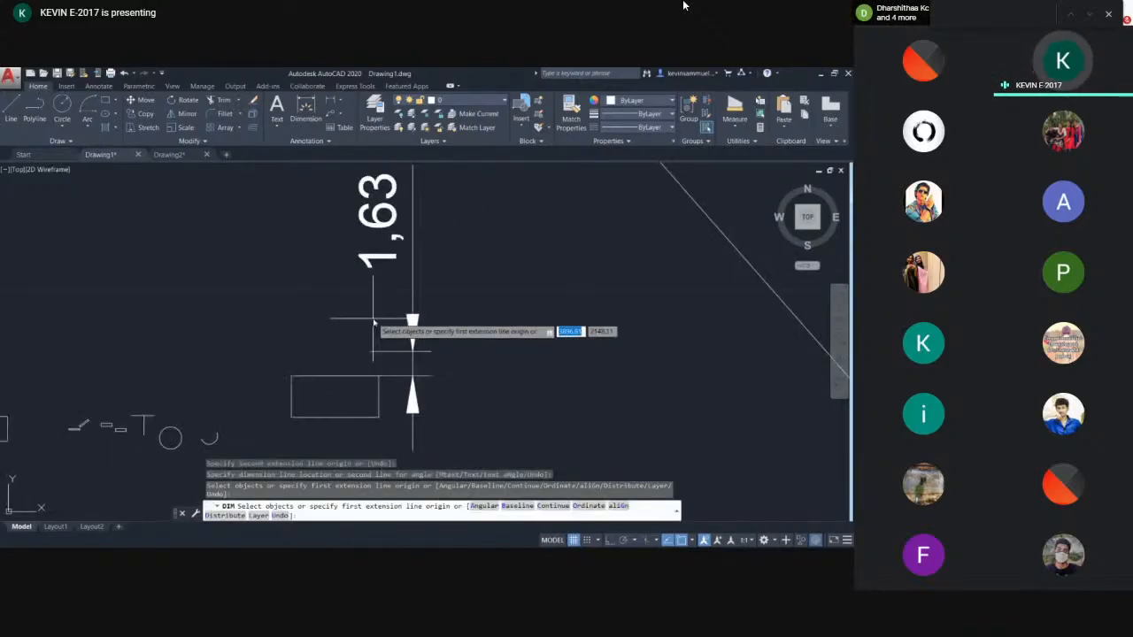
pyautogui.press('Return')
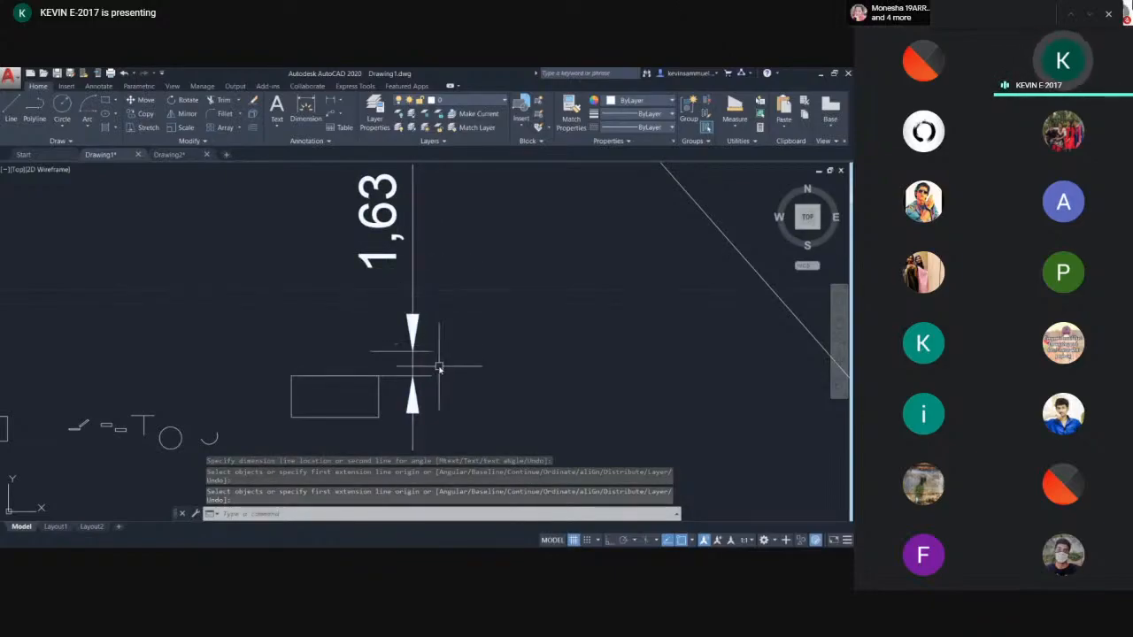
# - Delete the newly placed dimension
pyautogui.moveTo(439, 367); pyautogui.dragTo(392, 336)
pyautogui.press('Delete')
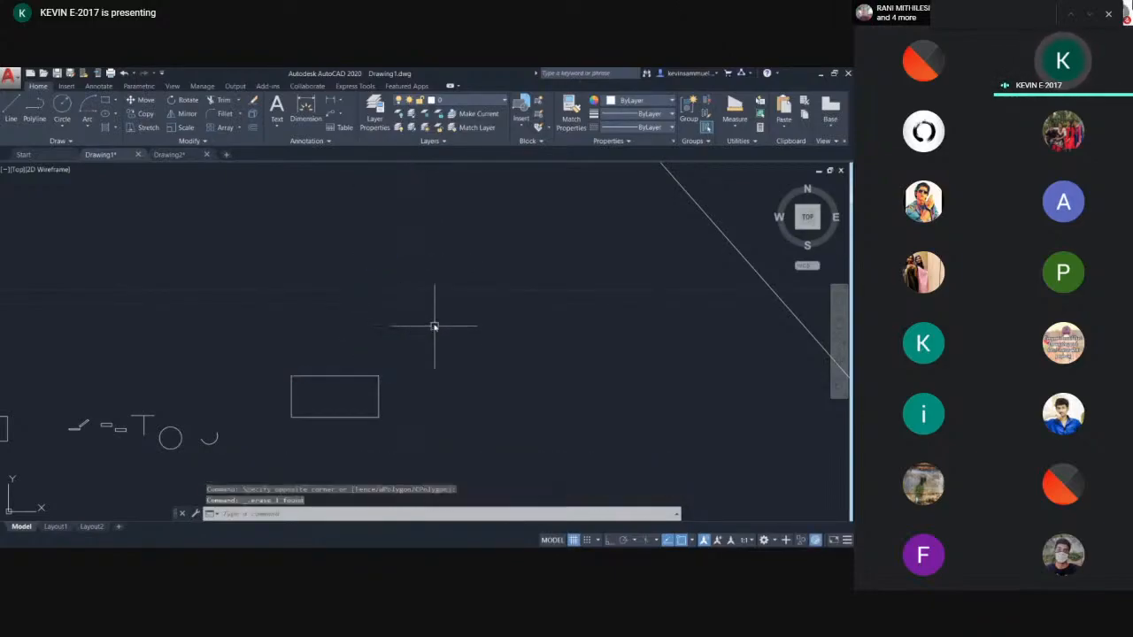
pyautogui.moveTo(375, 354); pyautogui.dragTo(430, 283, button='middle')
pyautogui.scroll(4, 404, 298)
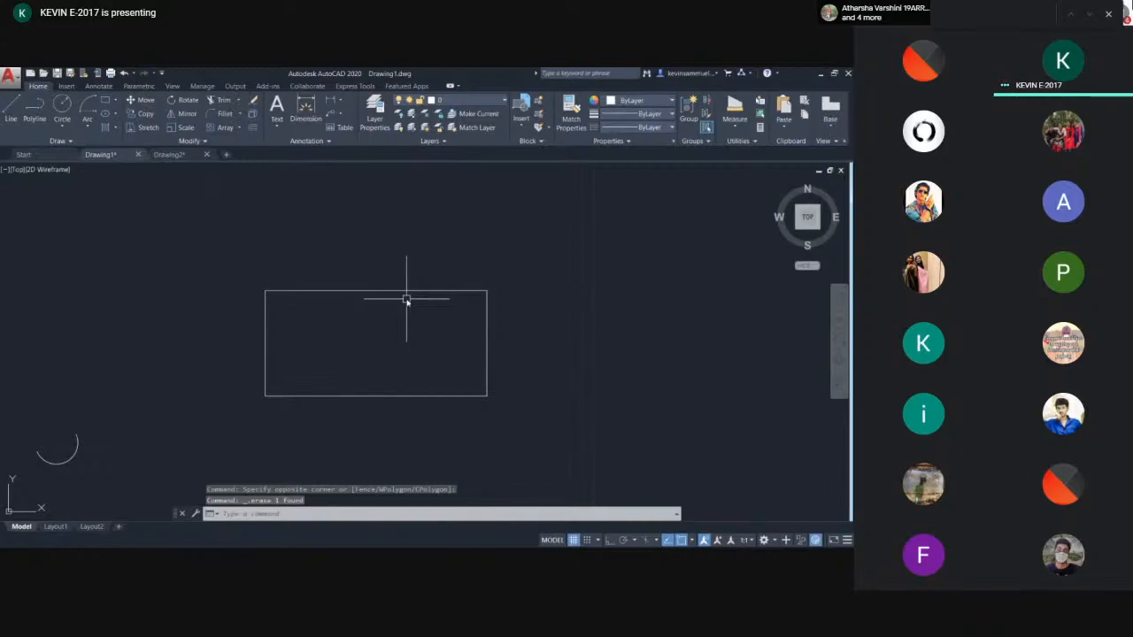
# - Create a new dimension style named dimension, starting from ISO-25
pyautogui.write('d')
pyautogui.press('Return')
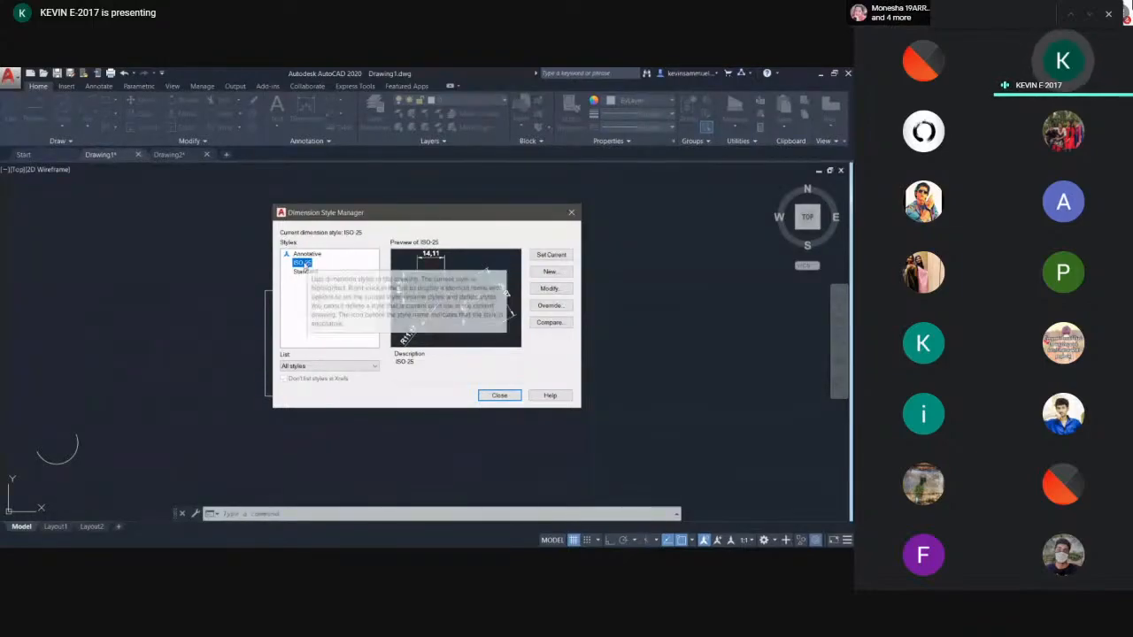
pyautogui.click(550, 271)
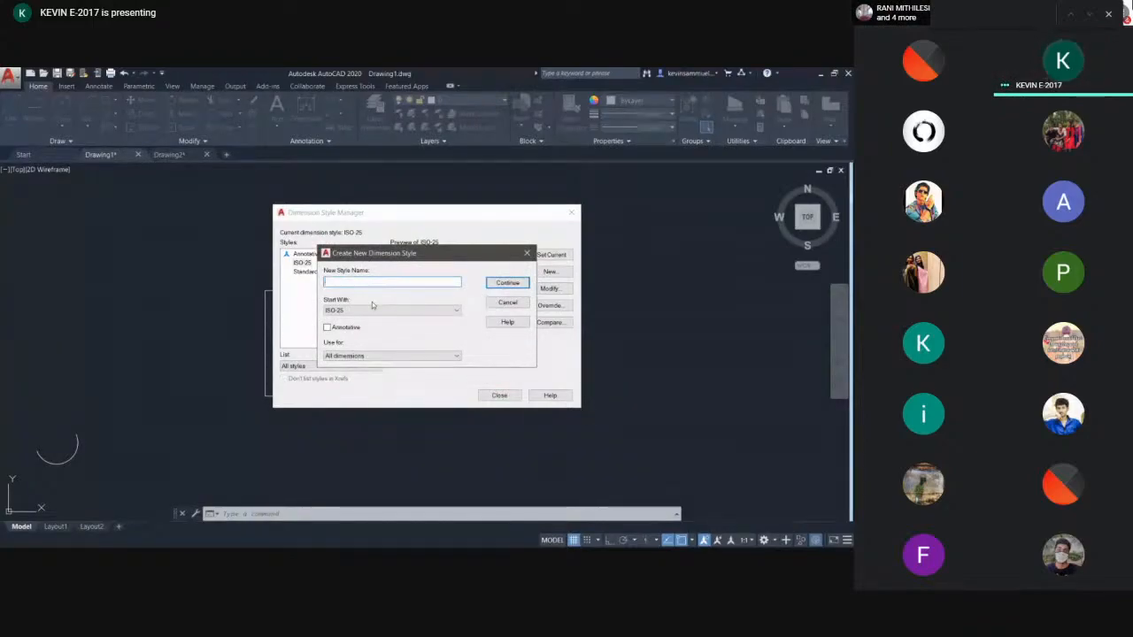
pyautogui.write('dimens')
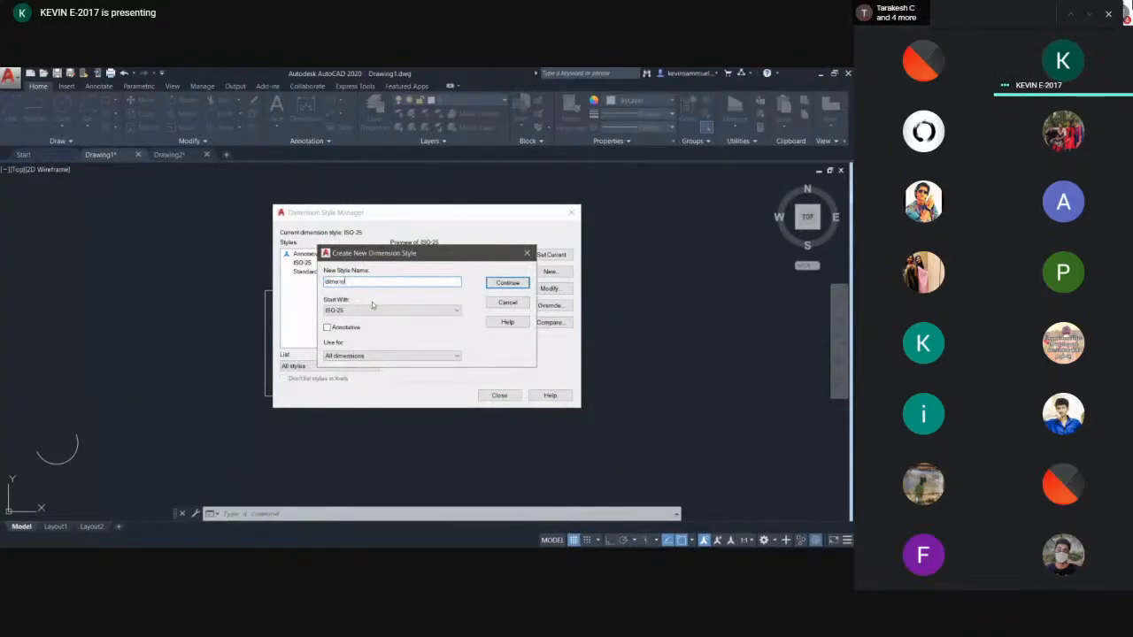
pyautogui.press('Return')
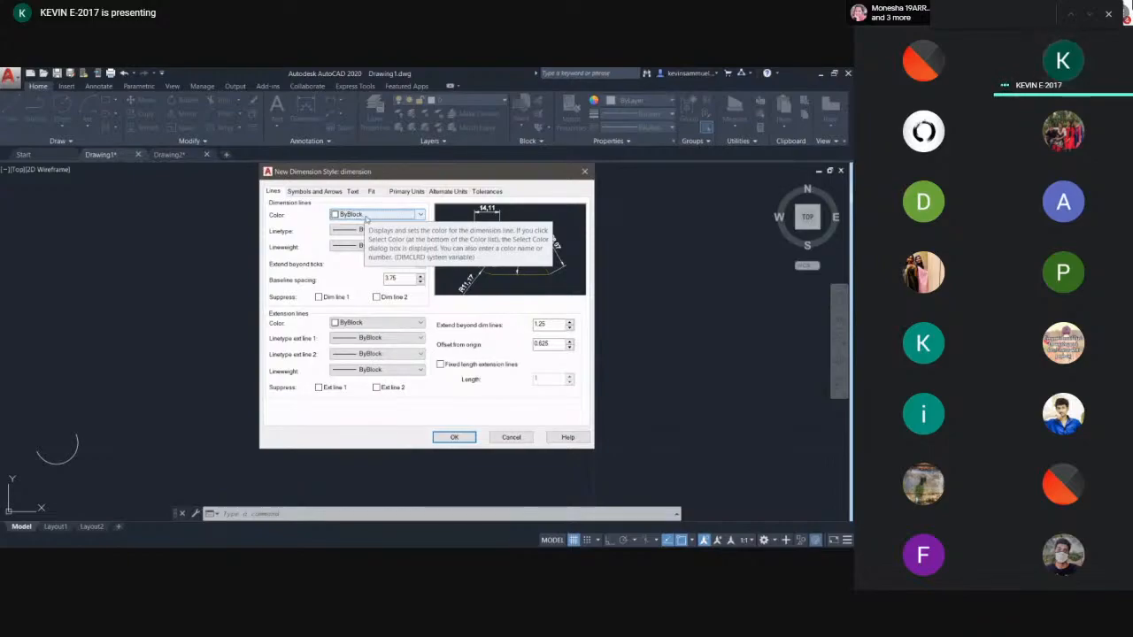
# - Set the new style's dimension line colour to Yellow
pyautogui.click(366, 217)
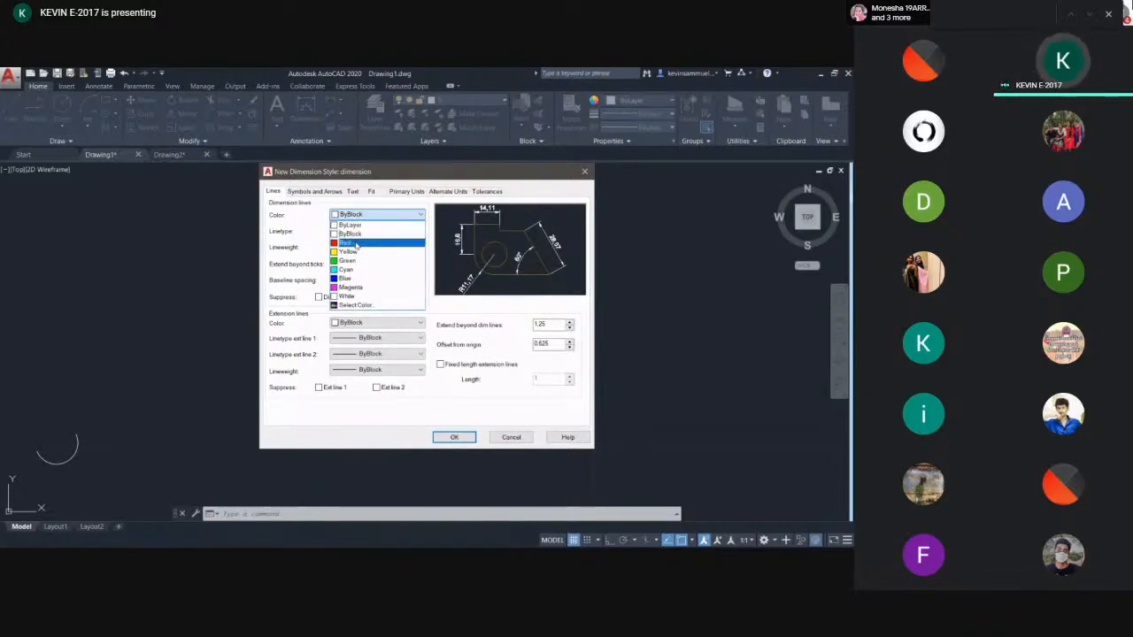
pyautogui.click(357, 242)
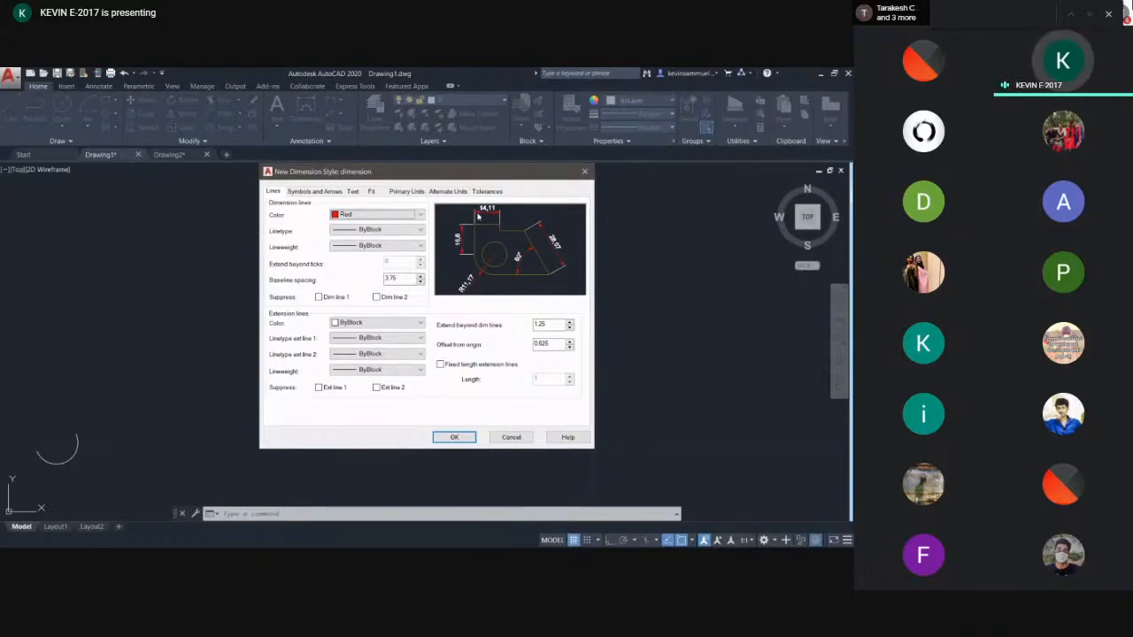
pyautogui.click(374, 217)
pyautogui.click(366, 254)
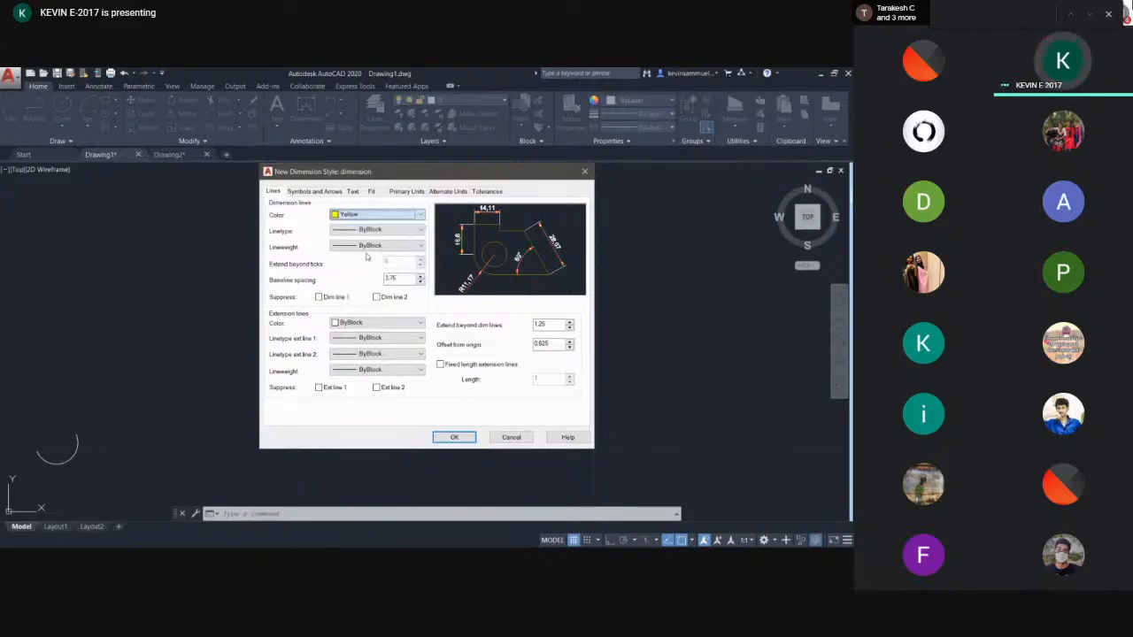
# - Set the dimension line colour to ByLayer and its linetype to Continuous, keeping lineweight ByBlock
pyautogui.click(417, 218)
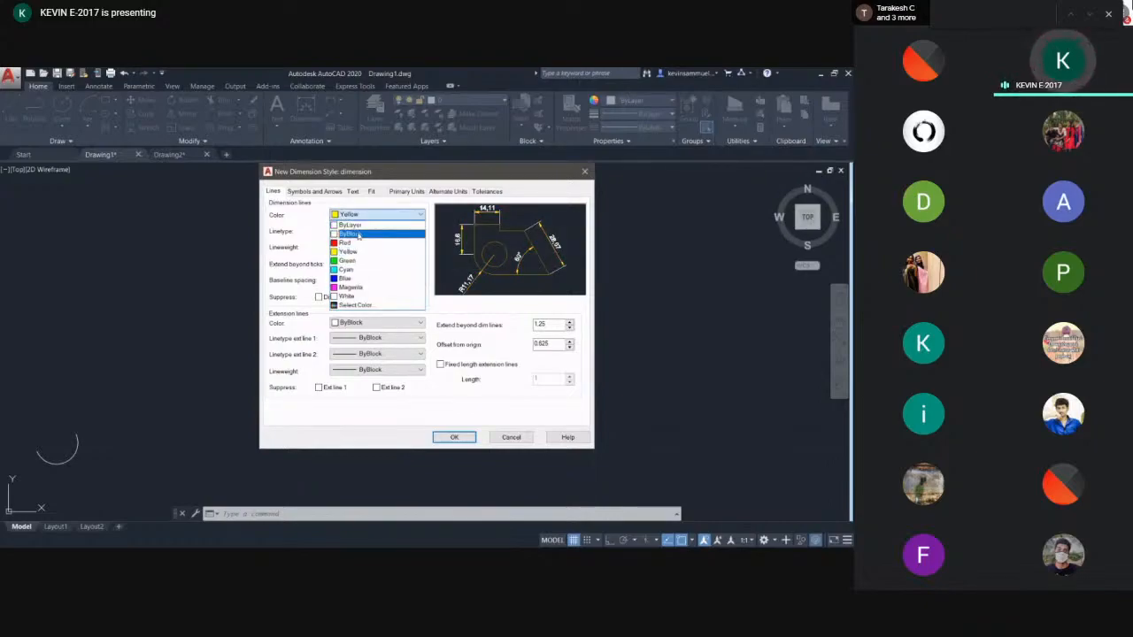
pyautogui.click(352, 224)
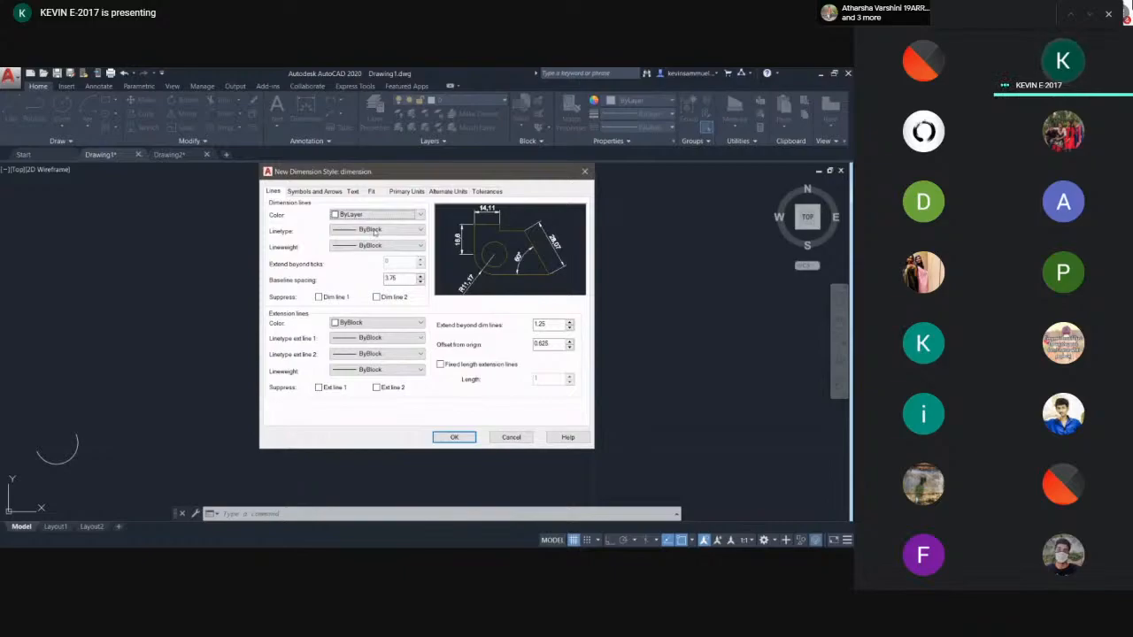
pyautogui.click(375, 231)
pyautogui.click(400, 252)
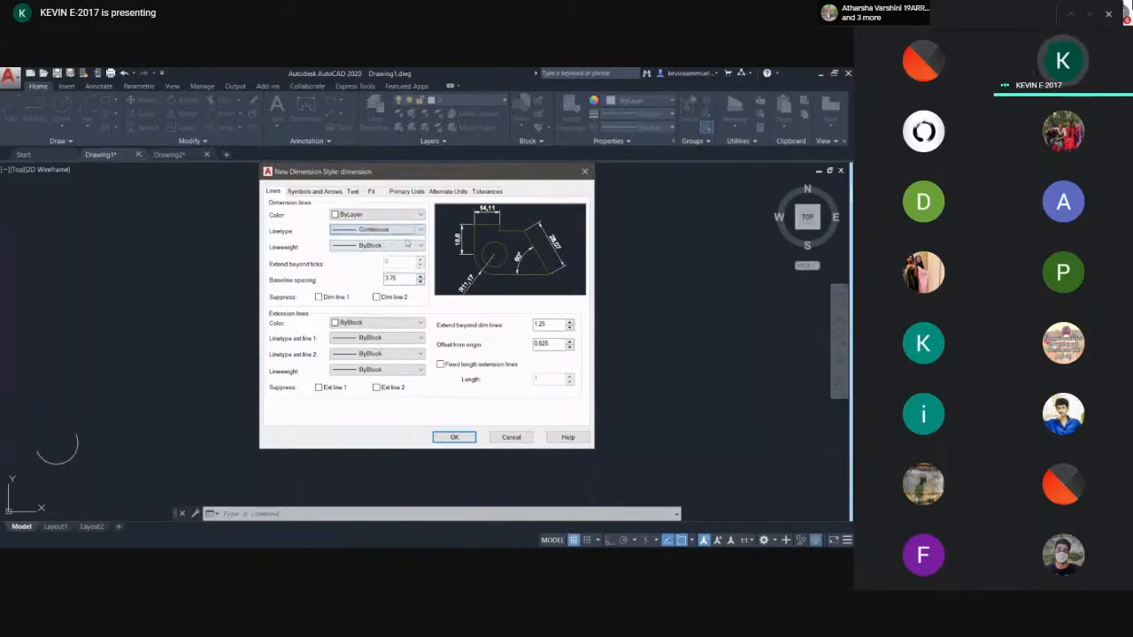
pyautogui.click(374, 247)
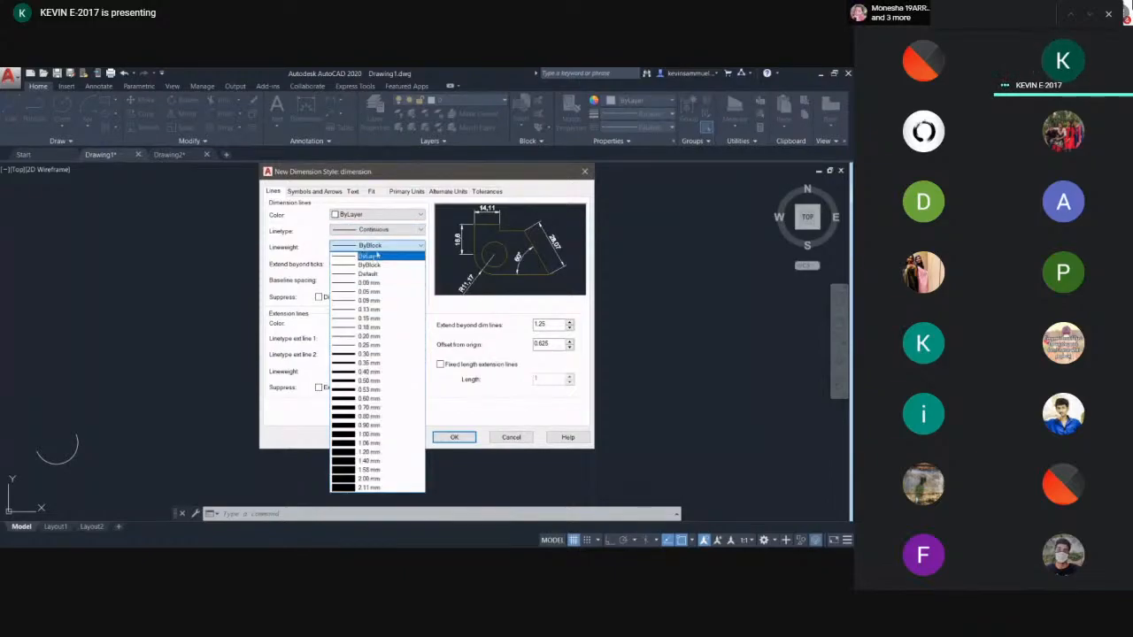
pyautogui.click(368, 264)
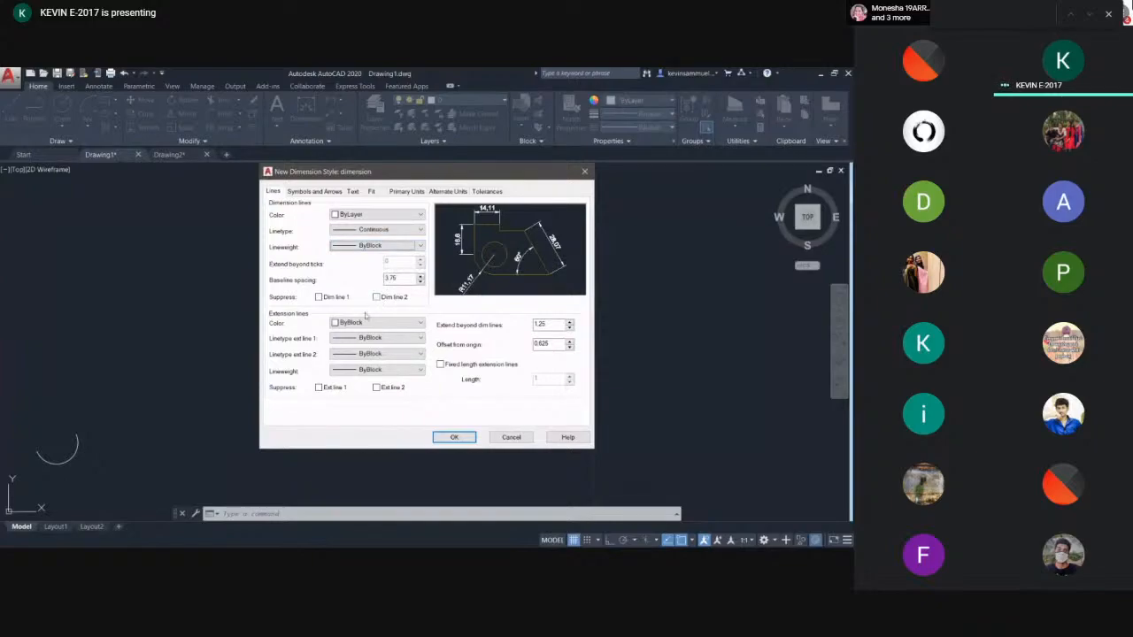
pyautogui.click(420, 282)
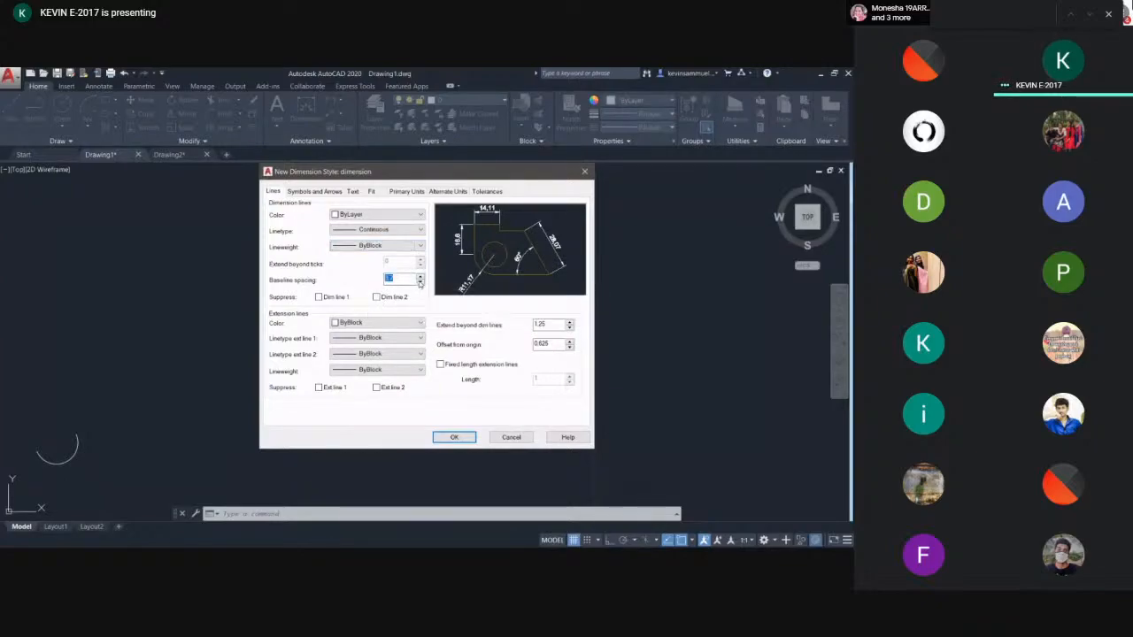
pyautogui.click(420, 283)
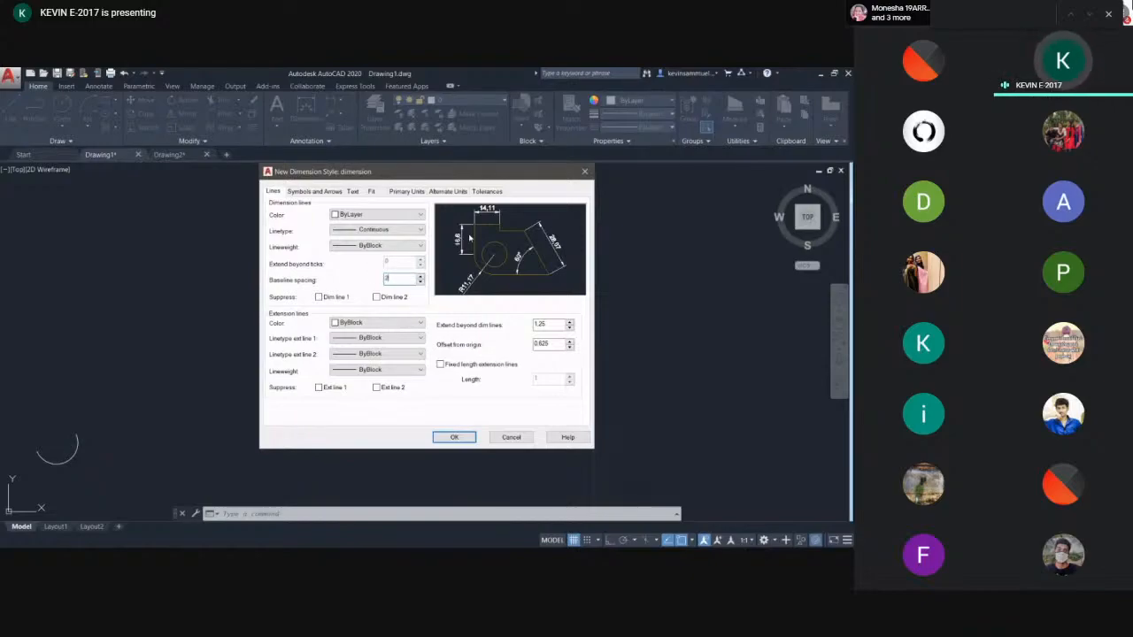
# - Set the first, second and leader arrowheads to Architectural tick
pyautogui.click(315, 192)
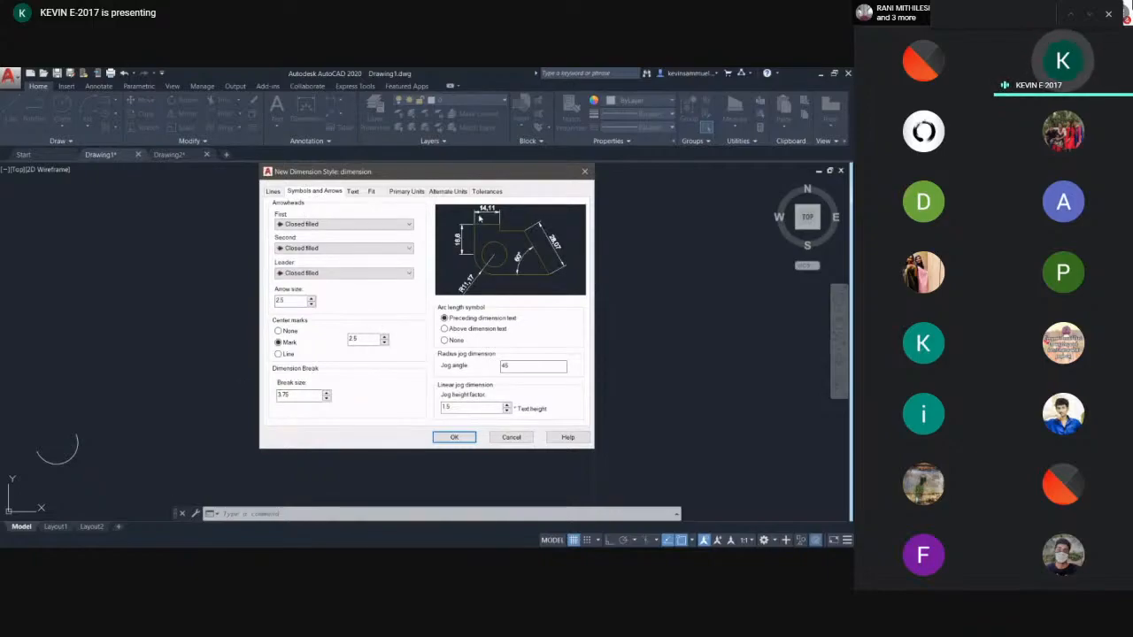
pyautogui.click(408, 224)
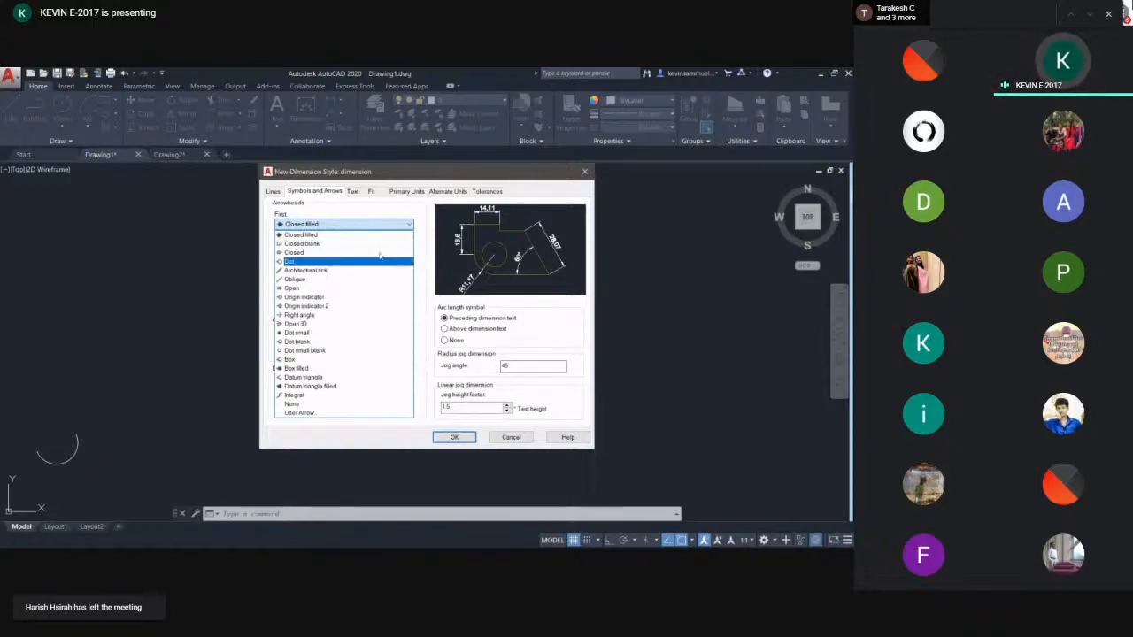
pyautogui.click(327, 270)
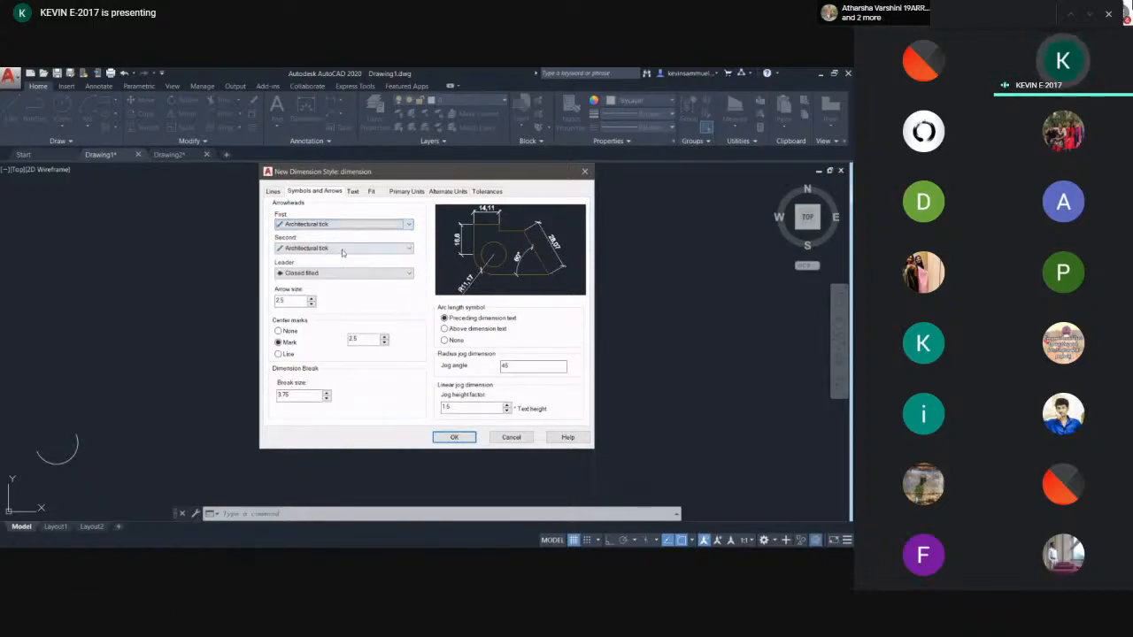
pyautogui.click(328, 275)
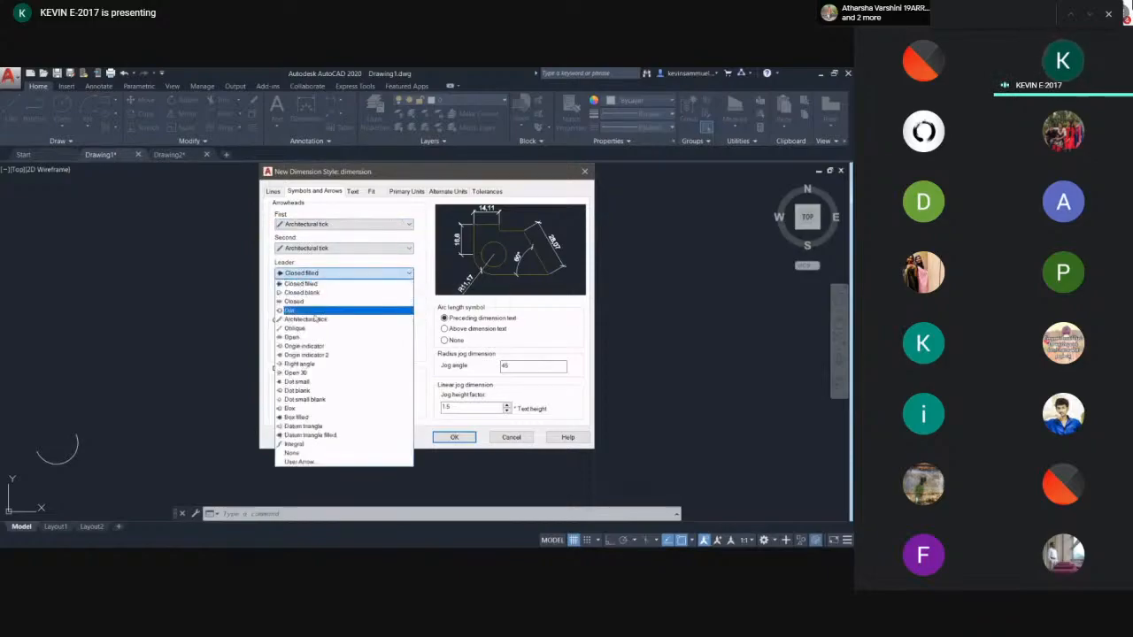
pyautogui.click(290, 319)
pyautogui.click(288, 302)
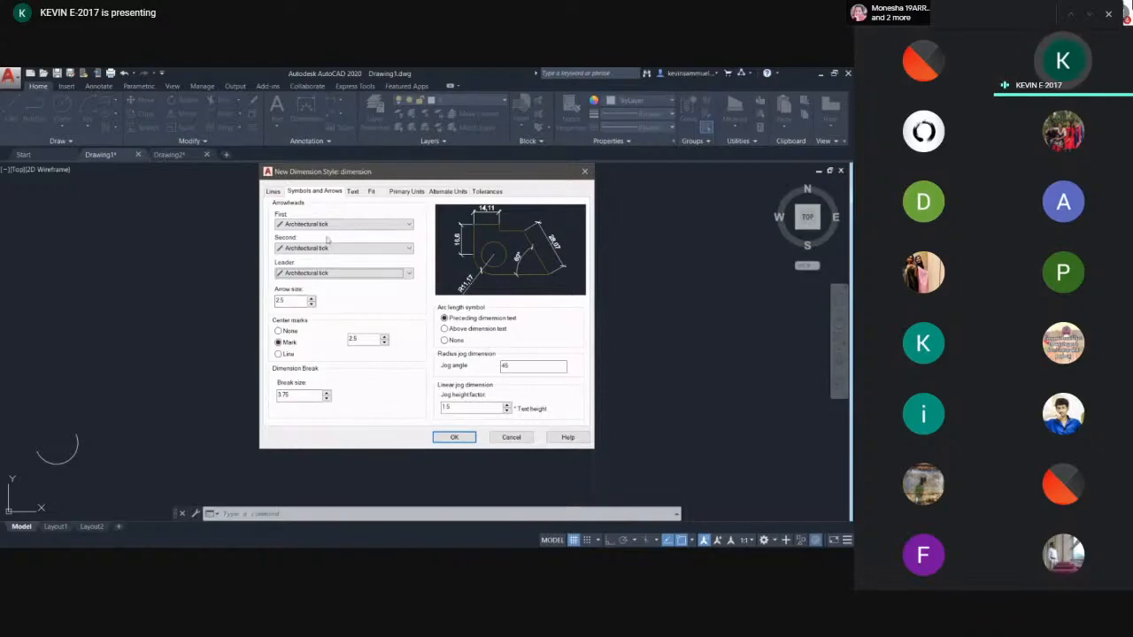
# - Set the arrow size to 0.75 and clear the centre mark size value
pyautogui.doubleClick(304, 300)
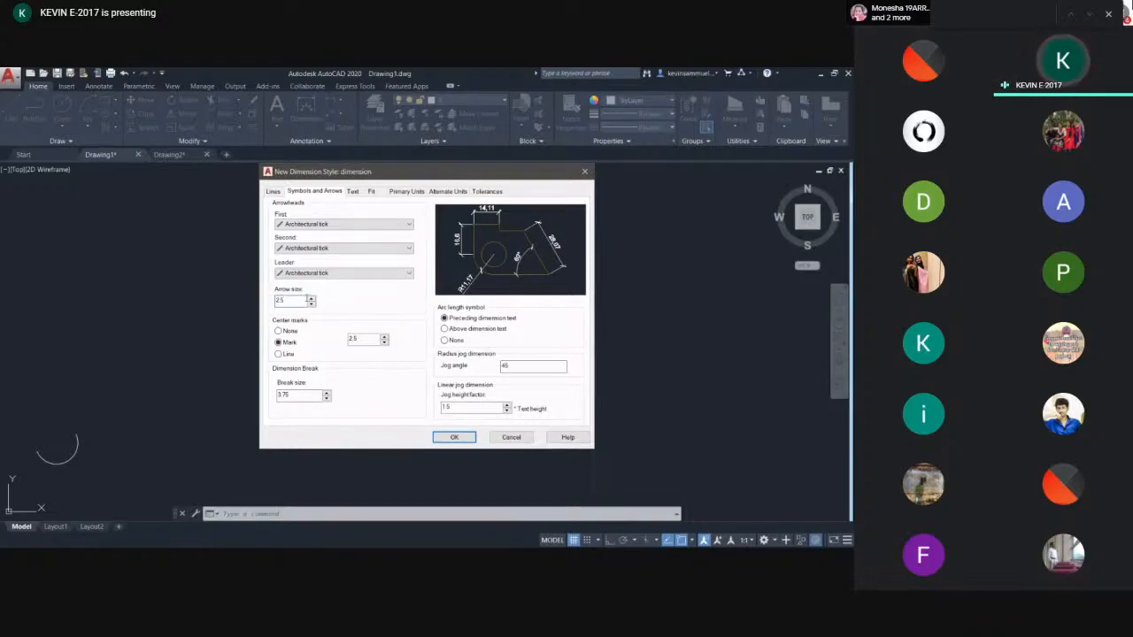
pyautogui.press('BackSpace')
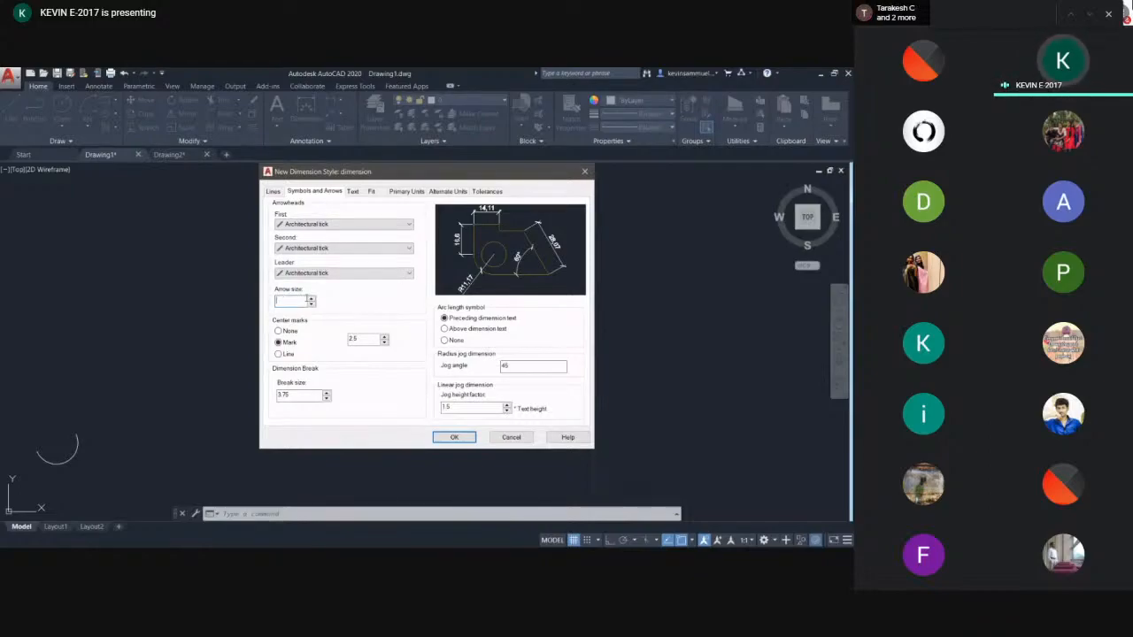
pyautogui.write('0.5')
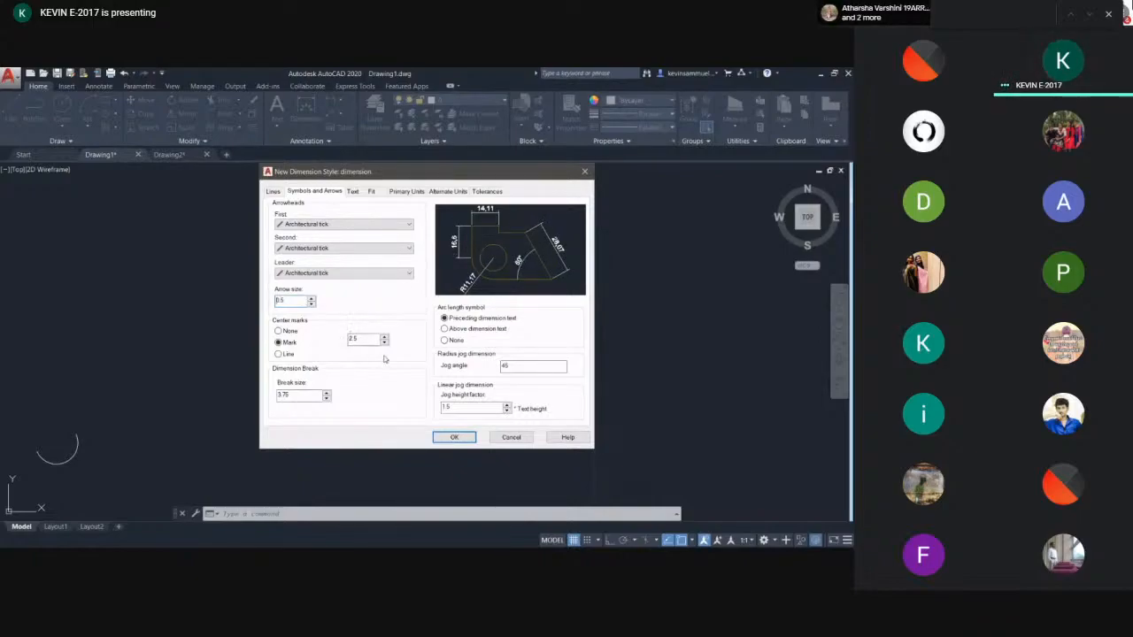
pyautogui.press('BackSpace')
pyautogui.write('75')
pyautogui.click(368, 339)
pyautogui.press('BackSpace')
pyautogui.press('BackSpace')
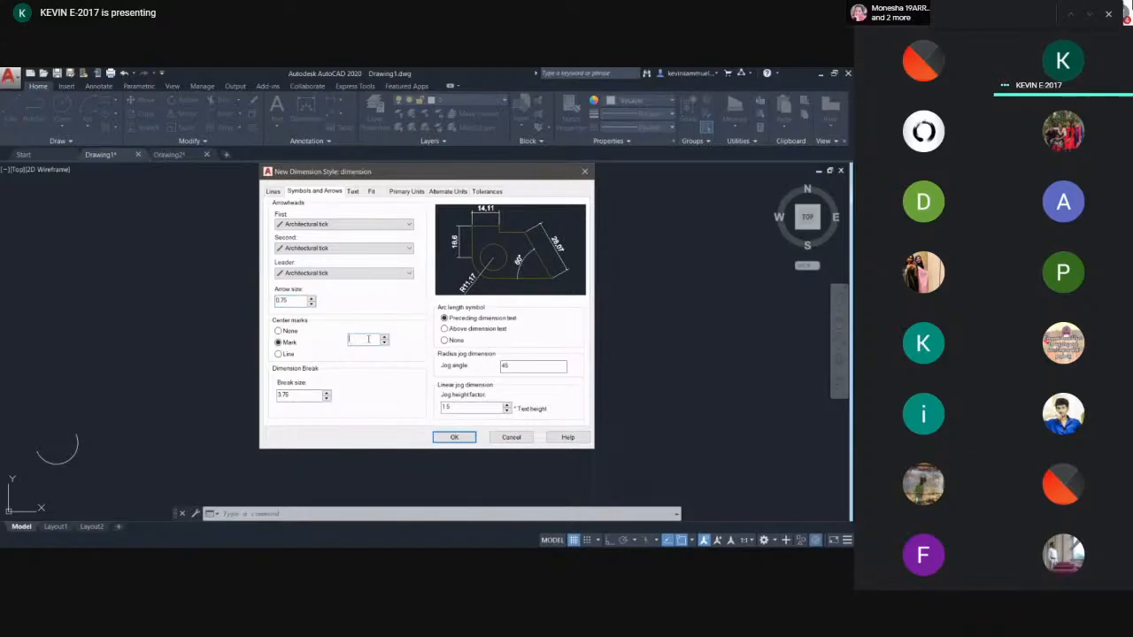
pyautogui.press('BackSpace')
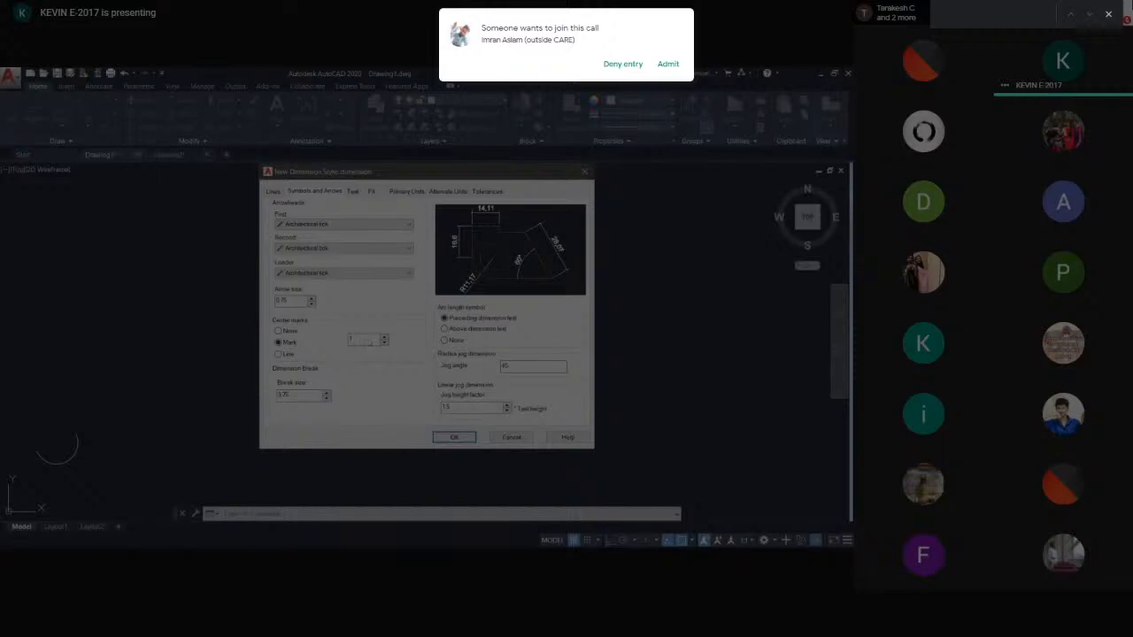
# - Set the dimension text colour to ByLayer
pyautogui.click(354, 192)
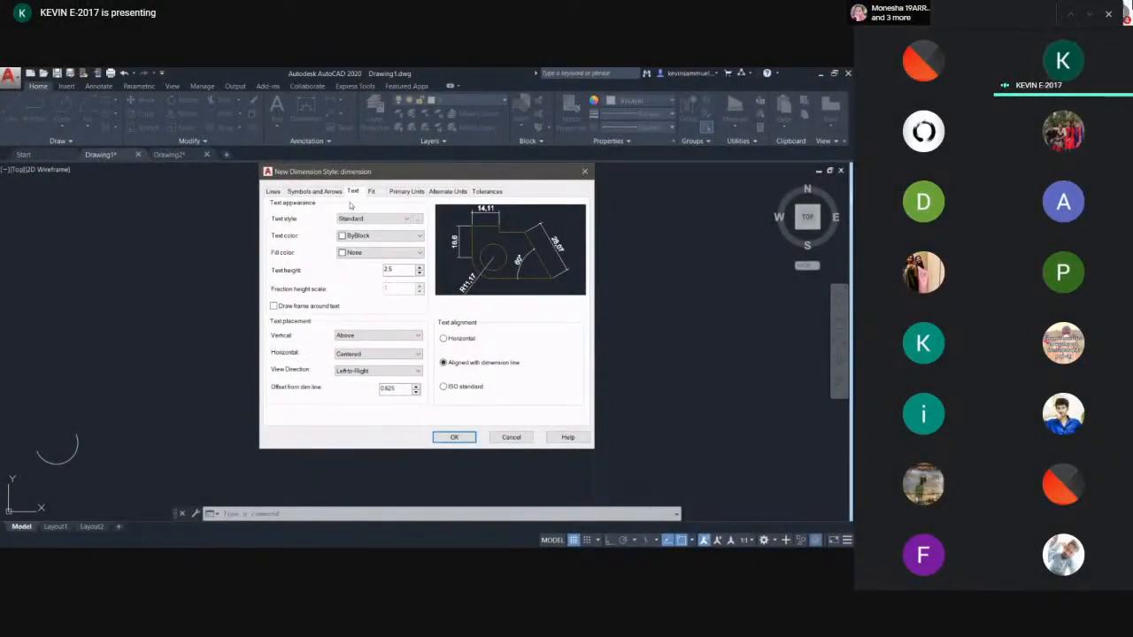
pyautogui.click(385, 219)
pyautogui.click(385, 219)
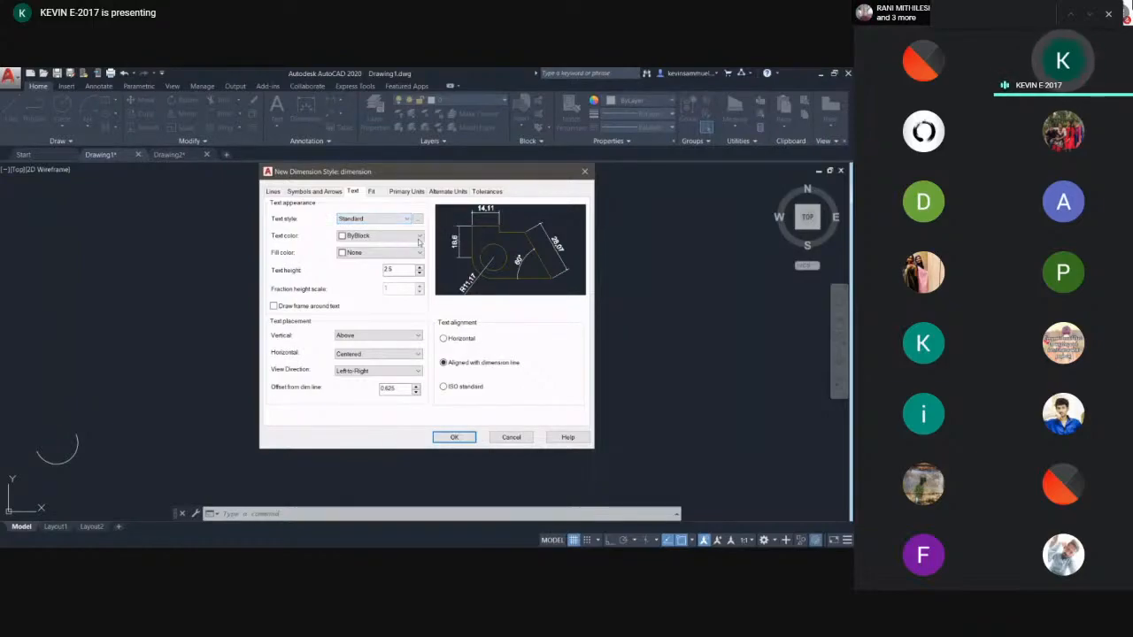
pyautogui.click(417, 238)
pyautogui.click(372, 264)
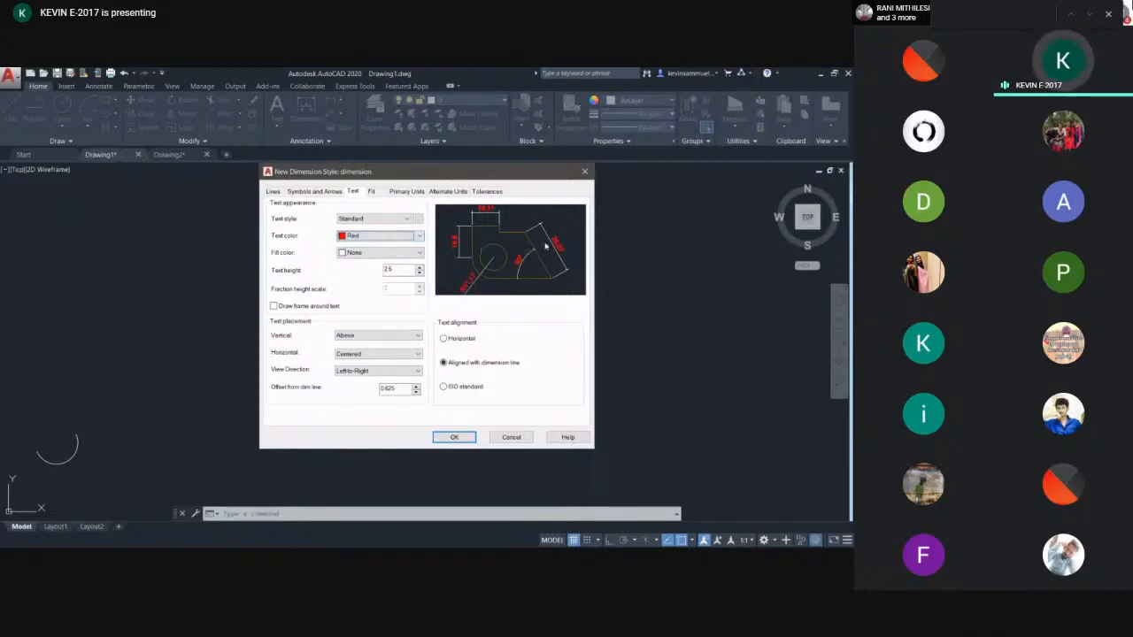
pyautogui.click(399, 235)
pyautogui.click(372, 245)
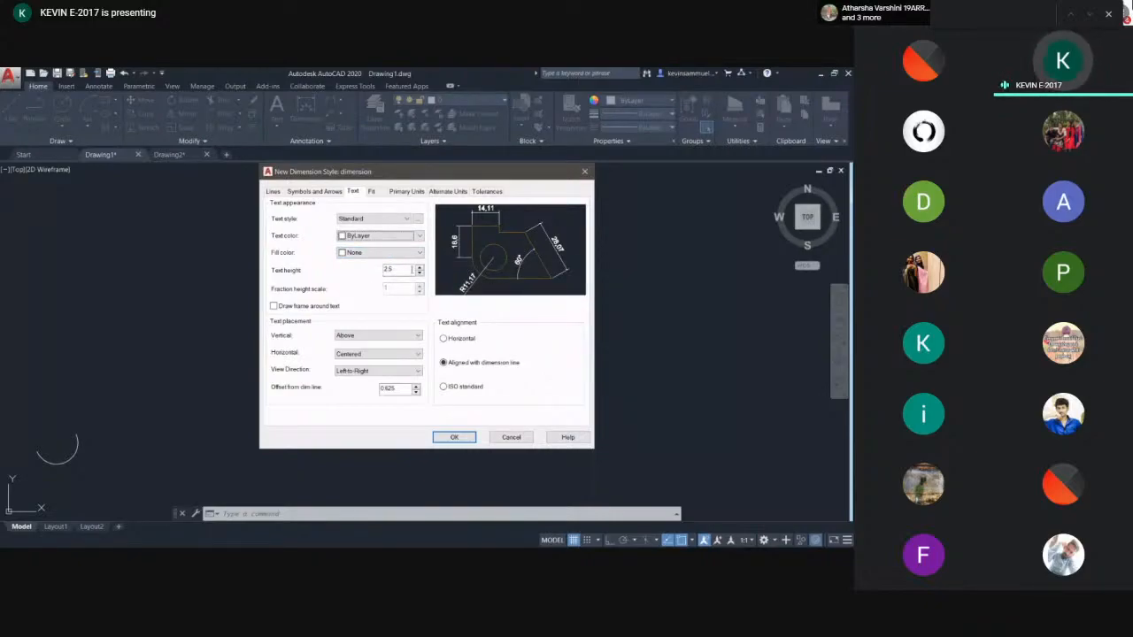
# - Set the dimension text height to 1
pyautogui.click(410, 271)
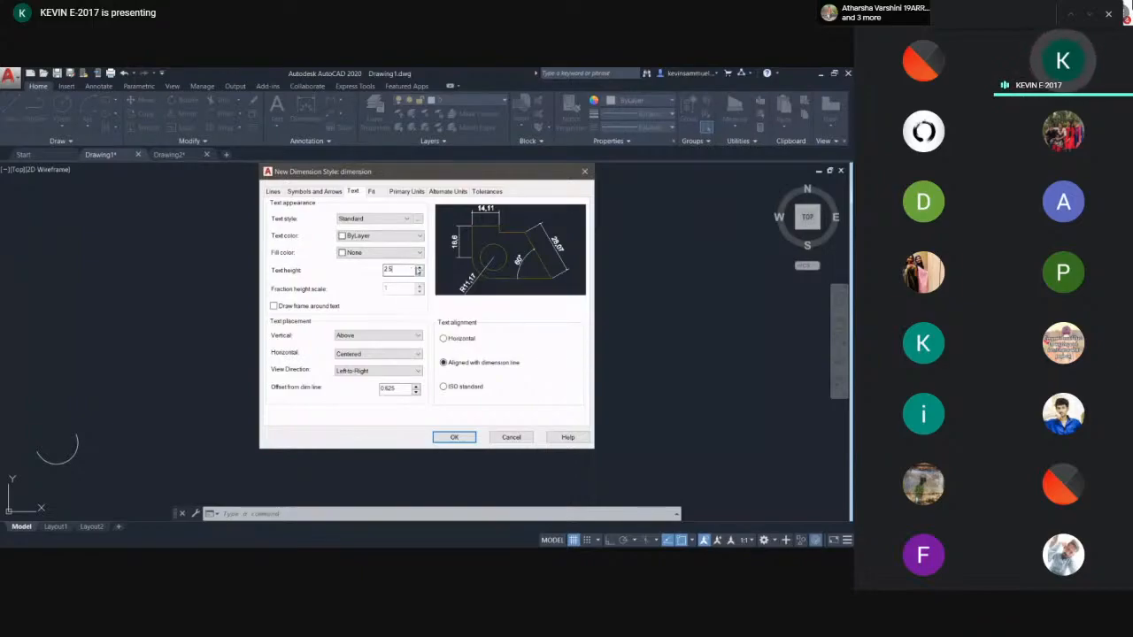
pyautogui.press('BackSpace')
pyautogui.press('BackSpace')
pyautogui.press('BackSpace')
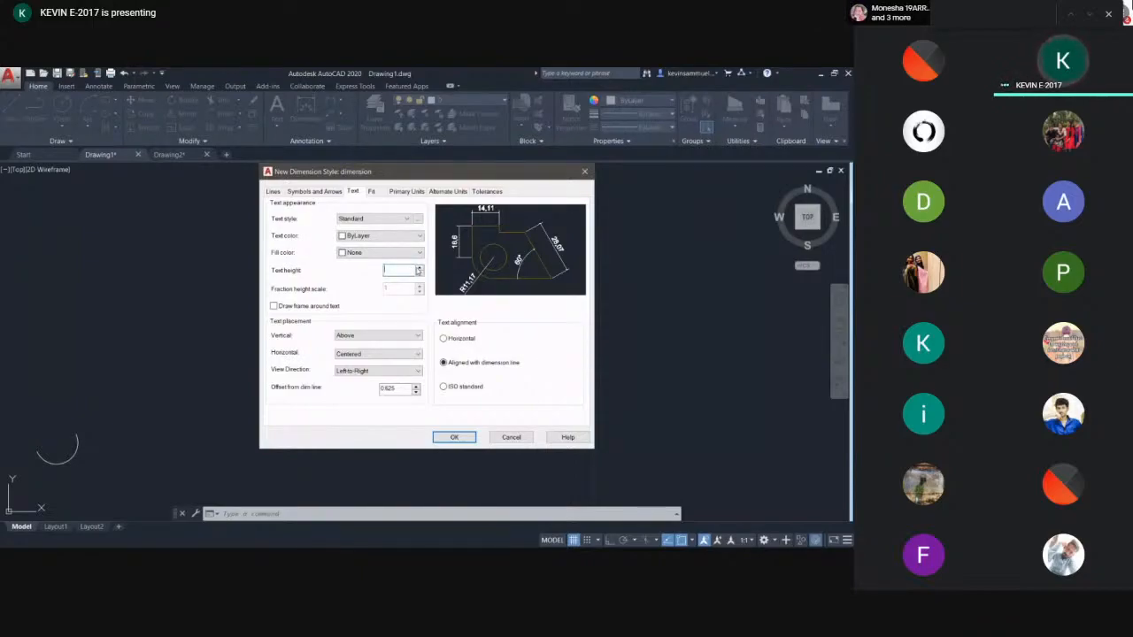
pyautogui.click(418, 271)
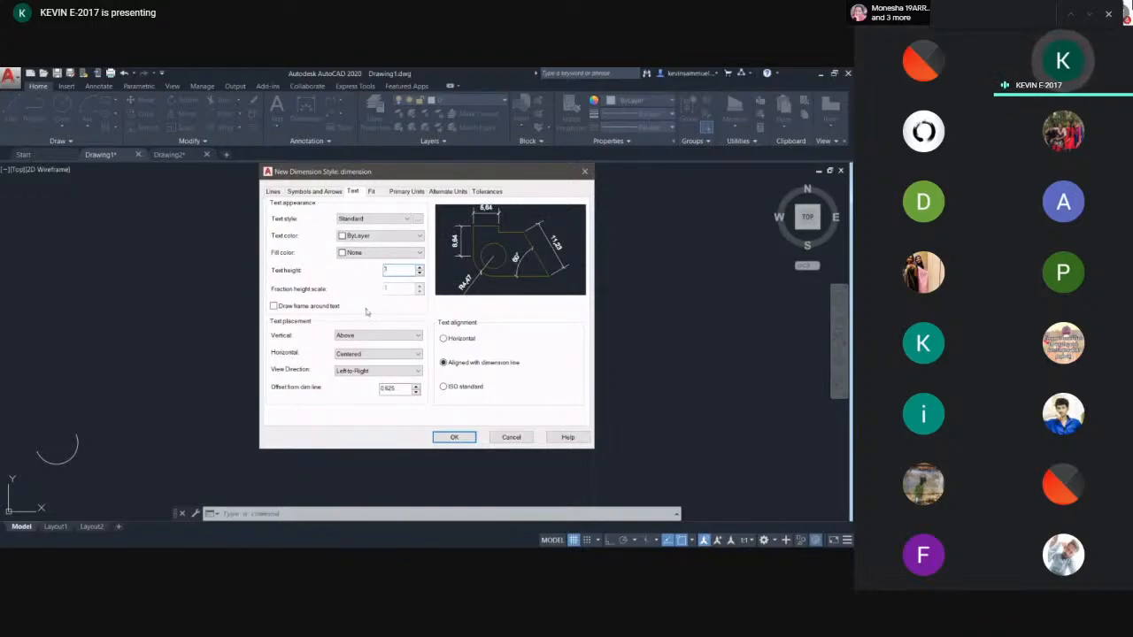
# - Turn on alternate units and set their unit format to Architectural Stacked
pyautogui.click(371, 192)
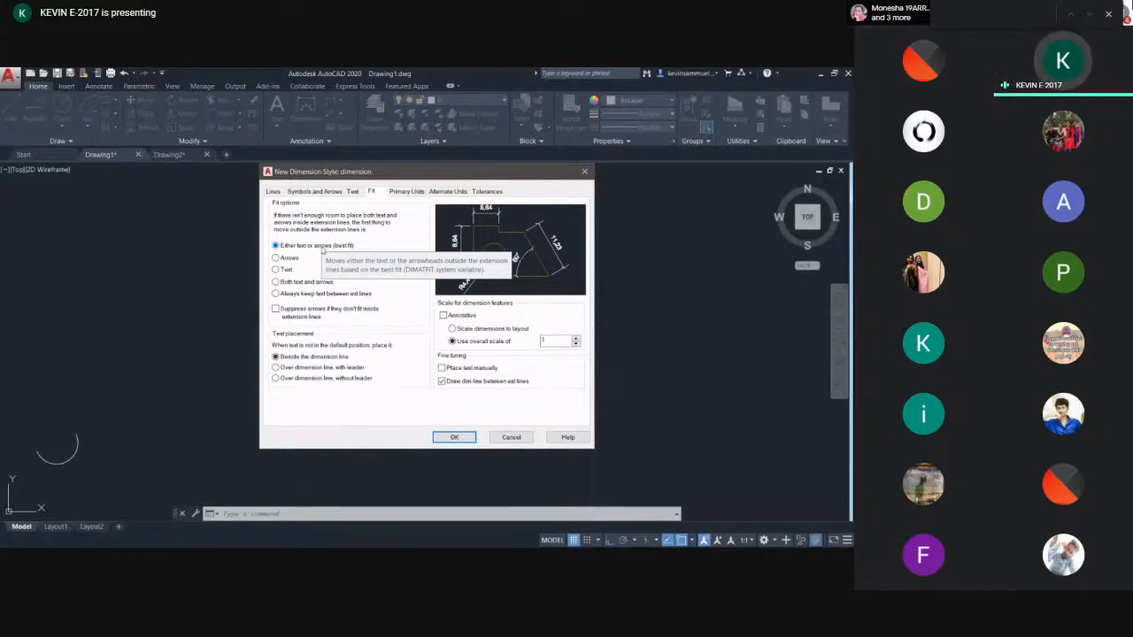
pyautogui.click(406, 193)
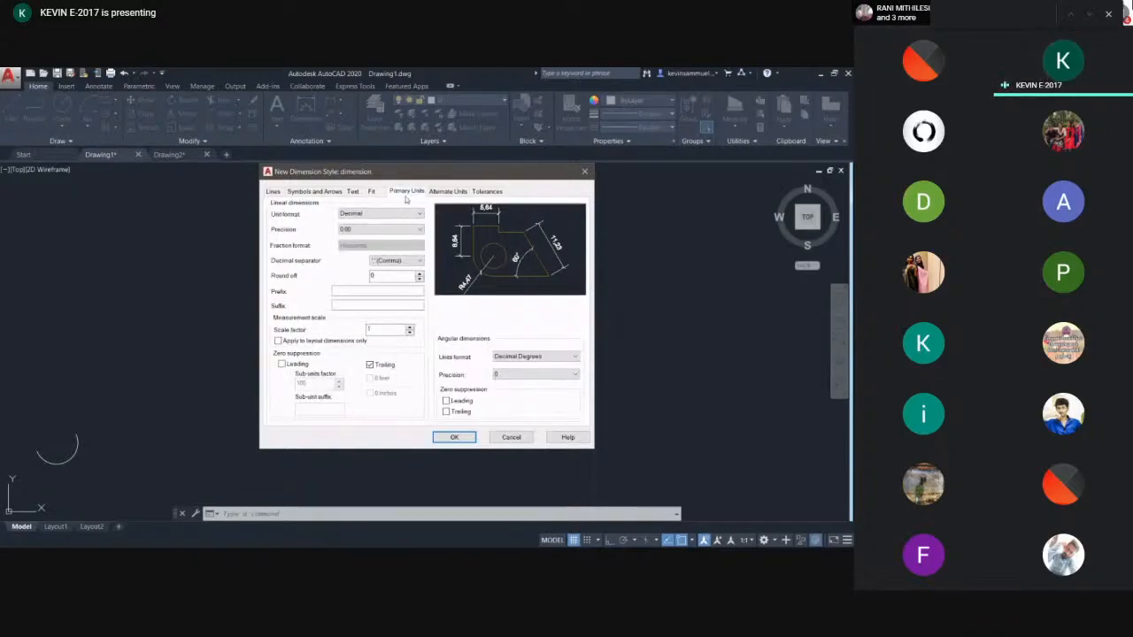
pyautogui.click(448, 192)
pyautogui.click(407, 193)
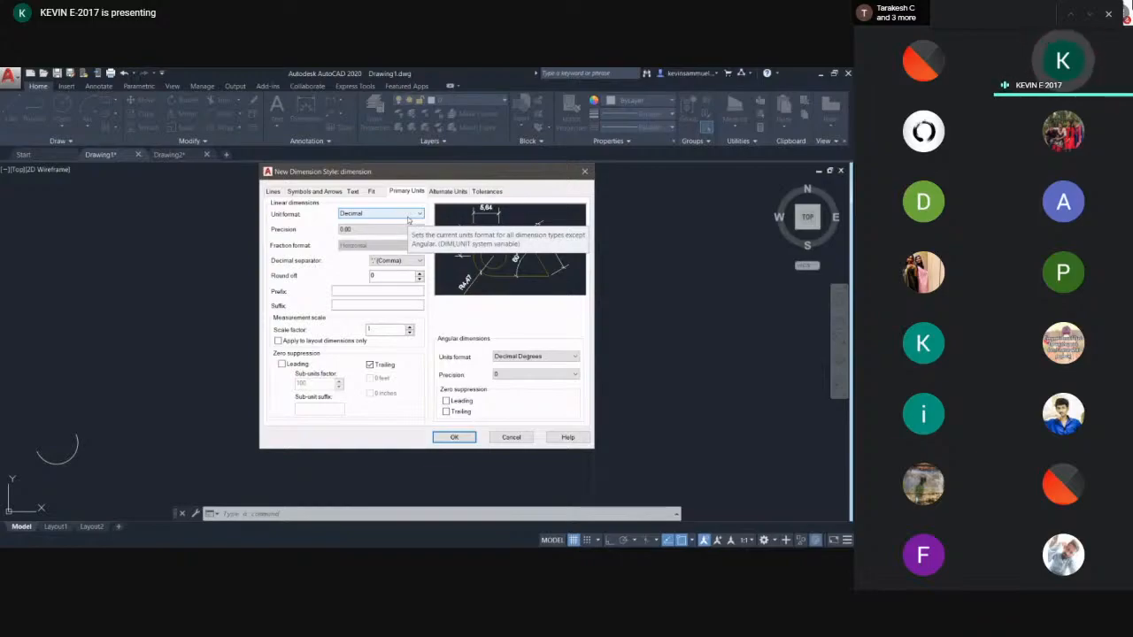
pyautogui.click(448, 191)
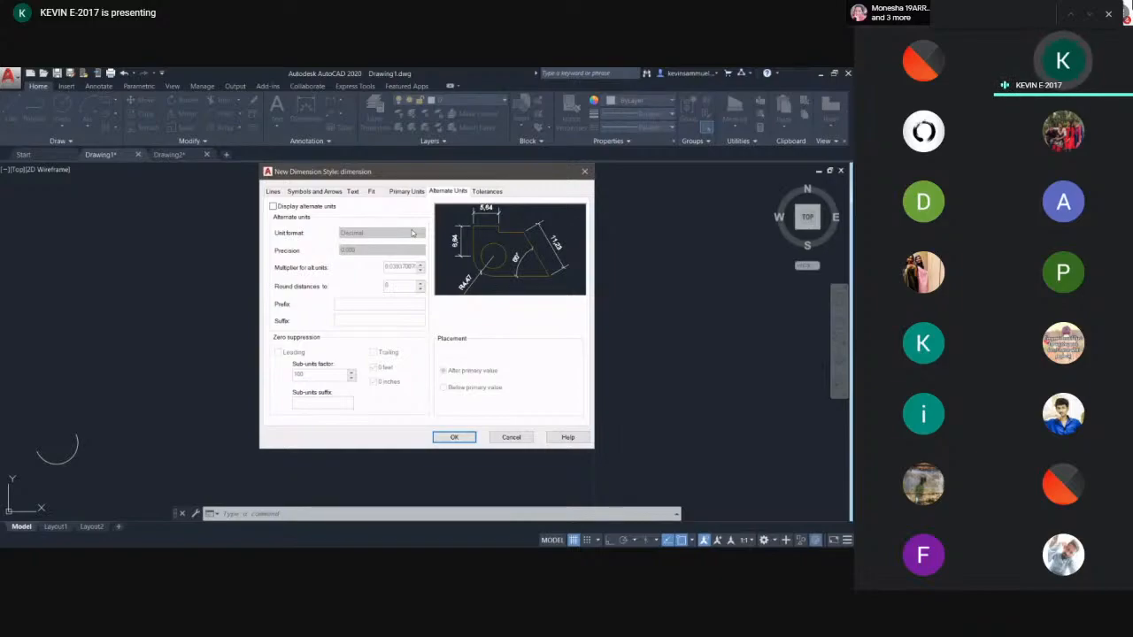
pyautogui.click(274, 207)
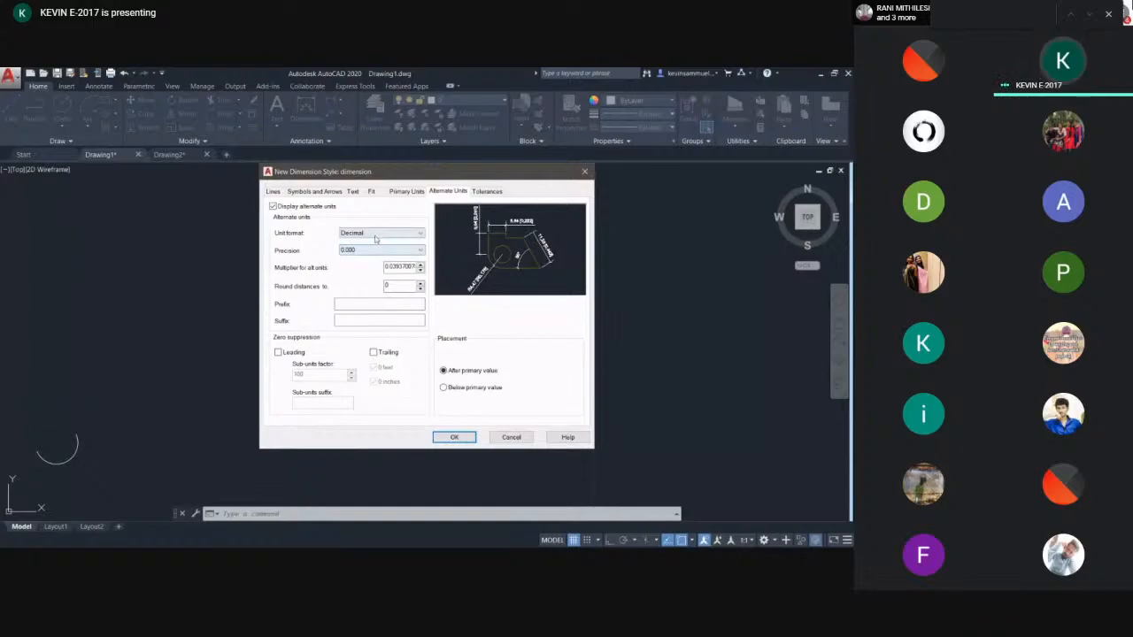
pyautogui.click(376, 232)
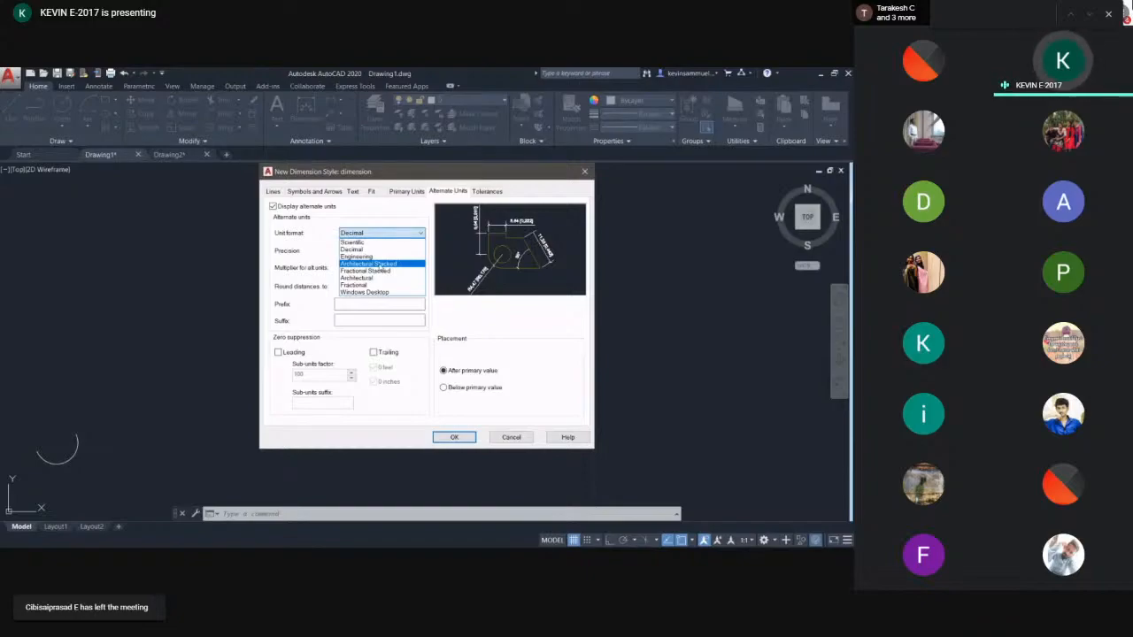
pyautogui.click(376, 264)
pyautogui.click(385, 251)
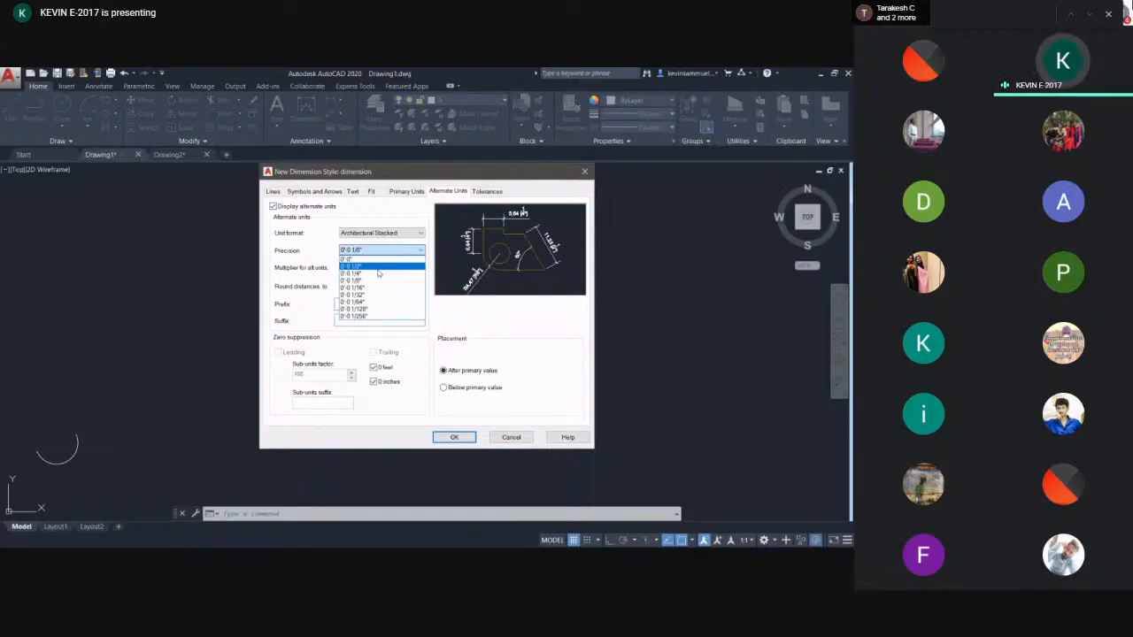
pyautogui.click(273, 212)
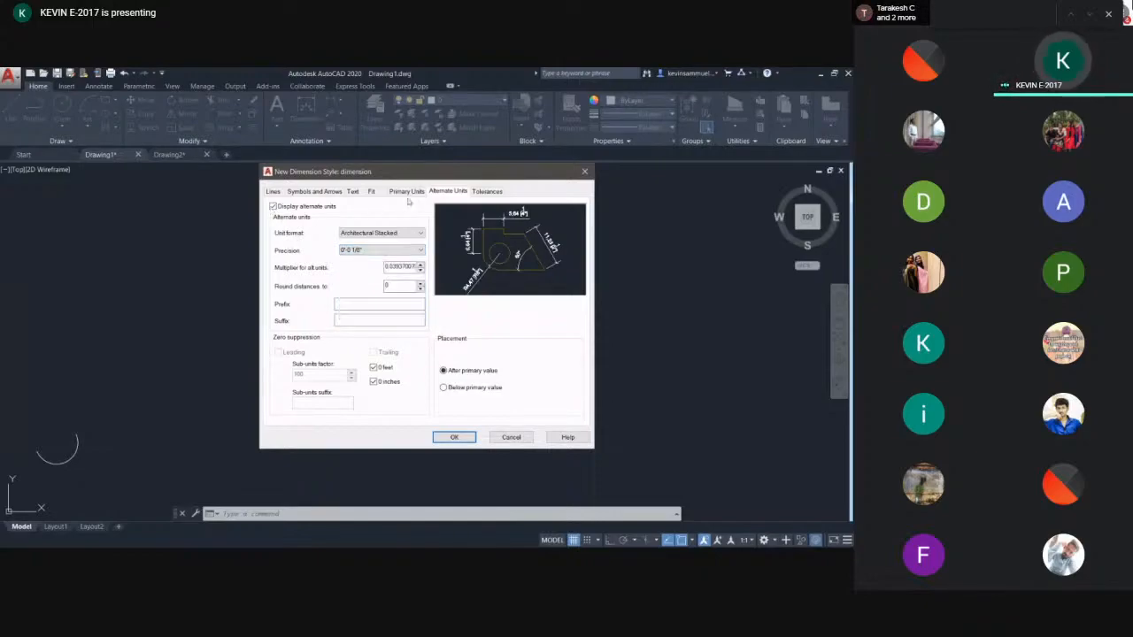
# - Set the primary units' decimal separator to Period
pyautogui.click(407, 192)
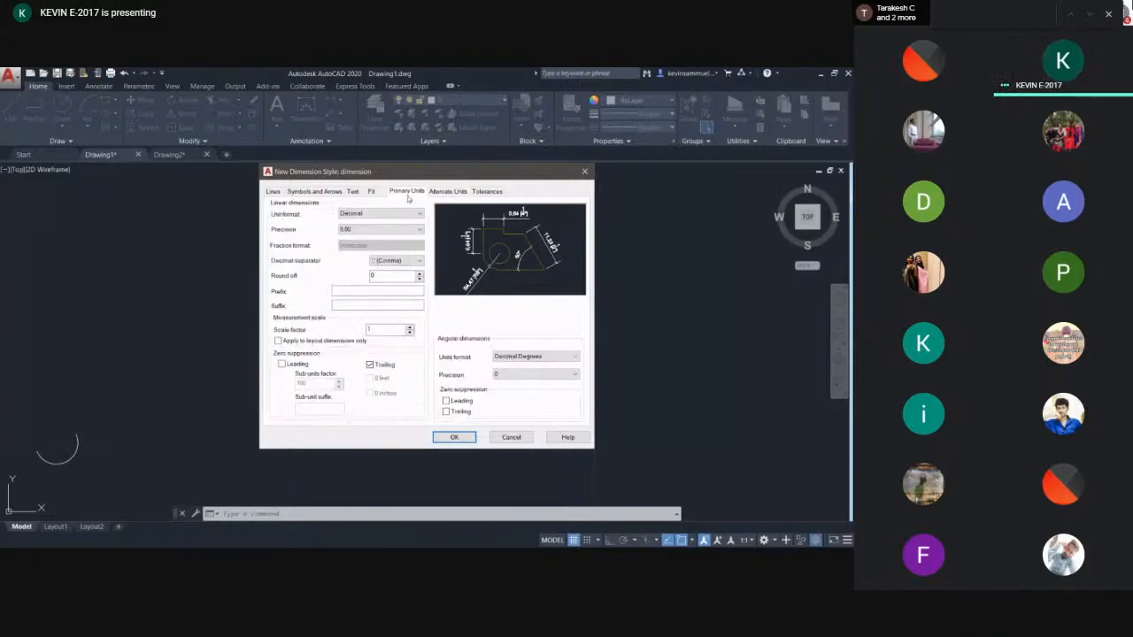
pyautogui.click(362, 229)
pyautogui.click(363, 255)
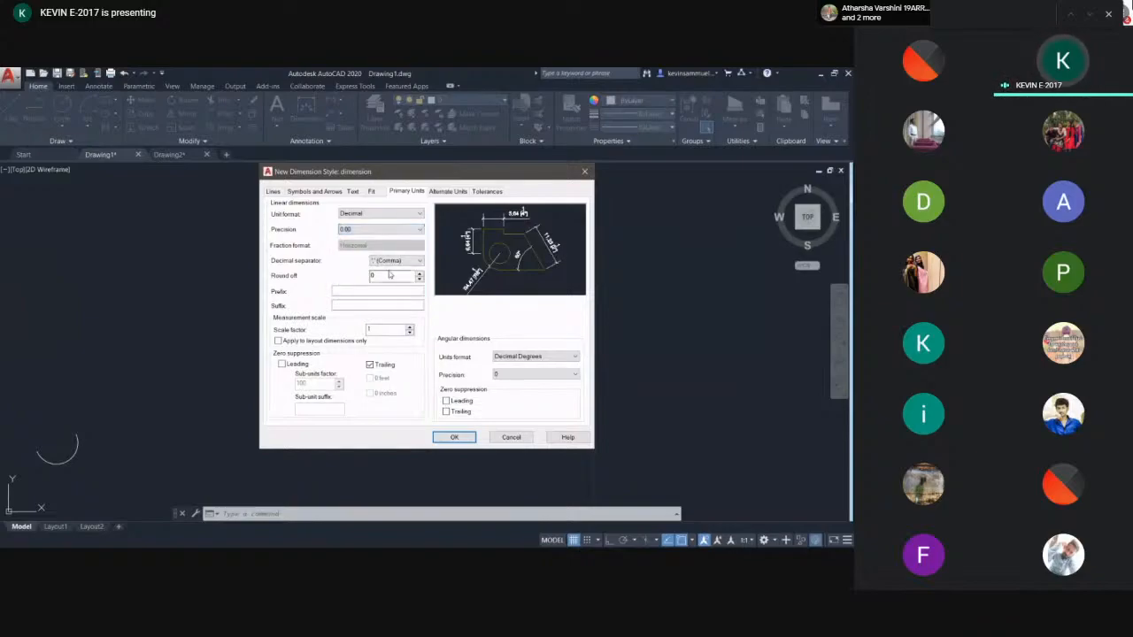
pyautogui.click(378, 263)
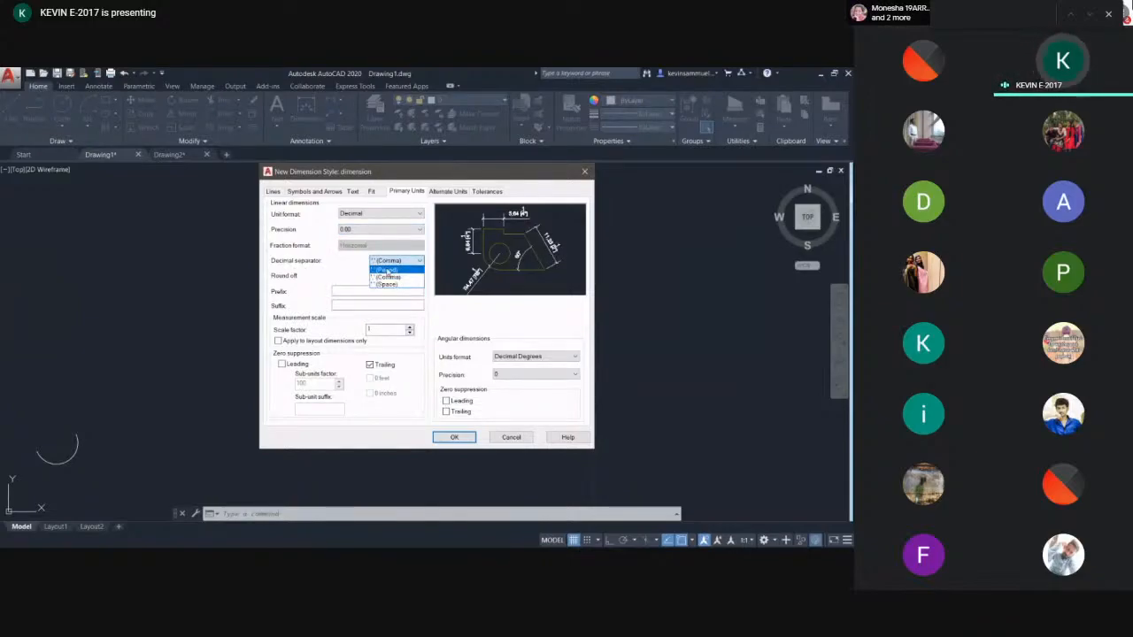
pyautogui.click(385, 269)
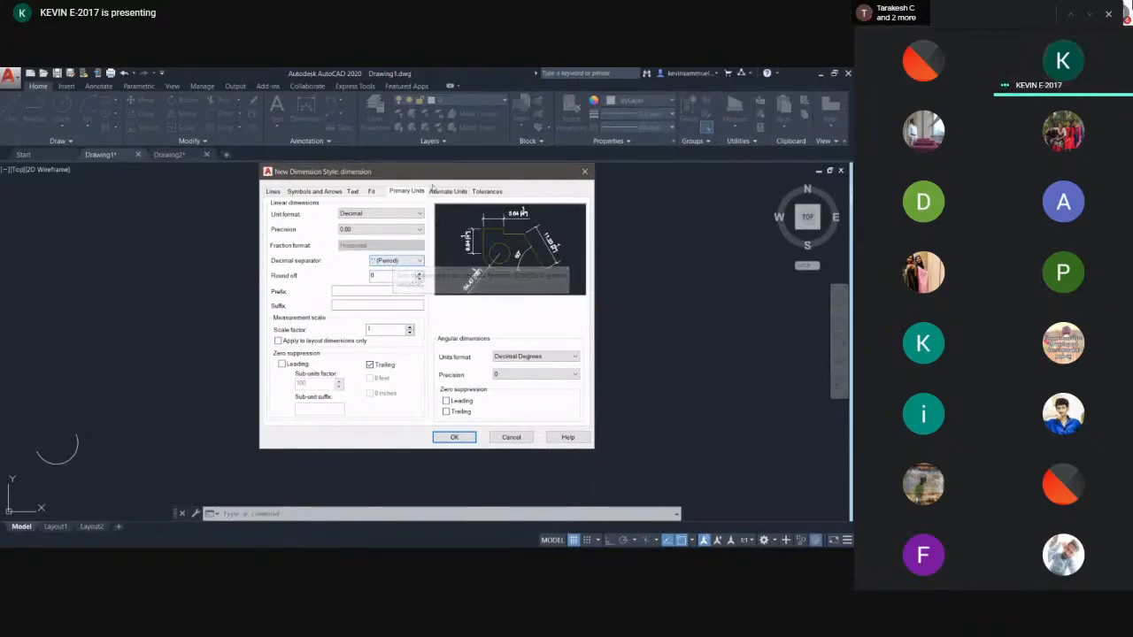
# - Save the new dimension style and make the style named dimension current
pyautogui.click(454, 437)
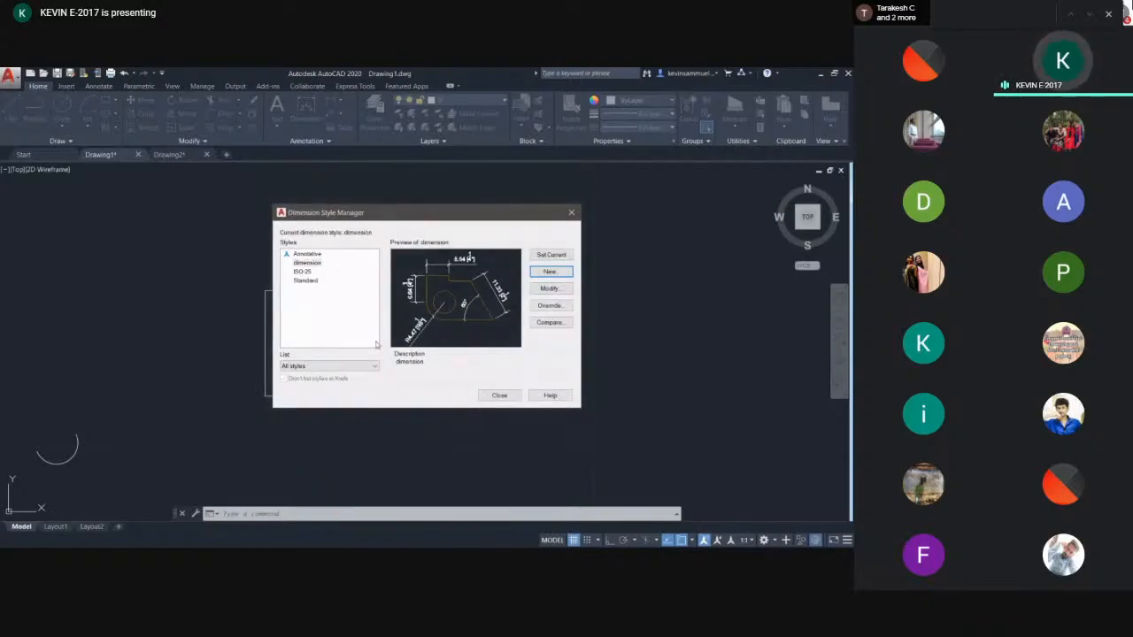
pyautogui.click(310, 264)
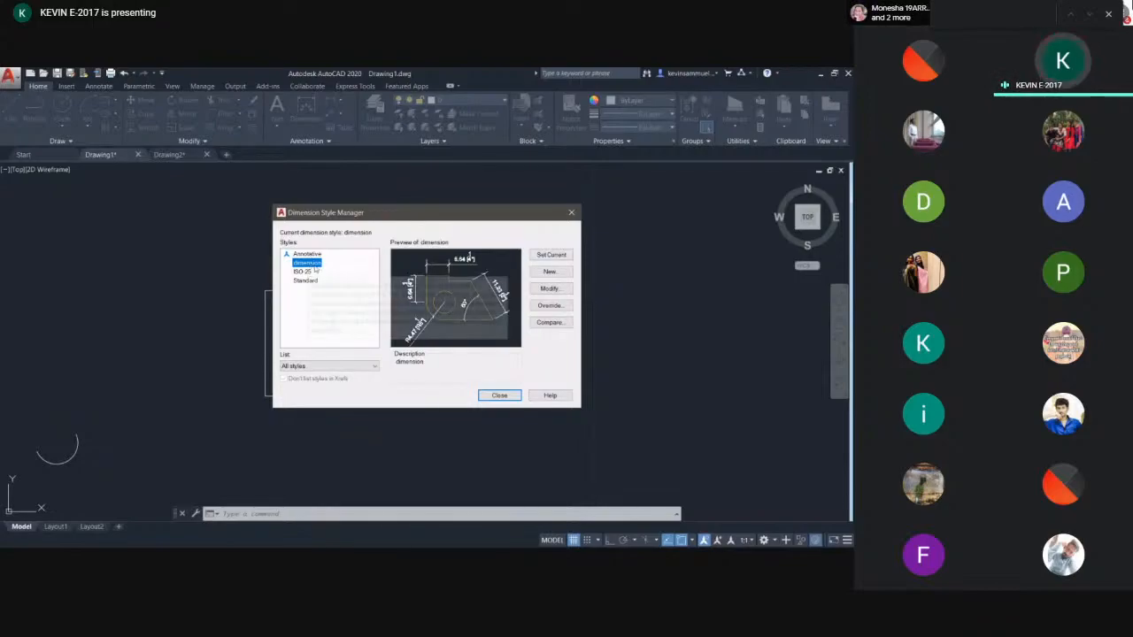
pyautogui.click(548, 257)
pyautogui.click(499, 396)
# - Dimension the rectangle's top edge with the DIM command, placing the dimension line above it
pyautogui.write('dim')
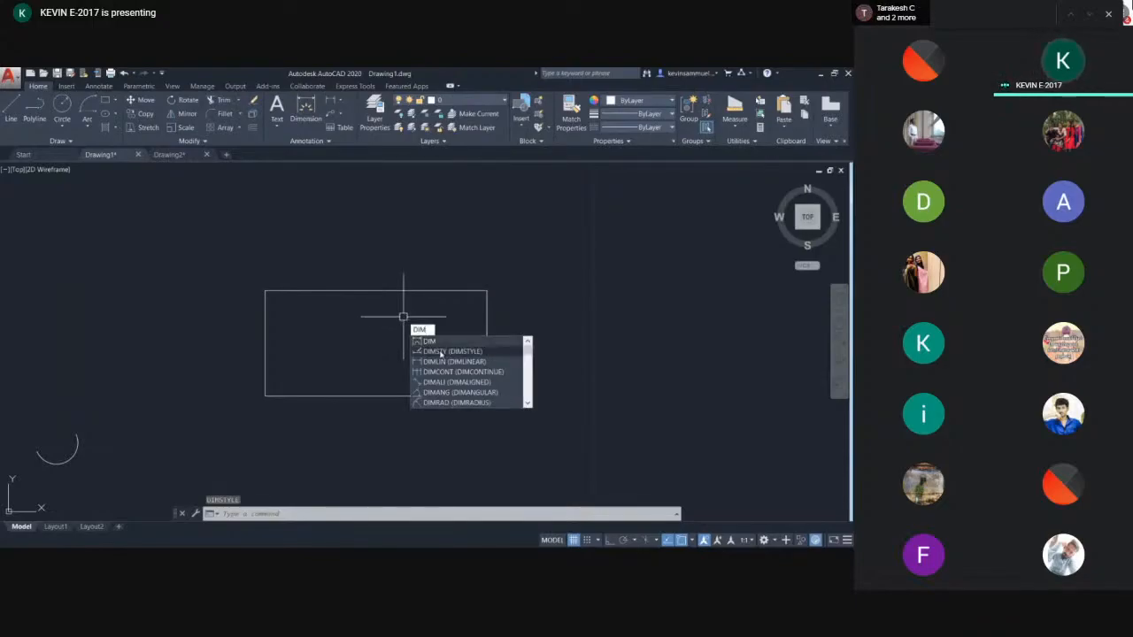
pyautogui.press('Return')
pyautogui.press('Return')
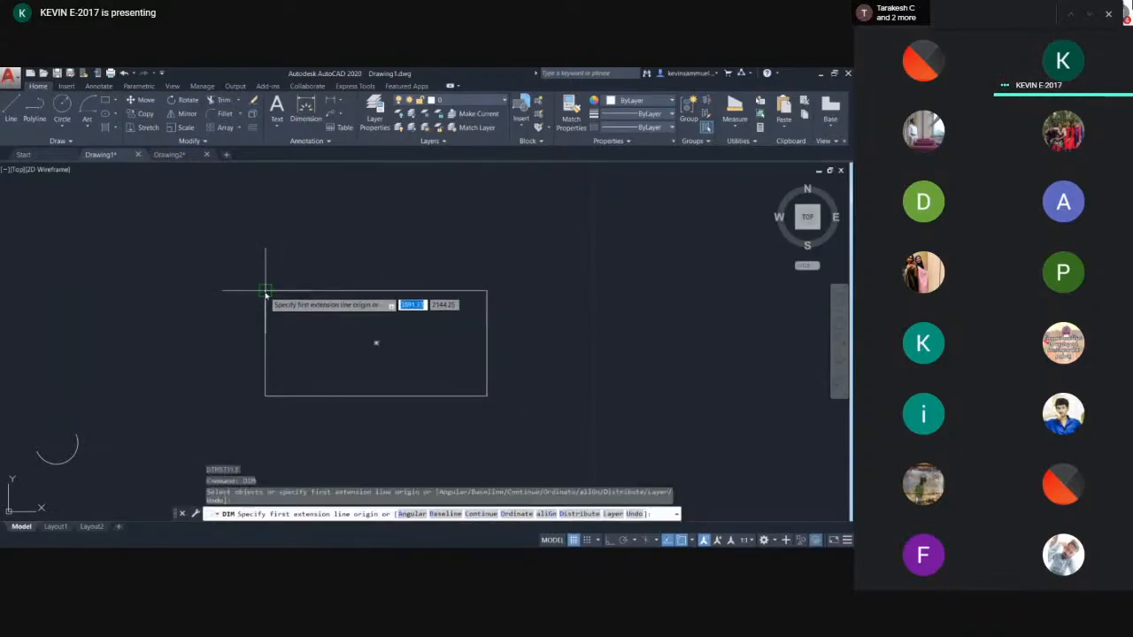
pyautogui.click(265, 291)
pyautogui.click(487, 291)
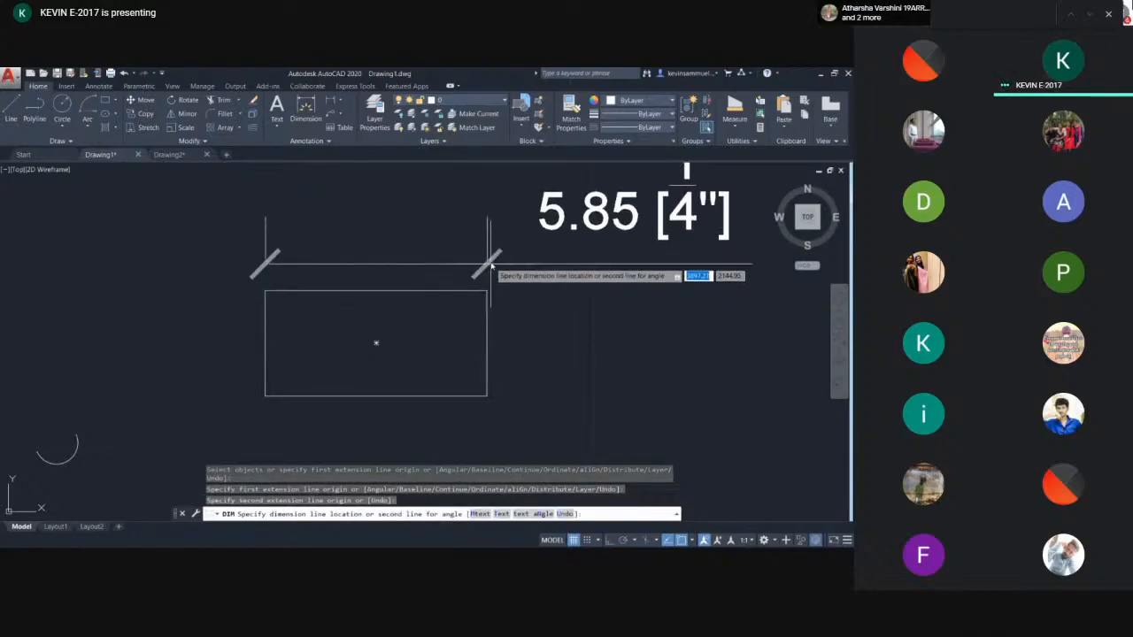
pyautogui.click(499, 254)
pyautogui.moveTo(597, 277); pyautogui.dragTo(480, 356, button='middle')
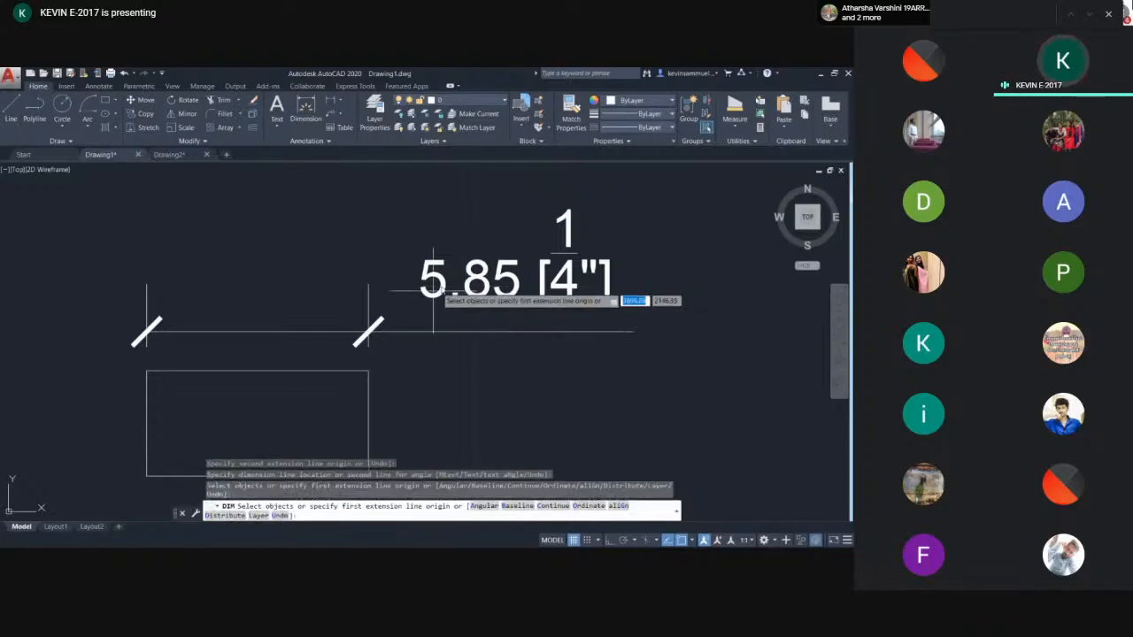
pyautogui.press('Escape')
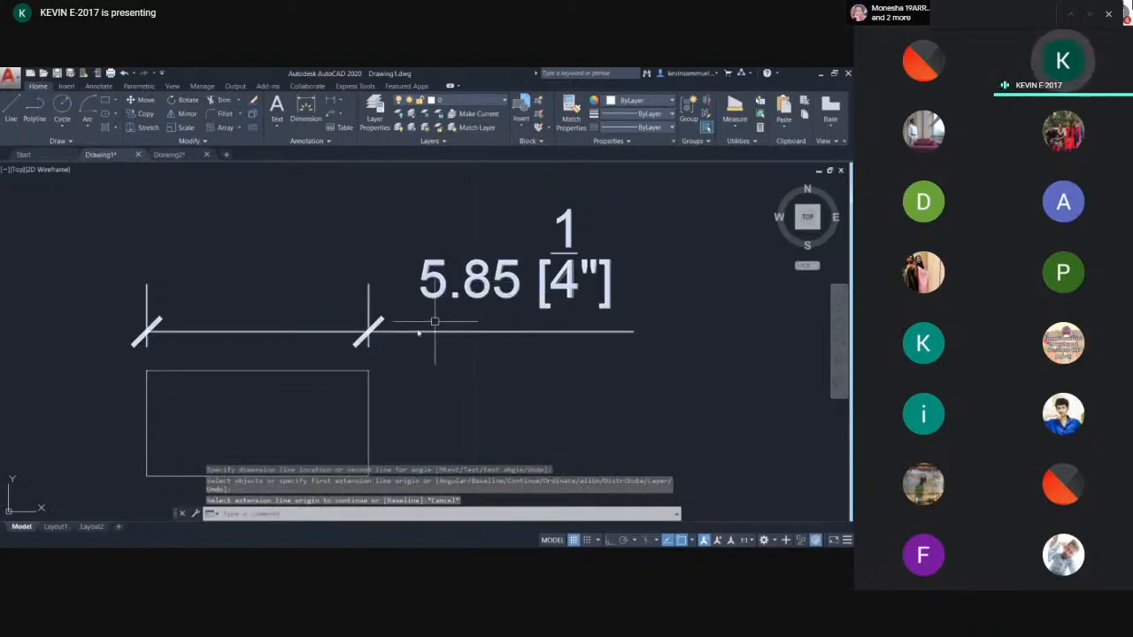
# - Start measuring a distance from the rectangle's top-left corner, then cancel the measurement
pyautogui.click(735, 122)
pyautogui.click(741, 167)
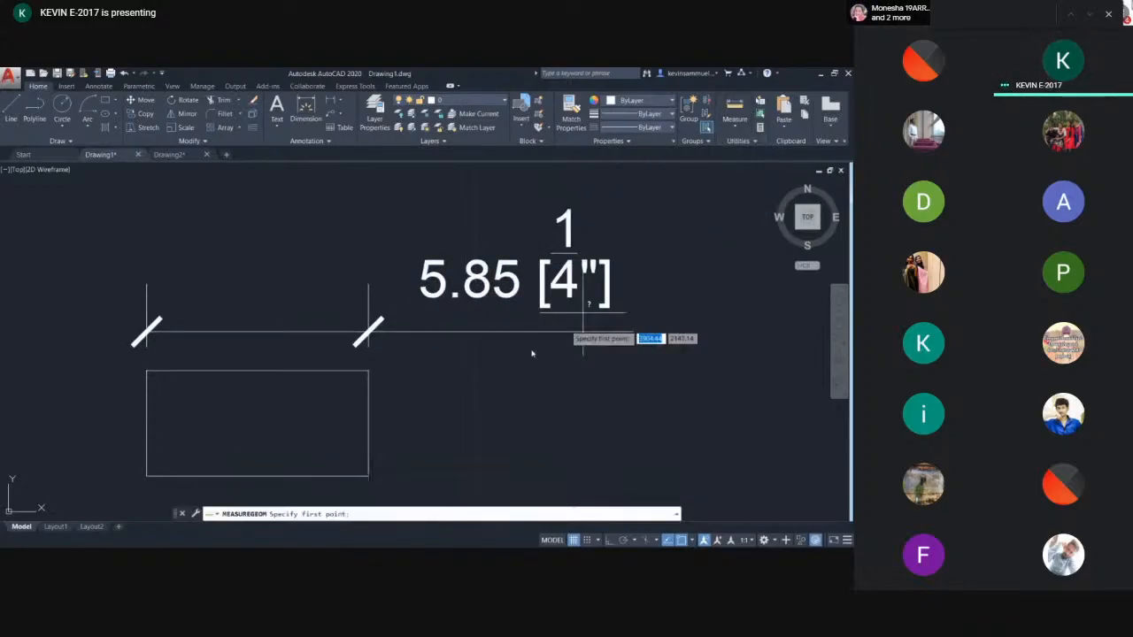
pyautogui.click(146, 370)
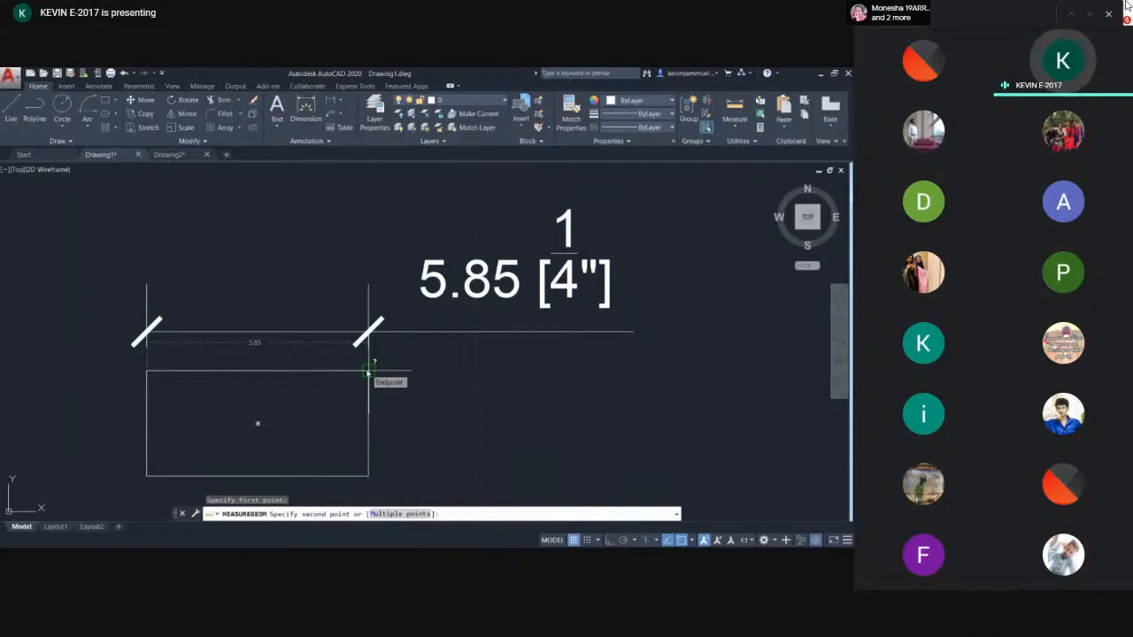
pyautogui.press('Escape')
pyautogui.click(436, 358)
pyautogui.press('Escape')
# - Modify the dimension style named dimension, setting its arrow size to 0.3
pyautogui.scroll(-2, 454, 338)
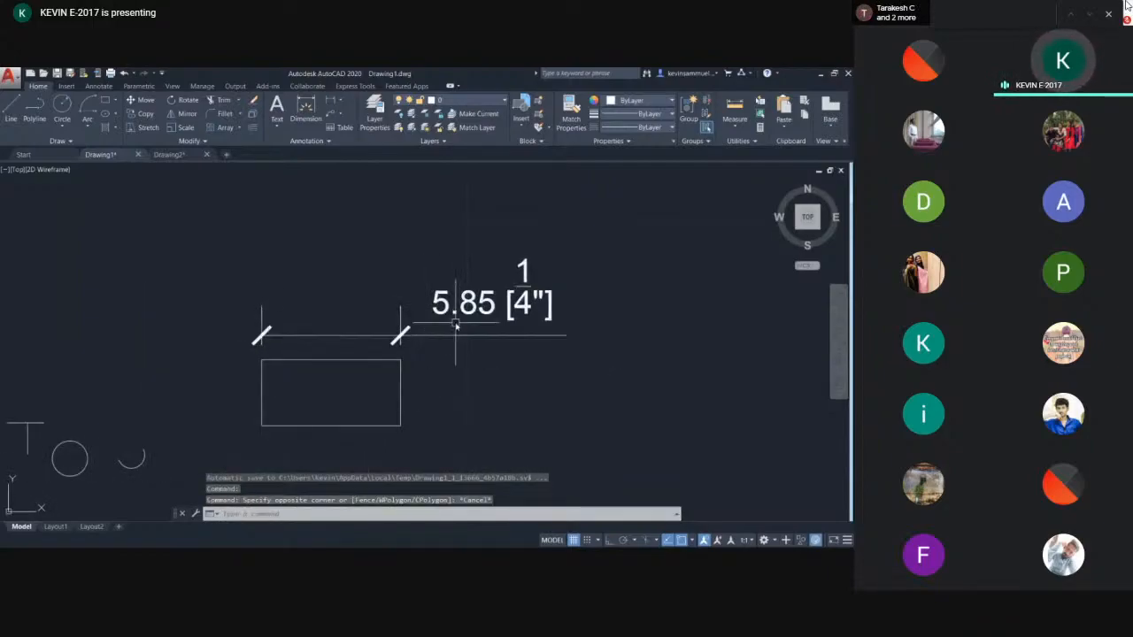
pyautogui.scroll(2, 471, 332)
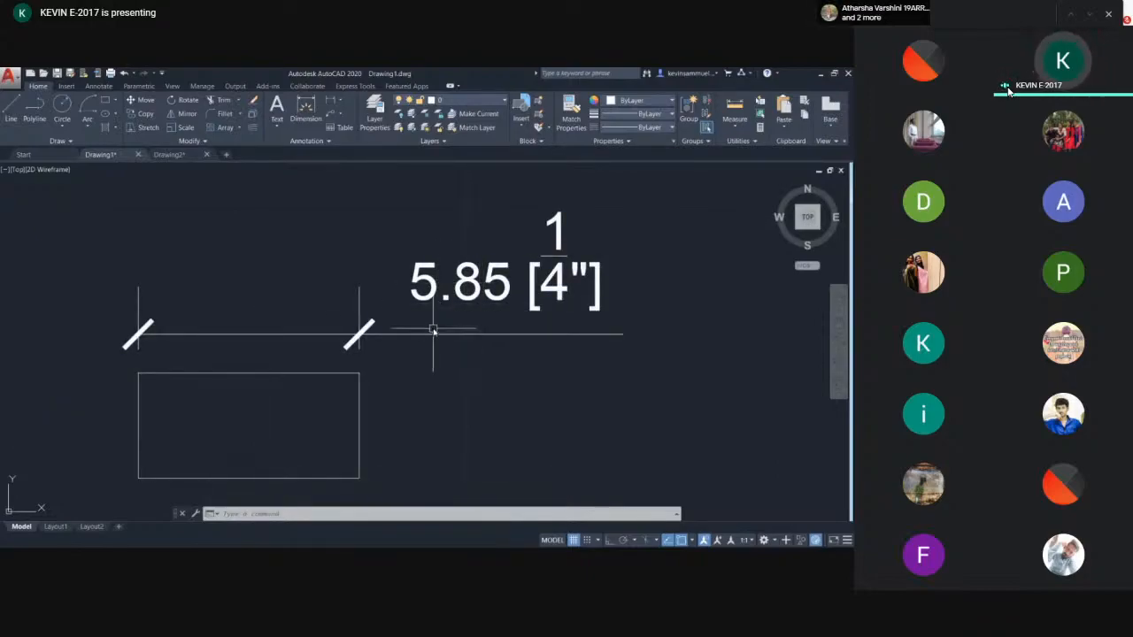
pyautogui.write('DIM')
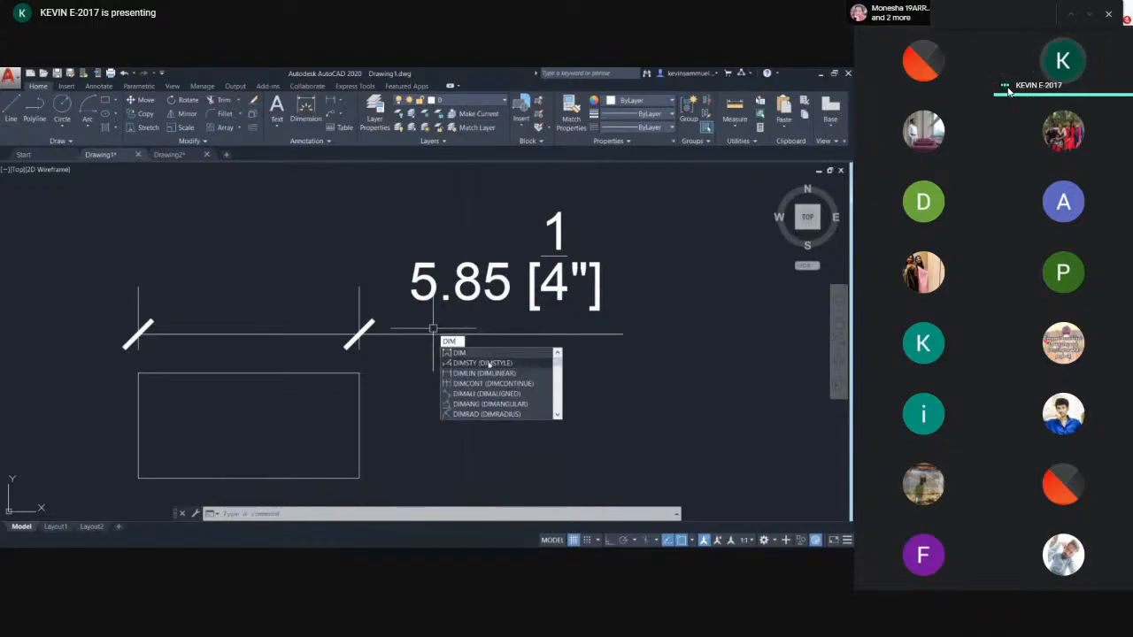
pyautogui.click(488, 363)
pyautogui.click(548, 287)
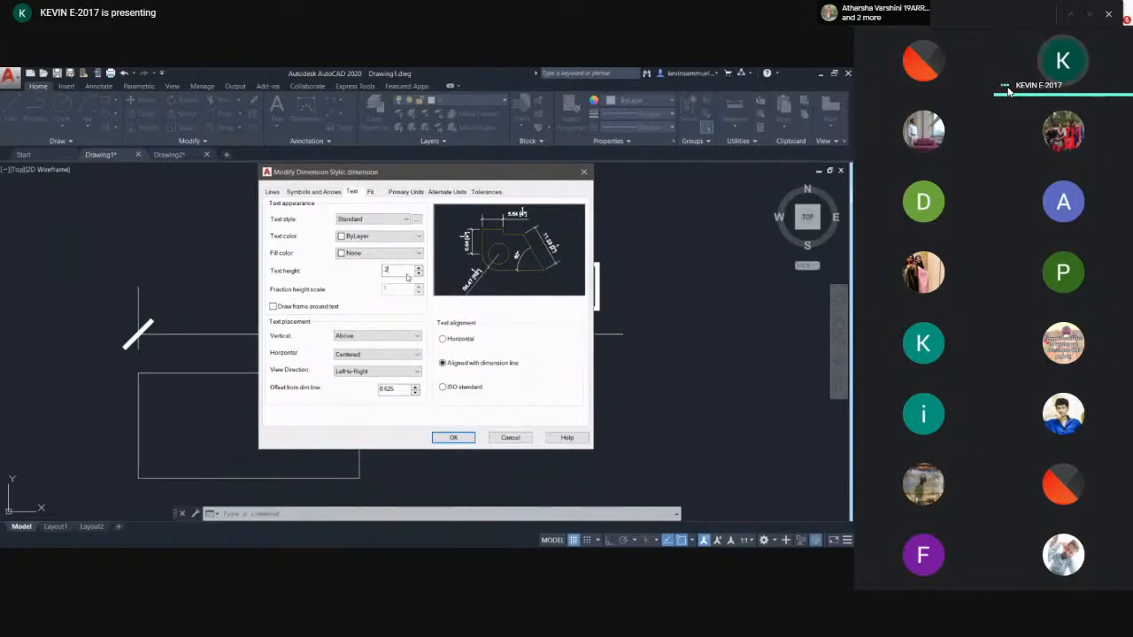
pyautogui.click(323, 192)
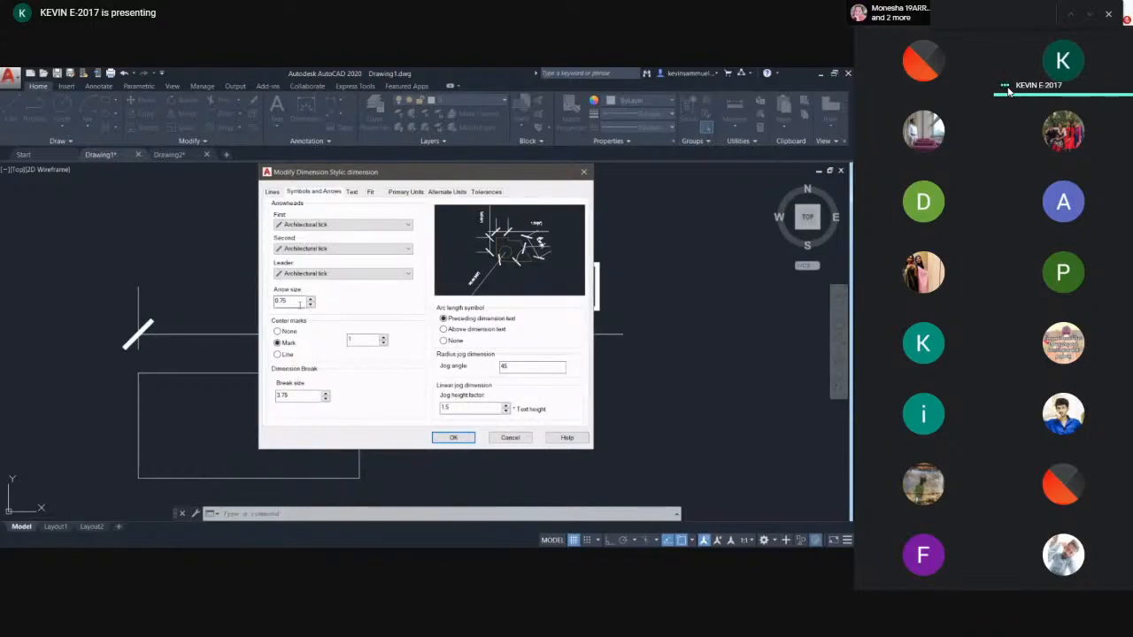
pyautogui.press('BackSpace')
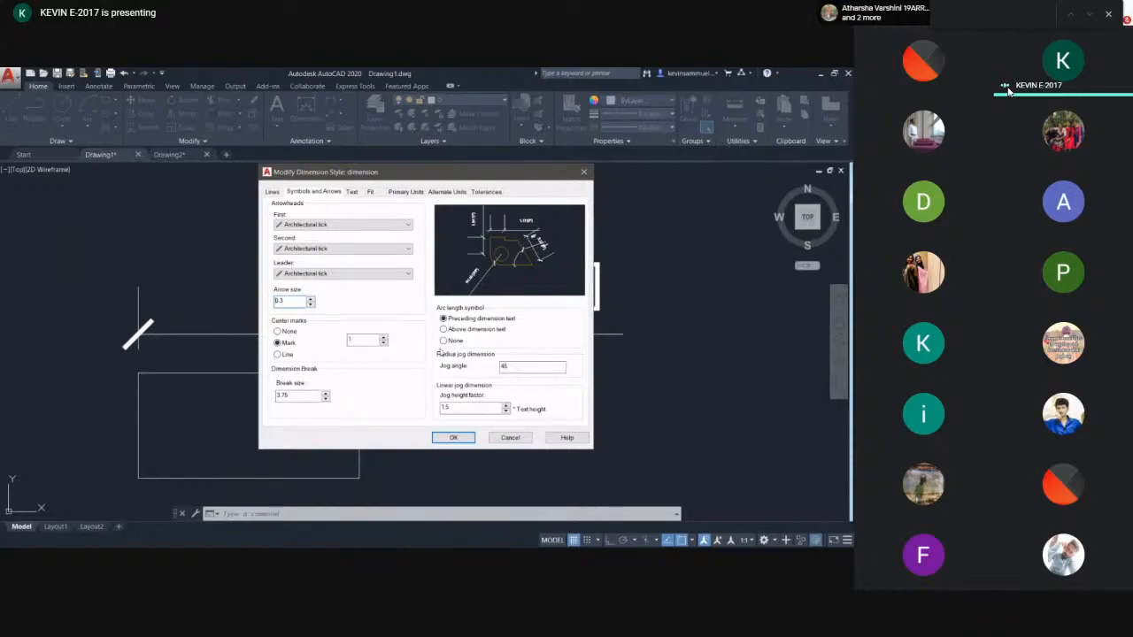
# - Set the dimension line linetype to ByLayer, confirm, and close the Dimension Style Manager
pyautogui.click(273, 192)
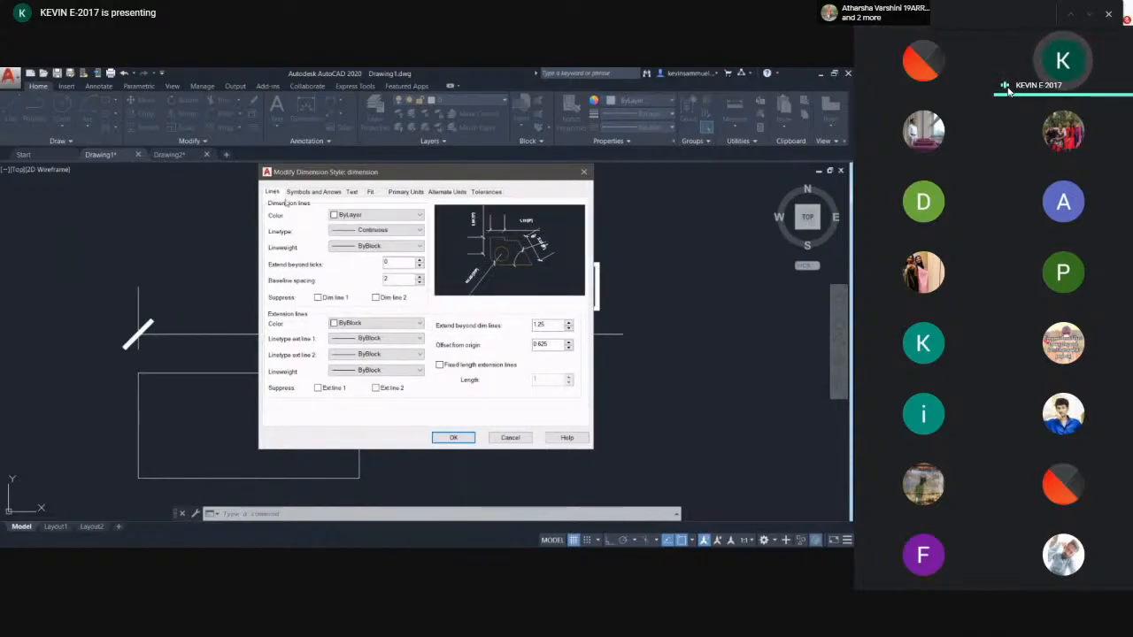
pyautogui.click(371, 232)
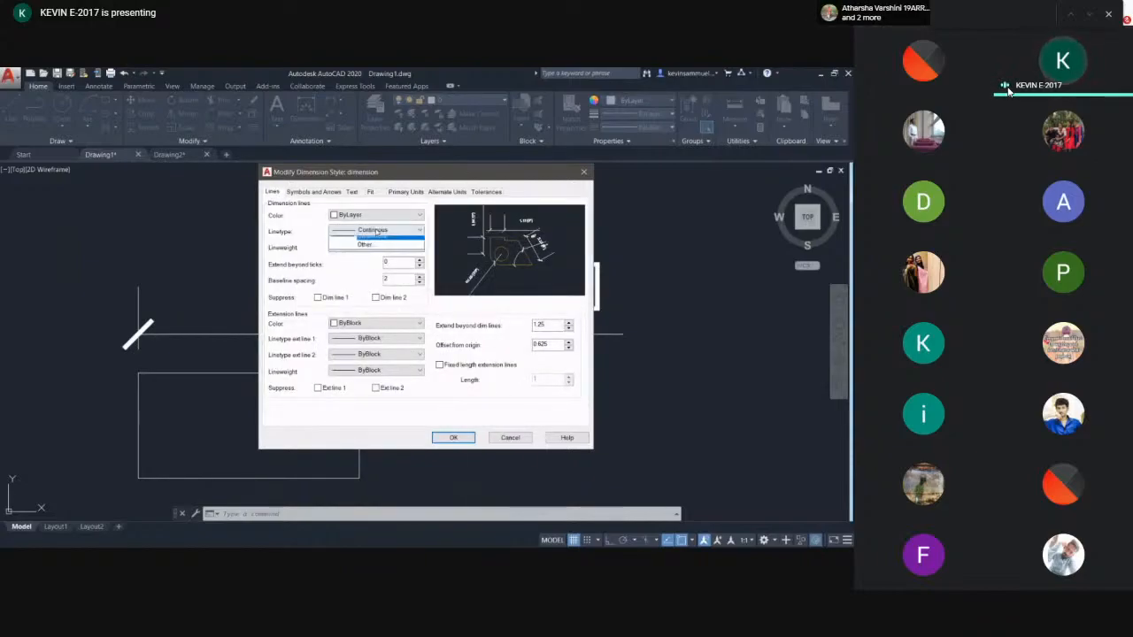
pyautogui.click(373, 239)
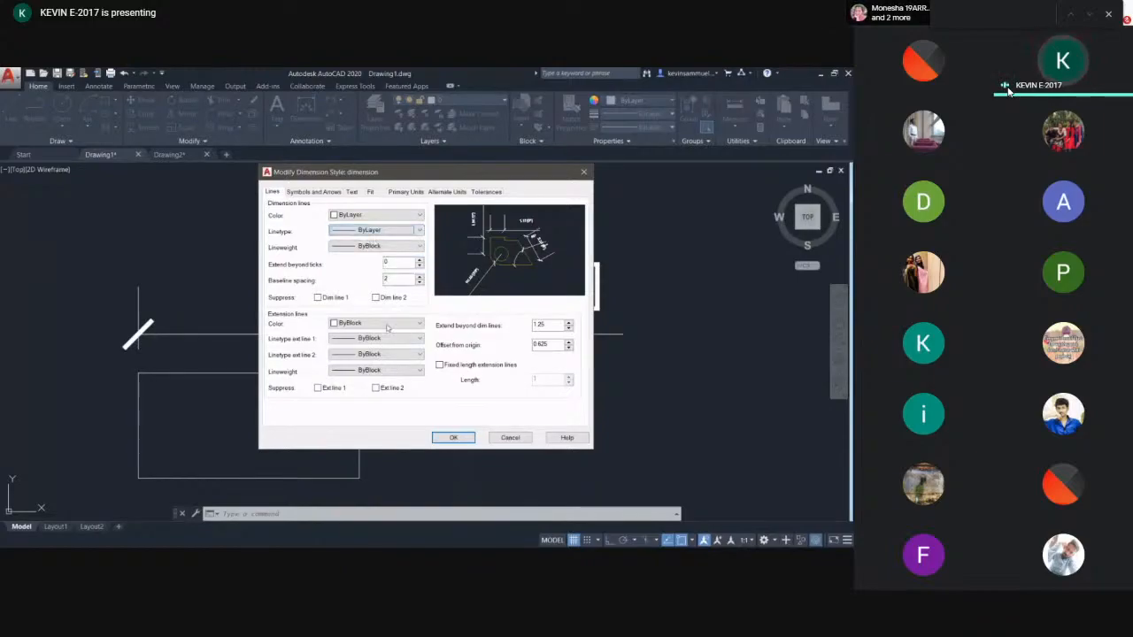
pyautogui.click(452, 437)
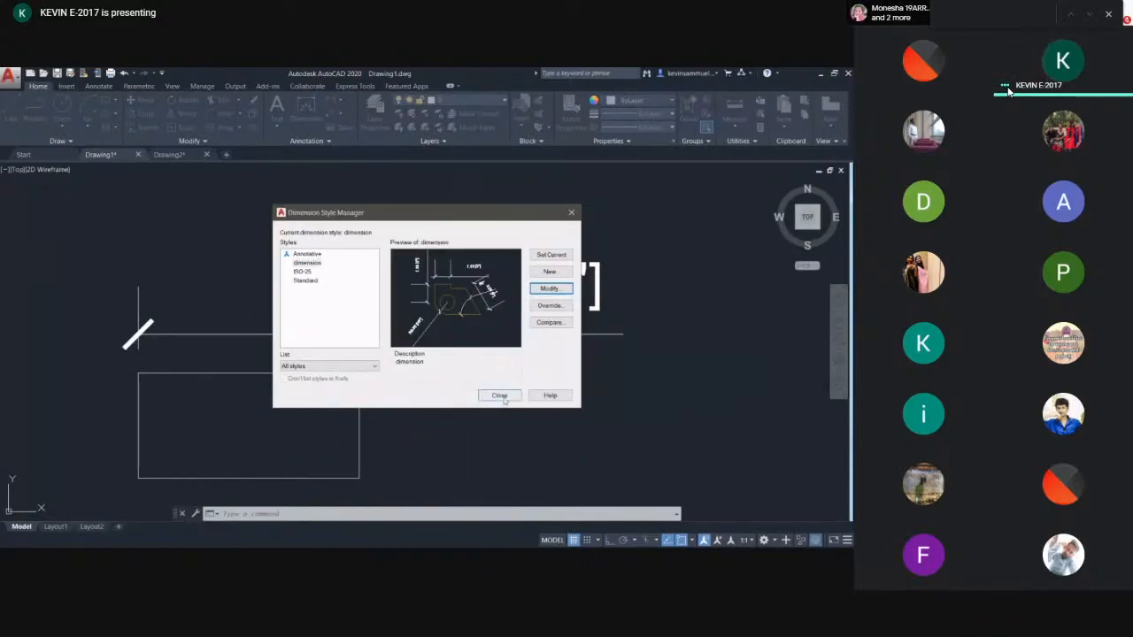
pyautogui.click(307, 263)
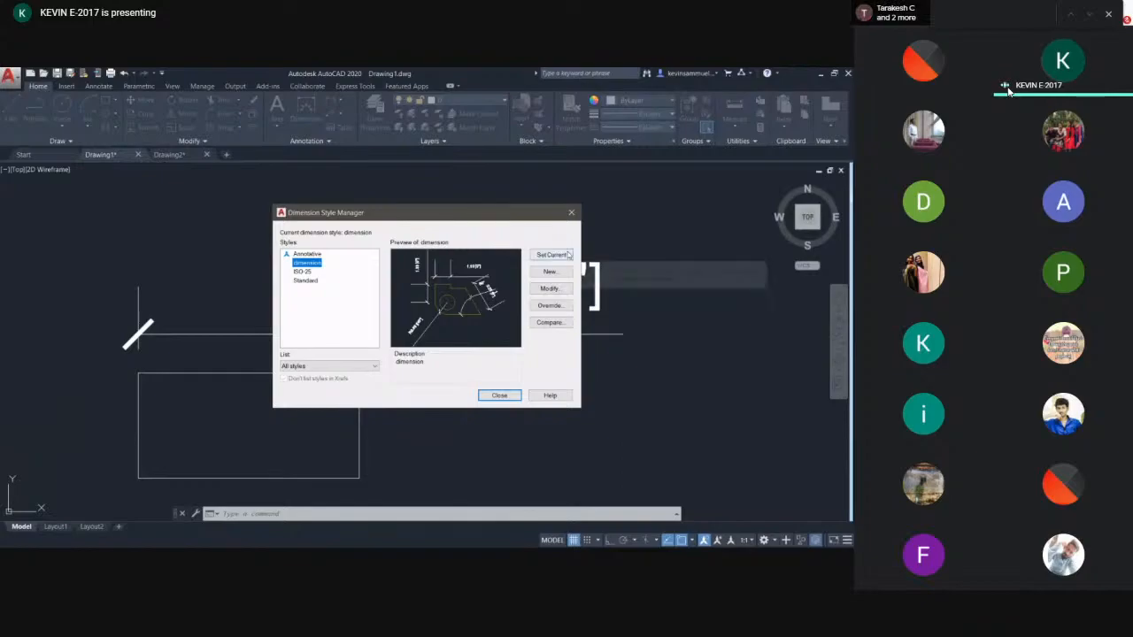
pyautogui.click(499, 396)
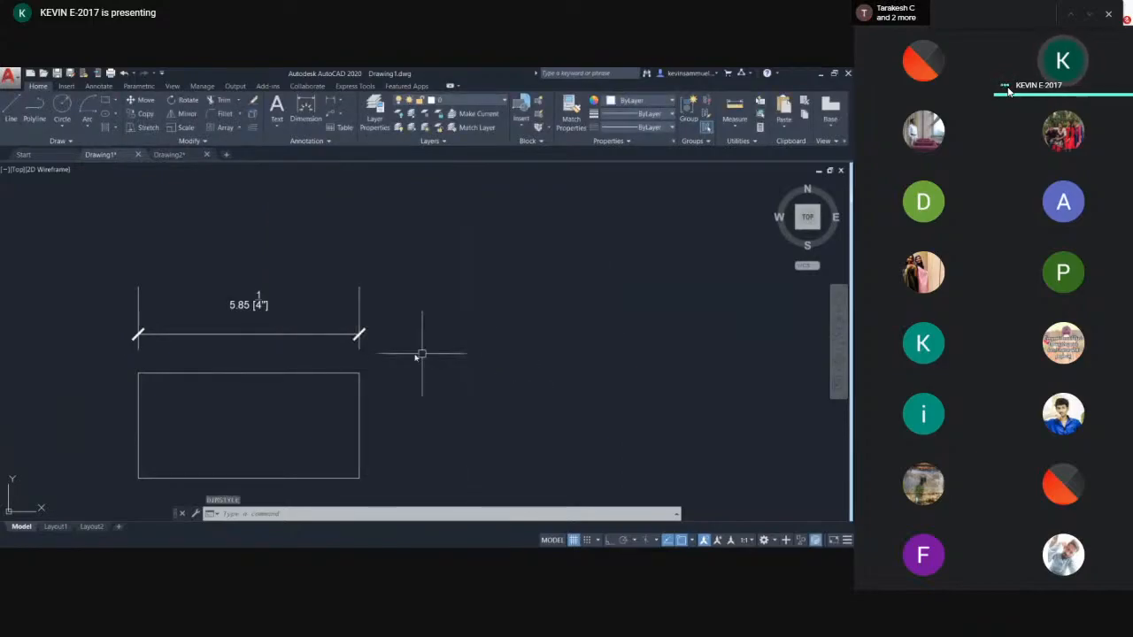
# - Add a linear dimension to the rectangle's right edge using its top and bottom corners
pyautogui.scroll(2, 212, 314)
pyautogui.scroll(-2, 587, 287)
pyautogui.moveTo(406, 326); pyautogui.dragTo(390, 331, button='middle')
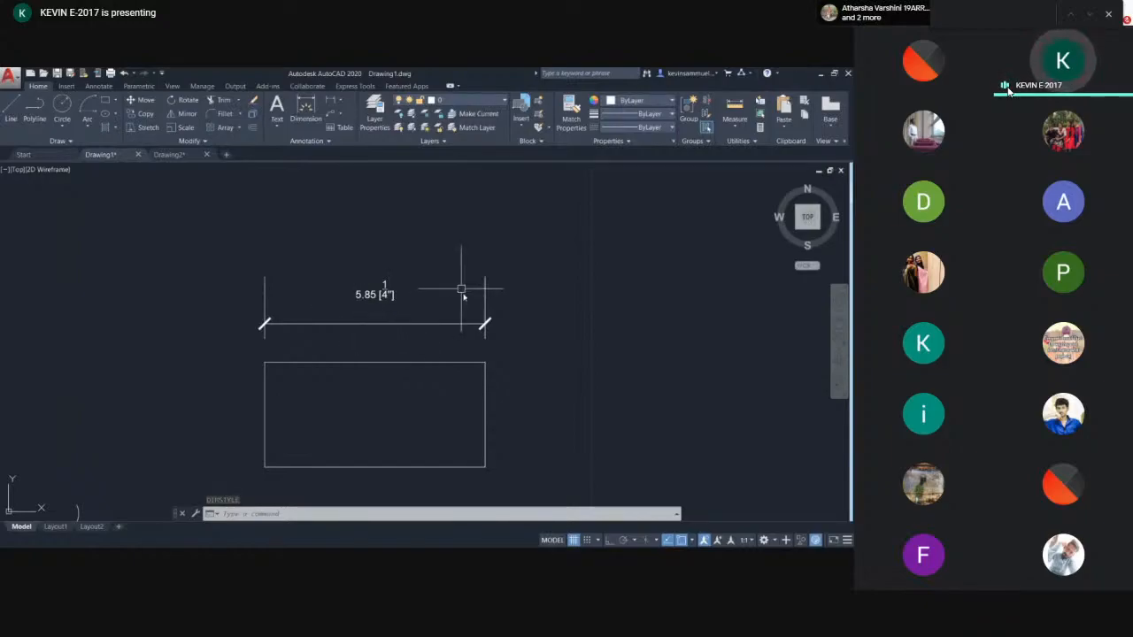
pyautogui.moveTo(462, 292); pyautogui.dragTo(429, 265, button='middle')
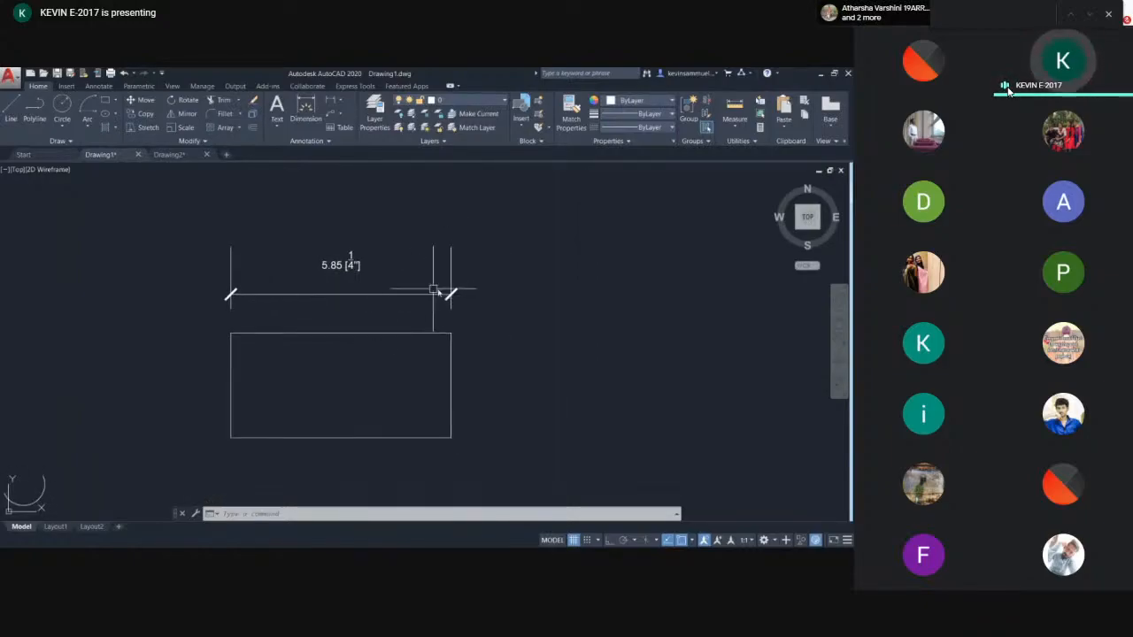
pyautogui.moveTo(336, 302); pyautogui.dragTo(357, 294, button='middle')
pyautogui.write('d')
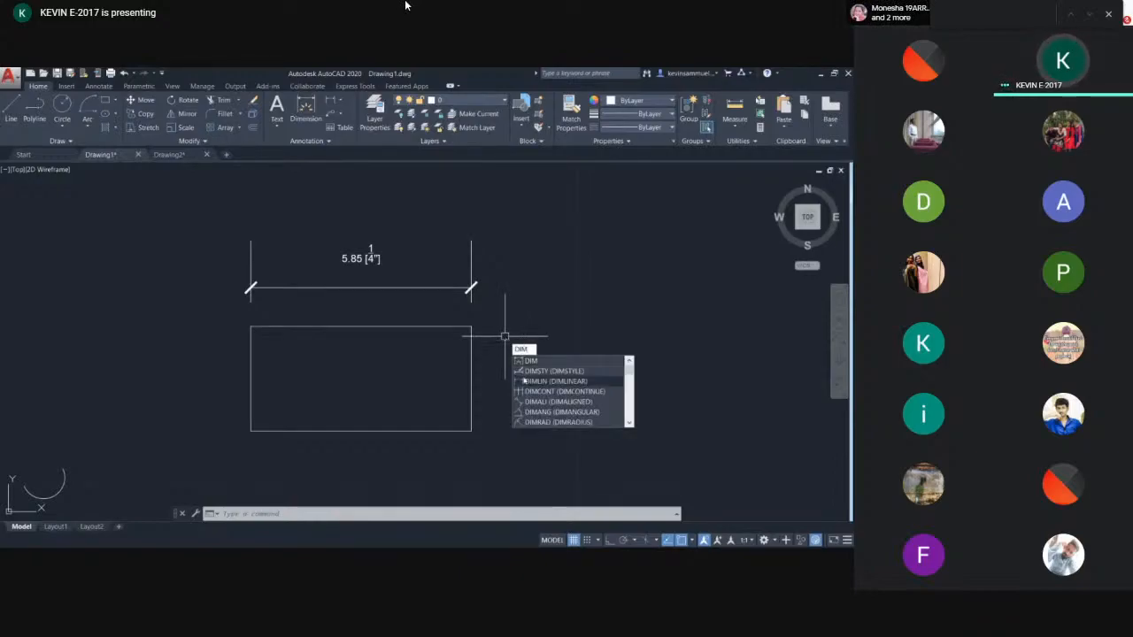
pyautogui.click(549, 380)
pyautogui.click(470, 326)
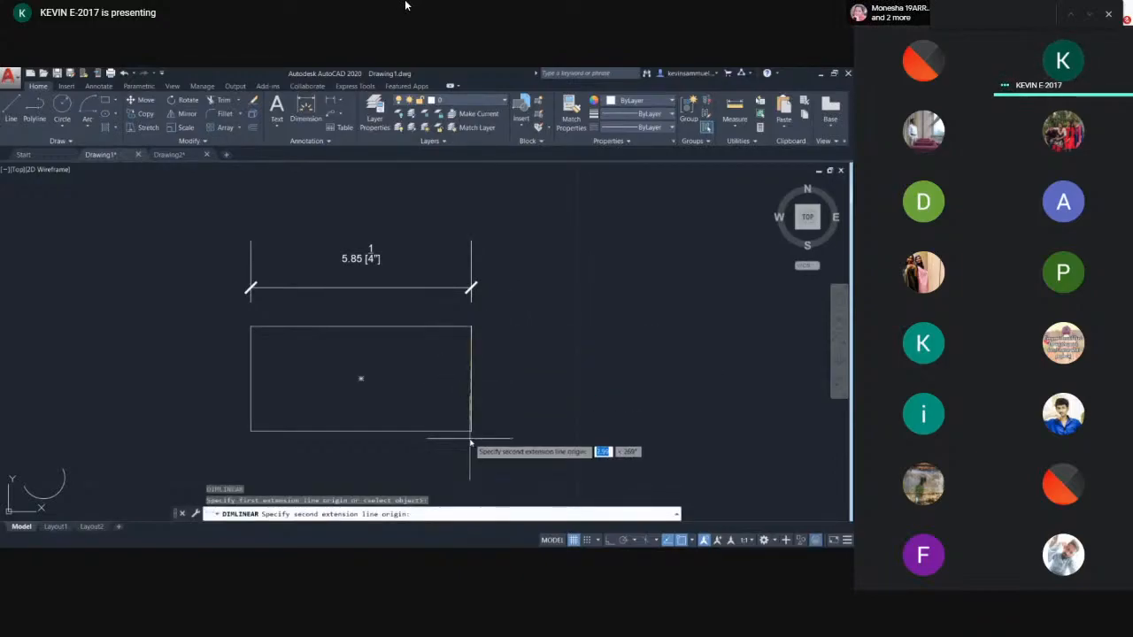
pyautogui.click(471, 431)
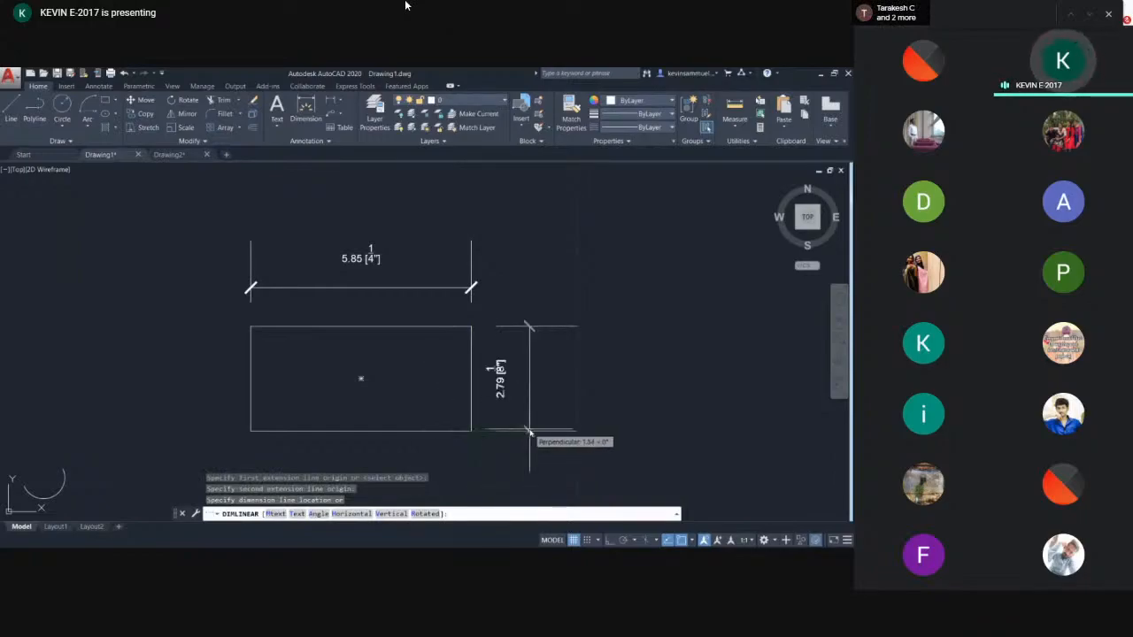
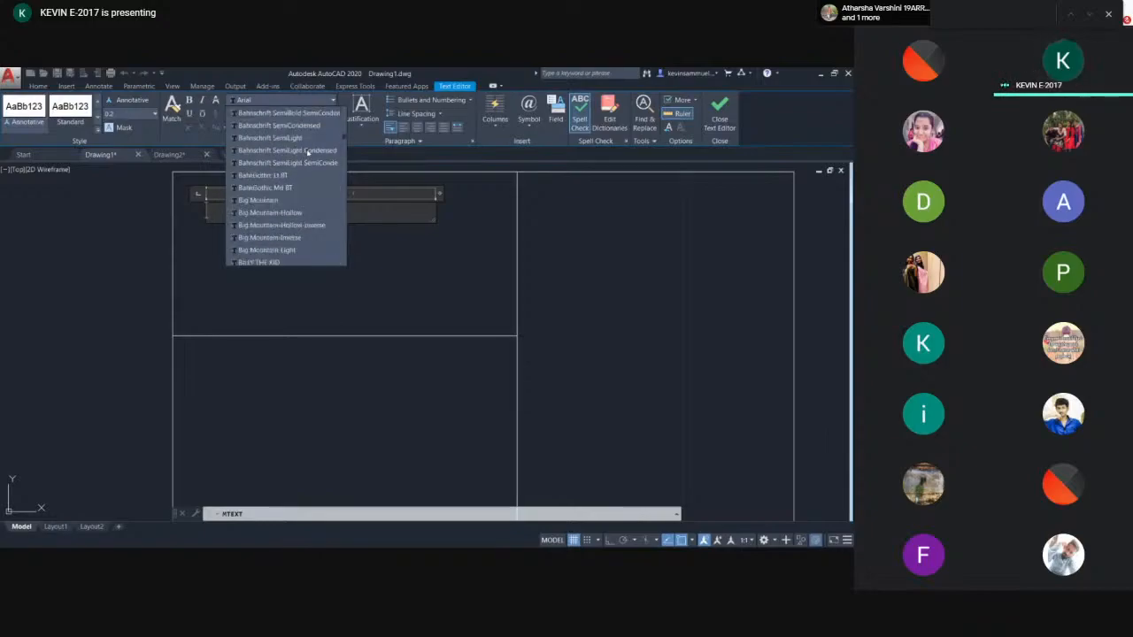
# - Set the text font to Bahnschrift Light Condensed and enter the text Bedroom inside the upper-left room
pyautogui.scroll(-3, 292, 168)
pyautogui.scroll(-10, 283, 181)
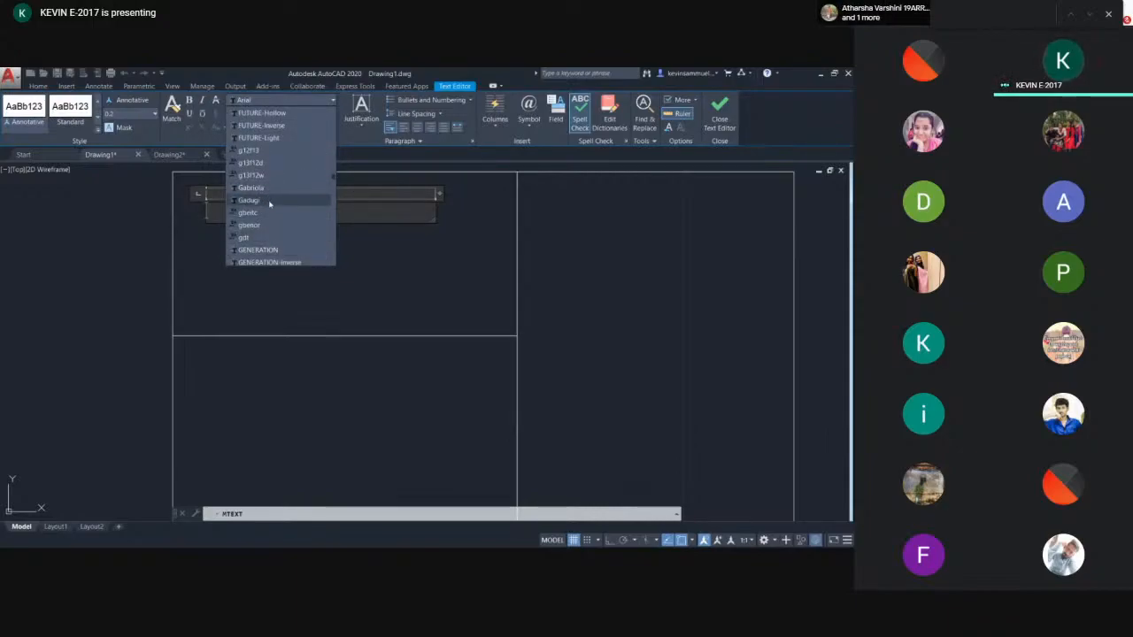
pyautogui.scroll(-5, 271, 204)
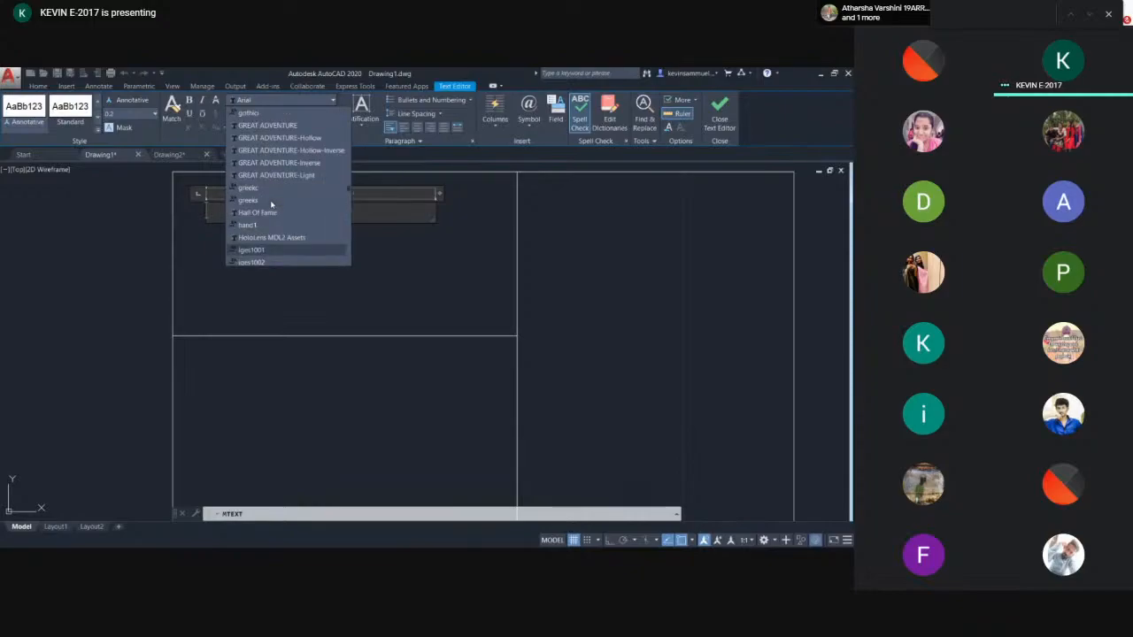
pyautogui.click(271, 159)
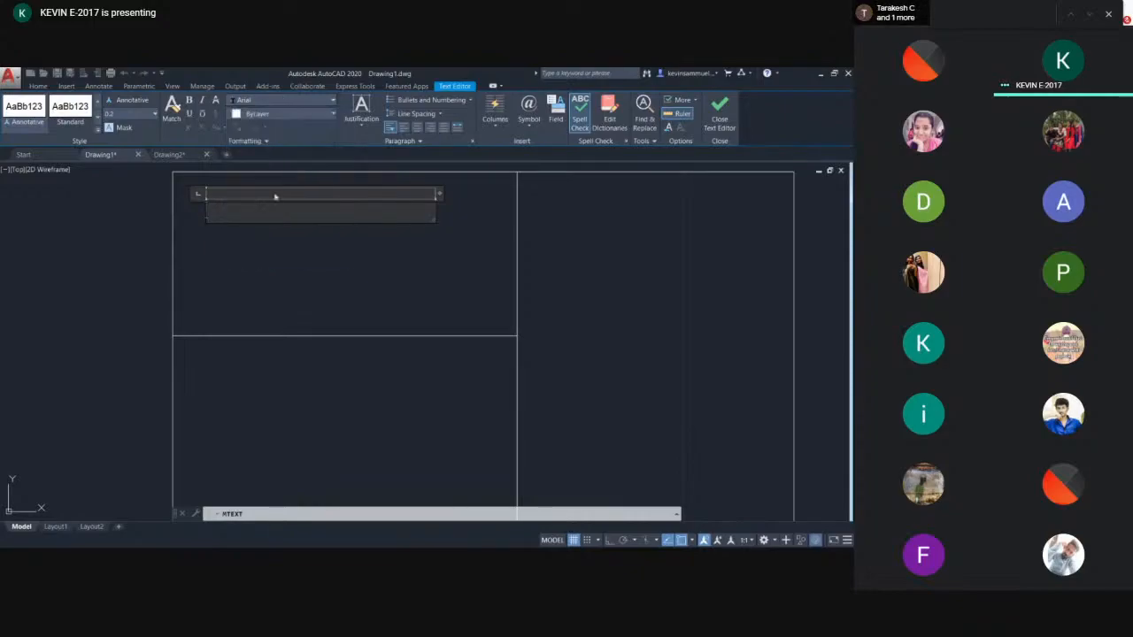
pyautogui.press('BackSpace')
pyautogui.click(297, 104)
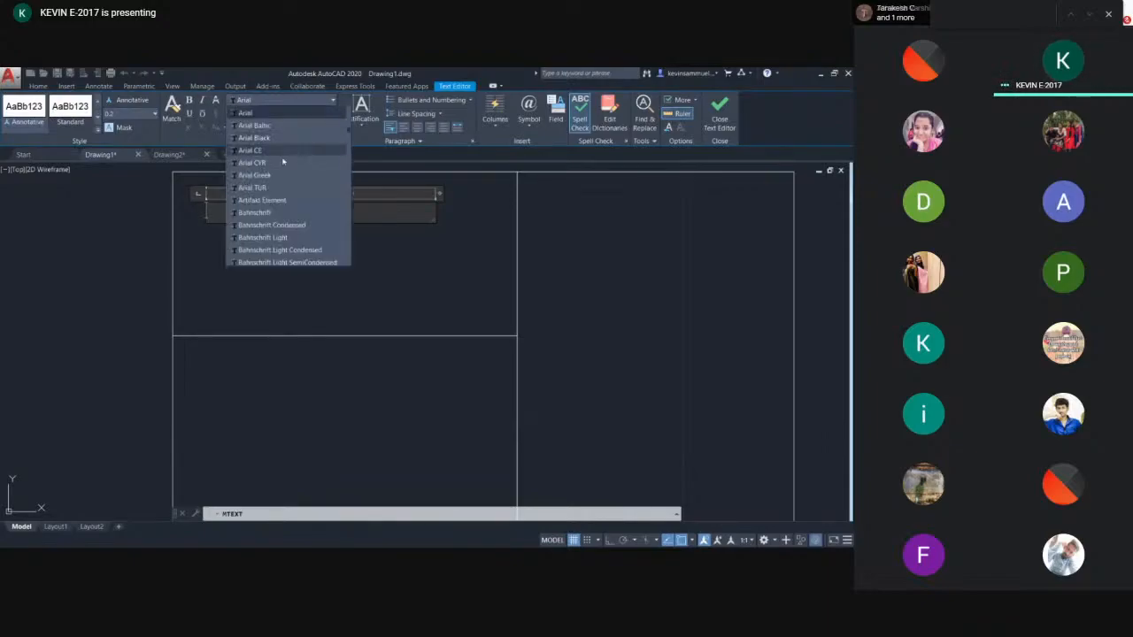
pyautogui.click(278, 251)
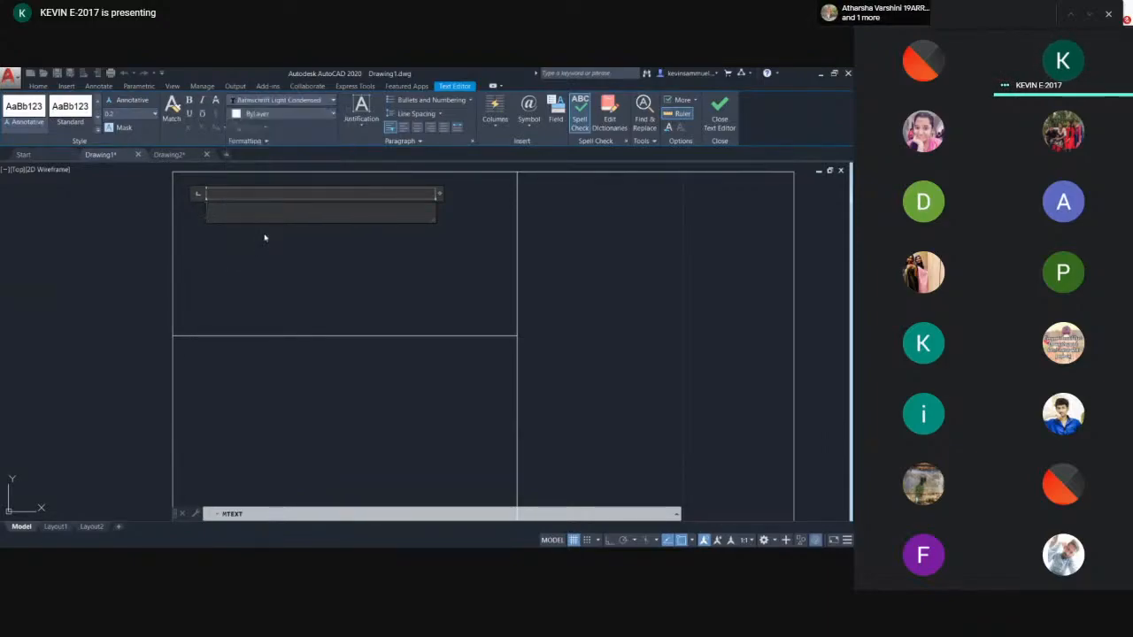
pyautogui.write('edroom')
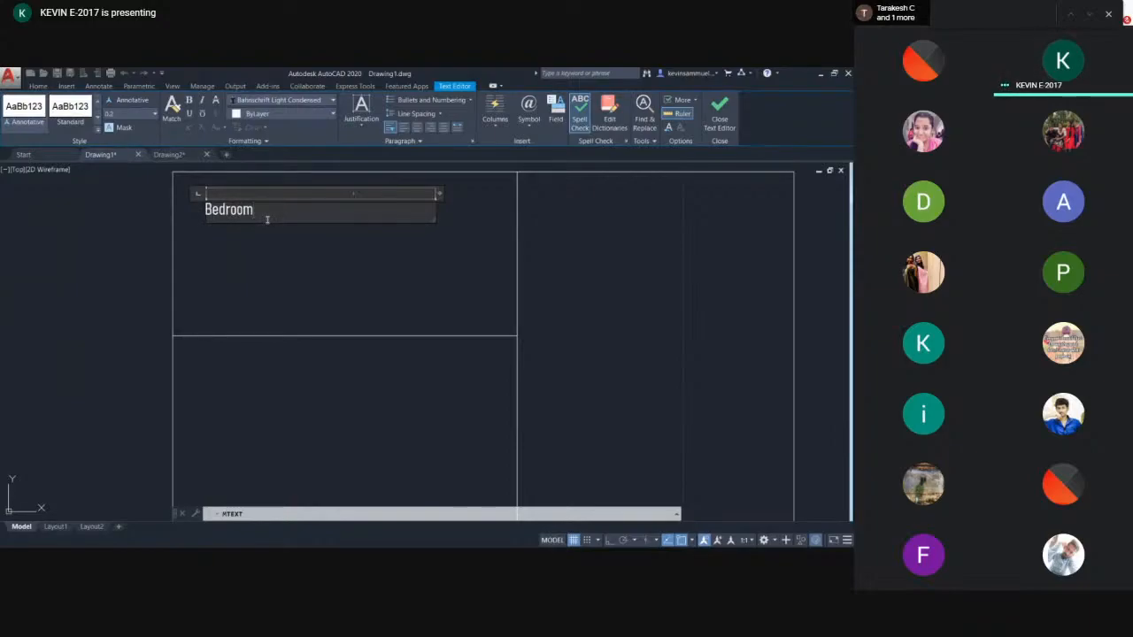
pyautogui.click(276, 227)
pyautogui.click(257, 211)
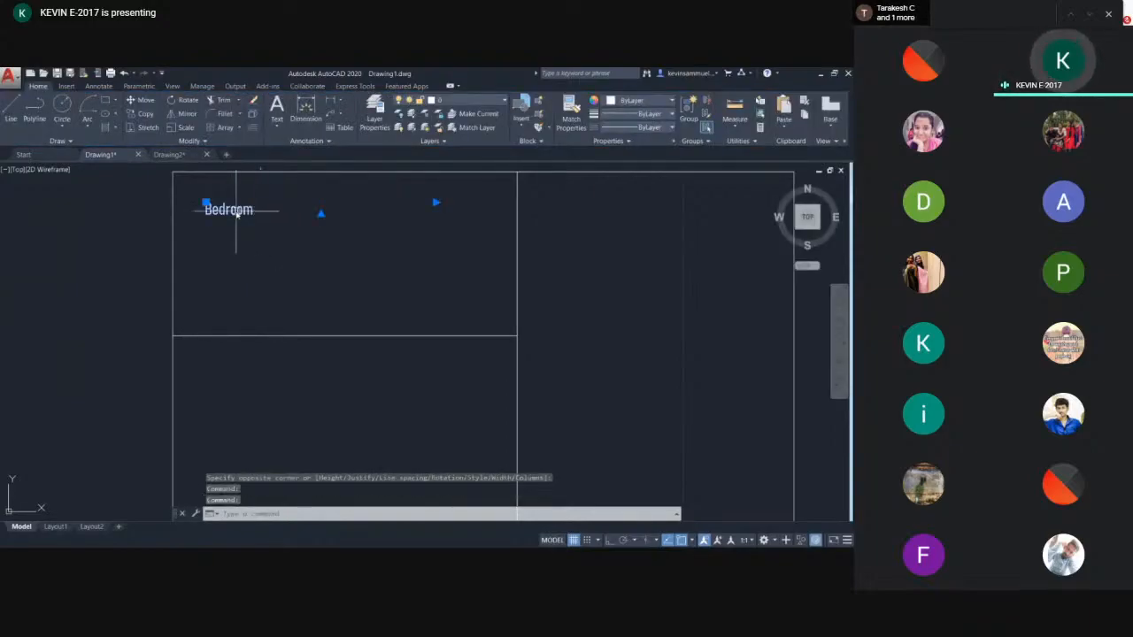
# - Edit the Bedroom text and make it bold, italic and underlined
pyautogui.doubleClick(235, 212)
pyautogui.moveTo(263, 212); pyautogui.dragTo(193, 212)
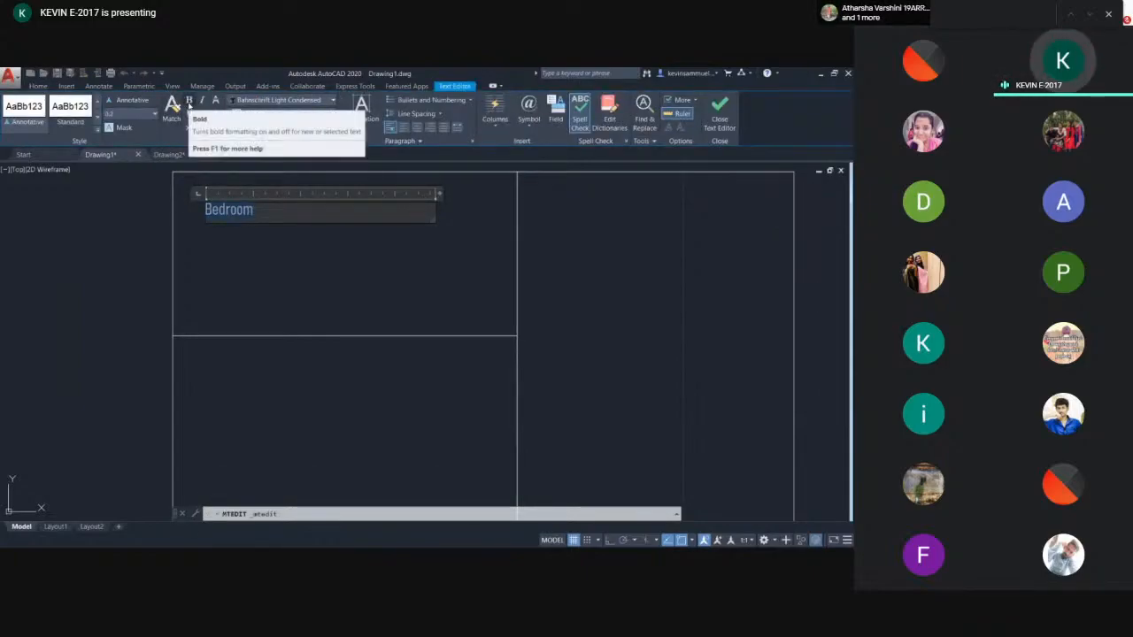
pyautogui.click(188, 100)
pyautogui.click(202, 100)
pyautogui.click(189, 114)
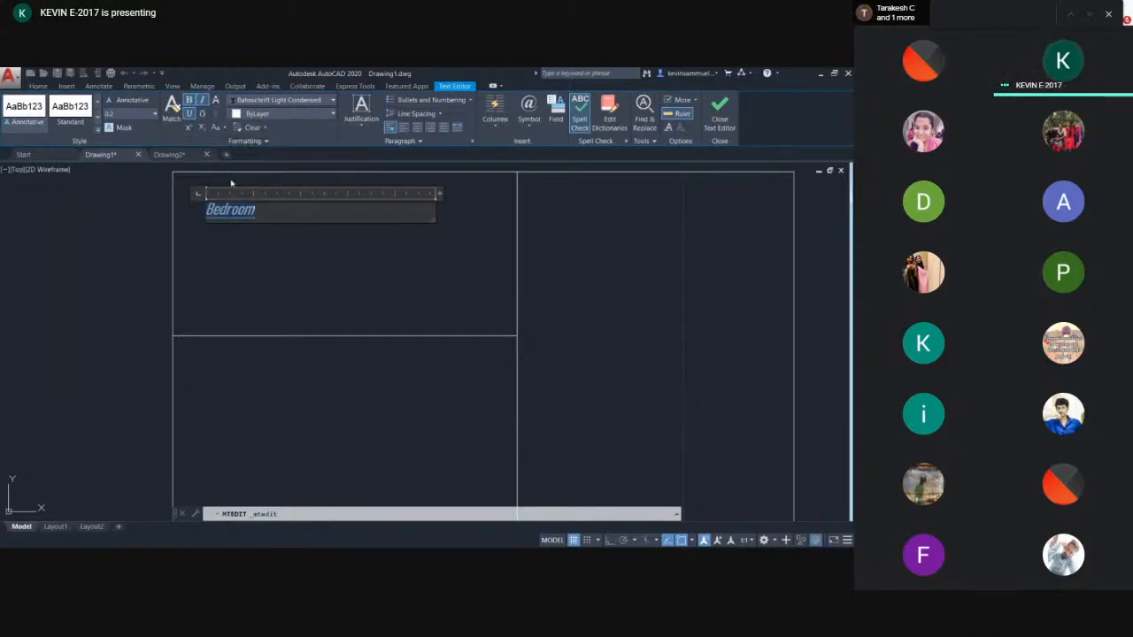
pyautogui.click(248, 228)
pyautogui.moveTo(259, 214); pyautogui.dragTo(281, 225, button='middle')
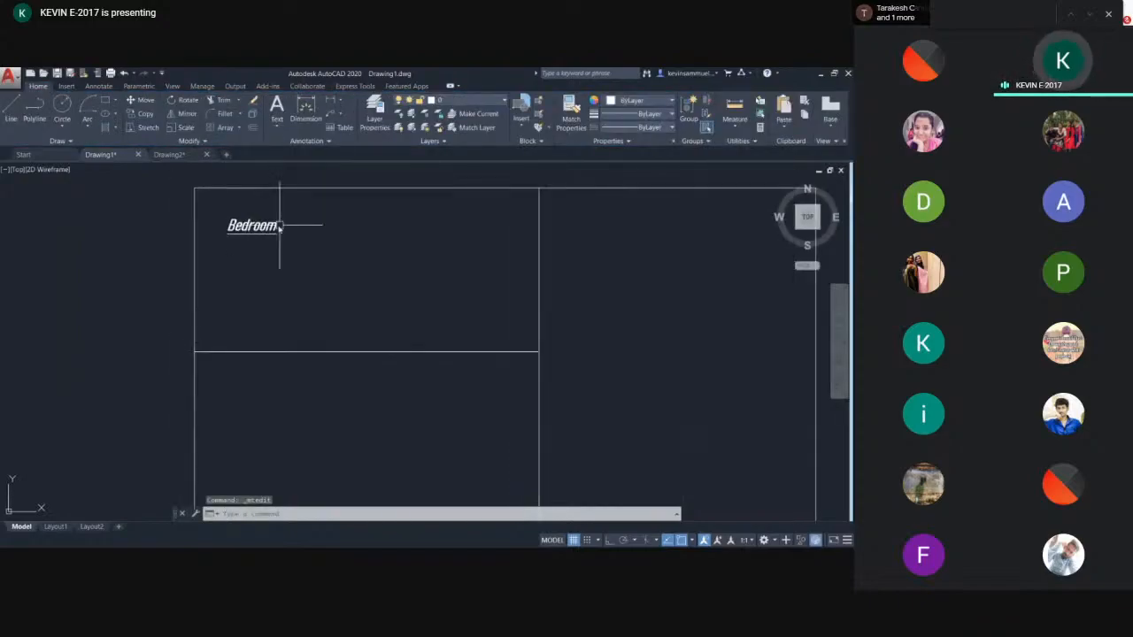
# - Move the Bedroom text to the right, toward the middle of the room
pyautogui.scroll(2, 269, 231)
pyautogui.click(280, 248)
pyautogui.click(269, 224)
pyautogui.scroll(-4, 323, 273)
pyautogui.write('m')
pyautogui.press('Return')
pyautogui.click(315, 300)
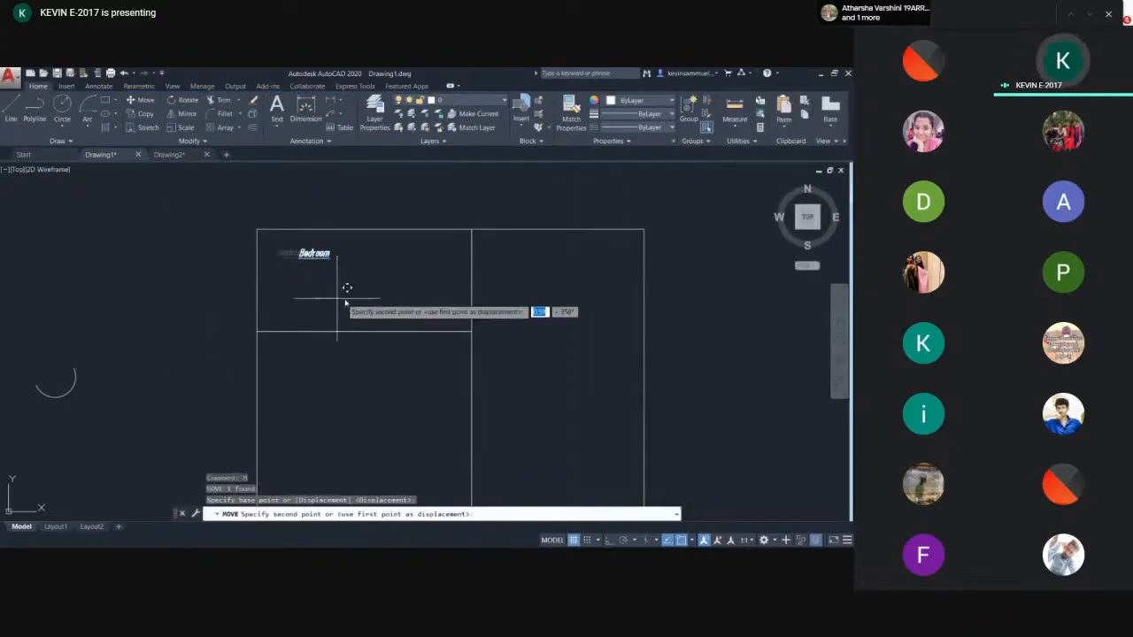
pyautogui.click(380, 300)
pyautogui.scroll(2, 387, 274)
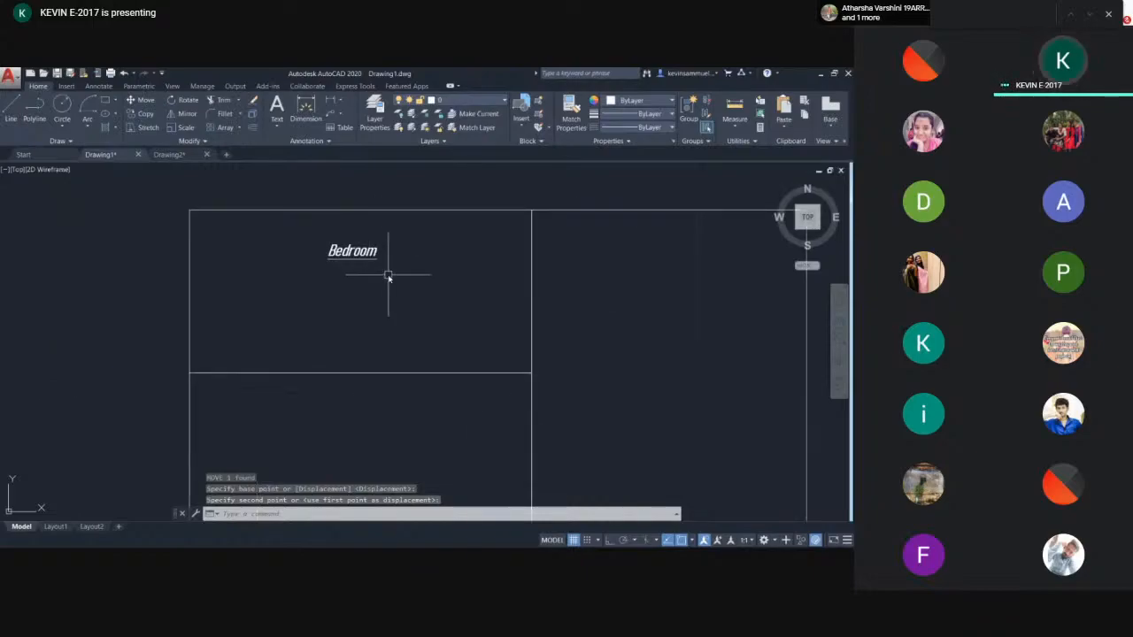
pyautogui.moveTo(385, 275); pyautogui.dragTo(347, 253, button='middle')
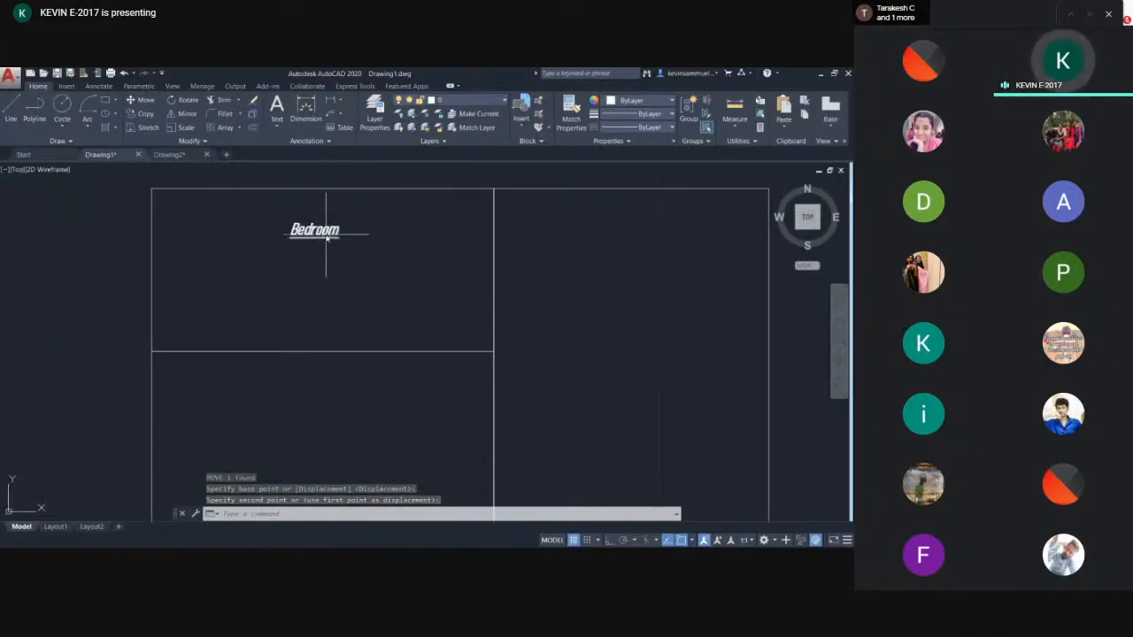
# - Add a second line 10x7 under Bedroom in the text
pyautogui.doubleClick(328, 232)
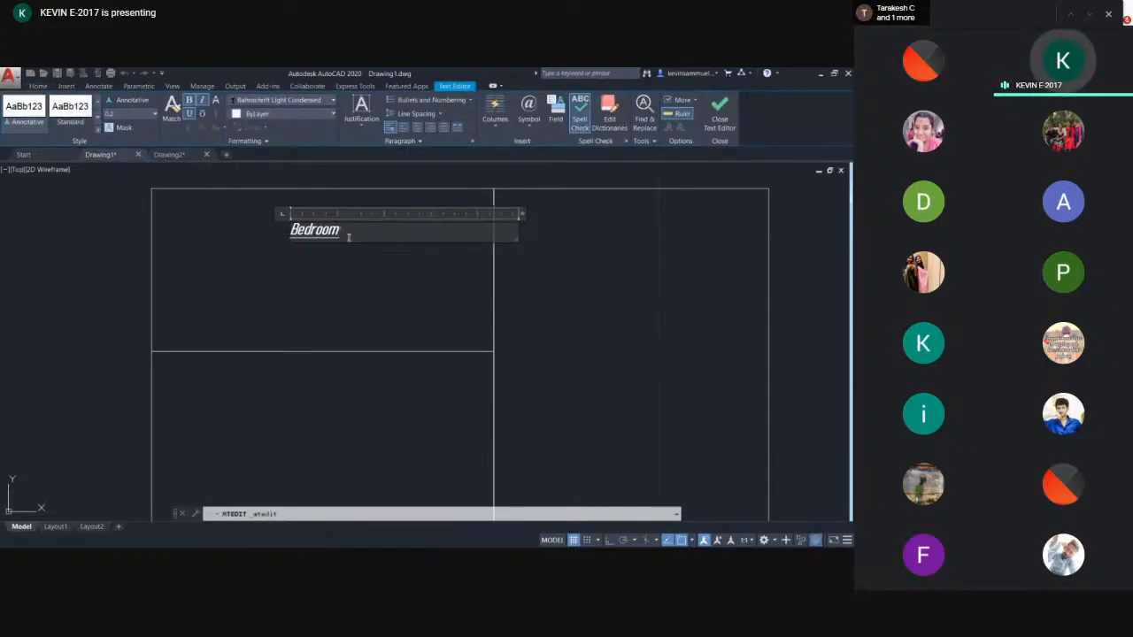
pyautogui.press('Return')
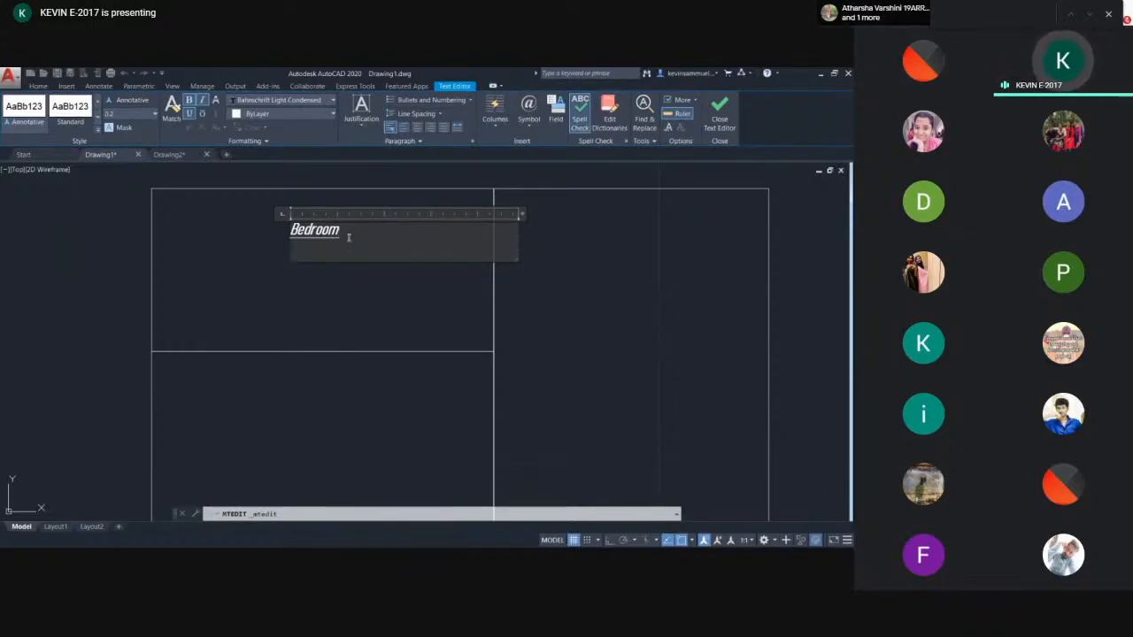
pyautogui.write('10x7')
pyautogui.press('Return')
pyautogui.press('Escape')
pyautogui.click(310, 234)
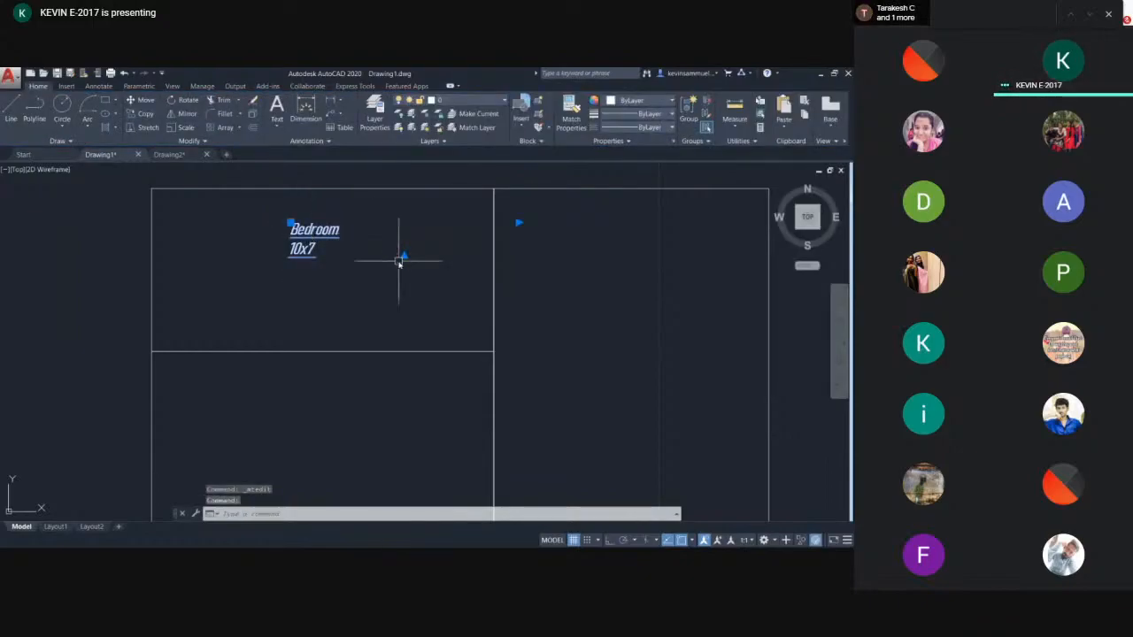
# - Select the Bedroom 10x7 text and delete it
pyautogui.press('Escape')
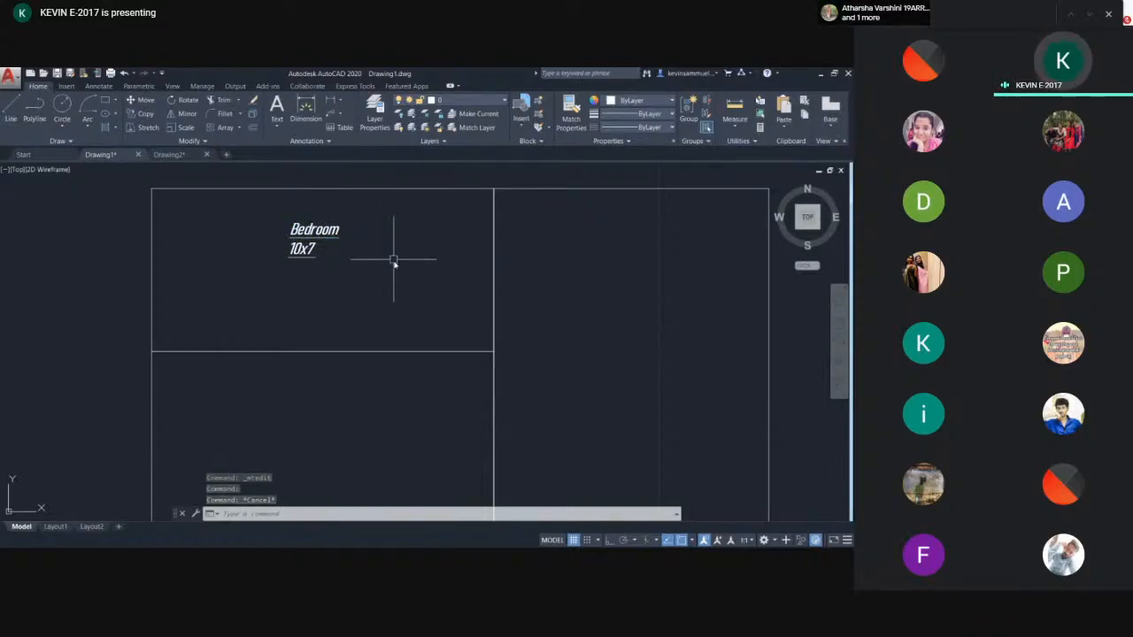
pyautogui.scroll(-2, 354, 255)
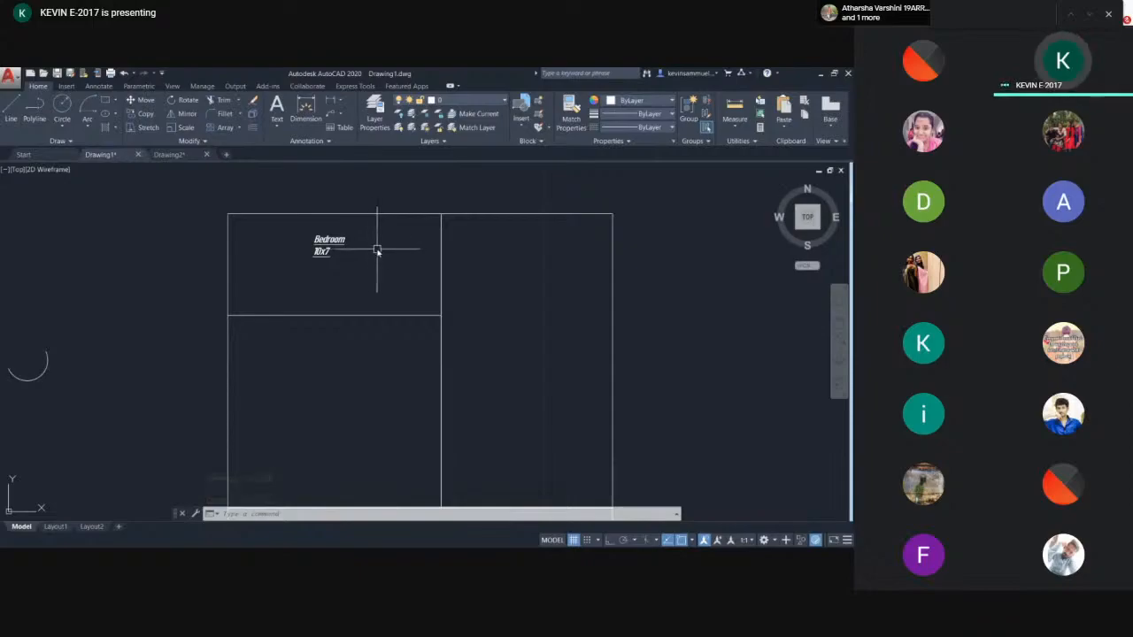
pyautogui.moveTo(379, 245); pyautogui.dragTo(375, 245, button='middle')
pyautogui.click(345, 236)
pyautogui.click(306, 269)
pyautogui.press('Delete')
pyautogui.scroll(-5, 429, 253)
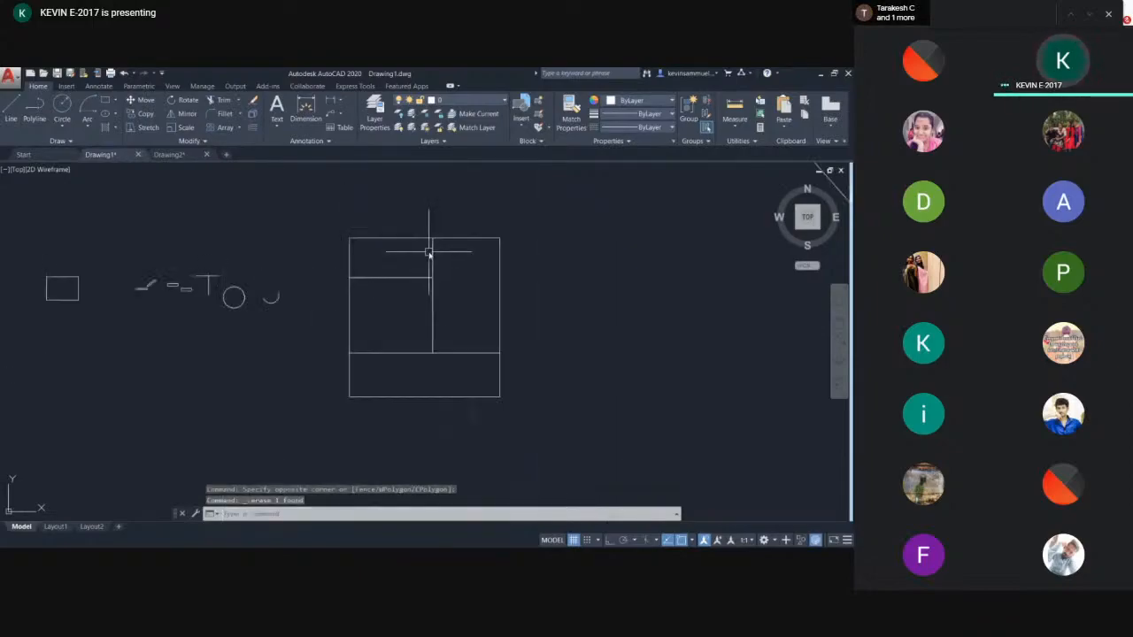
pyautogui.moveTo(435, 236); pyautogui.dragTo(342, 282, button='middle')
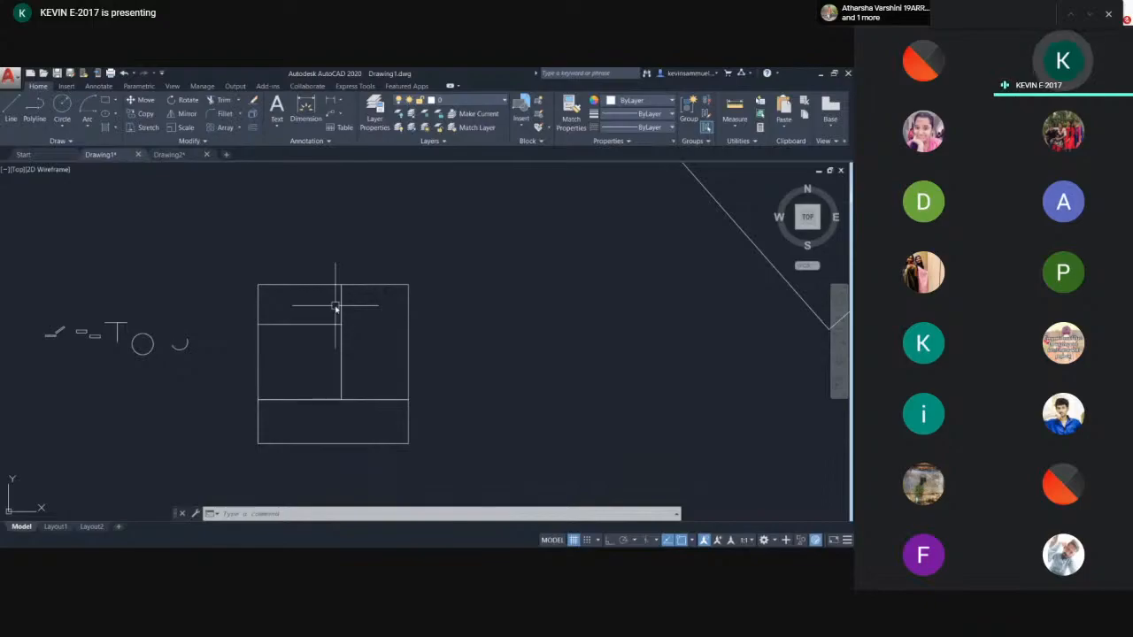
pyautogui.scroll(-6, 334, 307)
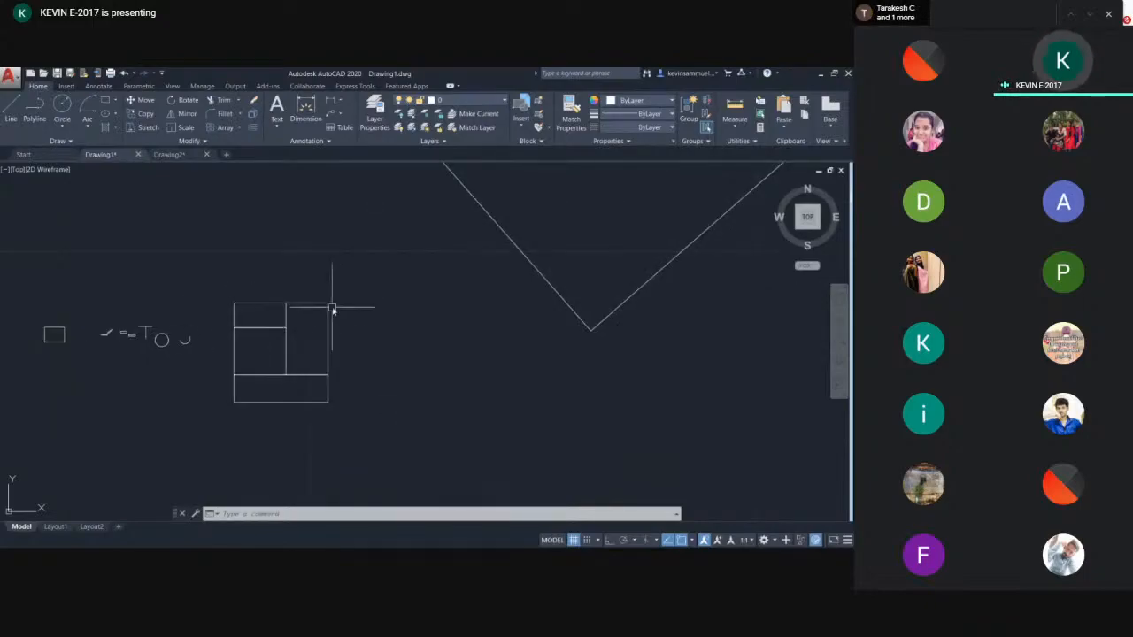
pyautogui.scroll(1, 335, 308)
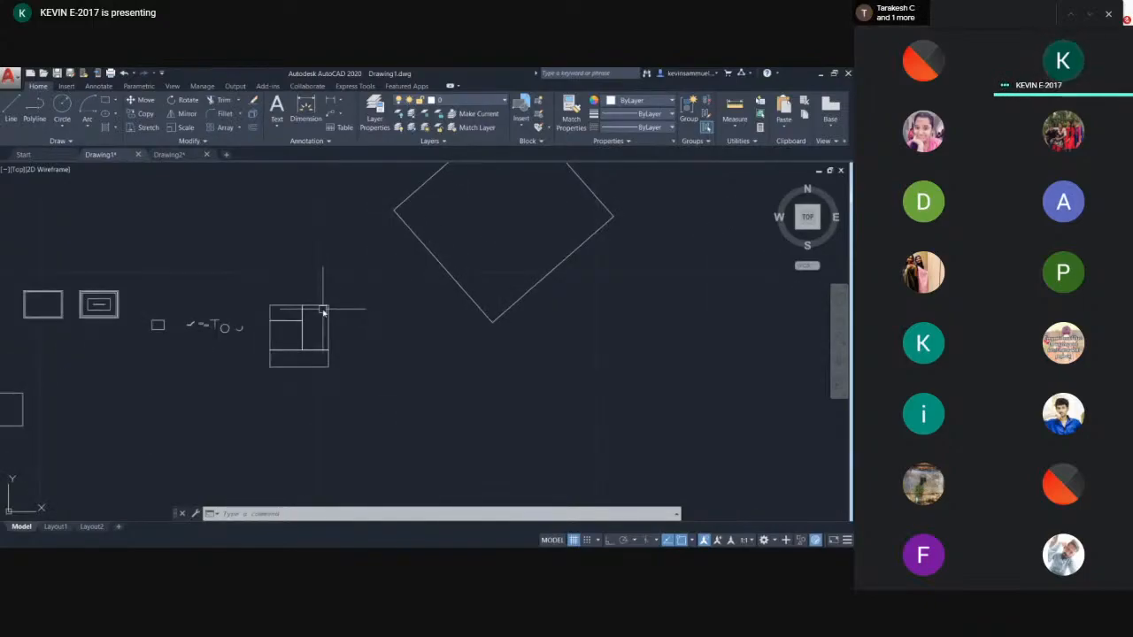
pyautogui.scroll(1, 336, 308)
pyautogui.scroll(2, 329, 301)
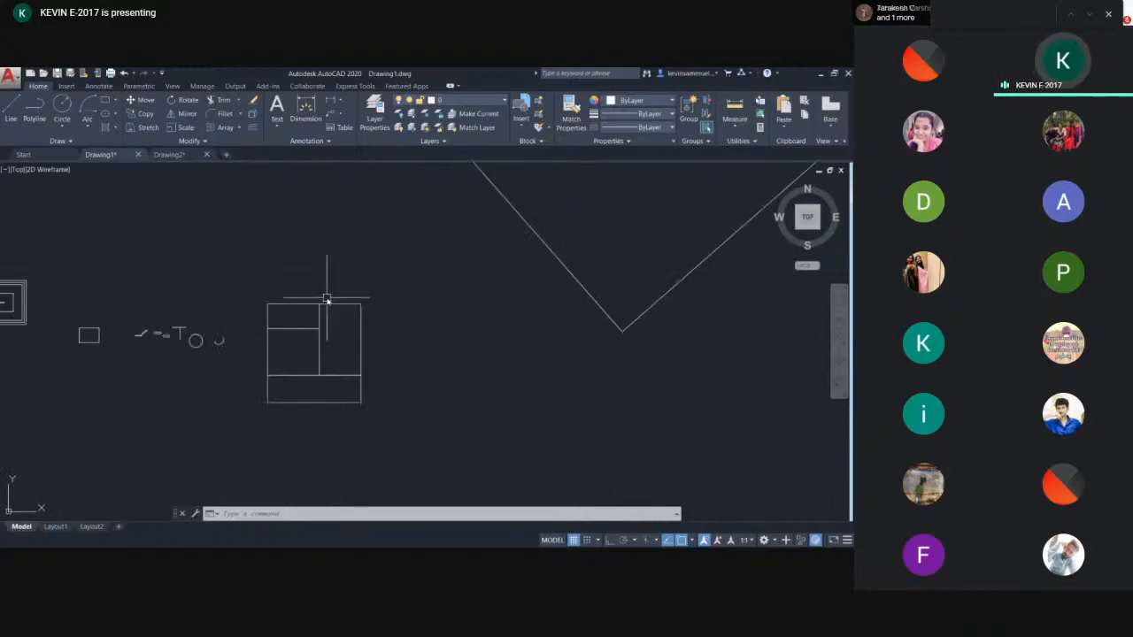
pyautogui.click(819, 74)
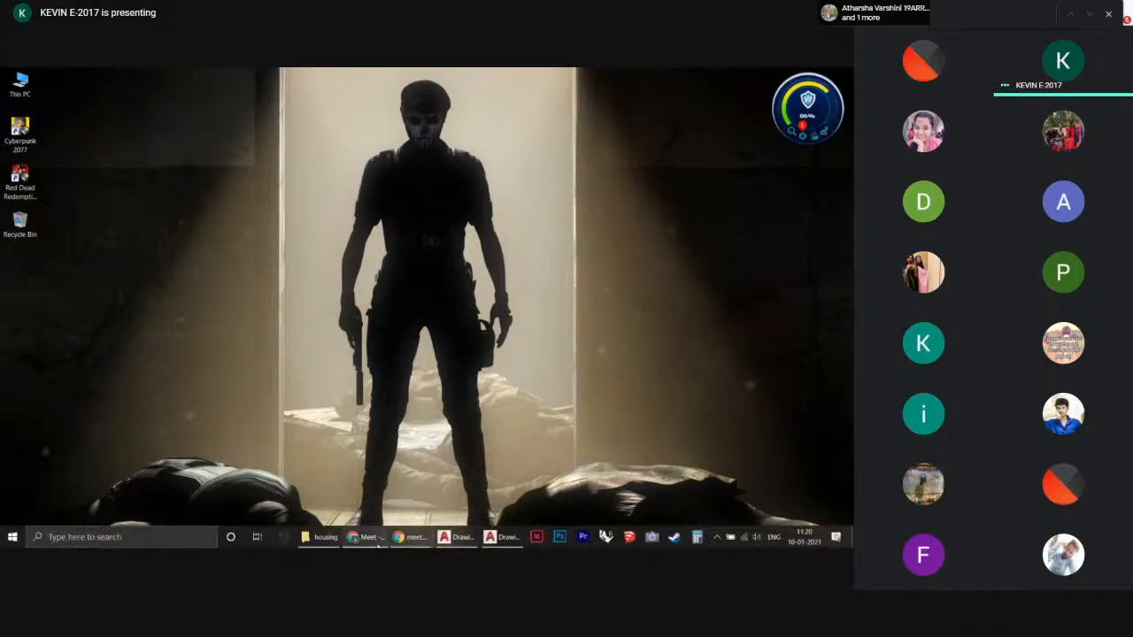
pyautogui.click(322, 537)
pyautogui.moveTo(142, 152); pyautogui.dragTo(459, 403)
pyautogui.click(840, 73)
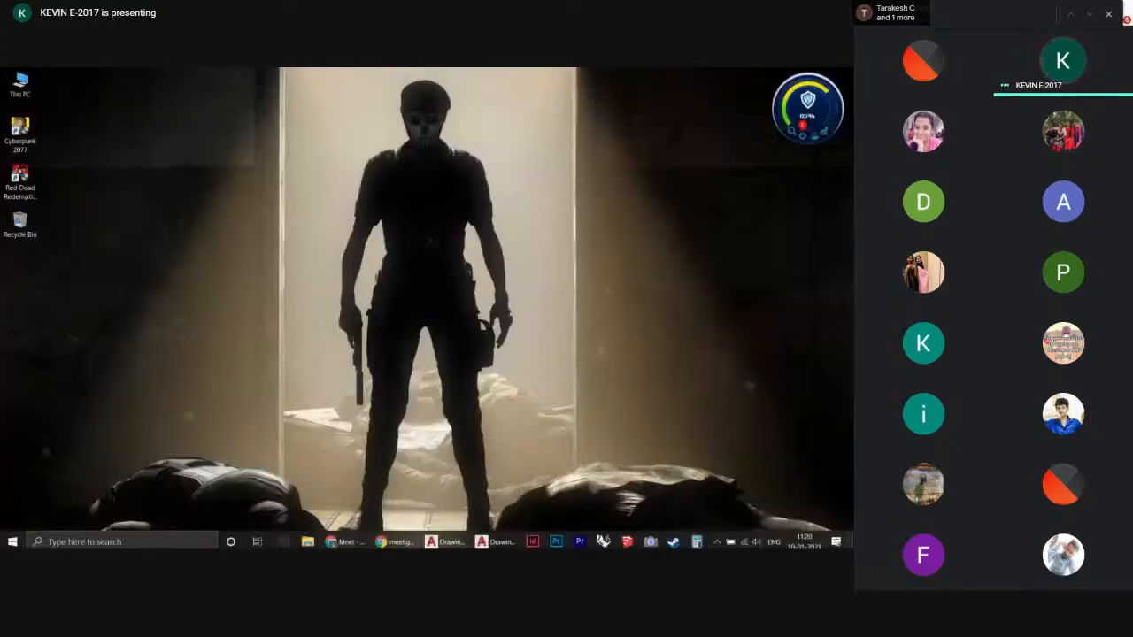
pyautogui.click(441, 537)
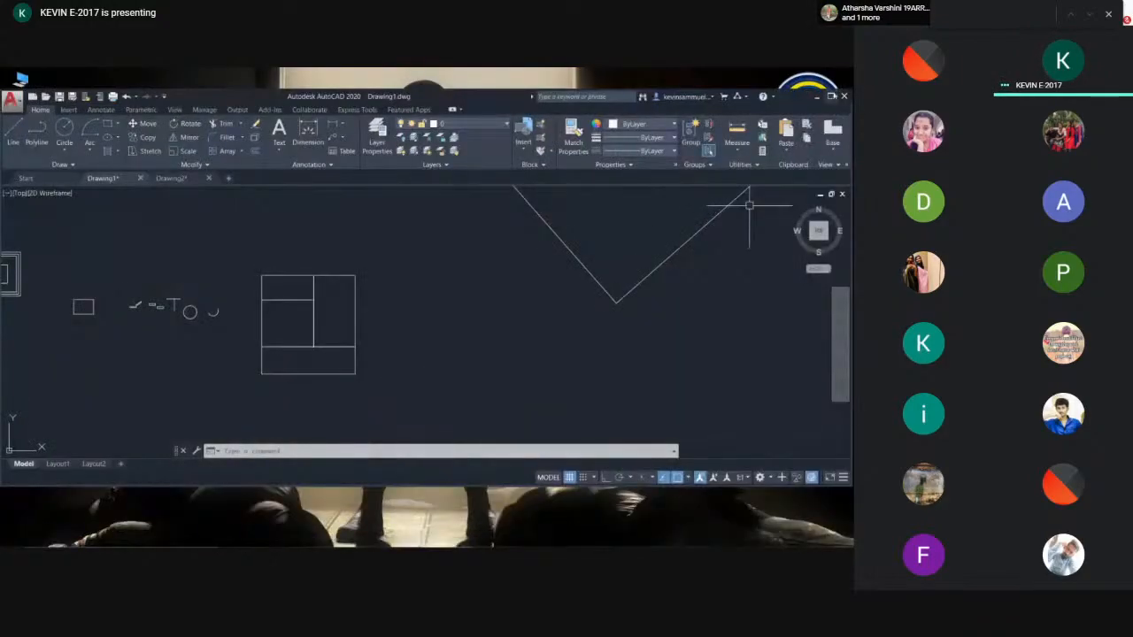
pyautogui.scroll(2, 357, 346)
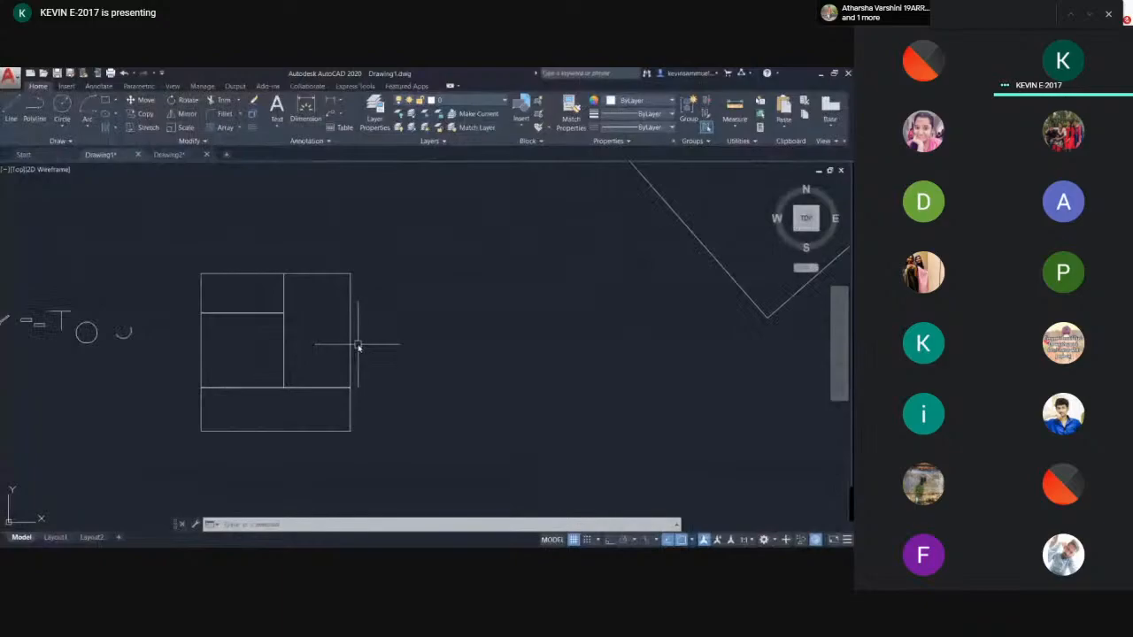
# - Open the recent drawing Final Plan.fin12.dwg and examine the floor plan around the lifts and toilets
pyautogui.click(10, 77)
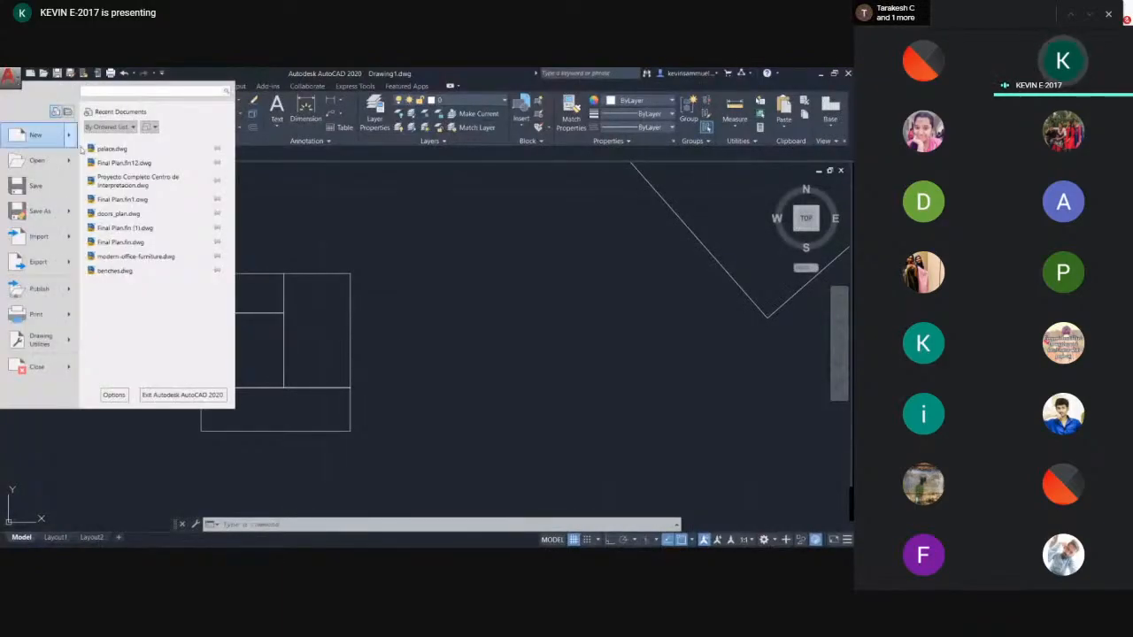
pyautogui.click(111, 164)
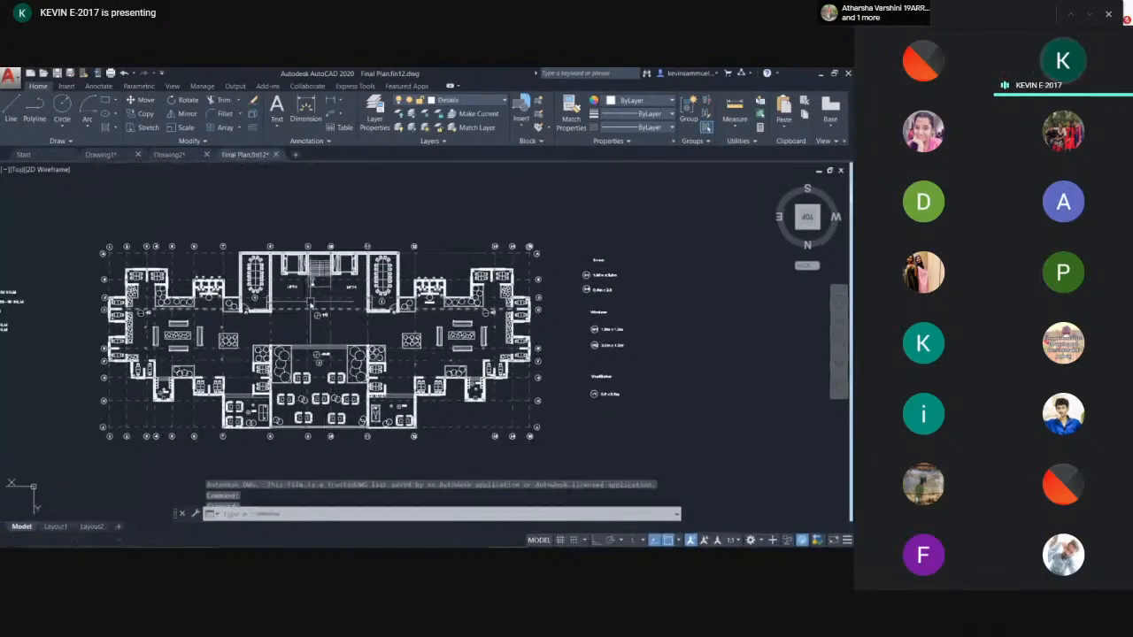
pyautogui.scroll(5, 312, 307)
pyautogui.scroll(-4, 301, 292)
pyautogui.scroll(3, 289, 281)
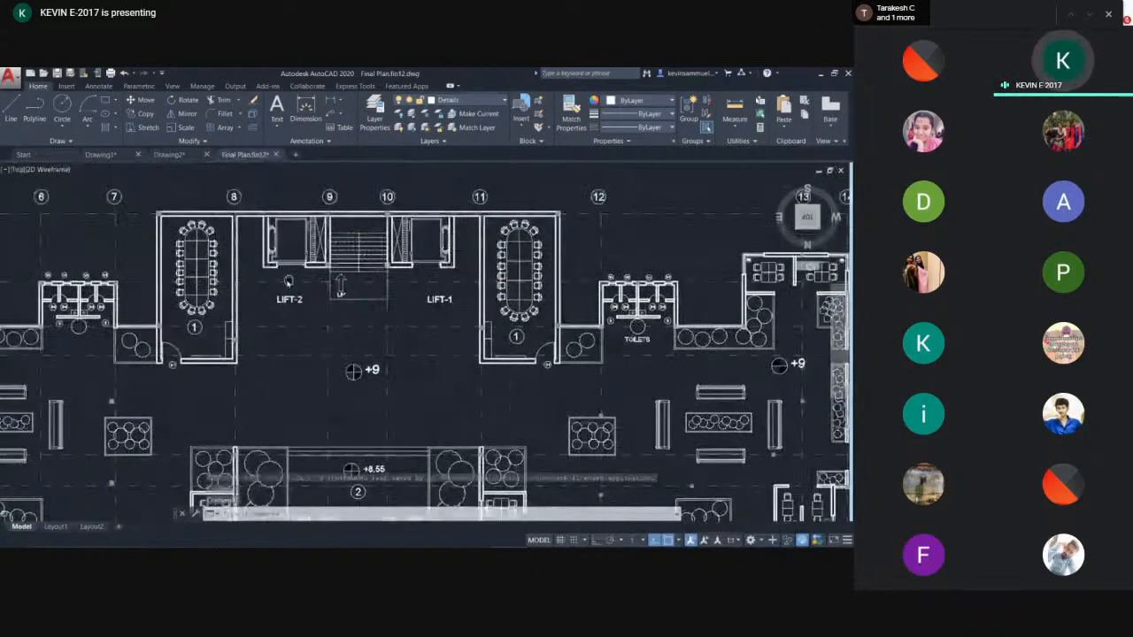
pyautogui.scroll(2, 423, 246)
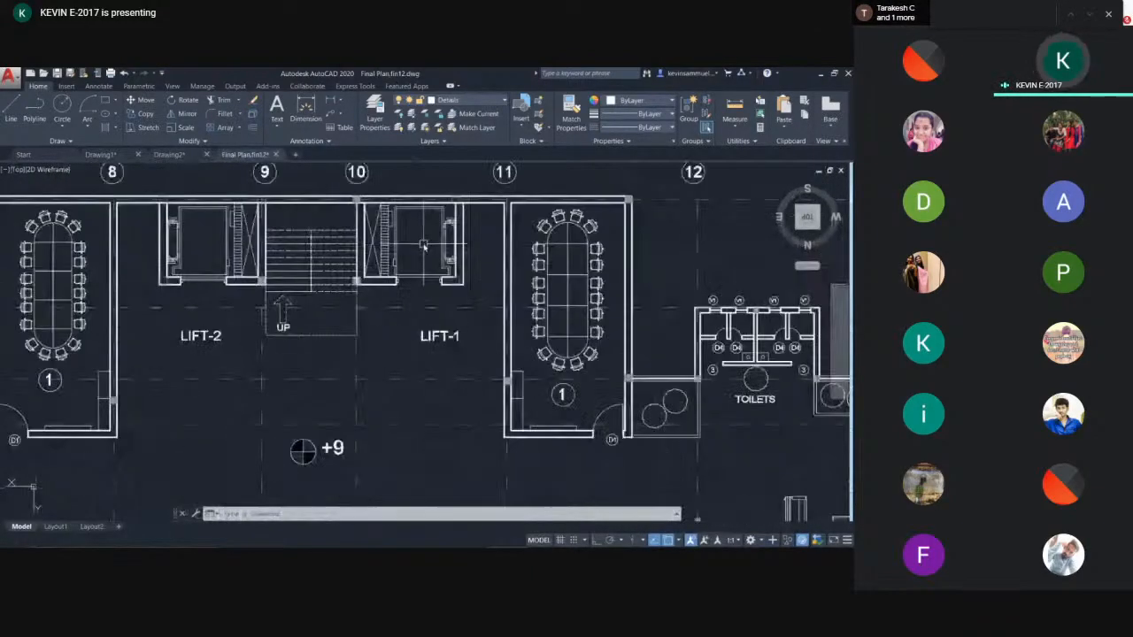
pyautogui.moveTo(429, 321); pyautogui.dragTo(420, 320, button='middle')
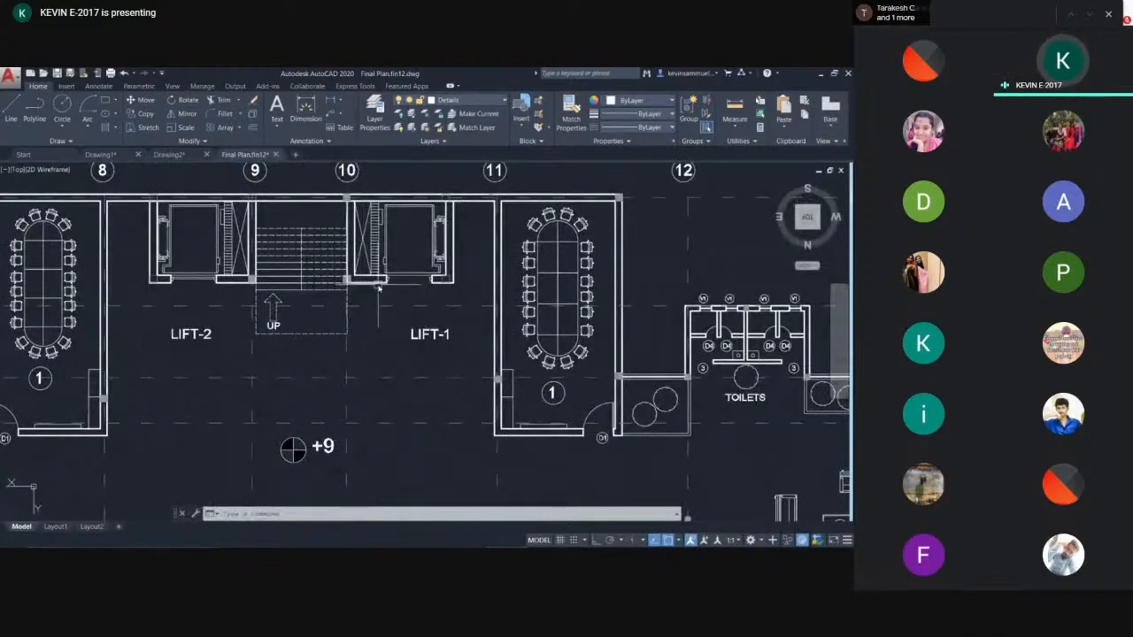
pyautogui.scroll(-2, 381, 283)
pyautogui.moveTo(425, 270)
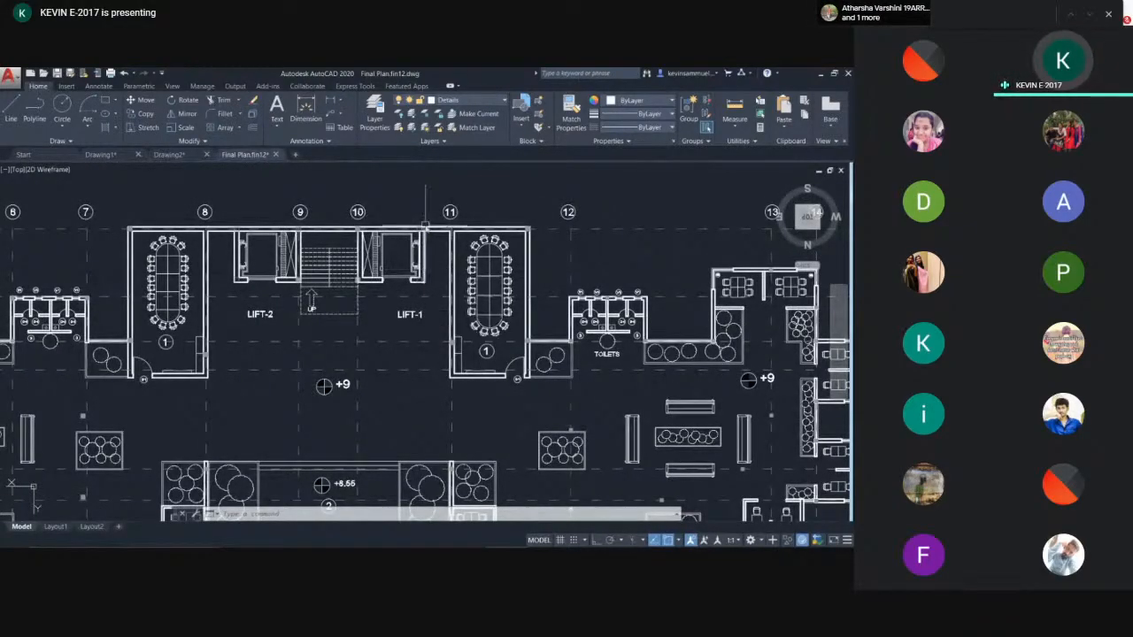
pyautogui.scroll(-5, 420, 261)
# - Switch back to Drawing1 and open the Layer Properties Manager with the LA command
pyautogui.click(182, 157)
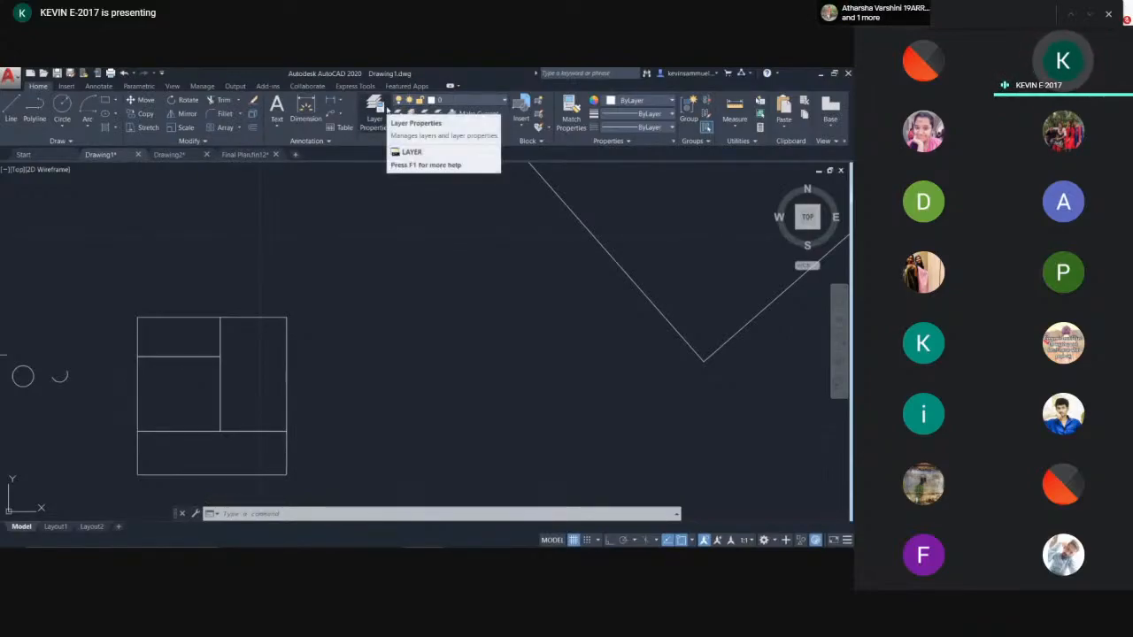
pyautogui.click(378, 232)
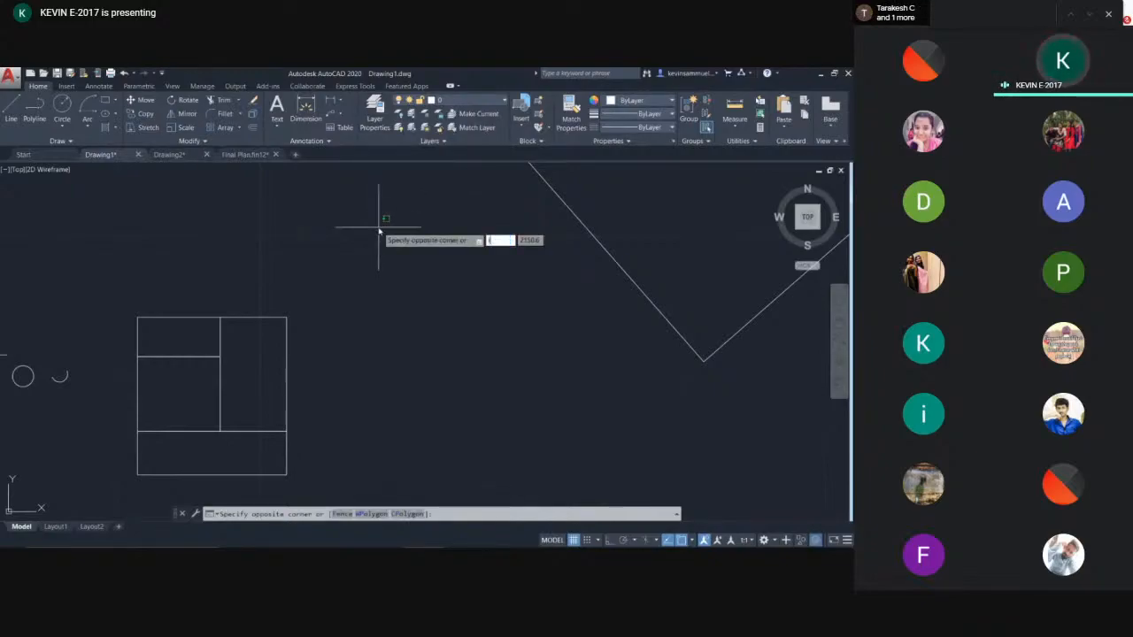
pyautogui.press('Escape')
pyautogui.press('Escape')
pyautogui.write('la')
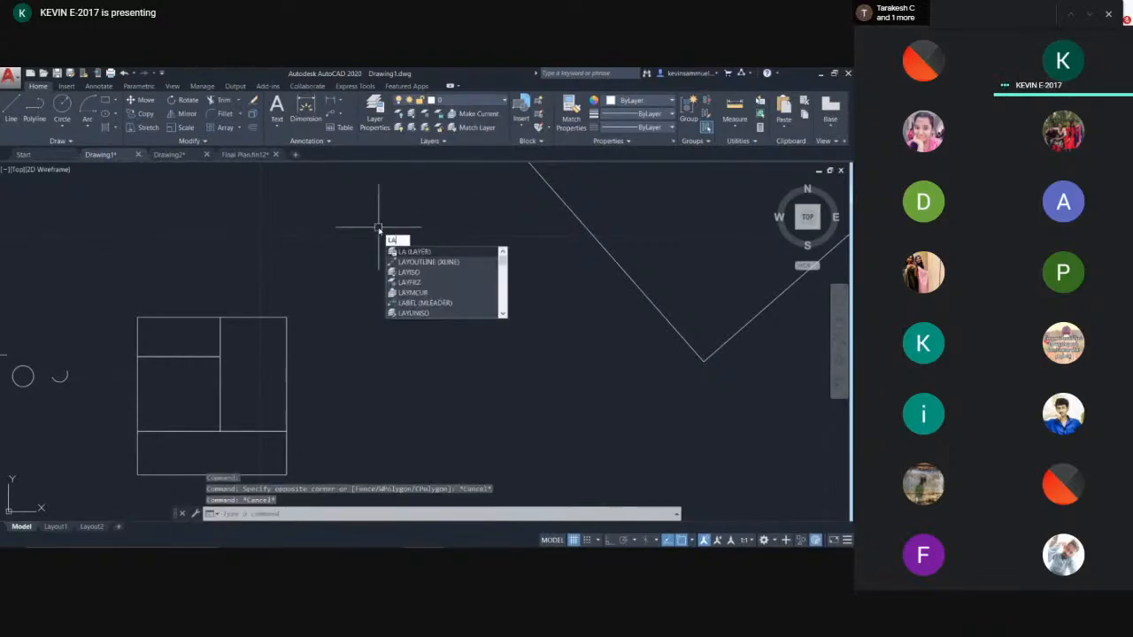
pyautogui.click(433, 256)
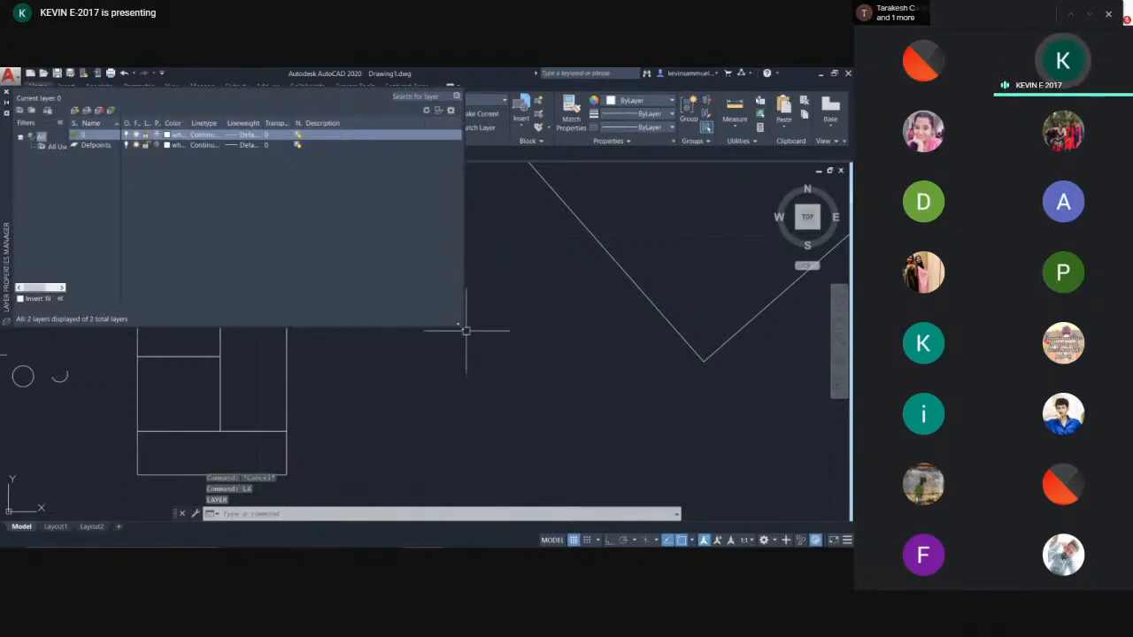
pyautogui.moveTo(462, 328); pyautogui.dragTo(594, 393)
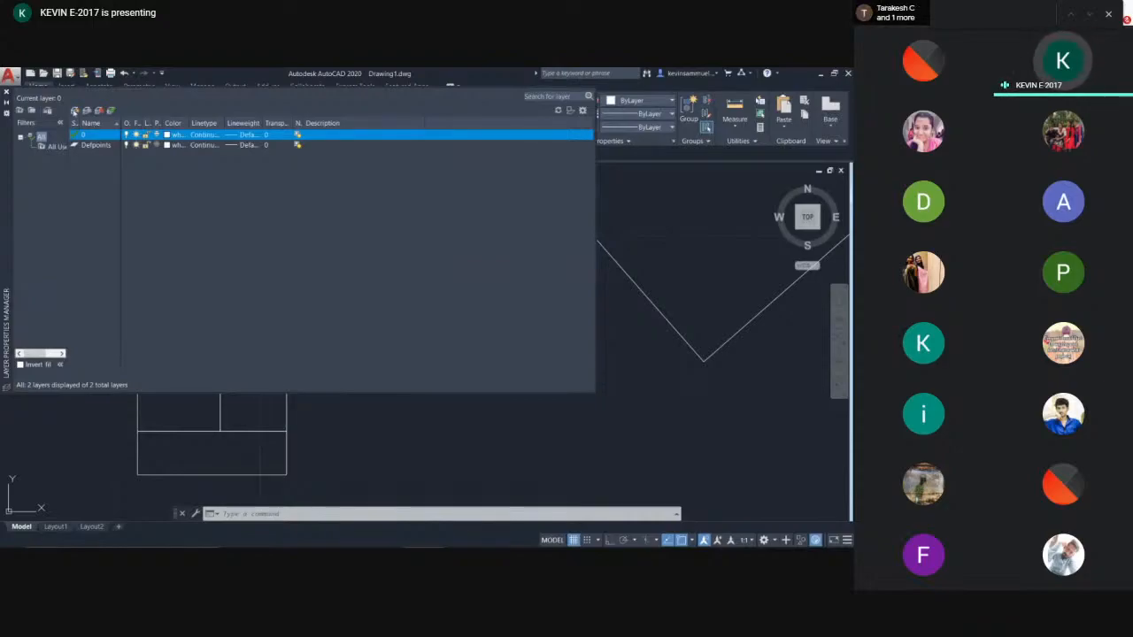
# - Create three new layers, naming the first Wall and the second Windows
pyautogui.click(76, 111)
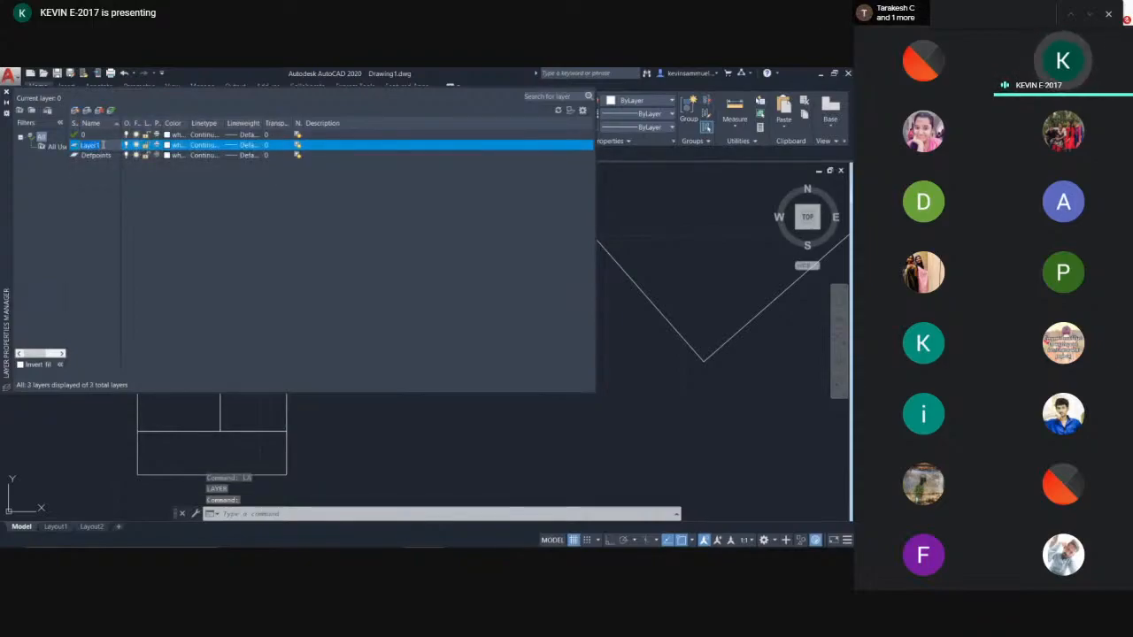
pyautogui.write('Wall')
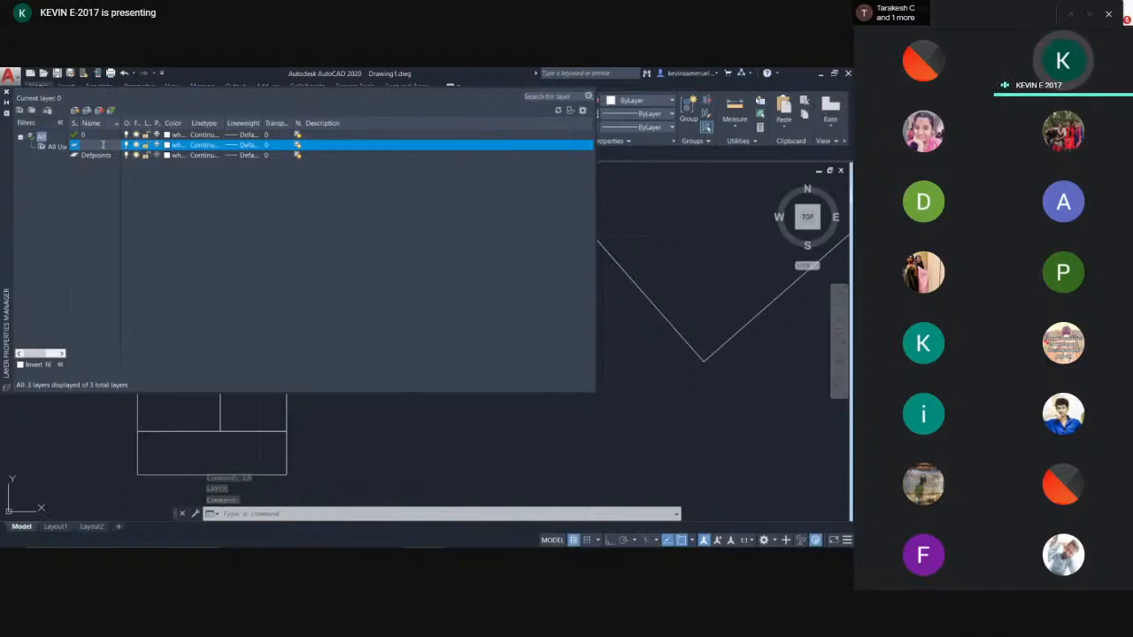
pyautogui.press('Return')
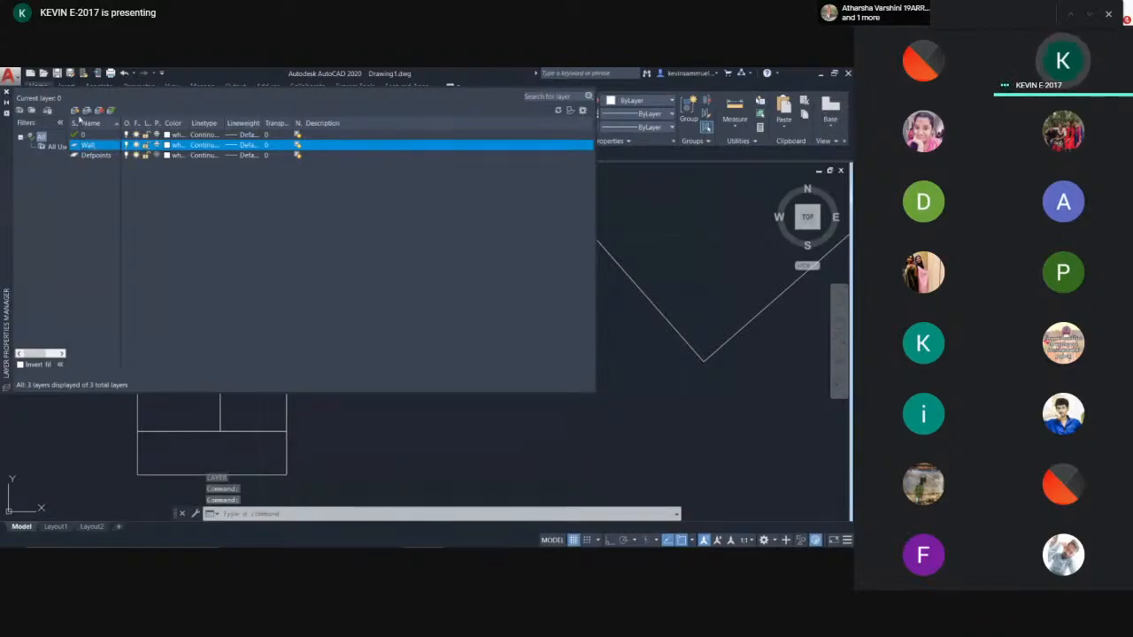
pyautogui.click(75, 111)
pyautogui.press('BackSpace')
pyautogui.write('Windows')
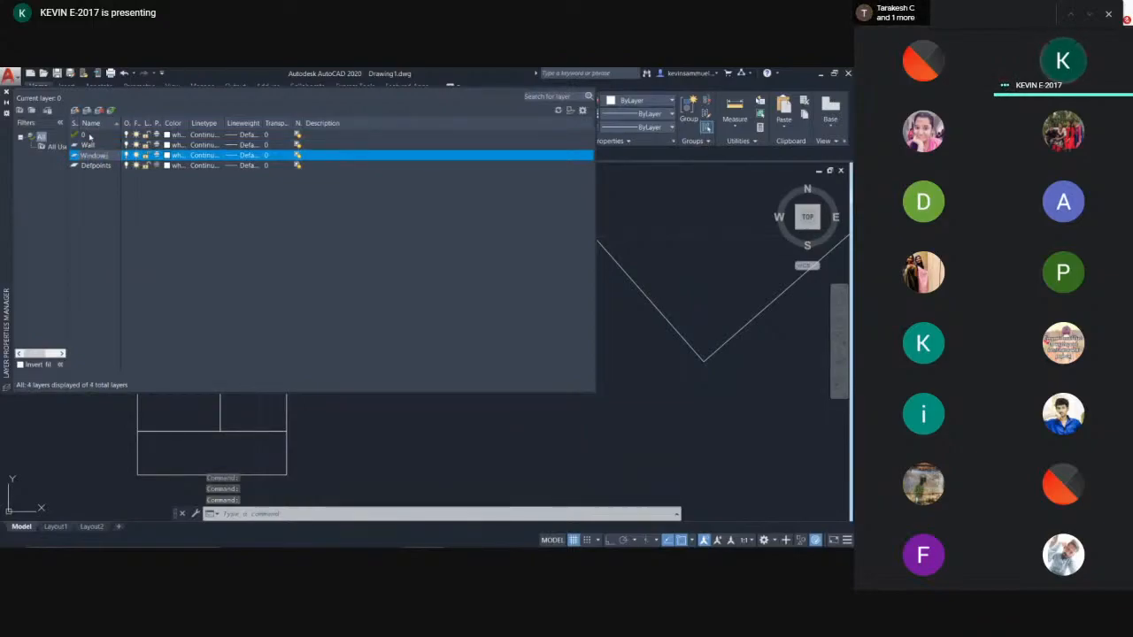
pyautogui.click(75, 112)
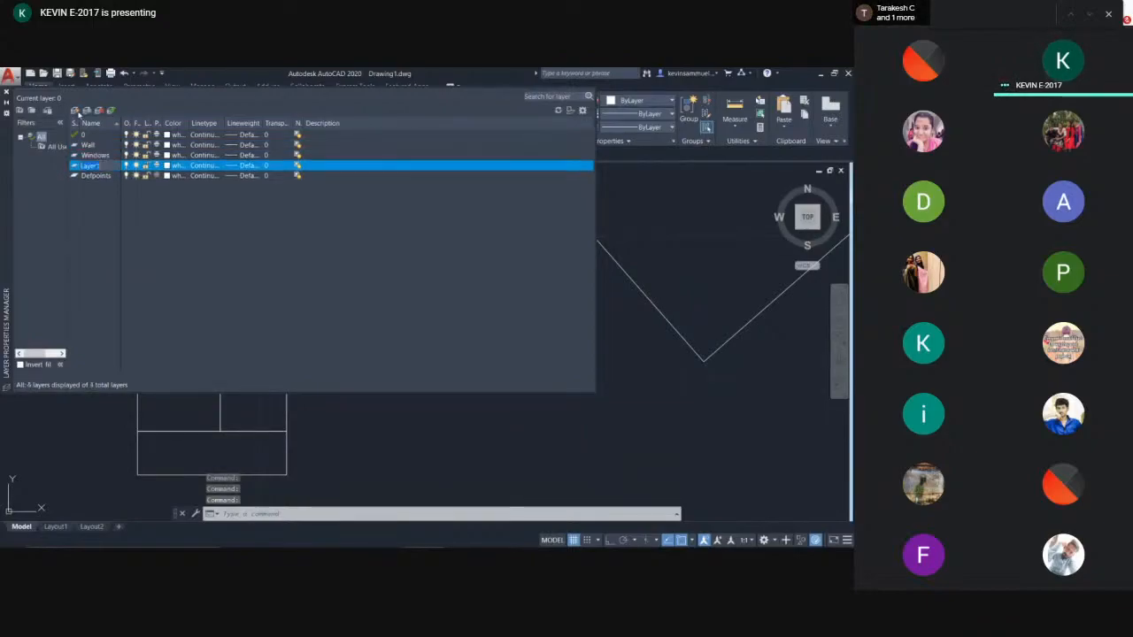
pyautogui.write('Doors')
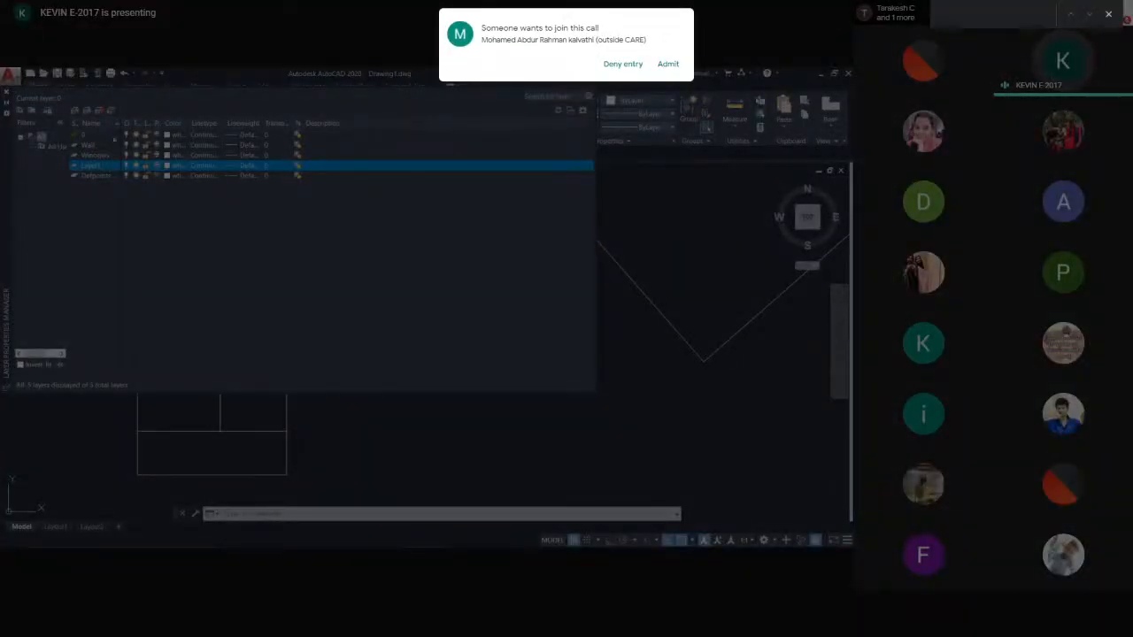
# - Set the Wall layer's colour to red and the Windows layer's colour to index 130
pyautogui.click(97, 145)
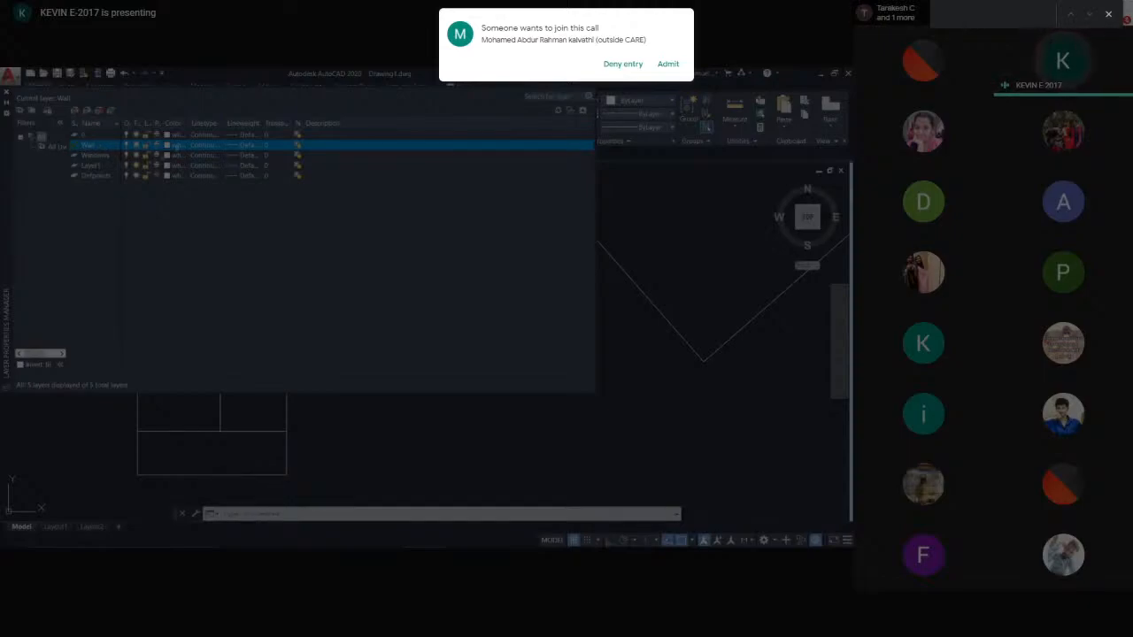
pyautogui.click(166, 145)
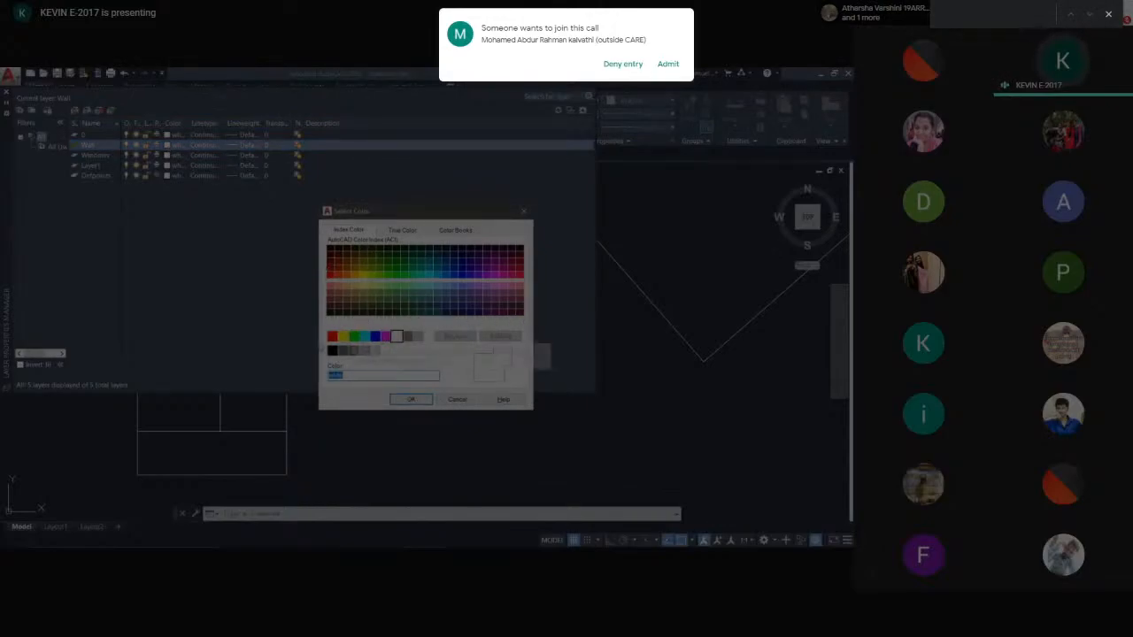
pyautogui.click(331, 336)
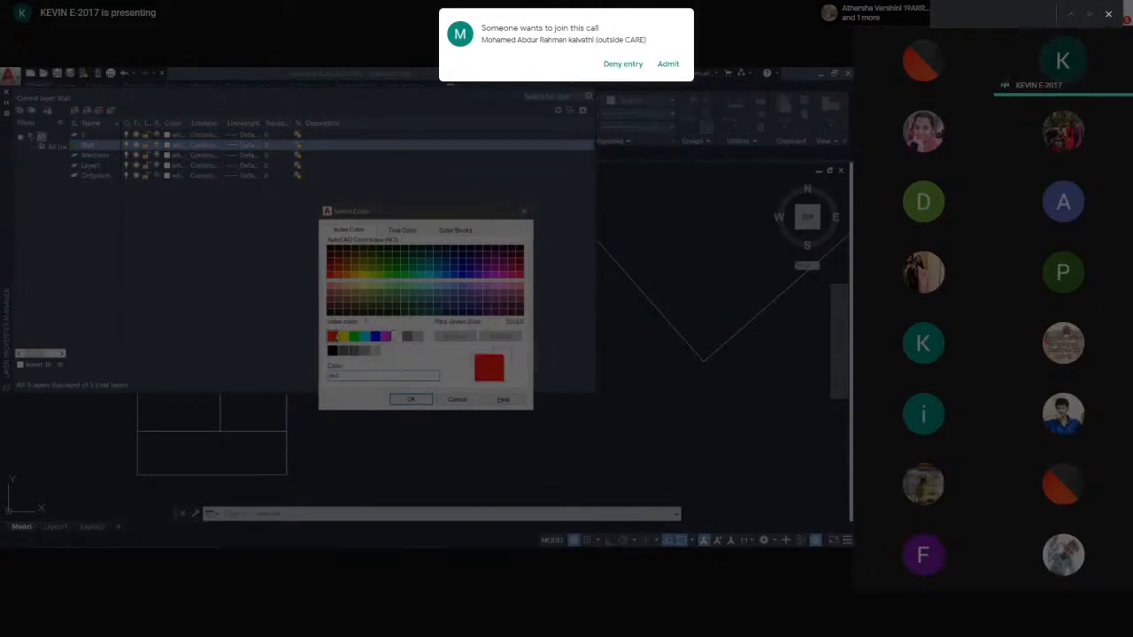
pyautogui.click(410, 399)
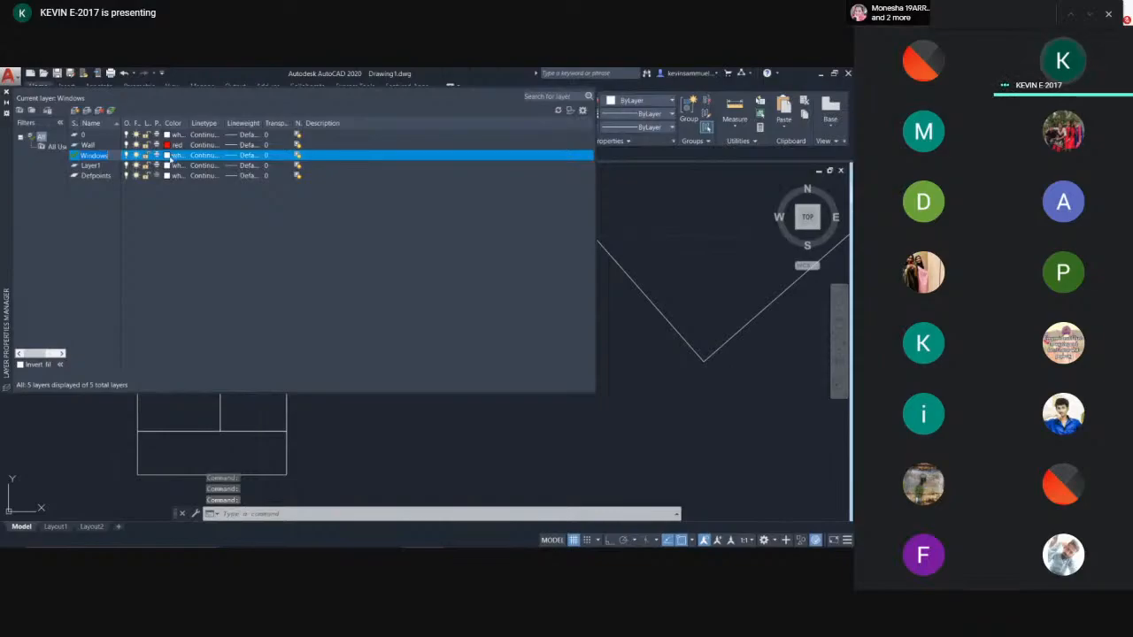
pyautogui.click(168, 155)
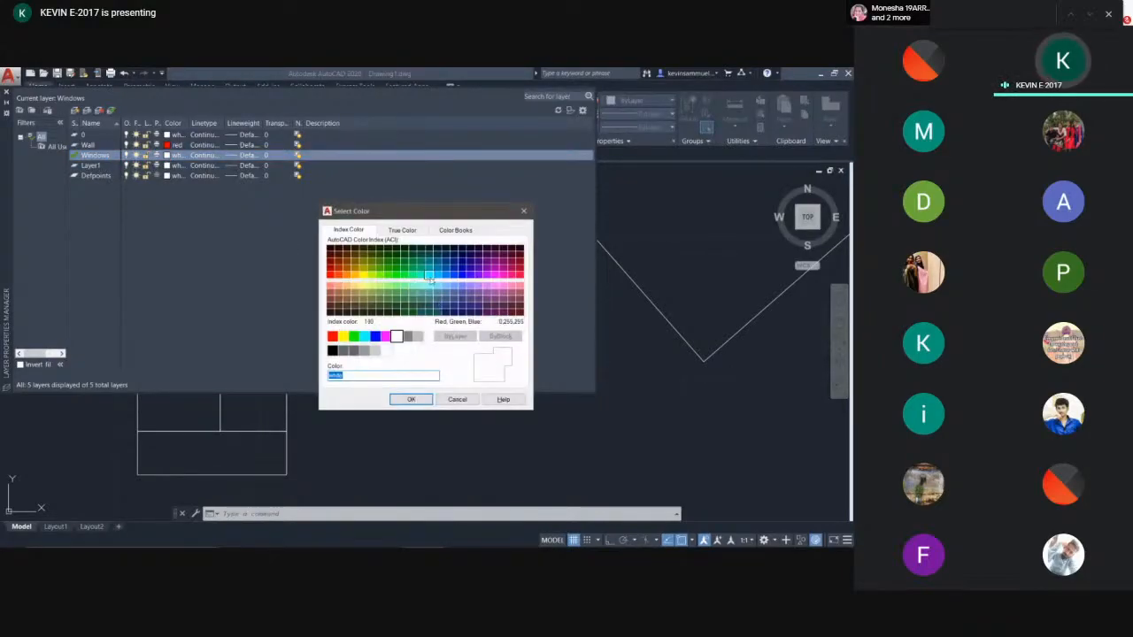
pyautogui.click(429, 277)
pyautogui.click(411, 399)
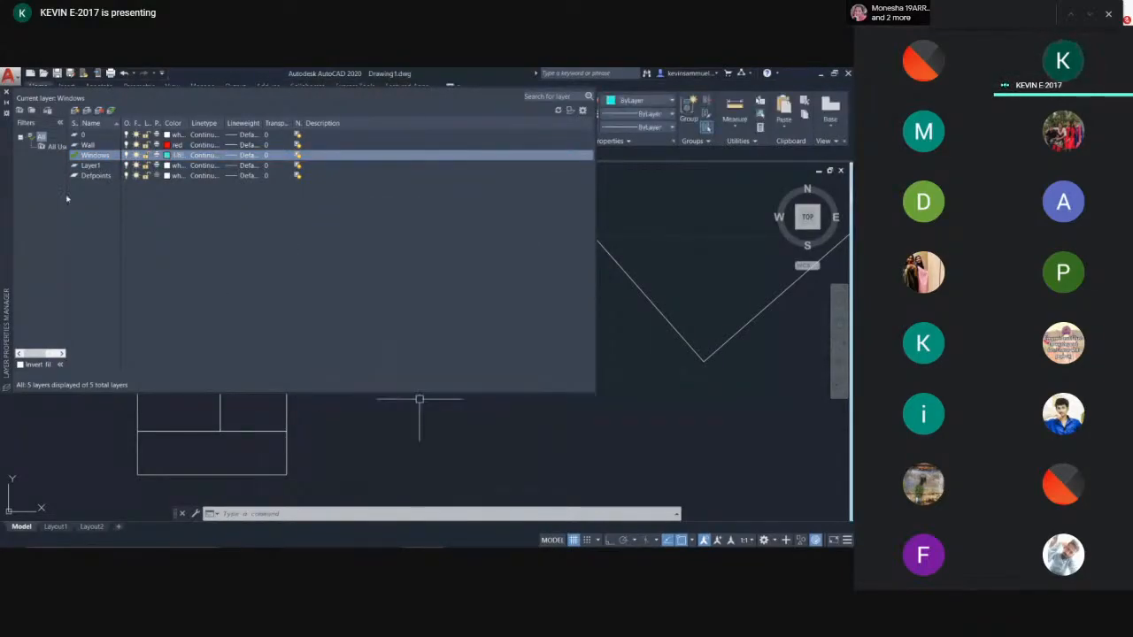
# - Rename Layer1 as Door, set its colour to index 100 and close the layer manager
pyautogui.click(100, 167)
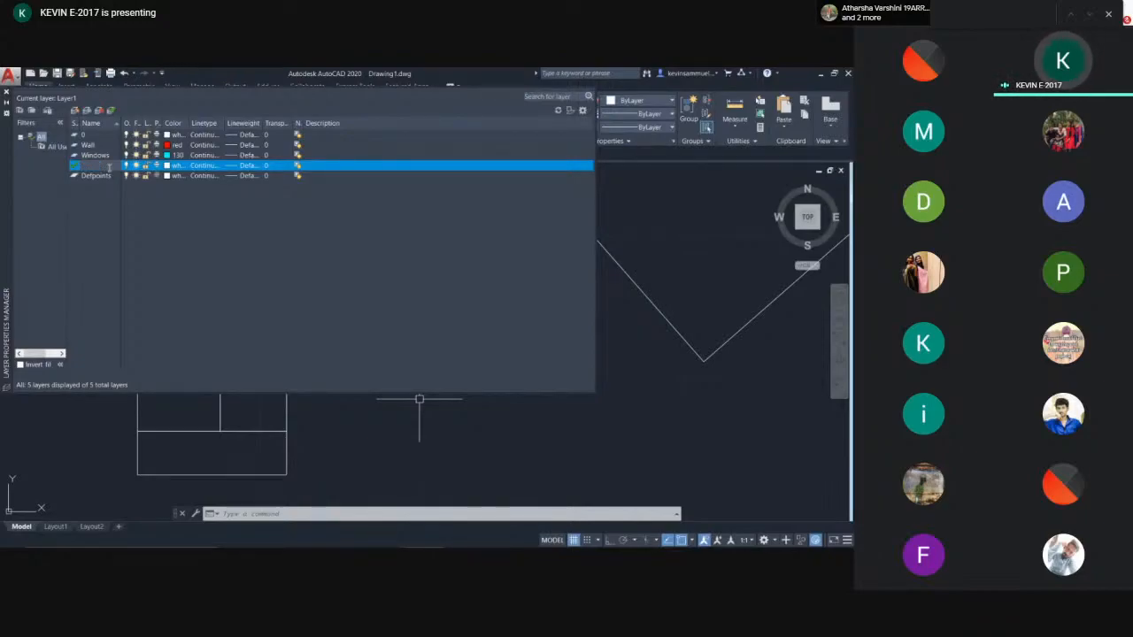
pyautogui.write('Door')
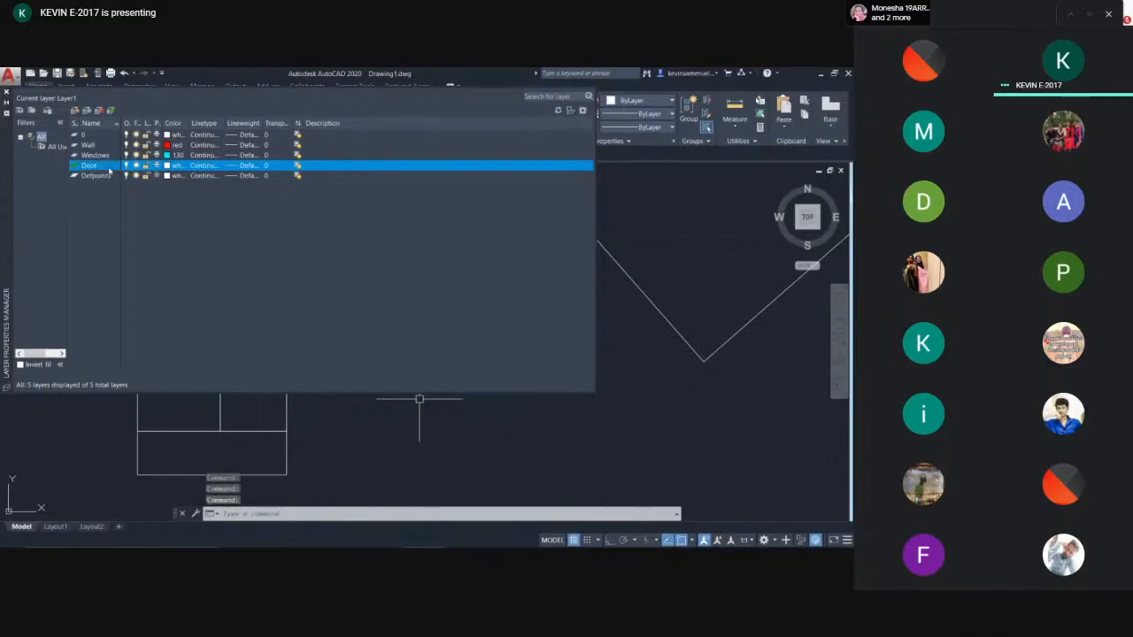
pyautogui.click(167, 168)
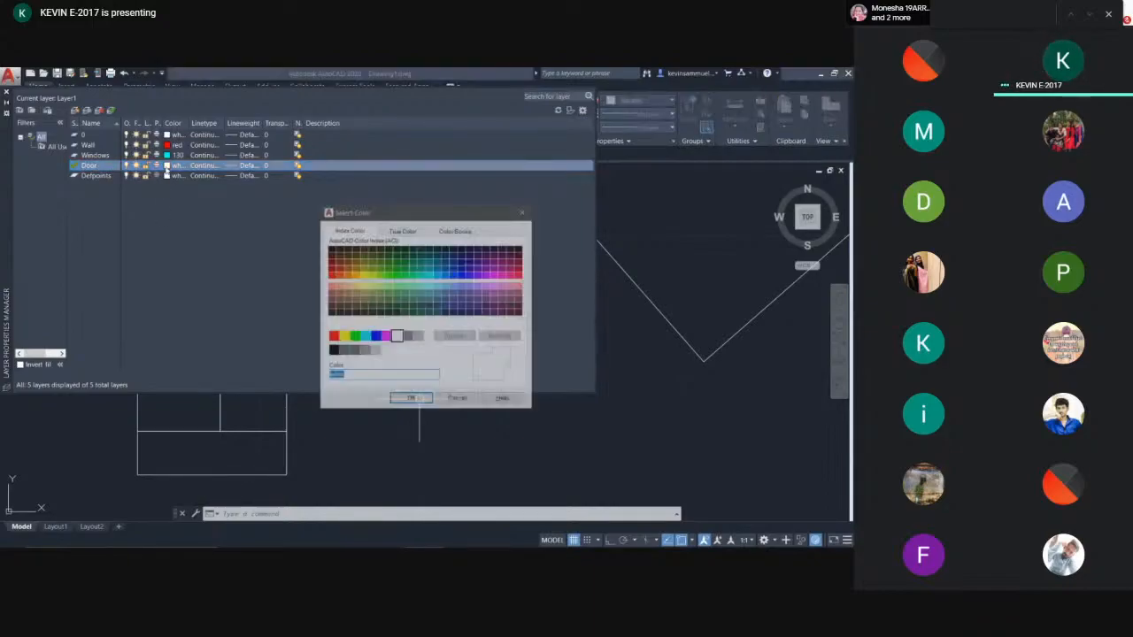
pyautogui.click(405, 278)
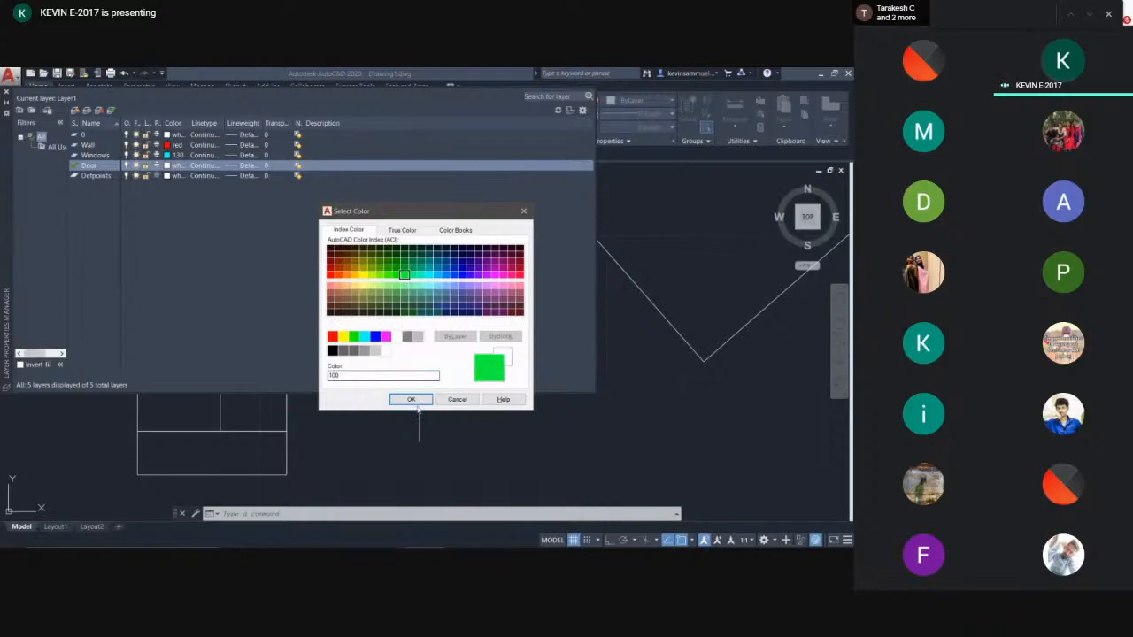
pyautogui.click(411, 400)
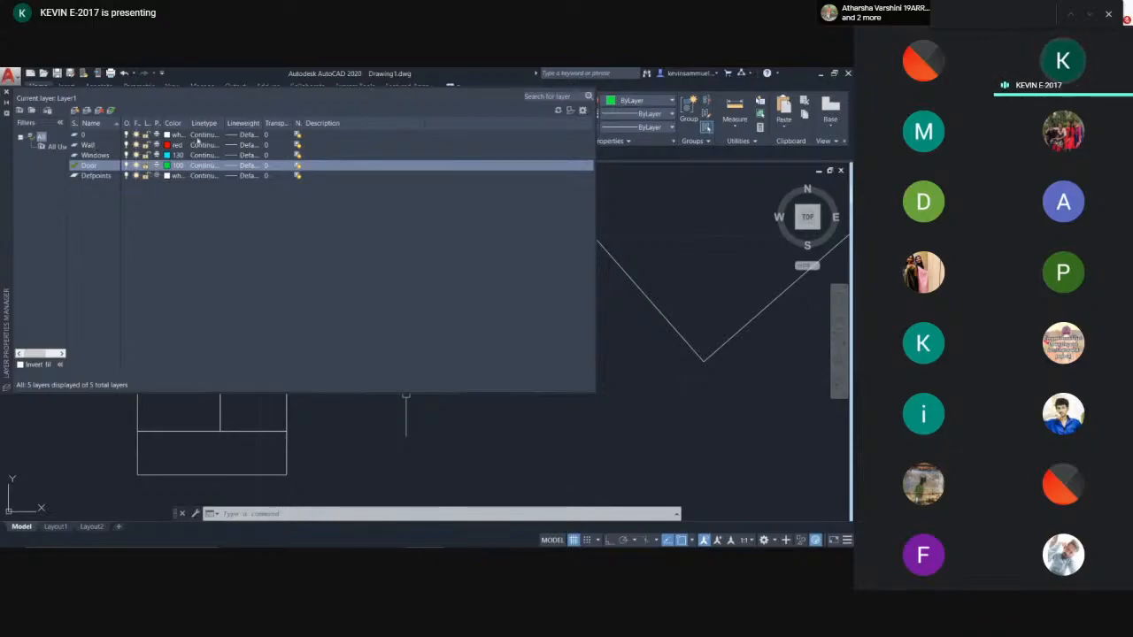
pyautogui.moveTo(188, 123); pyautogui.dragTo(301, 124)
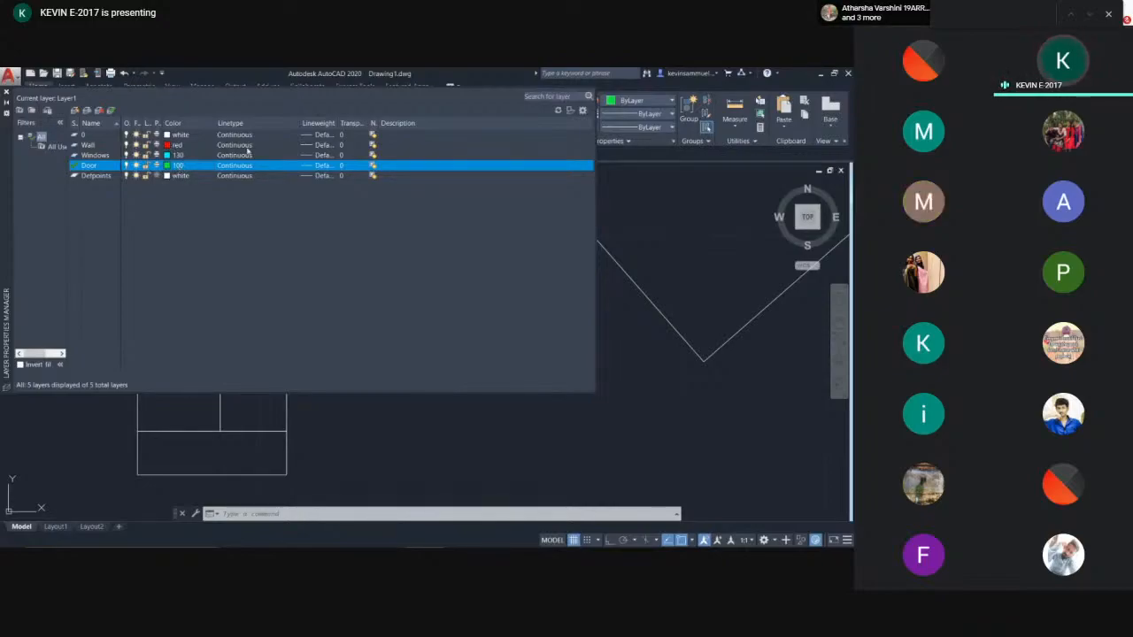
pyautogui.click(8, 93)
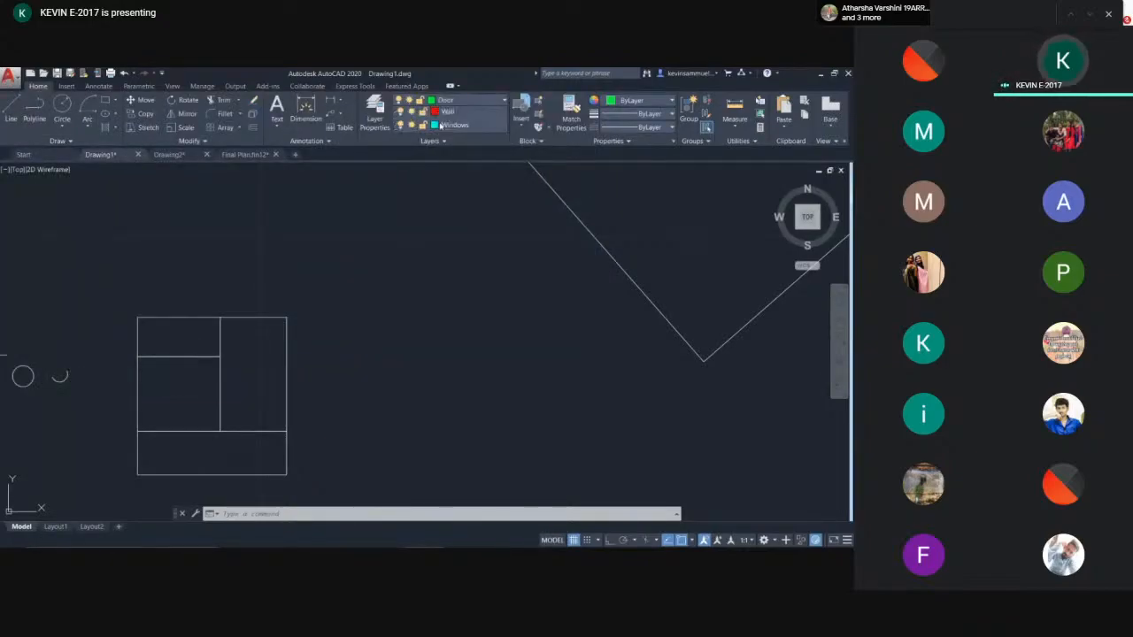
# - Make Wall the current layer and erase all existing objects in the drawing
pyautogui.click(447, 101)
pyautogui.click(444, 153)
pyautogui.scroll(-9, 483, 243)
pyautogui.moveTo(493, 255); pyautogui.dragTo(327, 287, button='middle')
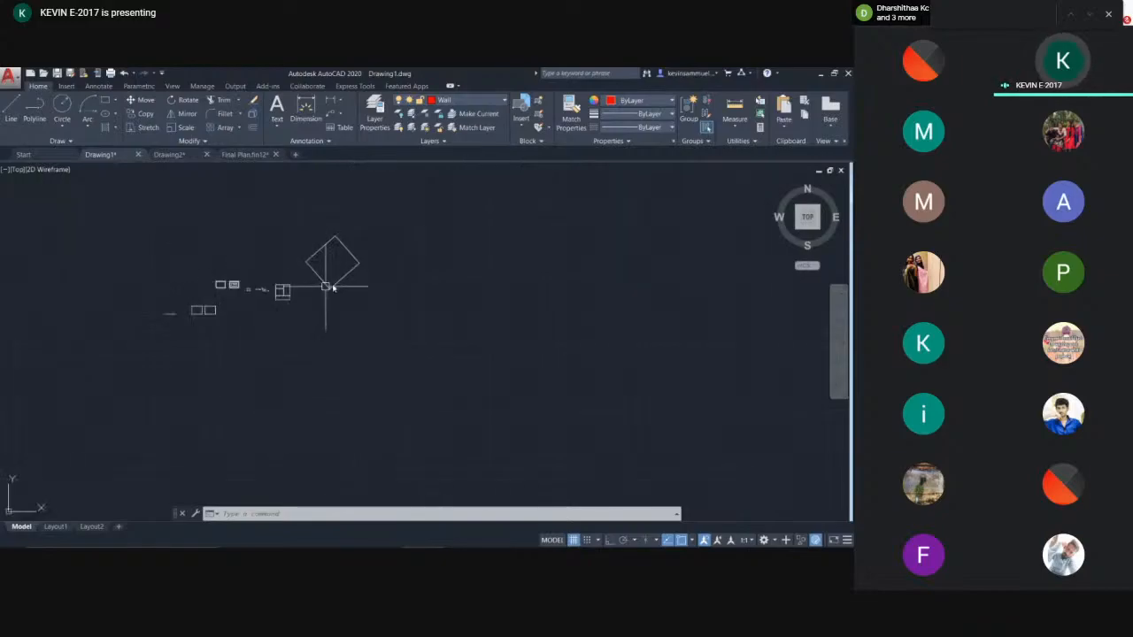
pyautogui.click(417, 207)
pyautogui.click(151, 384)
pyautogui.press('Delete')
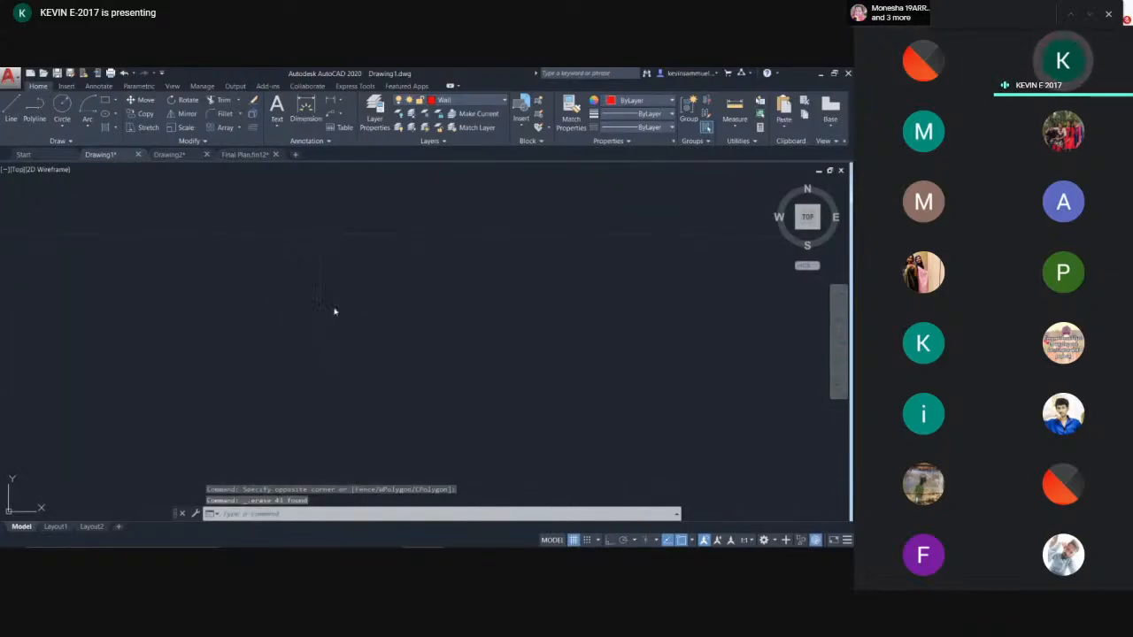
# - Draw a 10 by 15 rectangular room outline with the Line tool in ortho mode, closing at the start point
pyautogui.write('l')
pyautogui.press('Return')
pyautogui.click(319, 231)
pyautogui.press('F8')
pyautogui.write('1')
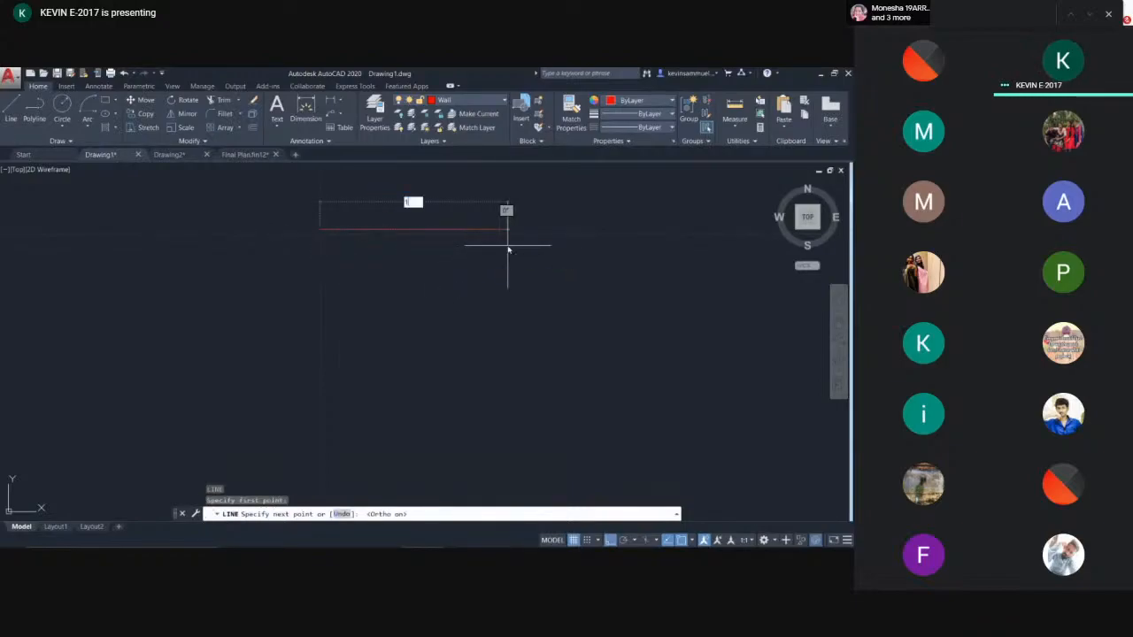
pyautogui.write('0')
pyautogui.press('Return')
pyautogui.write('1')
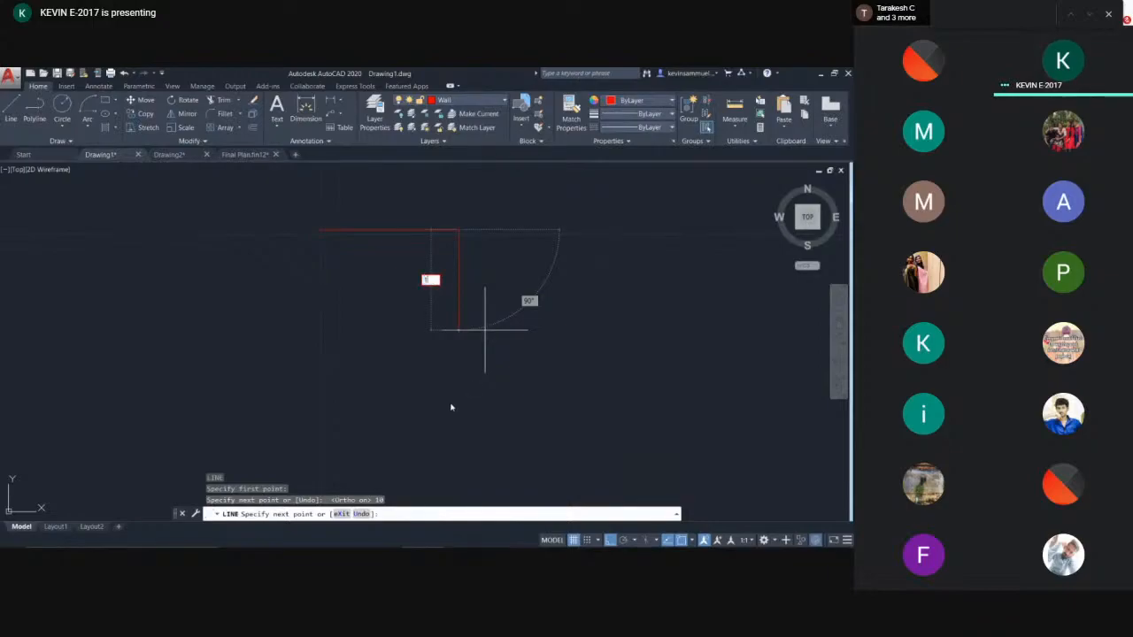
pyautogui.write('5')
pyautogui.press('Return')
pyautogui.write('1')
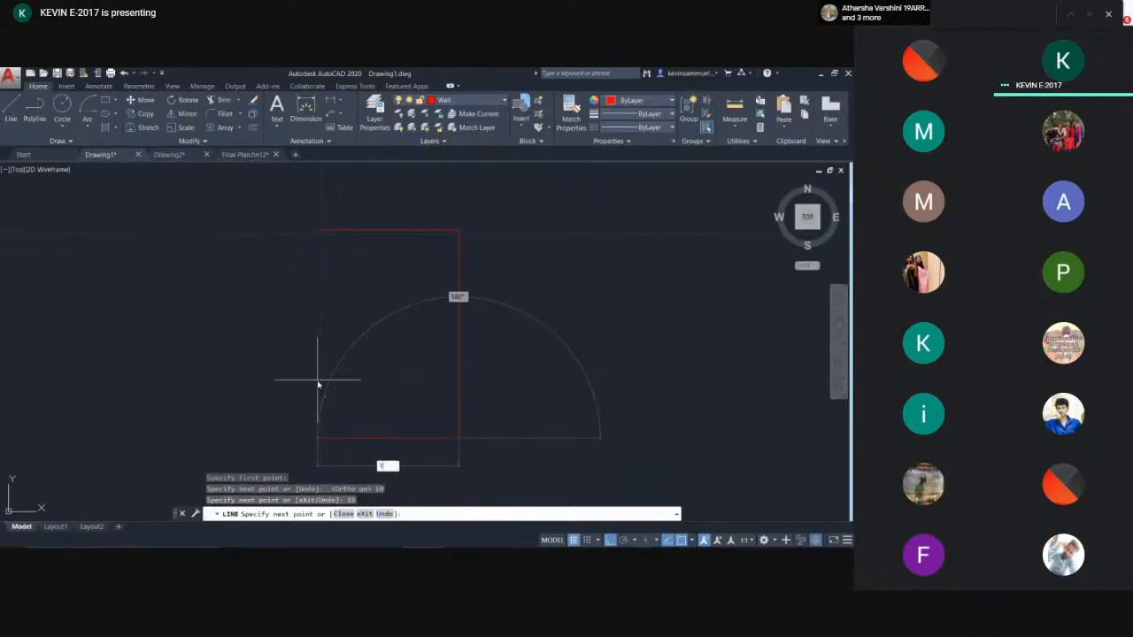
pyautogui.write('0')
pyautogui.press('Return')
pyautogui.click(320, 231)
pyautogui.press('Return')
# - Draw a second room with lines from the first room's top-right corner, about 15 units wide and 9 deep
pyautogui.moveTo(434, 293); pyautogui.dragTo(384, 294, button='middle')
pyautogui.press('Return')
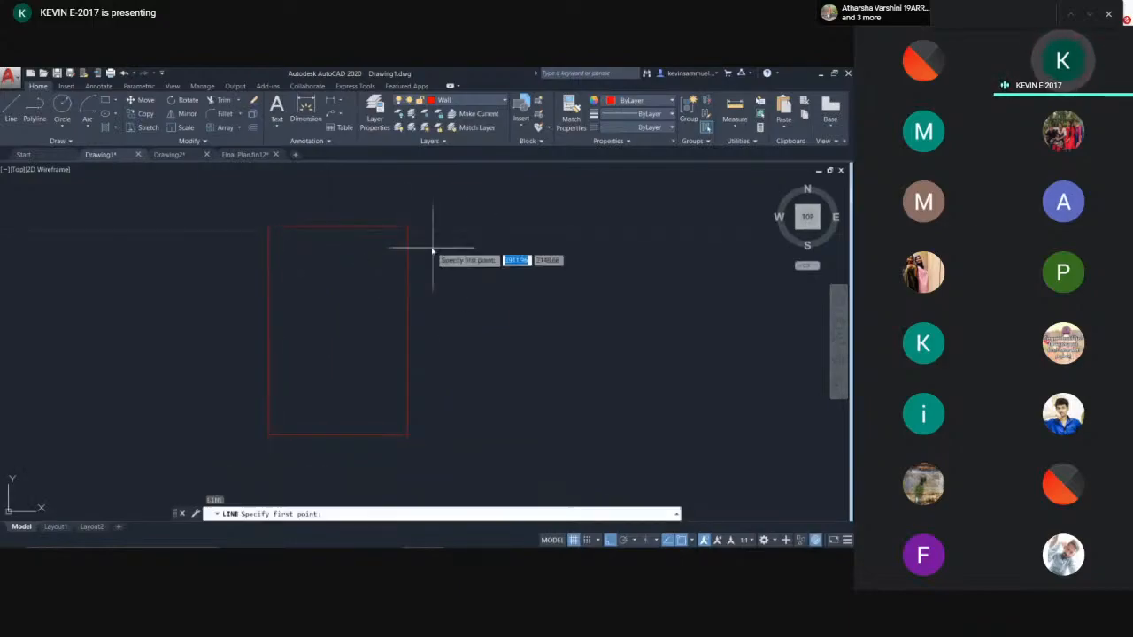
pyautogui.click(408, 228)
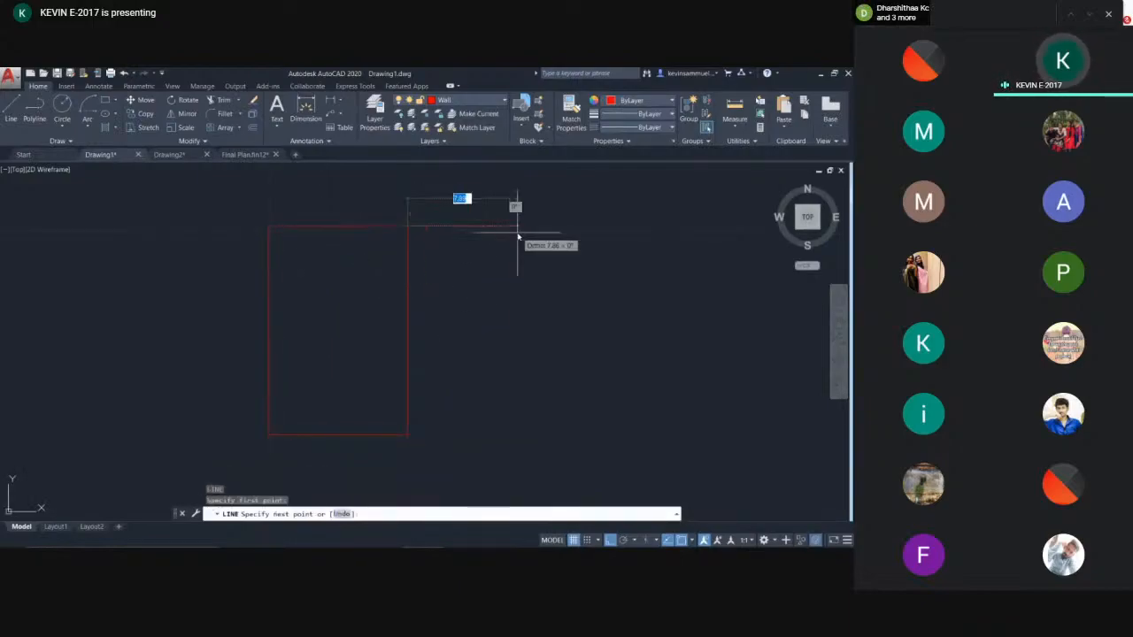
pyautogui.click(629, 231)
pyautogui.click(630, 357)
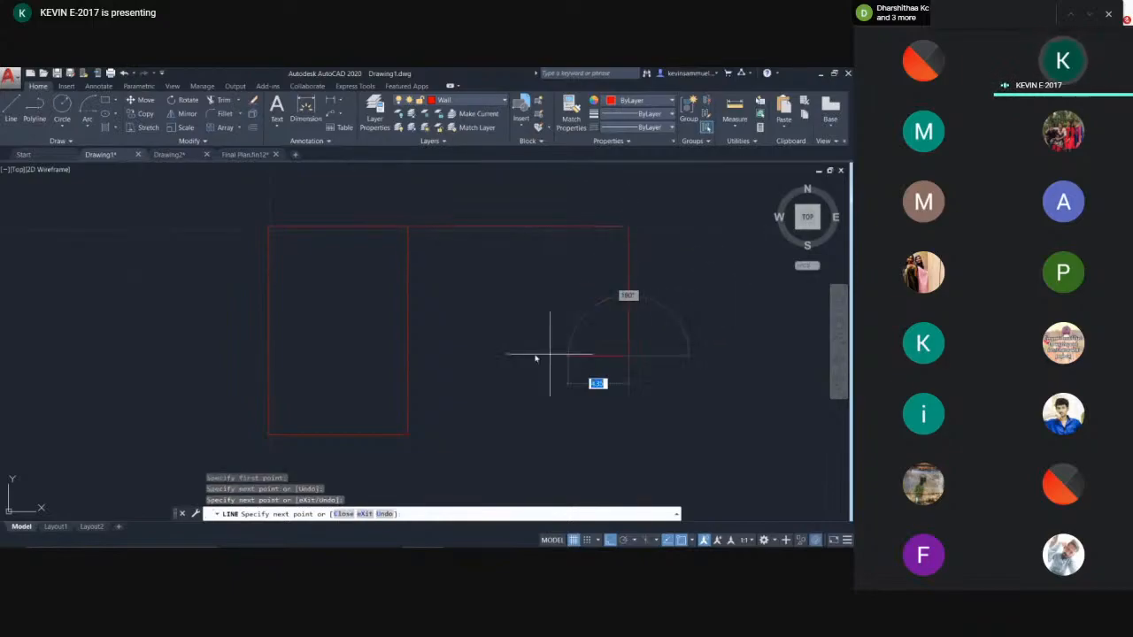
pyautogui.click(408, 356)
pyautogui.press('Return')
# - Load the DASHED2 linetype from acadiso.lin into the drawing through the Linetype Manager
pyautogui.scroll(2, 424, 282)
pyautogui.scroll(-2, 425, 281)
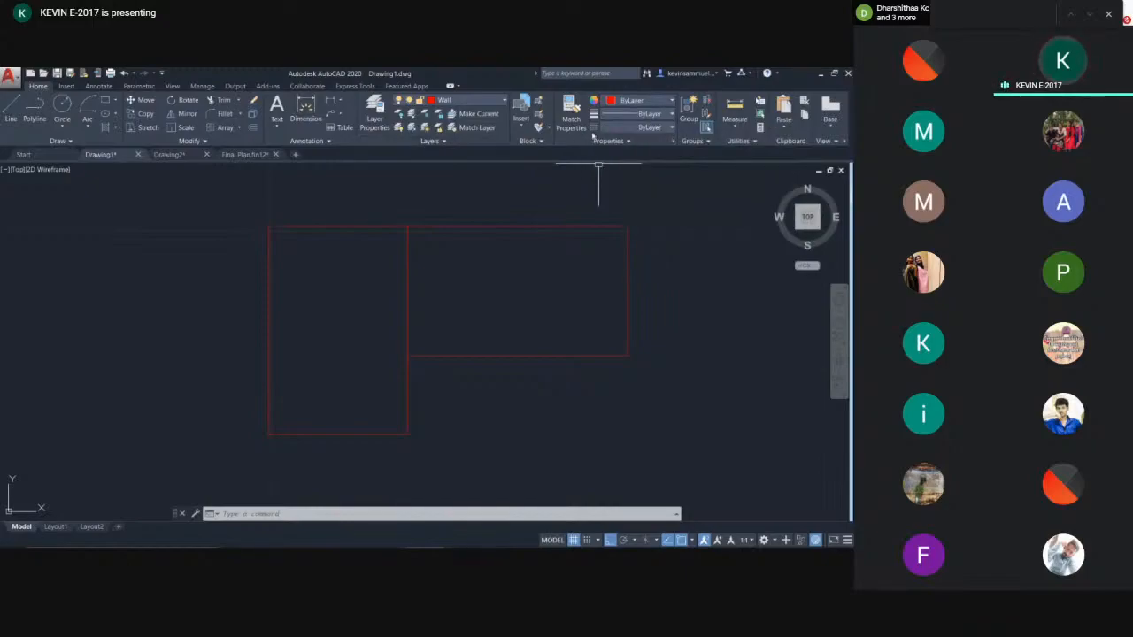
pyautogui.click(616, 133)
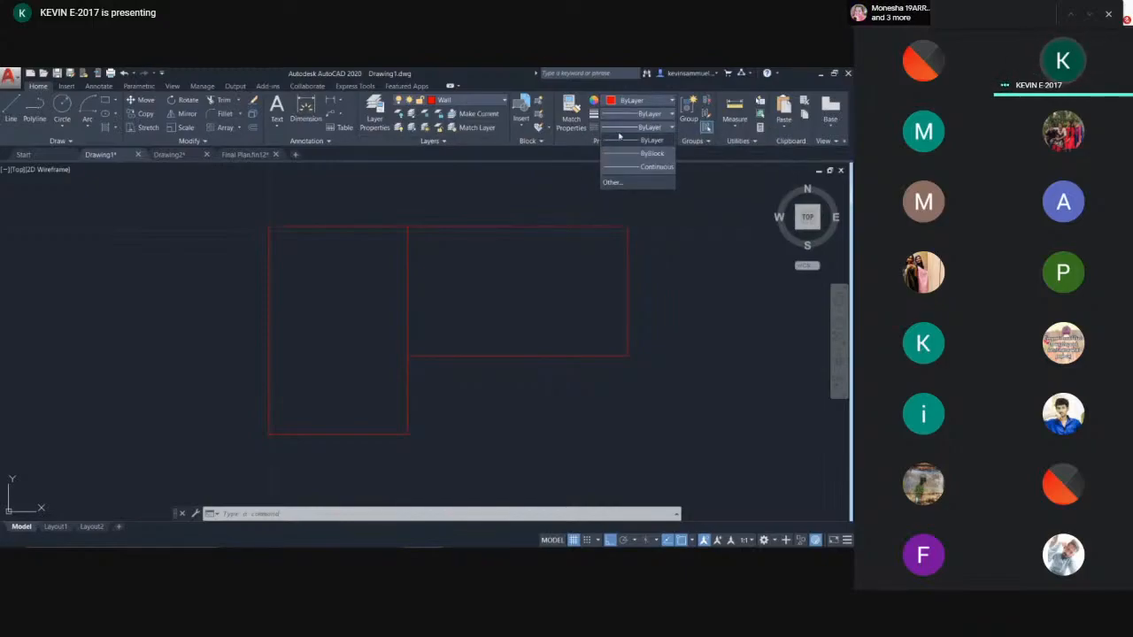
pyautogui.click(621, 183)
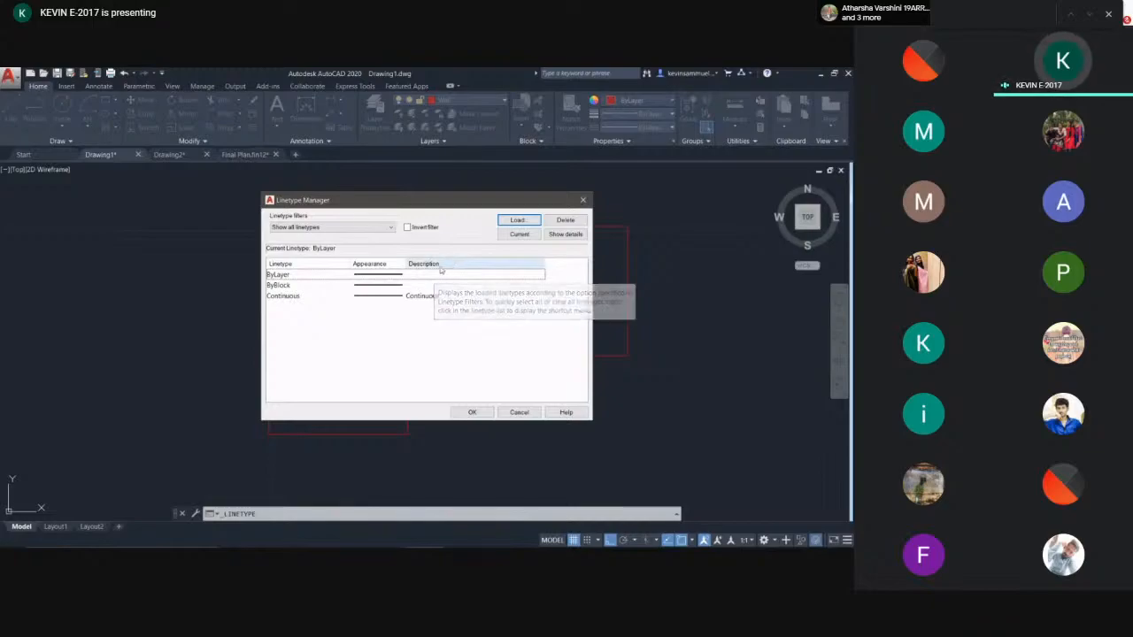
pyautogui.click(512, 220)
pyautogui.scroll(-3, 431, 301)
pyautogui.scroll(3, 434, 332)
pyautogui.scroll(-4, 450, 337)
pyautogui.scroll(-2, 369, 341)
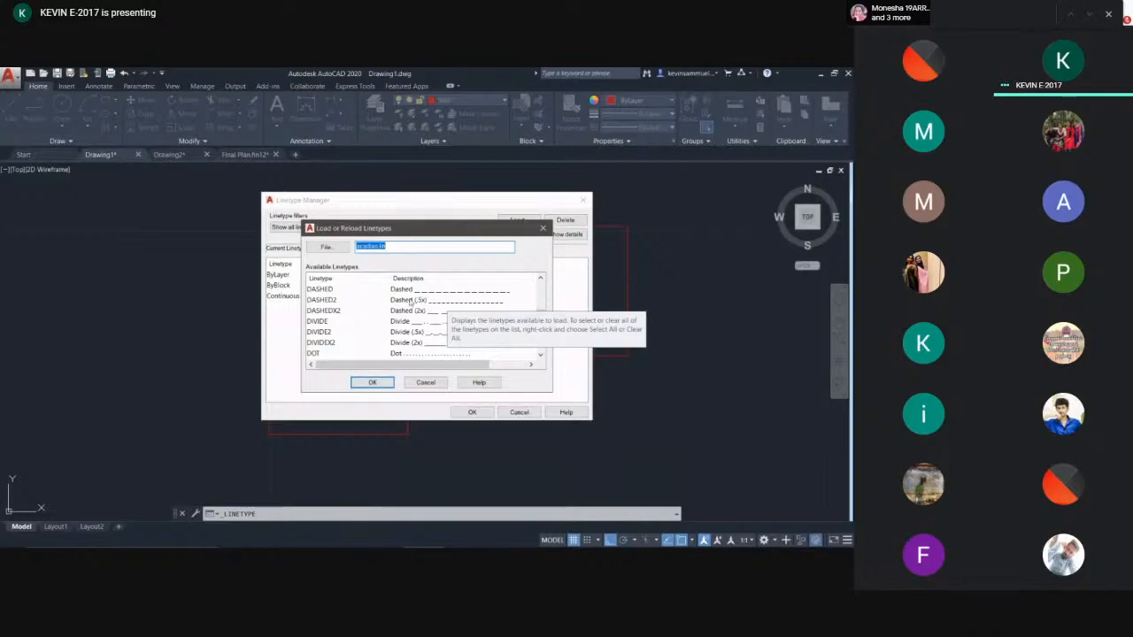
pyautogui.click(410, 300)
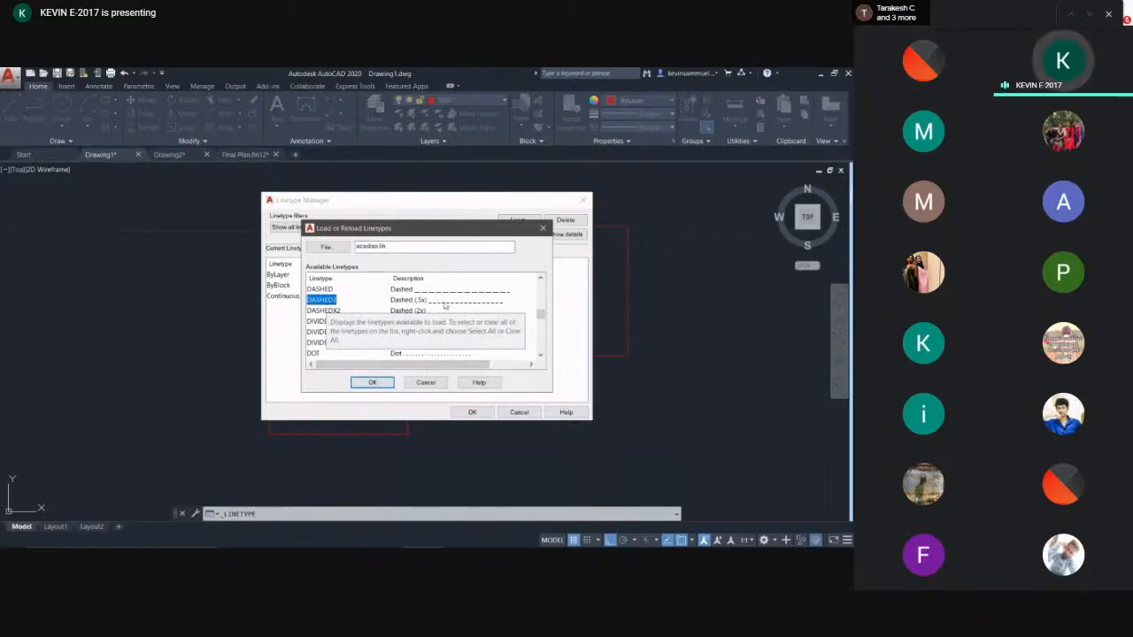
pyautogui.click(372, 383)
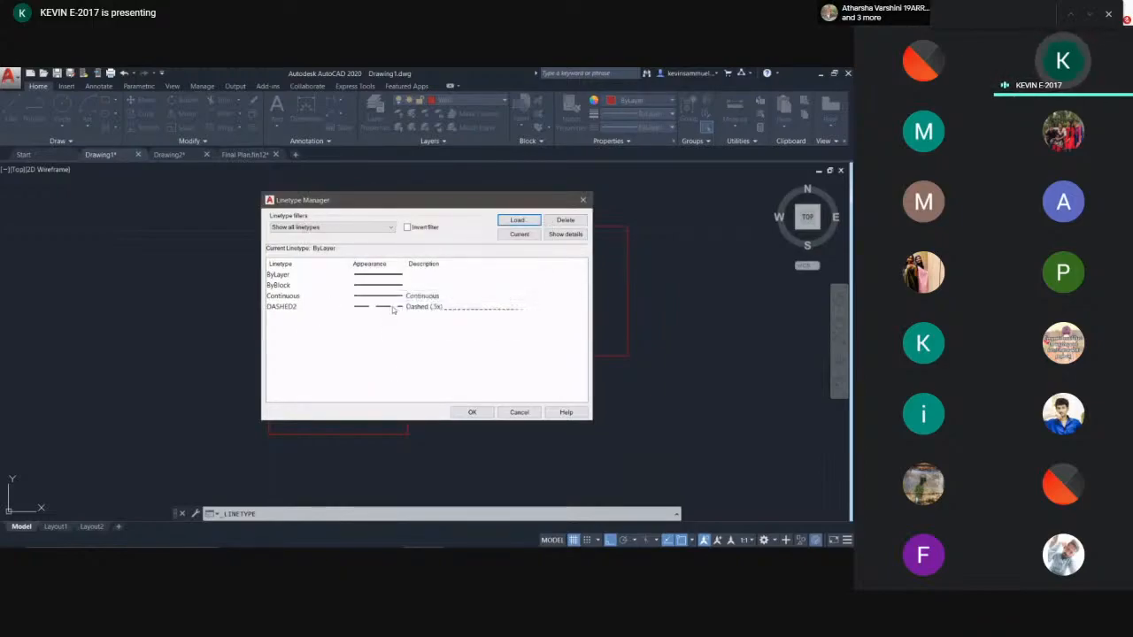
pyautogui.click(424, 309)
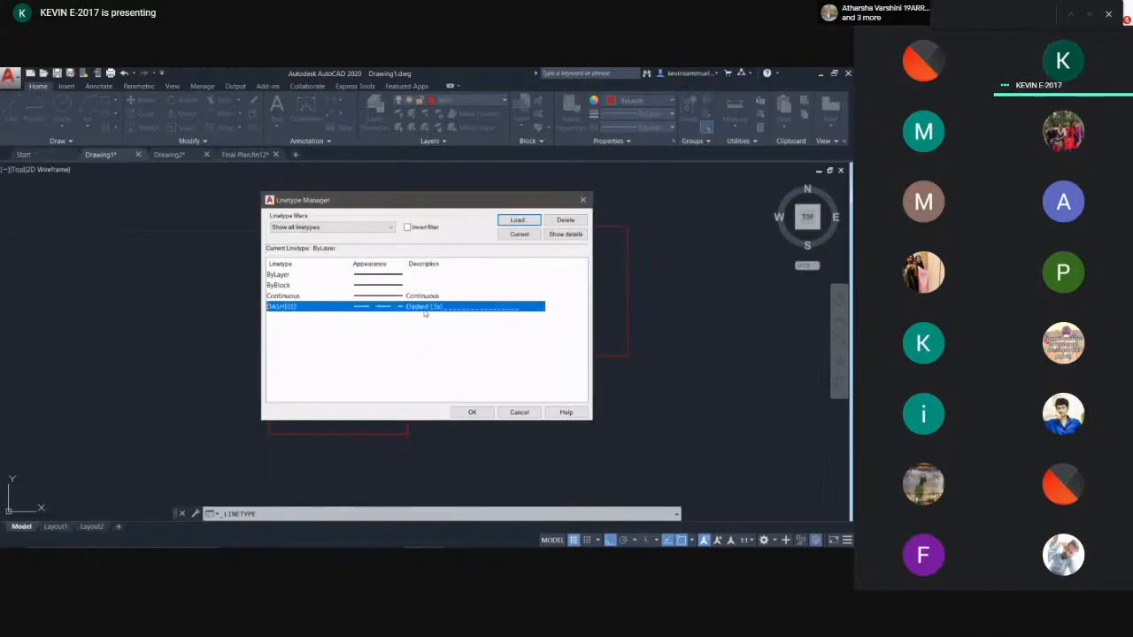
pyautogui.click(471, 412)
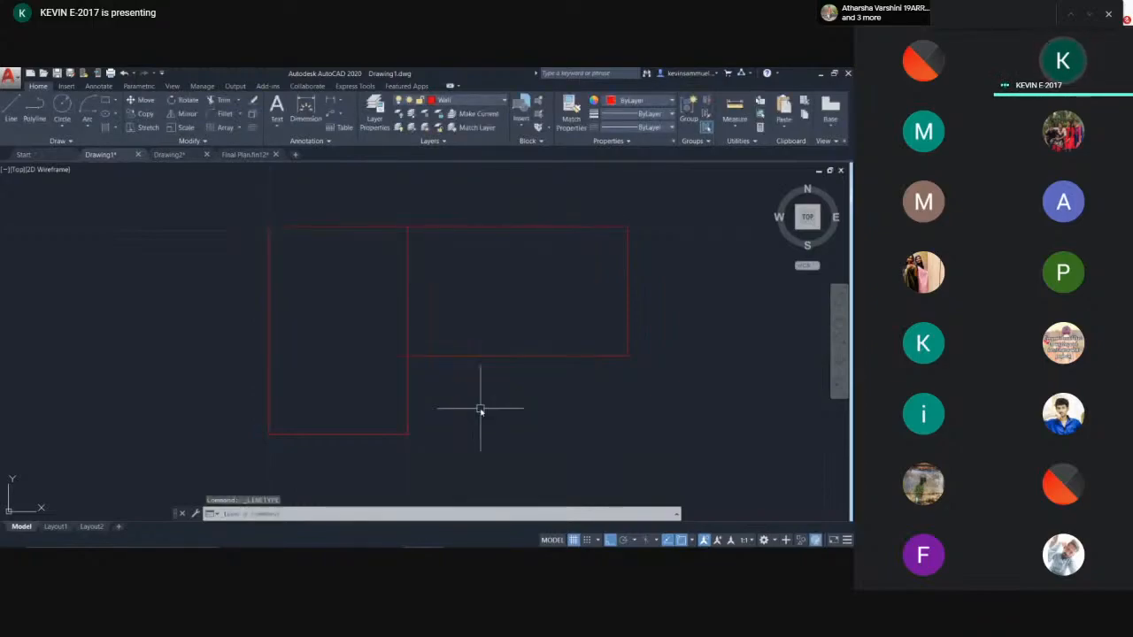
# - Set DASHED2 as the current linetype for new objects
pyautogui.click(625, 129)
pyautogui.click(627, 182)
pyautogui.moveTo(611, 173); pyautogui.dragTo(486, 182, button='middle')
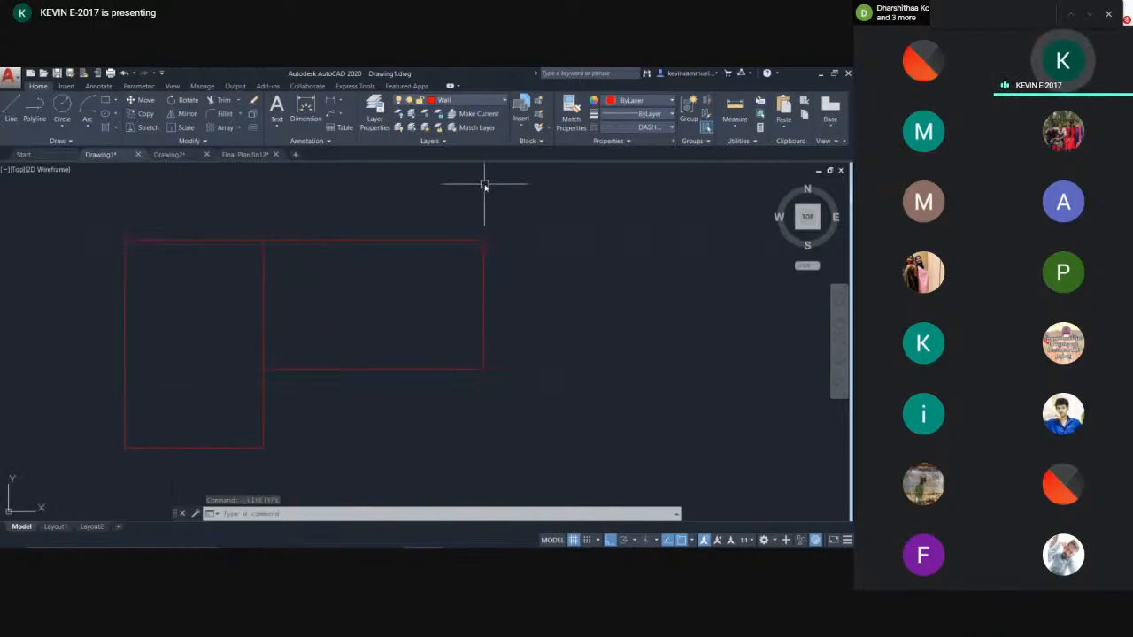
# - Draw a long vertical dashed line with the Line tool to the right of the rooms
pyautogui.write('l')
pyautogui.press('Return')
pyautogui.click(583, 239)
pyautogui.click(629, 429)
pyautogui.scroll(-5, 535, 212)
pyautogui.click(533, 407)
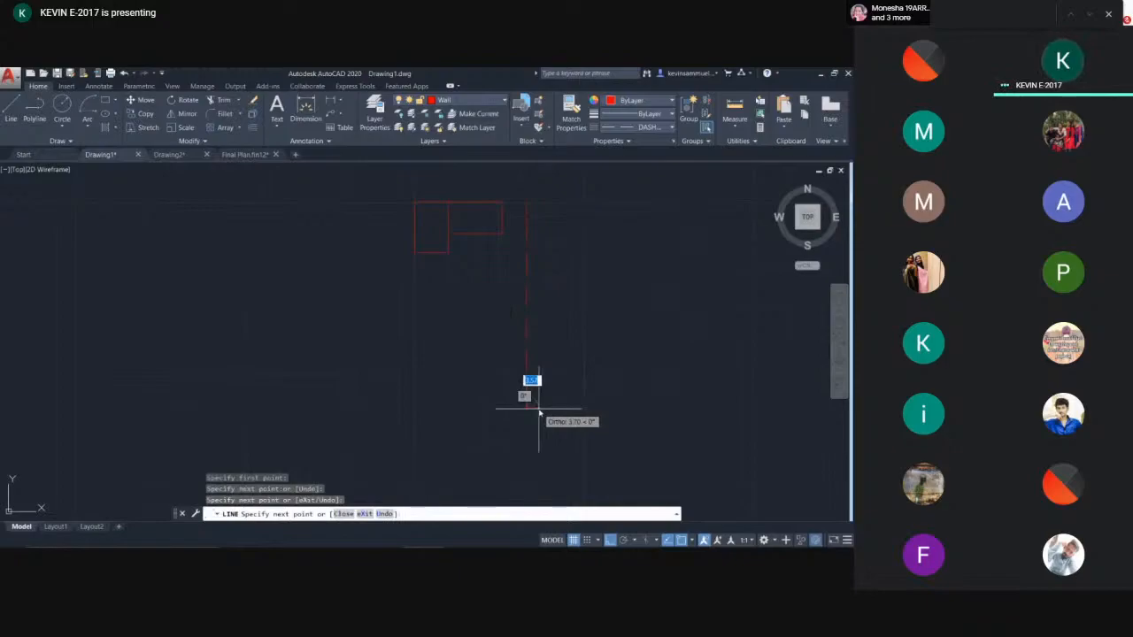
pyautogui.press('F1')
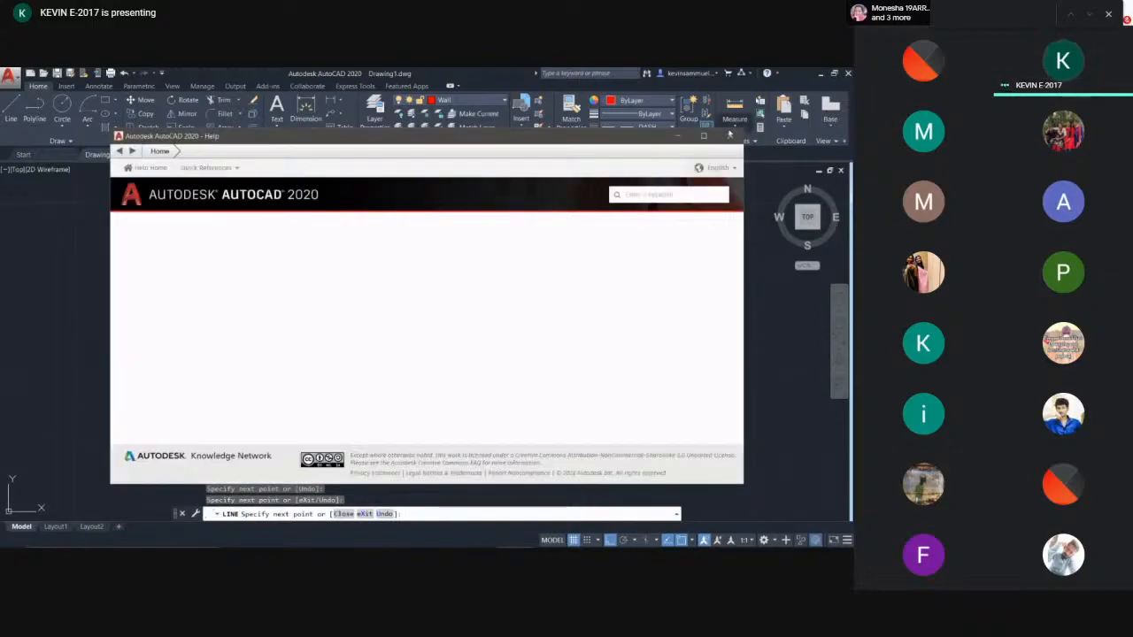
pyautogui.click(730, 136)
pyautogui.press('Escape')
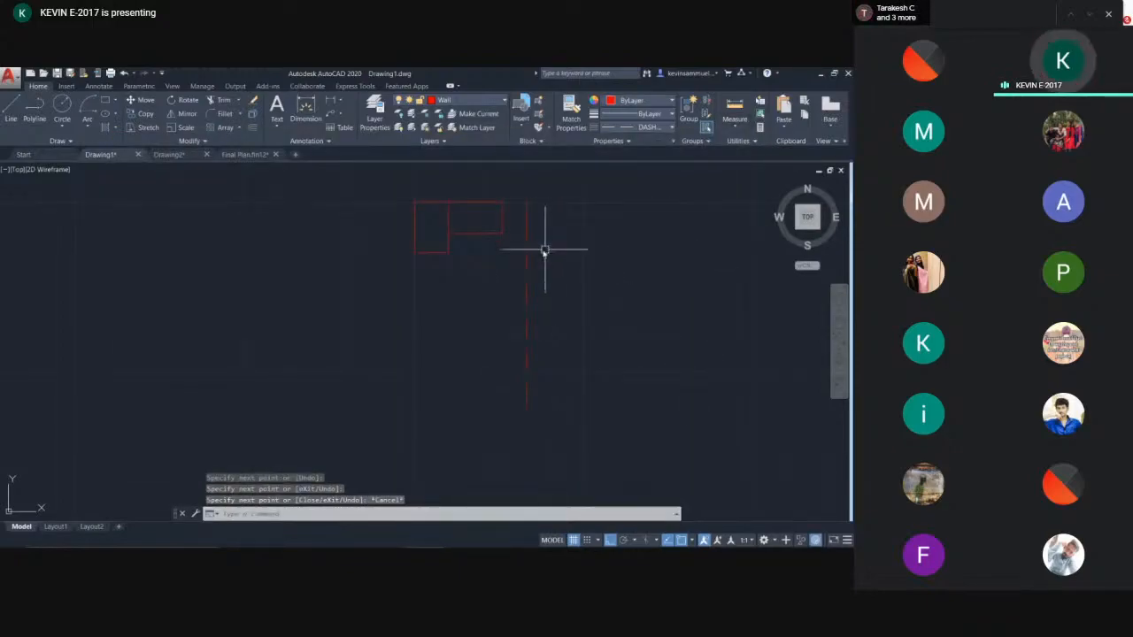
# - Select and erase the stray vertical dashed line
pyautogui.scroll(2, 511, 255)
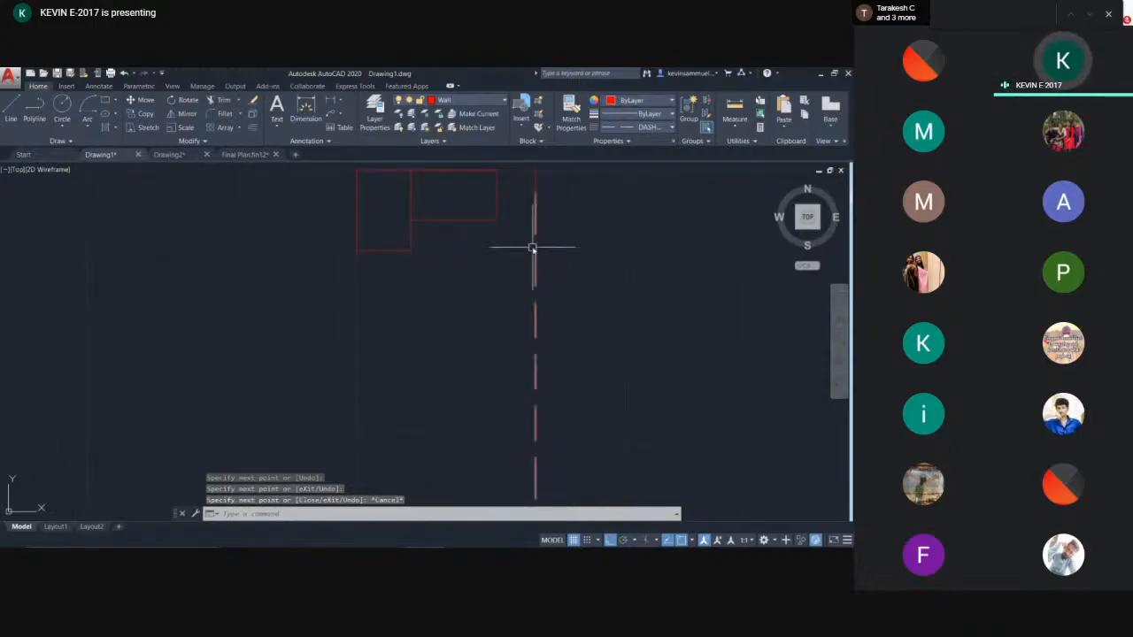
pyautogui.scroll(-2, 531, 257)
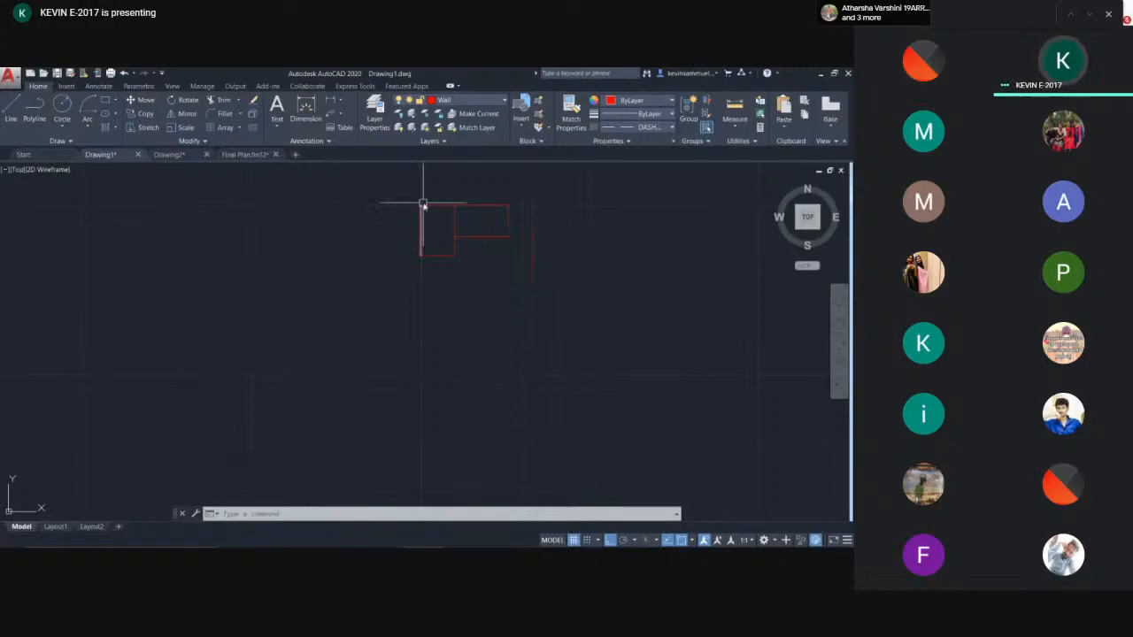
pyautogui.scroll(3, 422, 207)
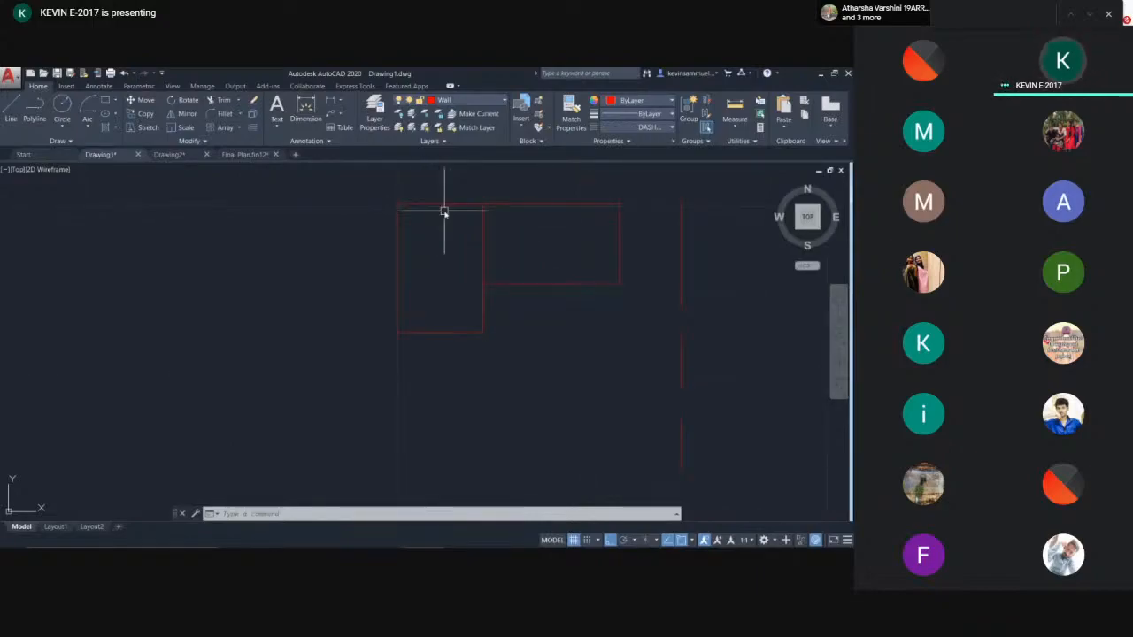
pyautogui.click(779, 314)
pyautogui.click(617, 383)
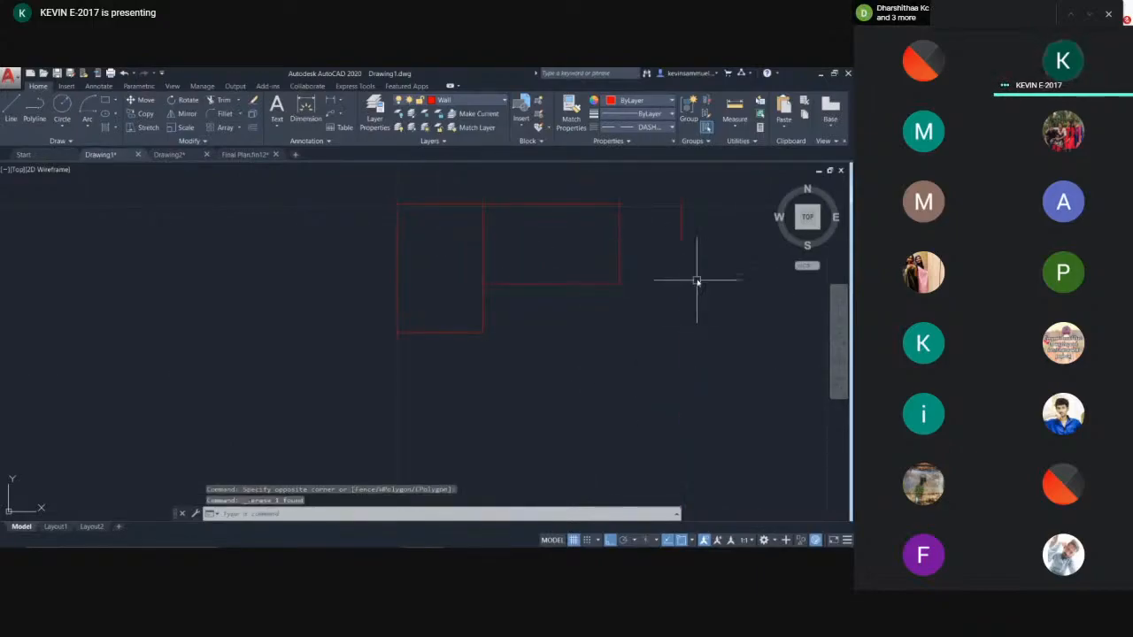
pyautogui.press('Delete')
# - Erase the top wall line of the first room
pyautogui.scroll(2, 457, 239)
pyautogui.scroll(2, 457, 238)
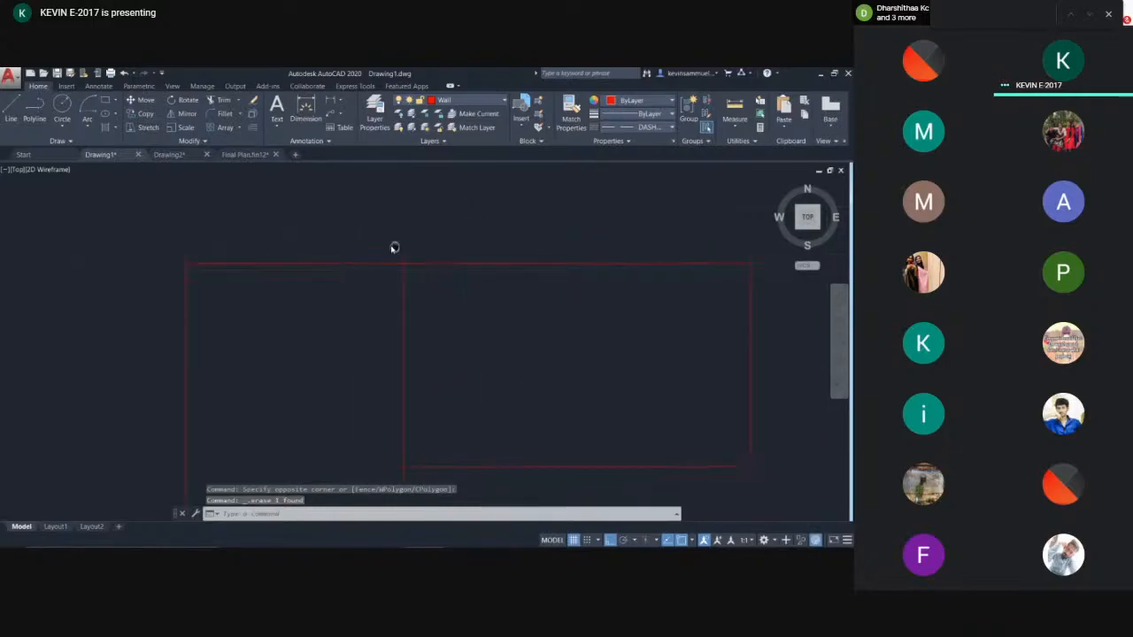
pyautogui.click(339, 263)
pyautogui.press('Delete')
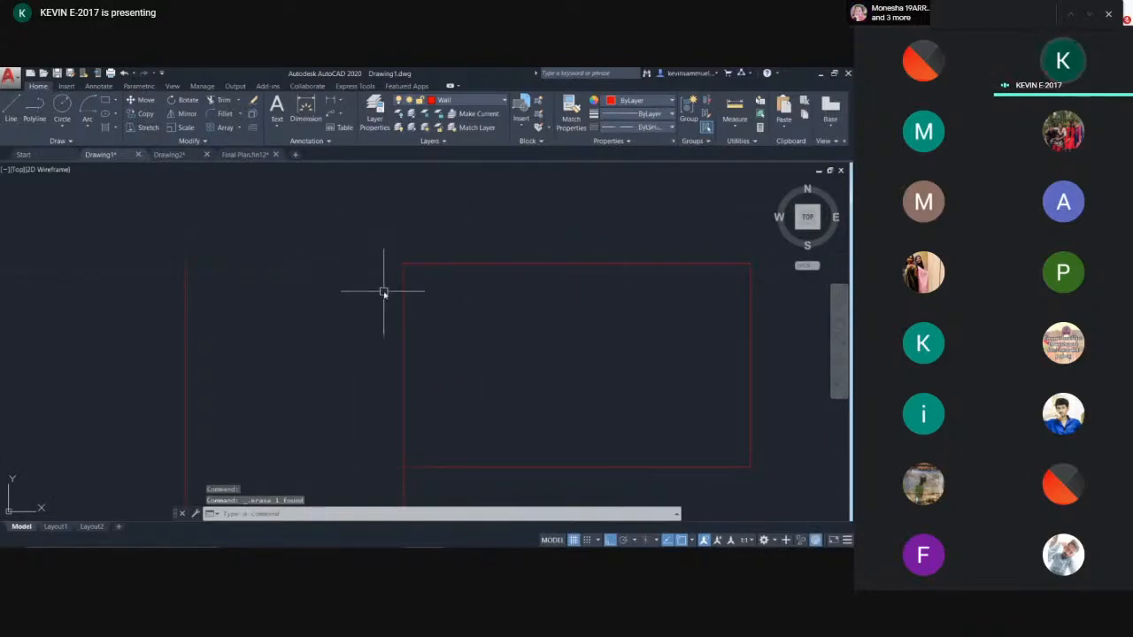
# - Redraw the first room's top wall as a dashed line between its two upper corners
pyautogui.write('l')
pyautogui.press('Return')
pyautogui.click(186, 265)
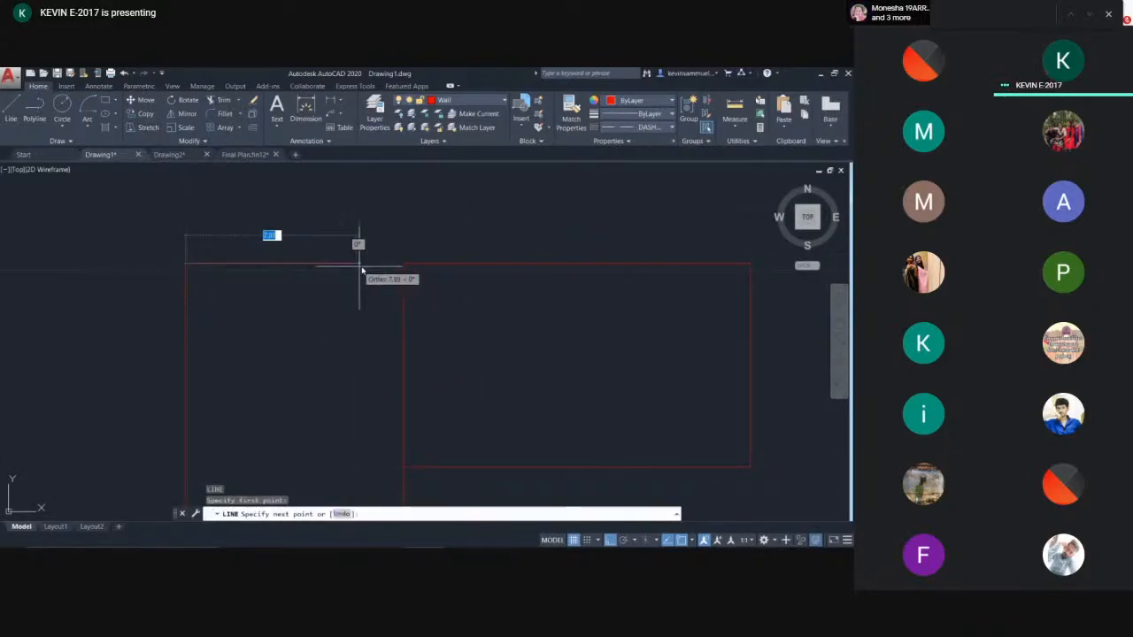
pyautogui.click(404, 264)
pyautogui.press('Return')
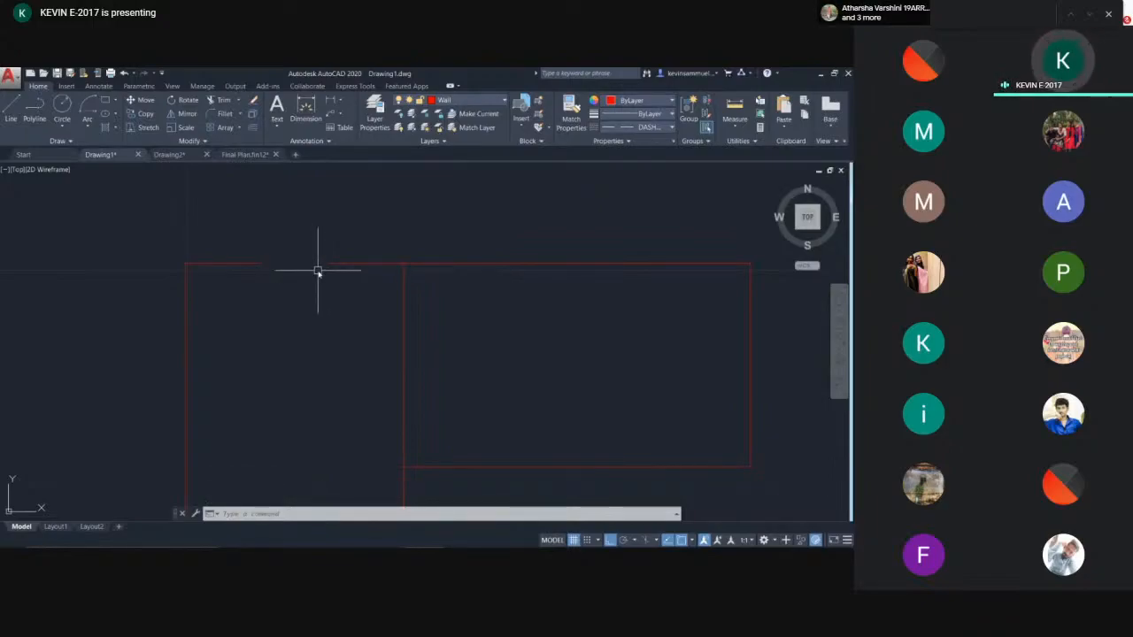
# - Open the Properties palette for the new dashed line and move the palette beside the drawing
pyautogui.click(333, 264)
pyautogui.rightClick(334, 263)
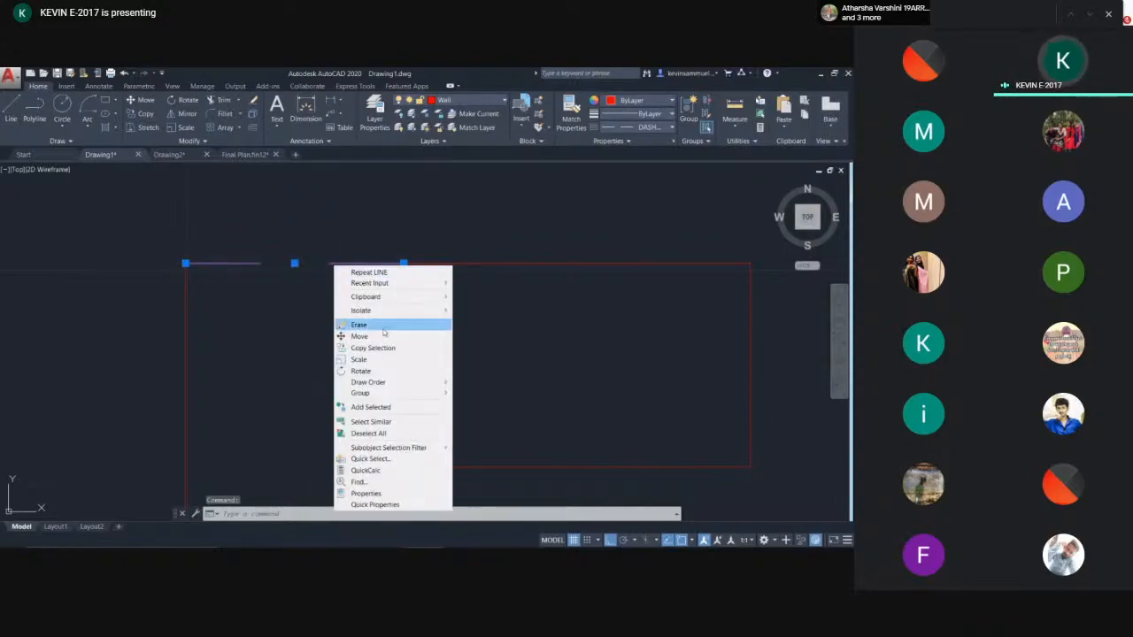
pyautogui.click(366, 493)
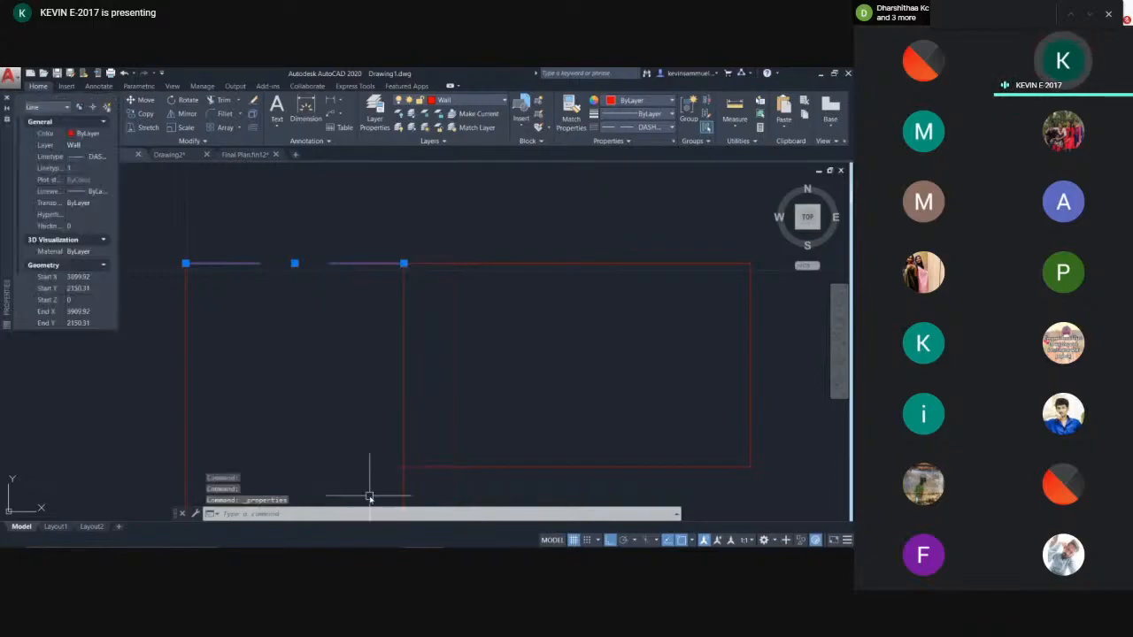
pyautogui.moveTo(117, 173); pyautogui.dragTo(246, 179)
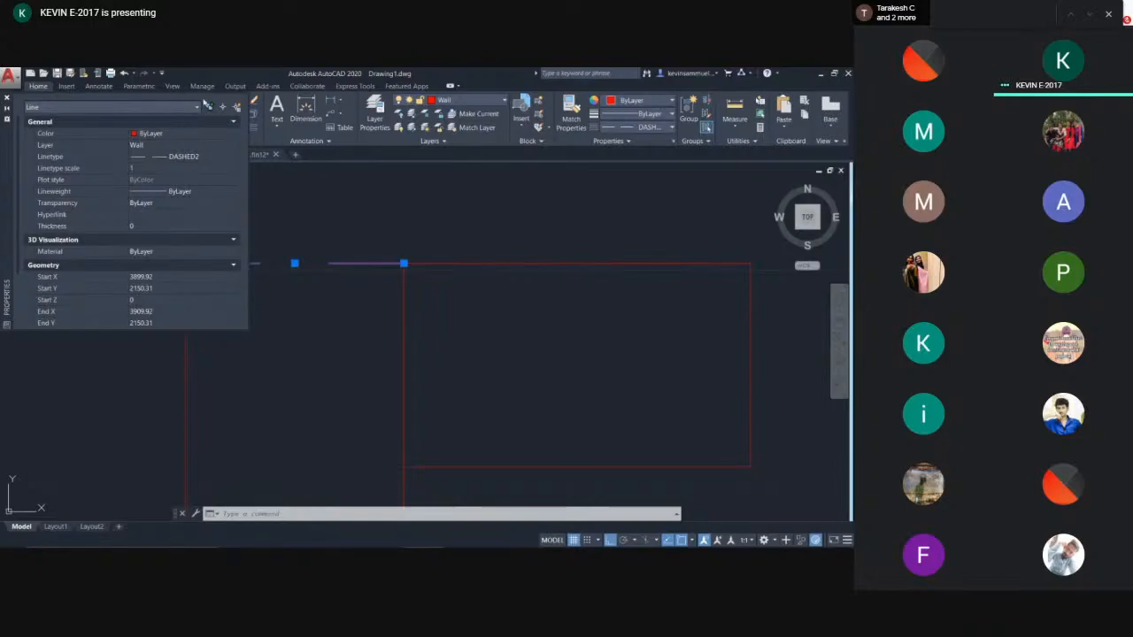
pyautogui.moveTo(7, 170)
pyautogui.mouseDown()
pyautogui.moveTo(32, 278)
pyautogui.moveTo(448, 340)
pyautogui.moveTo(499, 313)
pyautogui.mouseUp()
# - Set the dashed line's linetype scale to 2
pyautogui.click(620, 305)
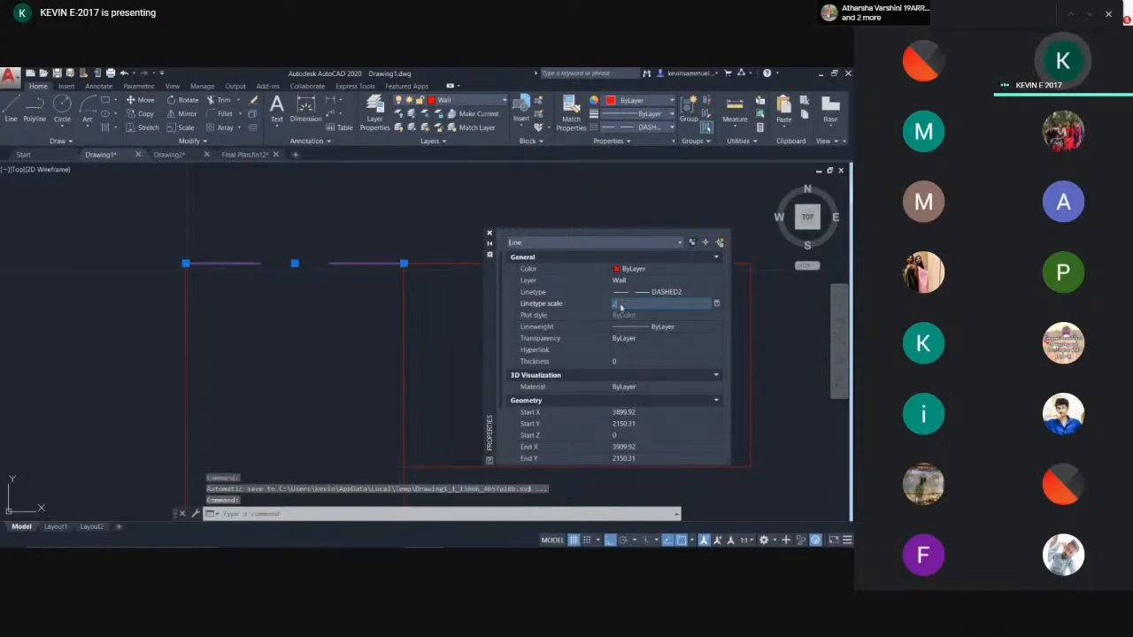
pyautogui.write('2')
pyautogui.press('Return')
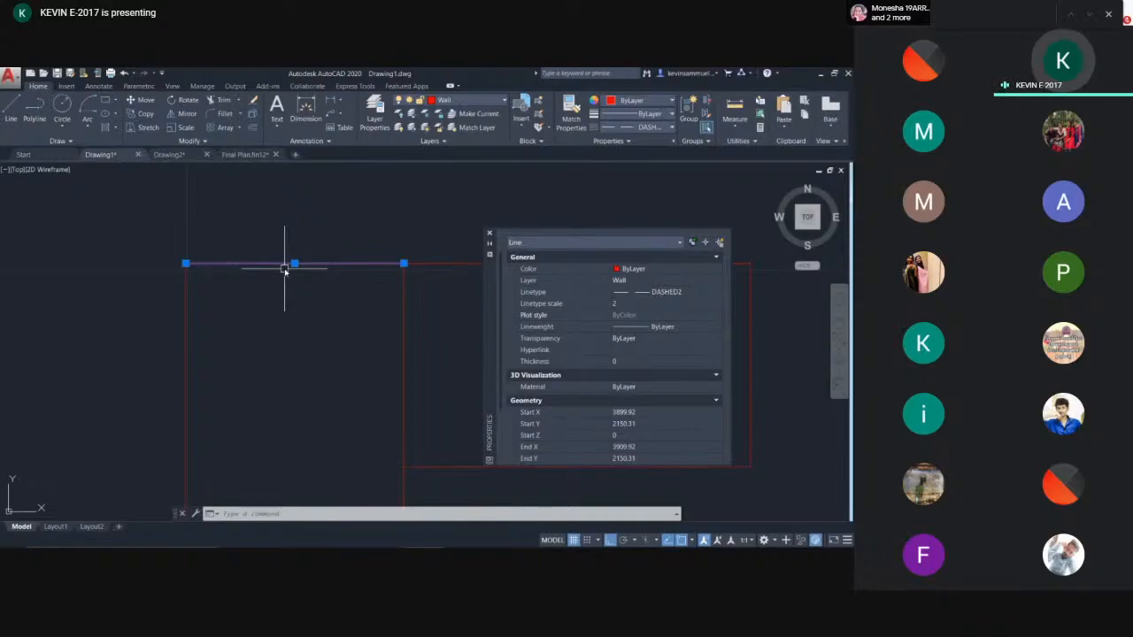
# - Set the dashed line's linetype scale to 0.5
pyautogui.click(645, 302)
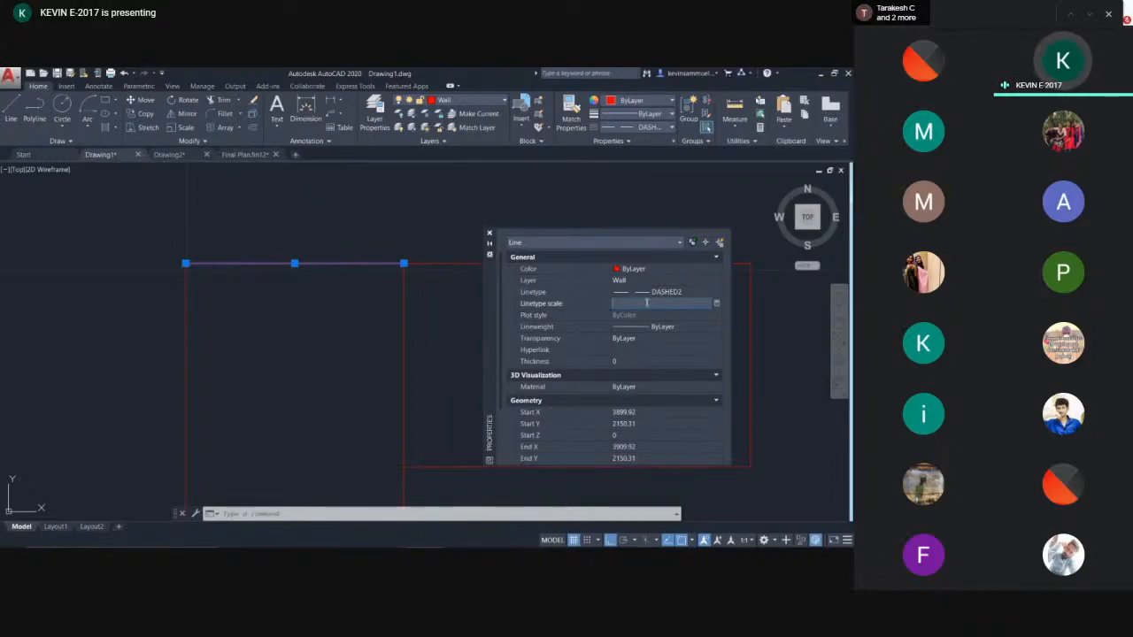
pyautogui.write('0.5')
pyautogui.press('Return')
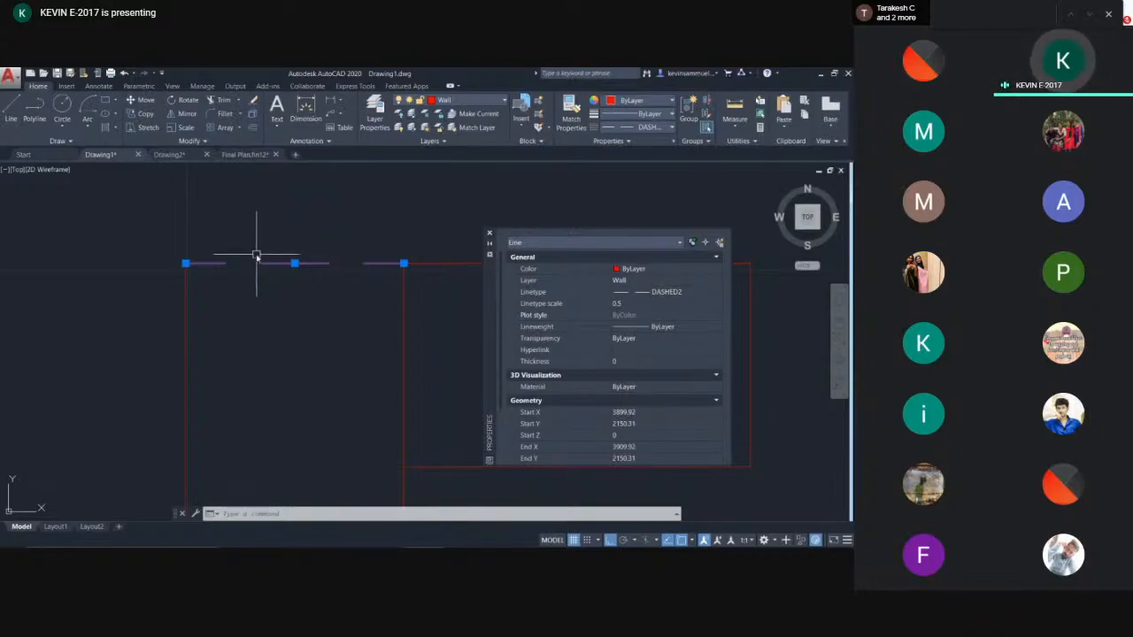
# - Set the dashed line's linetype scale to 0.1 and close the Properties palette
pyautogui.click(646, 303)
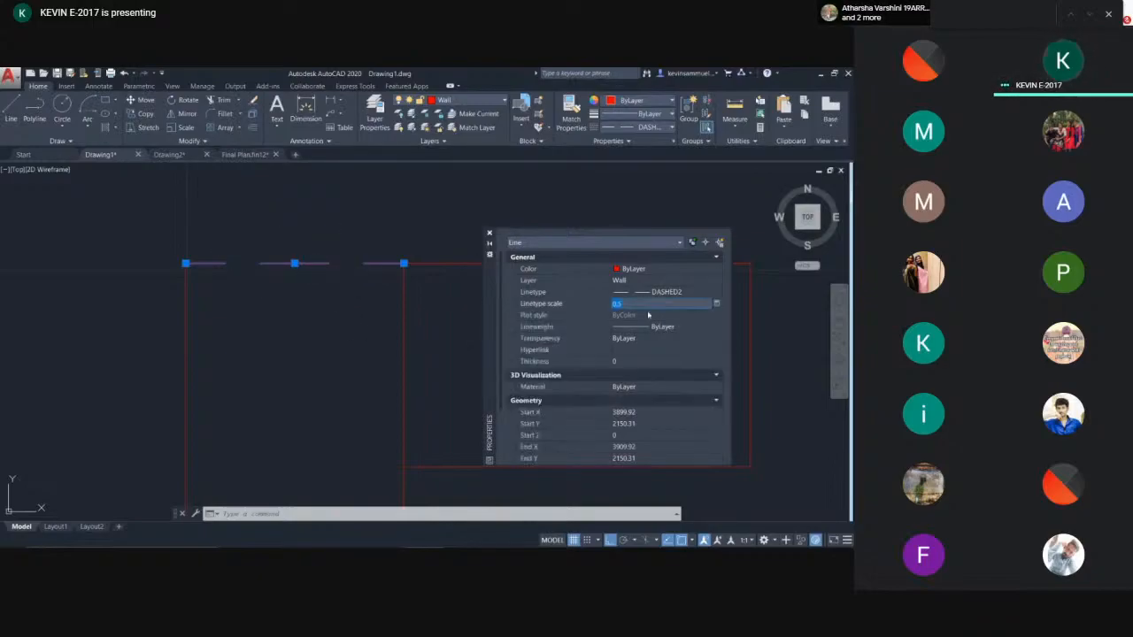
pyautogui.write('0.1')
pyautogui.press('Return')
pyautogui.press('Escape')
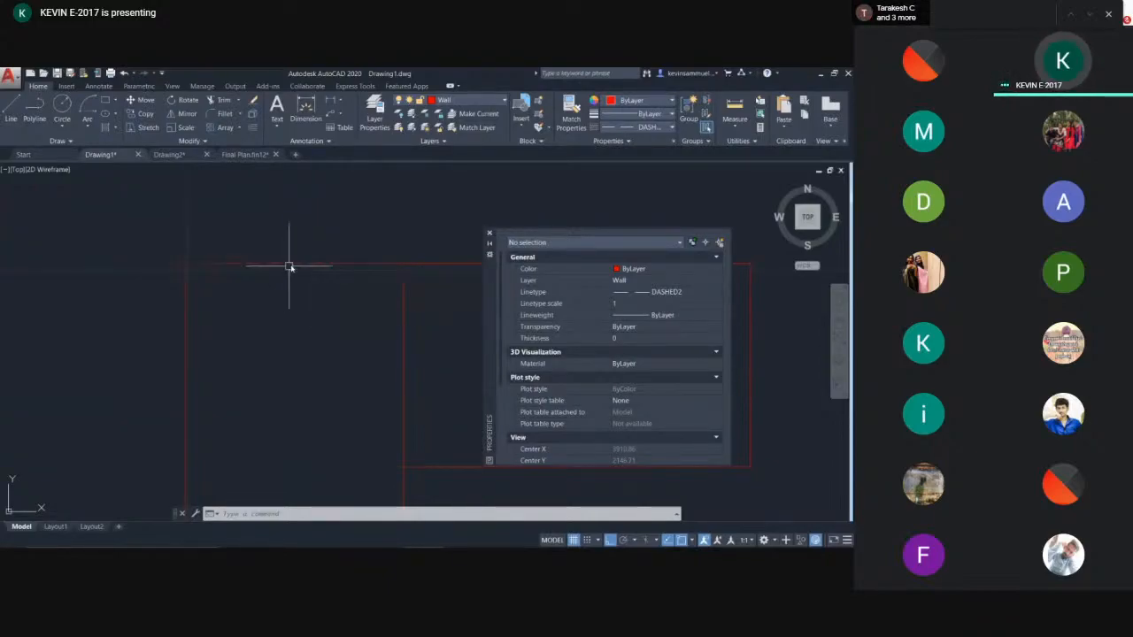
pyautogui.click(295, 264)
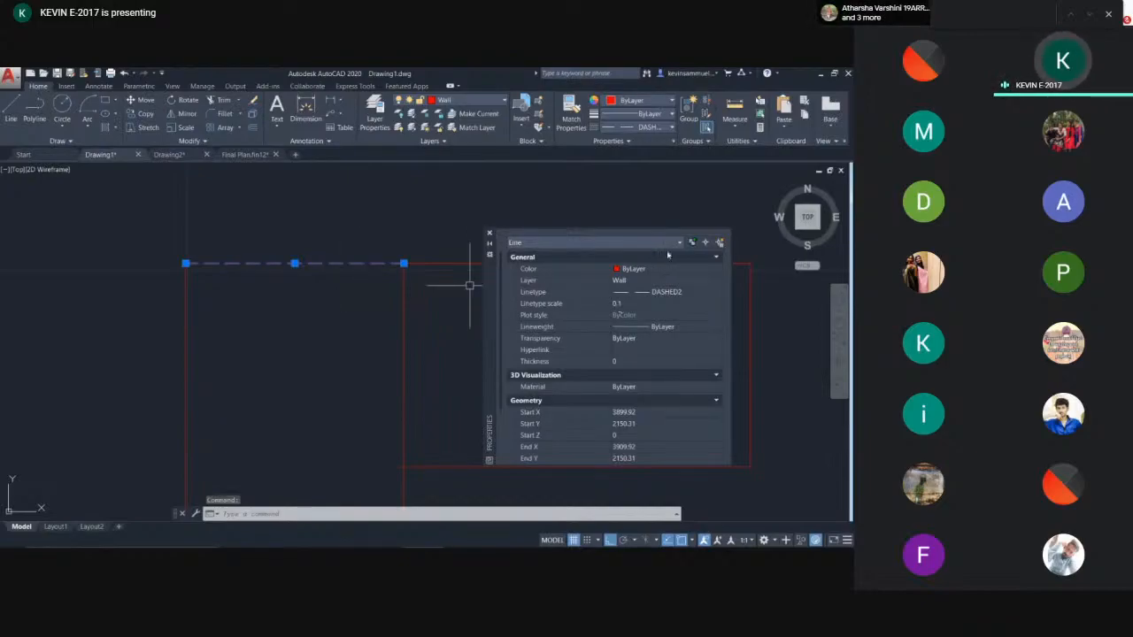
pyautogui.click(489, 235)
pyautogui.press('Escape')
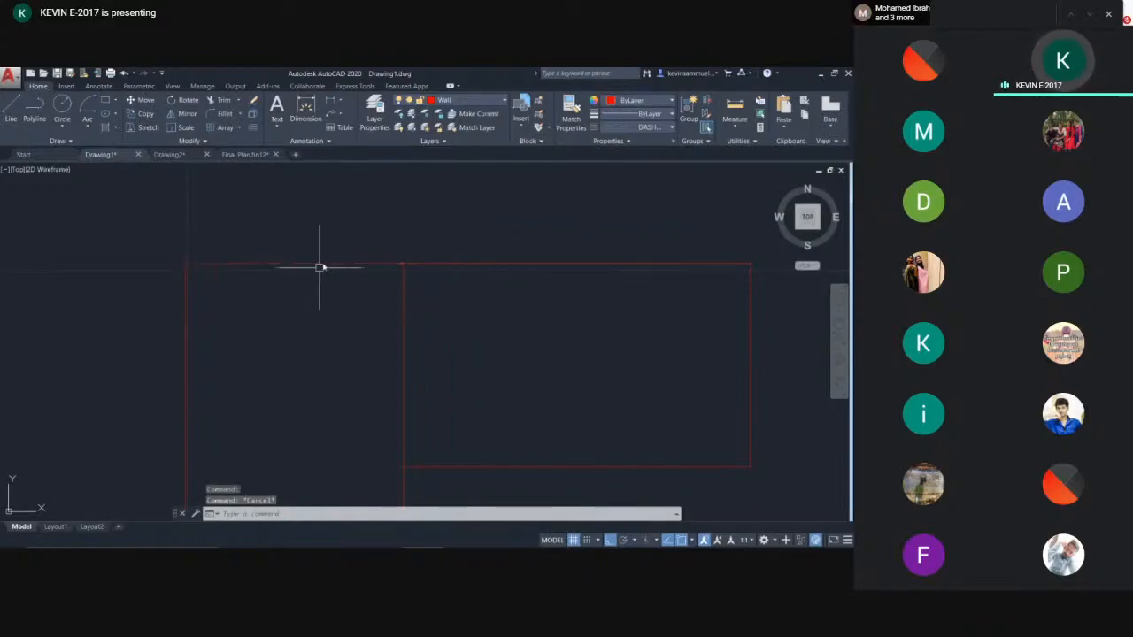
# - Set the current lineweight to 0.50 mm
pyautogui.scroll(-2, 366, 285)
pyautogui.moveTo(458, 282); pyautogui.dragTo(397, 276, button='middle')
pyautogui.scroll(2, 275, 265)
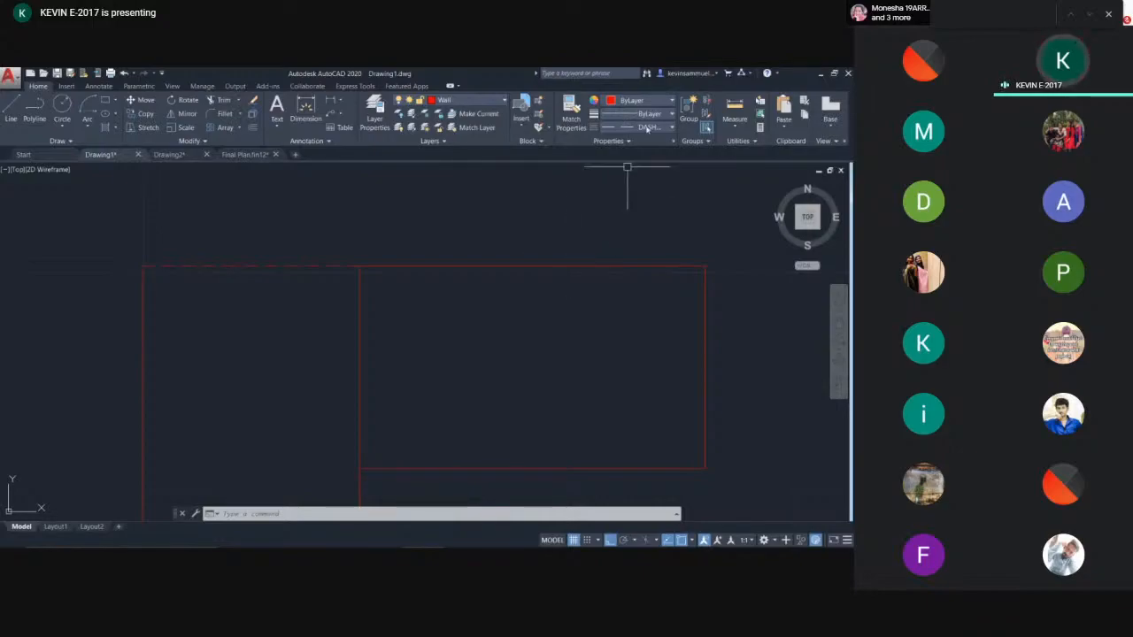
pyautogui.click(647, 115)
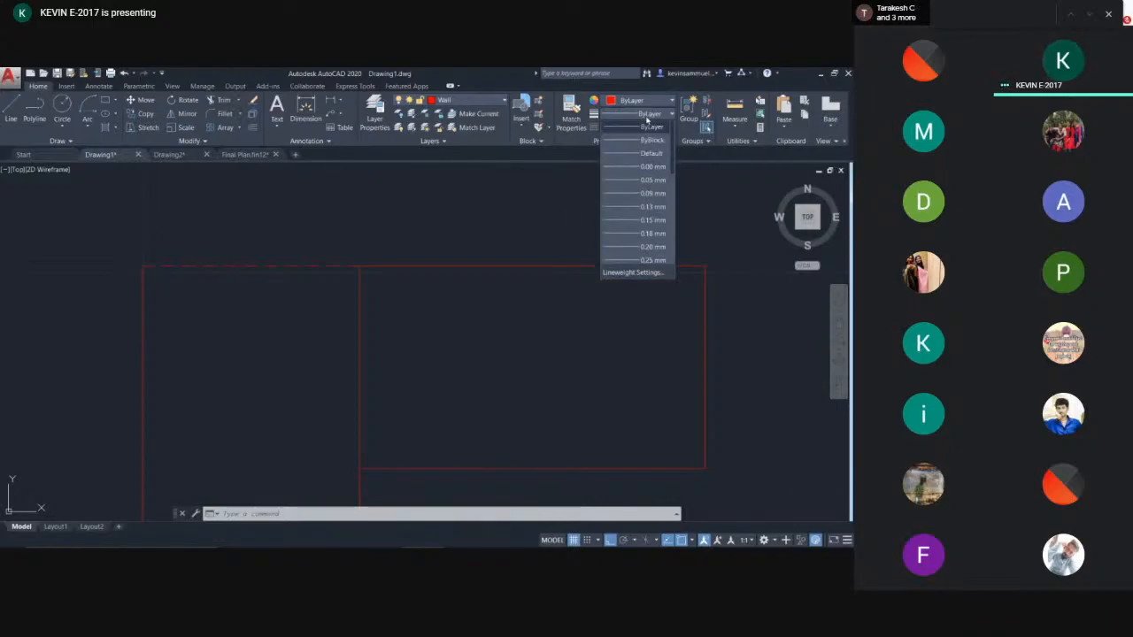
pyautogui.scroll(-2, 646, 221)
pyautogui.scroll(-4, 645, 241)
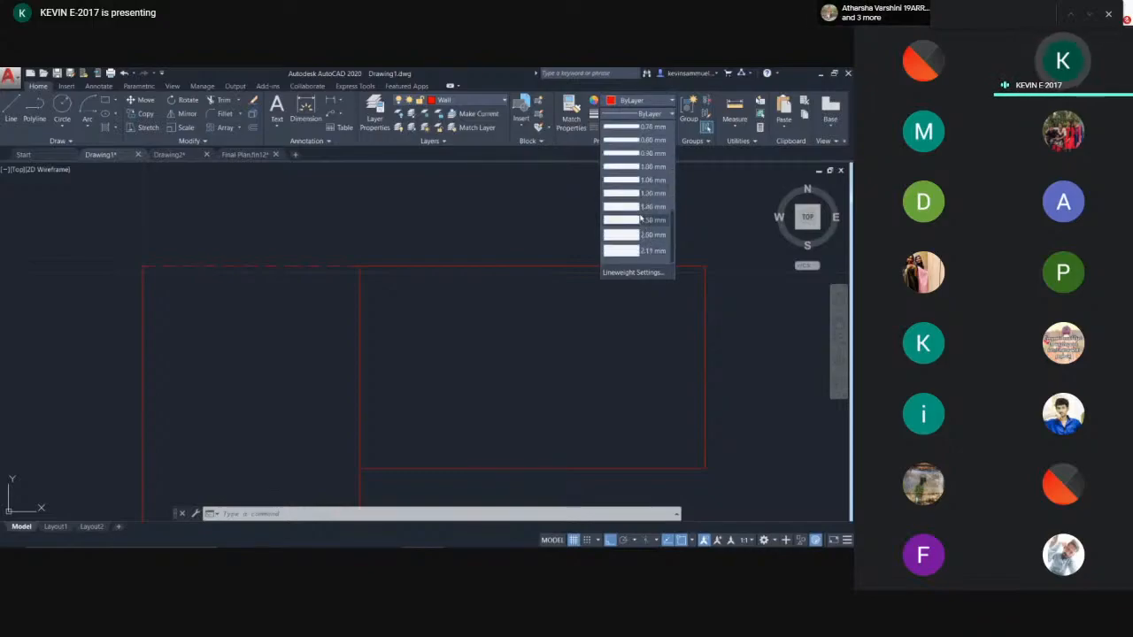
pyautogui.scroll(3, 642, 204)
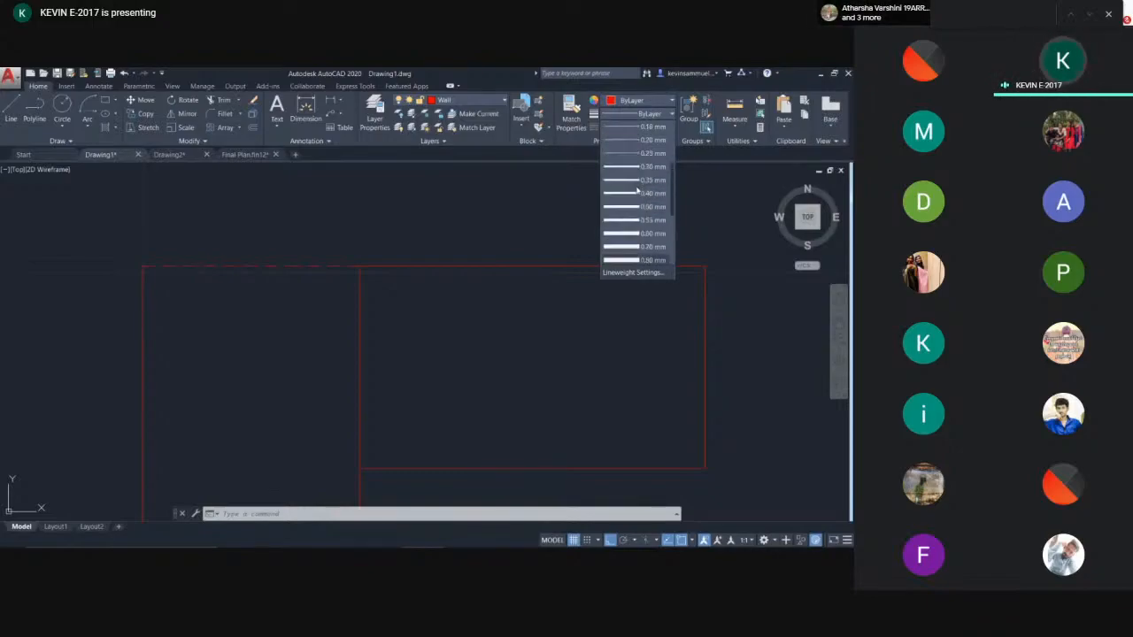
pyautogui.scroll(-3, 645, 183)
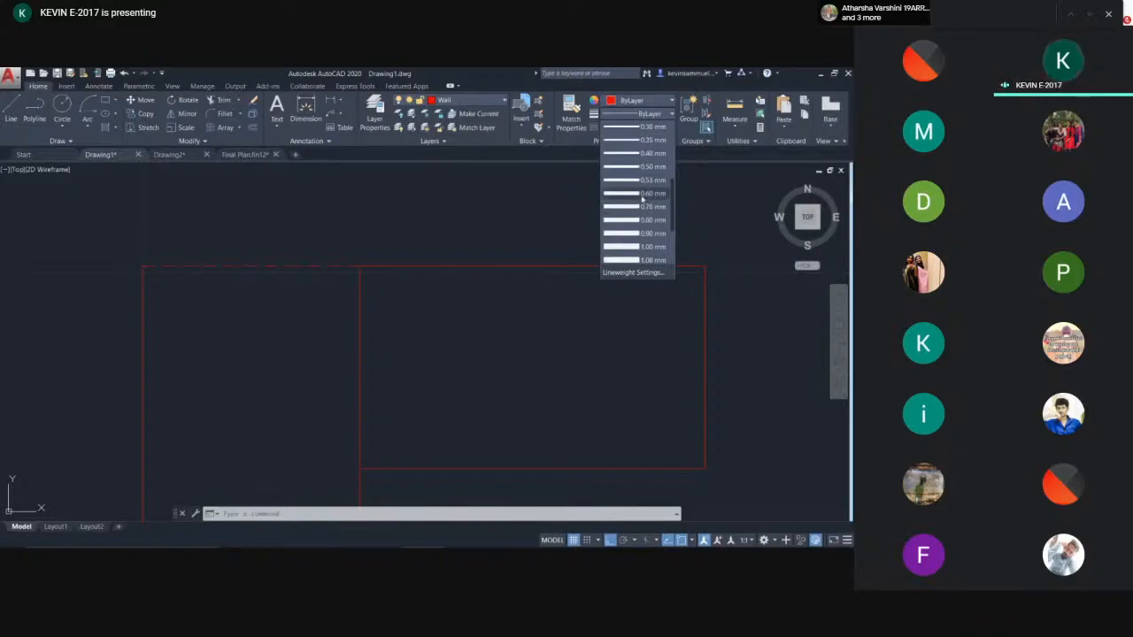
pyautogui.click(645, 171)
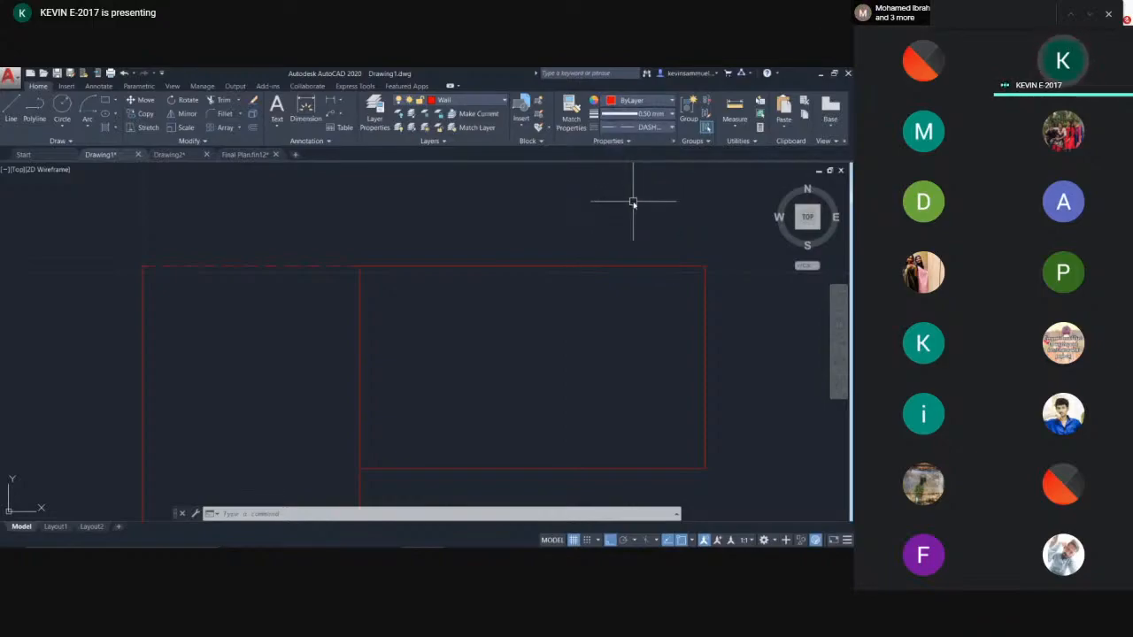
# - Draw a vertical line to the right of the room with the Line command
pyautogui.moveTo(578, 344); pyautogui.dragTo(473, 347, button='middle')
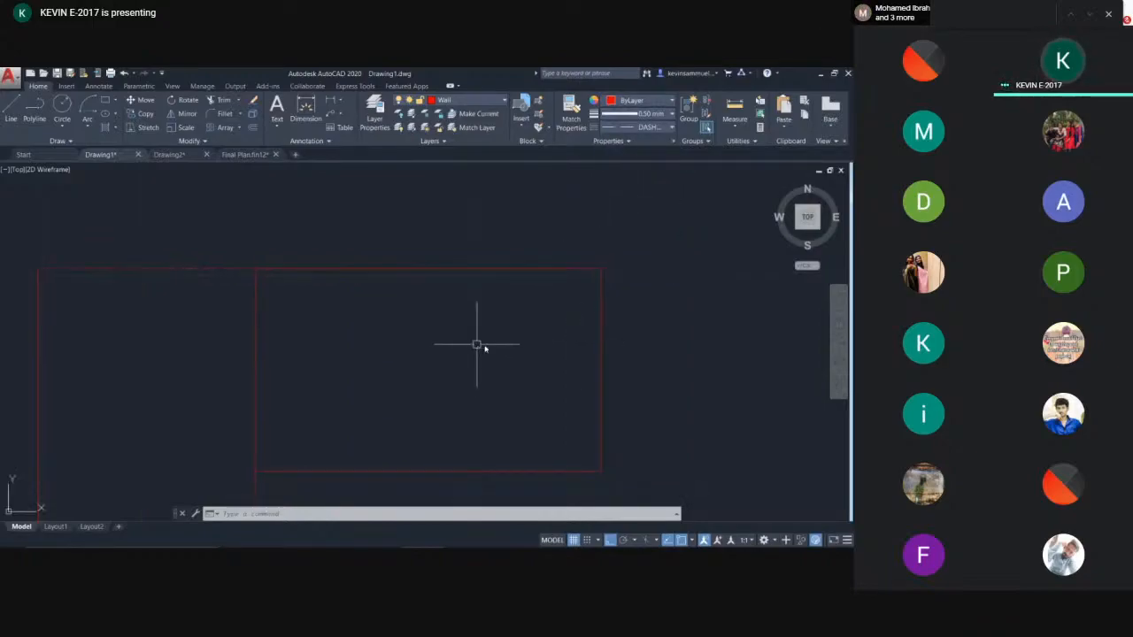
pyautogui.press('Return')
pyautogui.moveTo(645, 346); pyautogui.dragTo(520, 351, button='middle')
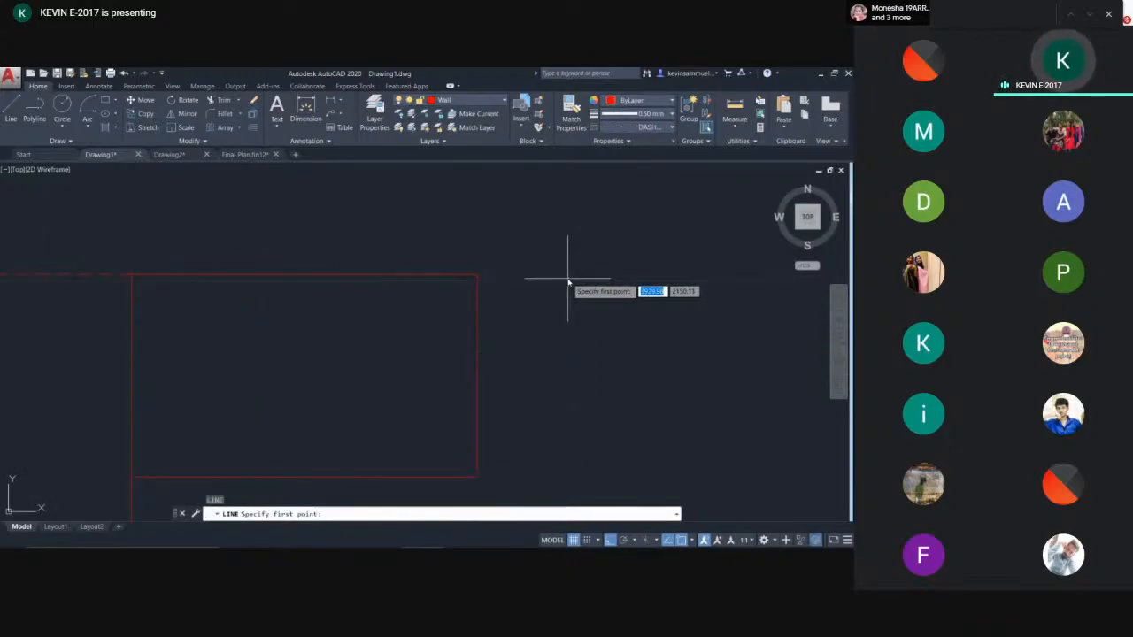
pyautogui.click(550, 254)
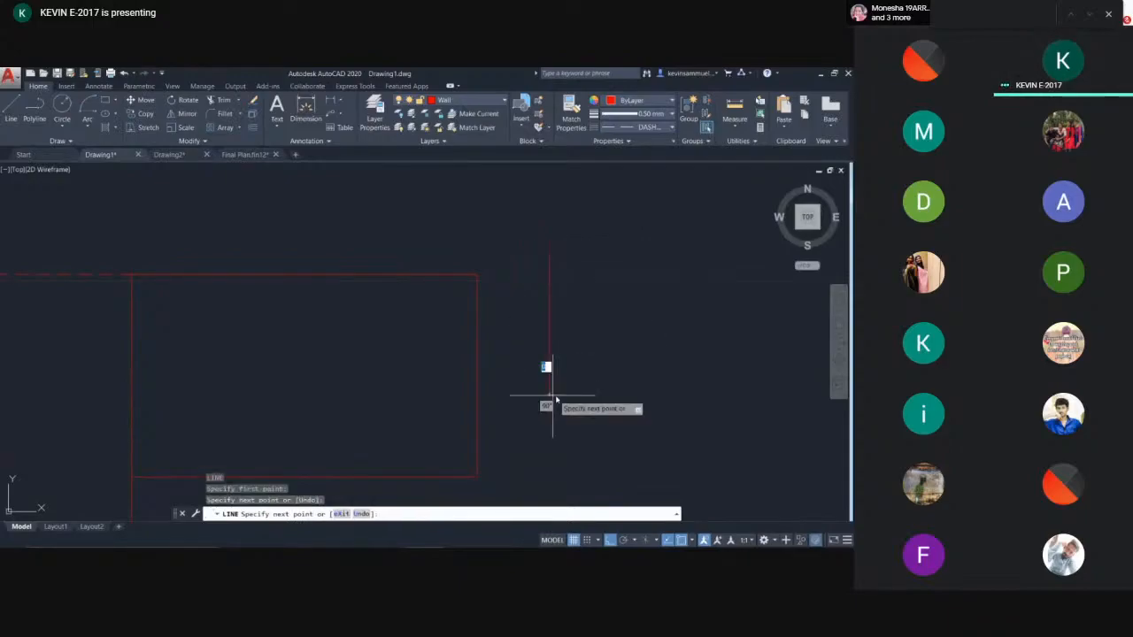
pyautogui.press('Escape')
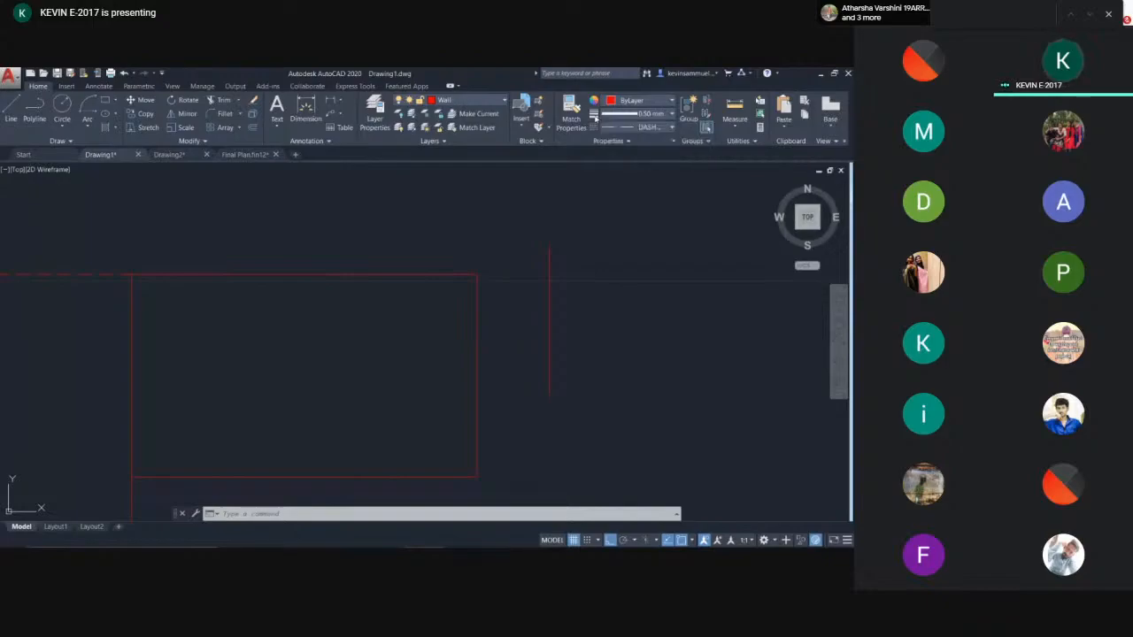
# - Enable lineweight display through the Lineweight Settings dialog
pyautogui.click(635, 113)
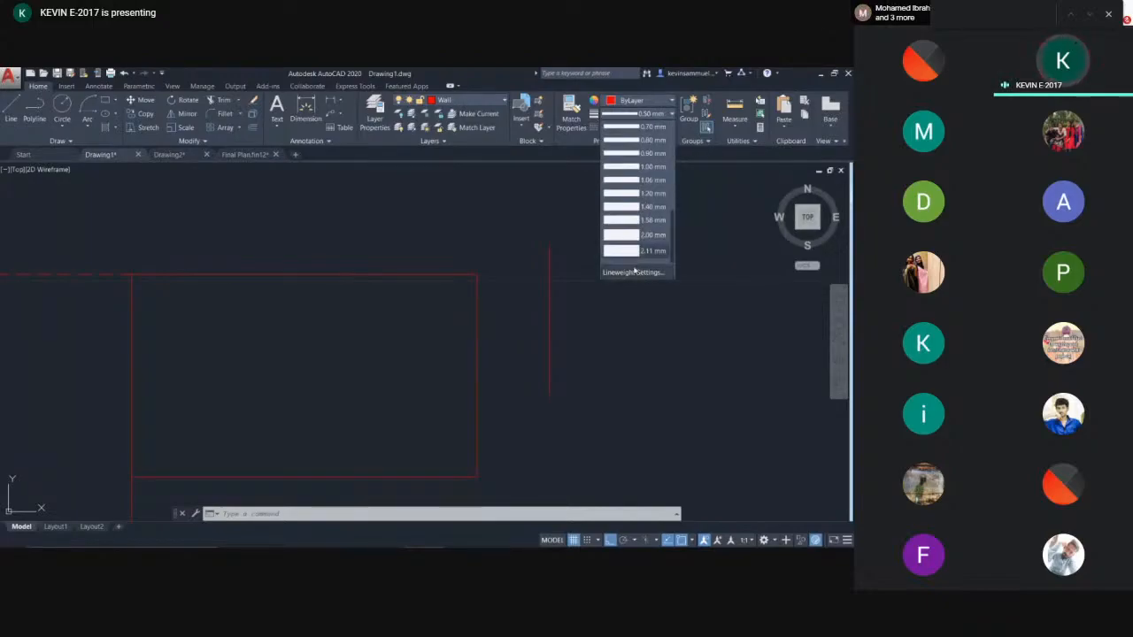
pyautogui.click(634, 273)
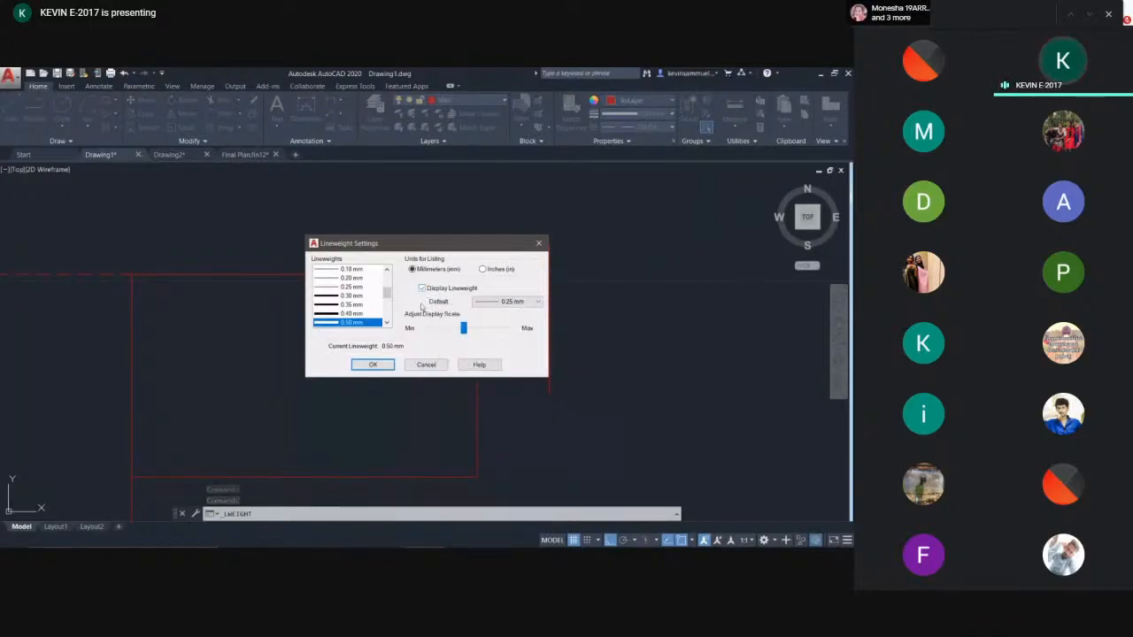
pyautogui.click(373, 364)
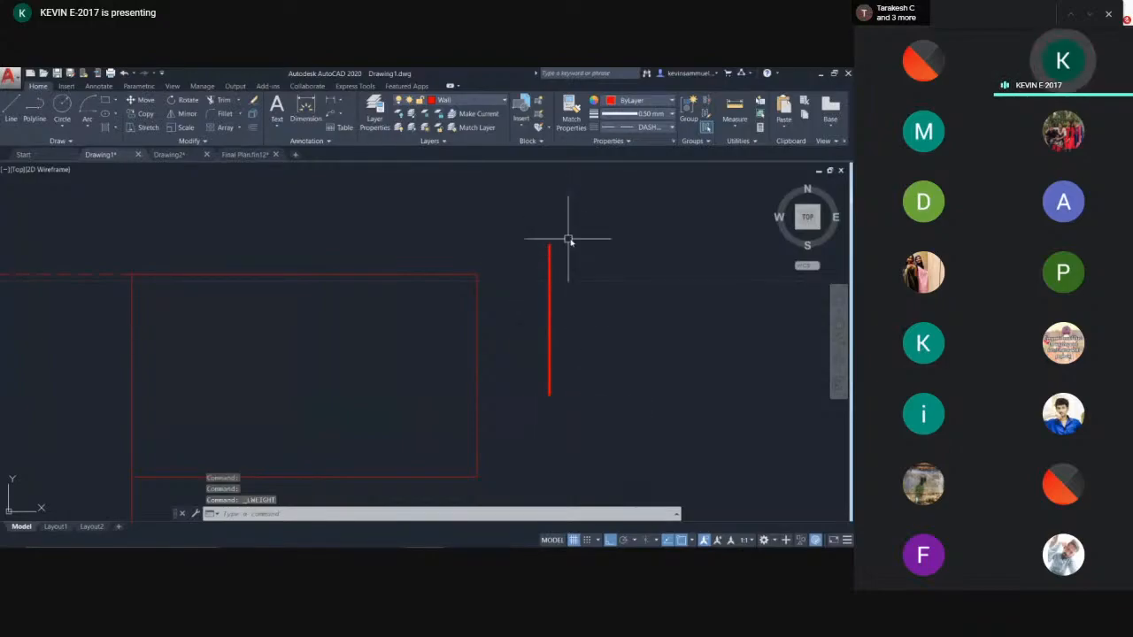
# - Match the vertical line's properties onto the room's wall lines with Match Properties
pyautogui.moveTo(574, 296); pyautogui.dragTo(511, 285, button='middle')
pyautogui.scroll(-2, 511, 285)
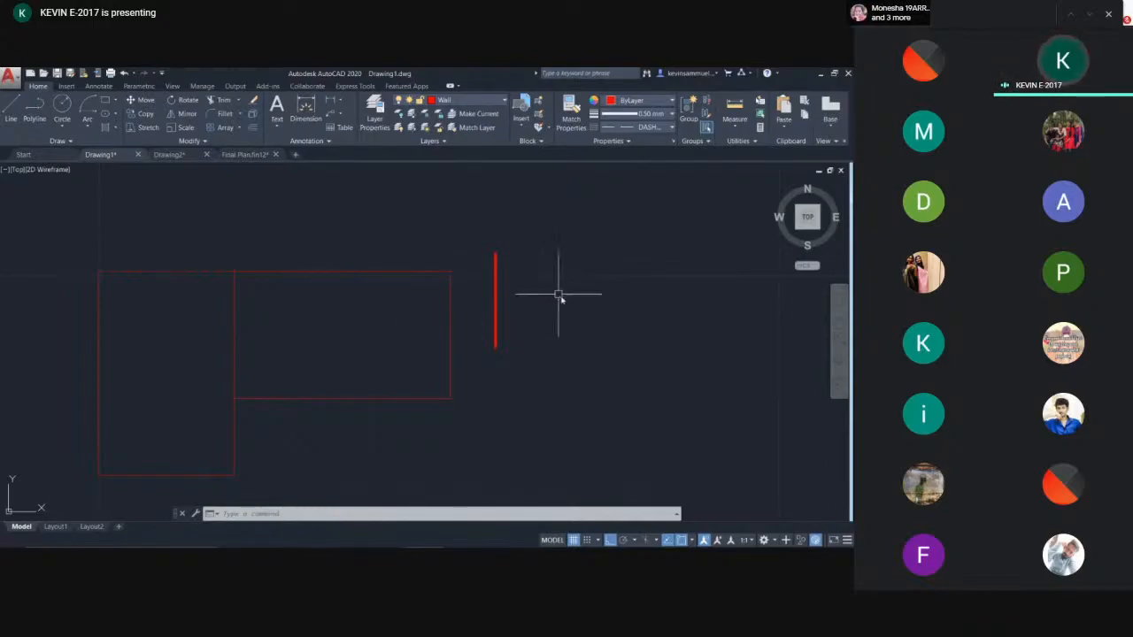
pyautogui.write('ma')
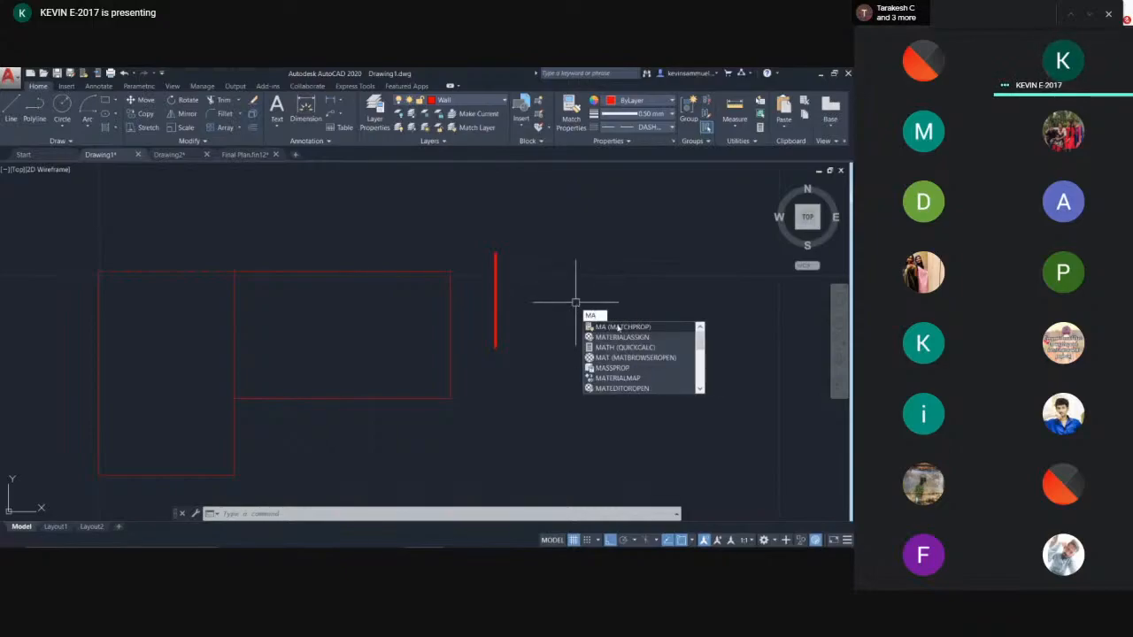
pyautogui.click(619, 327)
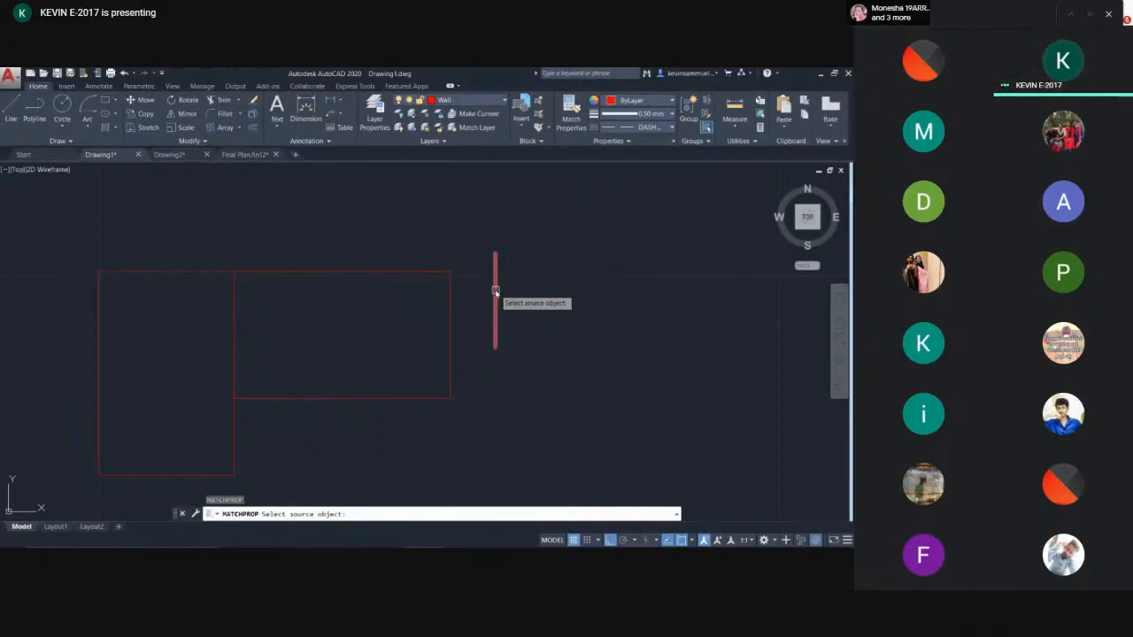
pyautogui.click(495, 292)
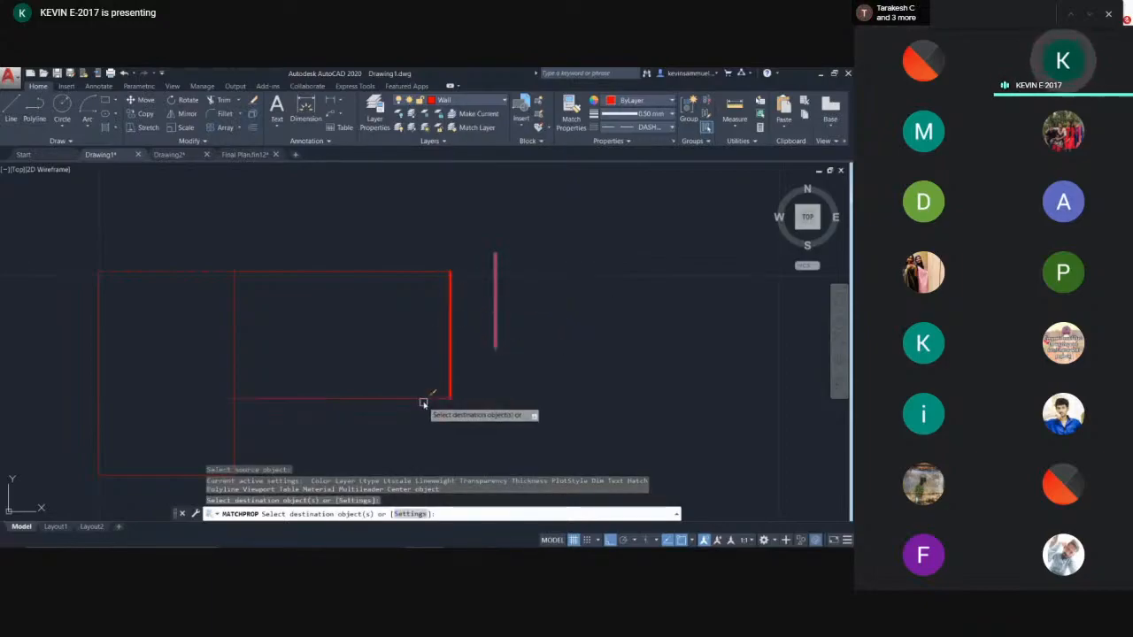
pyautogui.click(428, 399)
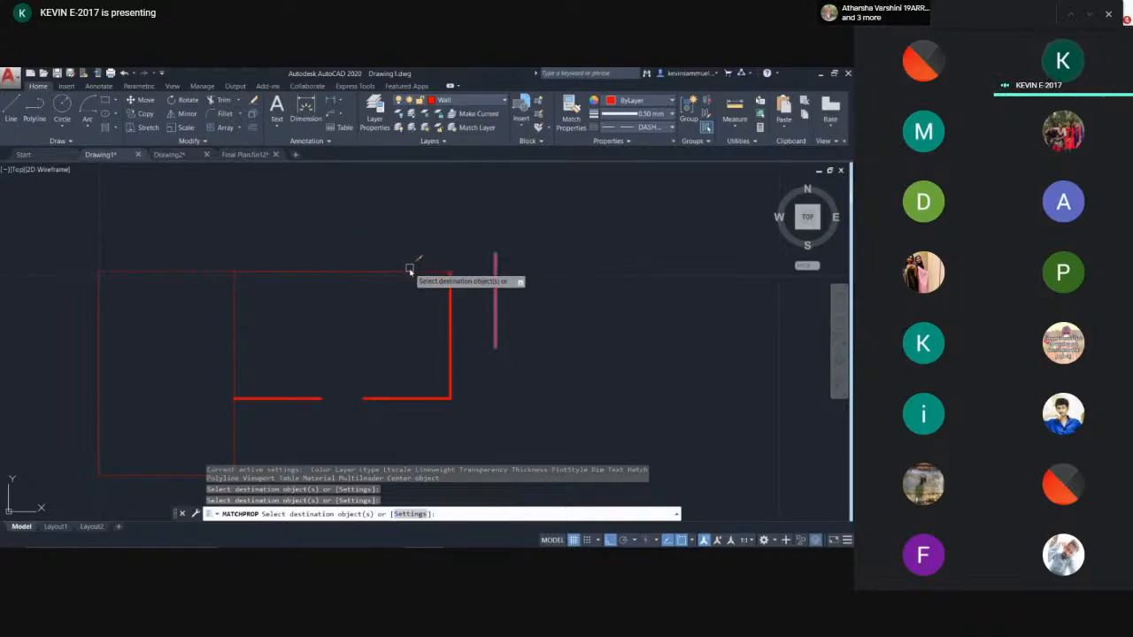
pyautogui.click(407, 264)
pyautogui.click(235, 320)
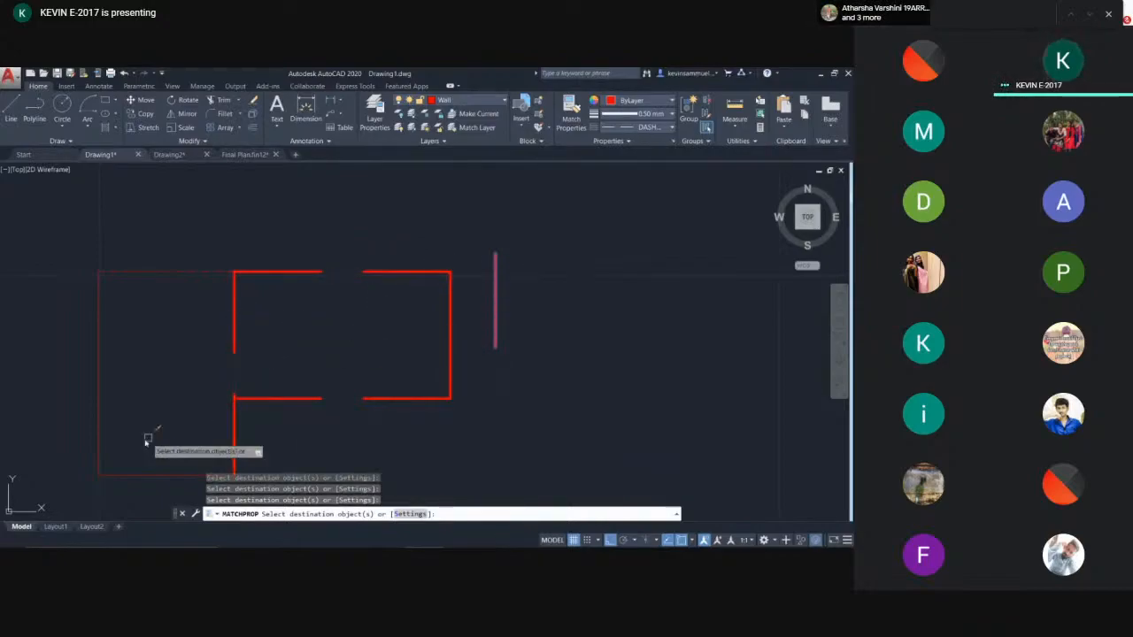
pyautogui.click(139, 474)
pyautogui.click(99, 376)
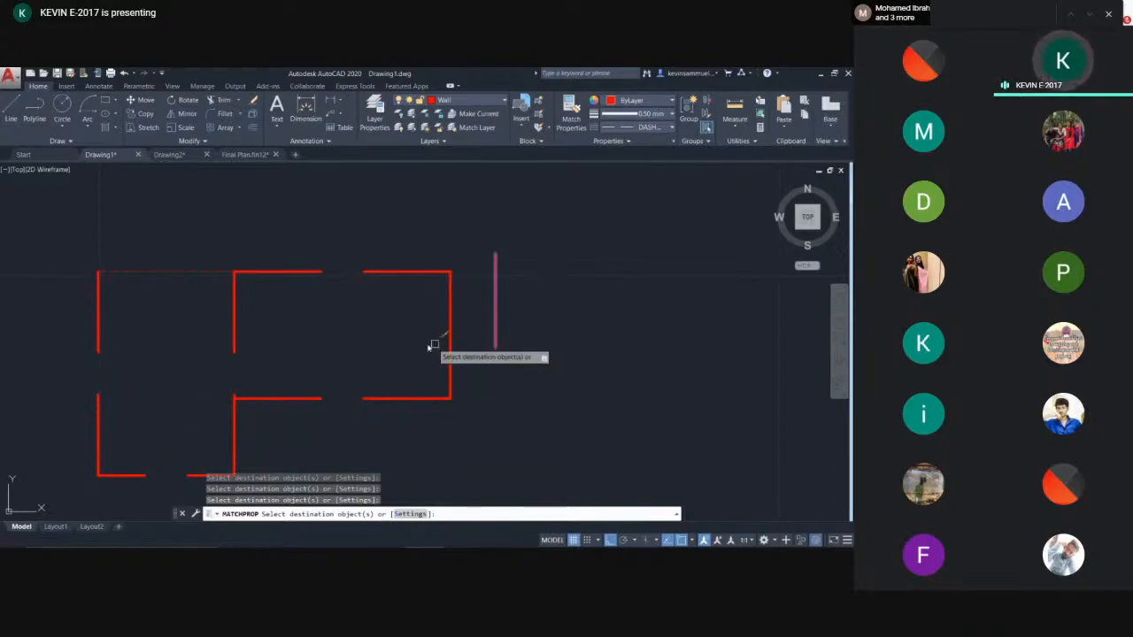
pyautogui.moveTo(317, 335); pyautogui.dragTo(445, 309, button='middle')
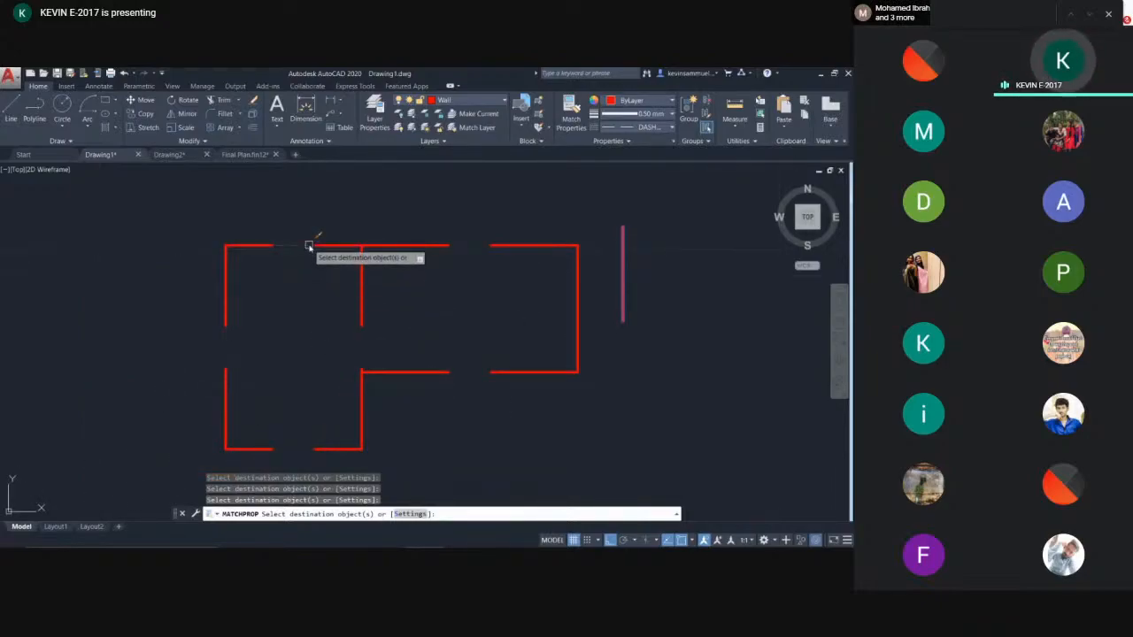
pyautogui.hotkey('ctrl', 'z')
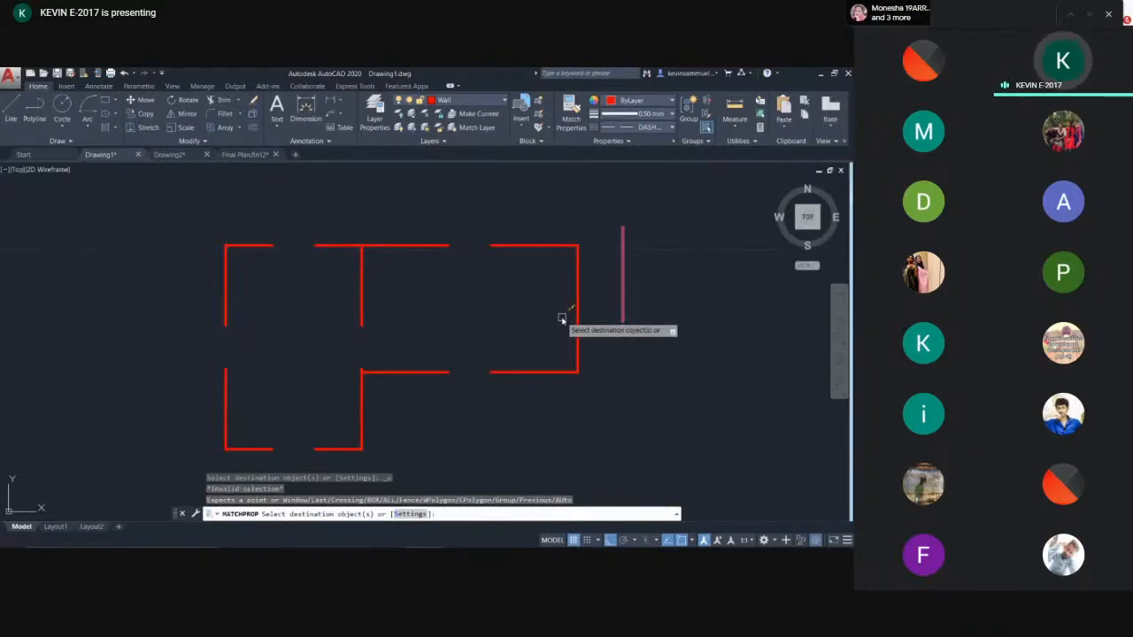
pyautogui.press('Escape')
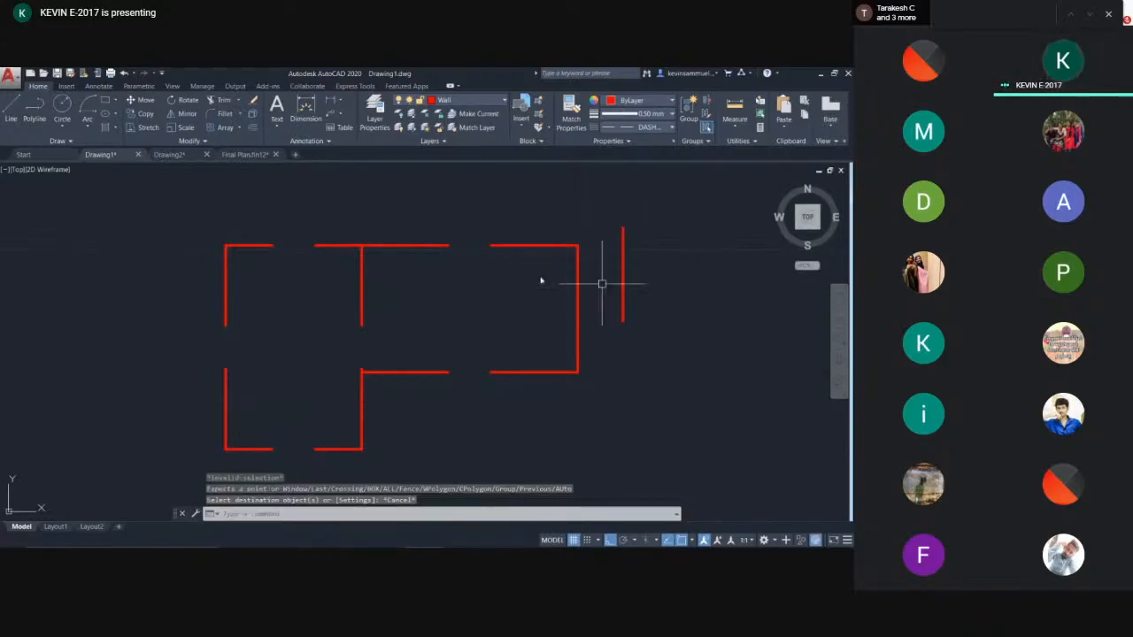
# - Undo the property matching on the wall lines
pyautogui.hotkey('ctrl', 'z')
pyautogui.hotkey('ctrl', 'z')
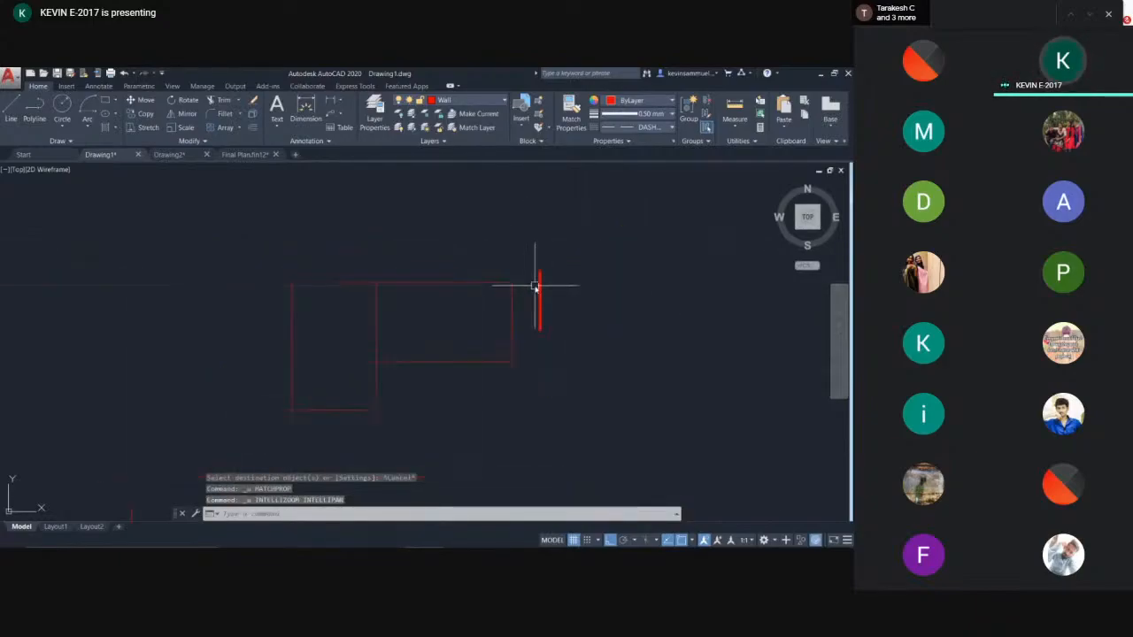
pyautogui.click(512, 251)
pyautogui.rightClick(511, 251)
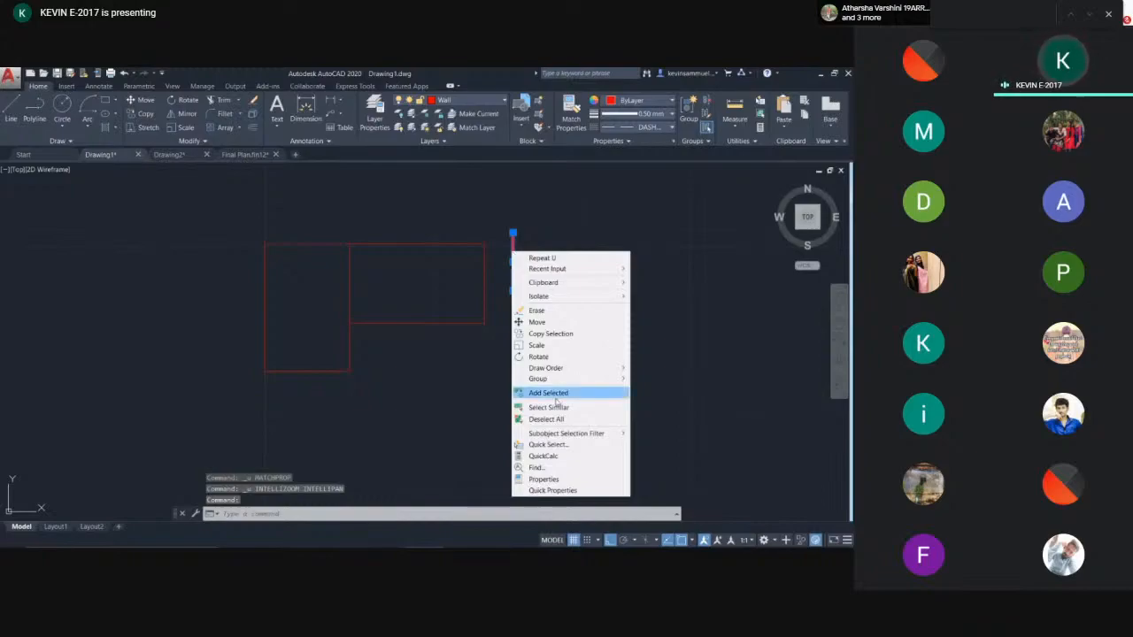
pyautogui.moveTo(561, 297)
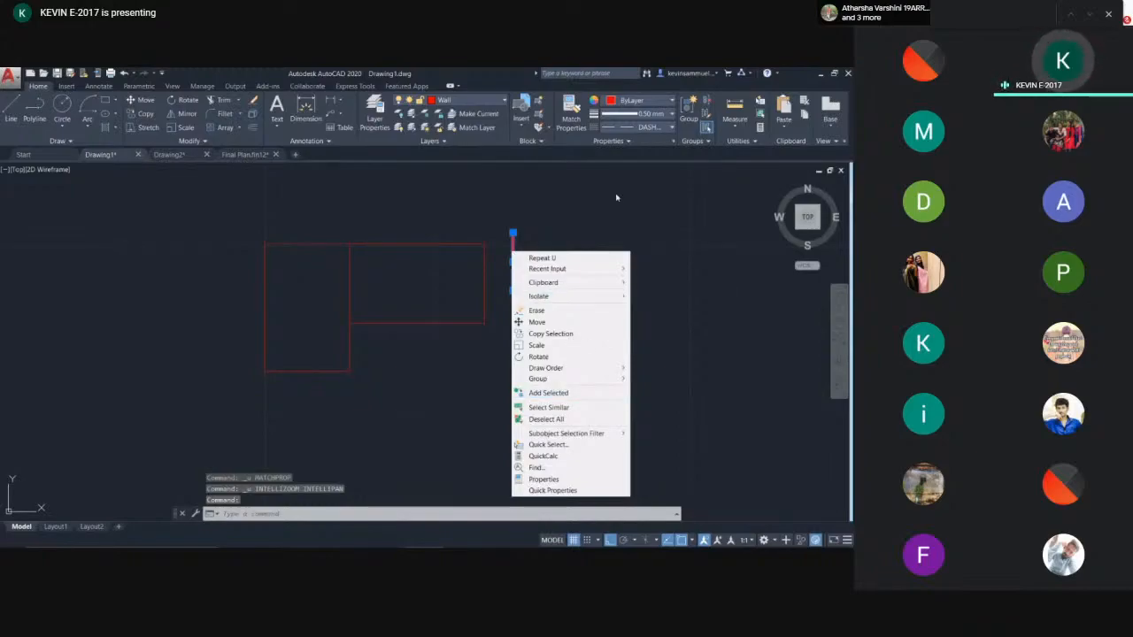
pyautogui.press('Escape')
pyautogui.press('Escape')
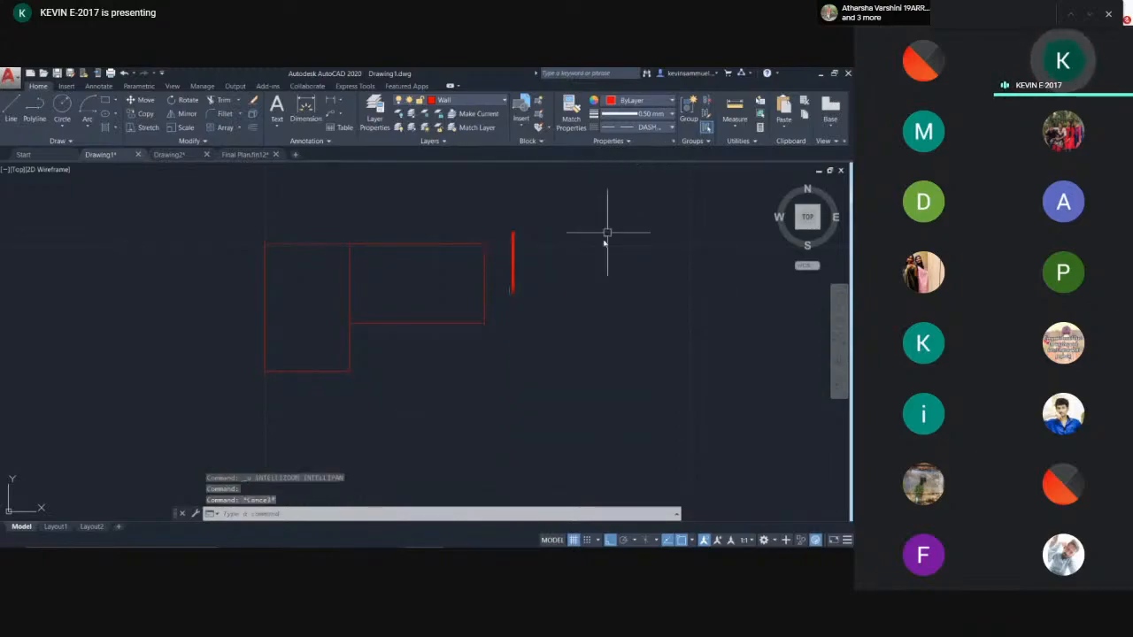
# - Change the vertical line's linetype to Continuous in the Properties palette
pyautogui.click(512, 254)
pyautogui.rightClick(512, 255)
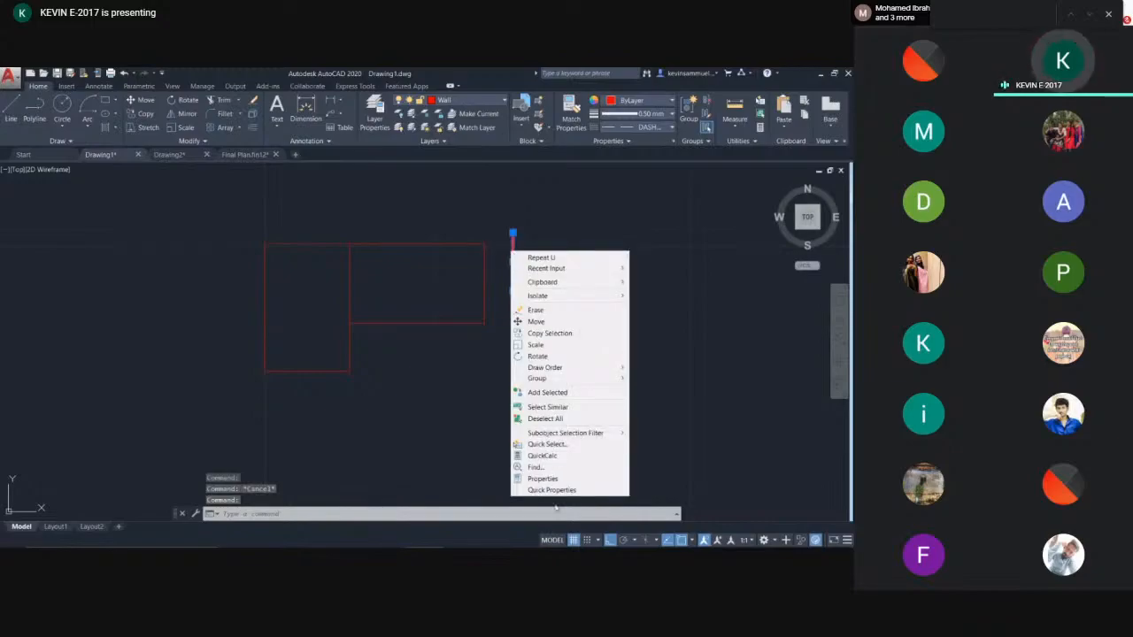
pyautogui.click(556, 478)
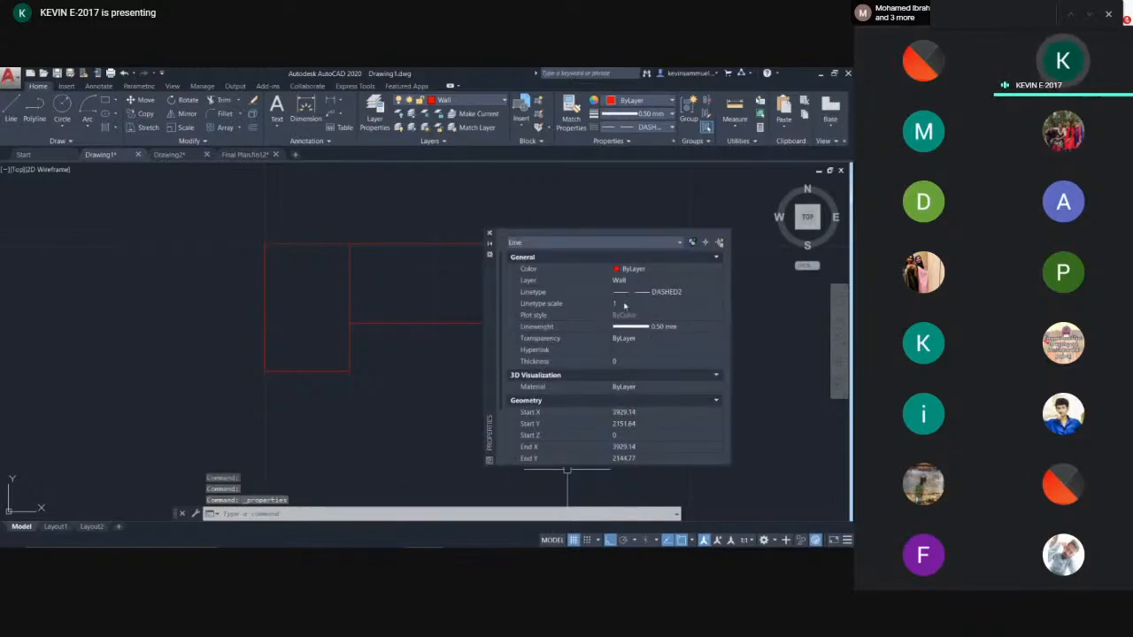
pyautogui.click(664, 291)
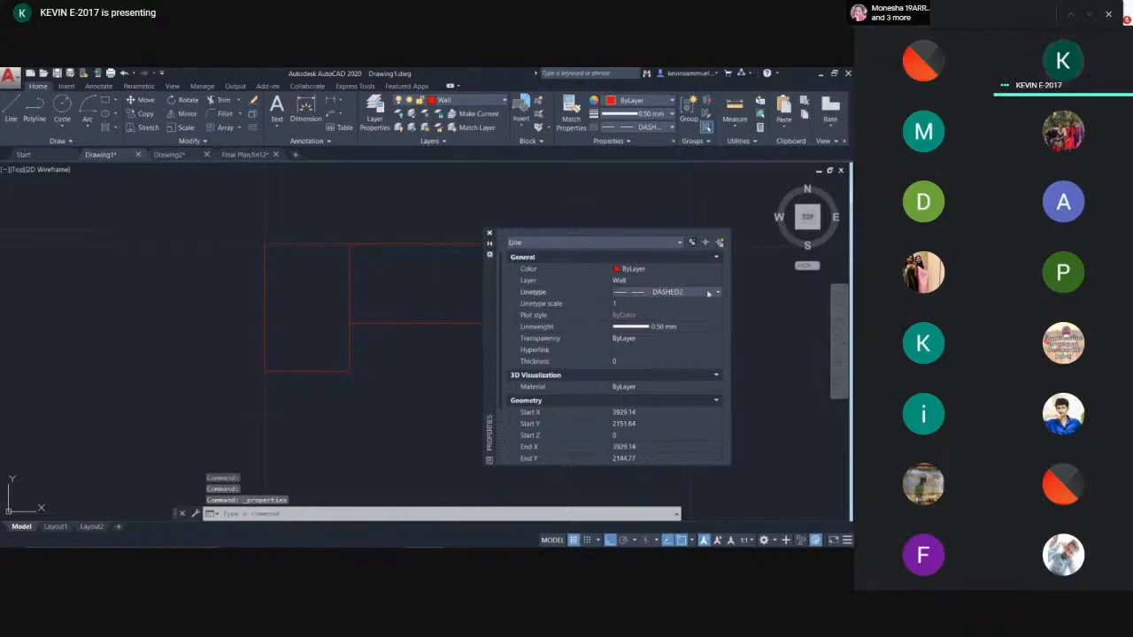
pyautogui.click(716, 291)
pyautogui.click(692, 324)
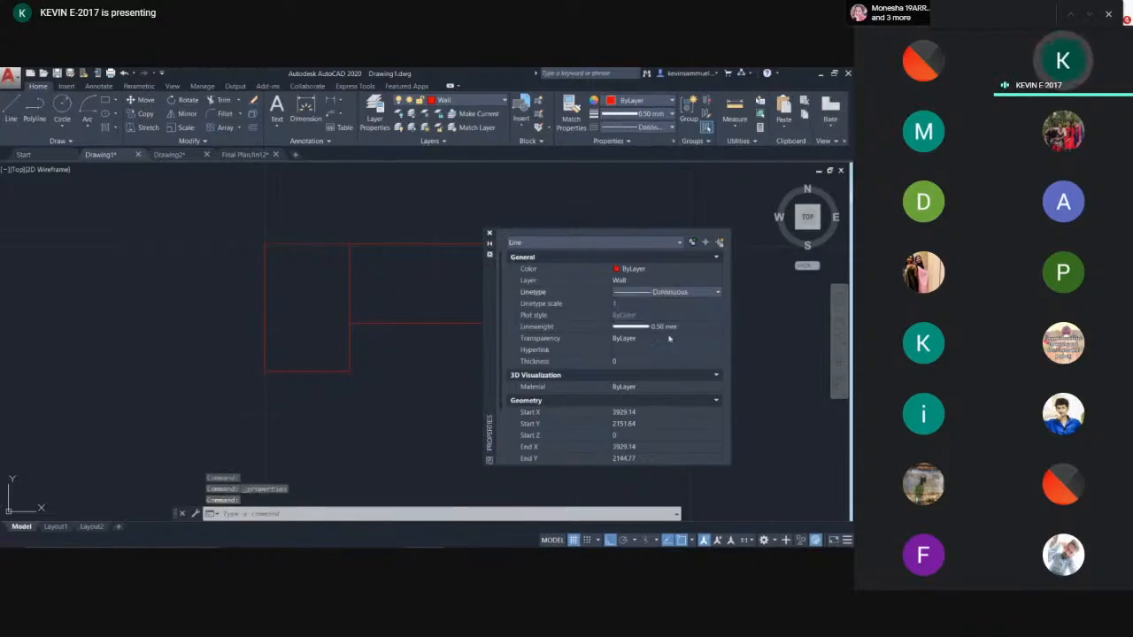
pyautogui.press('Escape')
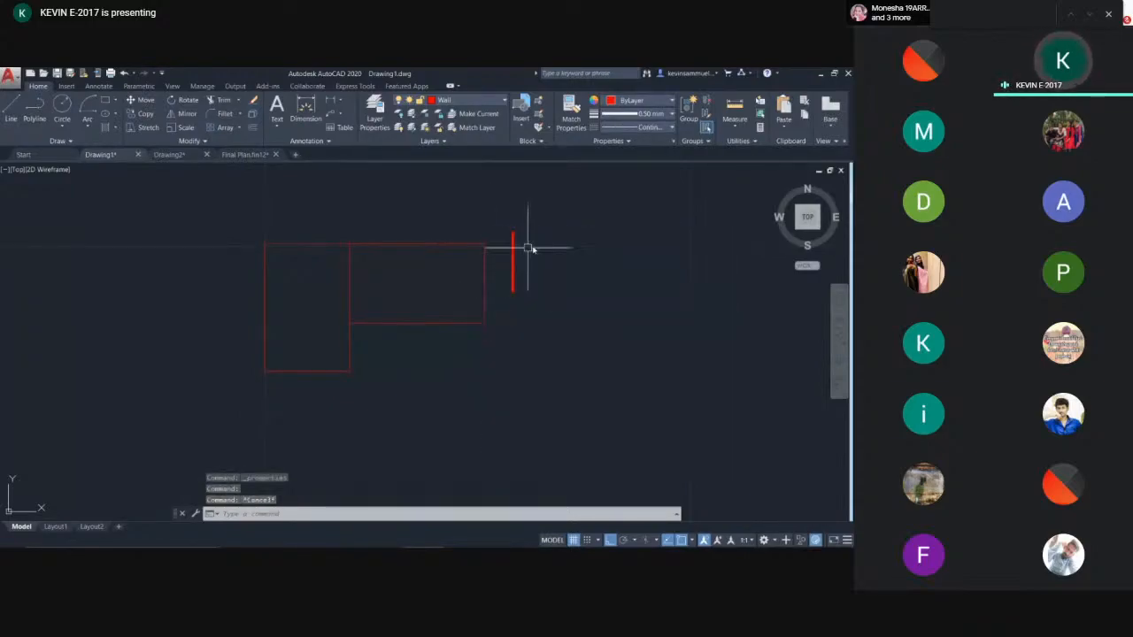
# - Match the short vertical line's properties onto all the room's wall lines with Match Properties
pyautogui.moveTo(552, 253); pyautogui.dragTo(511, 297, button='middle')
pyautogui.write('a')
pyautogui.press('Return')
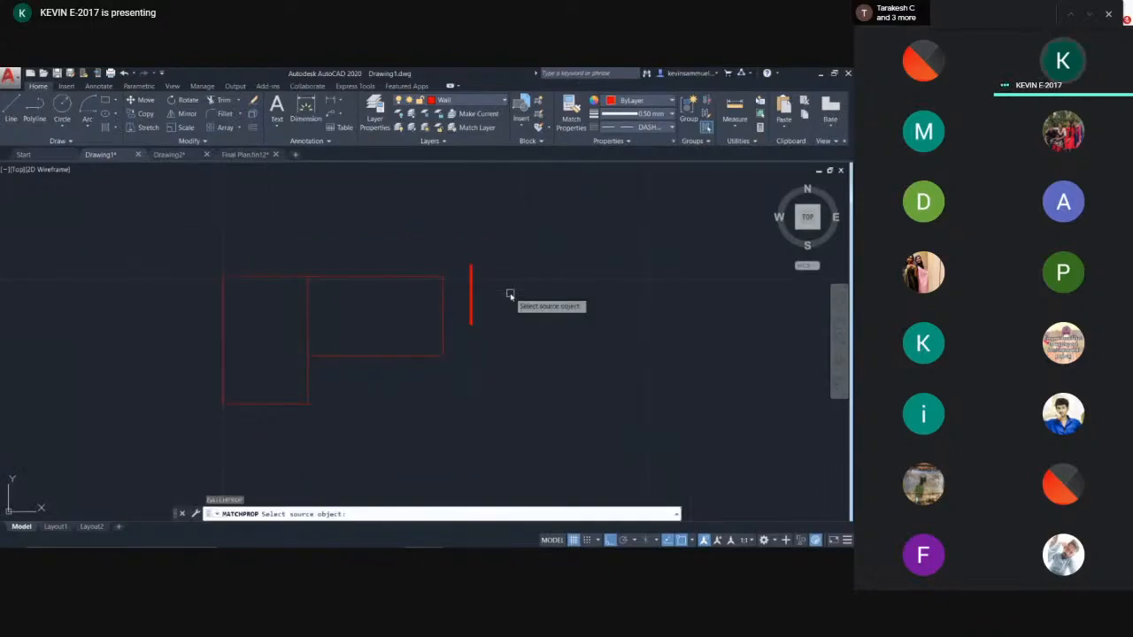
pyautogui.click(471, 297)
pyautogui.click(444, 314)
pyautogui.click(416, 354)
pyautogui.click(395, 277)
pyautogui.click(310, 301)
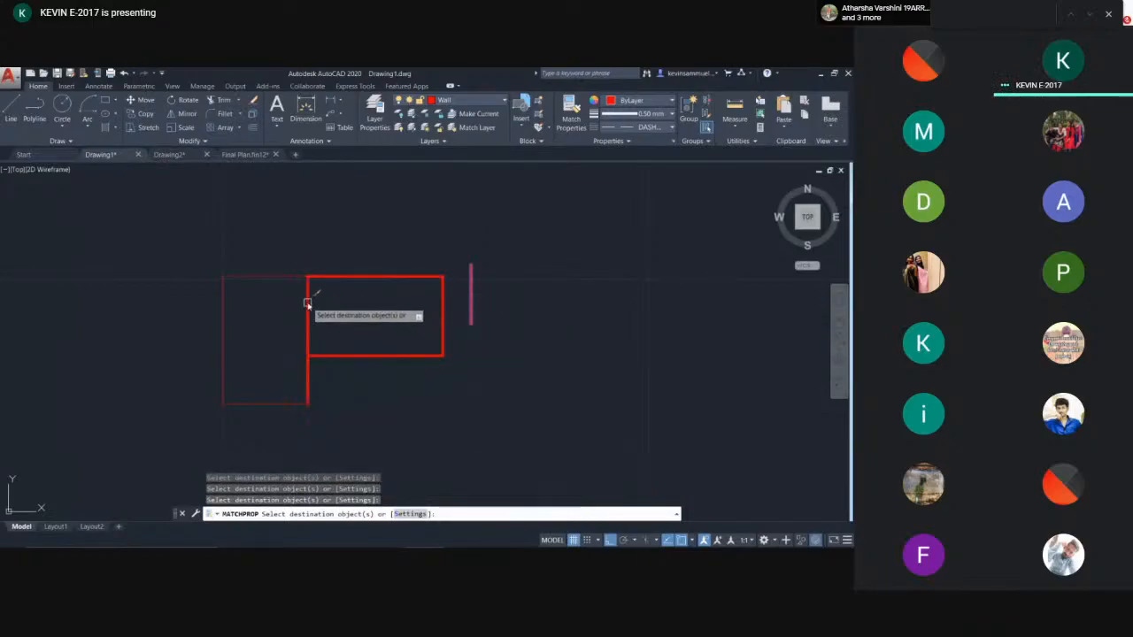
pyautogui.click(269, 398)
pyautogui.click(258, 405)
pyautogui.click(222, 354)
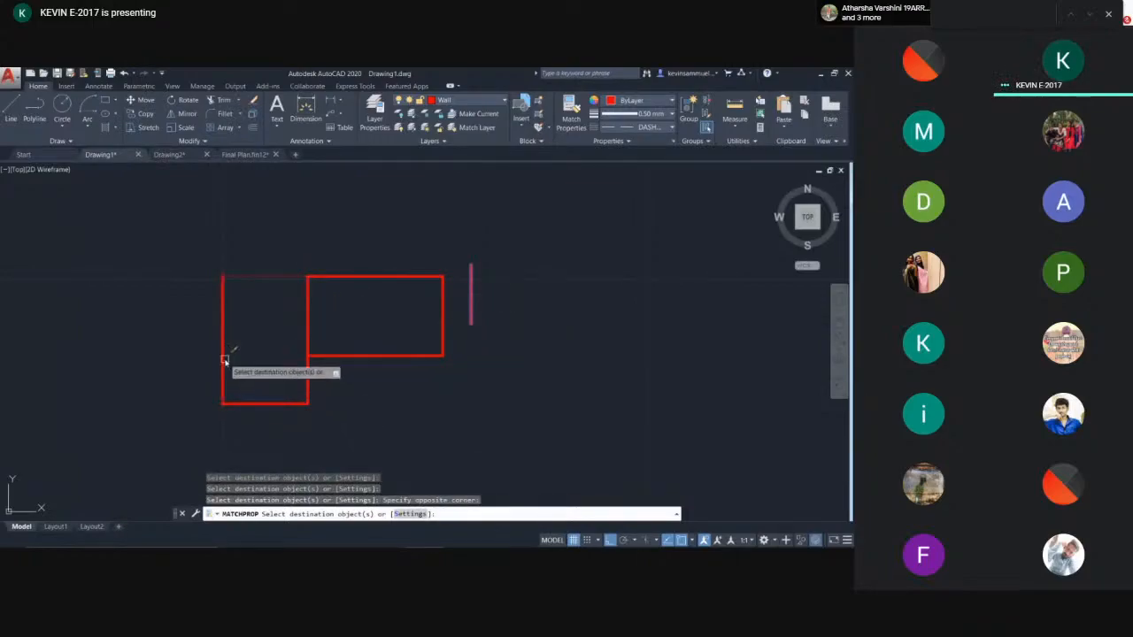
pyautogui.click(238, 276)
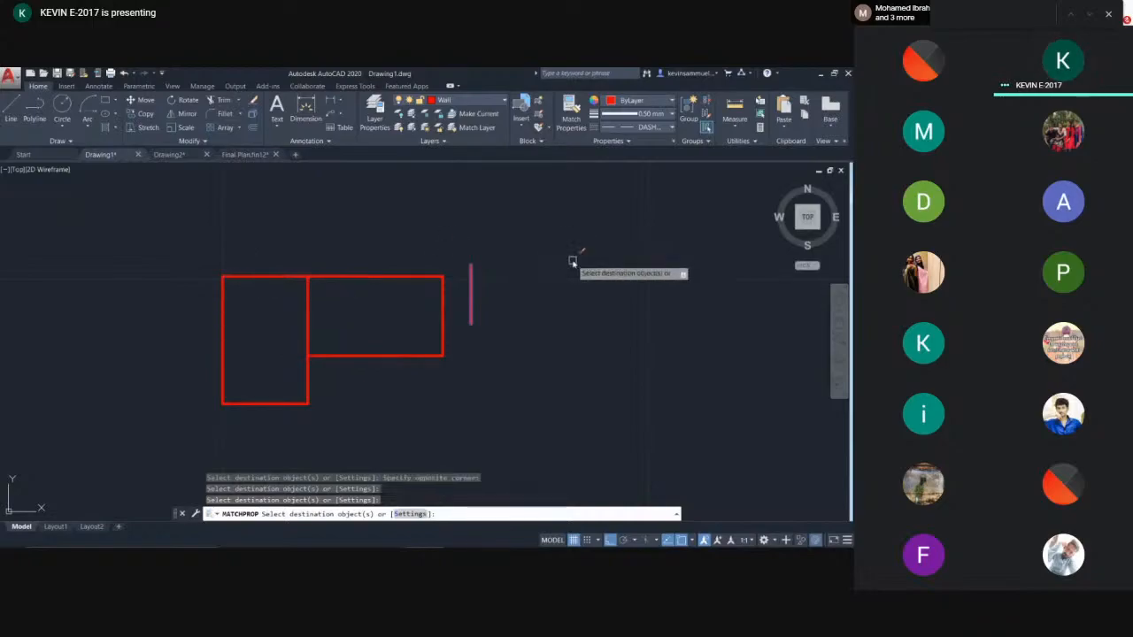
pyautogui.press('Escape')
# - Make Door the current layer and draw a long vertical dashed line to the right of the room
pyautogui.scroll(-2, 554, 280)
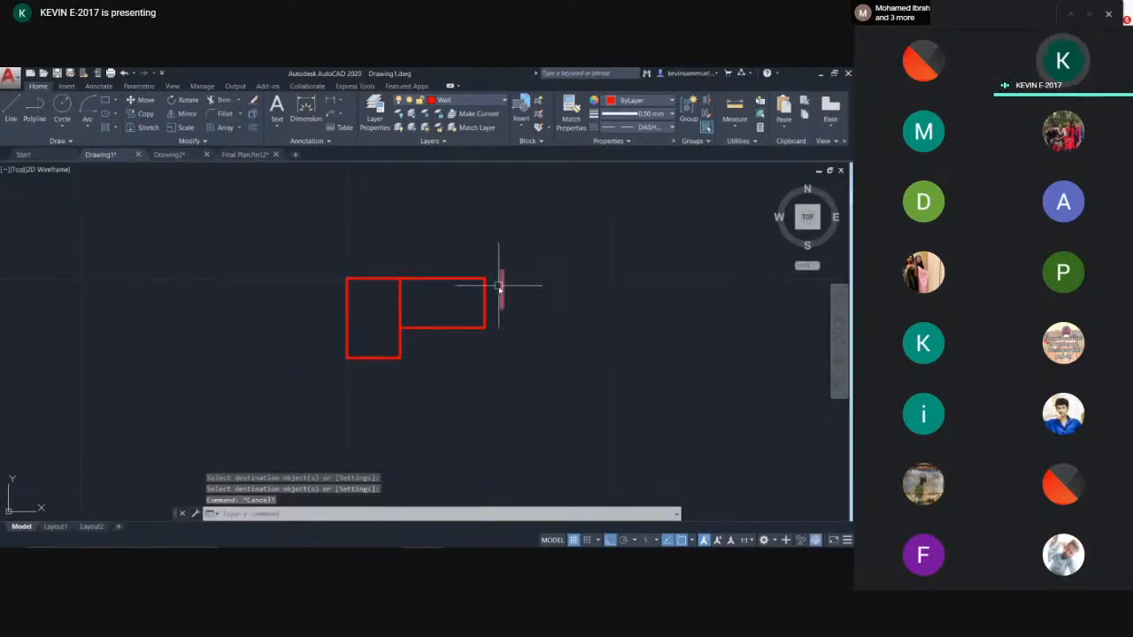
pyautogui.scroll(2, 499, 288)
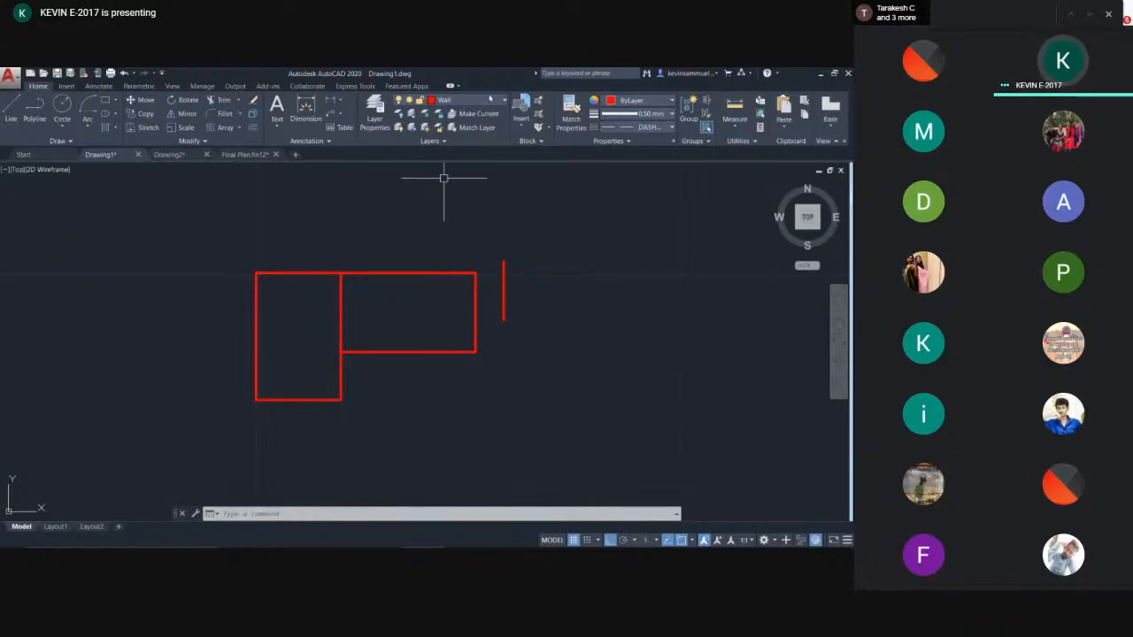
pyautogui.click(469, 100)
pyautogui.moveTo(463, 324); pyautogui.dragTo(461, 322, button='middle')
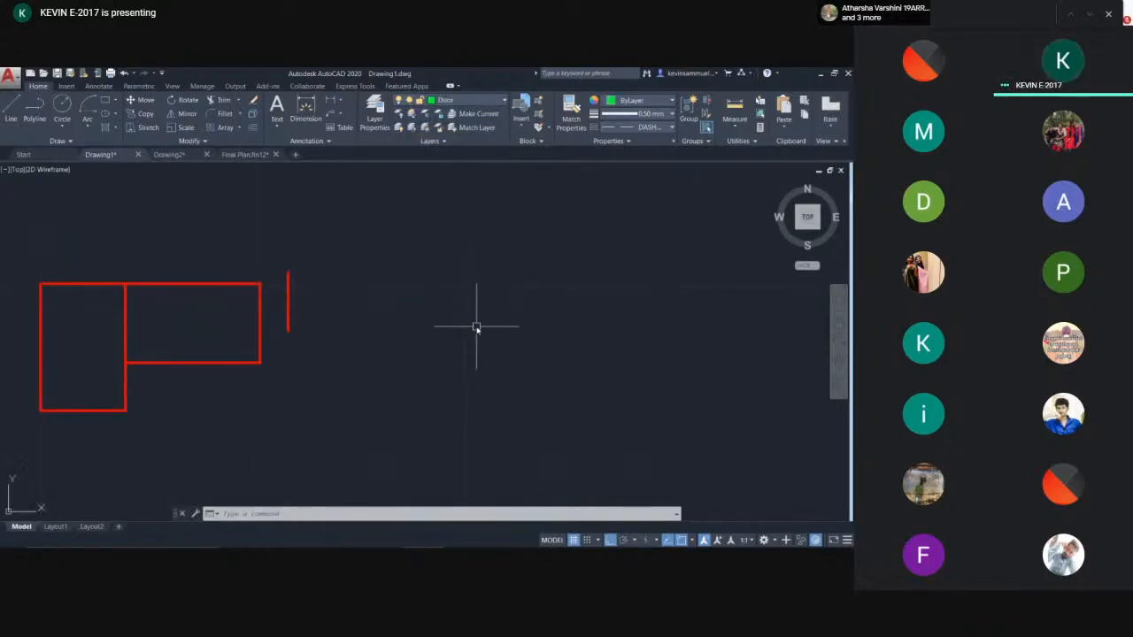
pyautogui.write('l')
pyautogui.press('Return')
pyautogui.click(434, 256)
pyautogui.moveTo(522, 365); pyautogui.dragTo(460, 323, button='middle')
pyautogui.scroll(-5, 460, 322)
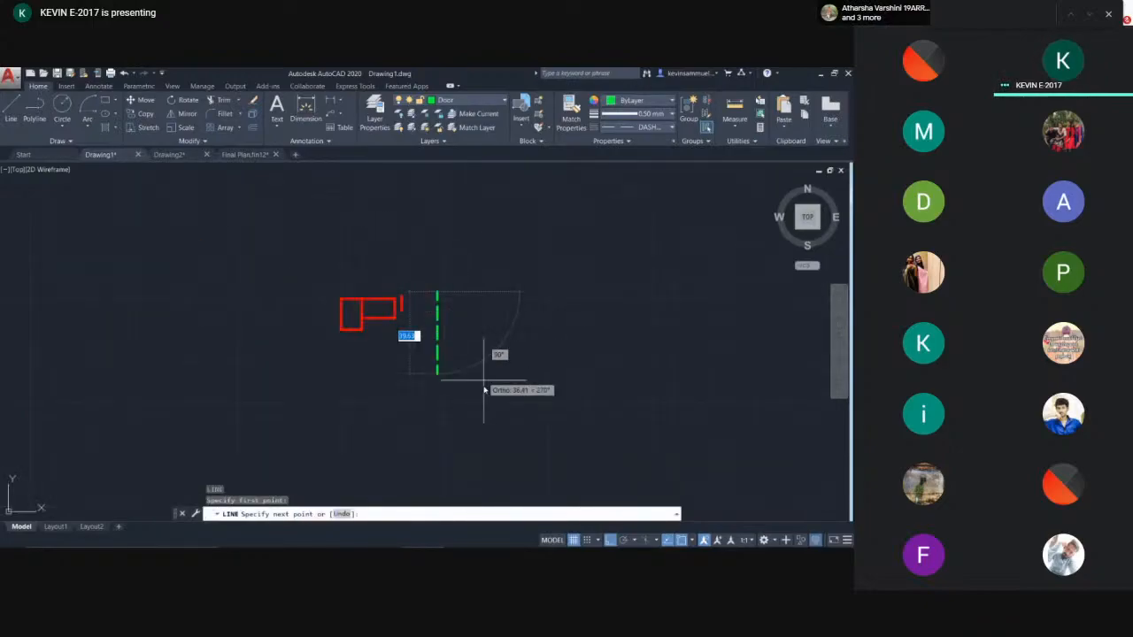
pyautogui.click(474, 448)
pyautogui.press('Escape')
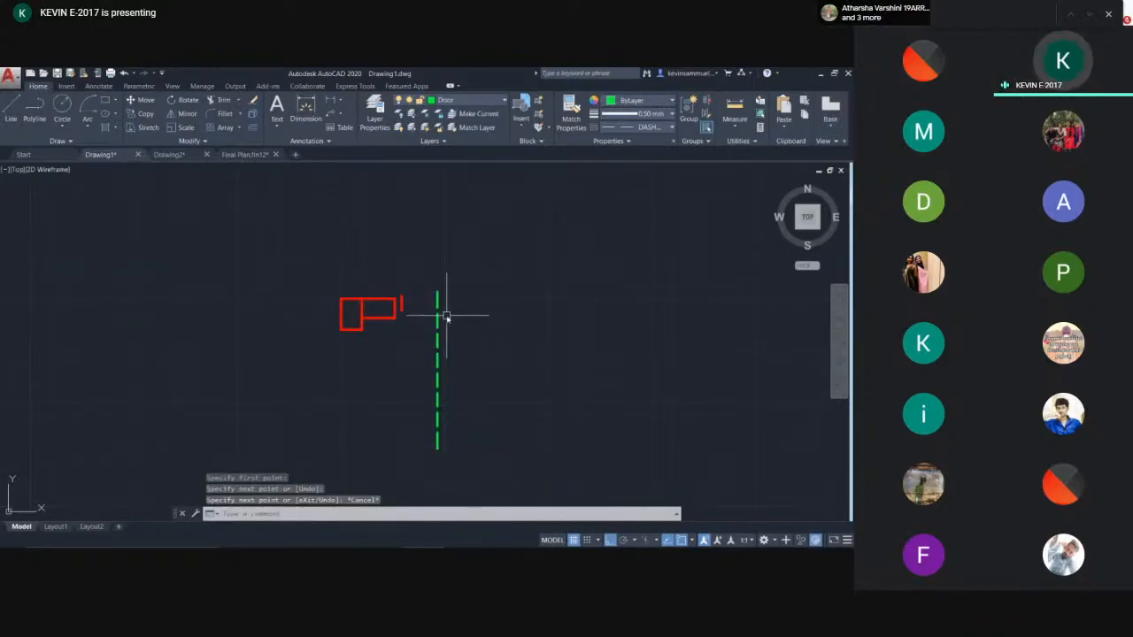
# - Check the short red line's quick properties, then match its properties onto the green dashed line
pyautogui.moveTo(445, 316); pyautogui.dragTo(407, 260, button='middle')
pyautogui.scroll(3, 382, 248)
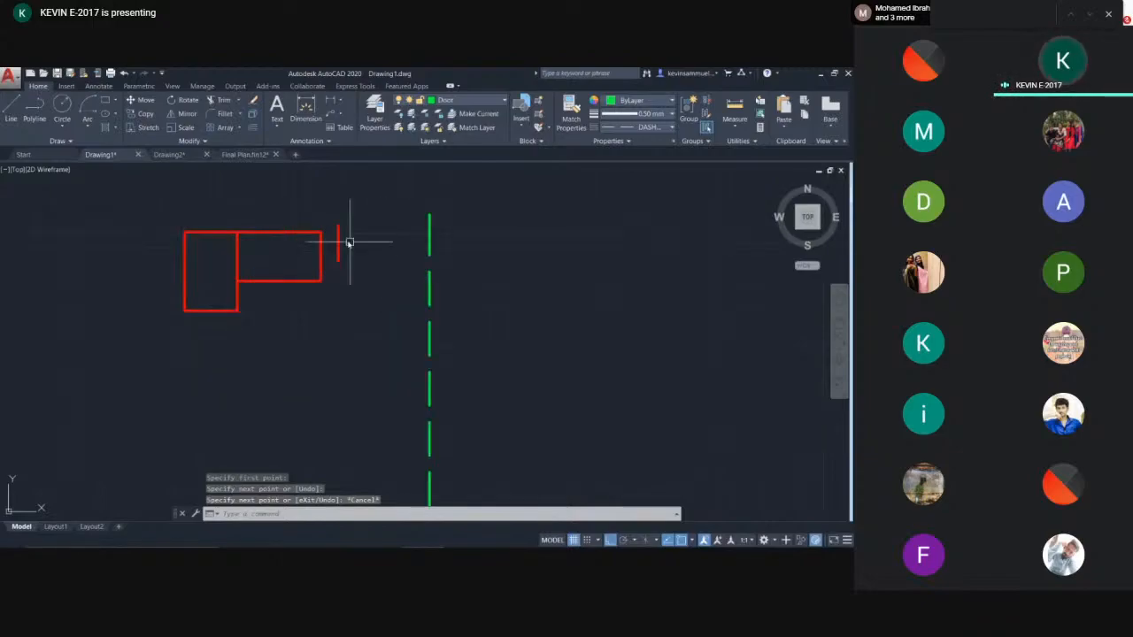
pyautogui.click(336, 243)
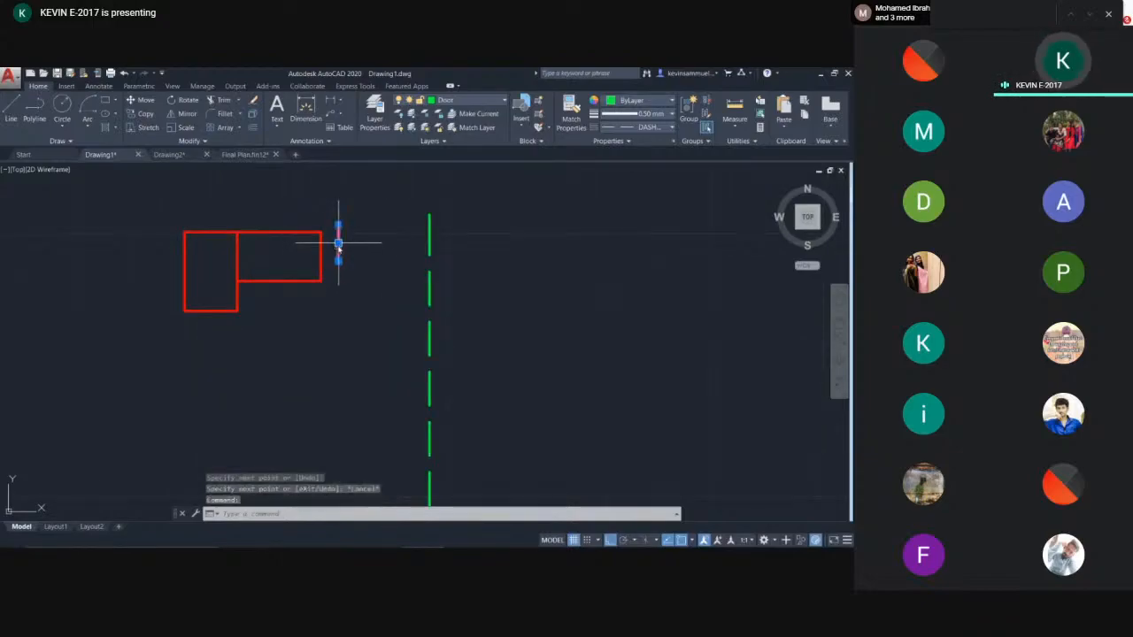
pyautogui.rightClick(338, 245)
pyautogui.click(377, 485)
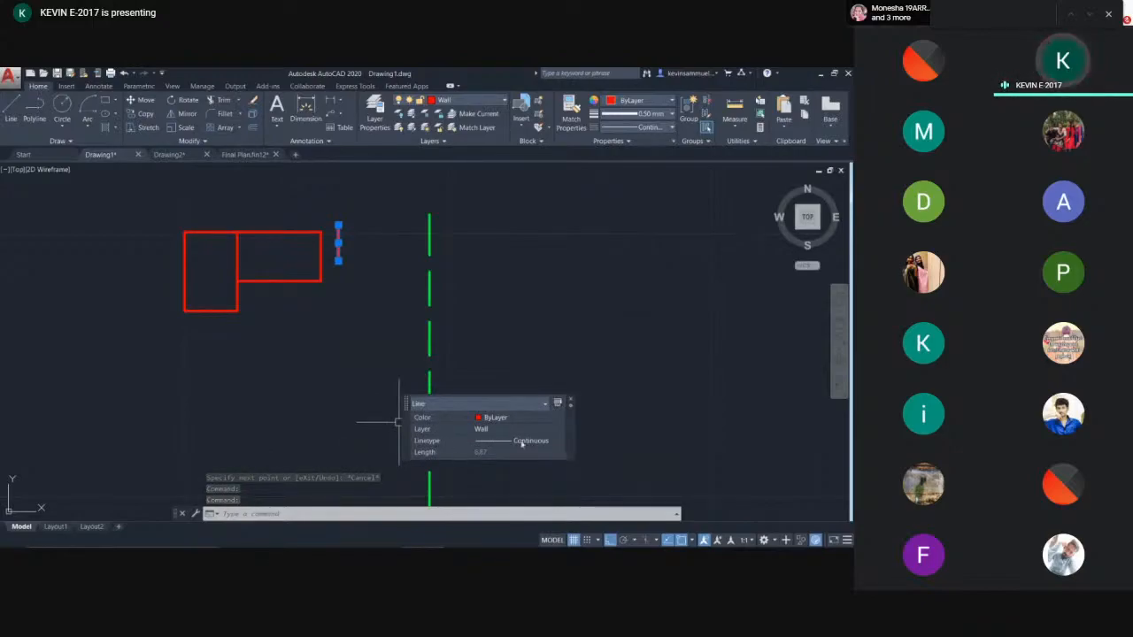
pyautogui.press('Escape')
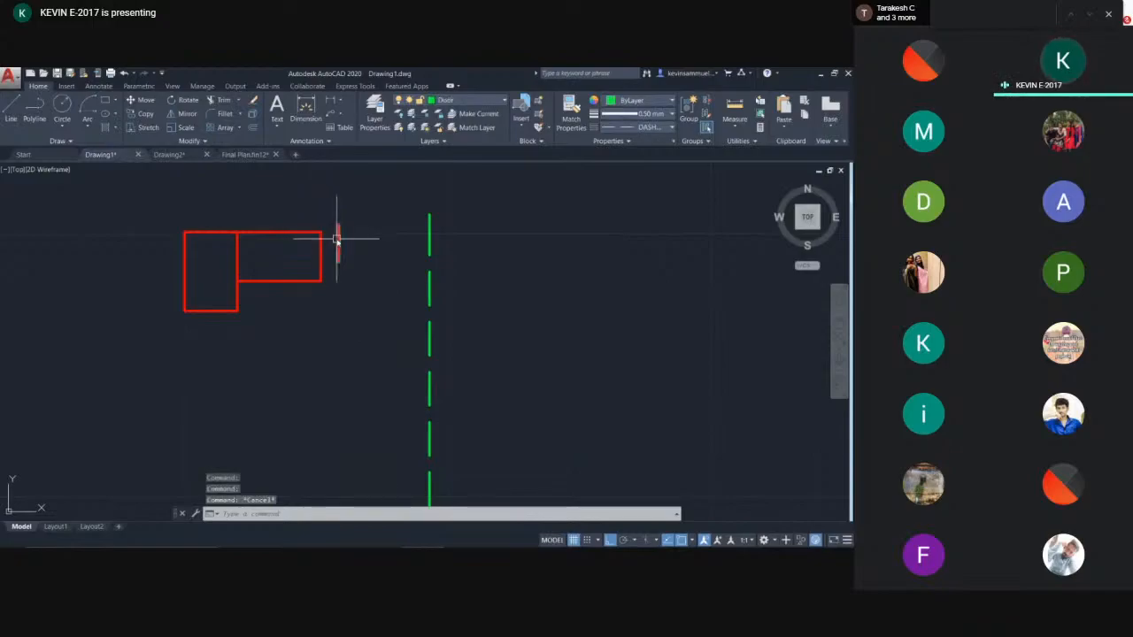
pyautogui.click(337, 239)
pyautogui.write('ma')
pyautogui.press('Return')
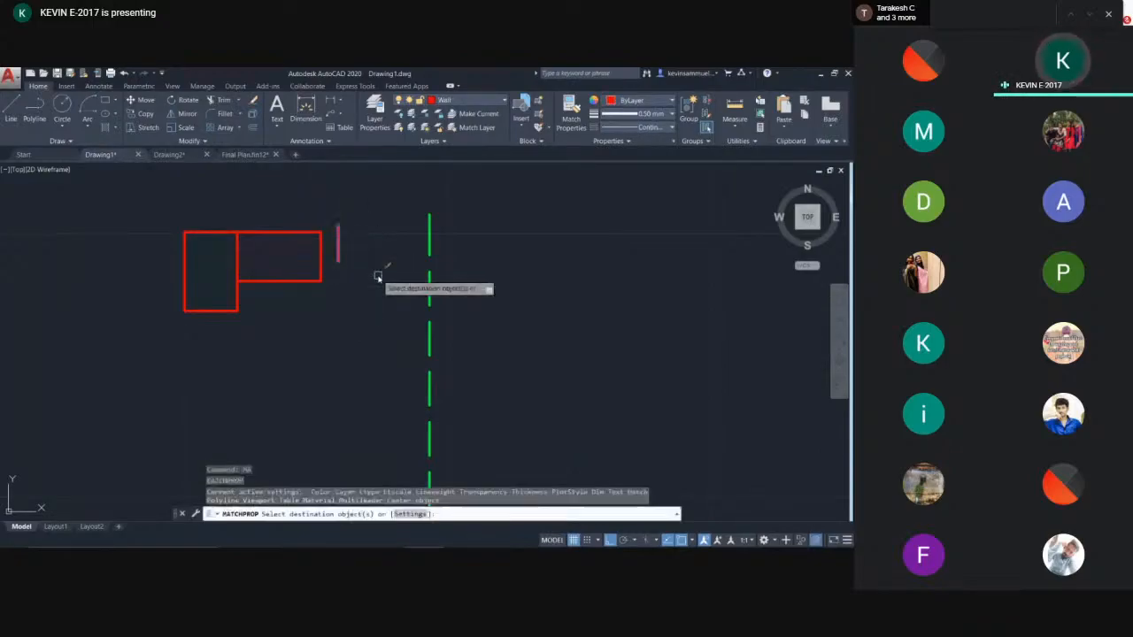
pyautogui.click(428, 253)
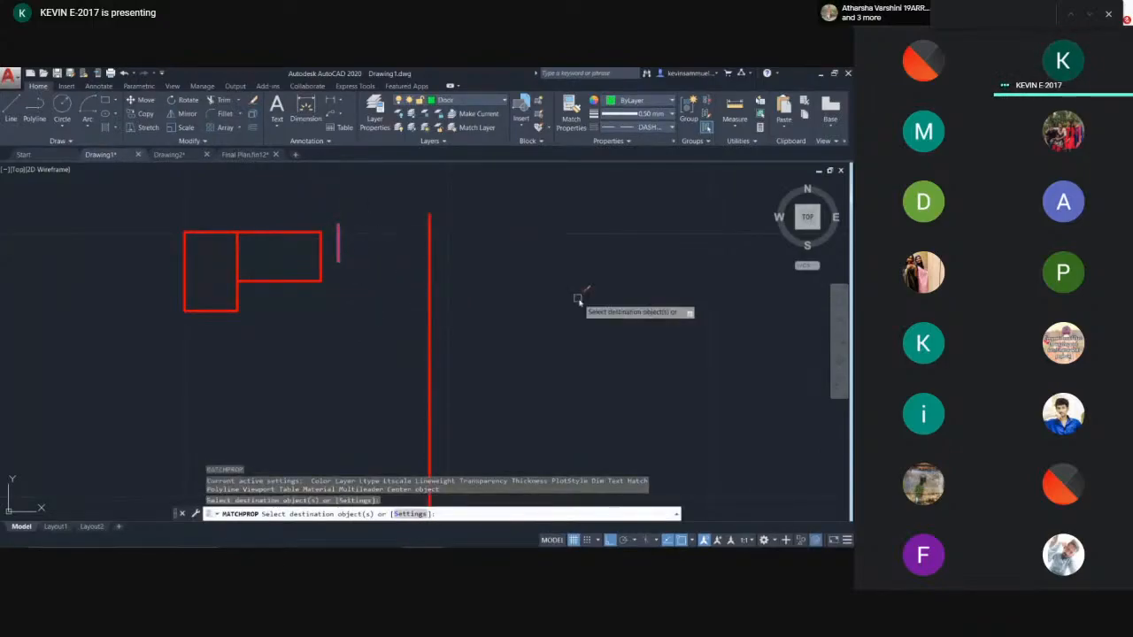
pyautogui.scroll(-5, 584, 301)
pyautogui.press('Escape')
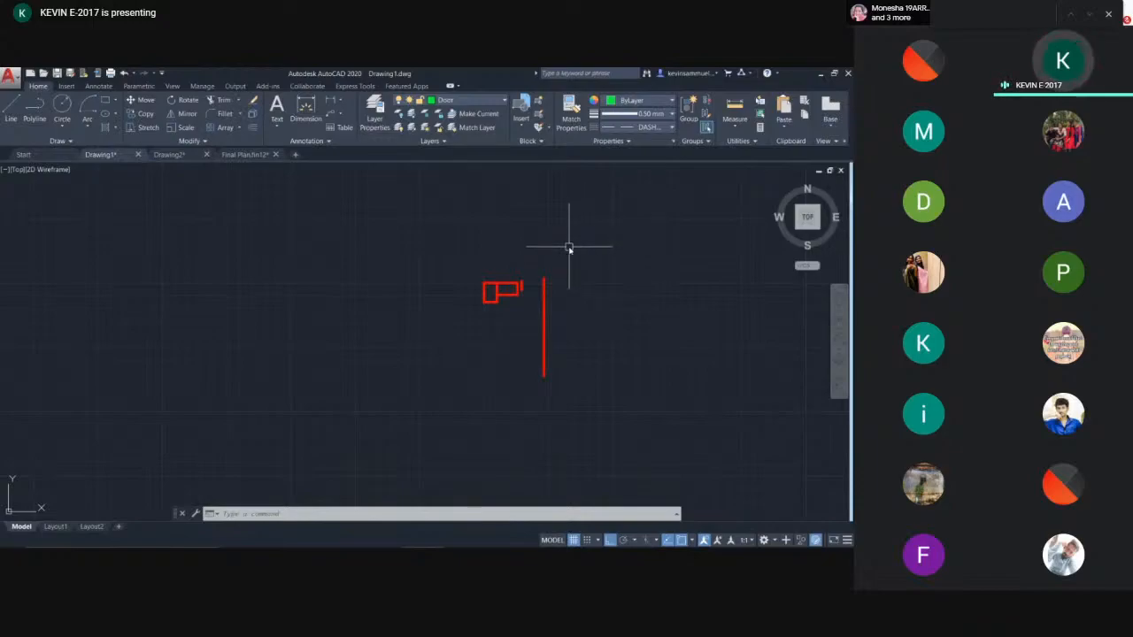
# - Select all the drawn objects and delete them
pyautogui.scroll(2, 545, 300)
pyautogui.click(569, 265)
pyautogui.click(365, 352)
pyautogui.press('Delete')
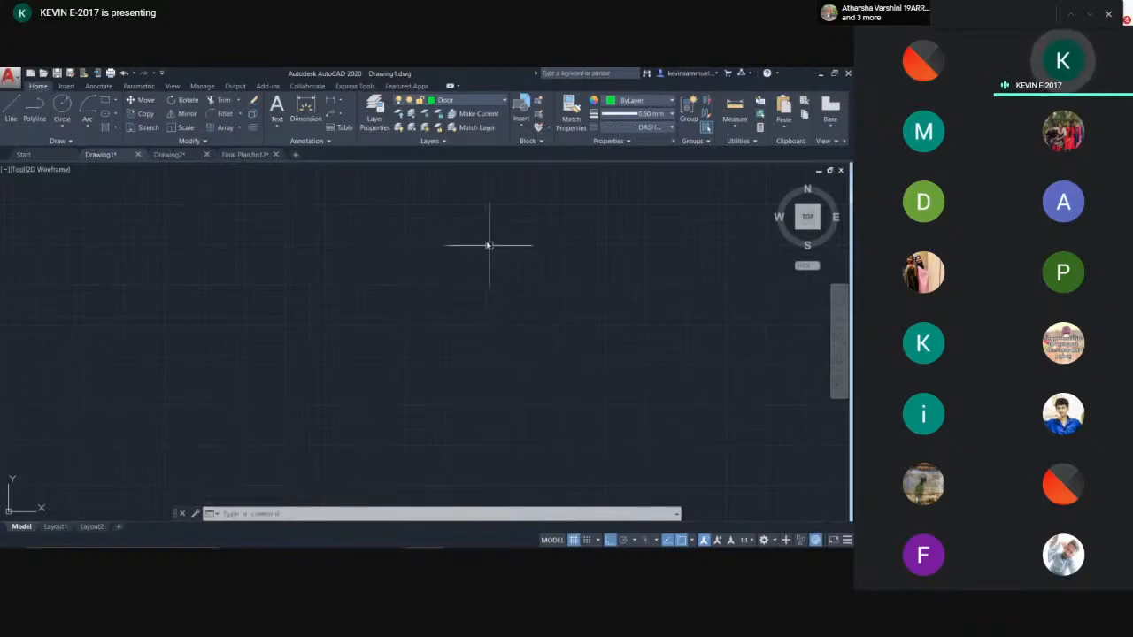
# - Make Wall the current layer
pyautogui.click(480, 104)
pyautogui.click(480, 103)
pyautogui.click(479, 104)
pyautogui.click(449, 141)
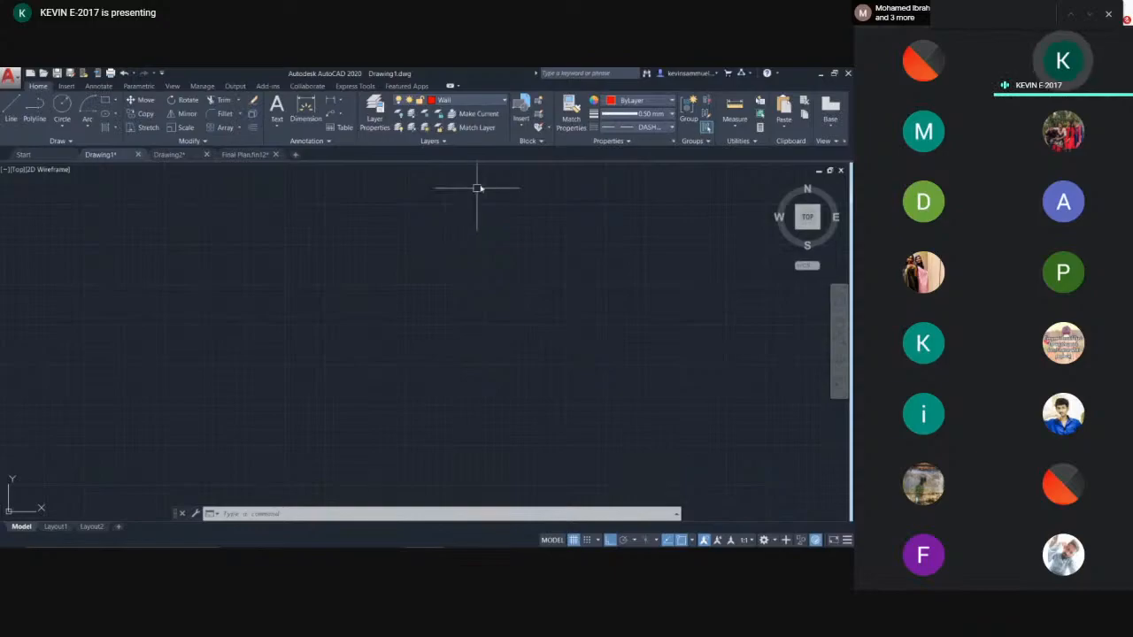
pyautogui.write('l')
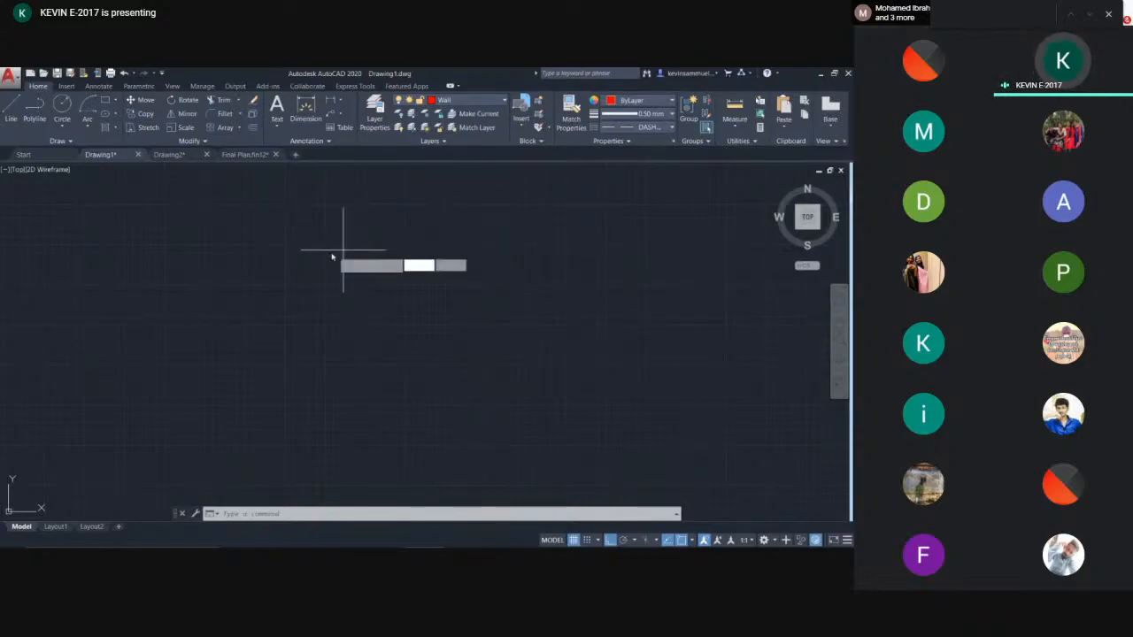
pyautogui.press('Return')
pyautogui.click(305, 245)
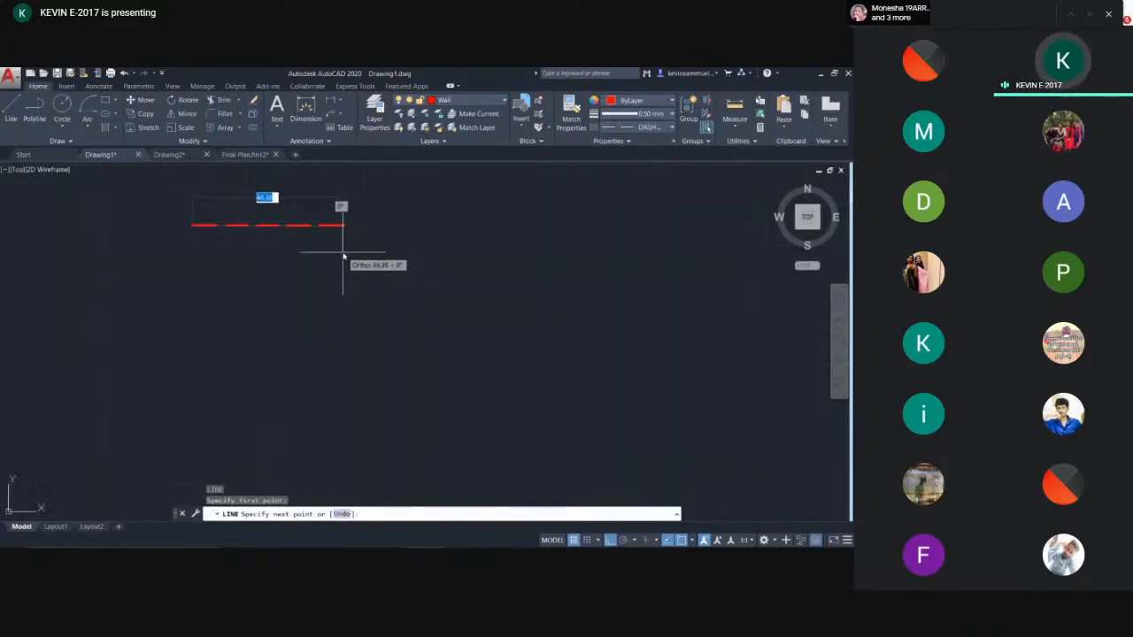
pyautogui.press('Escape')
# - Minimize AutoCAD and browse File Explorer to the housing folder holding the floor plan PDF
pyautogui.click(650, 127)
pyautogui.click(648, 137)
pyautogui.click(821, 74)
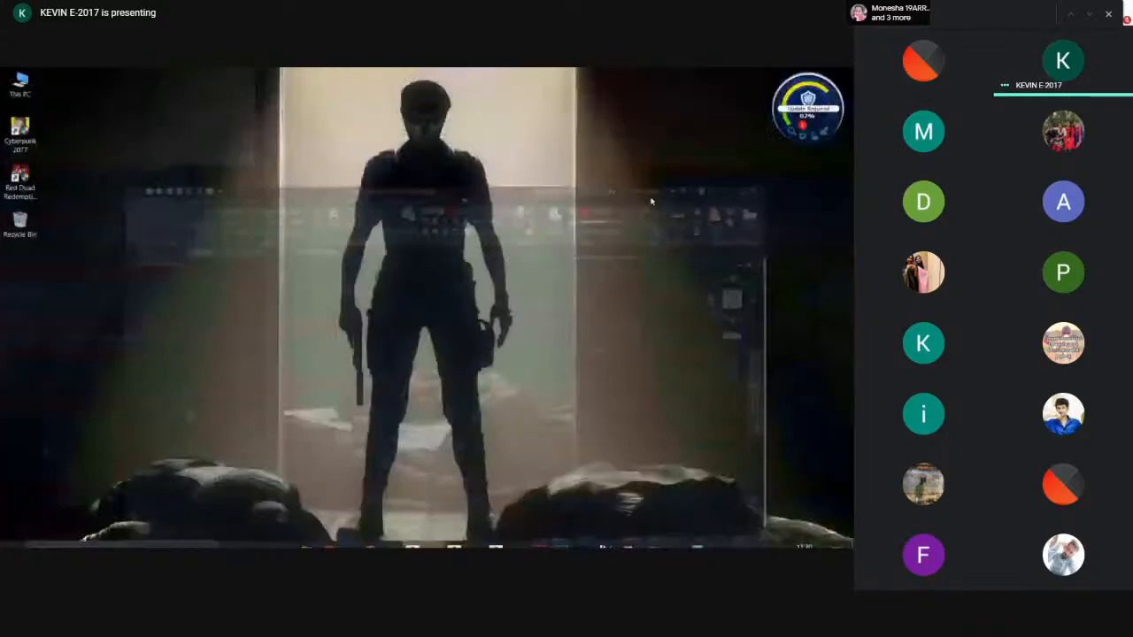
pyautogui.doubleClick(26, 81)
pyautogui.doubleClick(560, 243)
pyautogui.click(168, 228)
pyautogui.doubleClick(168, 227)
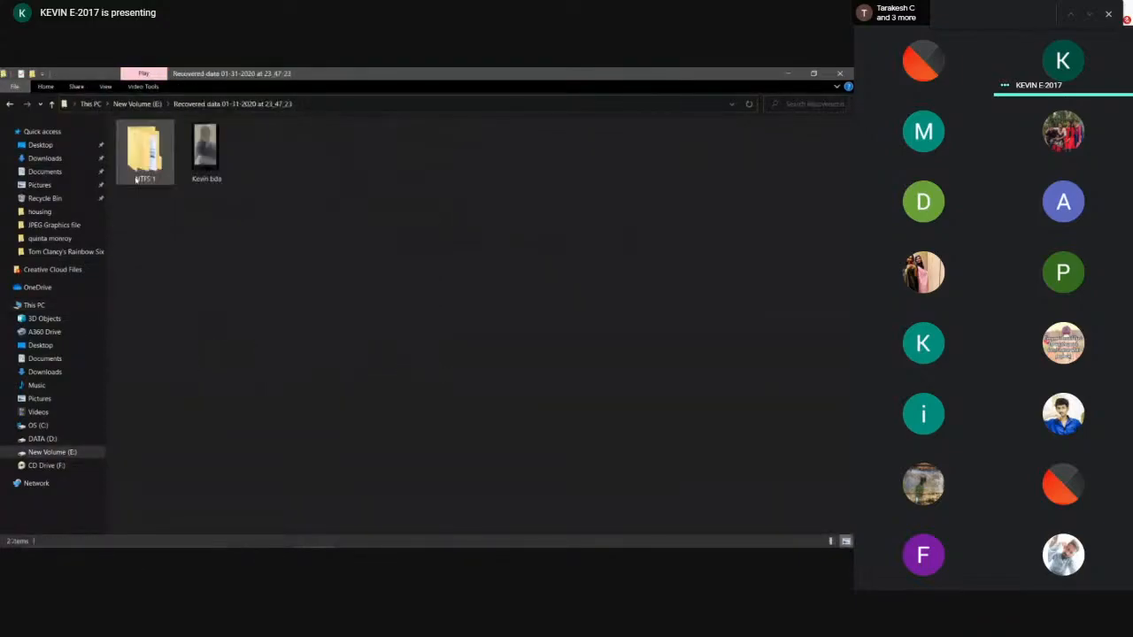
pyautogui.doubleClick(139, 158)
pyautogui.doubleClick(152, 201)
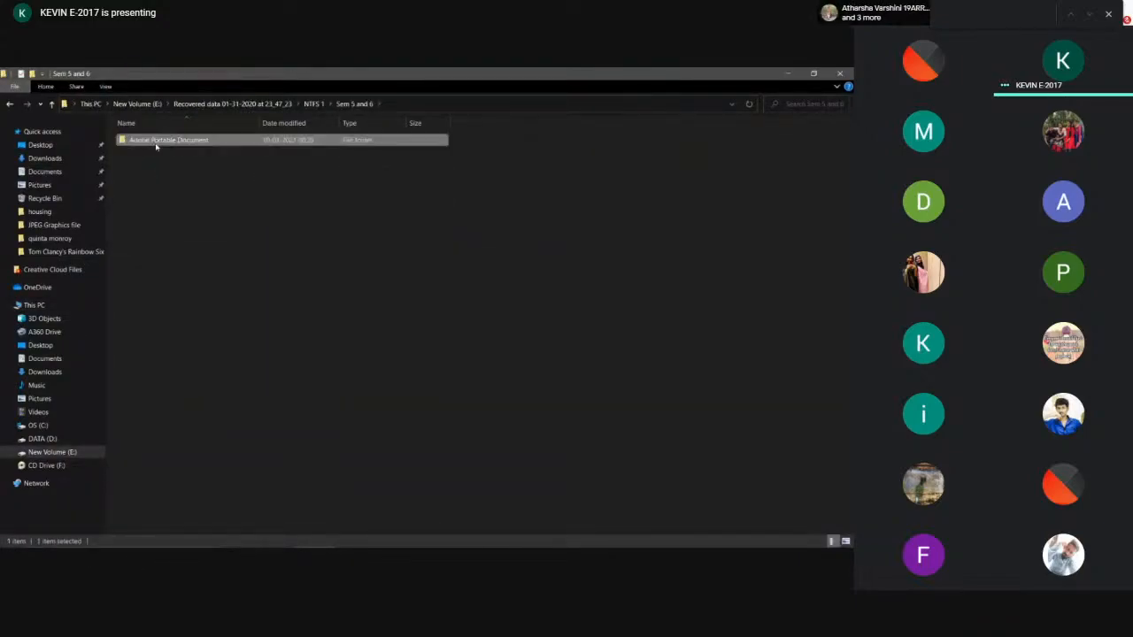
pyautogui.doubleClick(154, 141)
pyautogui.doubleClick(154, 151)
pyautogui.click(155, 152)
# - Attach page 1 of the housing PDF at a picked point with scale 1 and rotation 0, then maximize AutoCAD
pyautogui.moveTo(189, 166); pyautogui.dragTo(409, 277)
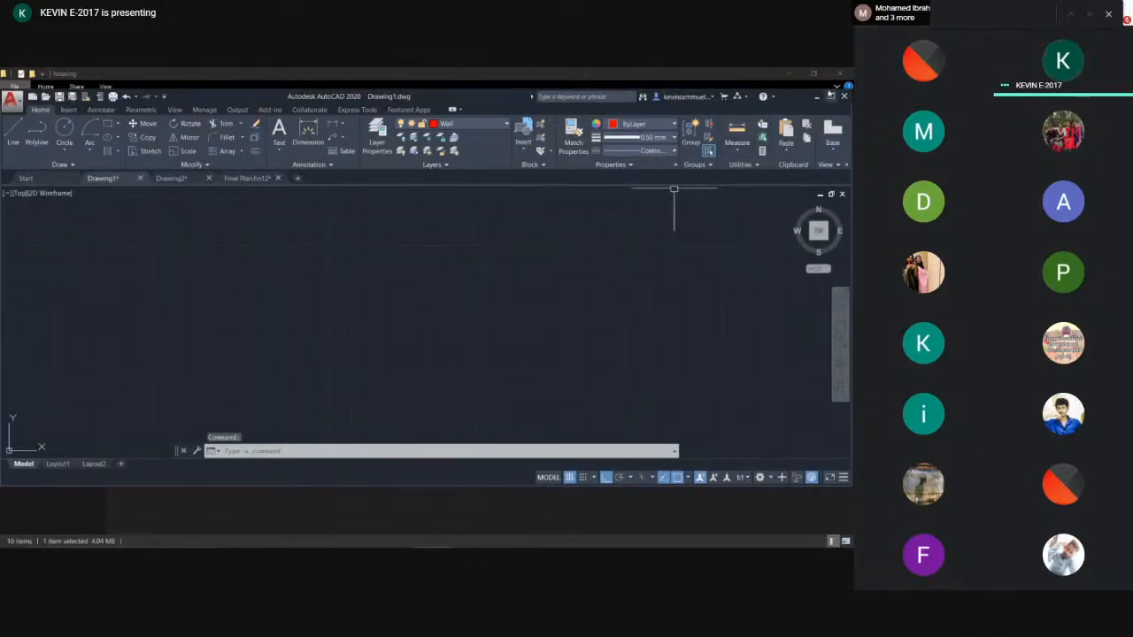
pyautogui.click(816, 97)
pyautogui.moveTo(139, 152); pyautogui.dragTo(359, 331)
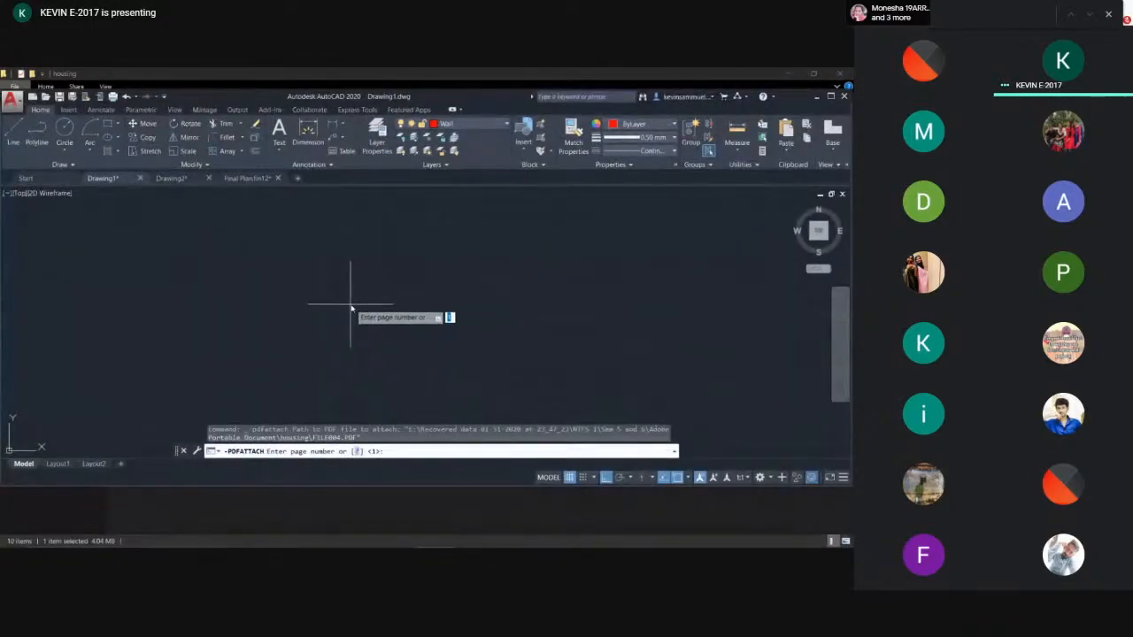
pyautogui.press('Return')
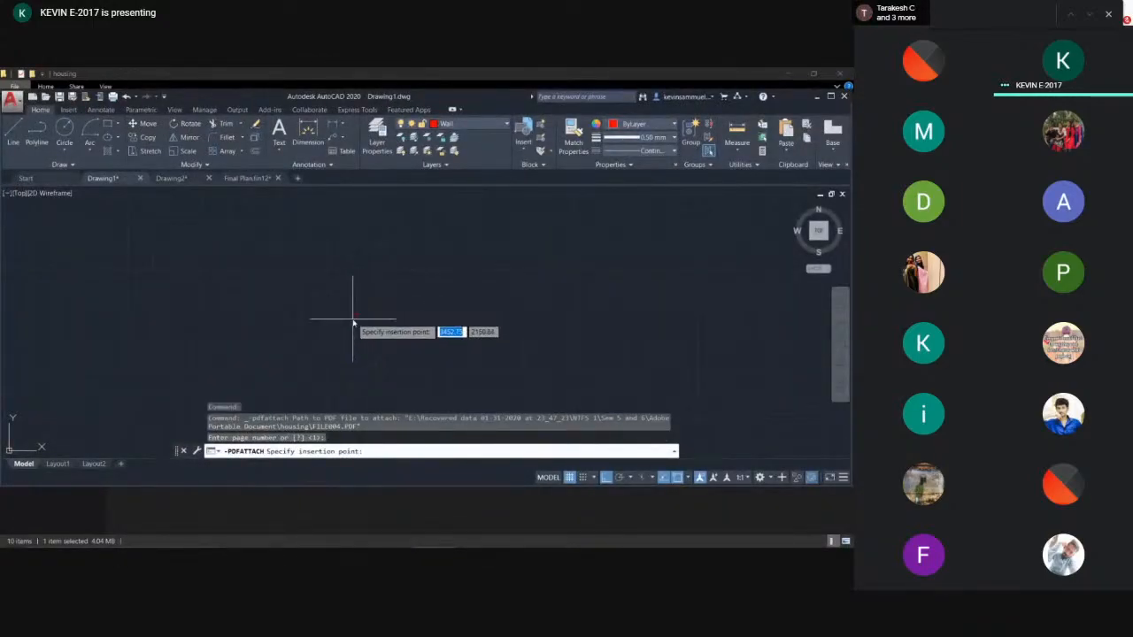
pyautogui.click(354, 318)
pyautogui.press('Return')
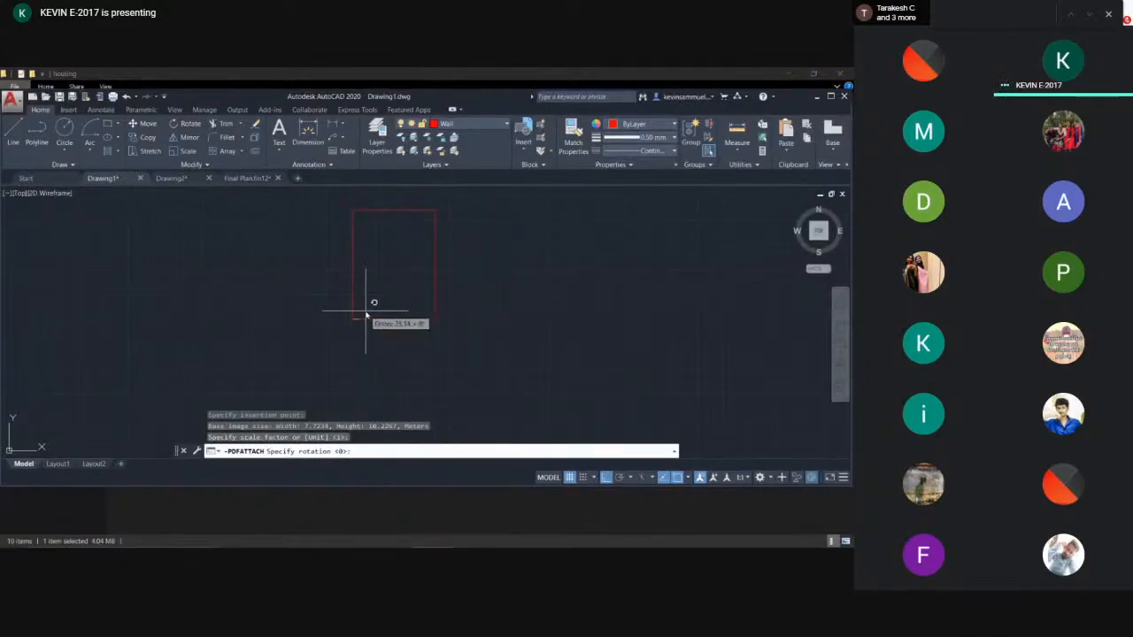
pyautogui.press('Return')
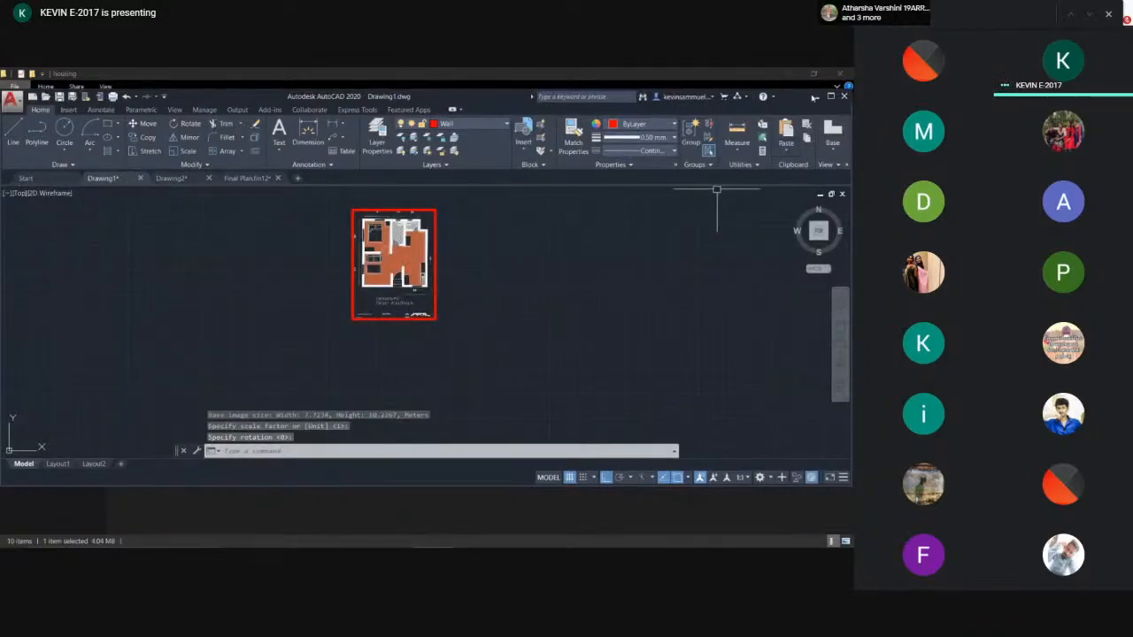
pyautogui.click(832, 96)
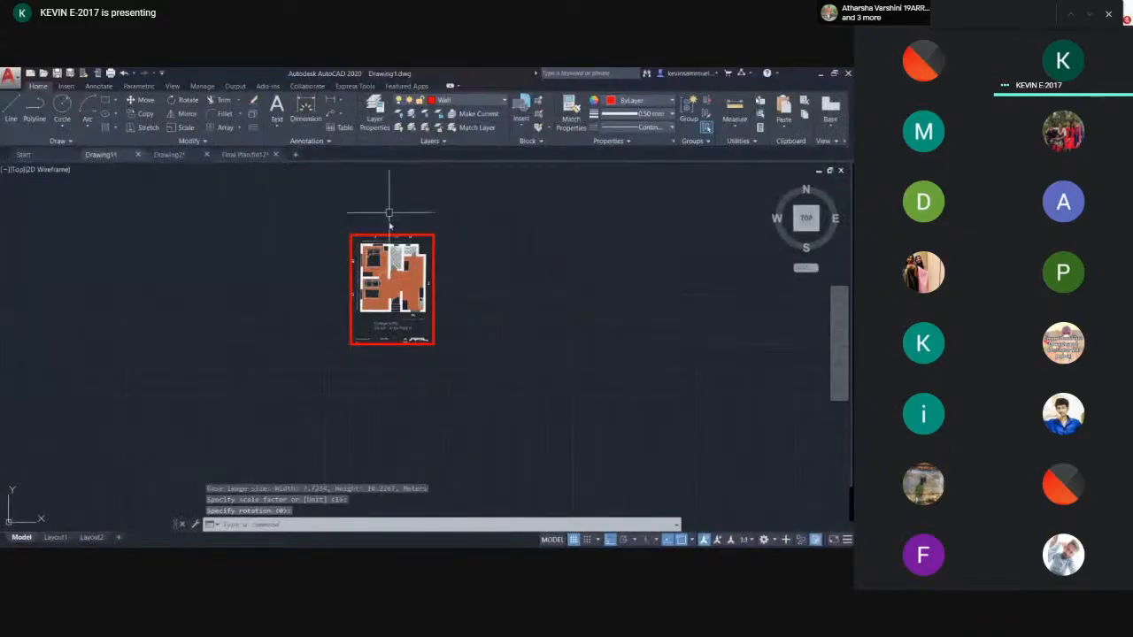
# - Zoom and pan around the attached floor plan to inspect it
pyautogui.scroll(2, 389, 221)
pyautogui.moveTo(207, 273); pyautogui.dragTo(251, 432, button='middle')
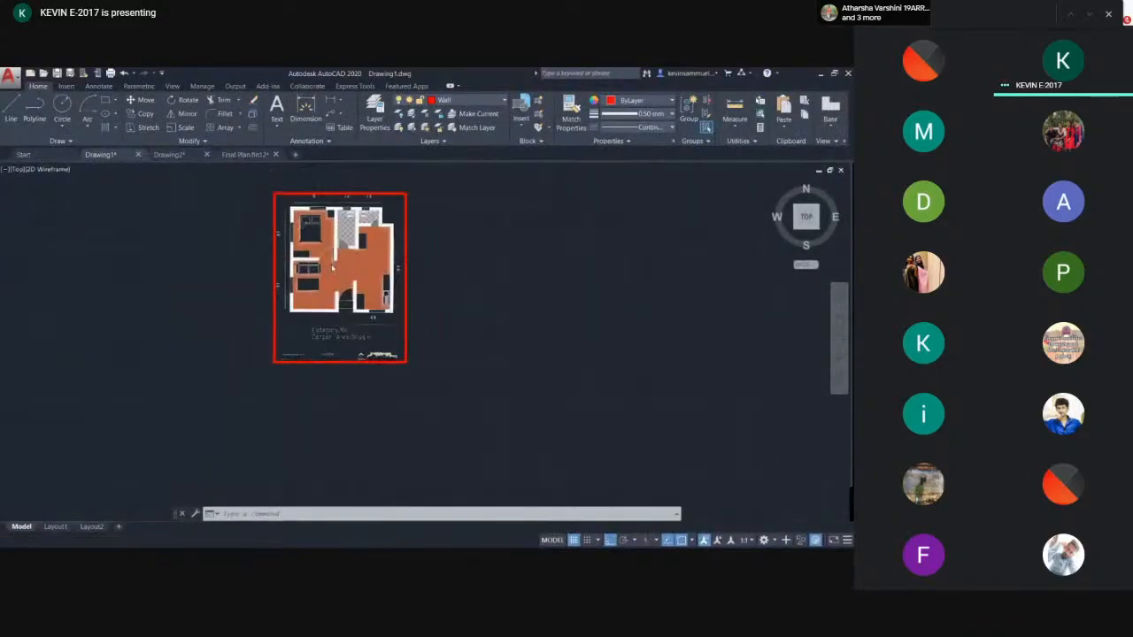
pyautogui.scroll(4, 332, 266)
pyautogui.hotkey('ctrl', 'Tab')
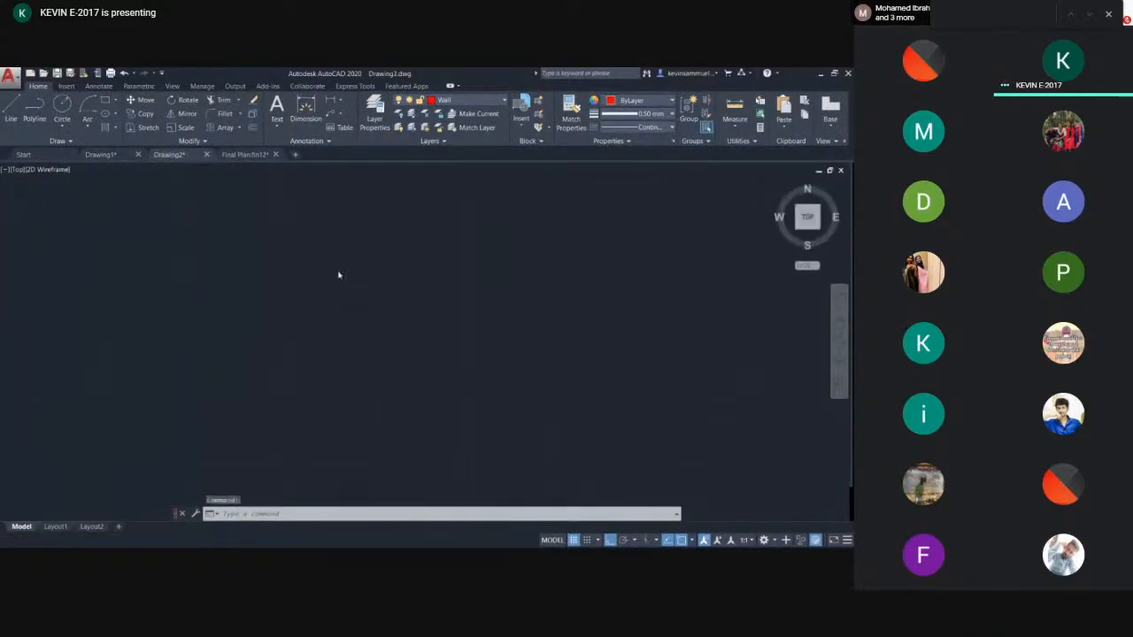
pyautogui.click(100, 154)
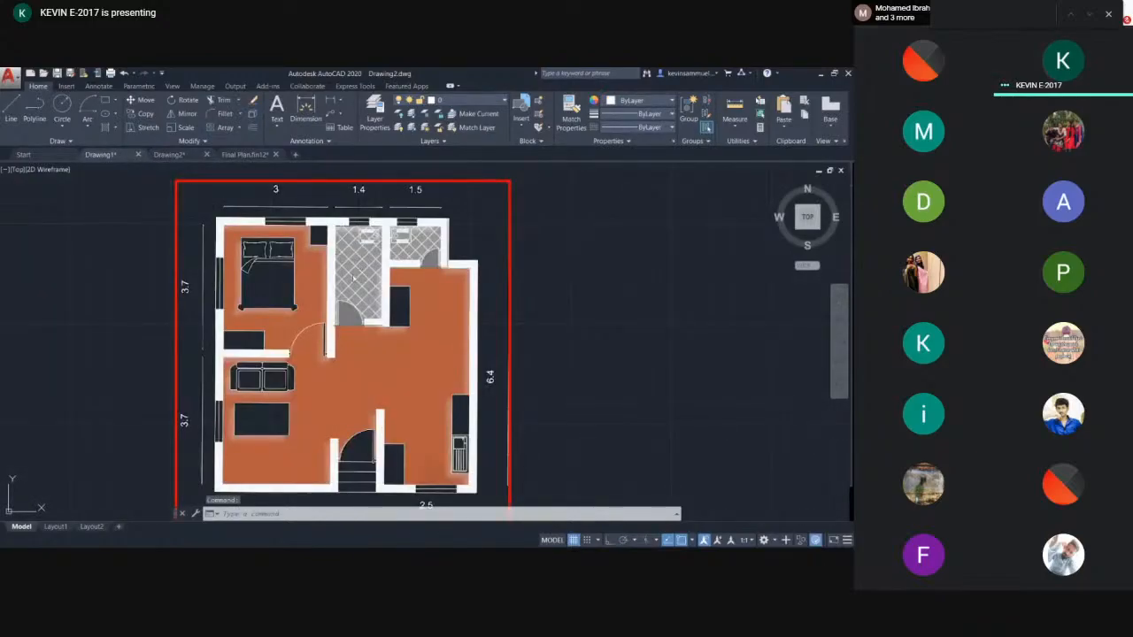
pyautogui.scroll(-2, 353, 278)
pyautogui.scroll(2, 288, 272)
pyautogui.moveTo(276, 257); pyautogui.dragTo(290, 378, button='middle')
pyautogui.moveTo(437, 337); pyautogui.dragTo(401, 273, button='middle')
pyautogui.moveTo(401, 344); pyautogui.dragTo(387, 323, button='middle')
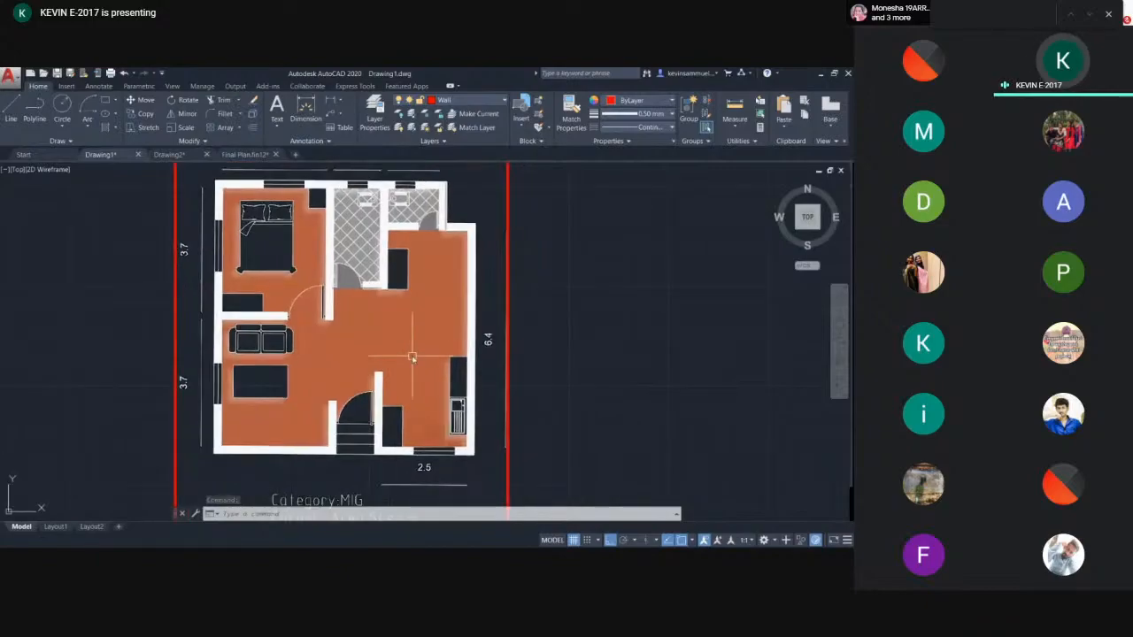
pyautogui.scroll(2, 375, 343)
pyautogui.scroll(-2, 371, 325)
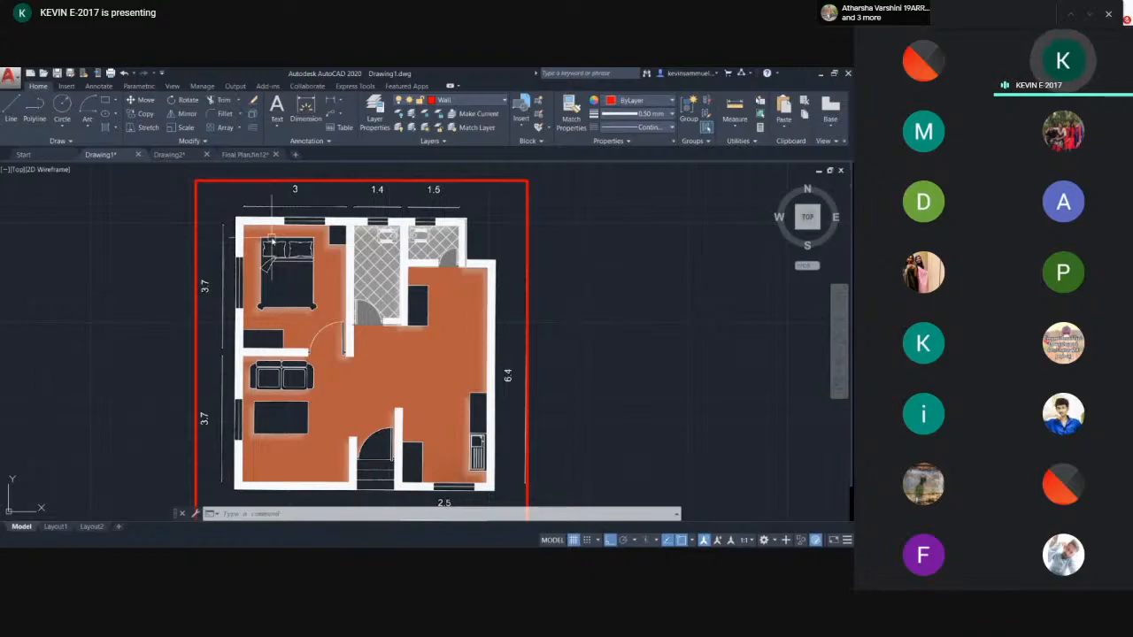
pyautogui.moveTo(383, 273); pyautogui.dragTo(353, 271, button='middle')
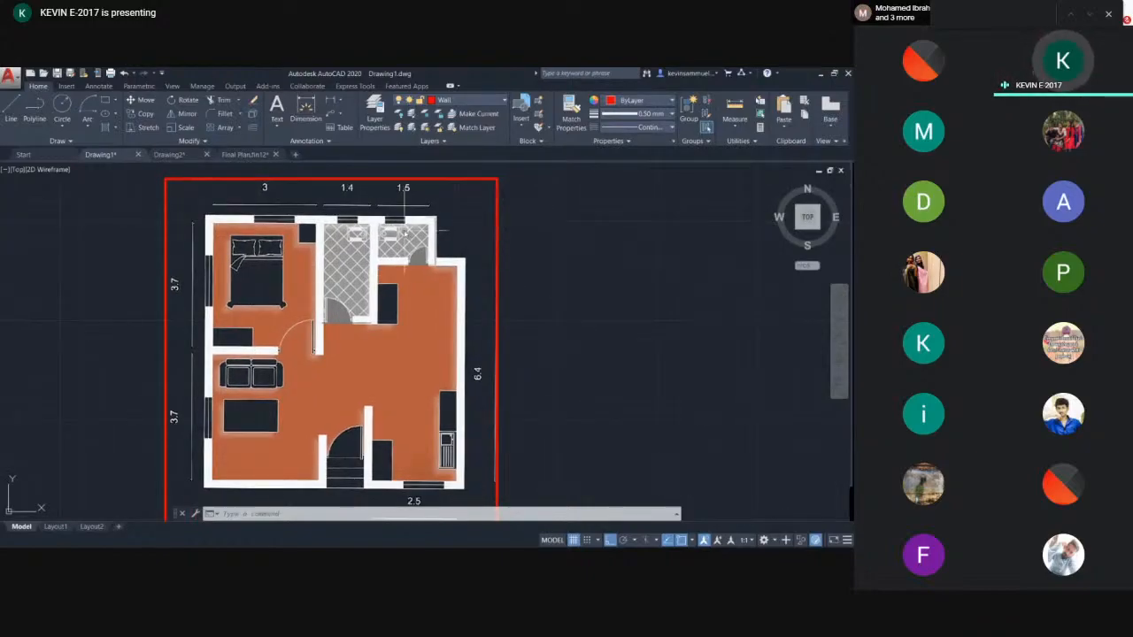
# - Draw a vertical line 3.7 units long beside the attached floor plan
pyautogui.moveTo(678, 293); pyautogui.dragTo(619, 293, button='middle')
pyautogui.press('l')
pyautogui.press('Return')
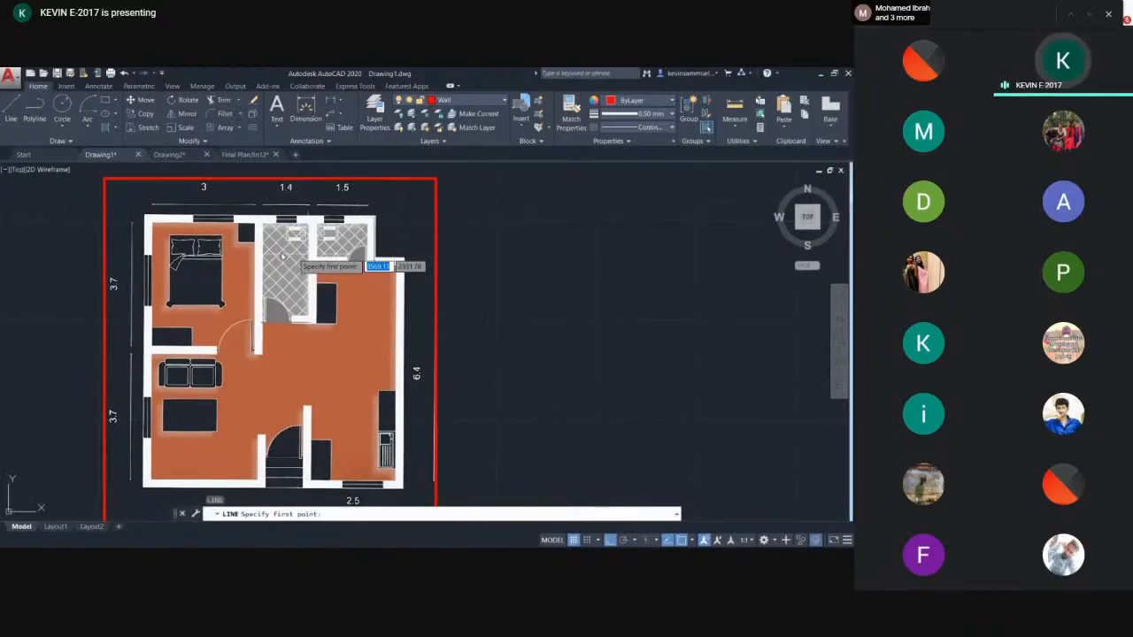
pyautogui.click(540, 215)
pyautogui.write('4')
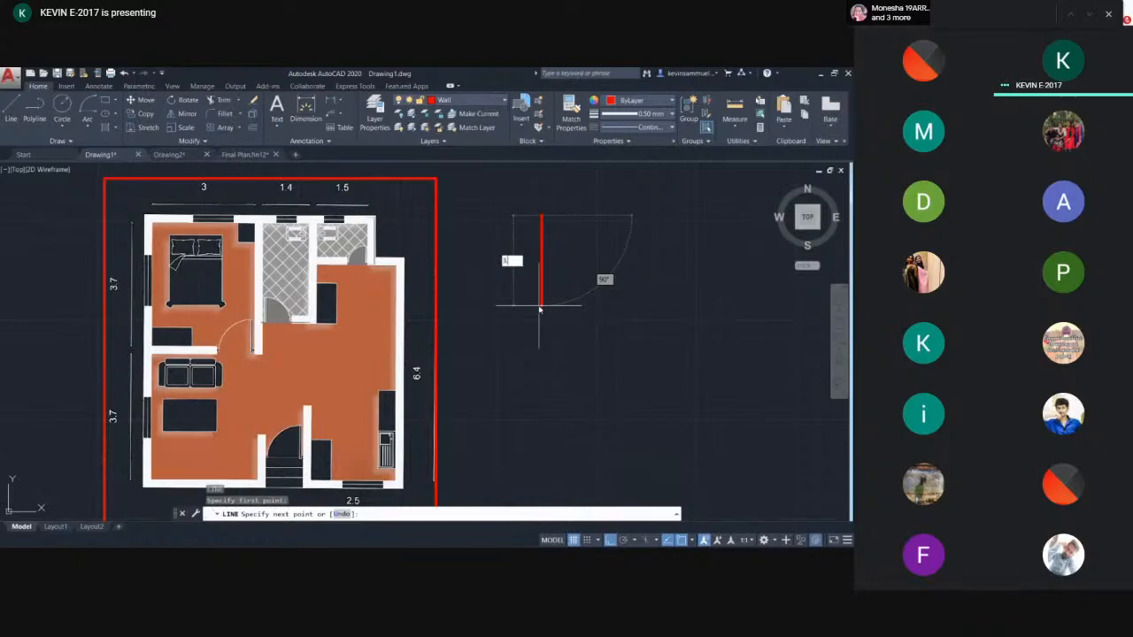
pyautogui.write('.7')
pyautogui.press('Return')
pyautogui.moveTo(558, 392); pyautogui.dragTo(541, 352, button='middle')
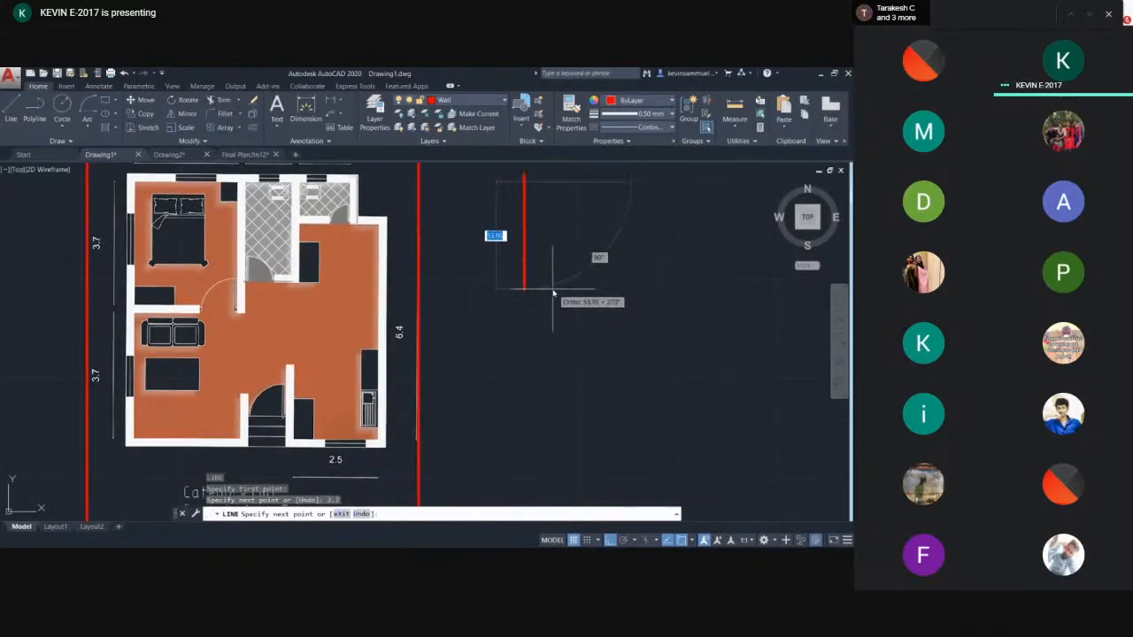
pyautogui.press('Escape')
# - Delete the line just drawn beside the floor plan
pyautogui.moveTo(542, 255); pyautogui.dragTo(542, 346, button='middle')
pyautogui.scroll(2, 531, 270)
pyautogui.scroll(-2, 531, 300)
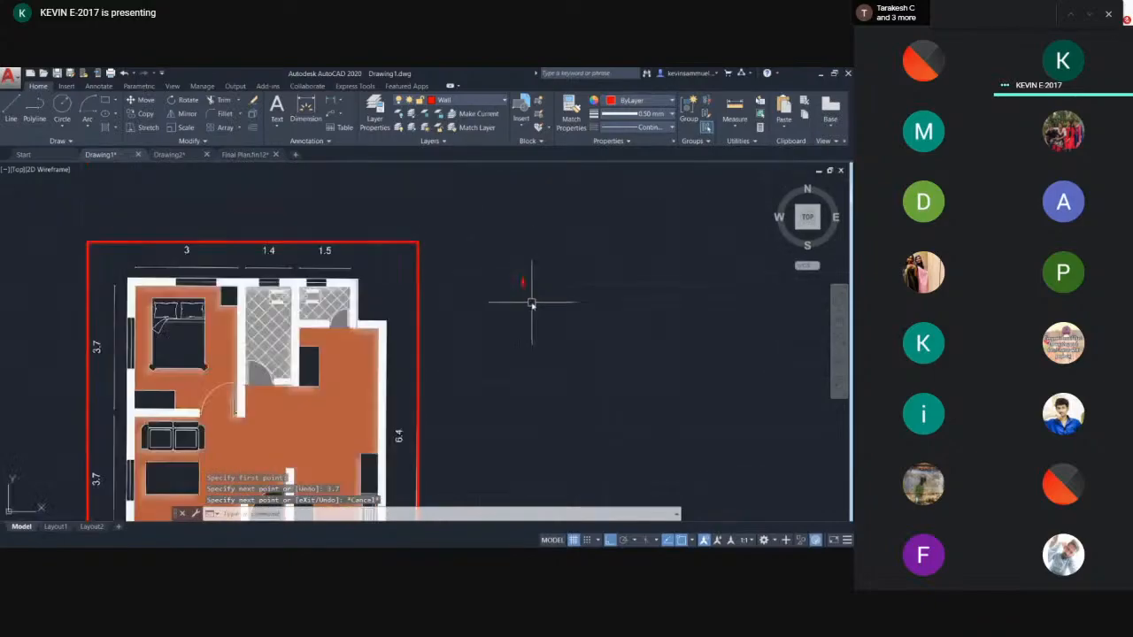
pyautogui.click(533, 271)
pyautogui.click(496, 314)
pyautogui.press('Delete')
pyautogui.scroll(-3, 503, 288)
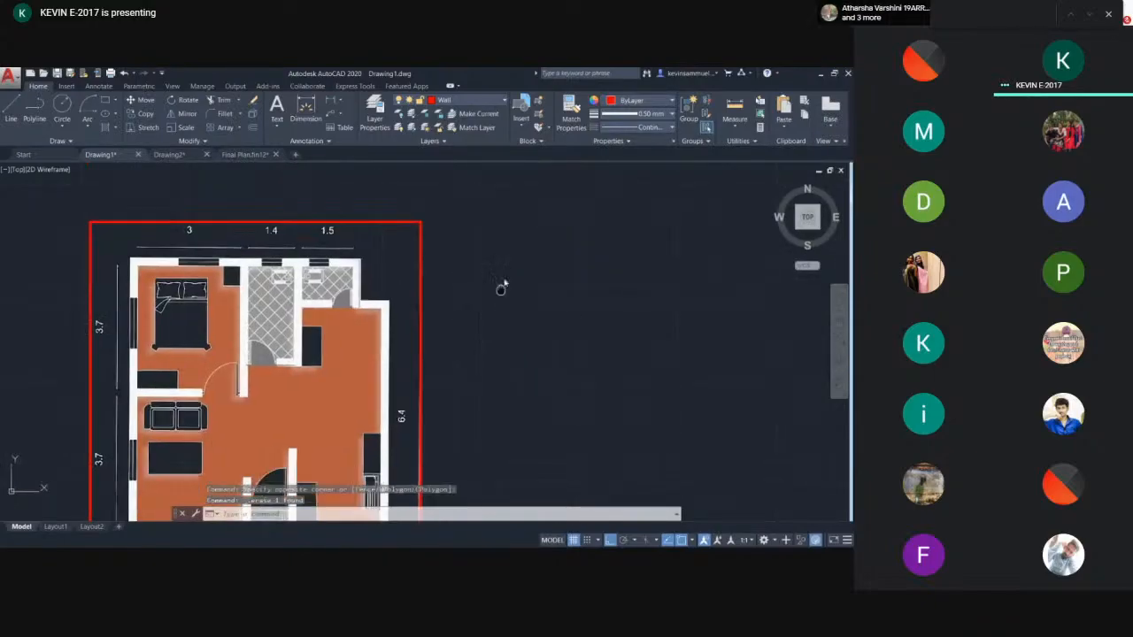
pyautogui.write('l')
pyautogui.press('Return')
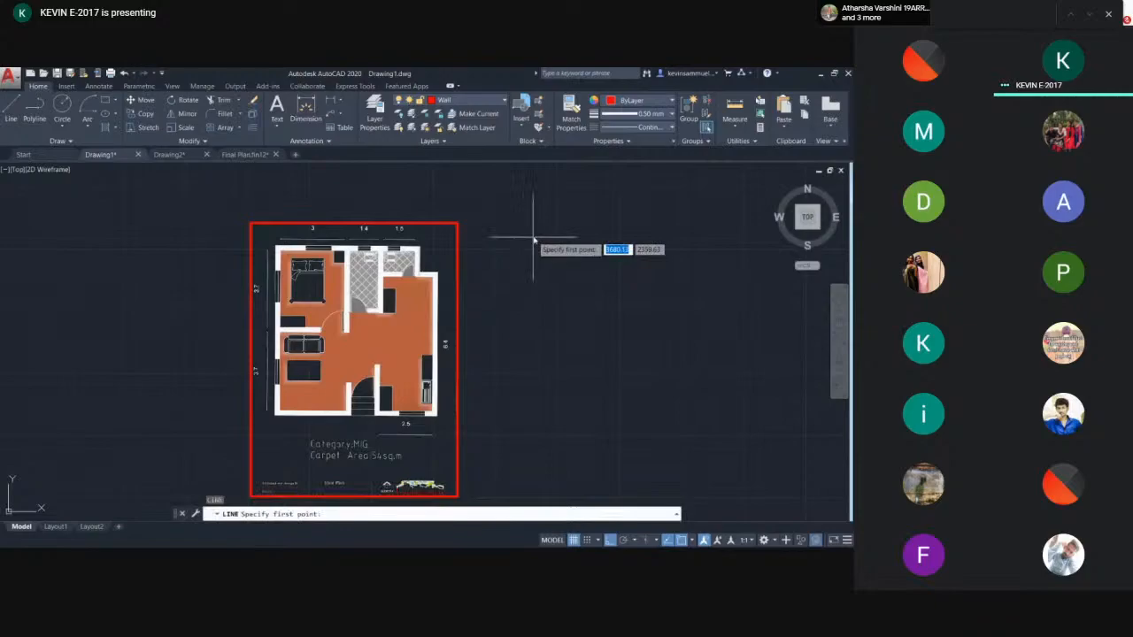
pyautogui.click(533, 235)
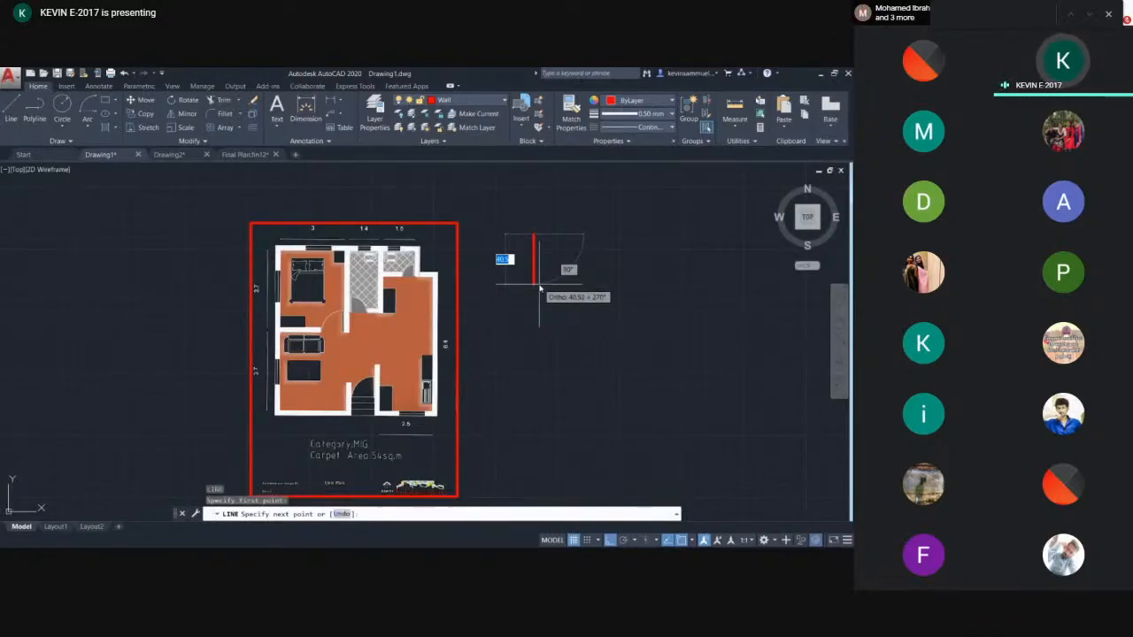
pyautogui.press('Escape')
# - Scale the PDF floor plan about its lower-left corner by picking a scale factor point
pyautogui.scroll(-2, 389, 283)
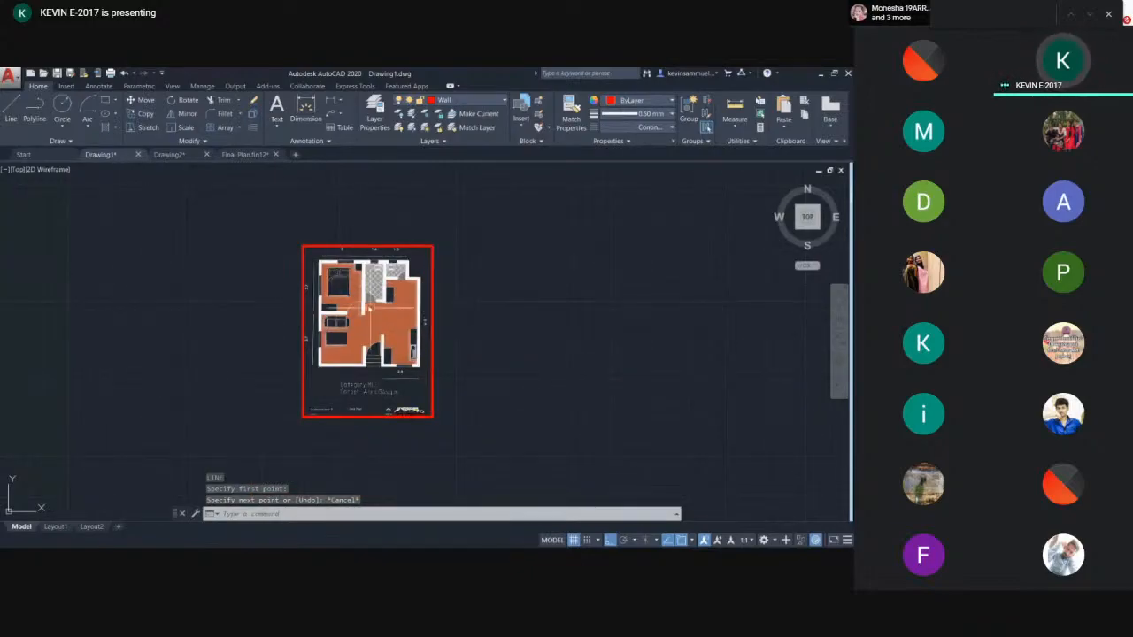
pyautogui.click(469, 218)
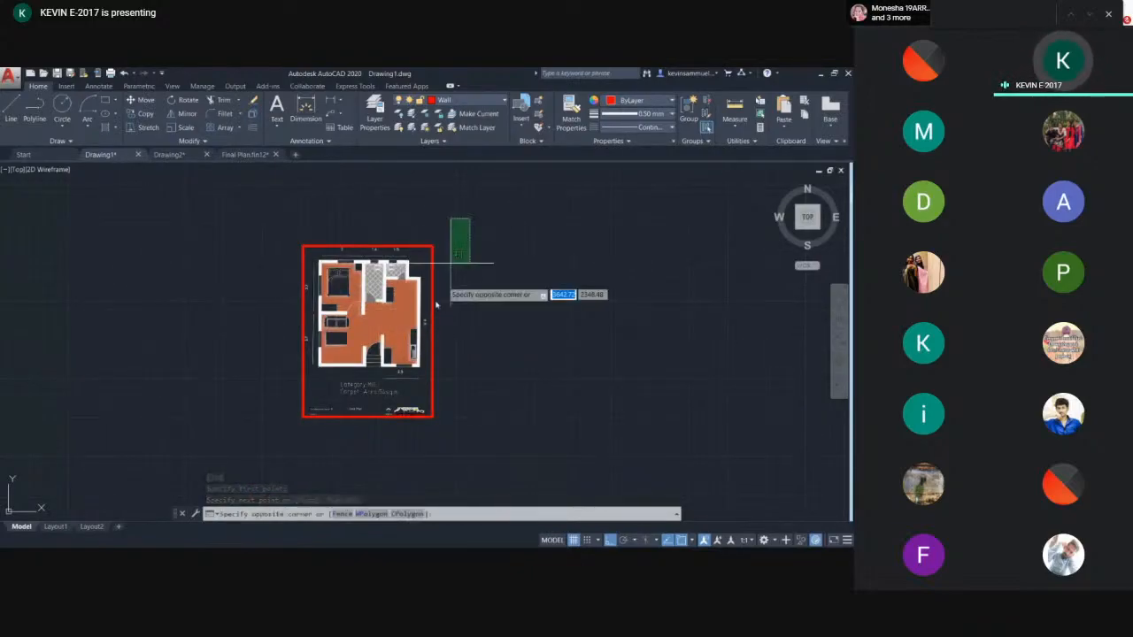
pyautogui.click(270, 462)
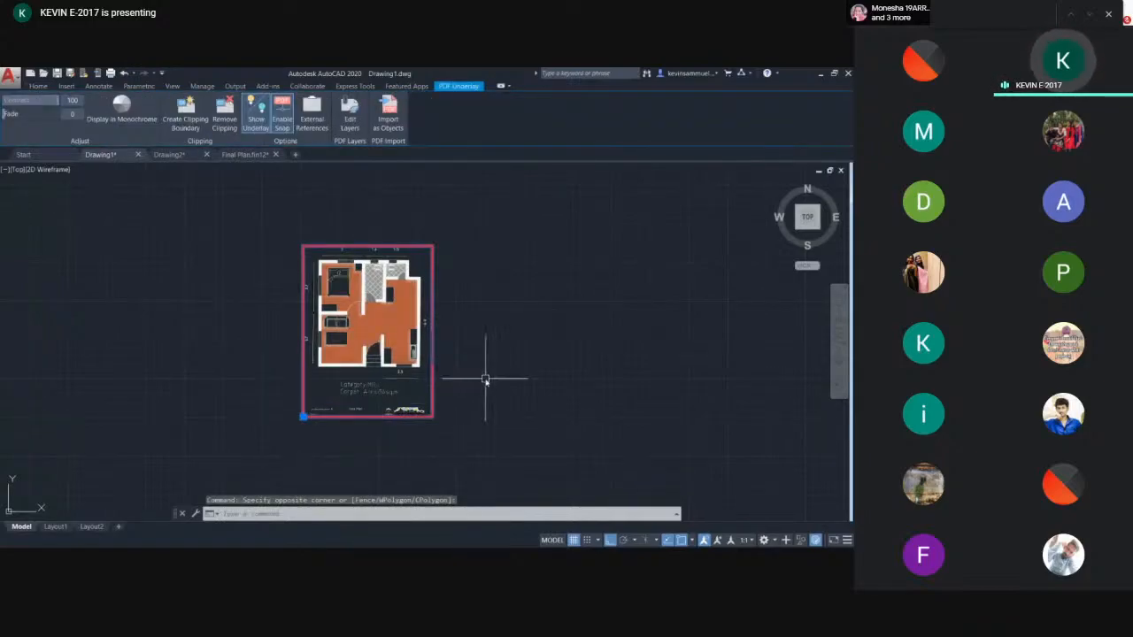
pyautogui.write('s')
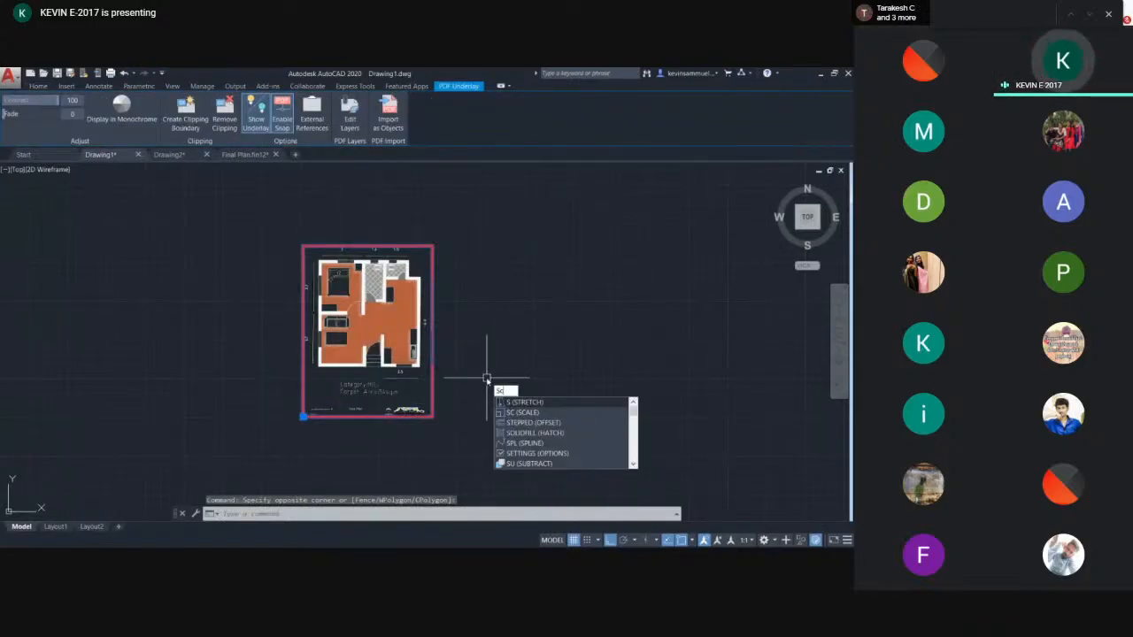
pyautogui.write('c')
pyautogui.press('Return')
pyautogui.scroll(5, 372, 403)
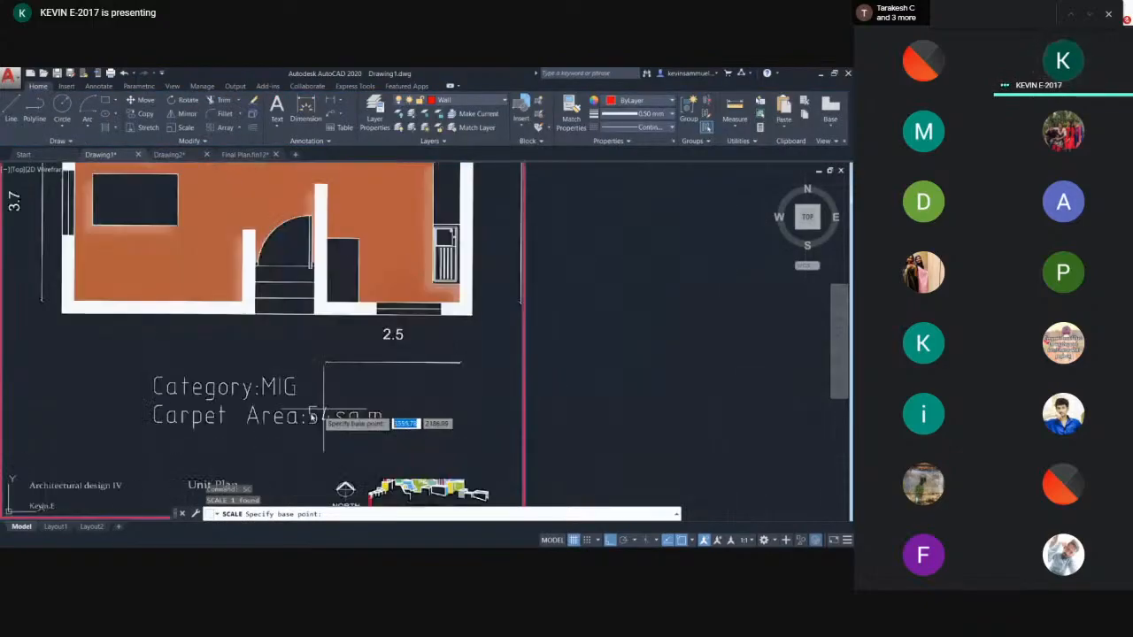
pyautogui.moveTo(311, 416); pyautogui.dragTo(534, 190, button='middle')
pyautogui.click(230, 282)
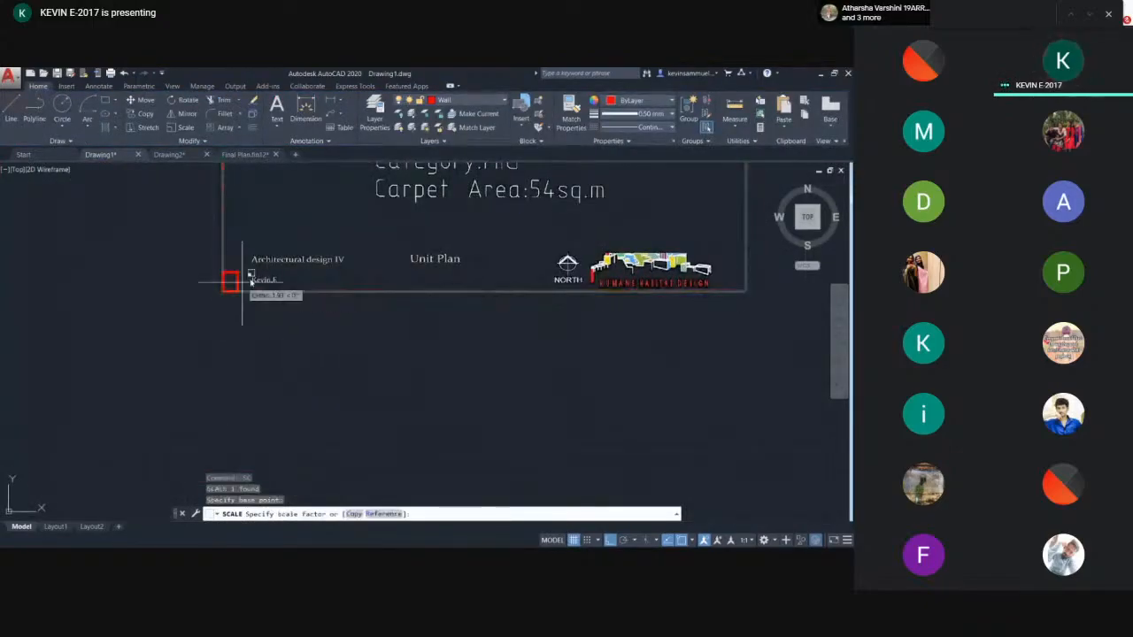
pyautogui.scroll(-4, 339, 243)
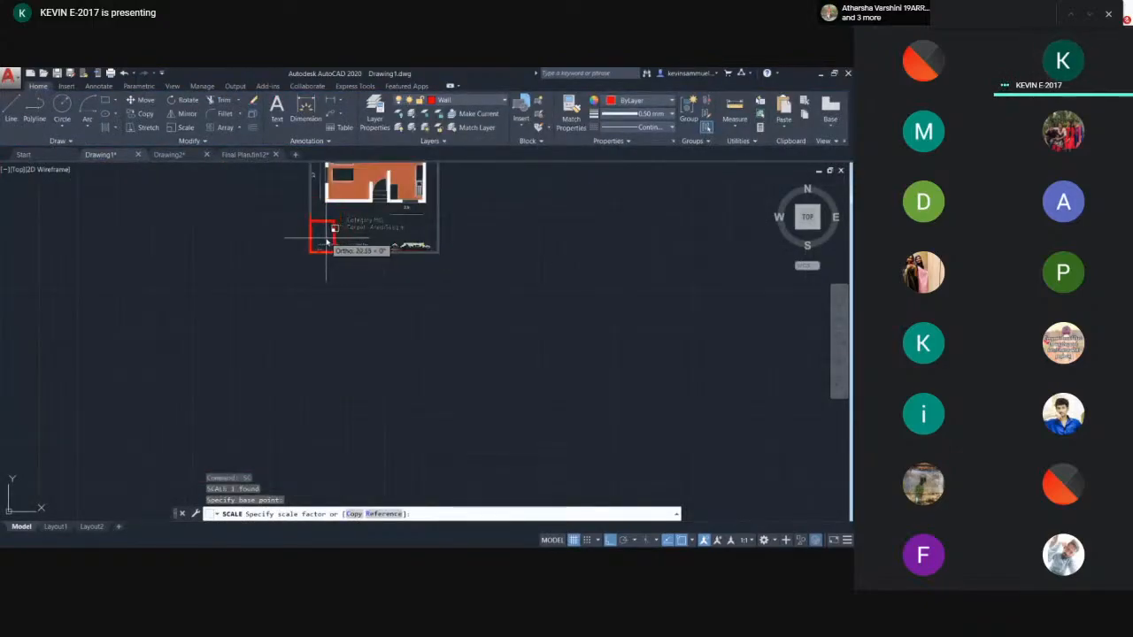
pyautogui.click(326, 238)
# - Start a test line beside the plan to compare its length with the plan's dimensions, then cancel it
pyautogui.scroll(8, 327, 238)
pyautogui.moveTo(371, 251)
pyautogui.mouseDown(button='middle')
pyautogui.moveTo(389, 404)
pyautogui.moveTo(485, 387)
pyautogui.mouseUp(button='middle')
pyautogui.scroll(2, 396, 389)
pyautogui.write('l')
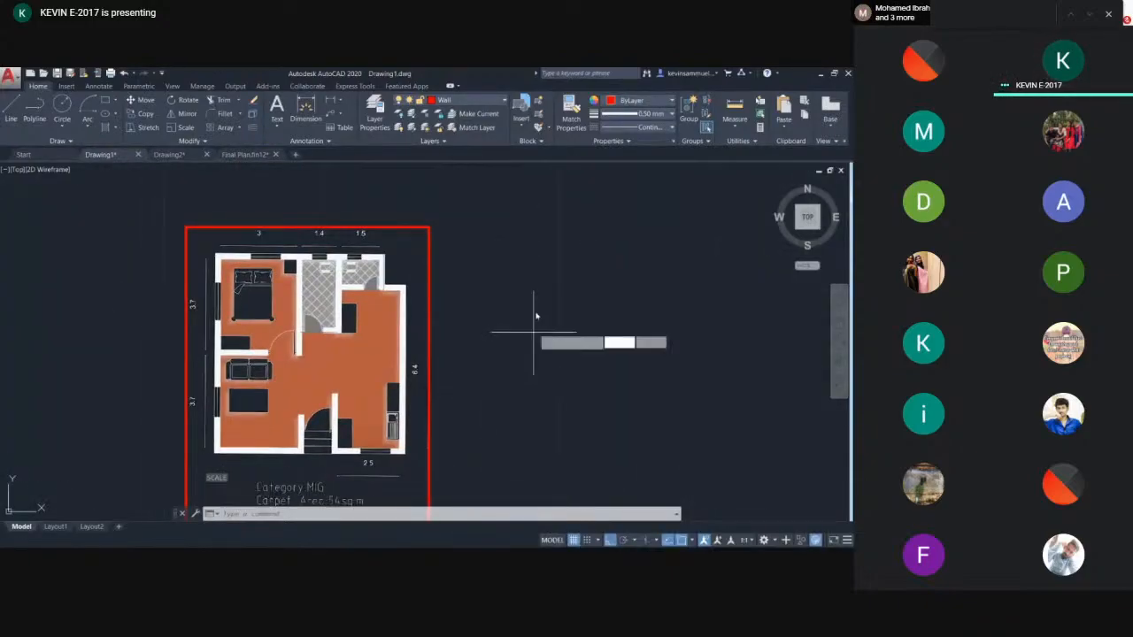
pyautogui.press('Return')
pyautogui.click(521, 240)
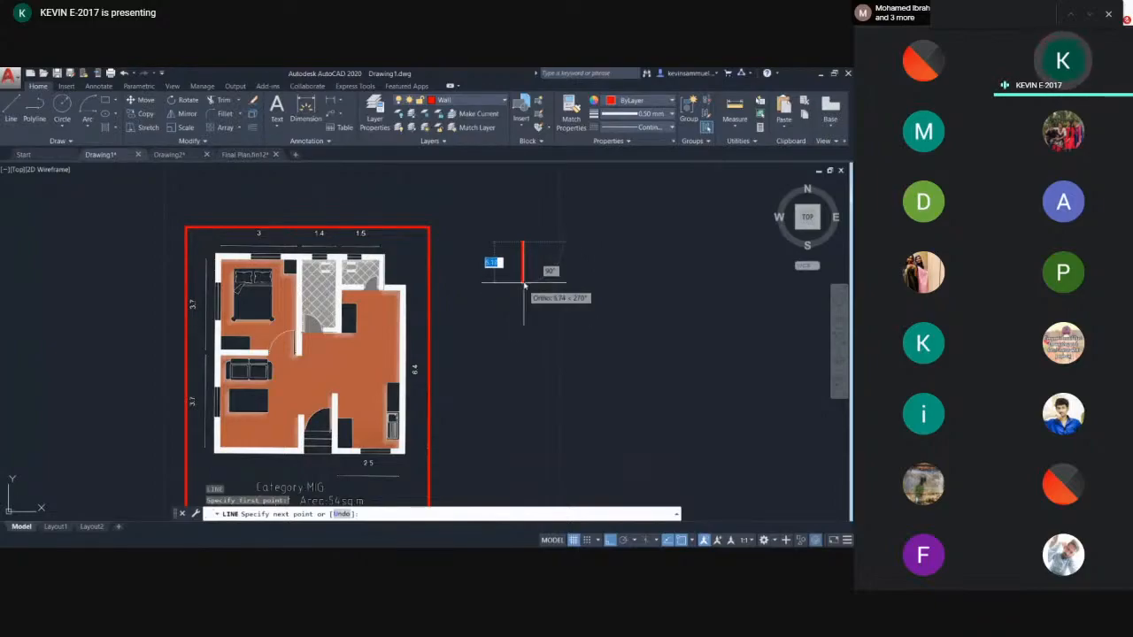
pyautogui.press('Escape')
# - Scale the PDF floor plan again about its lower-left corner by picking a new scale factor point
pyautogui.scroll(-2, 473, 302)
pyautogui.click(507, 227)
pyautogui.click(254, 476)
pyautogui.write('sc')
pyautogui.press('Return')
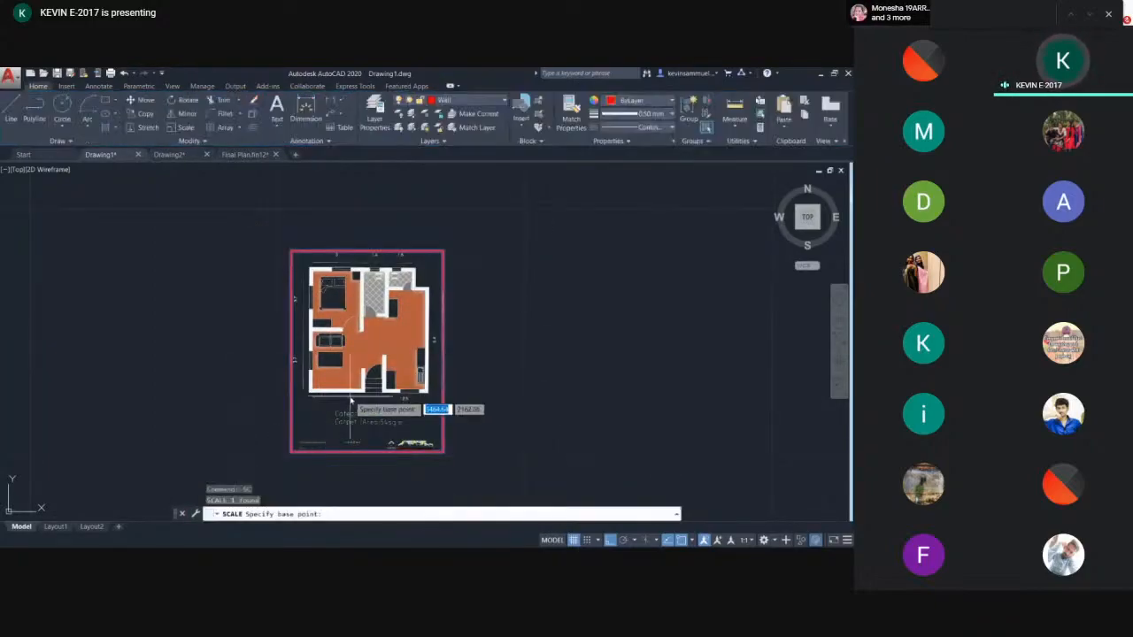
pyautogui.scroll(4, 353, 393)
pyautogui.click(268, 421)
pyautogui.scroll(-5, 287, 423)
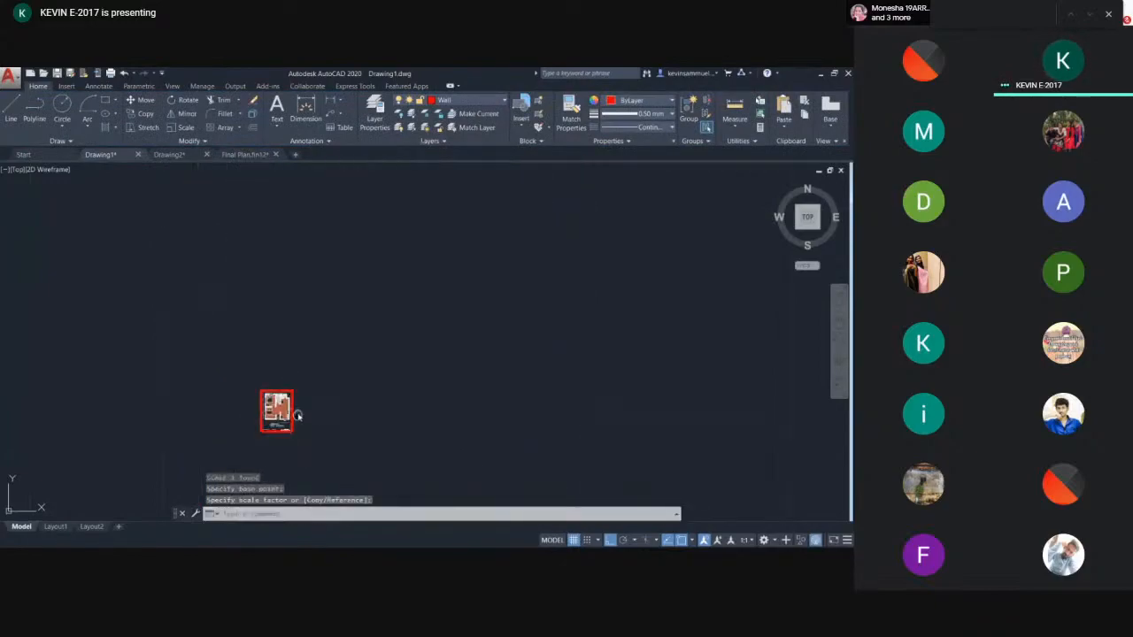
pyautogui.click(362, 372)
# - Start another test line beside the plan to compare its size, then cancel it
pyautogui.scroll(2, 371, 319)
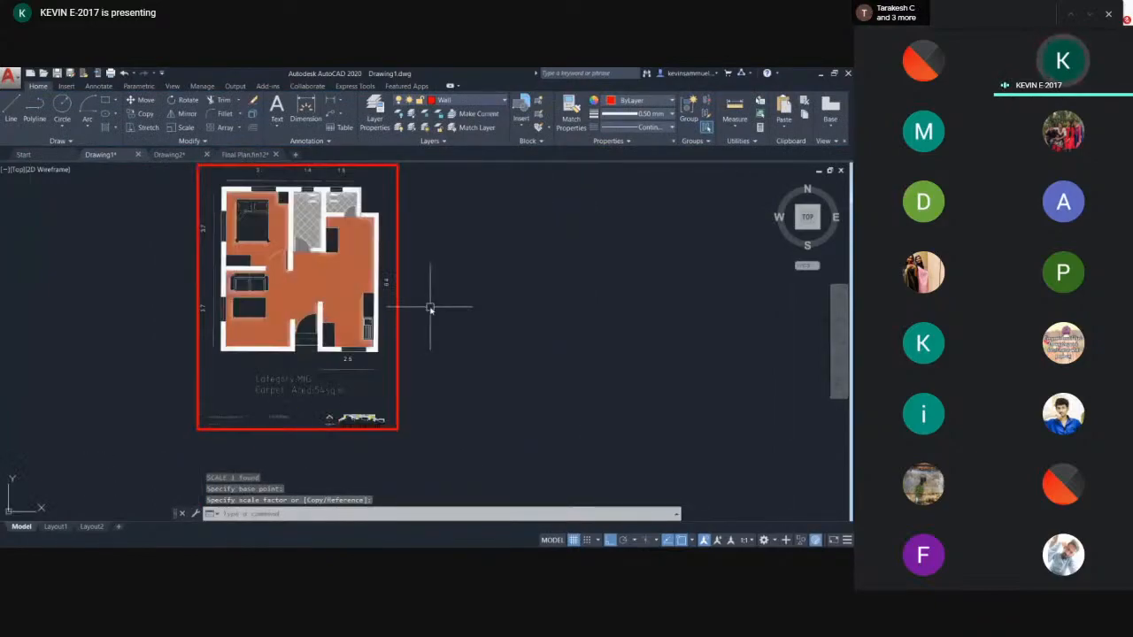
pyautogui.write('l')
pyautogui.press('Return')
pyautogui.click(473, 217)
pyautogui.scroll(-2, 476, 320)
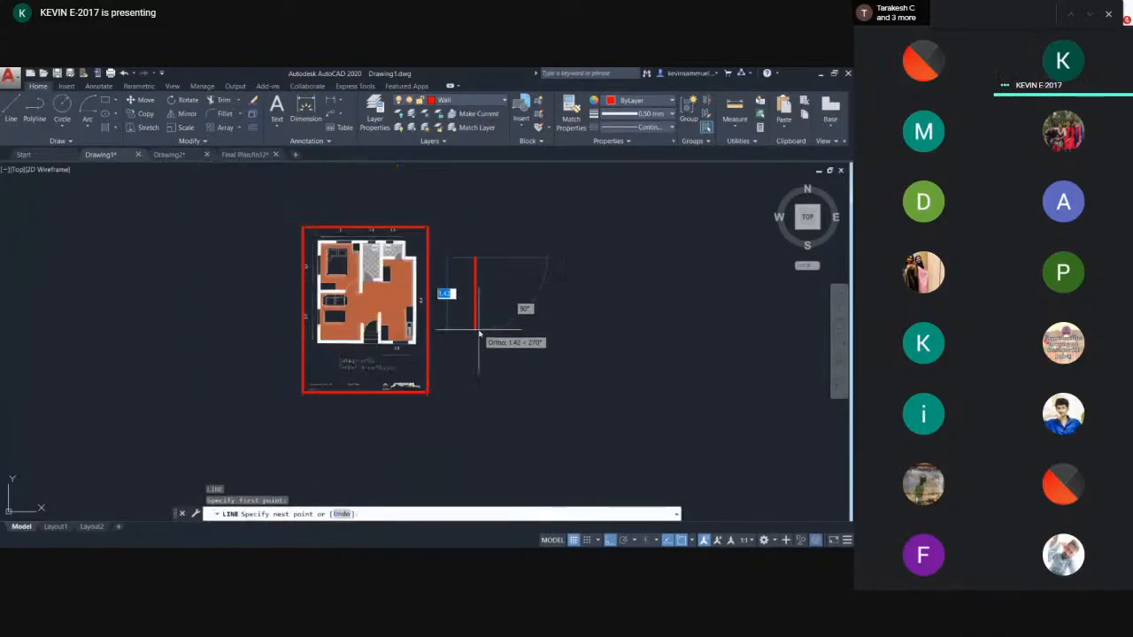
pyautogui.press('Escape')
# - Scale the PDF floor plan once more about its base point by picking the scale factor
pyautogui.click(457, 281)
pyautogui.click(339, 359)
pyautogui.write('sc')
pyautogui.press('Return')
pyautogui.scroll(2, 399, 354)
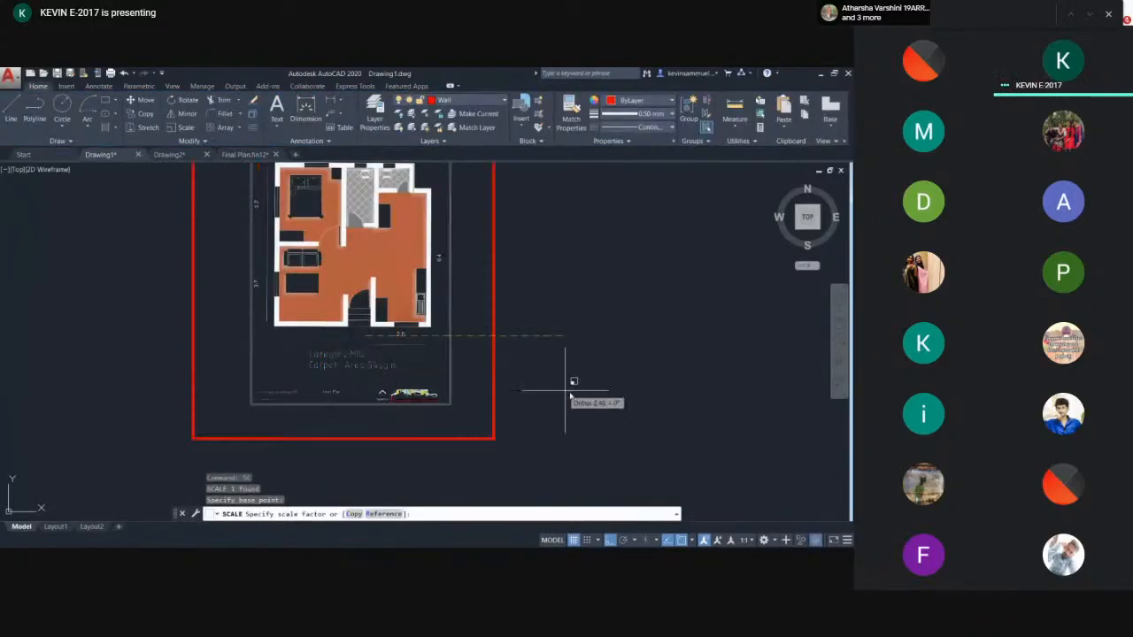
pyautogui.click(580, 392)
pyautogui.moveTo(553, 331); pyautogui.dragTo(409, 366, button='middle')
pyautogui.scroll(-2, 410, 365)
pyautogui.moveTo(451, 325); pyautogui.dragTo(383, 376, button='middle')
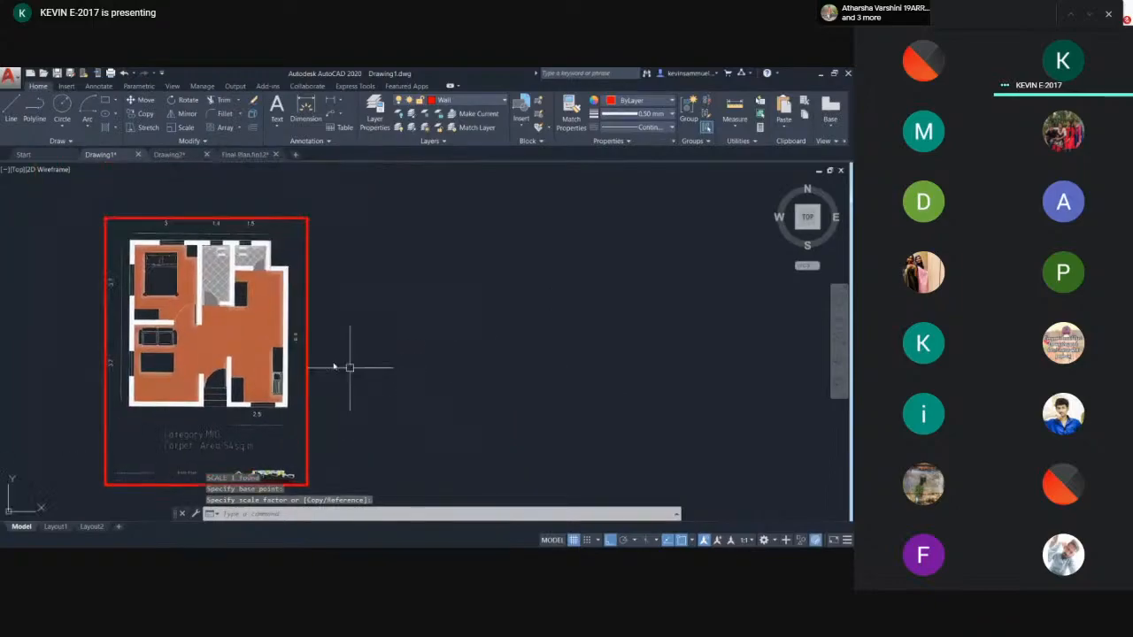
pyautogui.moveTo(333, 307); pyautogui.dragTo(366, 293, button='middle')
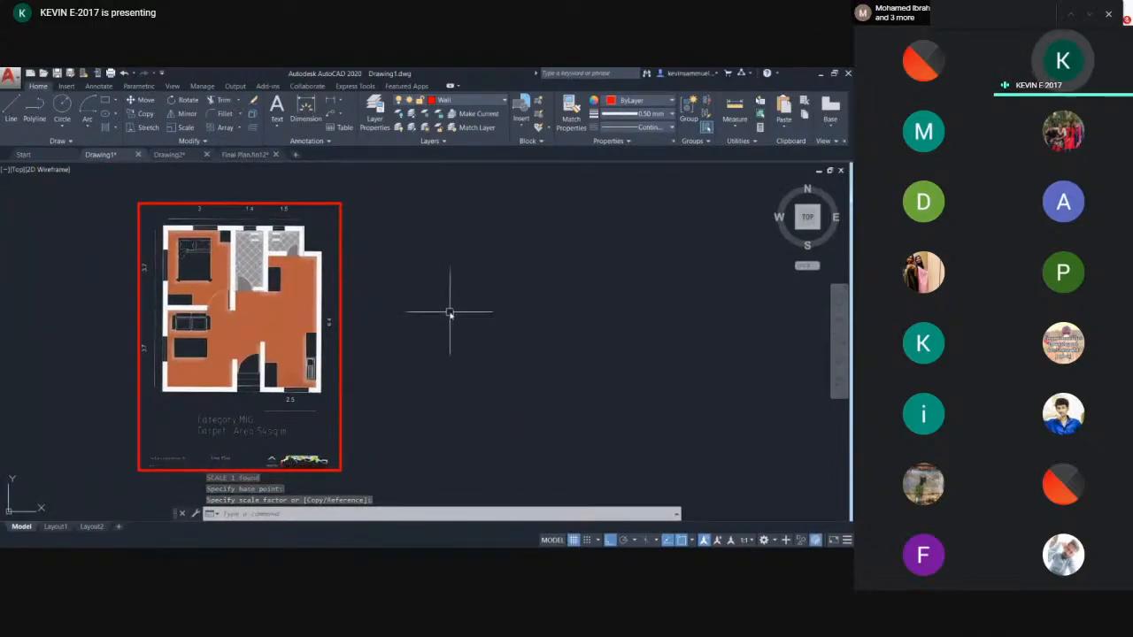
# - Draw a wall outline beside the plan with line segments 3.7, 0.23 and 3.7 long
pyautogui.write('l')
pyautogui.press('Return')
pyautogui.click(448, 212)
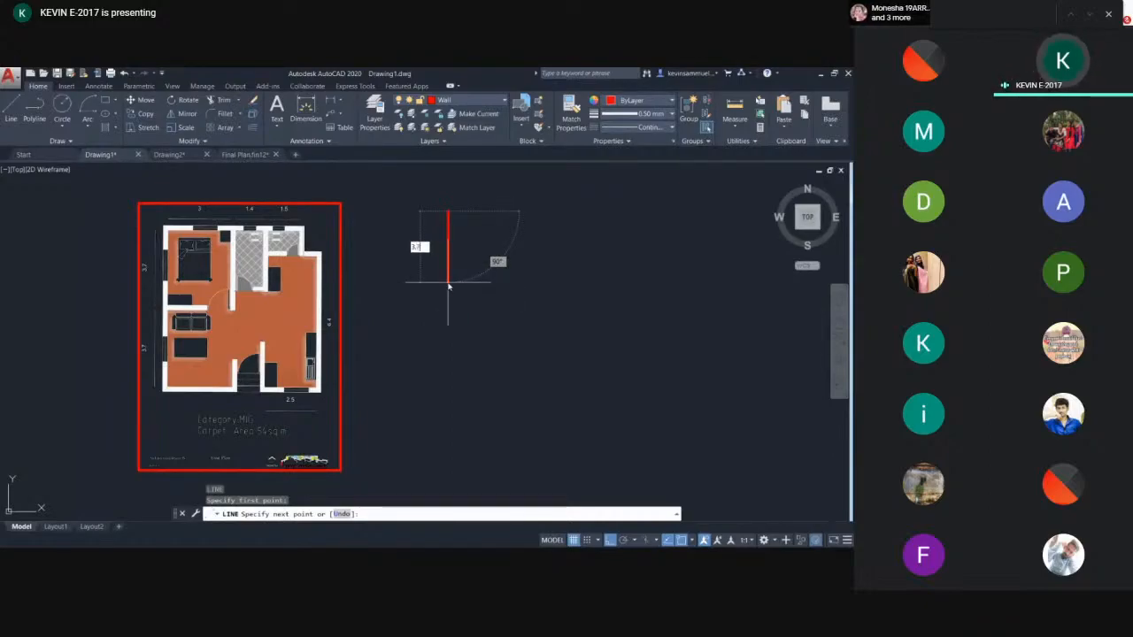
pyautogui.write('3.7')
pyautogui.press('Return')
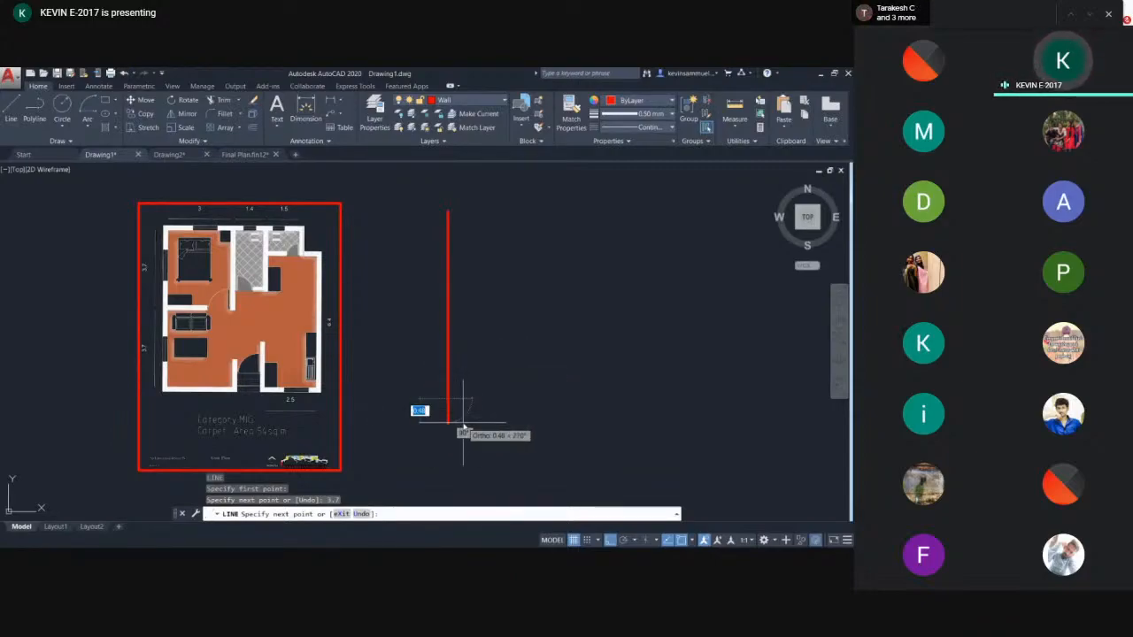
pyautogui.moveTo(463, 431); pyautogui.dragTo(453, 405, button='middle')
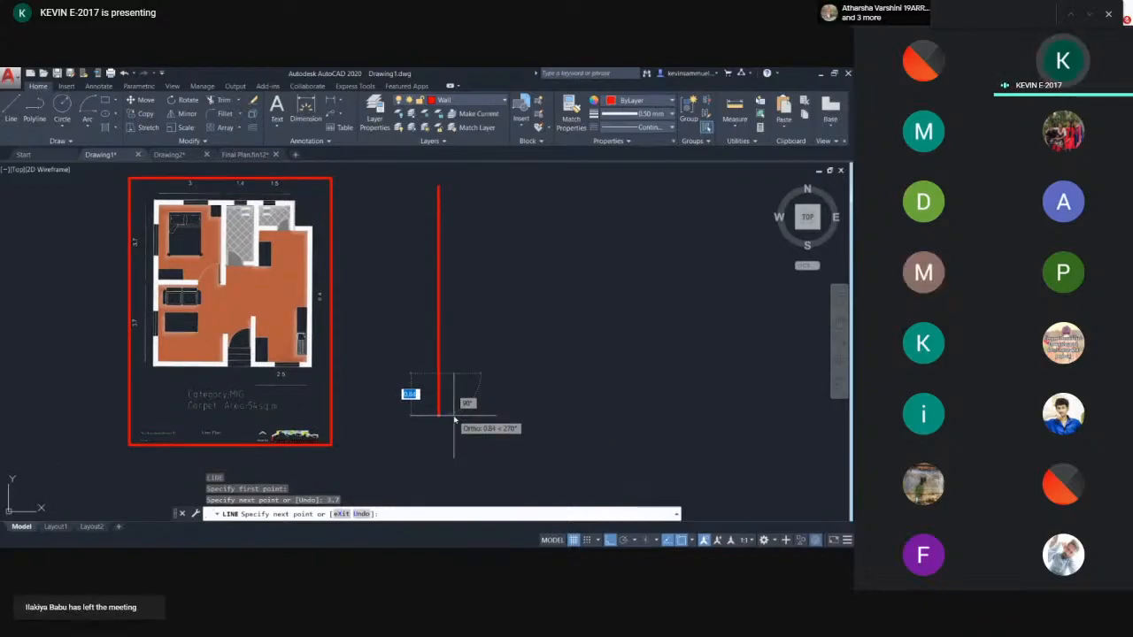
pyautogui.write('.23')
pyautogui.press('Return')
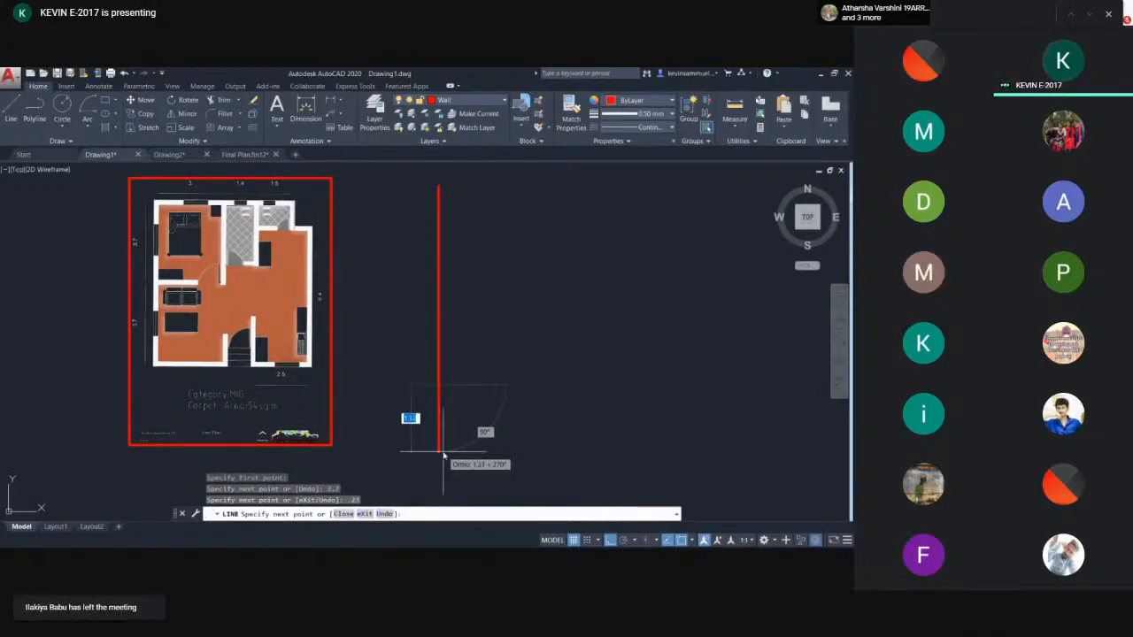
pyautogui.moveTo(447, 464); pyautogui.dragTo(428, 405, button='middle')
pyautogui.write('3')
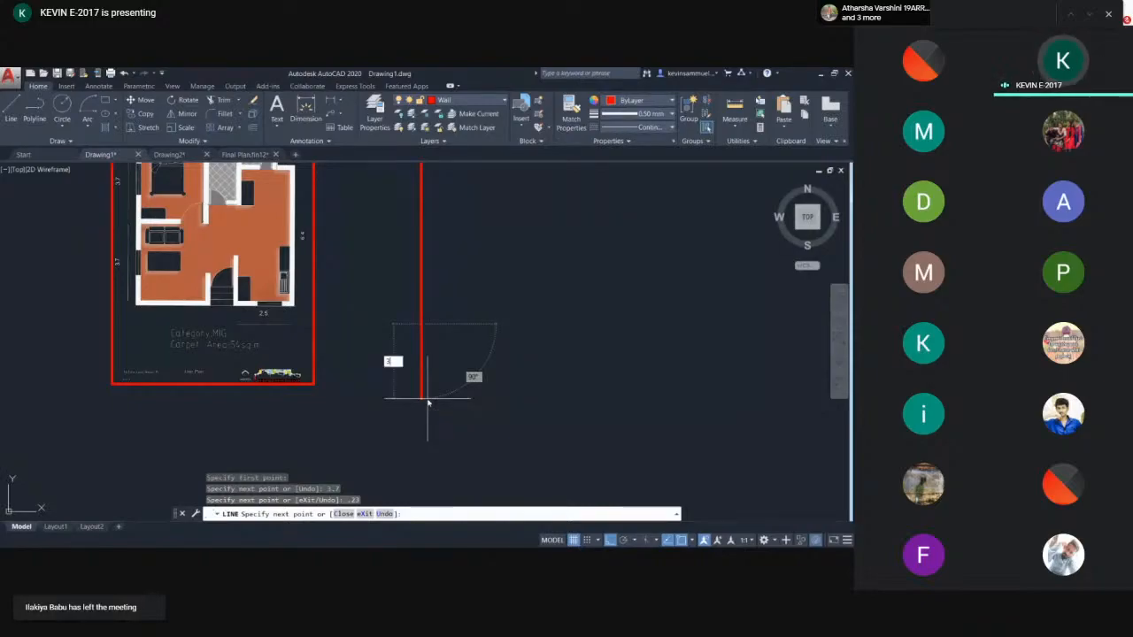
pyautogui.write('.7')
pyautogui.press('Return')
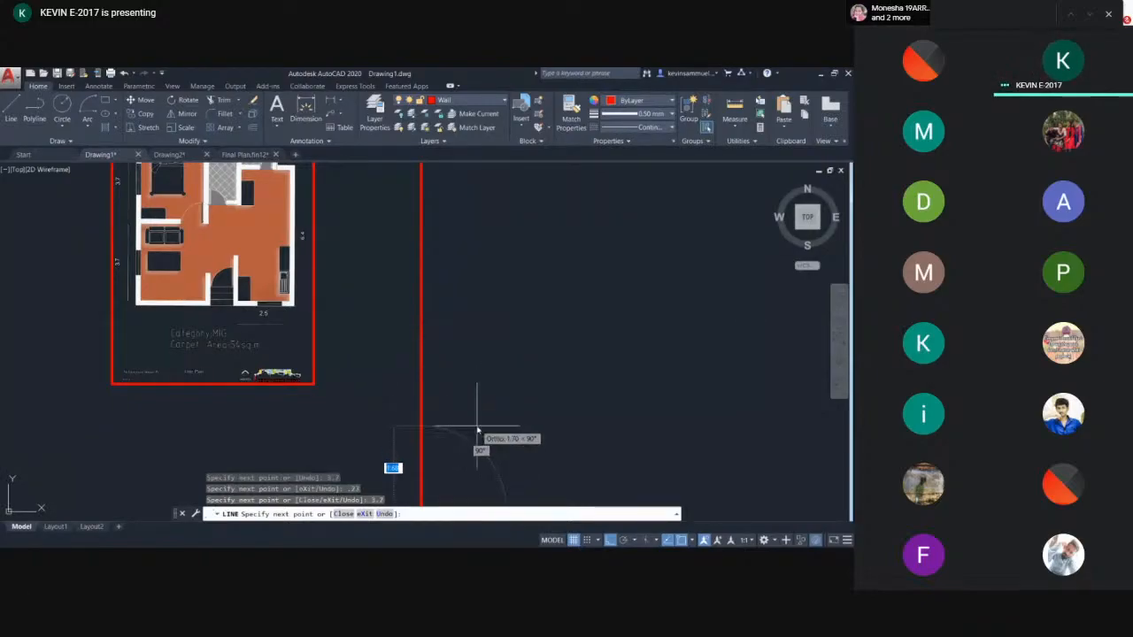
# - Finish the wall outline with a 0.23 segment and close it back at the starting point
pyautogui.scroll(-2, 447, 376)
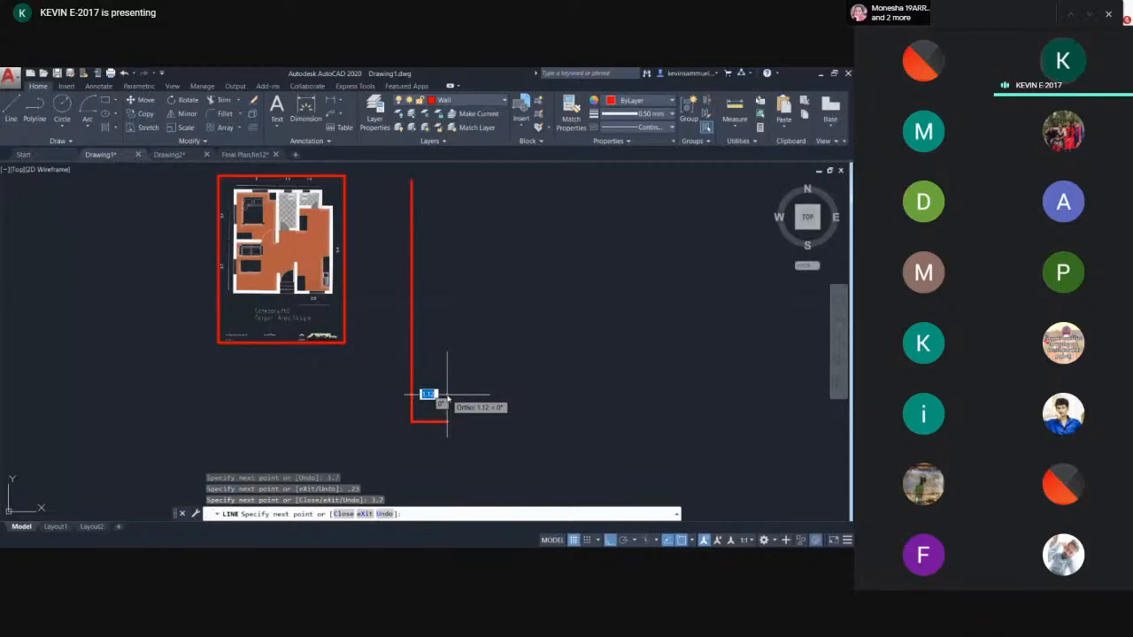
pyautogui.write('.23')
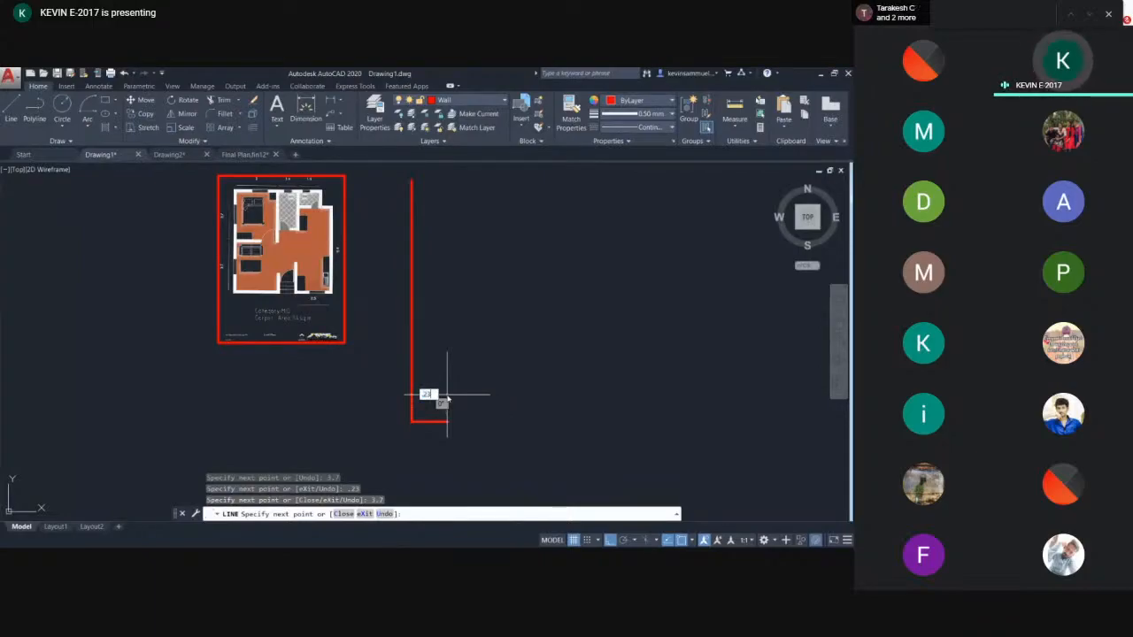
pyautogui.press('Return')
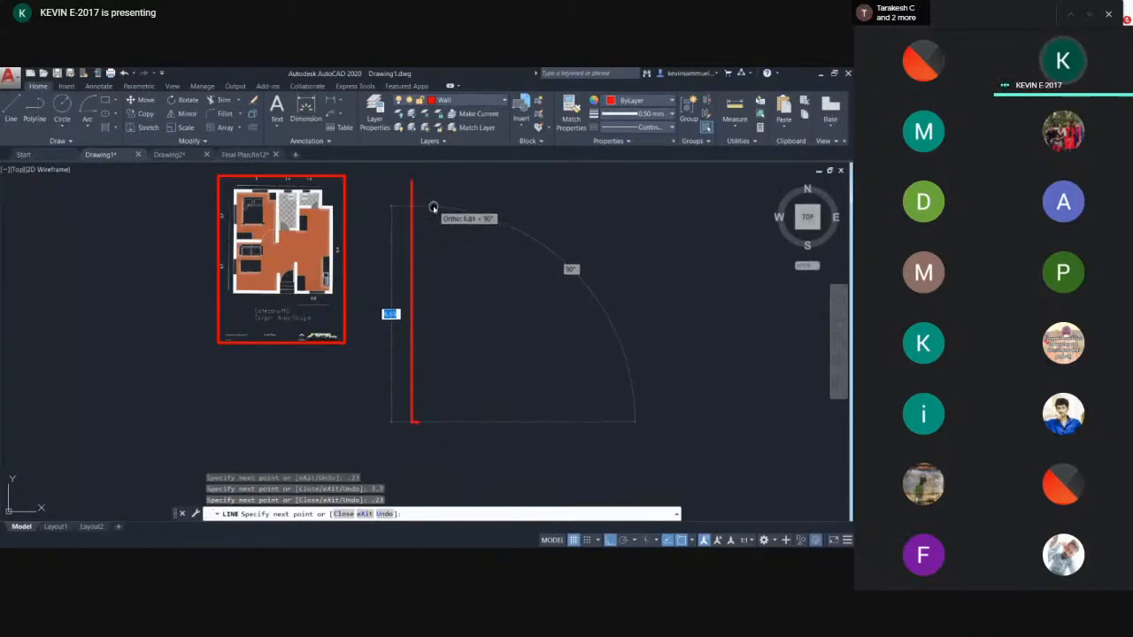
pyautogui.scroll(5, 430, 207)
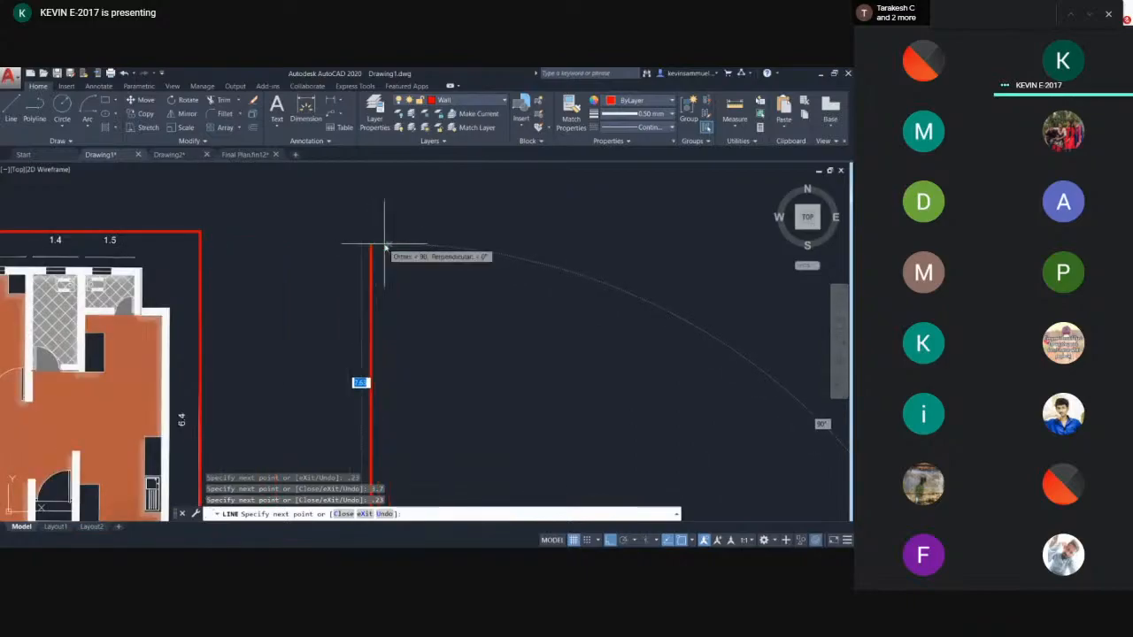
pyautogui.click(386, 245)
pyautogui.click(371, 245)
pyautogui.press('Return')
pyautogui.scroll(-5, 412, 263)
pyautogui.moveTo(427, 329); pyautogui.dragTo(412, 271, button='middle')
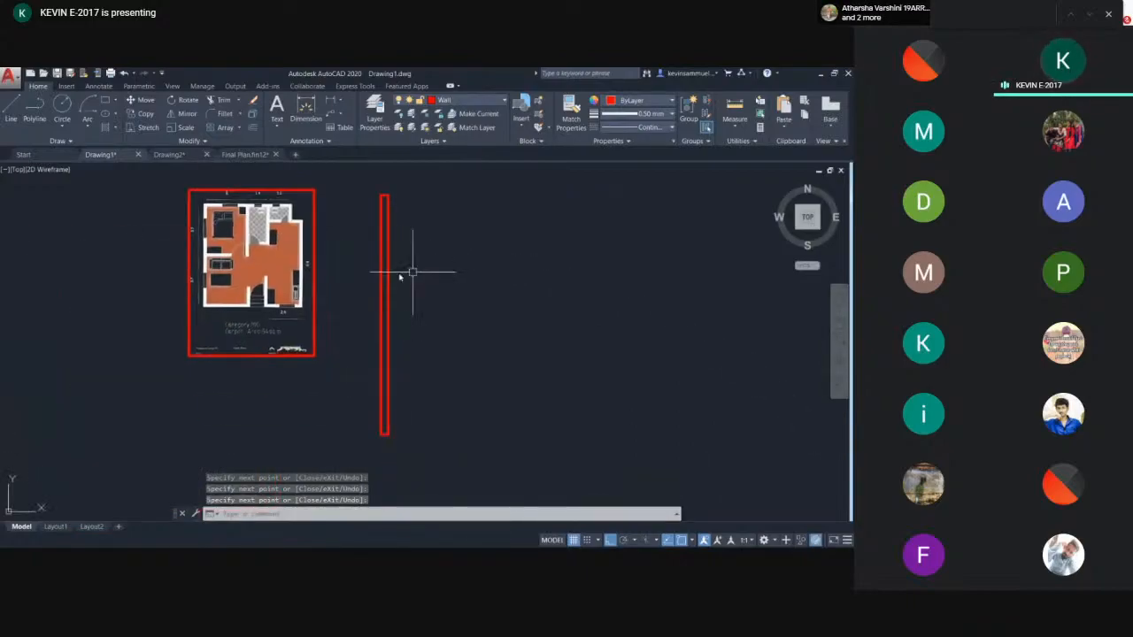
pyautogui.scroll(3, 384, 255)
pyautogui.scroll(-3, 400, 247)
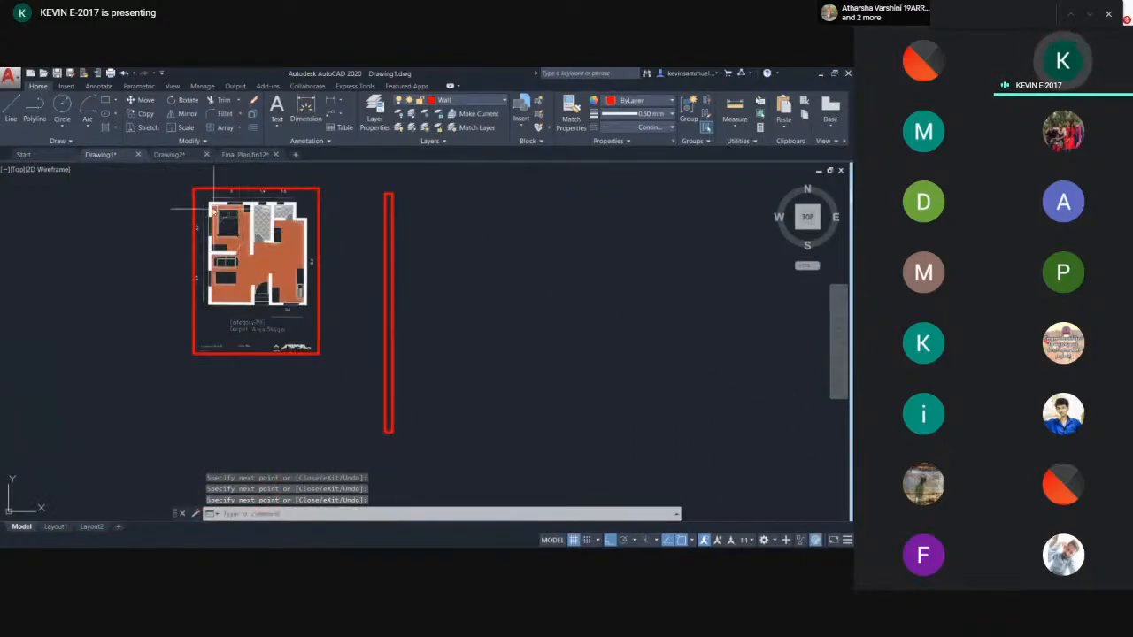
# - Try to fill the wall outline beside the plan with a white solid hatch
pyautogui.scroll(2, 388, 212)
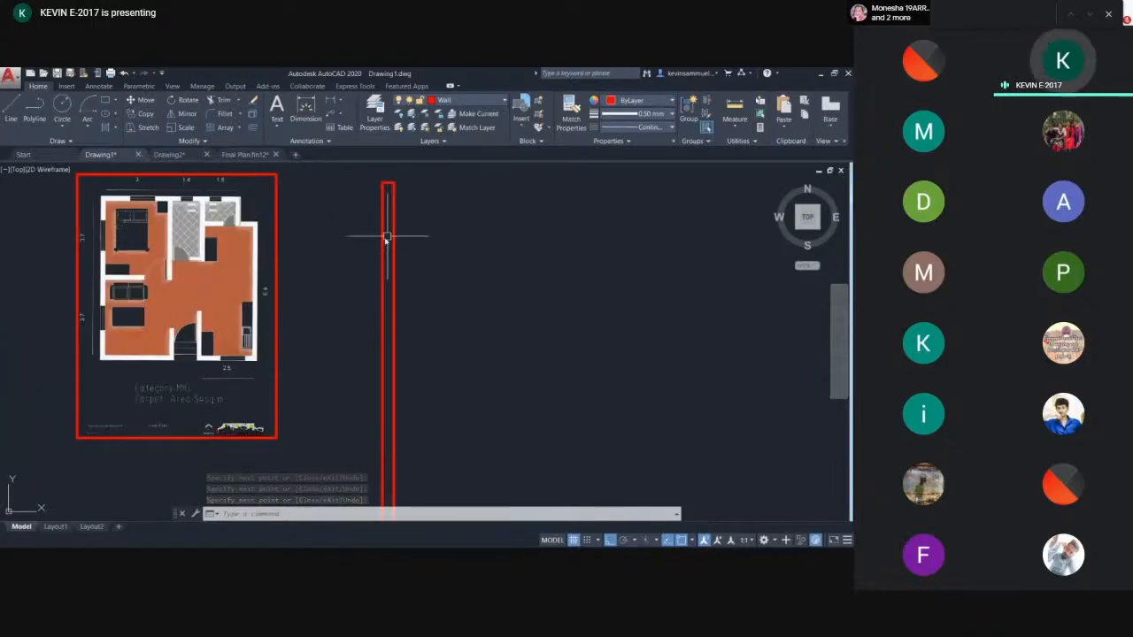
pyautogui.scroll(-2, 404, 239)
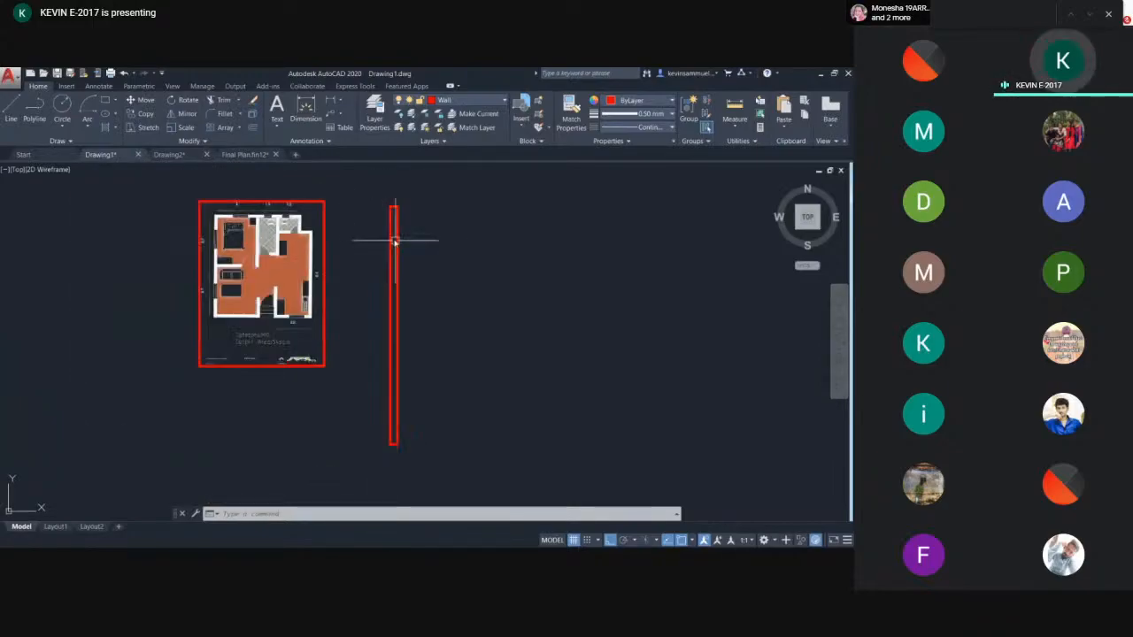
pyautogui.scroll(4, 271, 206)
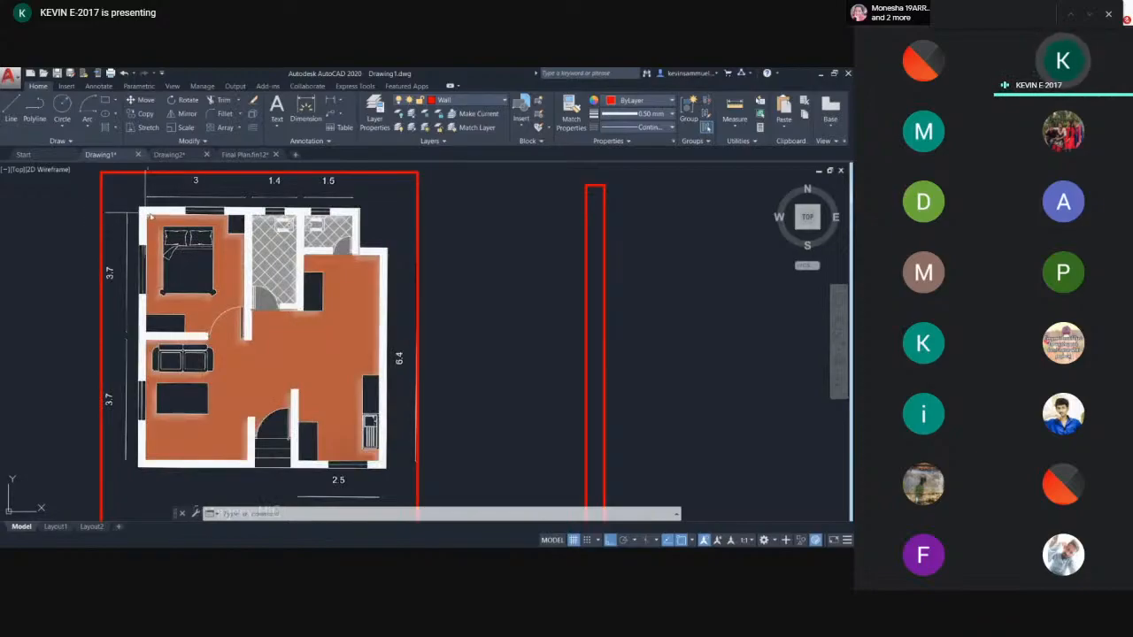
pyautogui.scroll(-2, 599, 247)
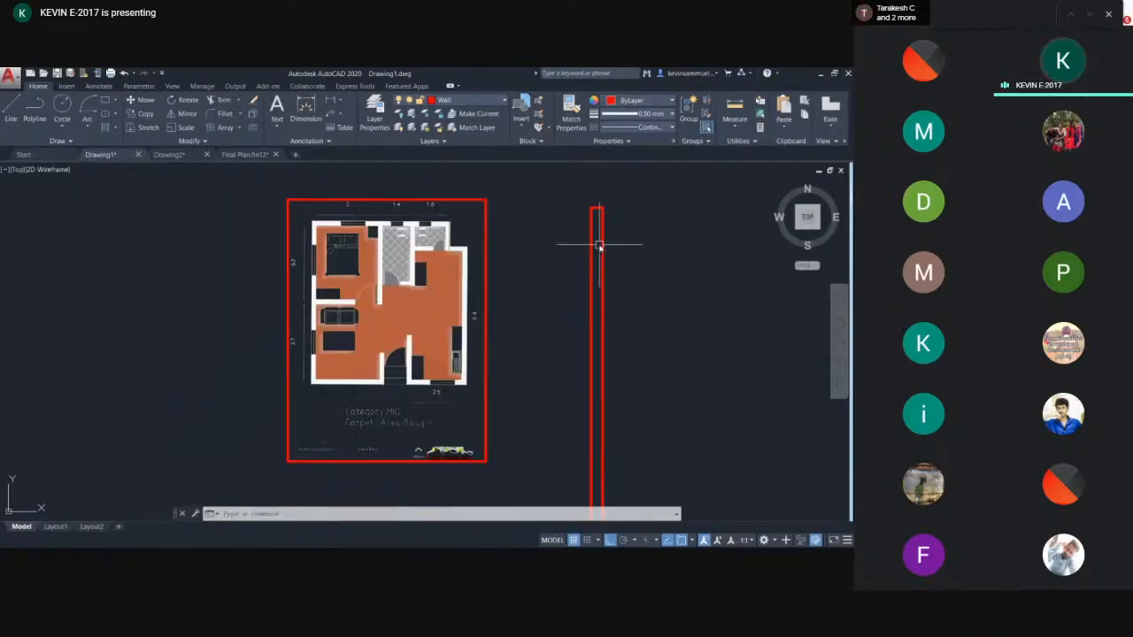
pyautogui.moveTo(599, 245); pyautogui.dragTo(581, 243, button='middle')
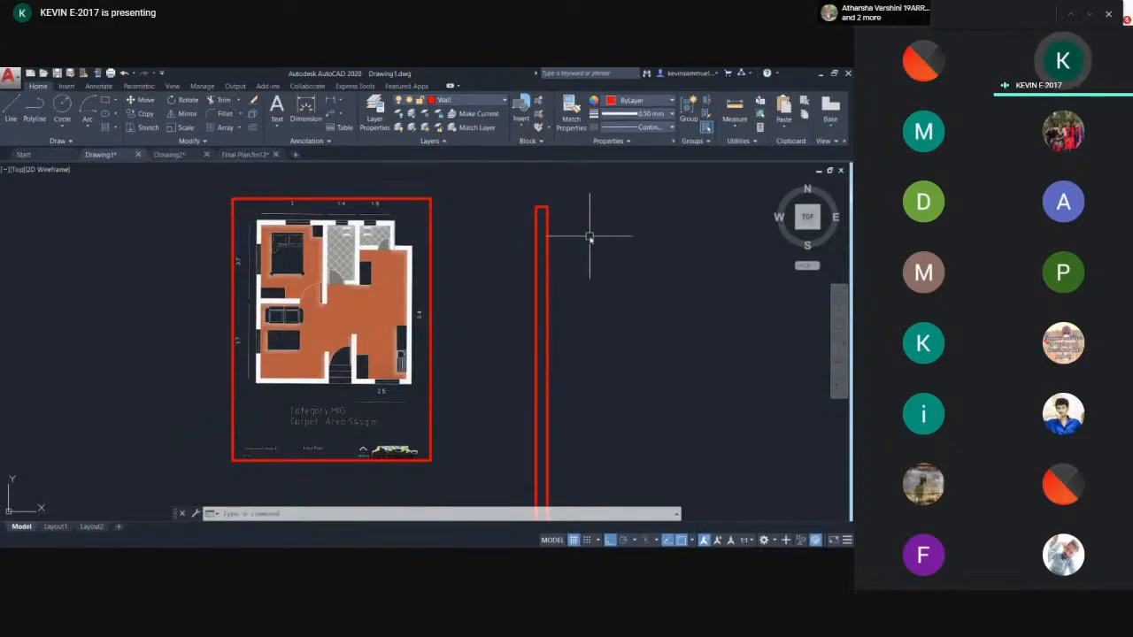
pyautogui.scroll(2, 552, 245)
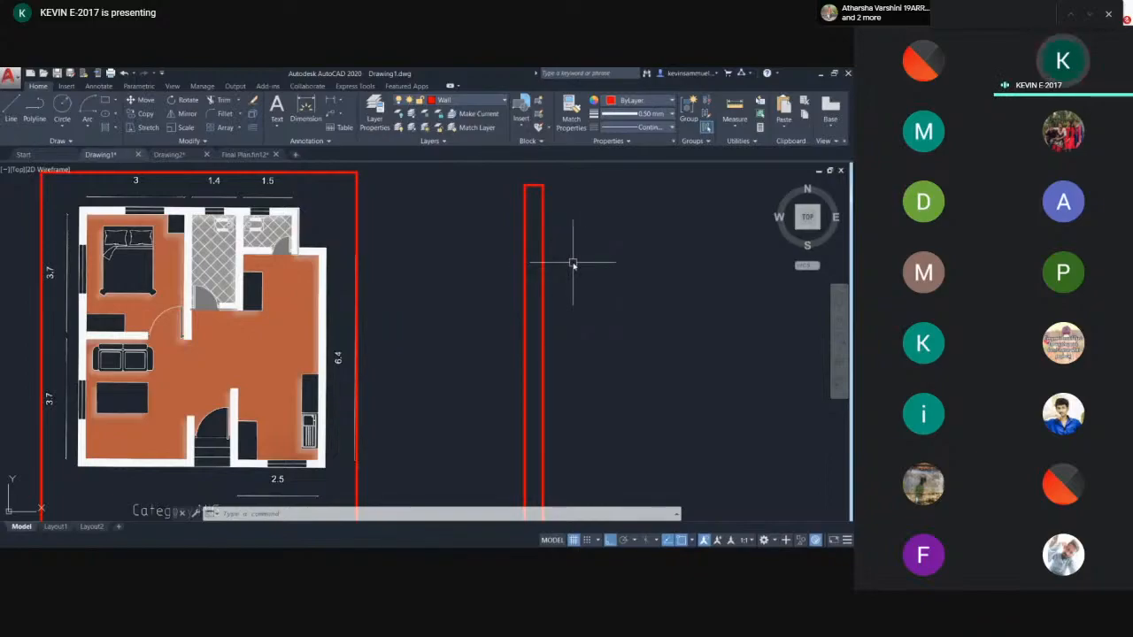
pyautogui.press('Return')
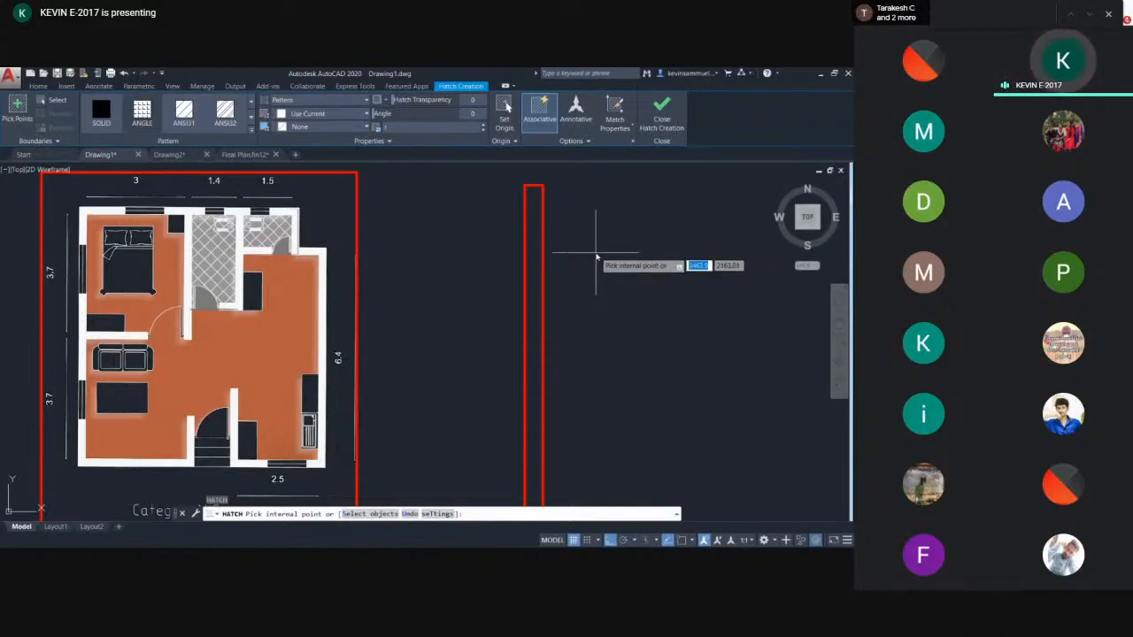
pyautogui.click(110, 119)
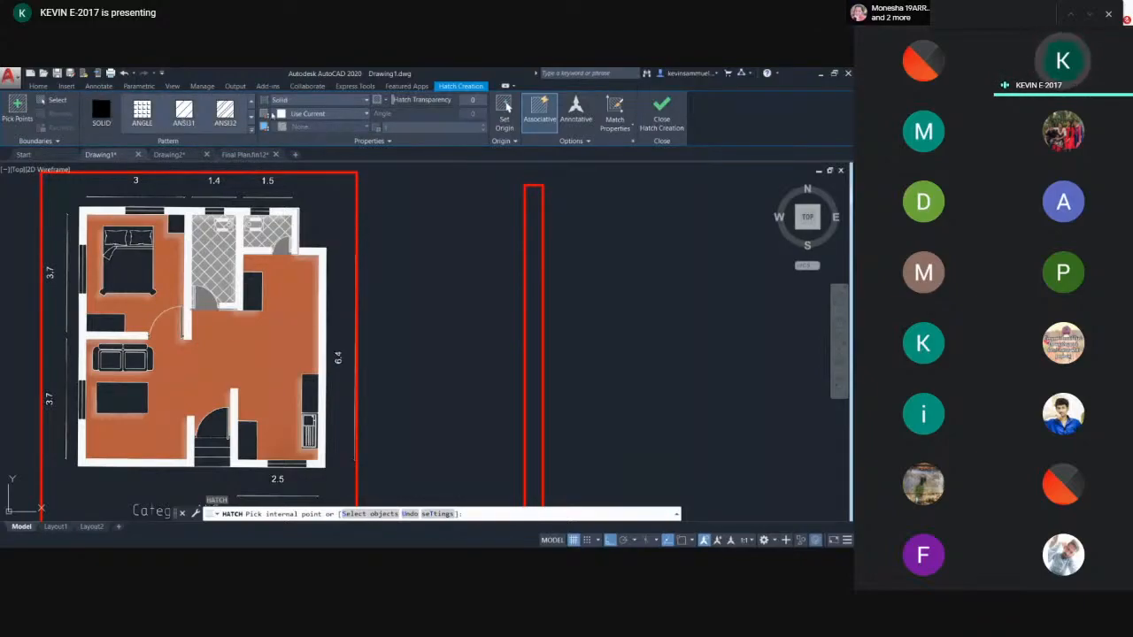
pyautogui.click(345, 118)
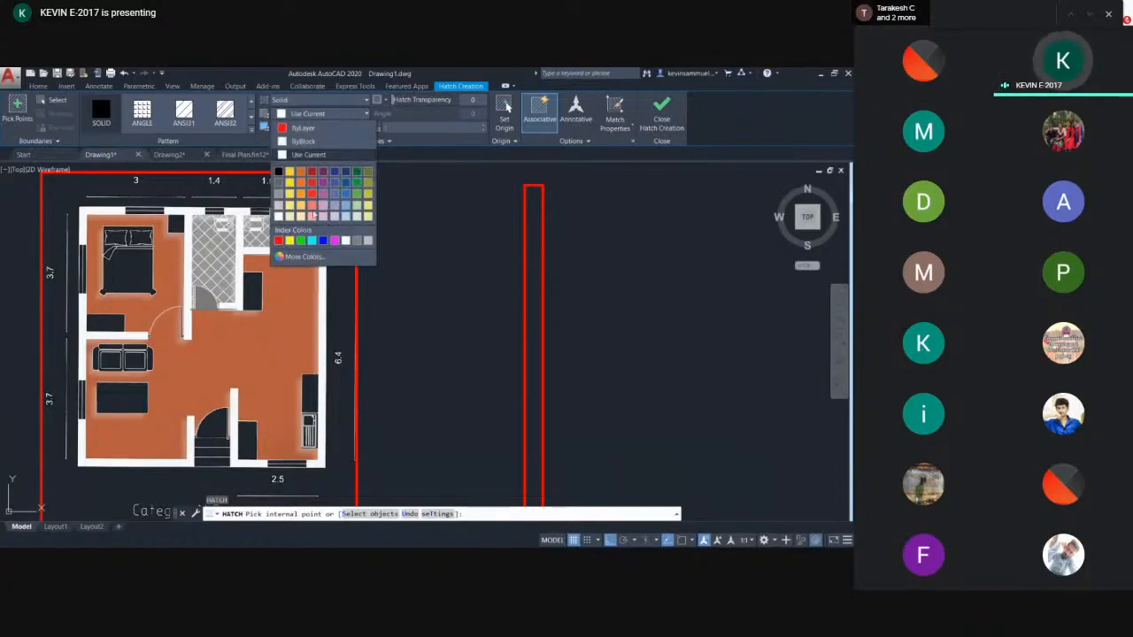
pyautogui.click(280, 215)
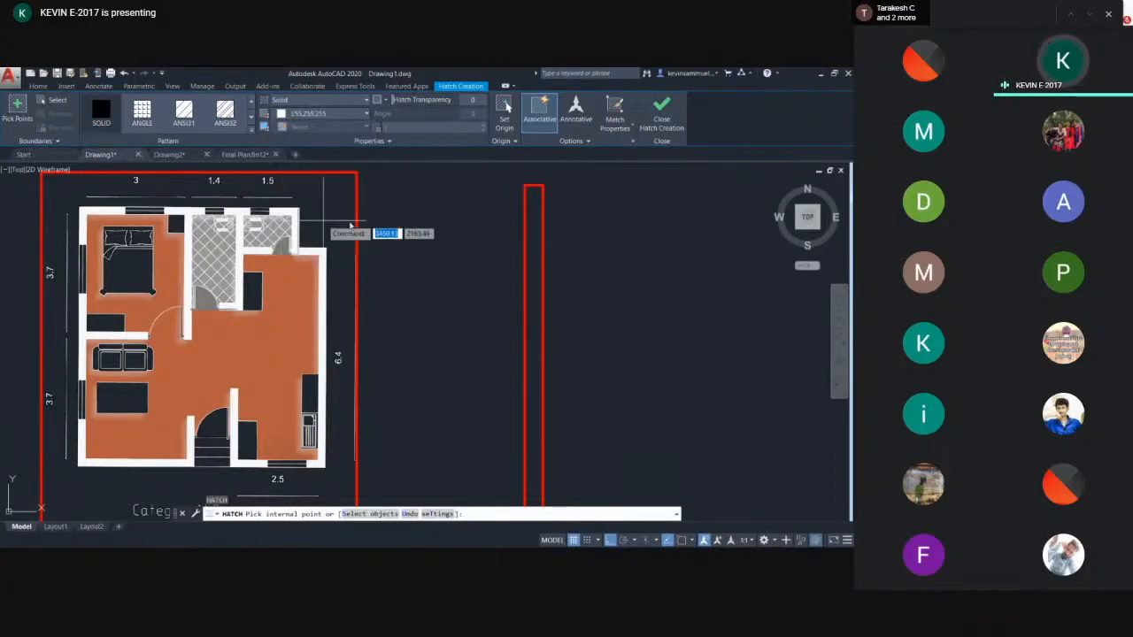
pyautogui.click(535, 231)
pyautogui.scroll(-8, 535, 230)
pyautogui.moveTo(567, 250); pyautogui.dragTo(521, 242, button='middle')
pyautogui.press('Escape')
# - Undo the white solid hatch of the wall outline
pyautogui.scroll(8, 513, 241)
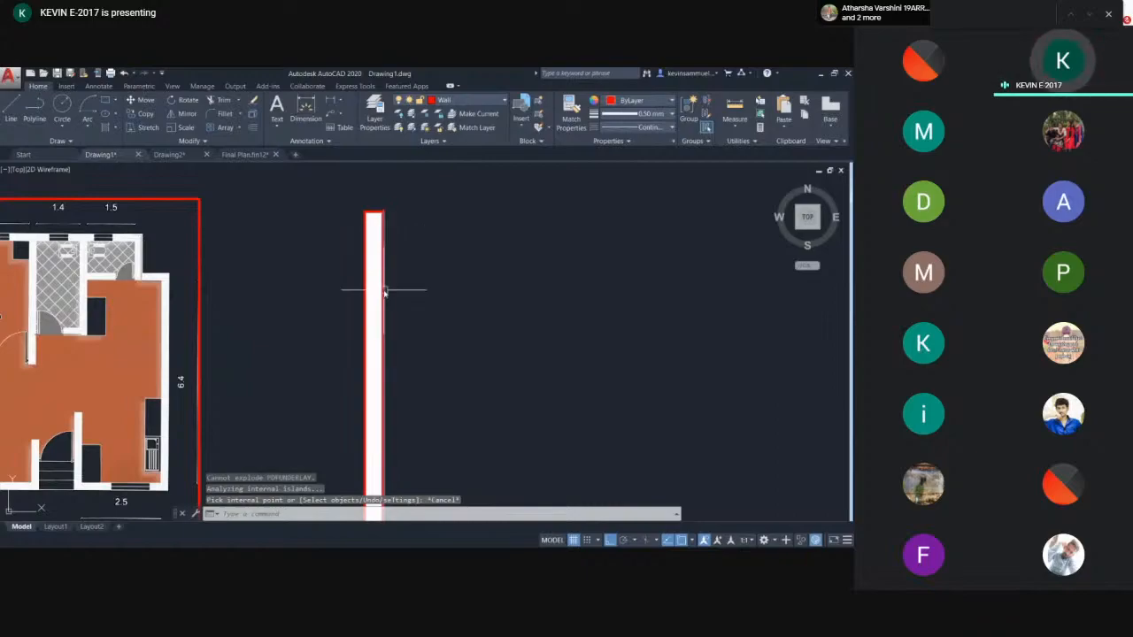
pyautogui.scroll(-3, 384, 292)
pyautogui.moveTo(365, 290); pyautogui.dragTo(321, 289, button='middle')
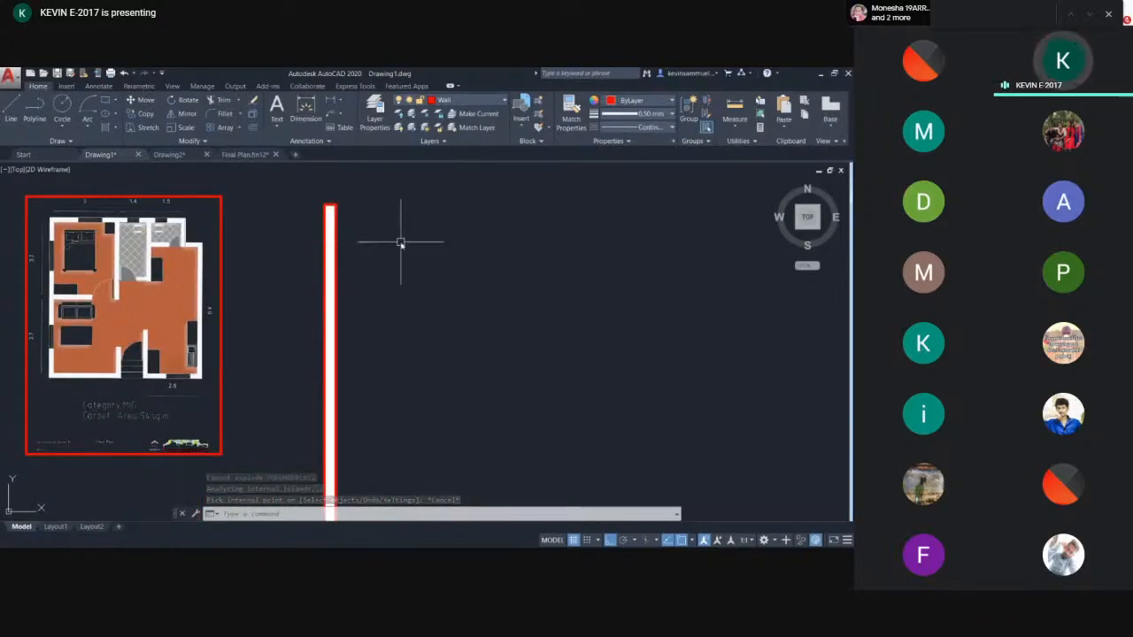
pyautogui.scroll(-4, 401, 244)
pyautogui.hotkey('ctrl', 'z')
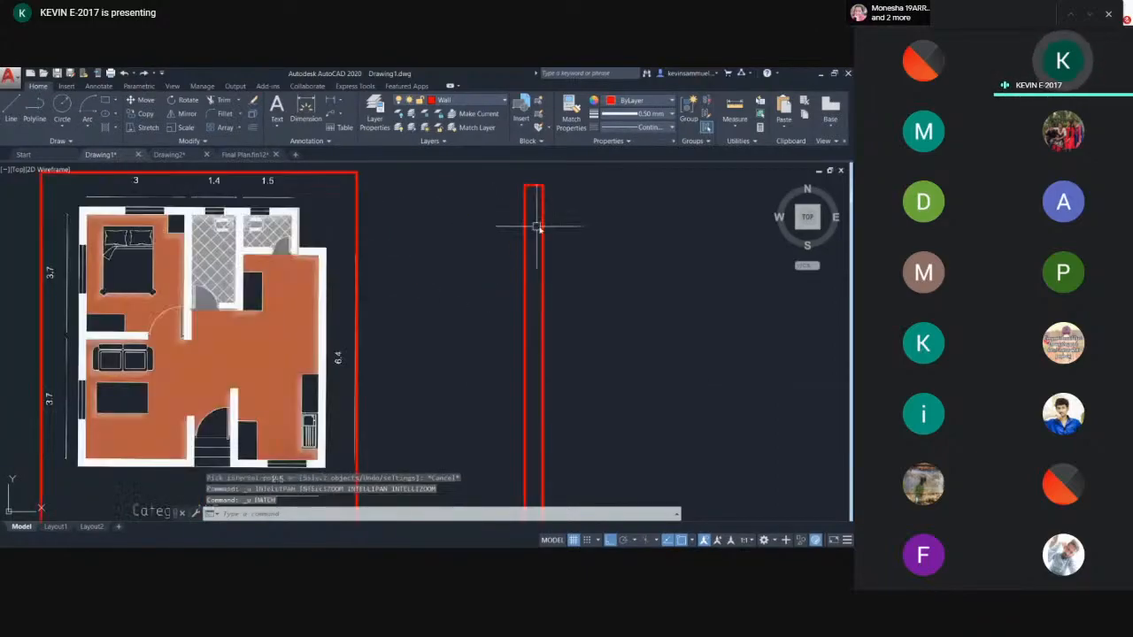
# - Hatch the inside of the wall outline beside the plan
pyautogui.write('h')
pyautogui.press('Return')
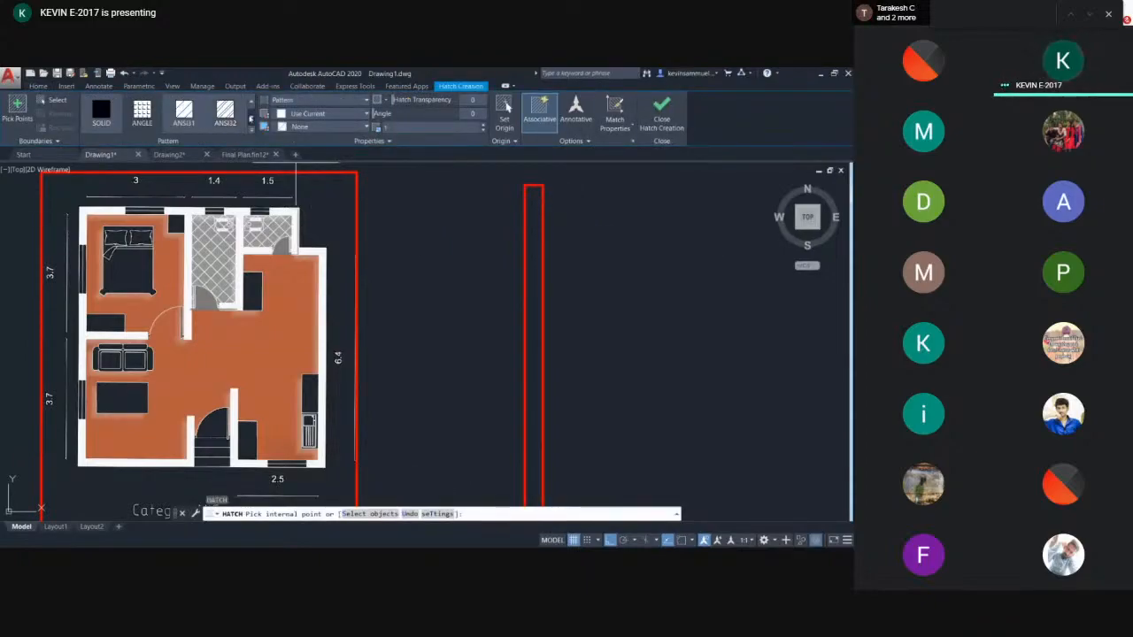
pyautogui.click(251, 107)
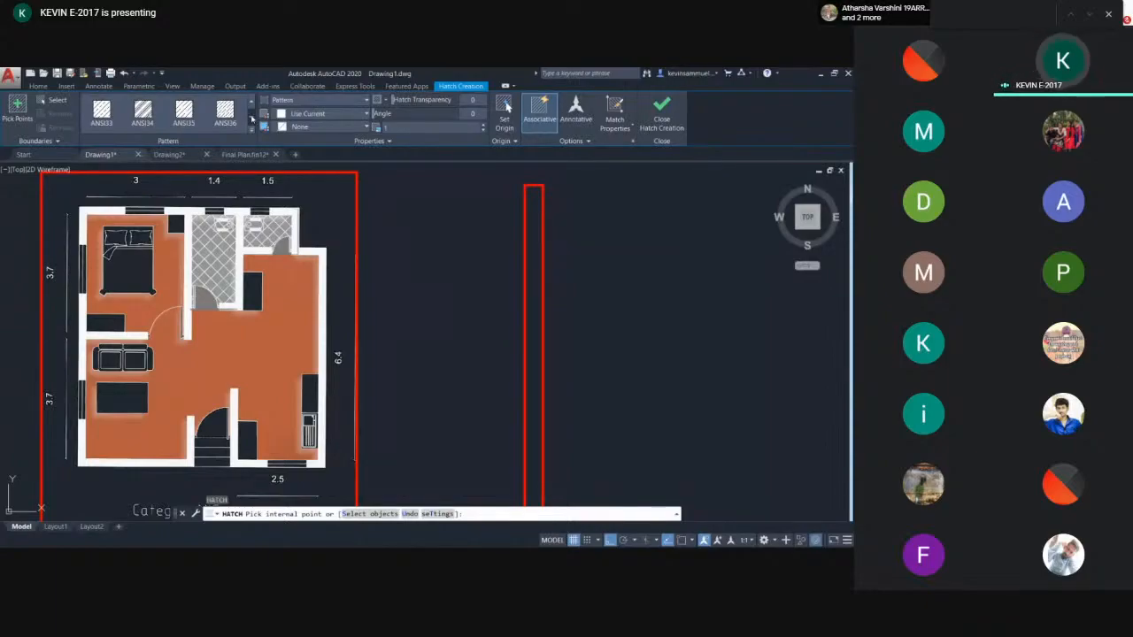
pyautogui.click(251, 101)
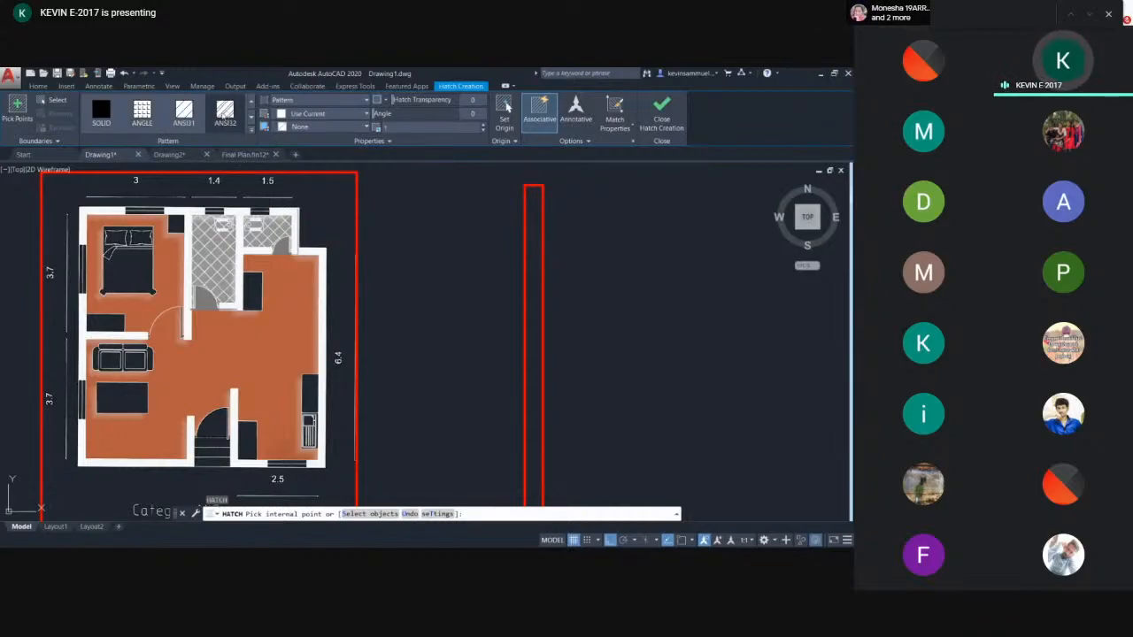
pyautogui.click(535, 254)
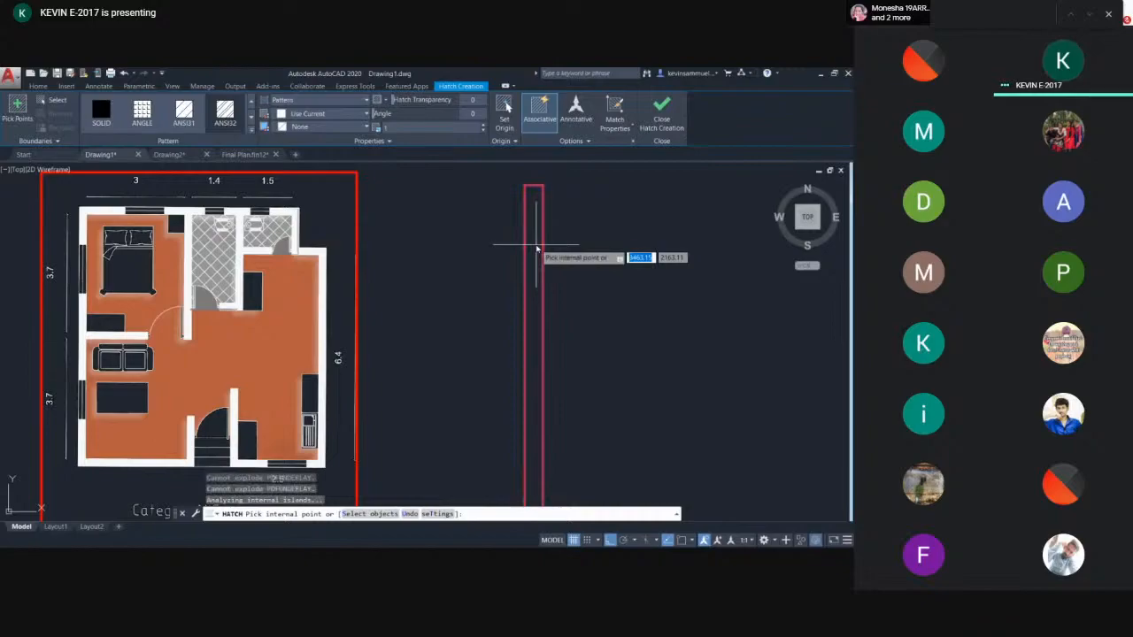
pyautogui.scroll(2, 506, 281)
pyautogui.scroll(-3, 519, 283)
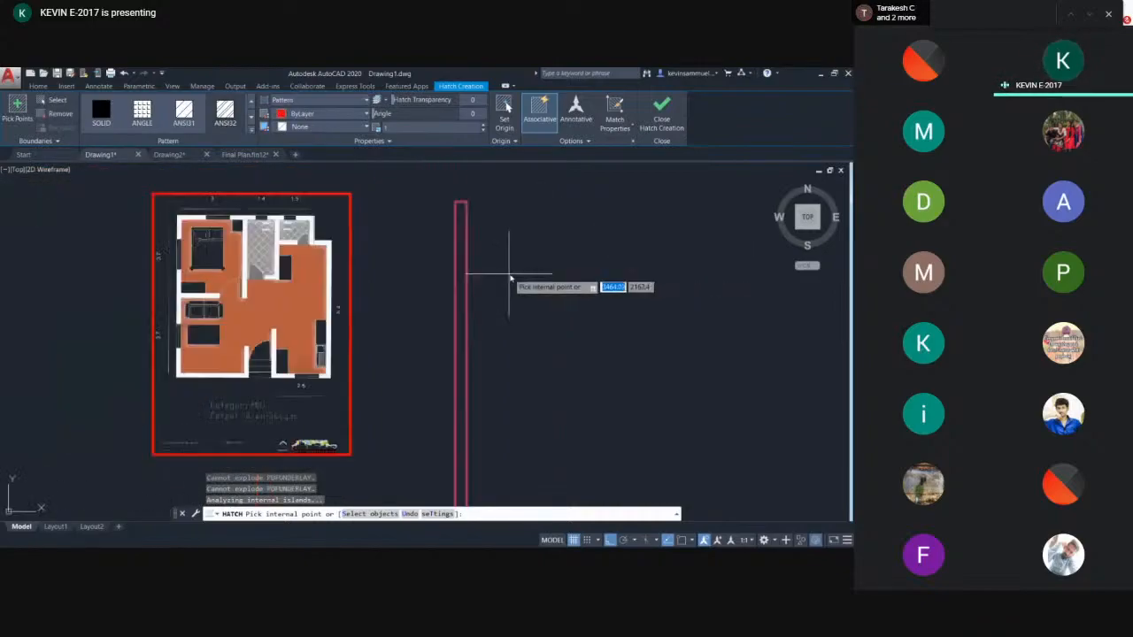
pyautogui.press('Return')
pyautogui.click(461, 244)
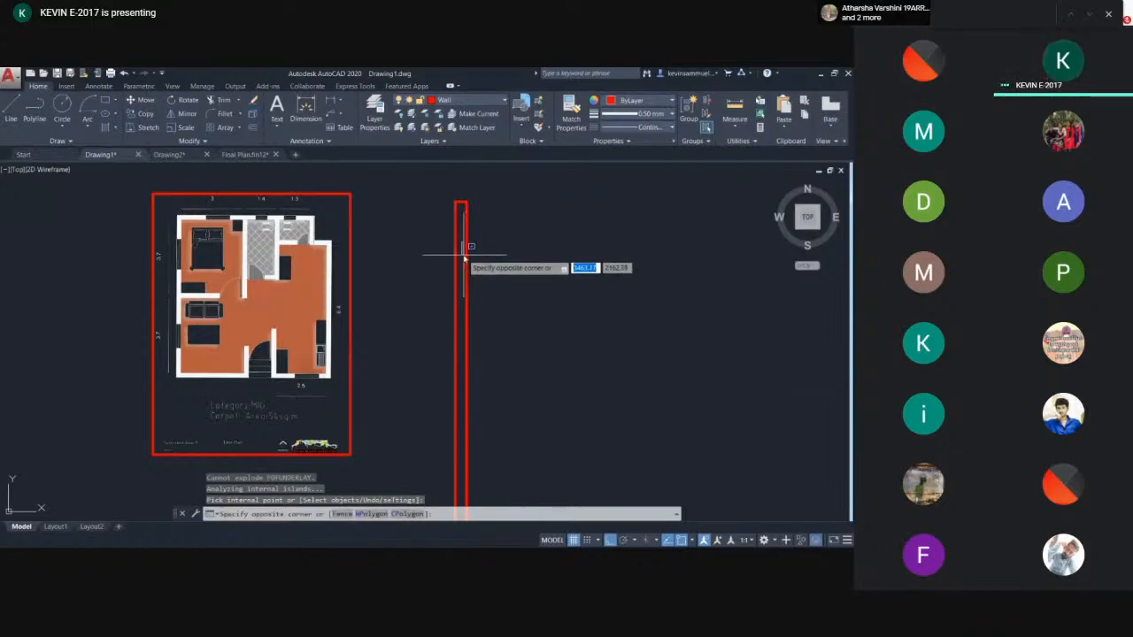
pyautogui.press('Escape')
# - Try to hatch the area between the wall lines by picking an internal point
pyautogui.click(428, 207)
pyautogui.click(522, 335)
pyautogui.scroll(4, 465, 260)
pyautogui.click(465, 257)
pyautogui.click(449, 284)
pyautogui.write('h')
pyautogui.press('Return')
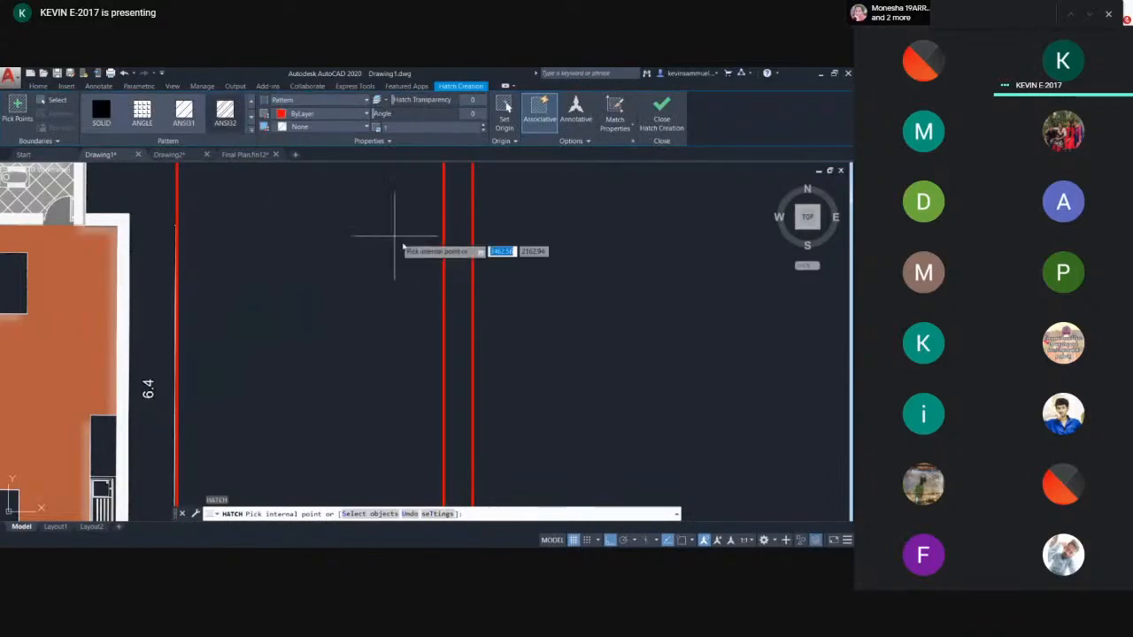
pyautogui.click(458, 255)
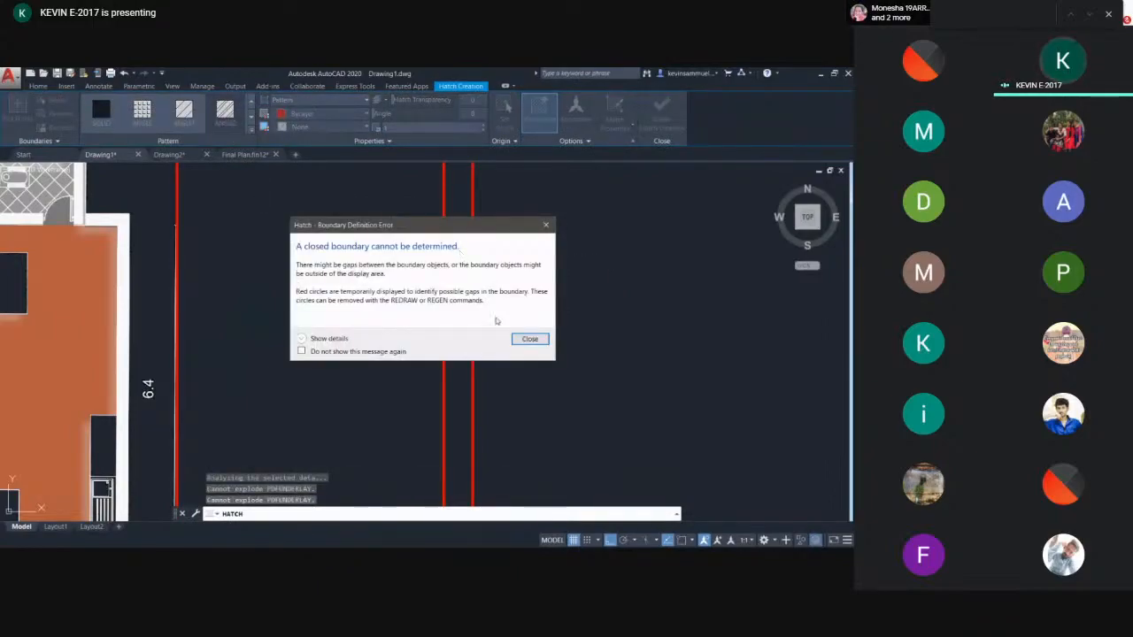
pyautogui.click(529, 339)
# - Undo the recent hatches on the wall outline
pyautogui.scroll(-5, 525, 339)
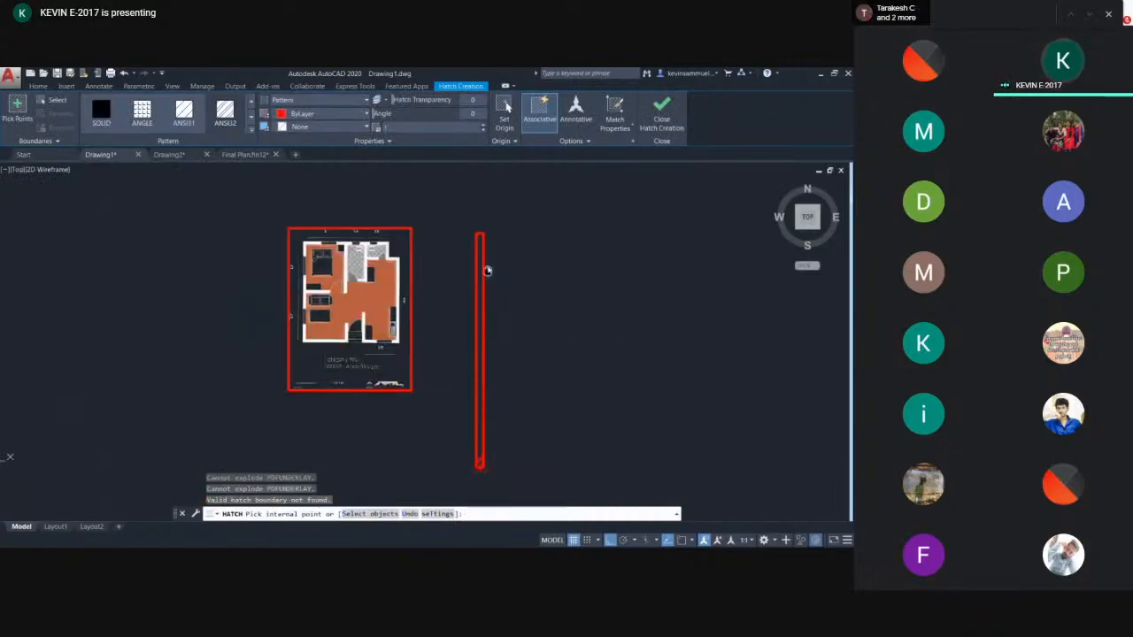
pyautogui.press('Escape')
pyautogui.press('Escape')
pyautogui.scroll(3, 449, 424)
pyautogui.hotkey('ctrl', 'z')
pyautogui.hotkey('ctrl', 'z')
pyautogui.hotkey('ctrl', 'z')
pyautogui.hotkey('ctrl', 'z')
pyautogui.scroll(-5, 457, 364)
pyautogui.hotkey('ctrl', 'z')
pyautogui.hotkey('ctrl', 'z')
pyautogui.hotkey('ctrl', 'z')
# - Inspect the wall outline and the plan beside it
pyautogui.scroll(-7, 462, 363)
pyautogui.moveTo(459, 363); pyautogui.dragTo(445, 298, button='middle')
pyautogui.scroll(5, 413, 371)
pyautogui.scroll(3, 465, 380)
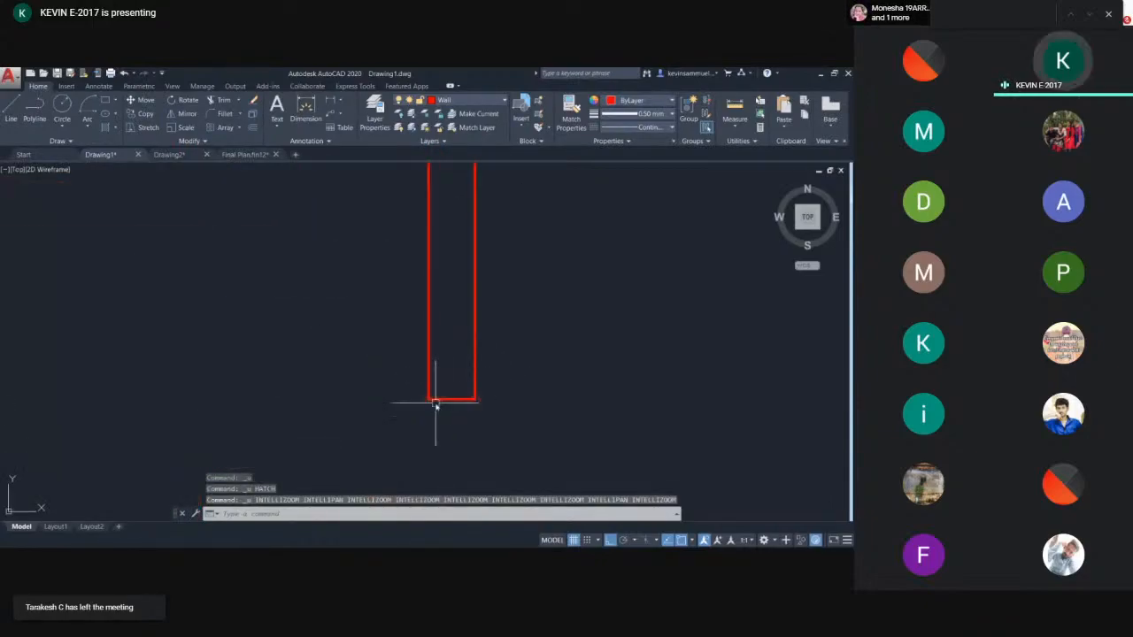
pyautogui.scroll(2, 455, 296)
pyautogui.moveTo(489, 244); pyautogui.dragTo(450, 341, button='middle')
pyautogui.scroll(-4, 456, 294)
pyautogui.scroll(-2, 441, 344)
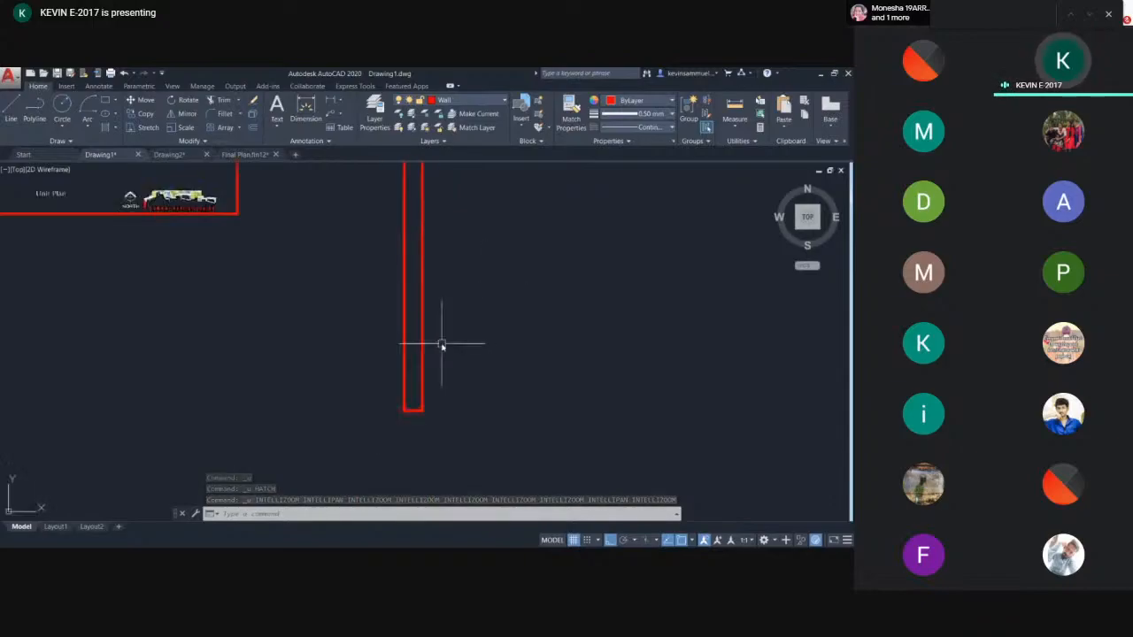
pyautogui.moveTo(480, 269); pyautogui.dragTo(452, 334, button='middle')
pyautogui.moveTo(468, 258); pyautogui.dragTo(460, 412, button='middle')
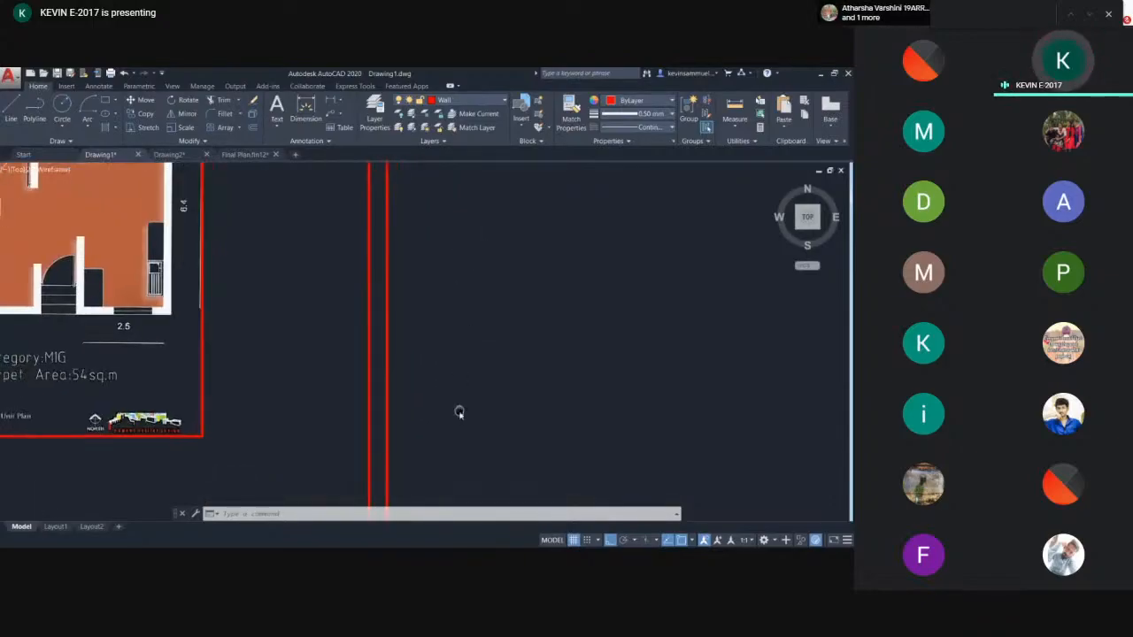
pyautogui.scroll(-2, 460, 301)
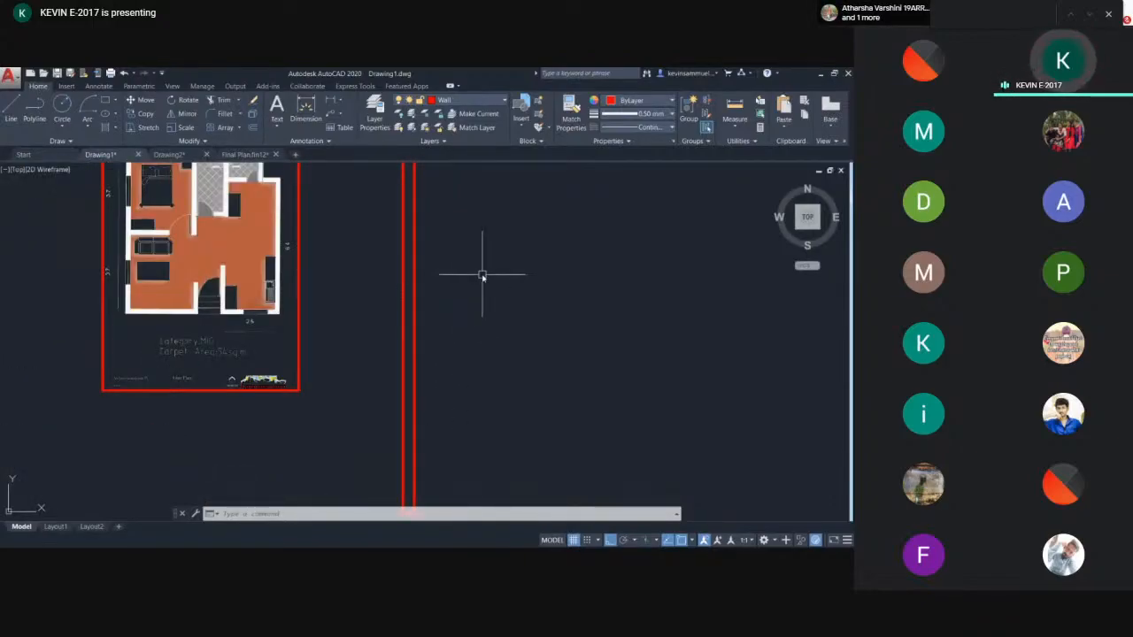
pyautogui.moveTo(450, 250)
pyautogui.mouseDown(button='middle')
pyautogui.moveTo(440, 263)
pyautogui.moveTo(351, 261)
pyautogui.mouseUp(button='middle')
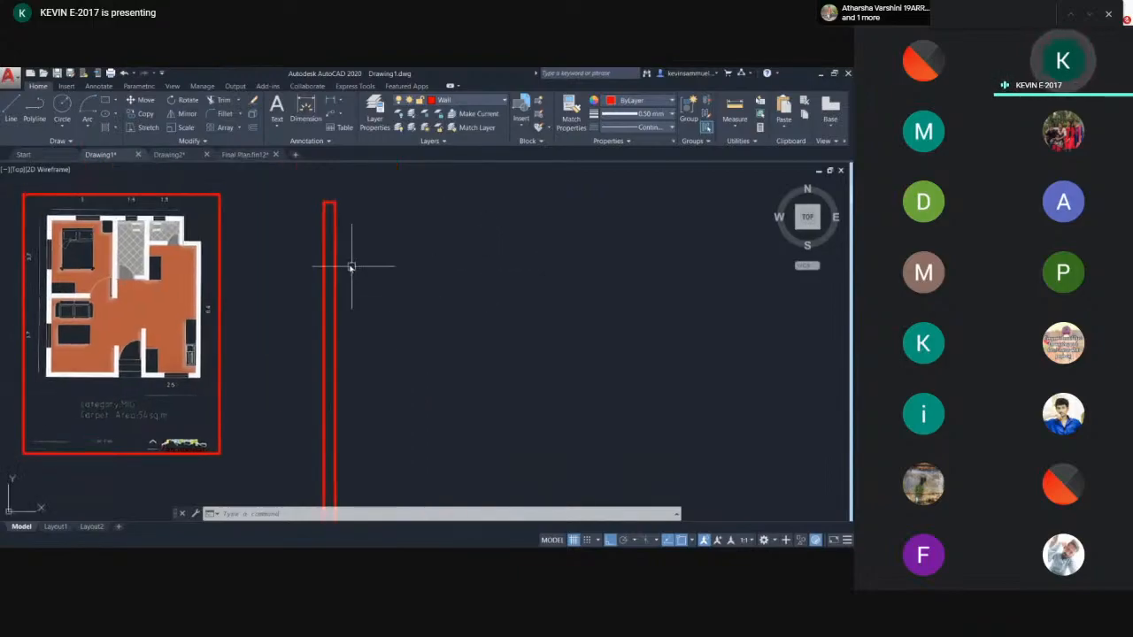
pyautogui.moveTo(567, 285); pyautogui.dragTo(442, 303, button='middle')
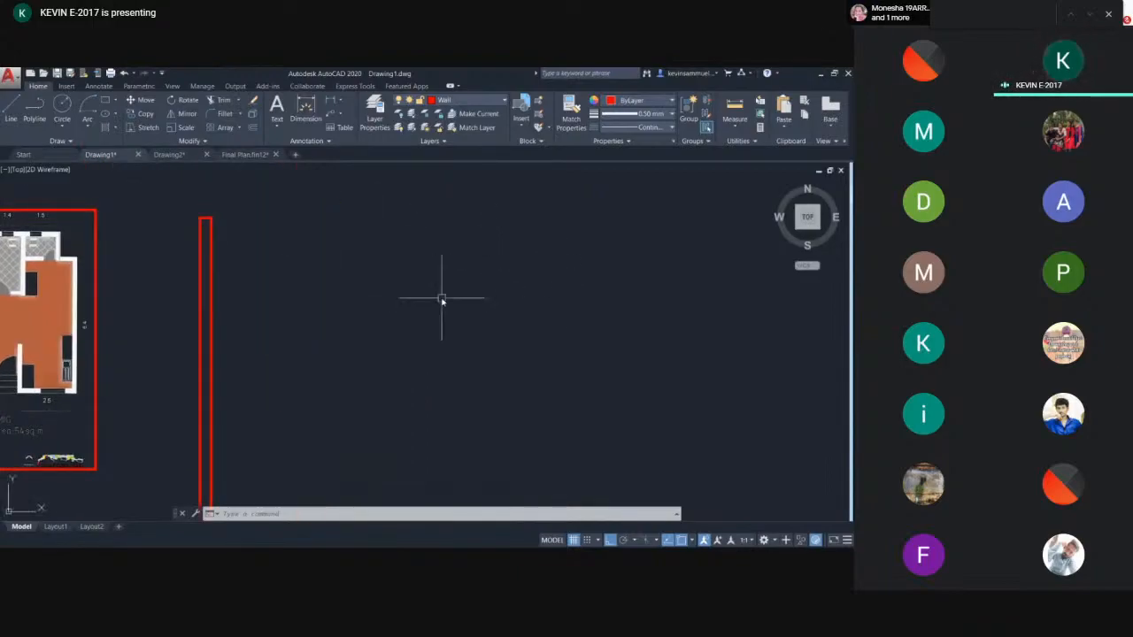
# - Draw a closed stepped outline of six line segments to the right of the wall
pyautogui.write('l')
pyautogui.press('Return')
pyautogui.click(393, 277)
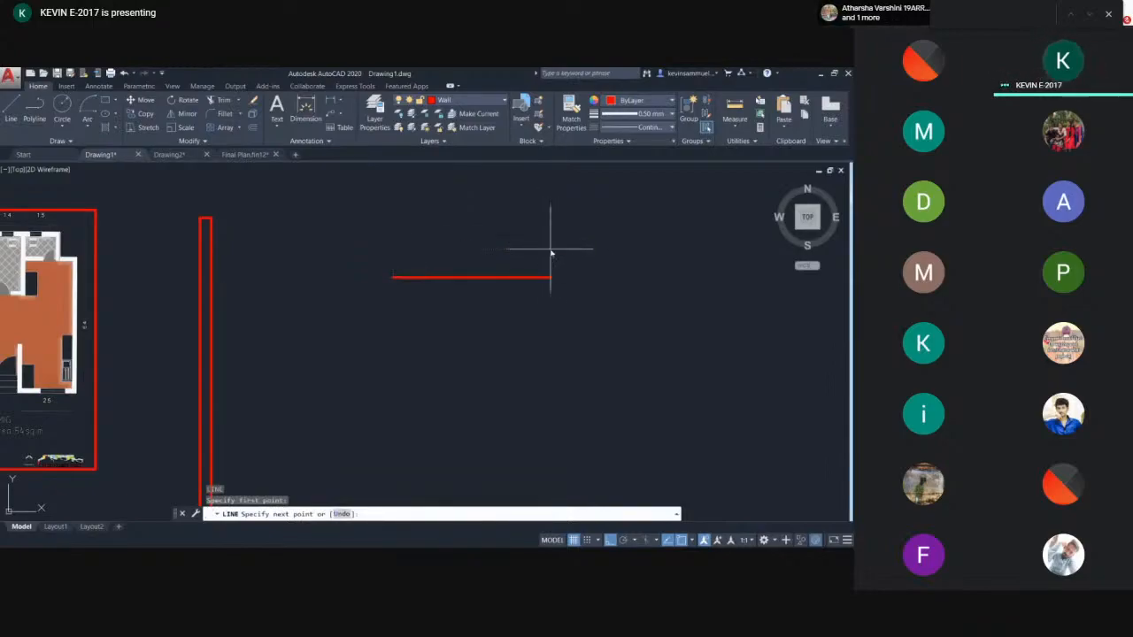
pyautogui.click(549, 266)
pyautogui.click(551, 367)
pyautogui.click(442, 365)
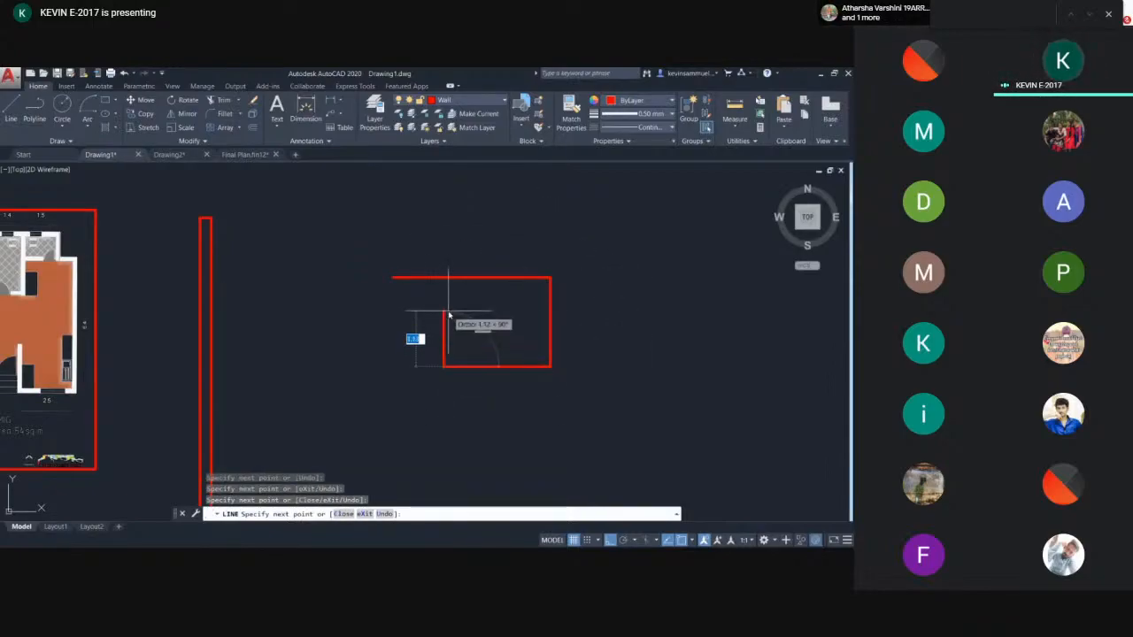
pyautogui.click(442, 310)
pyautogui.click(376, 309)
pyautogui.click(393, 277)
pyautogui.press('Return')
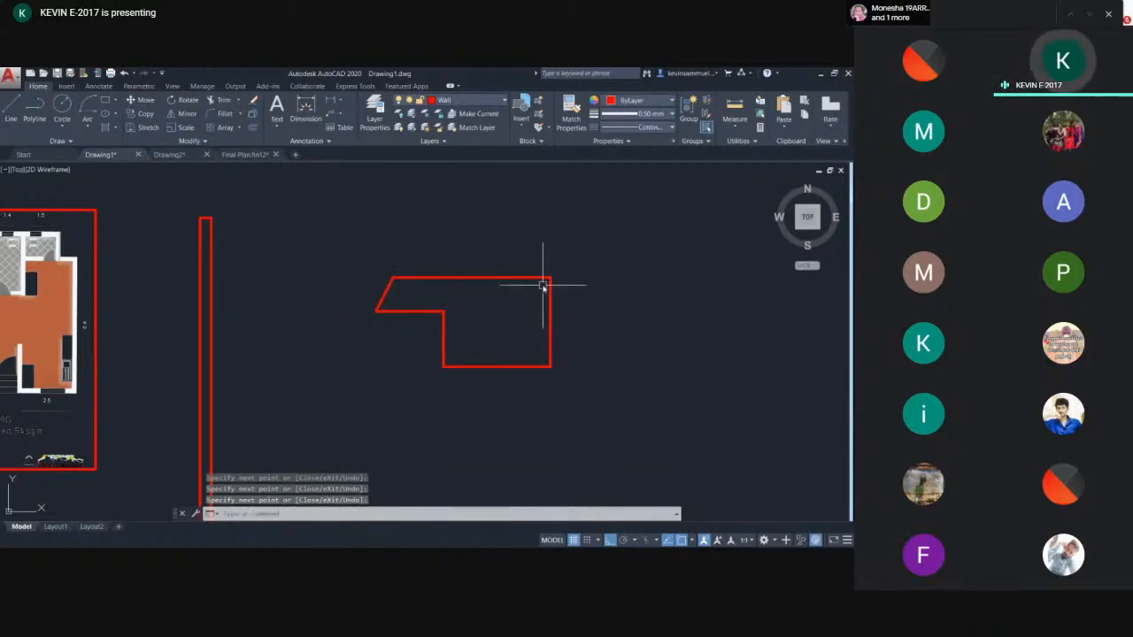
# - Hatch the inside of the stepped outline with the ANSI32 pattern in white (255,255,255)
pyautogui.write('h')
pyautogui.press('Return')
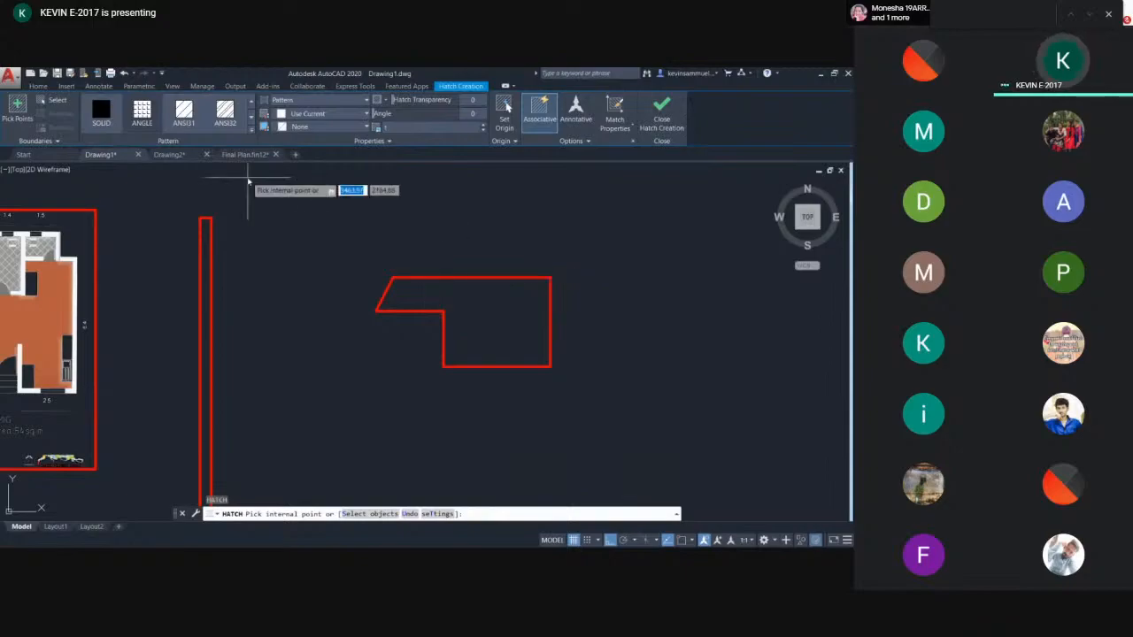
pyautogui.click(226, 117)
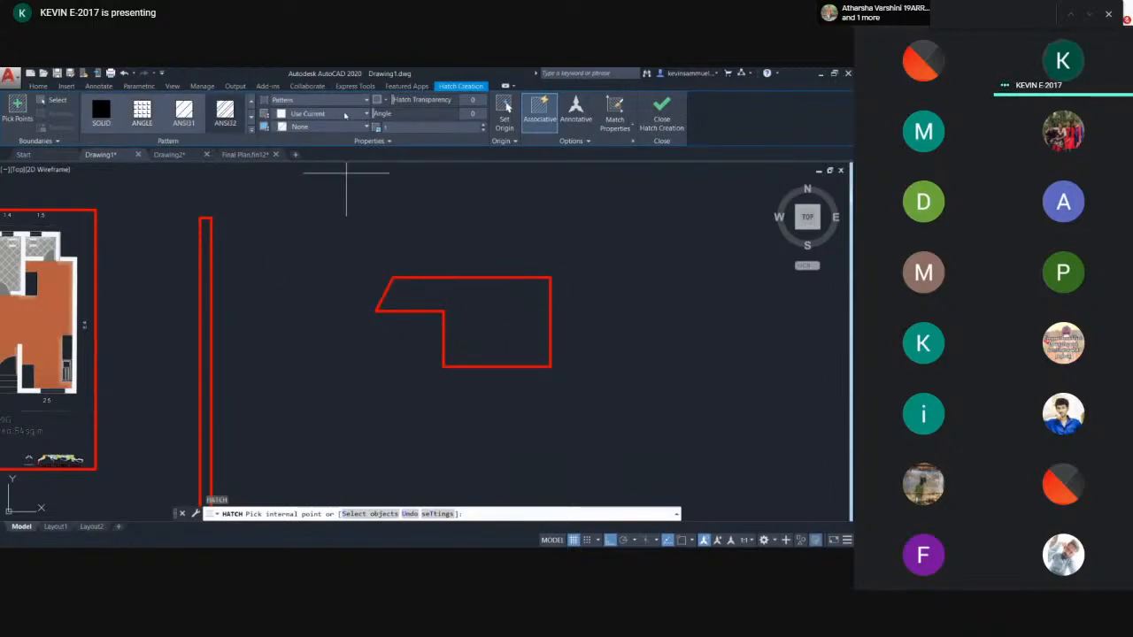
pyautogui.click(340, 114)
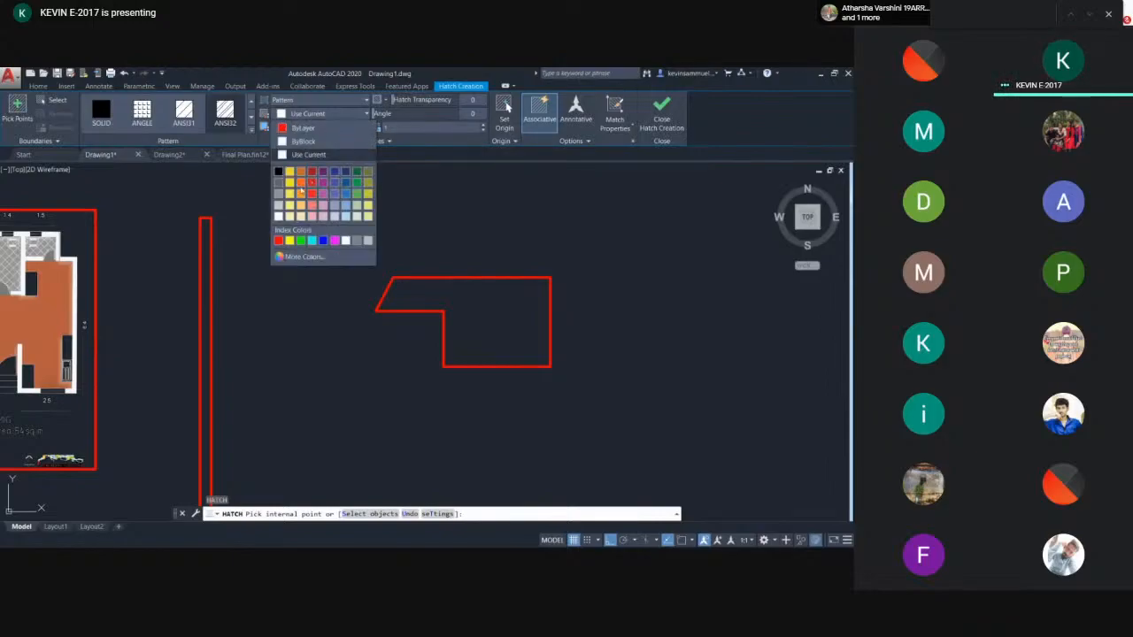
pyautogui.click(279, 216)
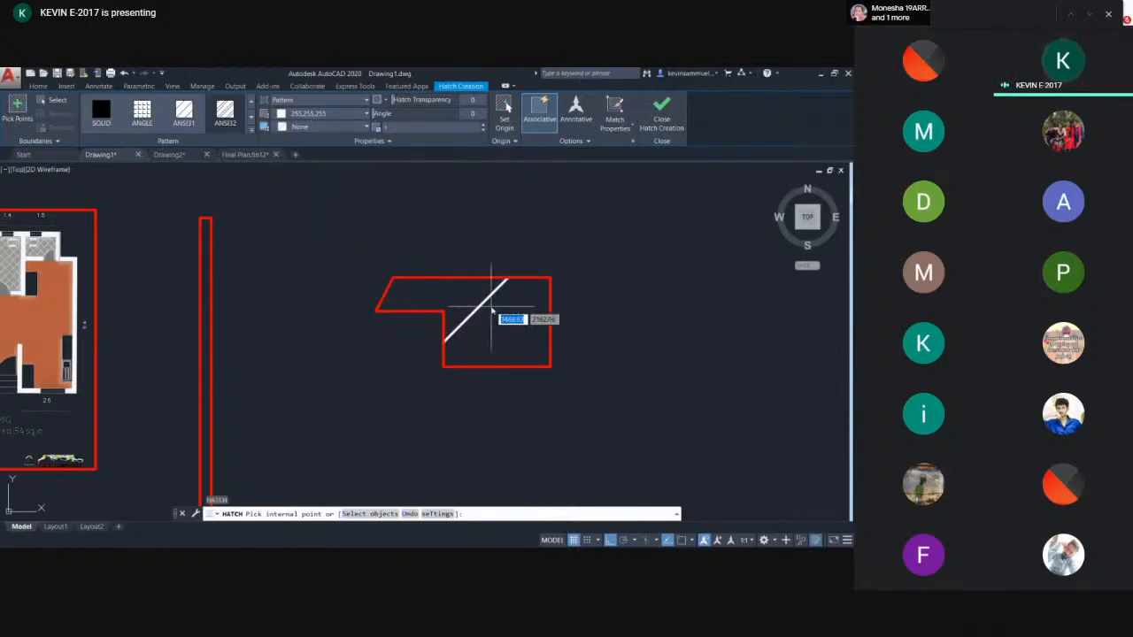
pyautogui.click(492, 310)
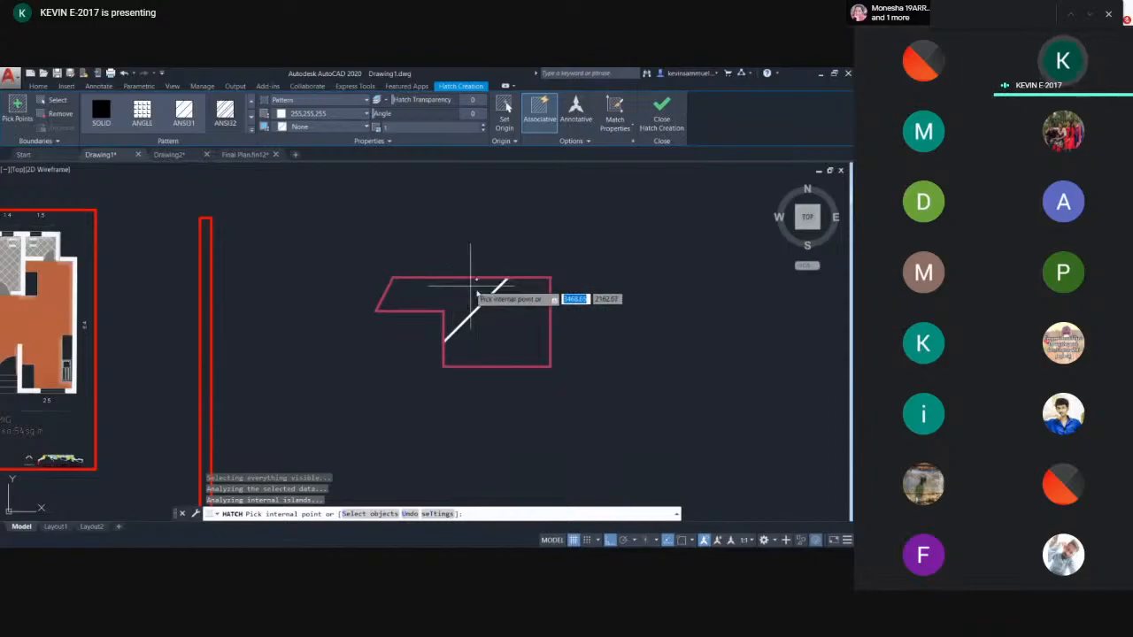
pyautogui.press('Escape')
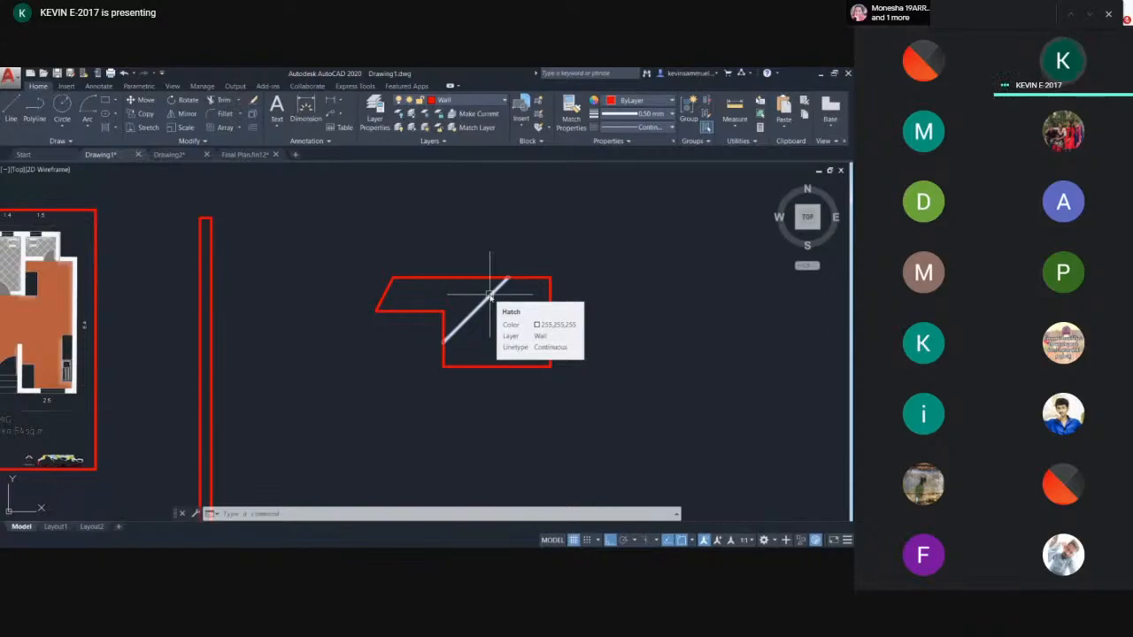
# - Select the new hatch and reduce its pattern scale so the lines sit closer together
pyautogui.click(489, 296)
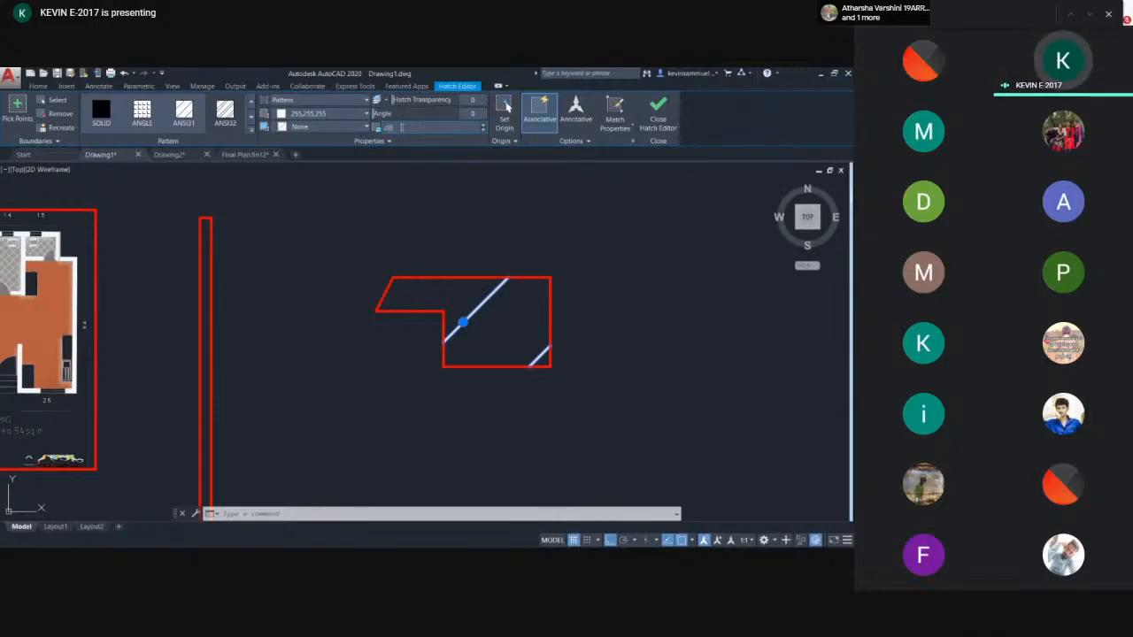
pyautogui.press('Return')
pyautogui.press('Escape')
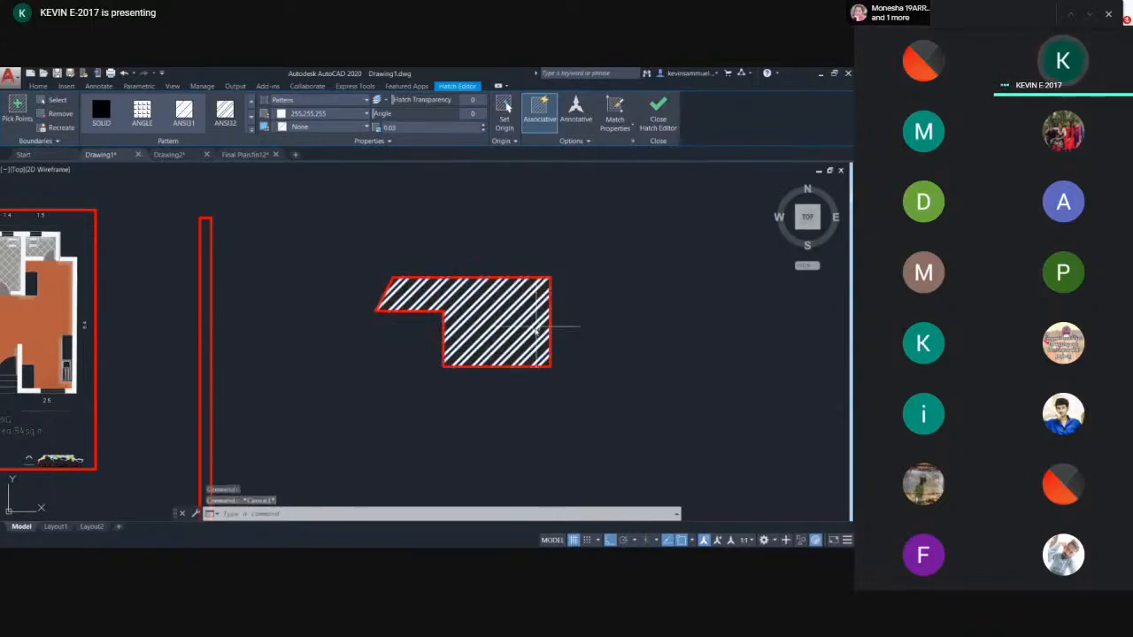
pyautogui.scroll(2, 505, 311)
pyautogui.scroll(-3, 460, 261)
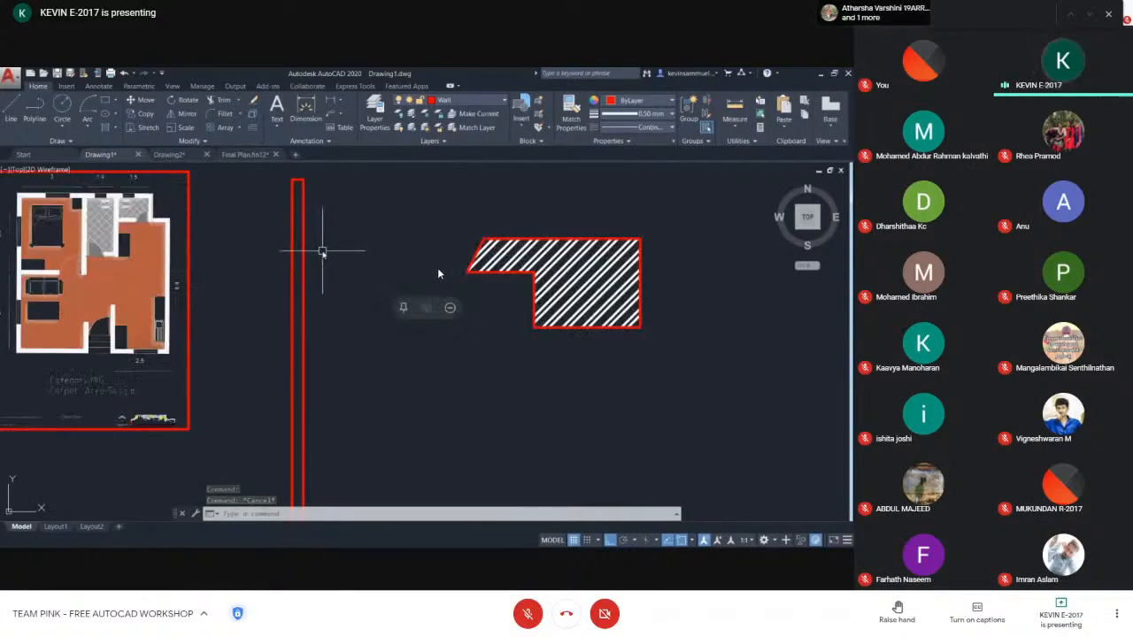
pyautogui.click(403, 307)
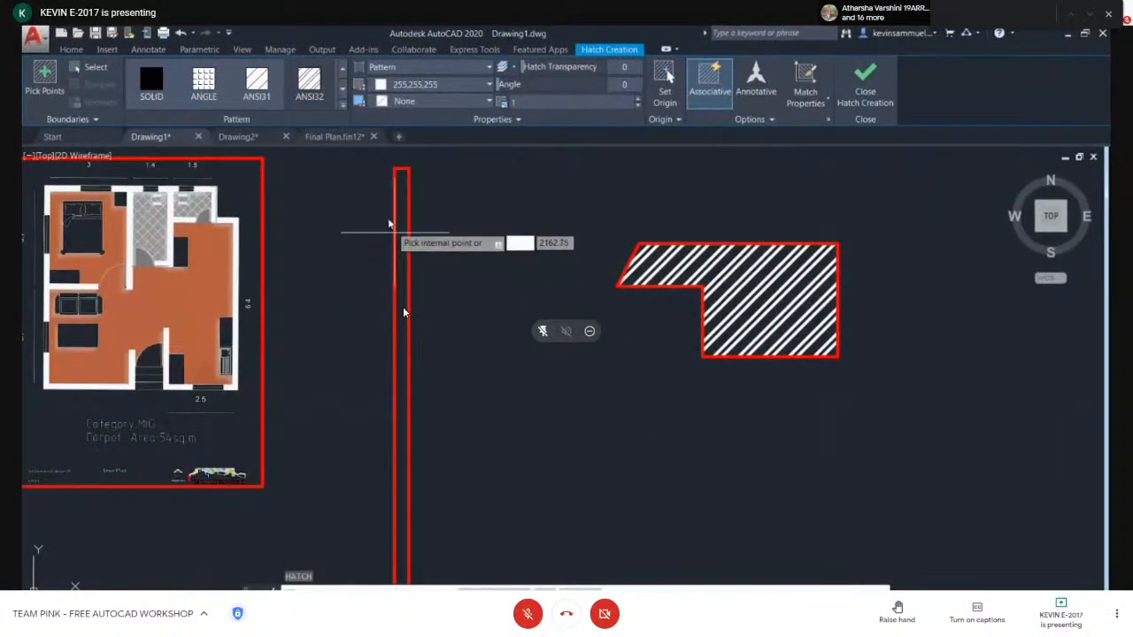
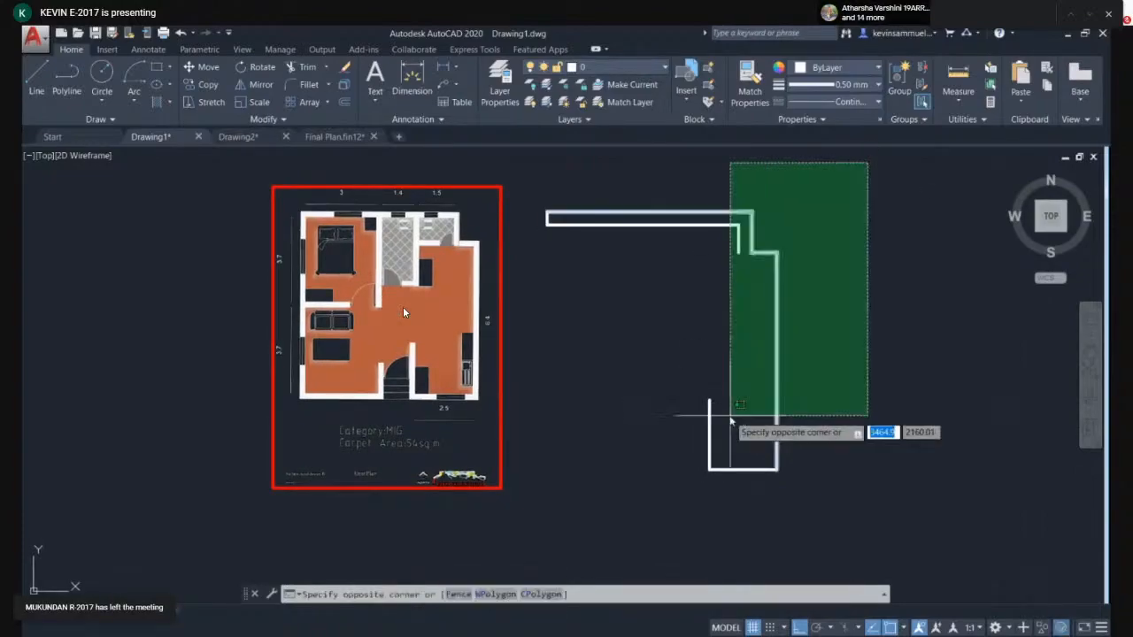
# - Erase the selected leftover shapes and make Door the current layer
pyautogui.press('Delete')
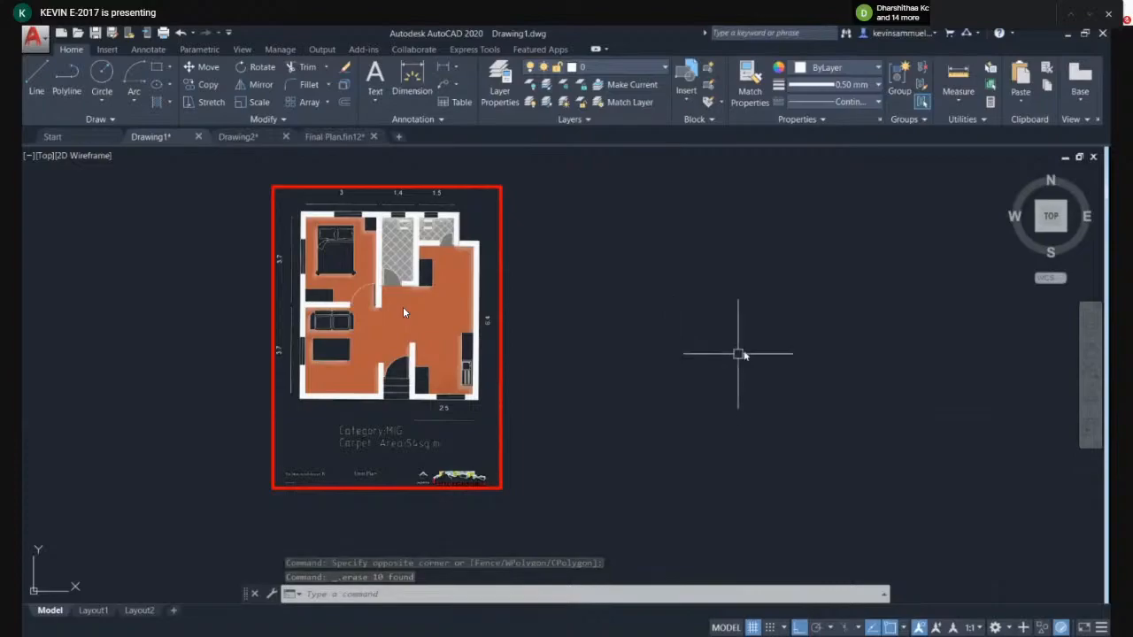
pyautogui.moveTo(741, 354); pyautogui.dragTo(728, 362, button='middle')
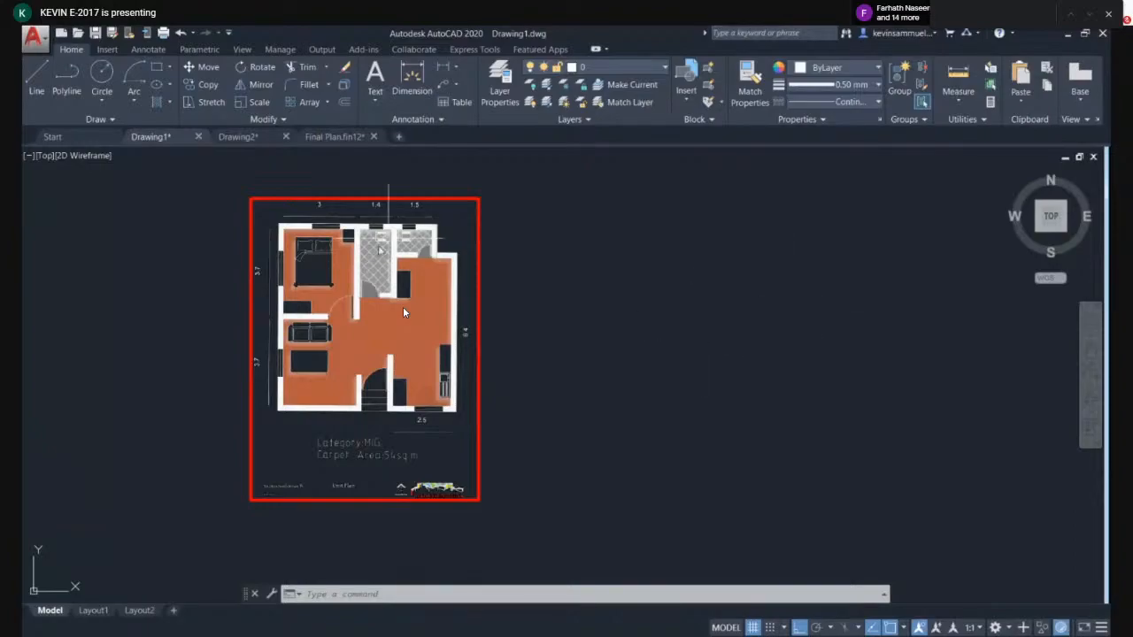
pyautogui.click(624, 68)
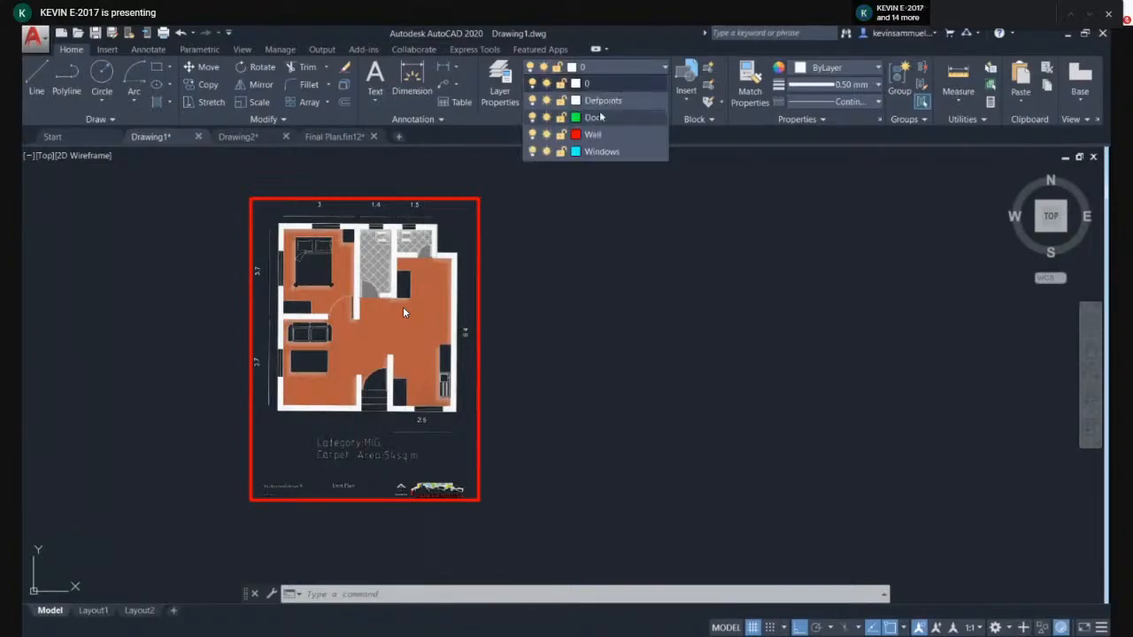
pyautogui.click(627, 69)
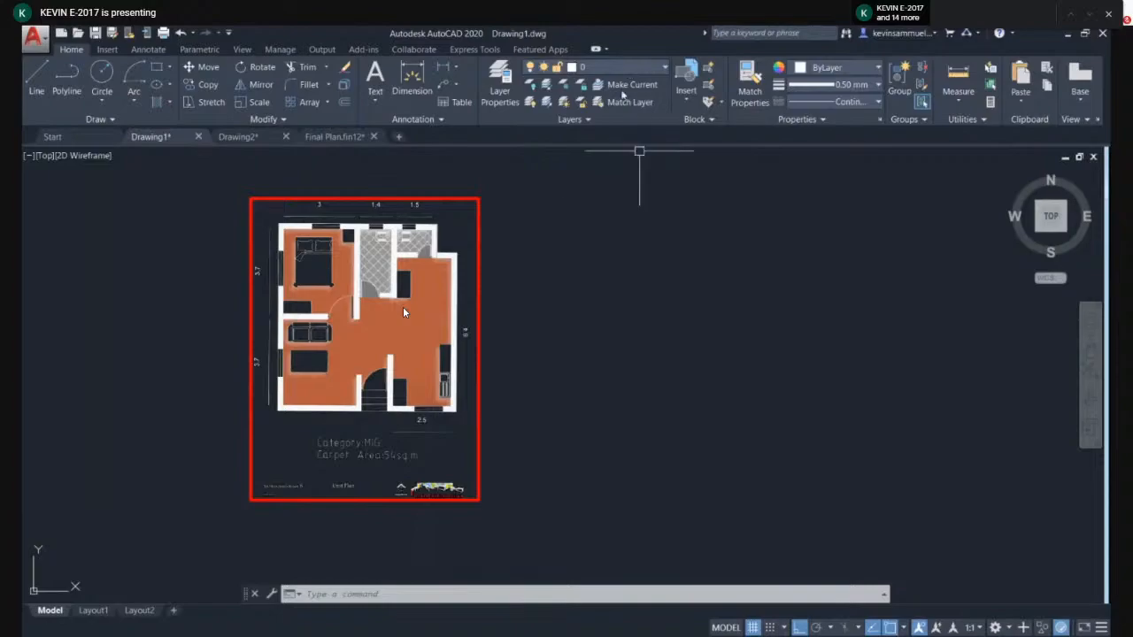
pyautogui.click(624, 67)
pyautogui.click(618, 118)
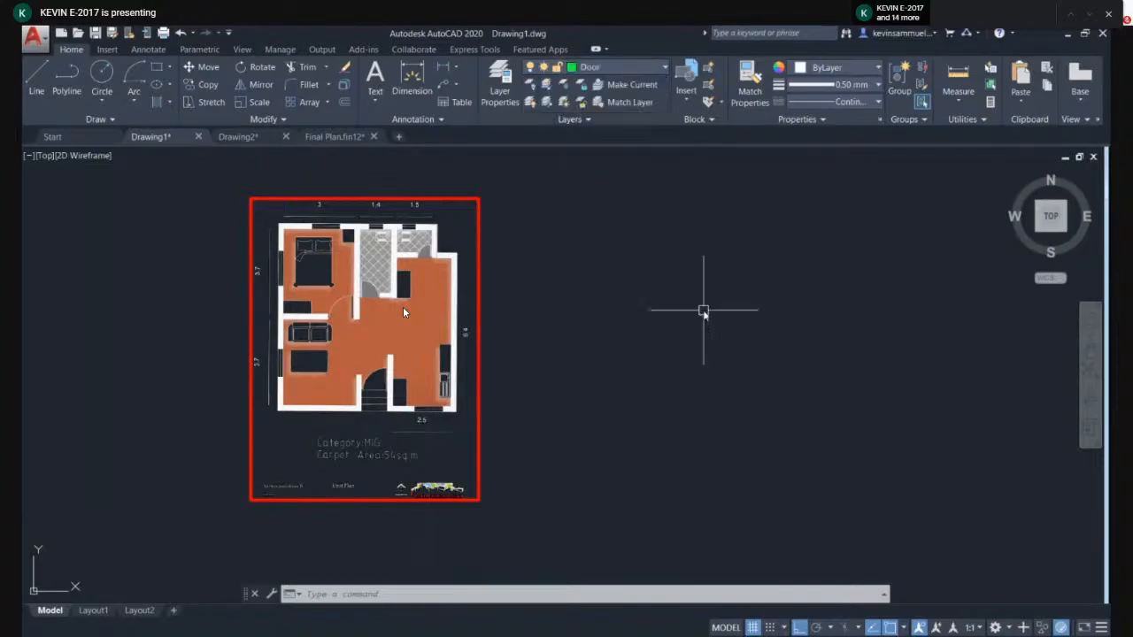
# - Draw a test line and erase it
pyautogui.moveTo(700, 311); pyautogui.dragTo(552, 326, button='middle')
pyautogui.write('l')
pyautogui.press('Return')
pyautogui.click(526, 273)
pyautogui.click(754, 273)
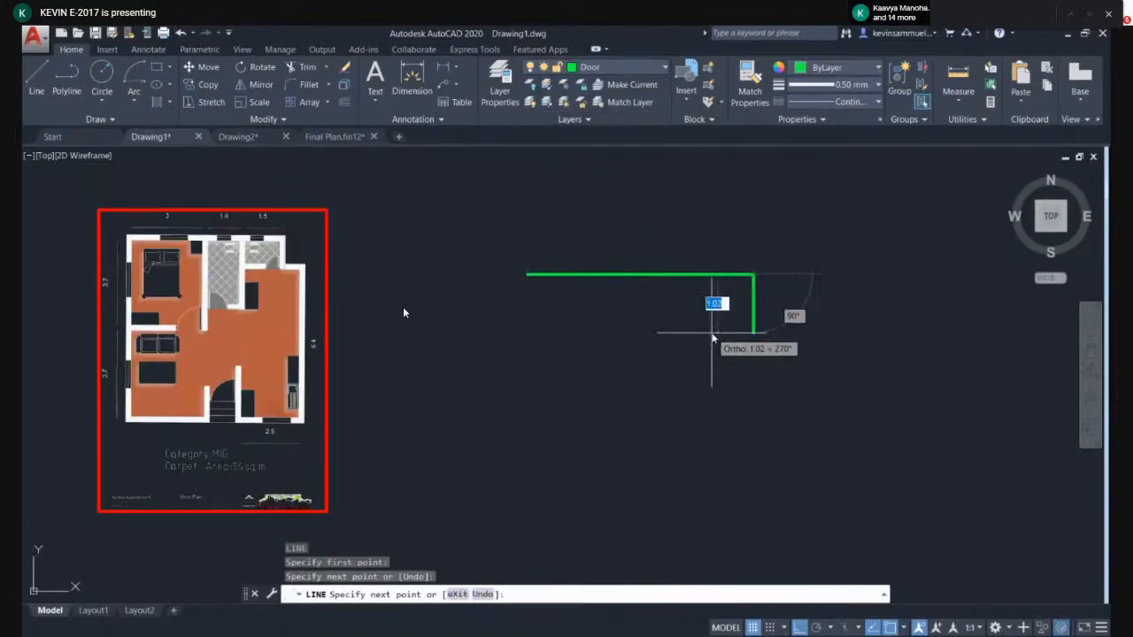
pyautogui.press('Escape')
pyautogui.click(791, 323)
pyautogui.click(682, 253)
pyautogui.press('Delete')
# - Draw and erase a short vertical test line with a small top segment
pyautogui.scroll(2, 536, 405)
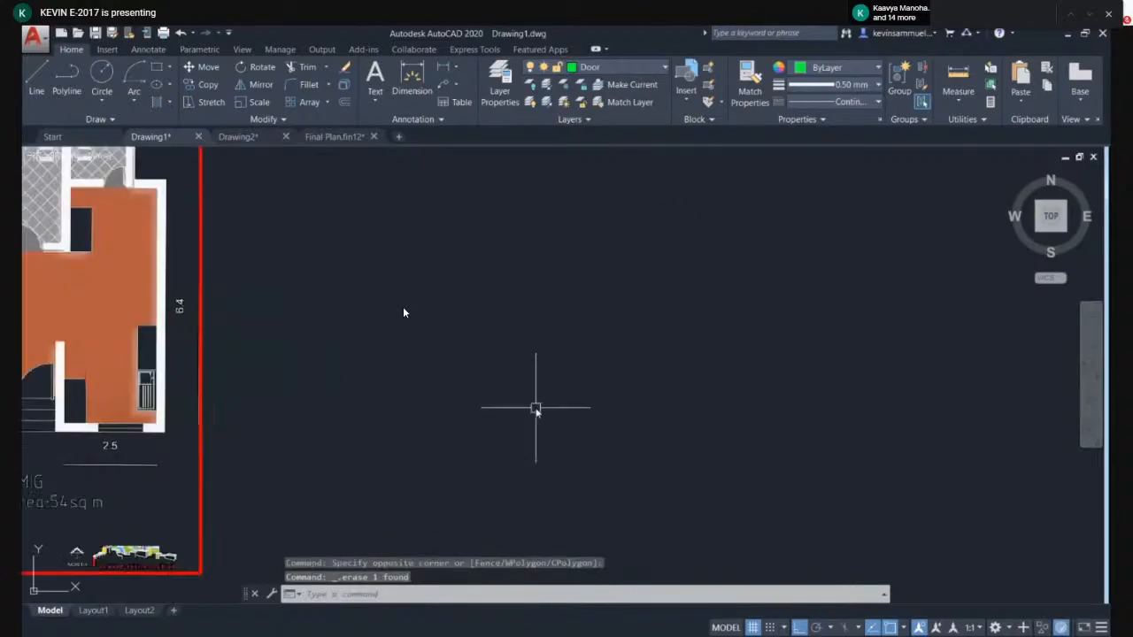
pyautogui.write('l')
pyautogui.press('Return')
pyautogui.click(536, 407)
pyautogui.click(535, 325)
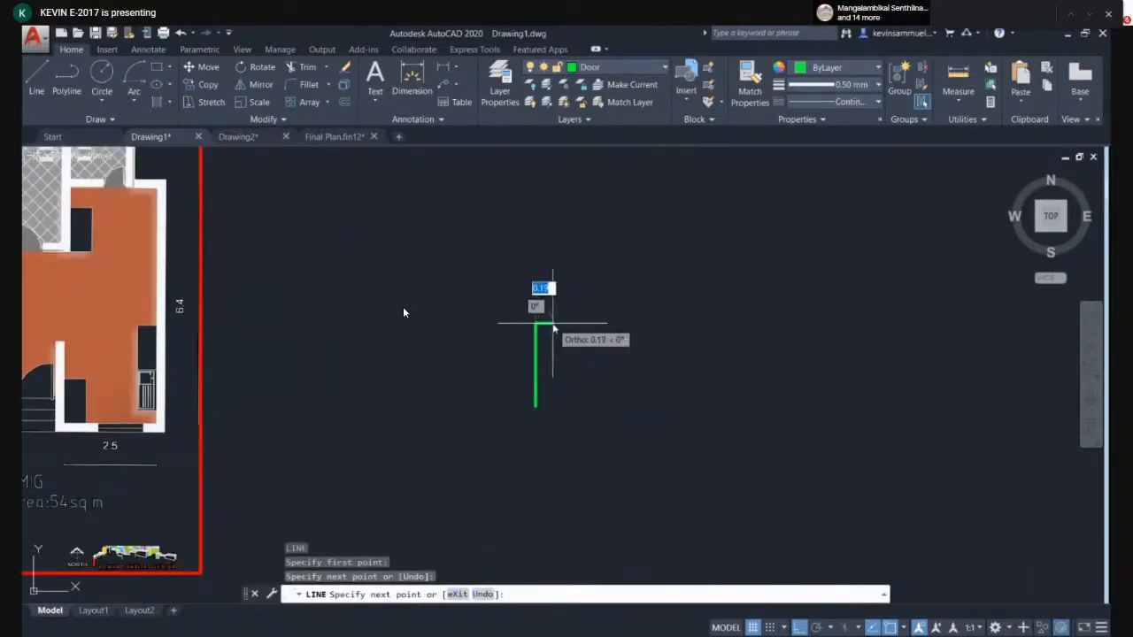
pyautogui.click(553, 325)
pyautogui.press('Escape')
pyautogui.press('Escape')
pyautogui.click(599, 298)
pyautogui.click(526, 447)
pyautogui.press('Delete')
# - Draw a tall, narrow closed rectangle with the Line command for the door leaf
pyautogui.press('Return')
pyautogui.click(519, 434)
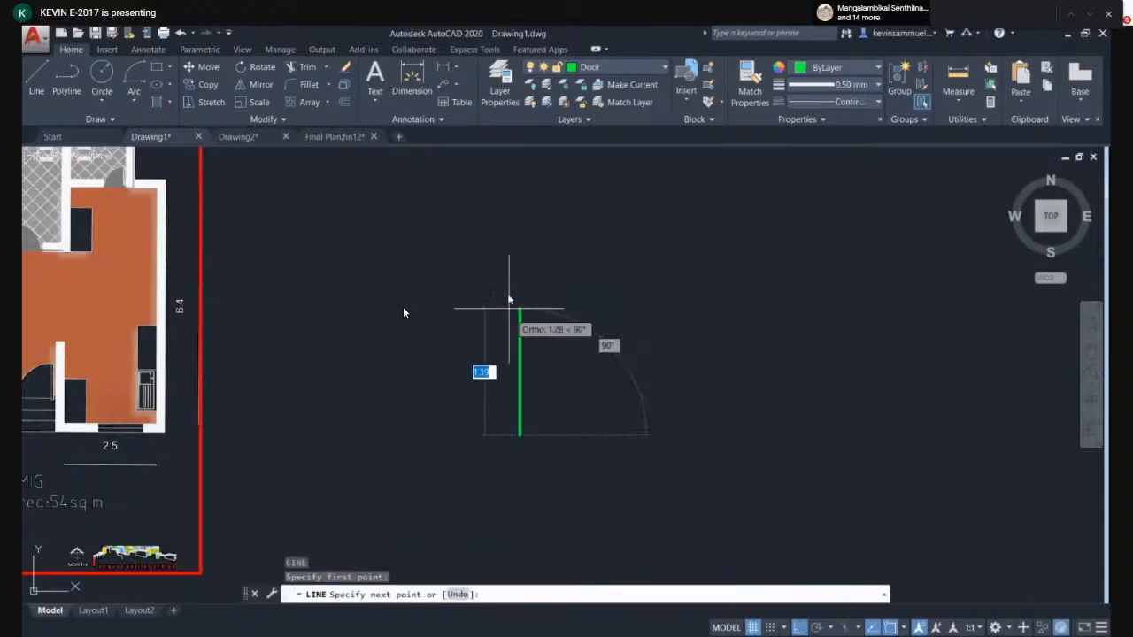
pyautogui.click(519, 227)
pyautogui.scroll(2, 532, 226)
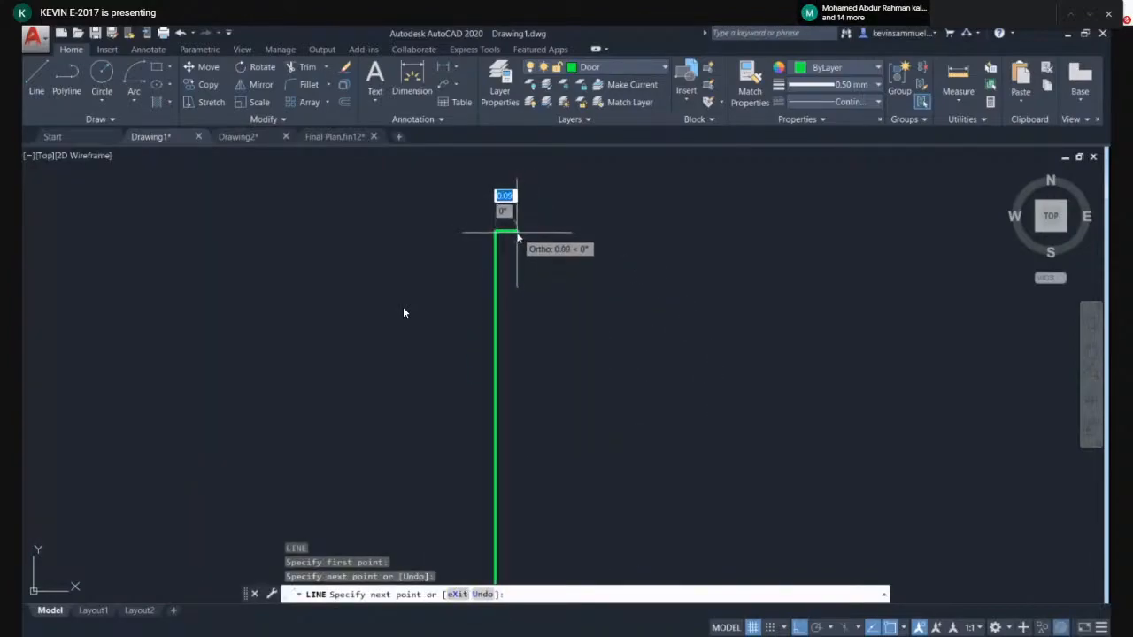
pyautogui.click(533, 228)
pyautogui.scroll(-2, 505, 303)
pyautogui.scroll(2, 510, 361)
pyautogui.click(489, 404)
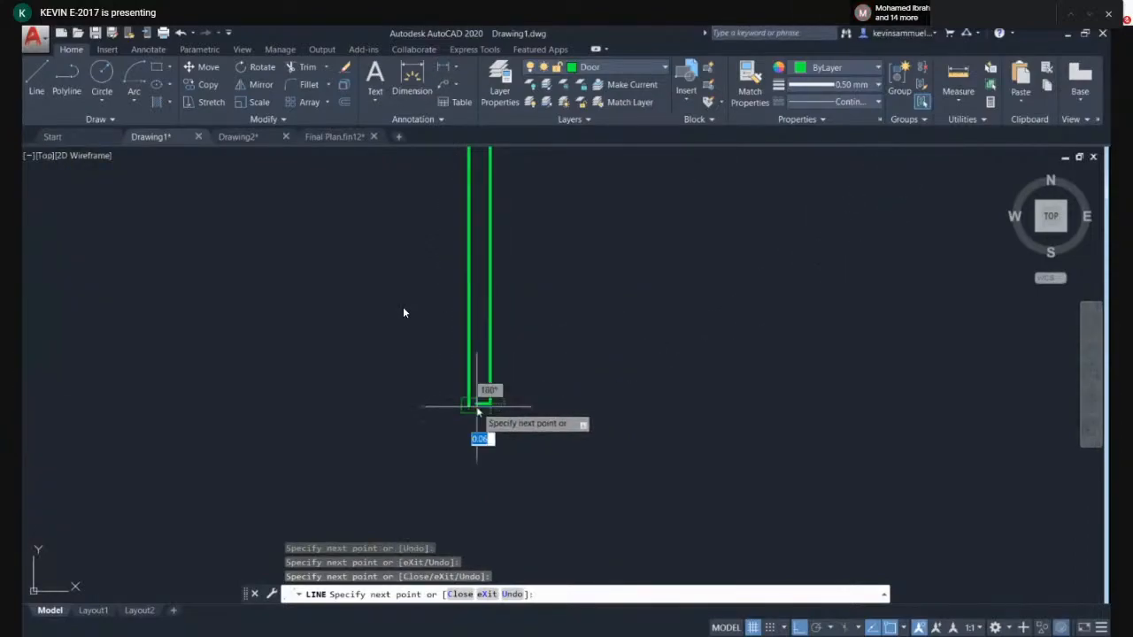
pyautogui.scroll(3, 490, 403)
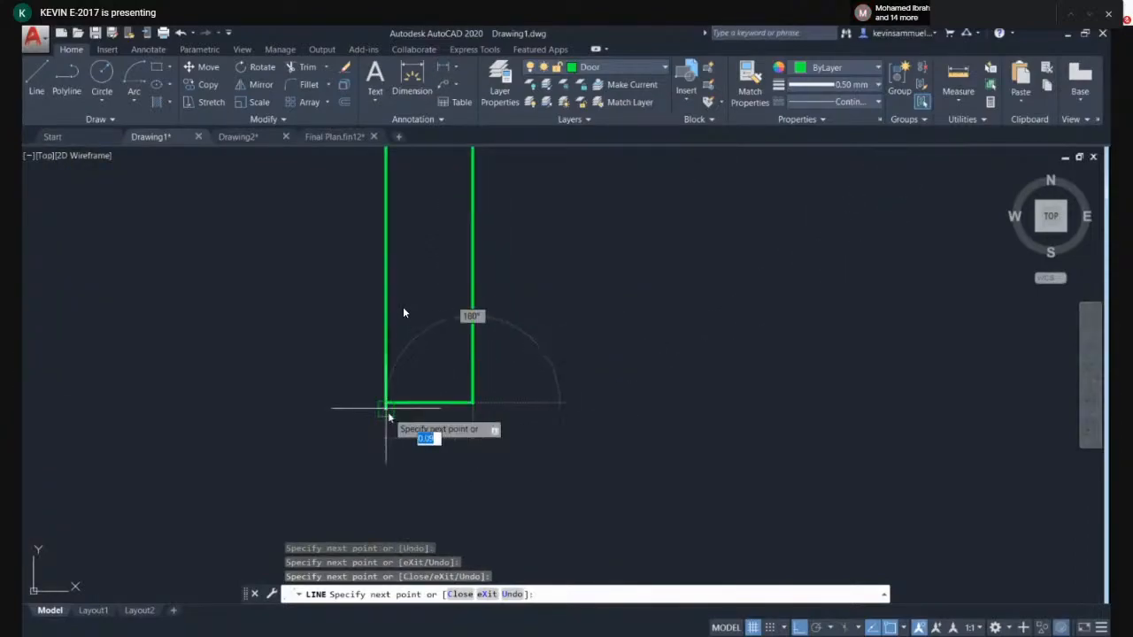
pyautogui.click(473, 409)
pyautogui.click(386, 409)
pyautogui.press('Escape')
# - Select the door leaf's lines and join them into one object
pyautogui.scroll(-5, 386, 409)
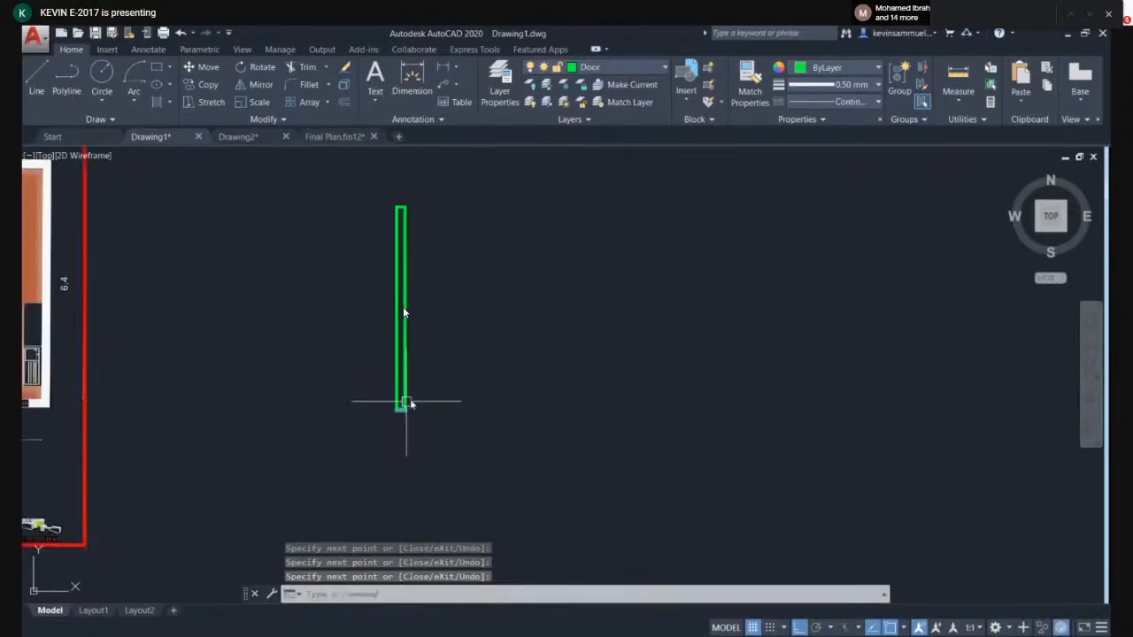
pyautogui.click(436, 223)
pyautogui.click(358, 508)
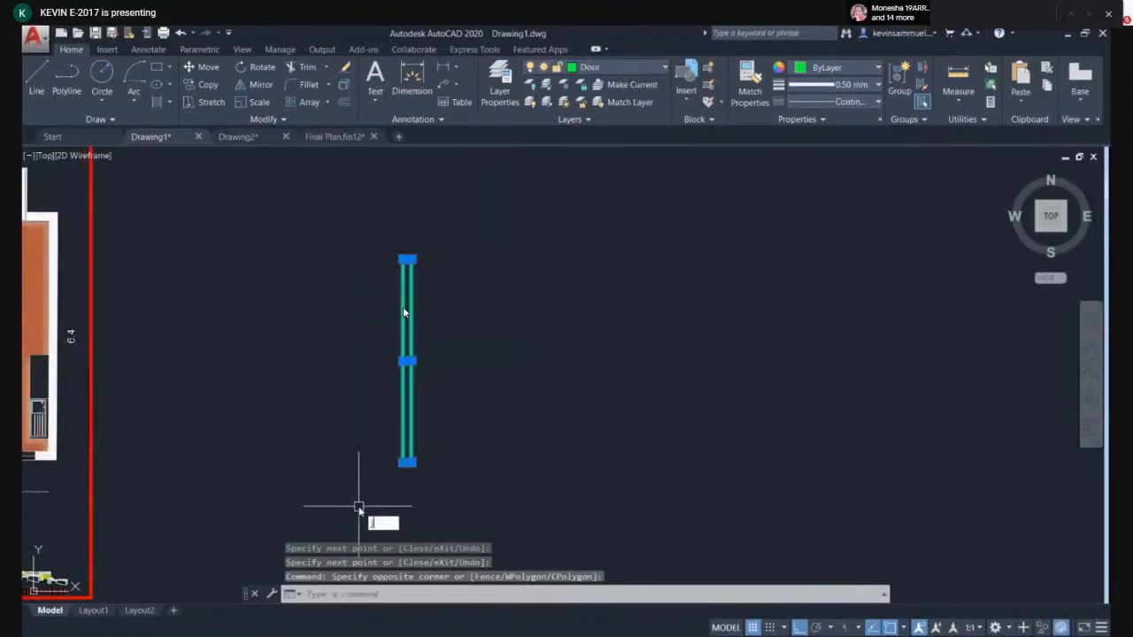
pyautogui.write('j')
pyautogui.press('Return')
# - Draw a circle centred on the leaf's bottom corner with its radius reaching the leaf's top
pyautogui.write('c')
pyautogui.press('Return')
pyautogui.scroll(3, 470, 462)
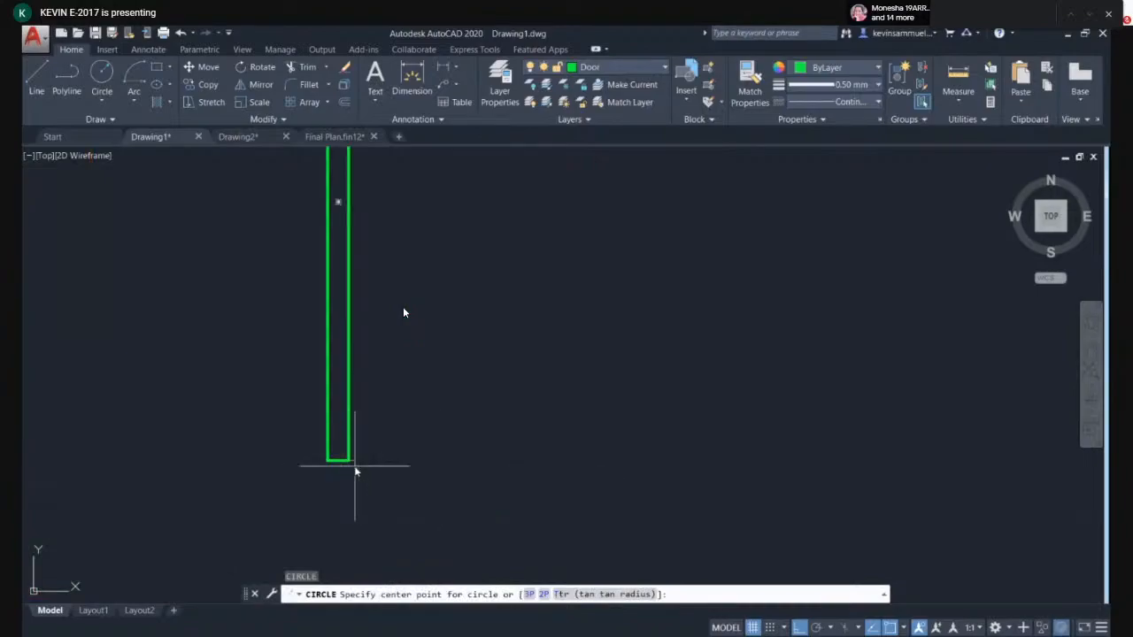
pyautogui.click(350, 461)
pyautogui.moveTo(413, 272); pyautogui.dragTo(413, 380, button='middle')
pyautogui.scroll(-1, 413, 387)
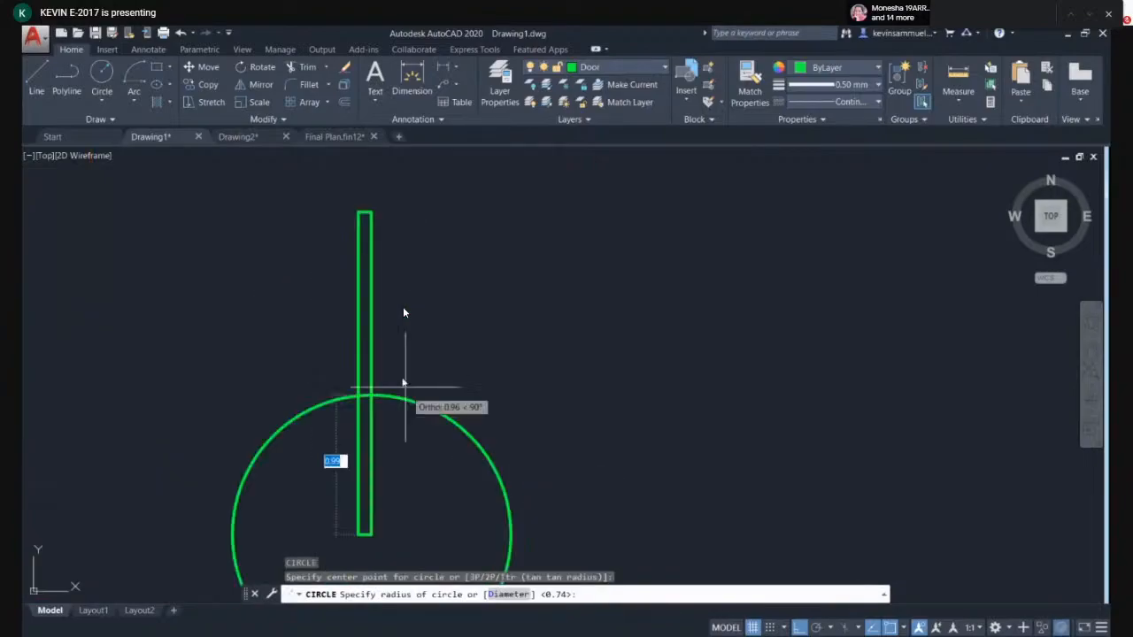
pyautogui.click(372, 213)
pyautogui.press('Return')
pyautogui.scroll(-4, 511, 363)
pyautogui.moveTo(531, 445); pyautogui.dragTo(505, 392, button='middle')
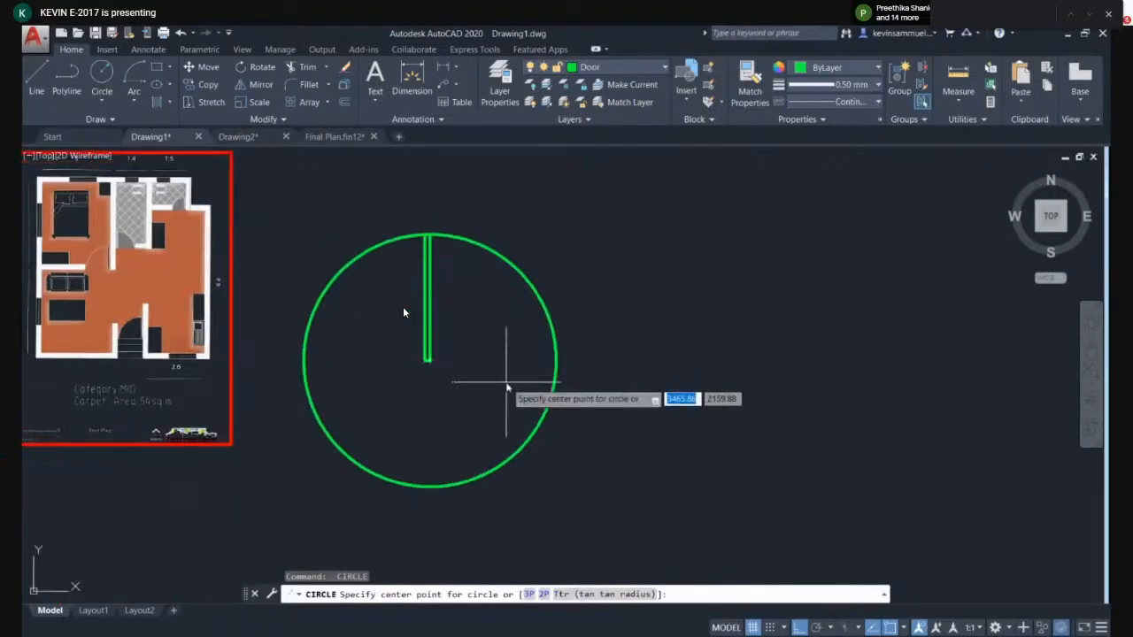
pyautogui.press('Return')
pyautogui.press('Escape')
pyautogui.press('F1')
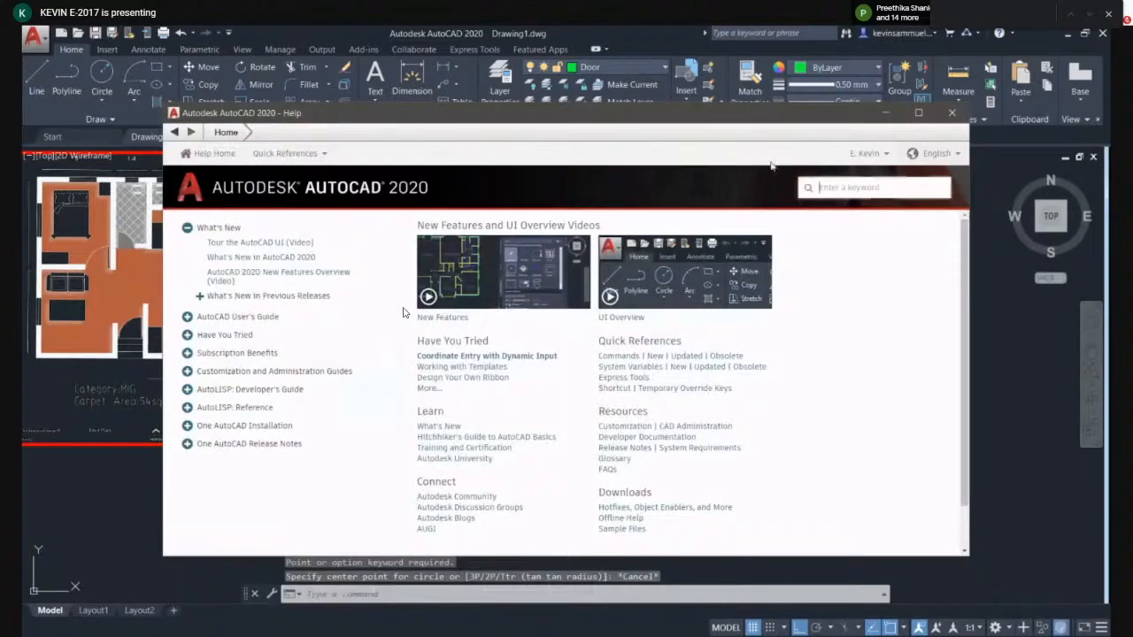
pyautogui.click(951, 114)
# - Draw a horizontal line from the leaf's bottom corner out past the circle
pyautogui.write('l')
pyautogui.press('Return')
pyautogui.scroll(4, 424, 378)
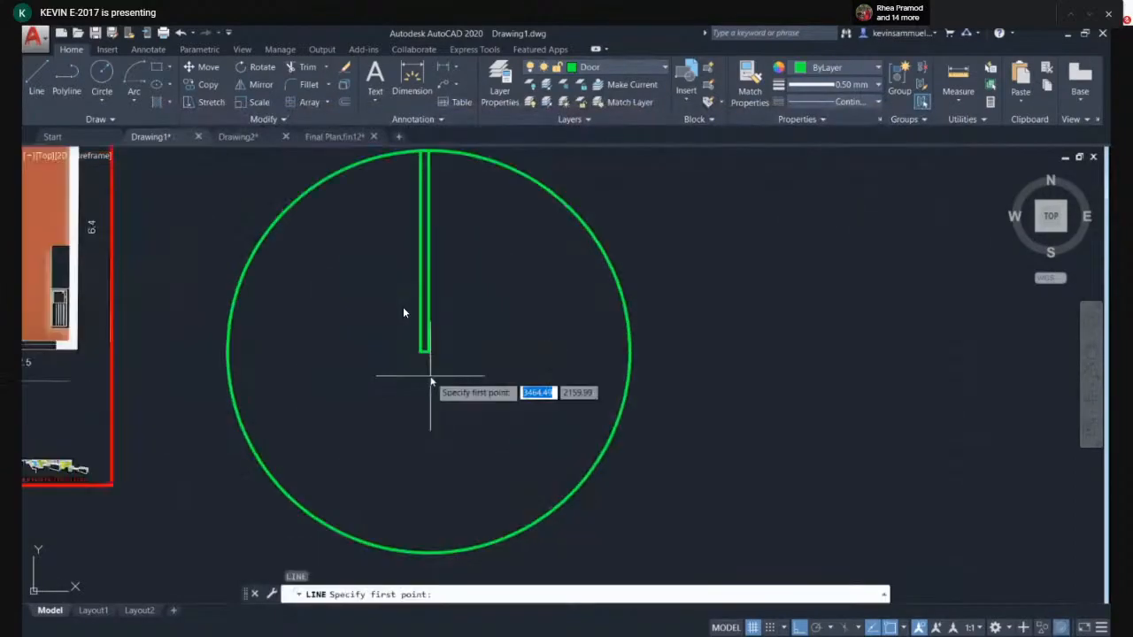
pyautogui.click(426, 336)
pyautogui.click(776, 344)
pyautogui.press('Return')
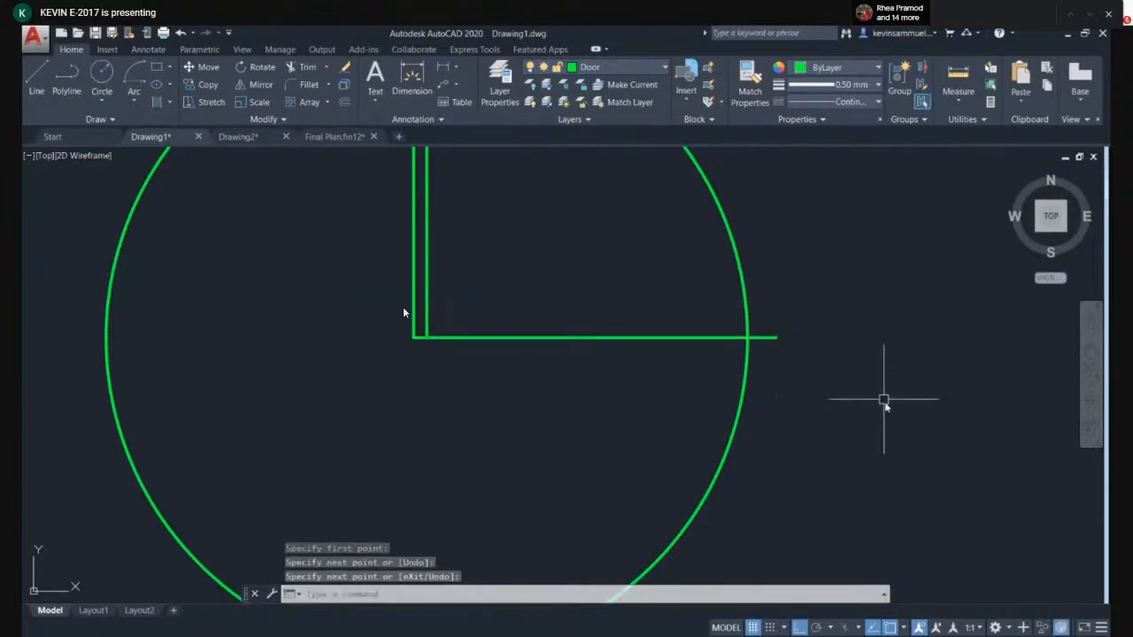
pyautogui.moveTo(882, 397); pyautogui.dragTo(806, 431, button='middle')
pyautogui.write('tr')
pyautogui.press('Return')
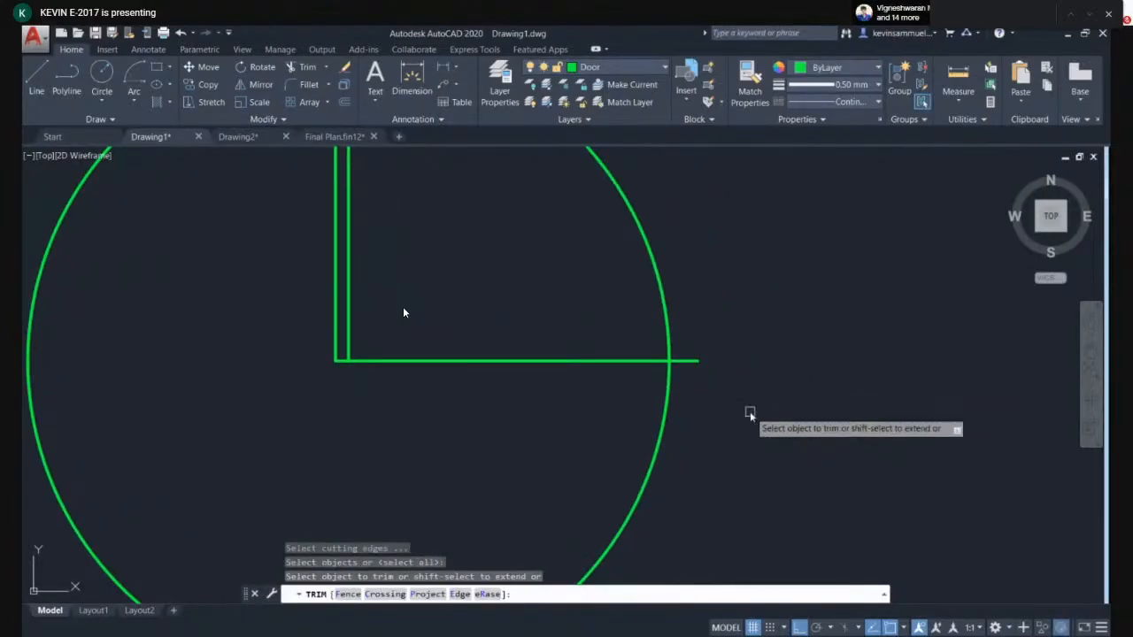
pyautogui.scroll(-2, 731, 414)
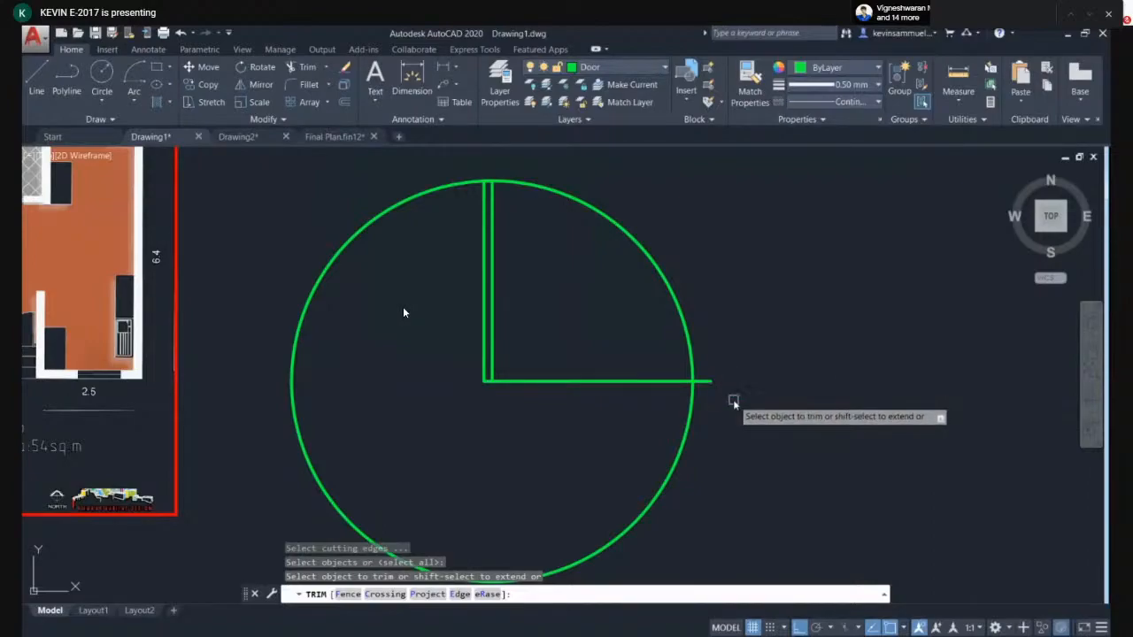
pyautogui.press('Escape')
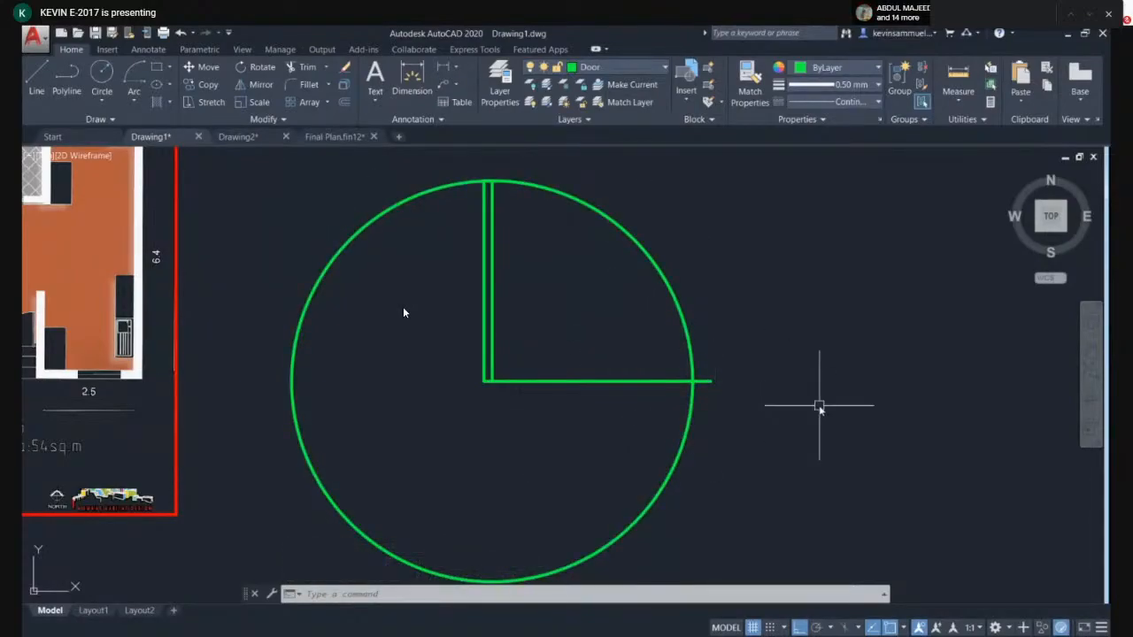
# - Trim the circle and line so only the quarter swing arc between leaf and base line remains
pyautogui.press('Return')
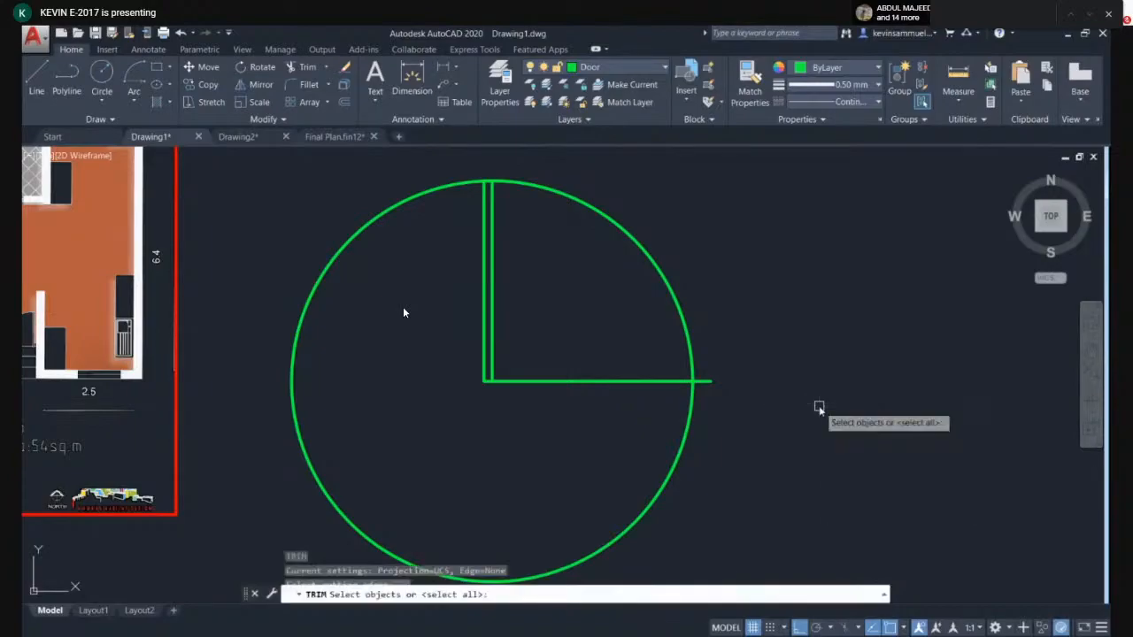
pyautogui.press('Return')
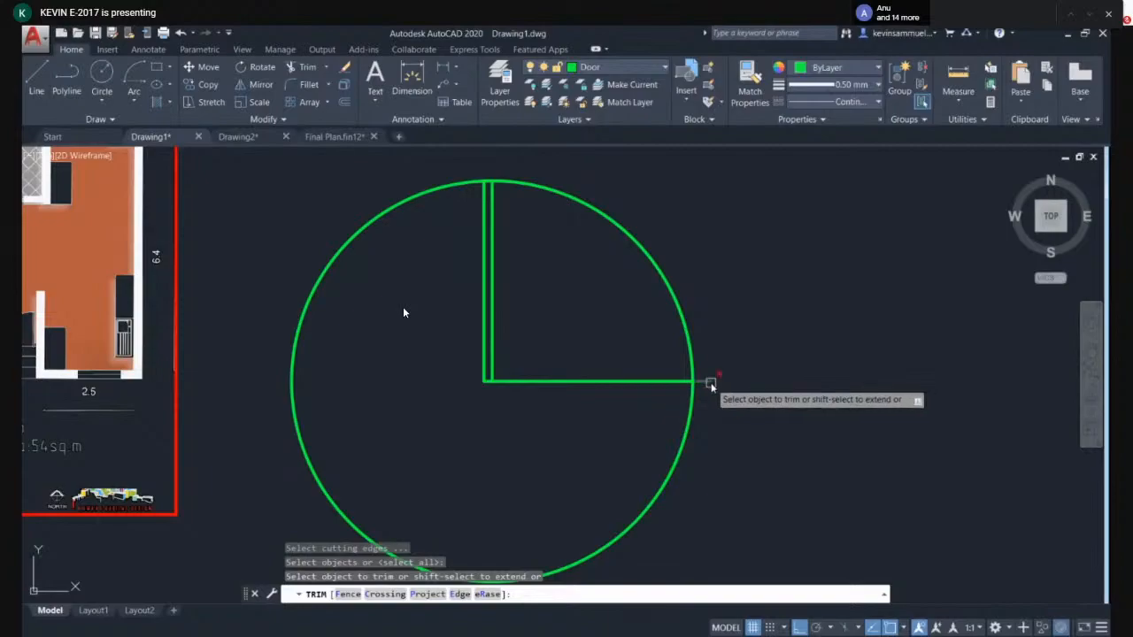
pyautogui.click(683, 440)
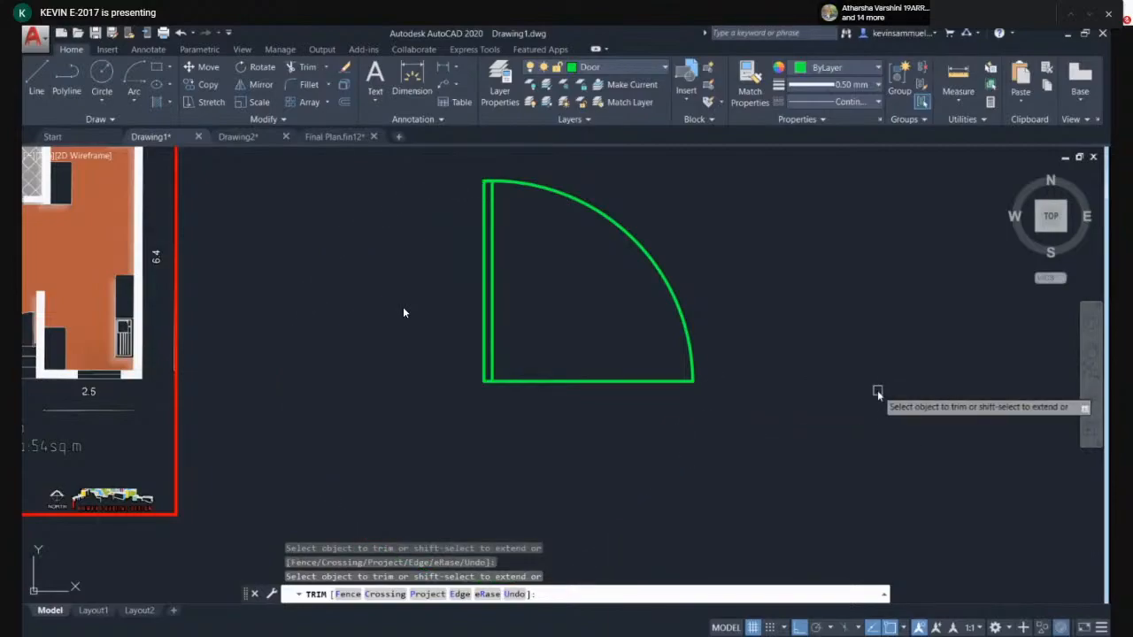
pyautogui.press('Escape')
pyautogui.scroll(3, 629, 313)
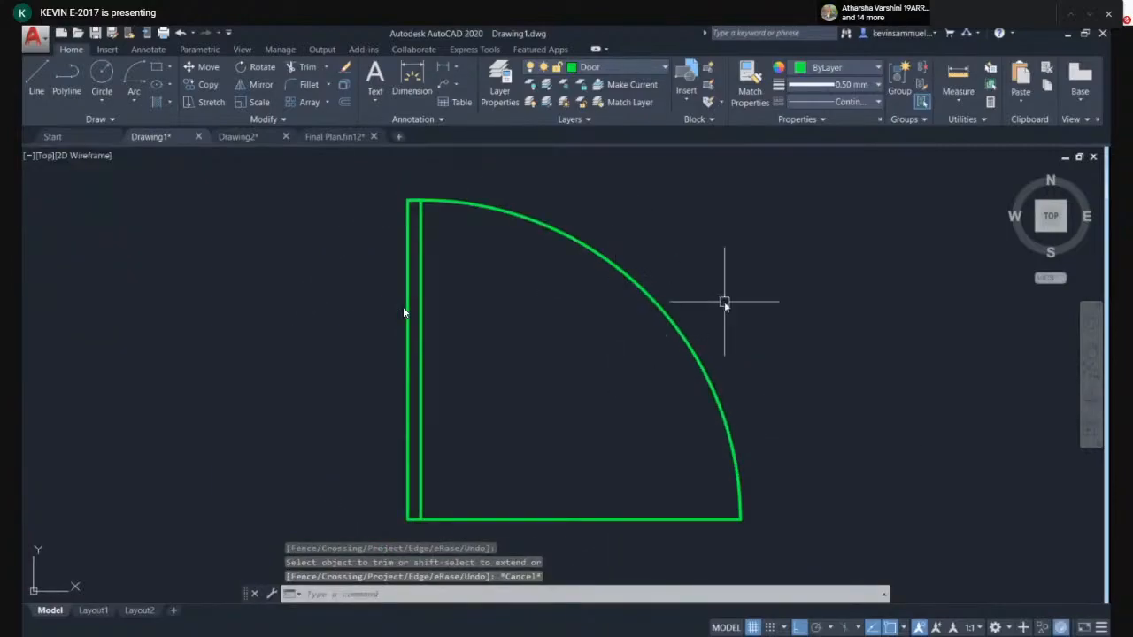
pyautogui.scroll(-4, 724, 302)
pyautogui.moveTo(693, 241); pyautogui.dragTo(462, 280, button='middle')
pyautogui.write('l')
pyautogui.press('Return')
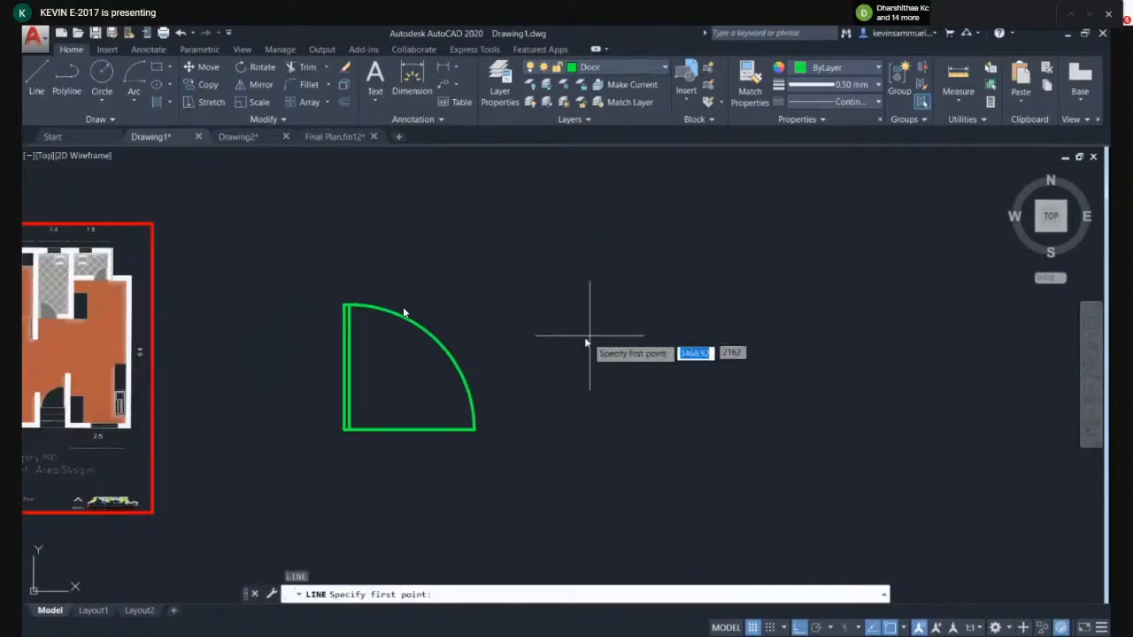
pyautogui.click(590, 403)
pyautogui.press('Escape')
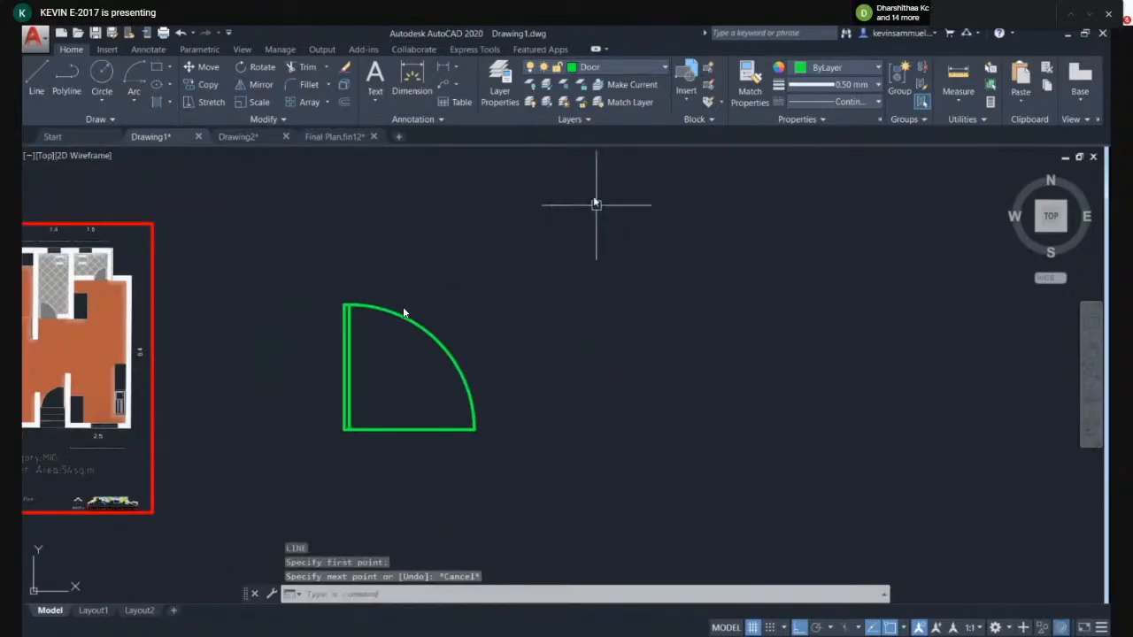
# - Make Windows the current layer and draw a horizontal line for the window's top edge
pyautogui.click(619, 67)
pyautogui.click(601, 153)
pyautogui.moveTo(696, 337); pyautogui.dragTo(645, 316, button='middle')
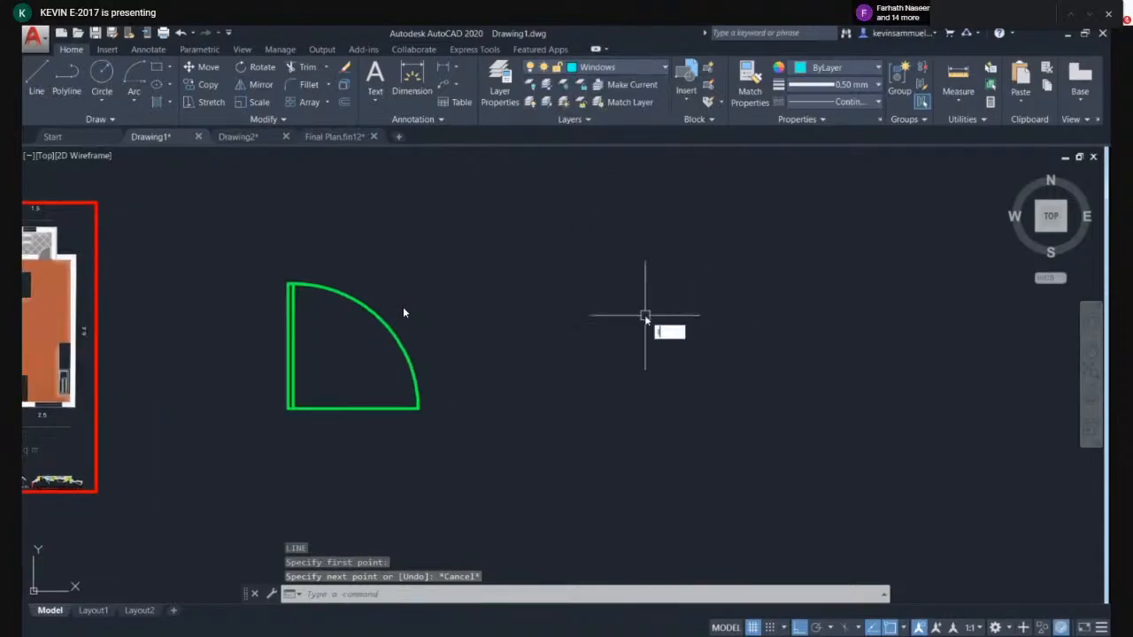
pyautogui.press('Return')
pyautogui.click(509, 279)
pyautogui.click(724, 279)
pyautogui.press('Escape')
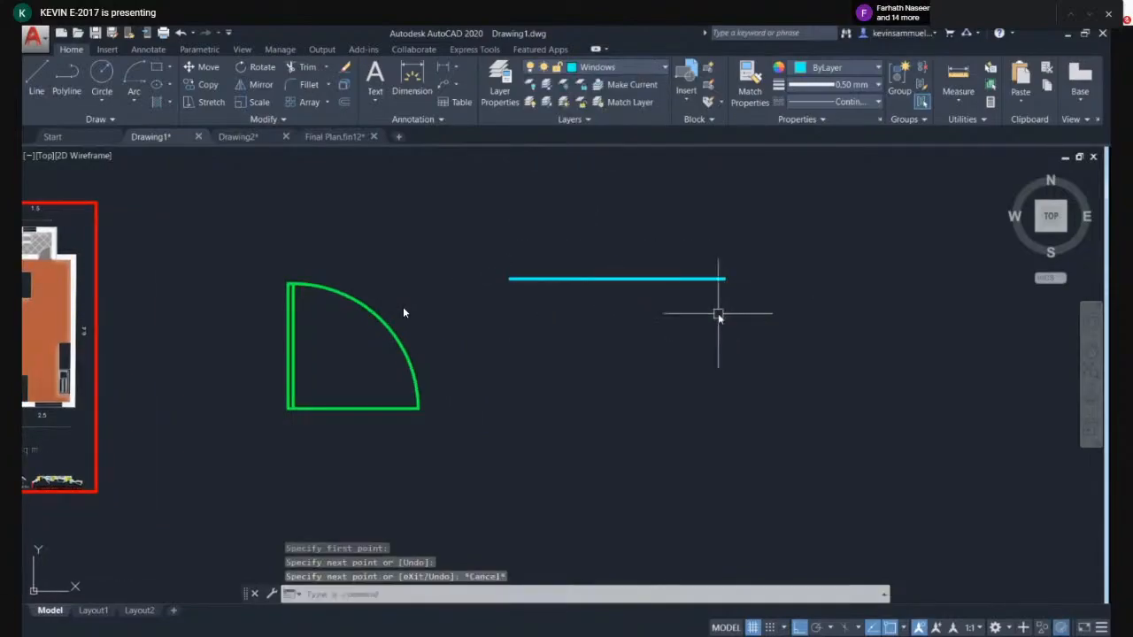
# - Continue from the line's right end 0.23 down, back across, and up to close the window rectangle
pyautogui.press('Return')
pyautogui.click(725, 278)
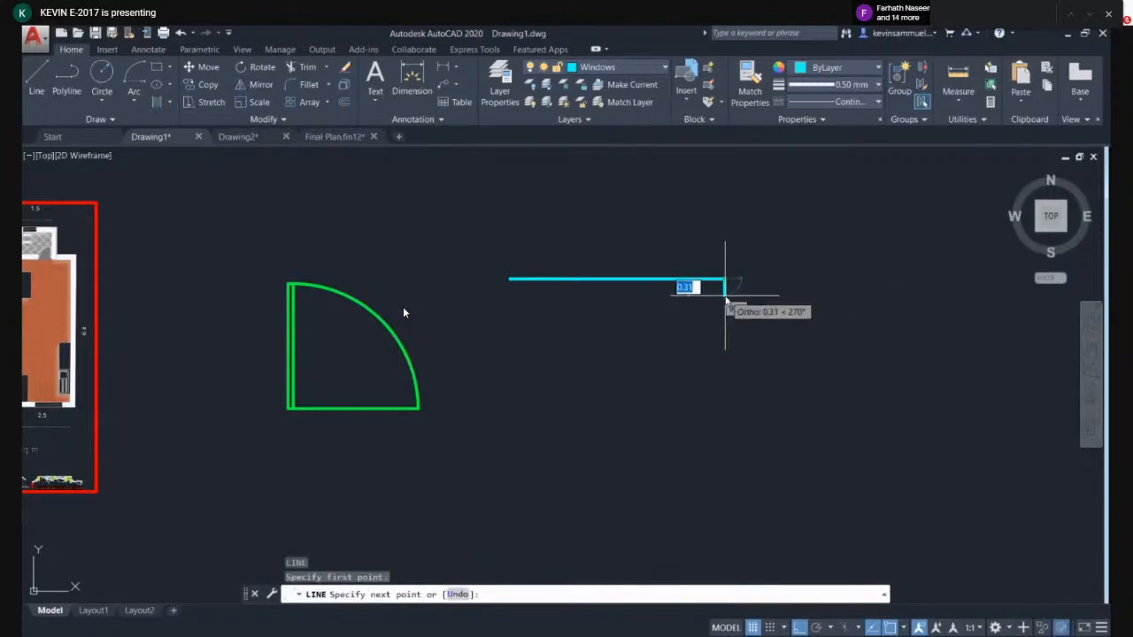
pyautogui.scroll(2, 725, 301)
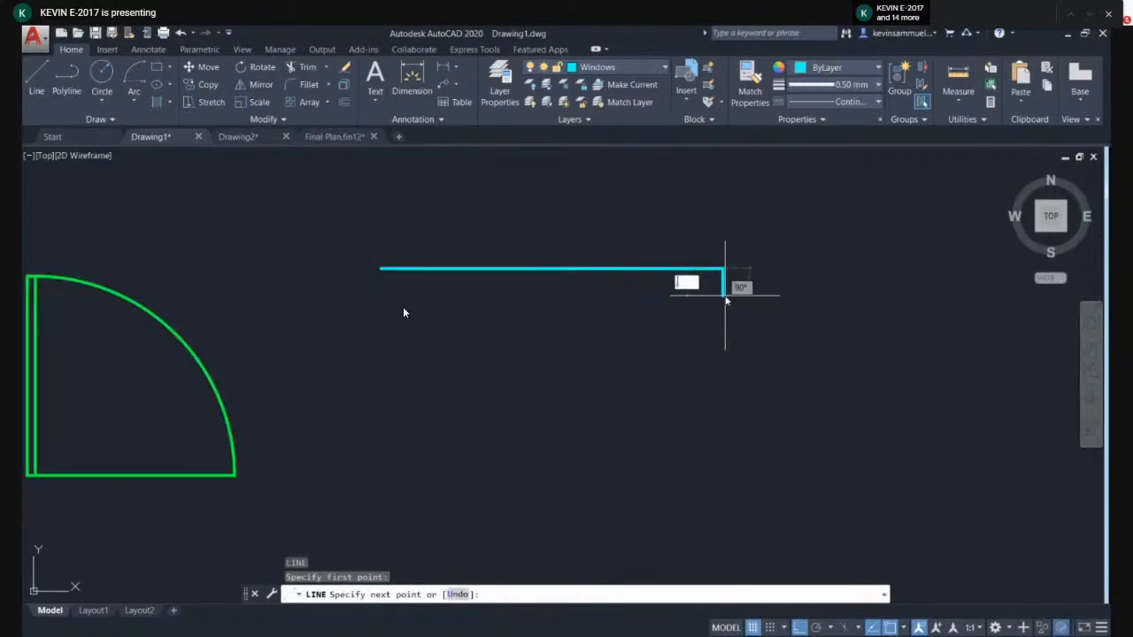
pyautogui.write('.23')
pyautogui.press('Return')
pyautogui.scroll(4, 381, 277)
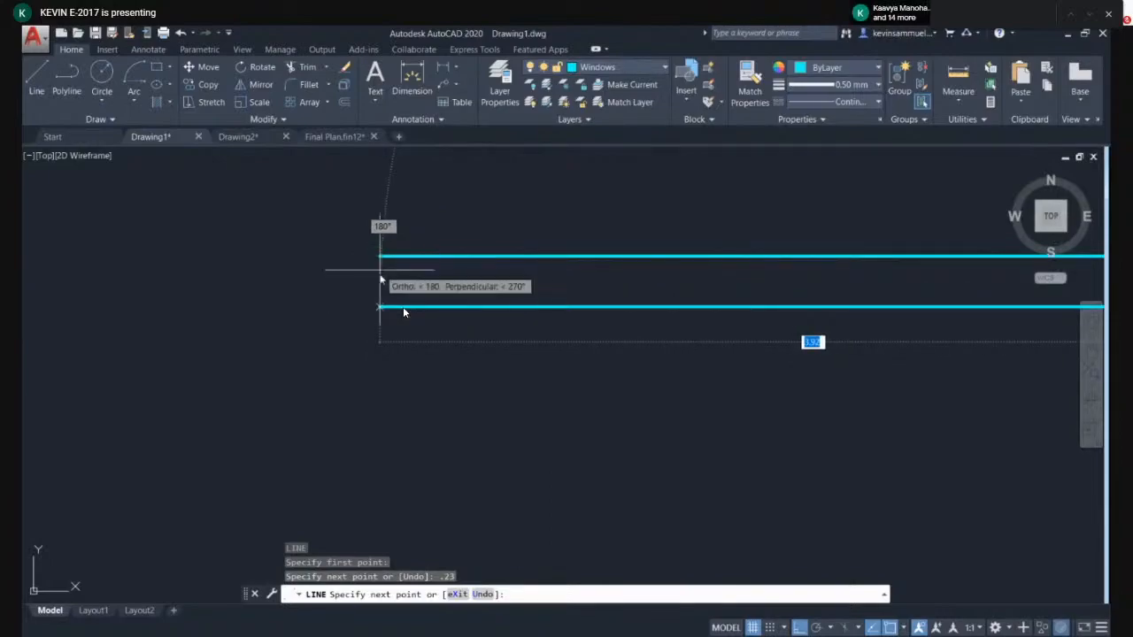
pyautogui.click(380, 307)
pyautogui.click(380, 259)
pyautogui.press('Return')
# - Draw a horizontal line through the middle of the window rectangle from one end to the other
pyautogui.moveTo(480, 284); pyautogui.dragTo(335, 288, button='middle')
pyautogui.press('Return')
pyautogui.click(233, 285)
pyautogui.moveTo(733, 293); pyautogui.dragTo(295, 303, button='middle')
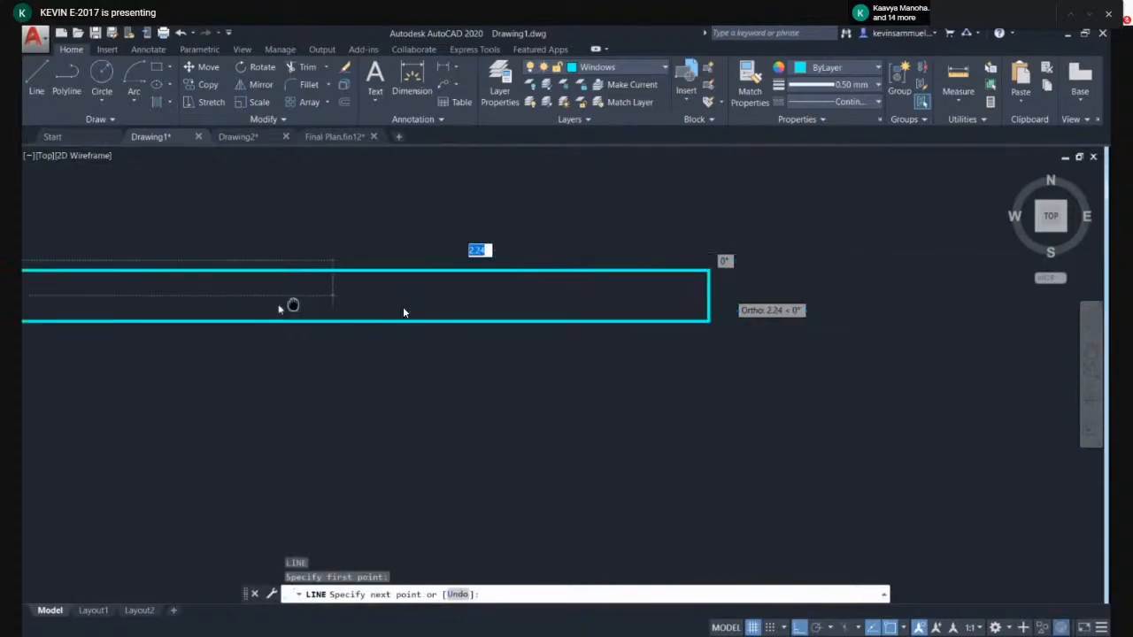
pyautogui.click(663, 295)
pyautogui.press('Return')
# - Make Wall the current layer and draw a closed square outline with the Line command beside the window symbol
pyautogui.scroll(-5, 664, 300)
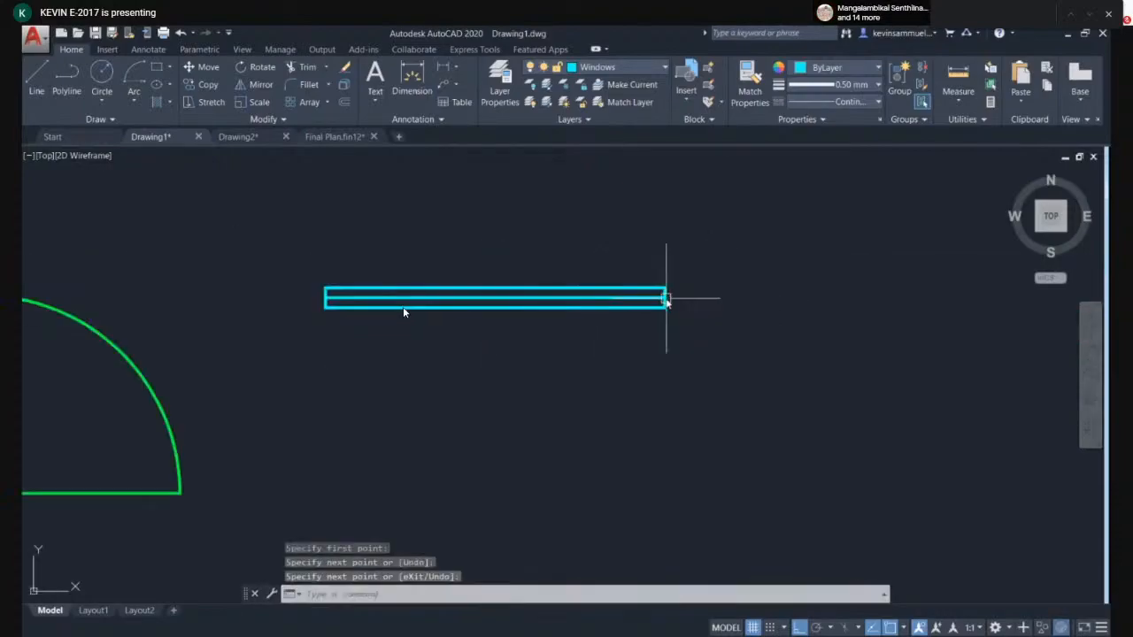
pyautogui.scroll(2, 566, 337)
pyautogui.scroll(-4, 460, 312)
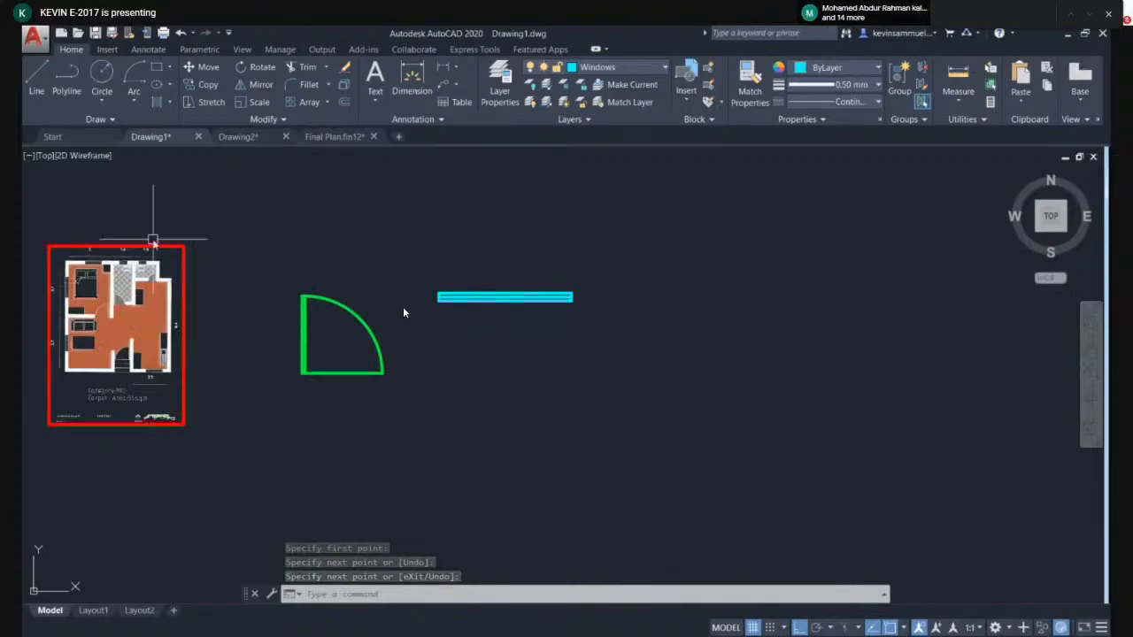
pyautogui.moveTo(445, 282); pyautogui.dragTo(420, 280, button='middle')
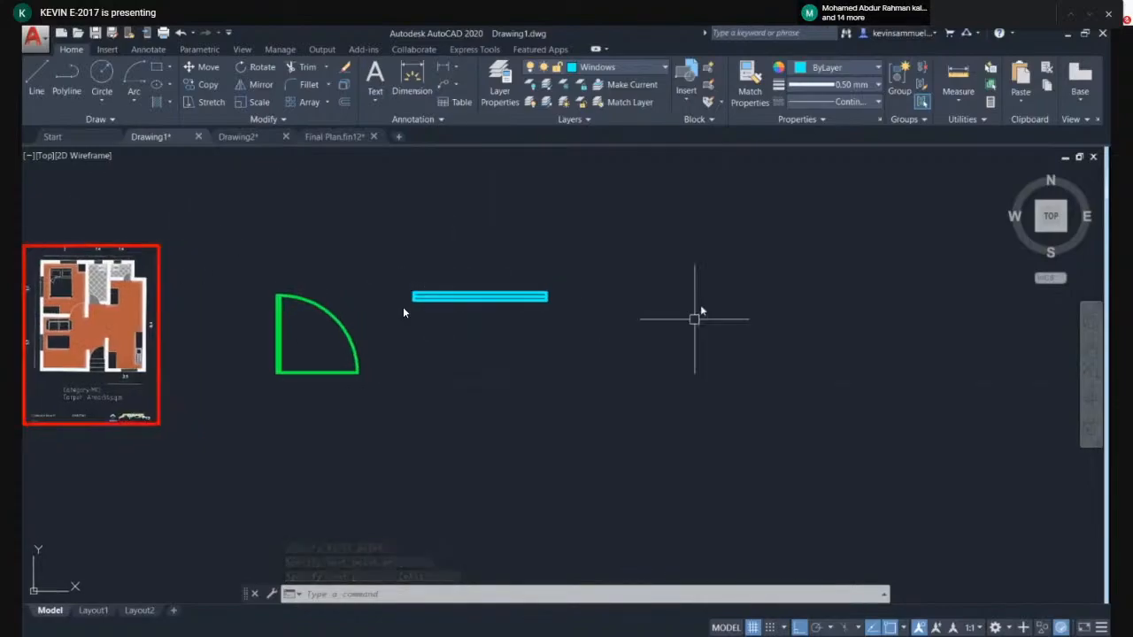
pyautogui.click(619, 68)
pyautogui.click(613, 133)
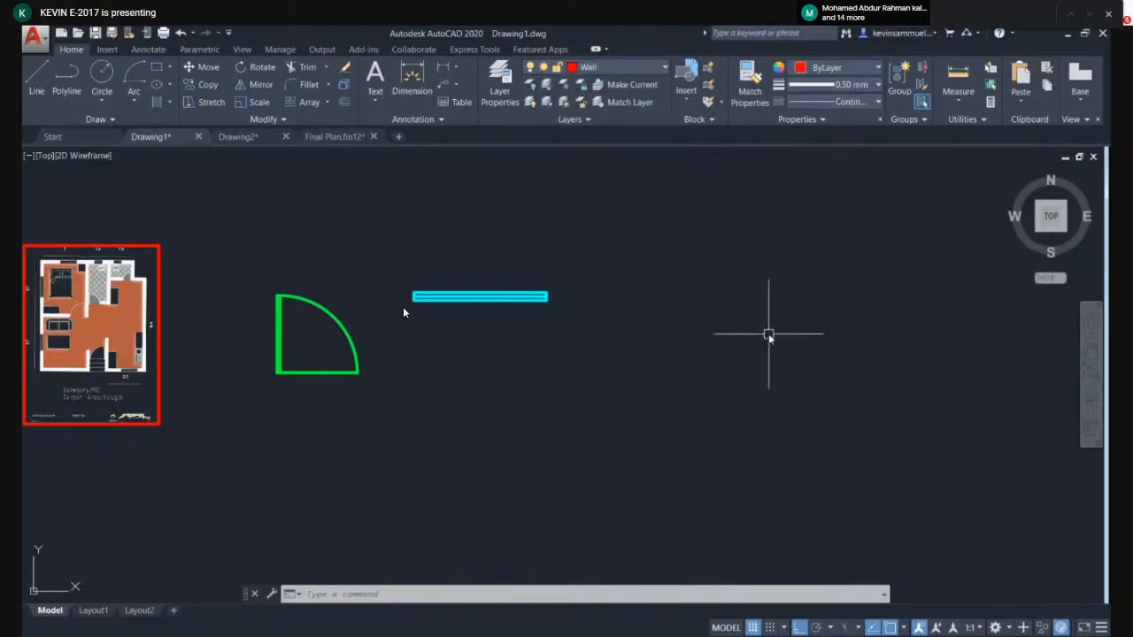
pyautogui.press('l')
pyautogui.press('Return')
pyautogui.click(649, 225)
pyautogui.click(648, 421)
pyautogui.click(860, 421)
pyautogui.click(861, 224)
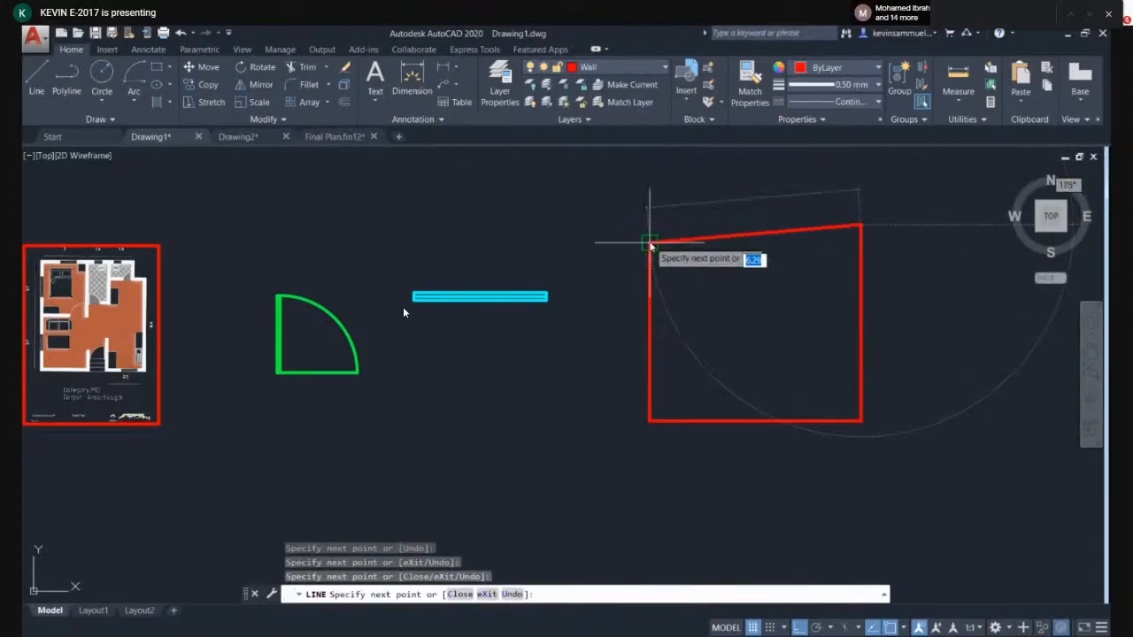
pyautogui.click(649, 224)
pyautogui.press('Escape')
# - Turn off the current Wall layer
pyautogui.scroll(-4, 713, 266)
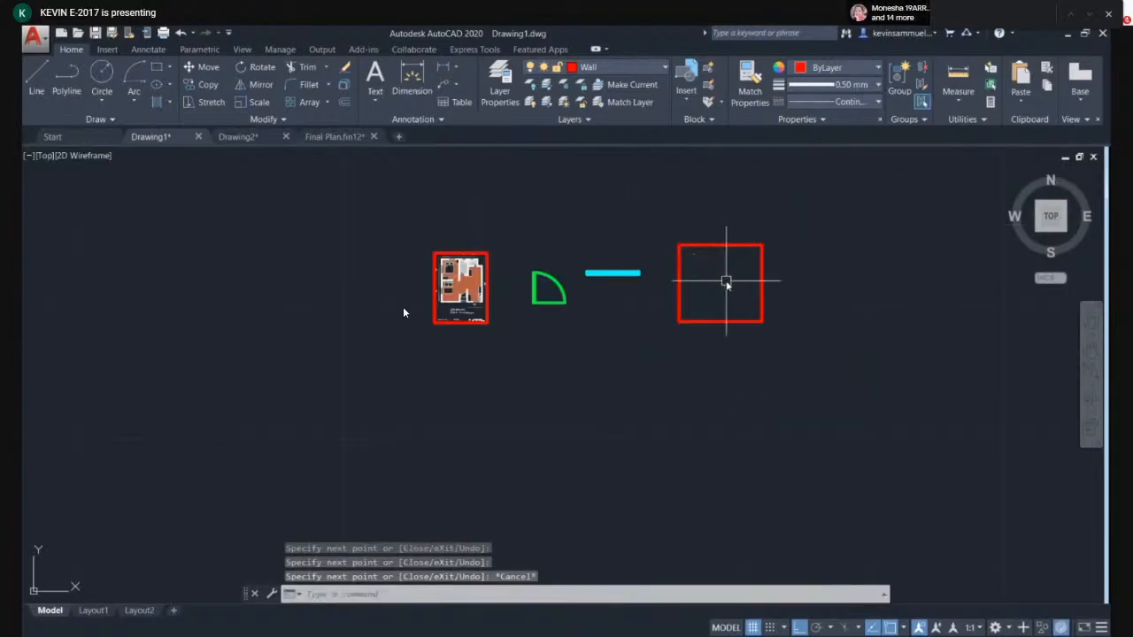
pyautogui.scroll(2, 721, 288)
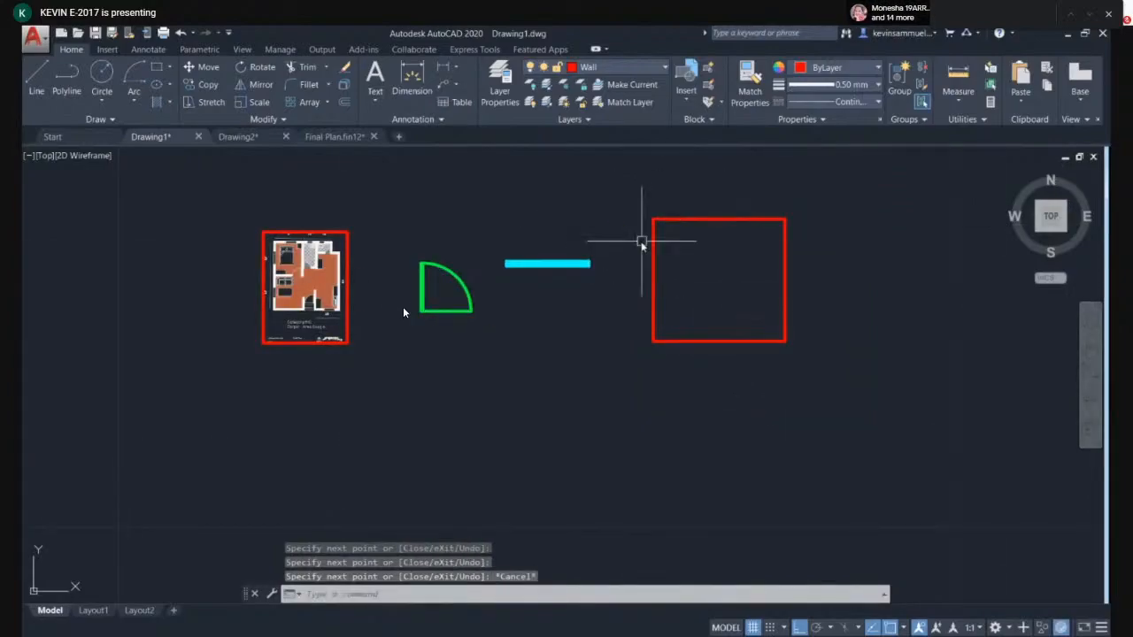
pyautogui.scroll(2, 528, 297)
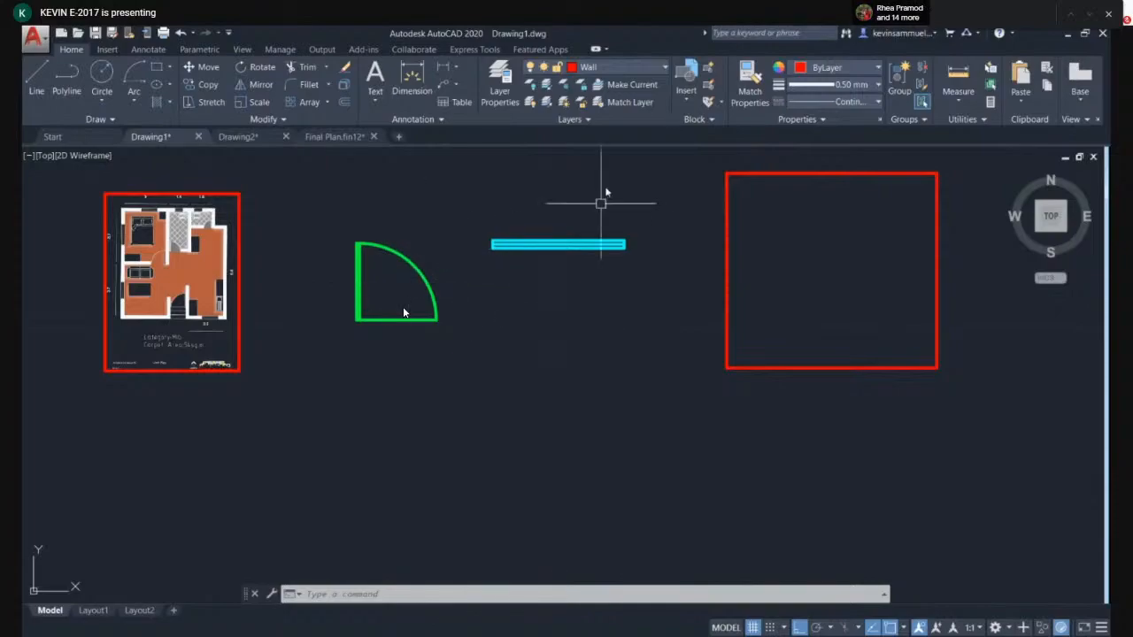
pyautogui.click(641, 69)
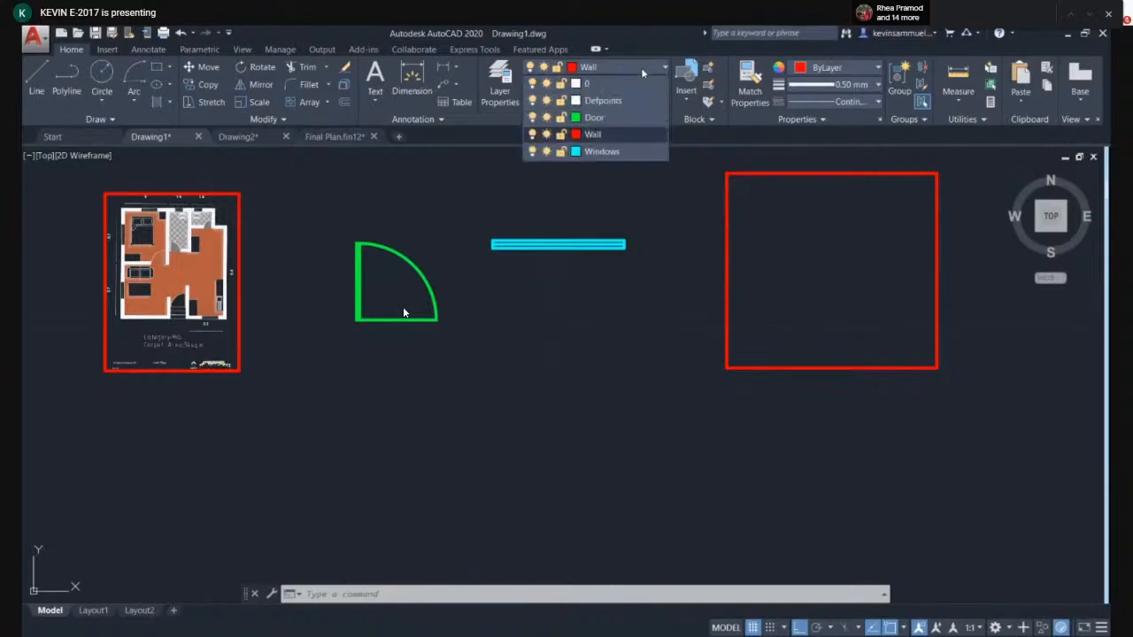
pyautogui.click(532, 135)
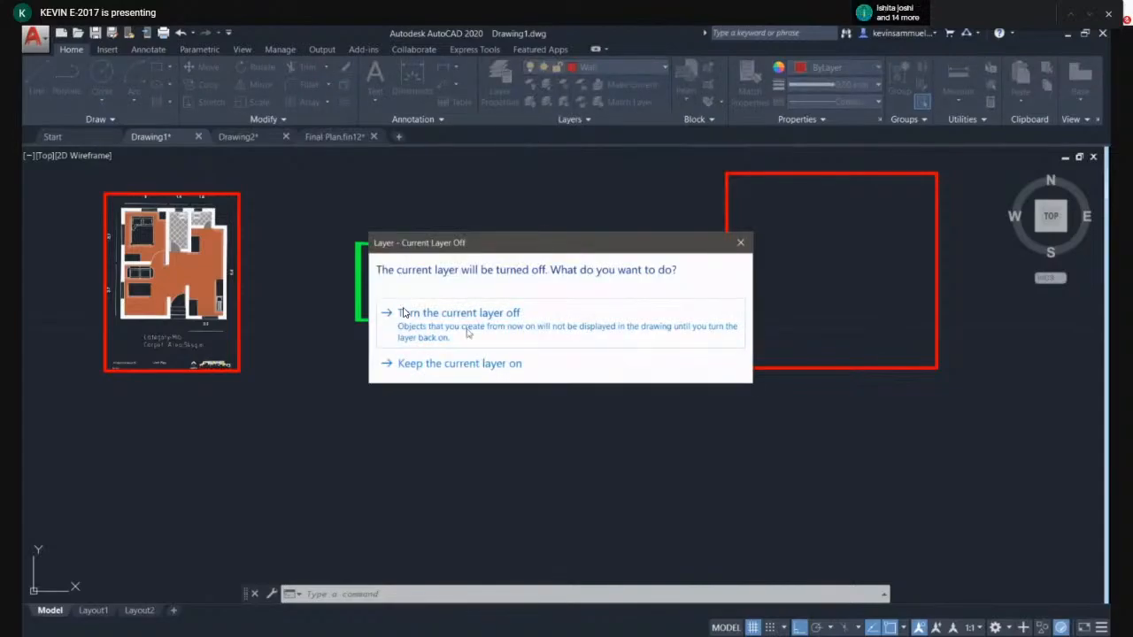
pyautogui.click(466, 333)
pyautogui.scroll(-4, 620, 331)
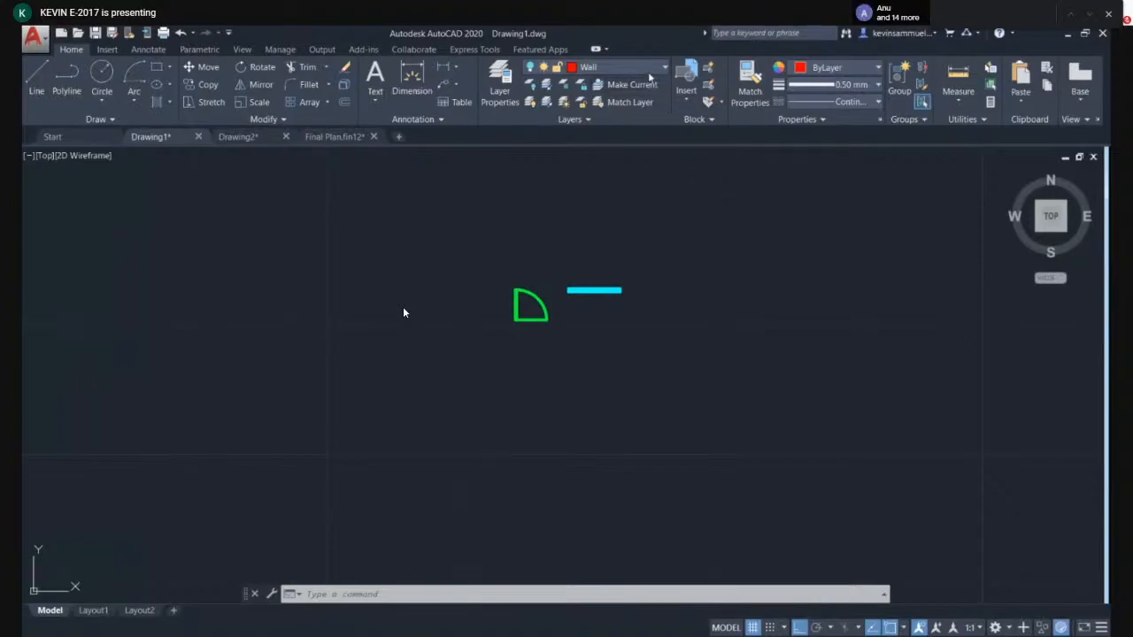
# - Turn the Door, Windows and Wall layers back on
pyautogui.click(620, 67)
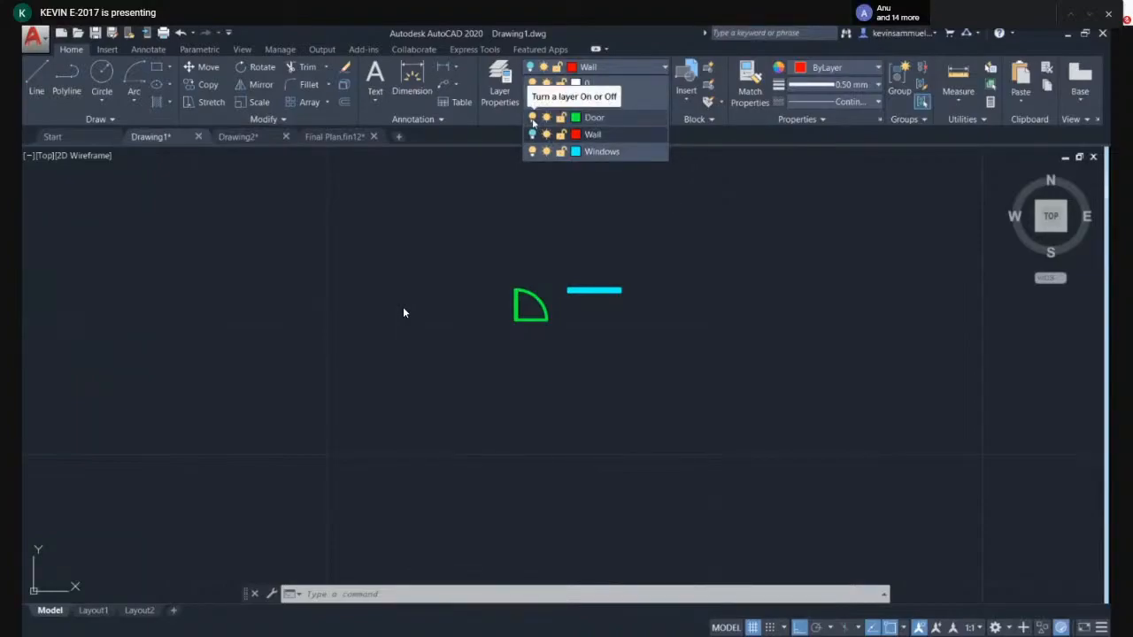
pyautogui.click(532, 119)
pyautogui.click(532, 119)
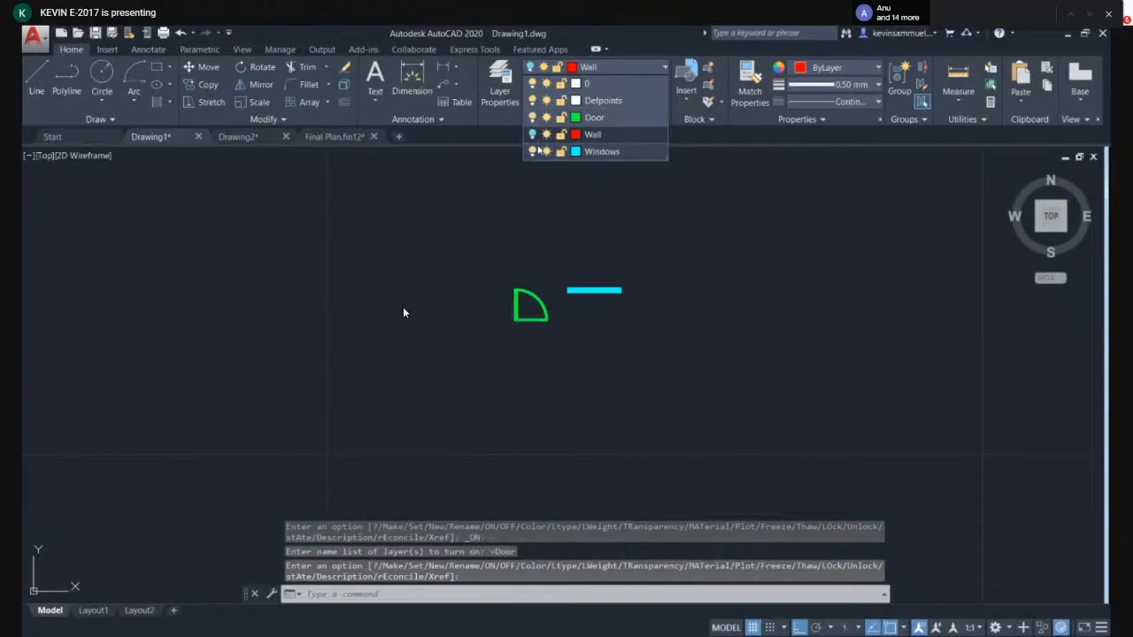
pyautogui.click(531, 151)
pyautogui.click(531, 151)
pyautogui.click(531, 134)
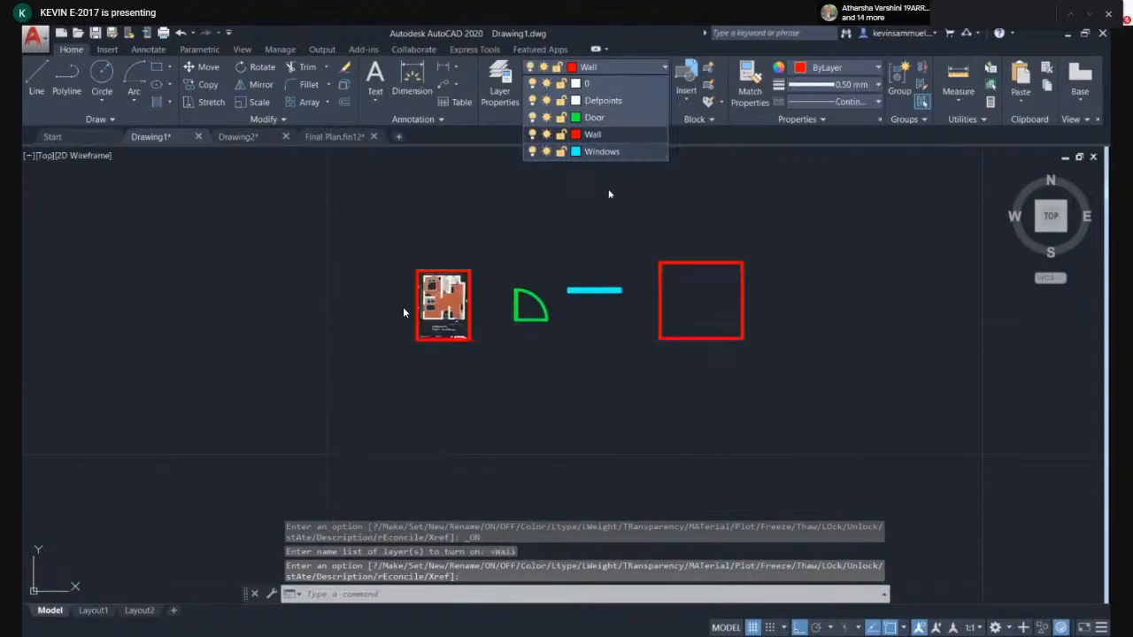
pyautogui.scroll(2, 614, 193)
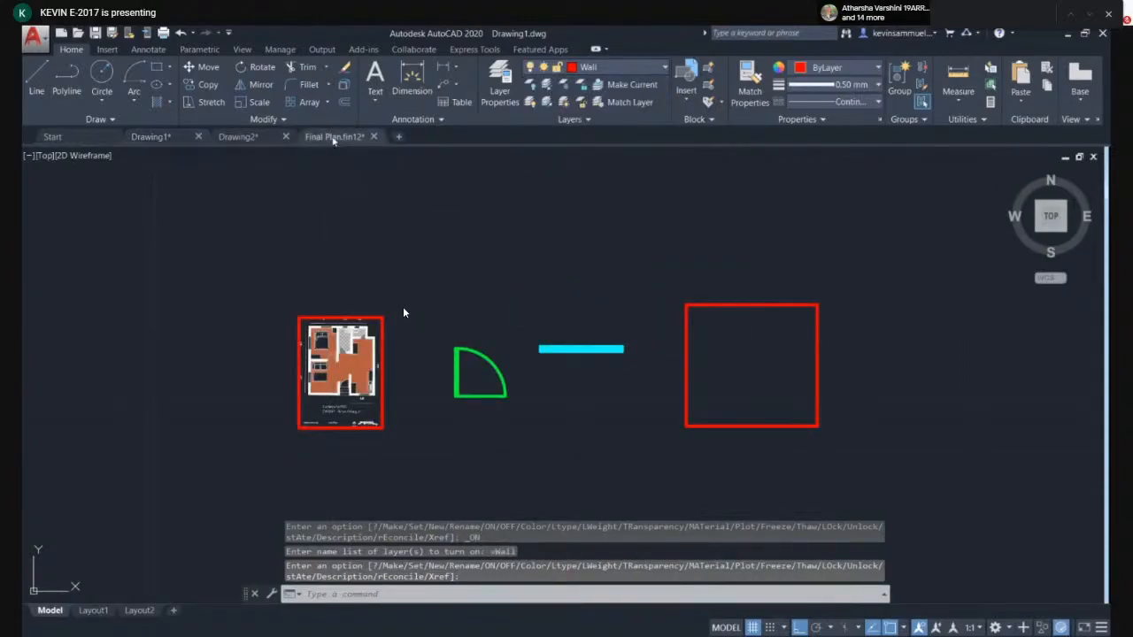
# - Switch to the Final Plan drawing and examine its floor plan and layer list
pyautogui.hotkey('ctrl', 'Tab')
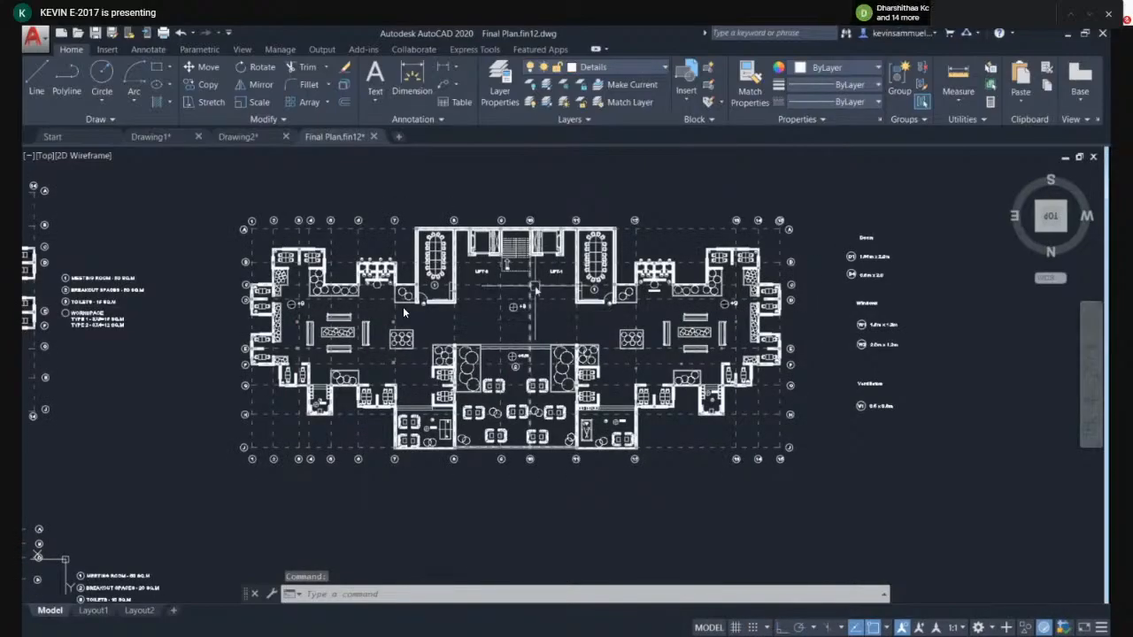
pyautogui.scroll(2, 535, 288)
pyautogui.scroll(-2, 438, 307)
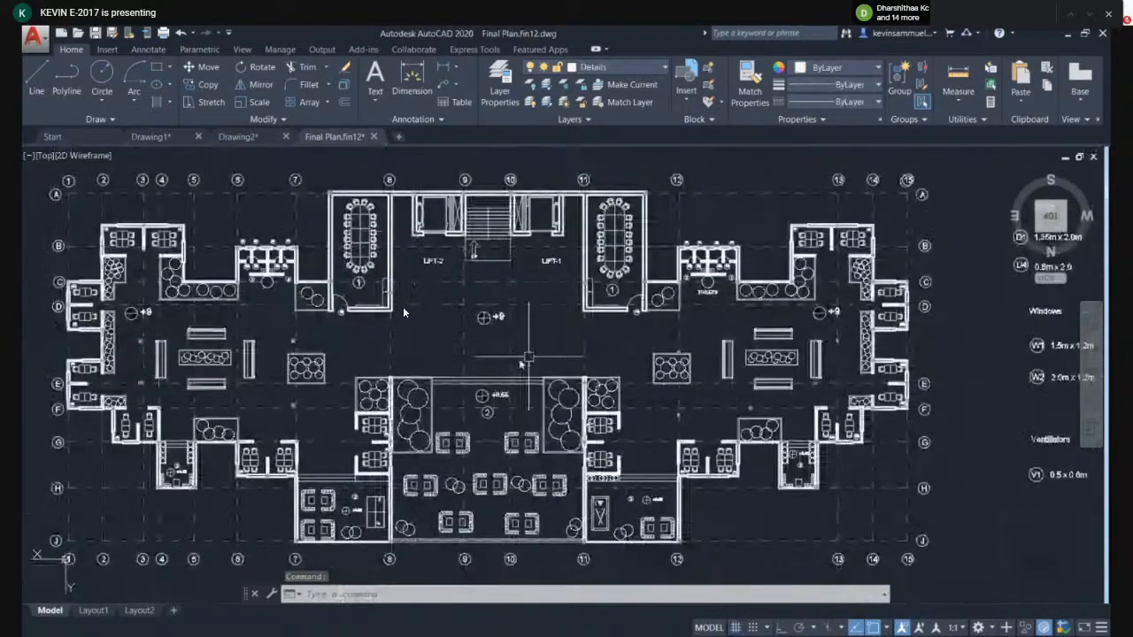
pyautogui.scroll(2, 403, 312)
pyautogui.scroll(-3, 403, 311)
pyautogui.scroll(1, 404, 311)
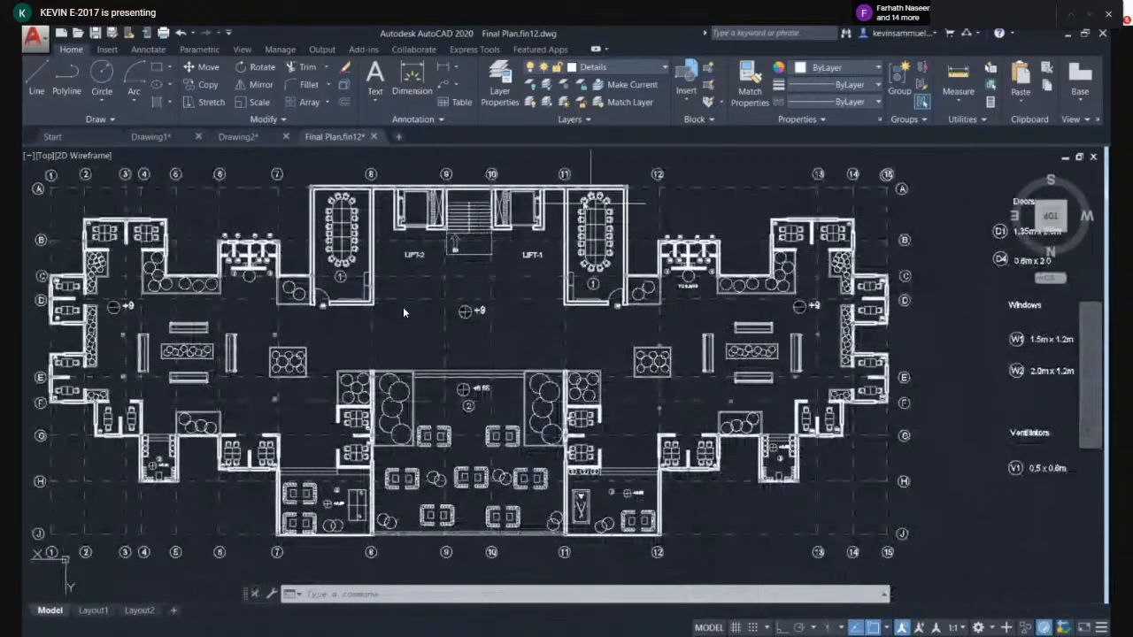
pyautogui.click(604, 68)
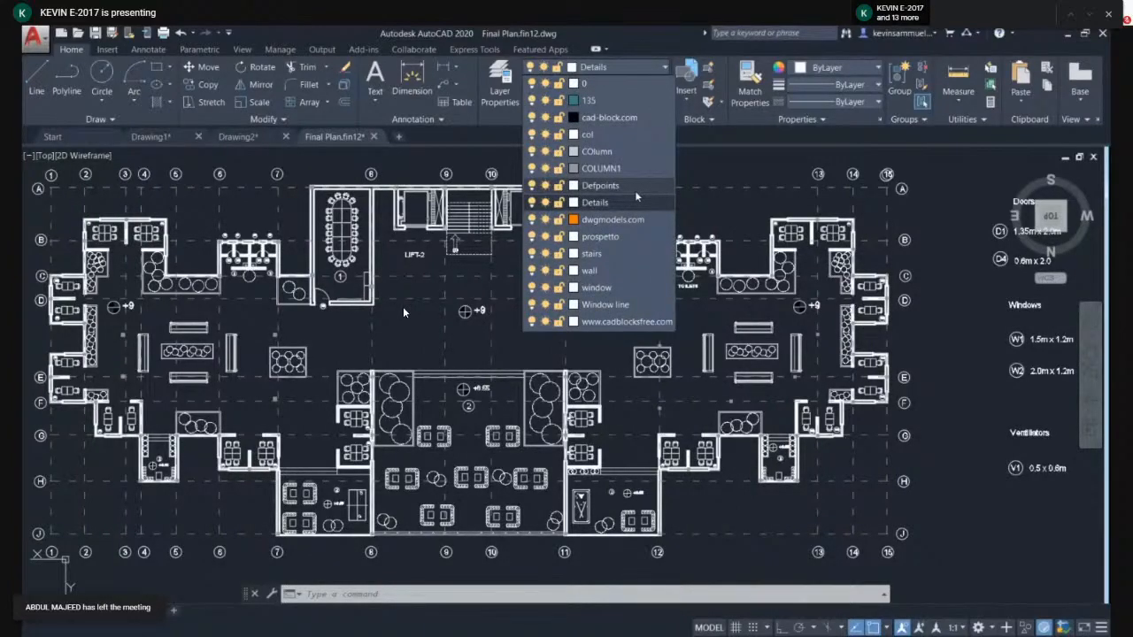
pyautogui.click(634, 200)
pyautogui.moveTo(492, 280); pyautogui.dragTo(484, 372, button='middle')
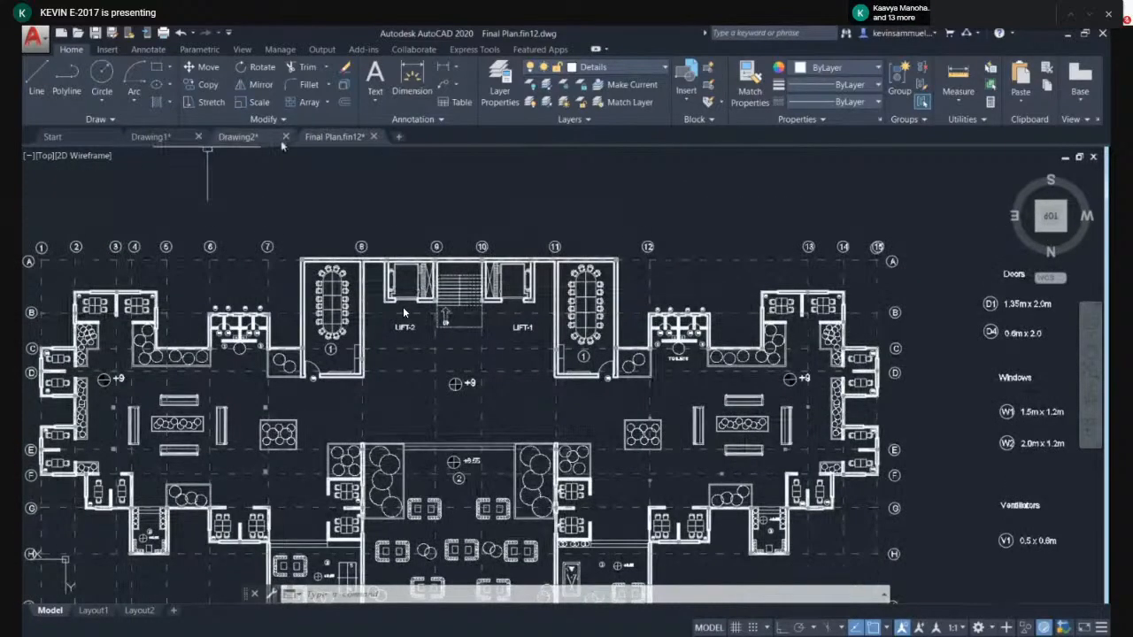
# - Return to Drawing1 and copy the wall square to the clipboard
pyautogui.click(150, 136)
pyautogui.moveTo(458, 268); pyautogui.dragTo(274, 186, button='middle')
pyautogui.click(685, 200)
pyautogui.click(482, 396)
pyautogui.rightClick(555, 291)
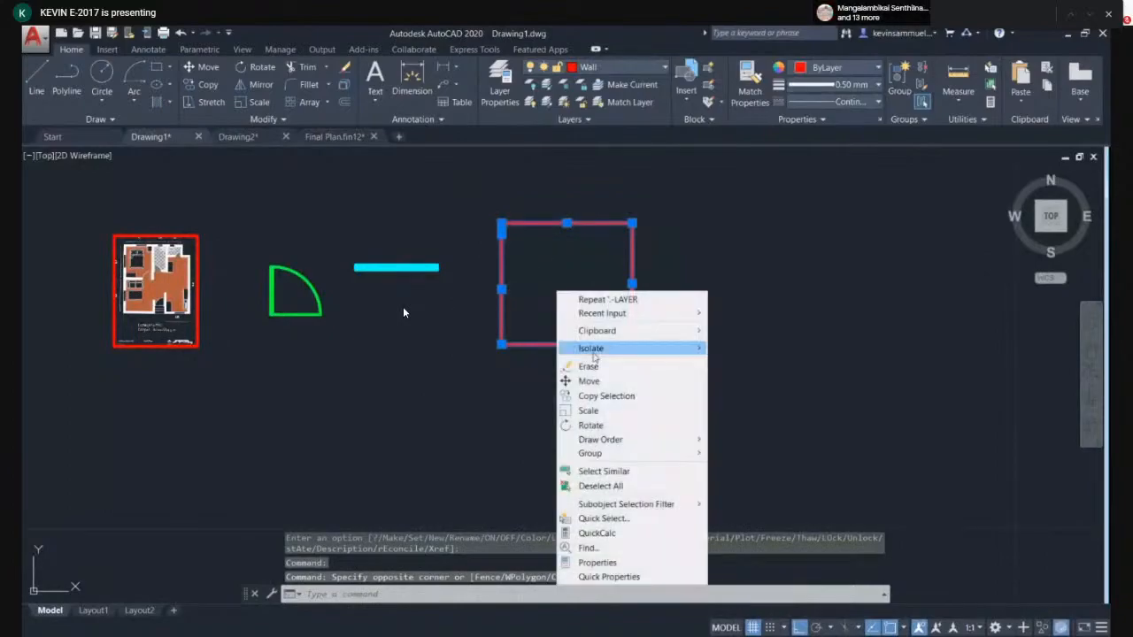
pyautogui.moveTo(596, 330)
pyautogui.click(735, 346)
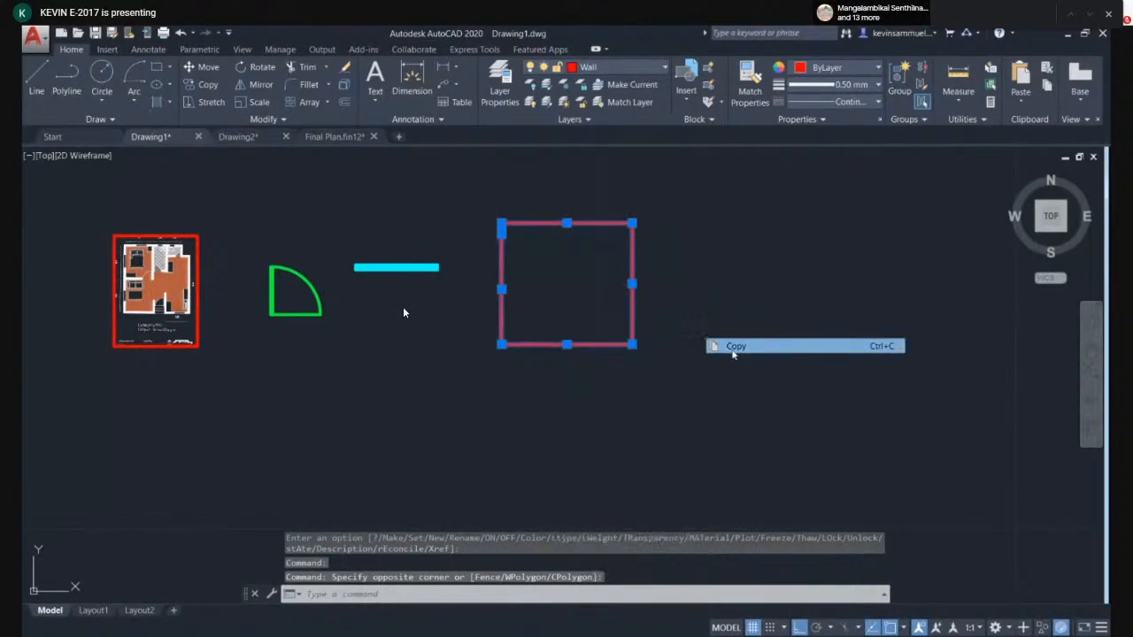
# - Paste the square into the Final Plan drawing in the empty area beside the floor plan
pyautogui.click(335, 136)
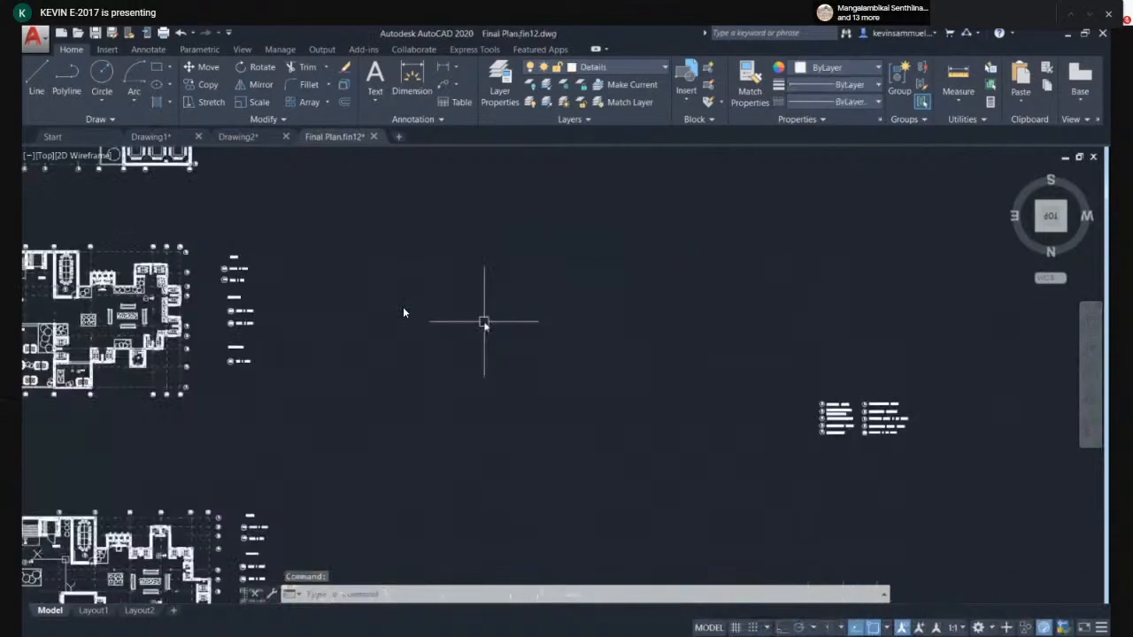
pyautogui.hotkey('ctrl', 'v')
pyautogui.click(420, 282)
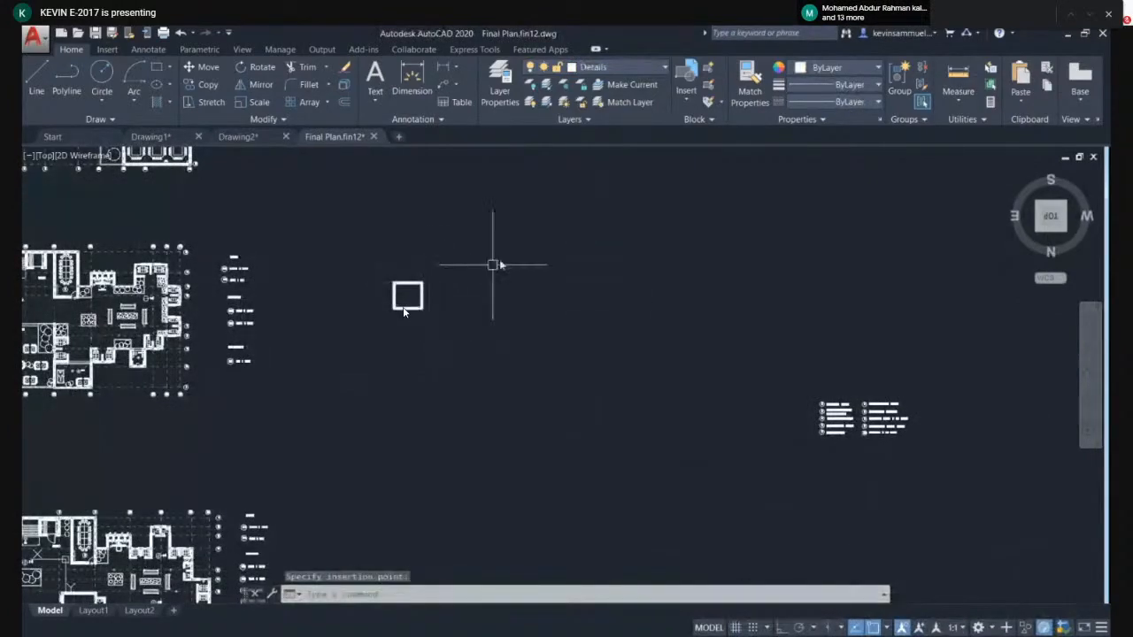
# - Switch between Drawing1 and the Final Plan drawing to compare the copied and pasted squares
pyautogui.scroll(2, 465, 212)
pyautogui.scroll(-2, 389, 288)
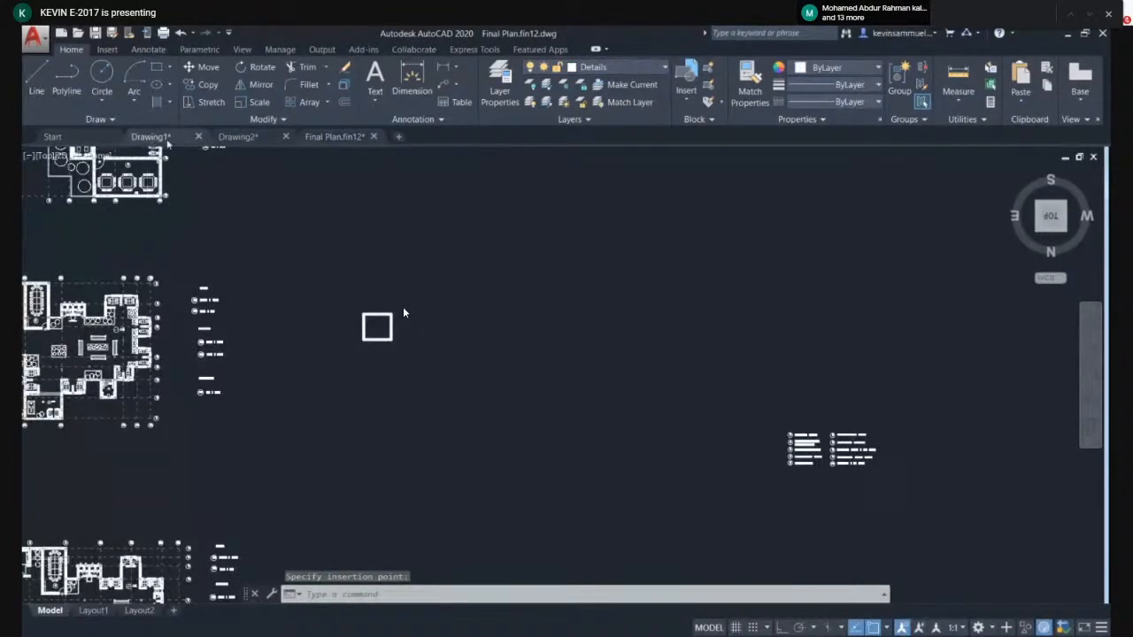
pyautogui.click(165, 138)
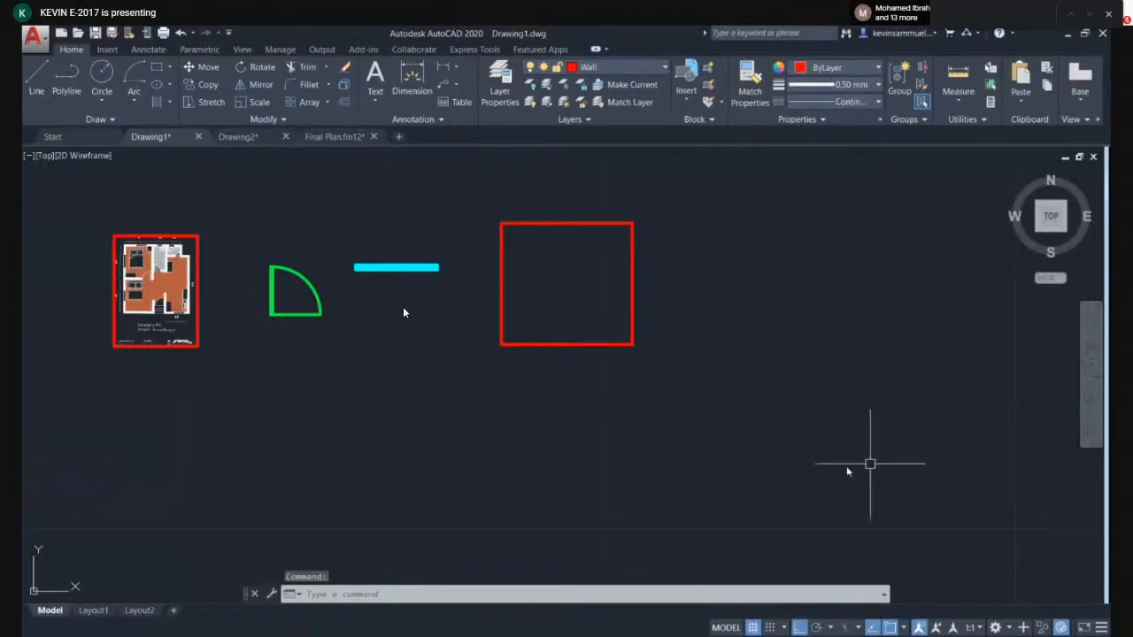
pyautogui.click(655, 68)
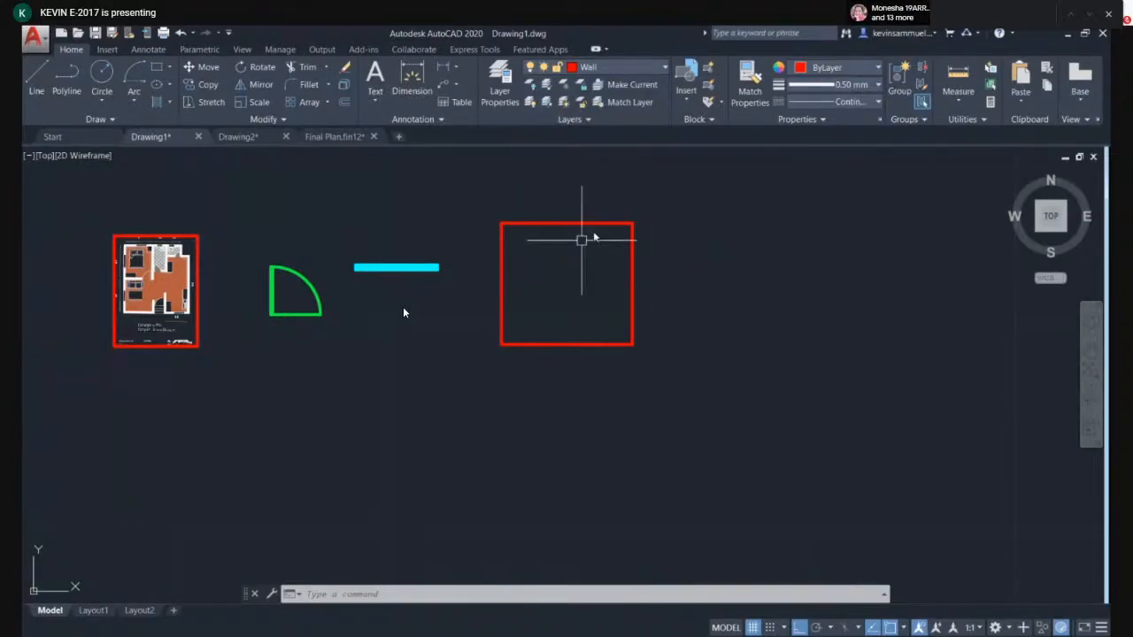
pyautogui.click(334, 136)
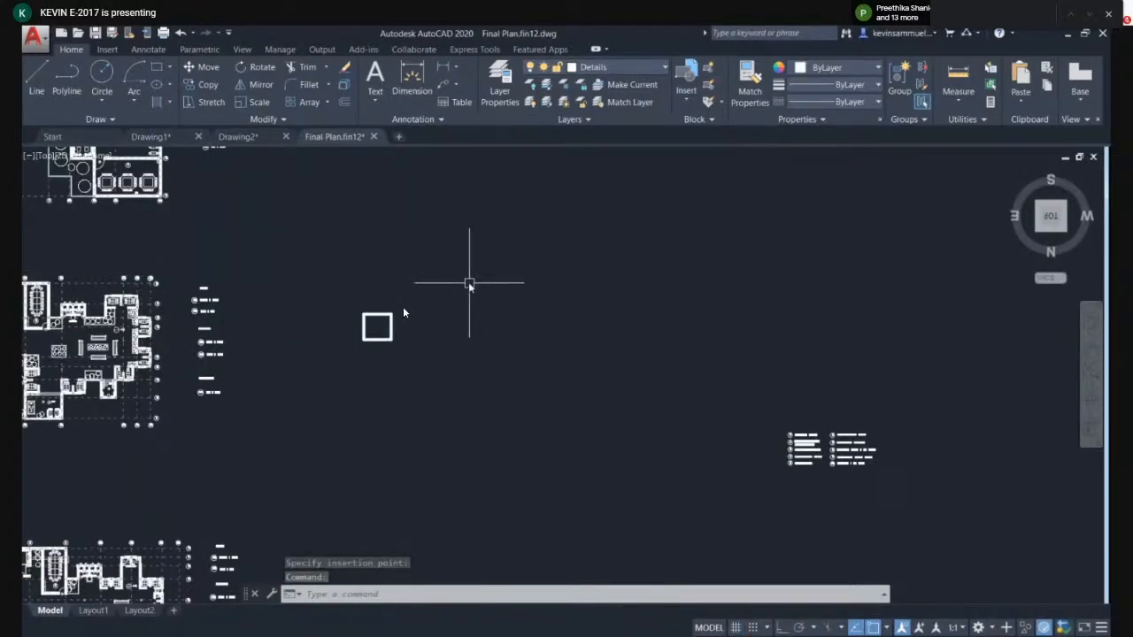
pyautogui.scroll(3, 433, 309)
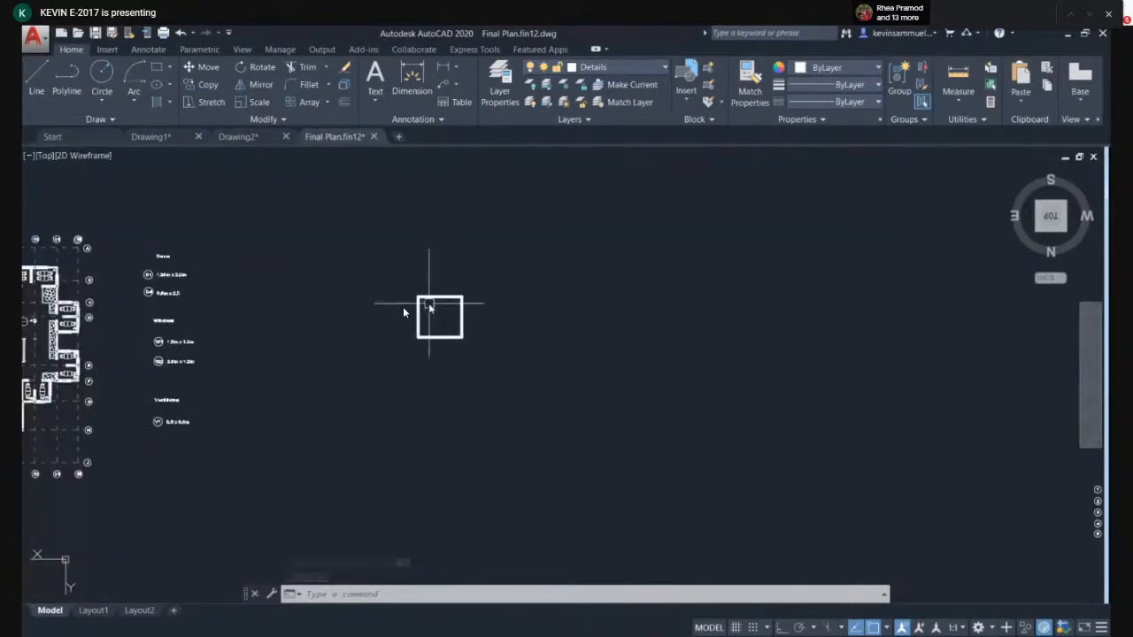
pyautogui.scroll(5, 410, 313)
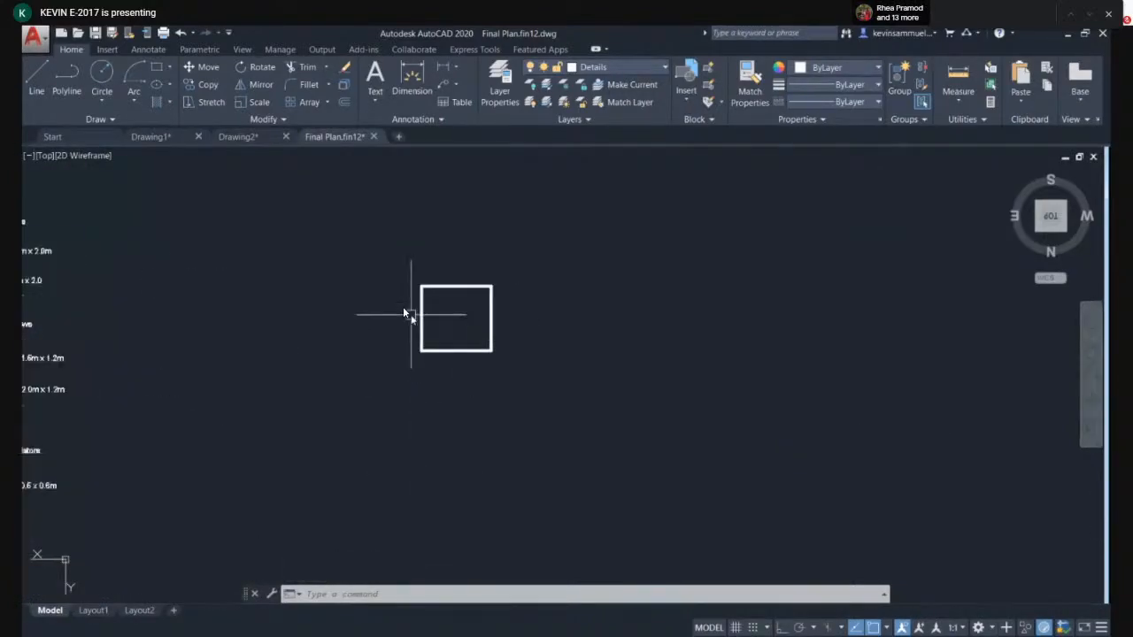
pyautogui.scroll(-5, 422, 324)
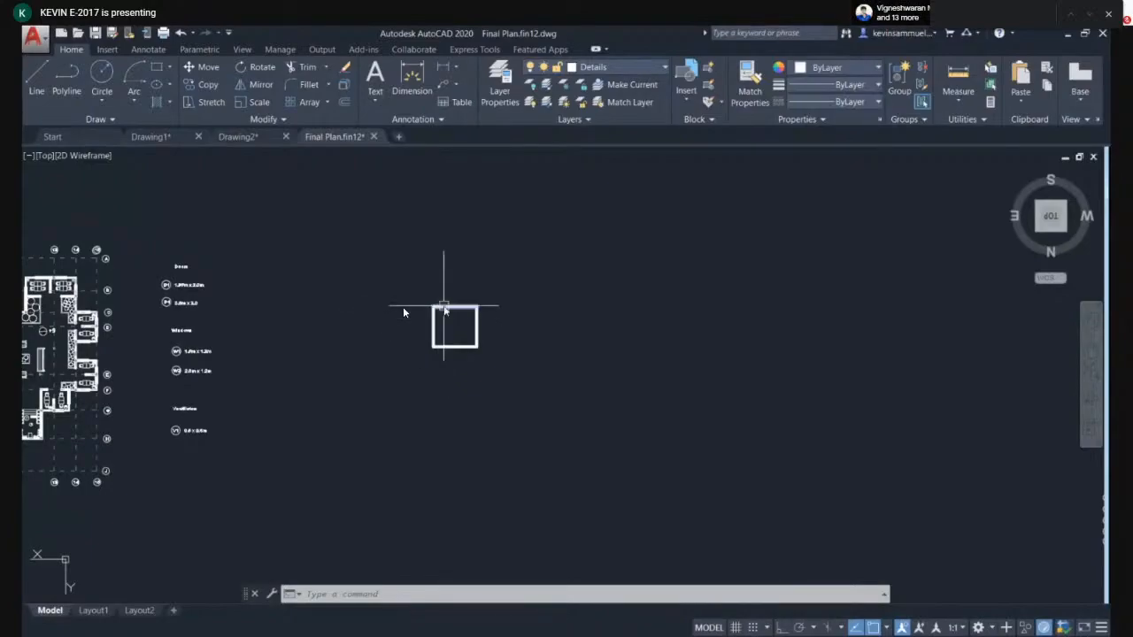
pyautogui.scroll(3, 446, 308)
# - Delete the pasted square from the Final Plan drawing
pyautogui.click(592, 68)
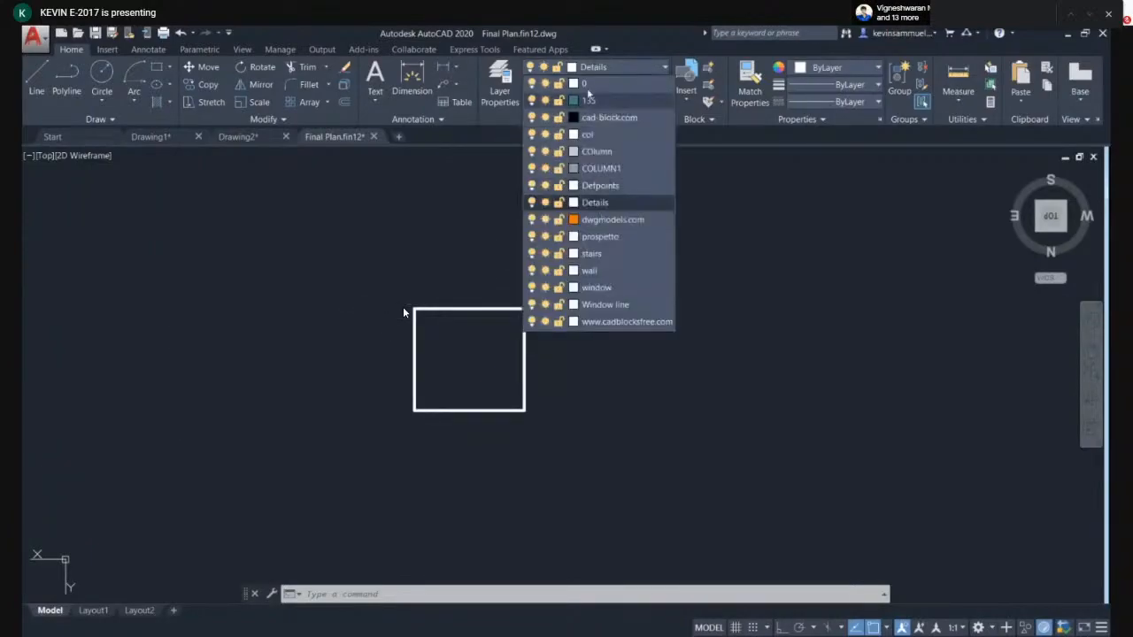
pyautogui.click(622, 204)
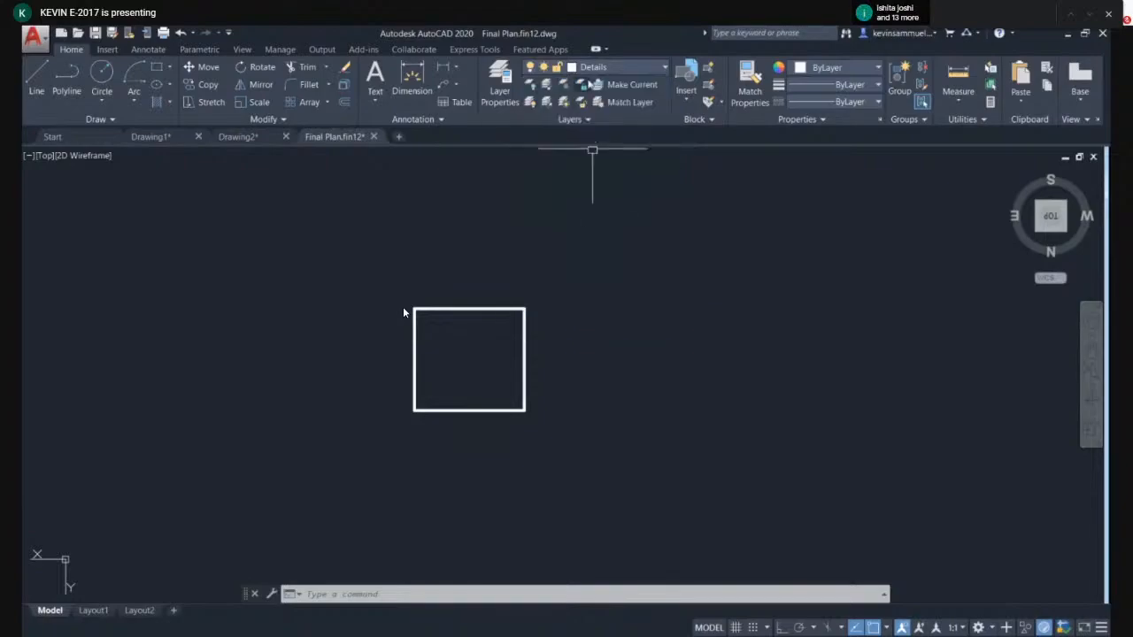
pyautogui.click(524, 309)
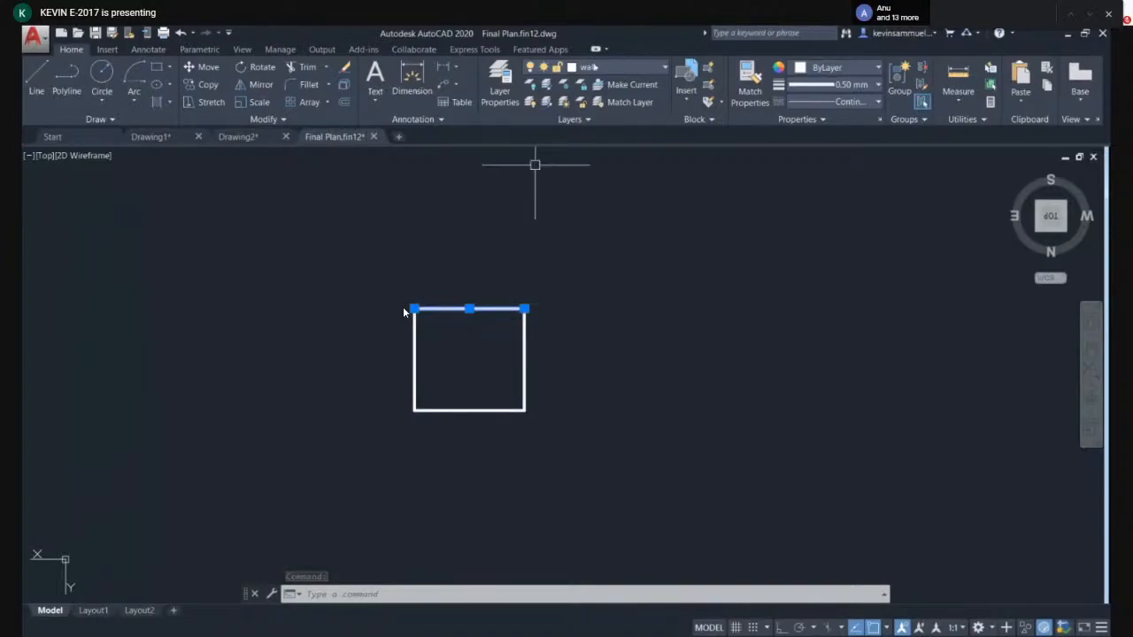
pyautogui.click(558, 248)
pyautogui.click(362, 441)
pyautogui.press('Delete')
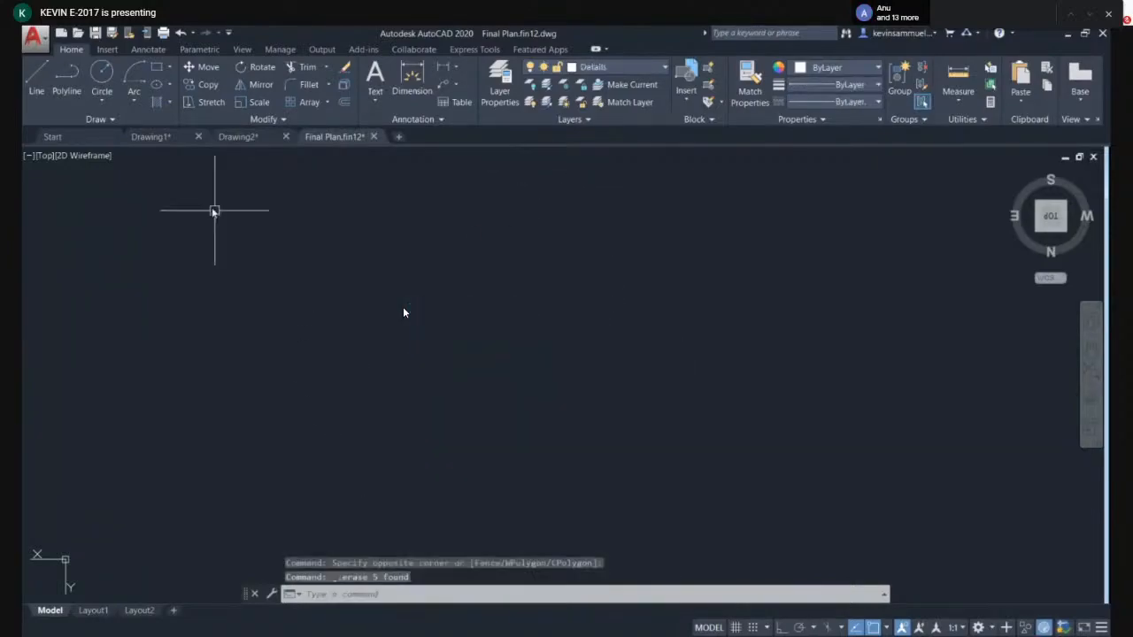
# - Switch between Drawing1 and the Final Plan drawing to view their contents
pyautogui.click(151, 136)
pyautogui.scroll(-3, 428, 237)
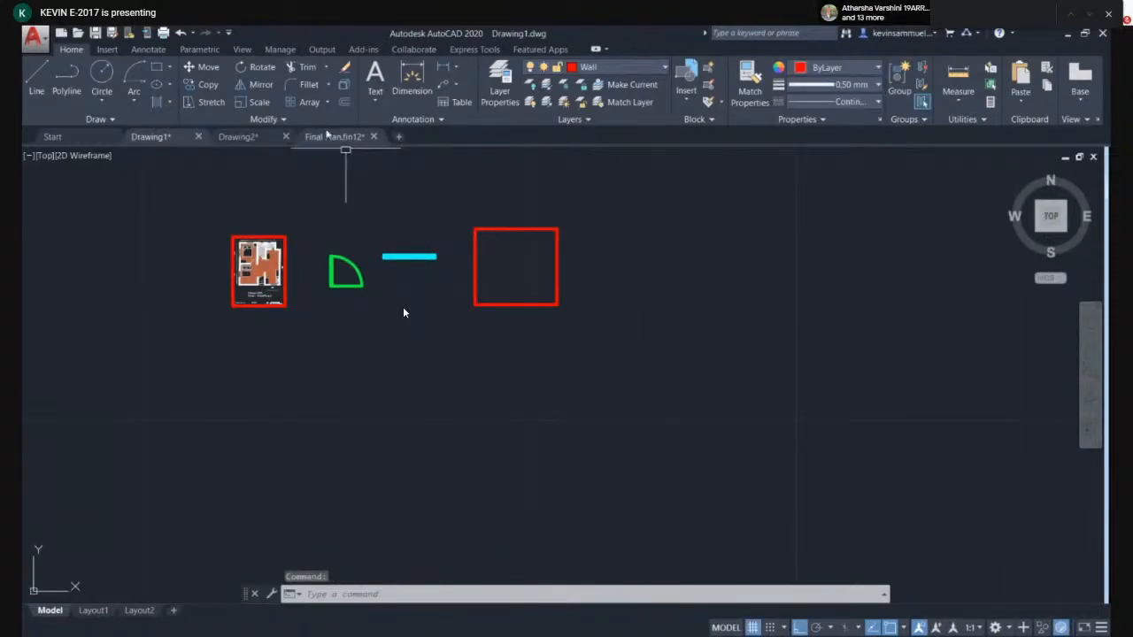
pyautogui.click(334, 136)
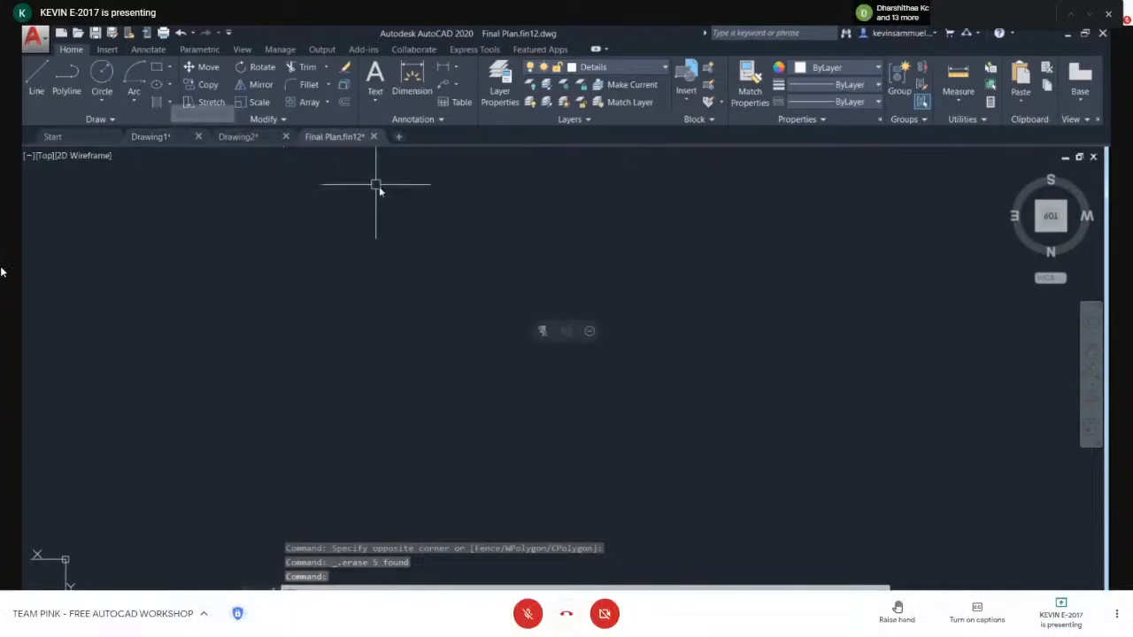
pyautogui.scroll(-4, 403, 265)
pyautogui.moveTo(329, 263); pyautogui.dragTo(670, 272, button='middle')
pyautogui.scroll(4, 367, 233)
pyautogui.scroll(4, 604, 307)
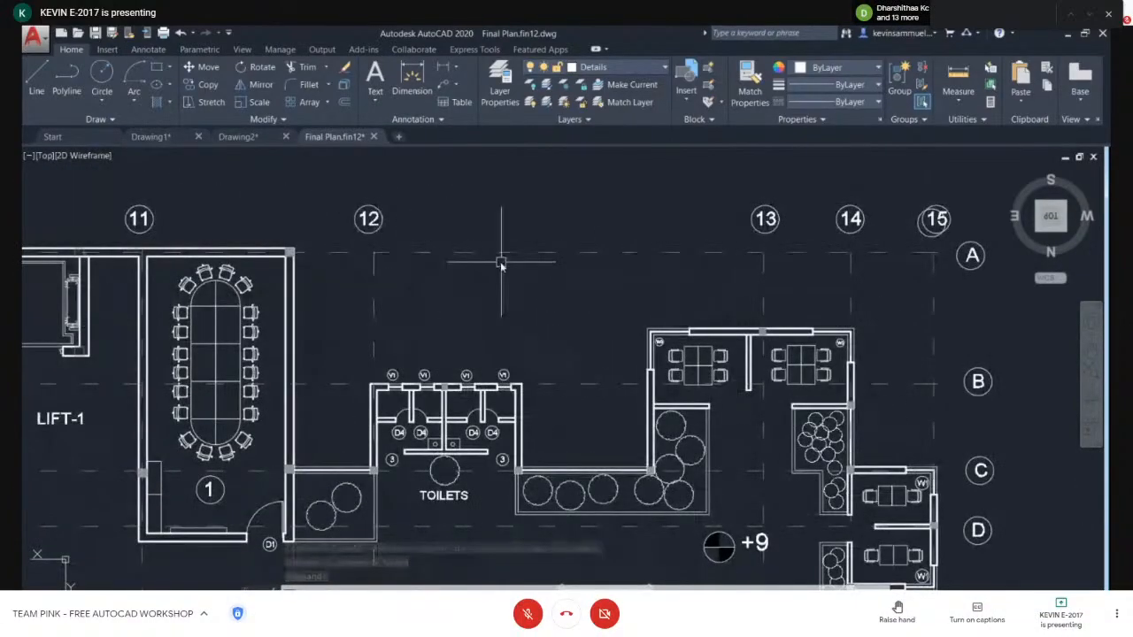
pyautogui.click(175, 140)
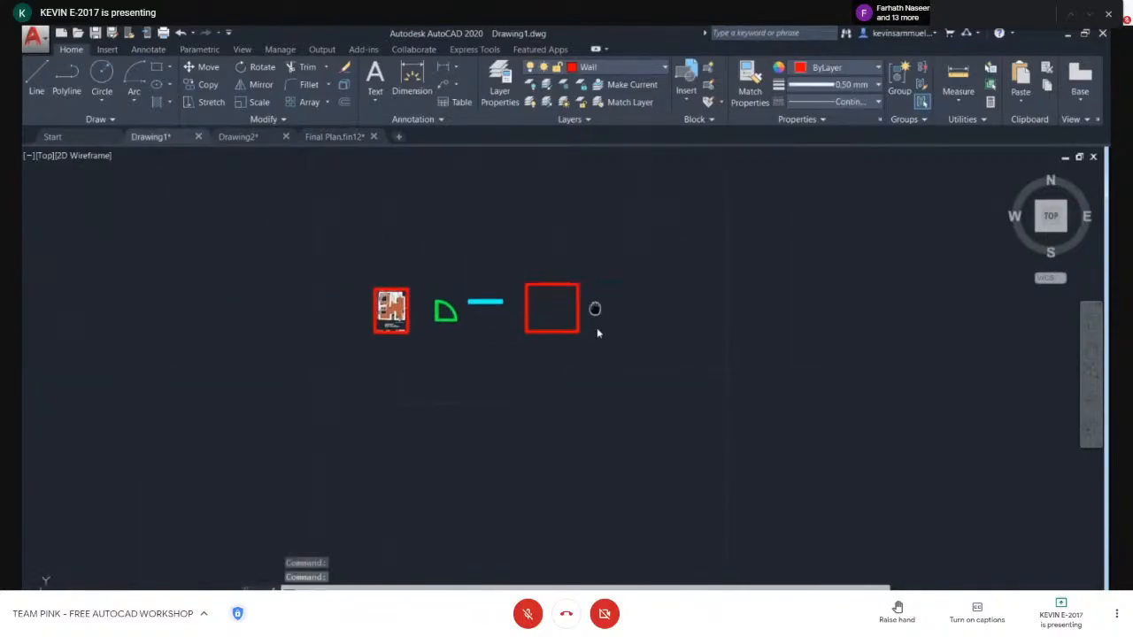
pyautogui.scroll(4, 594, 308)
# - Set the current properties in Drawing1 to layer 0, 0.20 mm lineweight and DASHED2 linetype
pyautogui.click(620, 69)
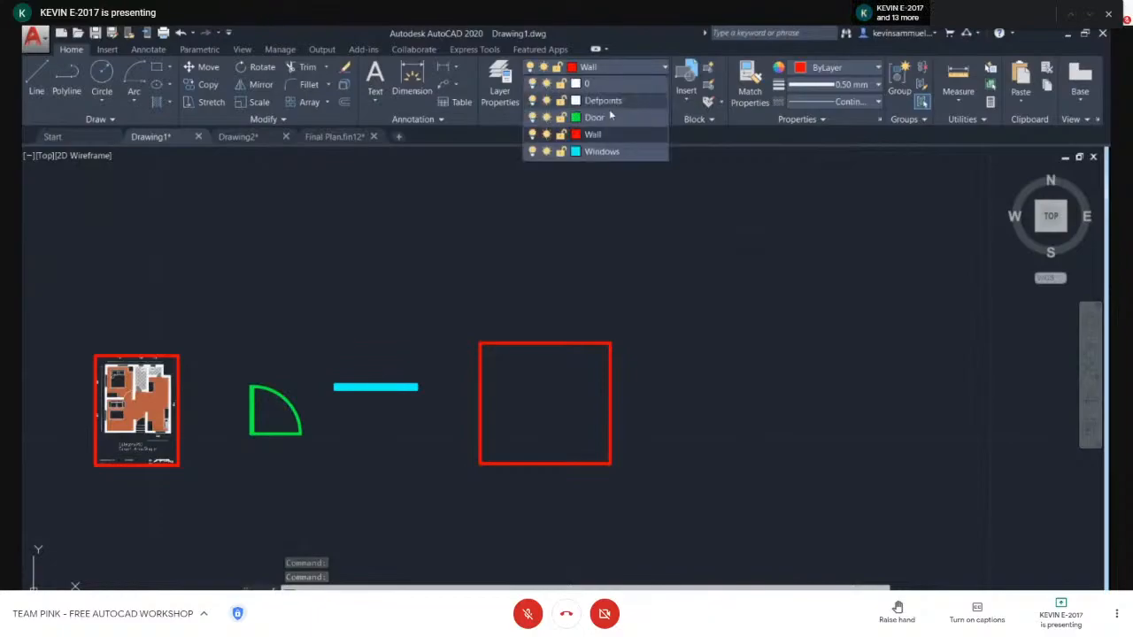
pyautogui.click(839, 85)
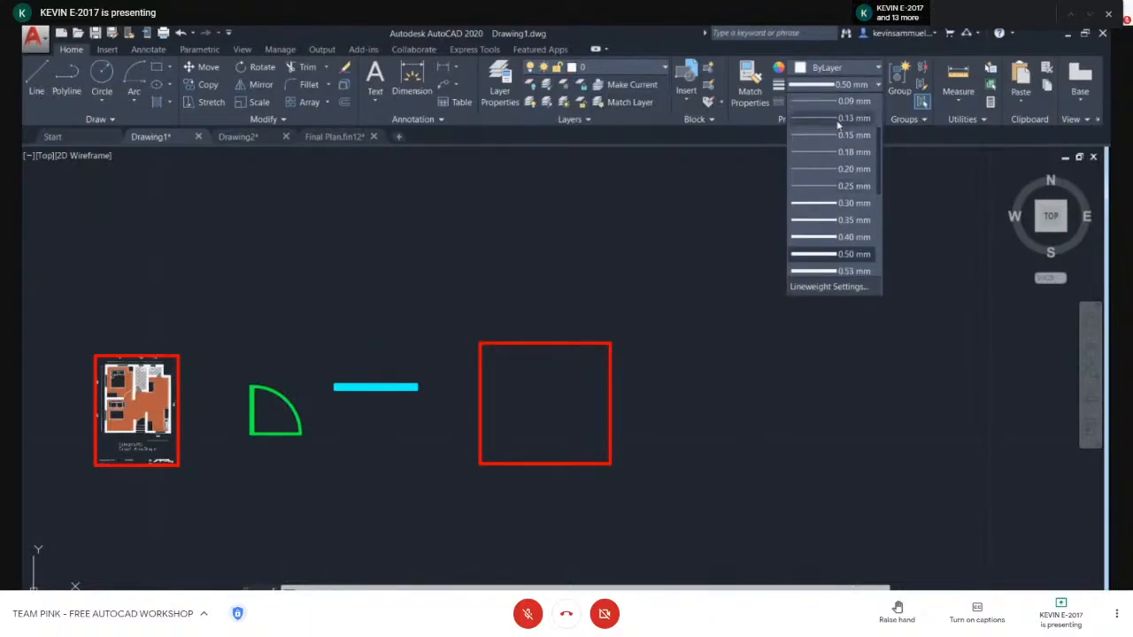
pyautogui.click(841, 168)
pyautogui.click(845, 103)
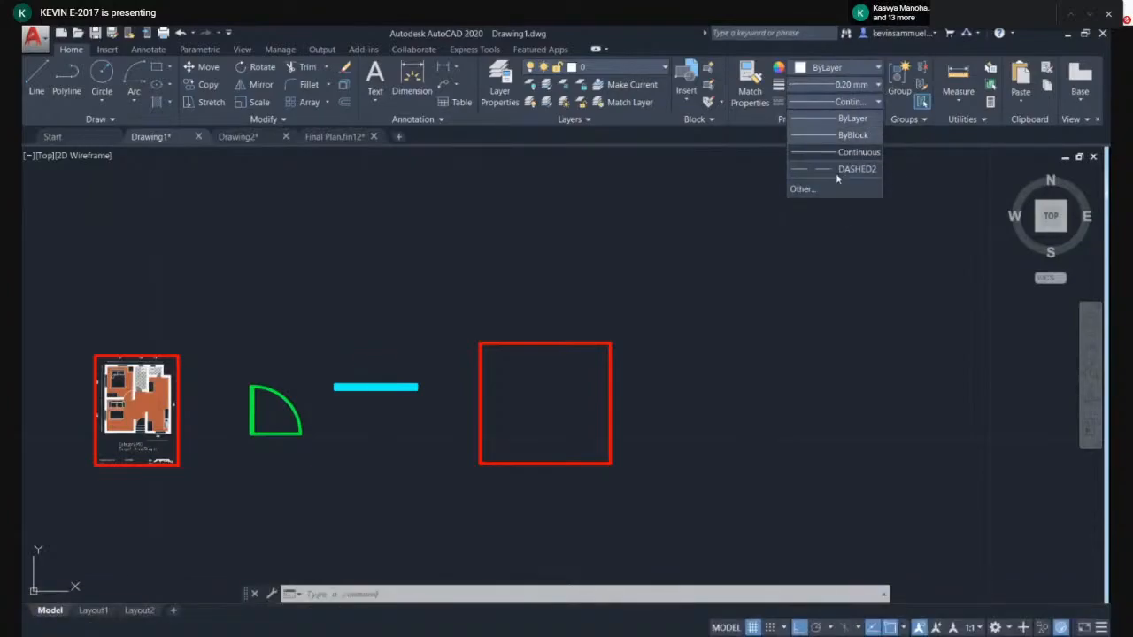
pyautogui.click(856, 168)
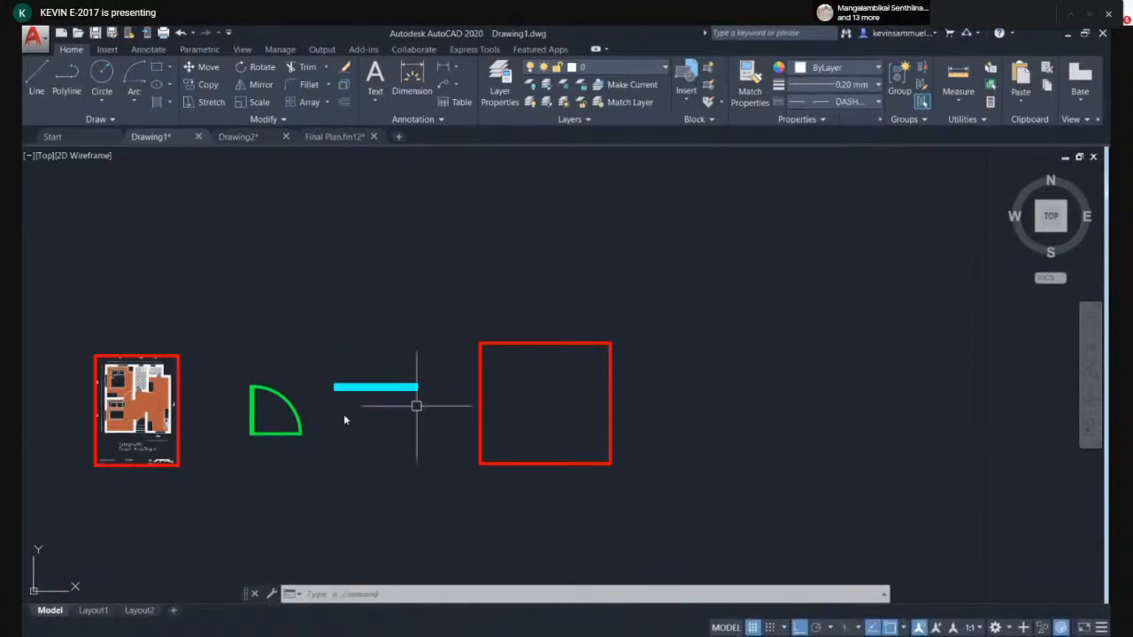
# - Draw a horizontal dashed line about 13 units long above the floor plan image
pyautogui.scroll(2, 343, 415)
pyautogui.scroll(5, 469, 349)
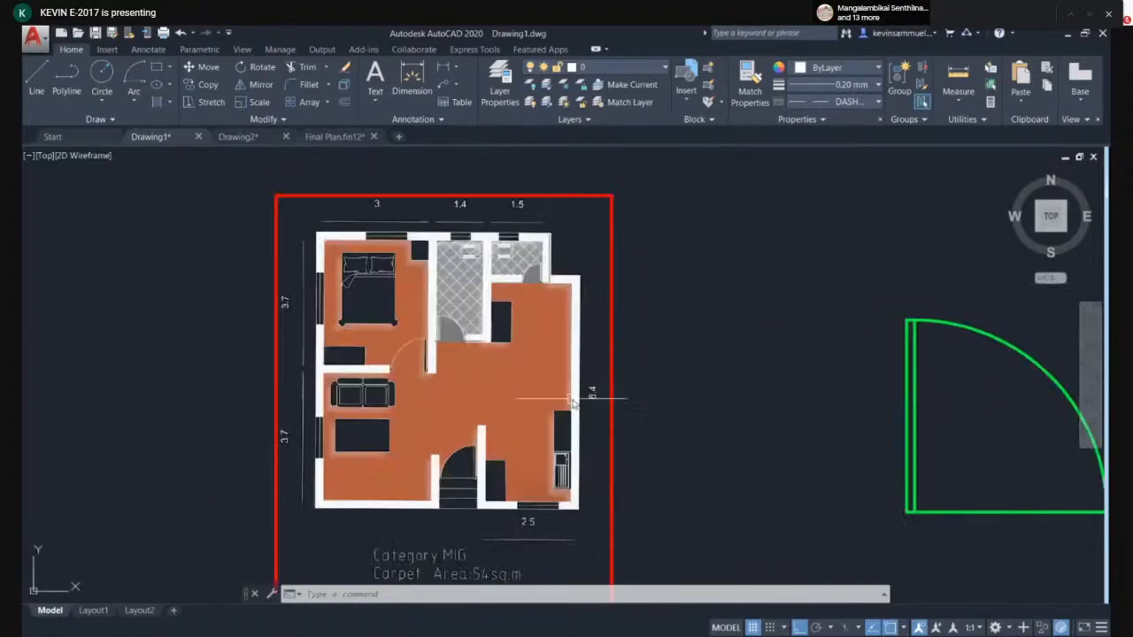
pyautogui.press('l')
pyautogui.press('Return')
pyautogui.scroll(2, 483, 307)
pyautogui.scroll(-2, 478, 354)
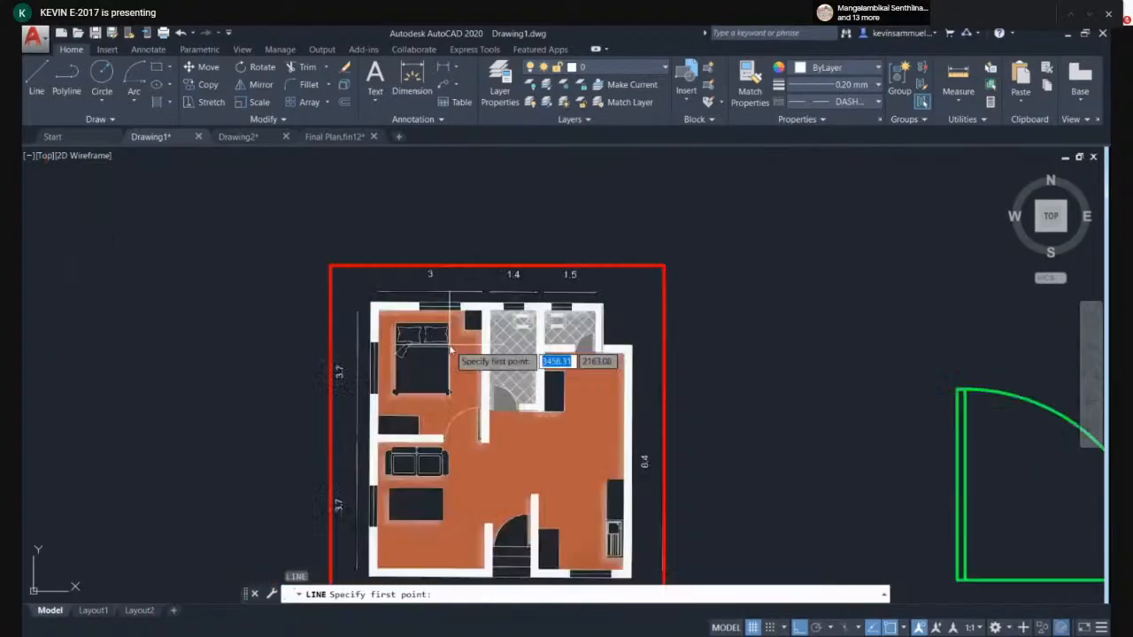
pyautogui.click(375, 214)
pyautogui.moveTo(772, 257); pyautogui.dragTo(569, 262, button='middle')
pyautogui.scroll(-4, 566, 262)
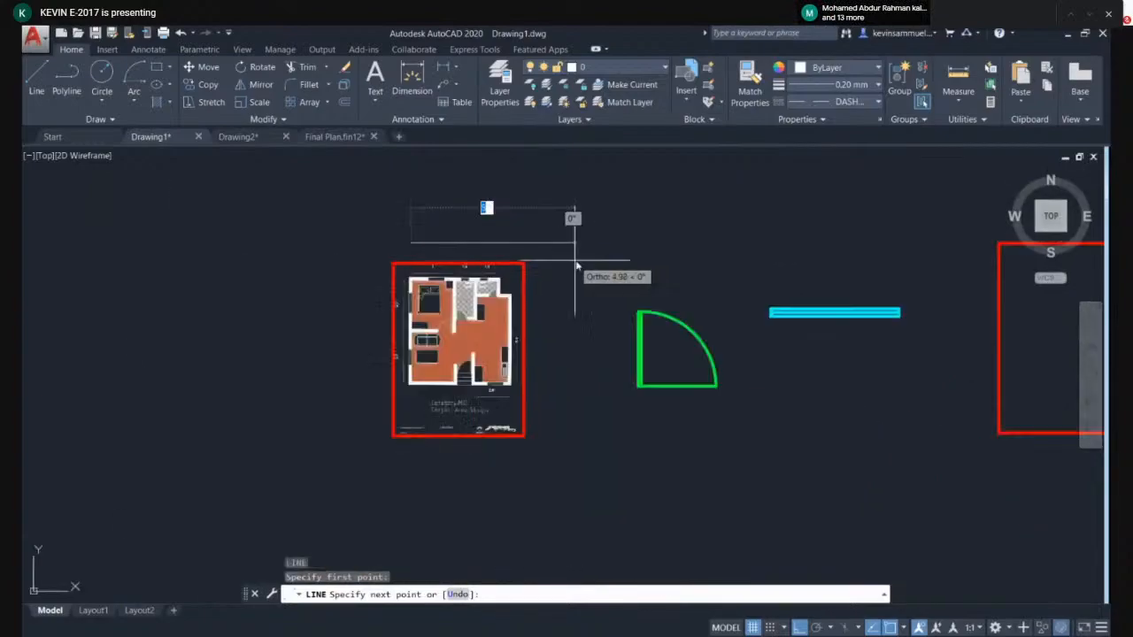
pyautogui.click(833, 242)
pyautogui.press('Escape')
# - Select the dashed line and inspect its quick properties
pyautogui.moveTo(835, 248); pyautogui.dragTo(743, 266, button='middle')
pyautogui.click(728, 291)
pyautogui.click(650, 234)
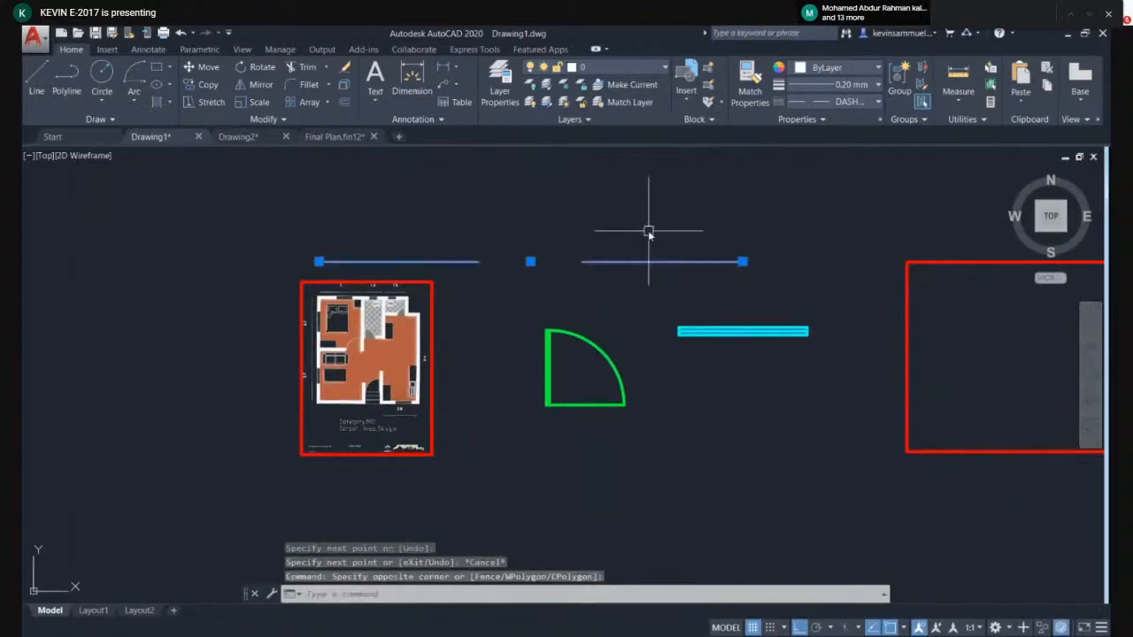
pyautogui.press('Escape')
pyautogui.click(591, 261)
pyautogui.rightClick(596, 263)
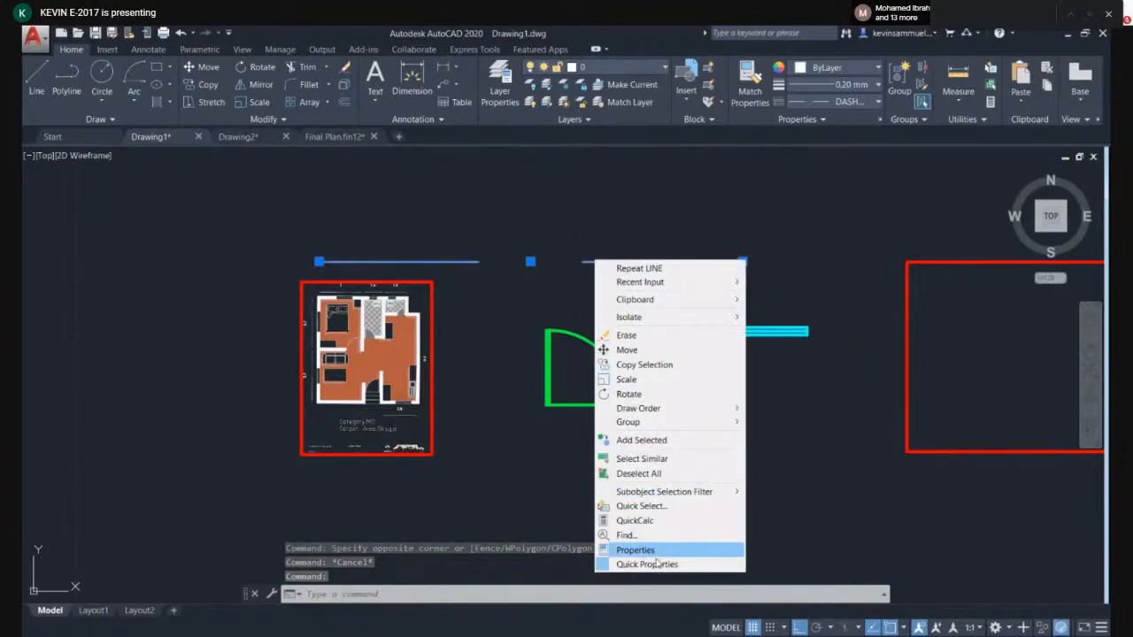
pyautogui.click(657, 563)
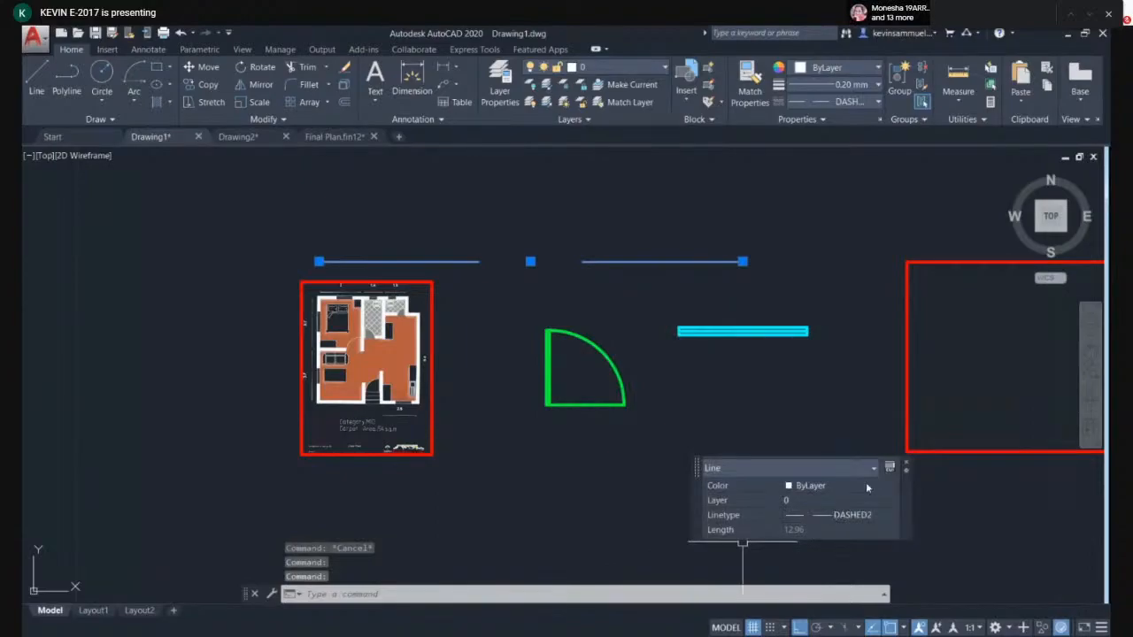
pyautogui.press('Escape')
# - Set the dashed line's linetype scale to 0.3 in the Properties palette
pyautogui.click(621, 255)
pyautogui.click(621, 263)
pyautogui.click(621, 267)
pyautogui.click(557, 231)
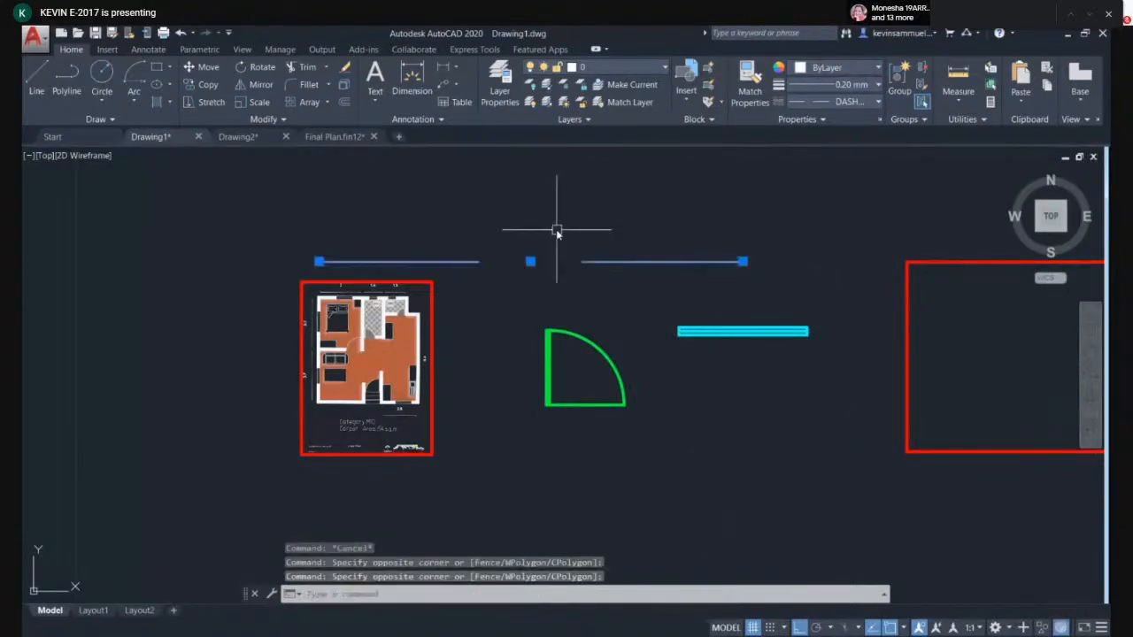
pyautogui.rightClick(557, 231)
pyautogui.click(613, 523)
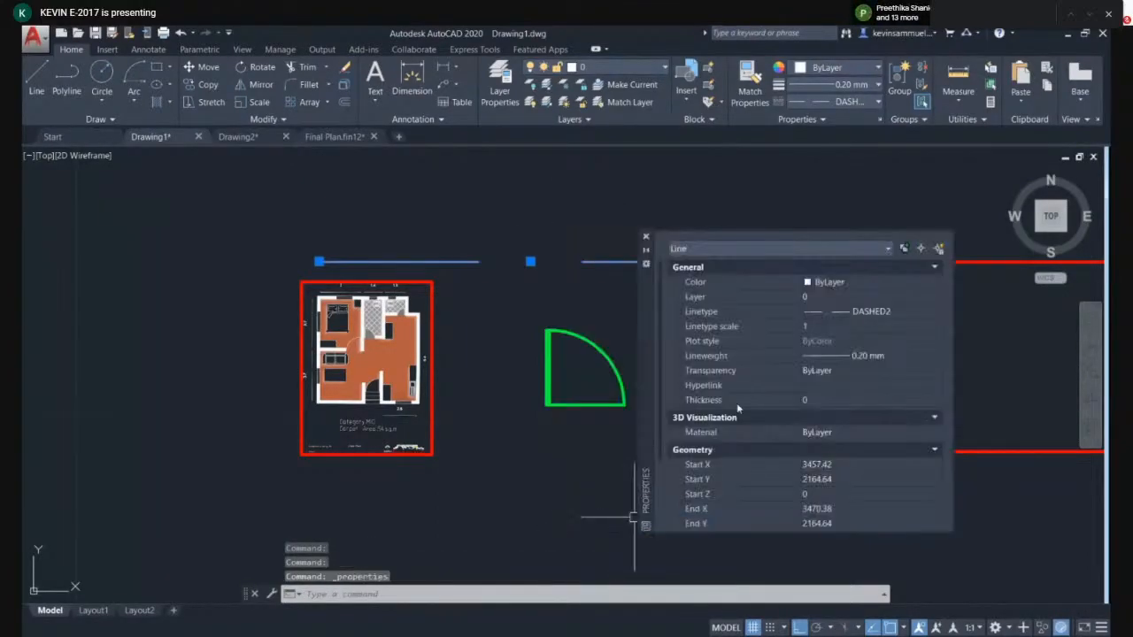
pyautogui.click(816, 329)
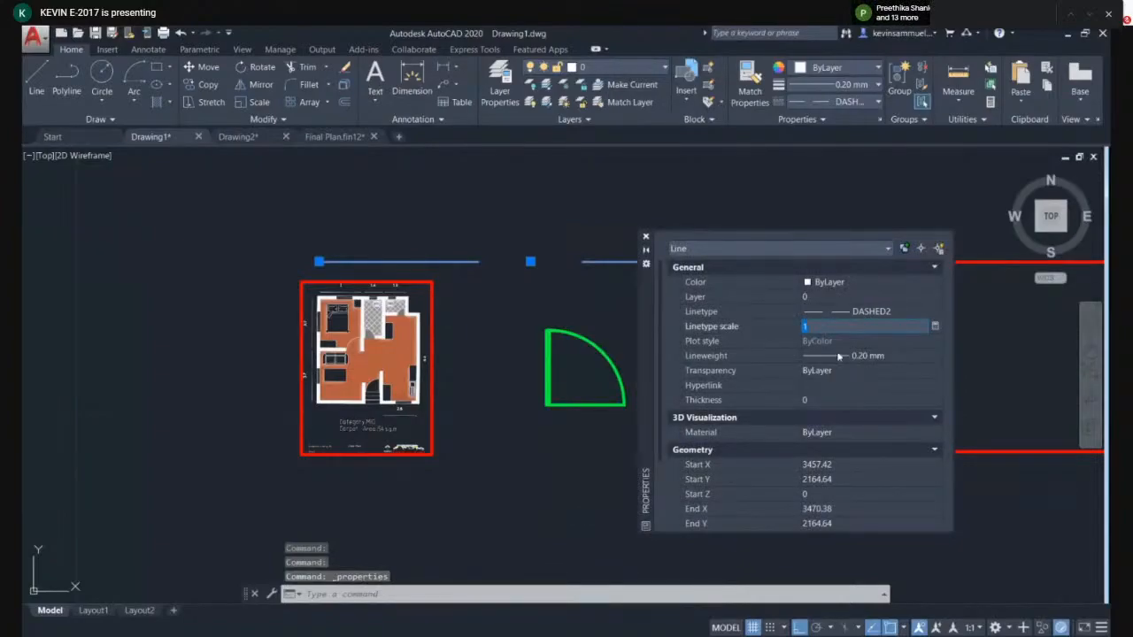
pyautogui.write('.3')
pyautogui.press('Return')
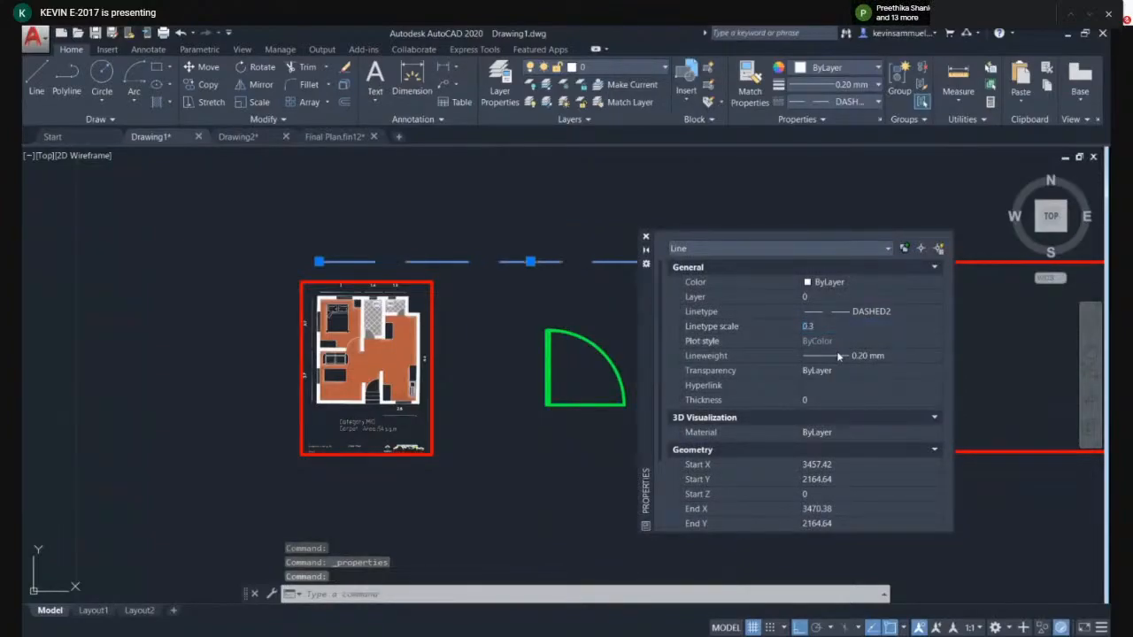
pyautogui.click(645, 236)
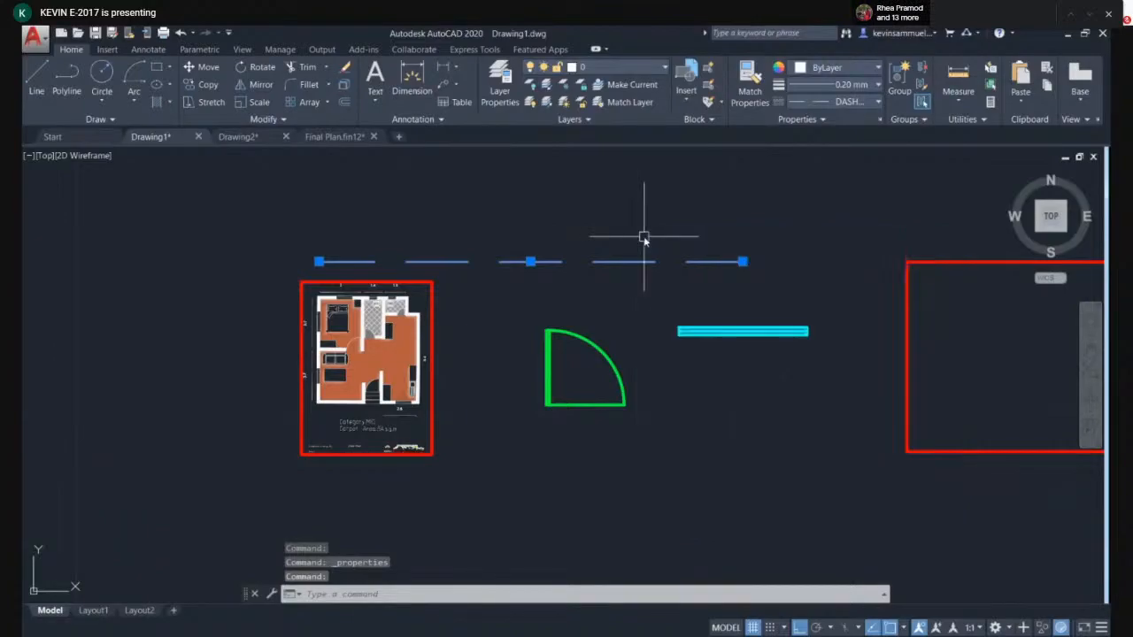
# - Delete the dashed line in Drawing1
pyautogui.click(328, 138)
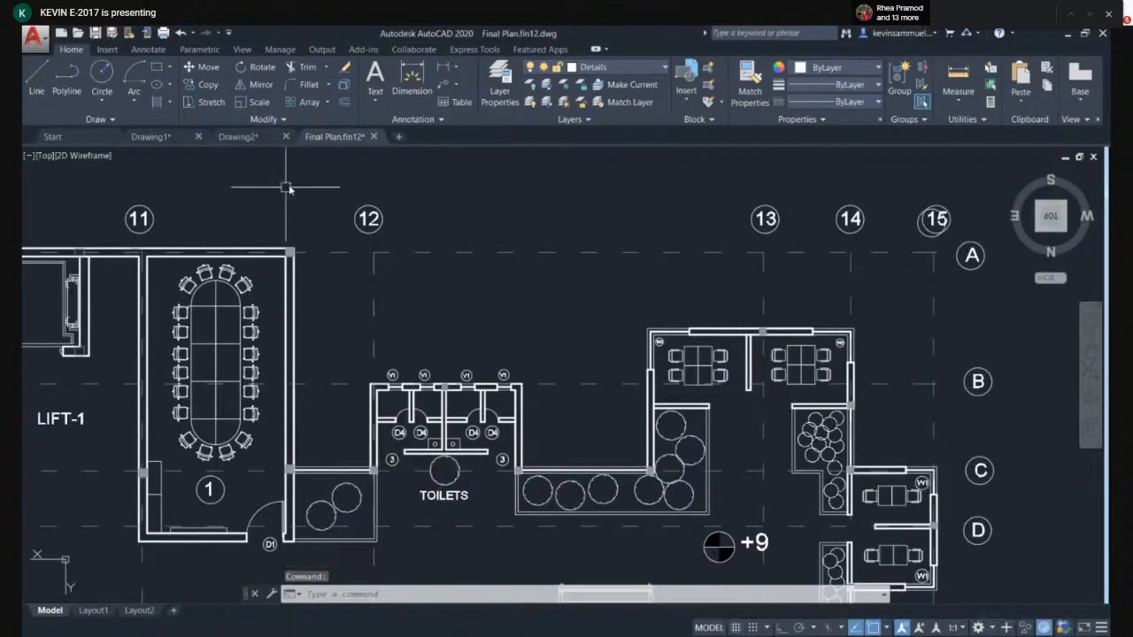
pyautogui.click(155, 137)
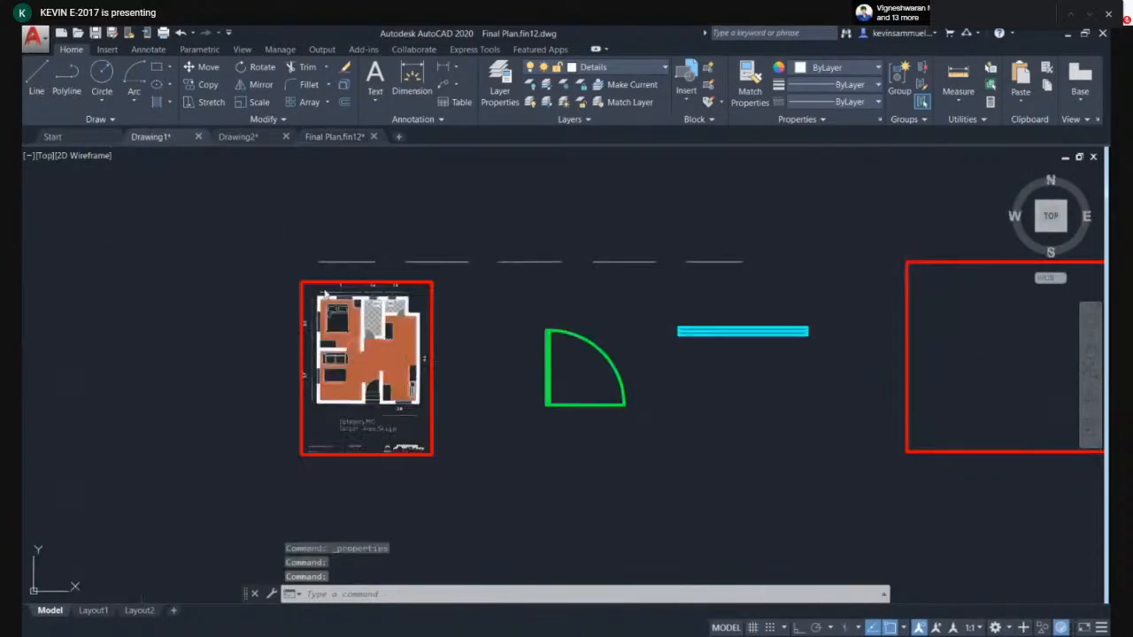
pyautogui.click(571, 253)
pyautogui.click(523, 292)
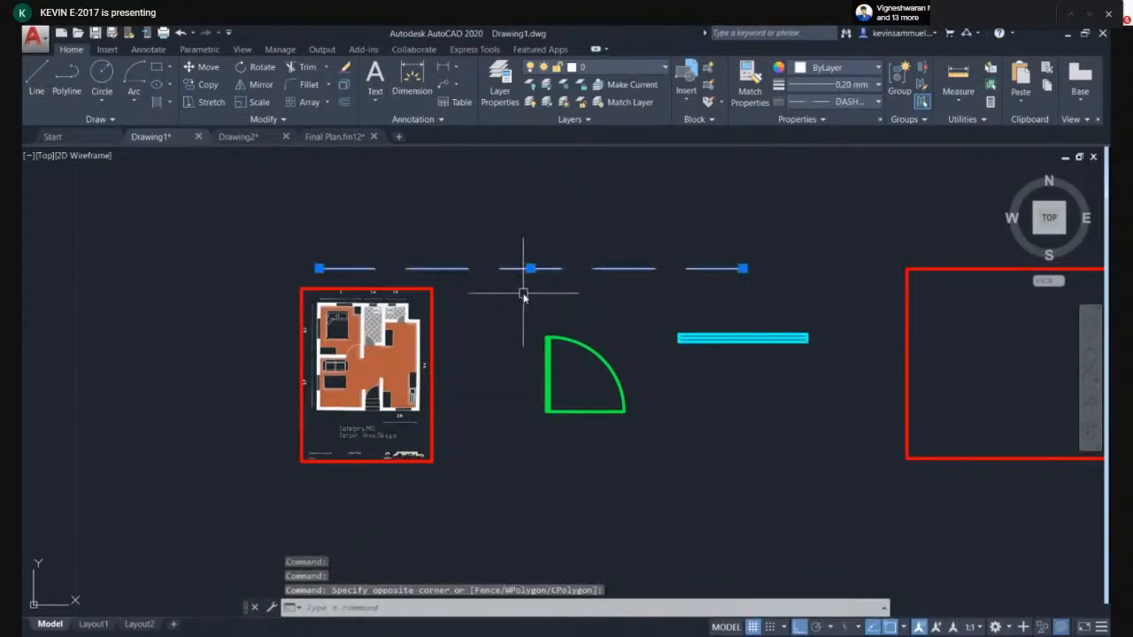
pyautogui.press('Delete')
# - Erase the door, window and wall symbols beside the floor plan image
pyautogui.scroll(2, 478, 311)
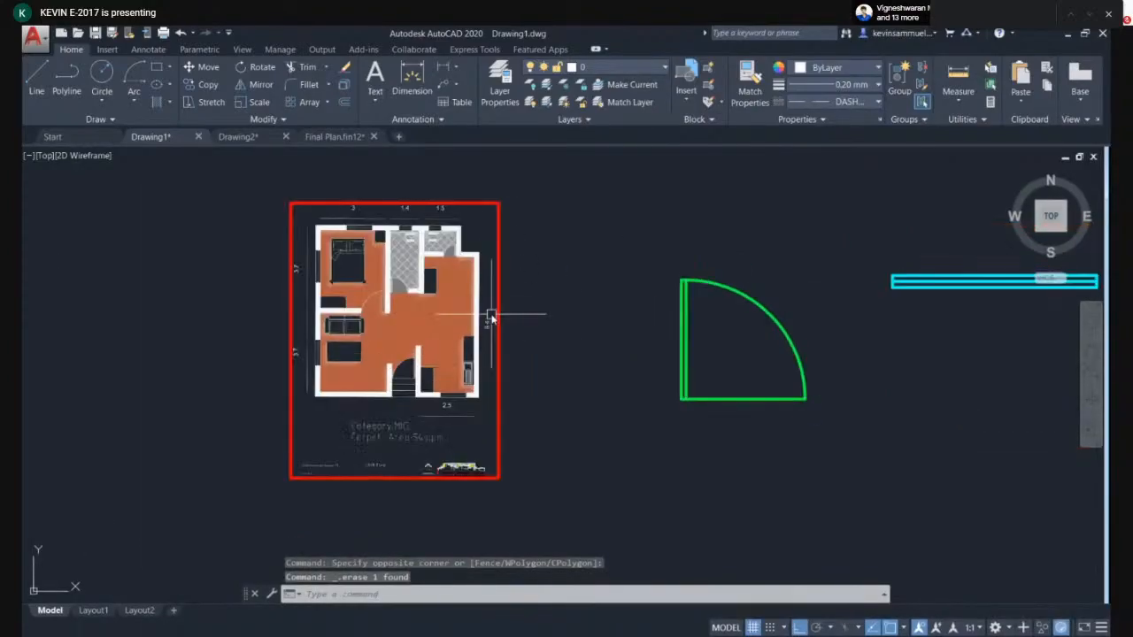
pyautogui.moveTo(626, 314)
pyautogui.mouseDown(button='middle')
pyautogui.moveTo(599, 328)
pyautogui.moveTo(645, 345)
pyautogui.mouseUp(button='middle')
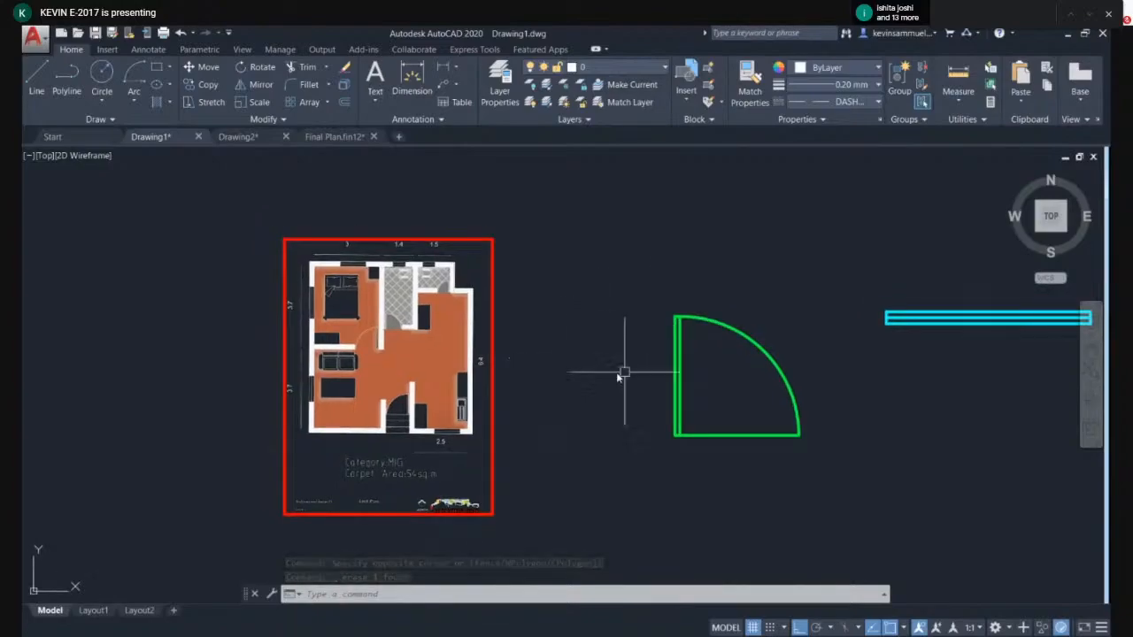
pyautogui.scroll(-4, 549, 288)
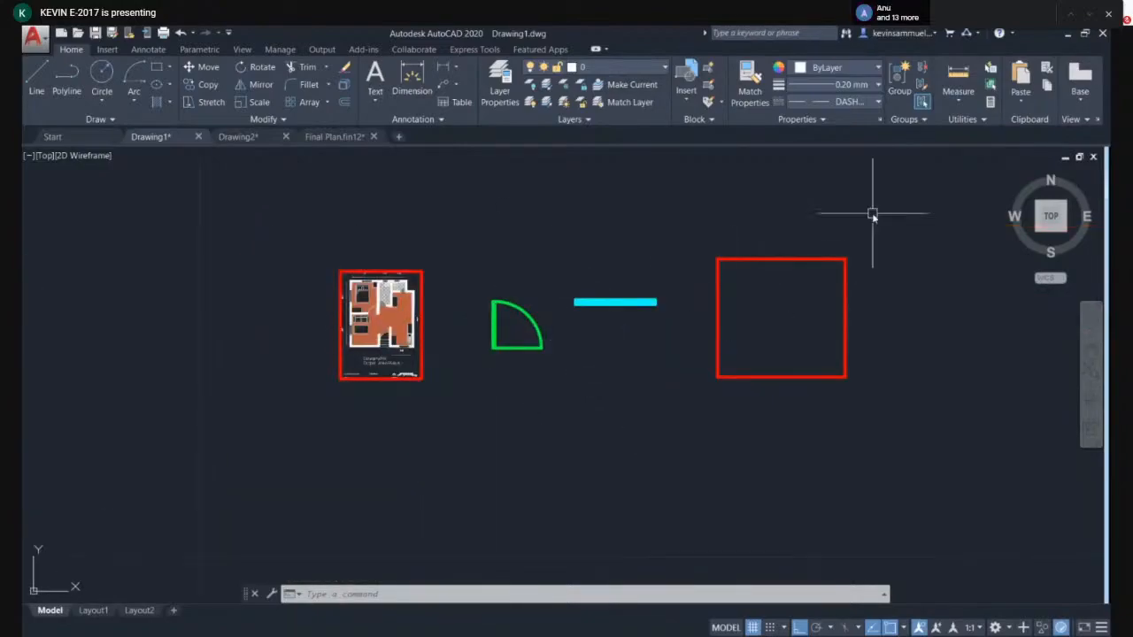
pyautogui.click(887, 245)
pyautogui.click(458, 468)
pyautogui.press('Delete')
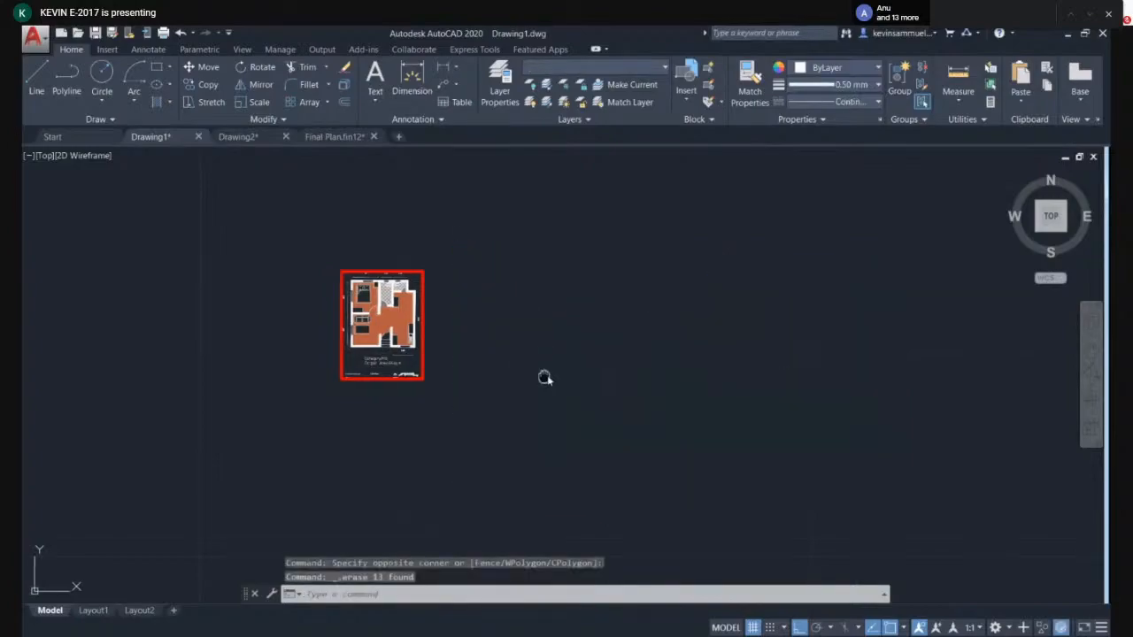
# - Try a display plot on ISO A1 paper with the AutoCAD PDF (High Quality Print).pc3 plotter and preview it
pyautogui.scroll(4, 543, 303)
pyautogui.moveTo(503, 234); pyautogui.dragTo(609, 248, button='middle')
pyautogui.scroll(2, 599, 299)
pyautogui.moveTo(599, 346); pyautogui.dragTo(637, 421, button='middle')
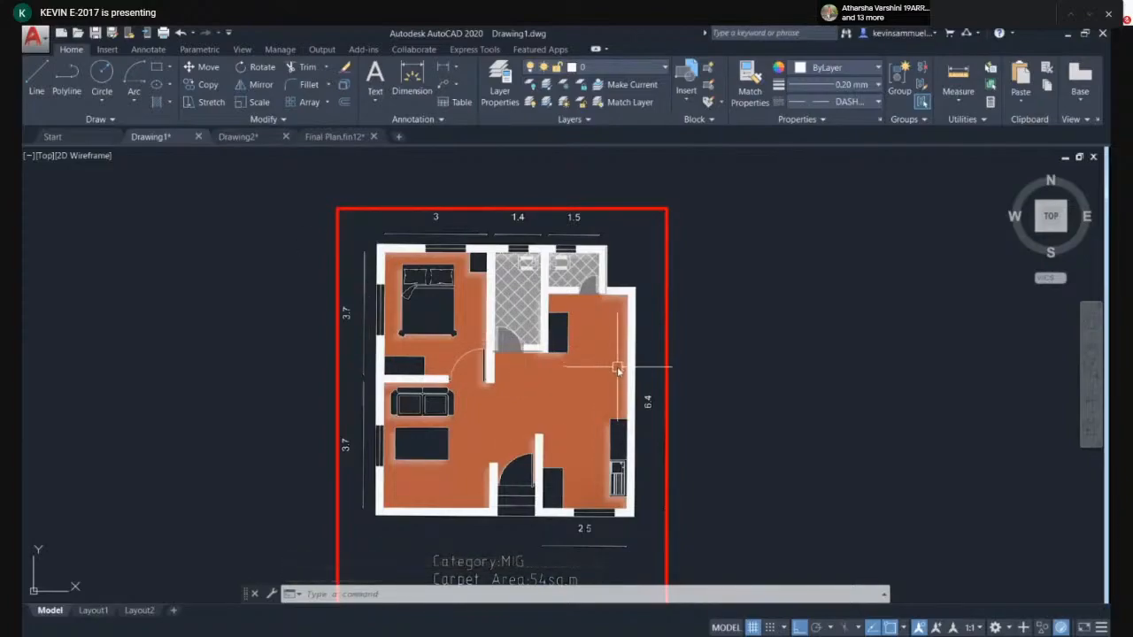
pyautogui.moveTo(618, 365); pyautogui.dragTo(607, 331, button='middle')
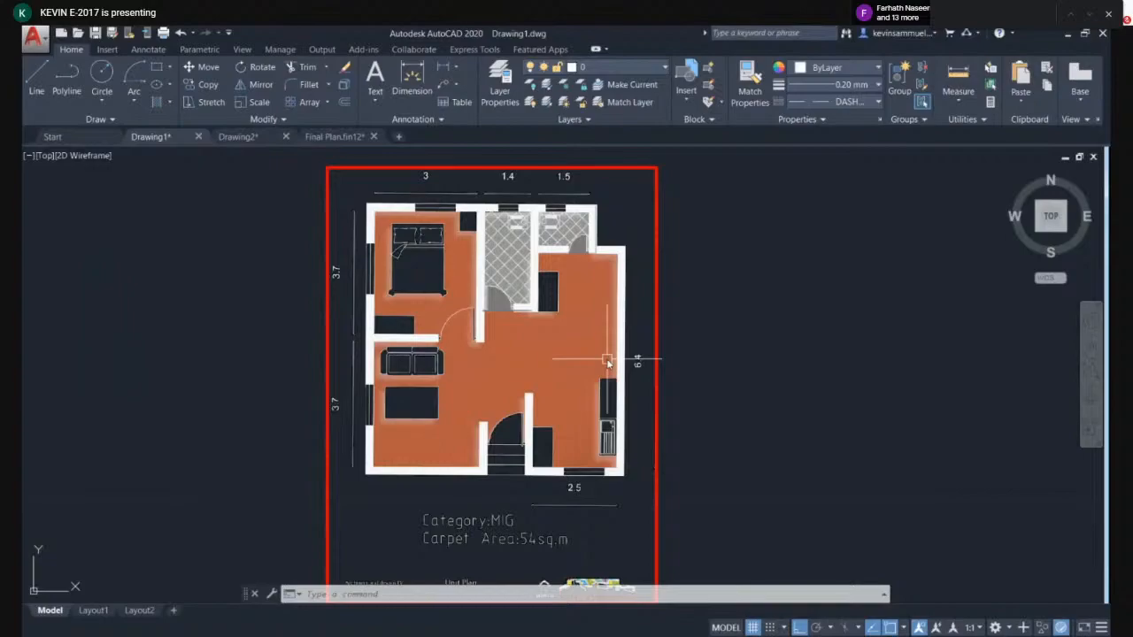
pyautogui.hotkey('ctrl', 'p')
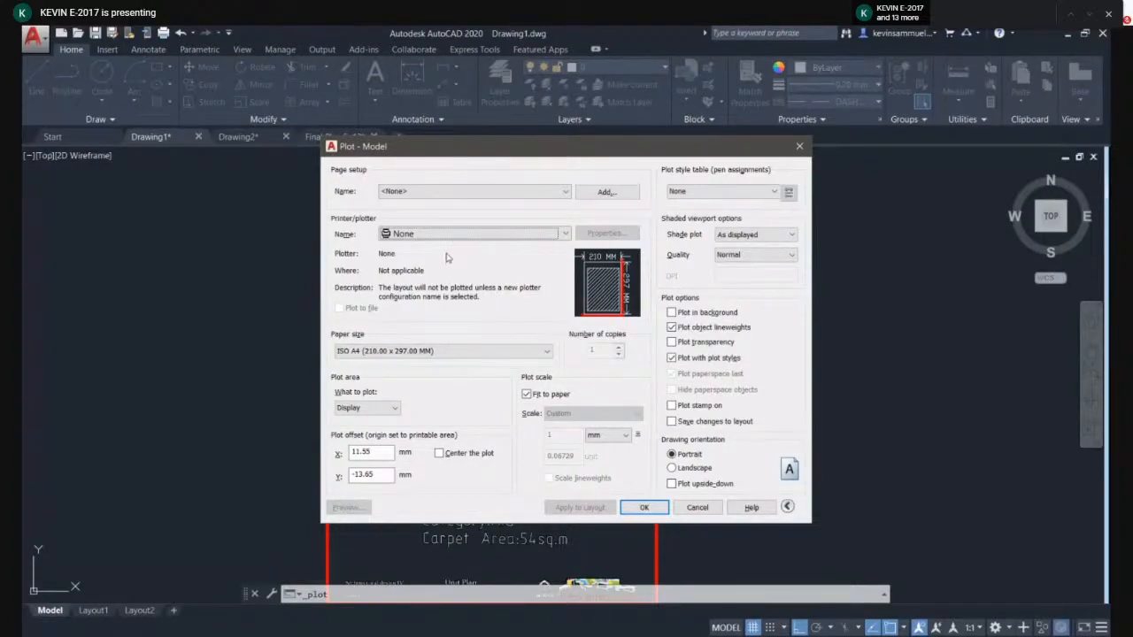
pyautogui.click(416, 235)
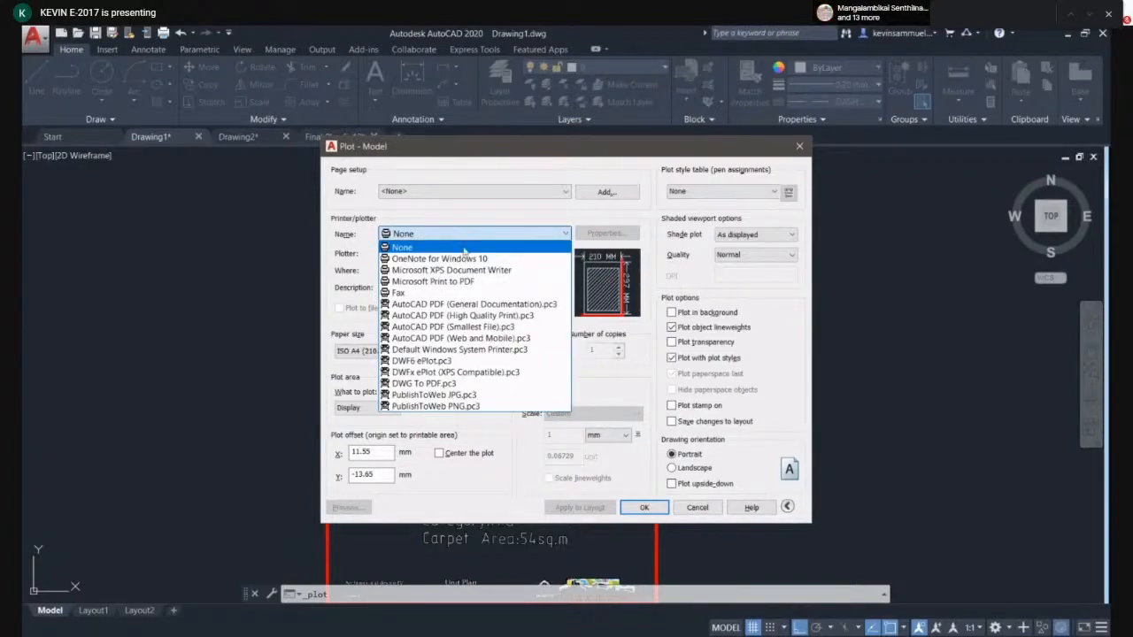
pyautogui.click(541, 317)
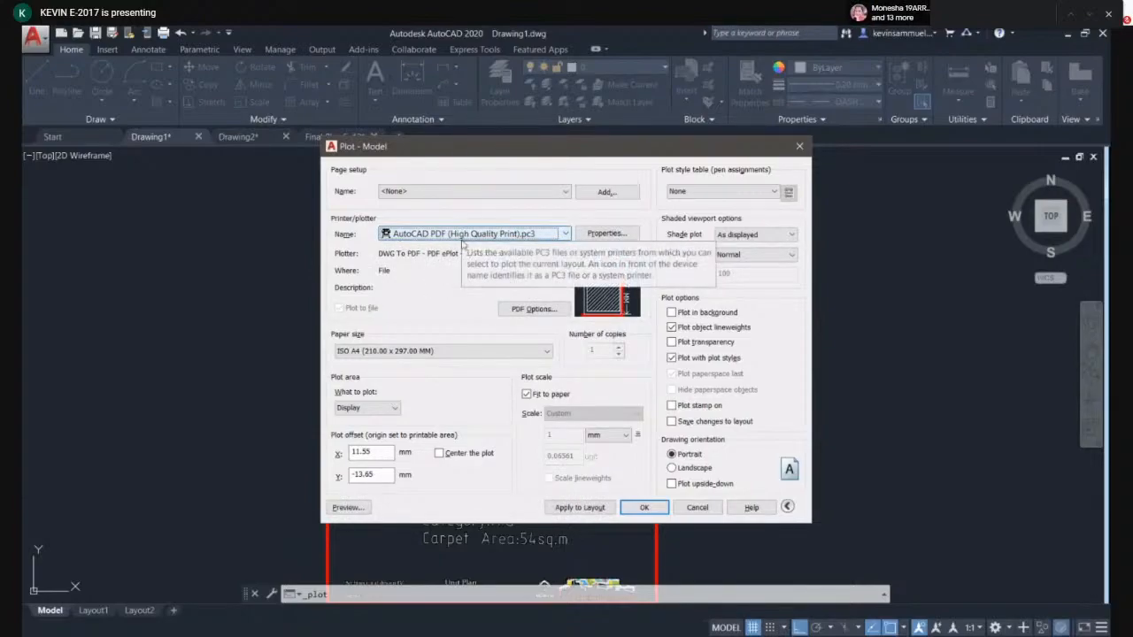
pyautogui.click(448, 351)
pyautogui.scroll(4, 449, 398)
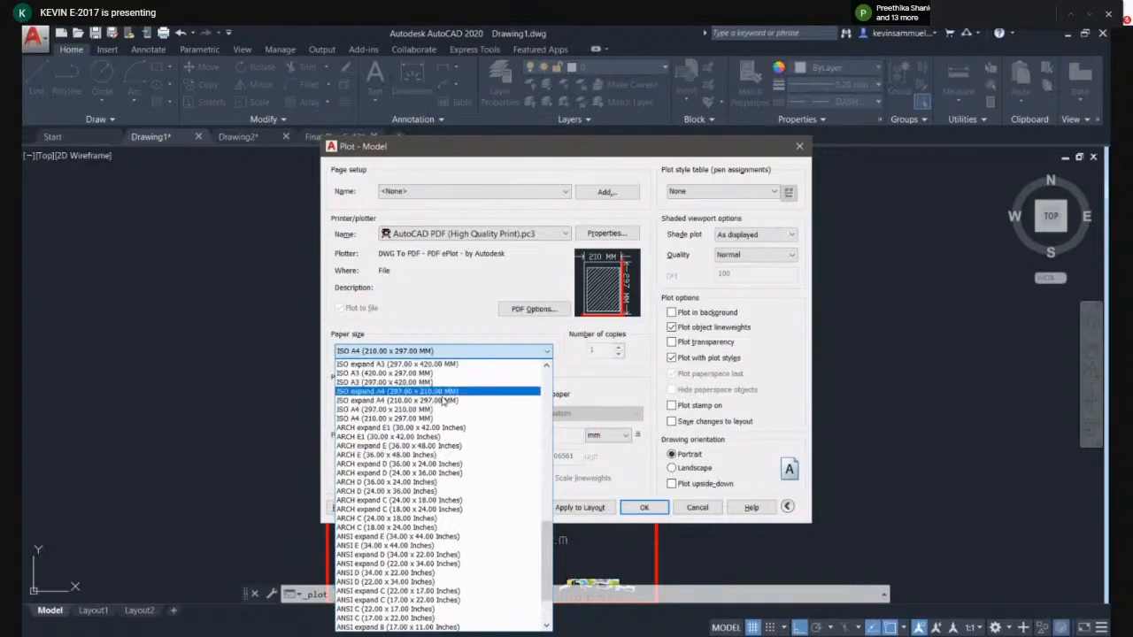
pyautogui.click(451, 364)
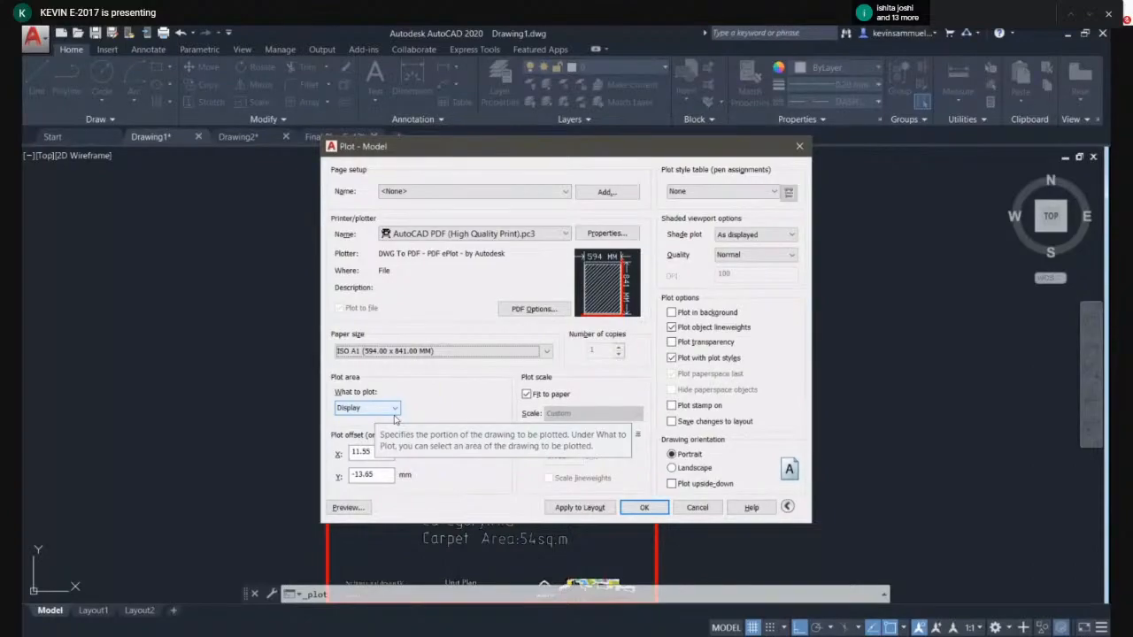
pyautogui.click(337, 508)
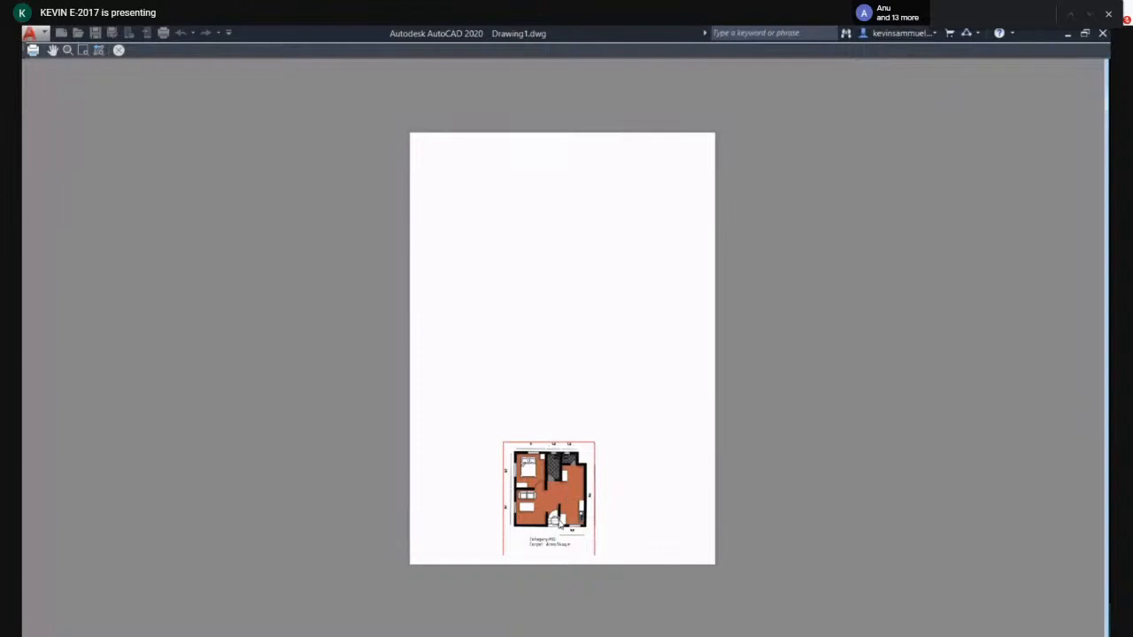
pyautogui.scroll(5, 555, 522)
pyautogui.scroll(-5, 531, 417)
pyautogui.press('Escape')
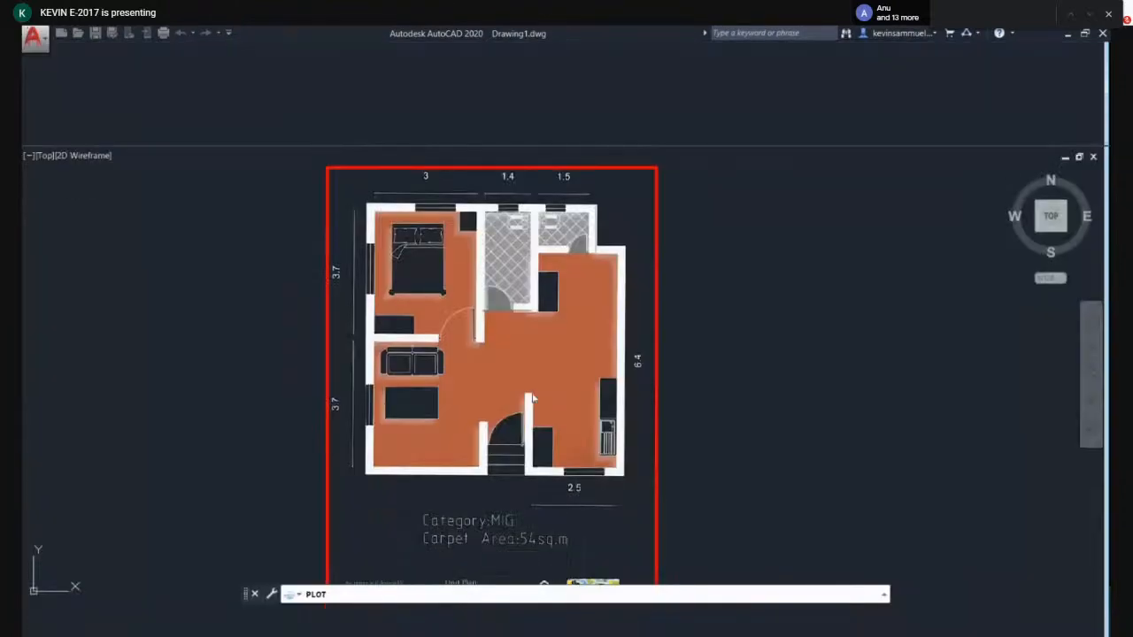
# - Draw a small rectangle and a tall narrow rectangle to the right of the floor plan
pyautogui.click(691, 500)
pyautogui.scroll(-4, 498, 350)
pyautogui.moveTo(713, 360); pyautogui.dragTo(595, 369, button='middle')
pyautogui.write('rec')
pyautogui.press('Return')
pyautogui.scroll(4, 507, 308)
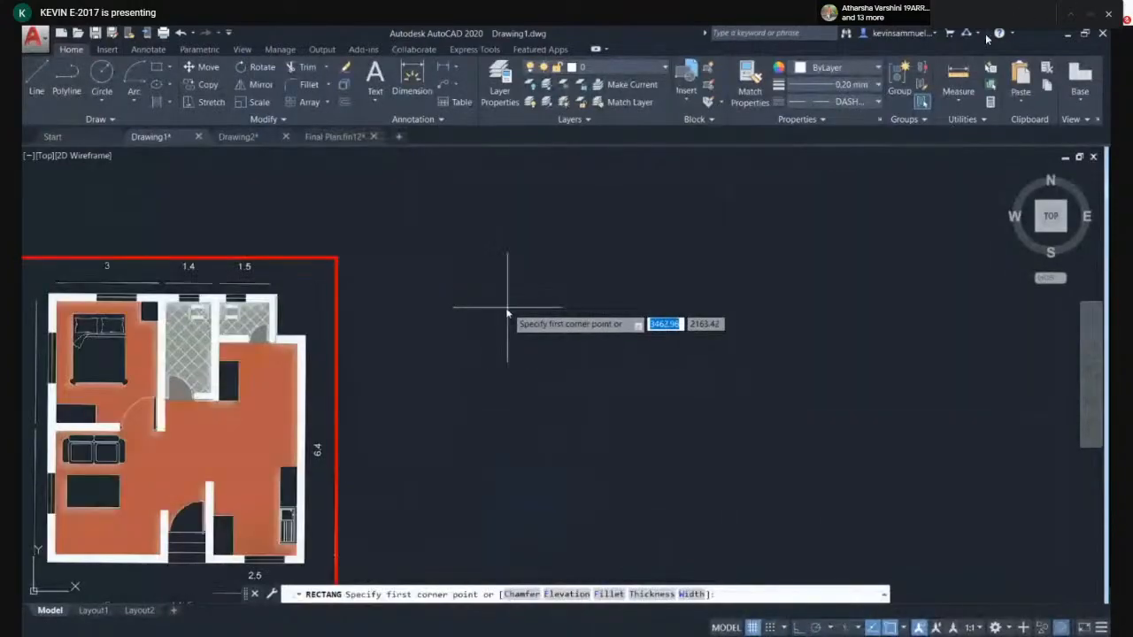
pyautogui.scroll(4, 393, 341)
pyautogui.click(383, 321)
pyautogui.click(431, 351)
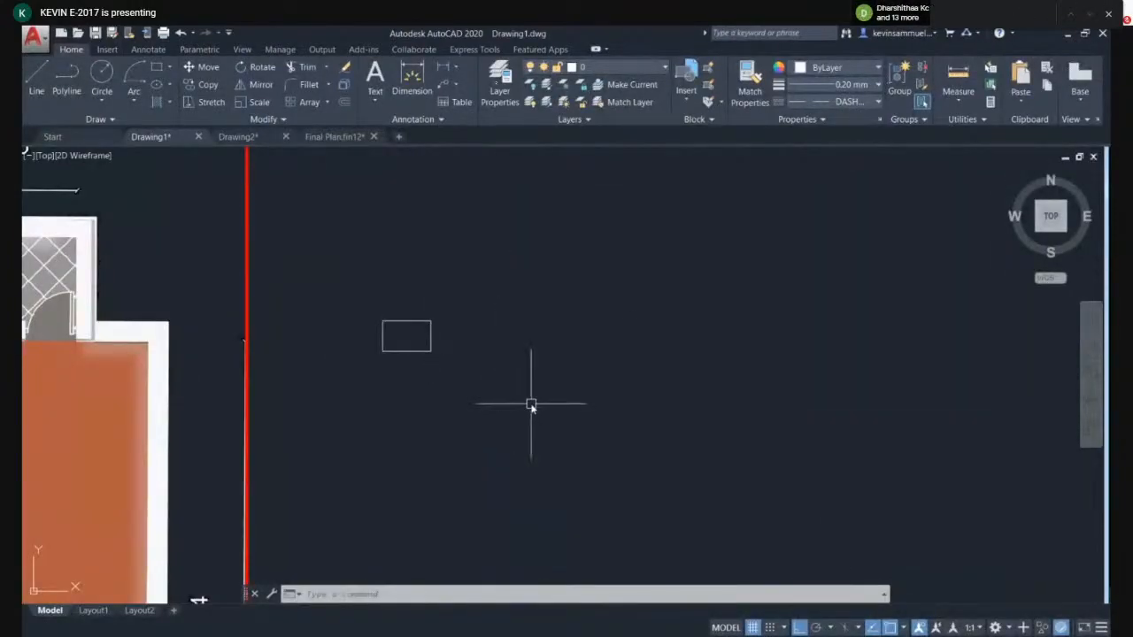
pyautogui.press('Return')
pyautogui.click(521, 185)
pyautogui.click(426, 535)
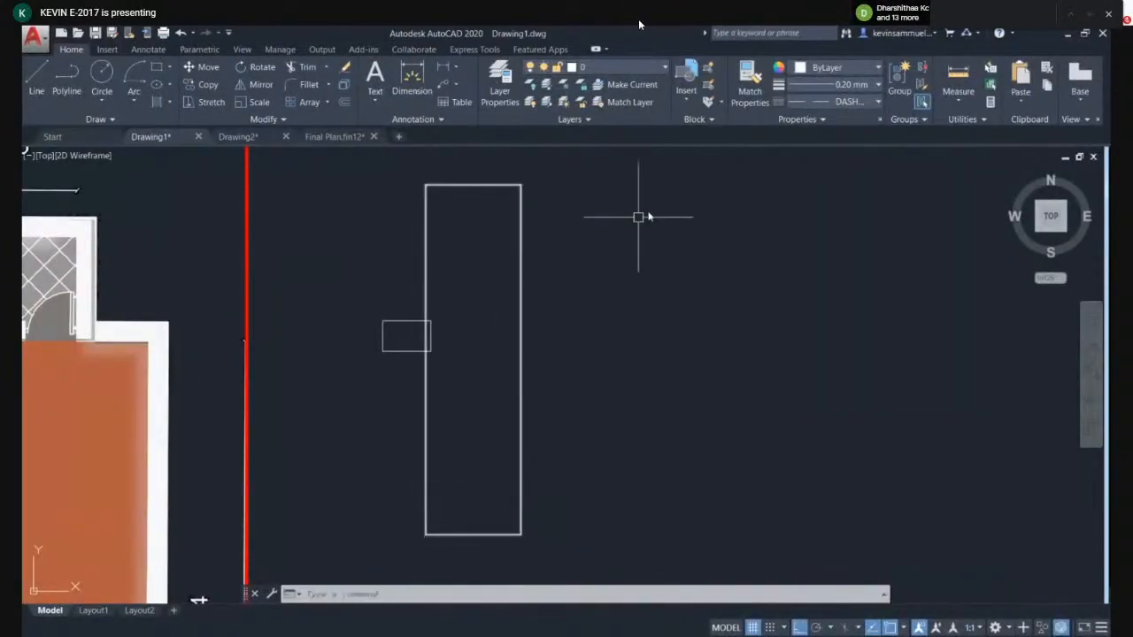
# - Make Door the current layer and draw a small rectangle beside the tall rectangle
pyautogui.click(639, 71)
pyautogui.click(593, 133)
pyautogui.click(617, 70)
pyautogui.click(593, 117)
pyautogui.press('Return')
pyautogui.click(603, 361)
pyautogui.click(784, 288)
pyautogui.scroll(-2, 761, 372)
pyautogui.scroll(-3, 746, 420)
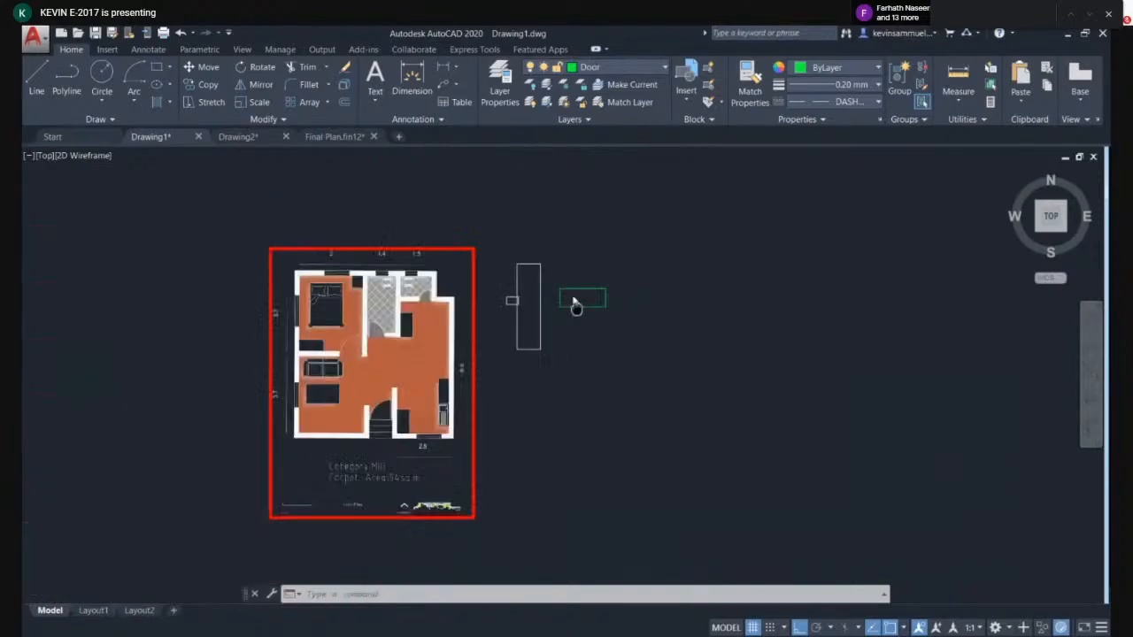
# - Draw a large rectangle below the symbols, to the right of the floor plan
pyautogui.click(716, 309)
pyautogui.click(608, 441)
pyautogui.write('rec')
pyautogui.press('Return')
pyautogui.click(715, 344)
pyautogui.click(497, 470)
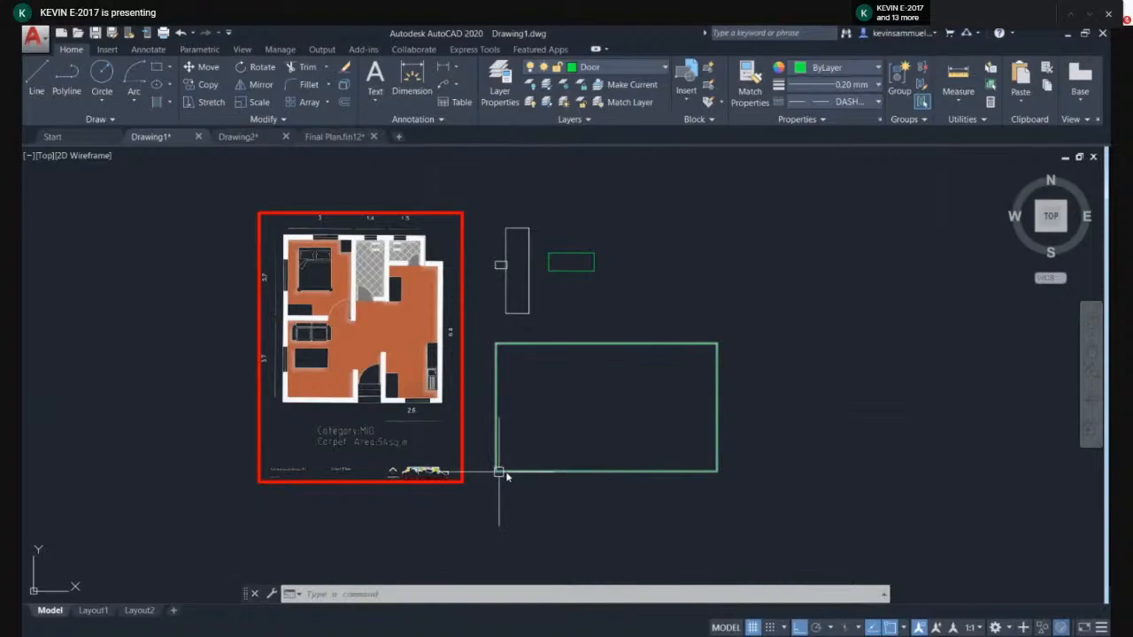
# - Open Plot, set the plotter to AutoCAD PDF (High Quality Print).pc3 and preview the display plot
pyautogui.scroll(-2, 536, 388)
pyautogui.hotkey('ctrl', 'p')
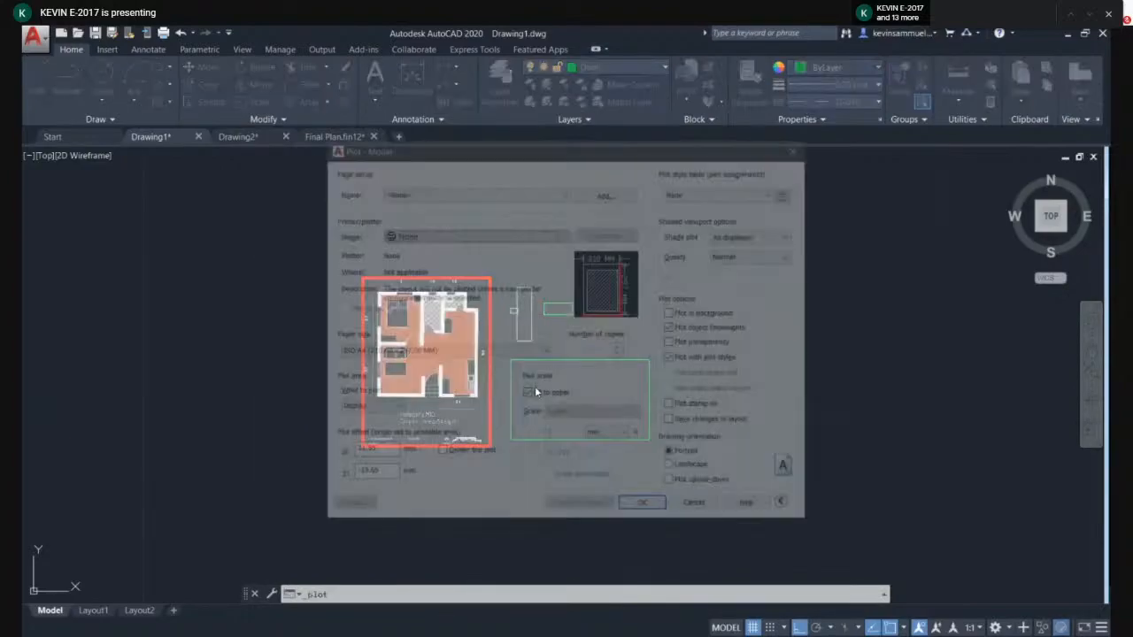
pyautogui.click(457, 233)
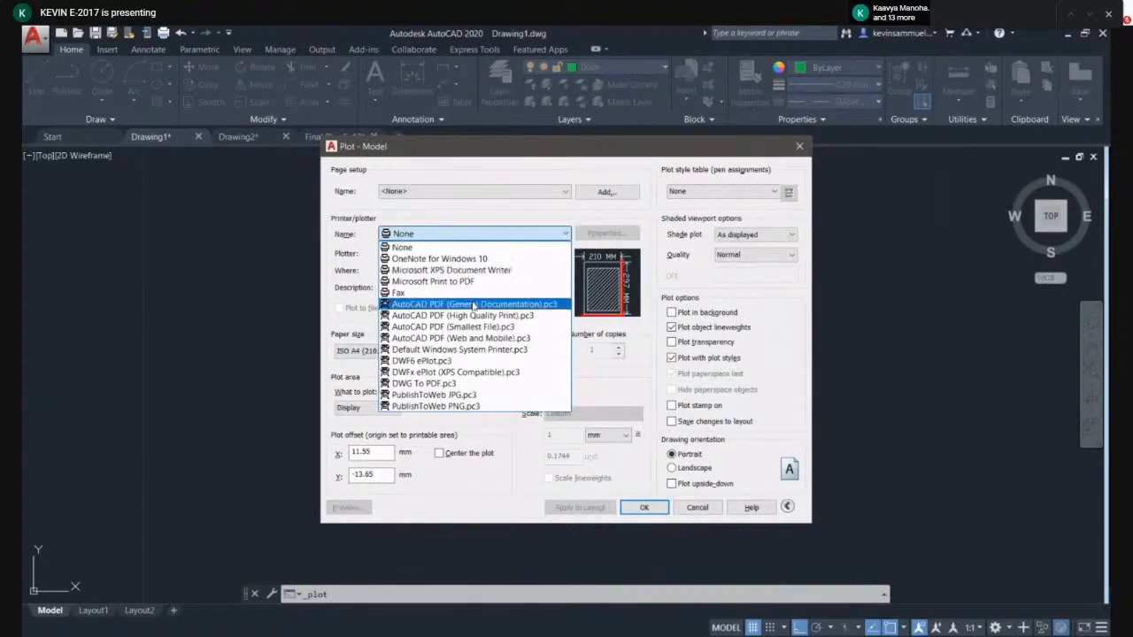
pyautogui.click(460, 315)
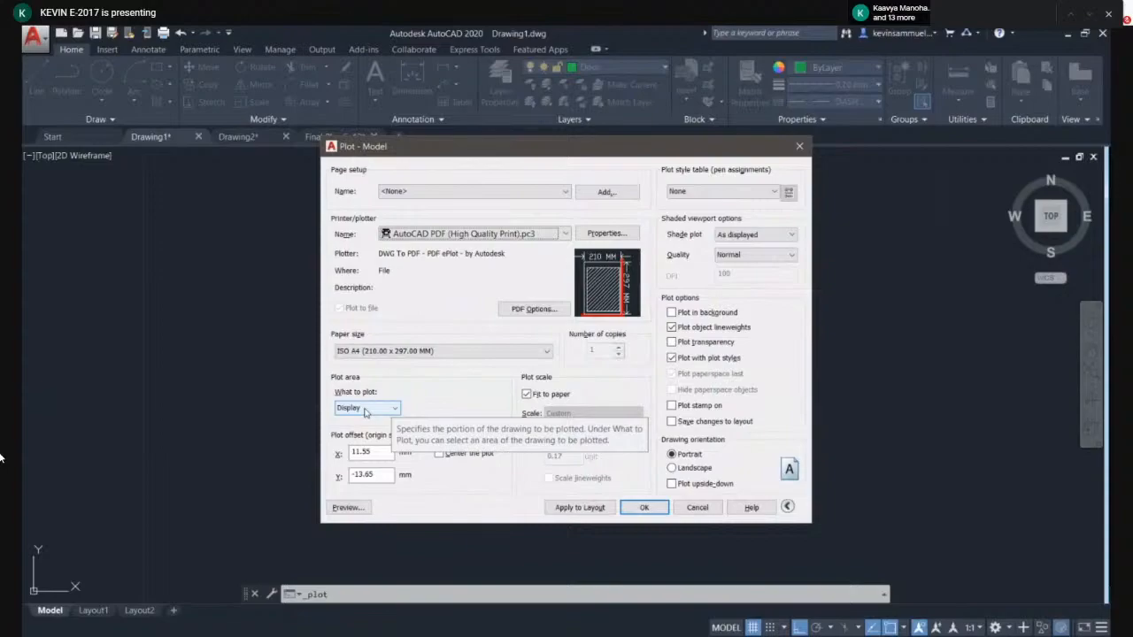
pyautogui.click(348, 507)
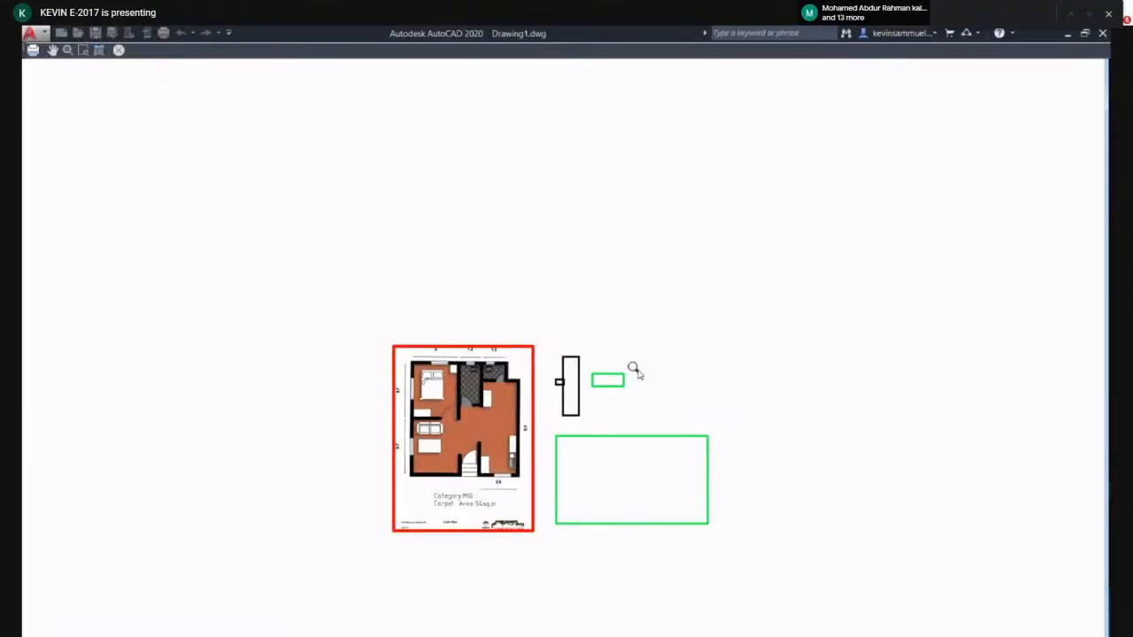
pyautogui.press('Escape')
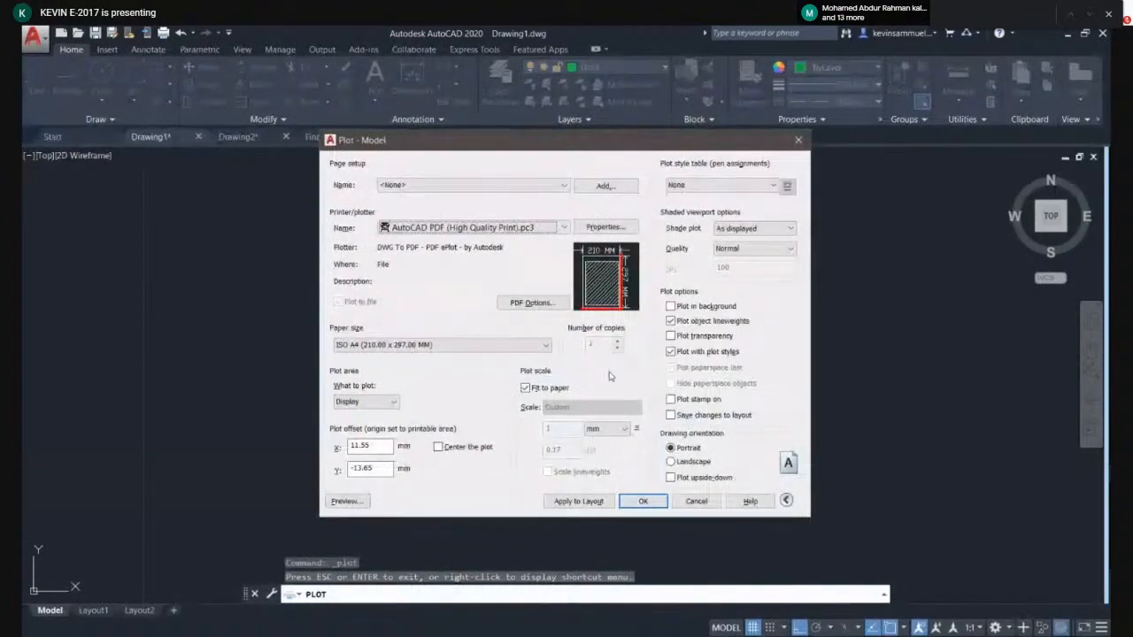
# - Set the plot area to a window around the floor plan's frame and preview it
pyautogui.moveTo(497, 154); pyautogui.dragTo(685, 252)
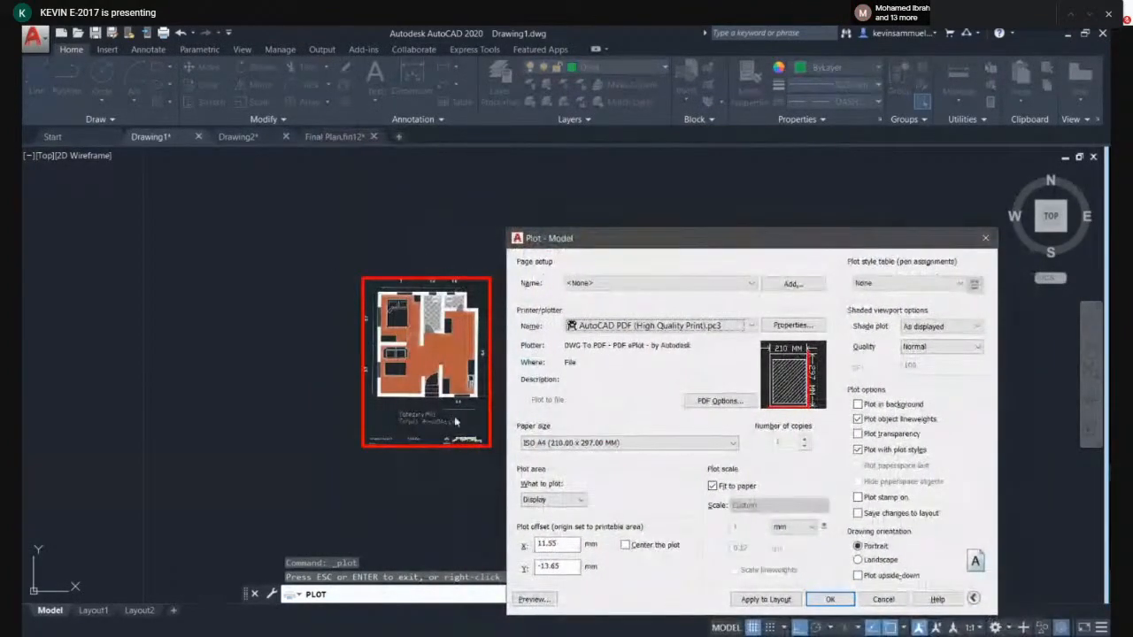
pyautogui.moveTo(704, 236); pyautogui.dragTo(700, 211)
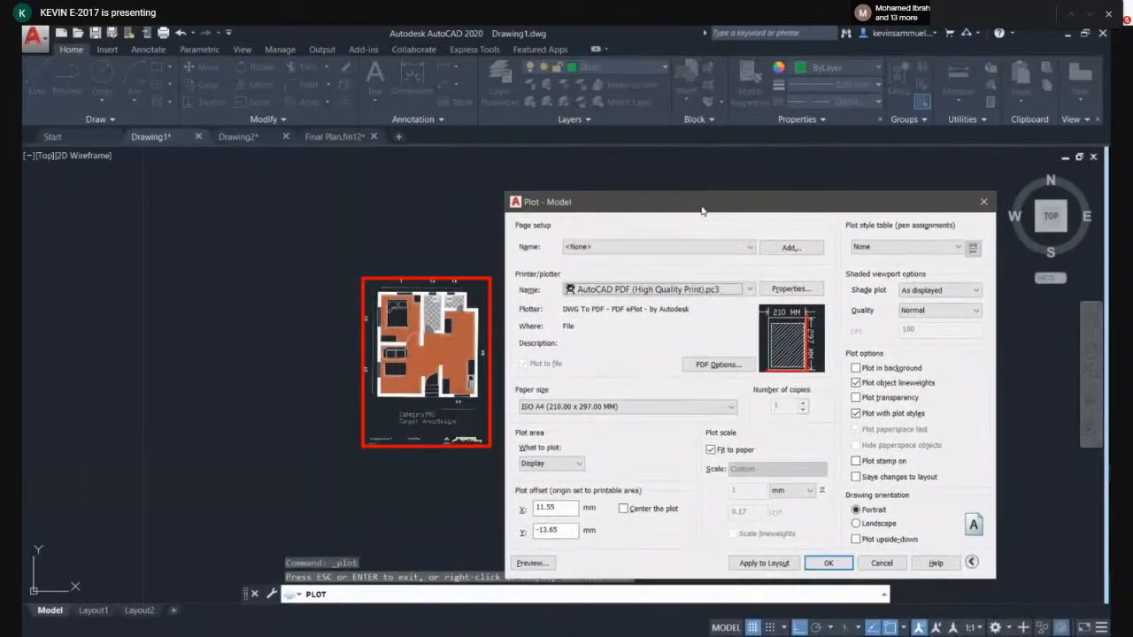
pyautogui.click(562, 463)
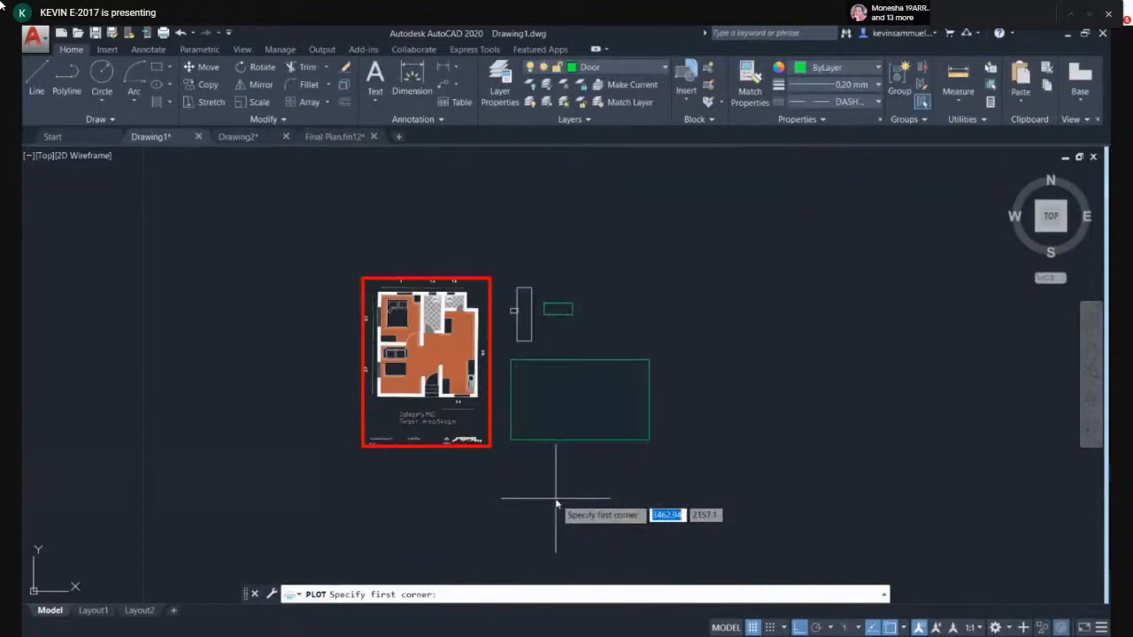
pyautogui.scroll(3, 501, 496)
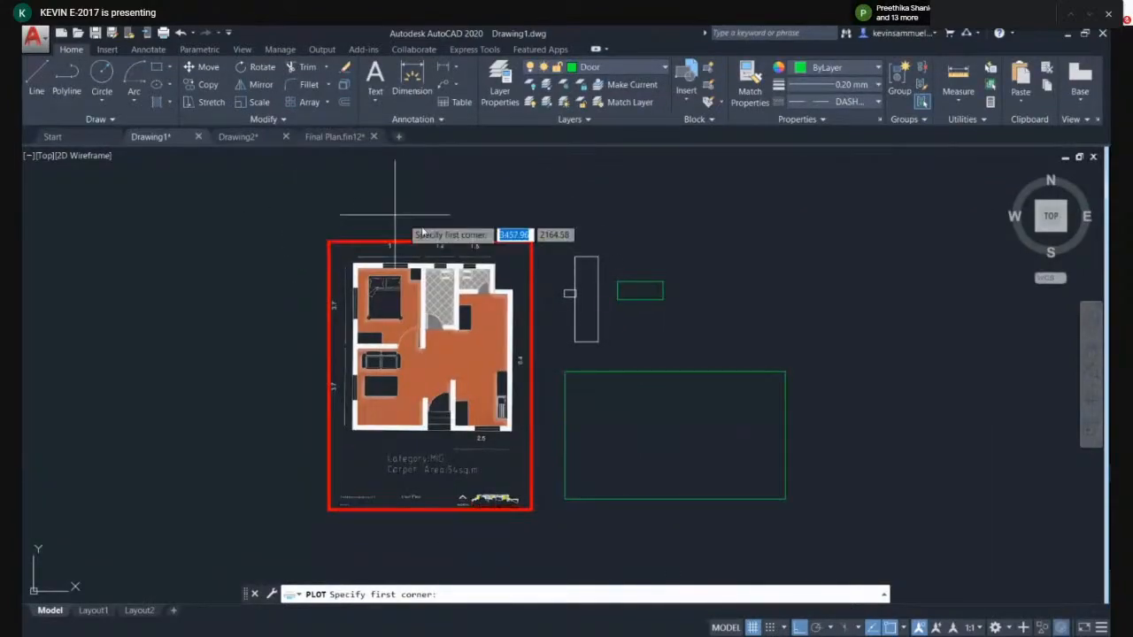
pyautogui.click(311, 219)
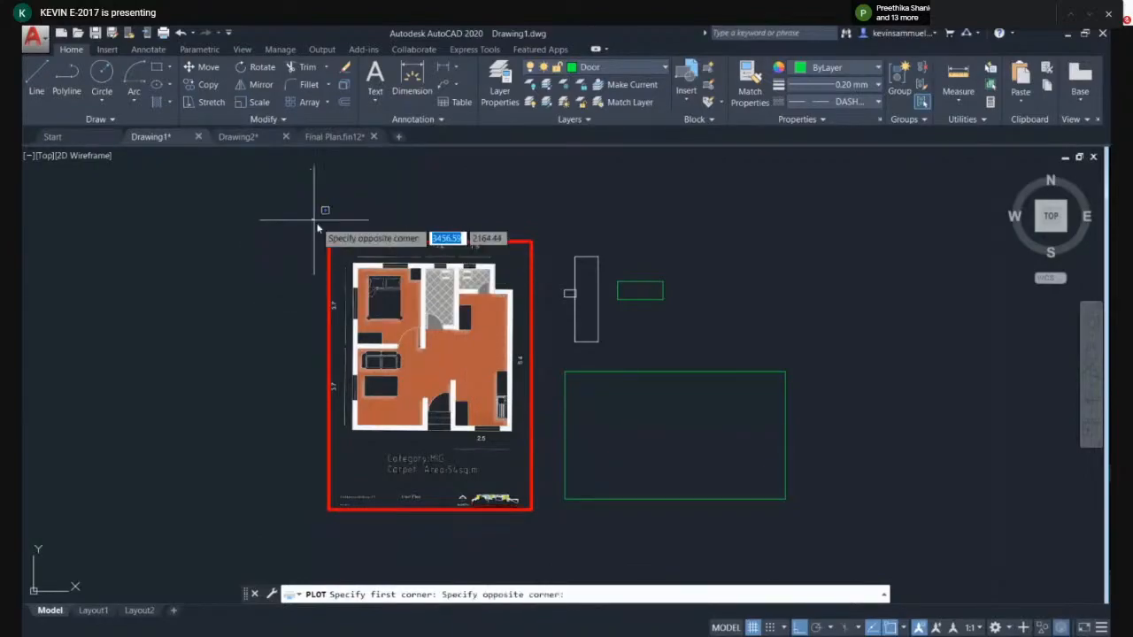
pyautogui.click(544, 529)
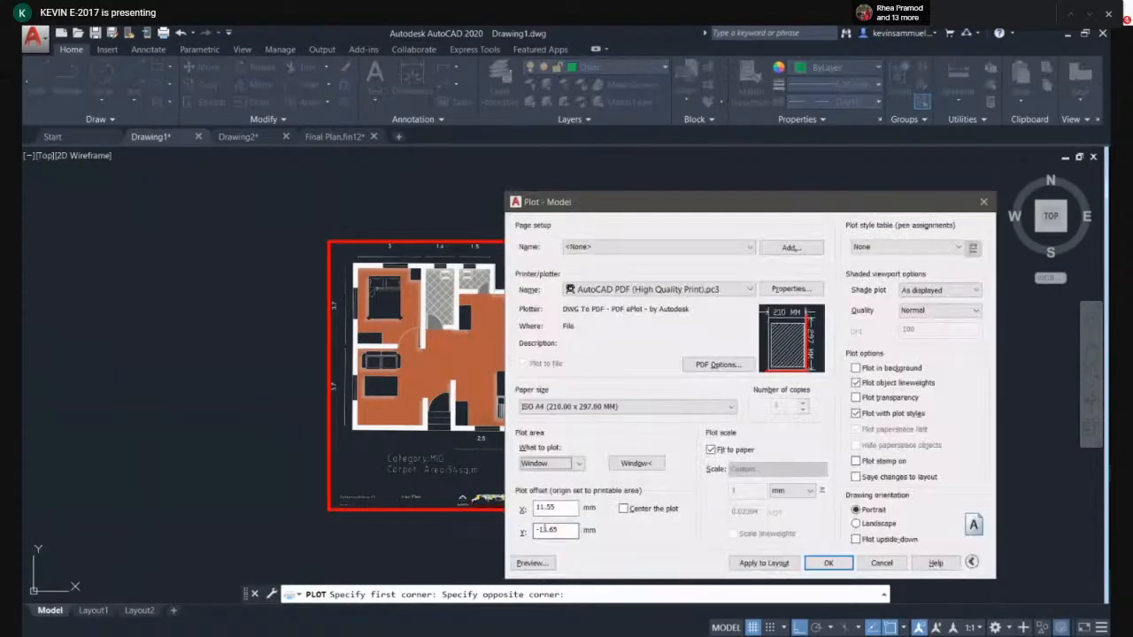
pyautogui.click(532, 564)
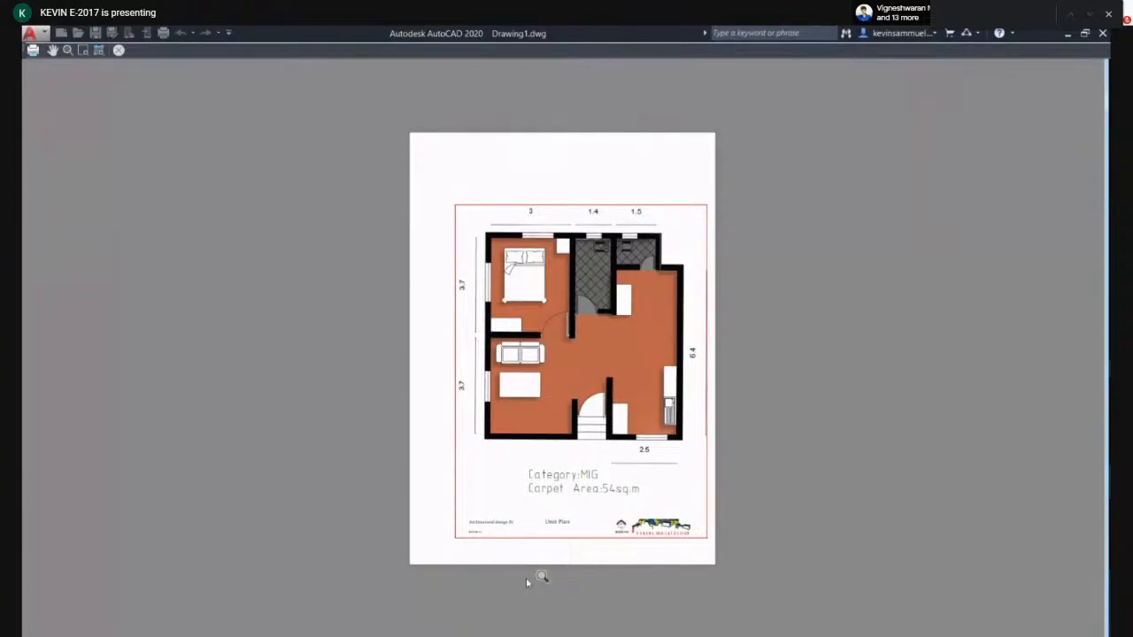
pyautogui.press('Escape')
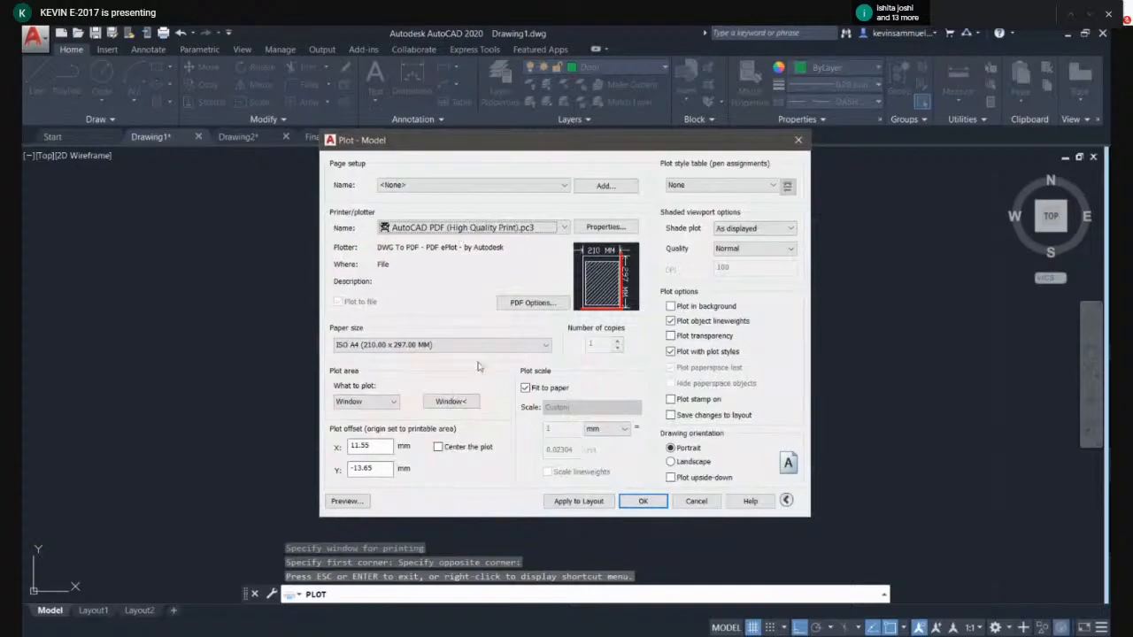
# - Redefine the plot window around the floor plan and switch off Fit to paper with a 1 mm = 0.1 unit scale
pyautogui.click(467, 402)
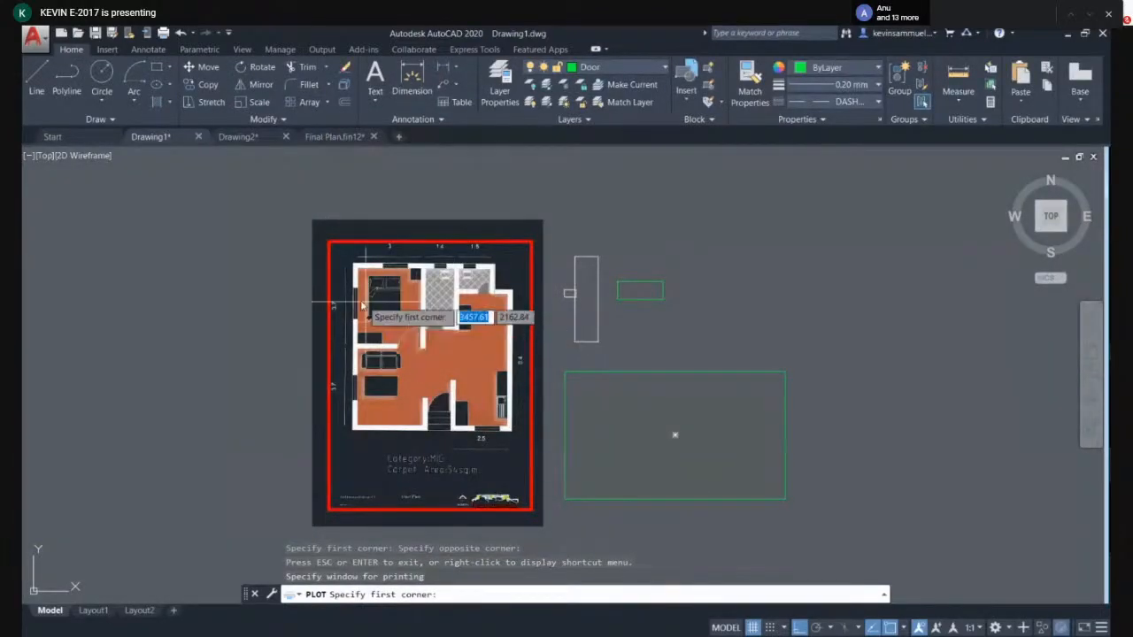
pyautogui.scroll(2, 317, 235)
pyautogui.click(316, 237)
pyautogui.scroll(-4, 398, 292)
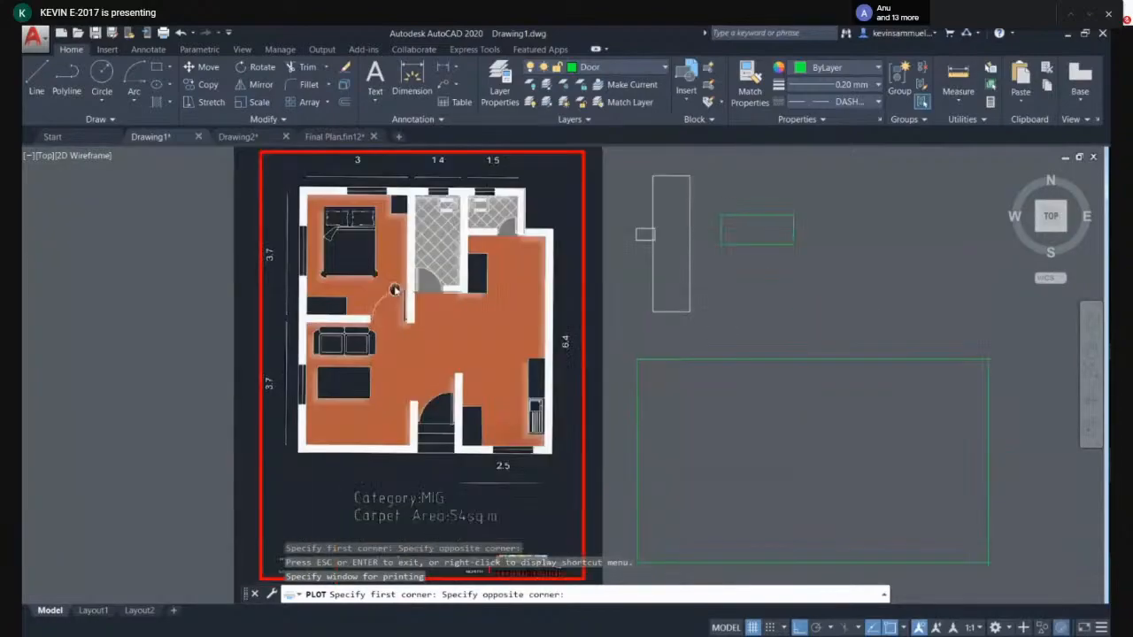
pyautogui.click(475, 412)
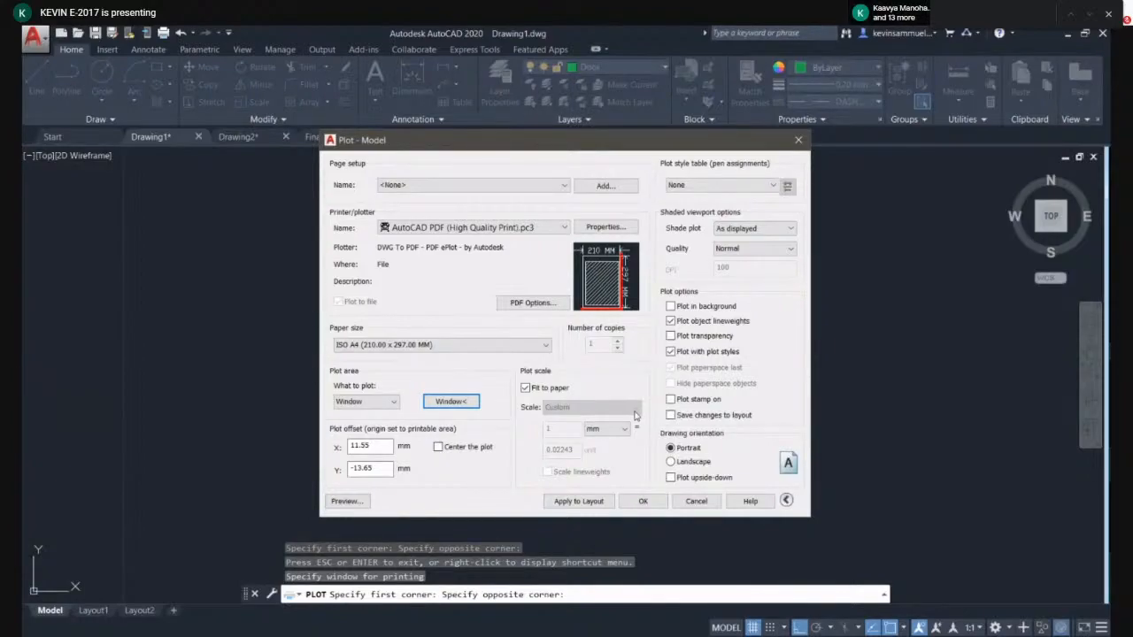
pyautogui.click(526, 389)
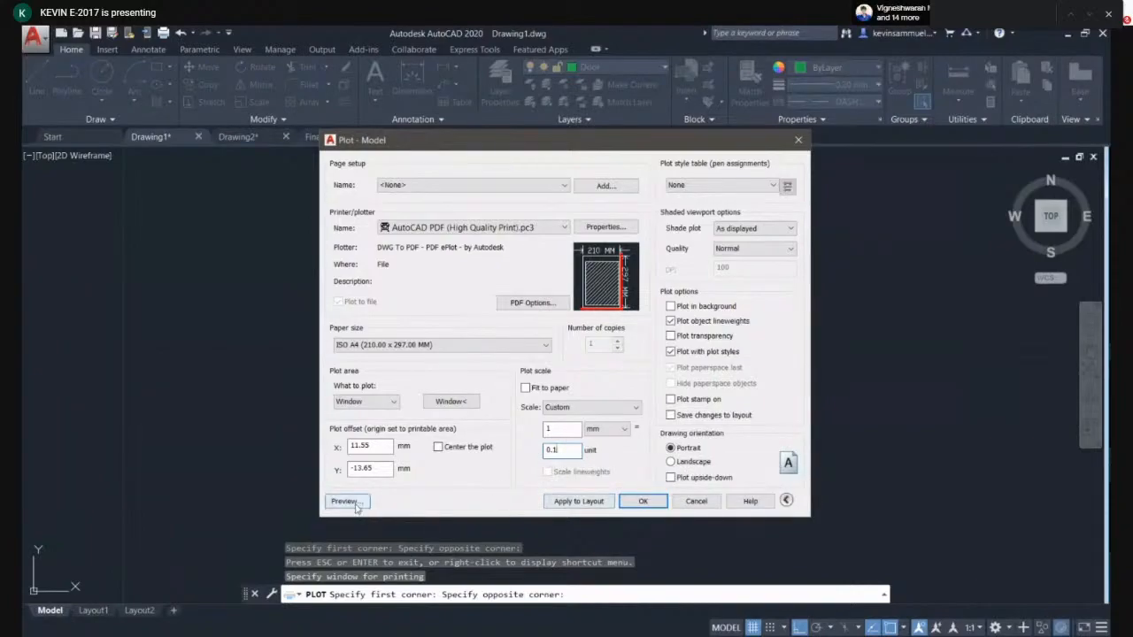
# - Try to plot to PDF, always continuing past the annotation scale mismatch, then cancel the file save
pyautogui.click(642, 501)
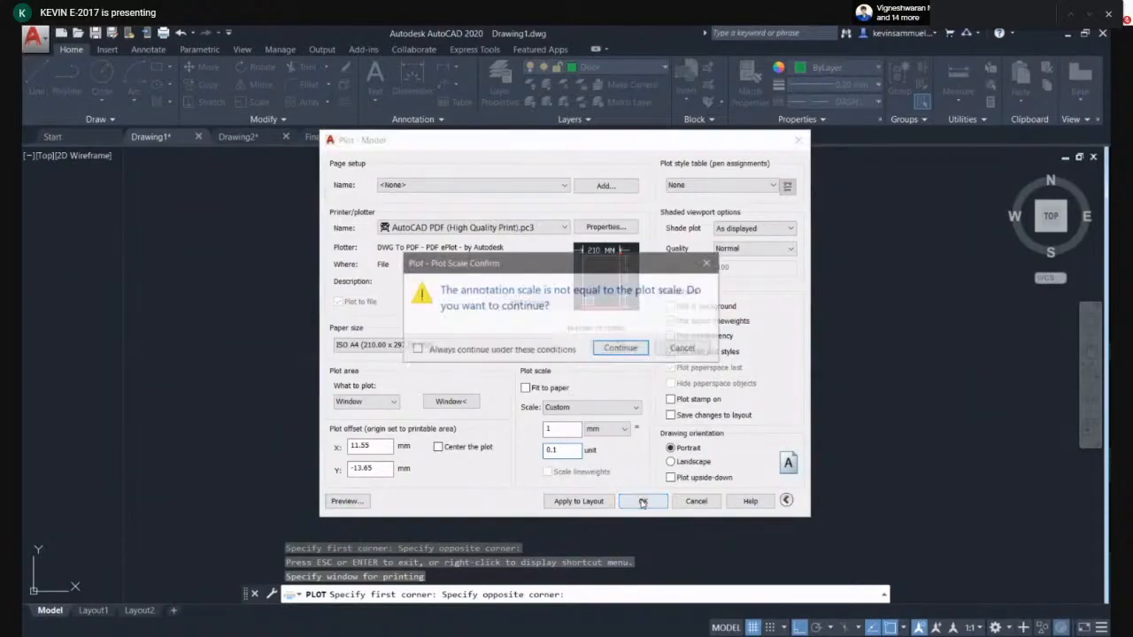
pyautogui.click(416, 349)
pyautogui.click(622, 349)
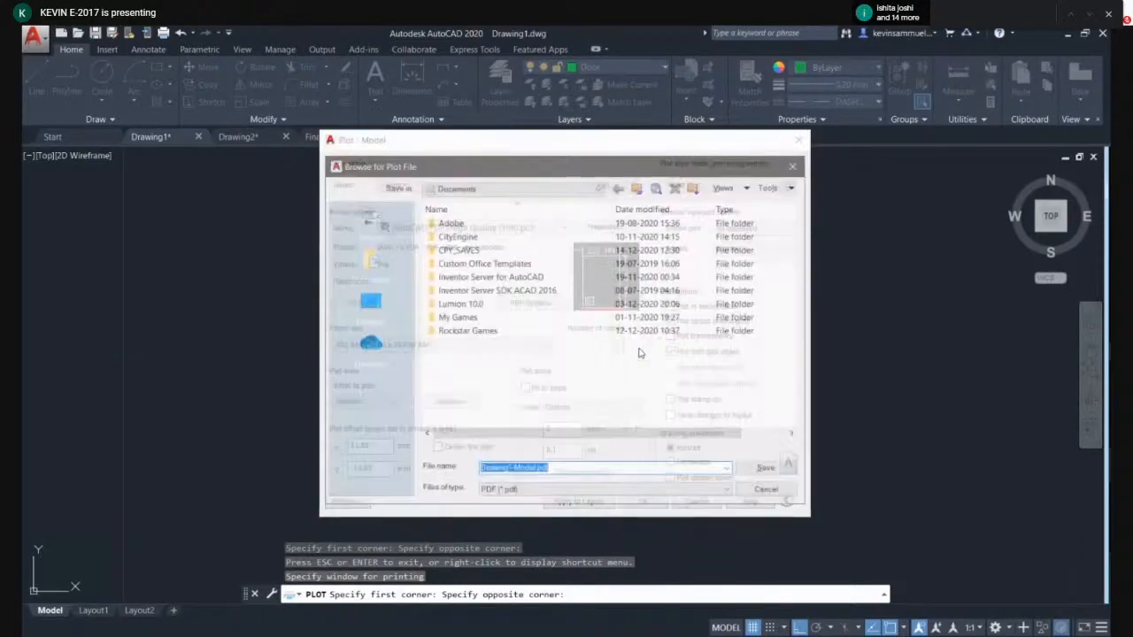
pyautogui.click(764, 489)
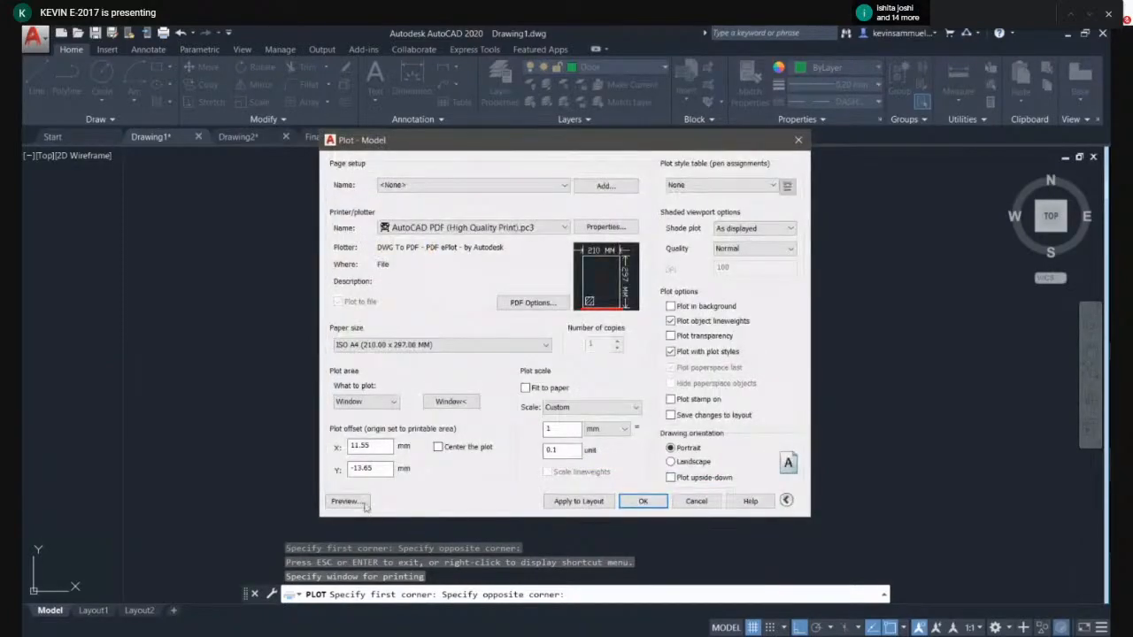
# - Preview the plot at the custom scale
pyautogui.click(358, 502)
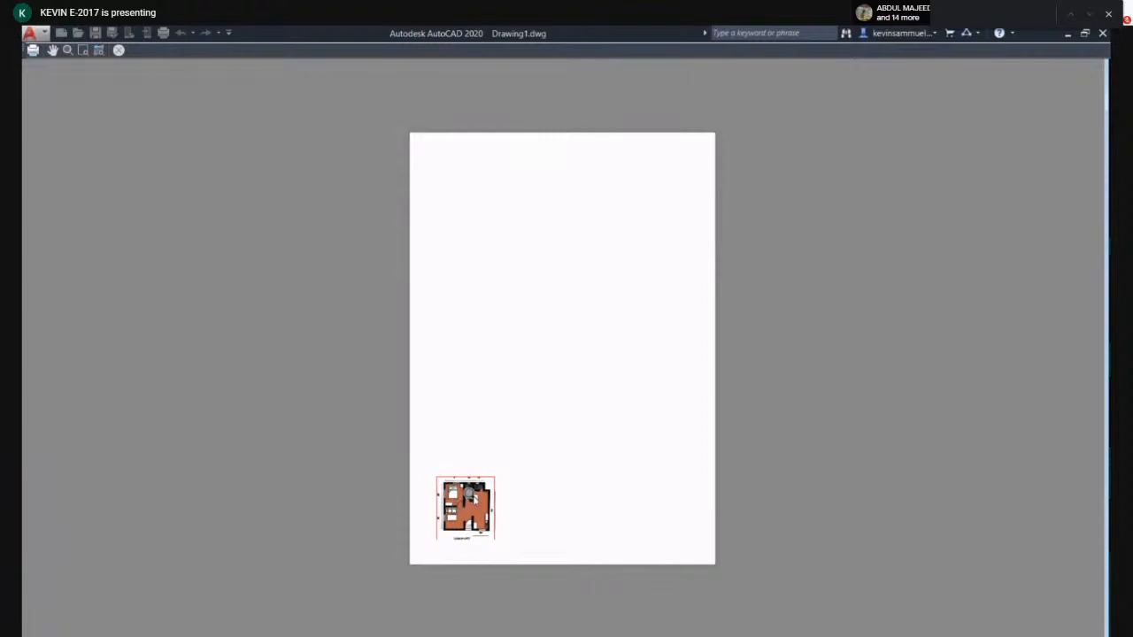
# - Try a custom plot scale of 1 mm = 0.5 units with a preview, then close the plot dialog
pyautogui.press('Escape')
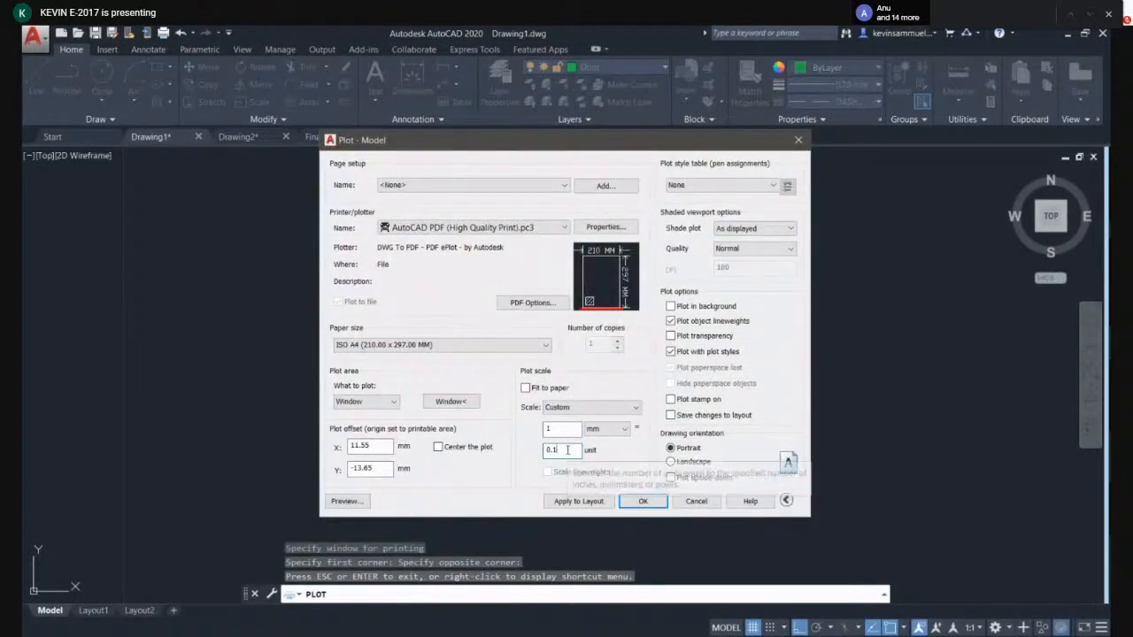
pyautogui.press('BackSpace')
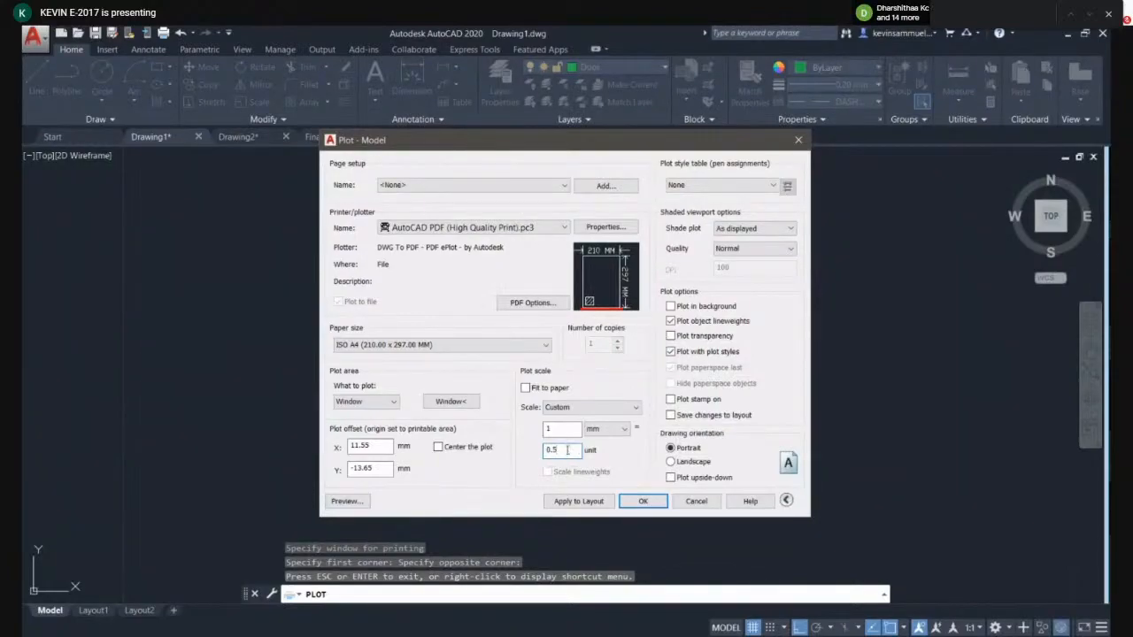
pyautogui.click(354, 500)
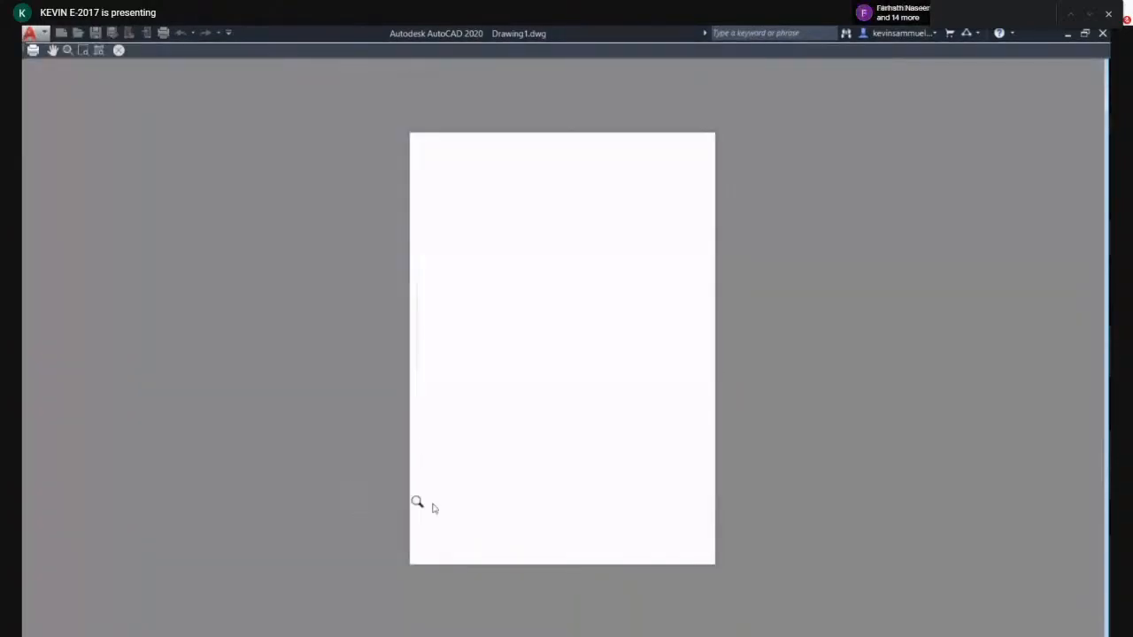
pyautogui.scroll(4, 438, 563)
pyautogui.scroll(-2, 440, 549)
pyautogui.press('Escape')
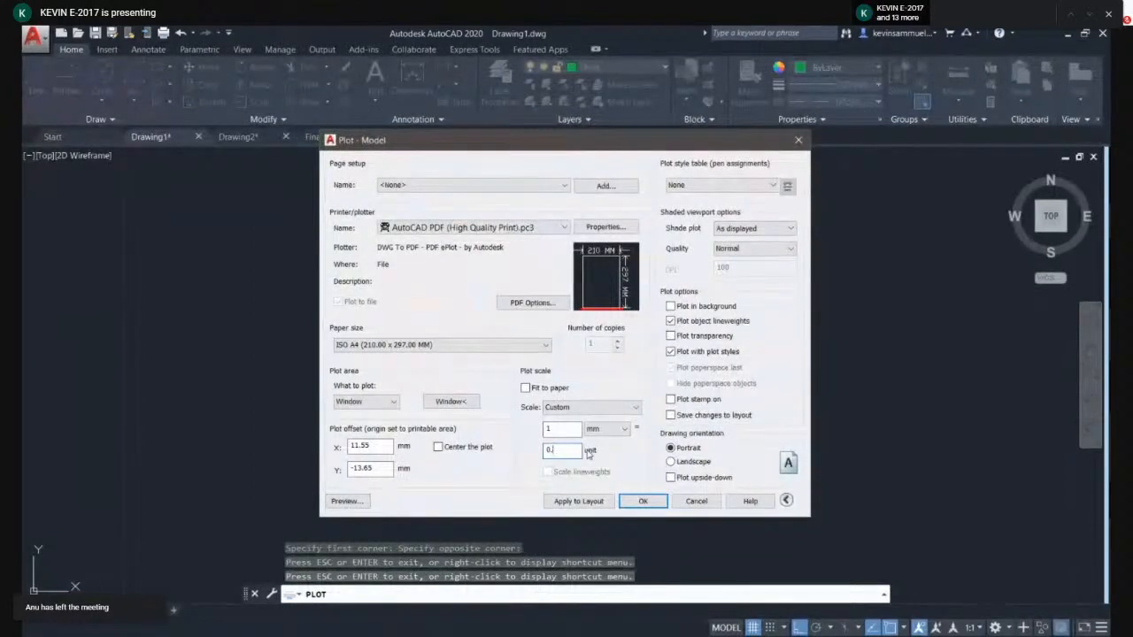
pyautogui.press('Escape')
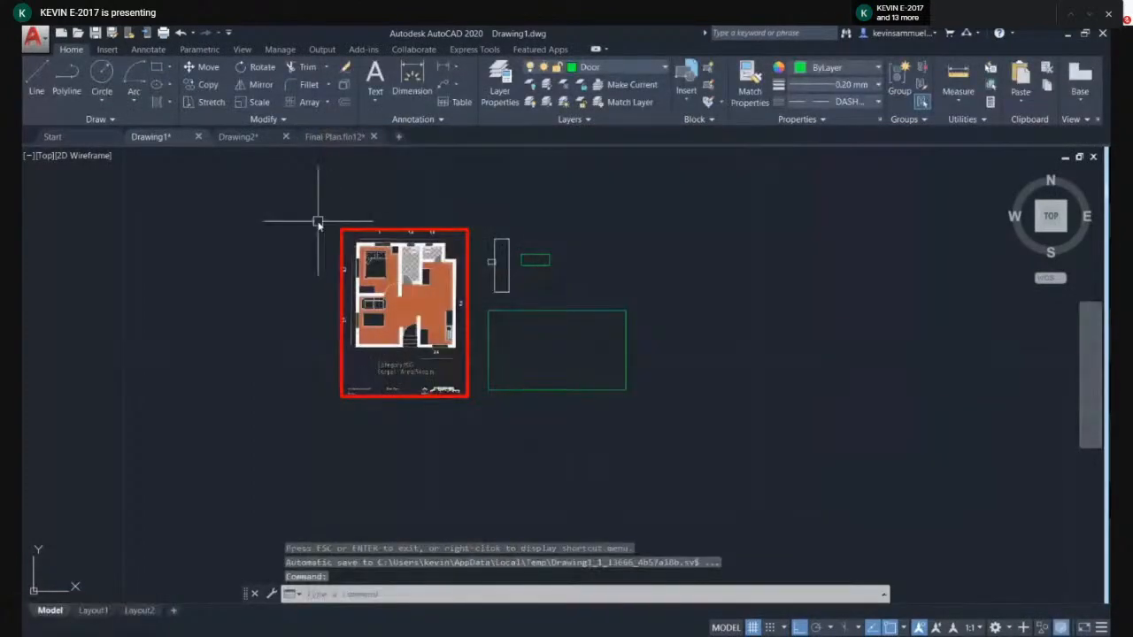
# - Reopen the plot dialog and set the paper size to ISO A2 (594.00 x 420.00 MM)
pyautogui.hotkey('ctrl', 'p')
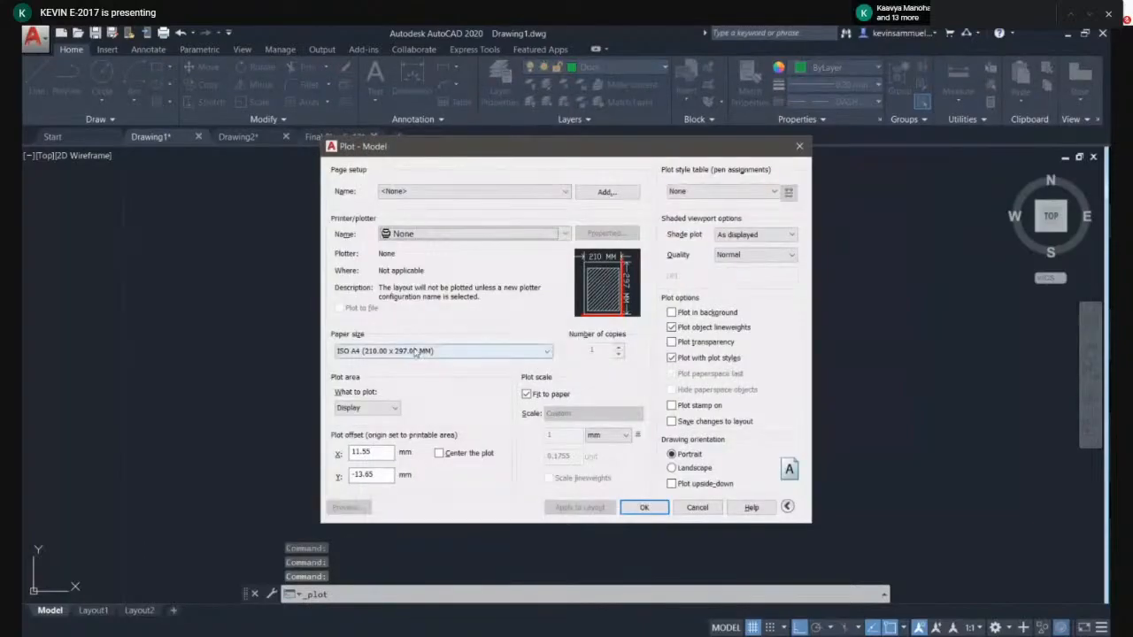
pyautogui.click(405, 350)
pyautogui.scroll(1, 397, 425)
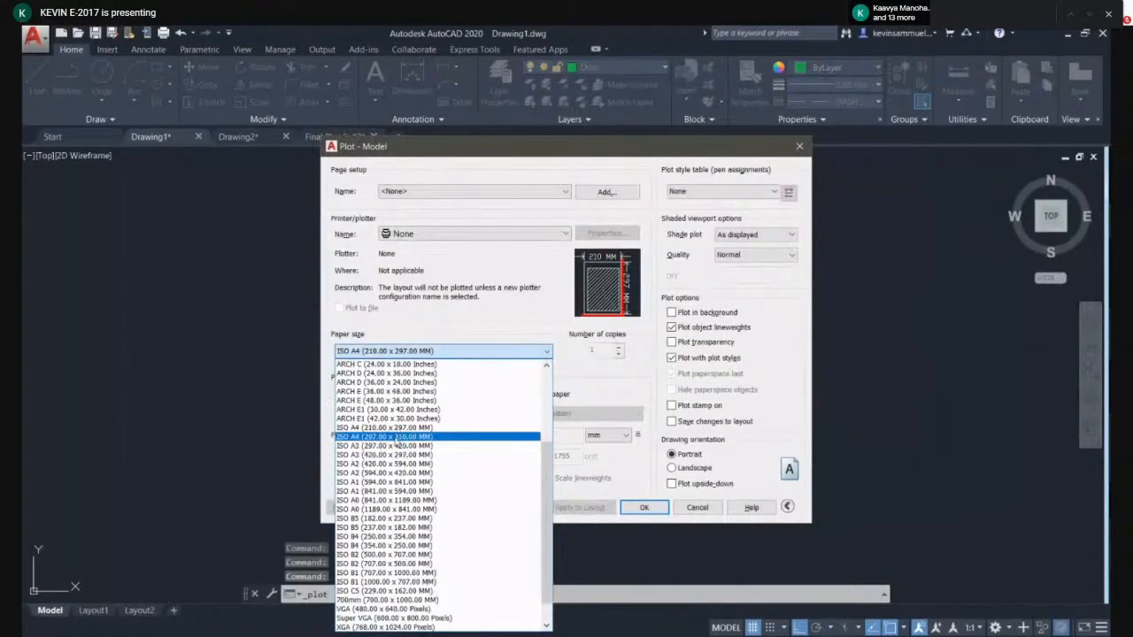
pyautogui.click(384, 473)
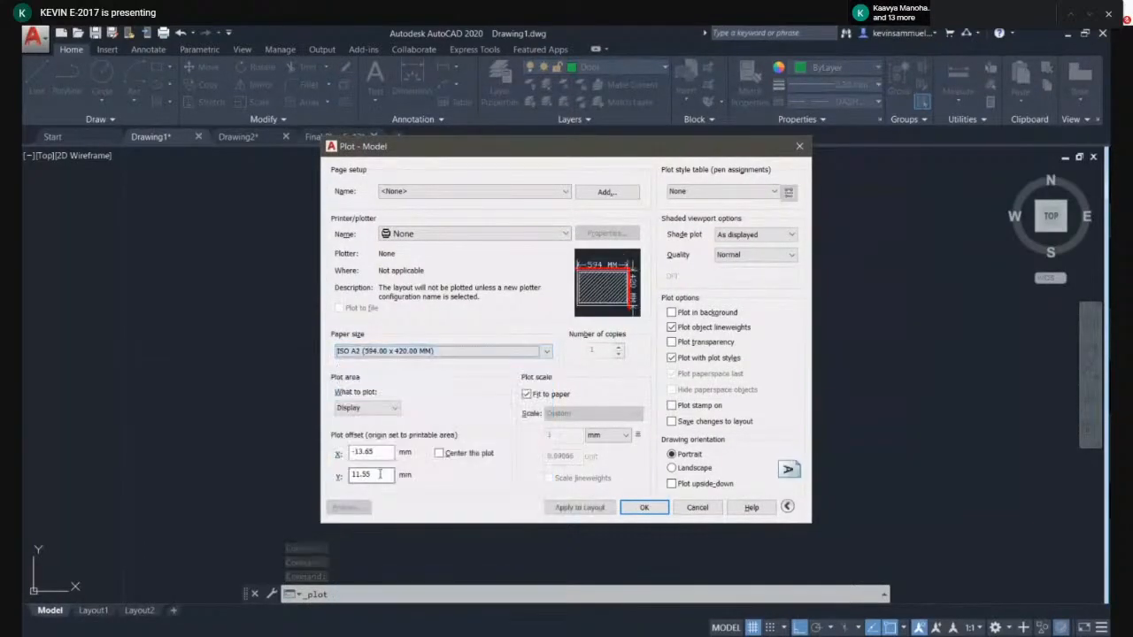
# - Set the plot area to a window around the floor plan, centre the plot and switch off Fit to paper
pyautogui.click(367, 408)
pyautogui.click(381, 444)
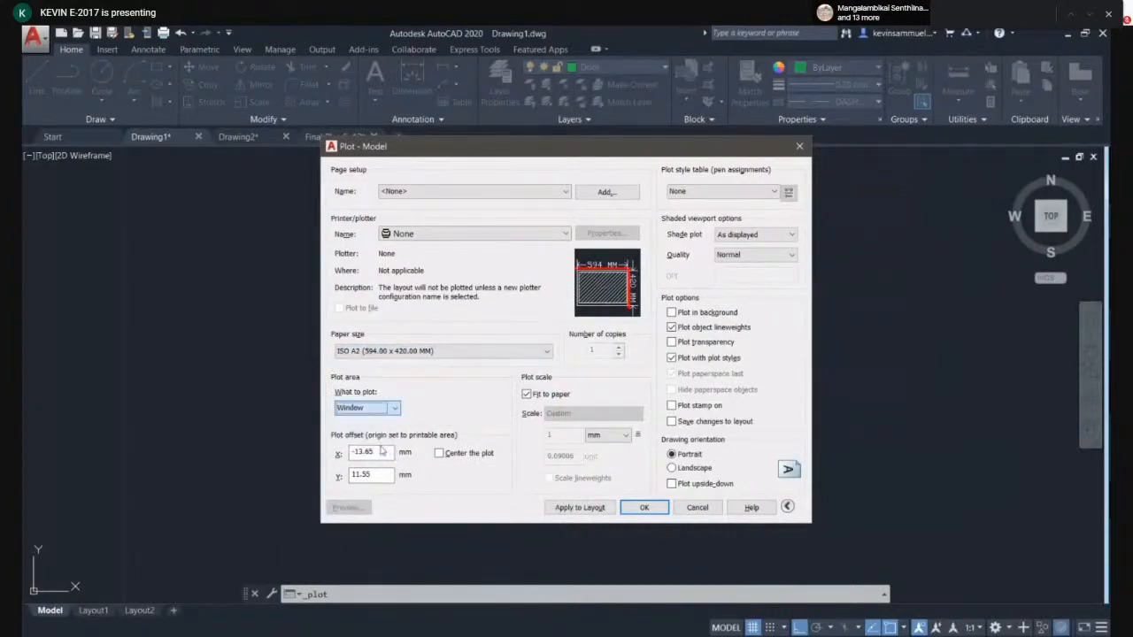
pyautogui.click(321, 214)
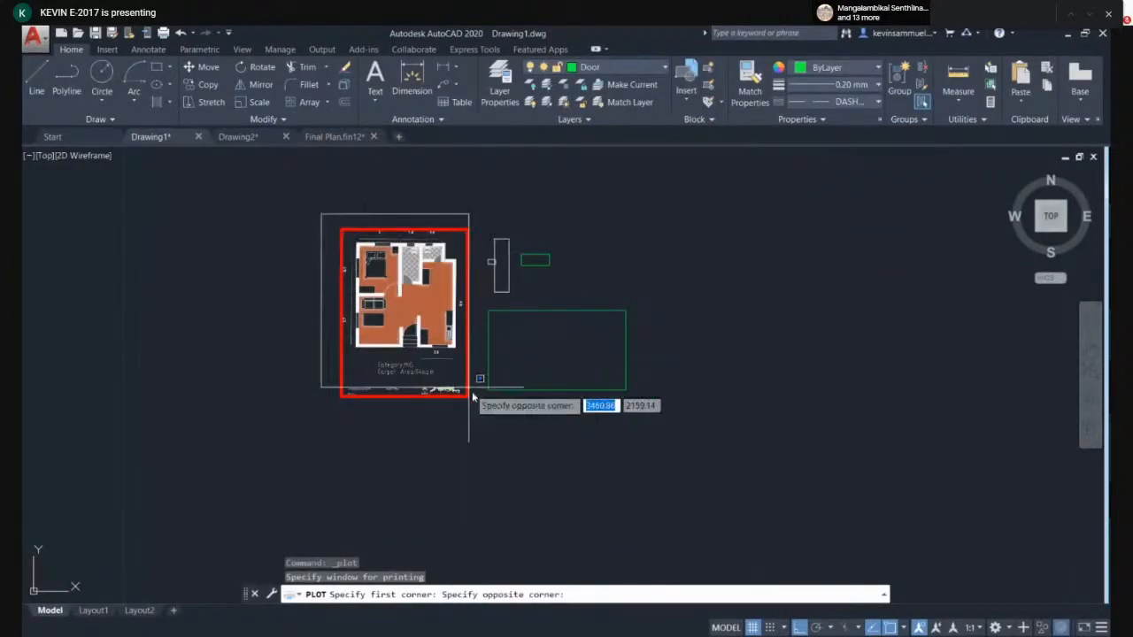
pyautogui.click(485, 416)
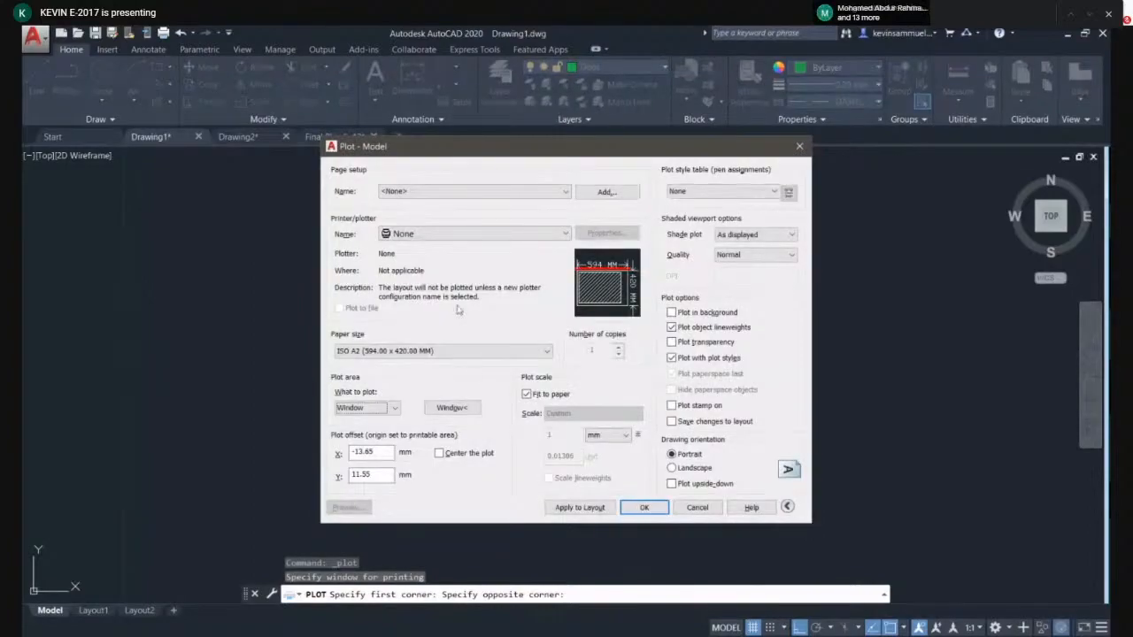
pyautogui.click(439, 453)
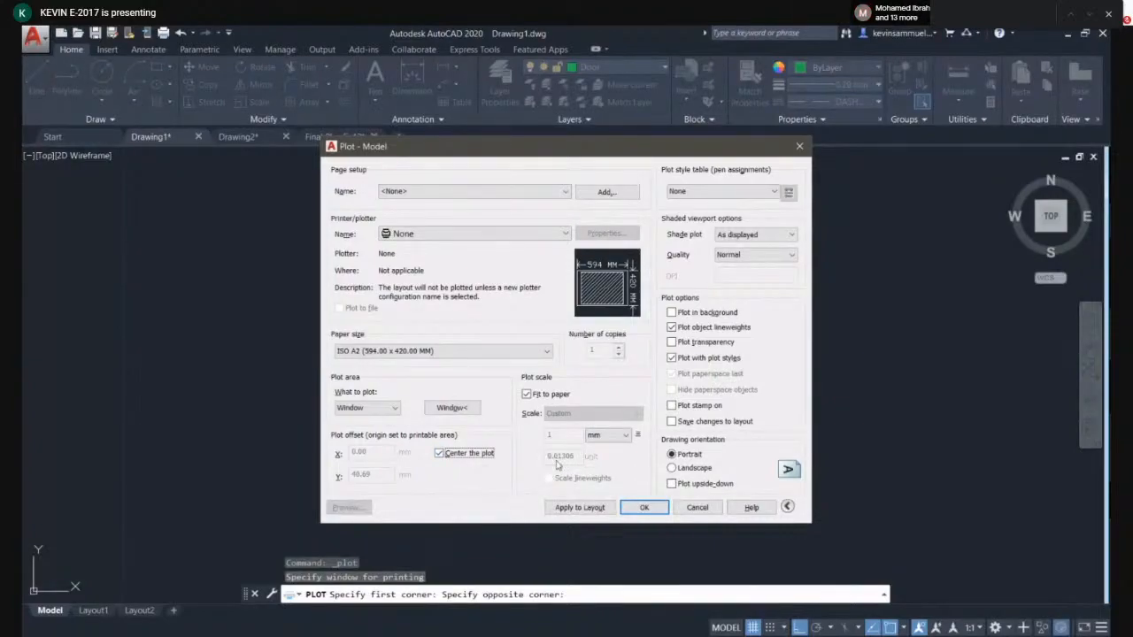
pyautogui.click(527, 395)
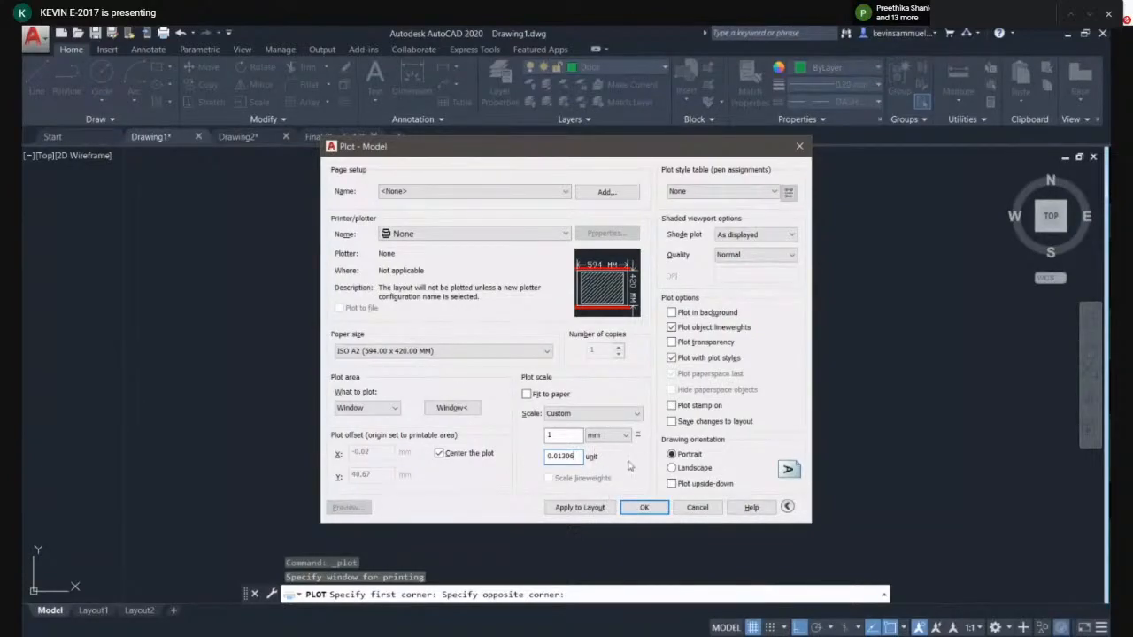
# - Select the AutoCAD PDF (High Quality Print) plotter and preview the A2 plot
pyautogui.click(485, 235)
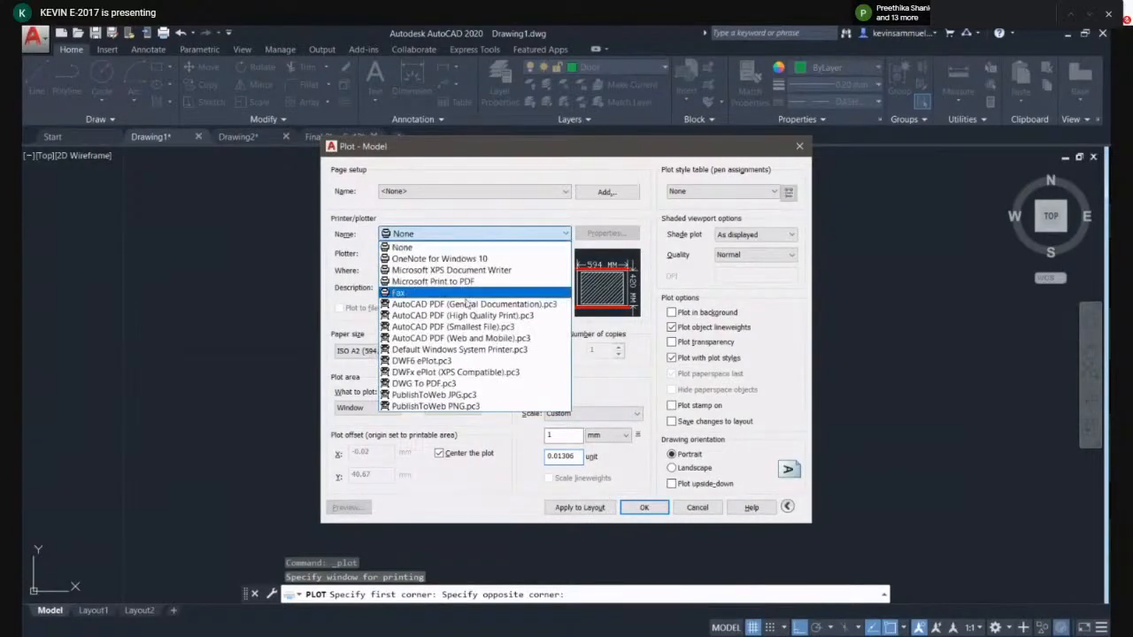
pyautogui.click(467, 316)
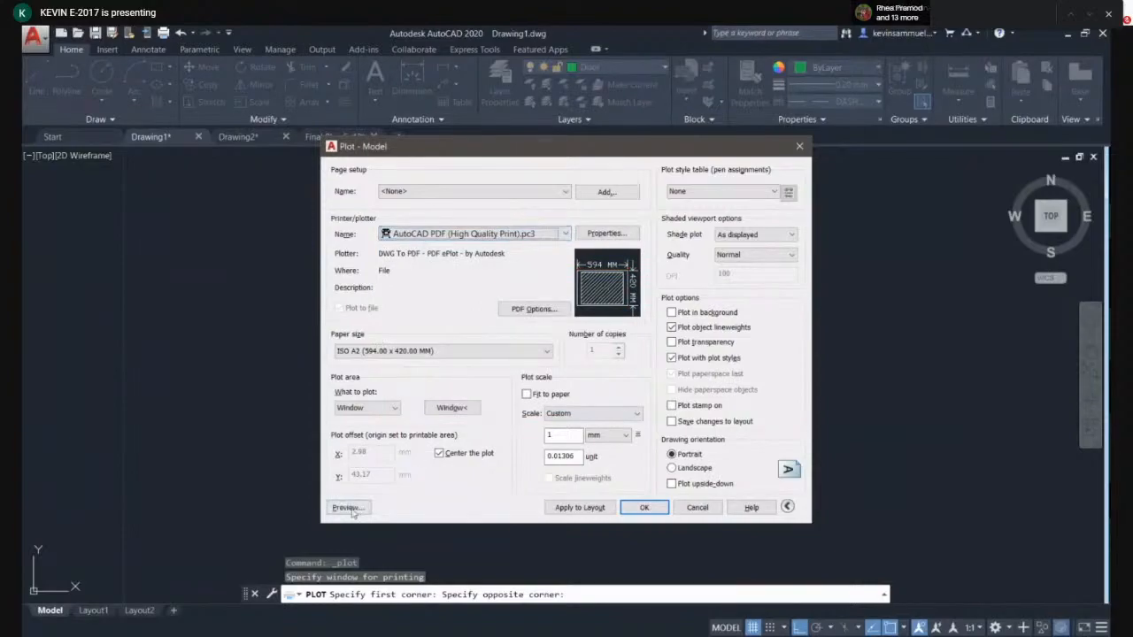
pyautogui.click(350, 507)
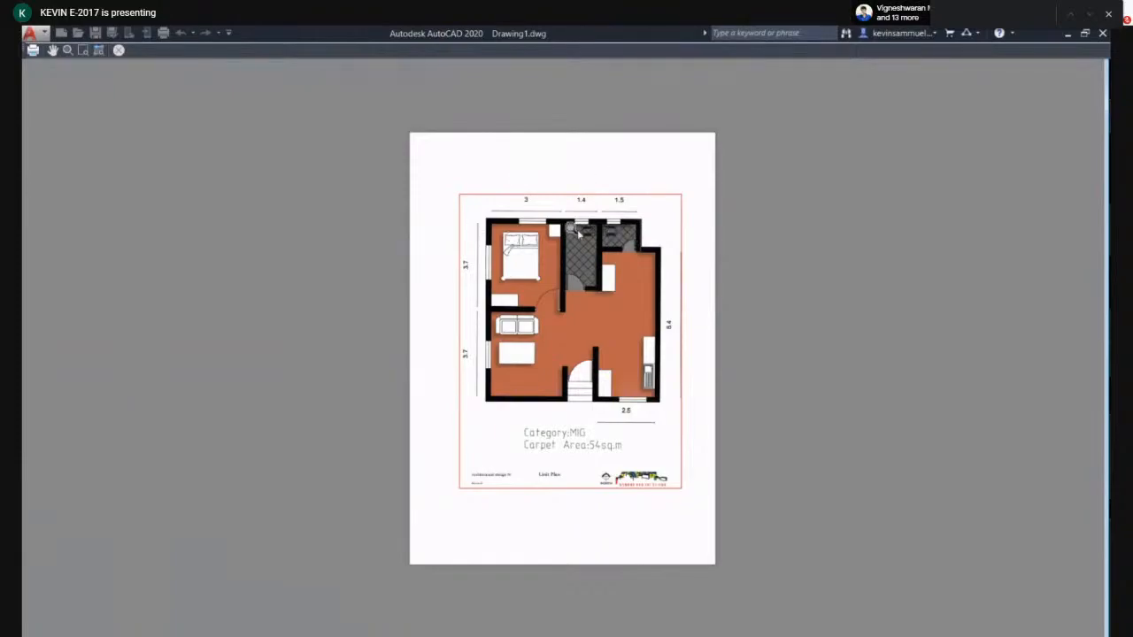
pyautogui.press('Escape')
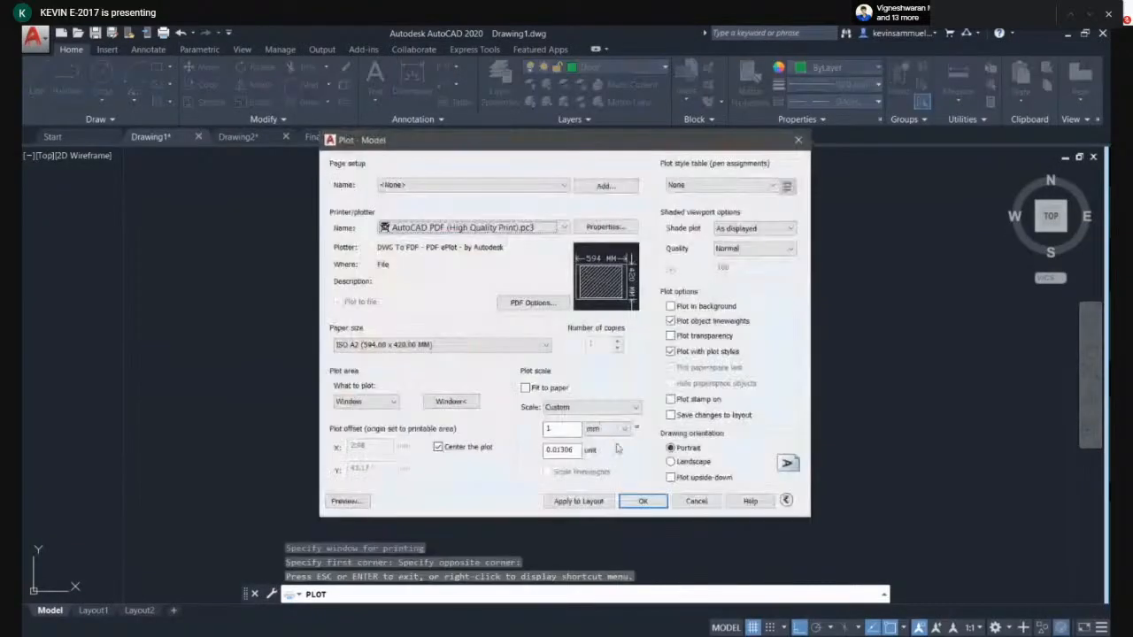
# - Set the custom scale to 1 mm = 0.5 units and confirm the plot dialog
pyautogui.doubleClick(573, 450)
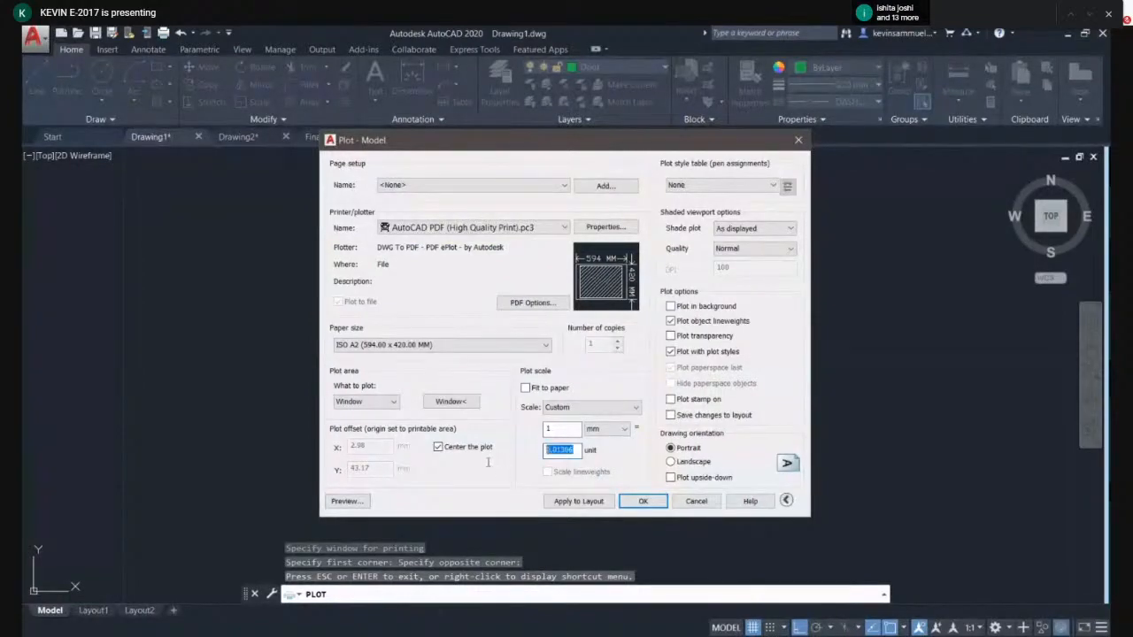
pyautogui.press('BackSpace')
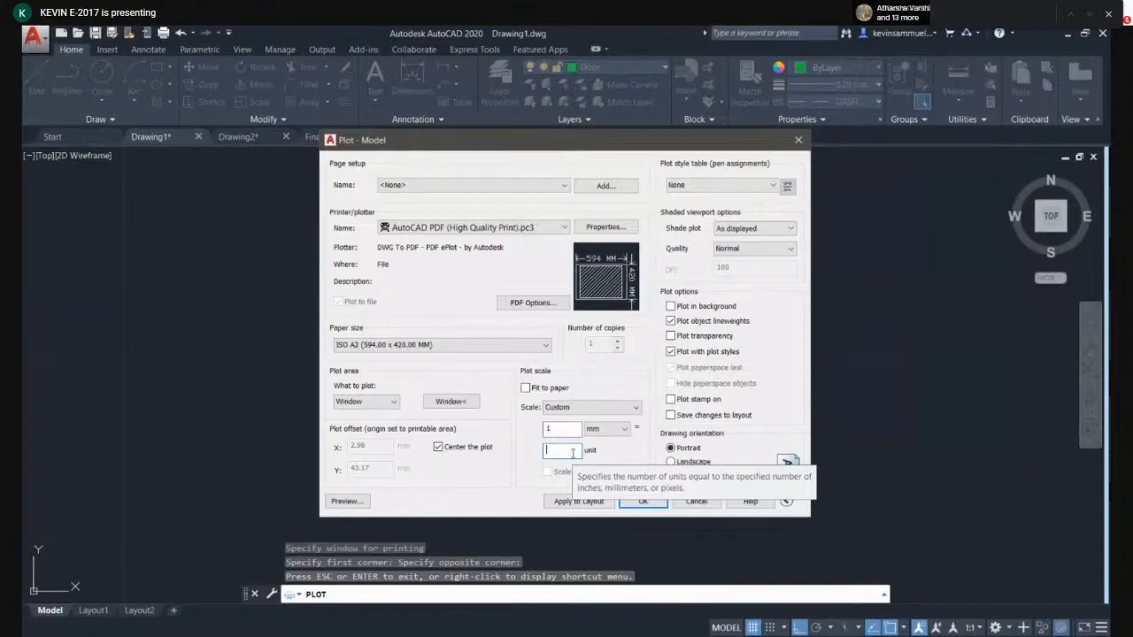
pyautogui.write('8')
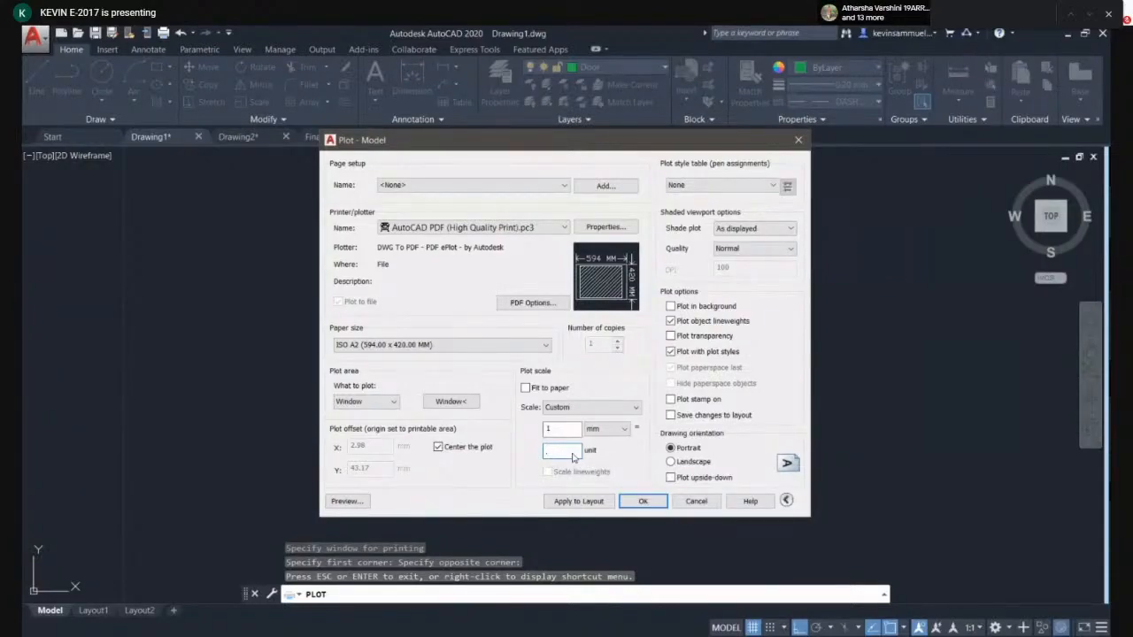
pyautogui.write('0.5')
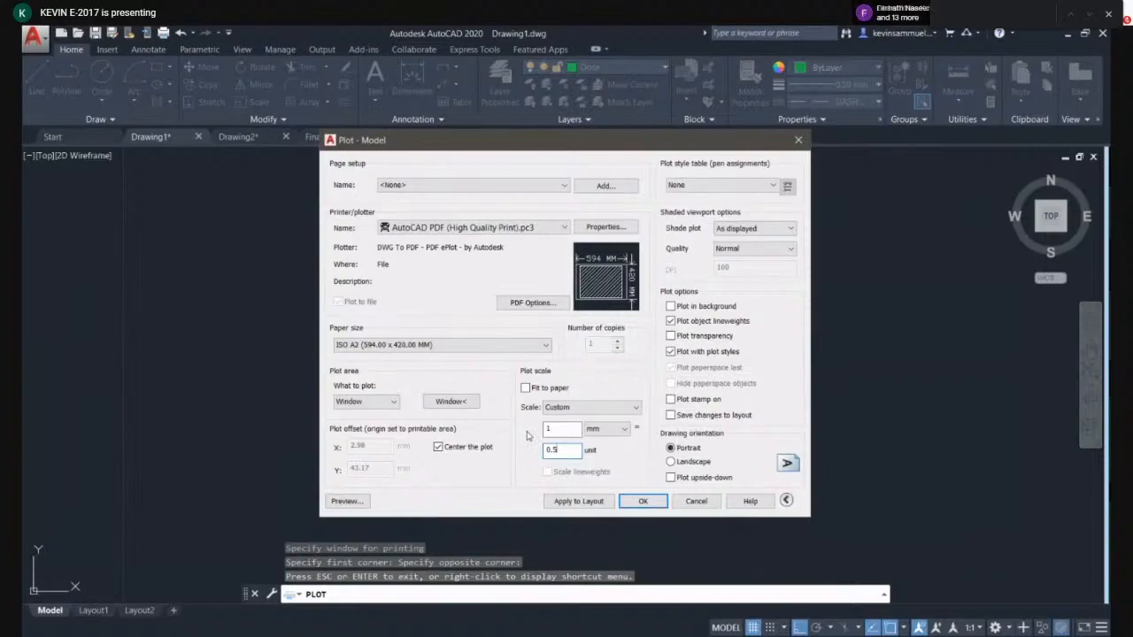
pyautogui.press('Return')
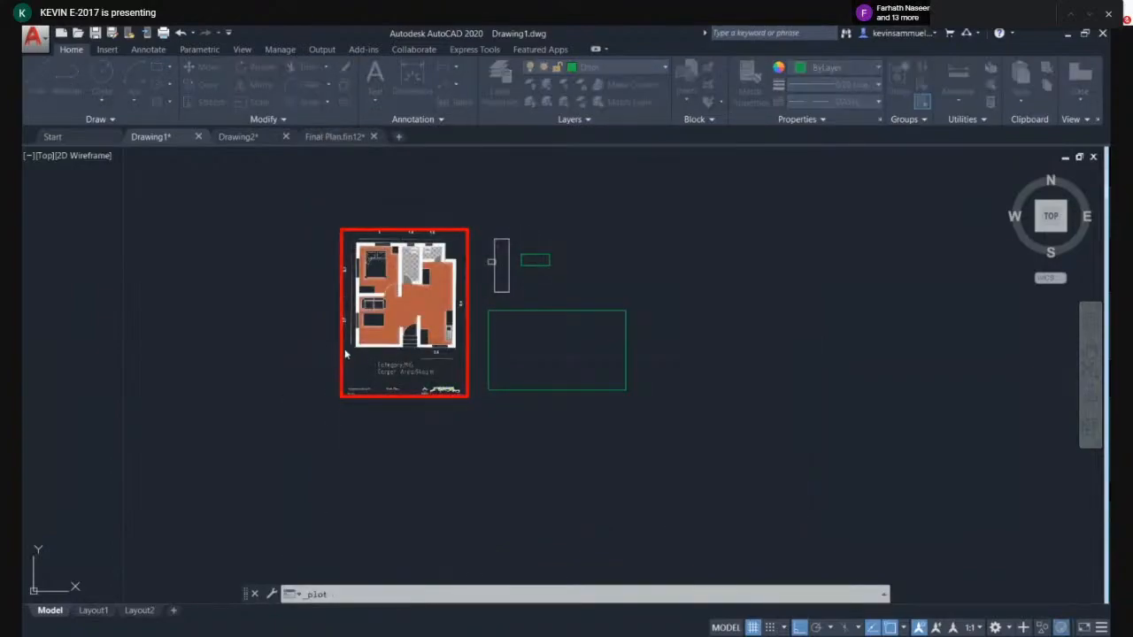
# - Reopen the plot dialog and set the plot area to a window around the floor plan's frame
pyautogui.hotkey('ctrl', 'p')
pyautogui.click(363, 409)
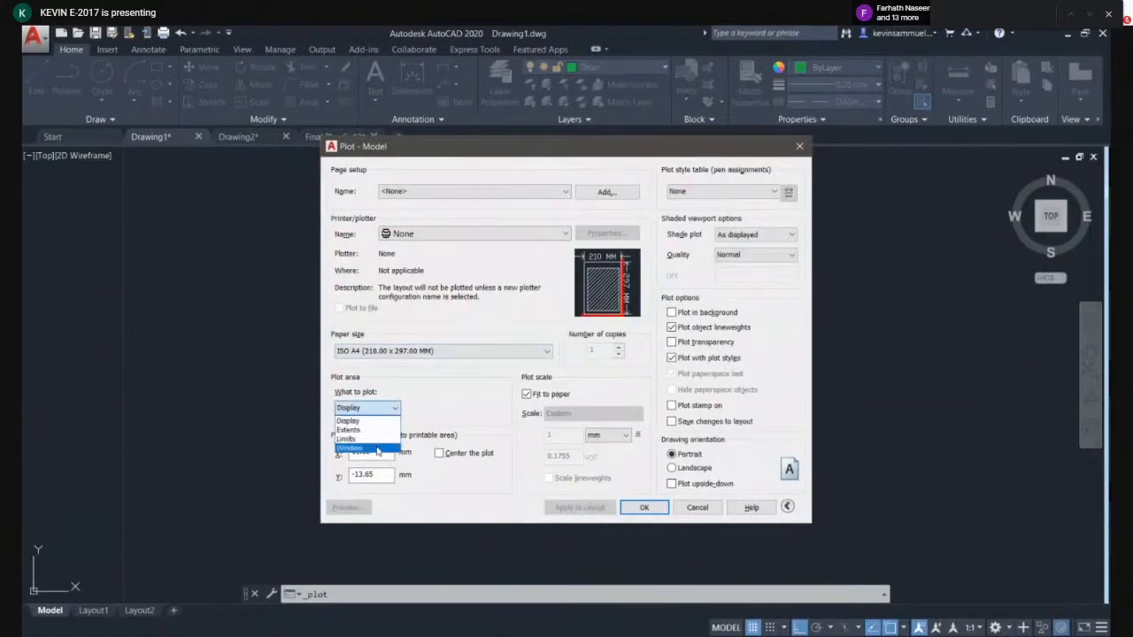
pyautogui.click(349, 445)
pyautogui.click(321, 213)
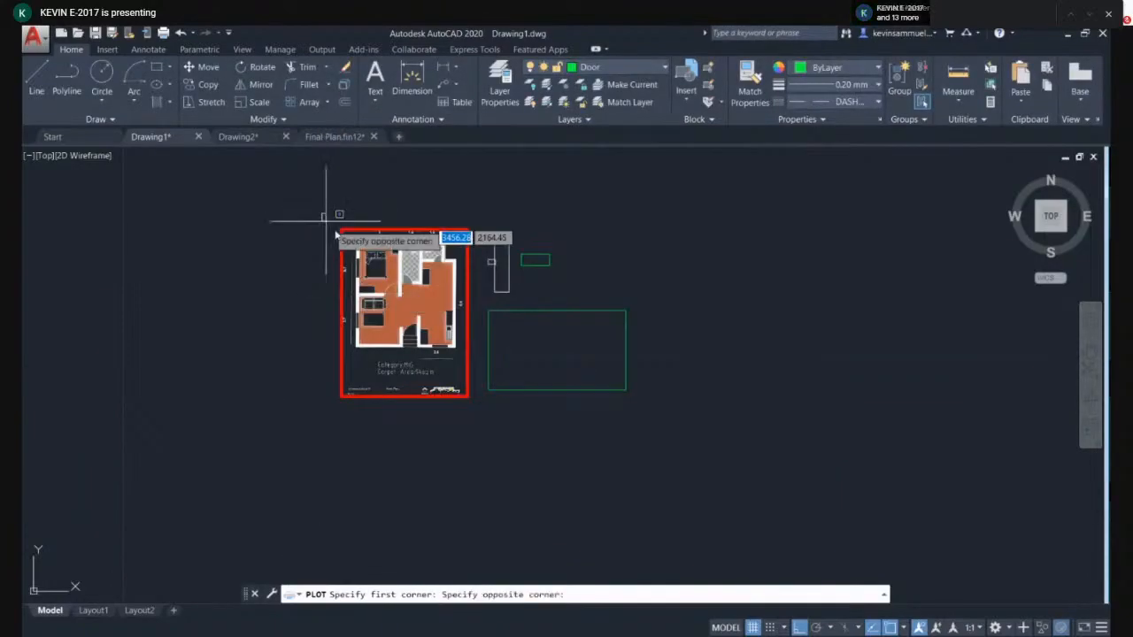
pyautogui.click(481, 428)
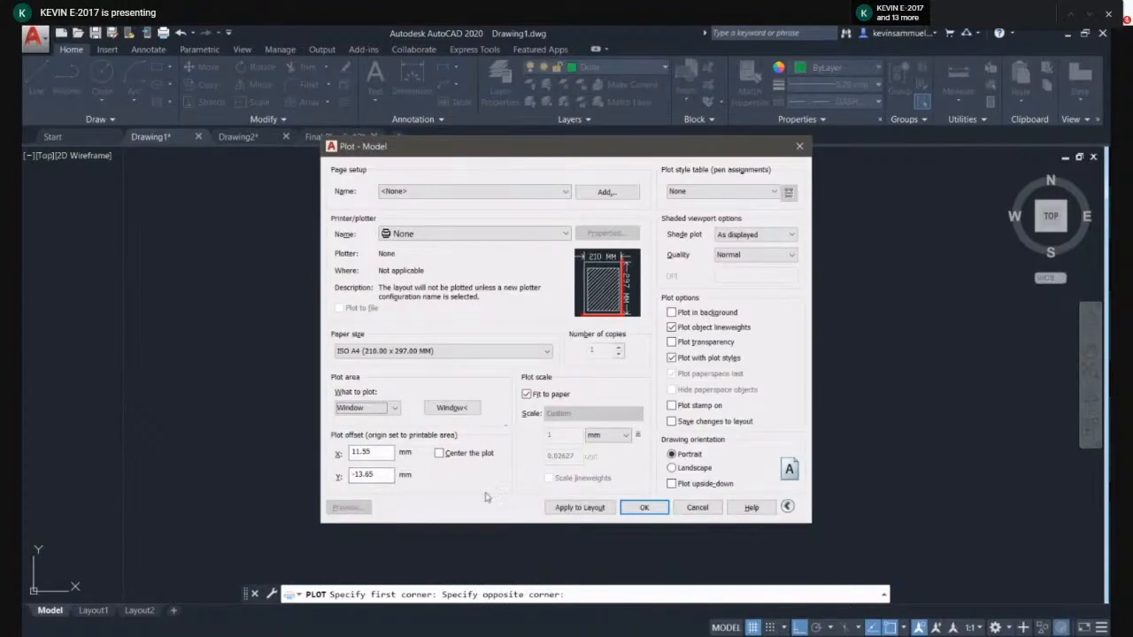
# - Select the AutoCAD PDF (High Quality Print) plotter and preview the plot
pyautogui.click(421, 234)
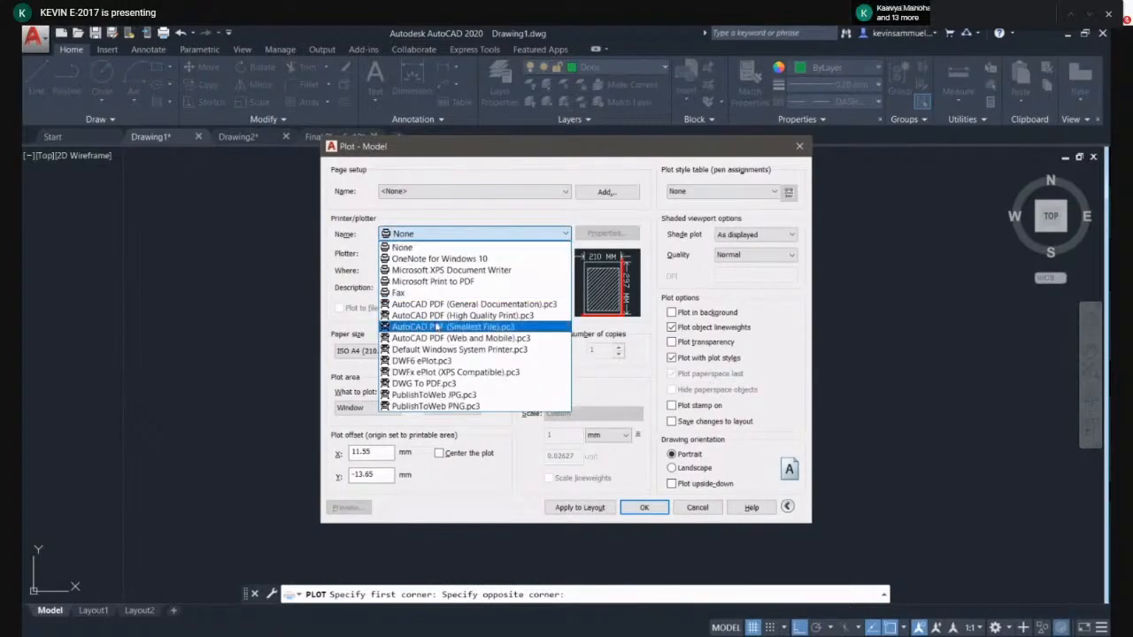
pyautogui.click(434, 313)
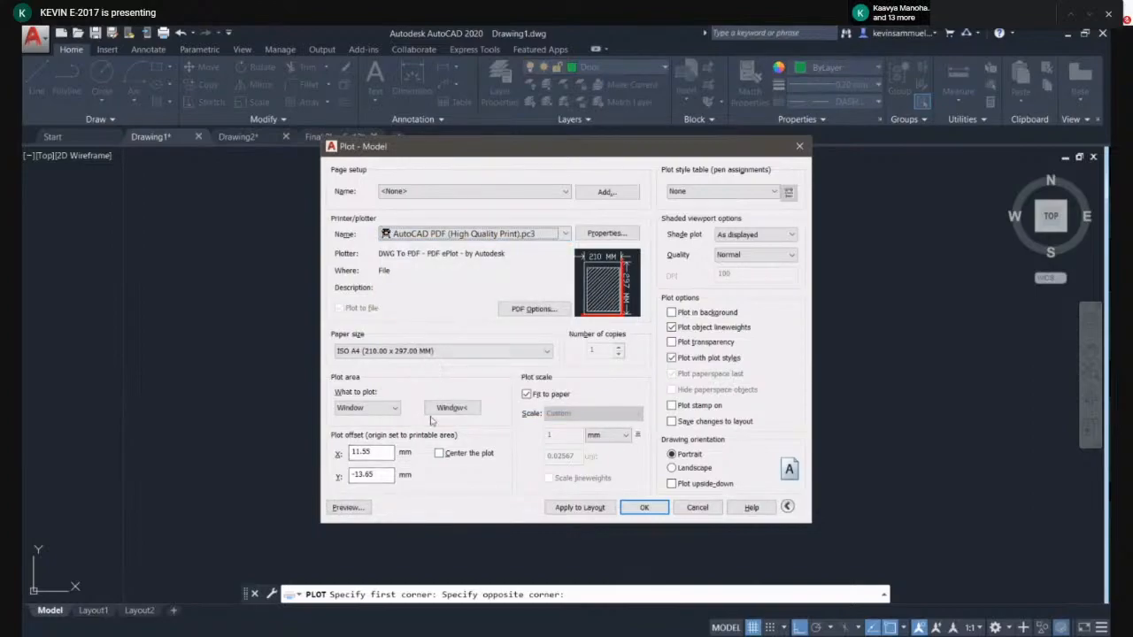
pyautogui.click(365, 508)
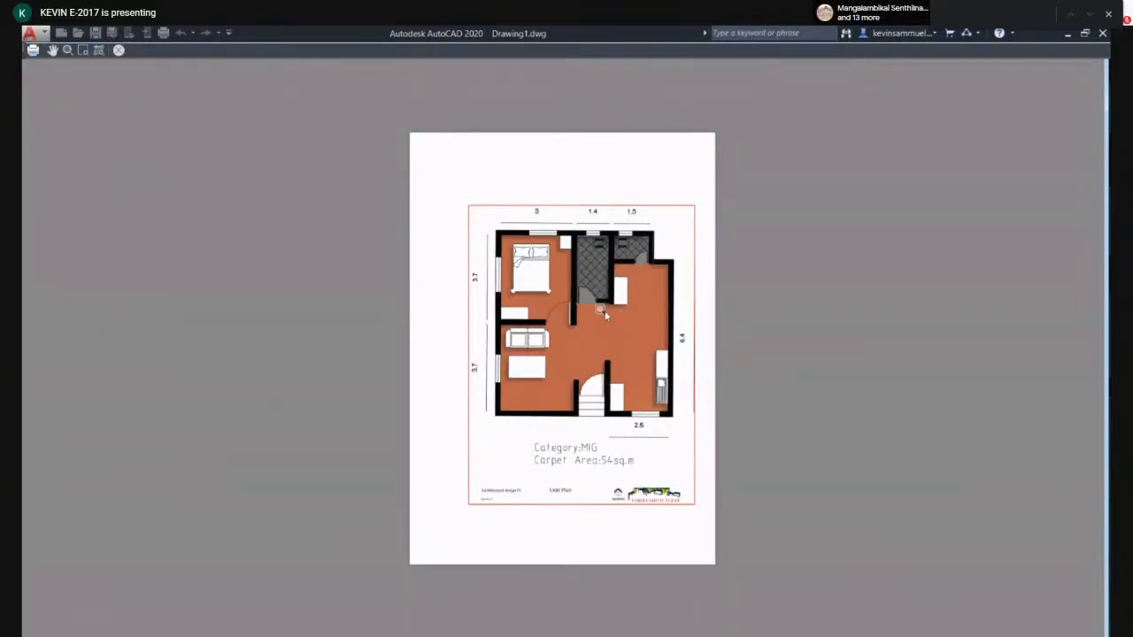
# - Examine the floor plan's rooms and dimensions closely in the plot preview
pyautogui.scroll(2, 612, 316)
pyautogui.scroll(2, 607, 302)
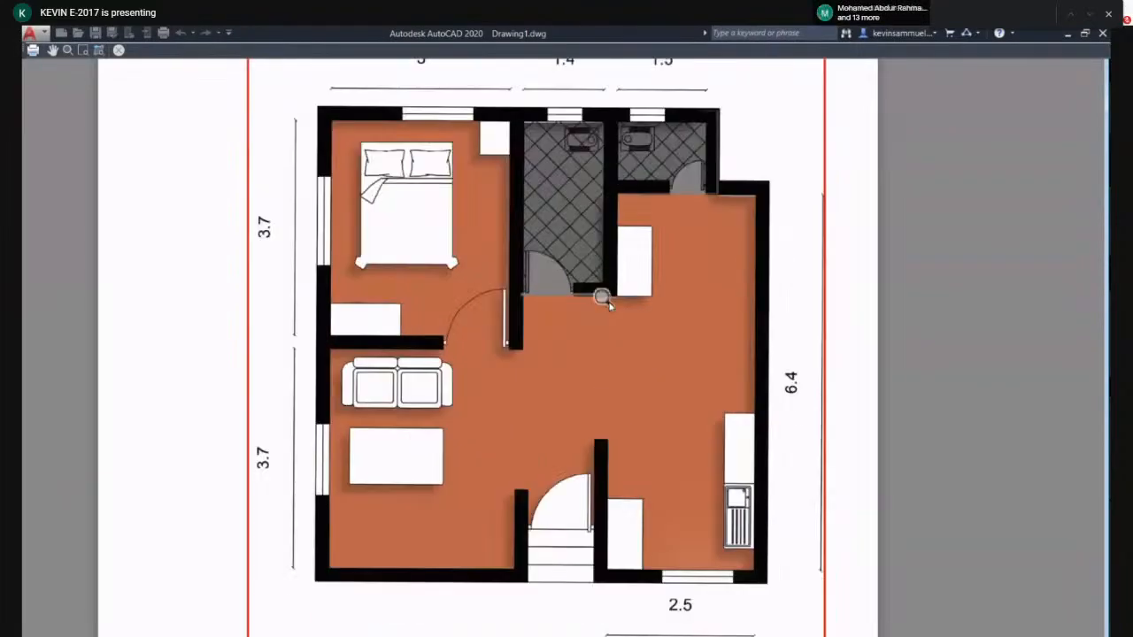
pyautogui.moveTo(546, 266); pyautogui.dragTo(537, 382, button='middle')
pyautogui.moveTo(576, 330); pyautogui.dragTo(498, 301, button='middle')
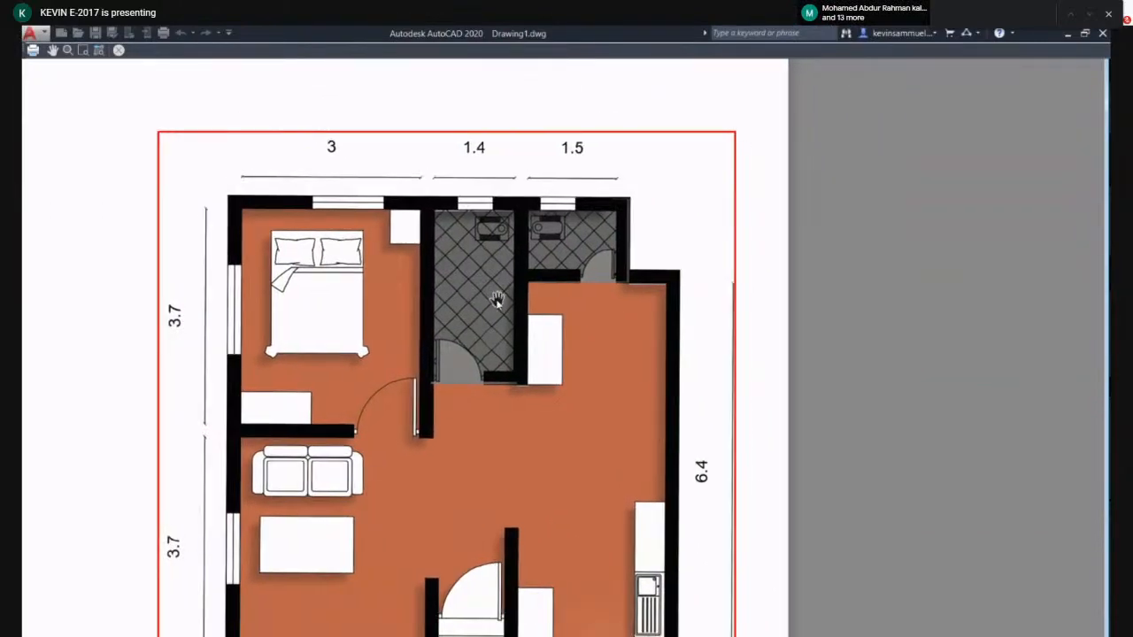
pyautogui.moveTo(626, 391); pyautogui.dragTo(640, 254, button='middle')
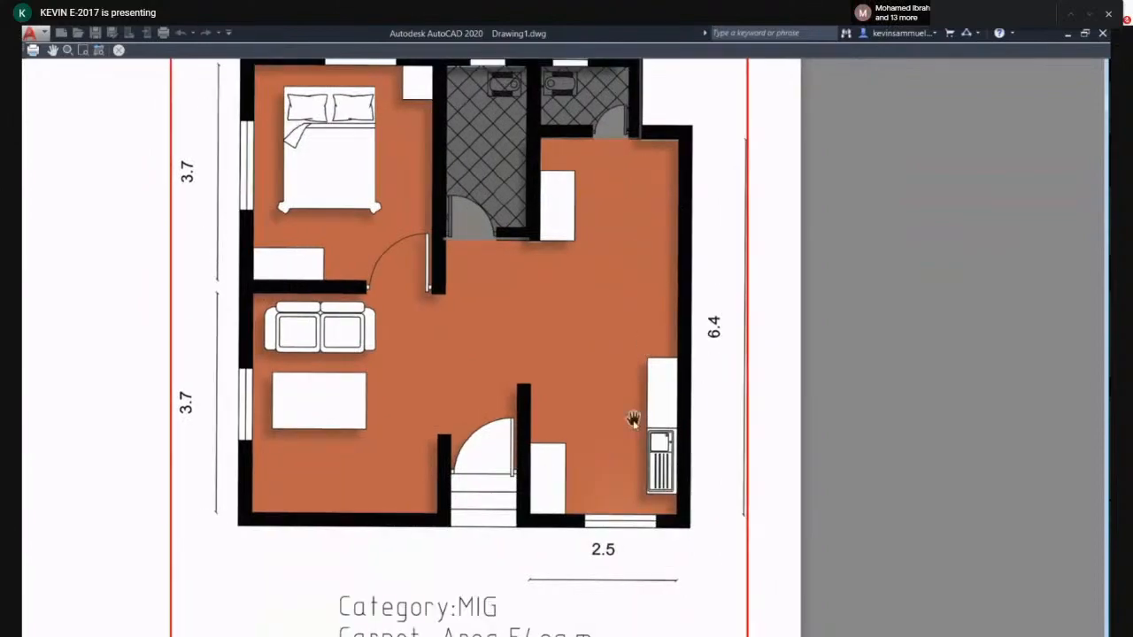
pyautogui.moveTo(628, 442)
pyautogui.mouseDown(button='middle')
pyautogui.moveTo(599, 416)
pyautogui.moveTo(583, 424)
pyautogui.mouseUp(button='middle')
pyautogui.moveTo(521, 456); pyautogui.dragTo(528, 451, button='middle')
pyautogui.press('Escape')
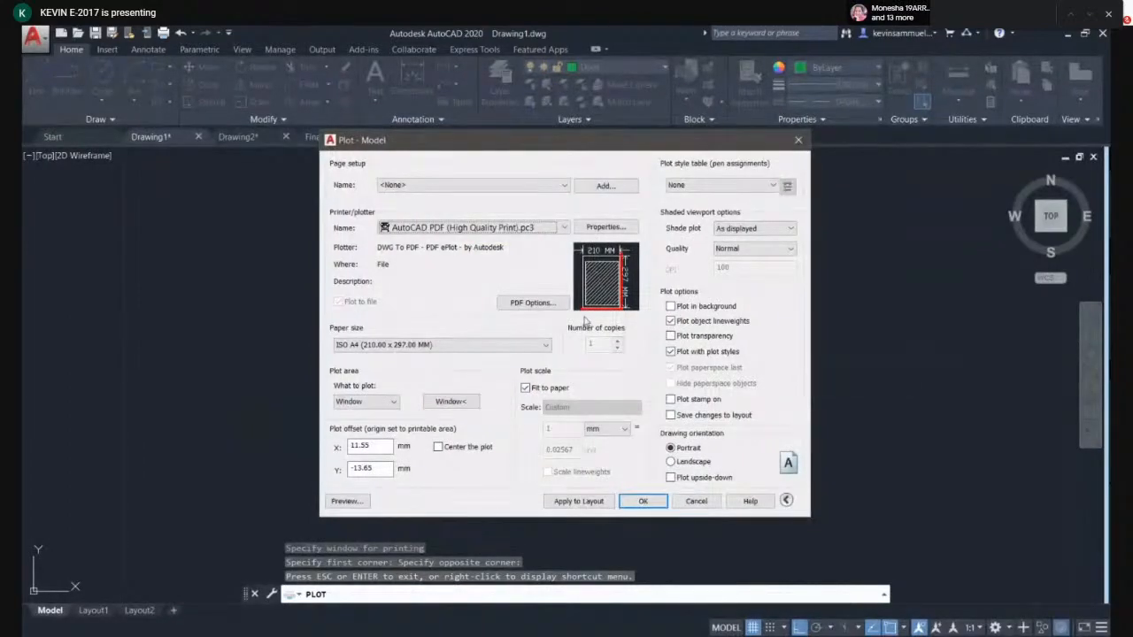
# - Plot the drawing to a PDF file named plan1 saved on the Desktop
pyautogui.click(645, 500)
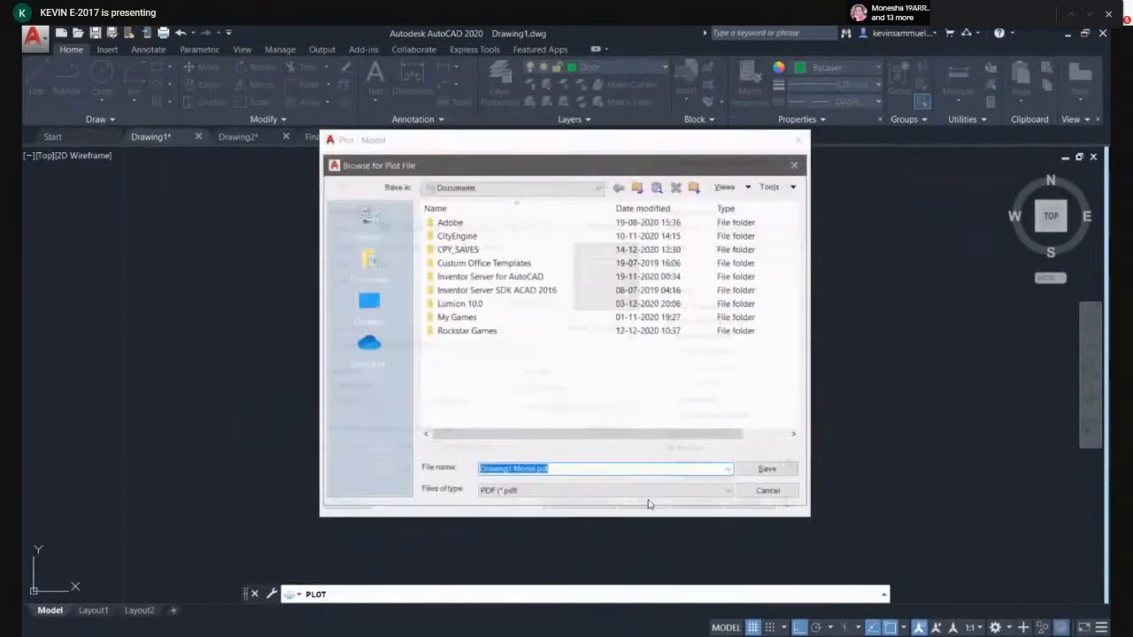
pyautogui.click(516, 492)
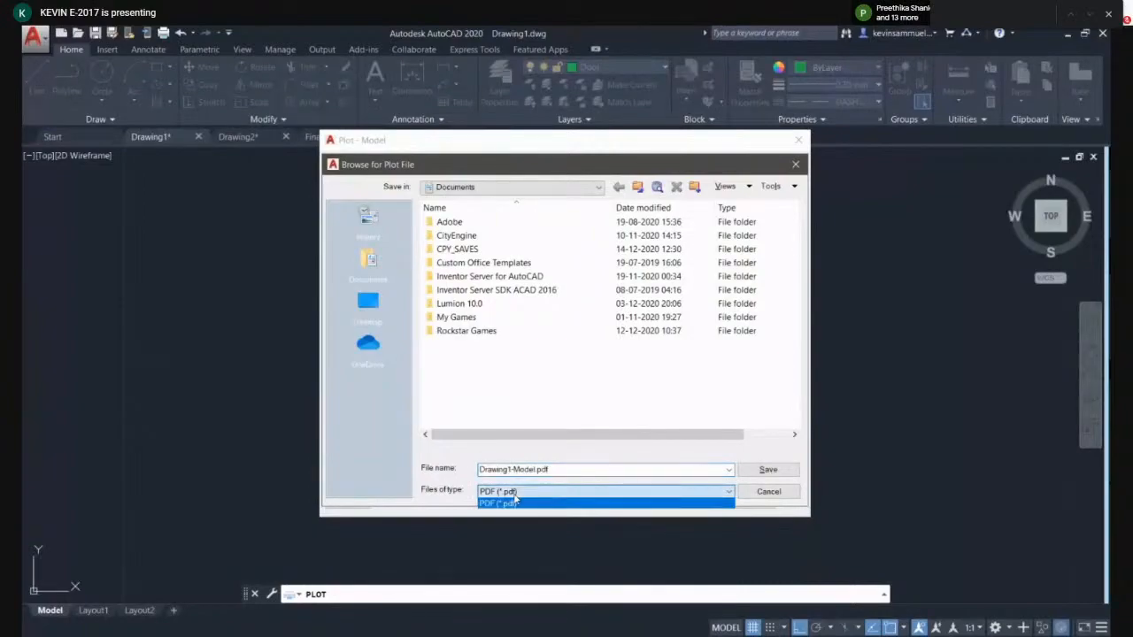
pyautogui.click(516, 500)
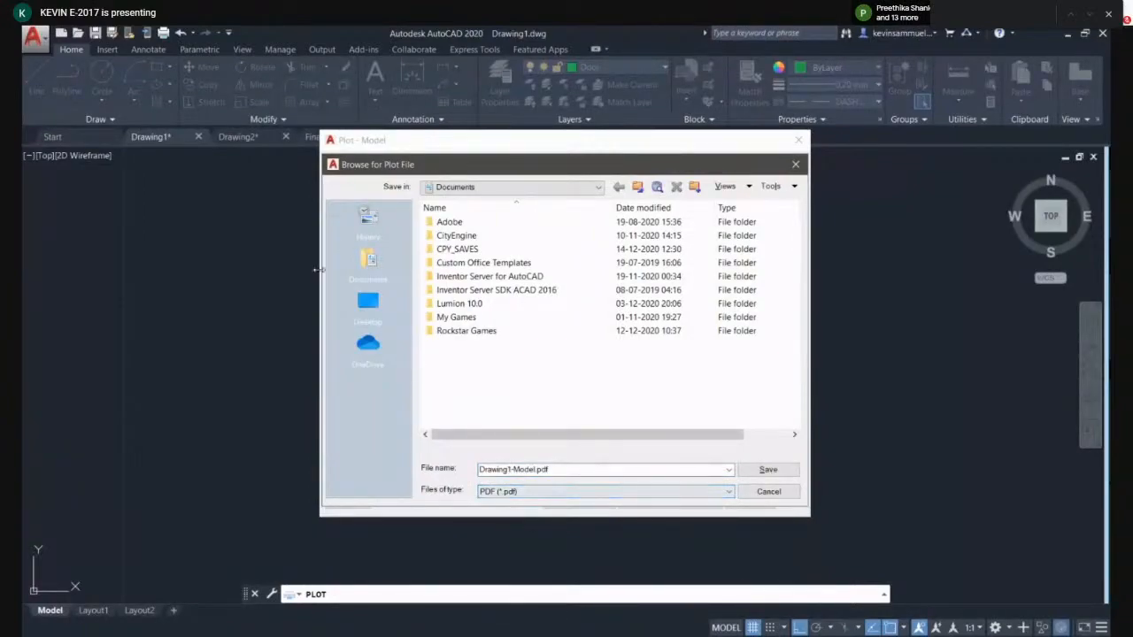
pyautogui.click(367, 306)
pyautogui.moveTo(559, 470); pyautogui.dragTo(434, 476)
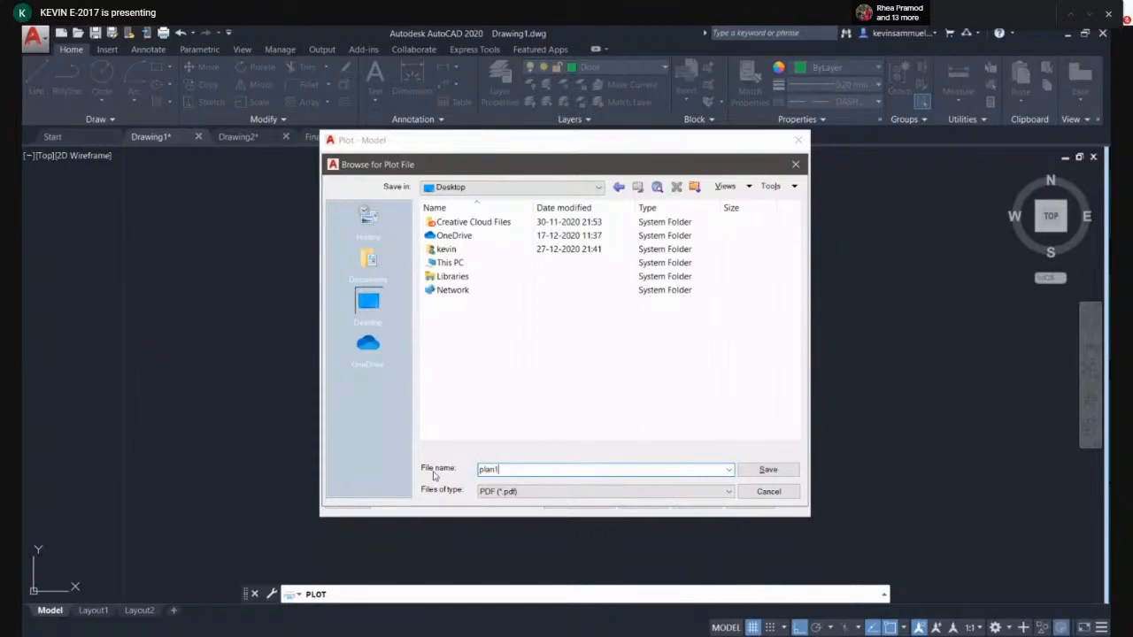
pyautogui.write('plan1')
pyautogui.click(749, 469)
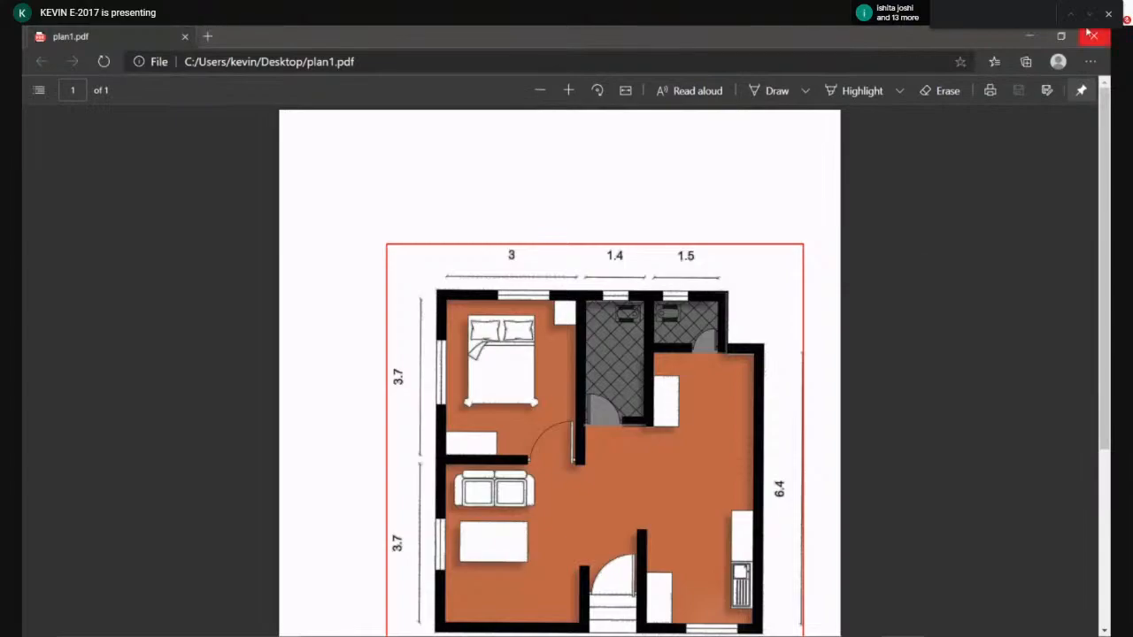
# - Open plan1.pdf from the desktop and review the plotted floor plan
pyautogui.click(1089, 33)
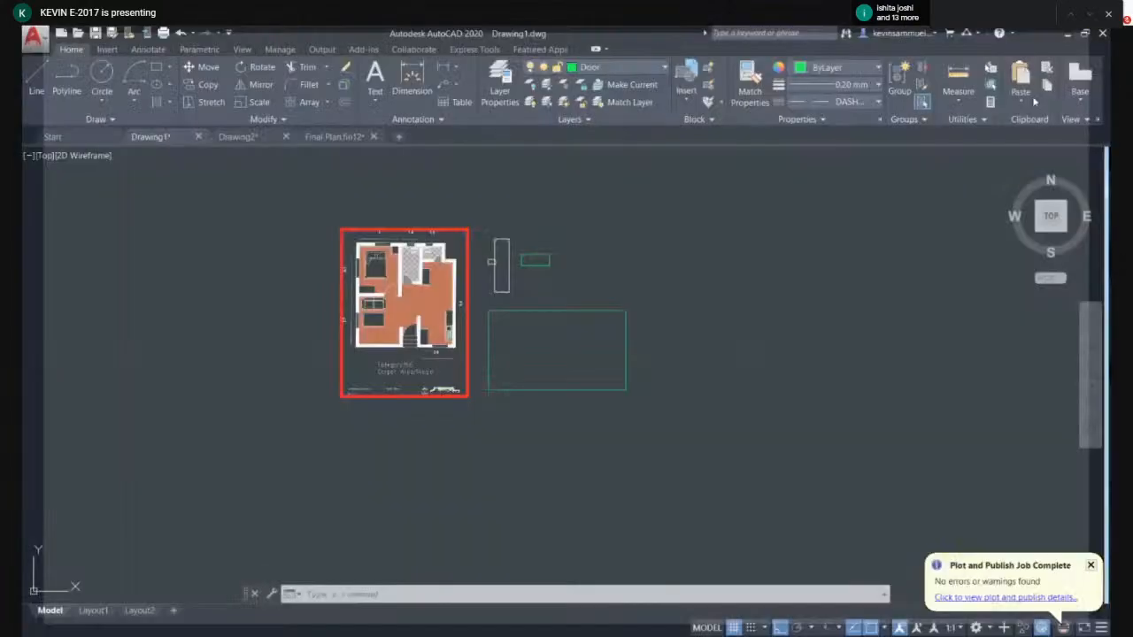
pyautogui.scroll(2, 505, 359)
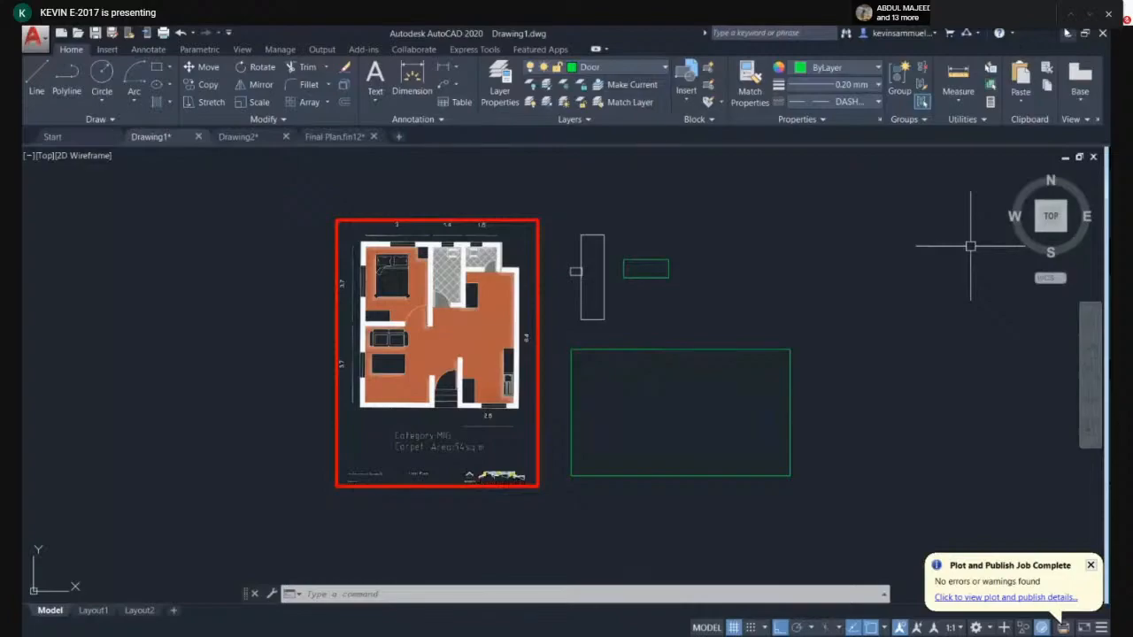
pyautogui.click(1067, 33)
pyautogui.click(1027, 36)
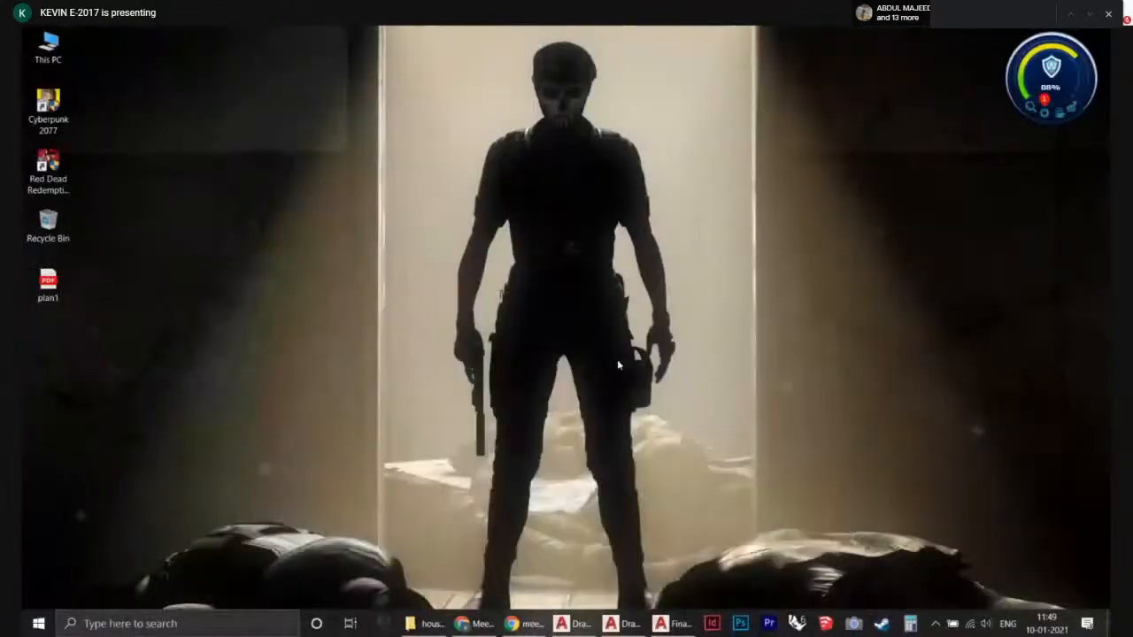
pyautogui.click(46, 288)
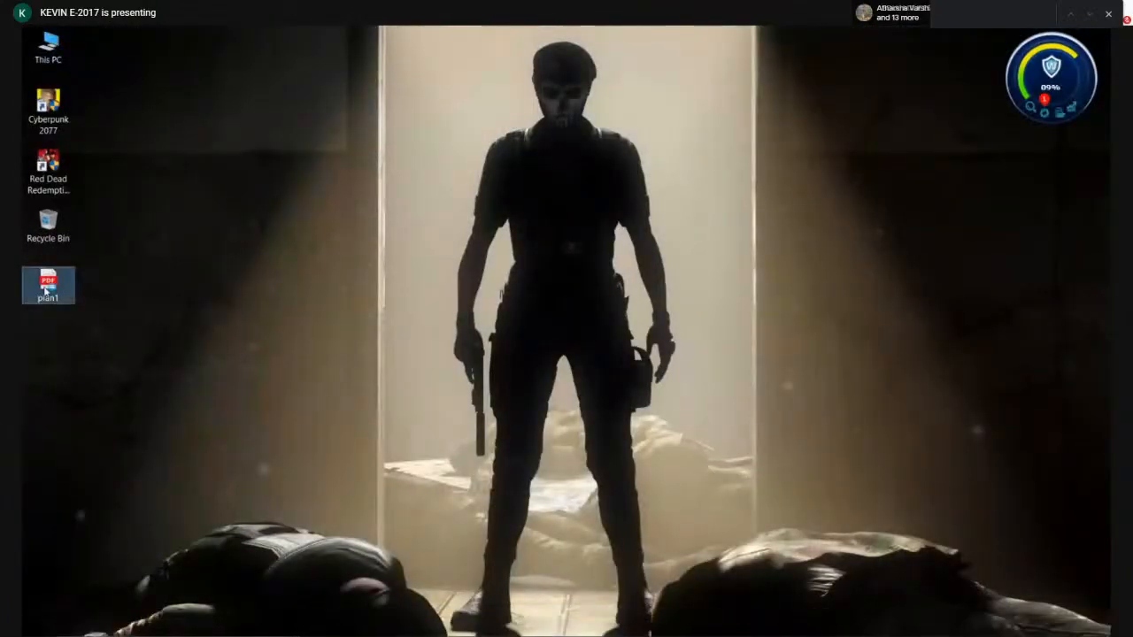
pyautogui.doubleClick(46, 289)
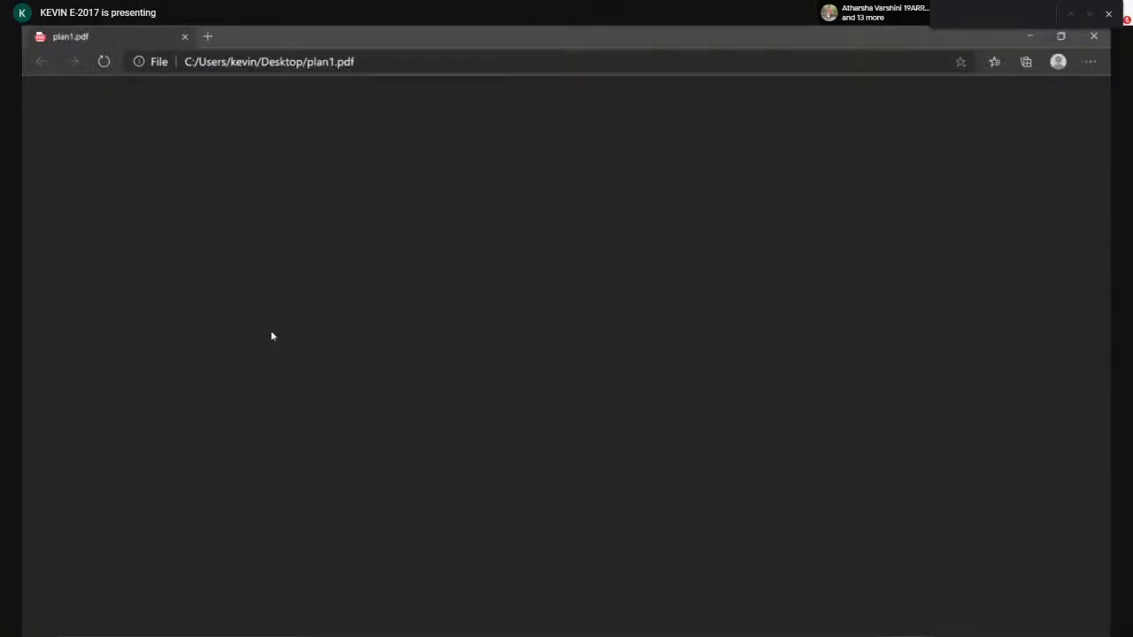
pyautogui.scroll(-2, 504, 274)
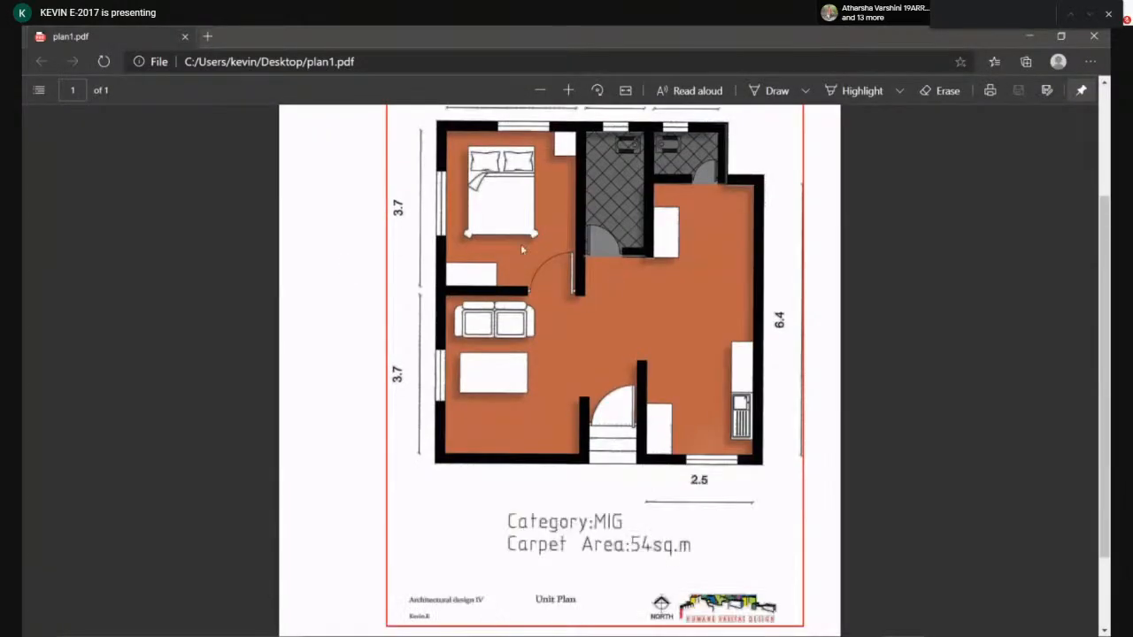
pyautogui.click(1093, 36)
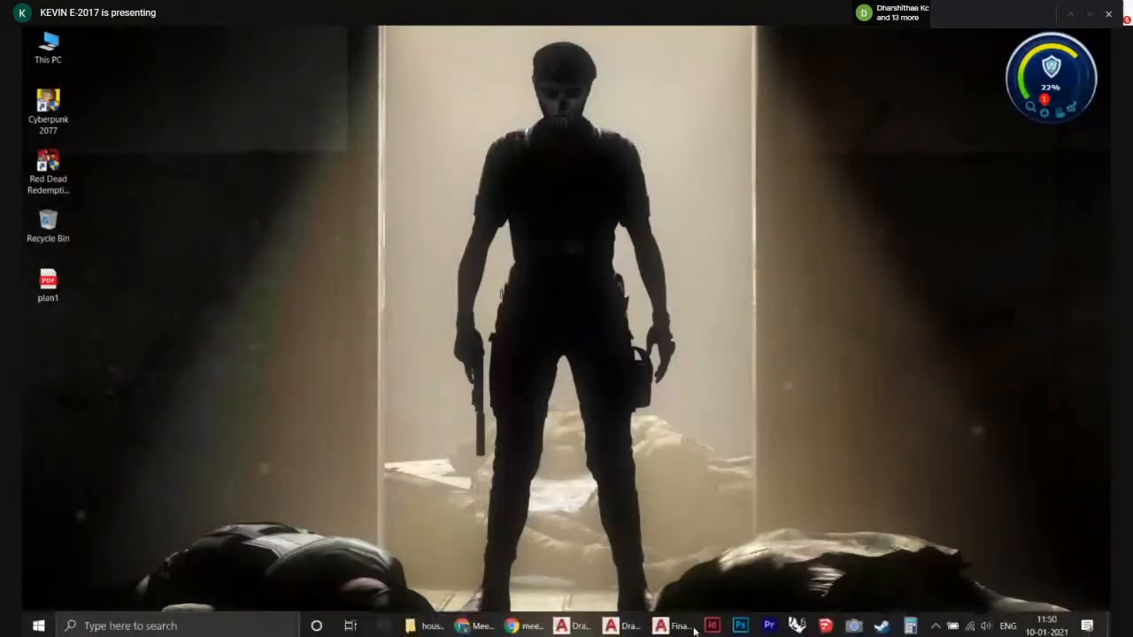
# - Return to the drawing and reopen the plot dialog with the AutoCAD PDF (High Quality Print) plotter, ISO A4 paper and Window plot area
pyautogui.click(575, 628)
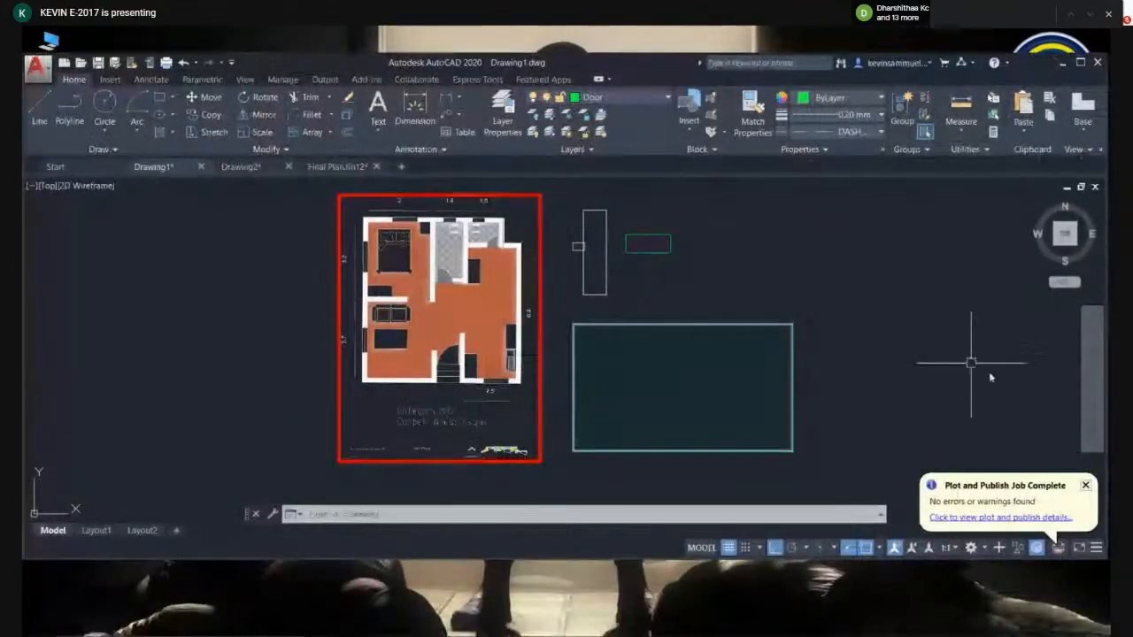
pyautogui.click(1085, 486)
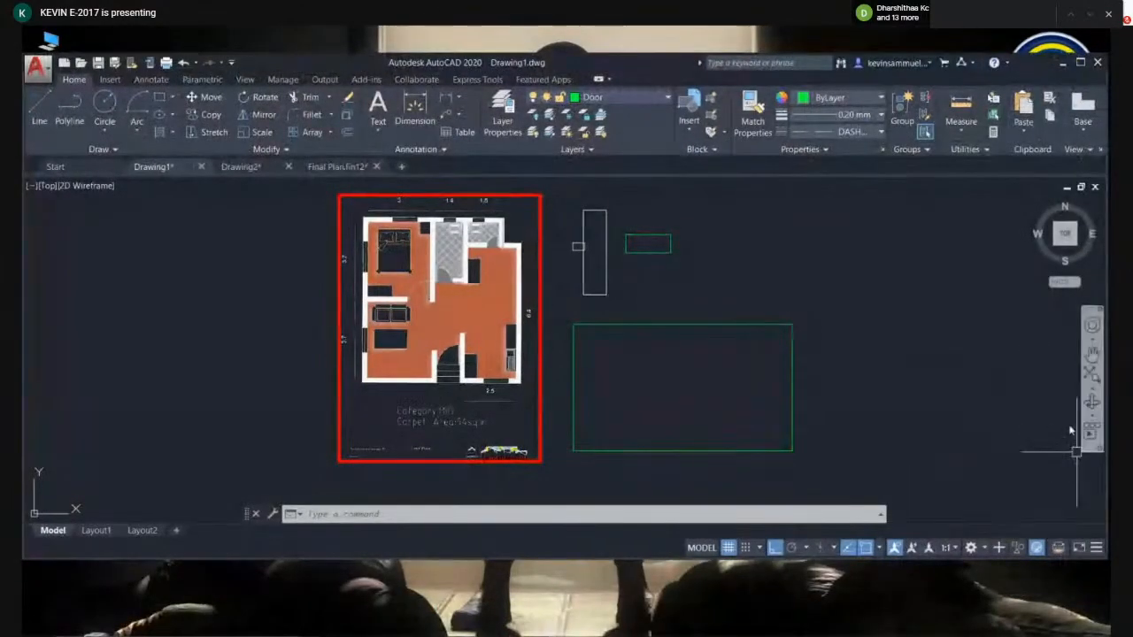
pyautogui.click(1080, 62)
pyautogui.scroll(2, 745, 268)
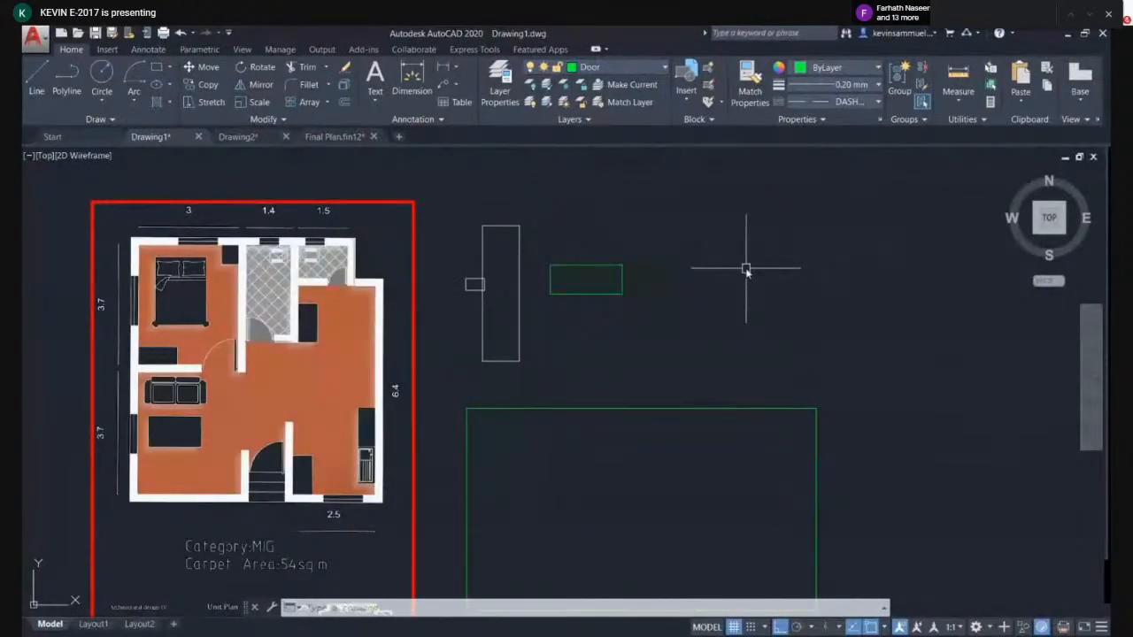
pyautogui.hotkey('ctrl', 'p')
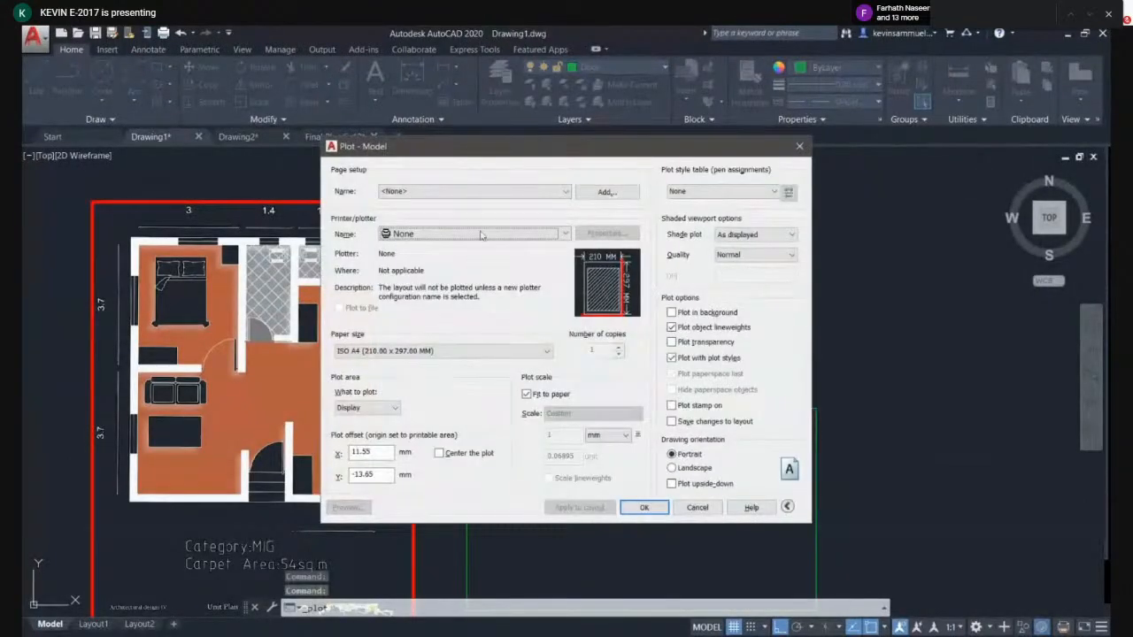
pyautogui.click(481, 234)
pyautogui.click(456, 316)
pyautogui.click(442, 352)
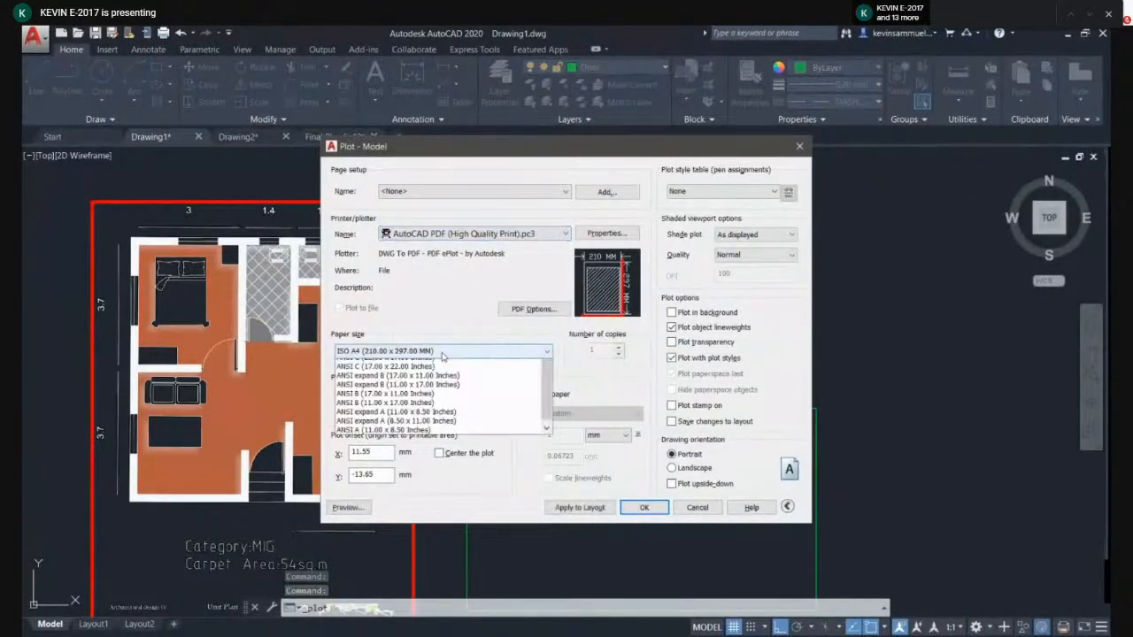
pyautogui.click(442, 354)
pyautogui.click(366, 407)
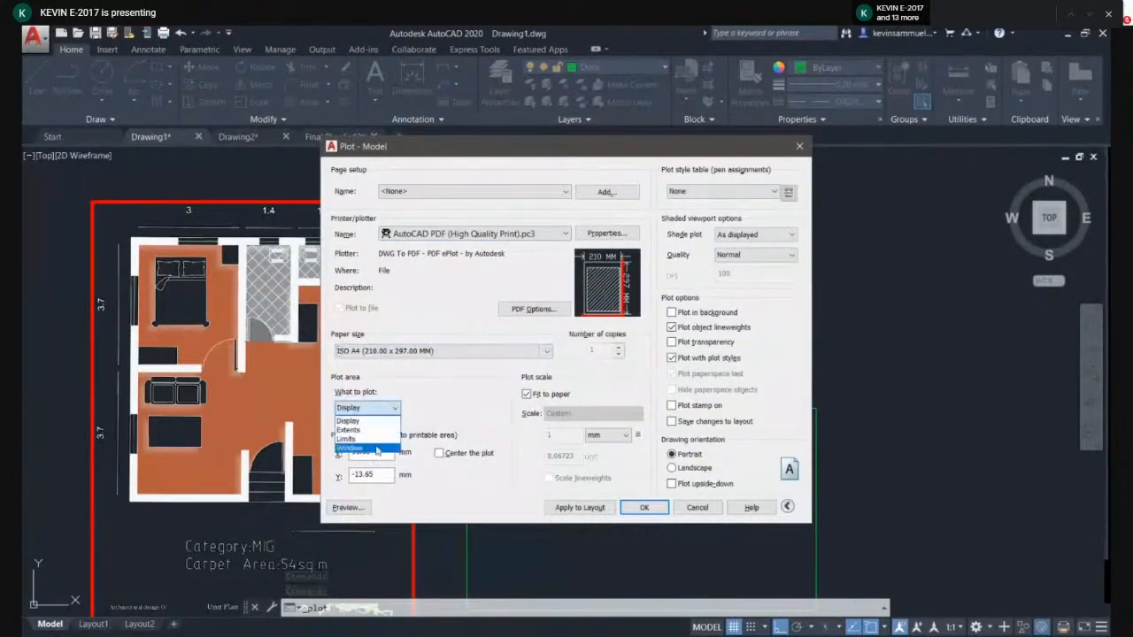
pyautogui.click(376, 450)
# - Set the plot window around the floor plan's red frame, center the plot, and preview it
pyautogui.scroll(-3, 177, 318)
pyautogui.moveTo(190, 311); pyautogui.dragTo(212, 255, button='middle')
pyautogui.scroll(3, 206, 251)
pyautogui.click(228, 240)
pyautogui.moveTo(364, 365); pyautogui.dragTo(299, 261, button='middle')
pyautogui.scroll(-2, 465, 466)
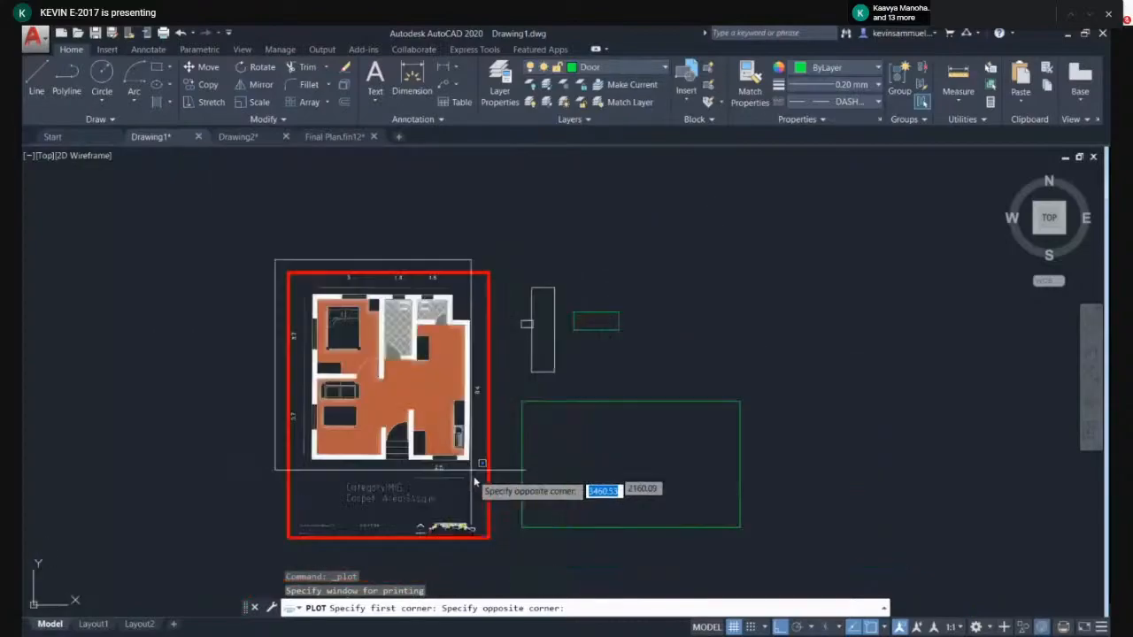
pyautogui.click(498, 557)
pyautogui.click(440, 453)
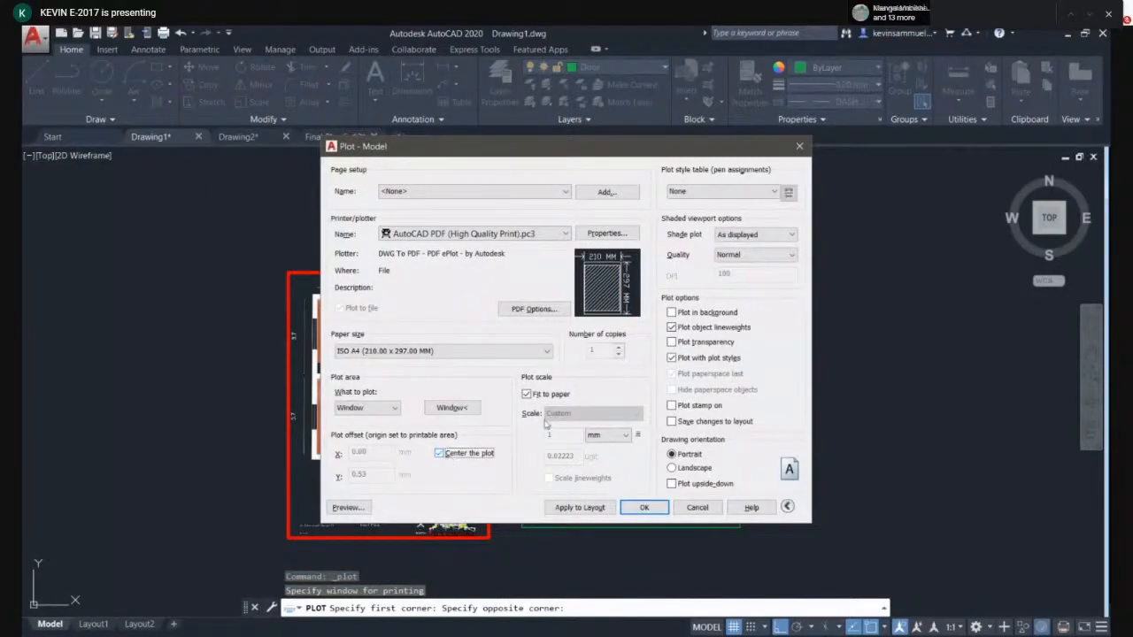
pyautogui.click(365, 511)
# - Assign the monochrome.ctb plot style to all layouts, preview the plot, then cancel the plot dialog
pyautogui.press('Escape')
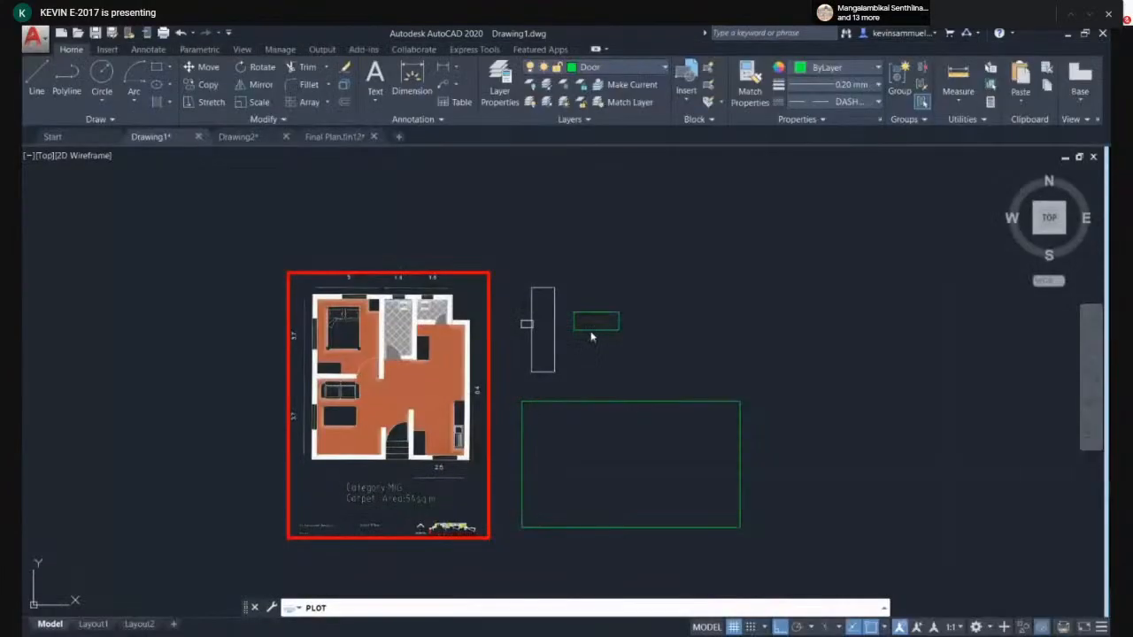
pyautogui.click(722, 185)
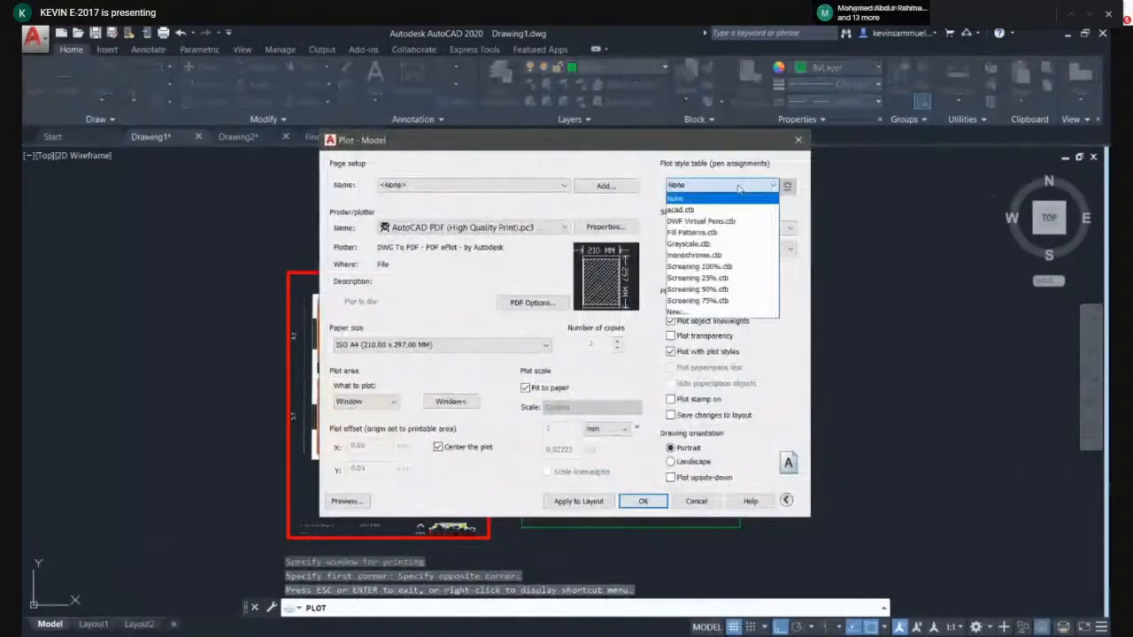
pyautogui.click(717, 256)
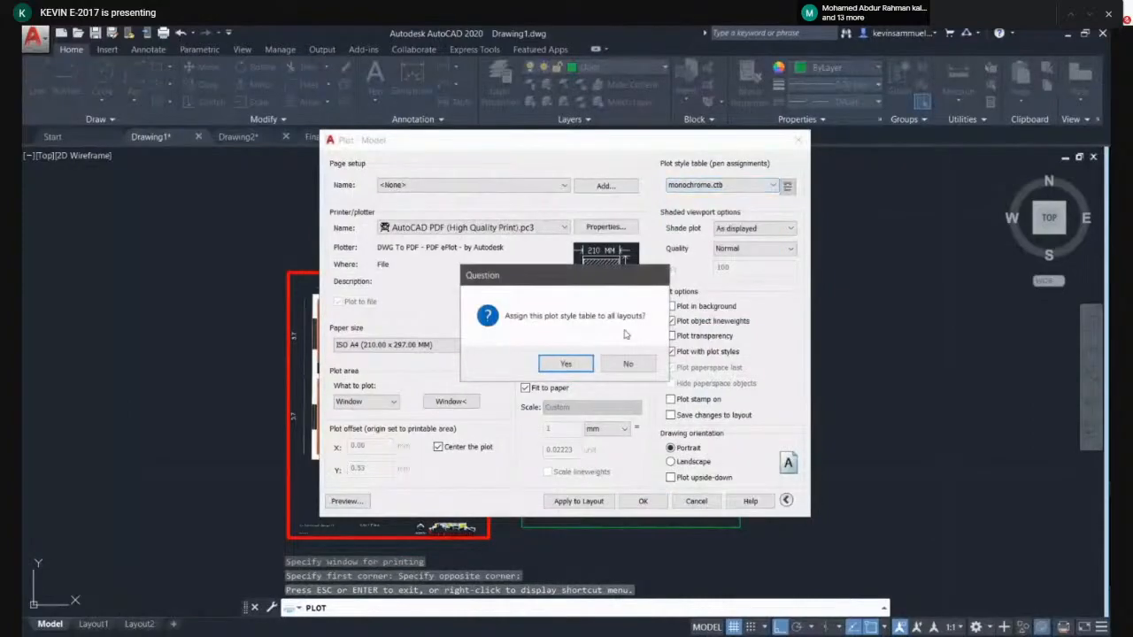
pyautogui.click(567, 364)
pyautogui.click(363, 501)
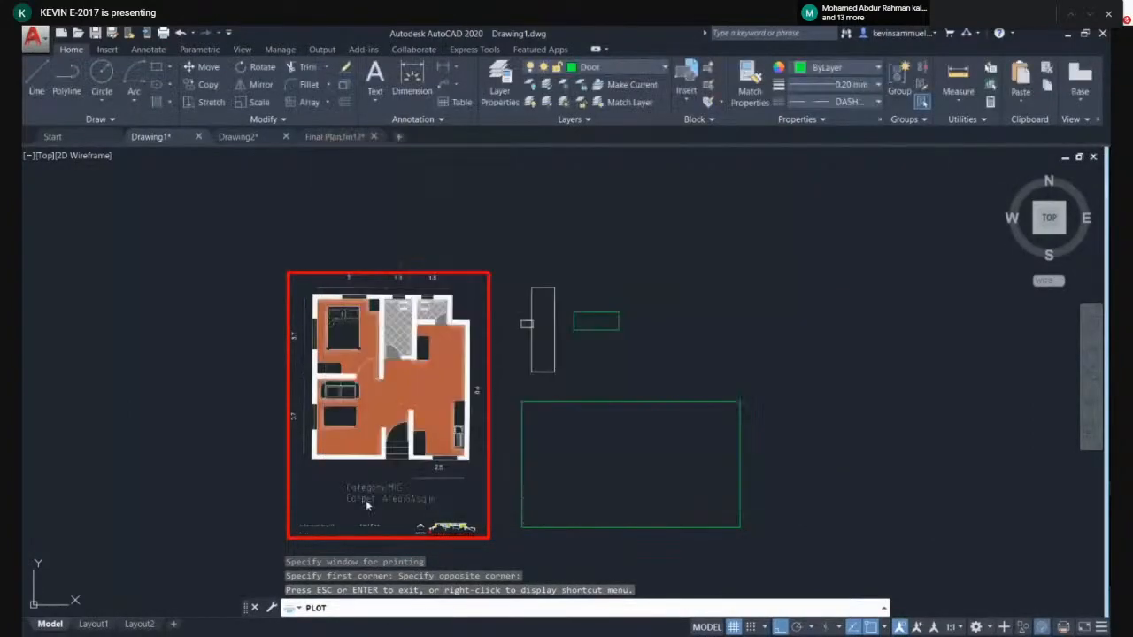
pyautogui.press('Escape')
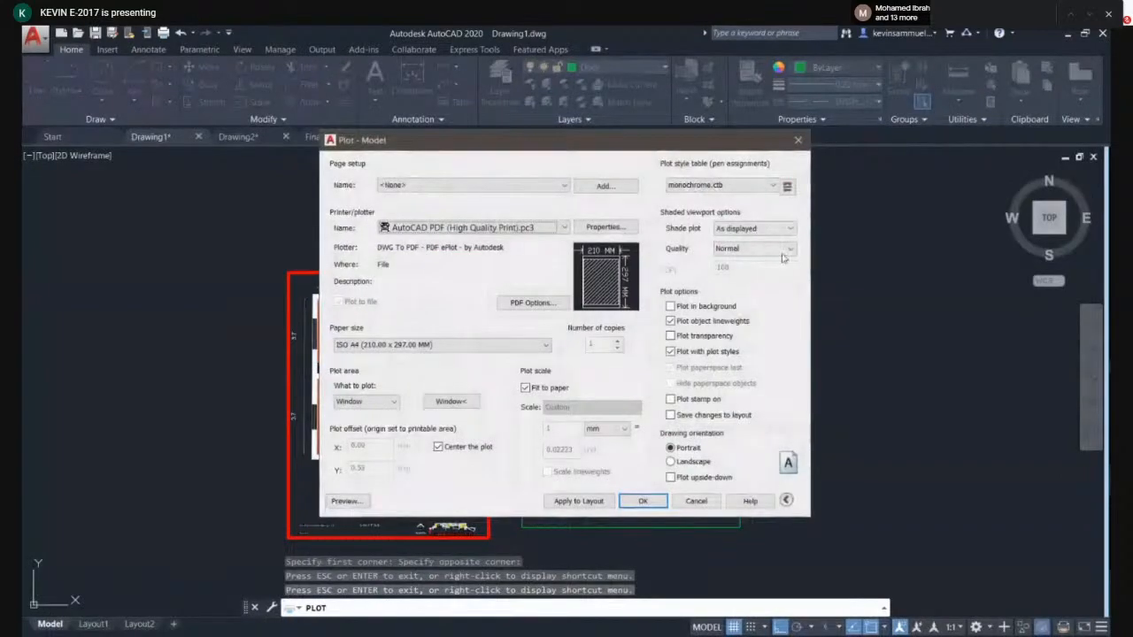
pyautogui.click(783, 249)
pyautogui.click(743, 276)
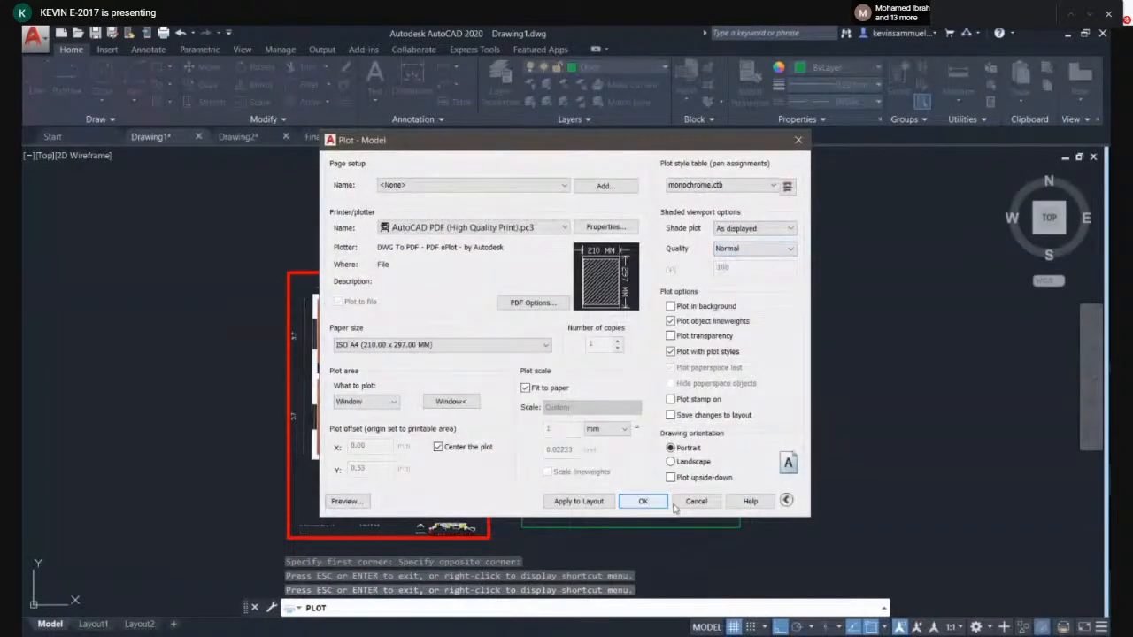
pyautogui.click(696, 501)
# - Switch through the Final Plan, Drawing2 and Drawing1 tabs to check the open drawings
pyautogui.scroll(-4, 748, 375)
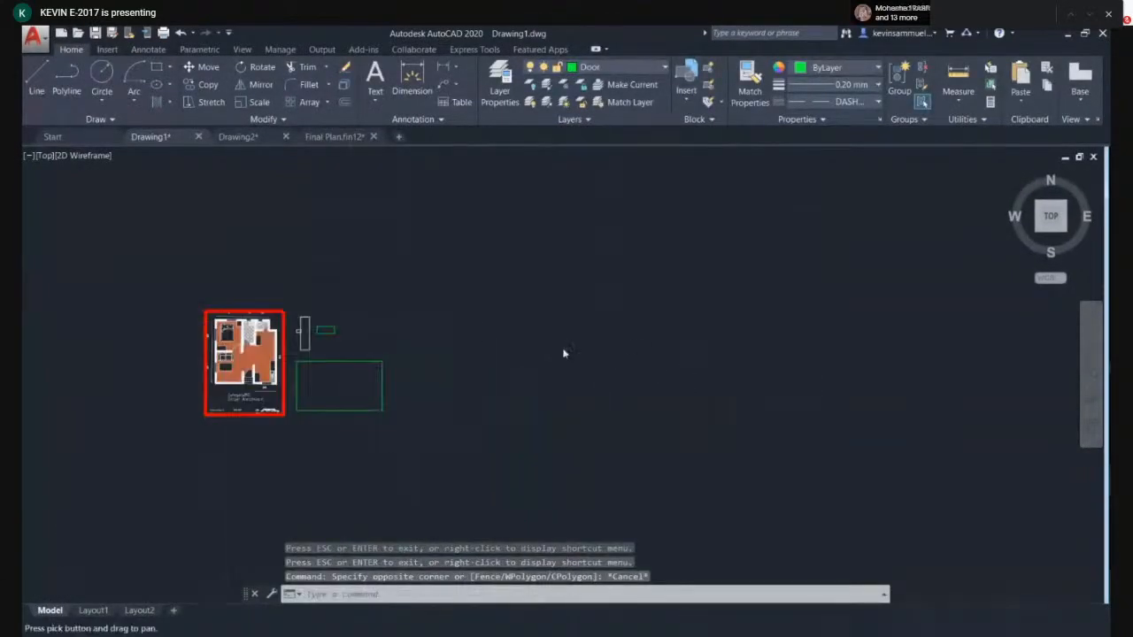
pyautogui.click(323, 137)
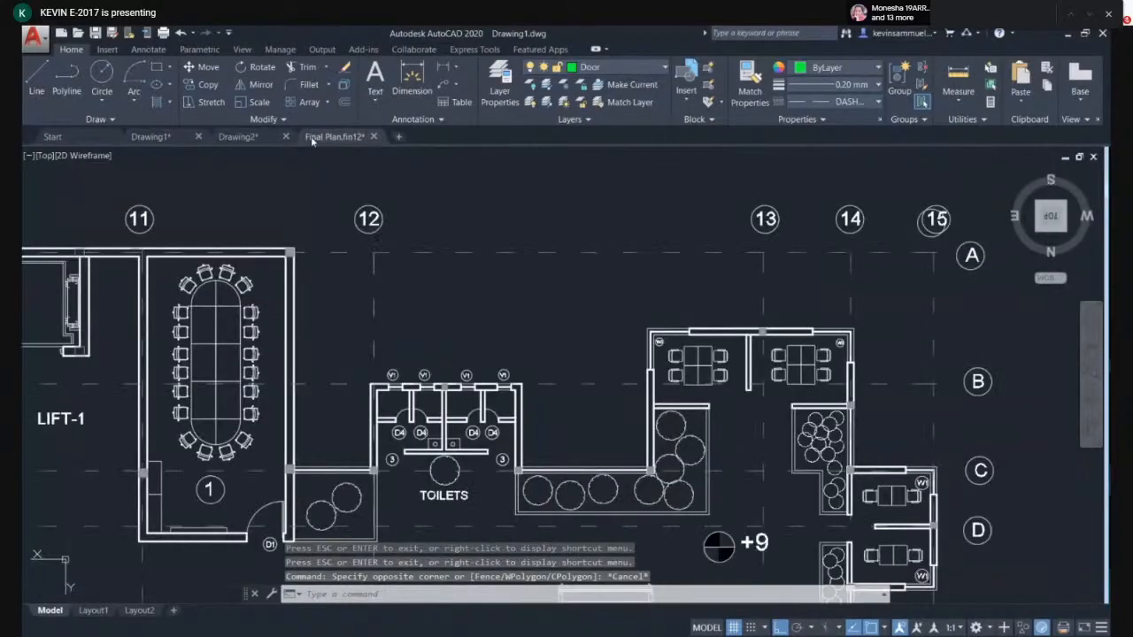
pyautogui.click(238, 137)
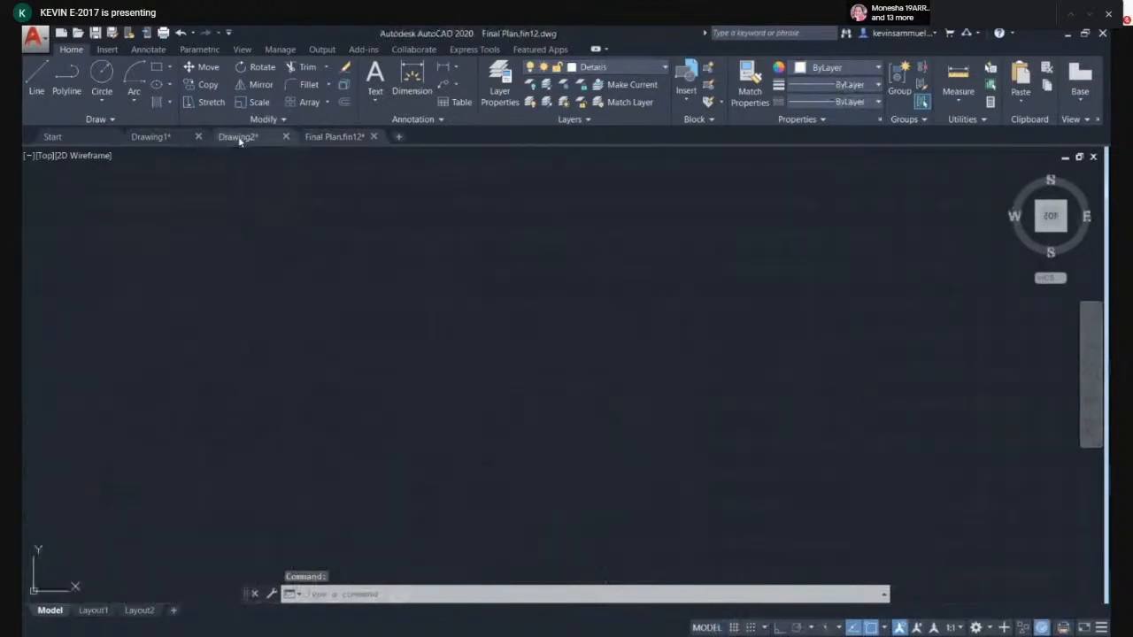
pyautogui.click(170, 137)
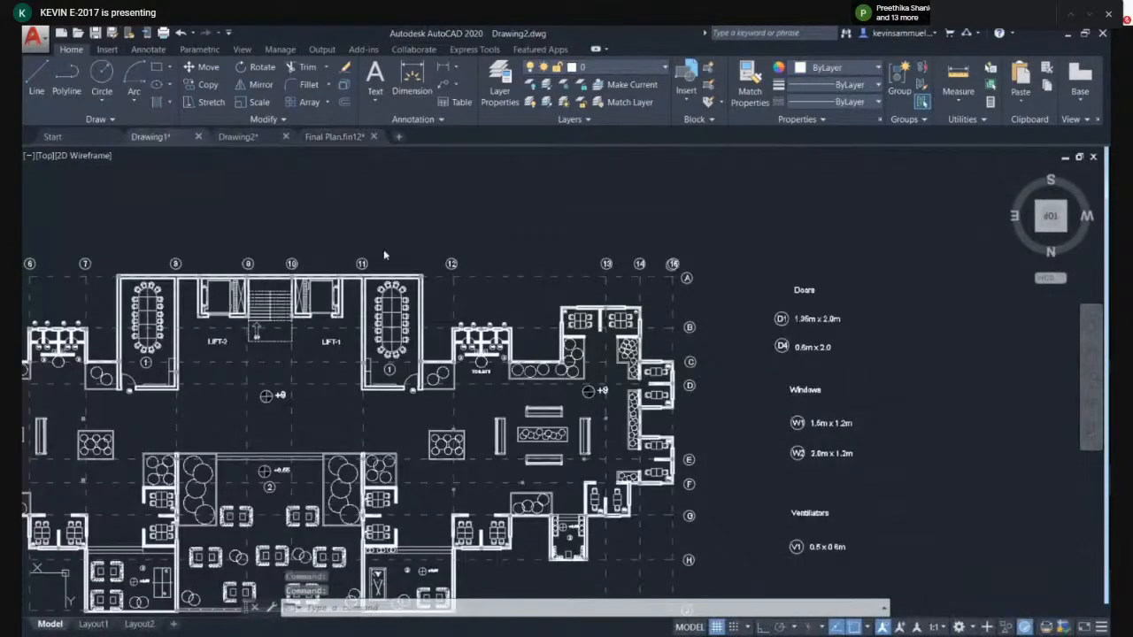
# - Move the door, window and ventilator symbols farther right, away from the floor plan
pyautogui.scroll(2, 428, 282)
pyautogui.click(595, 217)
pyautogui.click(380, 470)
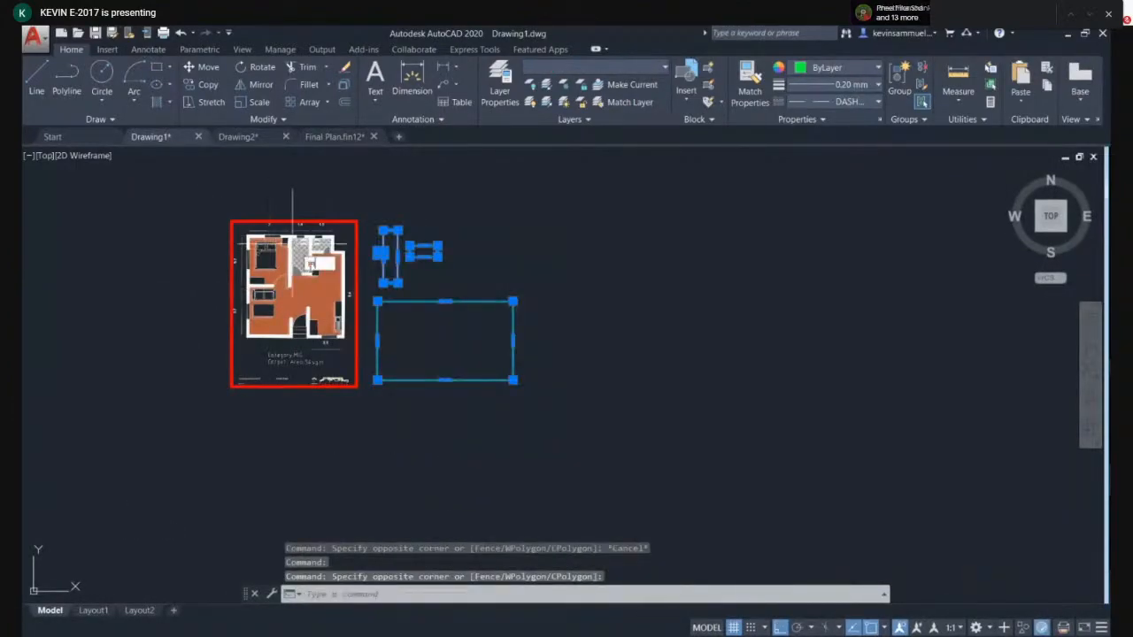
pyautogui.write('m')
pyautogui.press('Return')
pyautogui.click(399, 440)
pyautogui.click(496, 440)
pyautogui.moveTo(392, 269); pyautogui.dragTo(281, 285, button='middle')
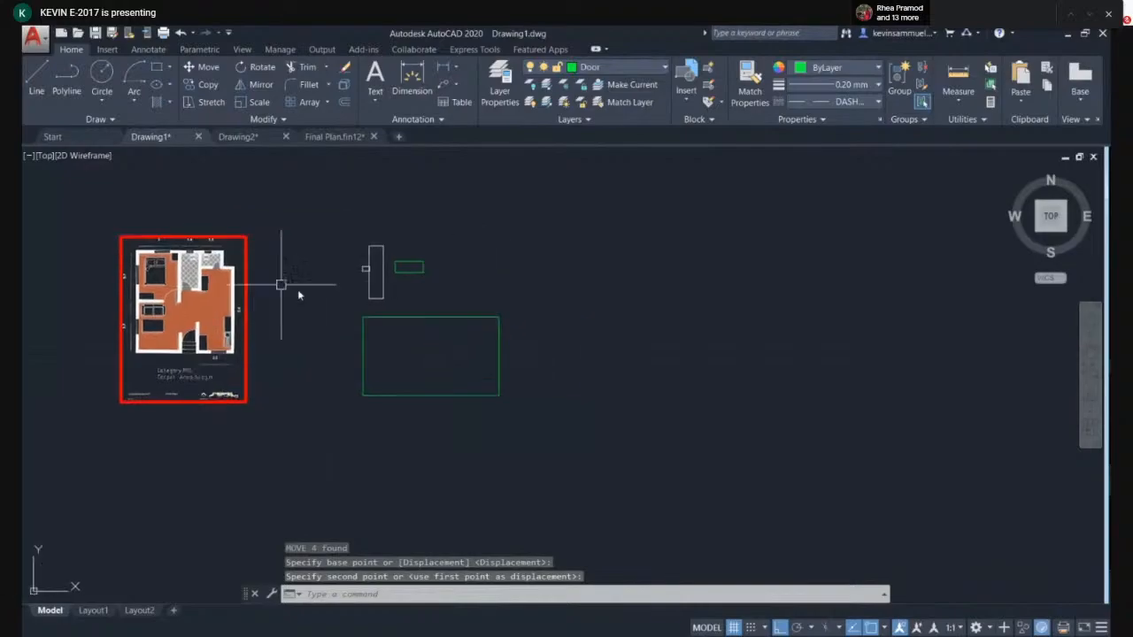
# - Make Windows the current layer
pyautogui.scroll(2, 430, 283)
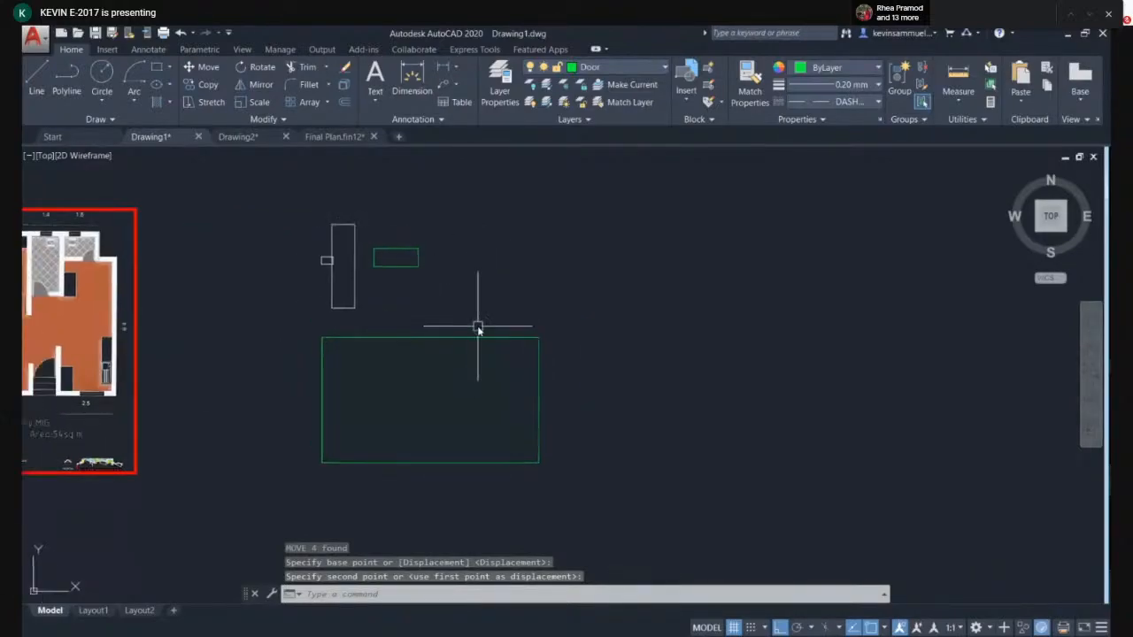
pyautogui.click(611, 67)
pyautogui.click(593, 152)
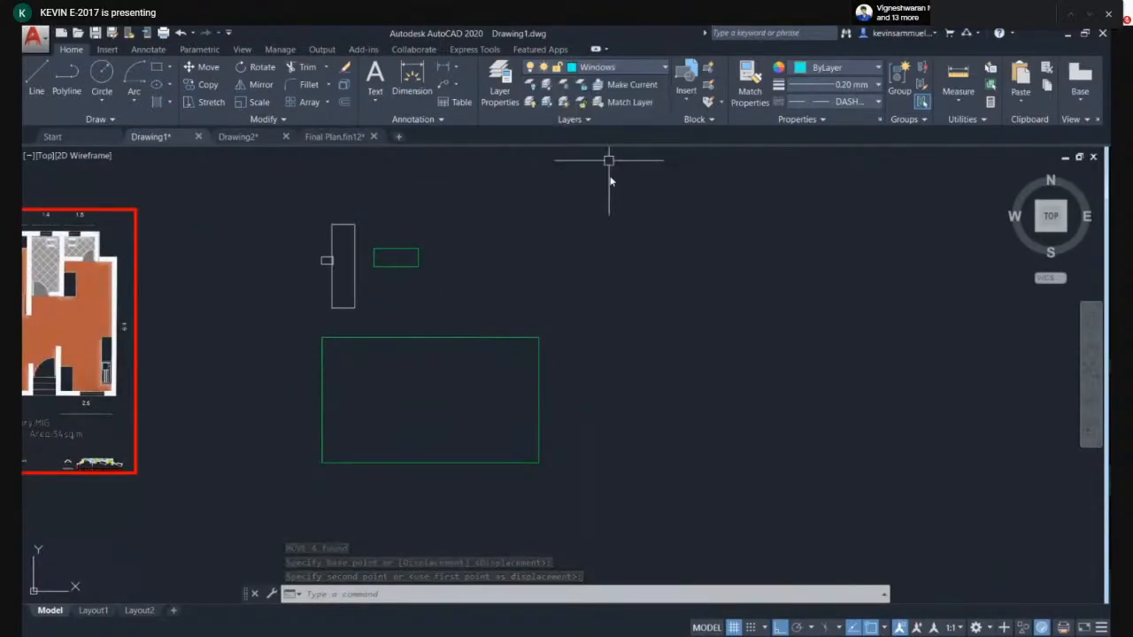
# - Draw a closed window symbol outline with lines, including a short angled notch at its upper-left corner
pyautogui.write('l')
pyautogui.press('Return')
pyautogui.scroll(4, 402, 269)
pyautogui.click(439, 320)
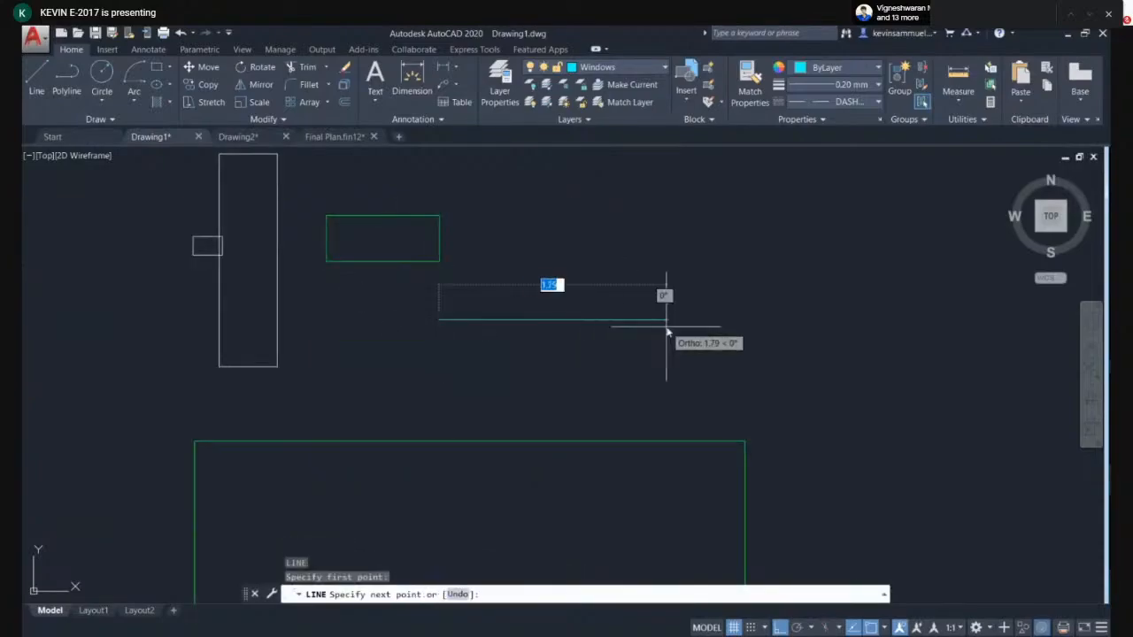
pyautogui.click(666, 320)
pyautogui.click(666, 384)
pyautogui.click(409, 386)
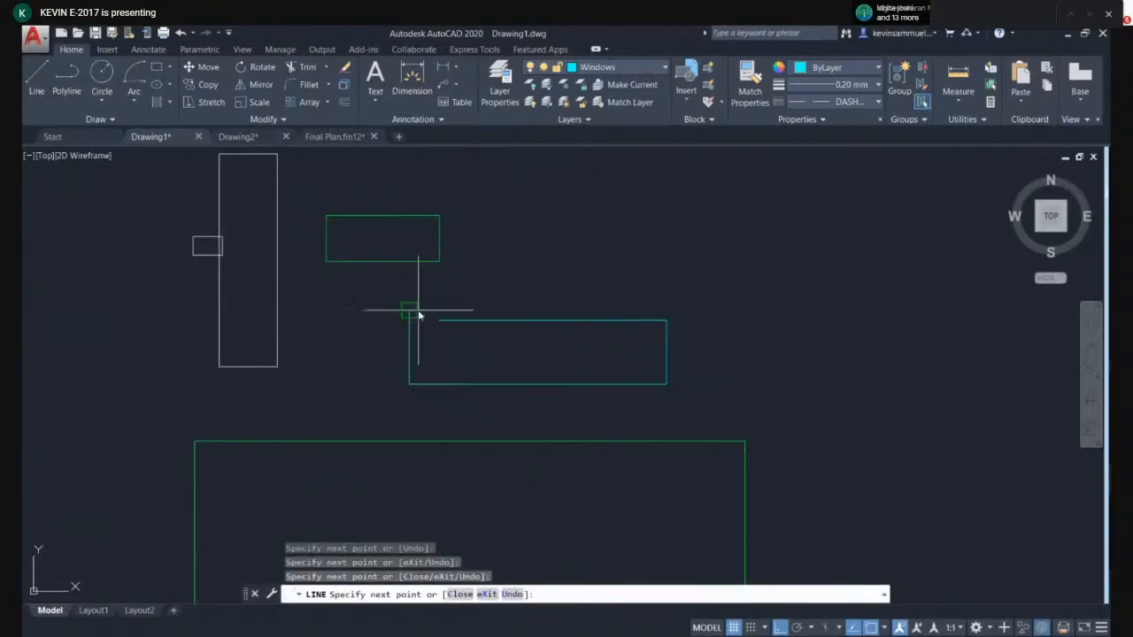
pyautogui.click(410, 320)
pyautogui.click(437, 325)
pyautogui.press('Return')
pyautogui.scroll(-2, 561, 336)
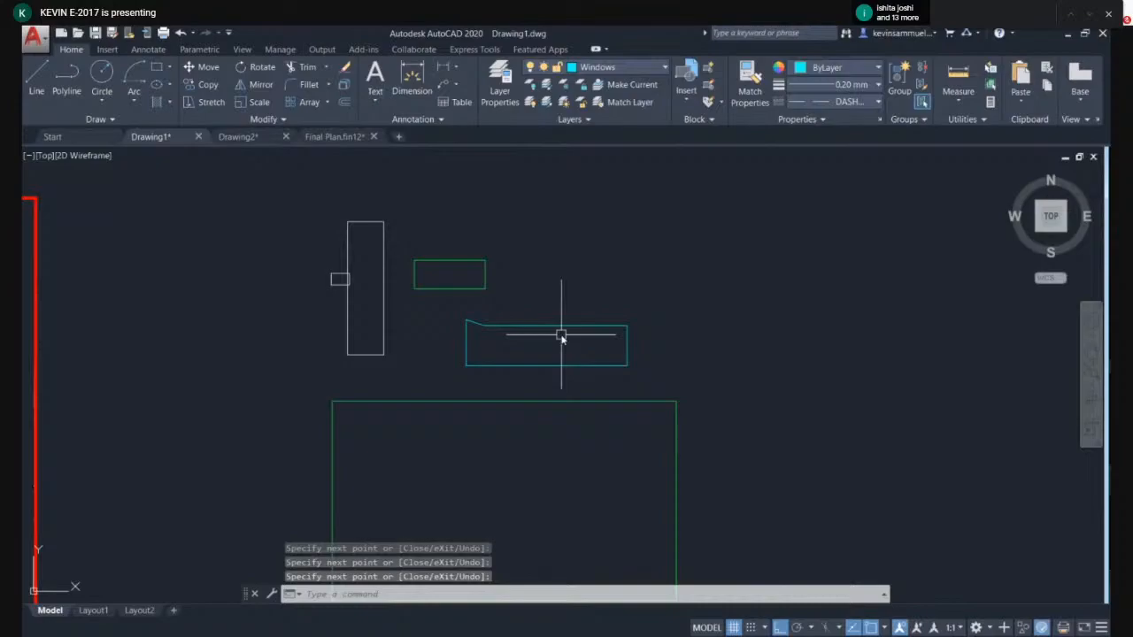
# - Open the plot dialog and select the AutoCAD PDF (High Quality Print).pc3 plotter
pyautogui.hotkey('ctrl', 'p')
pyautogui.click(491, 233)
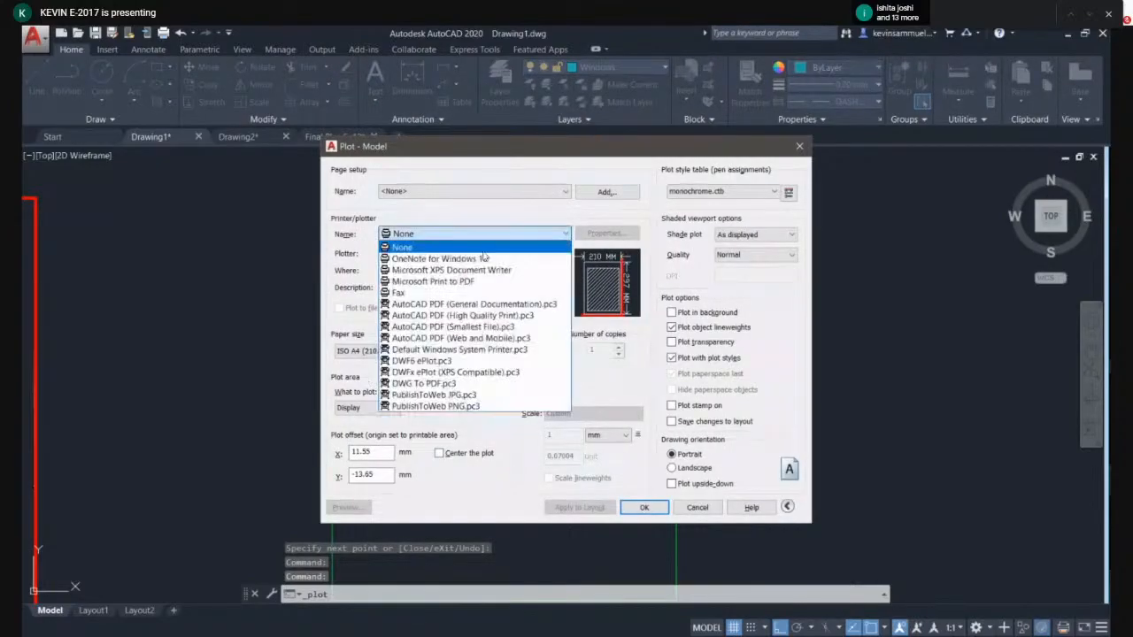
pyautogui.click(465, 316)
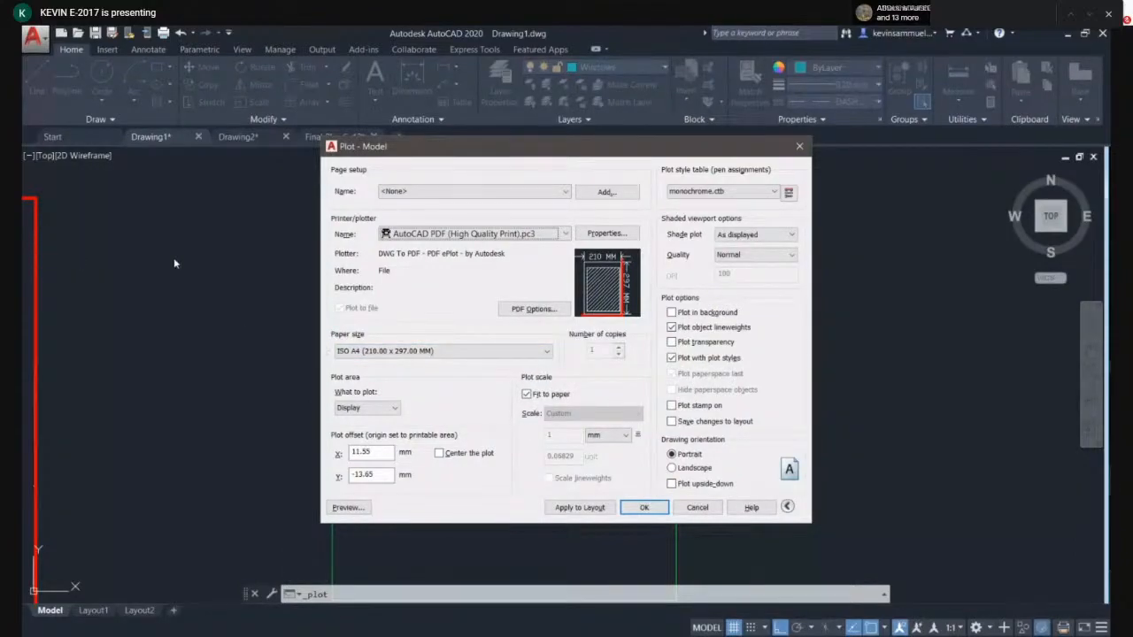
# - Set the paper size to ISO A4 (297.00 x 210.00 MM)
pyautogui.click(386, 352)
pyautogui.click(395, 371)
pyautogui.click(392, 353)
pyautogui.scroll(1, 389, 373)
pyautogui.click(386, 374)
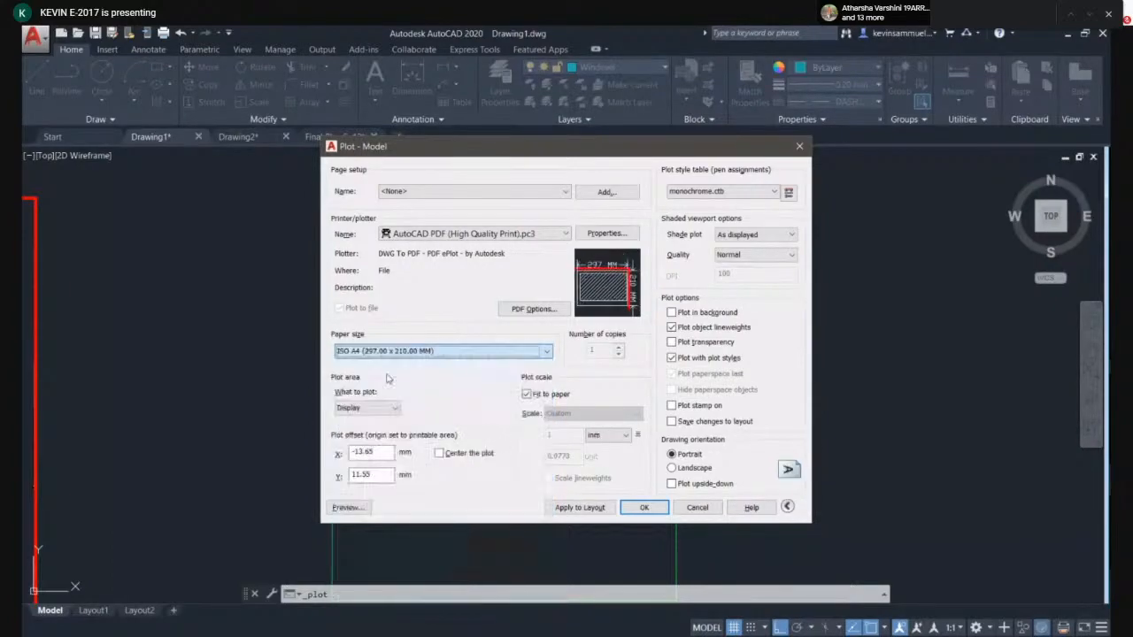
# - Set the plot area to Window, pick a window around the symbols, and preview the plot
pyautogui.click(367, 407)
pyautogui.click(358, 449)
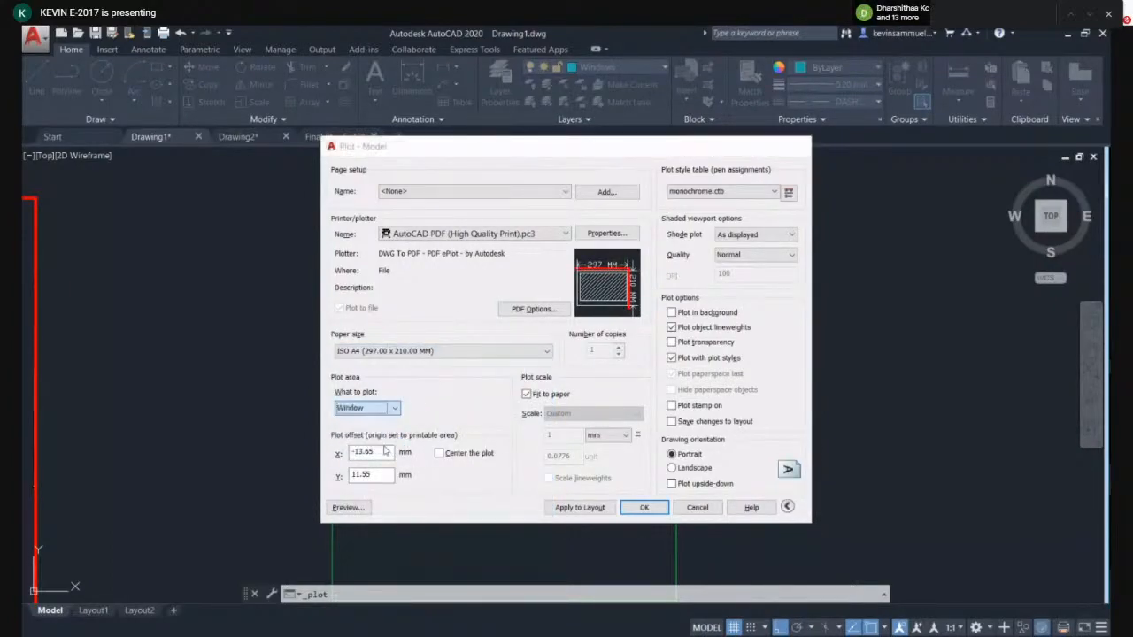
pyautogui.click(303, 195)
pyautogui.click(467, 383)
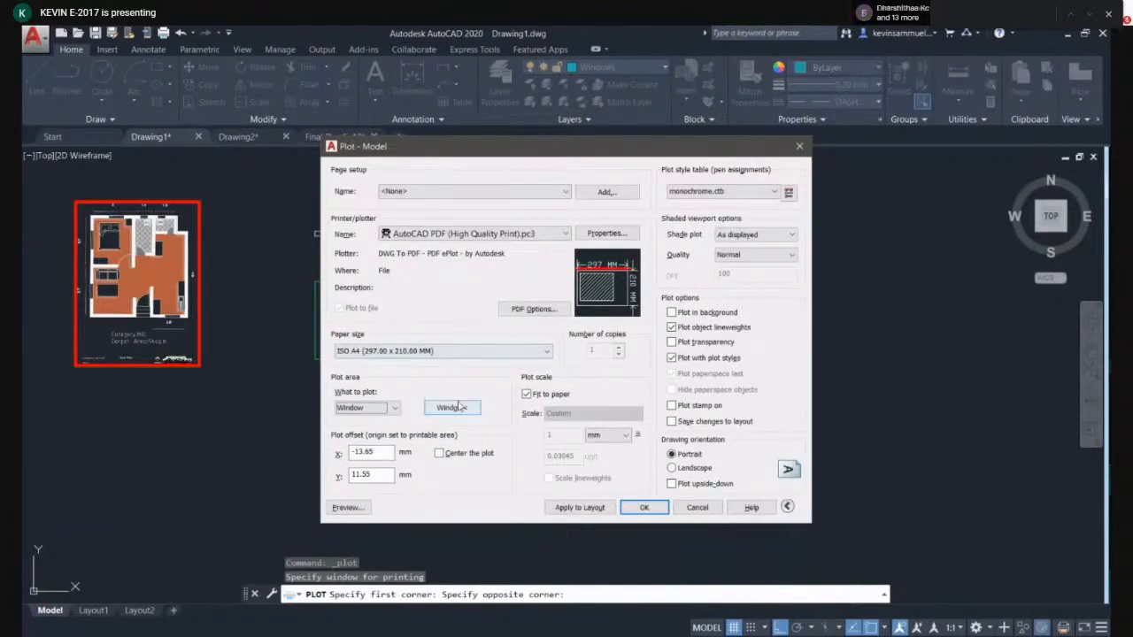
pyautogui.click(350, 507)
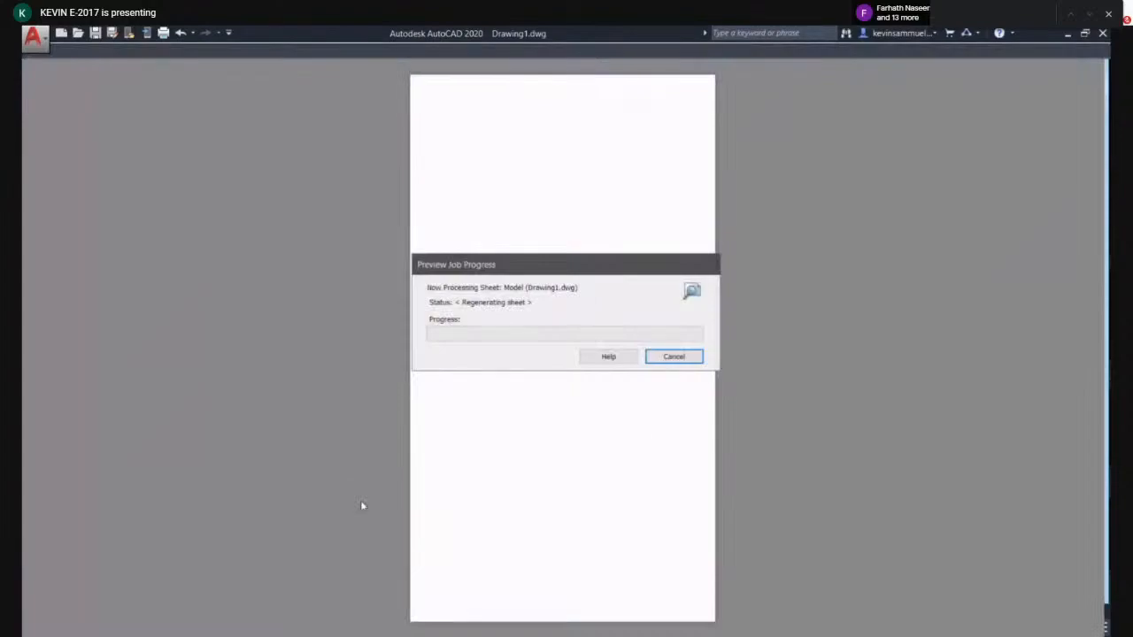
pyautogui.press('Escape')
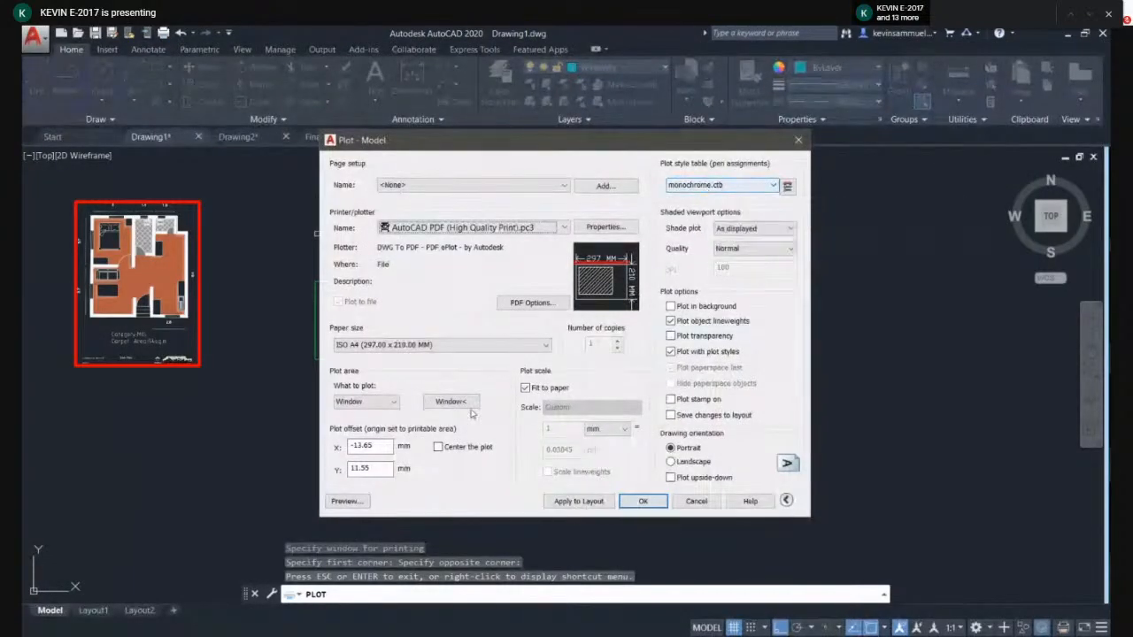
# - Center the plot on the paper and preview it, zooming into the preview
pyautogui.click(439, 446)
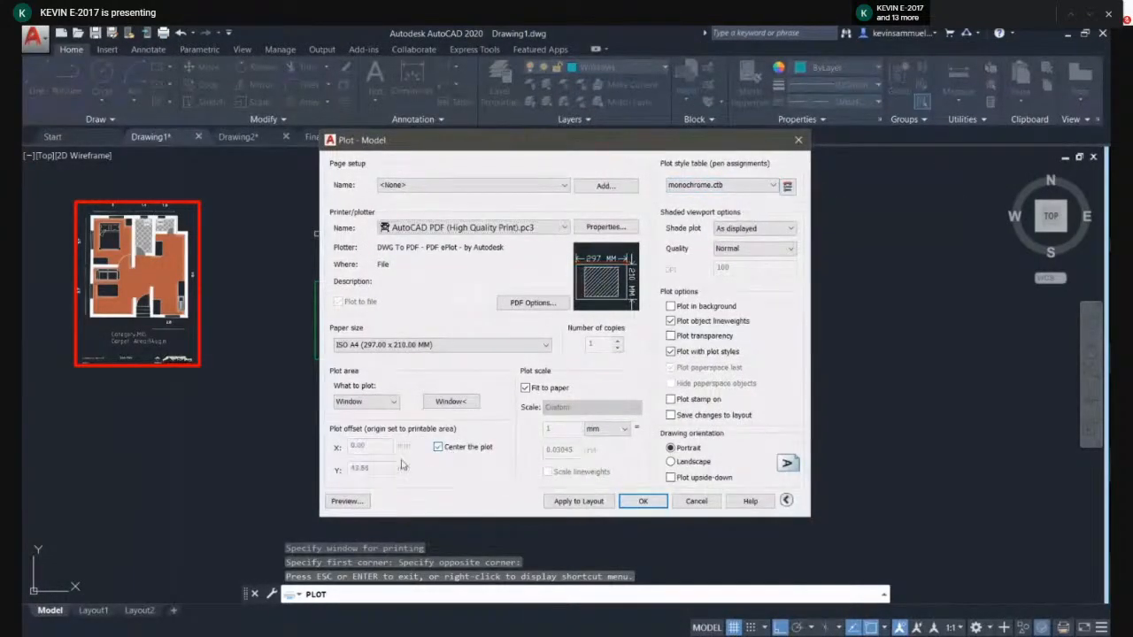
pyautogui.click(367, 501)
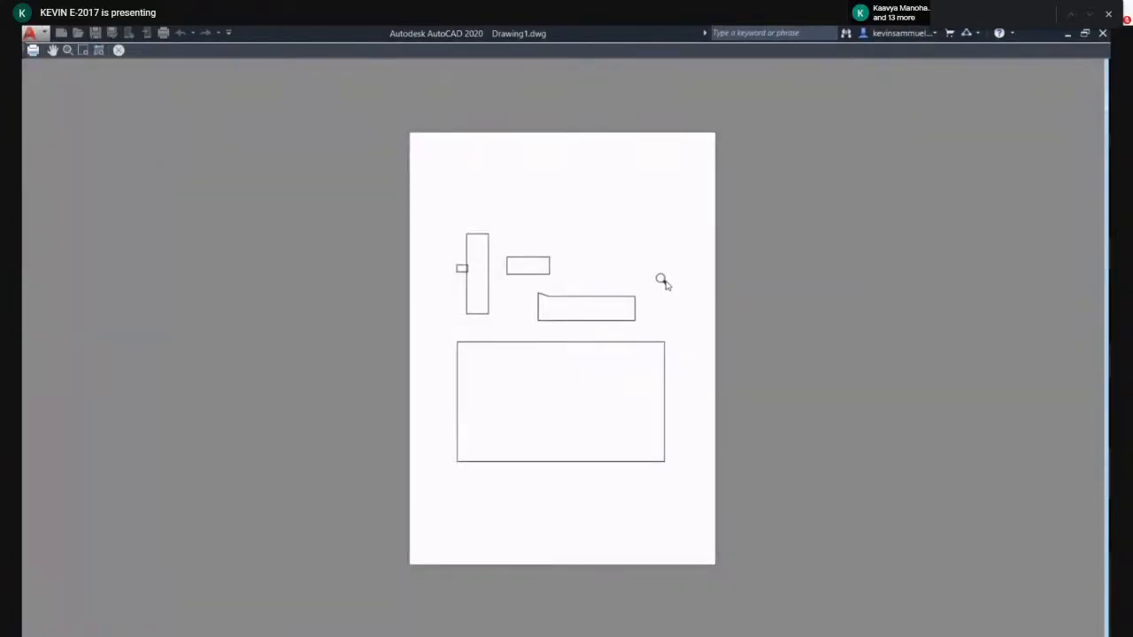
pyautogui.scroll(2, 604, 364)
pyautogui.moveTo(416, 283); pyautogui.dragTo(609, 158)
pyautogui.moveTo(1024, 374); pyautogui.dragTo(597, 424)
pyautogui.press('Escape')
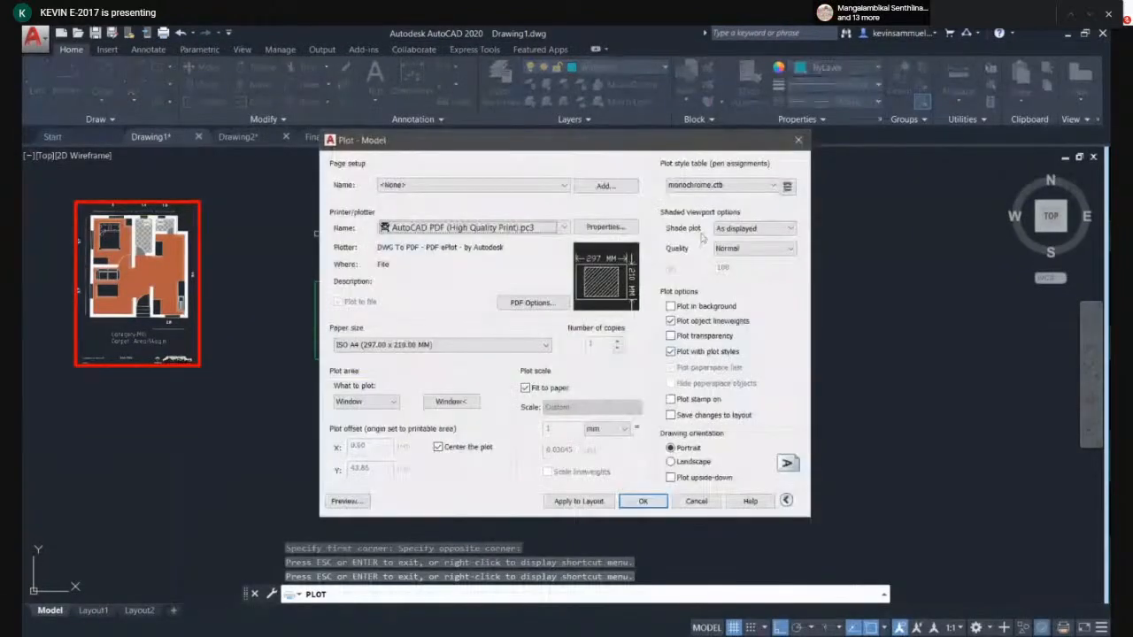
# - Set the plot style table to None, preview the plot, and cancel the plot dialog
pyautogui.click(721, 185)
pyautogui.click(686, 197)
pyautogui.click(348, 501)
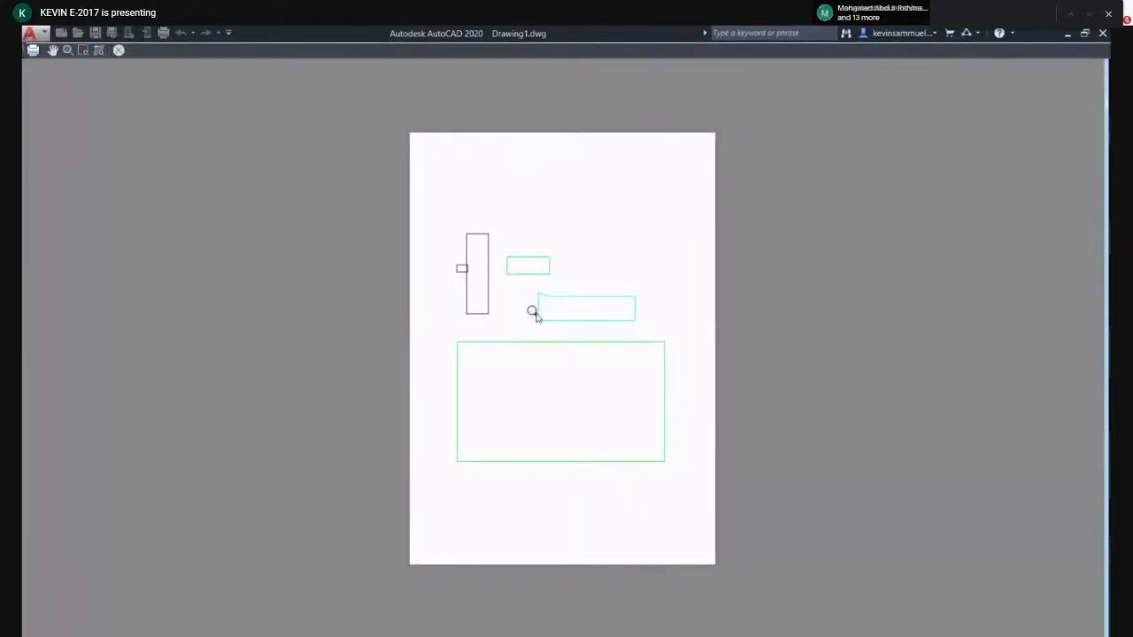
pyautogui.press('Escape')
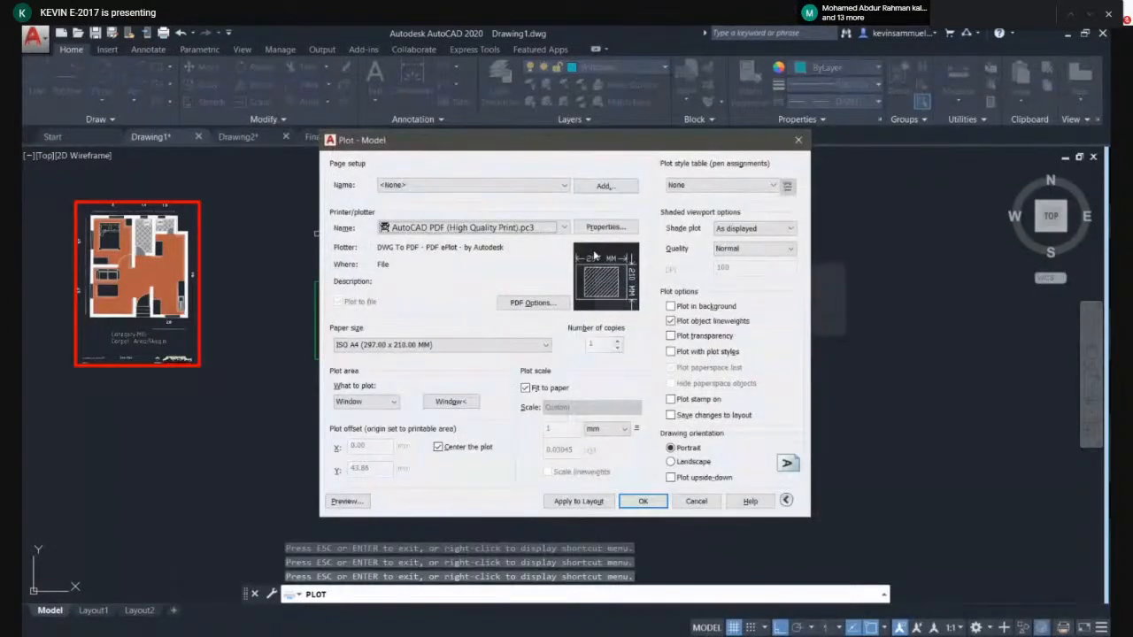
pyautogui.click(683, 507)
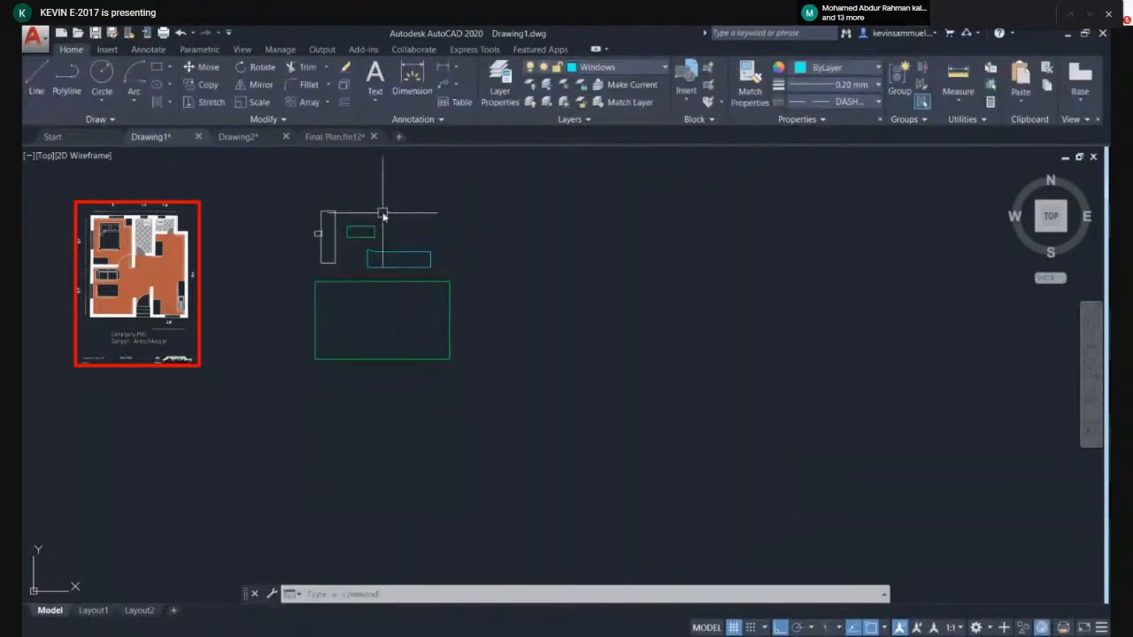
# - Select all the door, window and ventilator symbols and delete them
pyautogui.scroll(-3, 382, 212)
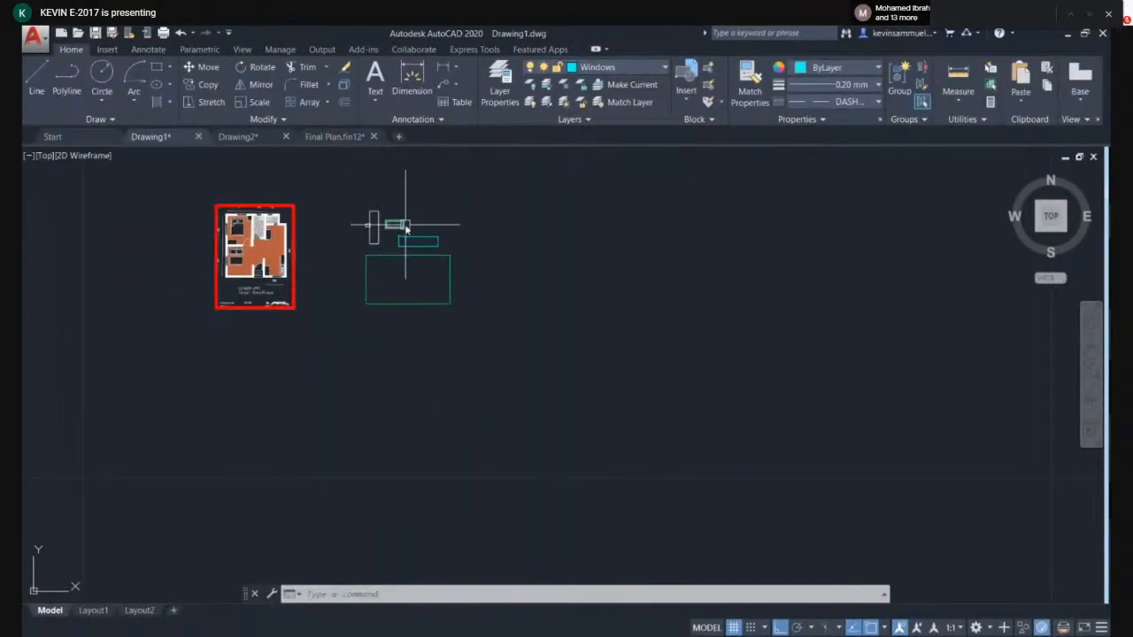
pyautogui.click(509, 196)
pyautogui.click(347, 358)
pyautogui.press('Delete')
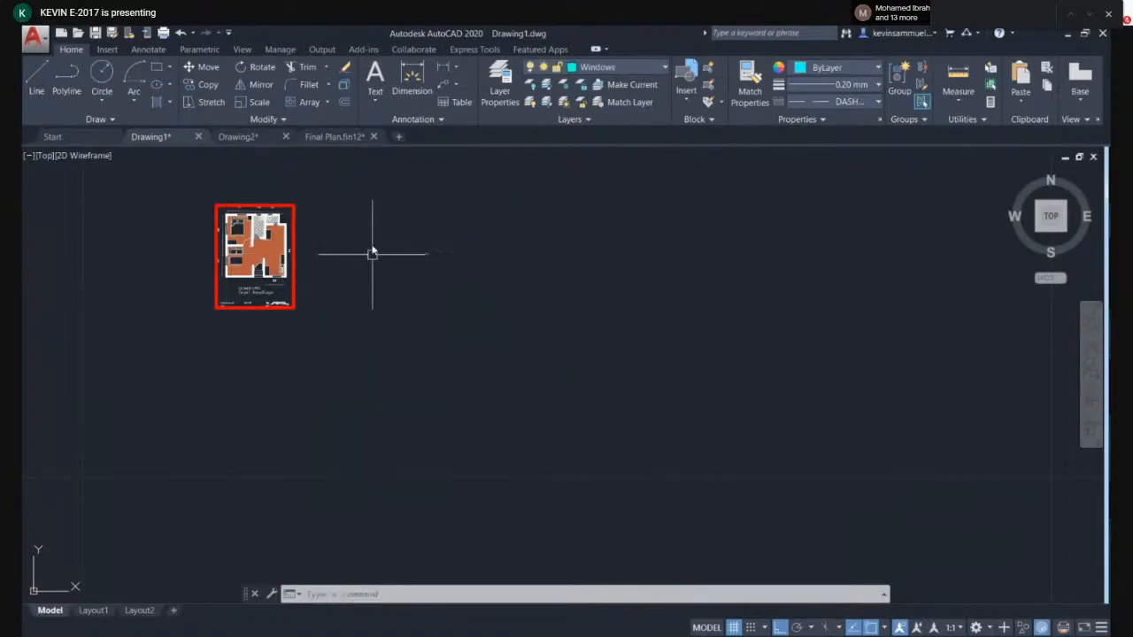
# - Switch to the Final Plan drawing to view its symbol legend, then return to Drawing1
pyautogui.click(371, 201)
pyautogui.click(411, 302)
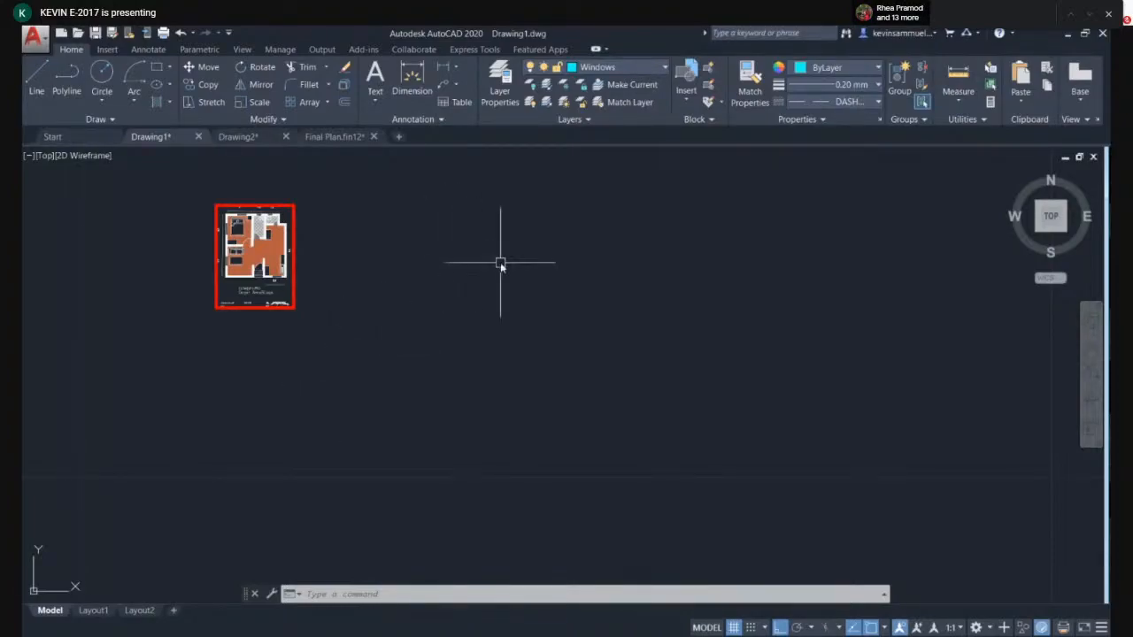
pyautogui.moveTo(584, 356); pyautogui.dragTo(542, 370, button='middle')
pyautogui.scroll(-2, 541, 370)
pyautogui.scroll(4, 454, 334)
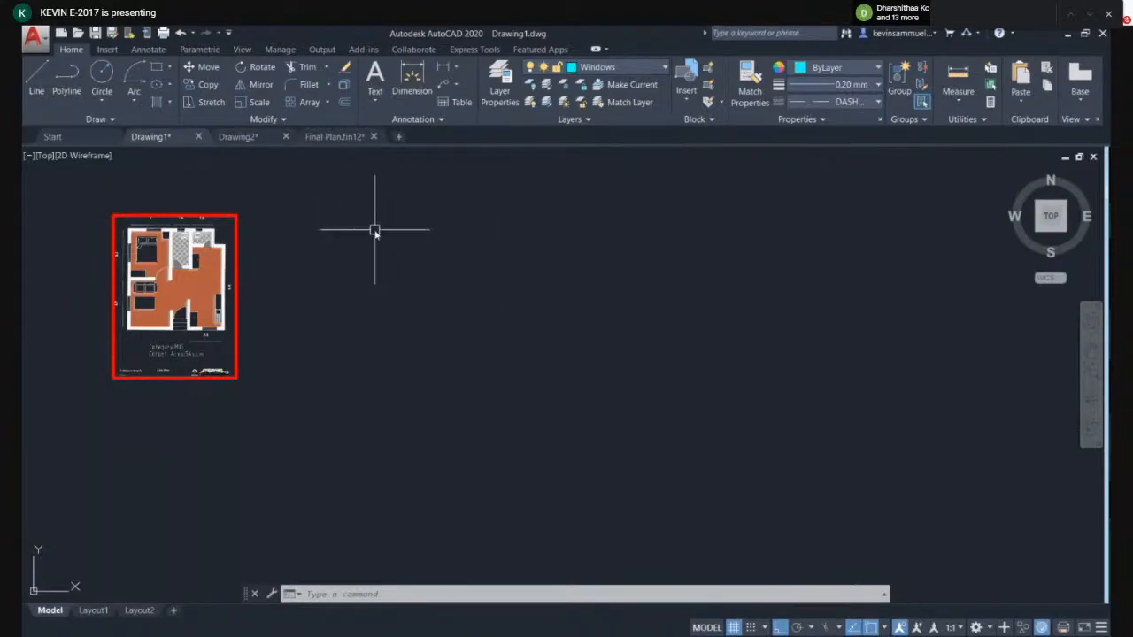
pyautogui.click(352, 137)
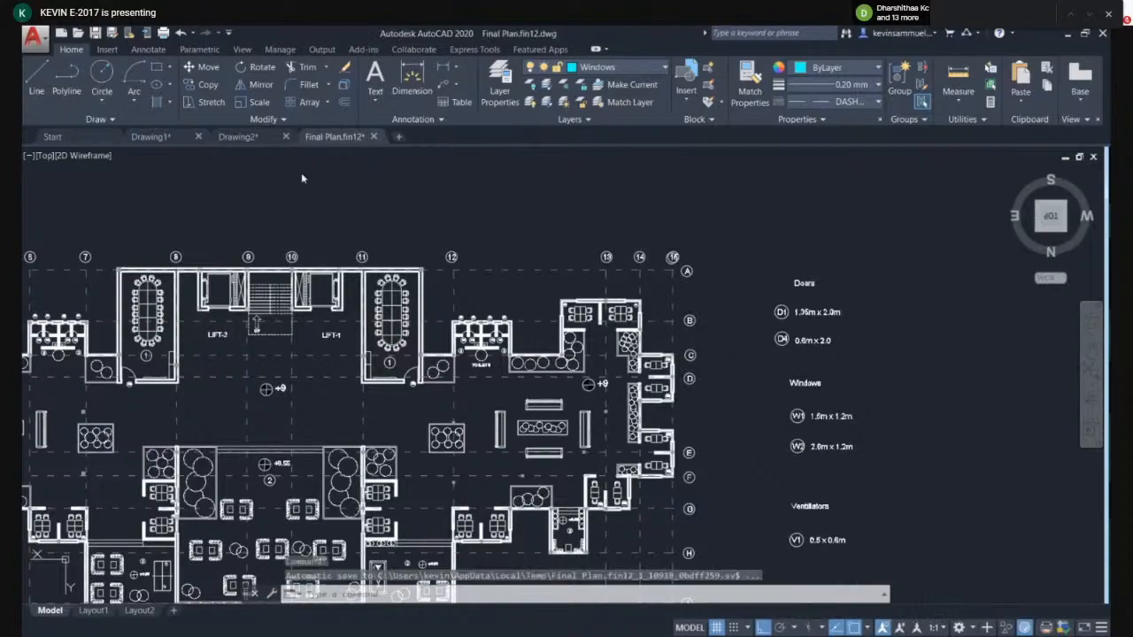
pyautogui.click(150, 136)
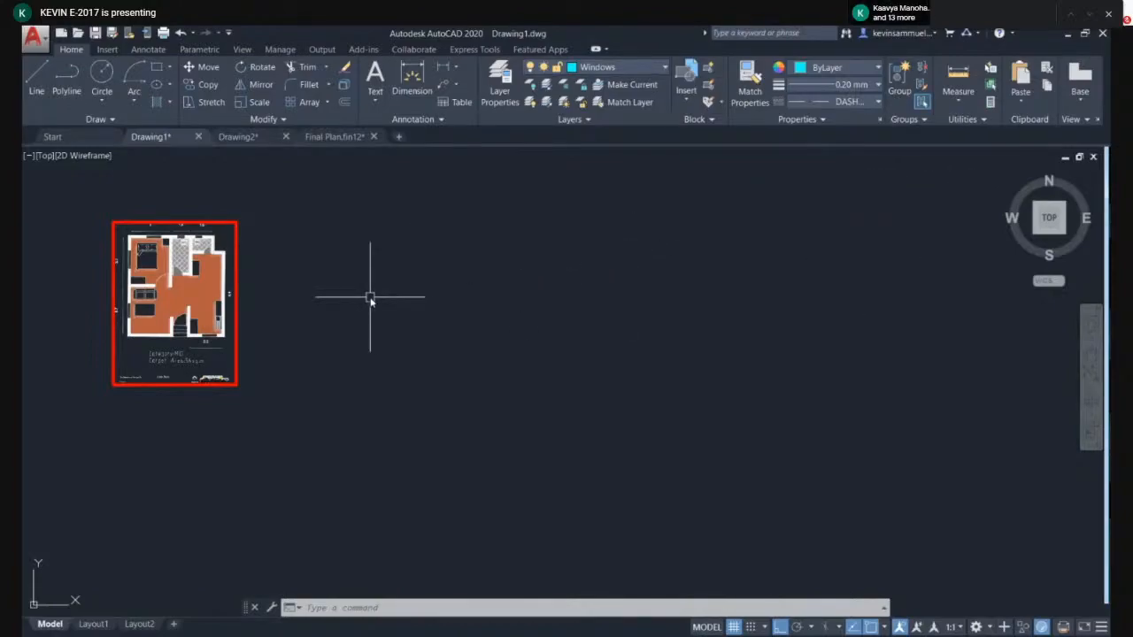
pyautogui.hotkey('ctrl', 'p')
pyautogui.click(366, 407)
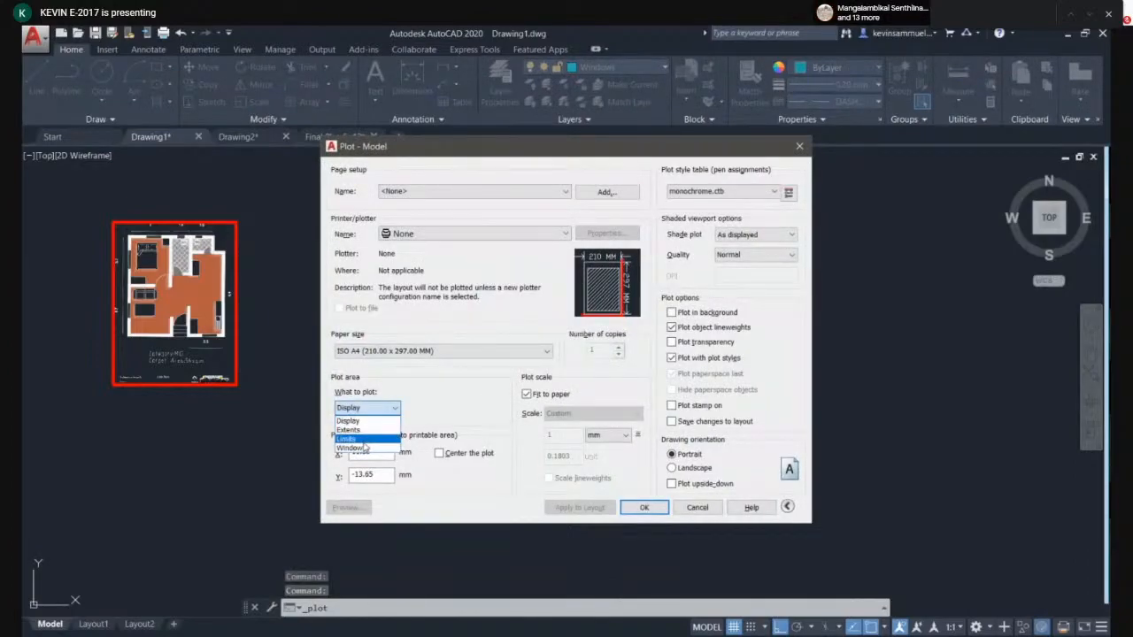
pyautogui.click(699, 513)
pyautogui.click(696, 508)
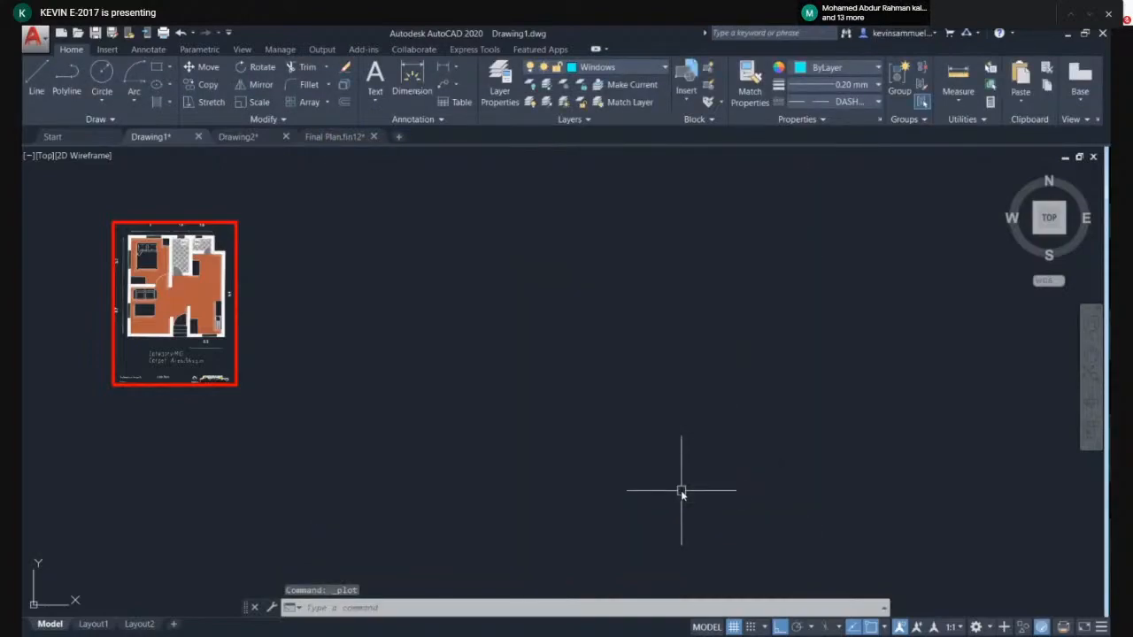
# - Check Drawing1's drawing units, then open and cancel the plot dialog
pyautogui.write('UN')
pyautogui.press('Return')
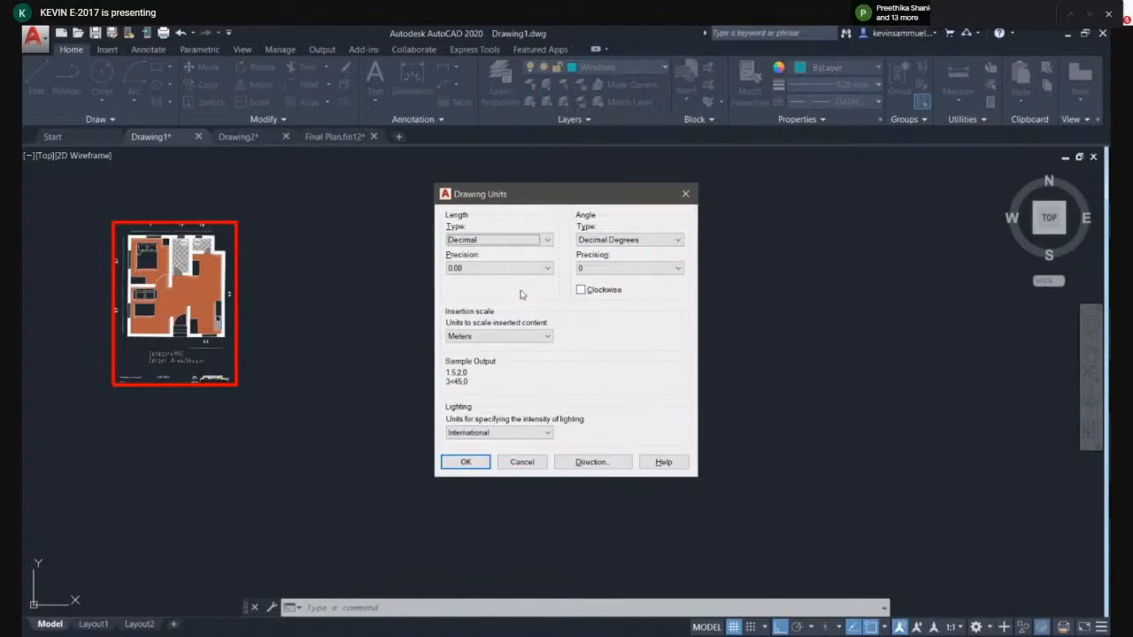
pyautogui.click(527, 462)
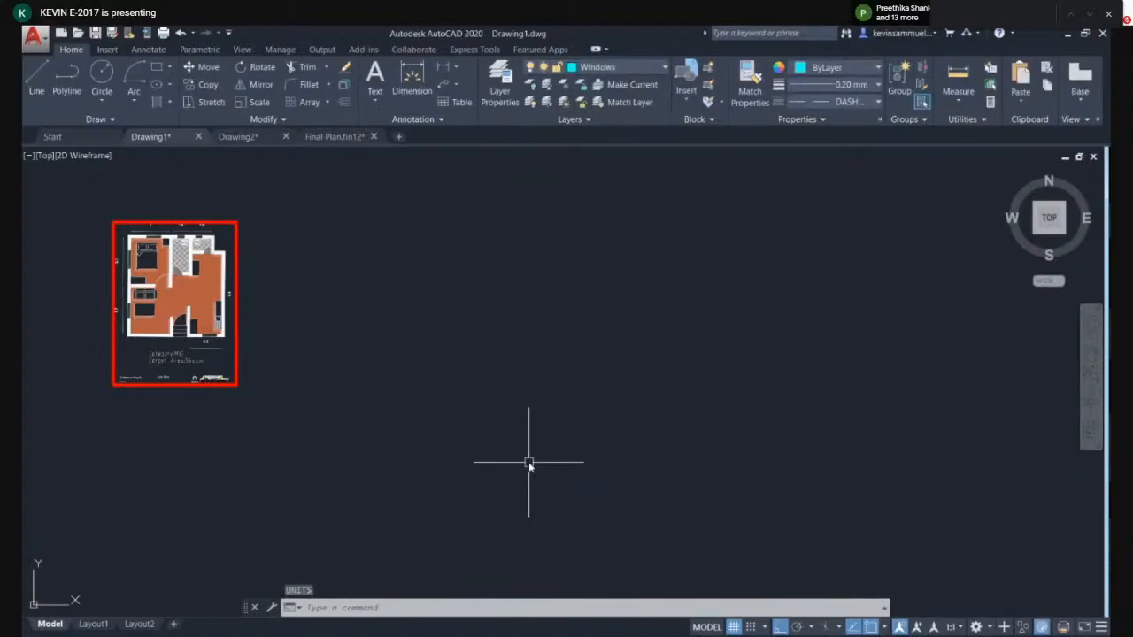
pyautogui.hotkey('ctrl', 'p')
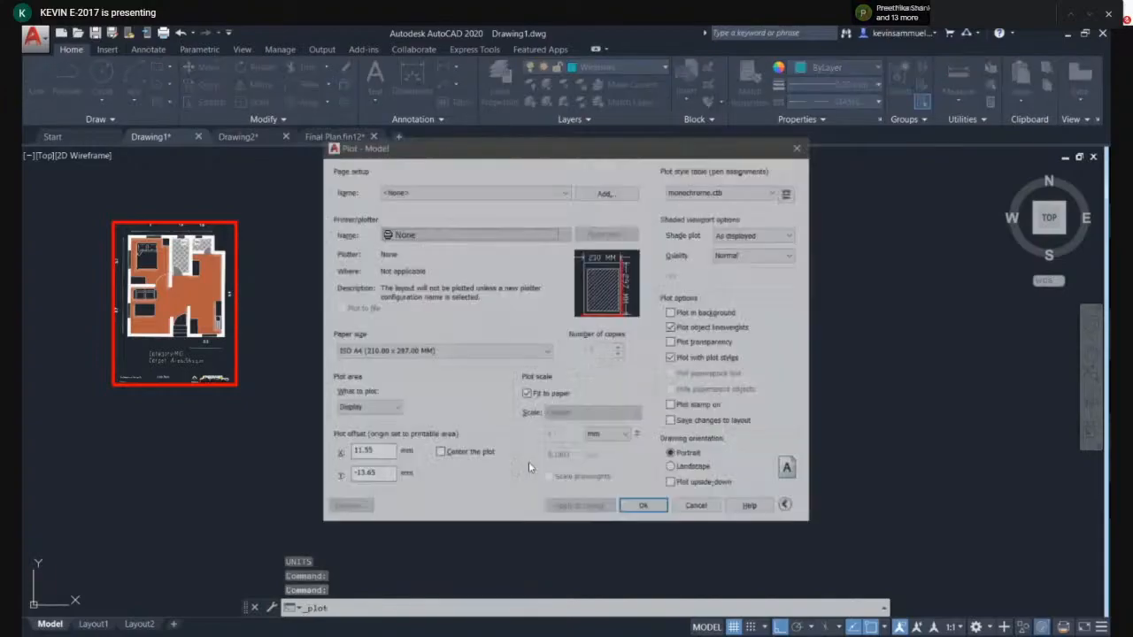
pyautogui.click(697, 507)
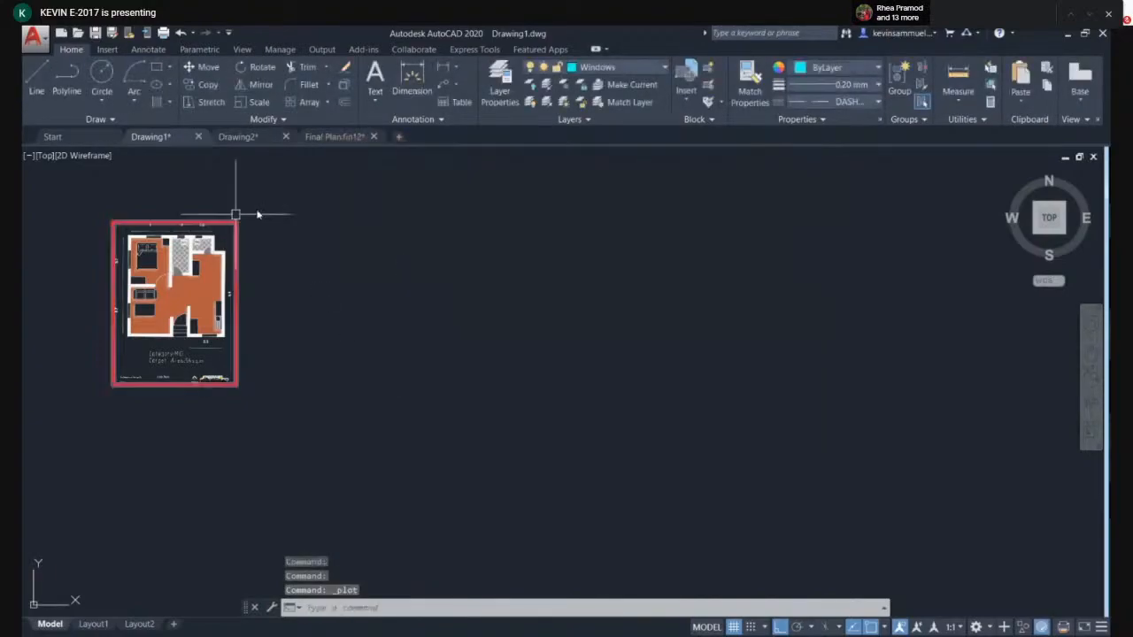
# - Start a new drawing, review its drawing units, and close it without saving
pyautogui.click(399, 137)
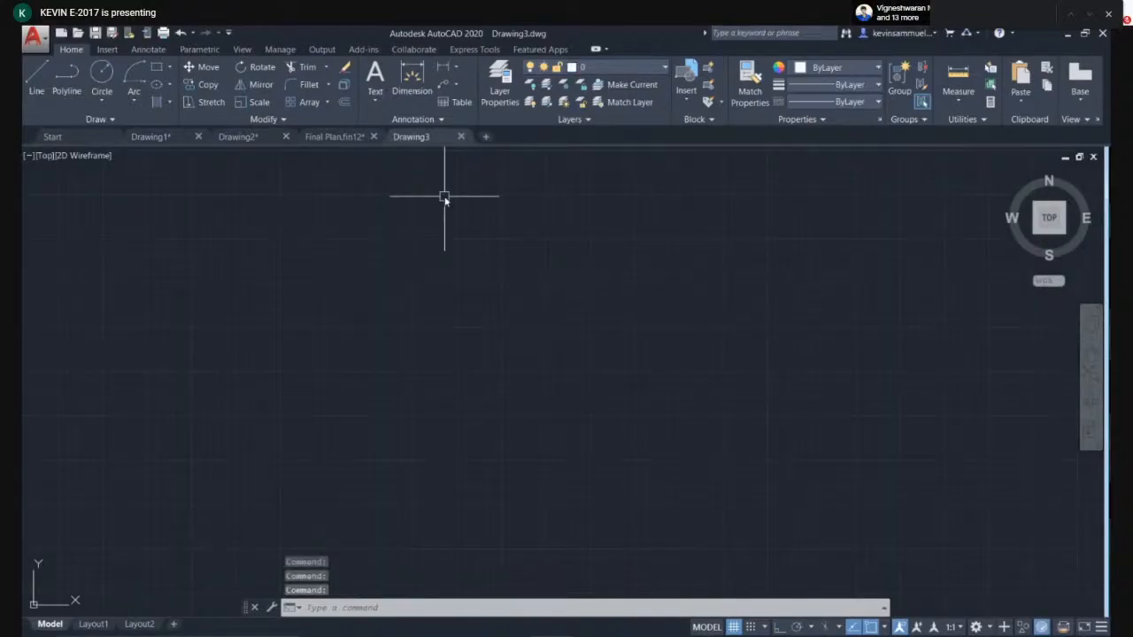
pyautogui.write('un')
pyautogui.press('Return')
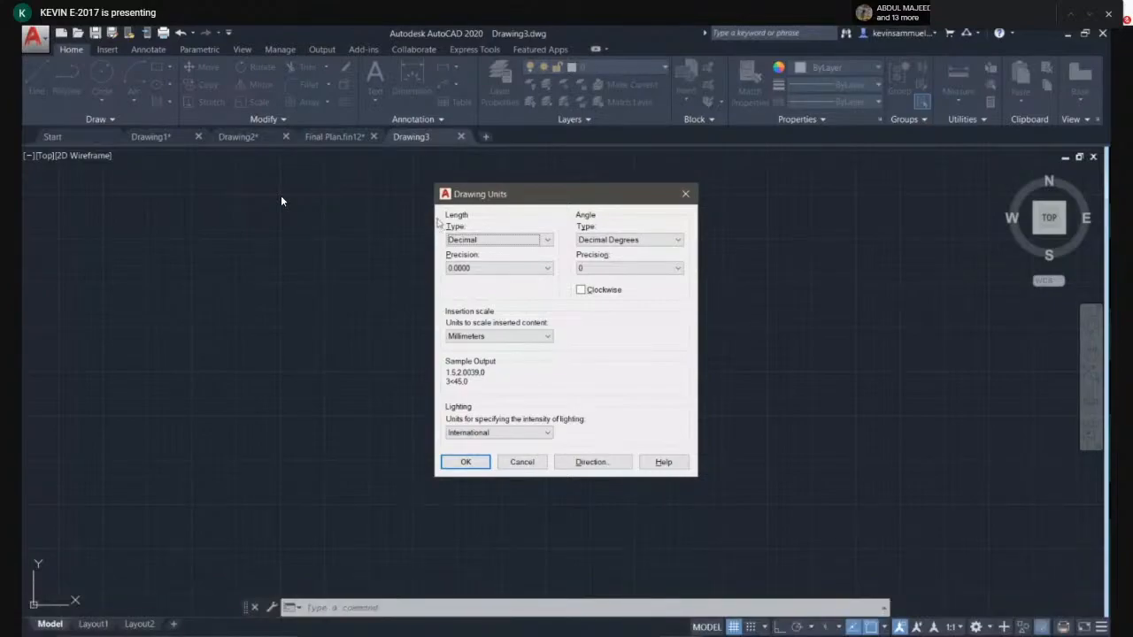
pyautogui.click(531, 462)
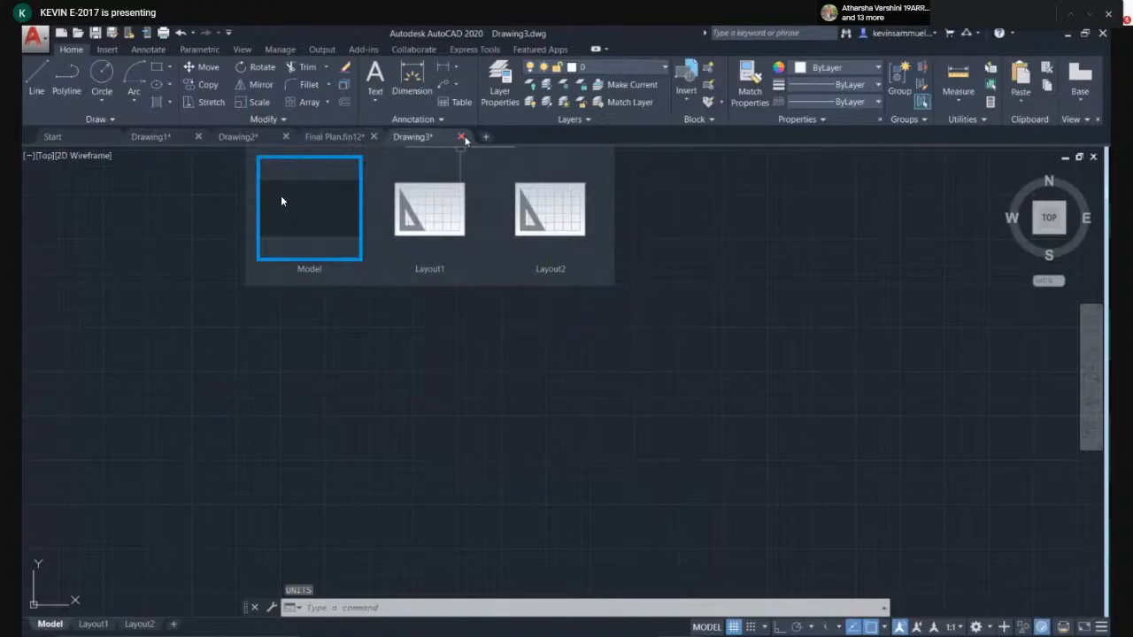
pyautogui.click(462, 137)
pyautogui.click(564, 369)
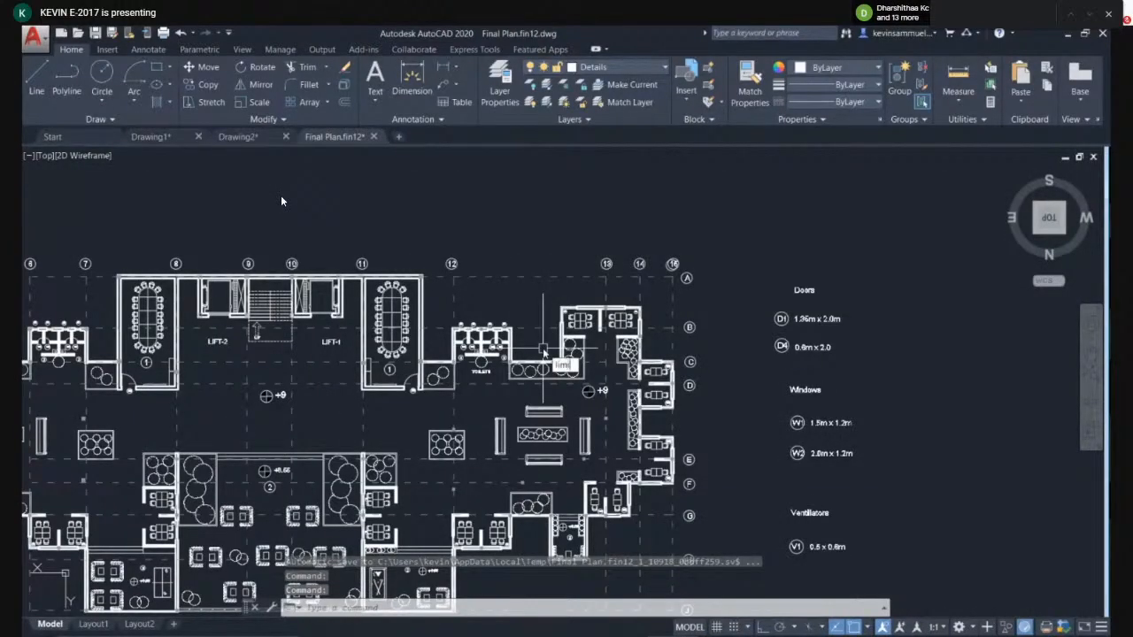
# - Start the LIMITS command in the Final Plan drawing
pyautogui.press('Return')
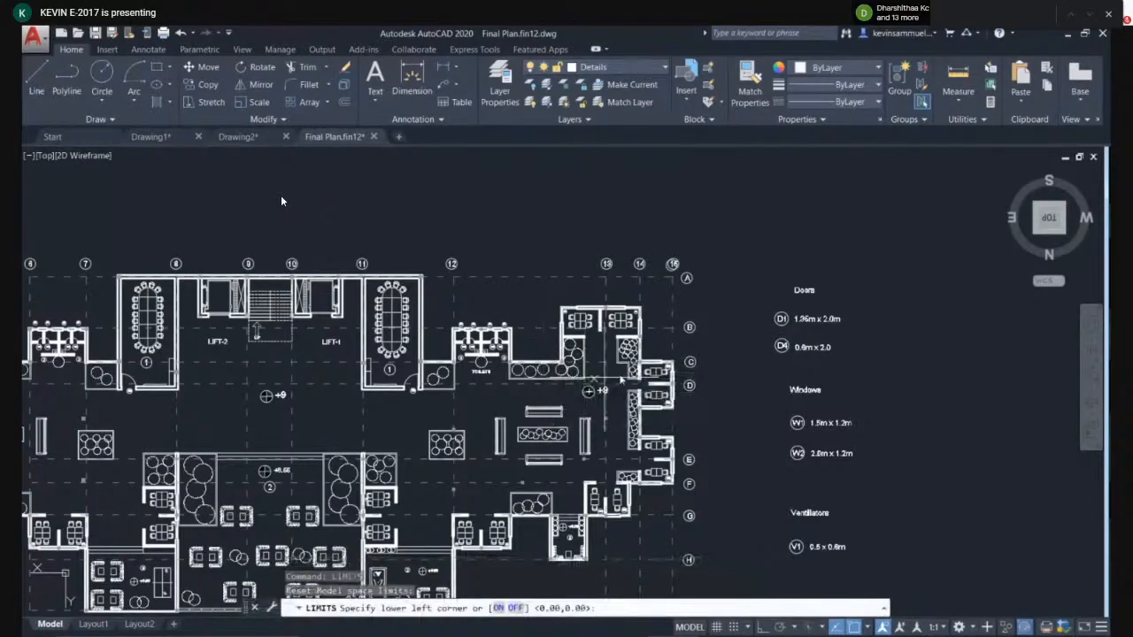
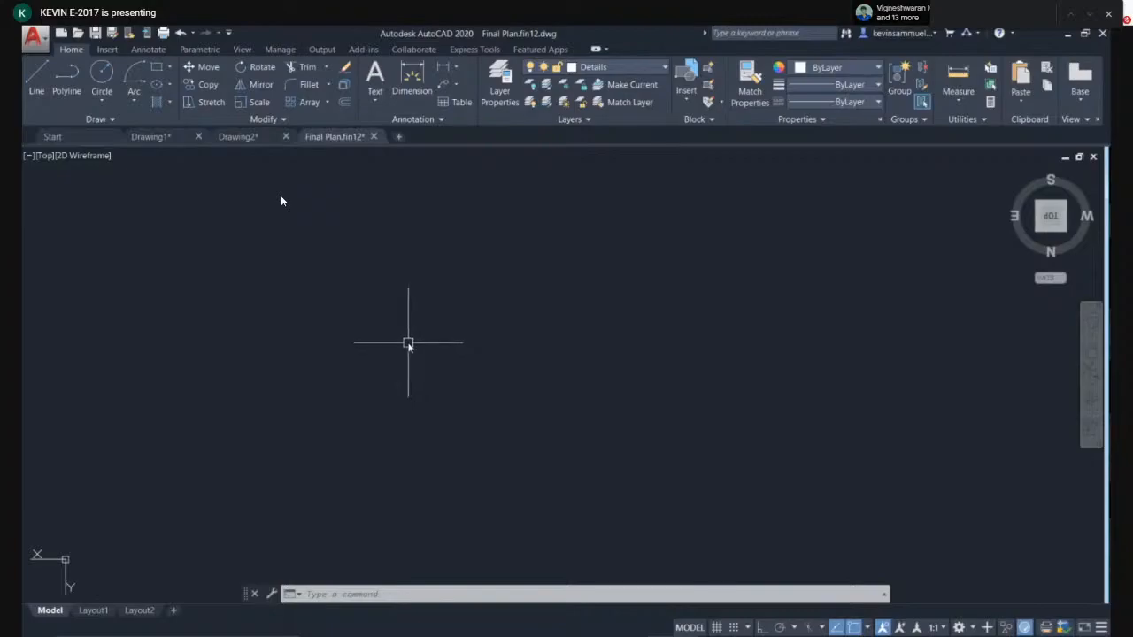
# - Zoom out to the Final Plan drawing's extents, then zoom in on the conference room with its D1 door and W2 window tags
pyautogui.middleClick(403, 345)
pyautogui.middleClick(403, 345)
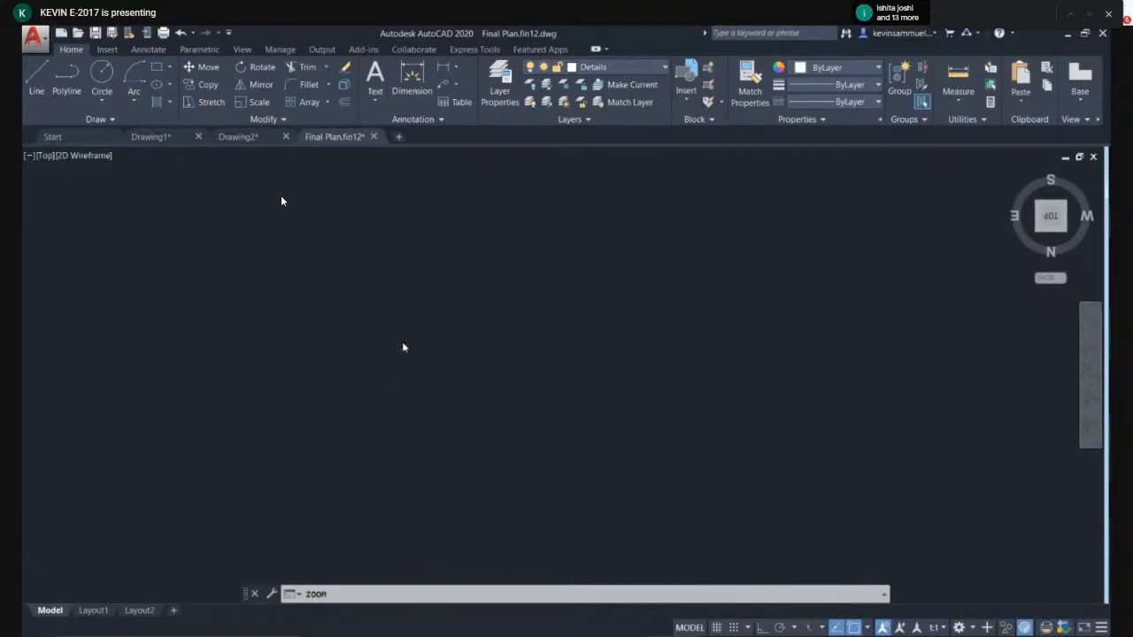
pyautogui.scroll(4, 505, 496)
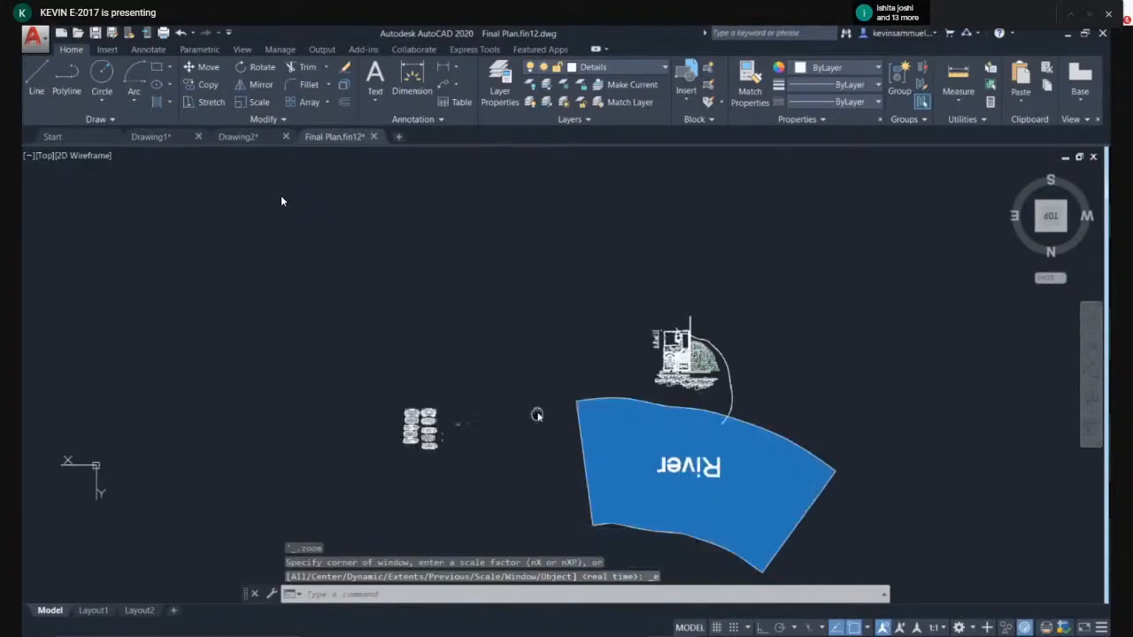
pyautogui.scroll(3, 480, 405)
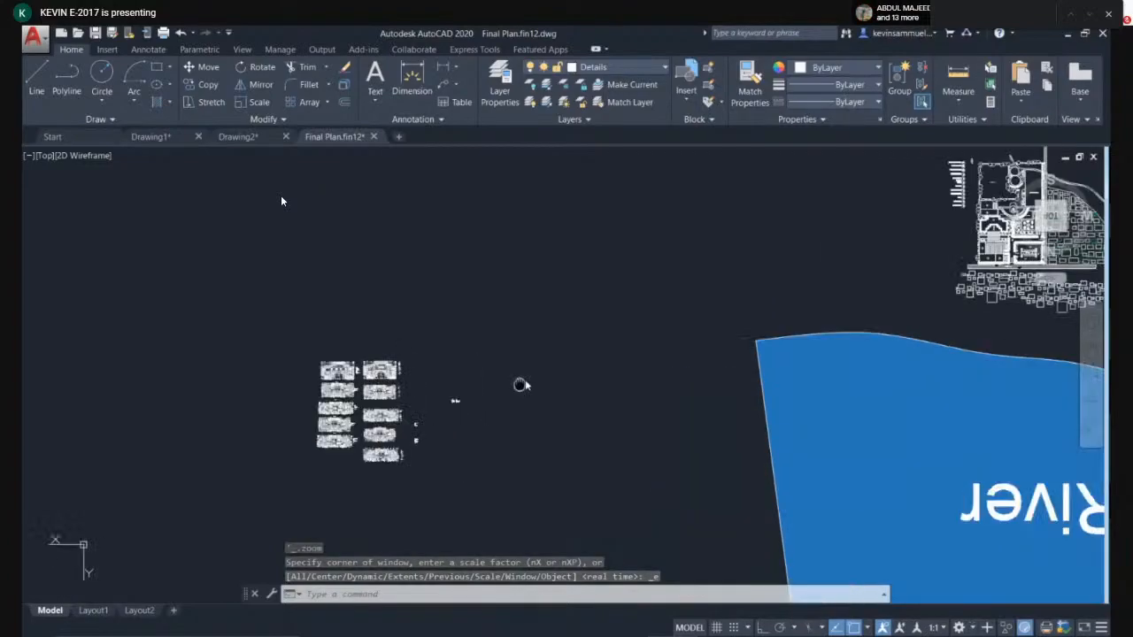
pyautogui.scroll(3, 540, 316)
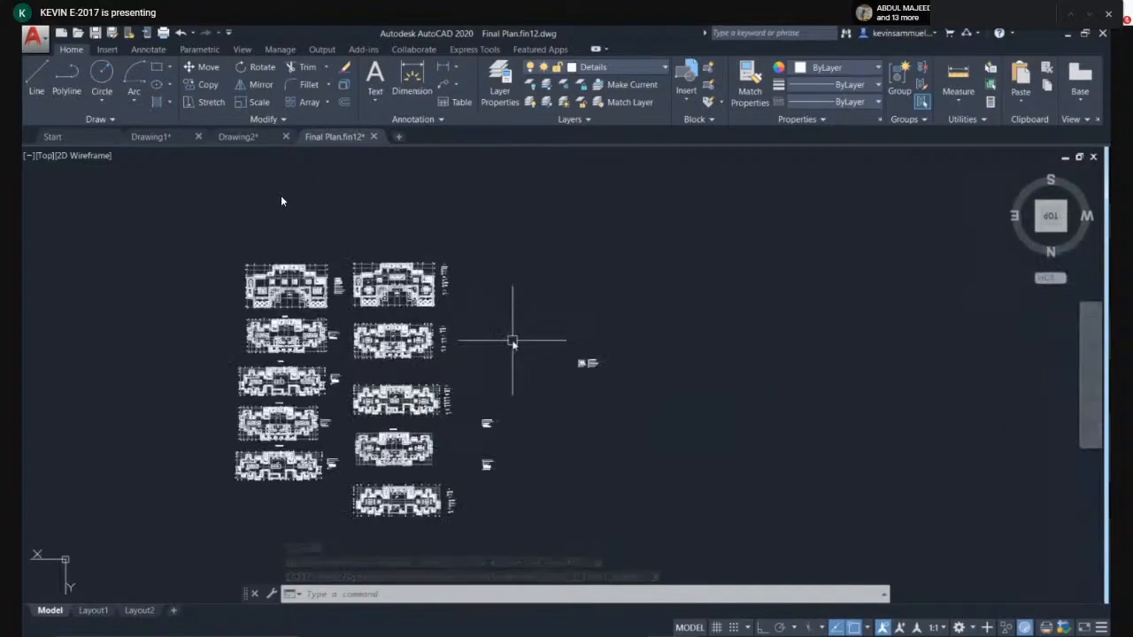
pyautogui.scroll(2, 563, 317)
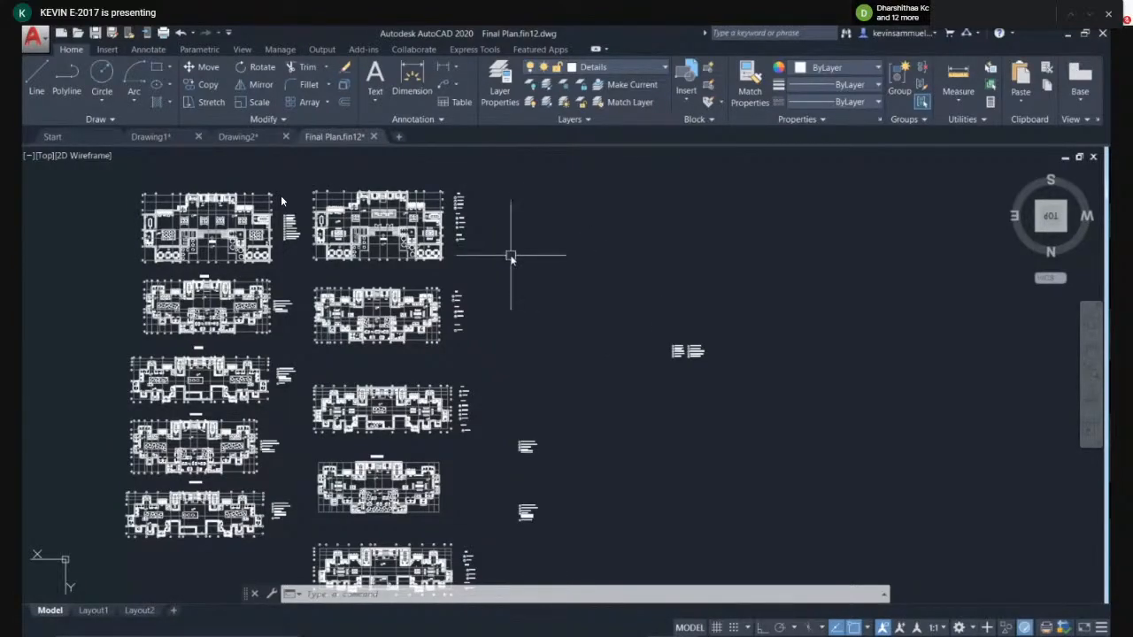
pyautogui.moveTo(546, 224); pyautogui.dragTo(590, 245, button='middle')
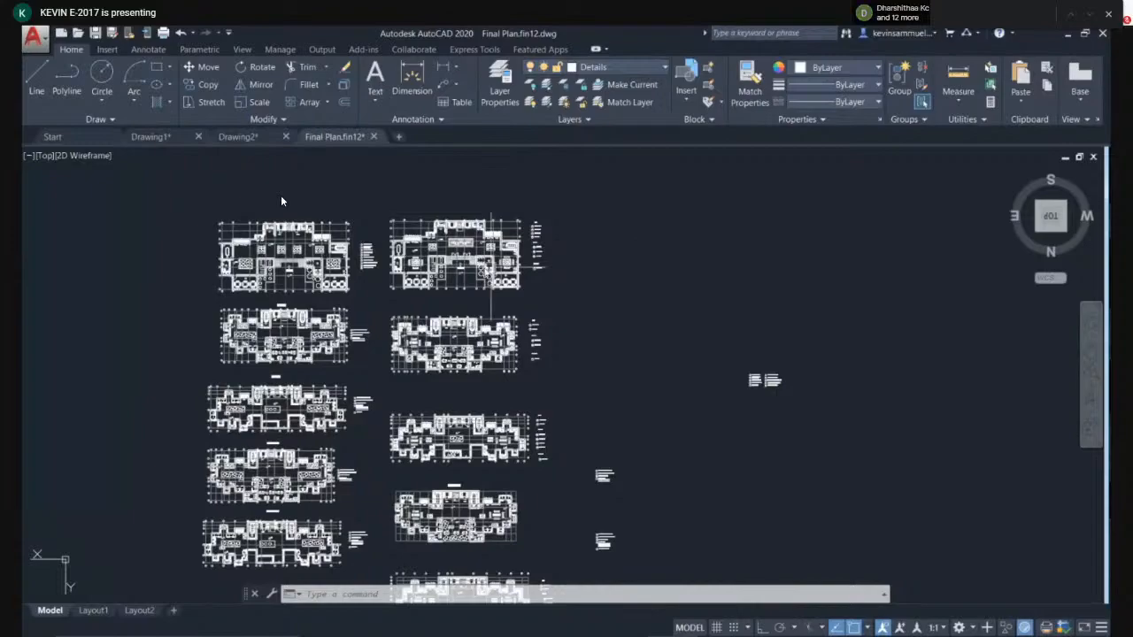
pyautogui.scroll(5, 257, 225)
pyautogui.scroll(2, 530, 259)
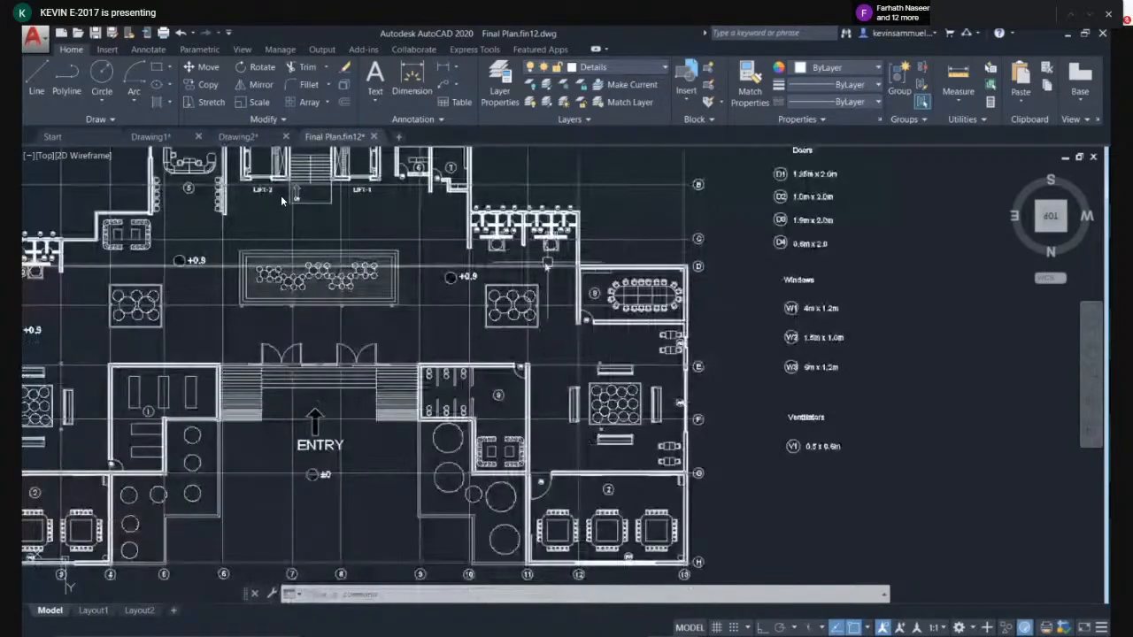
pyautogui.scroll(2, 539, 258)
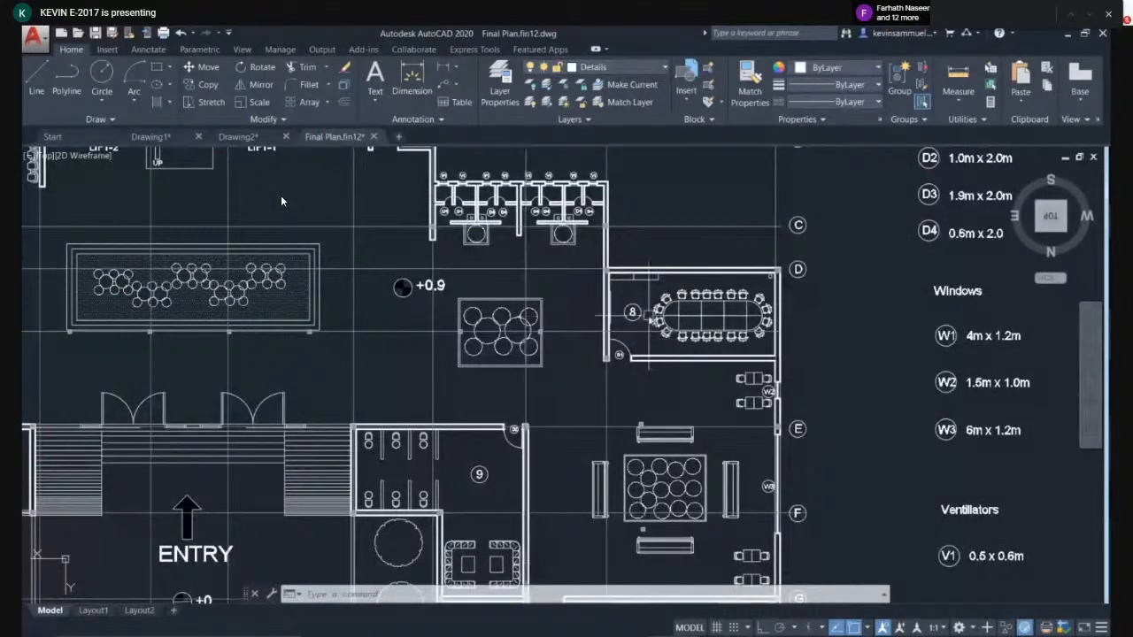
pyautogui.scroll(4, 655, 315)
pyautogui.scroll(2, 591, 307)
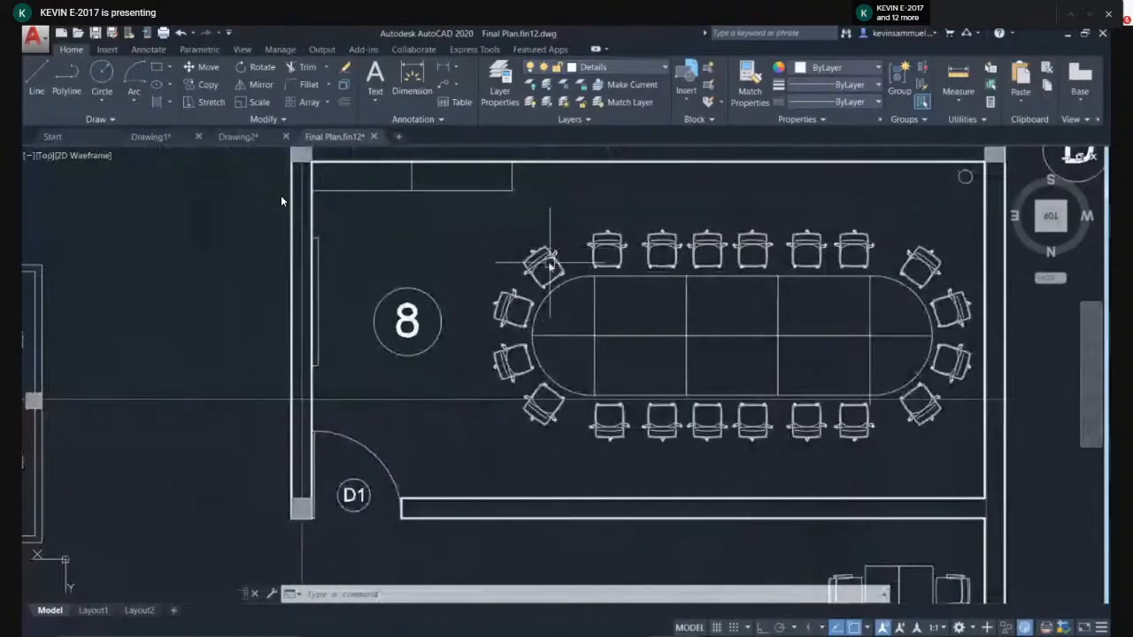
pyautogui.scroll(2, 509, 241)
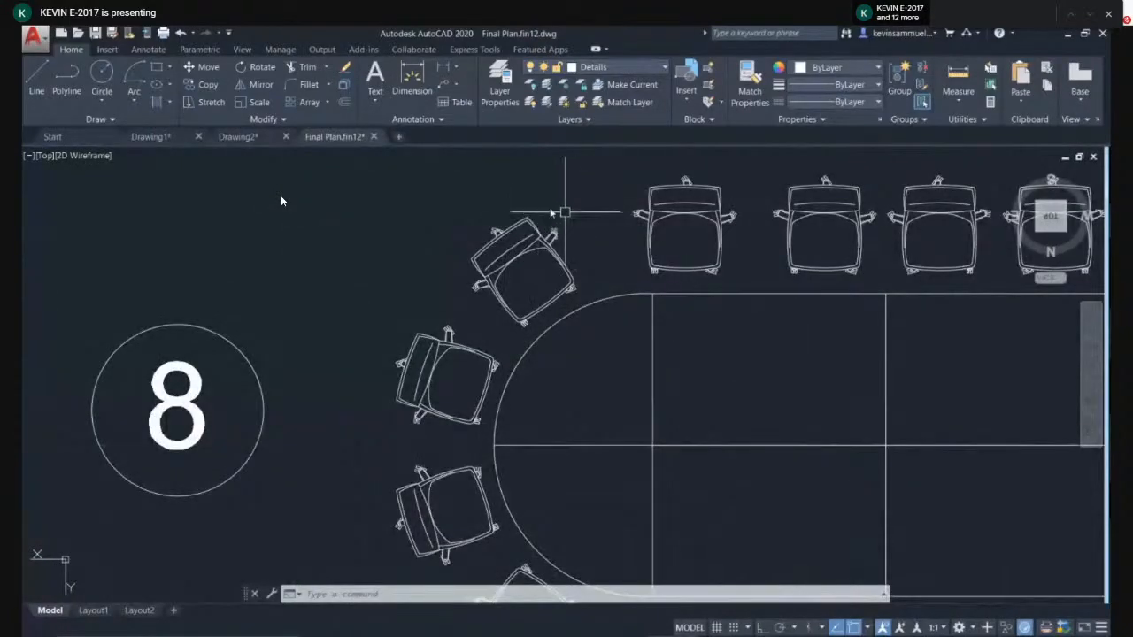
pyautogui.scroll(-2, 549, 216)
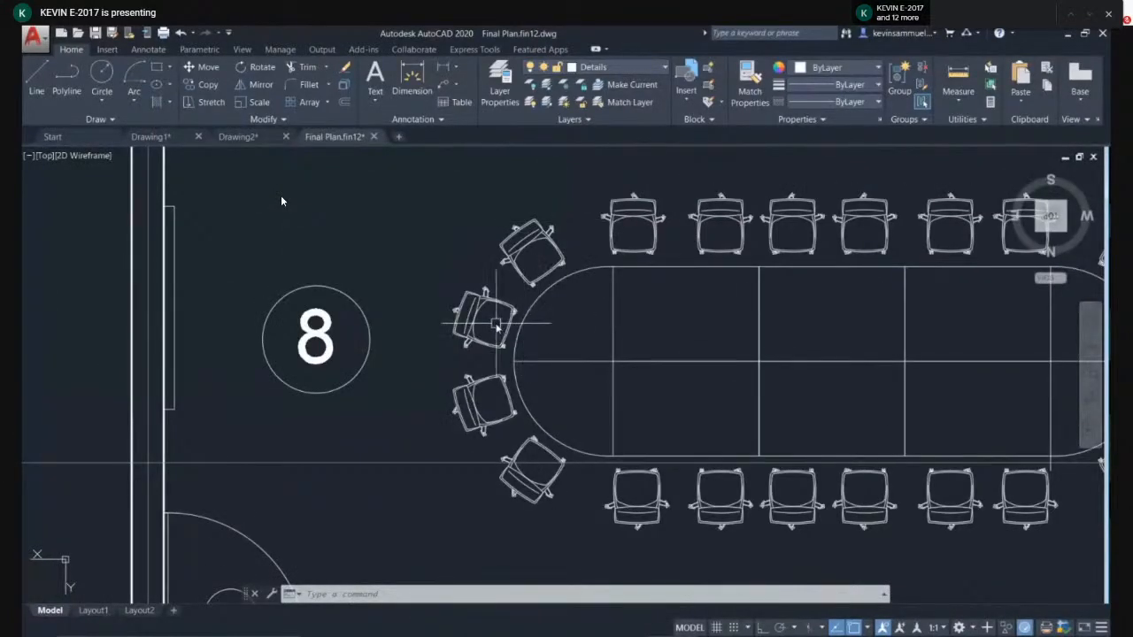
pyautogui.scroll(-2, 514, 265)
pyautogui.scroll(-3, 469, 315)
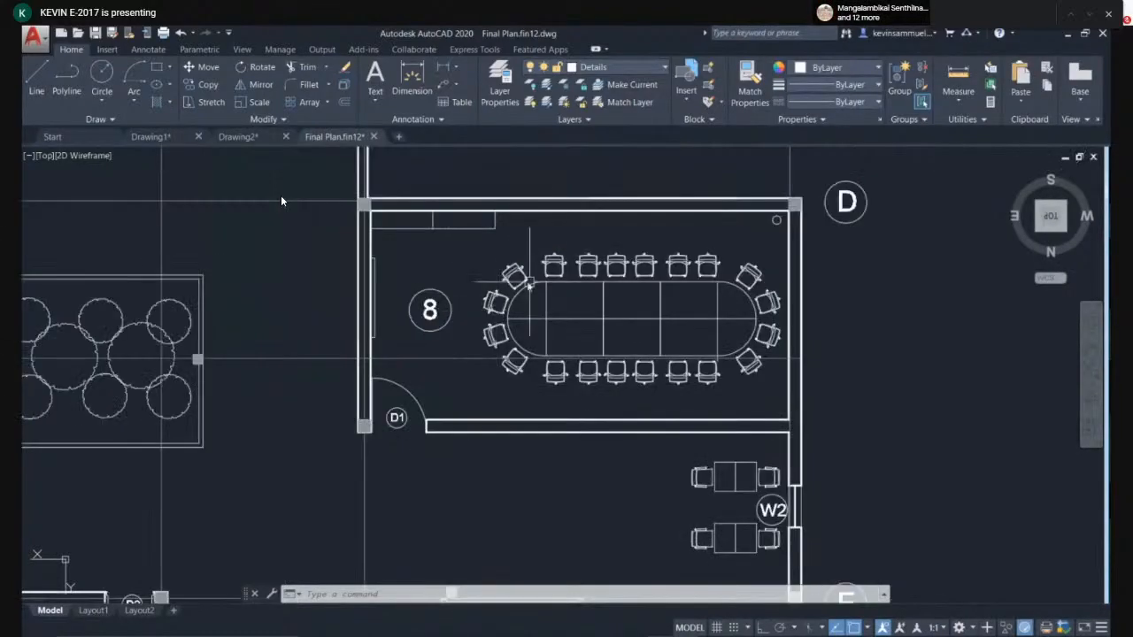
pyautogui.scroll(-3, 382, 324)
# - Examine the floor plan's door, window and ventilator tags around the entry, rooms and lift area
pyautogui.moveTo(379, 327); pyautogui.dragTo(636, 358, button='middle')
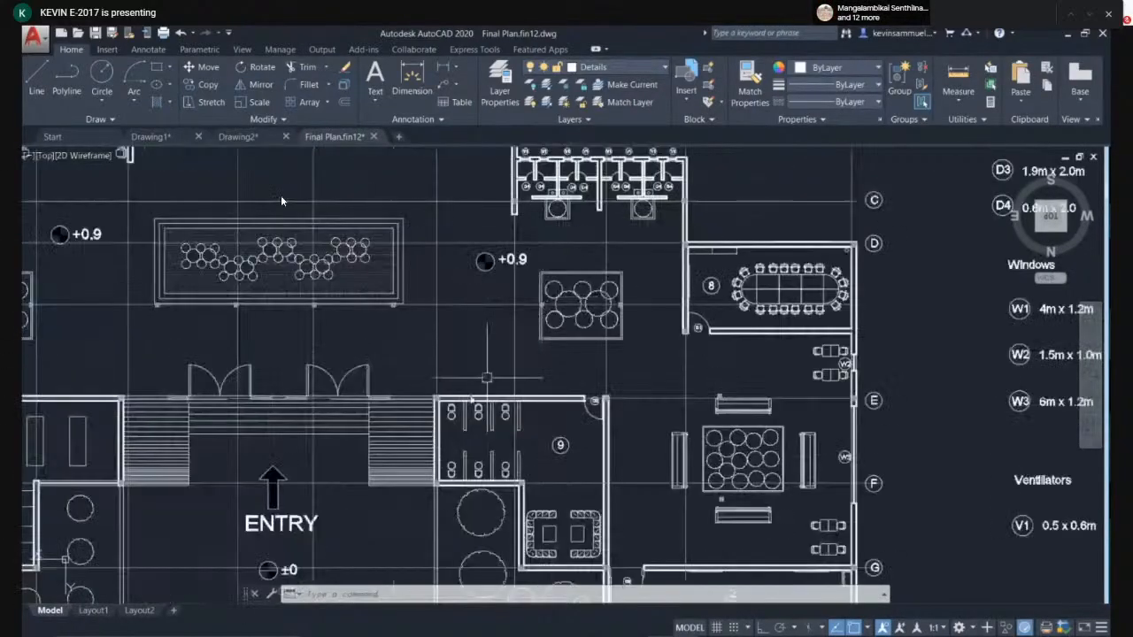
pyautogui.moveTo(190, 414)
pyautogui.mouseDown(button='middle')
pyautogui.moveTo(668, 361)
pyautogui.moveTo(998, 240)
pyautogui.mouseUp(button='middle')
pyautogui.scroll(6, 418, 301)
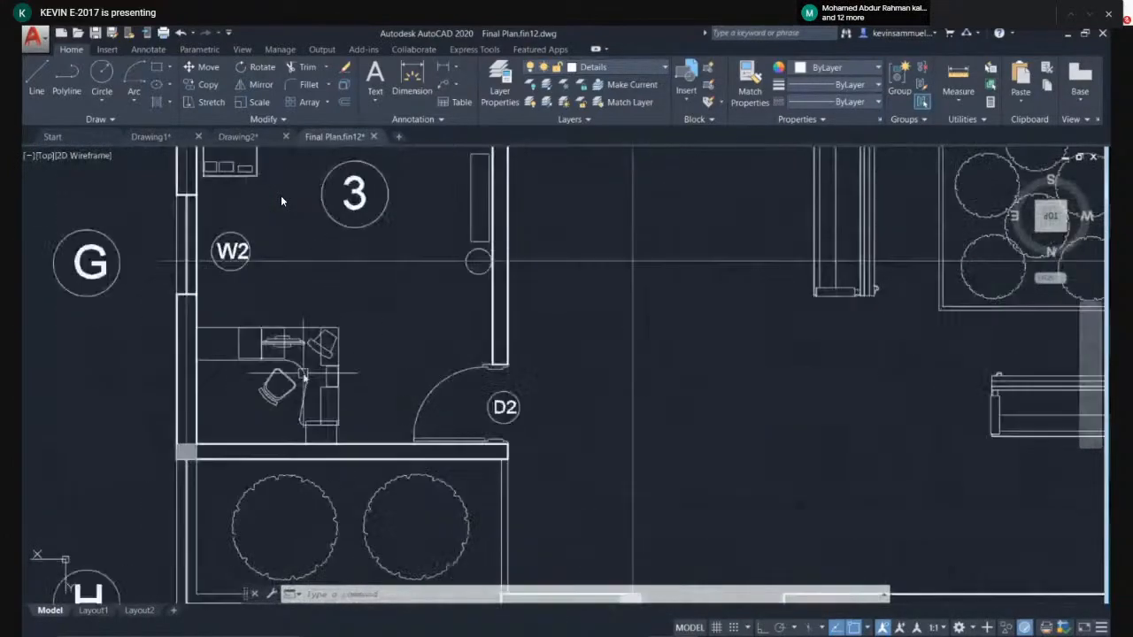
pyautogui.moveTo(316, 369); pyautogui.dragTo(423, 285, button='middle')
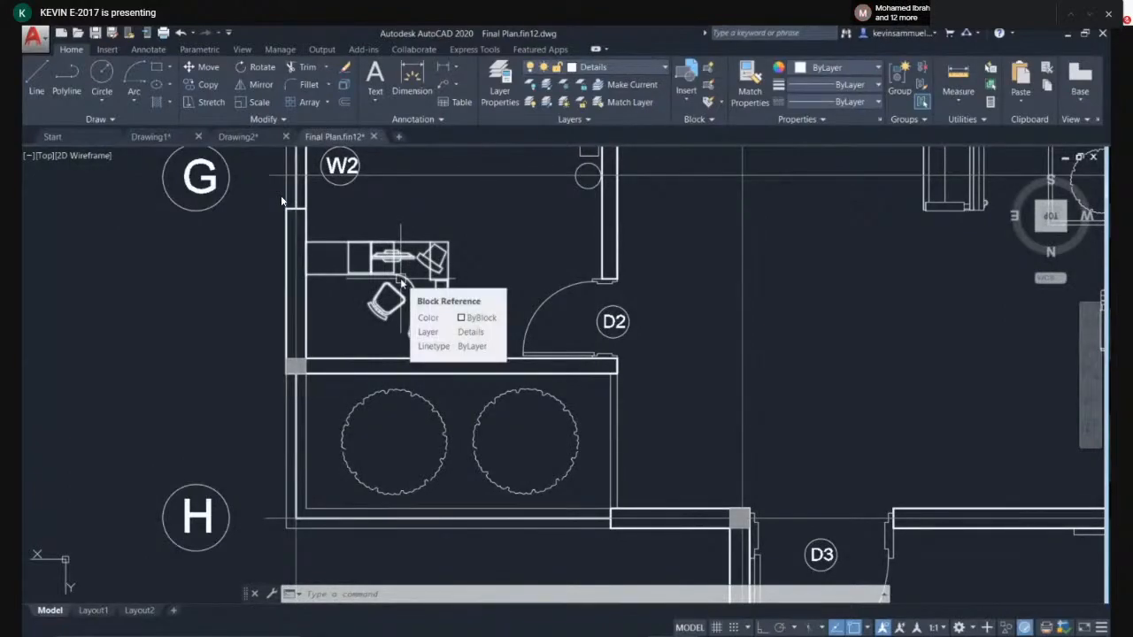
pyautogui.scroll(-4, 509, 261)
pyautogui.moveTo(716, 314); pyautogui.dragTo(317, 403, button='middle')
pyautogui.scroll(-2, 535, 345)
pyautogui.moveTo(563, 308); pyautogui.dragTo(523, 328, button='middle')
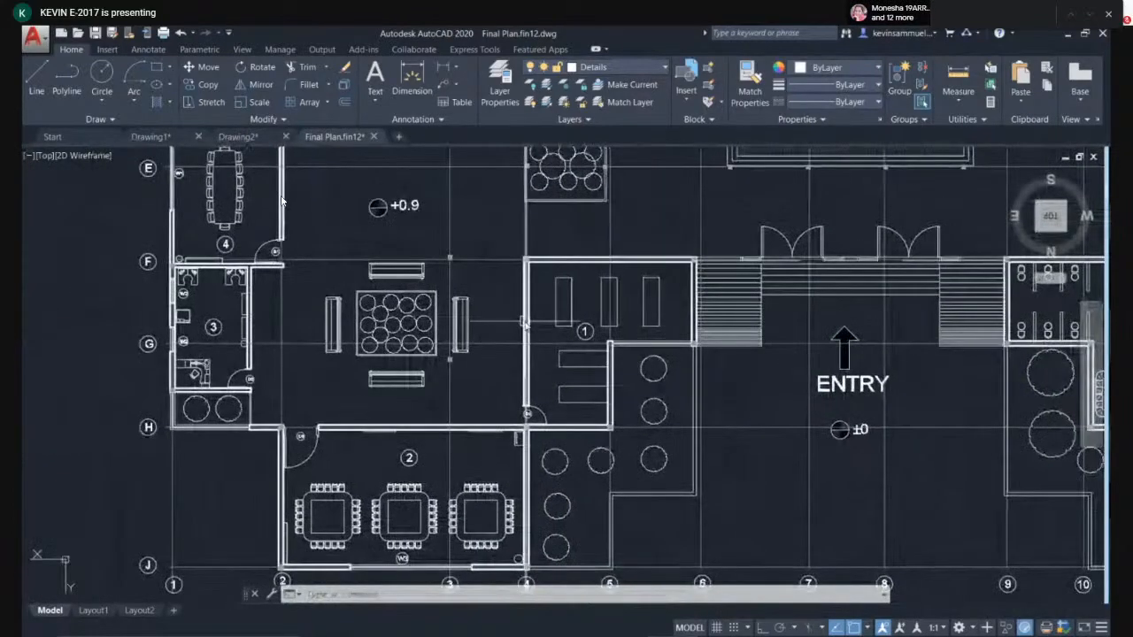
pyautogui.moveTo(505, 280); pyautogui.dragTo(439, 358, button='middle')
pyautogui.moveTo(464, 234); pyautogui.dragTo(453, 297, button='middle')
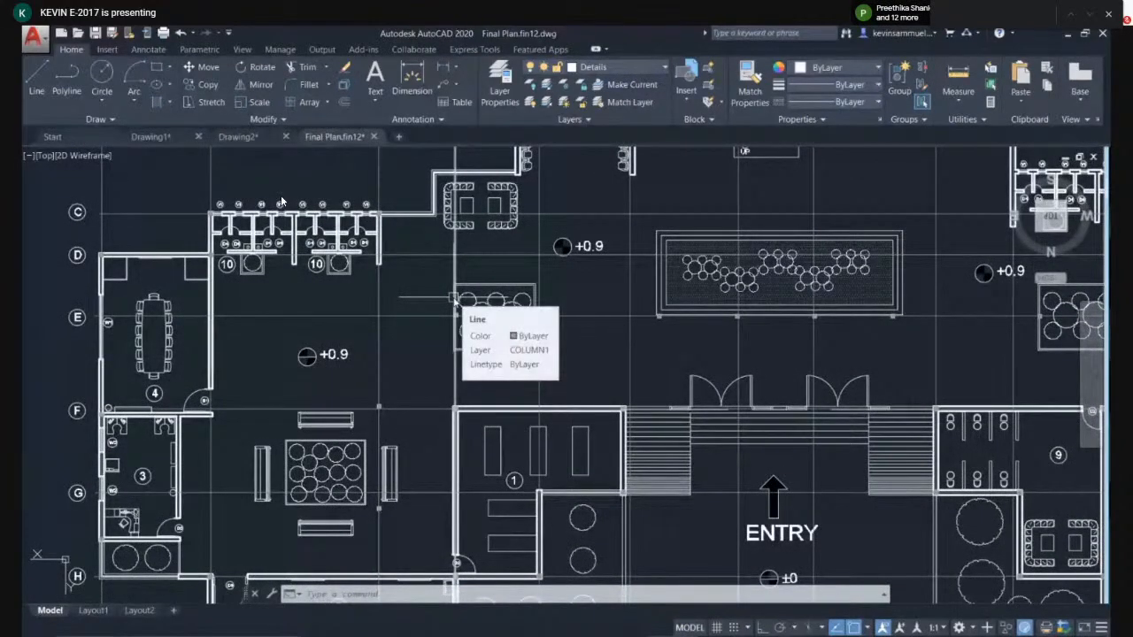
pyautogui.moveTo(522, 272); pyautogui.dragTo(506, 277, button='middle')
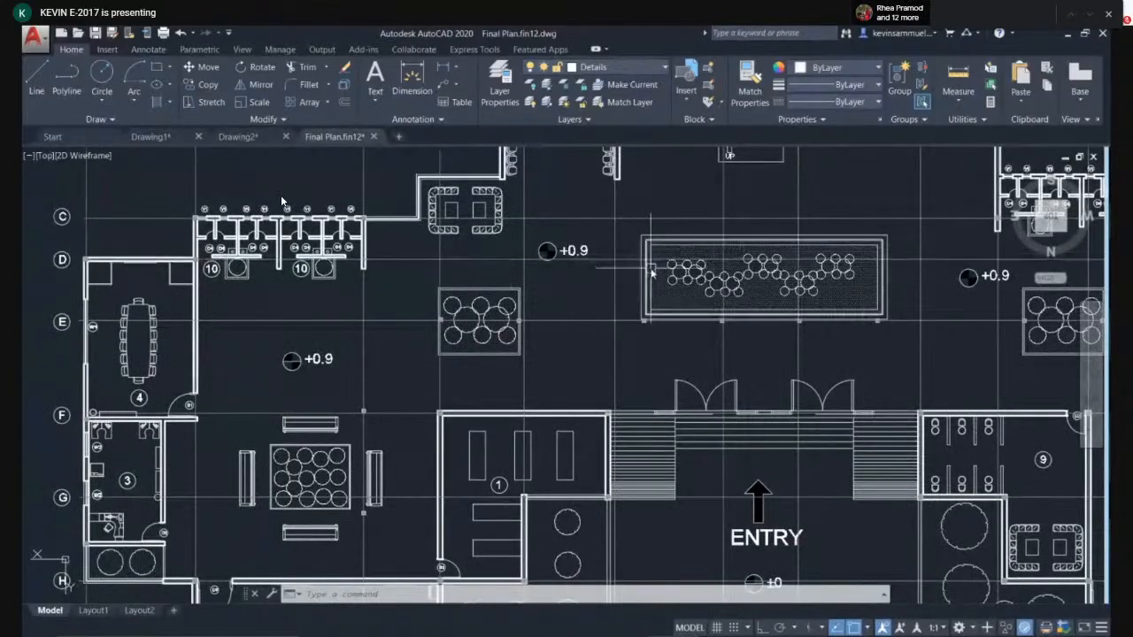
pyautogui.moveTo(586, 300); pyautogui.dragTo(519, 377, button='middle')
pyautogui.scroll(2, 563, 306)
pyautogui.moveTo(539, 297); pyautogui.dragTo(530, 396, button='middle')
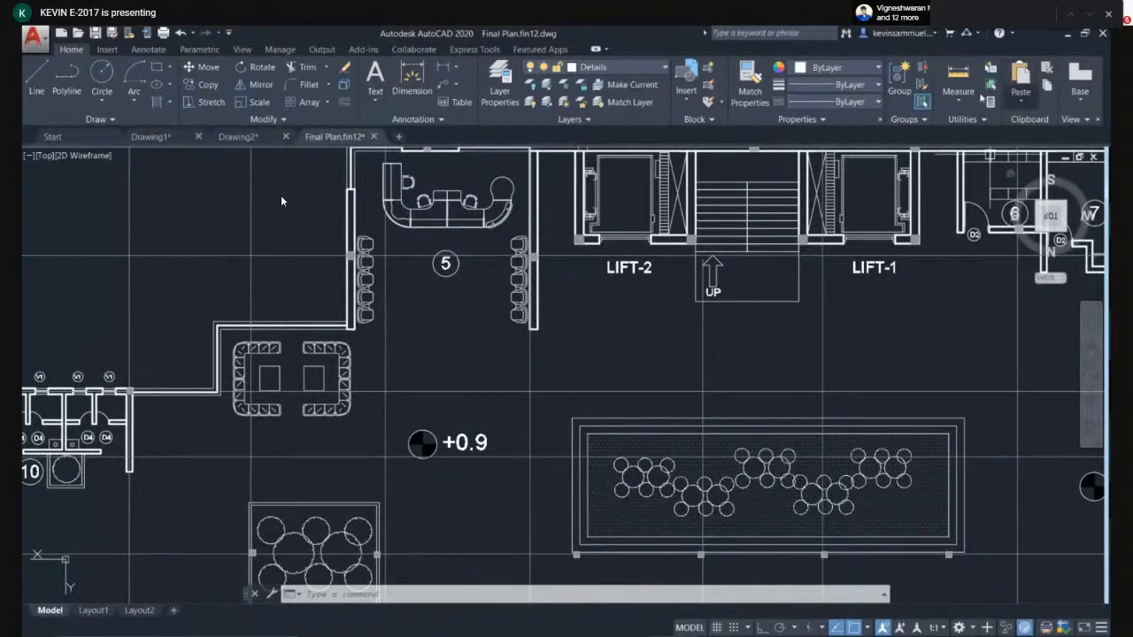
# - Open the cars_set drawing from the cad folder on New Volume (E:)
pyautogui.click(1068, 34)
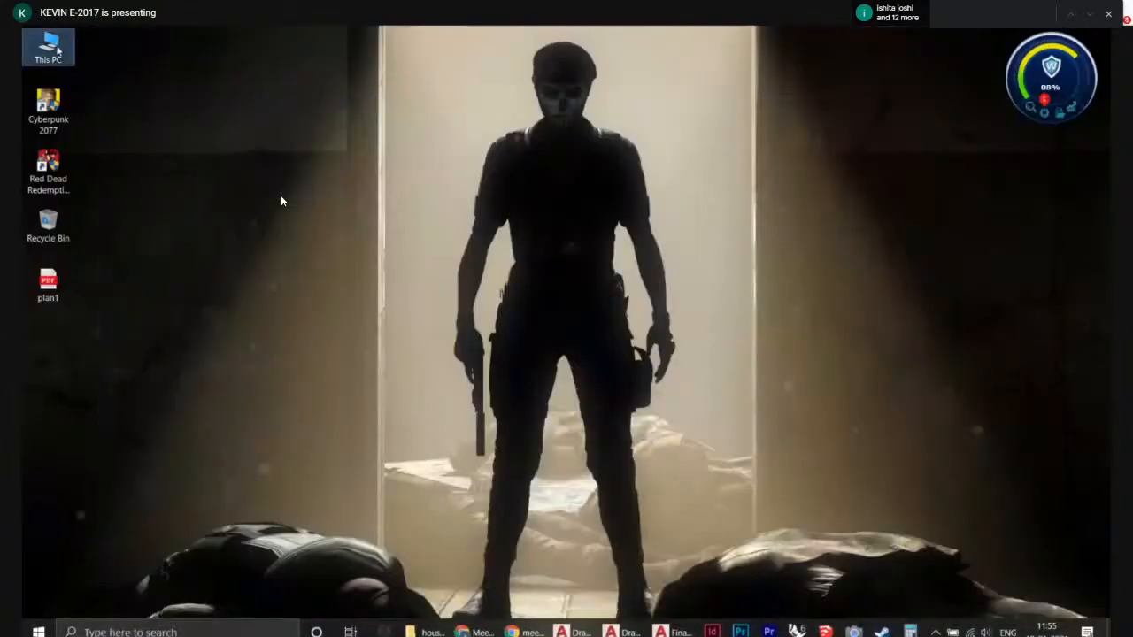
pyautogui.doubleClick(52, 48)
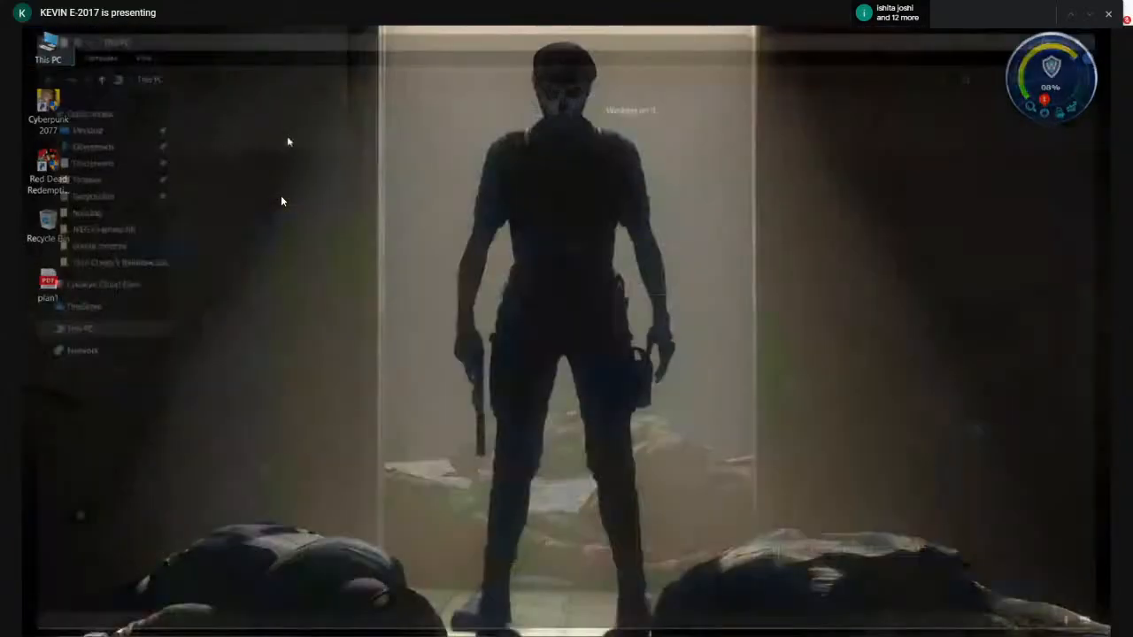
pyautogui.doubleClick(757, 232)
pyautogui.doubleClick(279, 155)
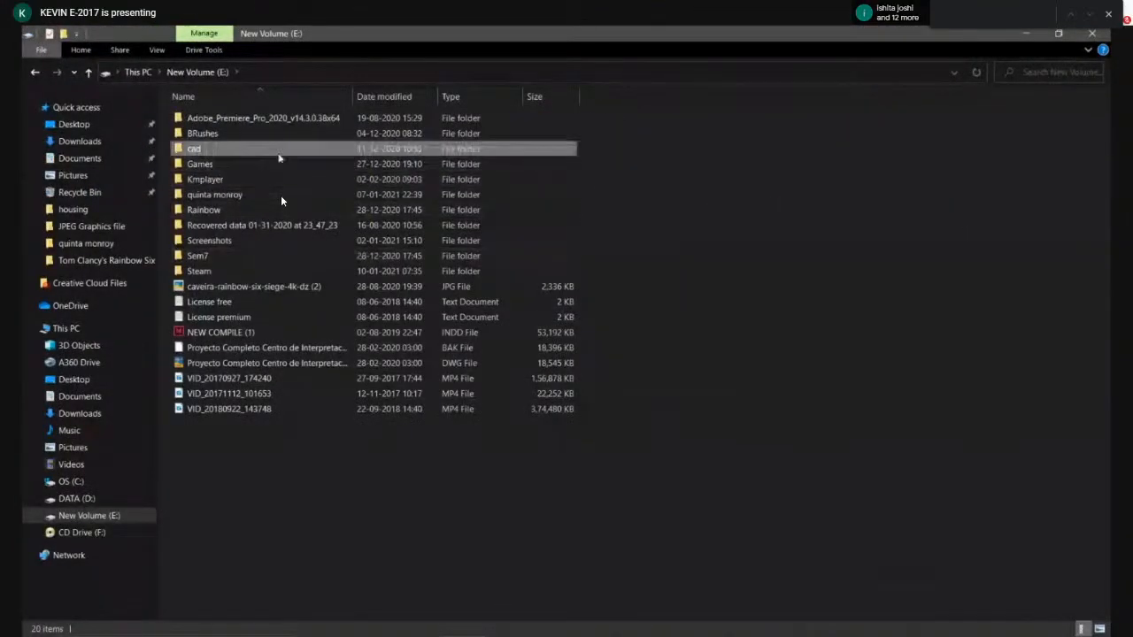
pyautogui.scroll(-3, 667, 498)
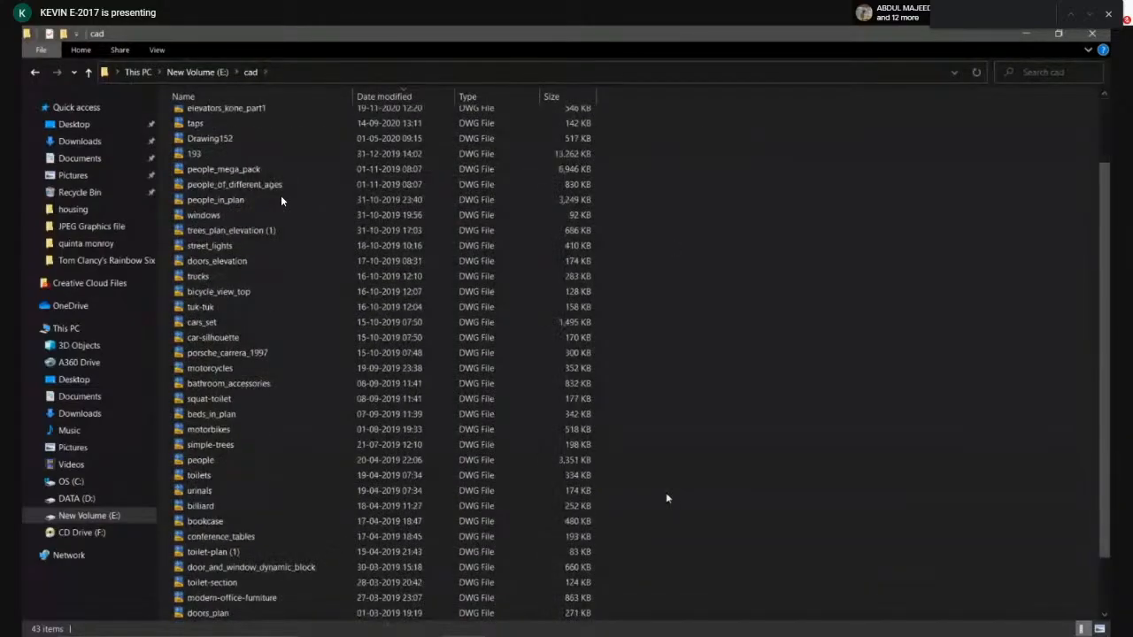
pyautogui.scroll(-2, 280, 274)
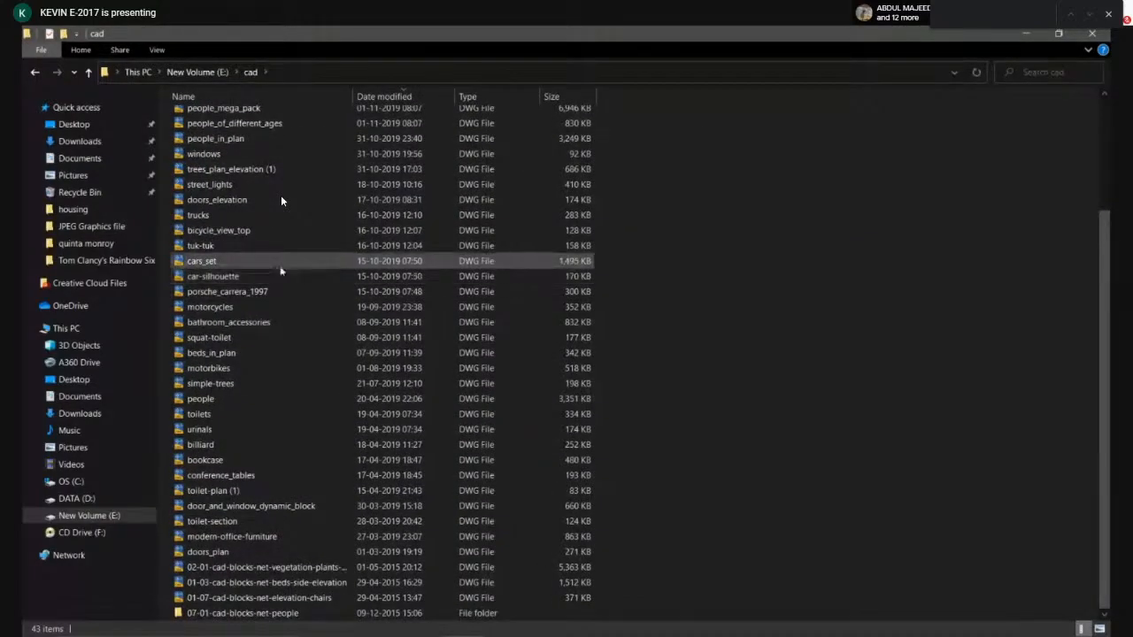
pyautogui.doubleClick(280, 267)
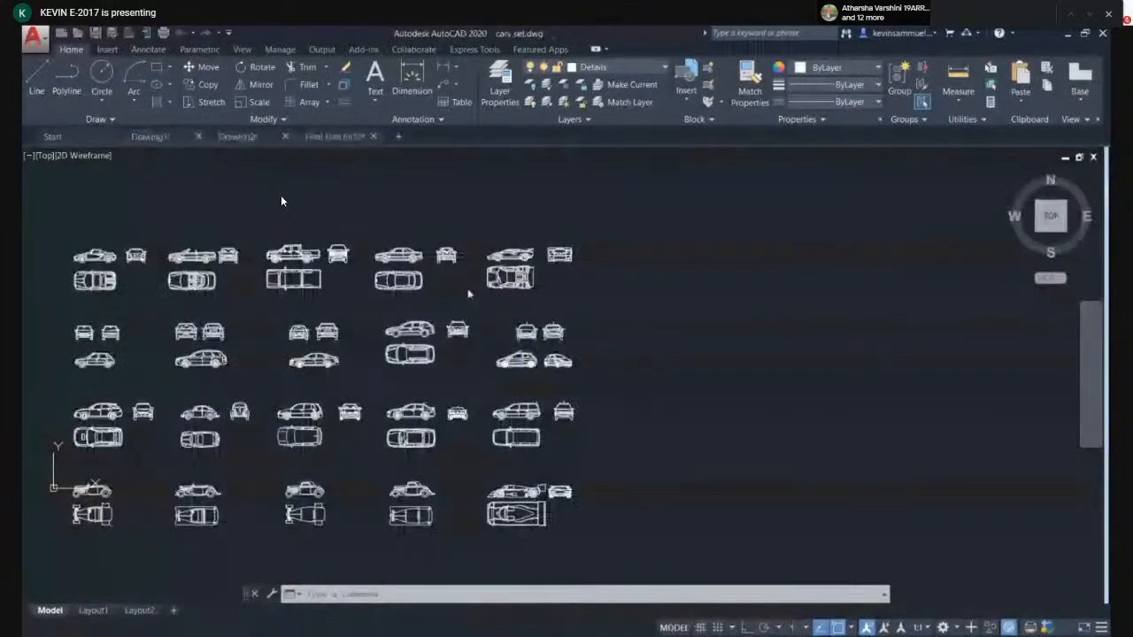
# - Inspect the car blocks in cars_set, then close that drawing
pyautogui.scroll(4, 372, 301)
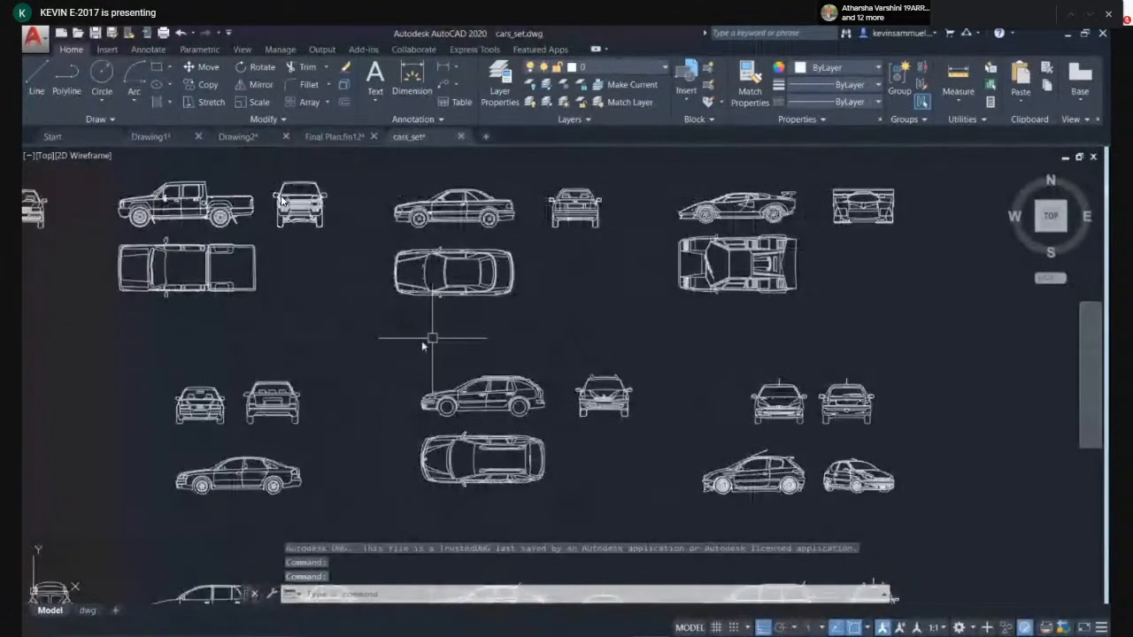
pyautogui.moveTo(362, 321); pyautogui.dragTo(435, 328, button='middle')
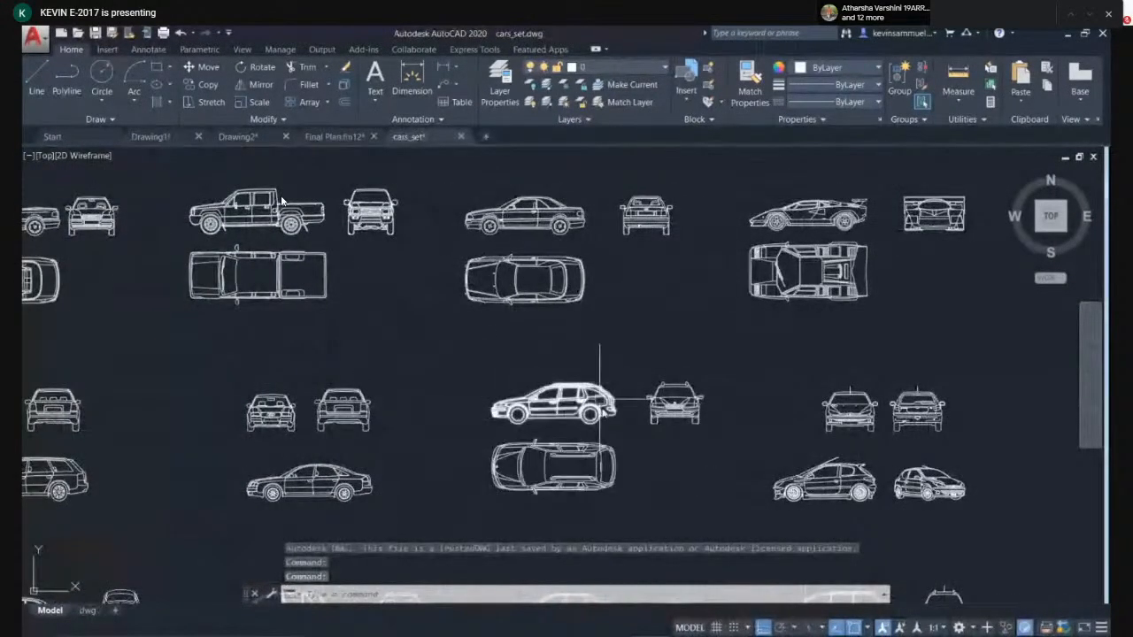
pyautogui.moveTo(405, 460); pyautogui.dragTo(445, 458, button='middle')
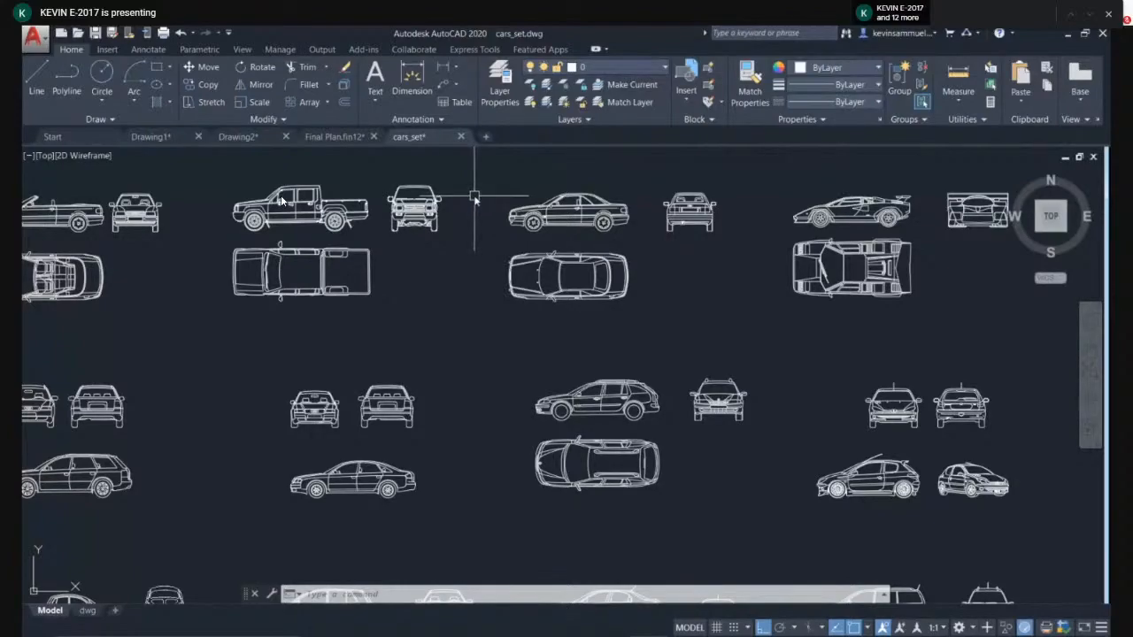
pyautogui.click(460, 136)
pyautogui.click(572, 369)
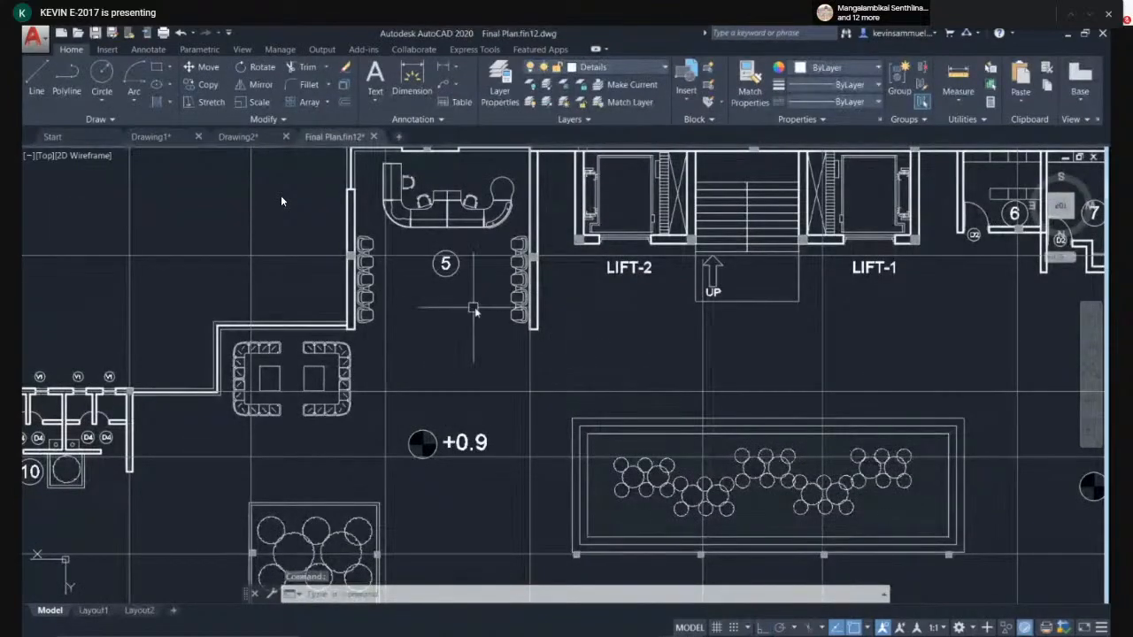
pyautogui.moveTo(475, 309); pyautogui.dragTo(461, 349, button='middle')
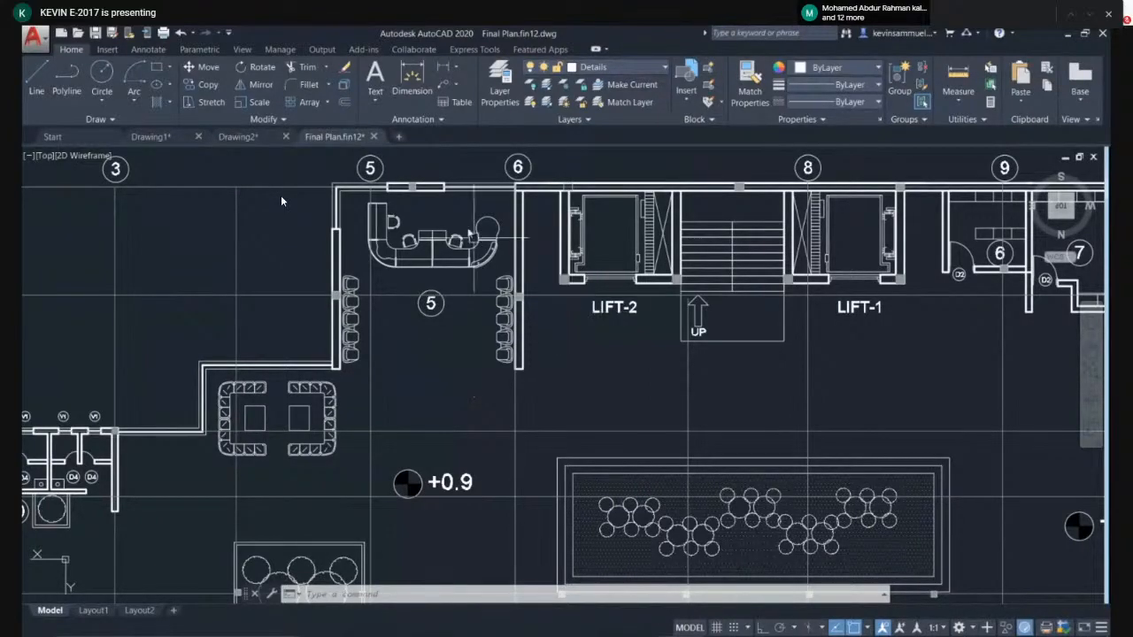
pyautogui.moveTo(415, 148); pyautogui.dragTo(364, 170, button='middle')
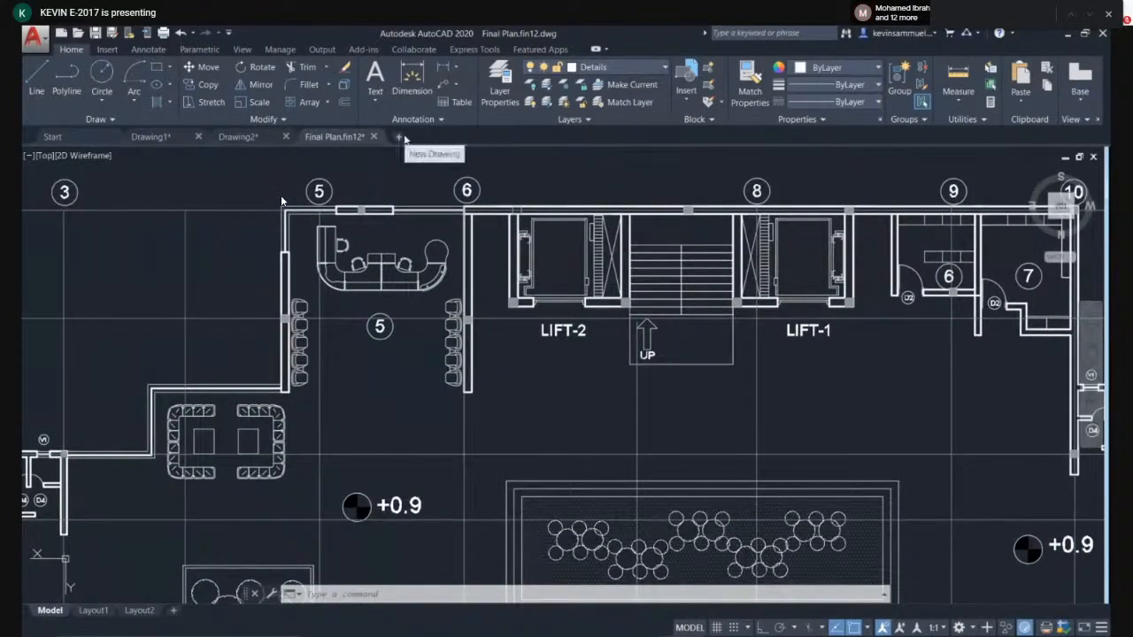
pyautogui.click(398, 137)
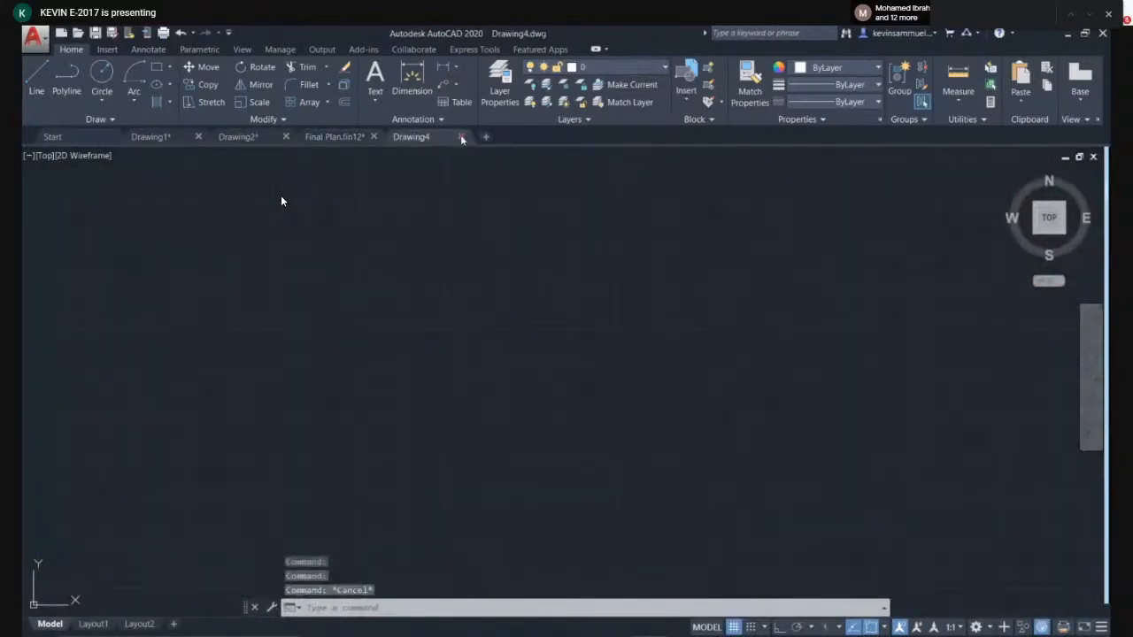
pyautogui.click(460, 137)
# - Open the people_in_plan drawing from the cad folder and inspect its people blocks
pyautogui.click(1067, 38)
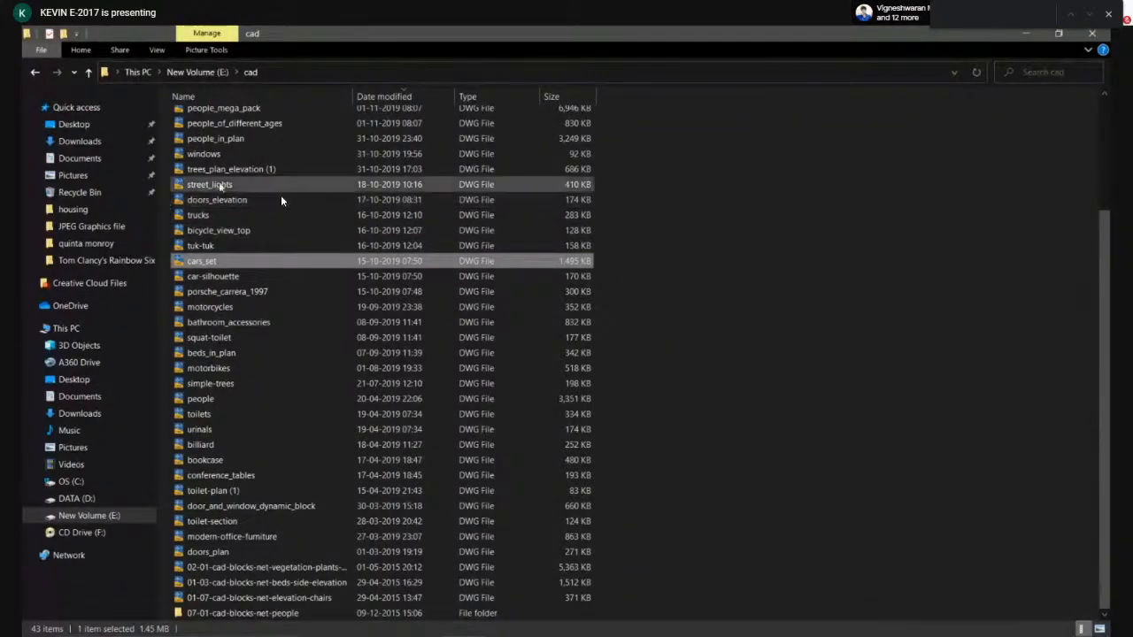
pyautogui.click(258, 138)
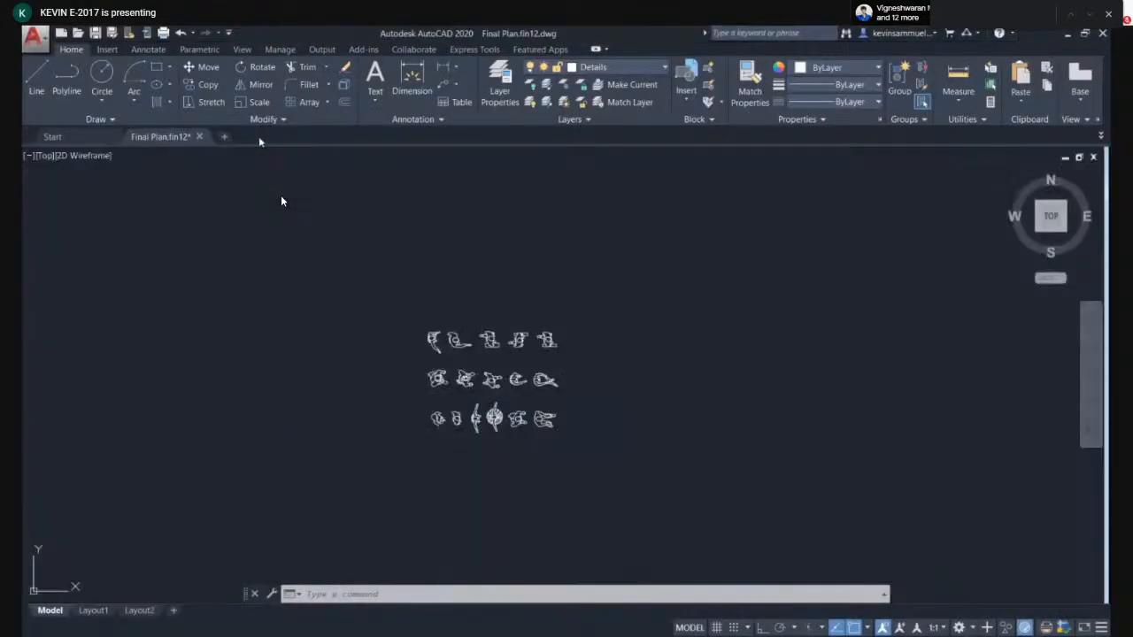
pyautogui.scroll(4, 451, 389)
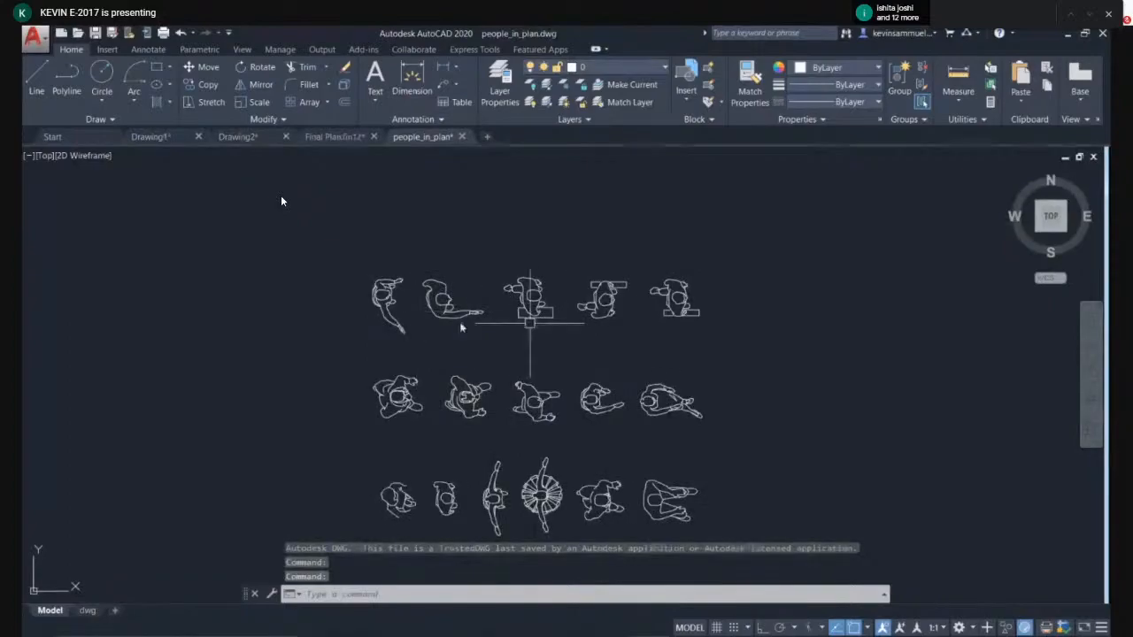
pyautogui.moveTo(651, 359); pyautogui.dragTo(612, 332, button='middle')
pyautogui.click(564, 287)
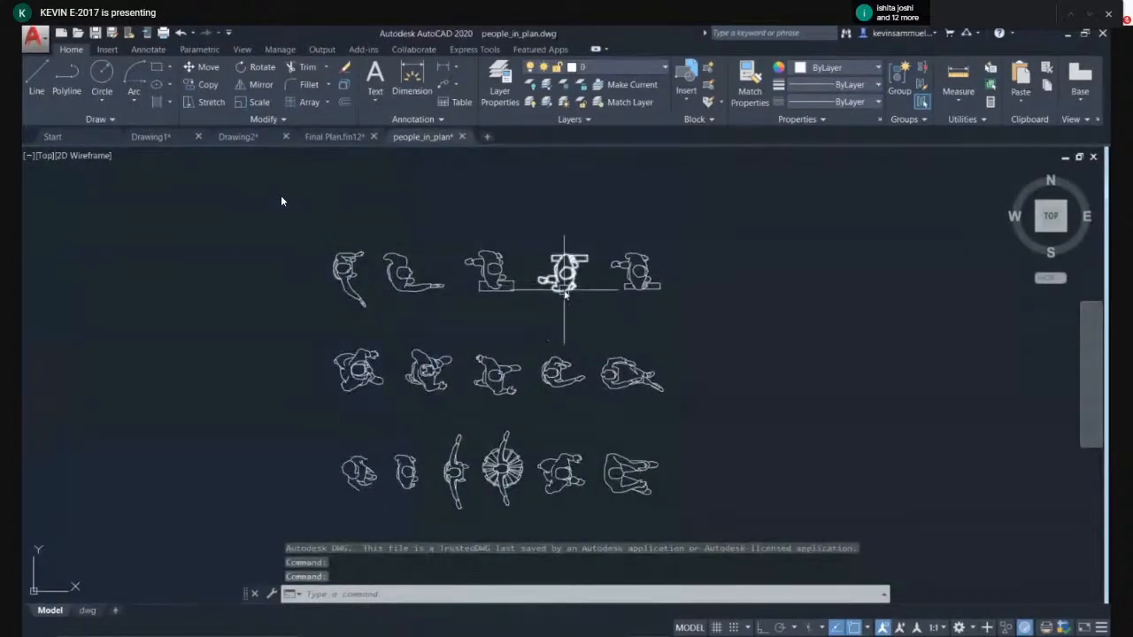
# - Select the second person block in the top row and copy it to the clipboard
pyautogui.click(438, 241)
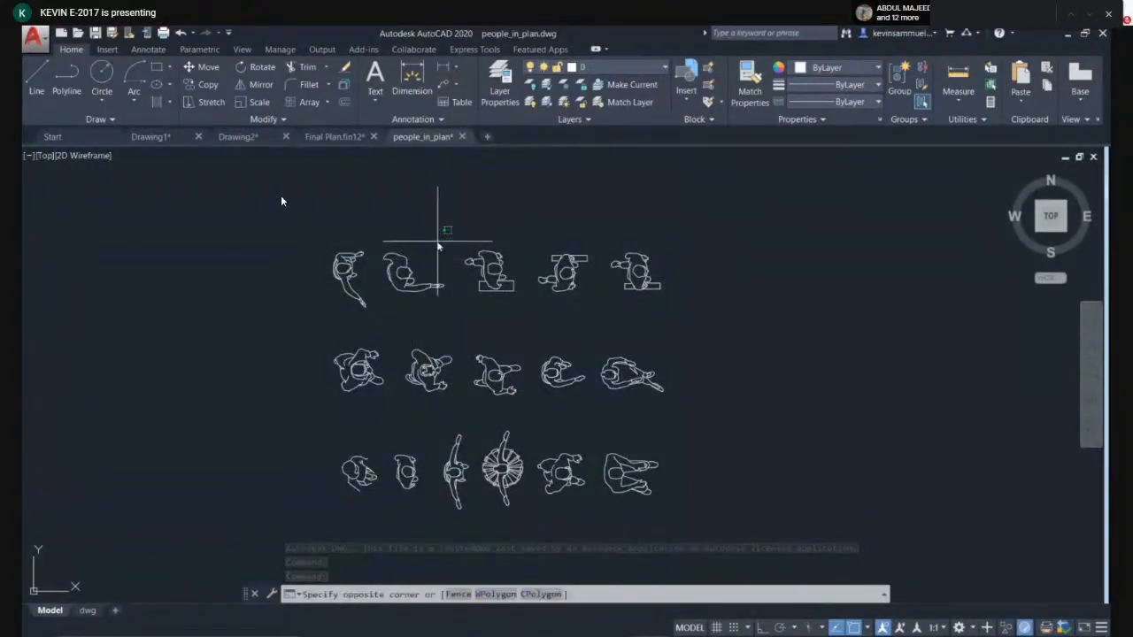
pyautogui.click(387, 315)
pyautogui.rightClick(403, 284)
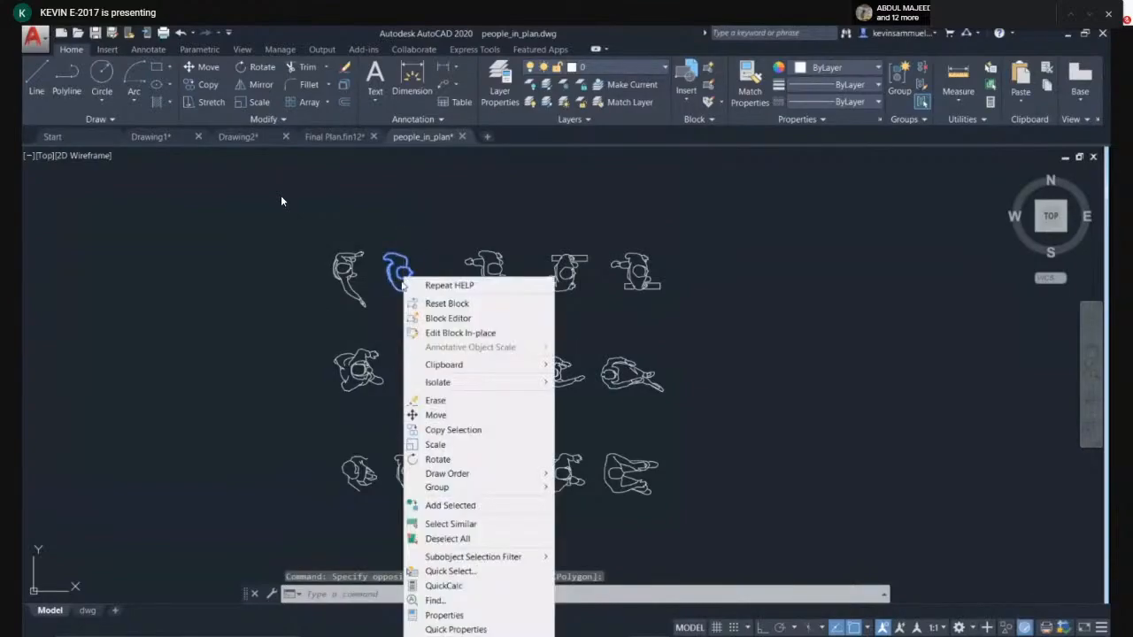
pyautogui.moveTo(453, 364)
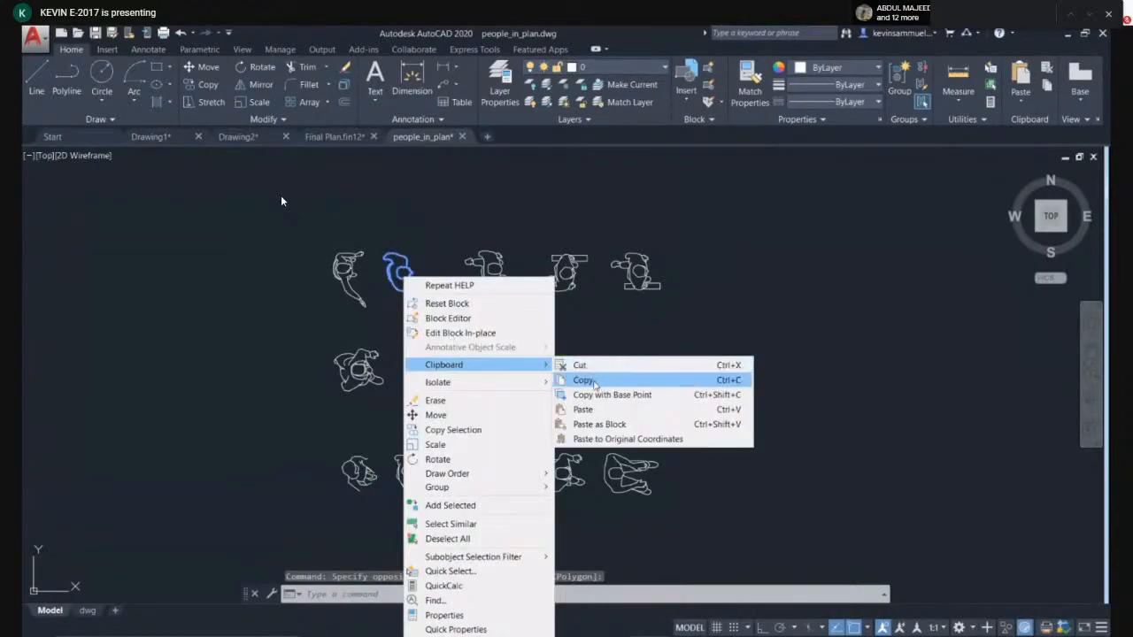
pyautogui.click(590, 379)
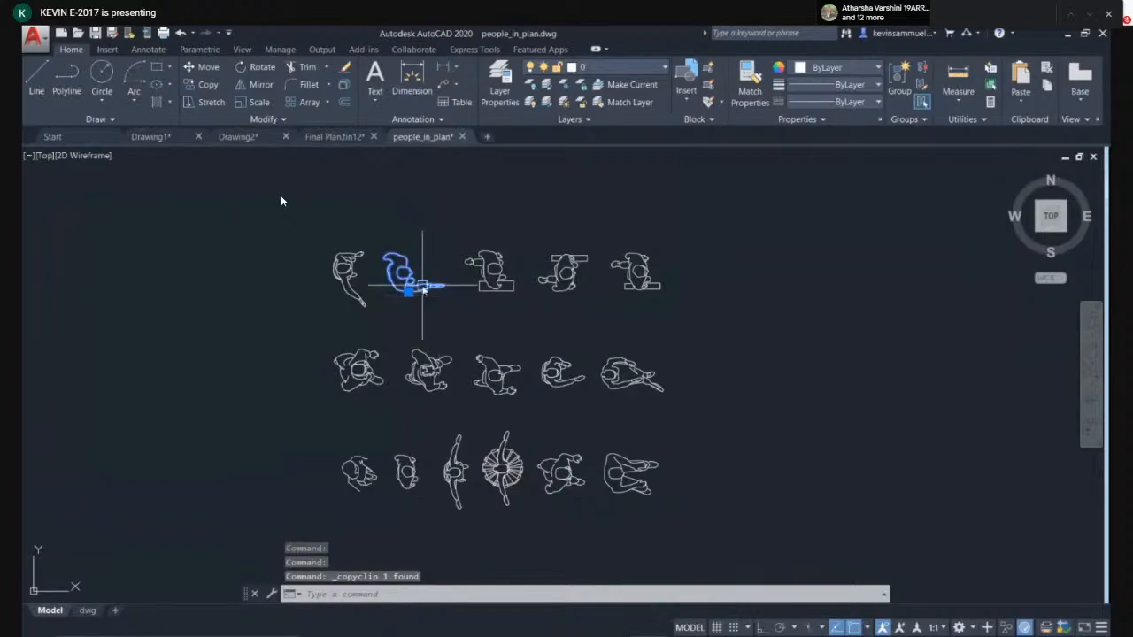
# - Switch to the Final Plan.fin12 drawing and paste the copied person block into it
pyautogui.click(235, 137)
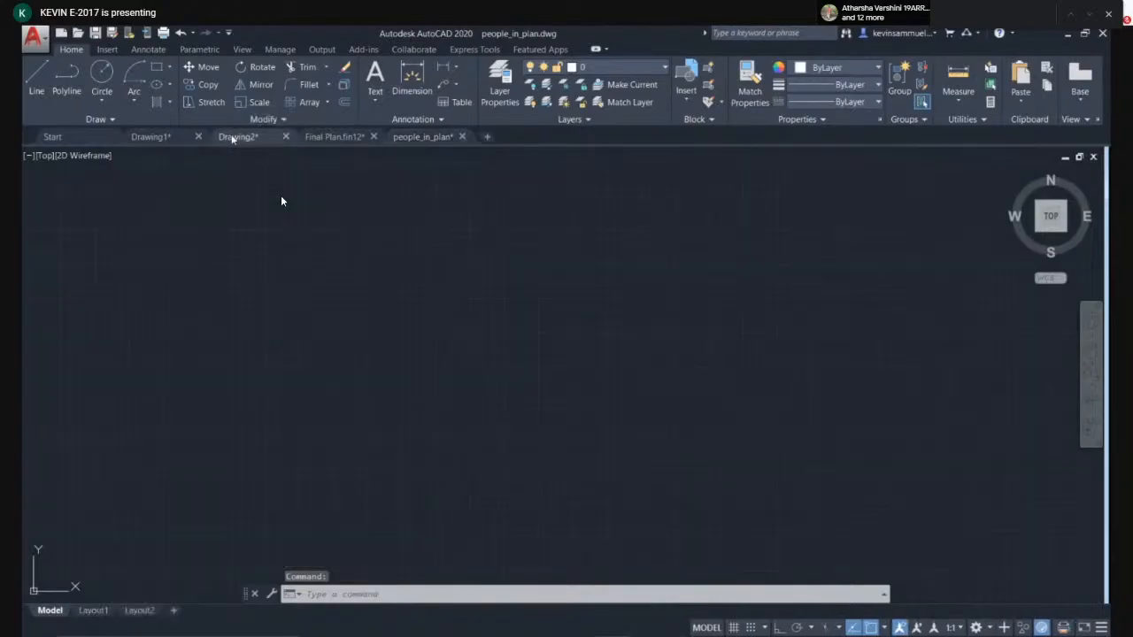
pyautogui.click(179, 138)
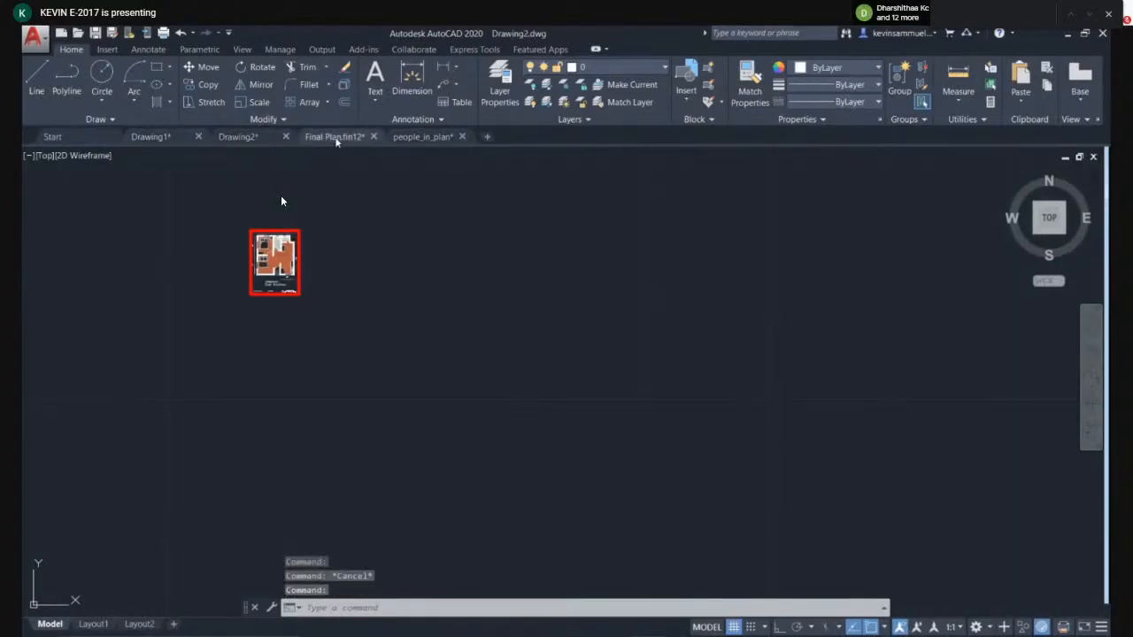
pyautogui.click(335, 137)
pyautogui.scroll(-5, 502, 298)
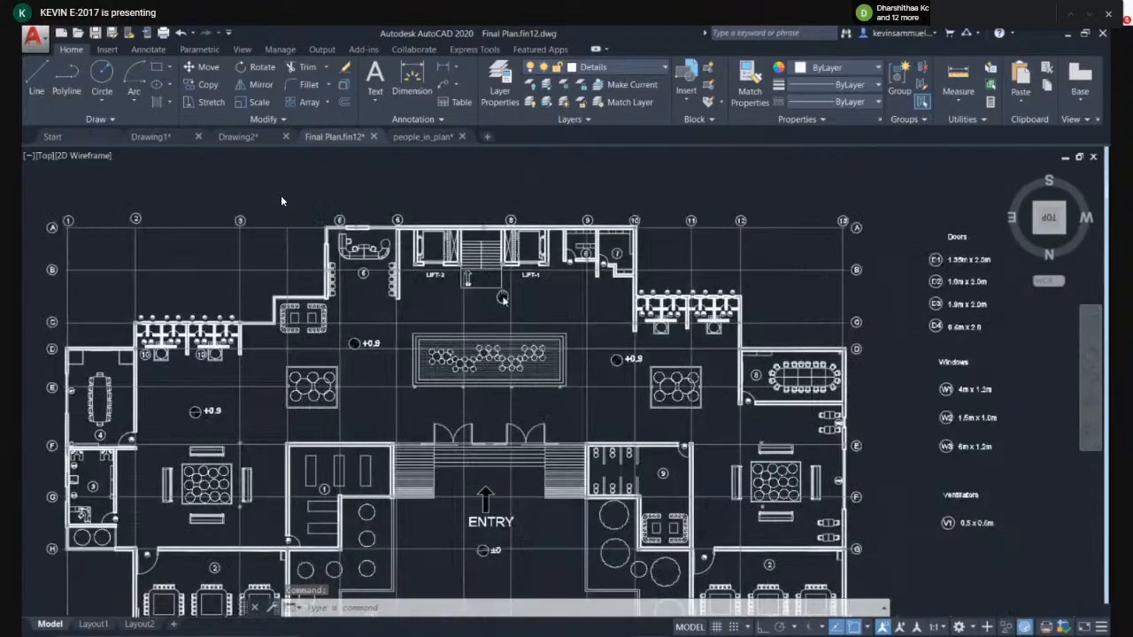
pyautogui.hotkey('ctrl', 'v')
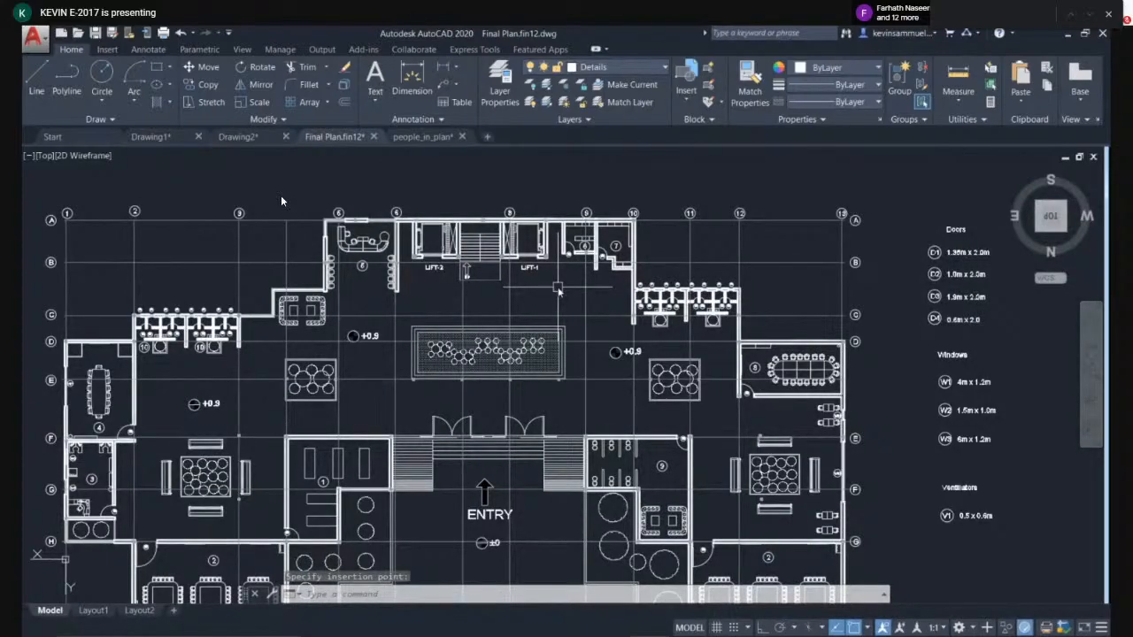
pyautogui.scroll(-15, 558, 288)
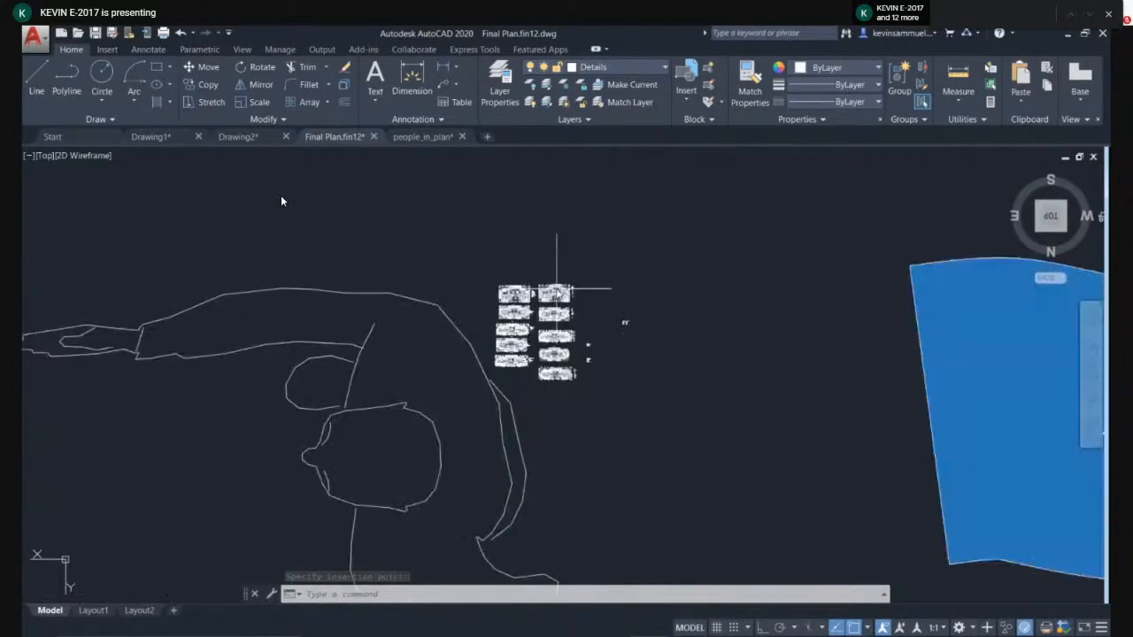
pyautogui.moveTo(546, 348); pyautogui.dragTo(549, 305, button='middle')
# - Move the pasted person figure closer to the car blocks beside the plan
pyautogui.scroll(8, 548, 305)
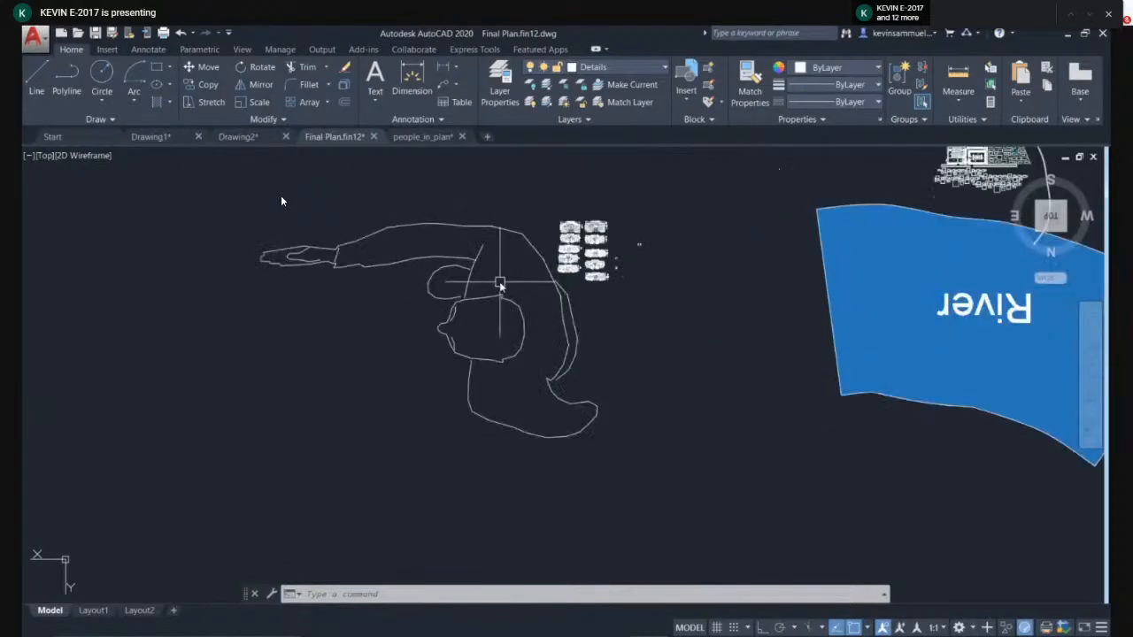
pyautogui.scroll(5, 602, 240)
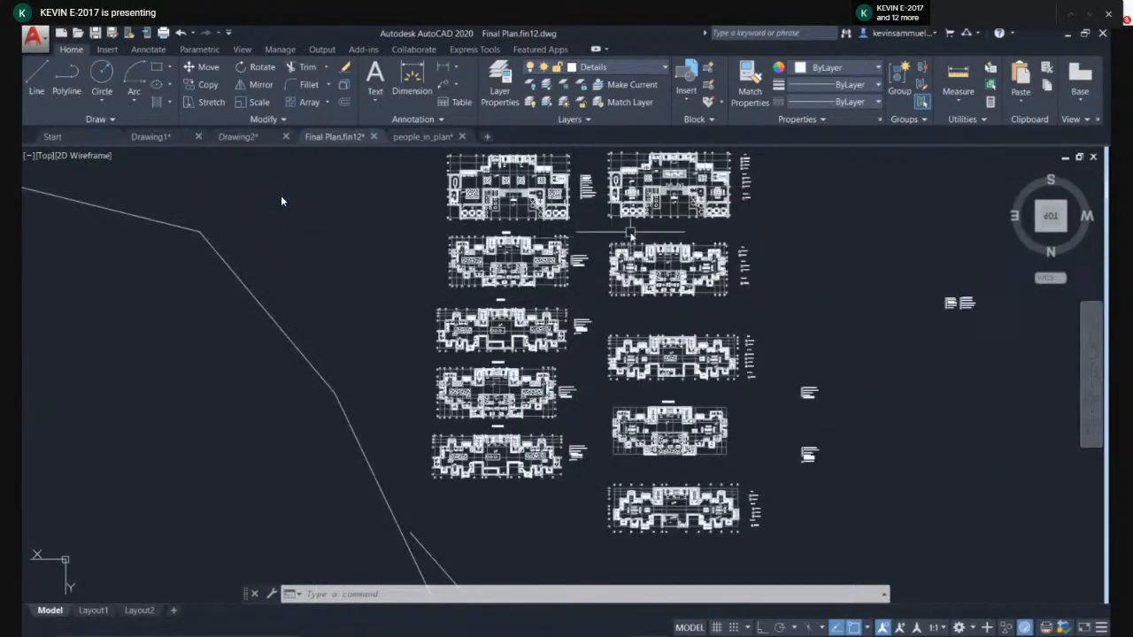
pyautogui.scroll(2, 663, 228)
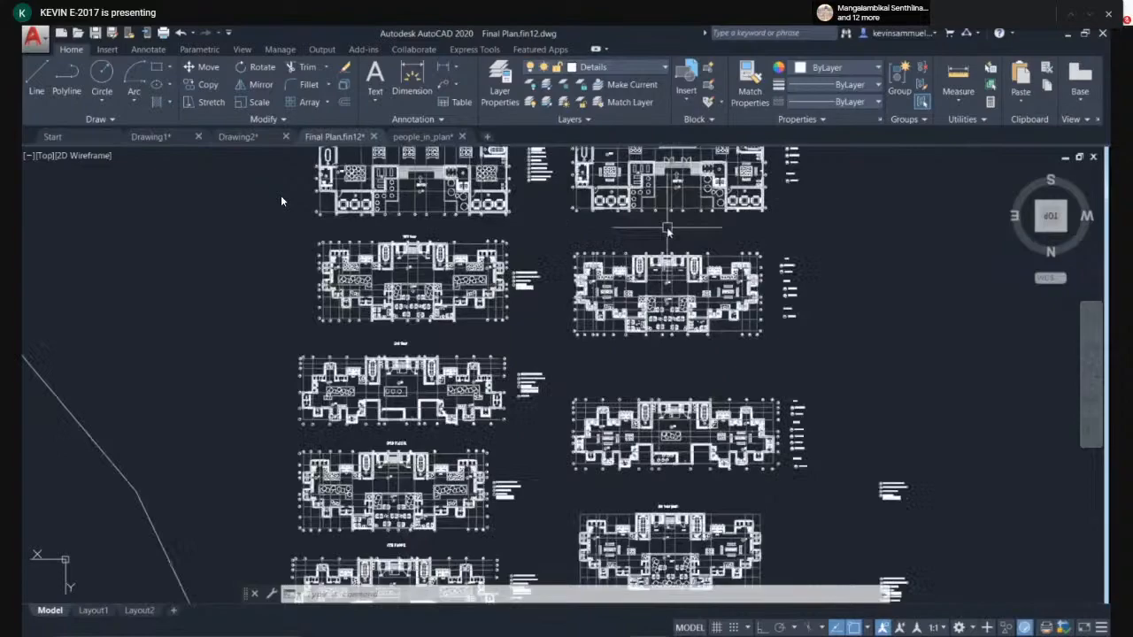
pyautogui.middleClick(660, 230)
pyautogui.middleClick(660, 229)
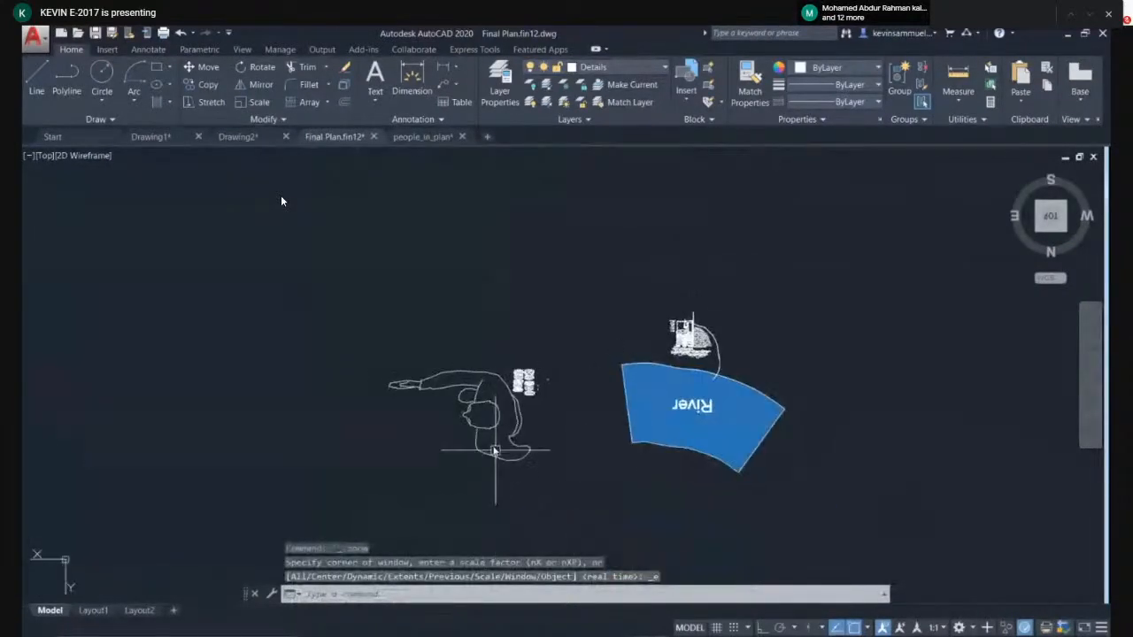
pyautogui.scroll(4, 469, 573)
pyautogui.click(485, 295)
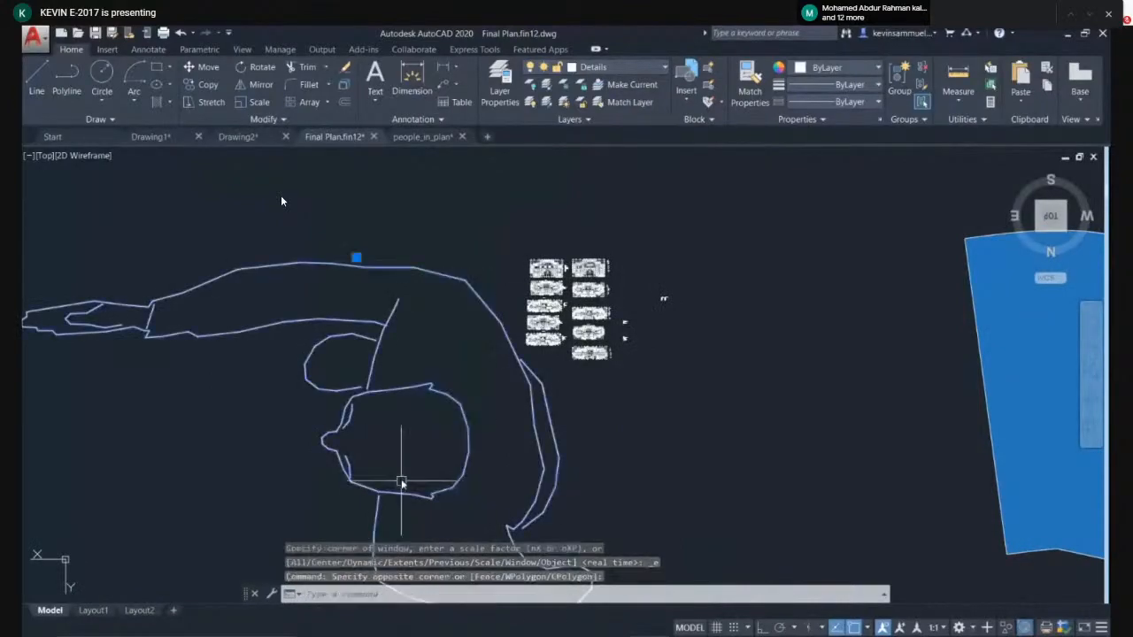
pyautogui.write('M')
pyautogui.press('Return')
pyautogui.click(465, 461)
pyautogui.click(343, 314)
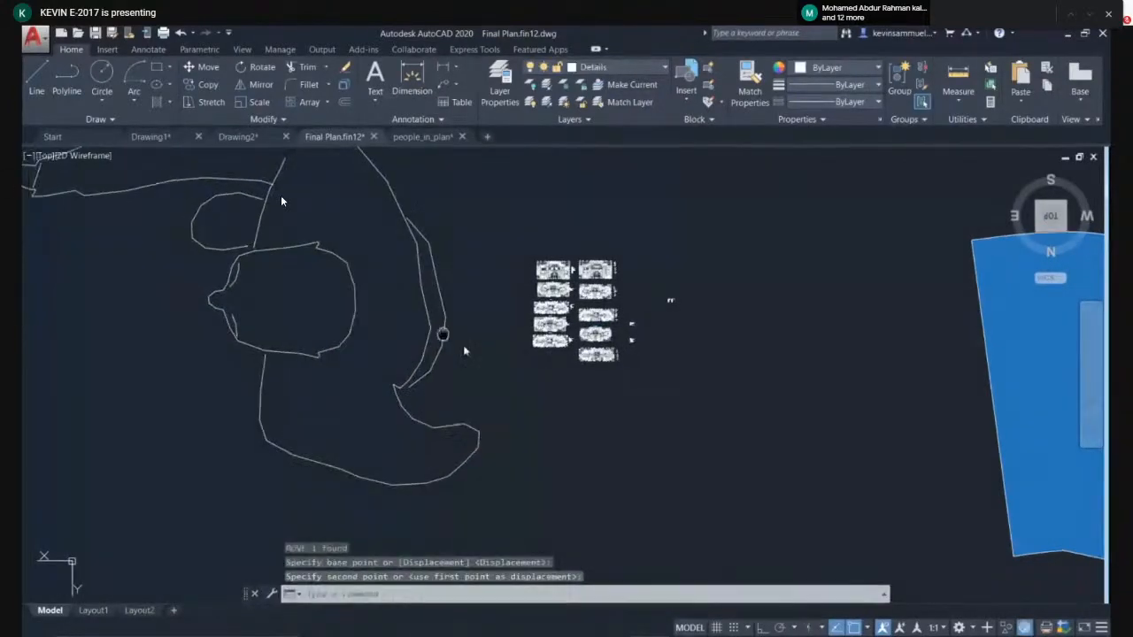
pyautogui.moveTo(443, 331); pyautogui.dragTo(594, 398, button='middle')
pyautogui.scroll(4, 495, 350)
pyautogui.scroll(-4, 506, 361)
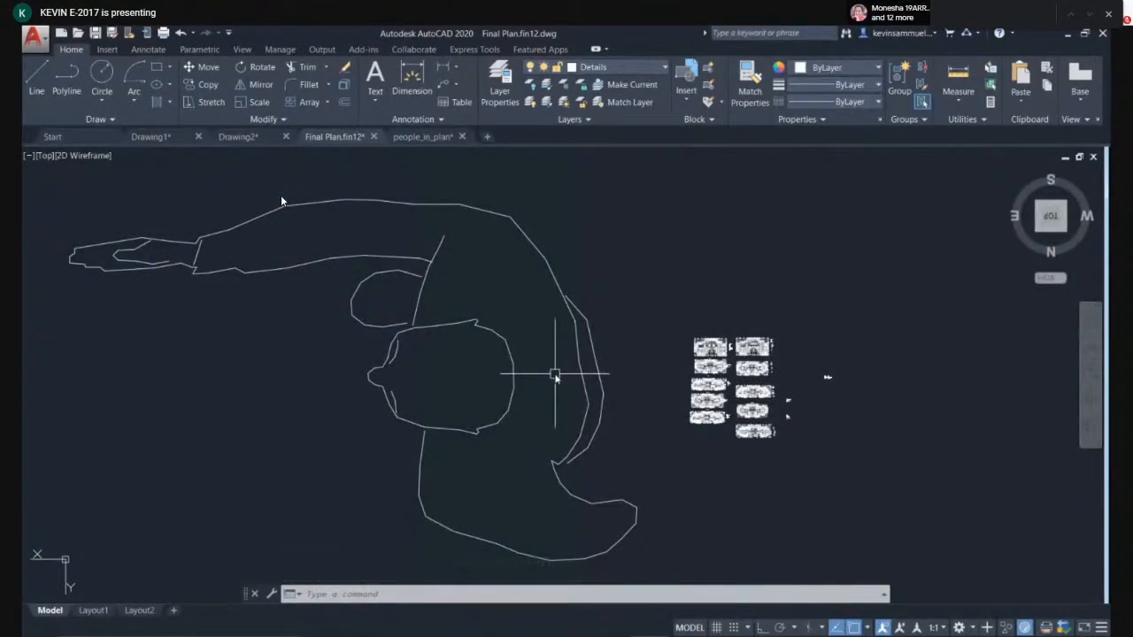
# - Rotate the person figure by 180 degrees so its arm points the other way
pyautogui.click(605, 247)
pyautogui.click(453, 439)
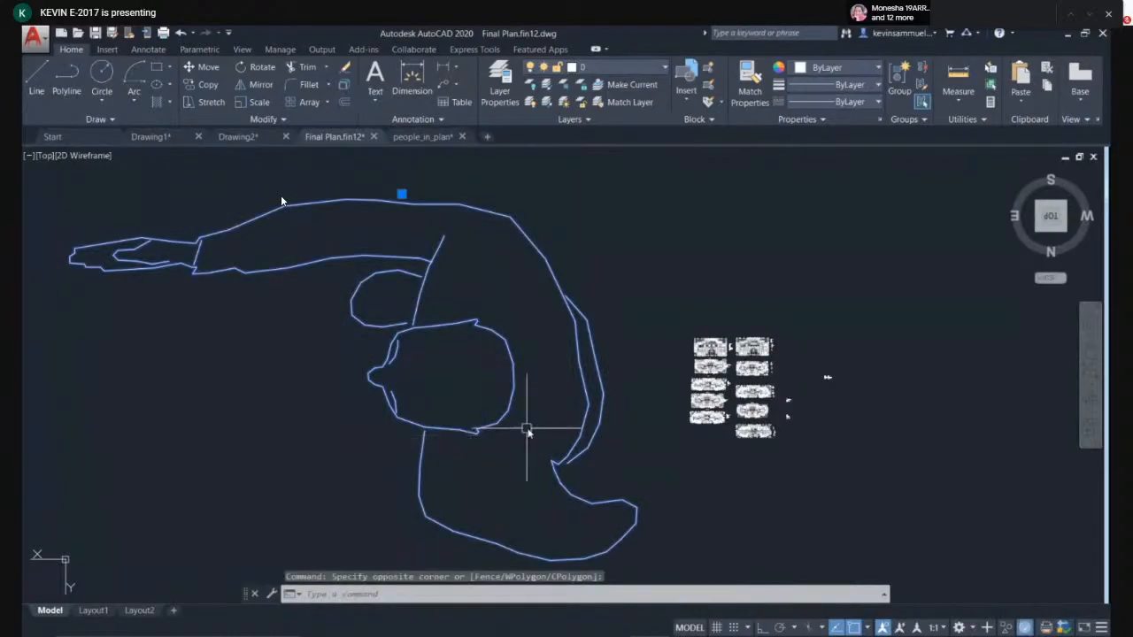
pyautogui.write('ro')
pyautogui.press('Return')
pyautogui.click(456, 387)
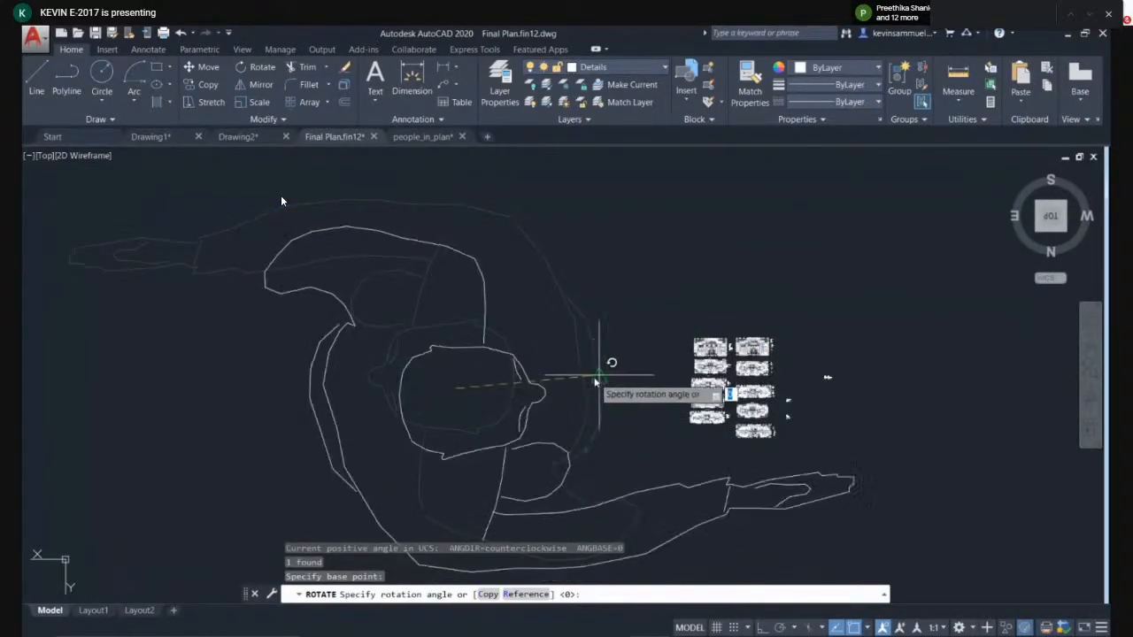
pyautogui.click(599, 375)
pyautogui.click(597, 357)
pyautogui.click(409, 440)
pyautogui.write('sc')
pyautogui.press('Return')
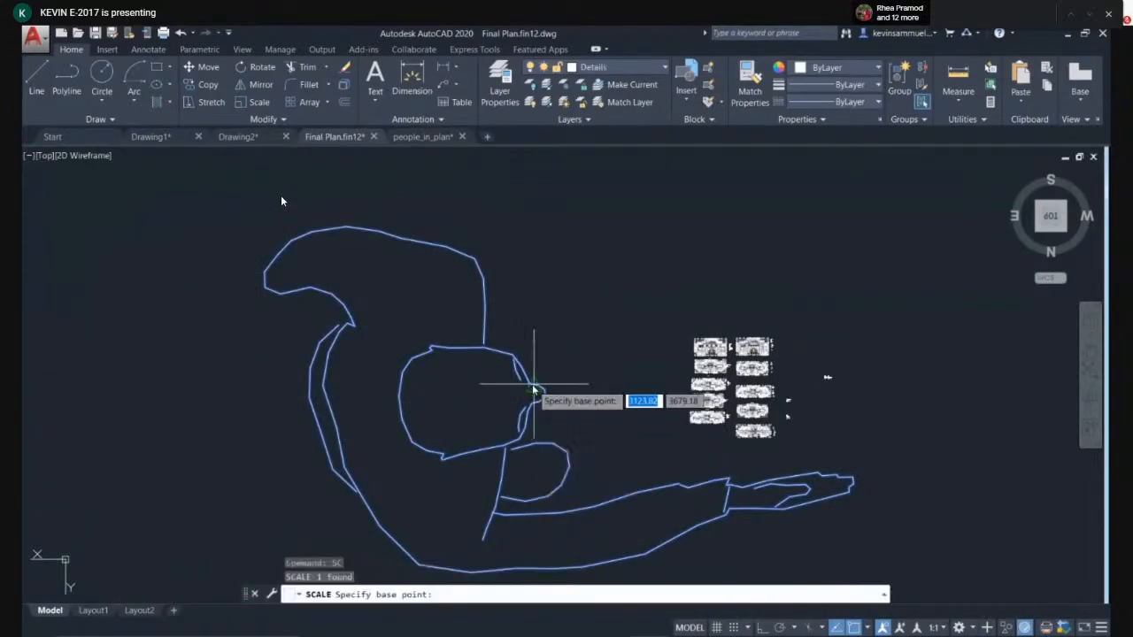
pyautogui.scroll(2, 446, 412)
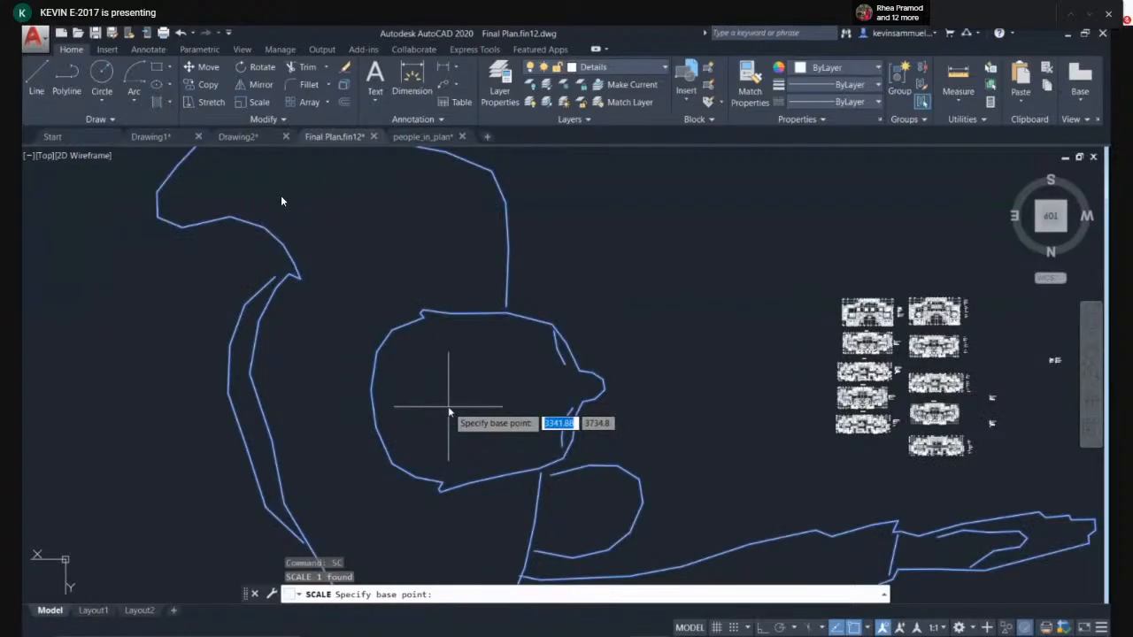
pyautogui.click(449, 413)
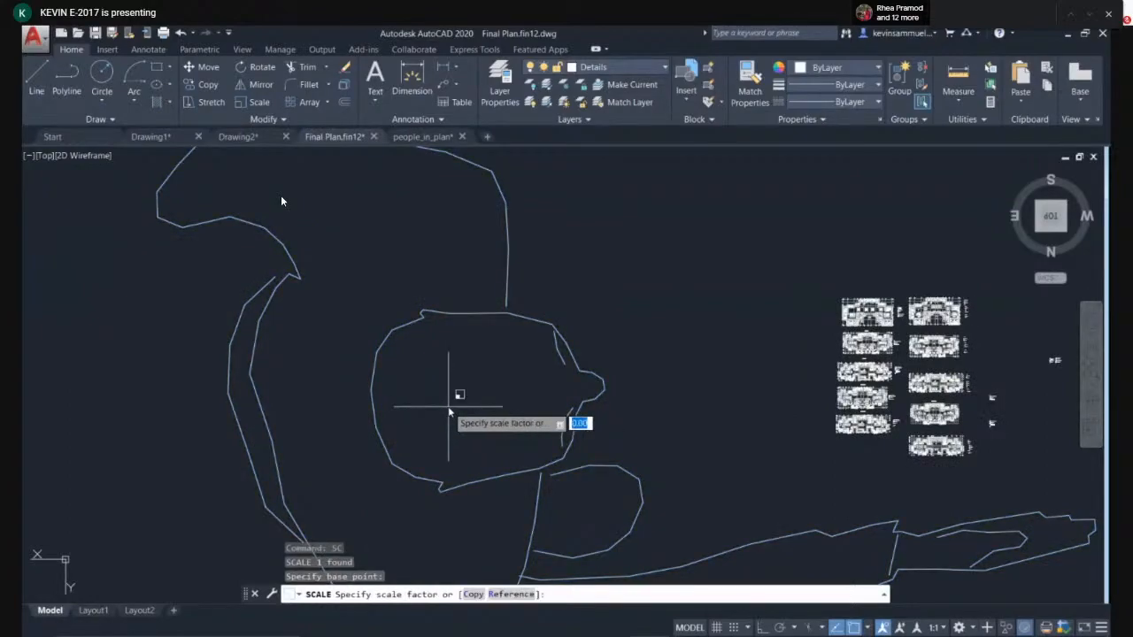
pyautogui.scroll(6, 448, 412)
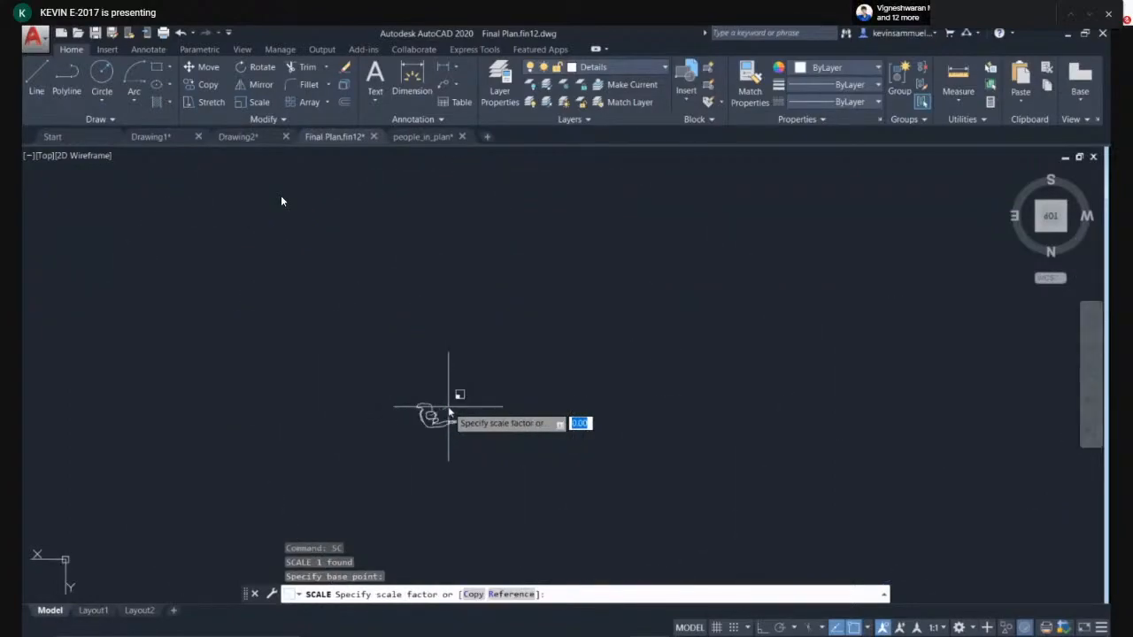
pyautogui.press('Escape')
# - Scale the person figure by a factor of 0.2 about a point on its head
pyautogui.scroll(-6, 449, 408)
pyautogui.click(508, 356)
pyautogui.click(451, 405)
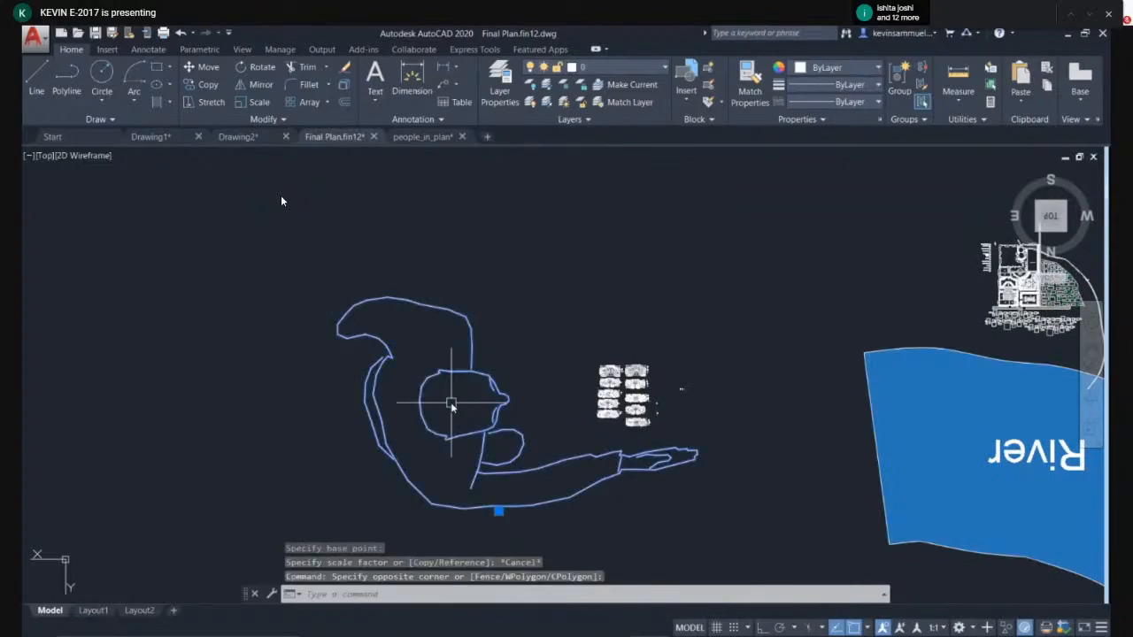
pyautogui.press('Return')
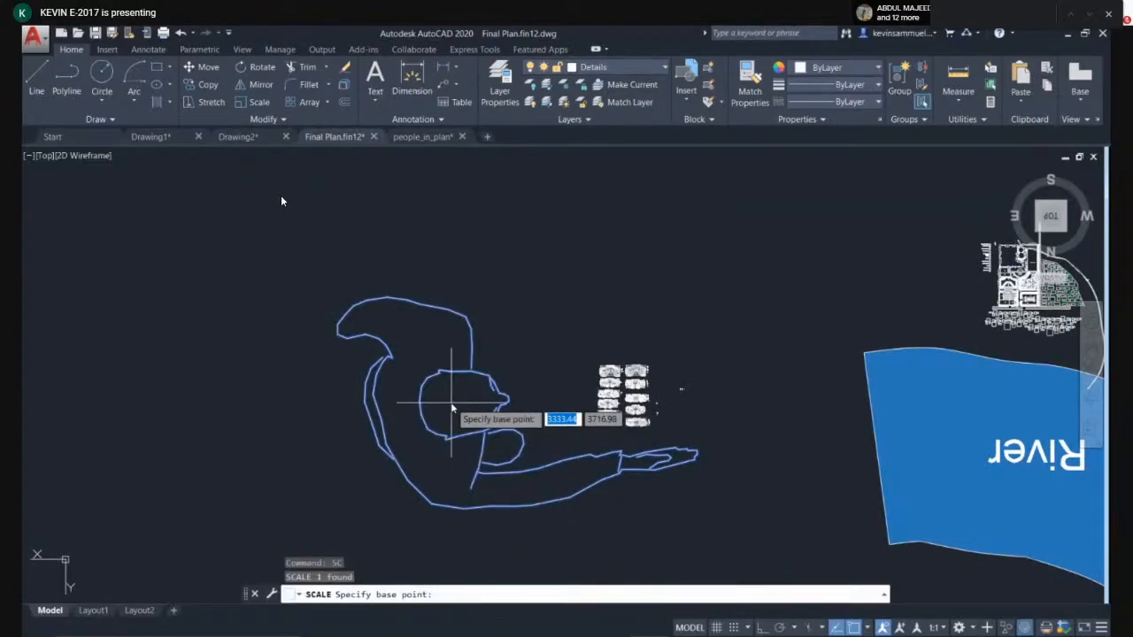
pyautogui.scroll(2, 451, 407)
pyautogui.click(451, 407)
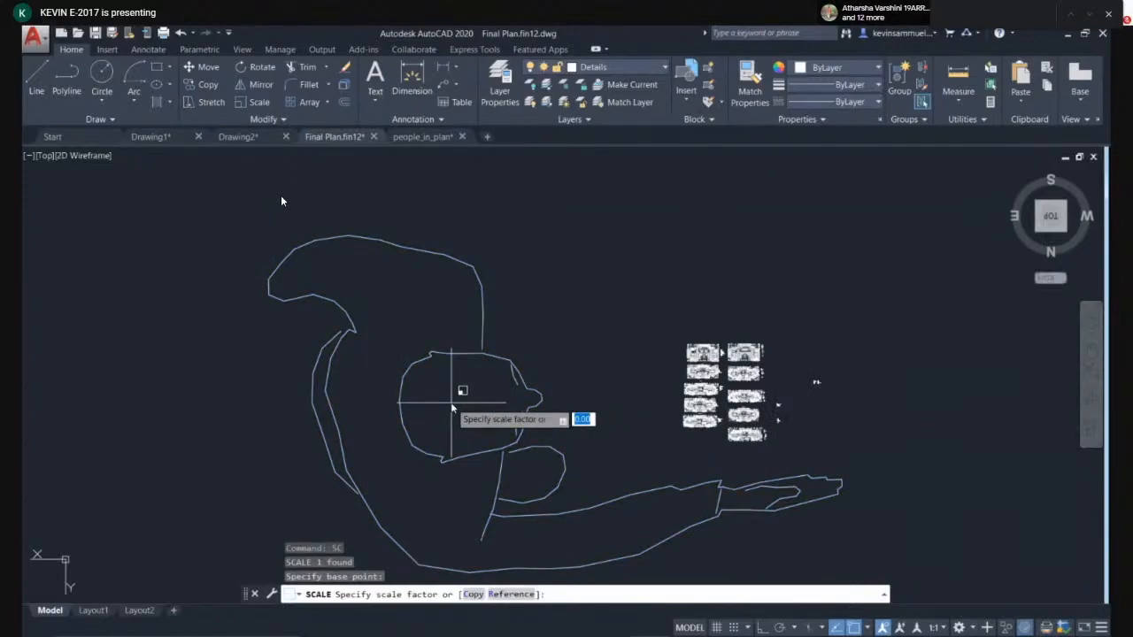
pyautogui.write('.2')
pyautogui.press('Return')
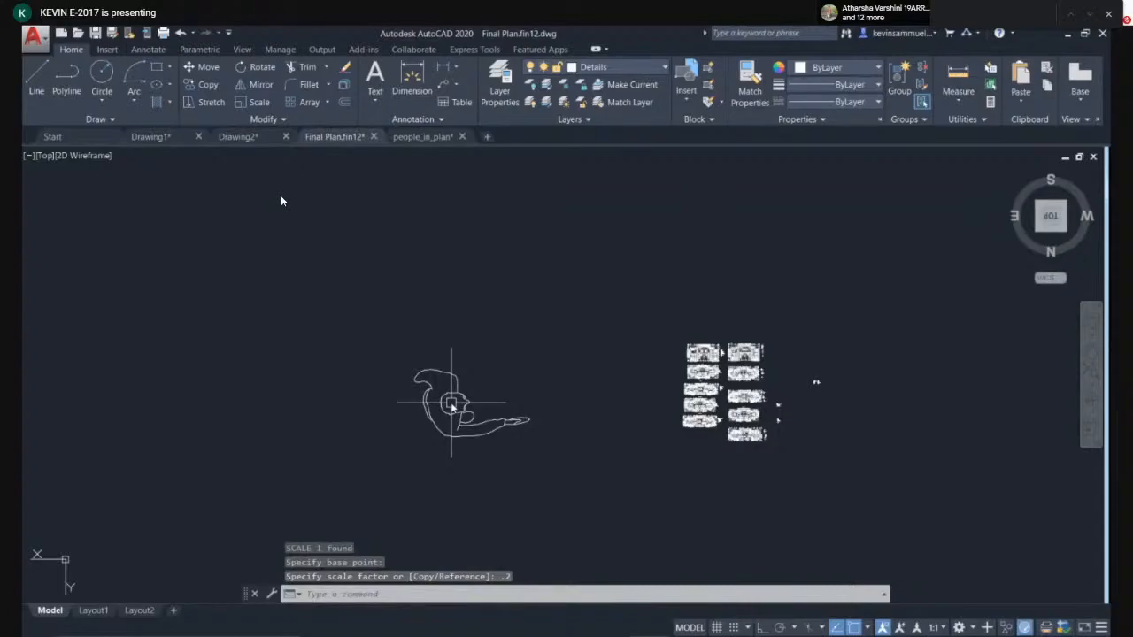
# - Rescale the person figure by picking the scale factor on screen
pyautogui.scroll(2, 426, 405)
pyautogui.click(605, 353)
pyautogui.click(393, 443)
pyautogui.write('sc')
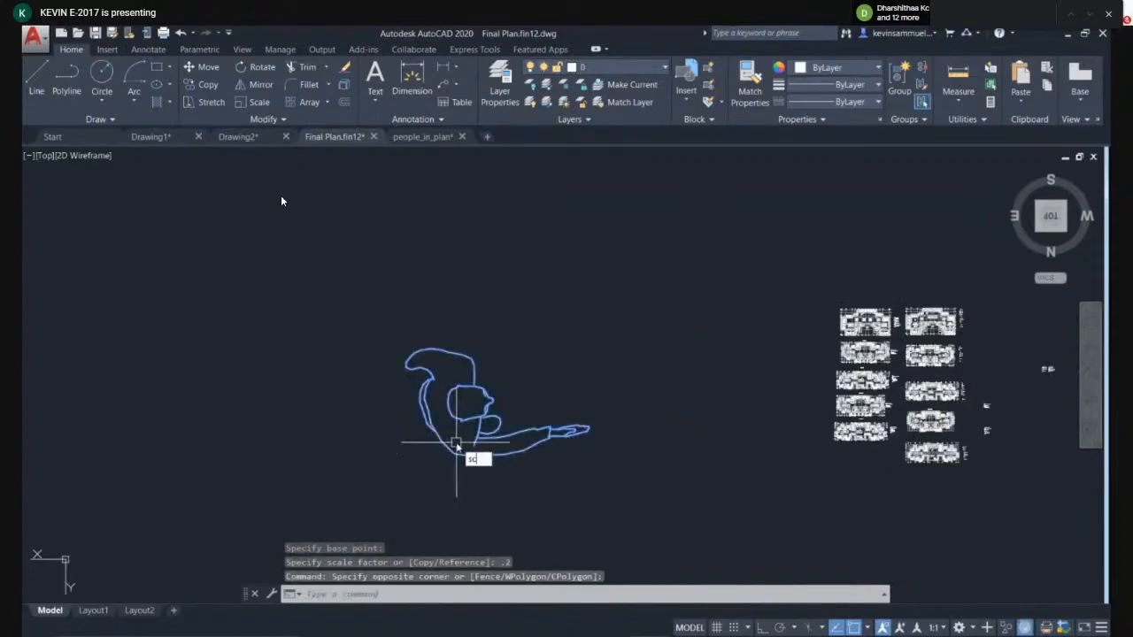
pyautogui.press('Return')
pyautogui.scroll(6, 458, 434)
pyautogui.click(469, 327)
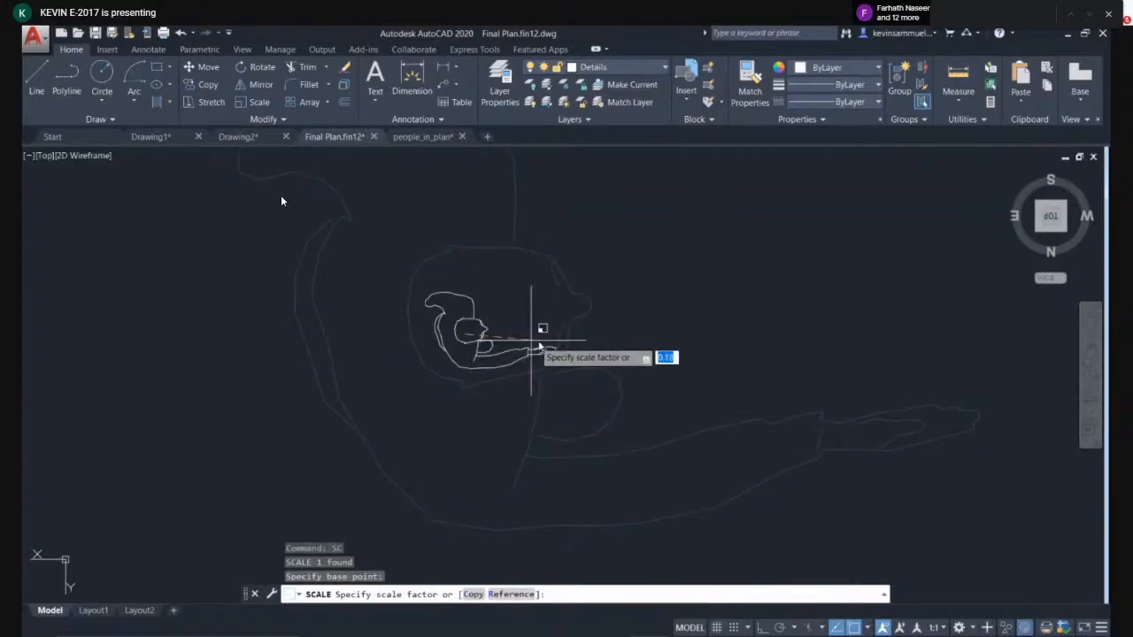
pyautogui.click(792, 354)
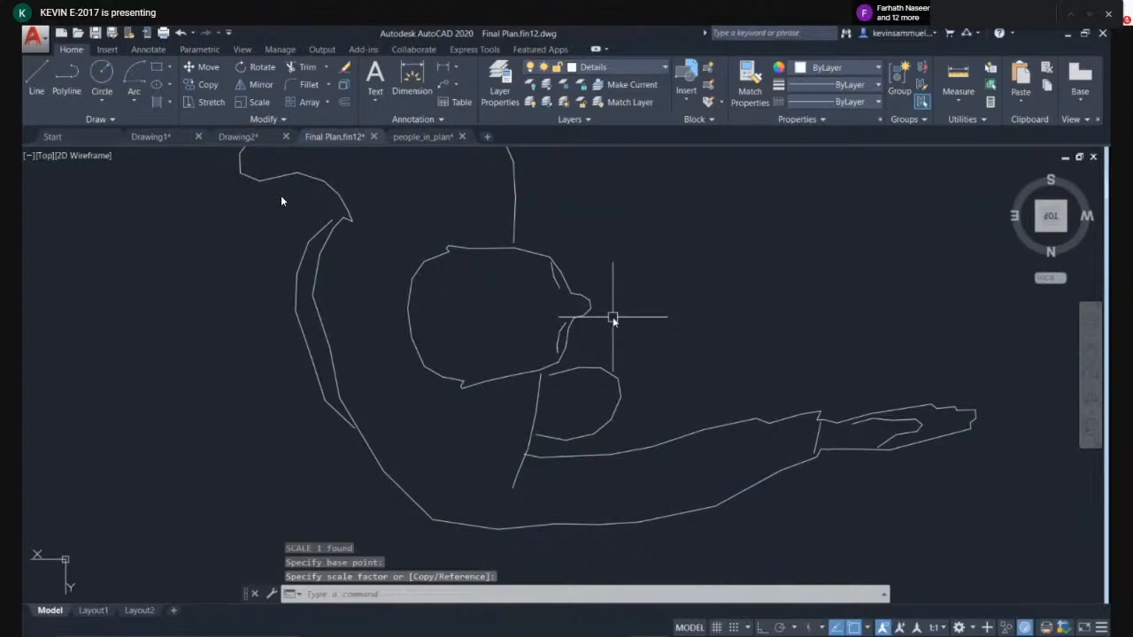
pyautogui.click(662, 250)
pyautogui.click(484, 352)
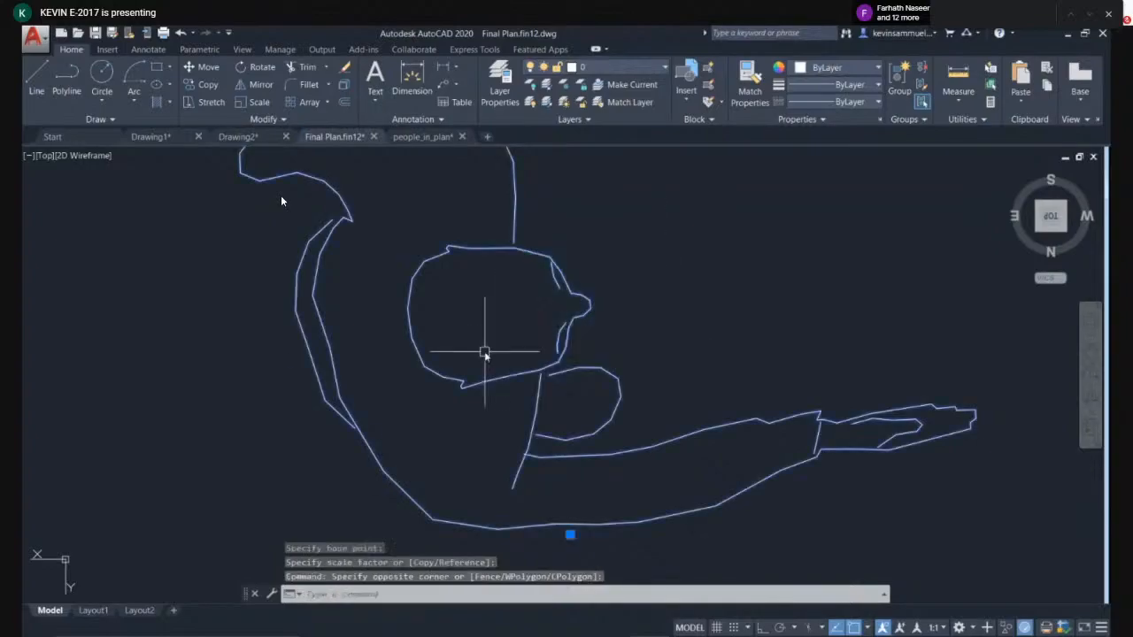
pyautogui.write('sc')
pyautogui.press('Return')
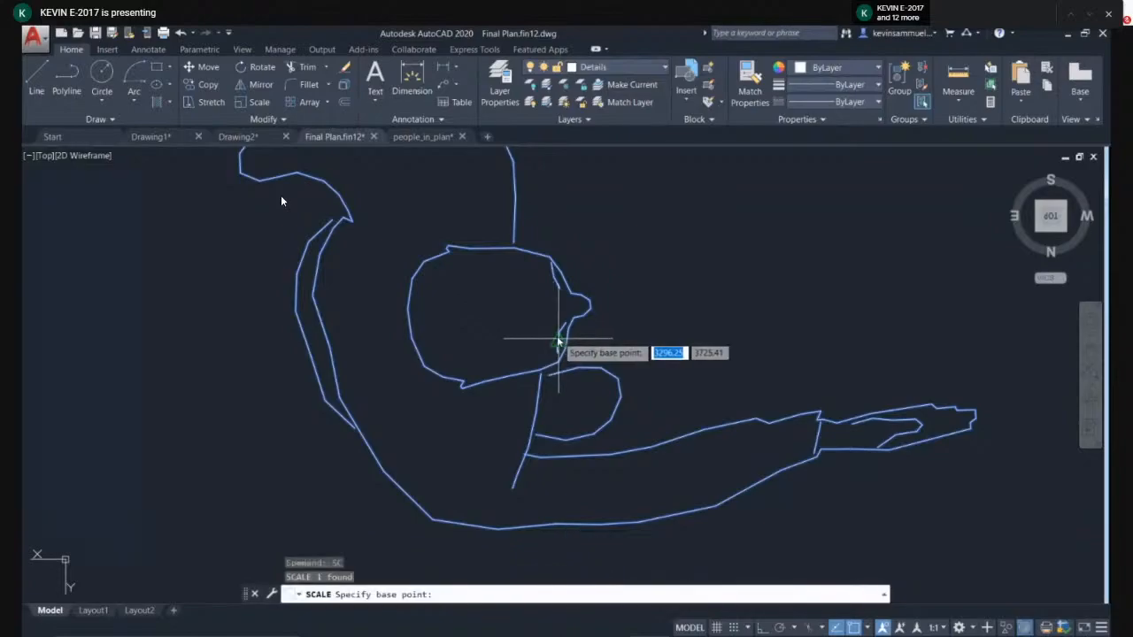
pyautogui.click(484, 322)
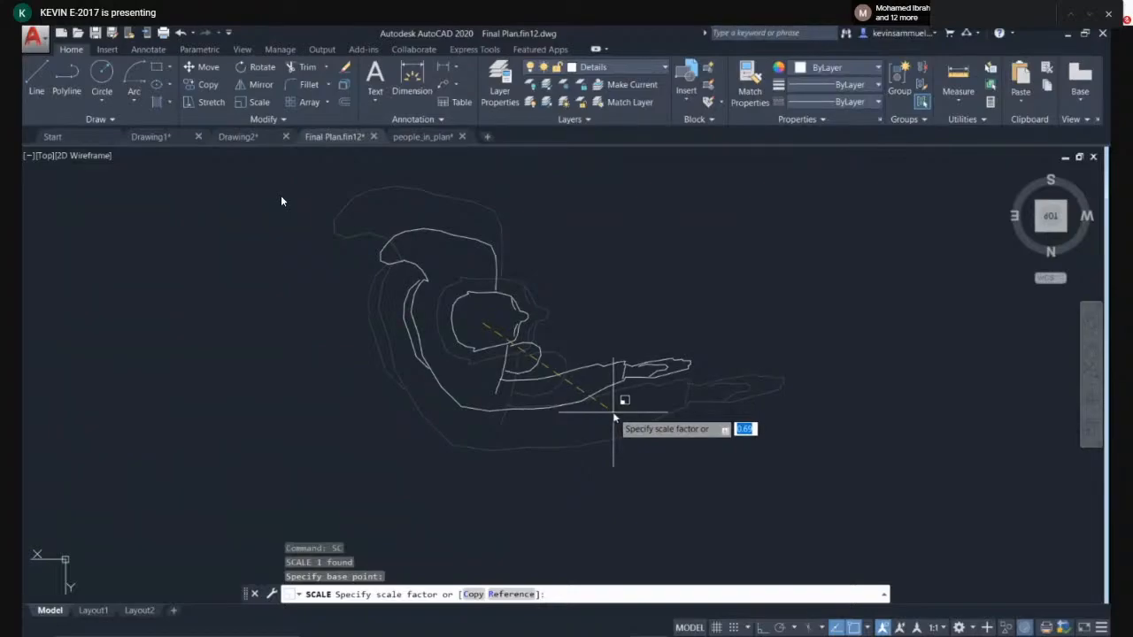
pyautogui.press('Escape')
# - Scale the person figure by a factor of 0.1 about its head
pyautogui.click(642, 298)
pyautogui.click(361, 380)
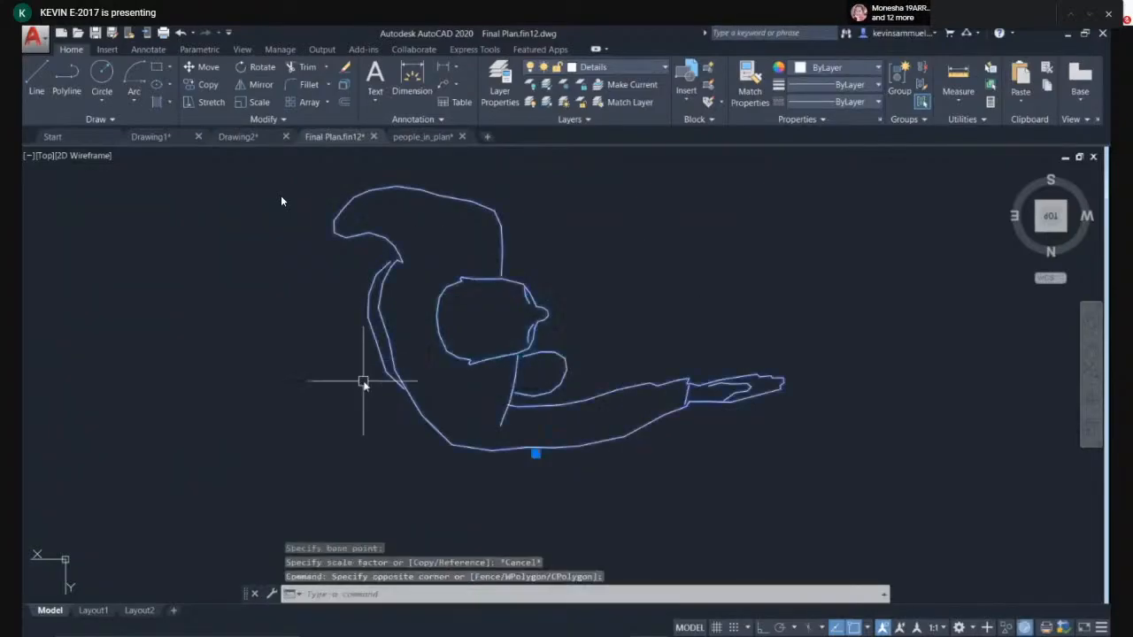
pyautogui.write('sc')
pyautogui.press('Return')
pyautogui.click(488, 337)
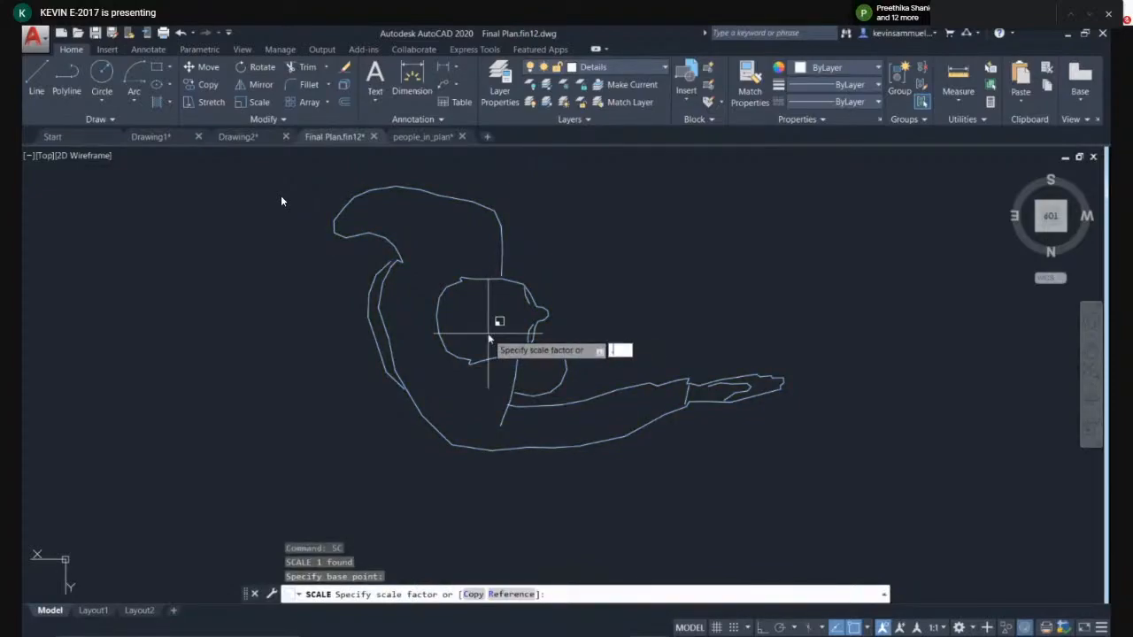
pyautogui.write('.1')
pyautogui.press('Return')
# - Move the scaled person figure next to the floor plan's legend area
pyautogui.click(572, 291)
pyautogui.click(381, 456)
pyautogui.write('m')
pyautogui.press('Return')
pyautogui.click(473, 445)
pyautogui.moveTo(777, 359); pyautogui.dragTo(180, 483, button='middle')
pyautogui.scroll(-2, 180, 483)
pyautogui.moveTo(755, 408); pyautogui.dragTo(531, 440, button='middle')
pyautogui.scroll(2, 533, 440)
pyautogui.scroll(2, 571, 405)
pyautogui.click(586, 425)
pyautogui.scroll(4, 469, 258)
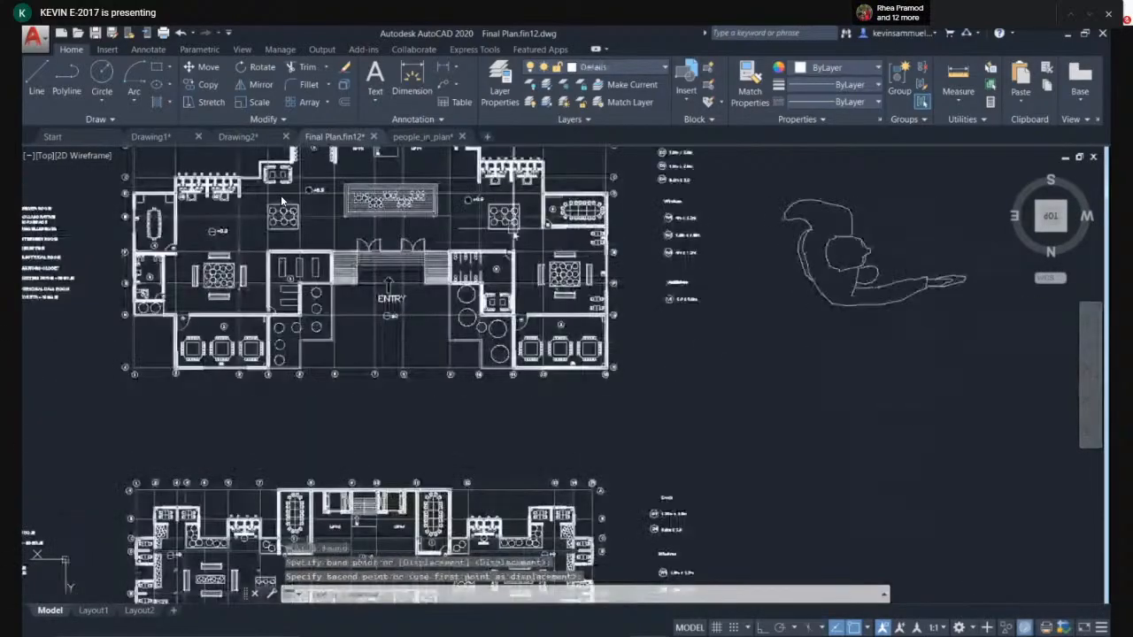
# - Scale the person figure about a point on its head, picking the scale factor on screen
pyautogui.moveTo(473, 240); pyautogui.dragTo(410, 339, button='middle')
pyautogui.click(859, 338)
pyautogui.click(758, 480)
pyautogui.write('sc')
pyautogui.press('Return')
pyautogui.scroll(3, 792, 403)
pyautogui.click(755, 295)
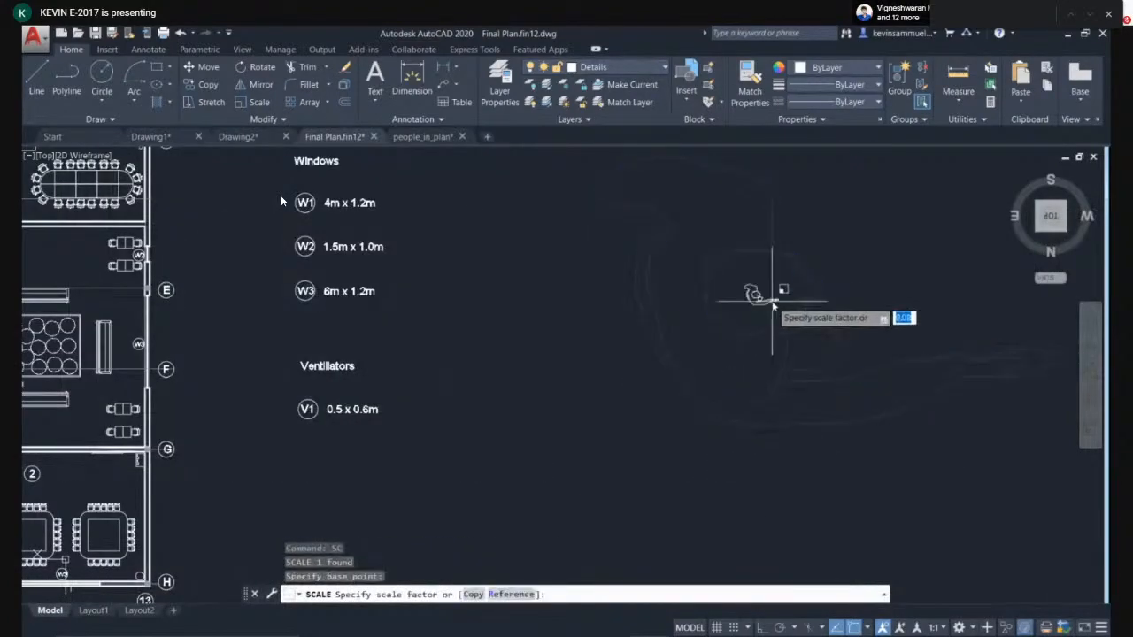
pyautogui.click(778, 305)
# - Move the person figure into the room beside door D2
pyautogui.click(799, 251)
pyautogui.click(729, 343)
pyautogui.write('m')
pyautogui.press('Return')
pyautogui.click(759, 296)
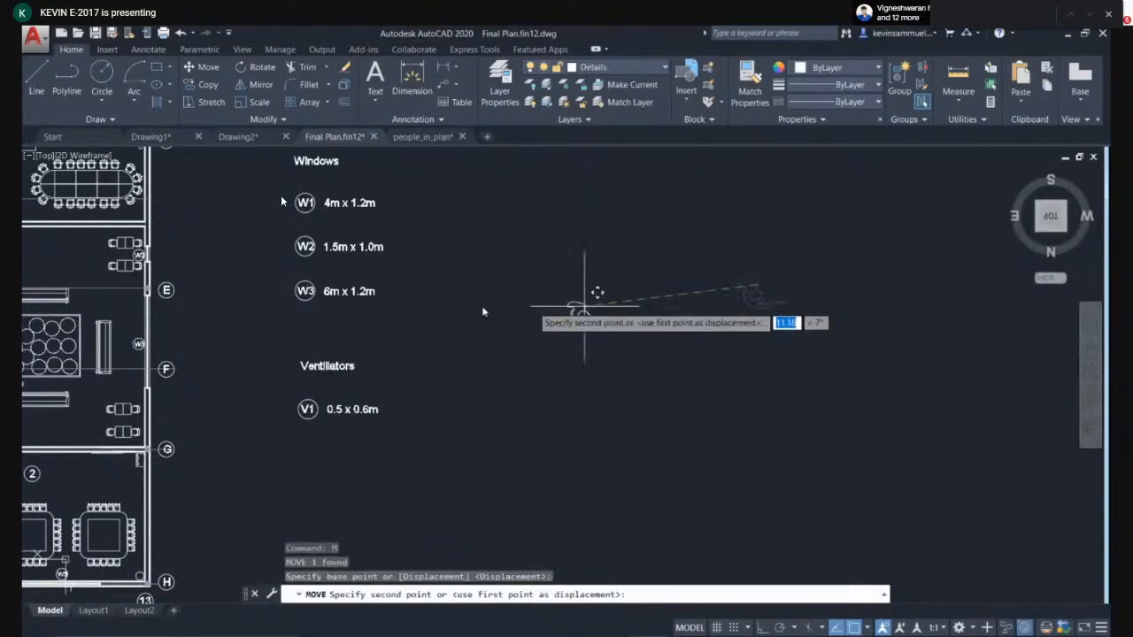
pyautogui.moveTo(427, 302); pyautogui.dragTo(852, 318, button='middle')
pyautogui.scroll(5, 505, 324)
pyautogui.click(476, 349)
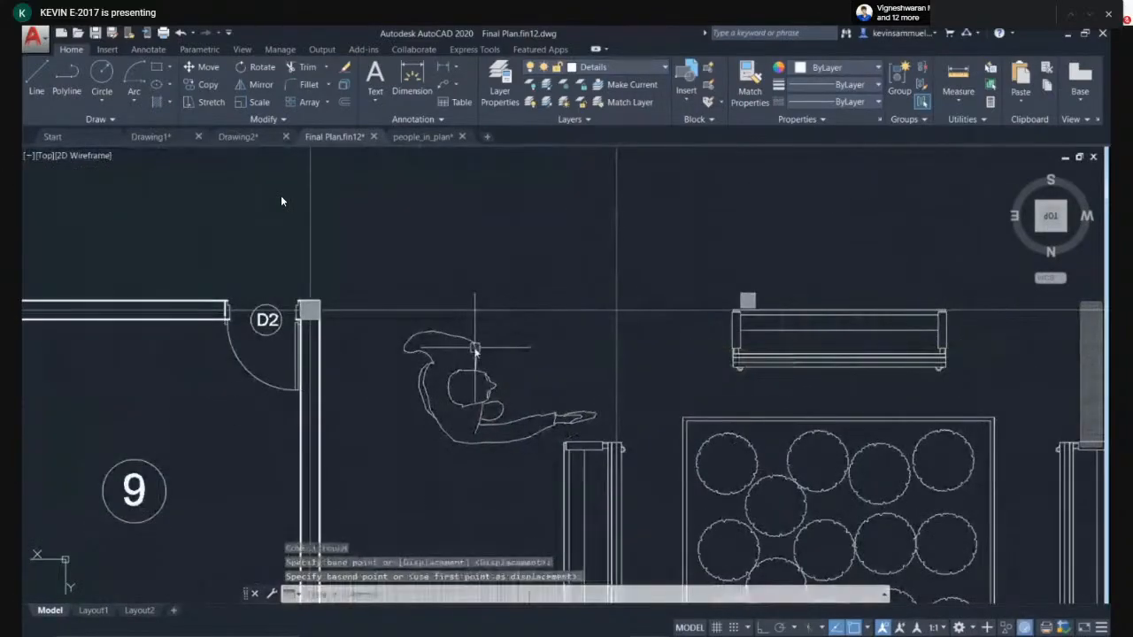
# - Measure the width of the opening at door D2
pyautogui.moveTo(545, 390); pyautogui.dragTo(529, 293, button='middle')
pyautogui.scroll(-2, 538, 290)
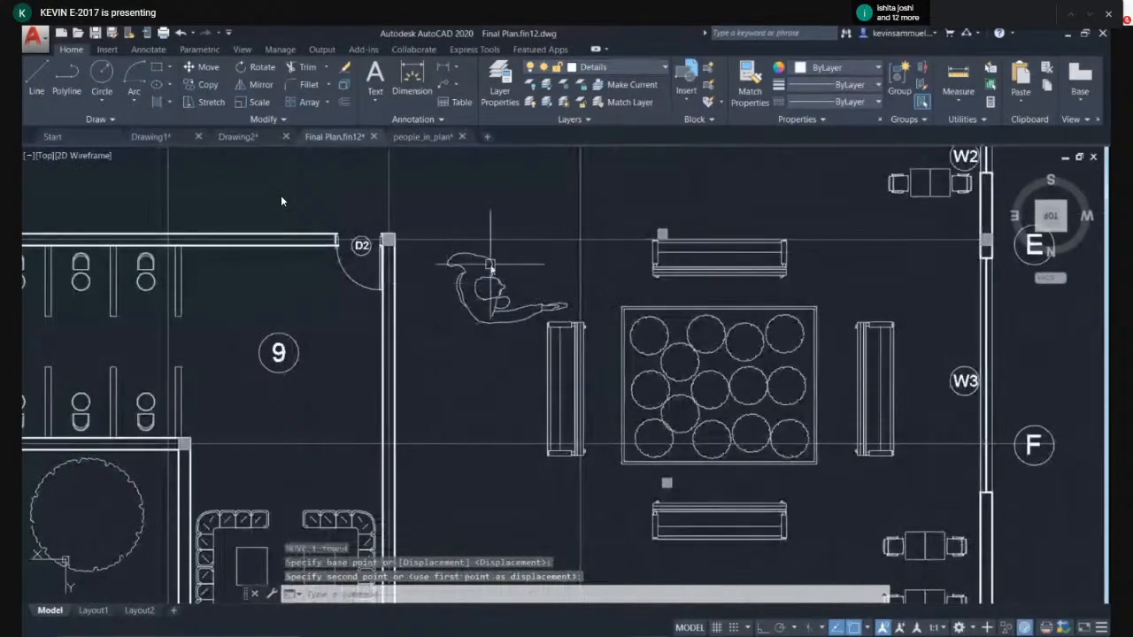
pyautogui.scroll(2, 252, 167)
pyautogui.scroll(4, 399, 296)
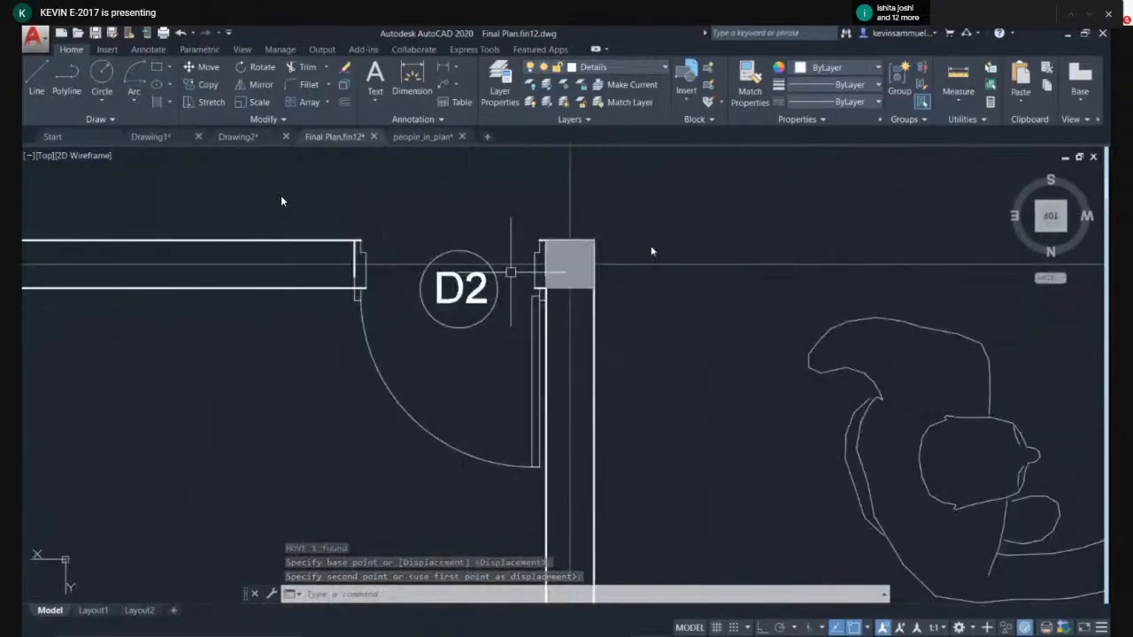
pyautogui.click(958, 75)
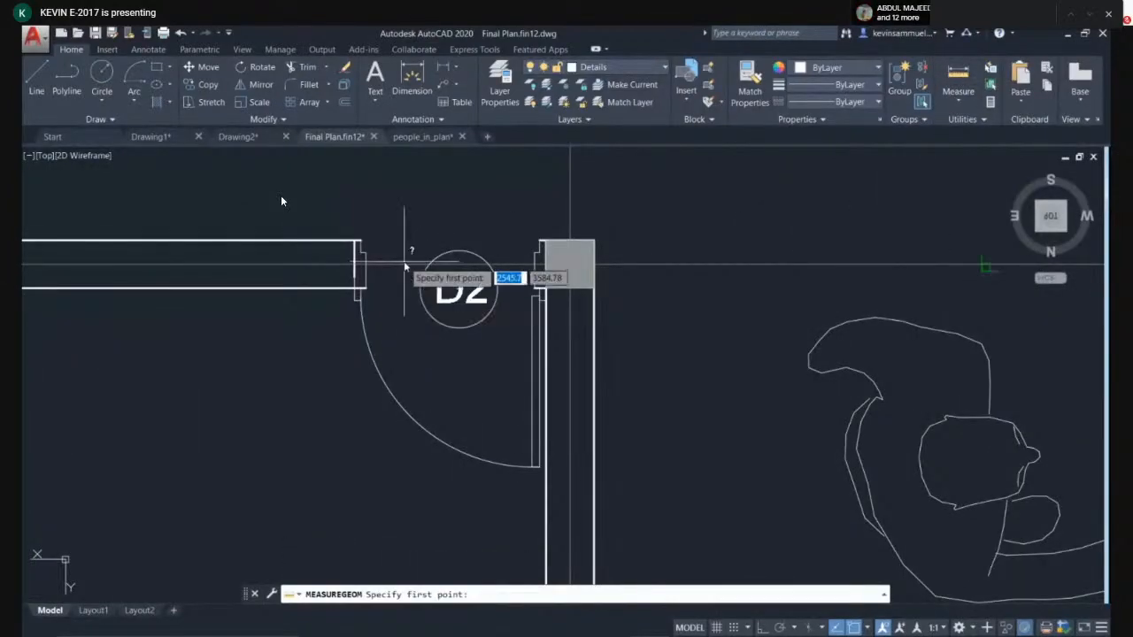
pyautogui.scroll(4, 404, 273)
pyautogui.click(304, 329)
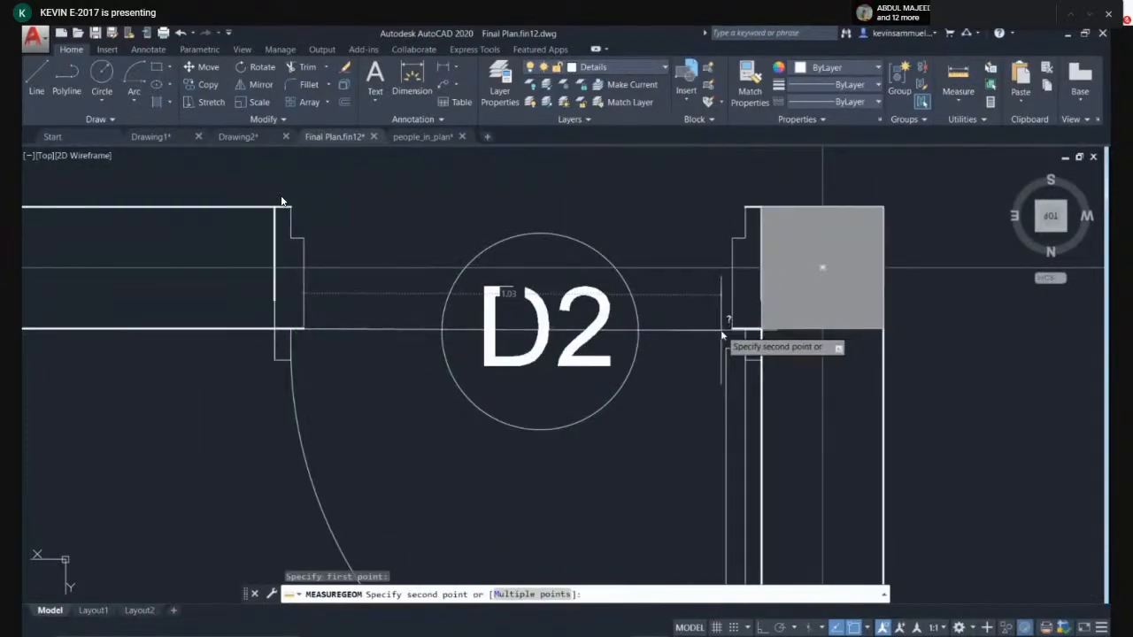
pyautogui.press('Escape')
pyautogui.scroll(-6, 453, 333)
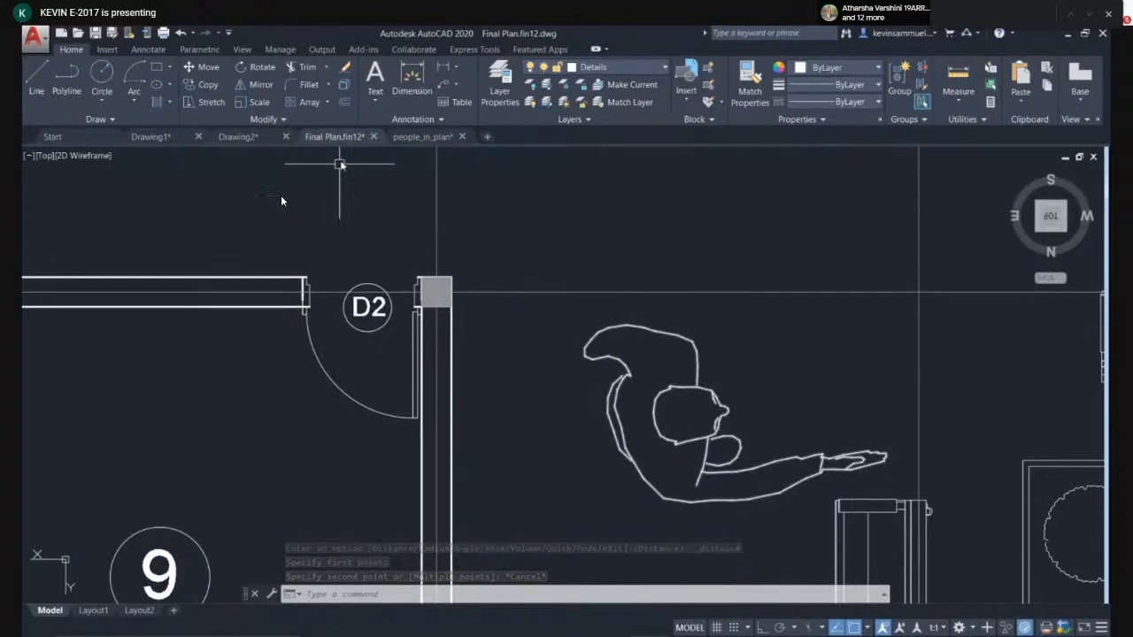
# - Move the person figure to just above door D2
pyautogui.click(776, 359)
pyautogui.click(632, 430)
pyautogui.write('m')
pyautogui.press('Return')
pyautogui.click(699, 406)
pyautogui.moveTo(608, 214); pyautogui.dragTo(587, 427, button='middle')
pyautogui.click(607, 324)
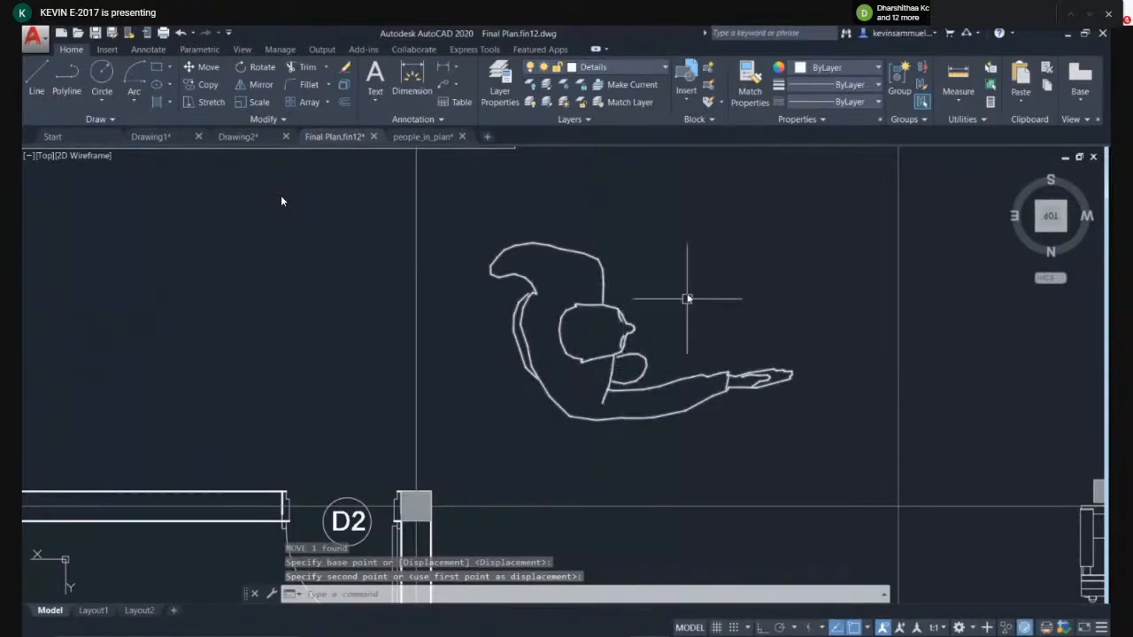
# - Scale the person figure down about its head, picking the scale factor on screen
pyautogui.click(538, 384)
pyautogui.write('sc')
pyautogui.press('Return')
pyautogui.scroll(2, 582, 355)
pyautogui.click(581, 355)
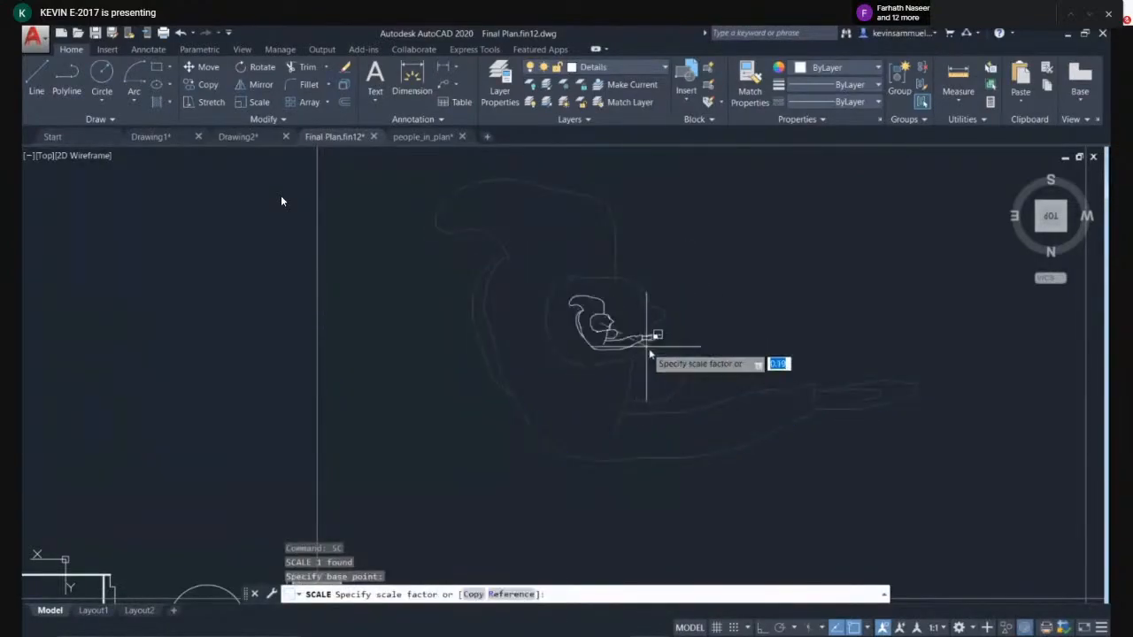
pyautogui.click(660, 365)
# - Move the reduced person figure slightly into place just above door D2
pyautogui.scroll(-2, 653, 352)
pyautogui.moveTo(652, 352); pyautogui.dragTo(631, 266, button='middle')
pyautogui.click(644, 227)
pyautogui.click(576, 310)
pyautogui.write('m')
pyautogui.press('Return')
pyautogui.click(584, 244)
pyautogui.click(382, 312)
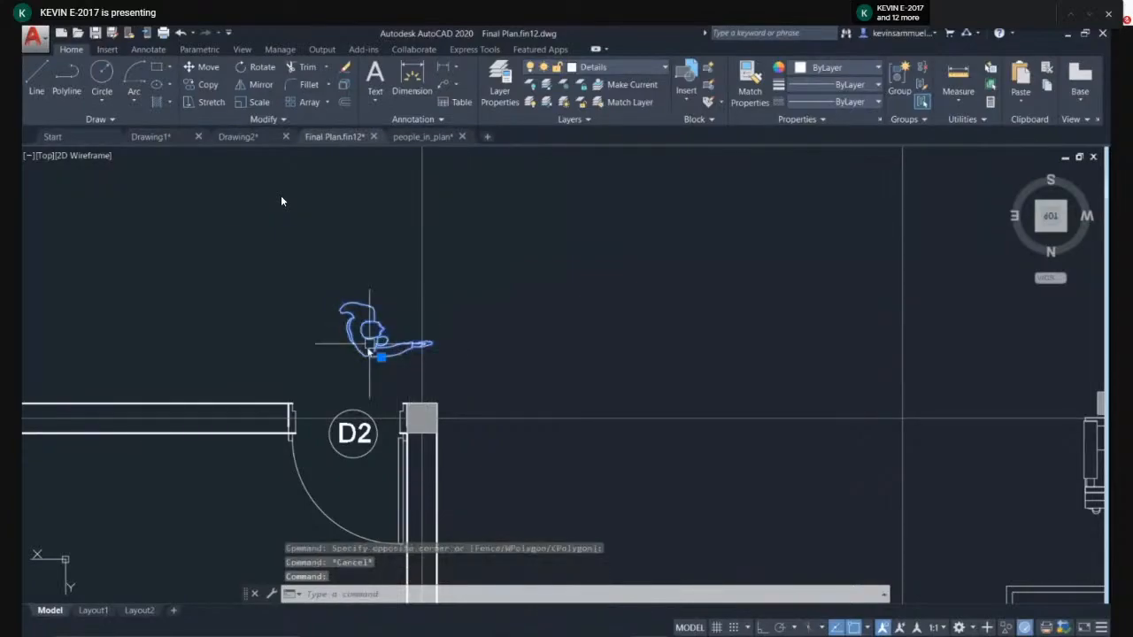
pyautogui.write('m')
pyautogui.press('Return')
pyautogui.click(382, 347)
pyautogui.click(372, 342)
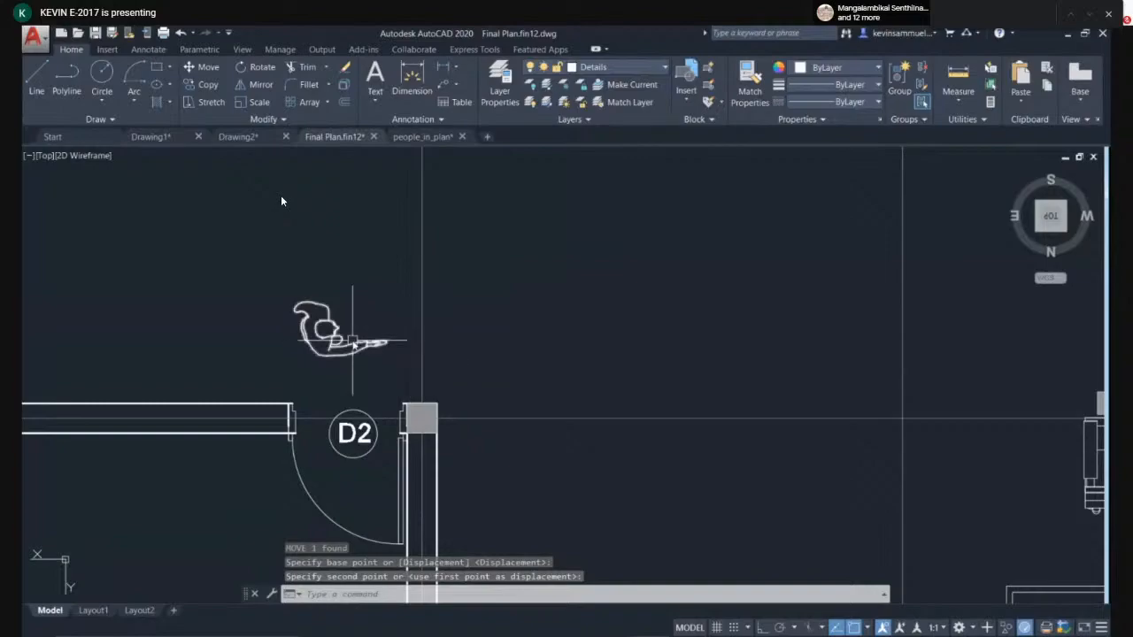
# - Draw a vertical reference line about 0.6 m long to the right of the person figure
pyautogui.scroll(4, 328, 304)
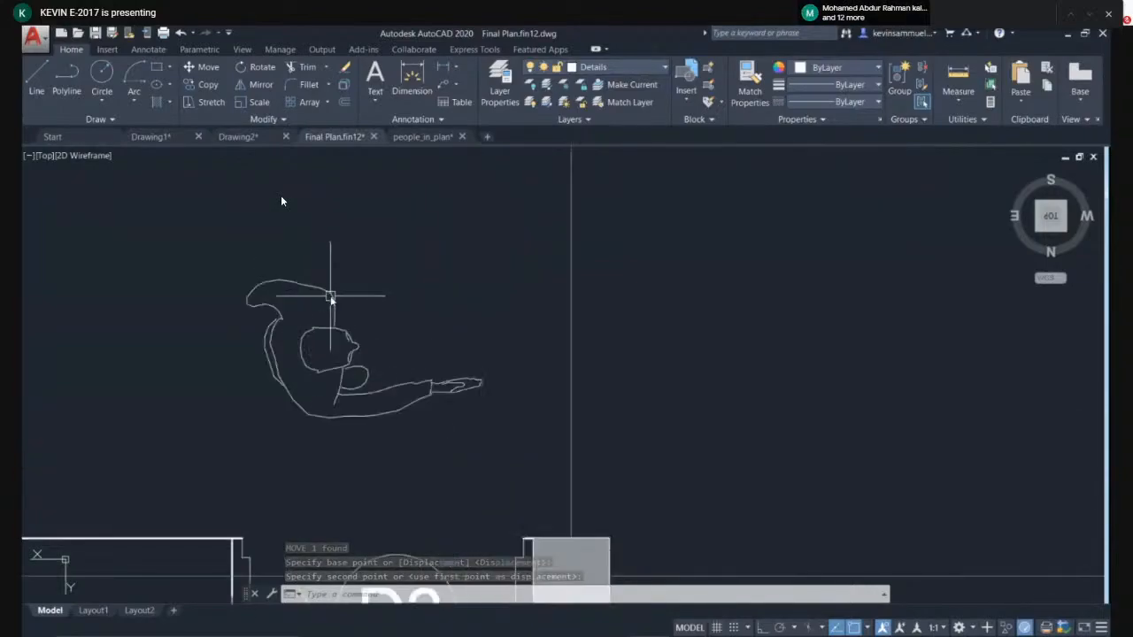
pyautogui.write('l')
pyautogui.press('Return')
pyautogui.scroll(-4, 506, 298)
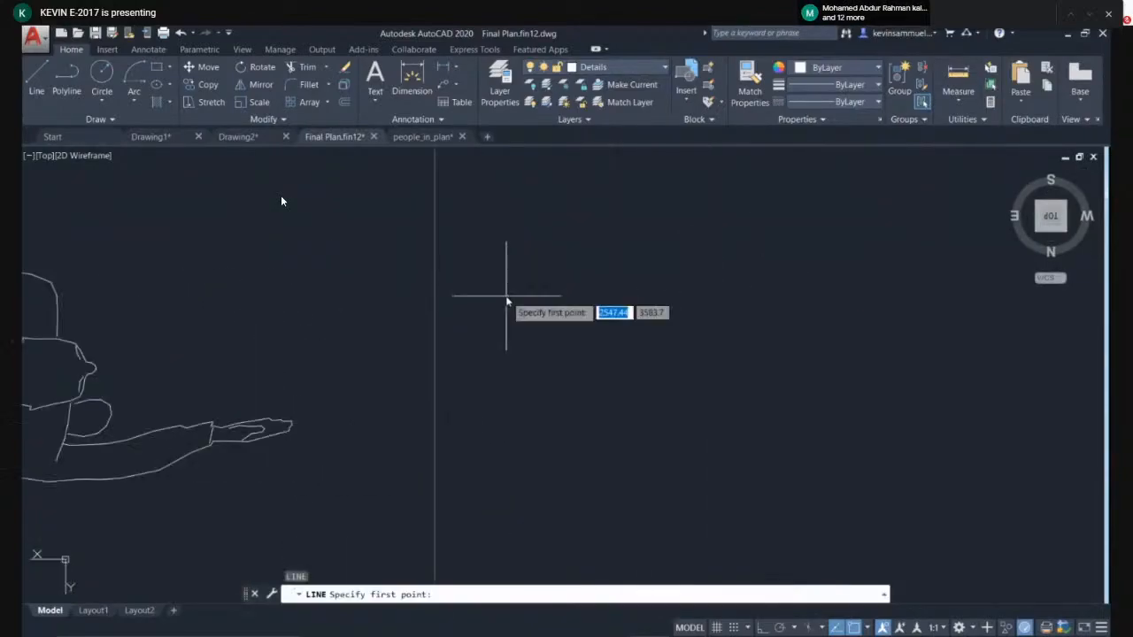
pyautogui.moveTo(690, 313); pyautogui.dragTo(599, 321, button='middle')
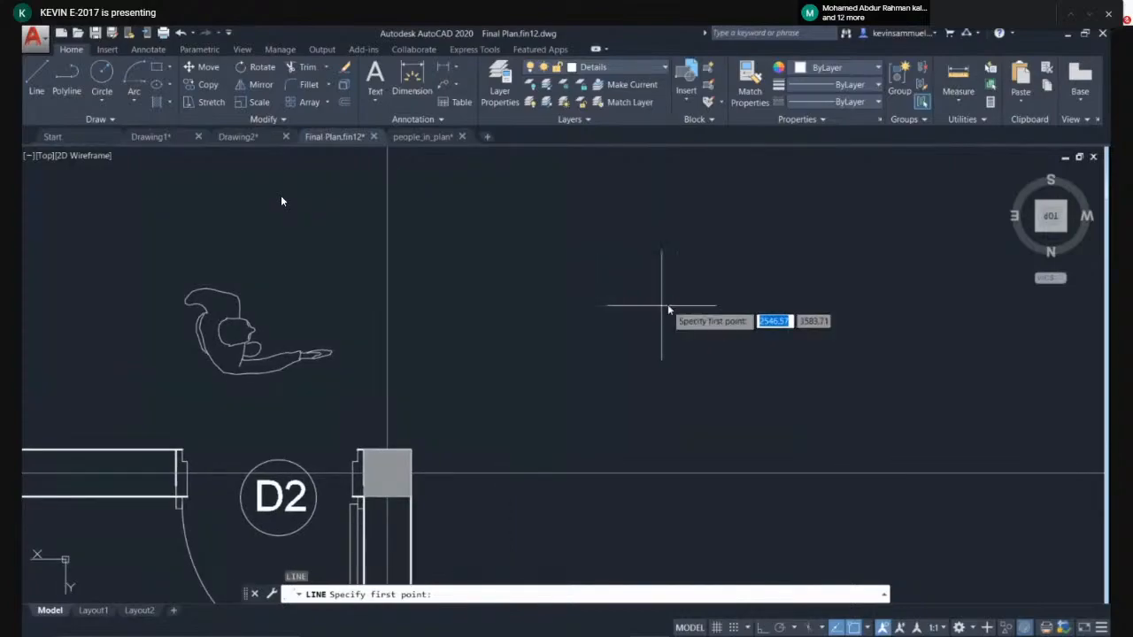
pyautogui.click(686, 246)
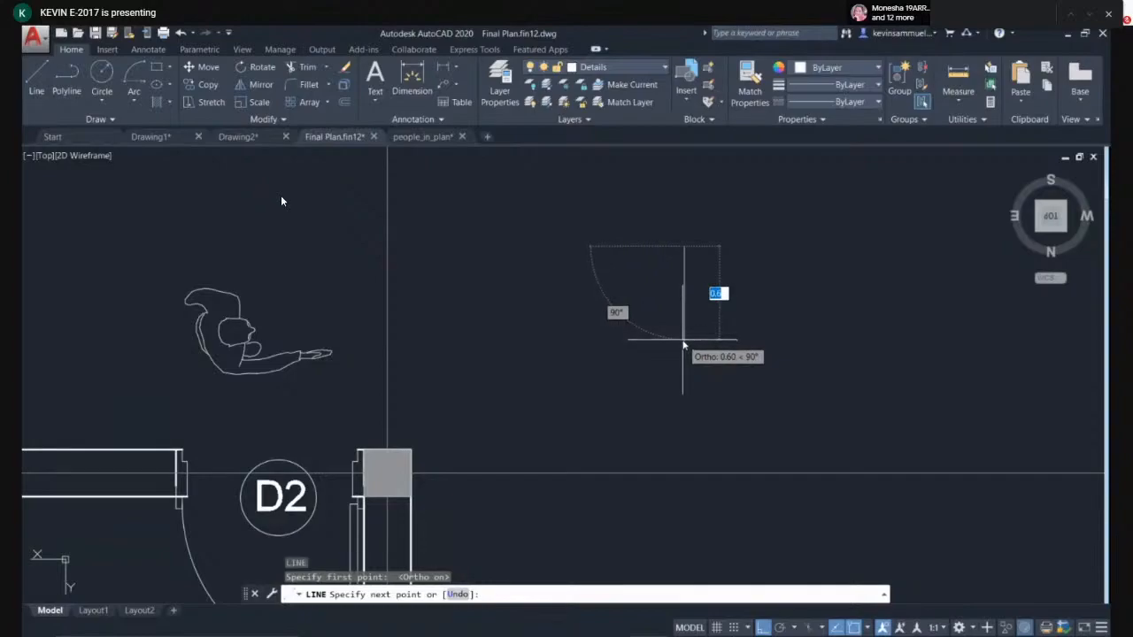
pyautogui.click(683, 342)
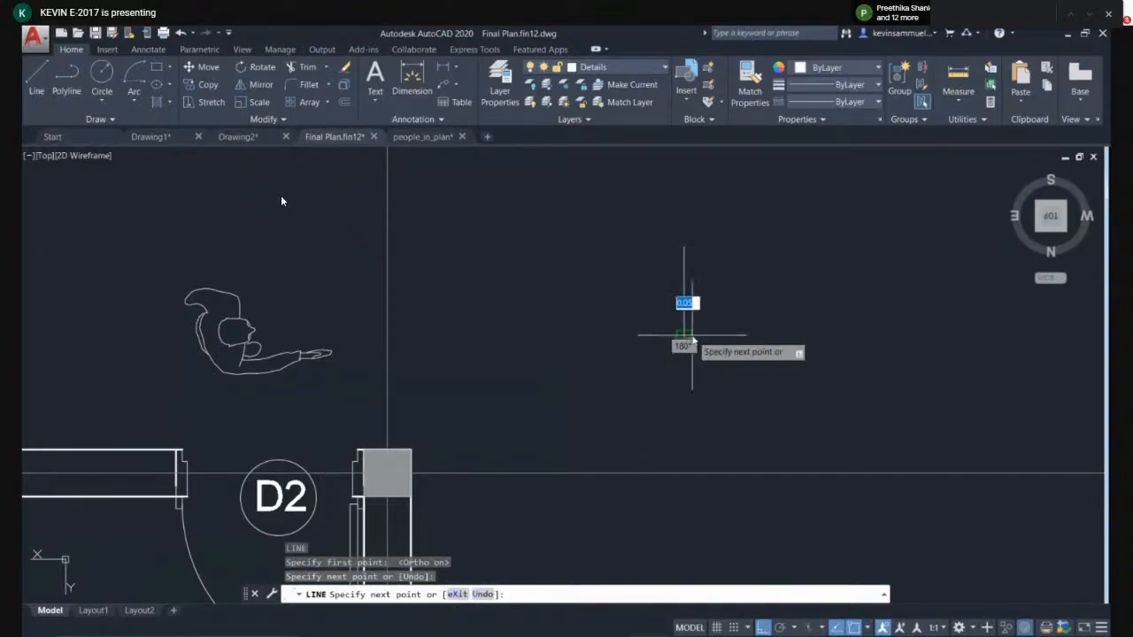
pyautogui.press('Escape')
pyautogui.click(283, 292)
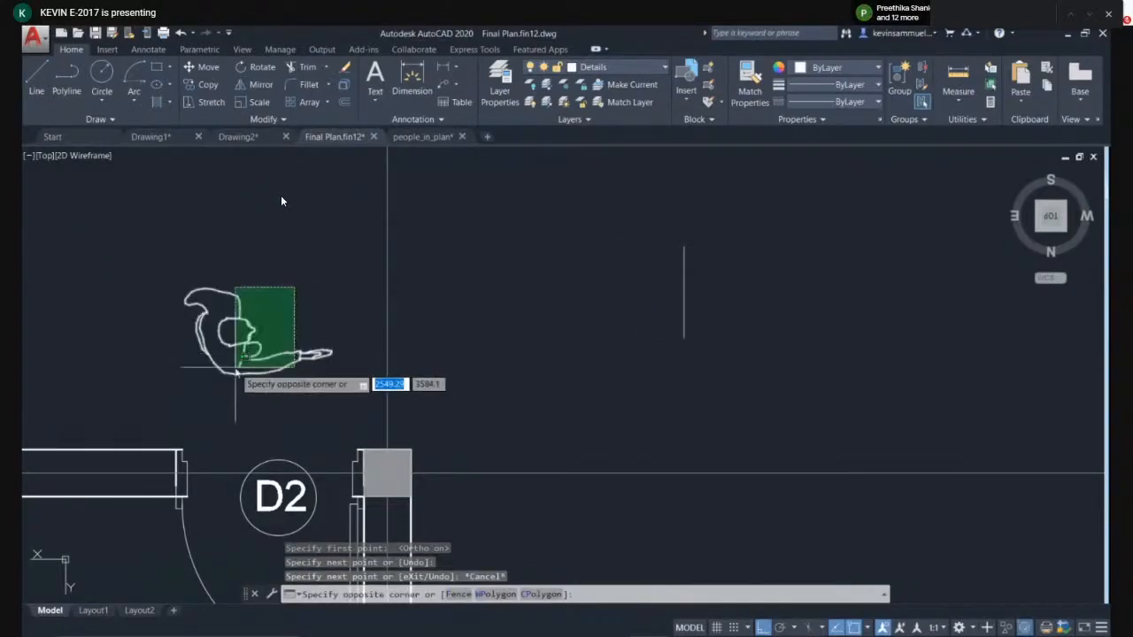
pyautogui.click(190, 379)
pyautogui.write('al')
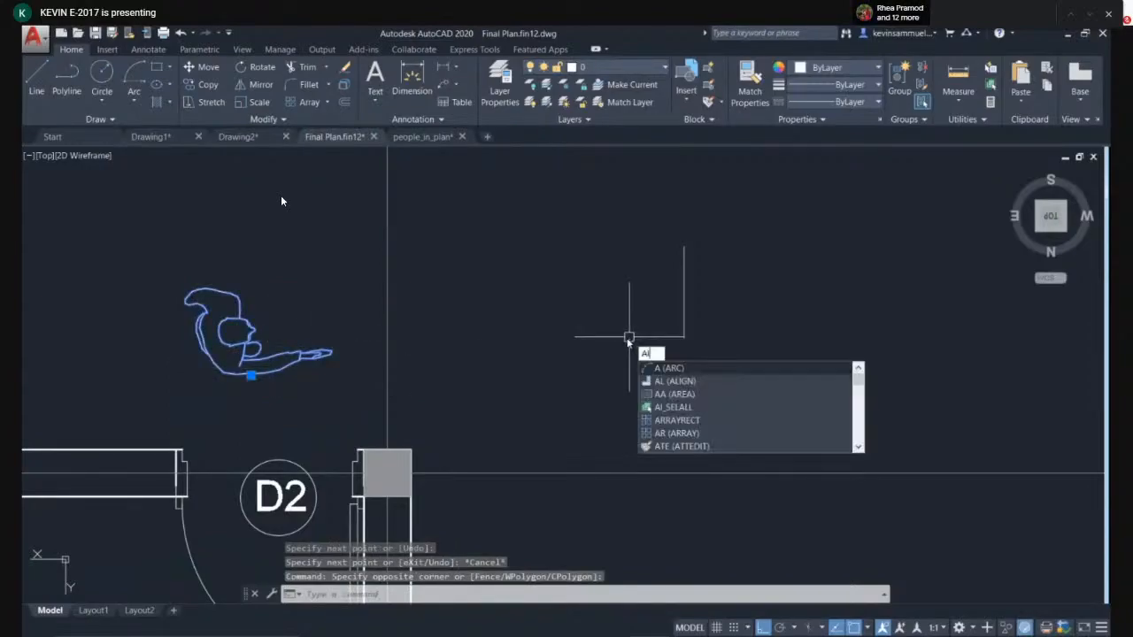
pyautogui.press('Return')
pyautogui.press('Escape')
# - Align the person figure to the vertical reference line, matching head and base points and scaling it to fit
pyautogui.click(280, 316)
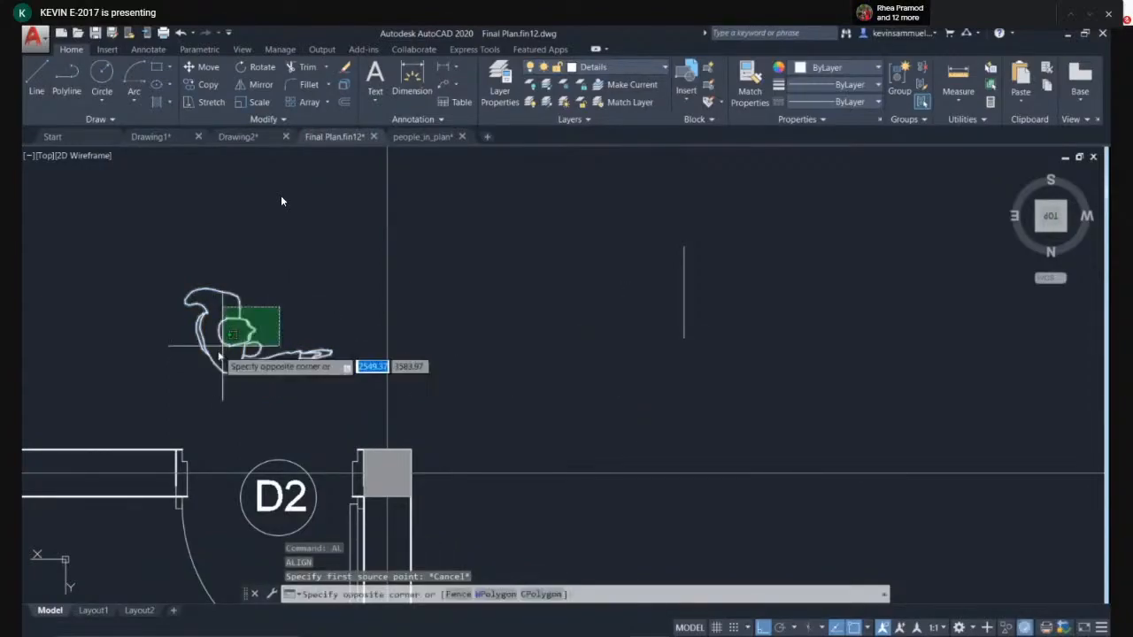
pyautogui.write('al')
pyautogui.press('Return')
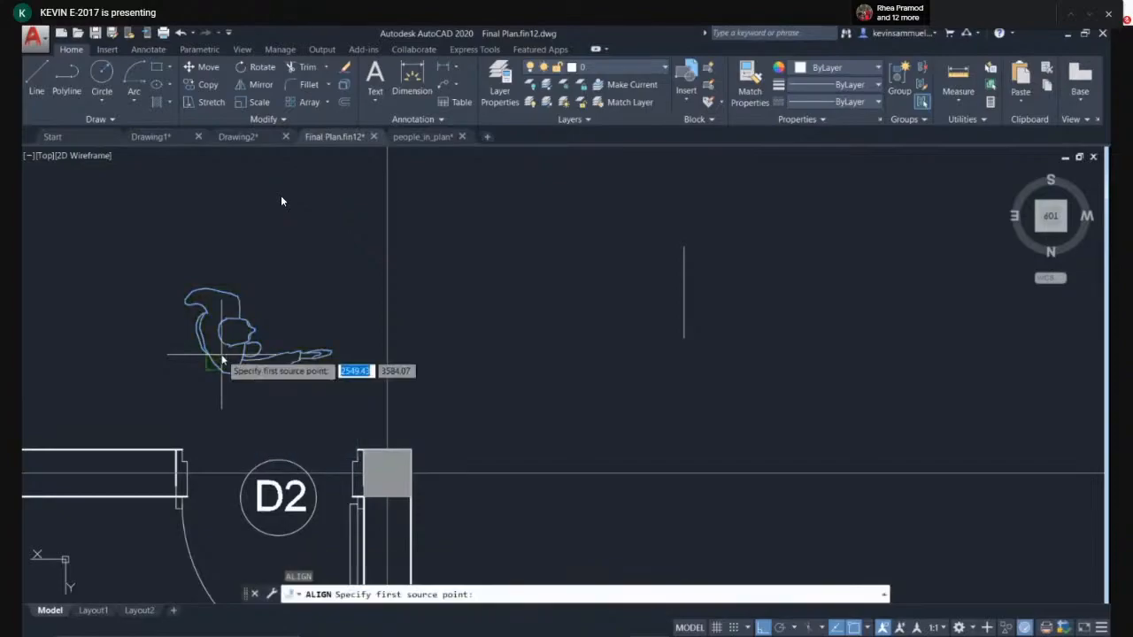
pyautogui.scroll(4, 247, 339)
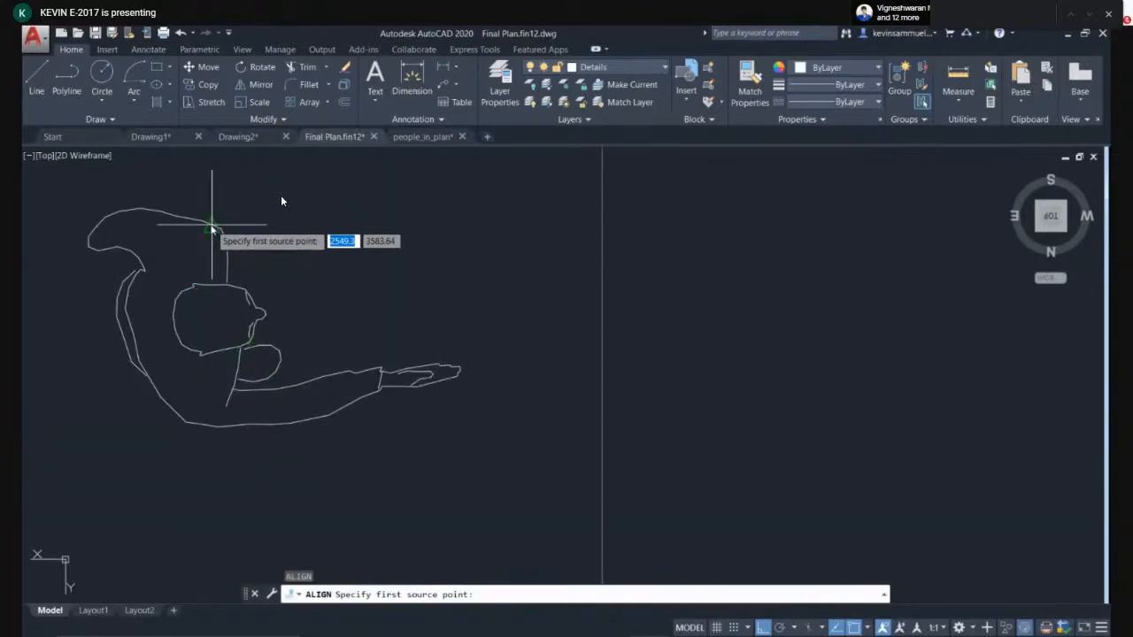
pyautogui.click(212, 228)
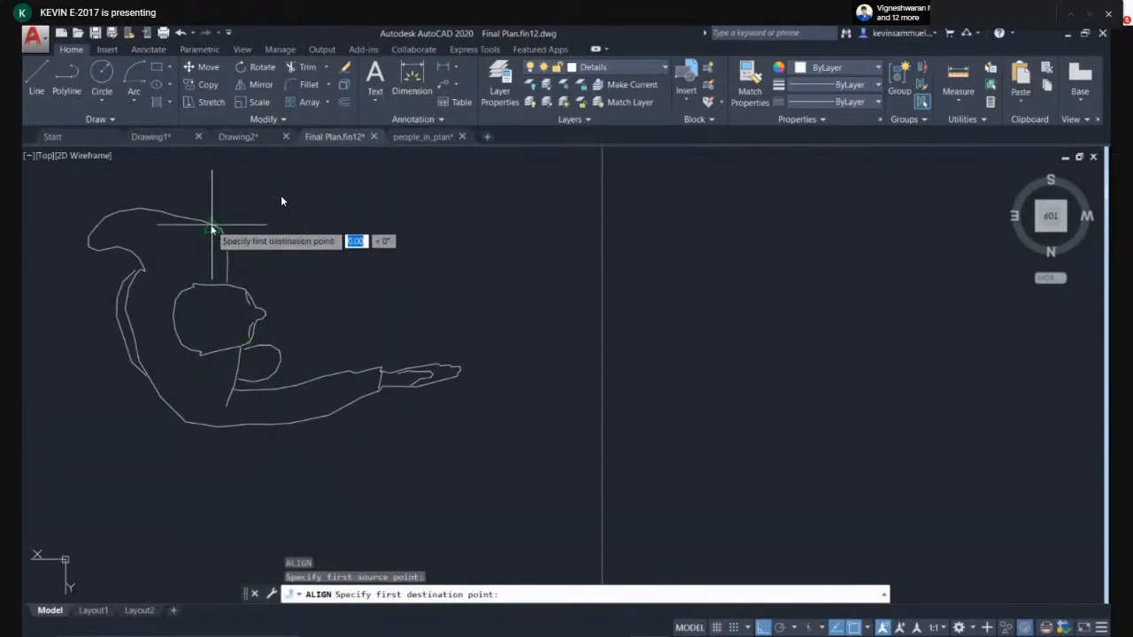
pyautogui.scroll(-4, 309, 345)
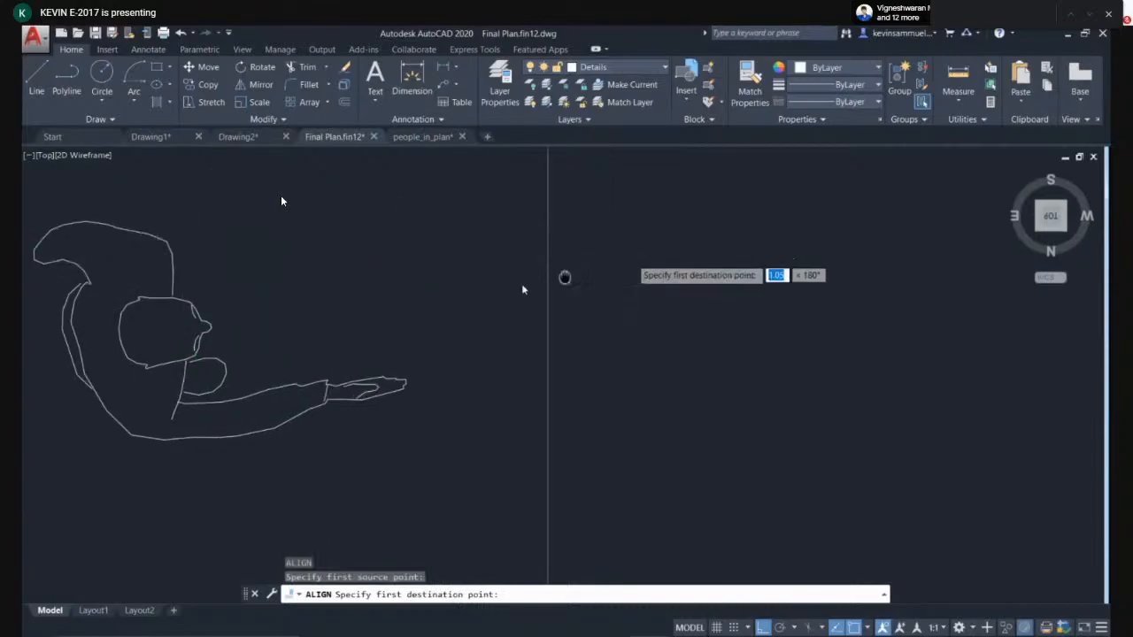
pyautogui.click(720, 249)
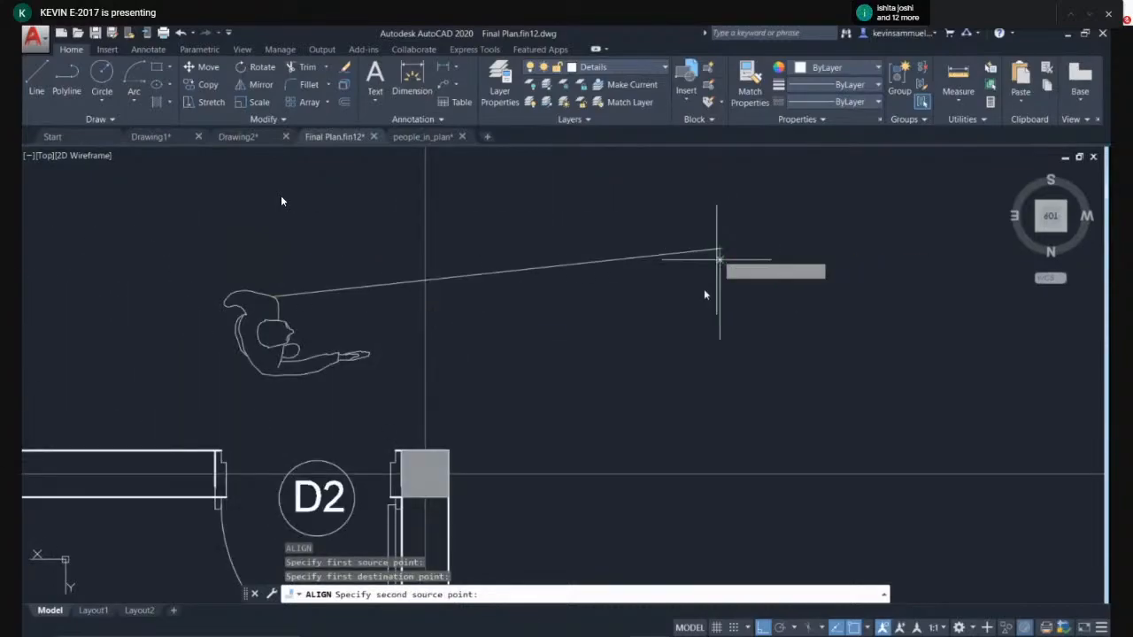
pyautogui.click(263, 374)
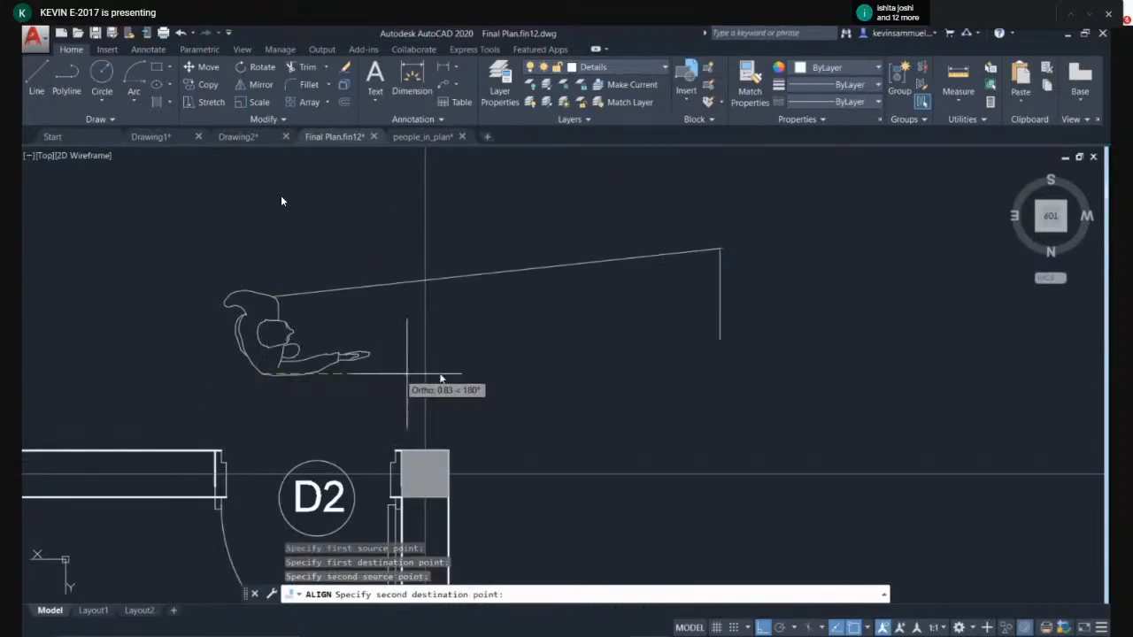
pyautogui.click(720, 340)
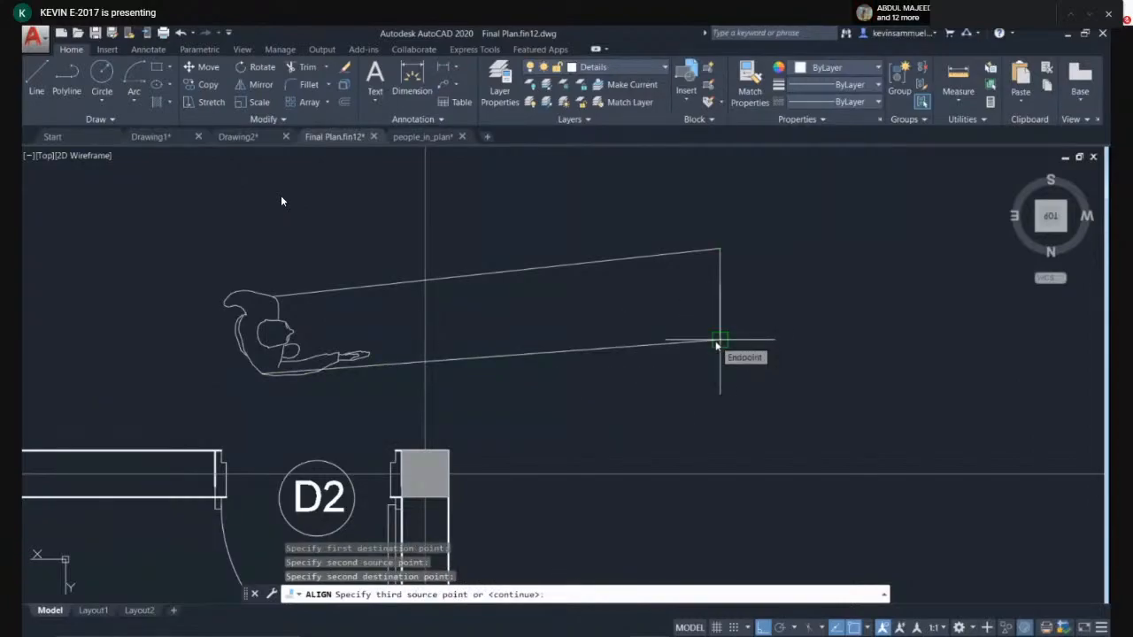
pyautogui.press('Return')
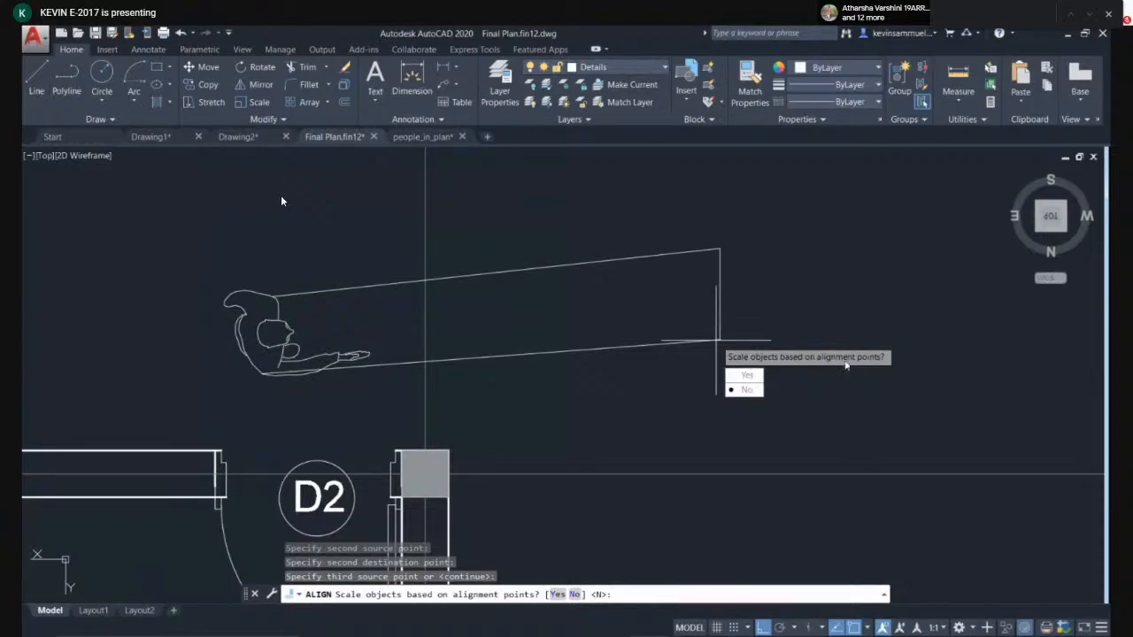
pyautogui.click(747, 374)
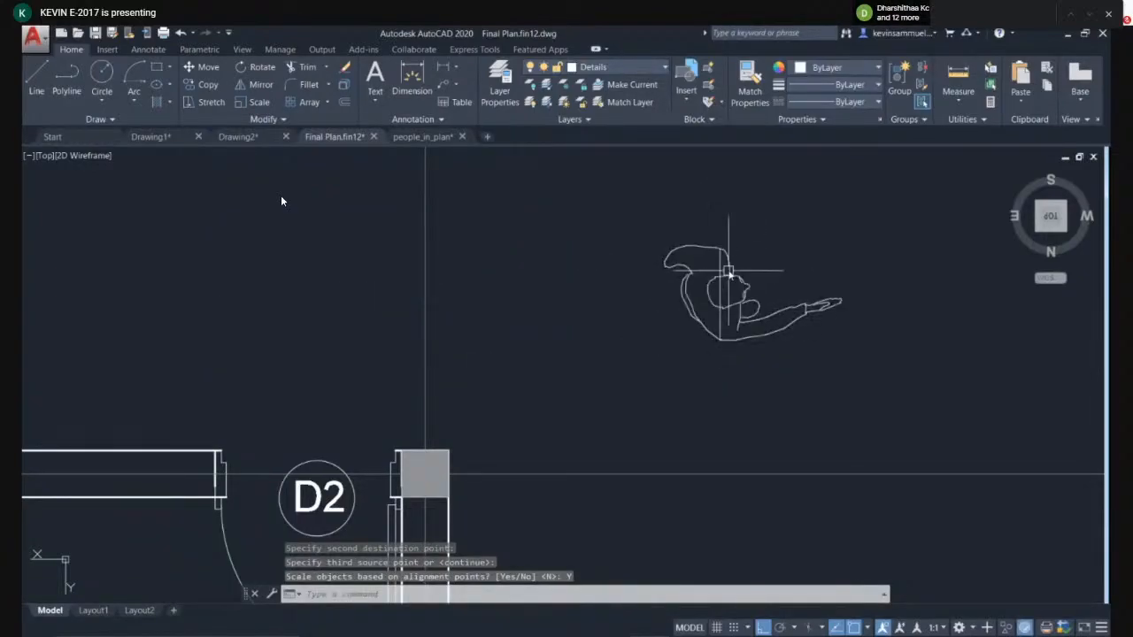
# - Move the aligned person figure beside the vertical reference line
pyautogui.press('m')
pyautogui.press('Return')
pyautogui.click(719, 385)
pyautogui.click(599, 387)
pyautogui.moveTo(785, 351); pyautogui.dragTo(632, 373, button='middle')
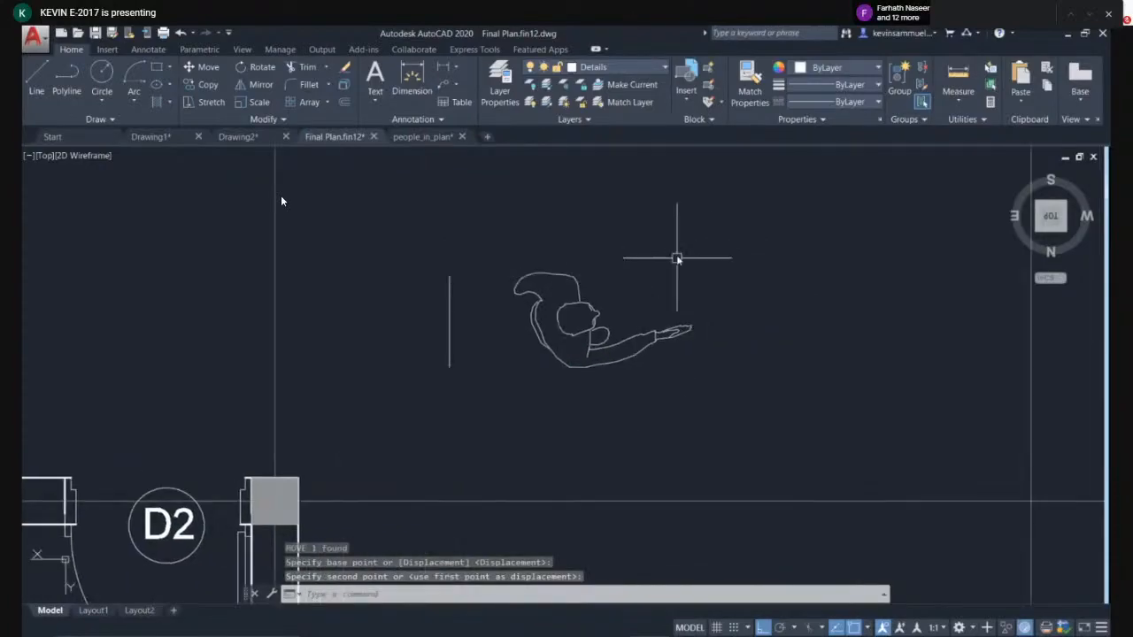
# - Move the person figure further to the right
pyautogui.click(678, 253)
pyautogui.click(531, 404)
pyautogui.scroll(-2, 599, 397)
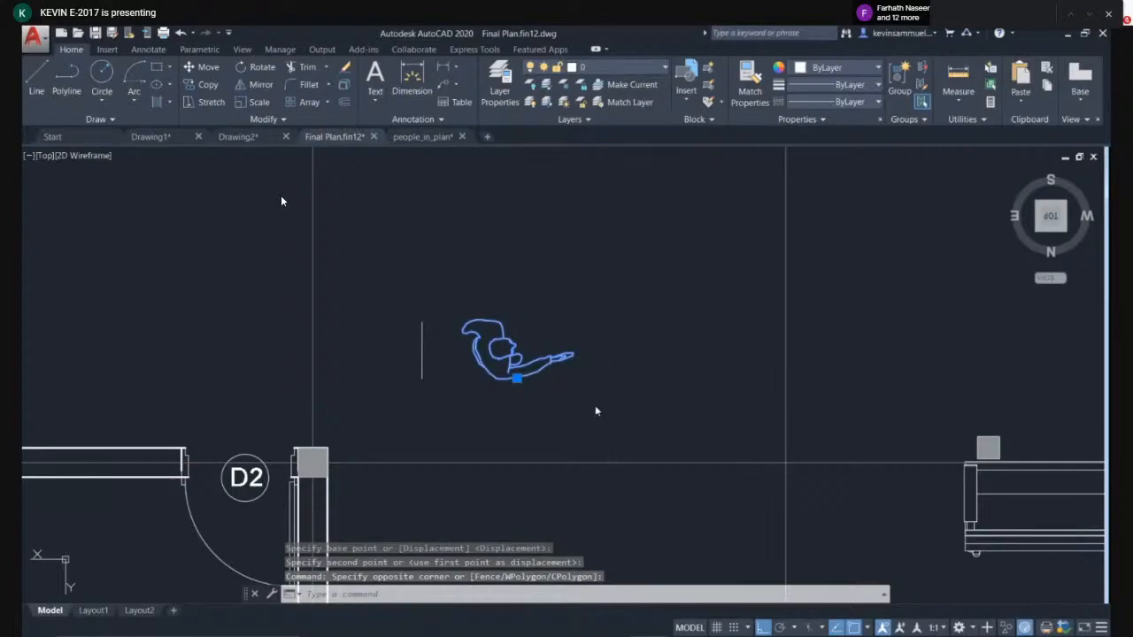
pyautogui.press('m')
pyautogui.press('Return')
pyautogui.click(589, 393)
pyautogui.click(784, 394)
# - Enlarge the person figure about its head, picking the scale factor on screen
pyautogui.click(768, 317)
pyautogui.click(669, 400)
pyautogui.write('sc')
pyautogui.press('Return')
pyautogui.click(681, 352)
pyautogui.moveTo(674, 379); pyautogui.dragTo(626, 347, button='middle')
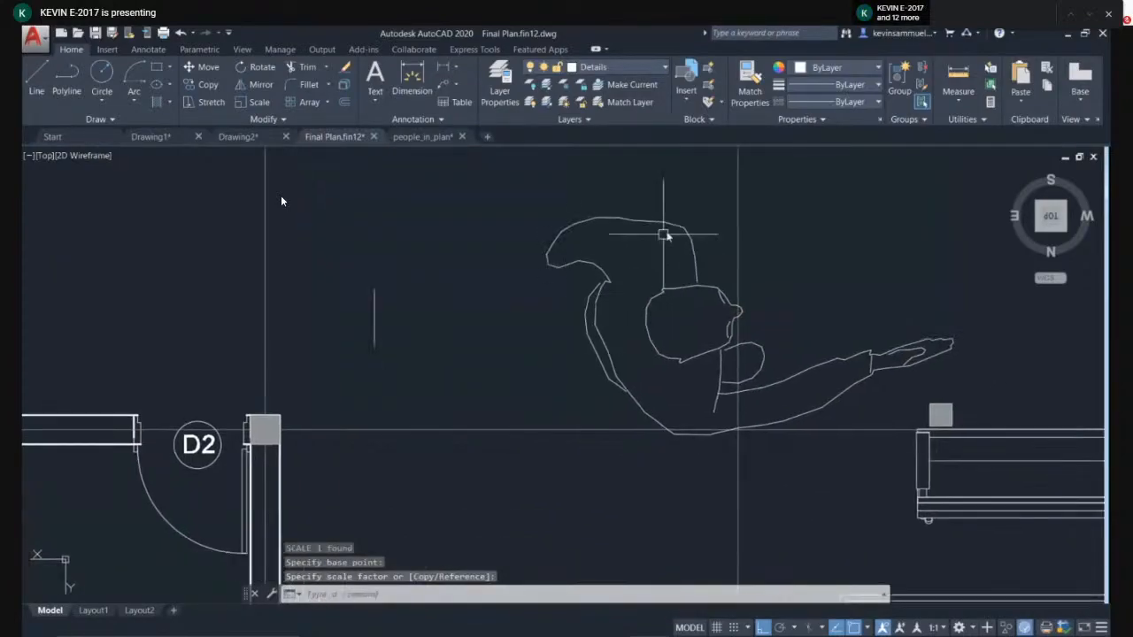
# - Re-align the enlarged person figure to the vertical reference line, matching head and base points and scaling it to fit
pyautogui.write('l')
pyautogui.press('Return')
pyautogui.click(695, 215)
pyautogui.click(632, 291)
pyautogui.press('Return')
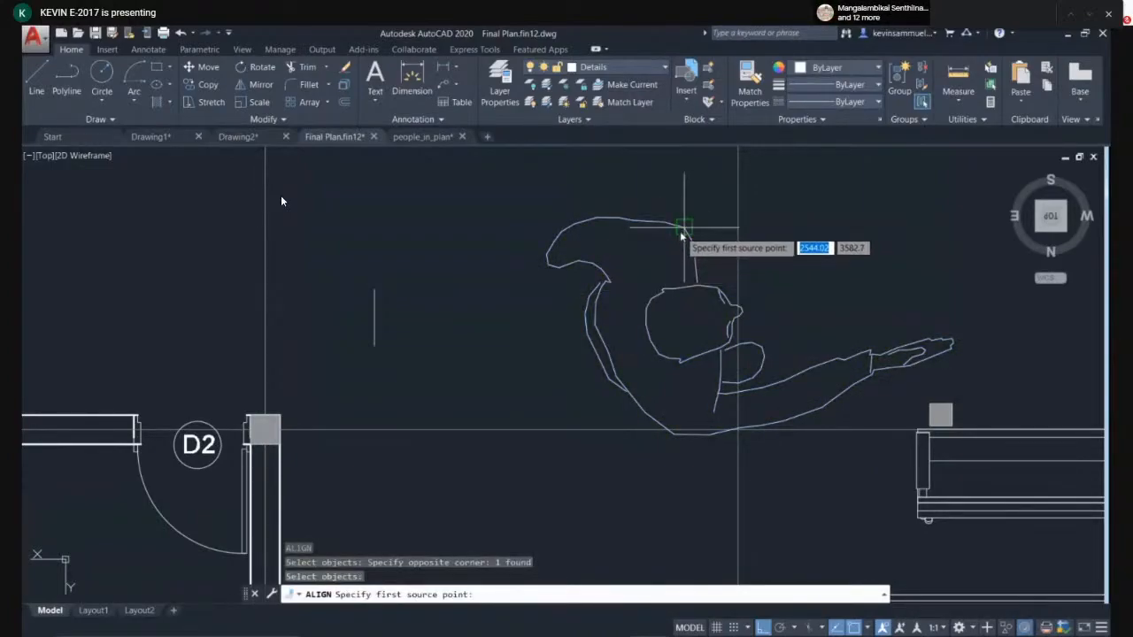
pyautogui.click(682, 228)
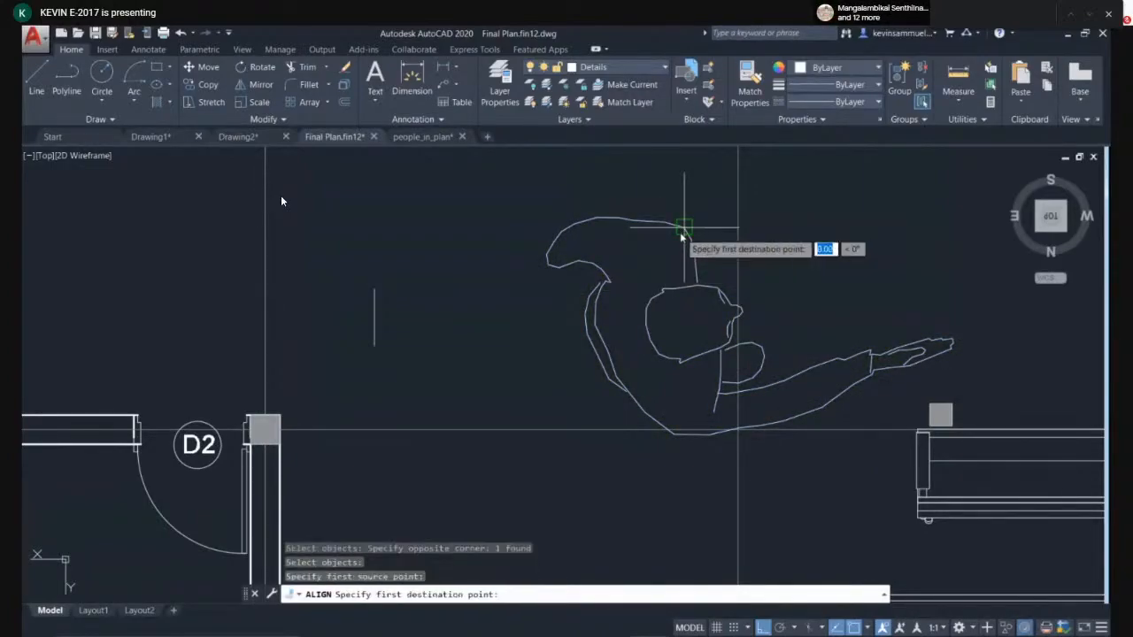
pyautogui.click(374, 289)
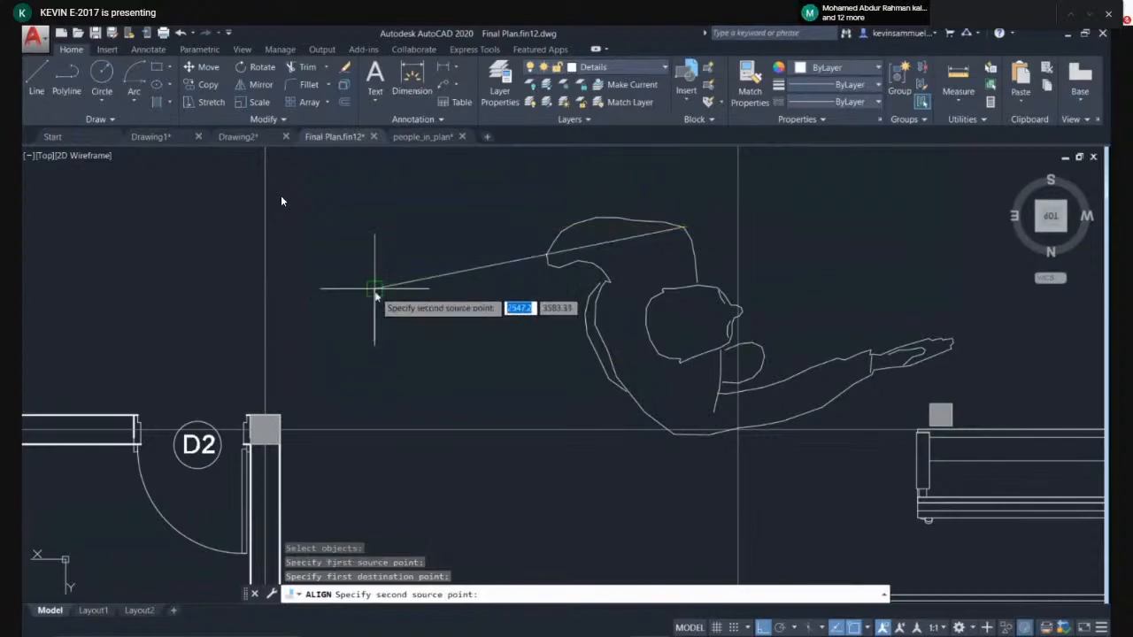
pyautogui.click(674, 433)
pyautogui.click(375, 347)
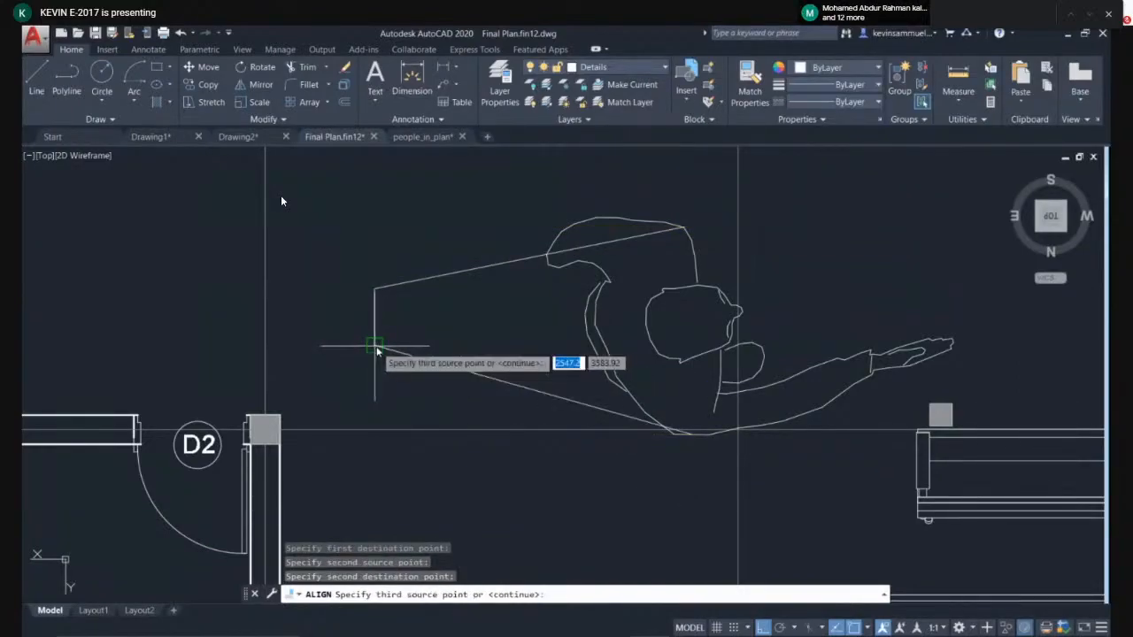
pyautogui.press('Return')
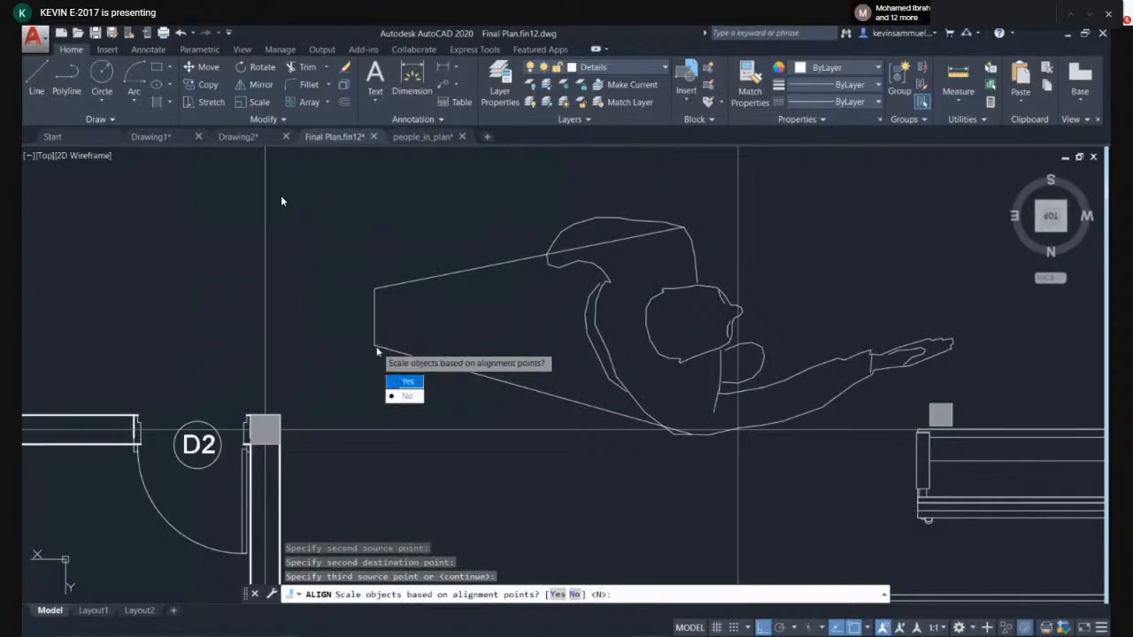
pyautogui.click(405, 382)
pyautogui.press('Escape')
# - Erase the vertical reference line and then the aligned person figure
pyautogui.scroll(4, 361, 324)
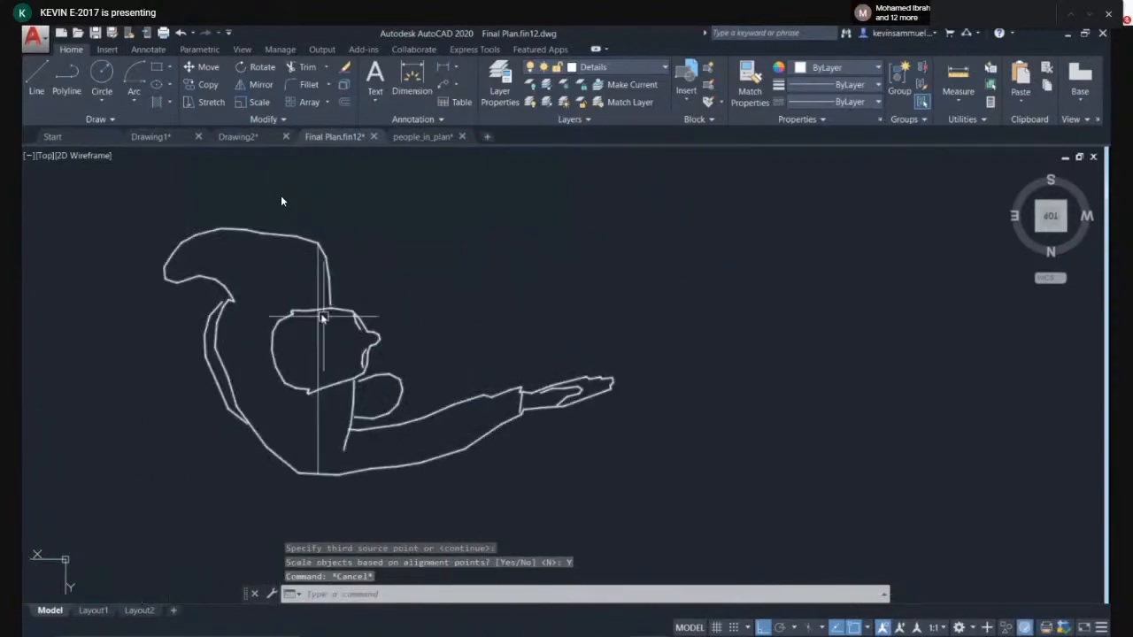
pyautogui.click(319, 315)
pyautogui.press('Delete')
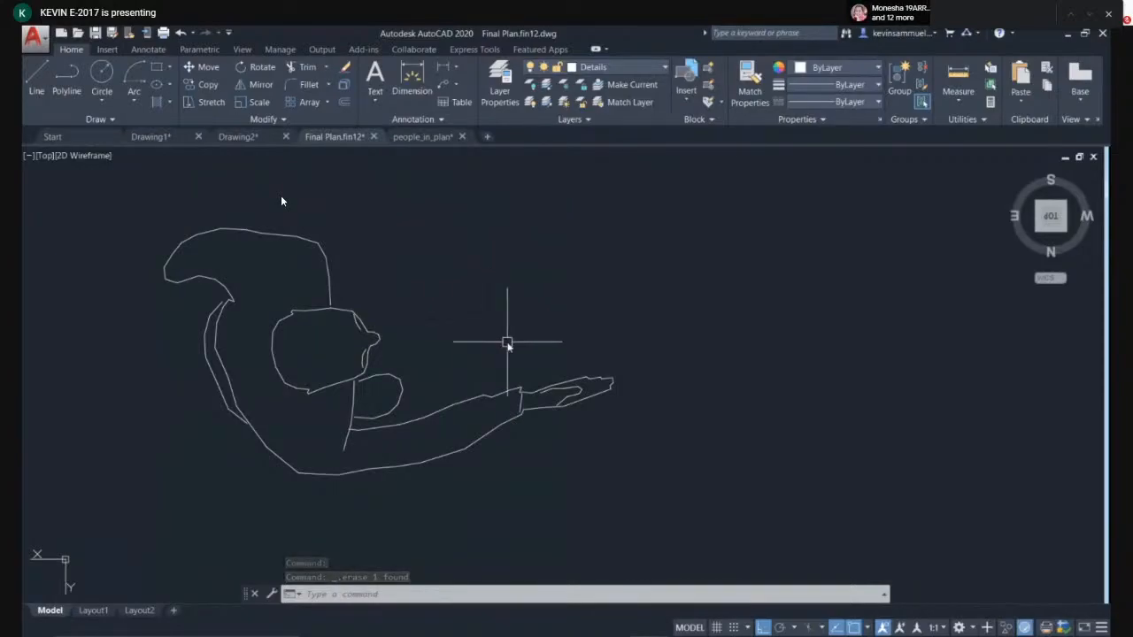
pyautogui.scroll(-2, 531, 310)
pyautogui.click(519, 286)
pyautogui.click(324, 392)
pyautogui.press('Delete')
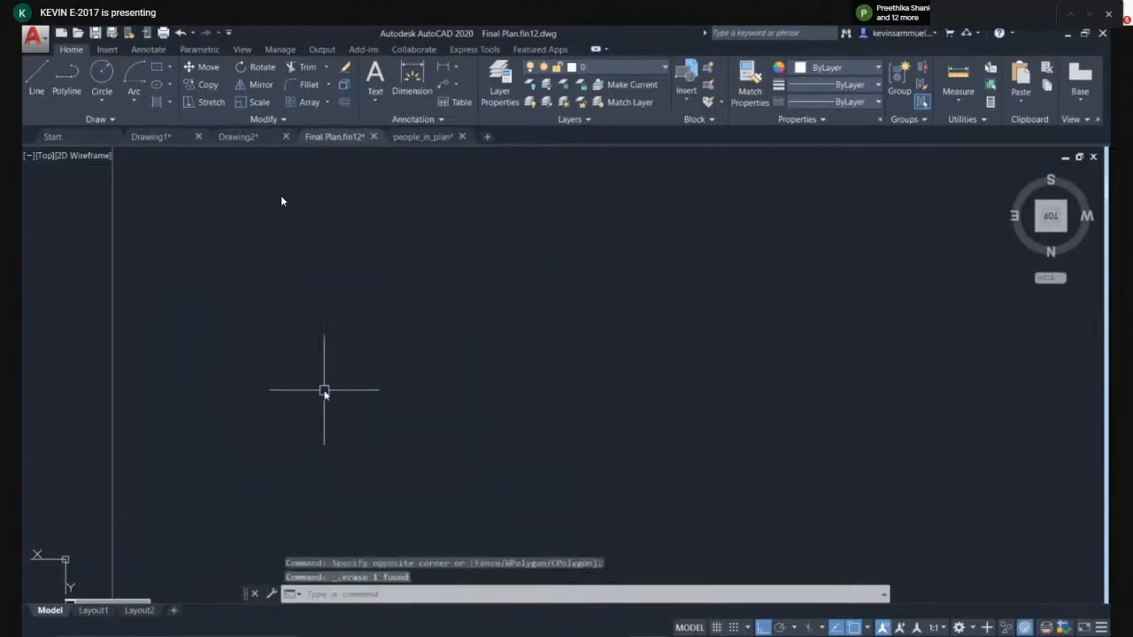
# - Minimize the drawing window and switch to the Google Meet window
pyautogui.scroll(-5, 509, 379)
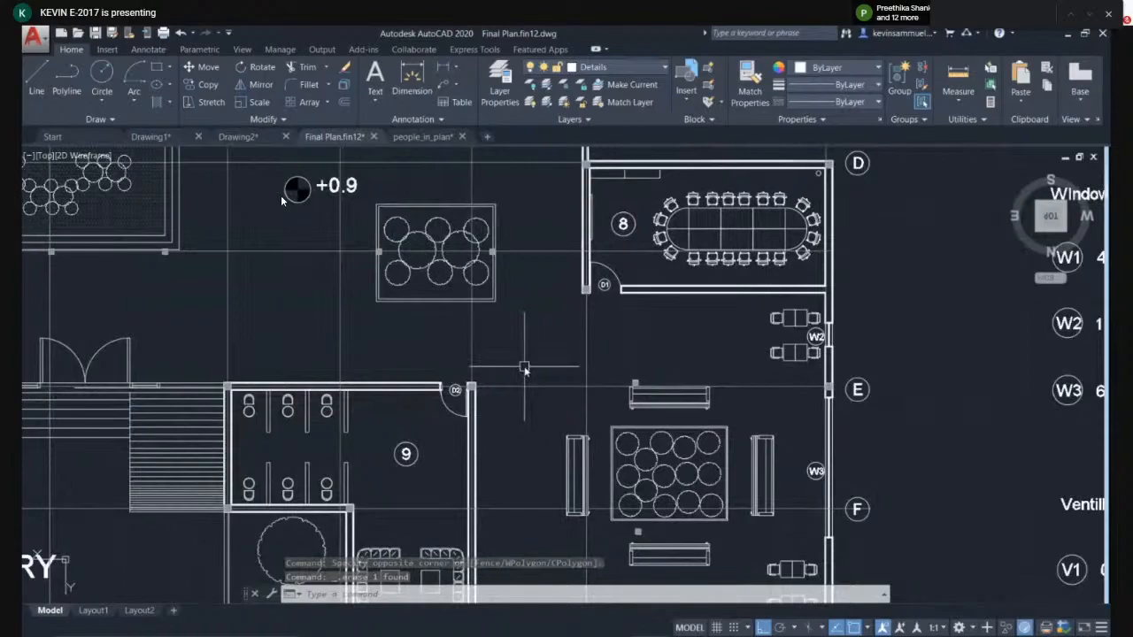
pyautogui.moveTo(522, 365); pyautogui.dragTo(541, 416, button='middle')
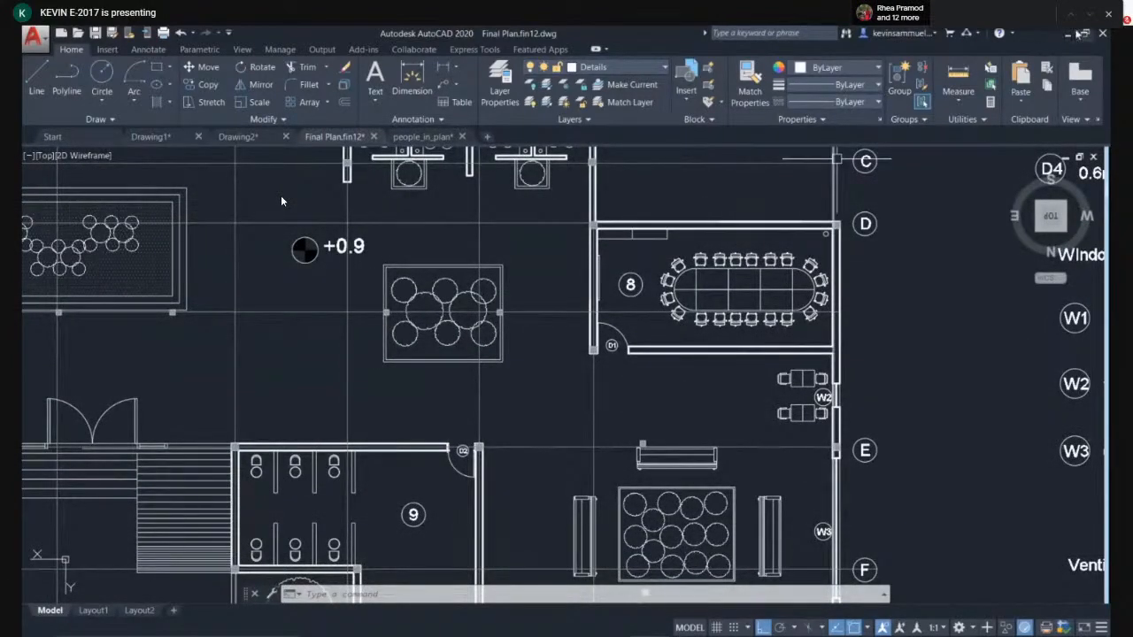
pyautogui.click(1068, 36)
pyautogui.press('super+d')
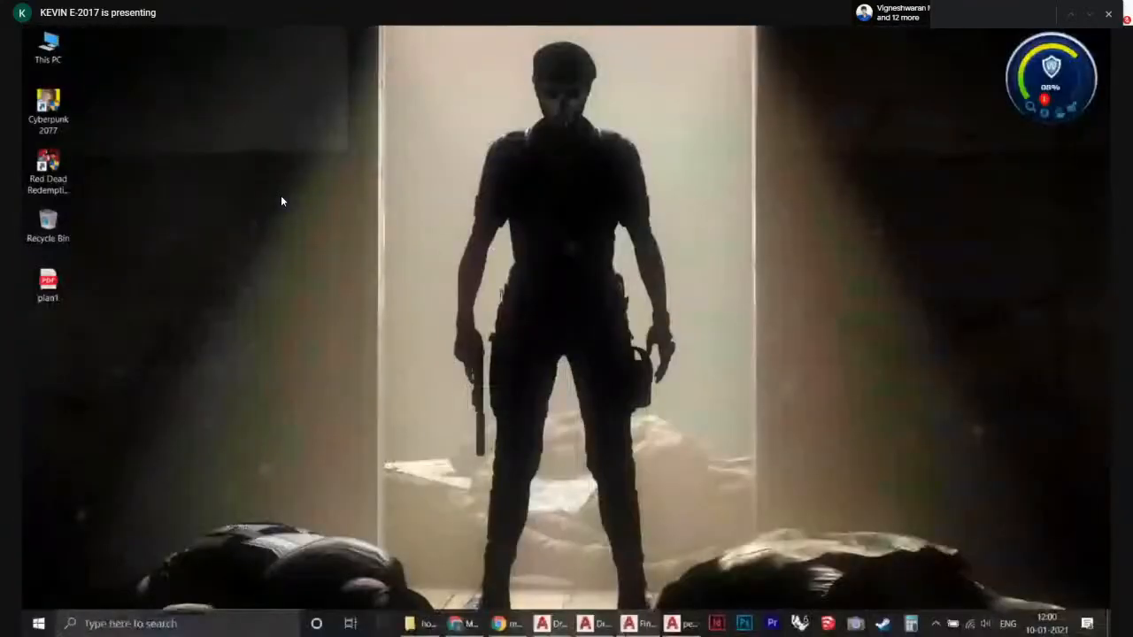
pyautogui.click(469, 630)
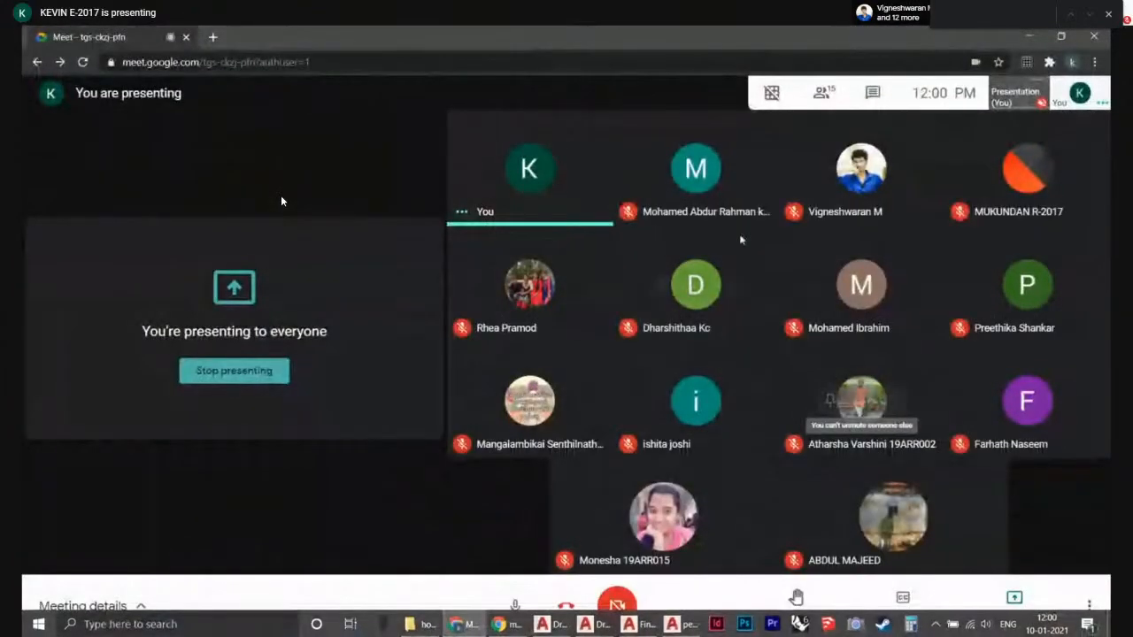